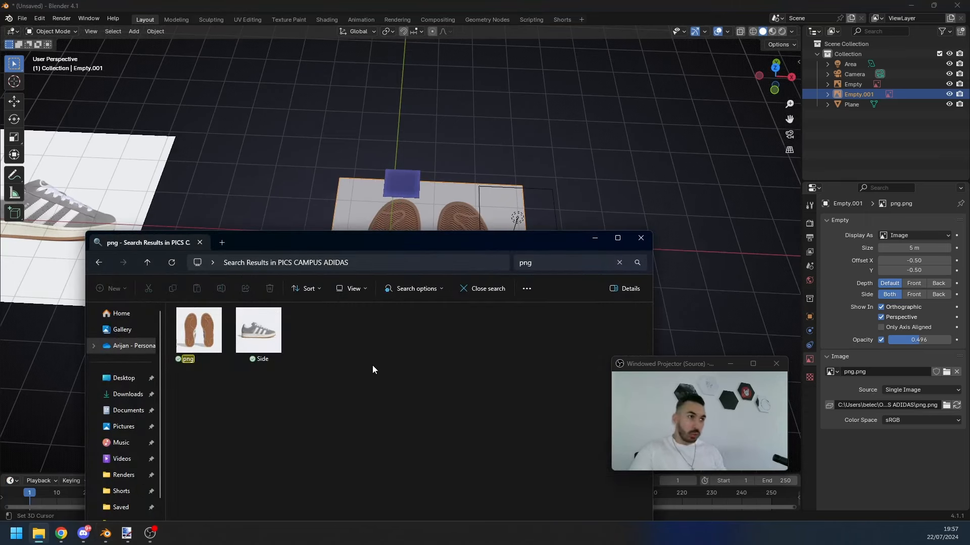
# Step: Bring the png sole picture from File Explorer into top view as another reference, move it over the existing one and enable its opacity
pyautogui.click(395, 195)
pyautogui.press('KP_7')
pyautogui.hotkey('alt', 'Tab')
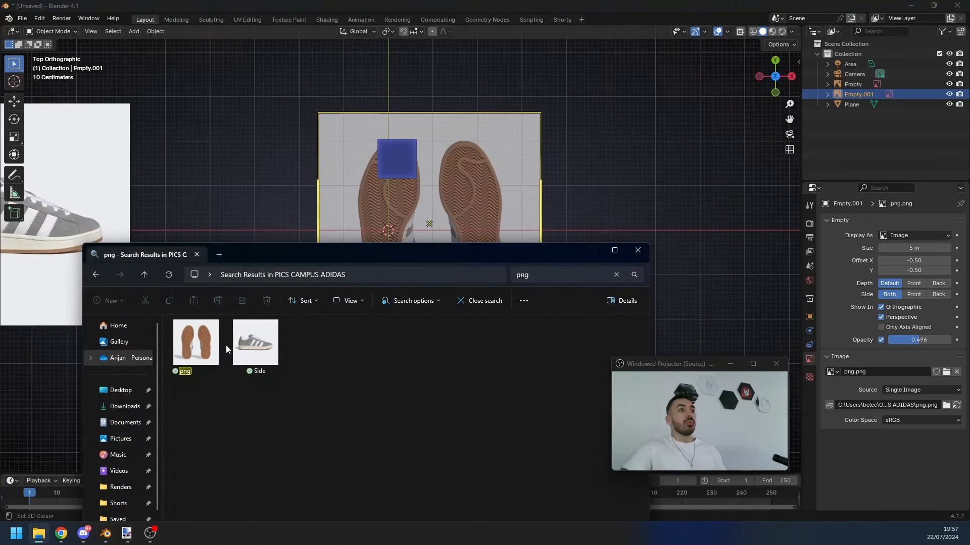
pyautogui.moveTo(214, 344); pyautogui.dragTo(263, 132)
pyautogui.keyDown('shift'); pyautogui.moveTo(337, 142); pyautogui.dragTo(346, 153, button='middle'); pyautogui.keyUp('shift')
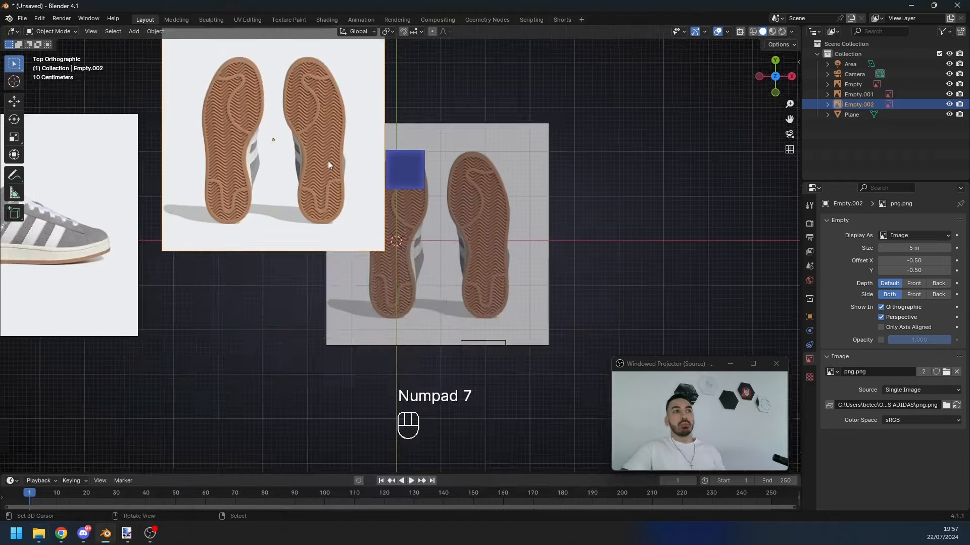
pyautogui.scroll(-1, 330, 162)
pyautogui.press('g')
pyautogui.click(438, 238)
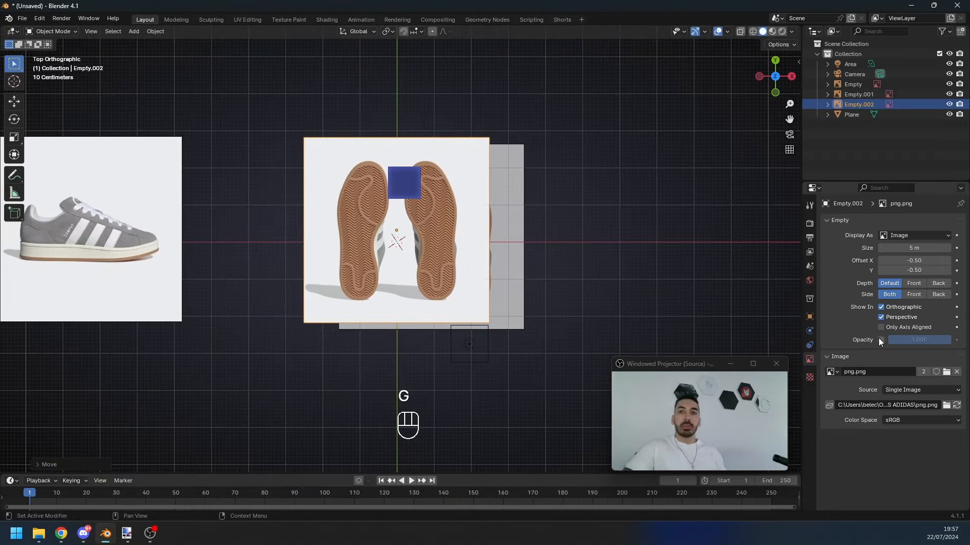
pyautogui.click(881, 340)
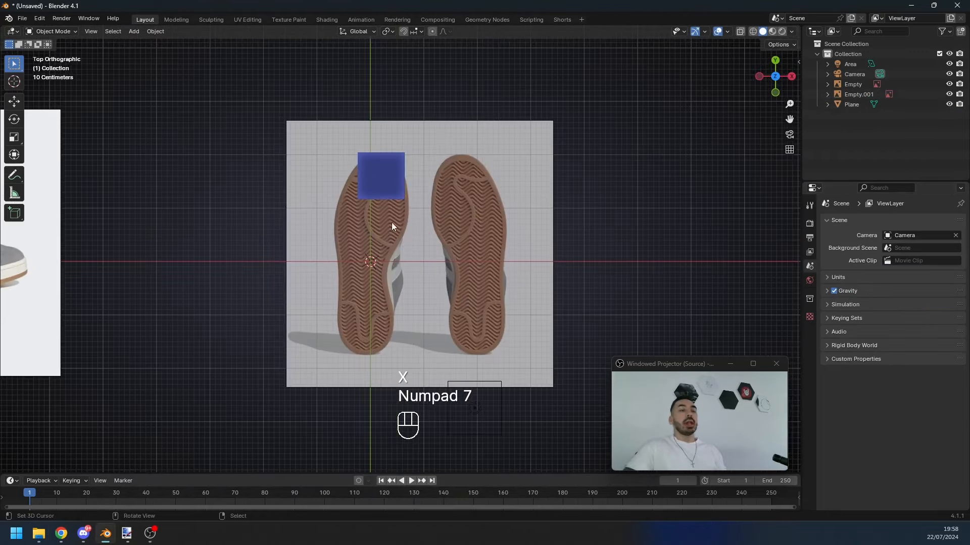
# Step: Add a level 2 subdivision surface to the plane over the left sole's toe
pyautogui.click(376, 194)
pyautogui.scroll(3, 373, 230)
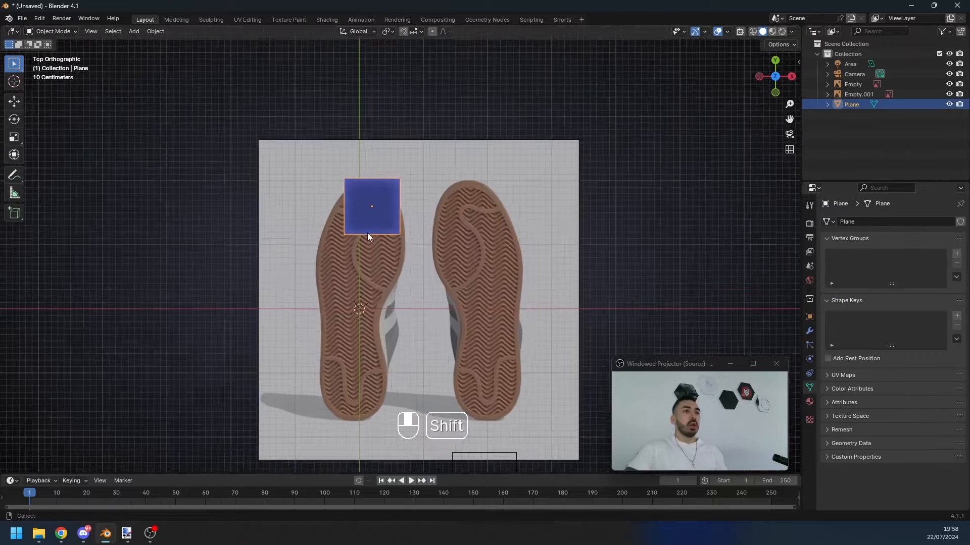
pyautogui.hotkey('ctrl', '2')
pyautogui.hotkey('ctrl', '3')
pyautogui.hotkey('ctrl', '2')
# Step: Subdivide the whole plane once in Edit Mode
pyautogui.press('Tab')
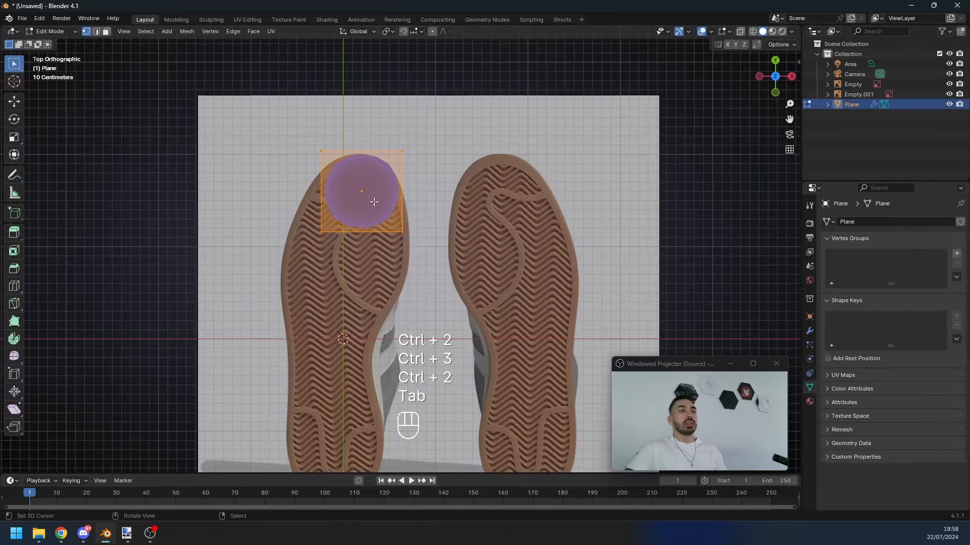
pyautogui.rightClick(410, 189)
pyautogui.click(388, 200)
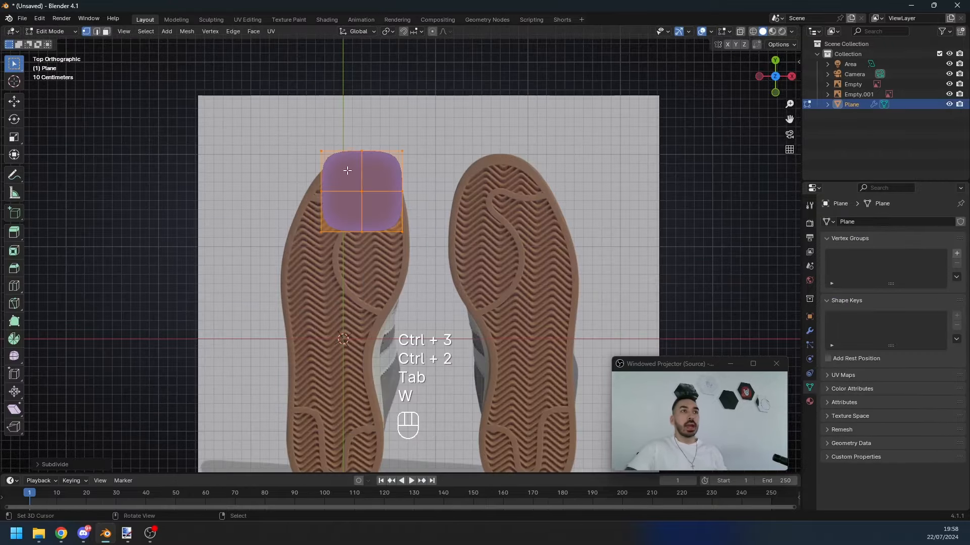
# Step: Round the subdivided plane with LoopTools Circle and return to Object Mode
pyautogui.keyDown('shift'); pyautogui.moveTo(347, 171); pyautogui.dragTo(382, 186, button='middle'); pyautogui.keyUp('shift')
pyautogui.scroll(2, 381, 185)
pyautogui.press('Tab')
pyautogui.press('w')
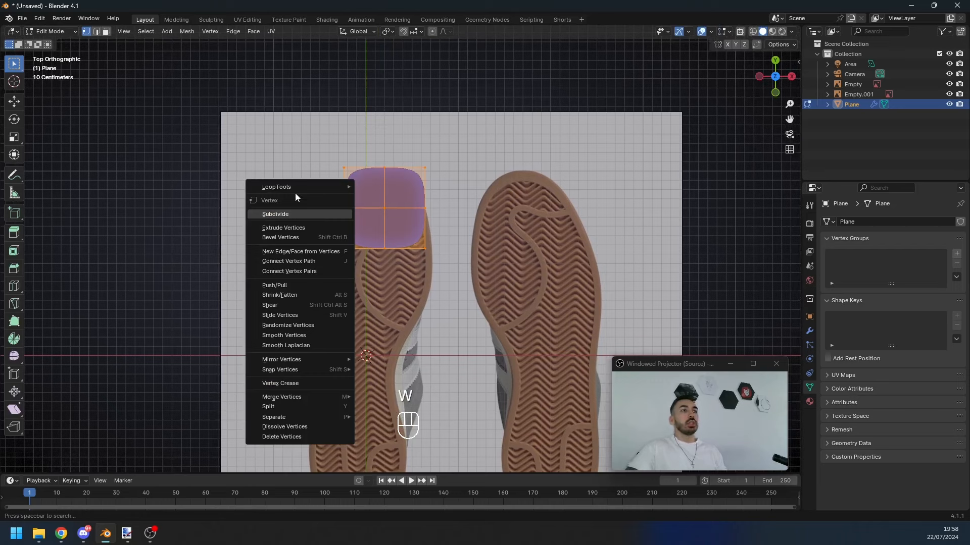
pyautogui.moveTo(303, 187)
pyautogui.click(378, 192)
pyautogui.press('Tab')
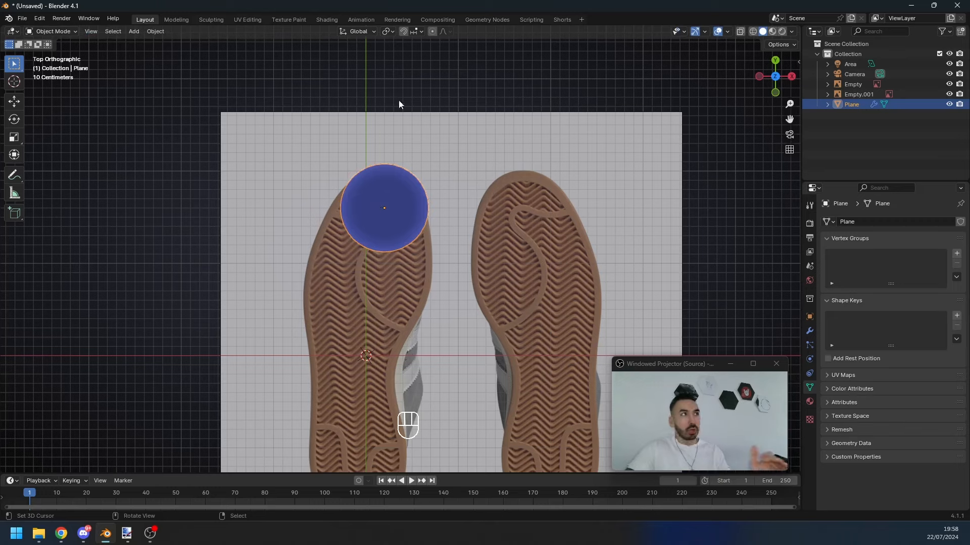
# Step: Look up the LoopTools add-on in the Preferences by searching the add-ons for "loop"
pyautogui.click(39, 18)
pyautogui.click(65, 149)
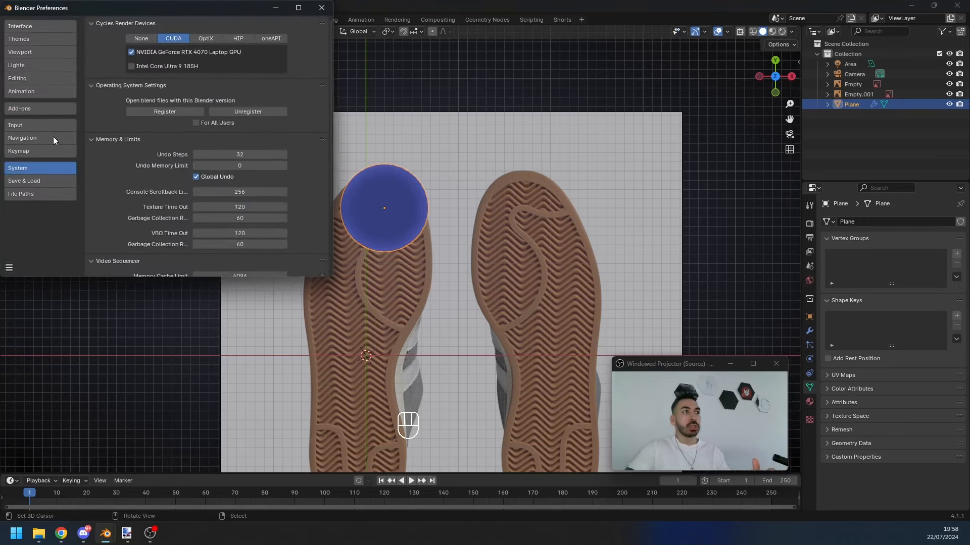
pyautogui.click(35, 109)
pyautogui.write('loop')
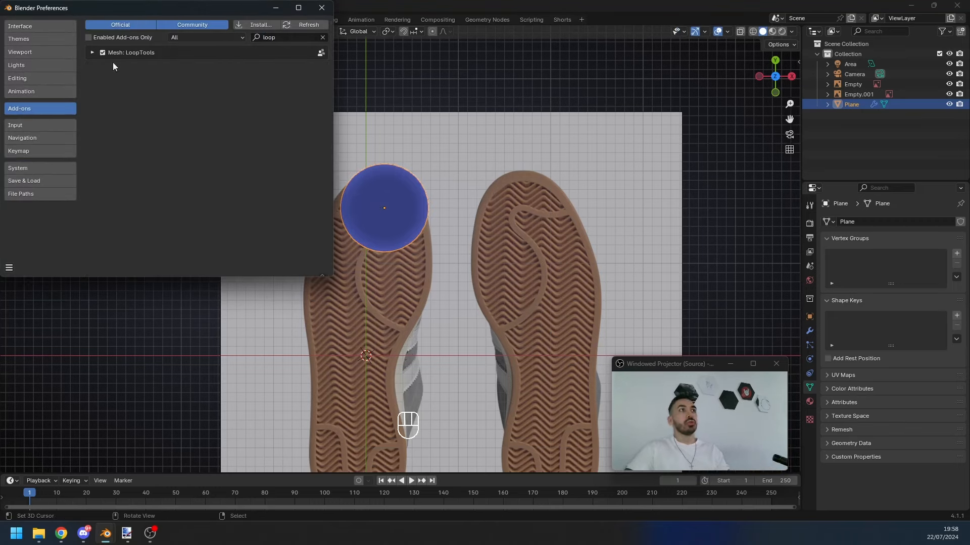
pyautogui.click(322, 7)
# Step: Undo back to the square subdivided mesh and round it with LoopTools Circle
pyautogui.hotkey('ctrl', 'z')
pyautogui.hotkey('ctrl', 'z')
pyautogui.hotkey('ctrl', 'z')
pyautogui.hotkey('ctrl', 'z')
pyautogui.hotkey('ctrl', 'z')
pyautogui.hotkey('ctrl', 'z')
pyautogui.hotkey('ctrl', 'z')
pyautogui.hotkey('ctrl', 'z')
pyautogui.hotkey('ctrl', 'z')
pyautogui.press('z')
pyautogui.press('w')
pyautogui.moveTo(303, 202)
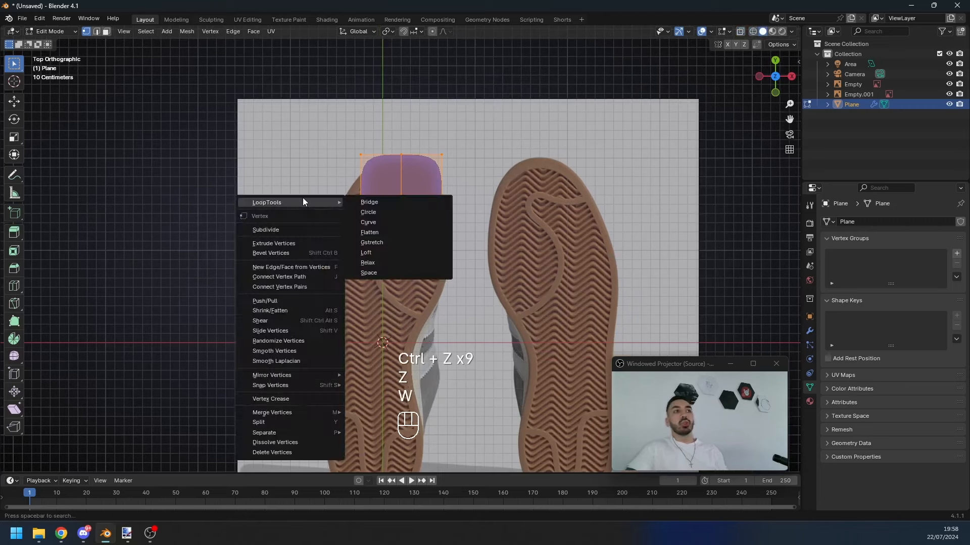
pyautogui.click(375, 211)
# Step: Scale up the circle and move it to fit the toe of the left sole
pyautogui.scroll(2, 437, 185)
pyautogui.press('s')
pyautogui.click(455, 200)
pyautogui.press('g')
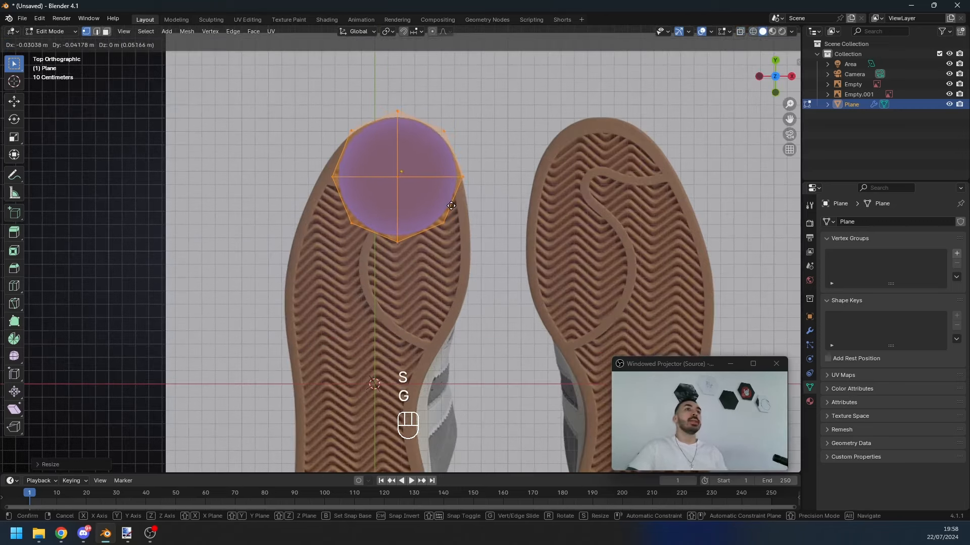
pyautogui.click(450, 205)
pyautogui.press('s')
pyautogui.click(452, 207)
pyautogui.hotkey('shift', 'g')
pyautogui.click(475, 235)
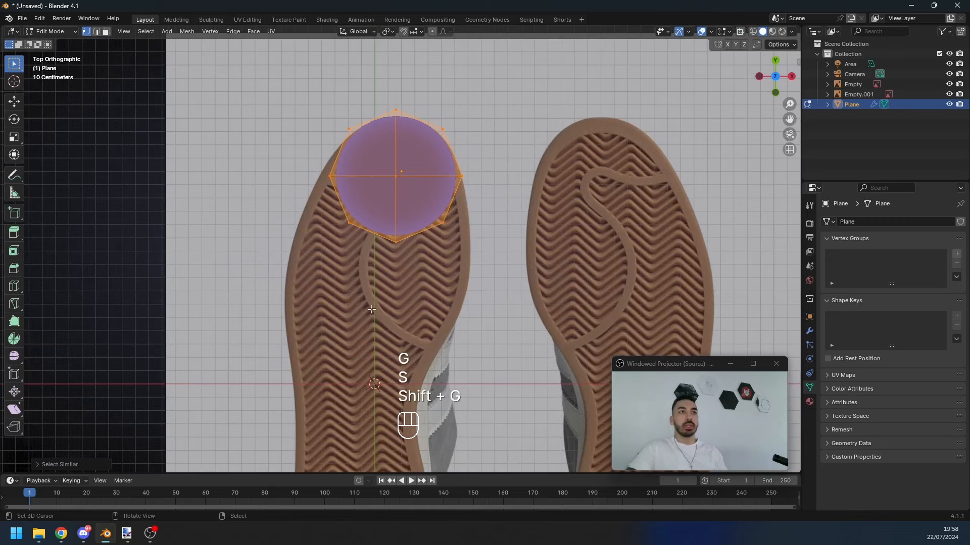
# Step: Flatten the circle's lower vertices along Y with scale 0 and widen that row to the sole's width
pyautogui.press('b')
pyautogui.moveTo(316, 211); pyautogui.dragTo(479, 257)
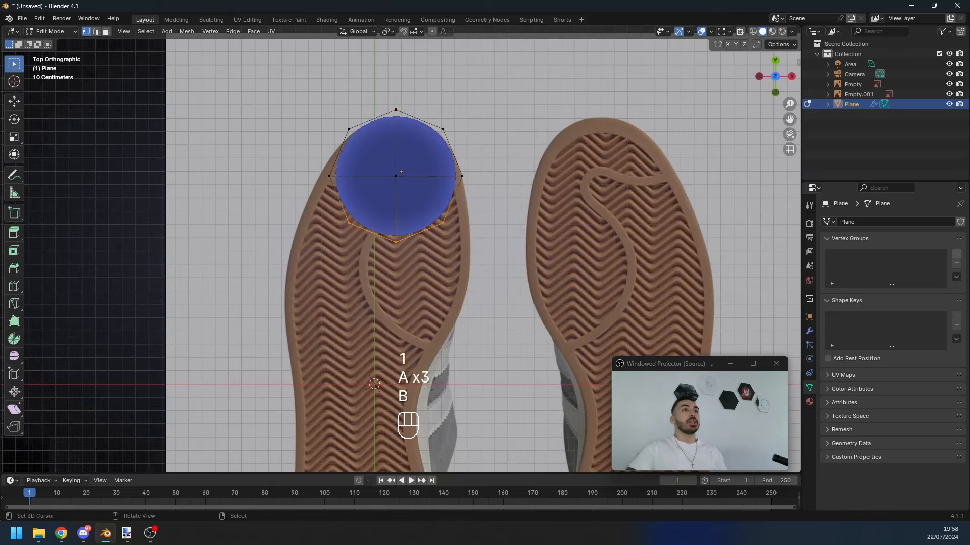
pyautogui.press('s')
pyautogui.press('y')
pyautogui.press('0')
pyautogui.press('Return')
pyautogui.press('s')
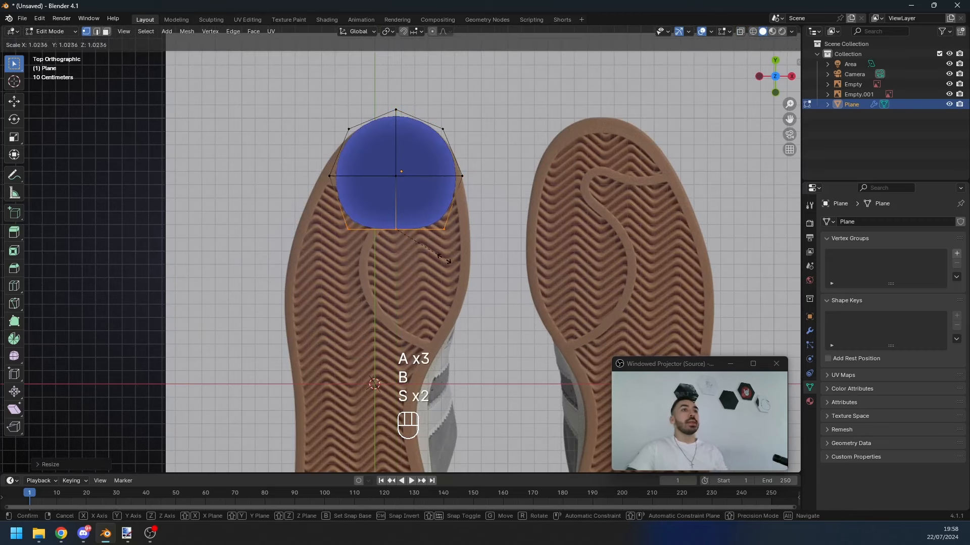
pyautogui.click(473, 271)
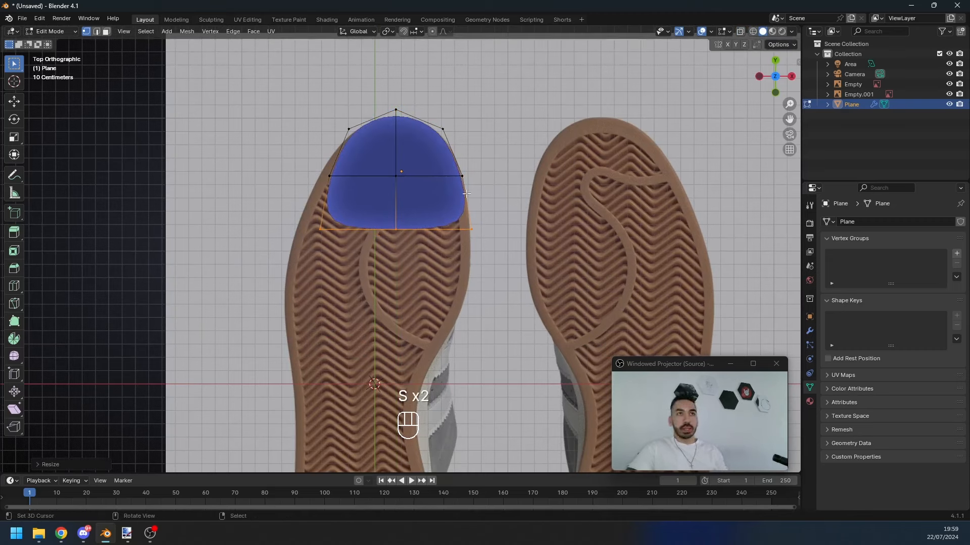
# Step: Move the mesh's left side edge and its lower-left corner vertex outward along X to the sole's outline
pyautogui.press('2')
pyautogui.click(325, 210)
pyautogui.press('g')
pyautogui.press('g')
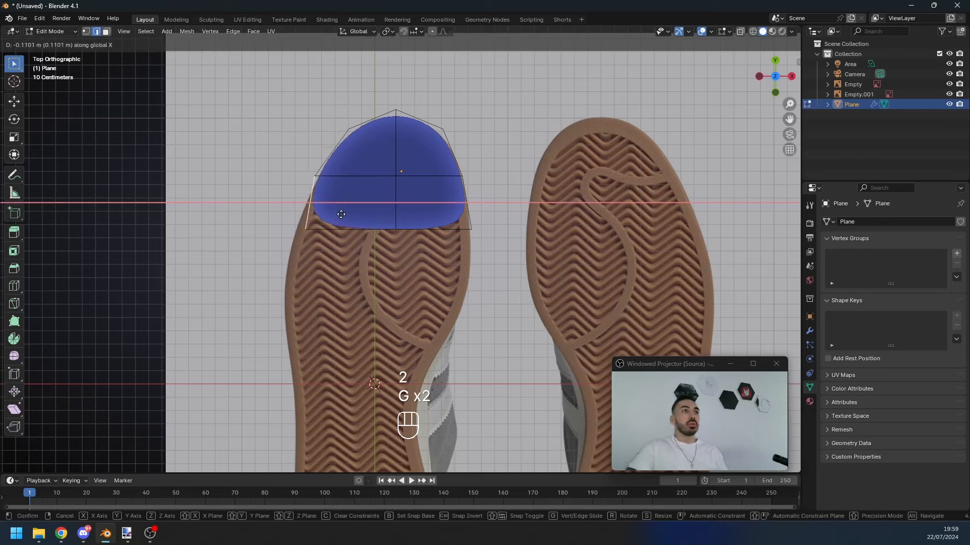
pyautogui.click(326, 228)
pyautogui.press('1')
pyautogui.press('g')
pyautogui.press('x')
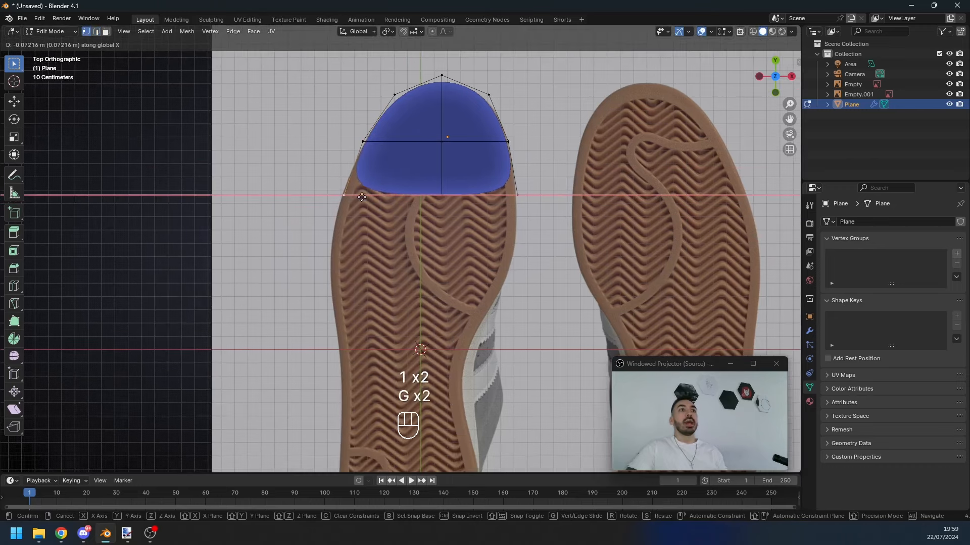
pyautogui.click(361, 197)
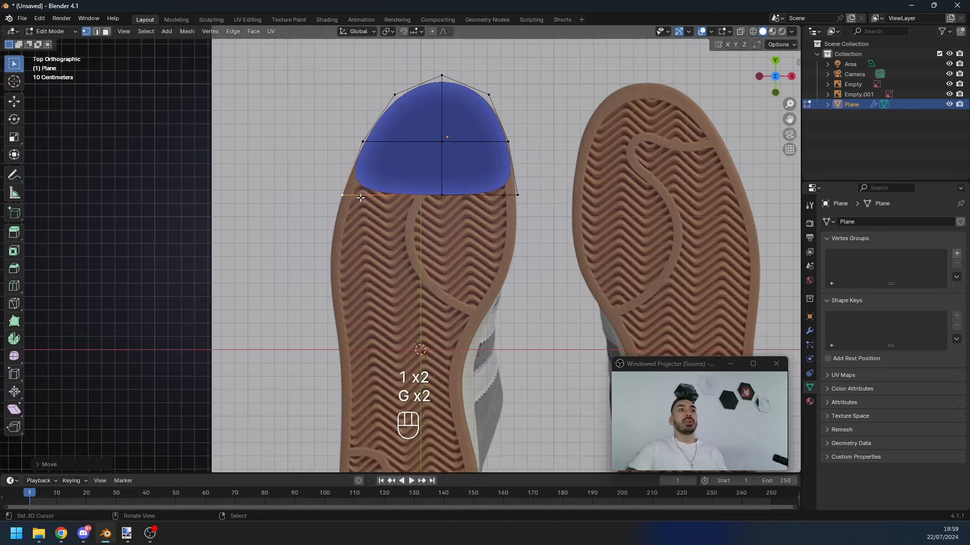
# Step: Extrude the two lower edges of the toe mesh down the sole to about the red X axis
pyautogui.rightClick(517, 196)
pyautogui.press('2')
pyautogui.rightClick(425, 201)
pyautogui.keyDown('shift'); pyautogui.rightClick(477, 206); pyautogui.keyUp('shift')
pyautogui.keyDown('shift'); pyautogui.moveTo(477, 208); pyautogui.dragTo(499, 181, button='middle'); pyautogui.keyUp('shift')
pyautogui.press('e')
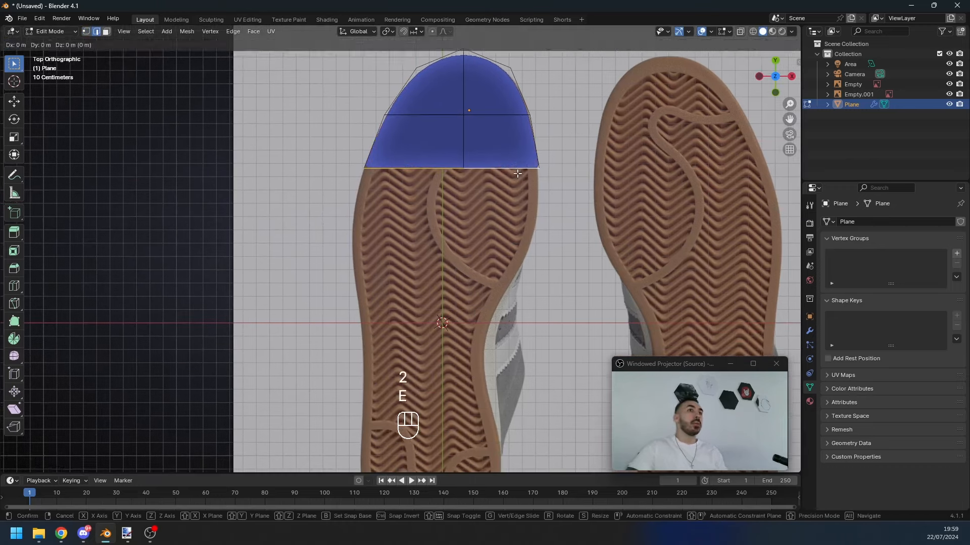
pyautogui.rightClick(499, 182)
pyautogui.press('g')
pyautogui.click(498, 325)
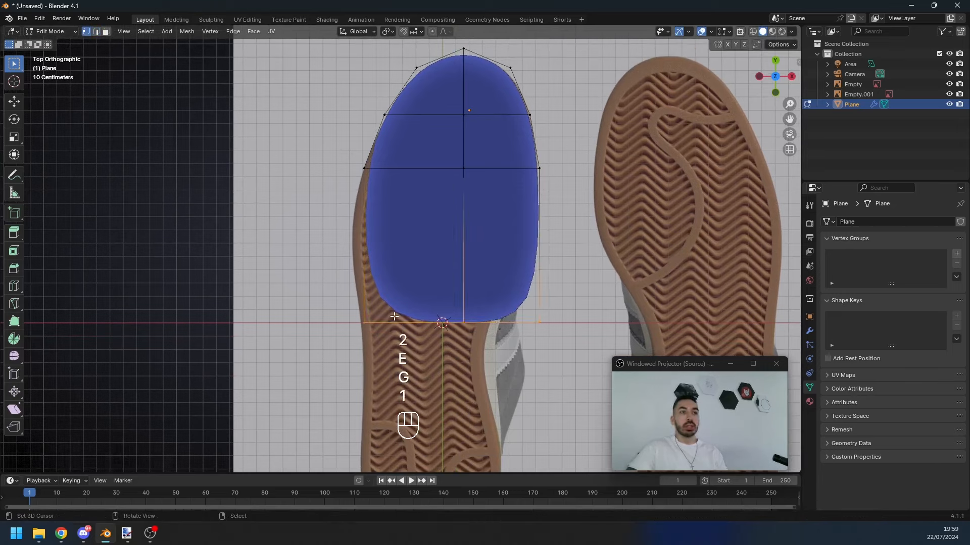
# Step: Subdivide the whole mesh three times and try selecting similar vertices from its outer border
pyautogui.scroll(-1, 405, 132)
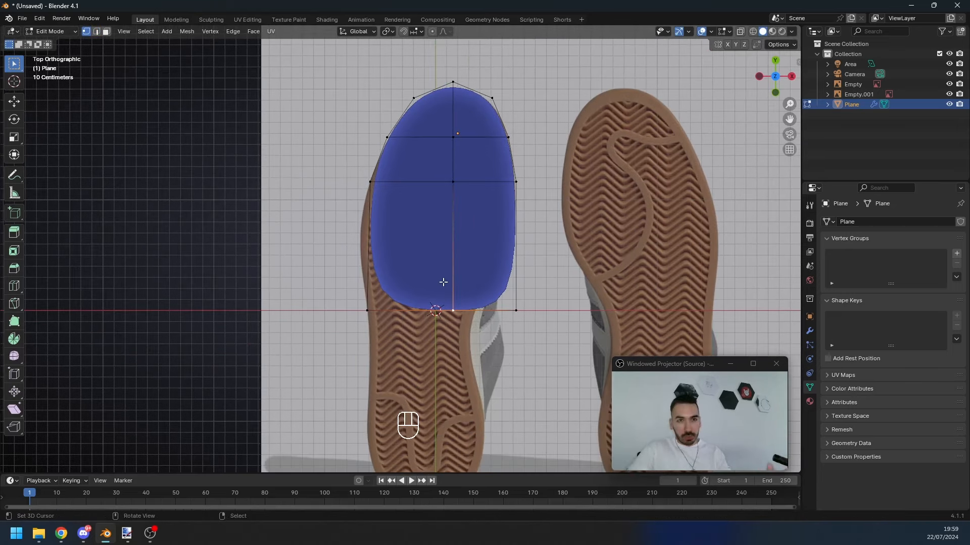
pyautogui.press('a')
pyautogui.press('a')
pyautogui.press('w')
pyautogui.click(445, 203)
pyautogui.press('w')
pyautogui.click(445, 203)
pyautogui.press('w')
pyautogui.click(445, 203)
pyautogui.keyDown('shift'); pyautogui.moveTo(431, 197); pyautogui.dragTo(436, 221, button='middle'); pyautogui.keyUp('shift')
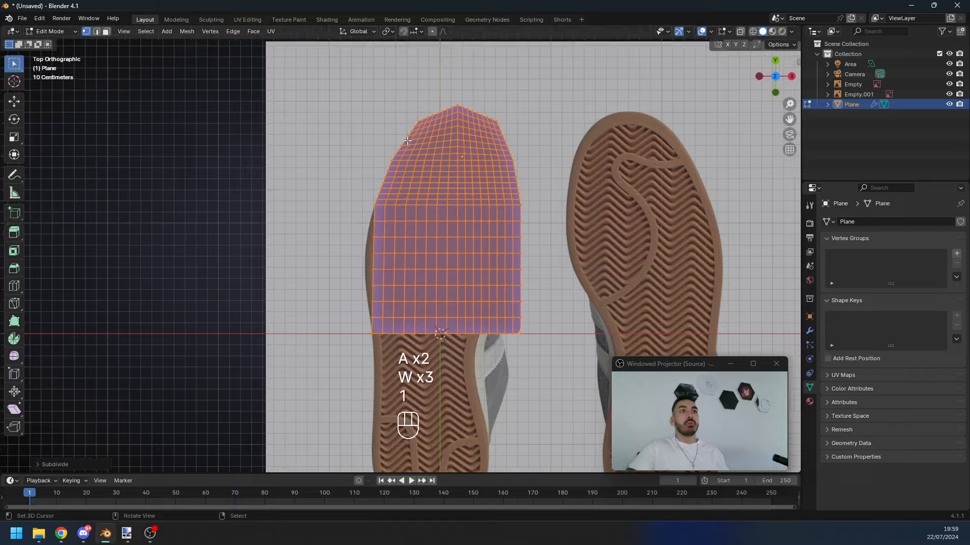
pyautogui.keyDown('shift'); pyautogui.moveTo(408, 158); pyautogui.dragTo(412, 187, button='middle'); pyautogui.keyUp('shift')
pyautogui.scroll(2, 412, 187)
pyautogui.rightClick(389, 198)
pyautogui.hotkey('shift', 'g')
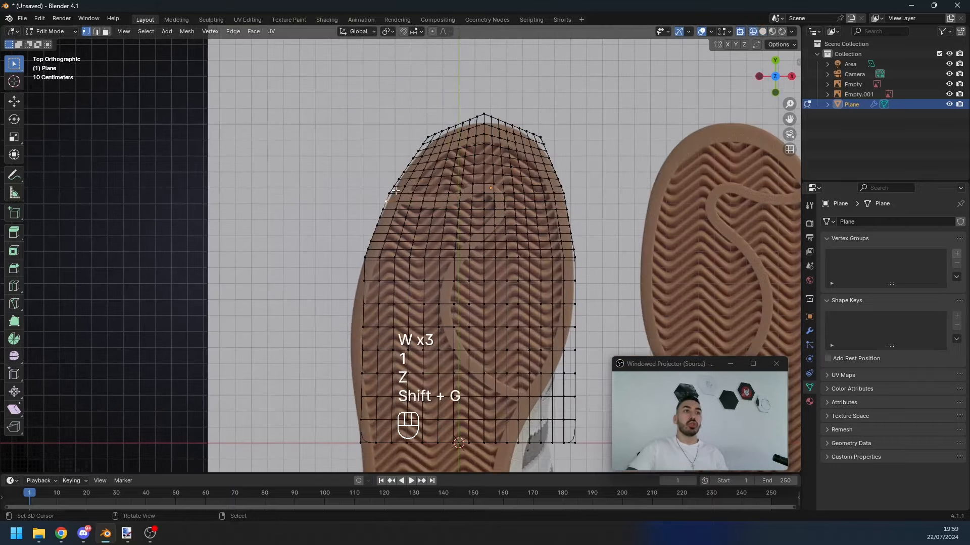
# Step: Undo the three subdivisions of the sole mesh
pyautogui.press('Tab')
pyautogui.hotkey('ctrl', 'z')
pyautogui.hotkey('ctrl', 'z')
pyautogui.hotkey('ctrl', 'z')
pyautogui.hotkey('ctrl', 'z')
pyautogui.hotkey('ctrl', 'z')
pyautogui.hotkey('ctrl', 'z')
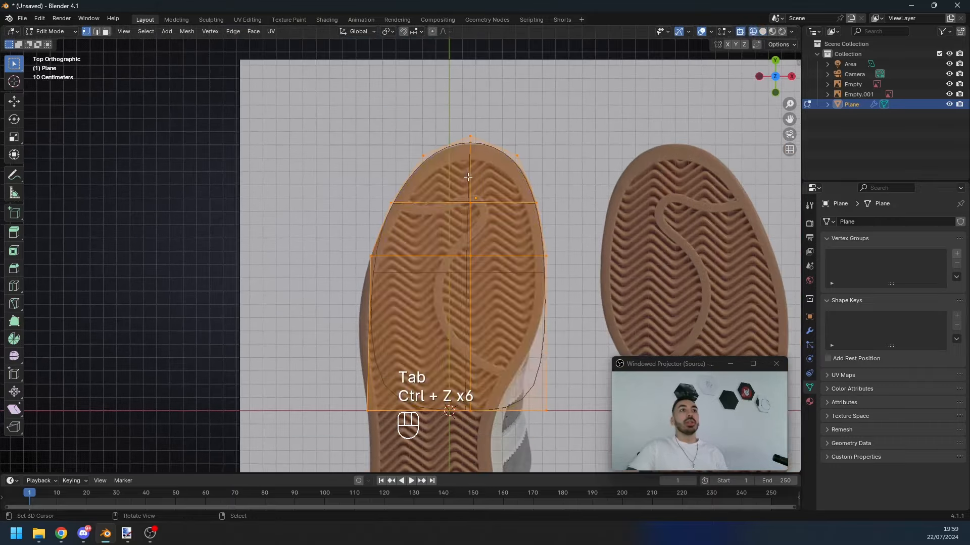
# Step: Move the mesh's top centre vertex to match the tip of the toe
pyautogui.press('z')
pyautogui.press('z')
pyautogui.scroll(1, 458, 145)
pyautogui.click(464, 134)
pyautogui.press('g')
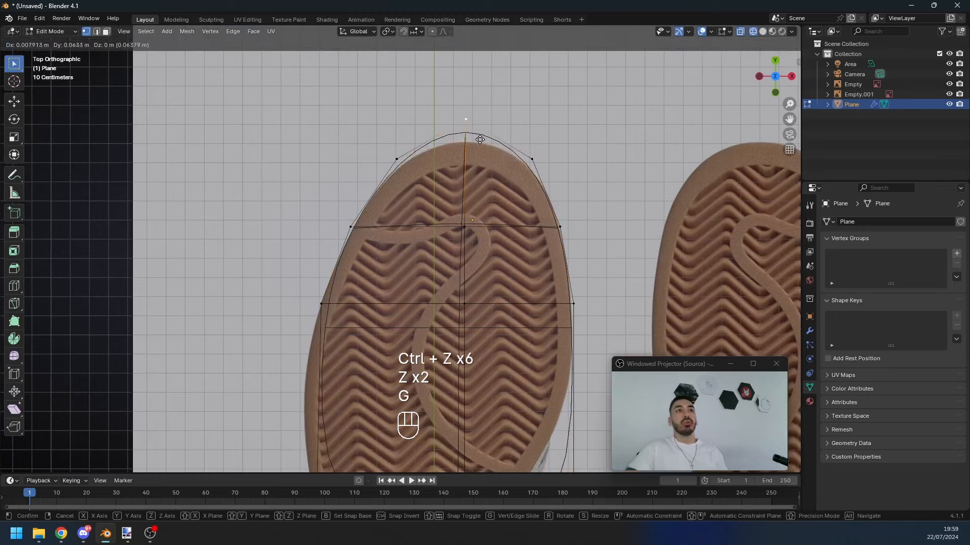
pyautogui.click(477, 163)
# Step: Slide the middle vertex of the mesh's lowest row toward the left side of the sole
pyautogui.scroll(-3, 475, 172)
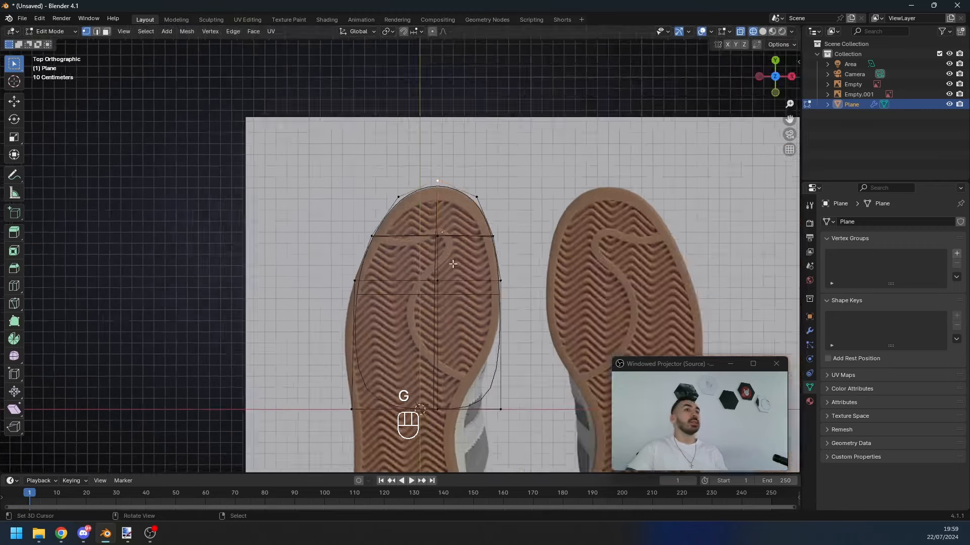
pyautogui.keyDown('shift'); pyautogui.moveTo(440, 419); pyautogui.dragTo(439, 302, button='middle'); pyautogui.keyUp('shift')
pyautogui.press('z')
pyautogui.press('1')
pyautogui.press('z')
pyautogui.press('2')
pyautogui.press('1')
pyautogui.click(439, 302)
pyautogui.press('g')
pyautogui.press('g')
pyautogui.click(412, 306)
# Step: Move the mesh's lower-right corner vertex inward along X toward the narrow arch of the sole
pyautogui.rightClick(513, 302)
pyautogui.press('g')
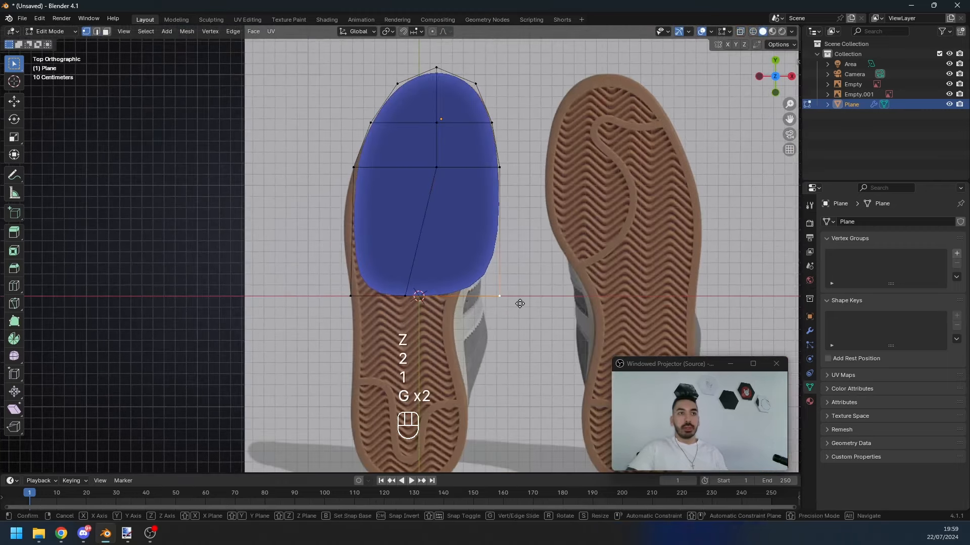
pyautogui.press('x')
pyautogui.click(480, 301)
# Step: Add two evenly spaced loop cuts across the long lower section of the sole mesh
pyautogui.scroll(2, 486, 286)
pyautogui.hotkey('ctrl', 'r')
pyautogui.scroll(1, 430, 225)
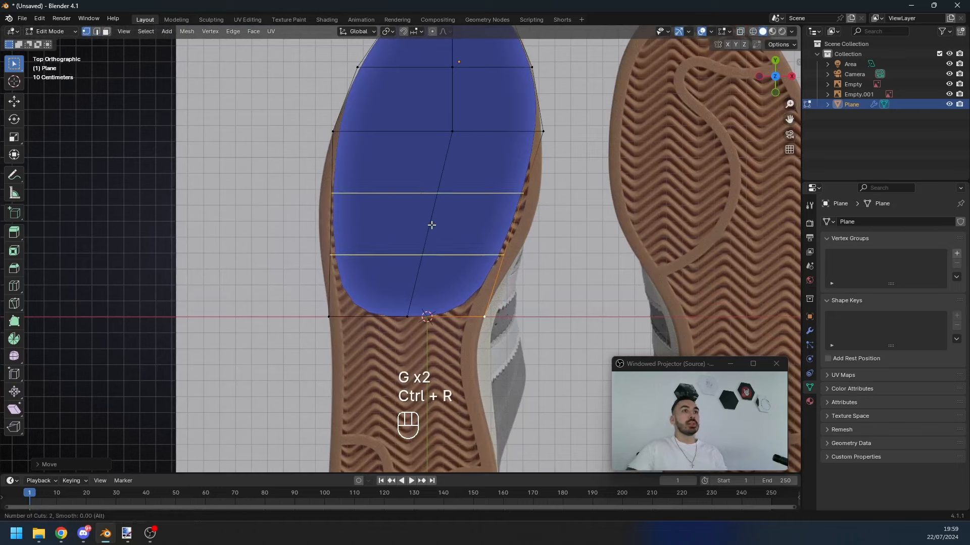
pyautogui.scroll(-1, 431, 226)
pyautogui.scroll(1, 431, 225)
pyautogui.click(430, 225)
pyautogui.rightClick(431, 225)
# Step: Move the side edges between the two new loops outward along X to the sole's outline on both sides
pyautogui.press('2')
pyautogui.click(531, 228)
pyautogui.press('g')
pyautogui.press('x')
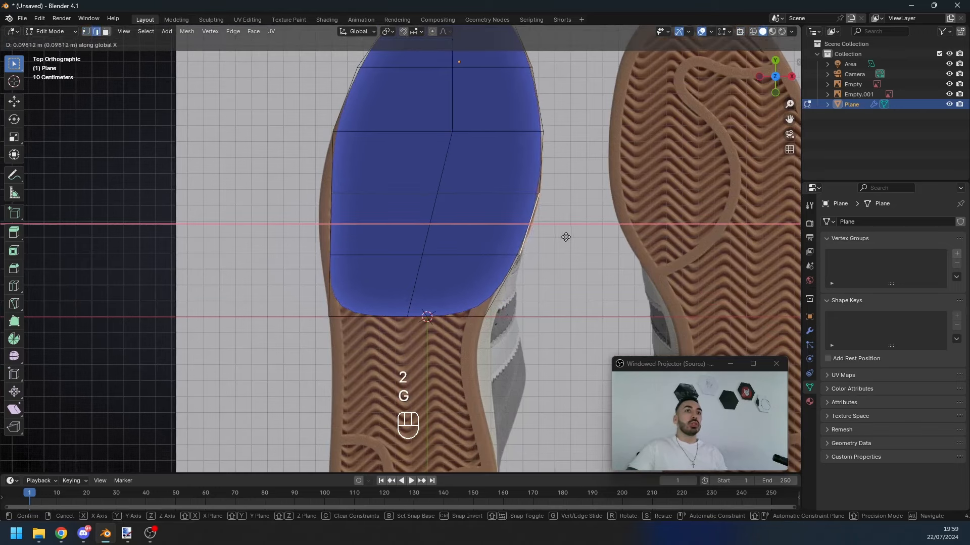
pyautogui.click(567, 238)
pyautogui.press('2')
pyautogui.click(357, 225)
pyautogui.press('g')
pyautogui.press('x')
pyautogui.click(374, 230)
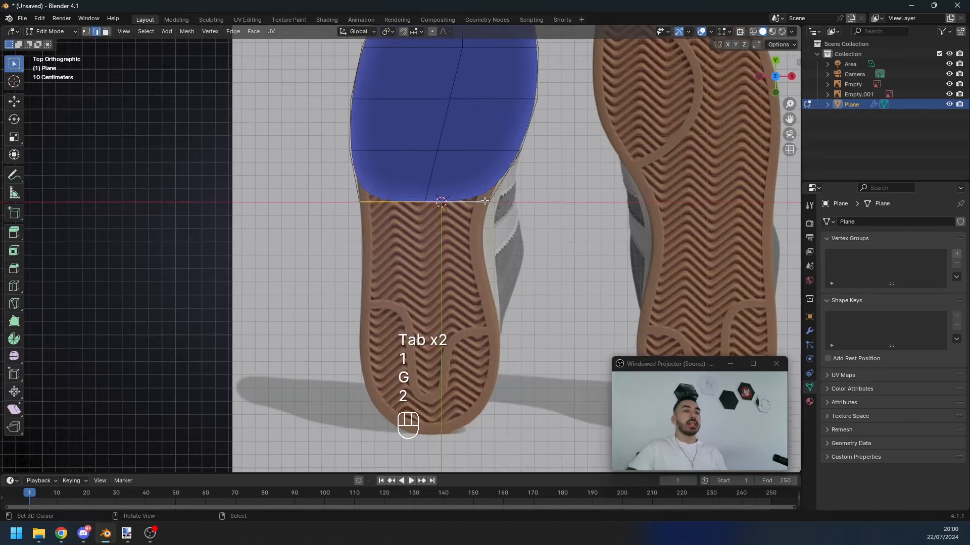
# Step: Extrude the mesh's bottom edges twice along the sole, first to the start of the heel and again to its end
pyautogui.press('e')
pyautogui.rightClick(491, 233)
pyautogui.press('g')
pyautogui.press('y')
pyautogui.click(492, 319)
pyautogui.press('e')
pyautogui.rightClick(492, 303)
pyautogui.press('g')
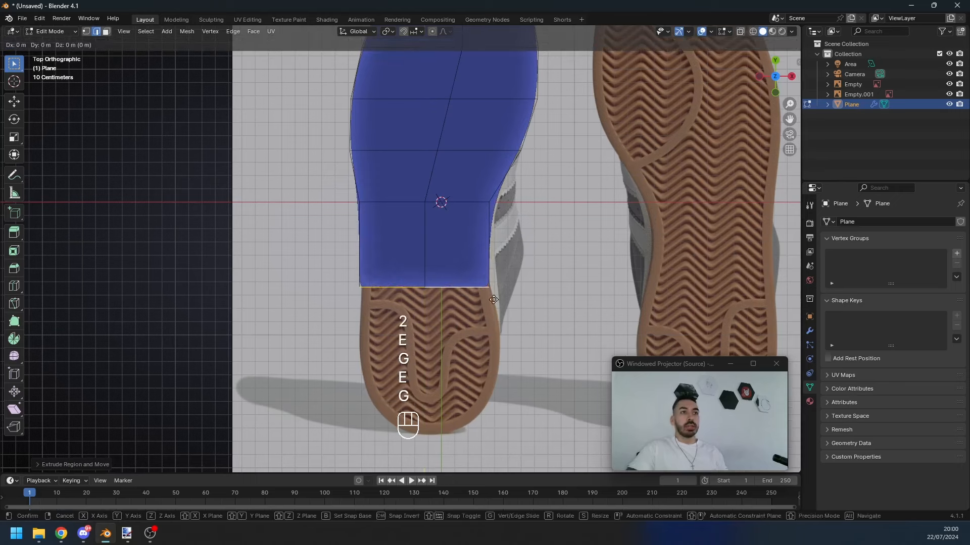
pyautogui.middleClick(491, 334)
pyautogui.click(489, 417)
# Step: Add one centred loop cut across the heel section of the sole mesh
pyautogui.press('1')
pyautogui.hotkey('ctrl', 'r')
pyautogui.hotkey('ctrl', 'r')
pyautogui.click(449, 345)
pyautogui.rightClick(461, 352)
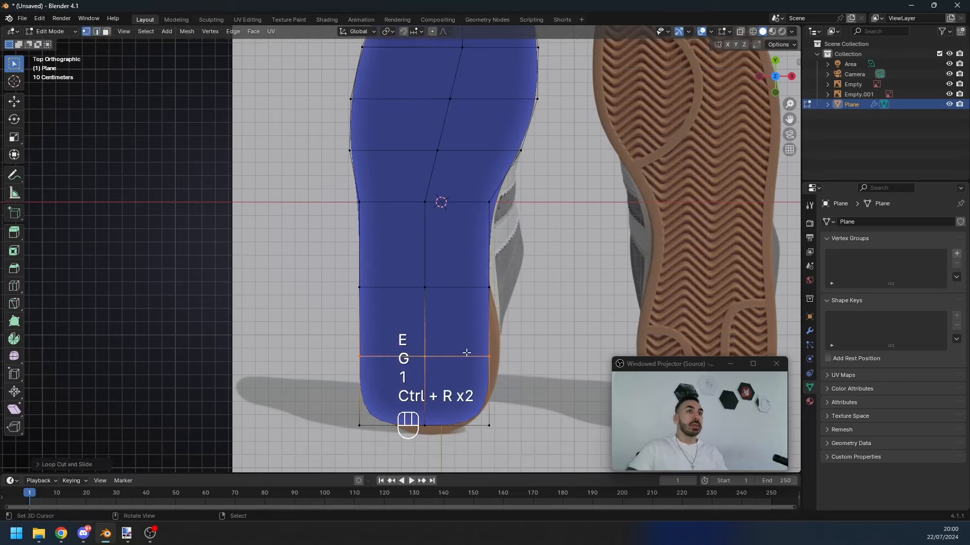
pyautogui.rightClick(477, 355)
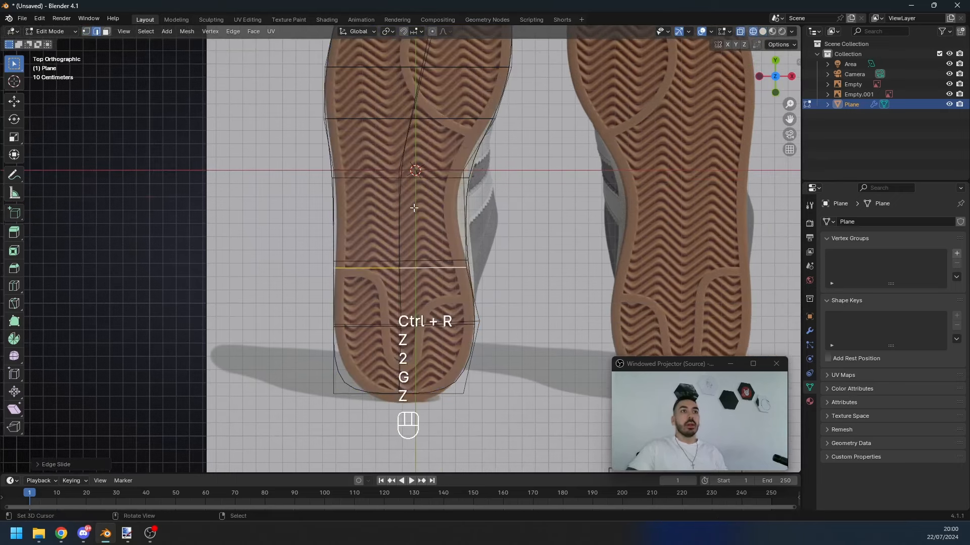
# Step: Add a centred loop cut across the narrow midfoot section and move its two side vertices to the sole's outline
pyautogui.hotkey('ctrl', 'r')
pyautogui.click(431, 212)
pyautogui.rightClick(430, 212)
pyautogui.press('1')
pyautogui.rightClick(469, 221)
pyautogui.press('g')
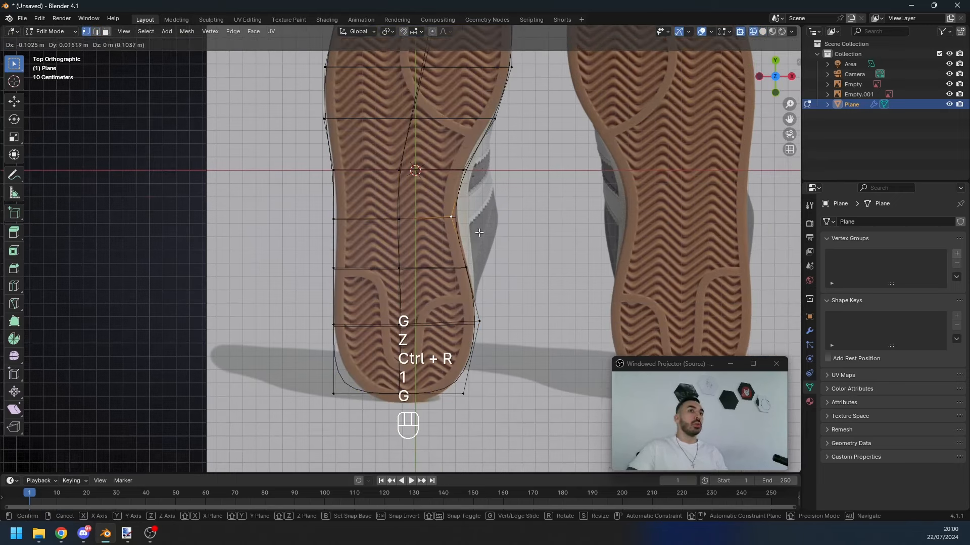
pyautogui.click(479, 232)
pyautogui.rightClick(335, 220)
pyautogui.press('g')
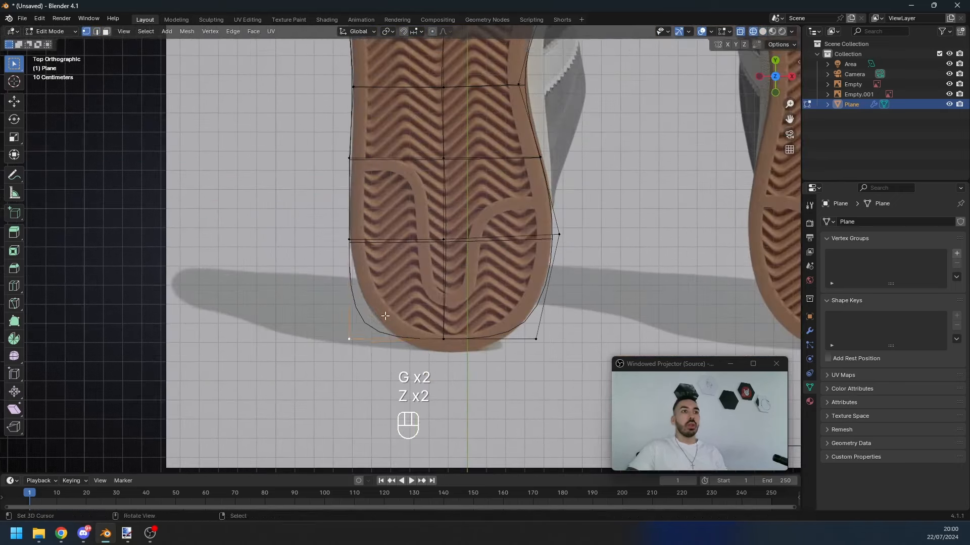
# Step: Move the corner and centre vertices at the heel end so the mesh follows the rounded heel outline
pyautogui.press('g')
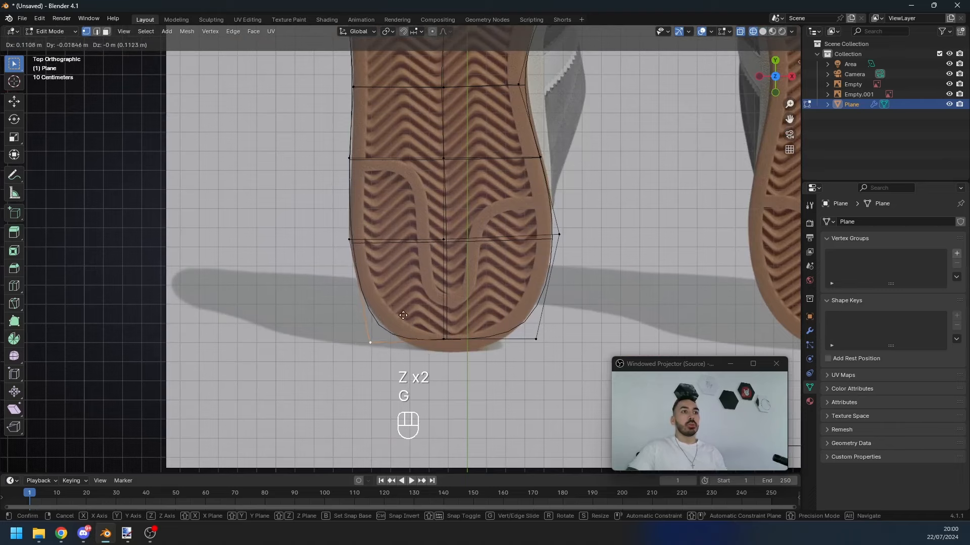
pyautogui.click(393, 304)
pyautogui.rightClick(448, 342)
pyautogui.press('g')
pyautogui.click(444, 367)
pyautogui.rightClick(534, 338)
pyautogui.press('g')
pyautogui.click(528, 335)
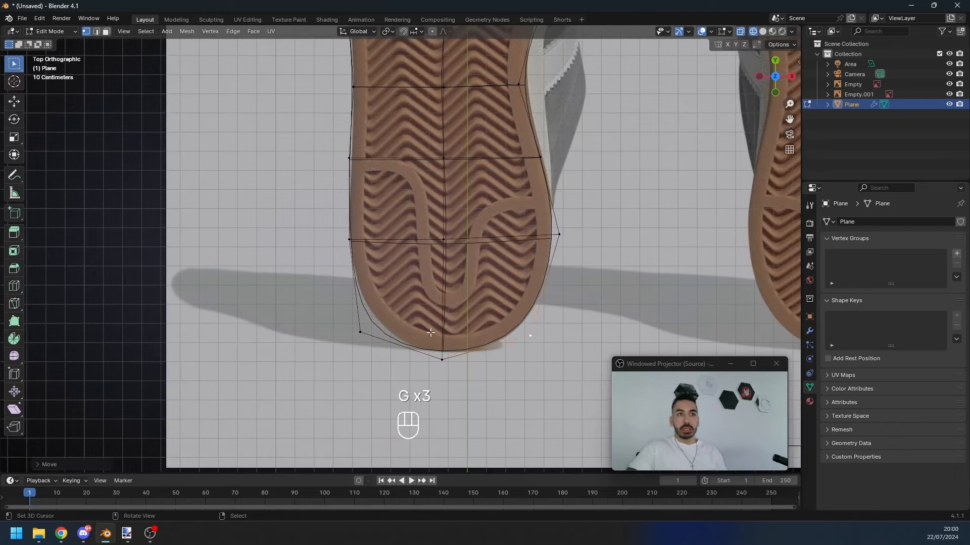
pyautogui.rightClick(359, 330)
pyautogui.press('g')
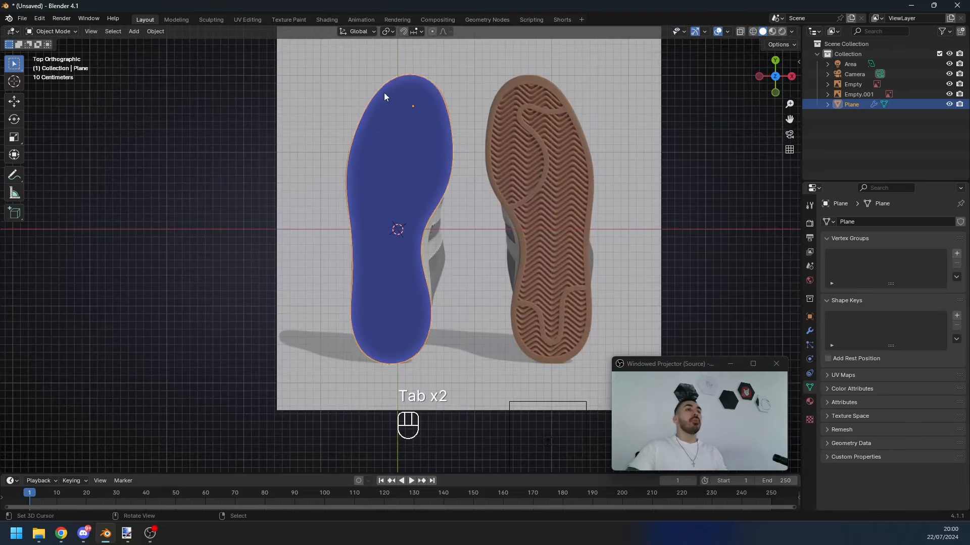
# Step: Switch the viewport to wireframe shading to compare the sole mesh with the top-view reference
pyautogui.press('z')
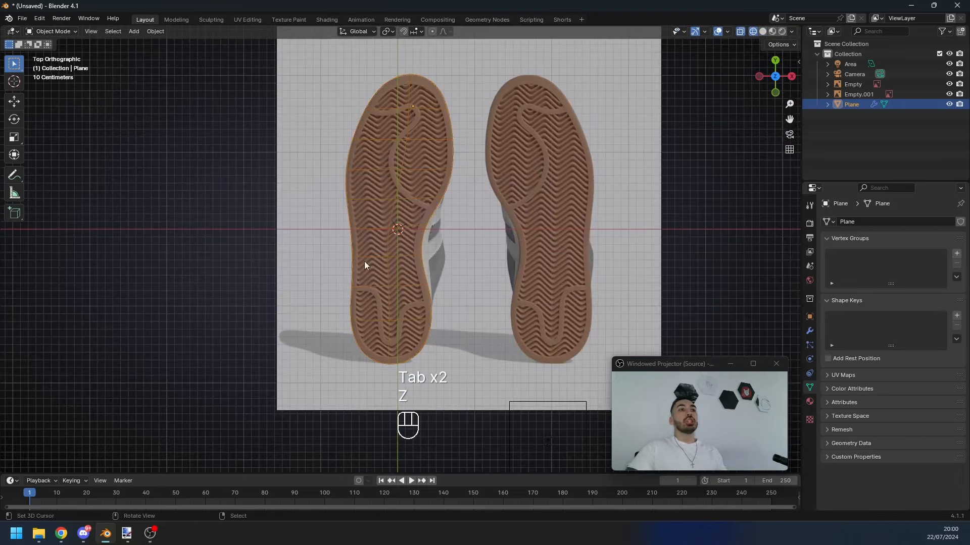
pyautogui.scroll(-2, 366, 260)
pyautogui.scroll(4, 397, 228)
pyautogui.scroll(-2, 397, 227)
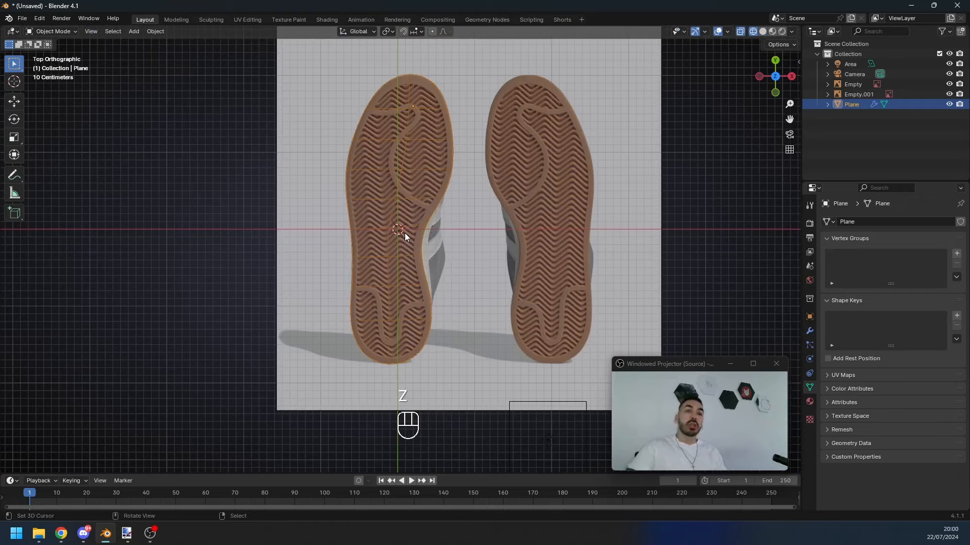
# Step: Delete the existing side-view reference image from the scene
pyautogui.rightClick(210, 245)
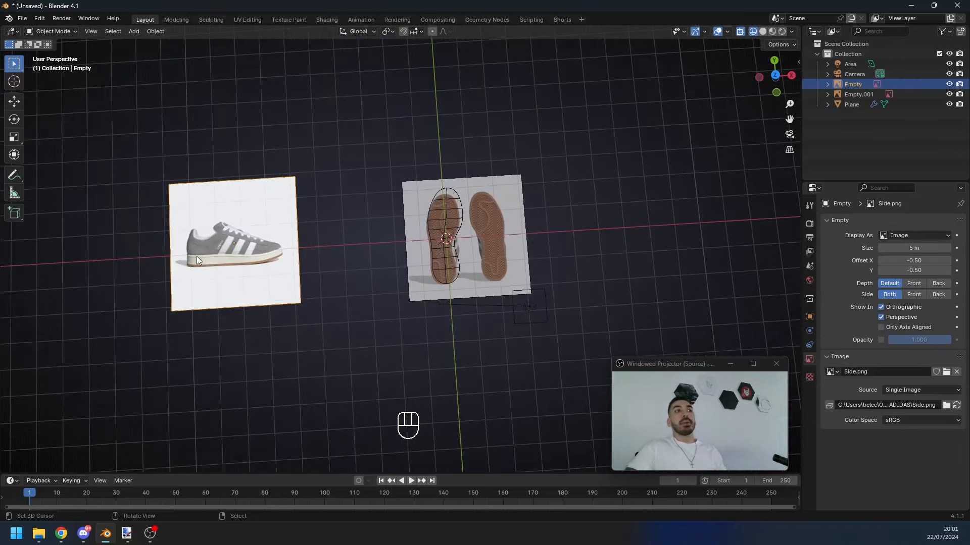
pyautogui.moveTo(262, 253); pyautogui.dragTo(367, 233, button='middle')
pyautogui.press('x')
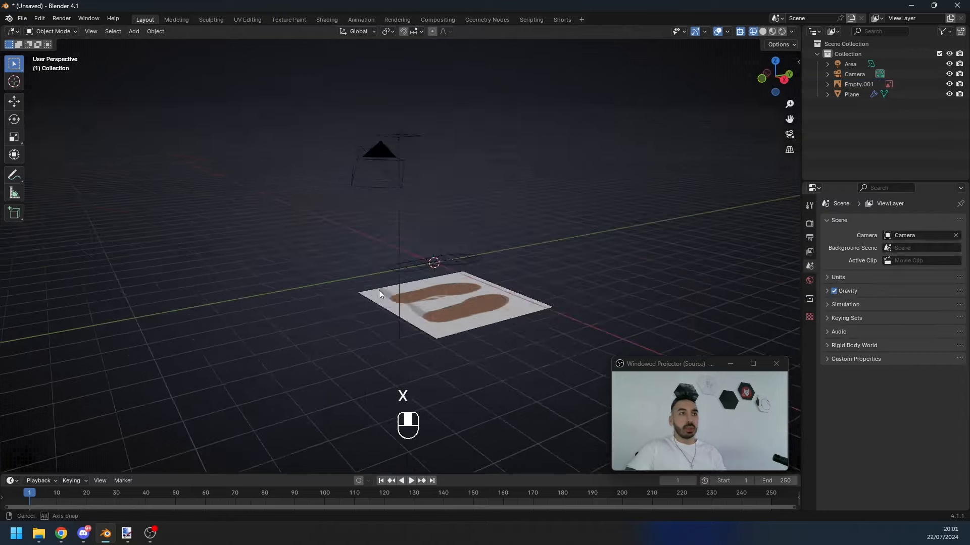
# Step: Add Side.png from the file explorer as a reference image aligned to the right orthographic view
pyautogui.press('KP_3')
pyautogui.press('KP_3')
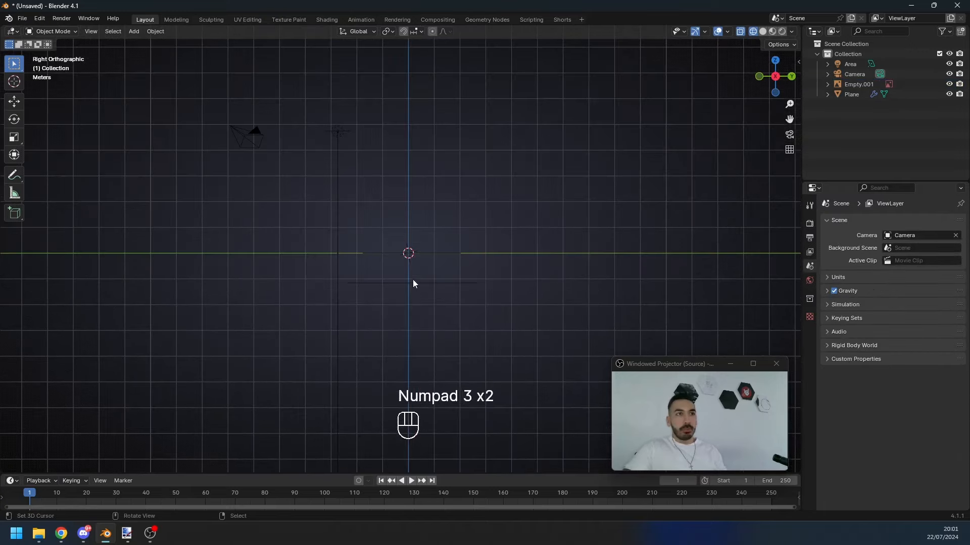
pyautogui.scroll(4, 413, 280)
pyautogui.click(45, 538)
pyautogui.moveTo(165, 355); pyautogui.dragTo(420, 187)
pyautogui.click(391, 7)
pyautogui.moveTo(429, 178); pyautogui.dragTo(454, 253, button='middle')
# Step: Move the side reference image back along X behind the sole mesh and lower it along Z to the sole's level
pyautogui.press('g')
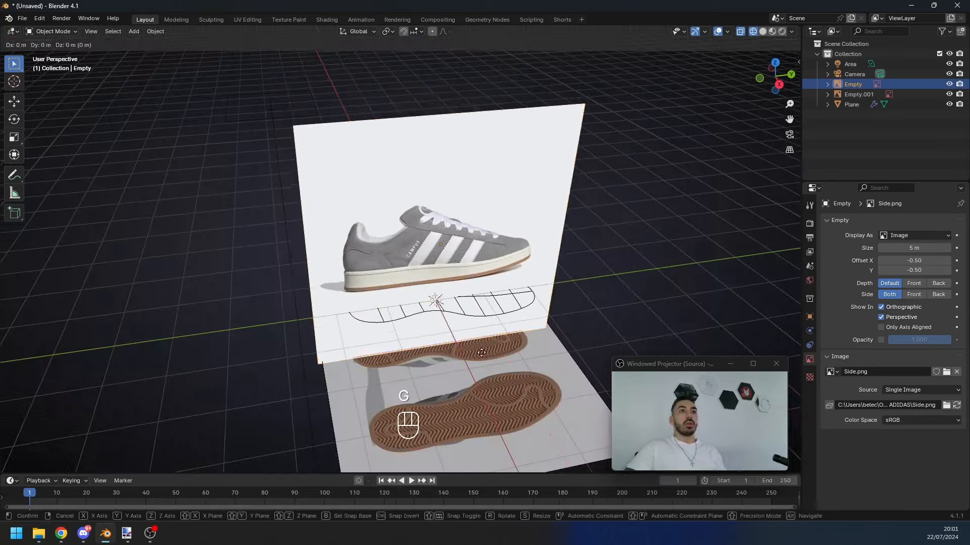
pyautogui.press('x')
pyautogui.click(399, 302)
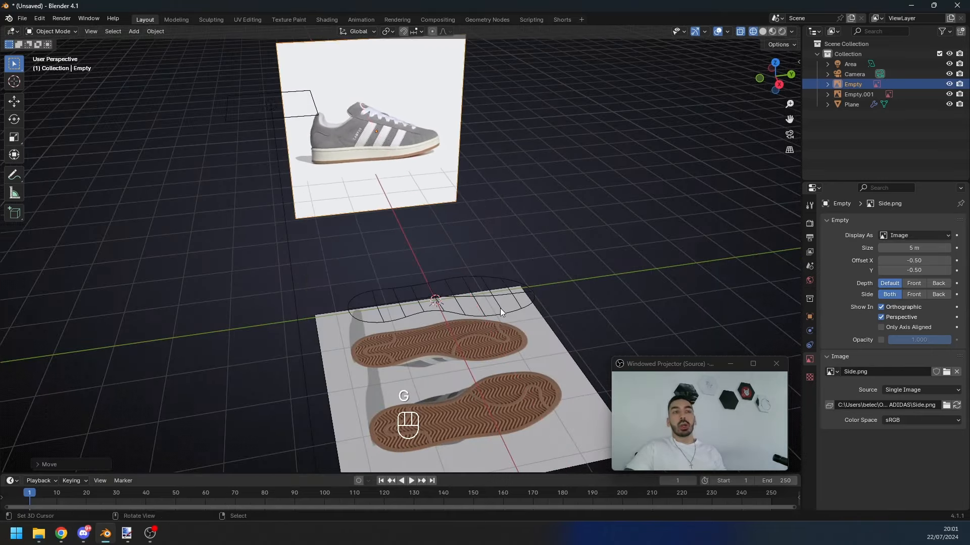
pyautogui.press('KP_3')
pyautogui.press('g')
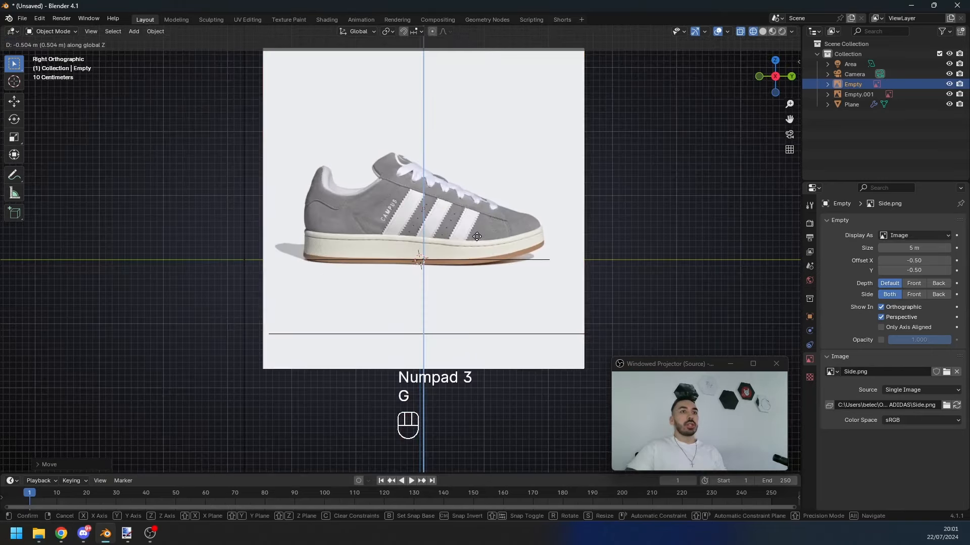
pyautogui.click(478, 252)
# Step: Reposition the side reference image so the heel's bottom corner lines up with the rear end of the sole mesh
pyautogui.scroll(2, 550, 269)
pyautogui.rightClick(585, 263)
pyautogui.press('Tab')
pyautogui.moveTo(366, 291); pyautogui.dragTo(373, 309, button='middle')
pyautogui.press('a')
pyautogui.press('a')
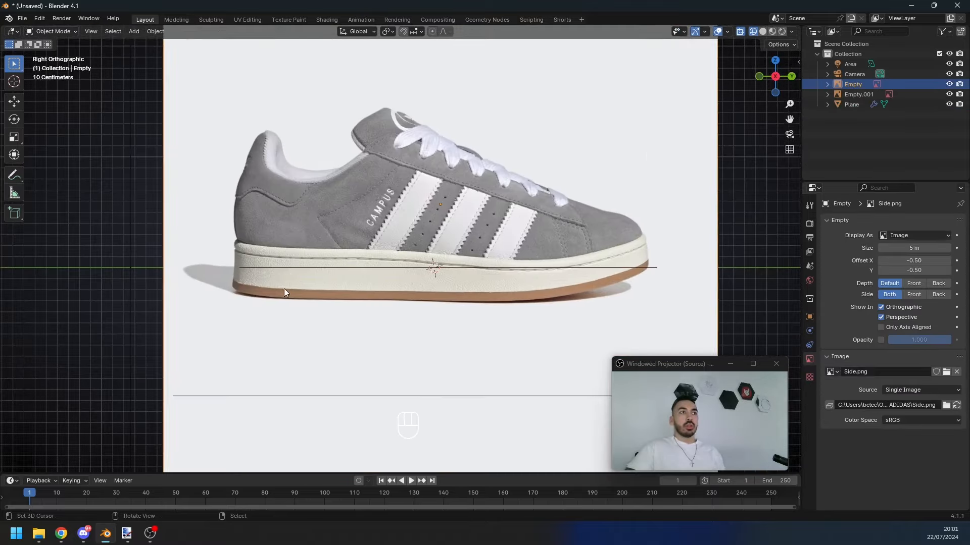
pyautogui.press('g')
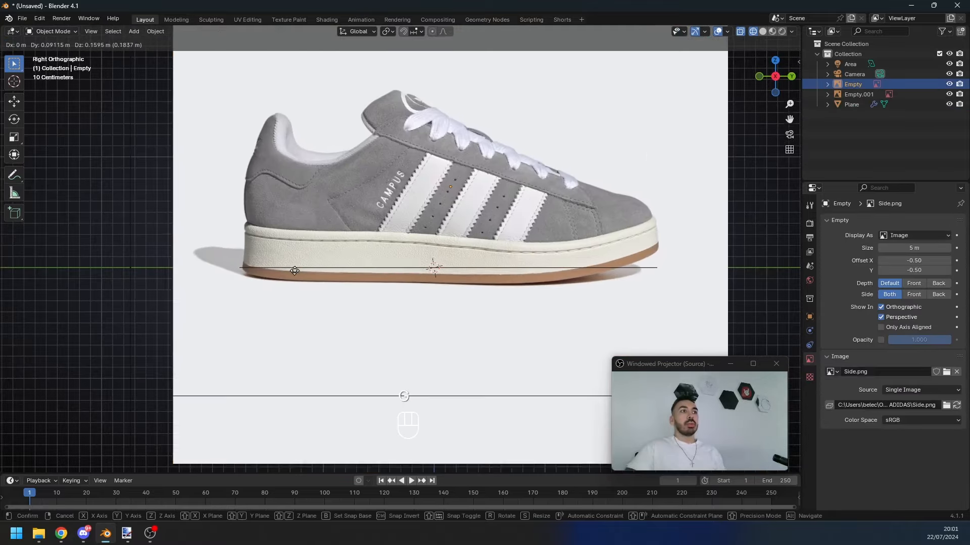
pyautogui.click(293, 271)
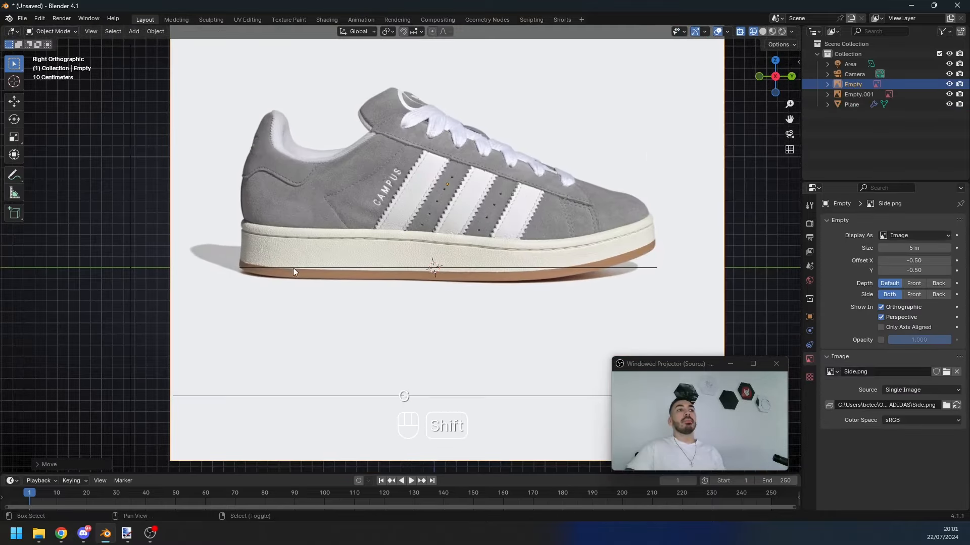
# Step: Place the 3D cursor at the rear bottom corner of the heel and set the transform pivot point to 3D Cursor
pyautogui.click(240, 268)
pyautogui.press('Tab')
pyautogui.press('Tab')
pyautogui.click(240, 269)
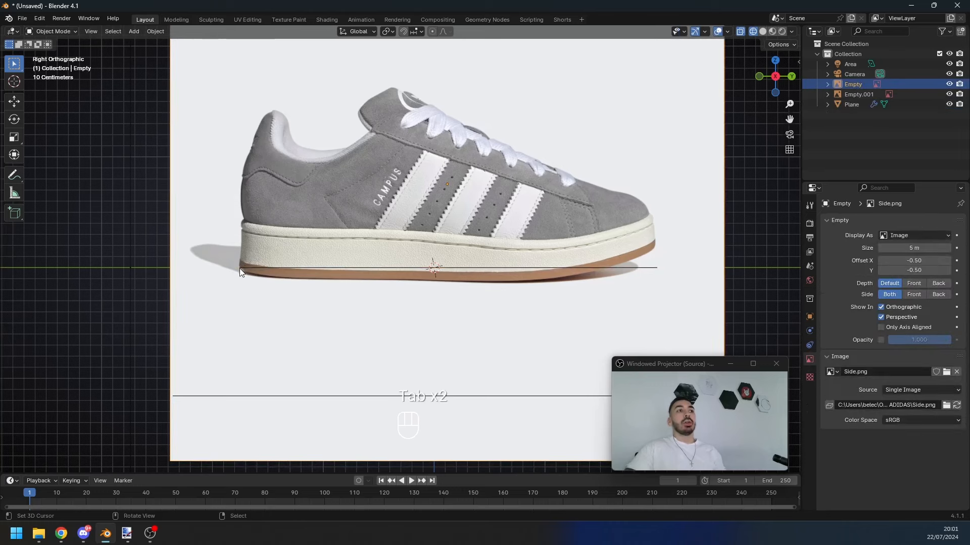
pyautogui.click(388, 32)
pyautogui.click(389, 70)
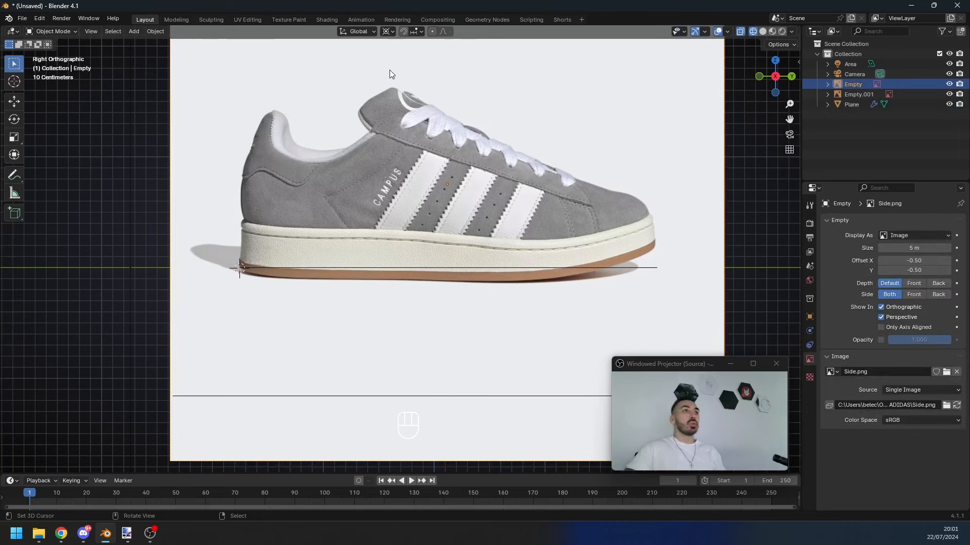
# Step: Scale the side reference image slightly up from the heel until the shoe's toe matches the front end of the sole mesh
pyautogui.press('s')
pyautogui.rightClick(270, 259)
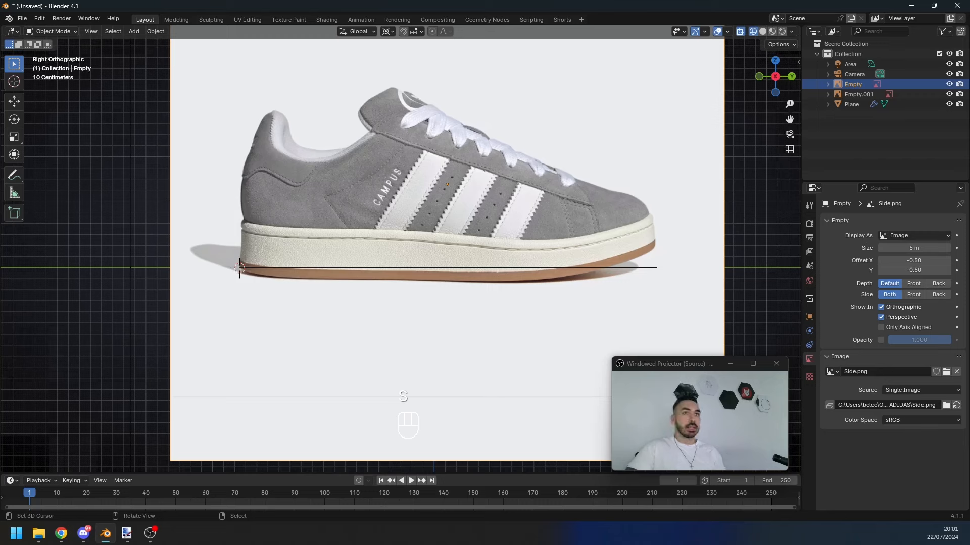
pyautogui.press('s')
pyautogui.press('s')
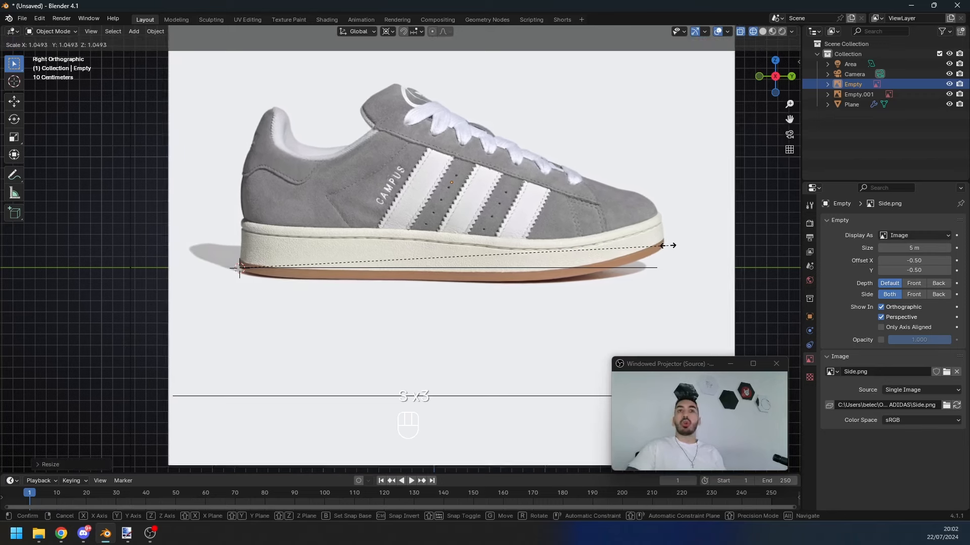
pyautogui.click(662, 247)
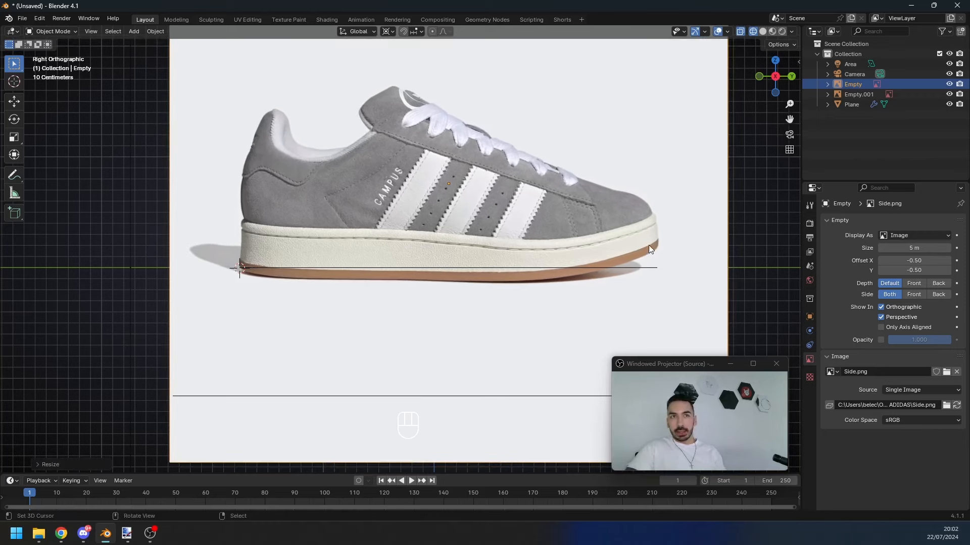
# Step: Place the 3D cursor at the heel's rear corner again and save the project as Shoe.blend
pyautogui.click(221, 255)
pyautogui.hotkey('ctrl', 's')
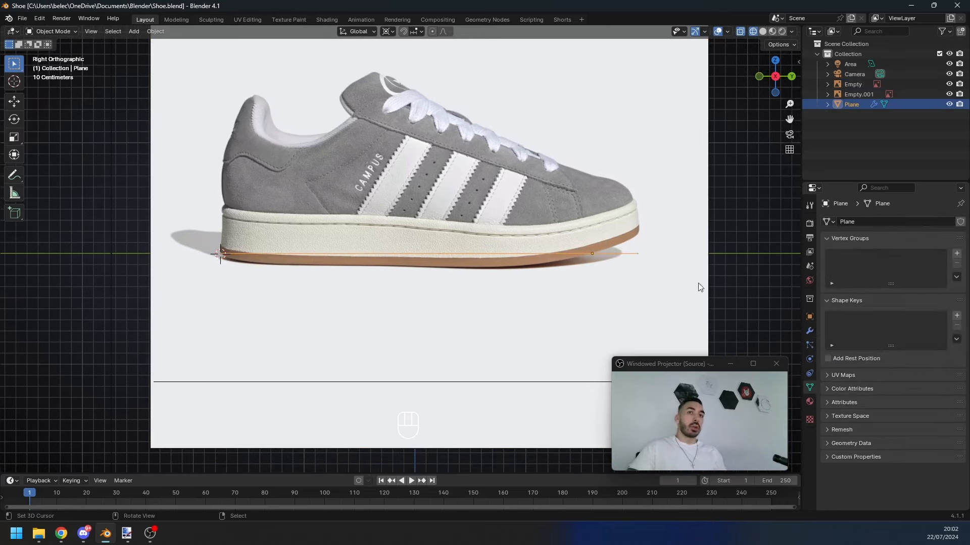
# Step: Enter edit mode on the sole mesh and switch the viewport to solid shading for selecting its edges and faces
pyautogui.press('Tab')
pyautogui.press('Tab')
pyautogui.press('Tab')
pyautogui.press('1')
pyautogui.press('2')
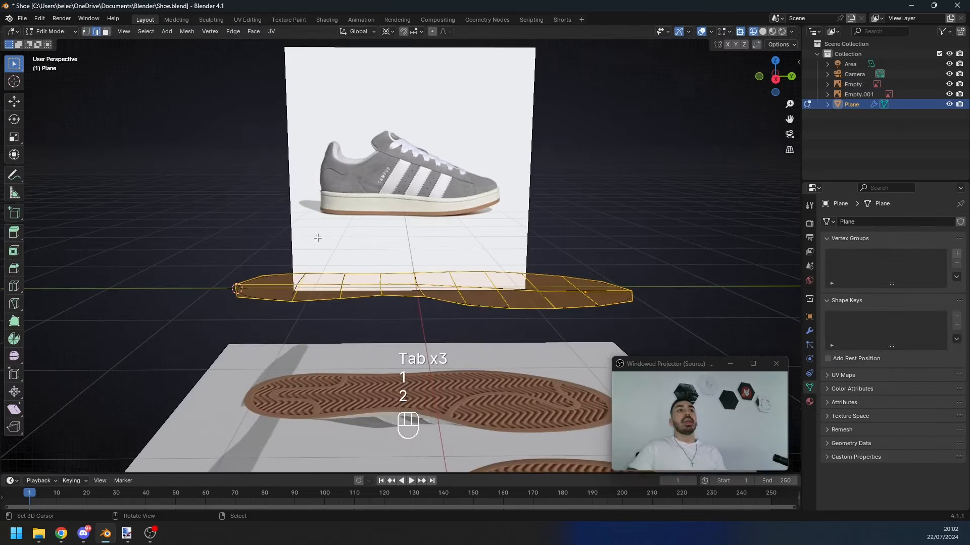
pyautogui.press('3')
pyautogui.press('z')
pyautogui.press('2')
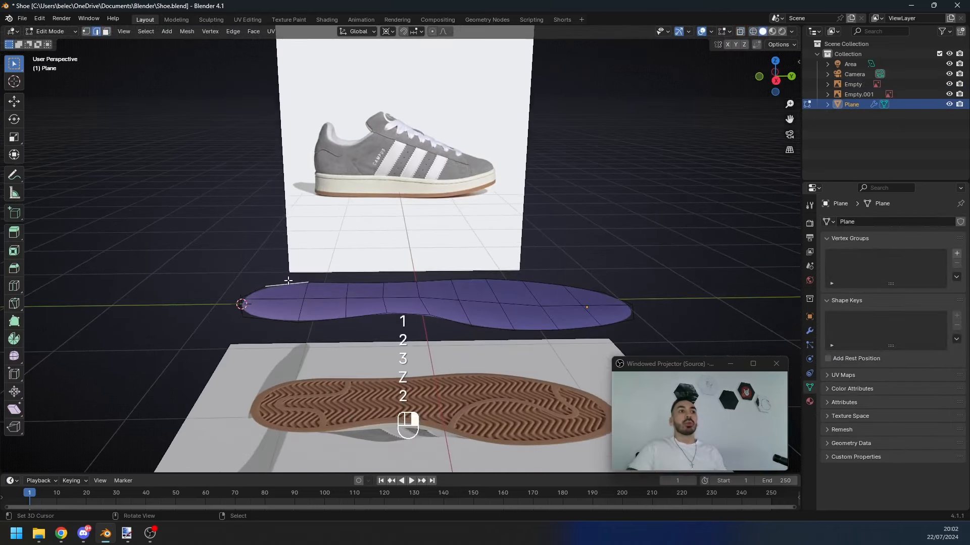
pyautogui.keyDown('ctrl'); pyautogui.click(579, 281); pyautogui.keyUp('ctrl')
pyautogui.press('3')
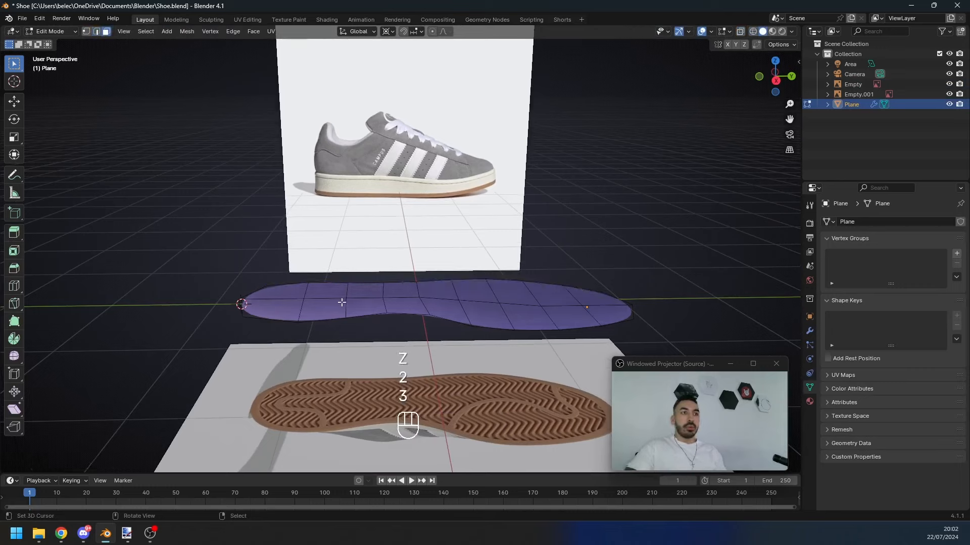
# Step: Raise the two front edges at the toe tip of the sole mesh along Z
pyautogui.press('2')
pyautogui.rightClick(627, 301)
pyautogui.keyDown('shift'); pyautogui.rightClick(634, 313); pyautogui.keyUp('shift')
pyautogui.moveTo(634, 314); pyautogui.dragTo(635, 298, button='middle')
pyautogui.press('g')
pyautogui.middleClick(634, 294)
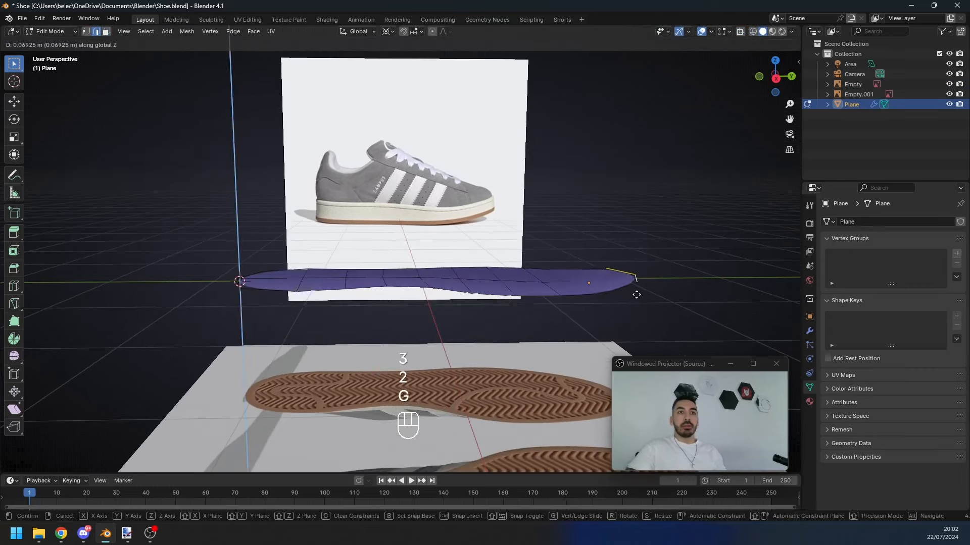
pyautogui.click(599, 272)
# Step: Select the front toe faces of the sole mesh and raise them along Z to curve the toe upward
pyautogui.press('3')
pyautogui.keyDown('shift'); pyautogui.rightClick(601, 275); pyautogui.keyUp('shift')
pyautogui.press('g')
pyautogui.middleClick(602, 271)
pyautogui.click(602, 266)
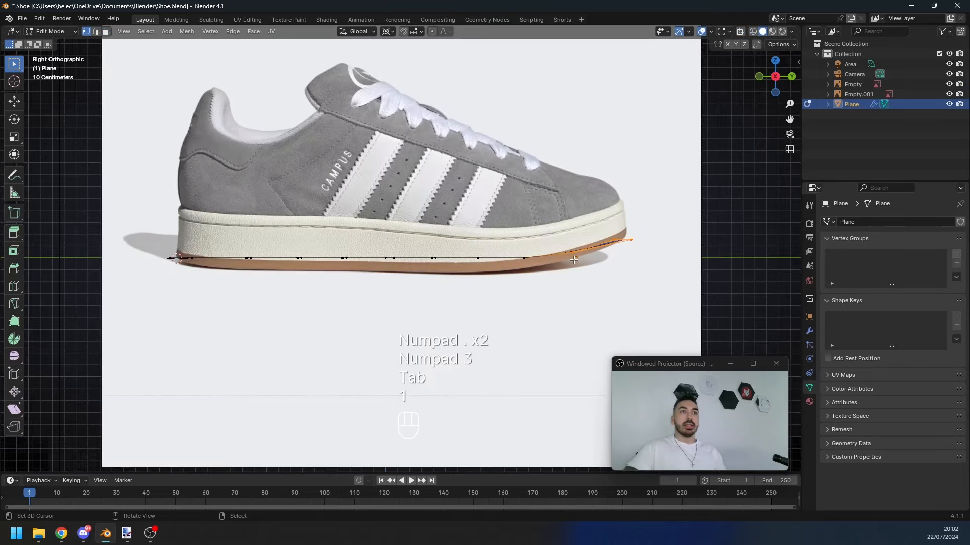
# Step: Lower the sole along Z to the bottom of the shoe in the side reference, using wireframe shading
pyautogui.press('z')
pyautogui.press('a')
pyautogui.press('Tab')
pyautogui.press('Tab')
pyautogui.press('Tab')
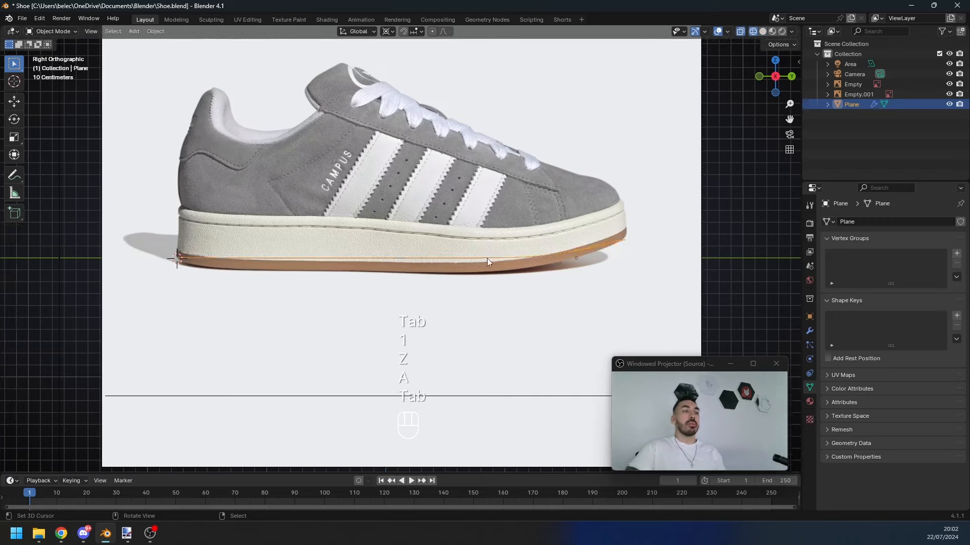
pyautogui.press('g')
pyautogui.middleClick(420, 283)
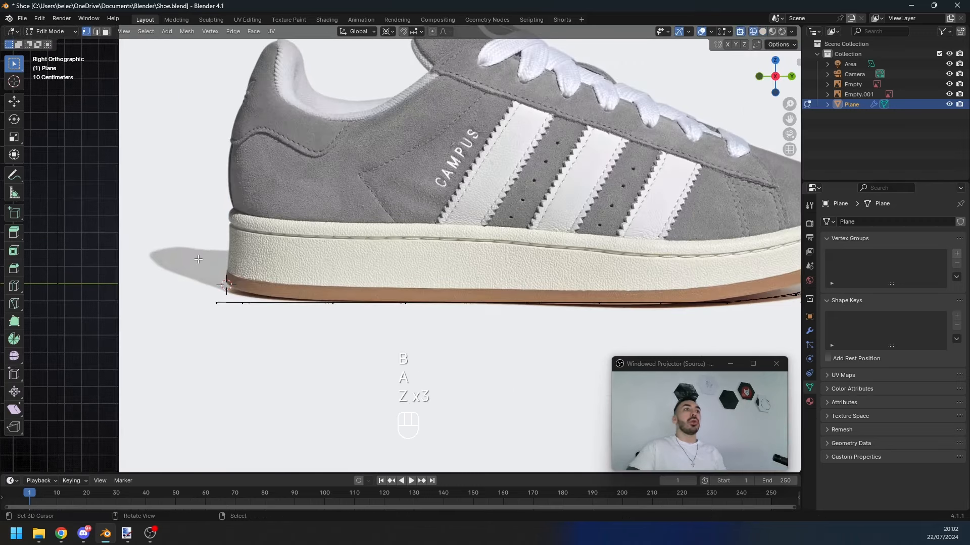
# Step: Box-select the vertices at the heel end of the sole mesh in wireframe shading
pyautogui.press('a')
pyautogui.press('a')
pyautogui.press('a')
pyautogui.press('b')
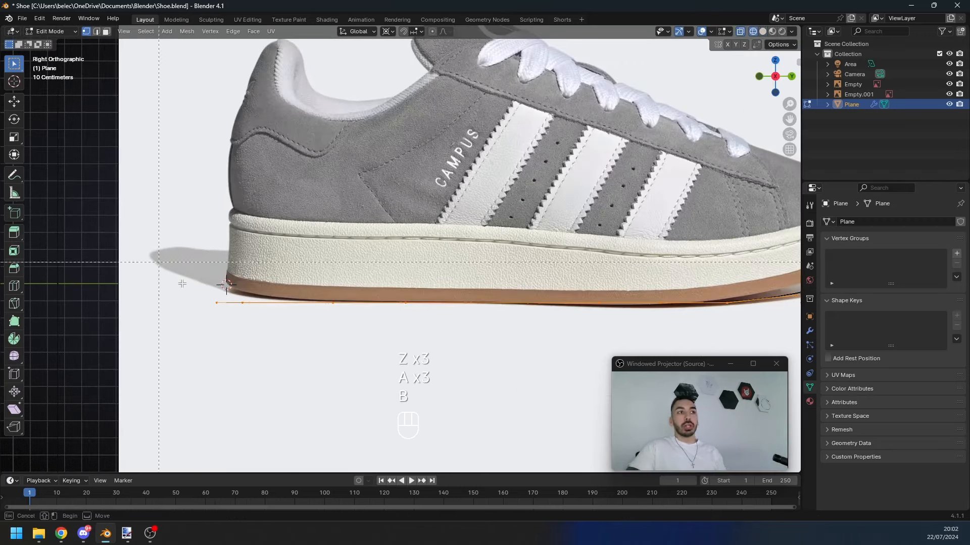
pyautogui.moveTo(160, 263); pyautogui.dragTo(257, 317)
pyautogui.press('a')
pyautogui.press('b')
pyautogui.moveTo(191, 283); pyautogui.dragTo(279, 343)
pyautogui.scroll(-1, 248, 297)
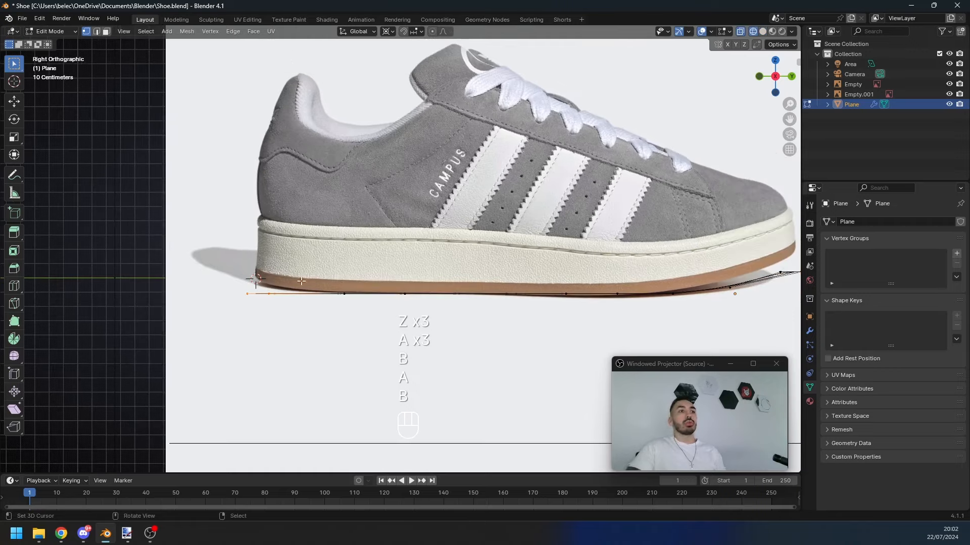
# Step: Select the heel-end vertices of the sole mesh and rotate and raise them to follow the heel curve in the side reference
pyautogui.press('z')
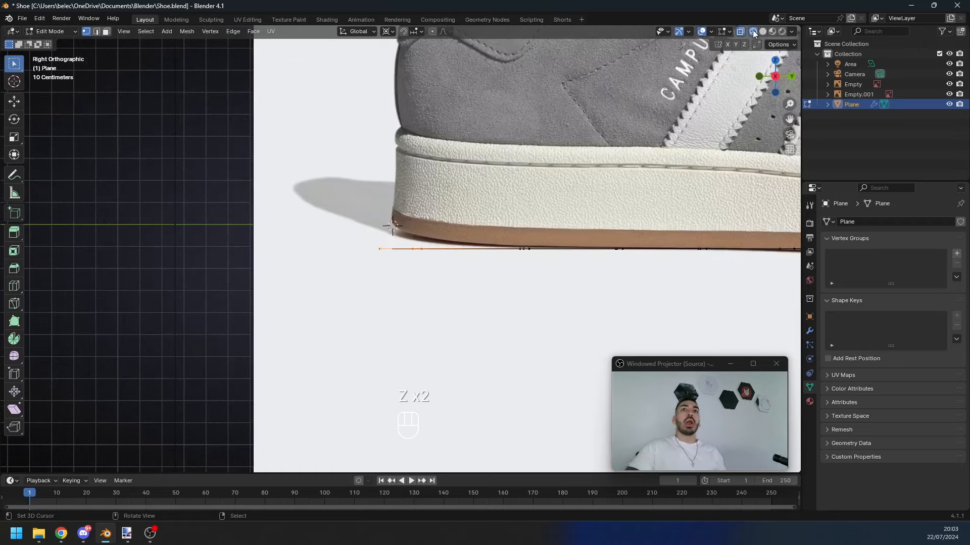
pyautogui.press('a')
pyautogui.press('b')
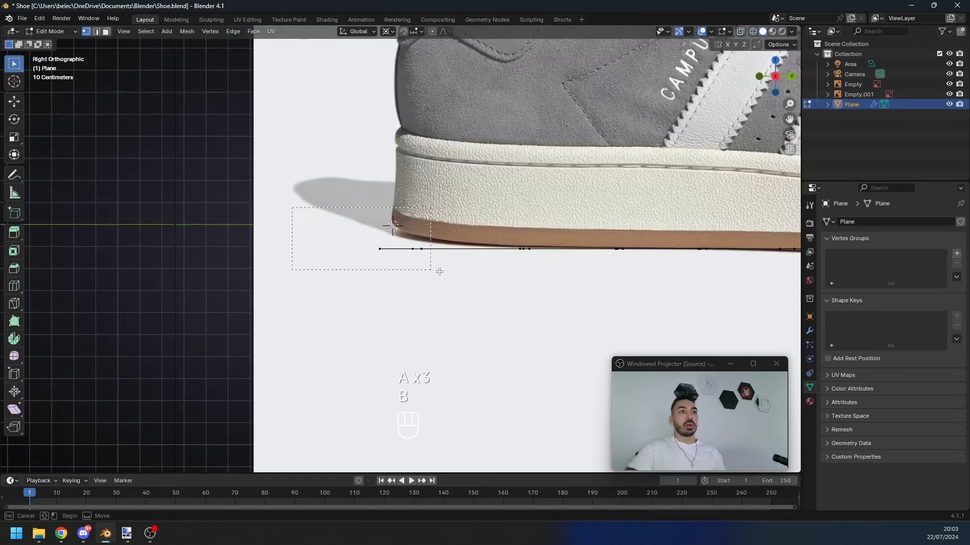
pyautogui.moveTo(439, 271); pyautogui.dragTo(437, 270)
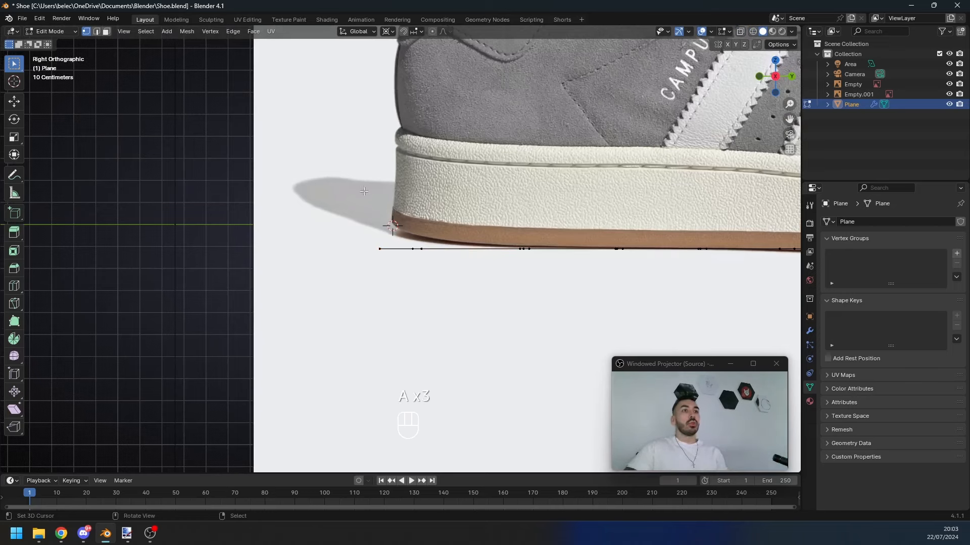
pyautogui.moveTo(304, 205); pyautogui.dragTo(404, 278)
pyautogui.keyDown('shift'); pyautogui.moveTo(442, 283); pyautogui.dragTo(407, 297, button='middle'); pyautogui.keyUp('shift')
pyautogui.press('r')
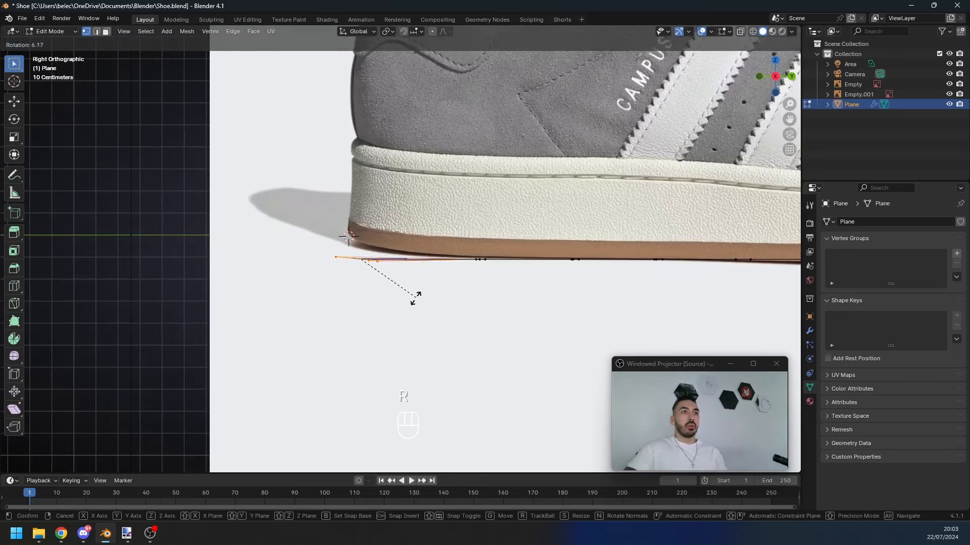
pyautogui.click(411, 301)
pyautogui.press('g')
pyautogui.press('r')
pyautogui.click(415, 287)
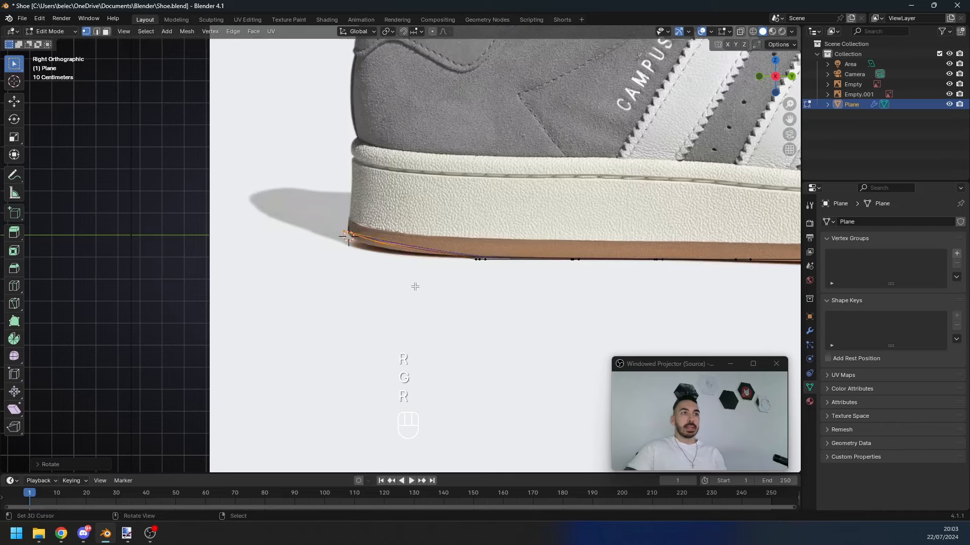
# Step: Undo the last few changes and return to editing the sole's heel vertices in wireframe shading
pyautogui.hotkey('ctrl', 'z')
pyautogui.hotkey('ctrl', 'z')
pyautogui.hotkey('ctrl', 'z')
pyautogui.press('2')
pyautogui.press('1')
pyautogui.press('z')
pyautogui.press('Tab')
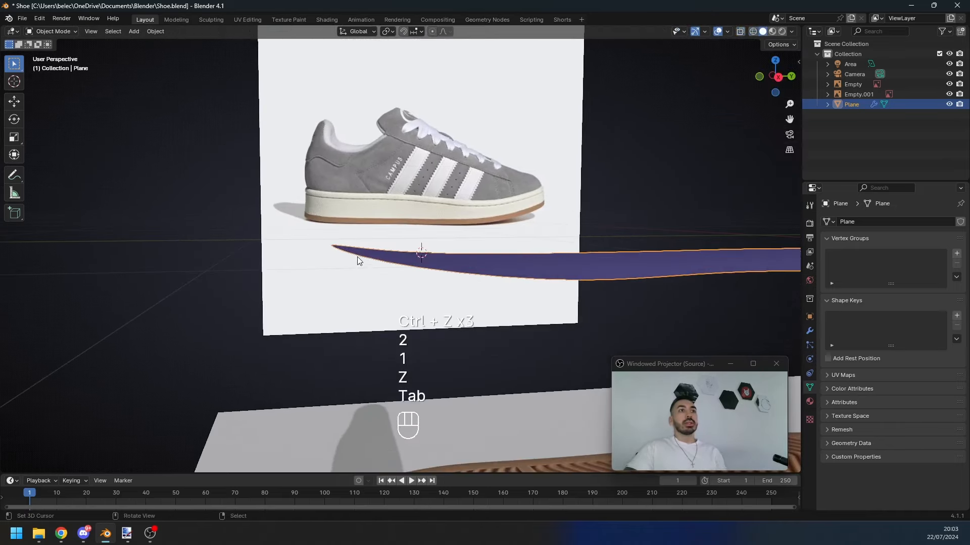
pyautogui.press('Tab')
pyautogui.press('1')
pyautogui.press('a')
pyautogui.press('z')
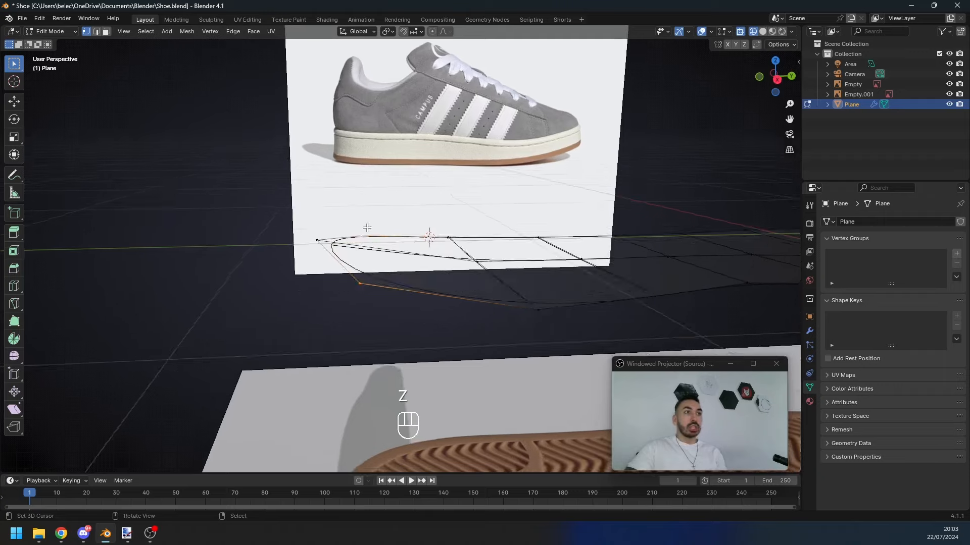
# Step: Move the inner heel vertex of the sole down to smooth the heel surface and check it in solid shading
pyautogui.moveTo(367, 248)
pyautogui.mouseDown(button='middle')
pyautogui.moveTo(363, 263)
pyautogui.moveTo(358, 234)
pyautogui.mouseUp(button='middle')
pyautogui.rightClick(355, 246)
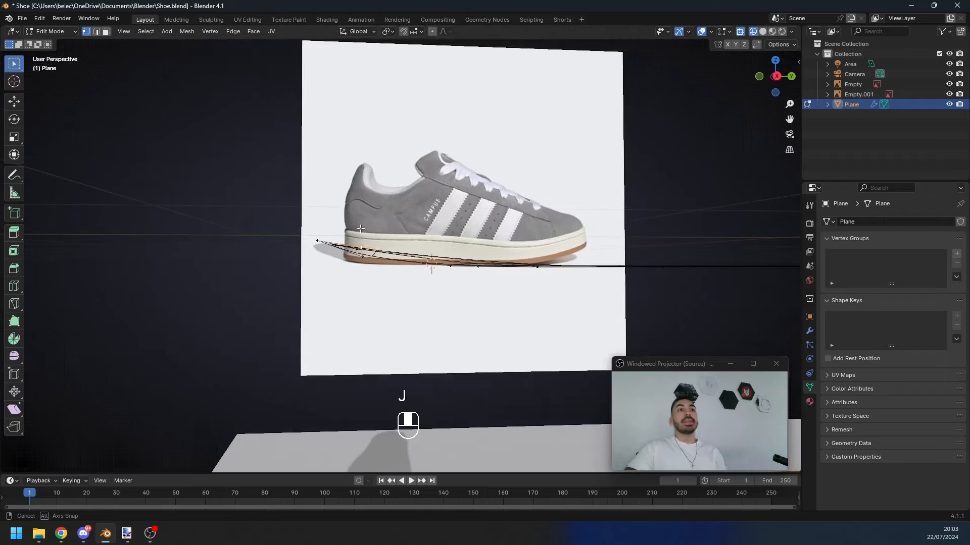
pyautogui.press('g')
pyautogui.middleClick(358, 248)
pyautogui.click(351, 314)
pyautogui.press('z')
pyautogui.moveTo(353, 313)
pyautogui.mouseDown(button='middle')
pyautogui.moveTo(396, 284)
pyautogui.moveTo(364, 276)
pyautogui.mouseUp(button='middle')
pyautogui.press('Tab')
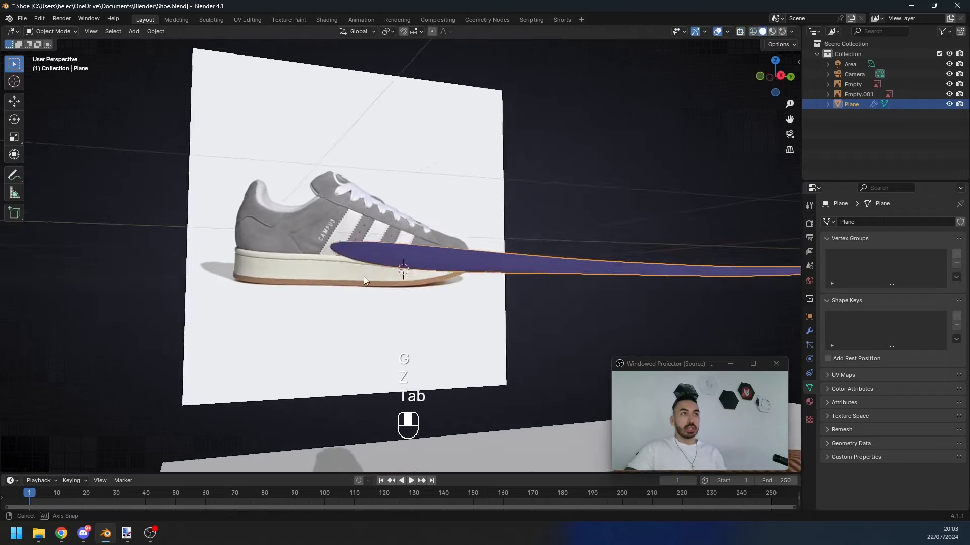
# Step: Adjust the inner heel vertex in the right side view to follow the curved bottom edge of the shoe's heel
pyautogui.press('Tab')
pyautogui.press('3')
pyautogui.press('g')
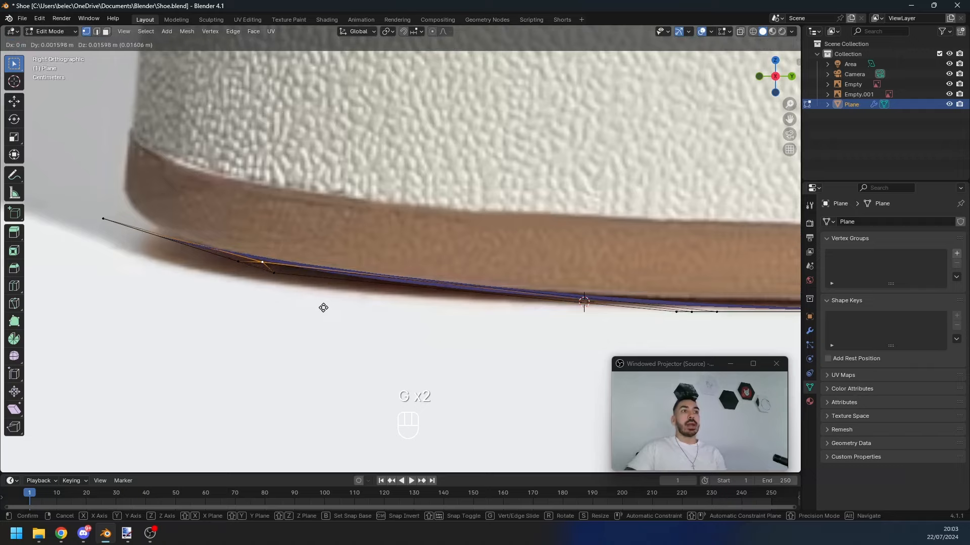
pyautogui.click(323, 308)
pyautogui.scroll(-4, 394, 301)
pyautogui.press('g')
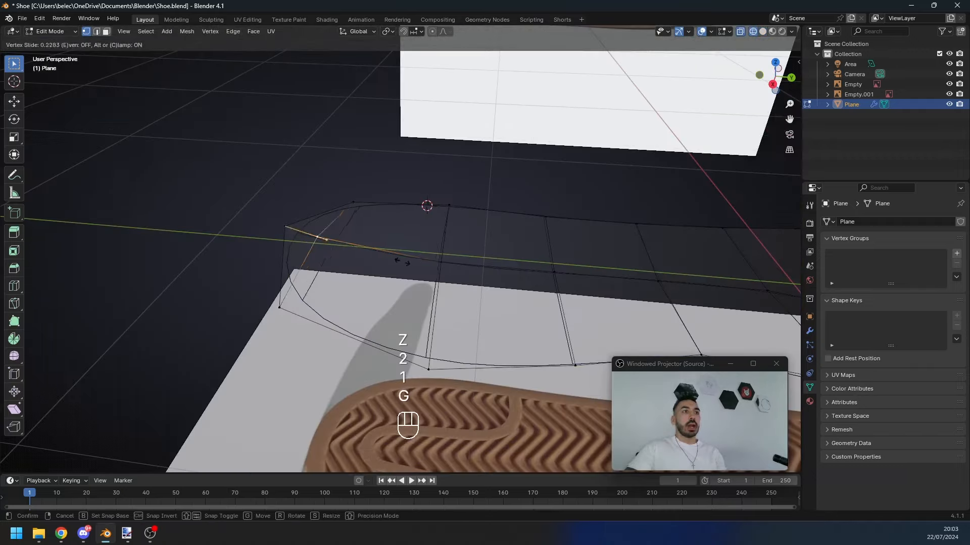
pyautogui.rightClick(338, 254)
# Step: Select the toe-end vertices of the sole and raise and tilt them to match the toe curve in the side reference
pyautogui.press('a')
pyautogui.press('a')
pyautogui.hotkey('shift', 'w')
pyautogui.moveTo(423, 289); pyautogui.dragTo(457, 301, button='middle')
pyautogui.press('KP_1')
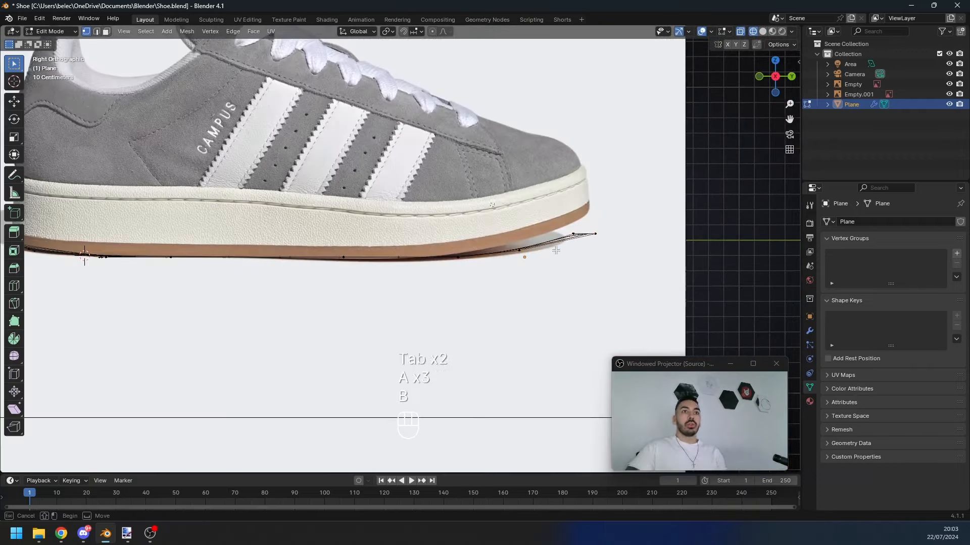
pyautogui.press('g')
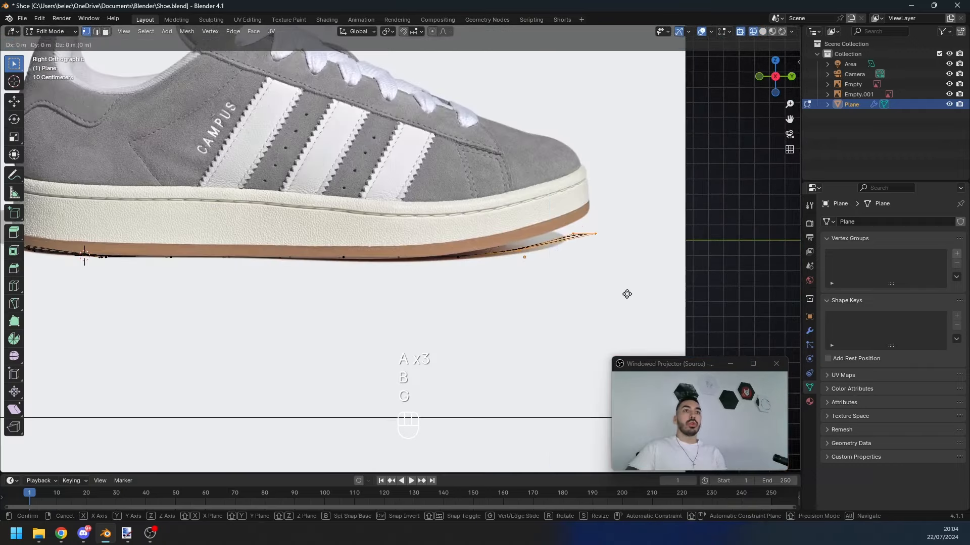
pyautogui.press('z')
pyautogui.click(628, 284)
pyautogui.press('r')
pyautogui.press('r')
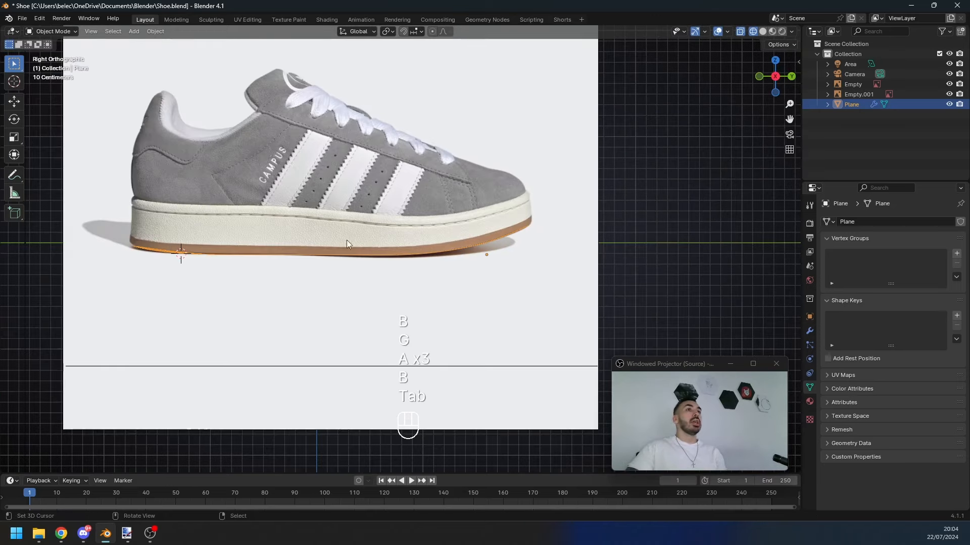
# Step: Select the whole sole mesh in Edit Mode and extrude it upward along Z towards the top of the white midsole
pyautogui.scroll(2, 348, 258)
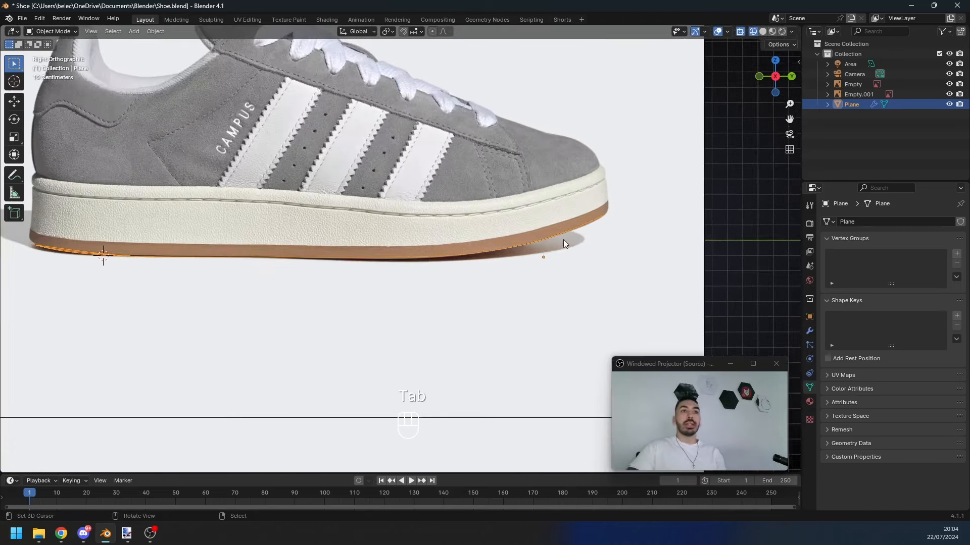
pyautogui.keyDown('shift'); pyautogui.moveTo(260, 267); pyautogui.dragTo(398, 251, button='middle'); pyautogui.keyUp('shift')
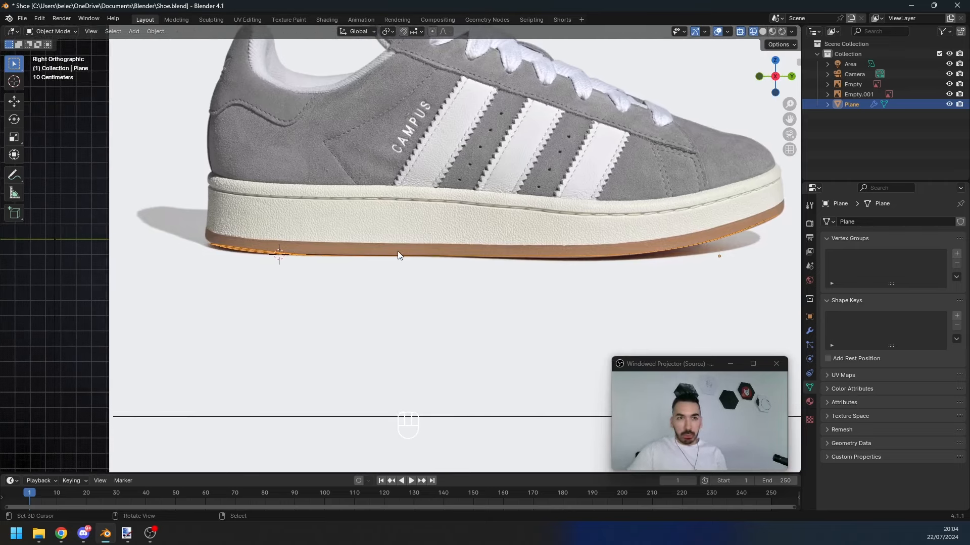
pyautogui.hotkey('ctrl', 'z')
pyautogui.hotkey('ctrl', 'z')
pyautogui.scroll(-3, 556, 308)
pyautogui.scroll(1, 558, 311)
pyautogui.press('a')
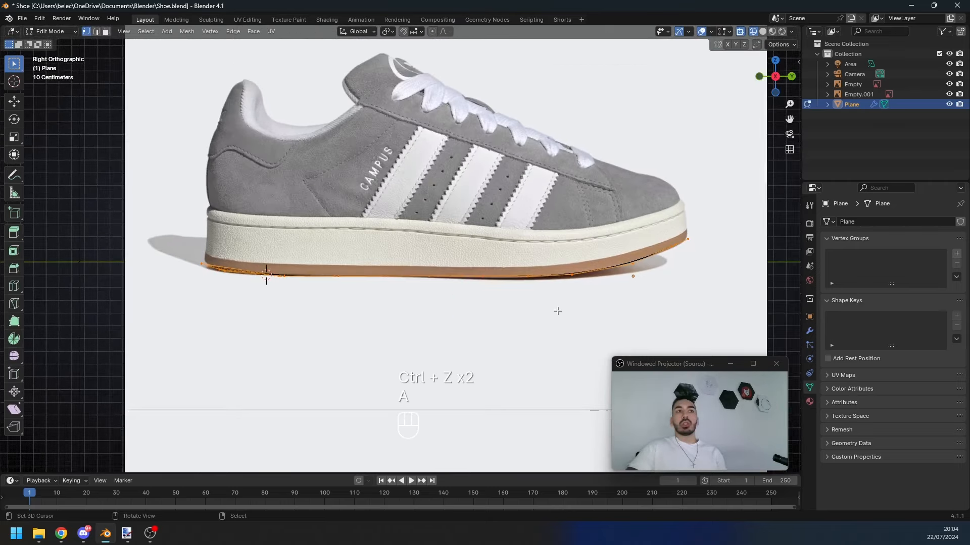
pyautogui.press('e')
pyautogui.press('z')
pyautogui.click(274, 232)
pyautogui.hotkey('shift', 'z')
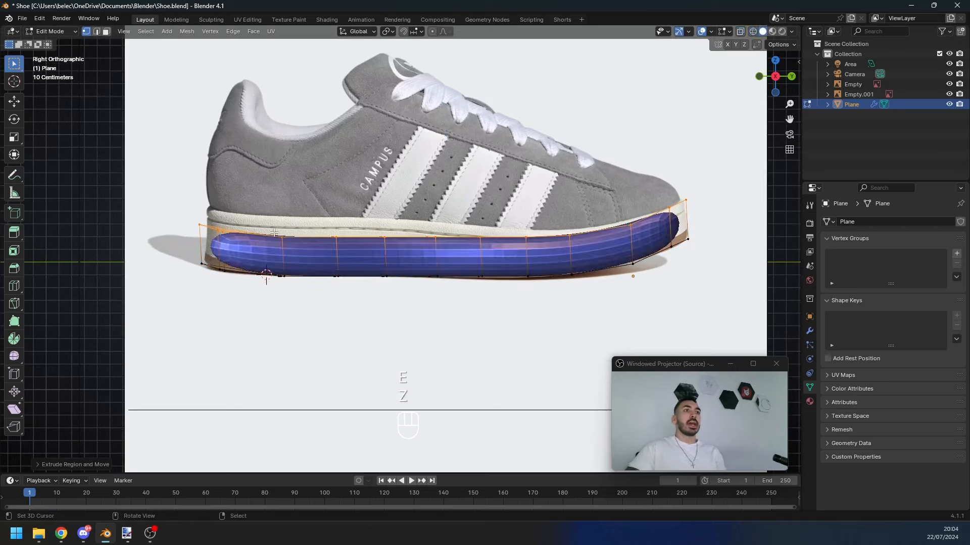
pyautogui.hotkey('shift', 'z')
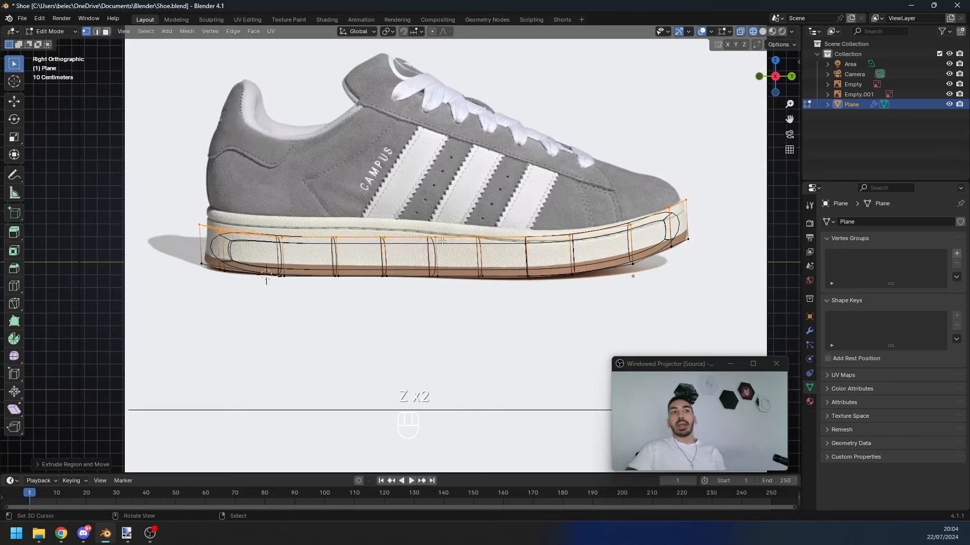
# Step: Flatten the extruded top of the sole slightly along Z and raise it towards the midsole's upper edge
pyautogui.press('s')
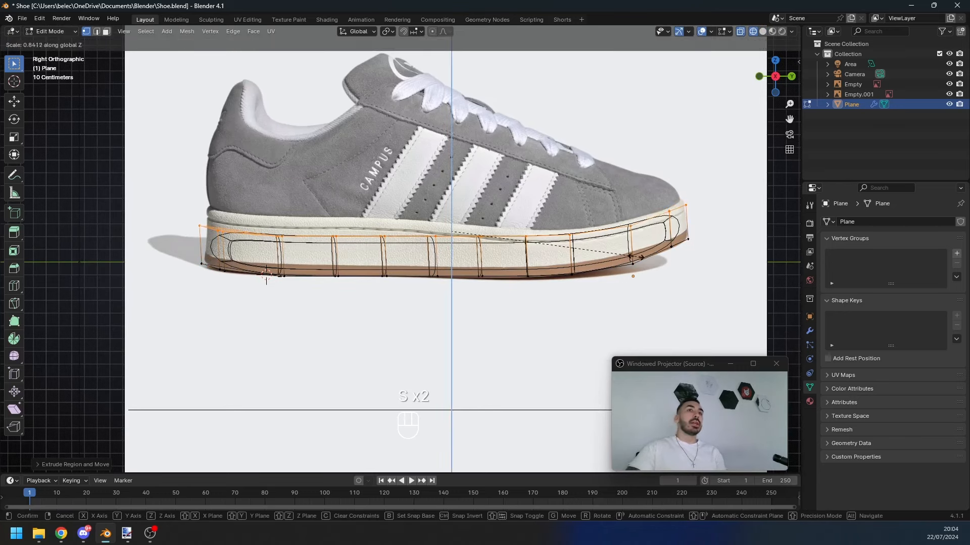
pyautogui.click(621, 255)
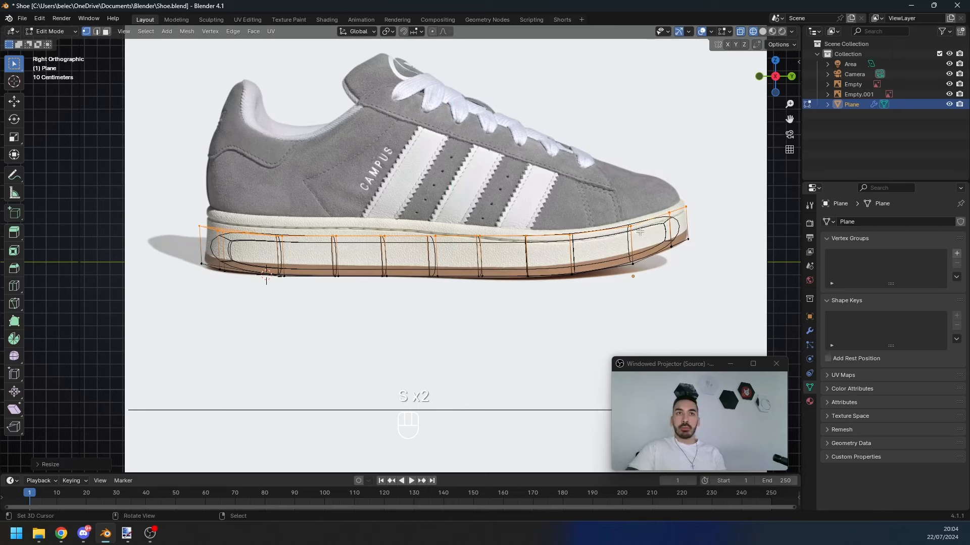
pyautogui.press('g')
pyautogui.click(404, 395)
# Step: Box-select the top vertices from the heel to mid-foot and raise them to the upper edge of the midsole
pyautogui.press('a')
pyautogui.press('a')
pyautogui.press('a')
pyautogui.press('b')
pyautogui.moveTo(156, 189); pyautogui.dragTo(498, 251)
pyautogui.press('g')
pyautogui.click(498, 242)
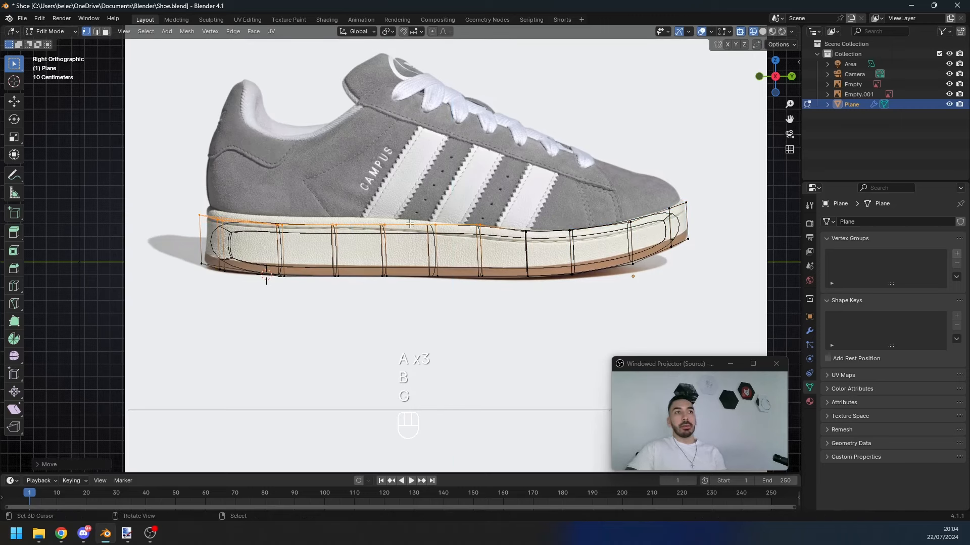
# Step: Narrow the top selection progressively towards the heel, raising the remaining vertices along Z to follow the midsole's upper edge
pyautogui.press('c')
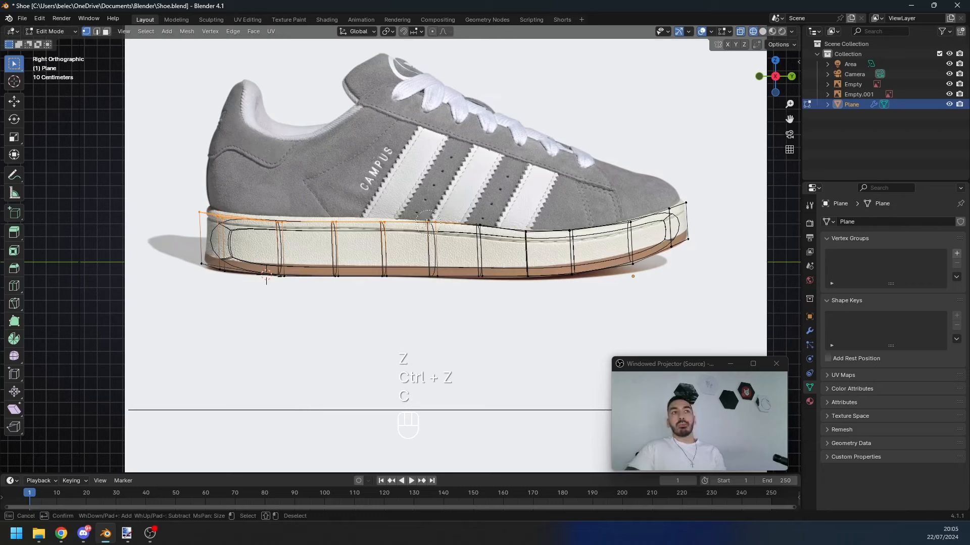
pyautogui.press('g')
pyautogui.hotkey('ctrl', 'z')
pyautogui.press('g')
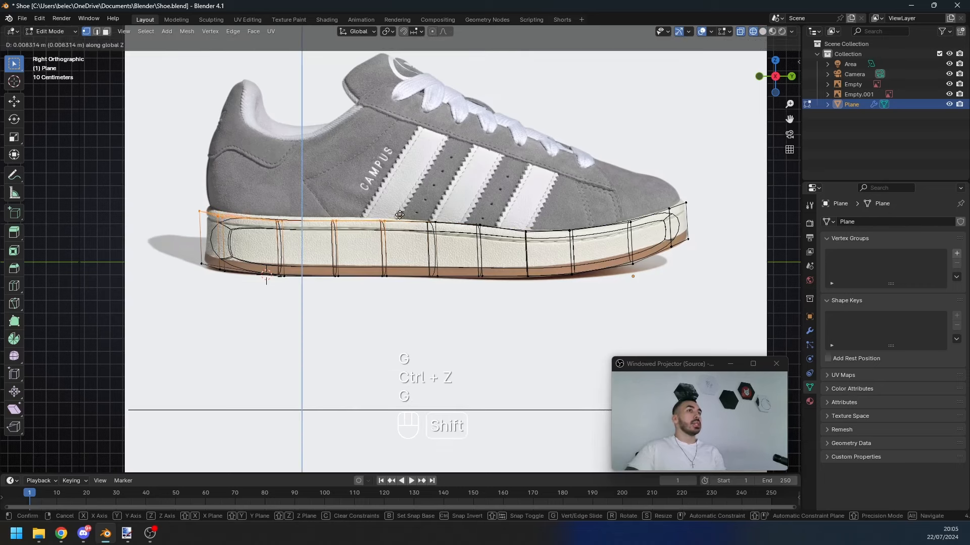
pyautogui.click(372, 221)
pyautogui.press('c')
pyautogui.press('Tab')
pyautogui.press('Tab')
pyautogui.press('Tab')
pyautogui.press('Tab')
pyautogui.press('Tab')
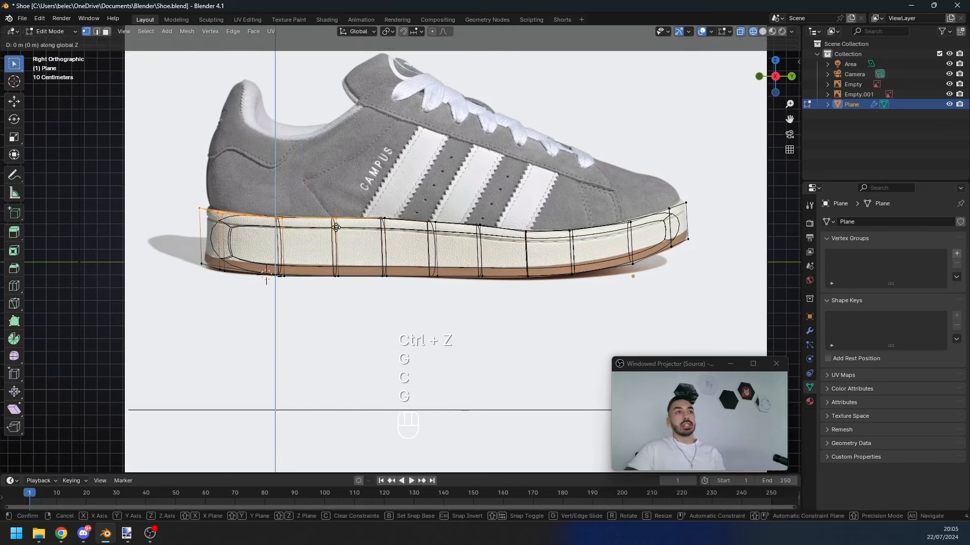
# Step: Flatten the selected top heel vertices by scaling them to 0 along Z
pyautogui.scroll(2, 340, 224)
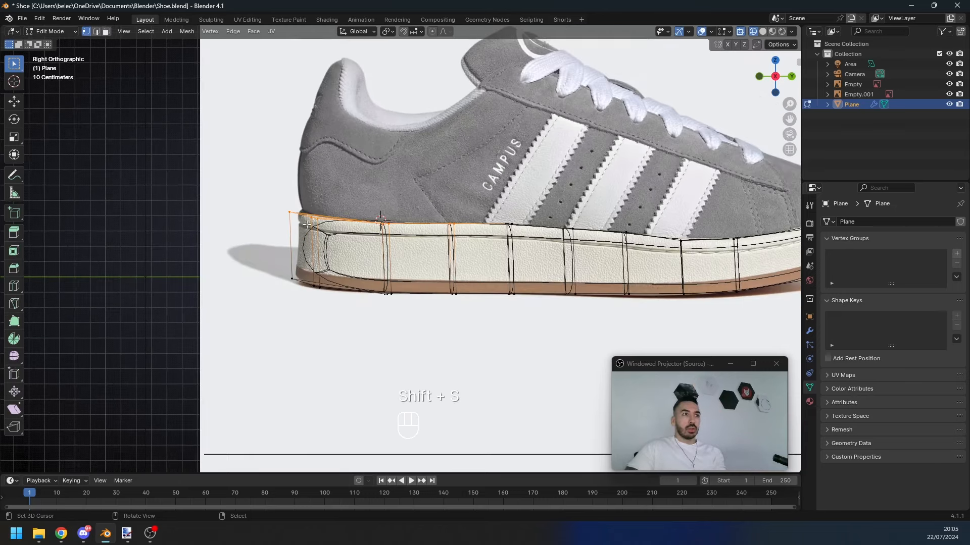
pyautogui.press('s')
pyautogui.press('z')
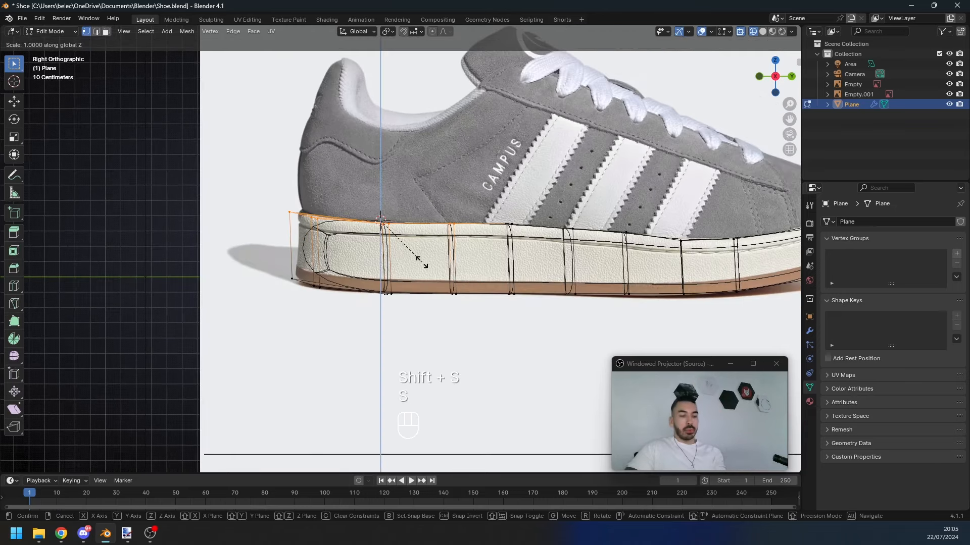
pyautogui.press('0')
pyautogui.press('Return')
# Step: Snap the 3D cursor to the selected bottom vertices near the heel and level the lower heel vertices with it
pyautogui.press('a')
pyautogui.press('a')
pyautogui.hotkey('shift', 's')
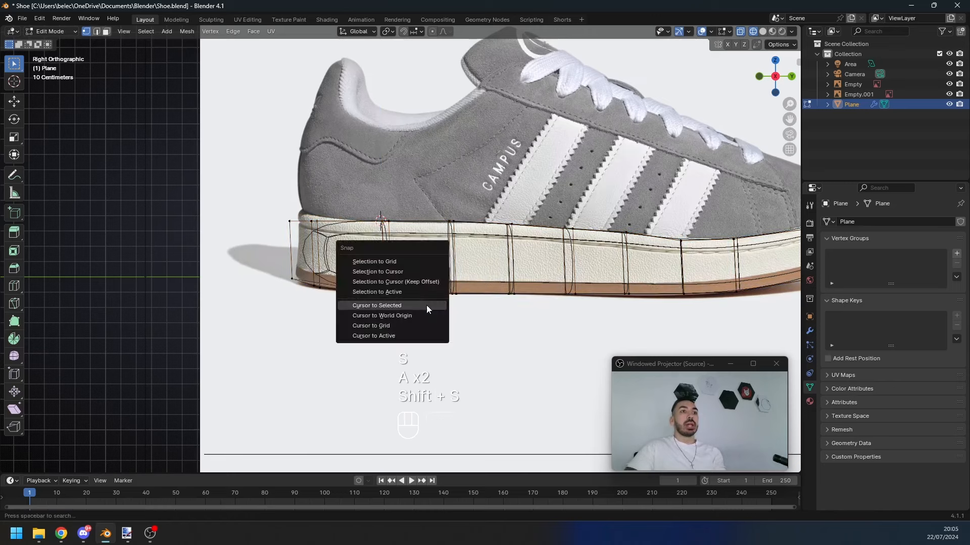
pyautogui.click(426, 308)
pyautogui.press('a')
pyautogui.press('a')
pyautogui.press('a')
pyautogui.press('b')
pyautogui.moveTo(267, 265); pyautogui.dragTo(405, 326)
pyautogui.press('a')
pyautogui.press('a')
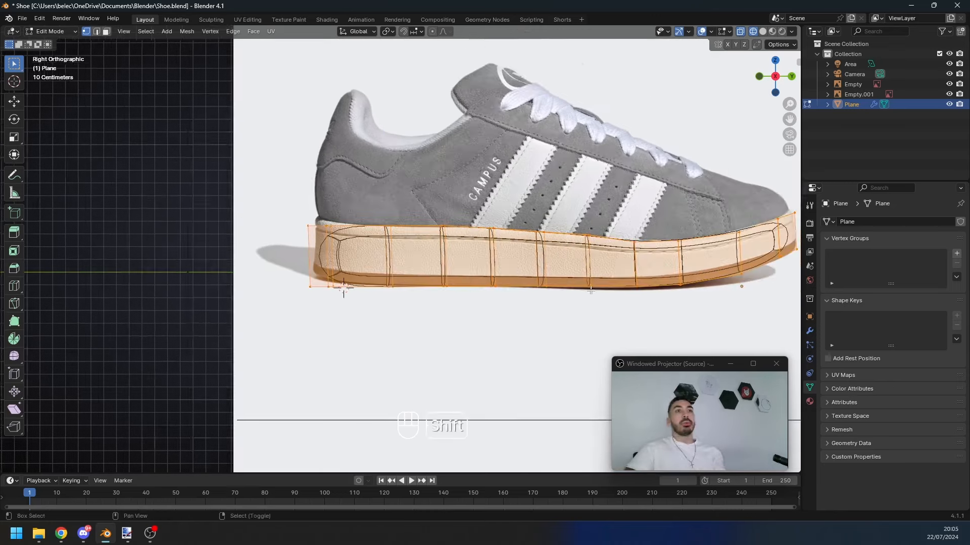
# Step: Rotate the lower heel vertices about the 3D cursor to lift the bottom edge at the back of the sole
pyautogui.press('Tab')
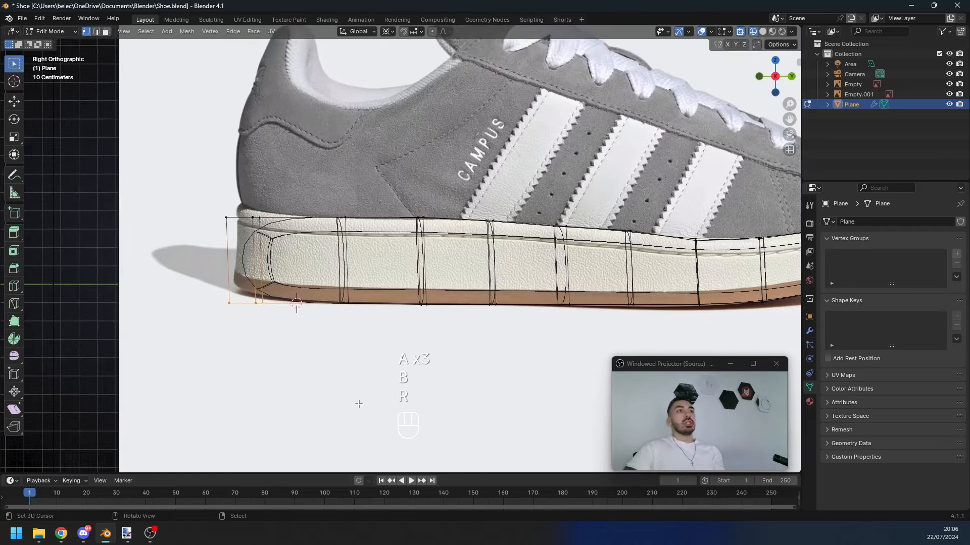
pyautogui.press('r')
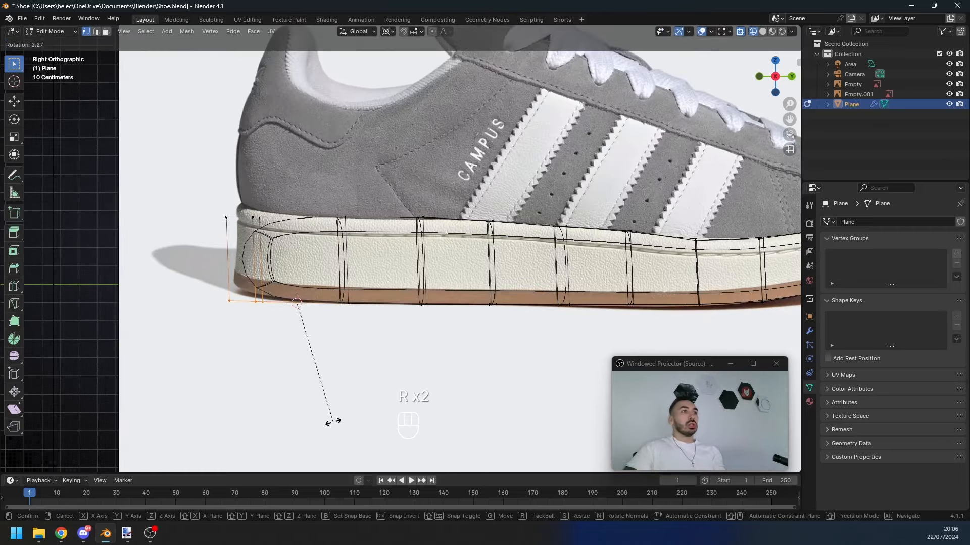
pyautogui.click(320, 418)
pyautogui.press('Tab')
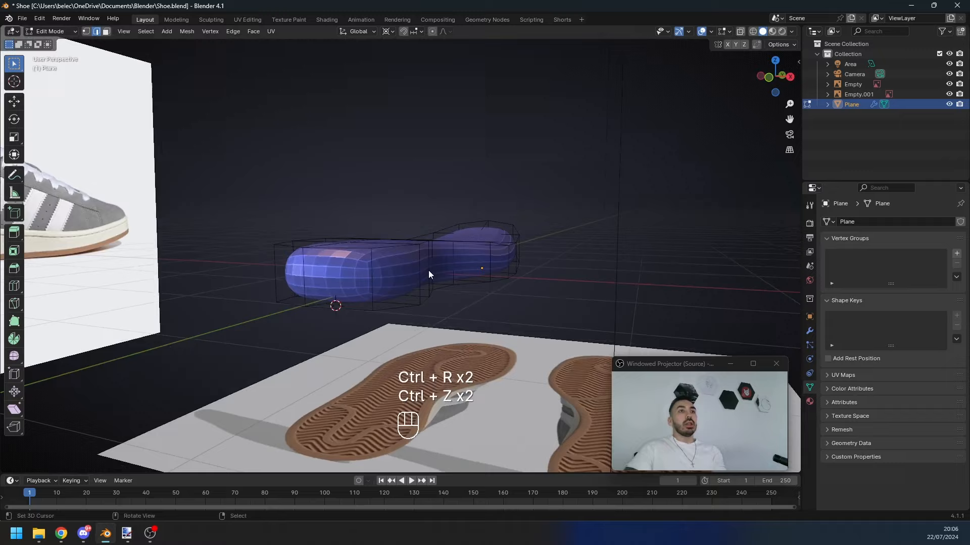
# Step: Try adding two horizontal edge loops around the side wall of the sole
pyautogui.moveTo(429, 270); pyautogui.dragTo(380, 278, button='middle')
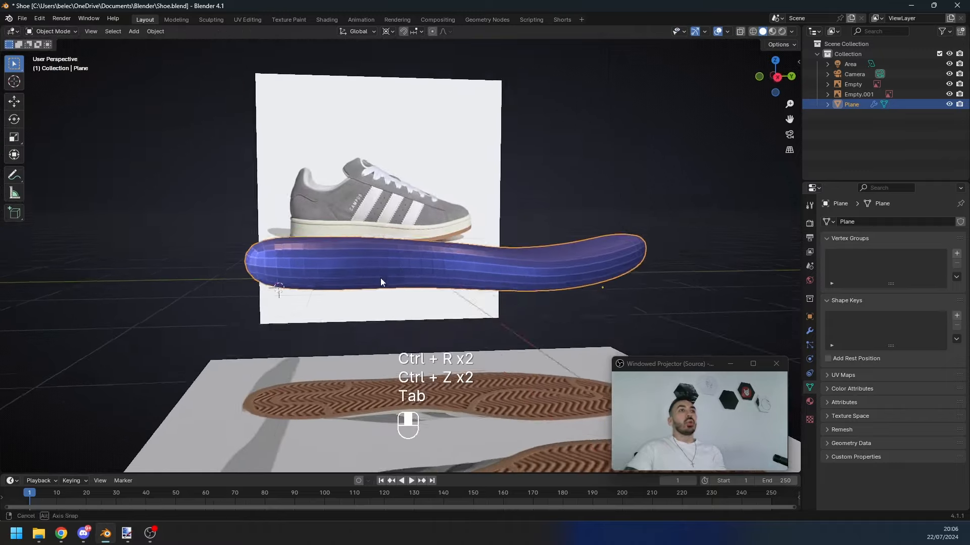
pyautogui.press('Tab')
pyautogui.press('2')
pyautogui.moveTo(410, 224); pyautogui.dragTo(407, 307, button='middle')
pyautogui.hotkey('ctrl', 'r')
pyautogui.click(386, 293)
pyautogui.click(387, 274)
pyautogui.hotkey('ctrl', 'r')
pyautogui.click(388, 292)
pyautogui.click(393, 310)
pyautogui.press('Tab')
pyautogui.hotkey('ctrl', 'z')
pyautogui.hotkey('ctrl', 'z')
pyautogui.hotkey('ctrl', 'z')
pyautogui.press('Tab')
pyautogui.scroll(-2, 360, 274)
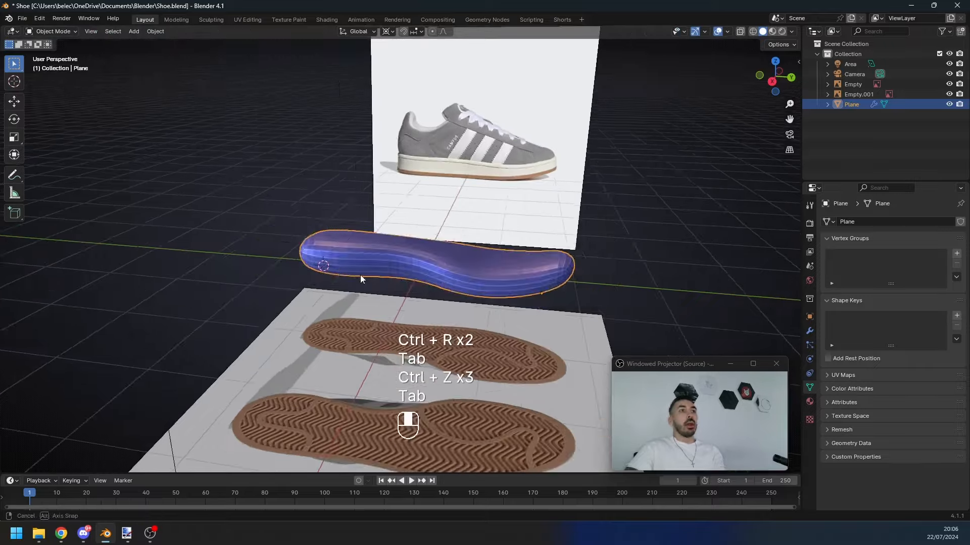
# Step: Duplicate the sole object and move the copy well away from the original as a backup
pyautogui.moveTo(360, 274); pyautogui.dragTo(371, 254, button='middle')
pyautogui.scroll(2, 371, 254)
pyautogui.scroll(-3, 400, 277)
pyautogui.scroll(-2, 400, 280)
pyautogui.hotkey('shift', 'd')
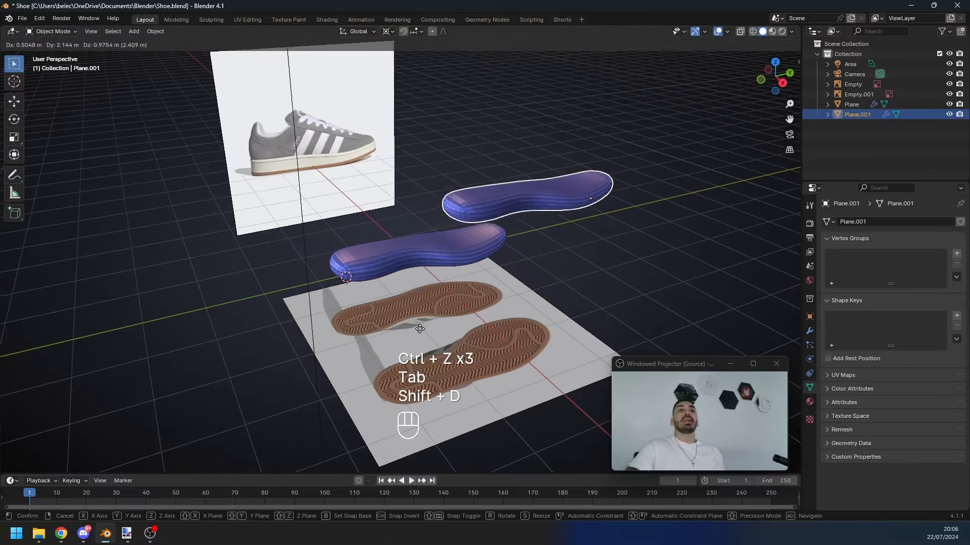
pyautogui.press('g')
pyautogui.scroll(-2, 532, 273)
pyautogui.click(710, 224)
pyautogui.scroll(4, 443, 275)
pyautogui.moveTo(444, 275); pyautogui.dragTo(398, 254, button='middle')
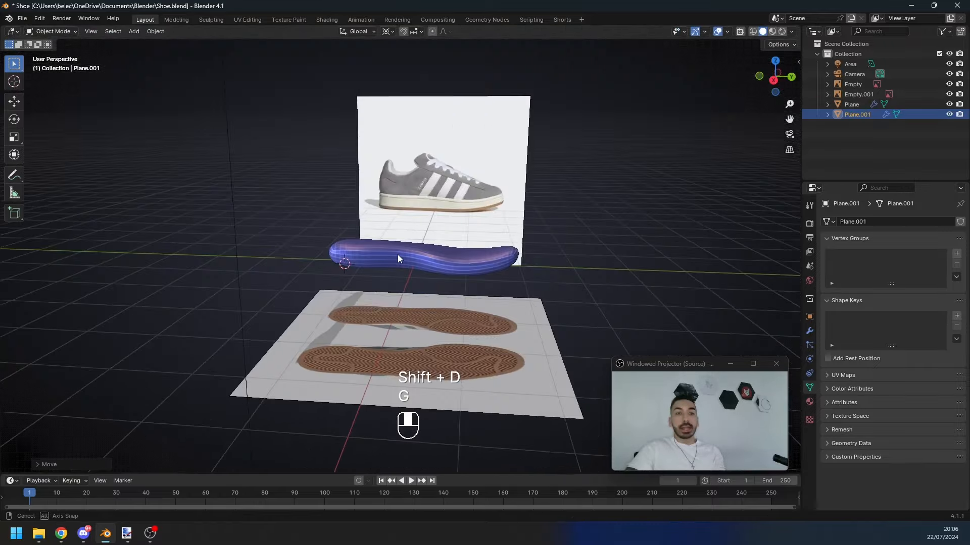
# Step: Select the original sole and enter Edit Mode on it
pyautogui.rightClick(384, 255)
pyautogui.press('Tab')
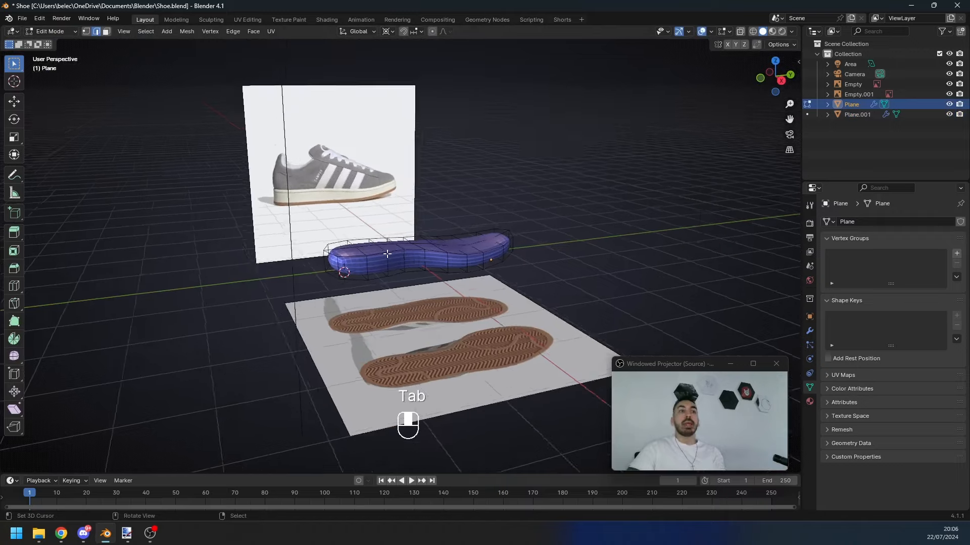
pyautogui.scroll(3, 412, 277)
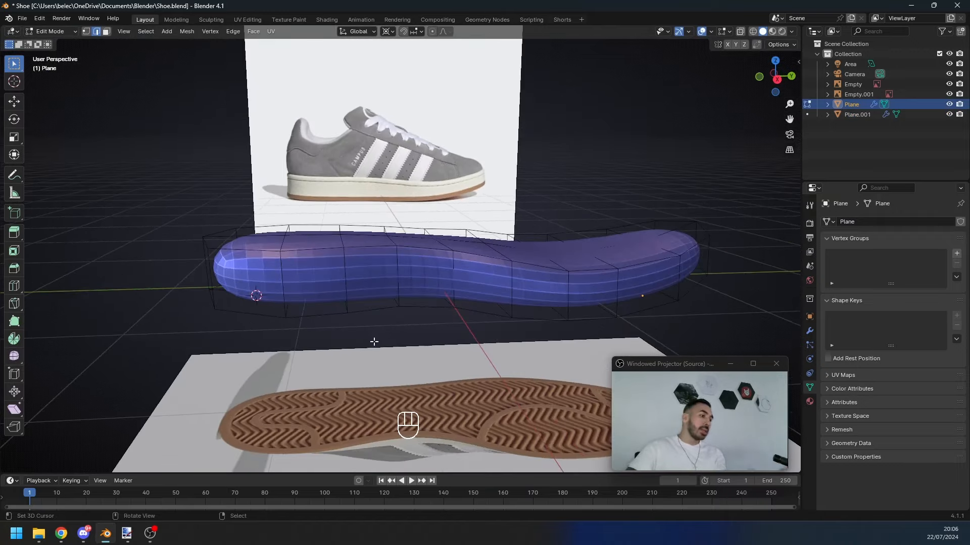
pyautogui.scroll(-2, 326, 267)
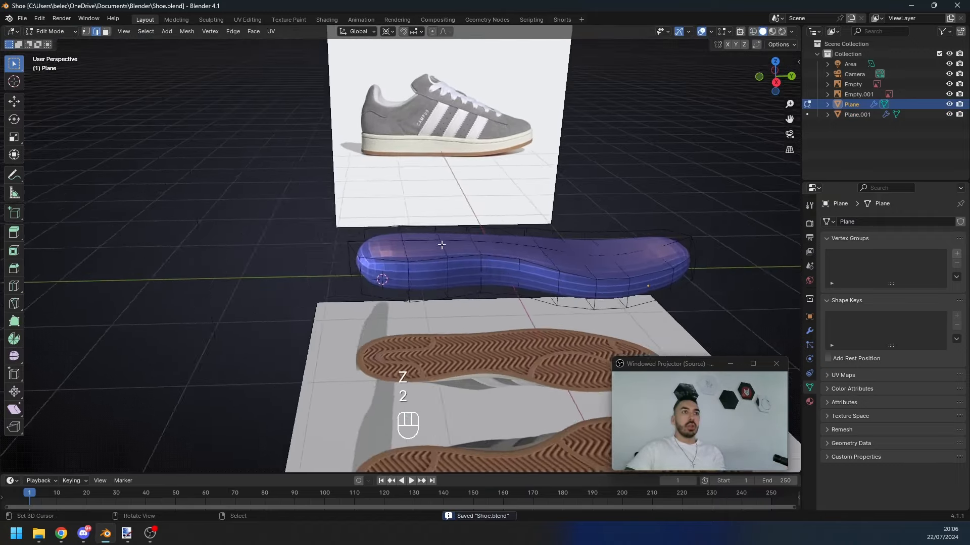
# Step: Select rim edges of the sole and extend the selection to edges with similar face angles
pyautogui.moveTo(325, 268); pyautogui.dragTo(296, 231, button='middle')
pyautogui.keyDown('alt'); pyautogui.keyDown('shift'); pyautogui.click(307, 281); pyautogui.keyUp('shift'); pyautogui.keyUp('alt')
pyautogui.keyDown('alt'); pyautogui.rightClick(363, 317); pyautogui.keyUp('alt')
pyautogui.keyDown('alt'); pyautogui.keyDown('shift'); pyautogui.click(364, 317); pyautogui.keyUp('shift'); pyautogui.keyUp('alt')
pyautogui.hotkey('shift', 'g')
pyautogui.click(254, 270)
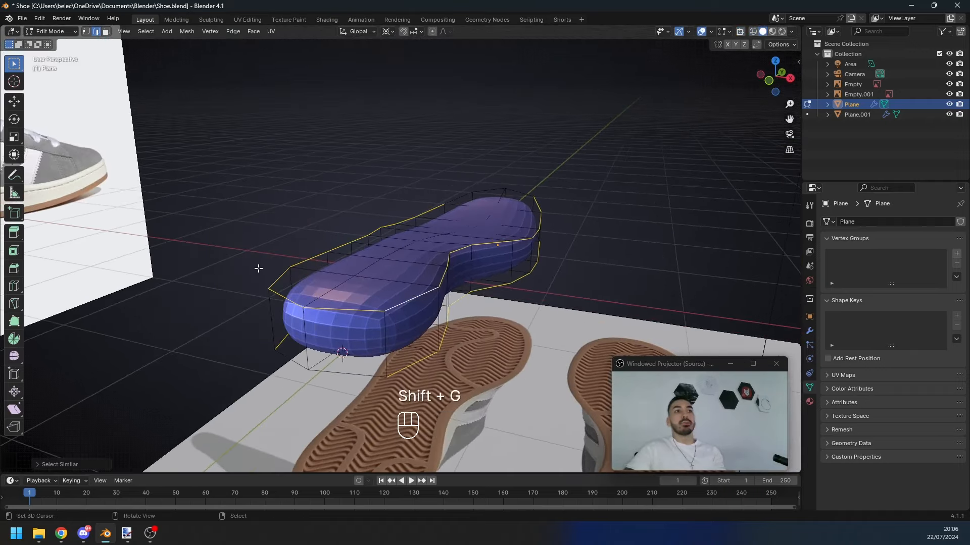
# Step: Set the Select Similar threshold to 0.1 and complete the selection of the sole's upper and lower rim loops
pyautogui.click(115, 461)
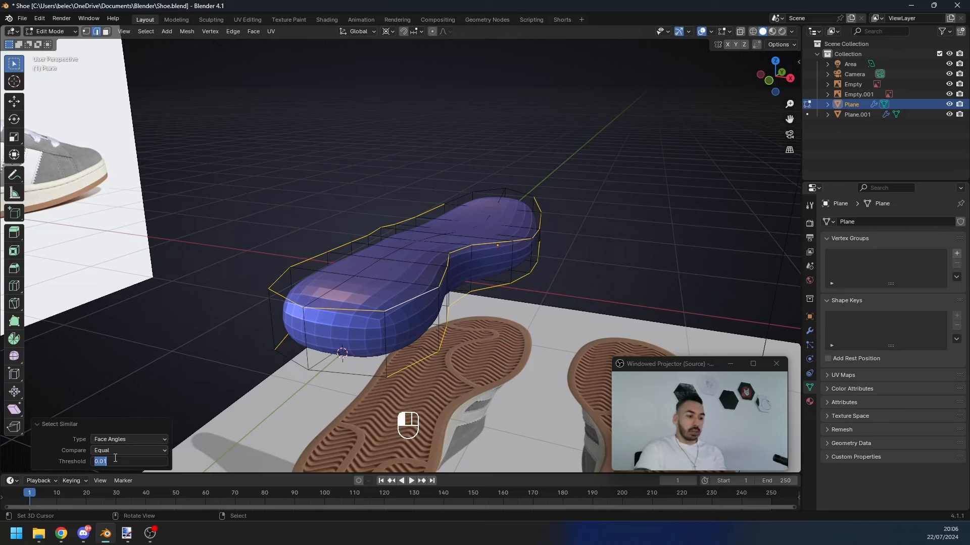
pyautogui.write('0.1')
pyautogui.press('Return')
pyautogui.press('z')
pyautogui.moveTo(576, 283); pyautogui.dragTo(523, 346, button='middle')
pyautogui.keyDown('alt'); pyautogui.keyDown('shift'); pyautogui.rightClick(539, 249); pyautogui.keyUp('shift'); pyautogui.keyUp('alt')
pyautogui.press('z')
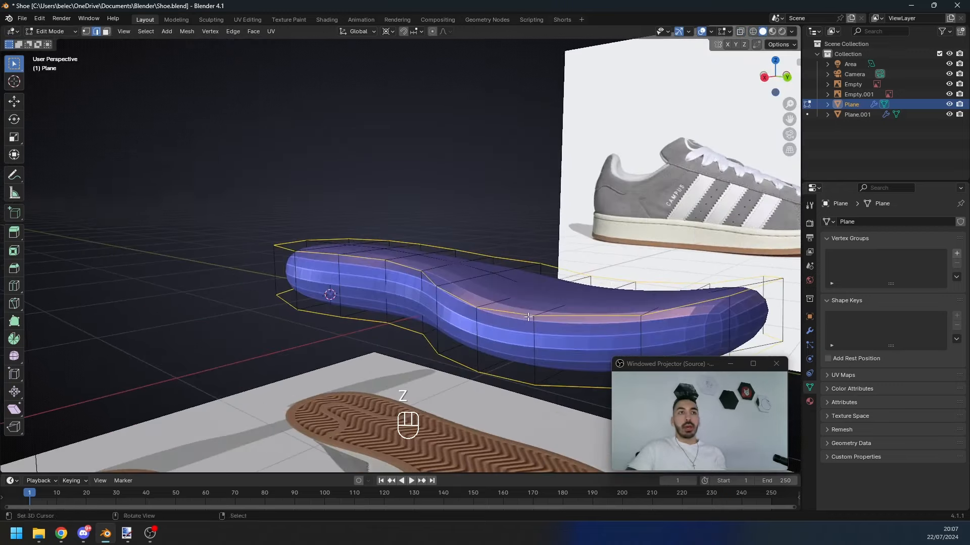
# Step: Bevel the selected rim edges with a width of about 0.025 m, 2 segments and a shape of 1.000
pyautogui.hotkey('ctrl', 'b')
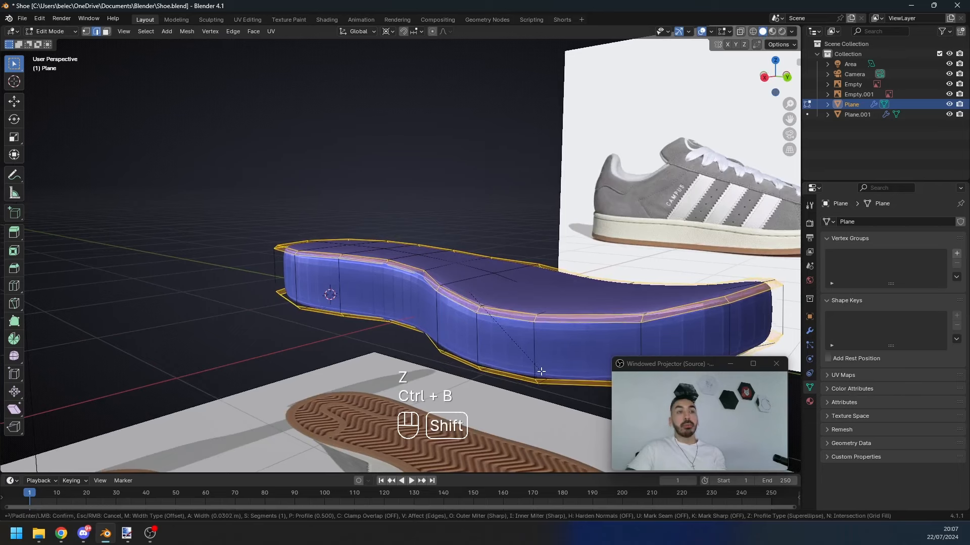
pyautogui.scroll(1, 449, 303)
pyautogui.click(446, 298)
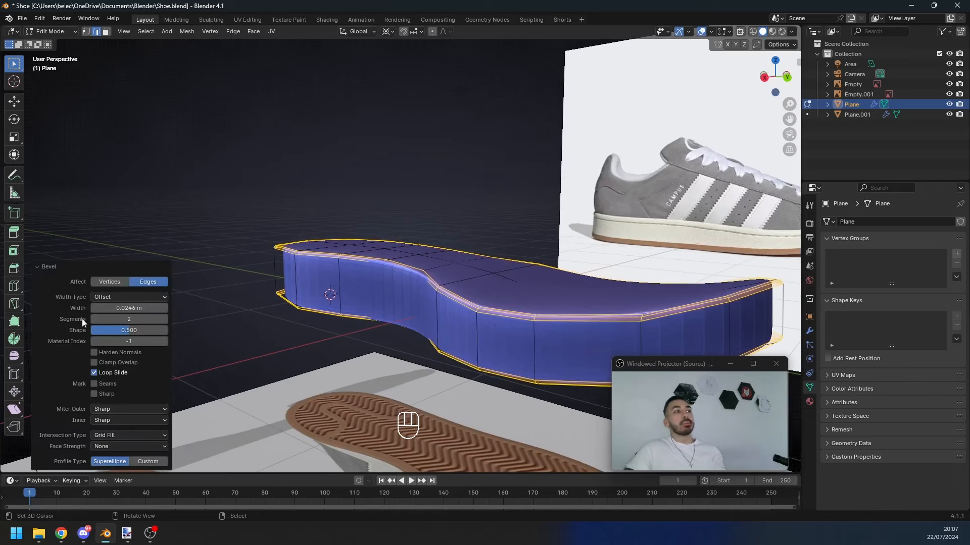
pyautogui.moveTo(122, 335); pyautogui.dragTo(154, 335)
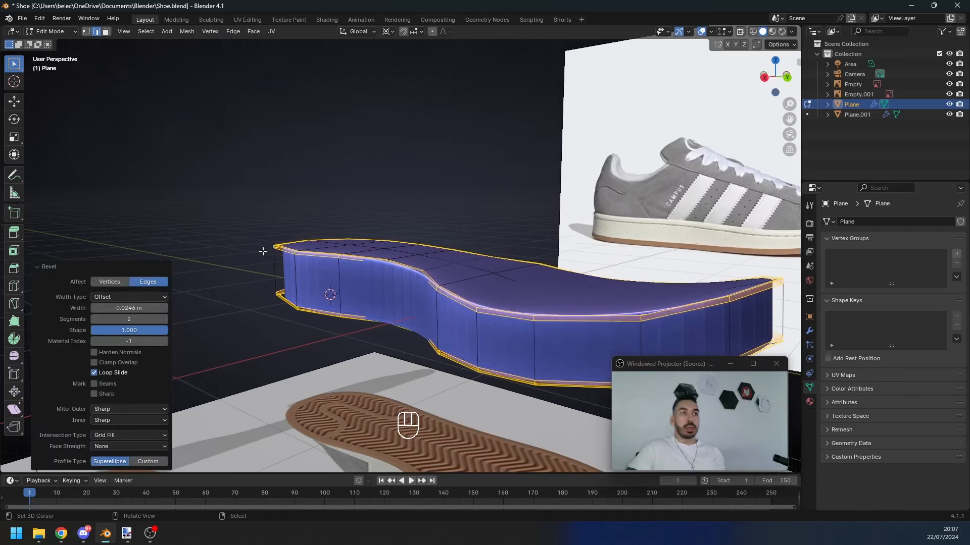
# Step: Examine the sharpened rims of the sole from several angles in Object Mode and Edit Mode
pyautogui.press('Tab')
pyautogui.moveTo(263, 251); pyautogui.dragTo(246, 352, button='middle')
pyautogui.press('Tab')
pyautogui.press('2')
pyautogui.moveTo(358, 346); pyautogui.dragTo(383, 302, button='middle')
pyautogui.press('Tab')
pyautogui.press('Tab')
pyautogui.press('Tab')
# Step: Compare the sole's wireframe with the shoe's sole in the side reference image, using the right orthographic view
pyautogui.press('KP_1')
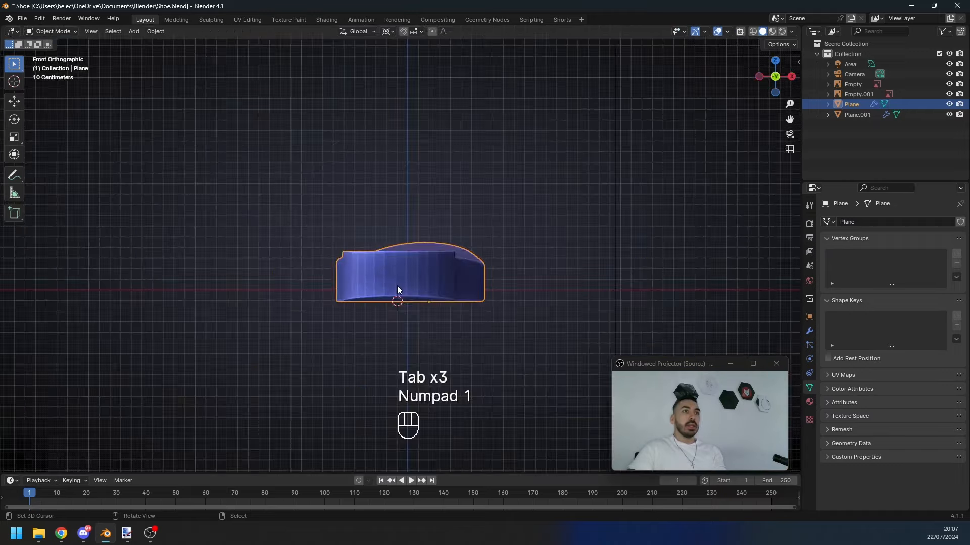
pyautogui.press('KP_3')
pyautogui.press('z')
pyautogui.scroll(2, 641, 260)
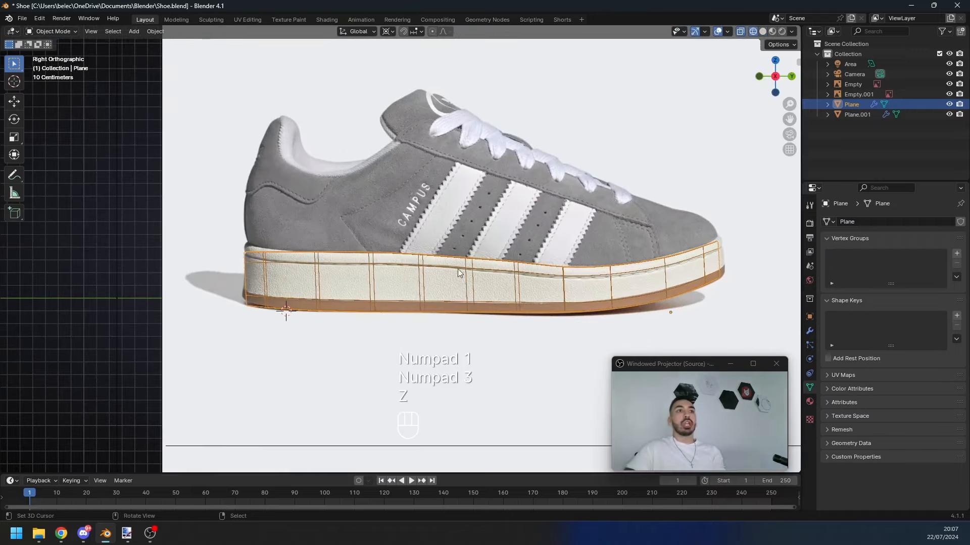
pyautogui.scroll(1, 269, 270)
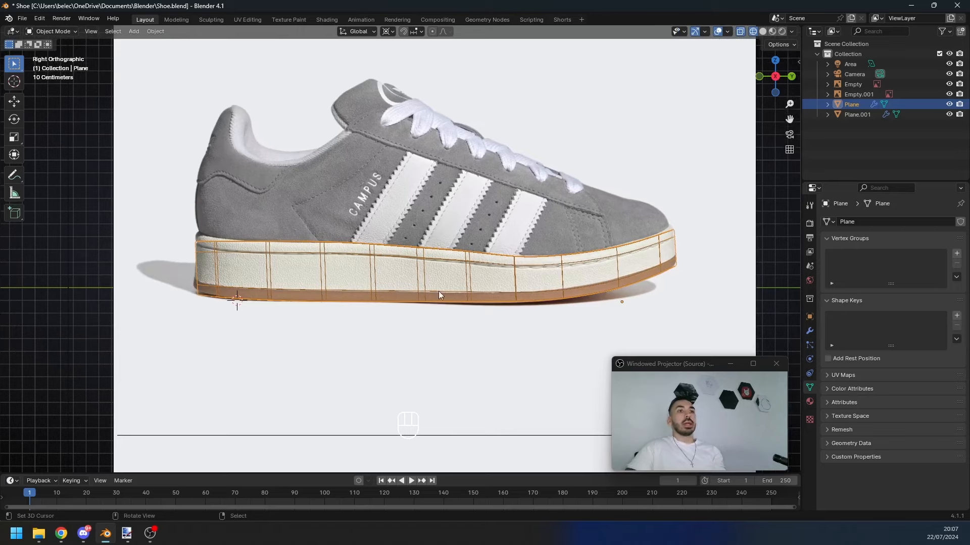
pyautogui.scroll(-2, 438, 292)
pyautogui.scroll(3, 468, 263)
pyautogui.keyDown('shift'); pyautogui.moveTo(323, 276); pyautogui.dragTo(373, 264, button='middle'); pyautogui.keyUp('shift')
pyautogui.scroll(1, 373, 263)
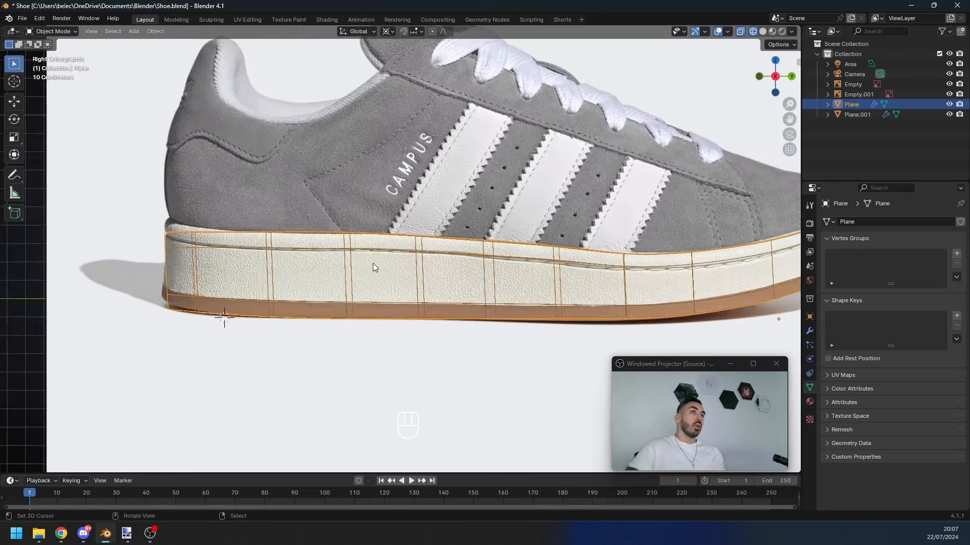
# Step: Save the file and add a horizontal edge loop around the sole's side wall, near the stitch groove
pyautogui.press('Tab')
pyautogui.hotkey('ctrl', 's')
pyautogui.press('z')
pyautogui.hotkey('ctrl', 'r')
pyautogui.press('z')
pyautogui.hotkey('ctrl', 'r')
pyautogui.click(276, 273)
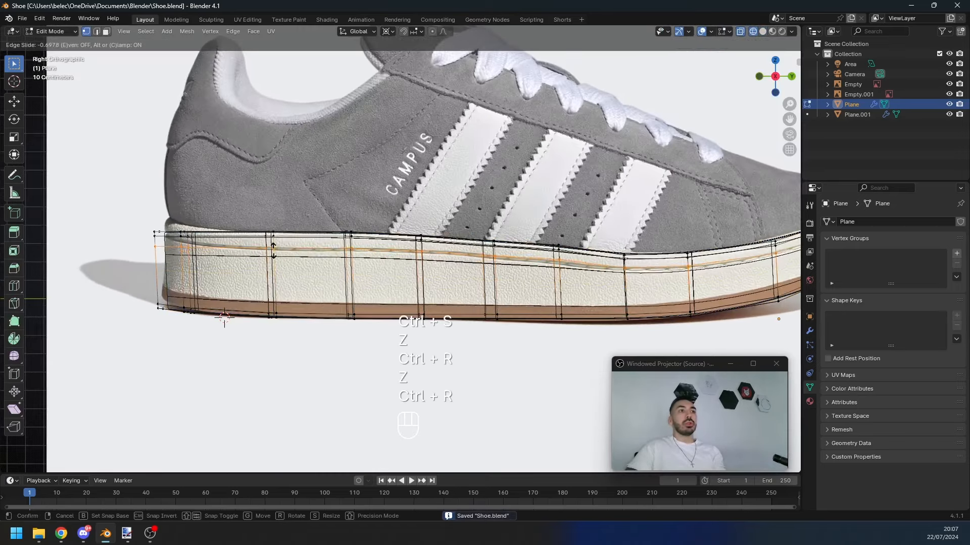
pyautogui.click(334, 255)
pyautogui.hotkey('ctrl', 'z')
pyautogui.hotkey('ctrl', 'z')
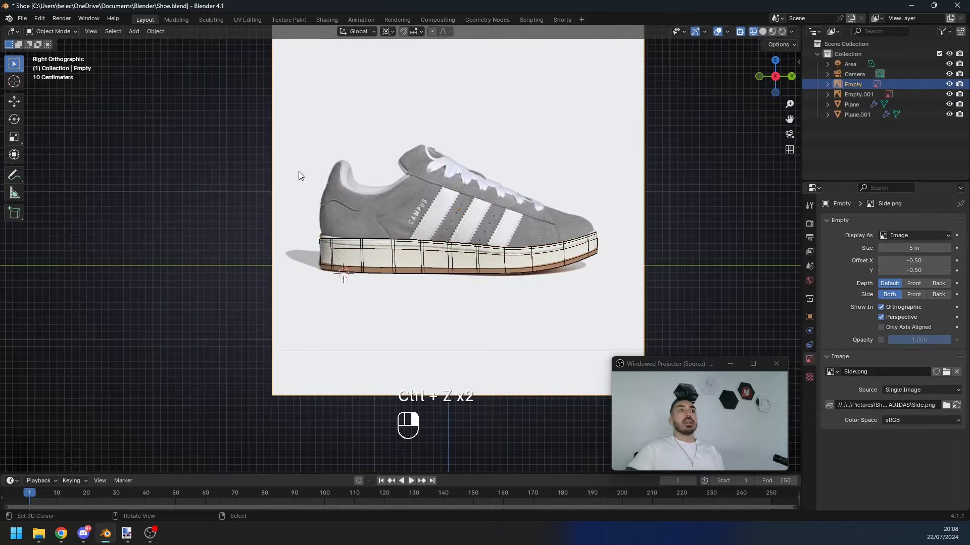
# Step: Enable opacity on the side reference image and lower it to about 0.354
pyautogui.click(881, 341)
pyautogui.moveTo(930, 341); pyautogui.dragTo(910, 341)
pyautogui.scroll(1, 490, 235)
pyautogui.scroll(2, 491, 235)
pyautogui.press('a')
pyautogui.press('a')
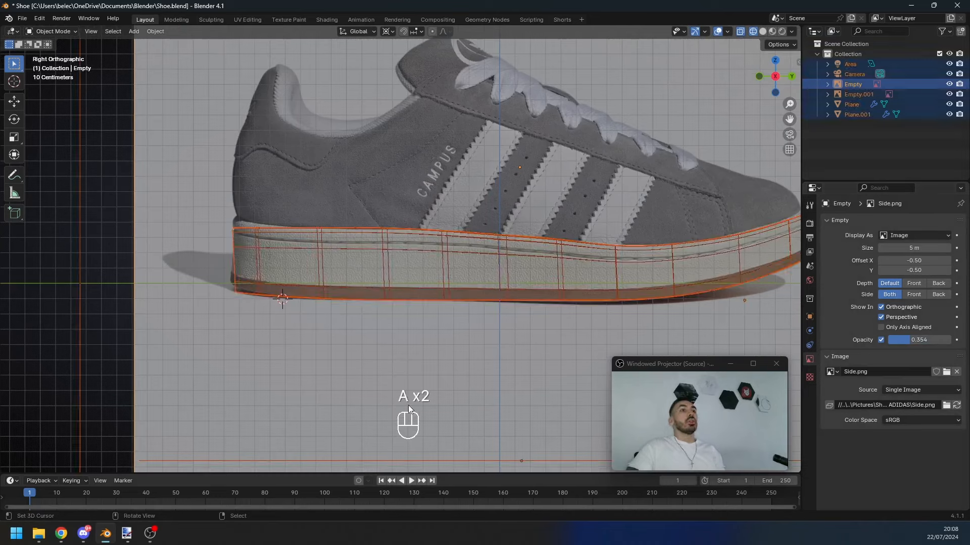
pyautogui.scroll(-3, 316, 332)
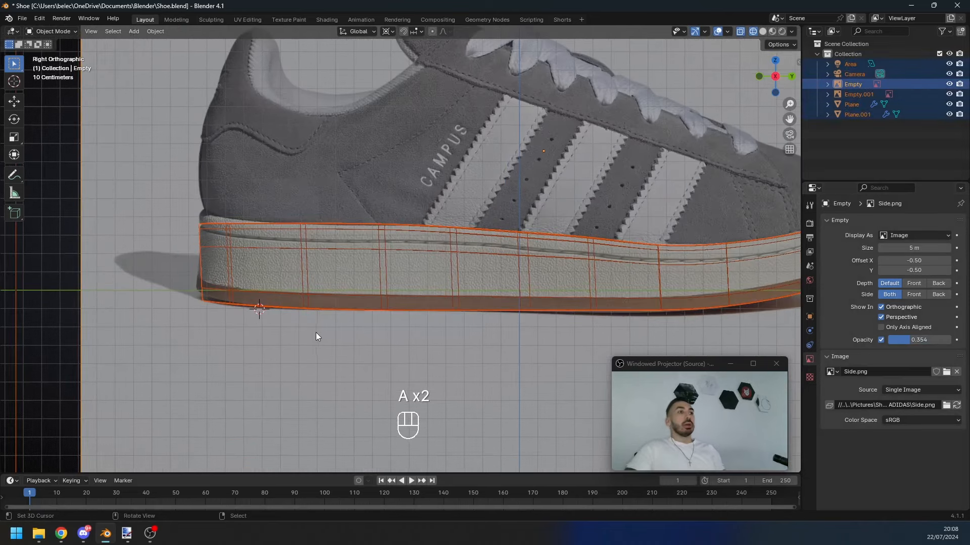
pyautogui.click(317, 332)
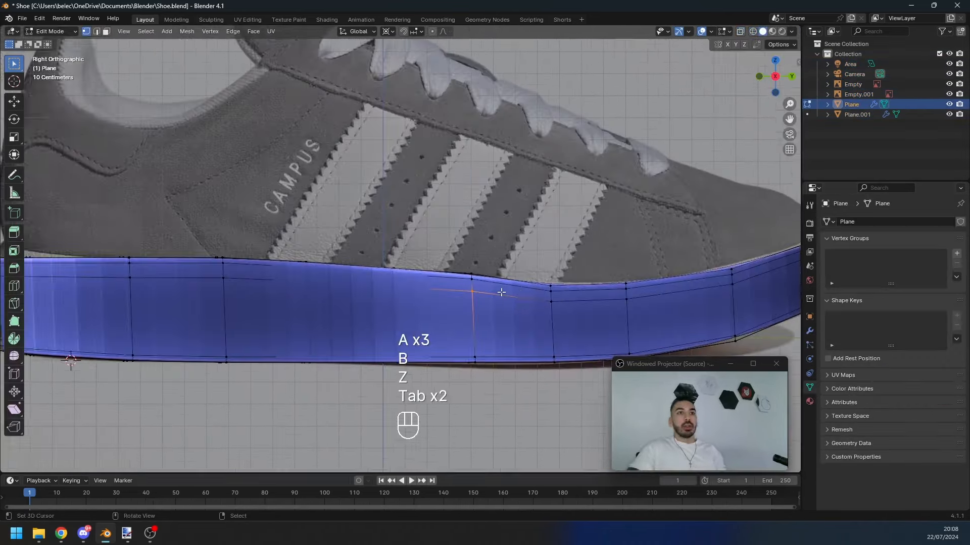
# Step: Box-select the upper vertices of the column just ahead of the midfoot and lower them about 0.012 m along Z
pyautogui.scroll(-3, 500, 288)
pyautogui.scroll(3, 465, 277)
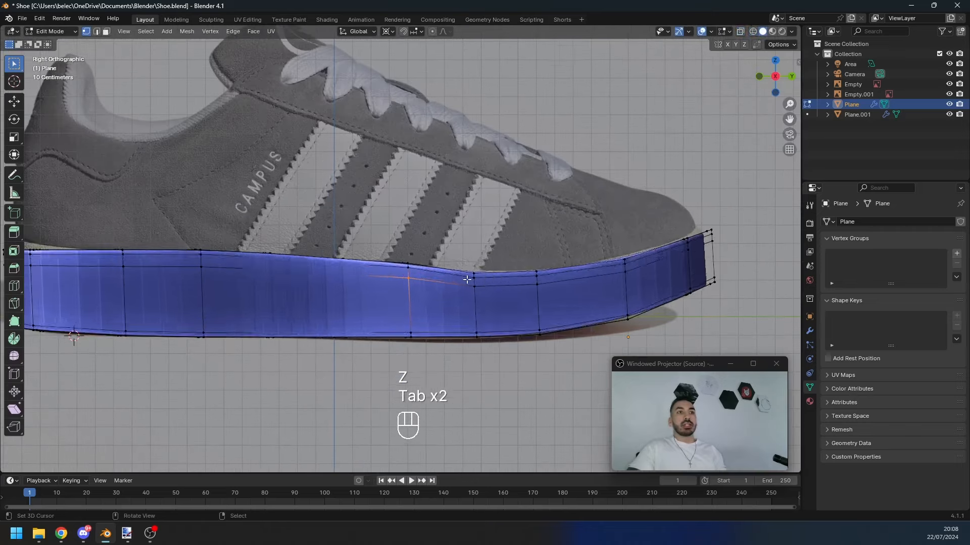
pyautogui.press('z')
pyautogui.press('a')
pyautogui.press('a')
pyautogui.press('a')
pyautogui.press('b')
pyautogui.moveTo(388, 251); pyautogui.dragTo(432, 303)
pyautogui.press('g')
pyautogui.press('z')
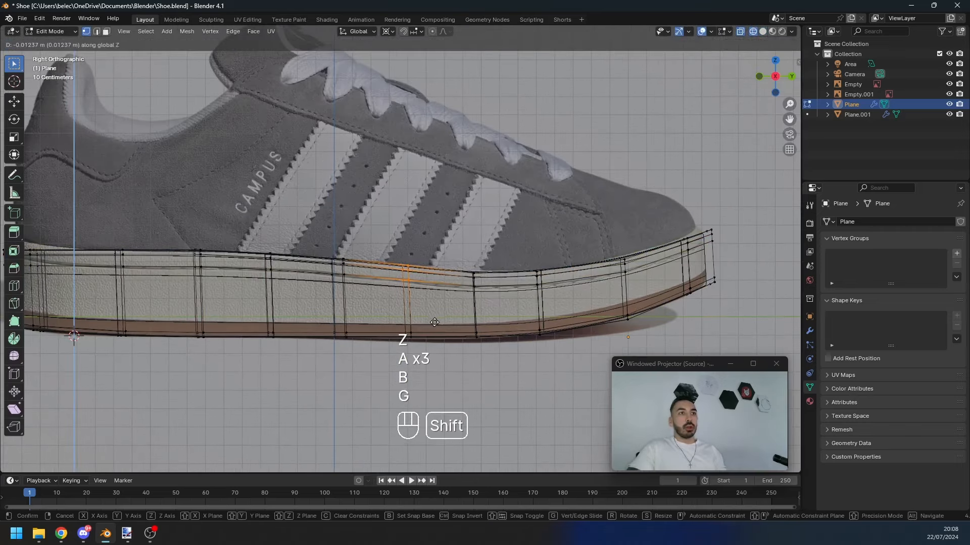
pyautogui.click(435, 322)
pyautogui.press('Tab')
pyautogui.press('Tab')
pyautogui.press('a')
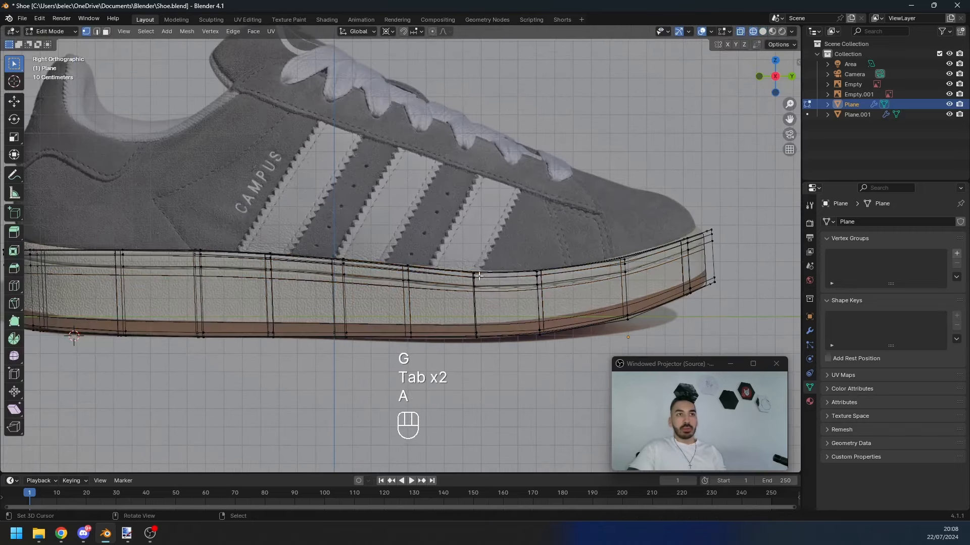
# Step: Try sliding the side-wall edge loop further down the wall
pyautogui.press('g')
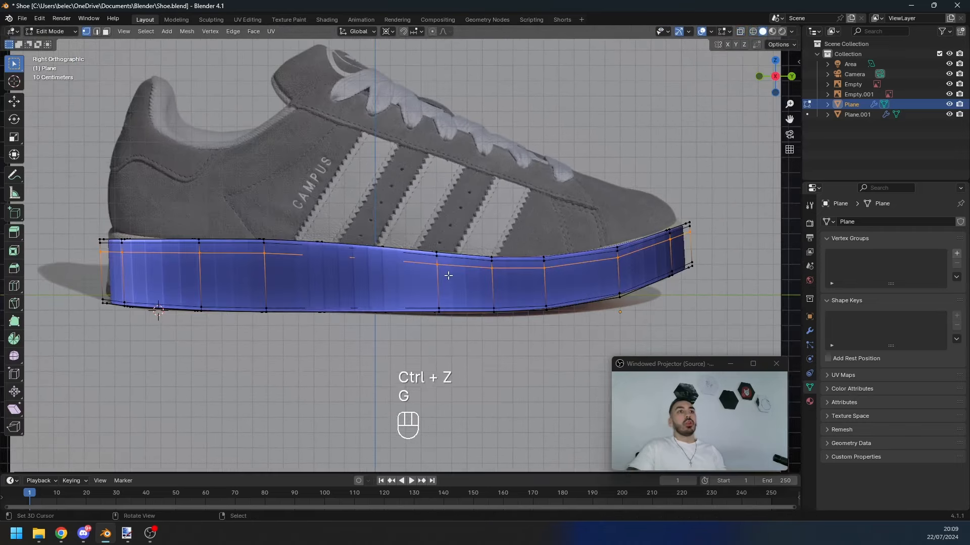
pyautogui.press('g')
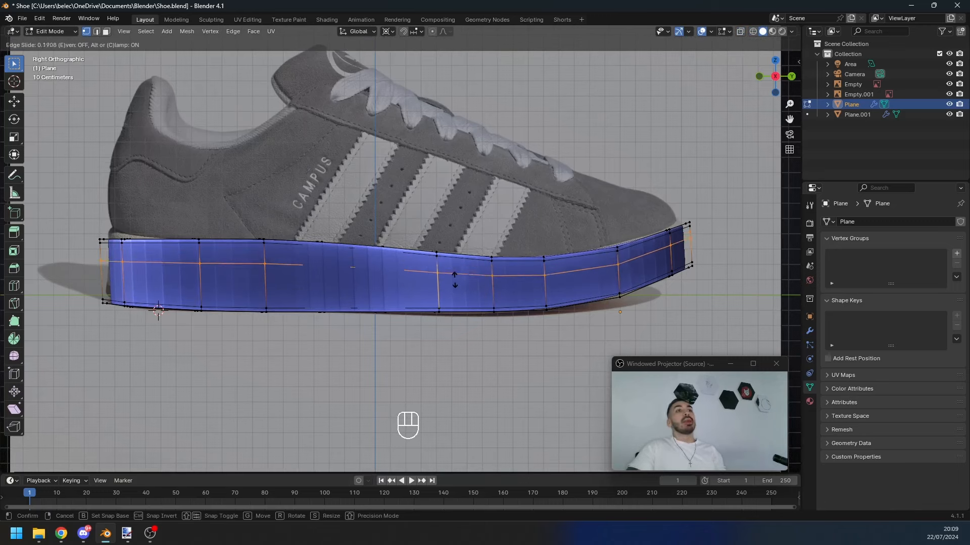
pyautogui.press('z')
pyautogui.hotkey('ctrl', 'z')
pyautogui.press('z')
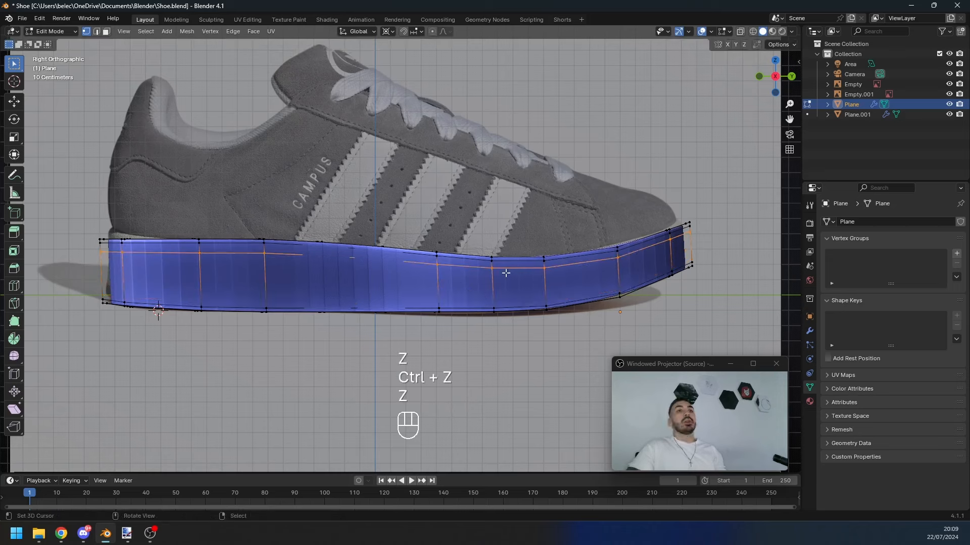
# Step: Edge-slide the side-wall loop up to the upper rim loop with a factor of -1.000
pyautogui.press('2')
pyautogui.press('g')
pyautogui.press('g')
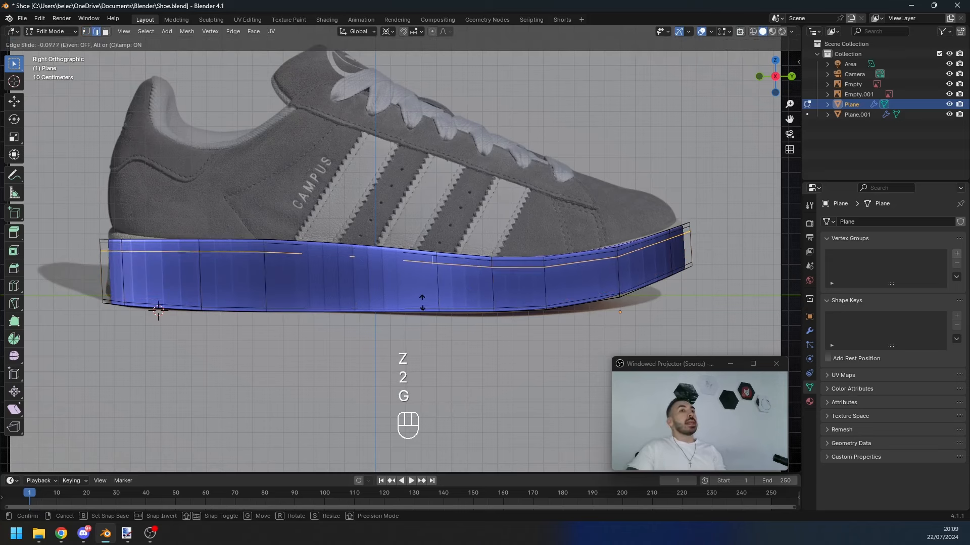
pyautogui.click(412, 258)
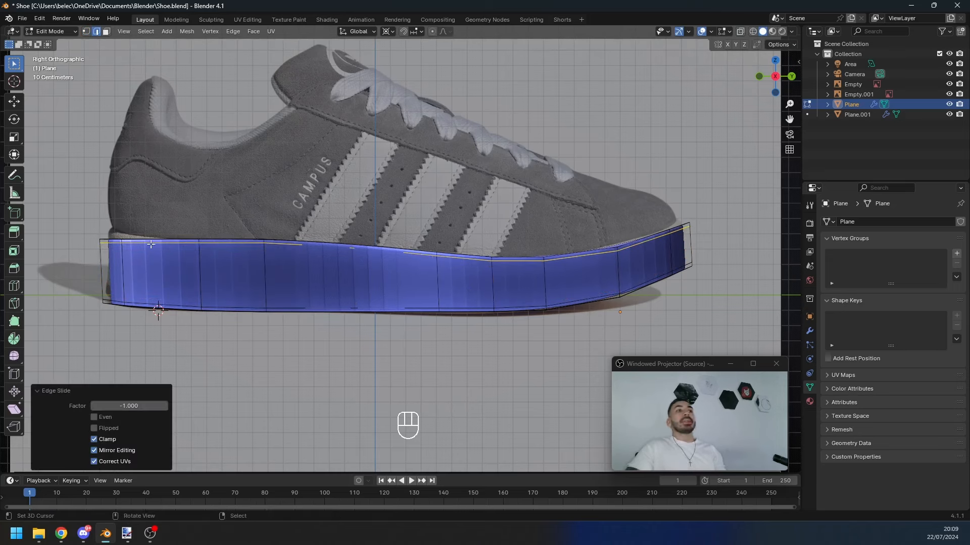
# Step: Move the selected side-wall loop down along Z toward the stitch groove in the side reference
pyautogui.press('z')
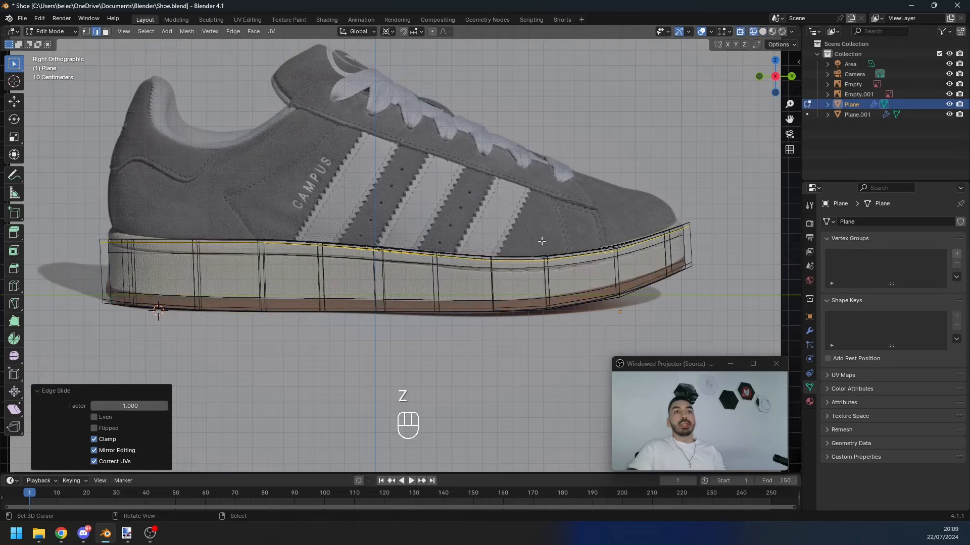
pyautogui.scroll(2, 461, 240)
pyautogui.press('g')
pyautogui.rightClick(461, 240)
pyautogui.scroll(-2, 462, 241)
pyautogui.press('g')
pyautogui.press('z')
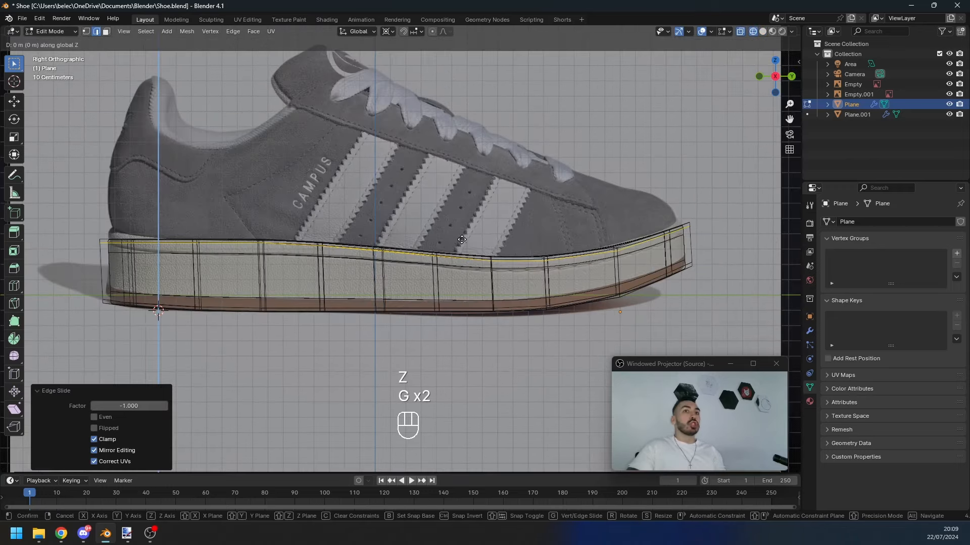
pyautogui.click(468, 329)
# Step: Circle-select the side-wall loop's vertices at the toe and move them to align with the stitch groove
pyautogui.press('a')
pyautogui.press('a')
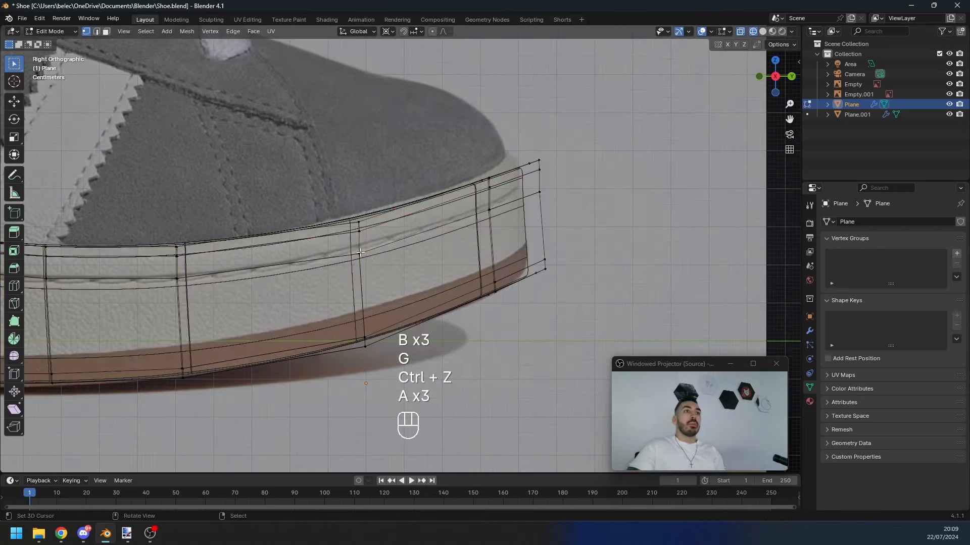
pyautogui.press('c')
pyautogui.click(359, 253)
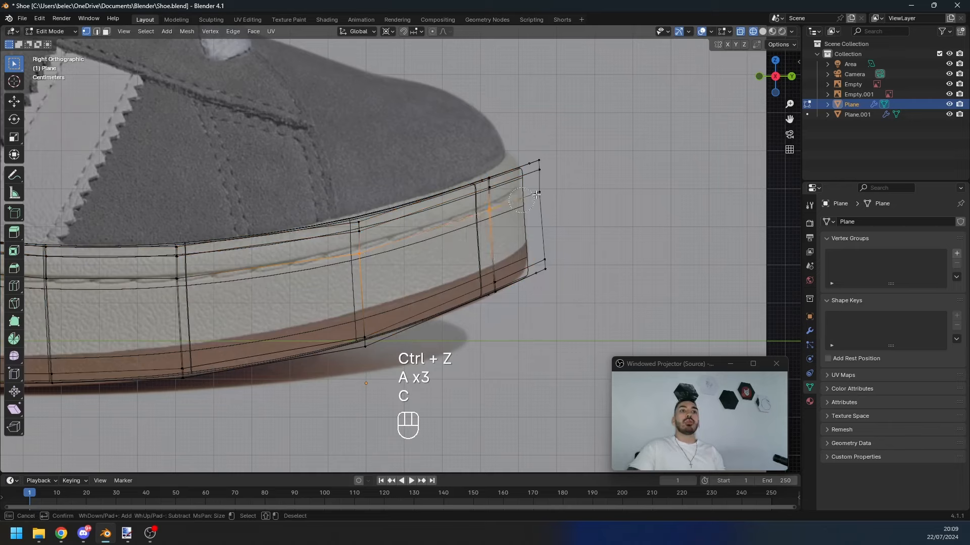
pyautogui.click(539, 192)
pyautogui.press('g')
pyautogui.click(569, 204)
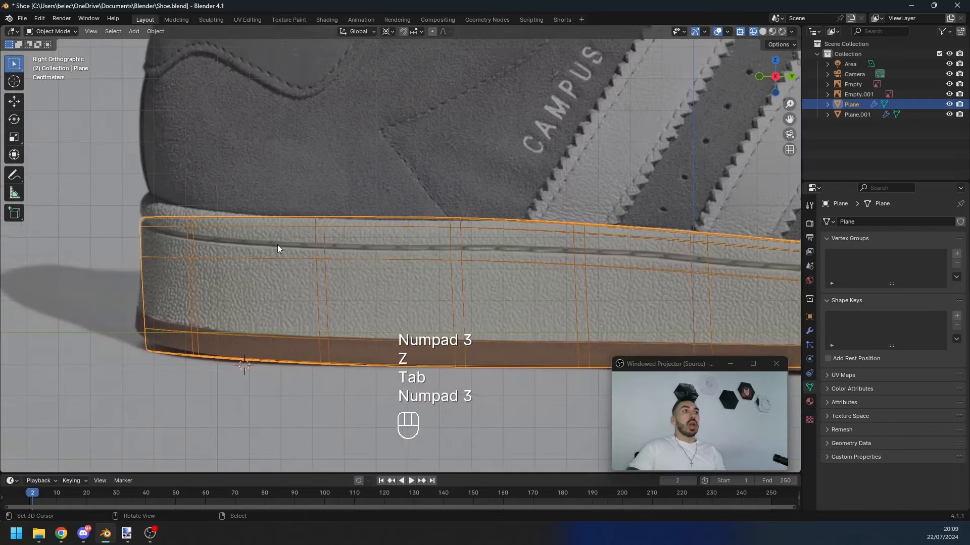
# Step: Examine the side-wall edge loop along the heel and midfoot, from the side and in perspective
pyautogui.press('Tab')
pyautogui.keyDown('shift'); pyautogui.moveTo(523, 262); pyautogui.dragTo(353, 244, button='middle'); pyautogui.keyUp('shift')
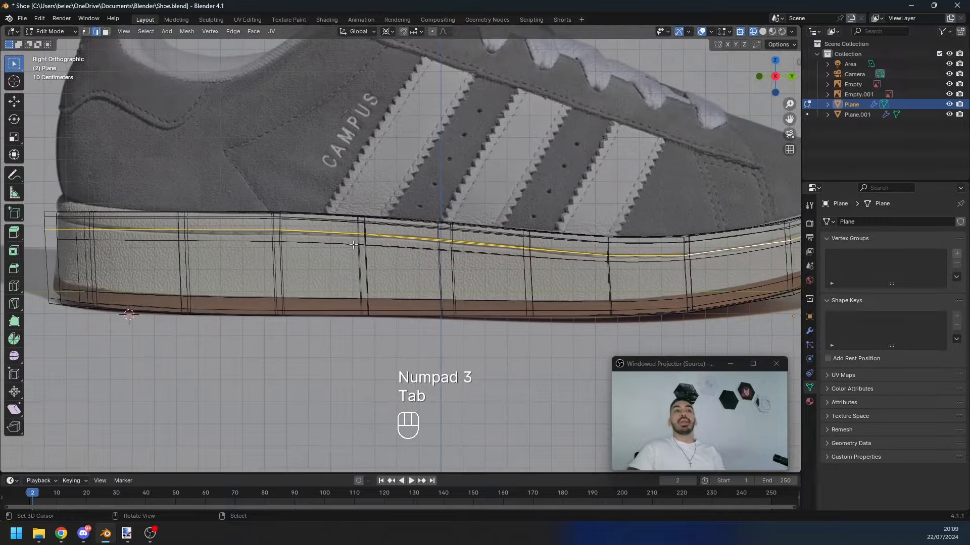
pyautogui.moveTo(249, 242); pyautogui.dragTo(376, 268, button='middle')
pyautogui.press('Tab')
pyautogui.press('Tab')
pyautogui.scroll(1, 389, 271)
pyautogui.press('z')
pyautogui.scroll(1, 432, 274)
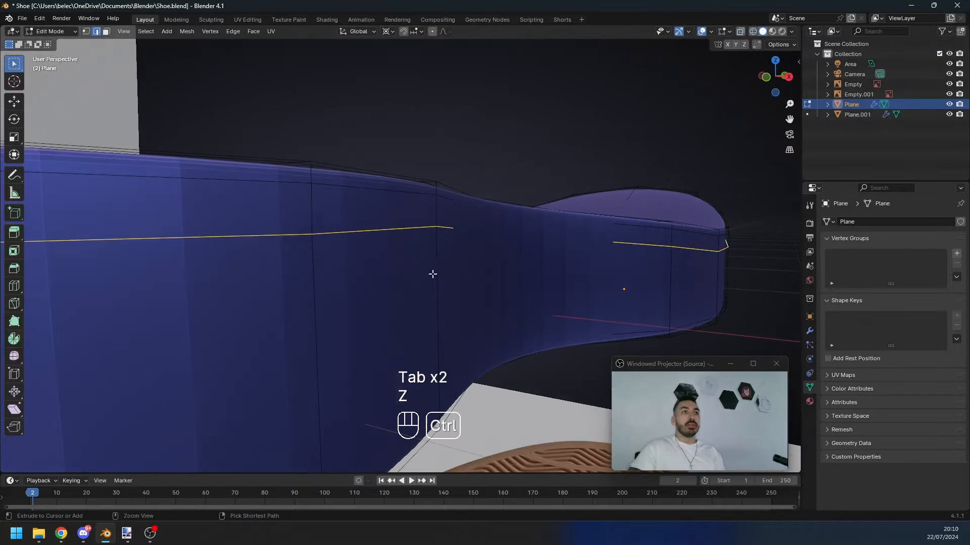
# Step: Bevel the side-wall edge loop by about 0.012 m into a band over the stitch groove and select the band's face loop
pyautogui.hotkey('ctrl', 'b')
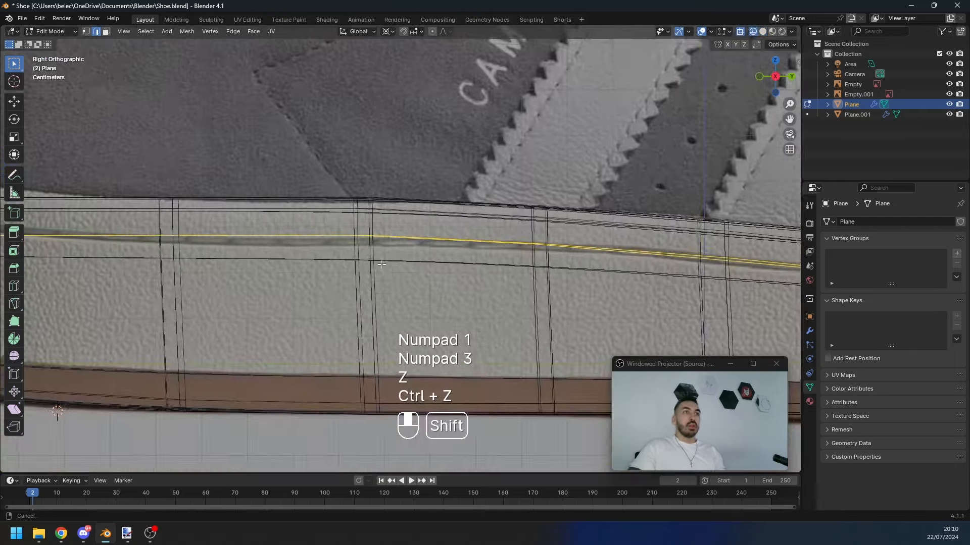
pyautogui.scroll(2, 425, 285)
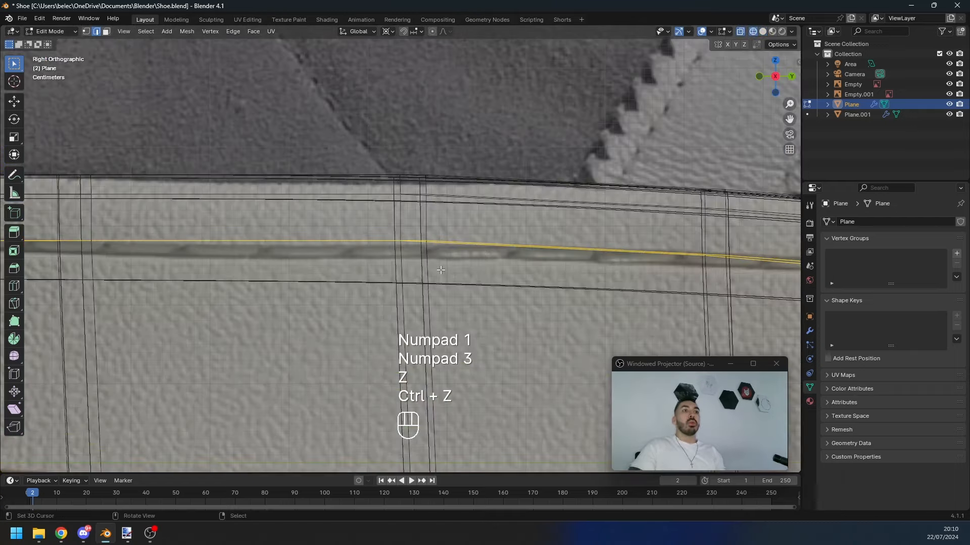
pyautogui.hotkey('ctrl', 'b')
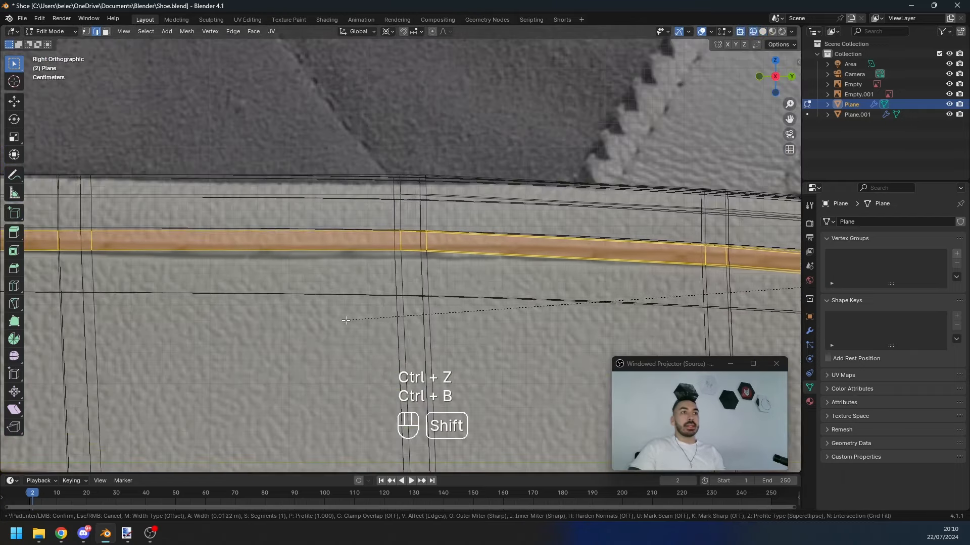
pyautogui.click(350, 319)
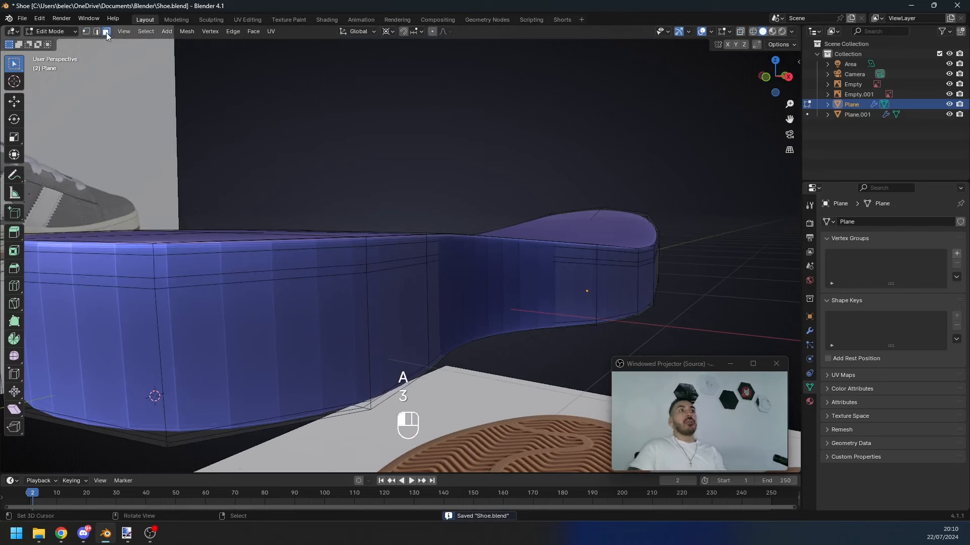
pyautogui.keyDown('alt'); pyautogui.click(370, 266); pyautogui.keyUp('alt')
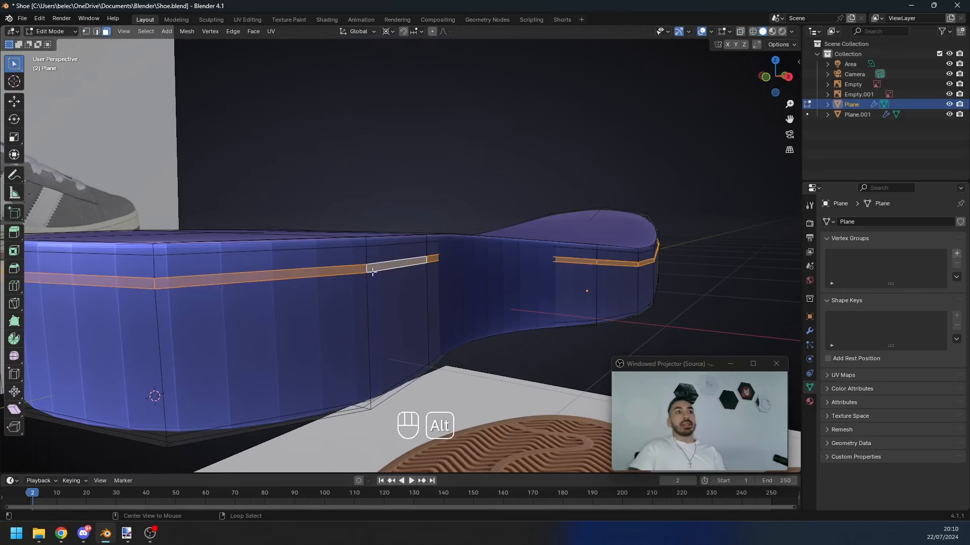
pyautogui.moveTo(372, 268); pyautogui.dragTo(420, 288, button='middle')
# Step: Try to extrude the selected side-wall band along its face normals
pyautogui.hotkey('alt', 'e')
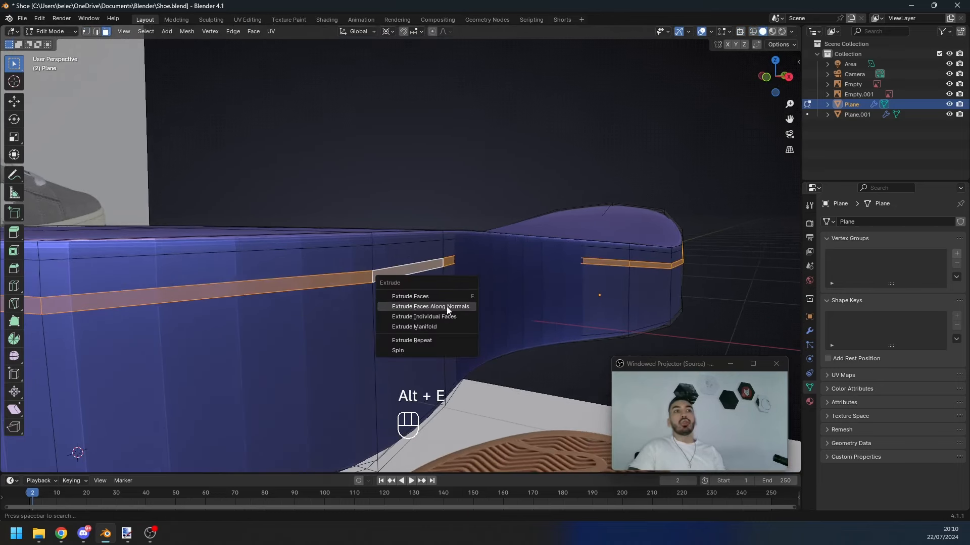
pyautogui.click(446, 307)
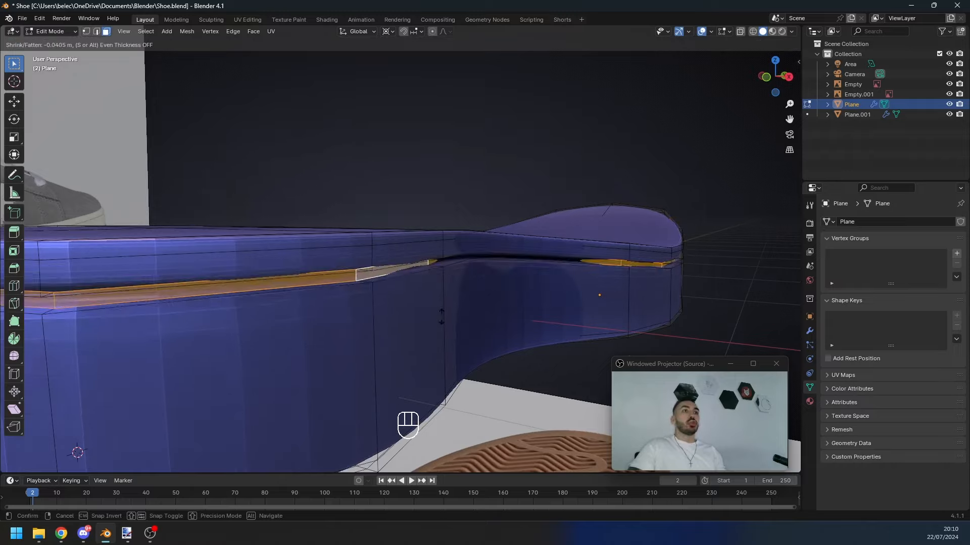
pyautogui.click(430, 312)
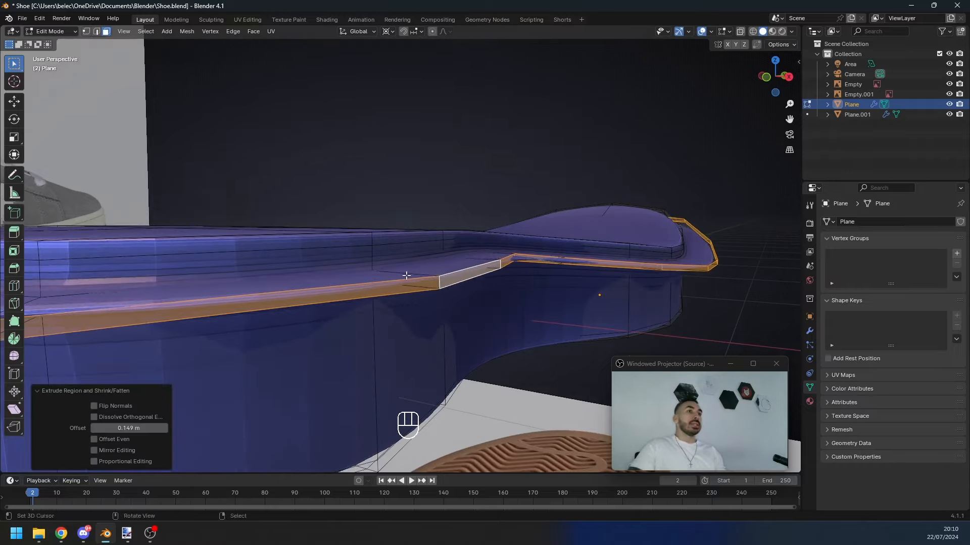
pyautogui.moveTo(430, 312)
pyautogui.mouseDown(button='middle')
pyautogui.moveTo(392, 281)
pyautogui.moveTo(436, 308)
pyautogui.mouseUp(button='middle')
pyautogui.press('g')
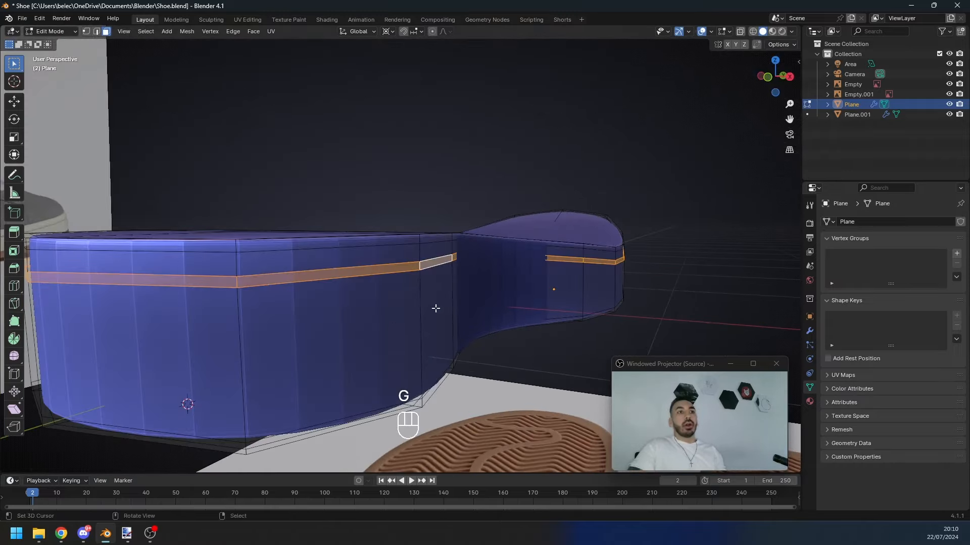
# Step: Extrude the selected band in place and shrink it inward along its normals to form a recessed groove
pyautogui.press('e')
pyautogui.rightClick(482, 341)
pyautogui.scroll(3, 470, 311)
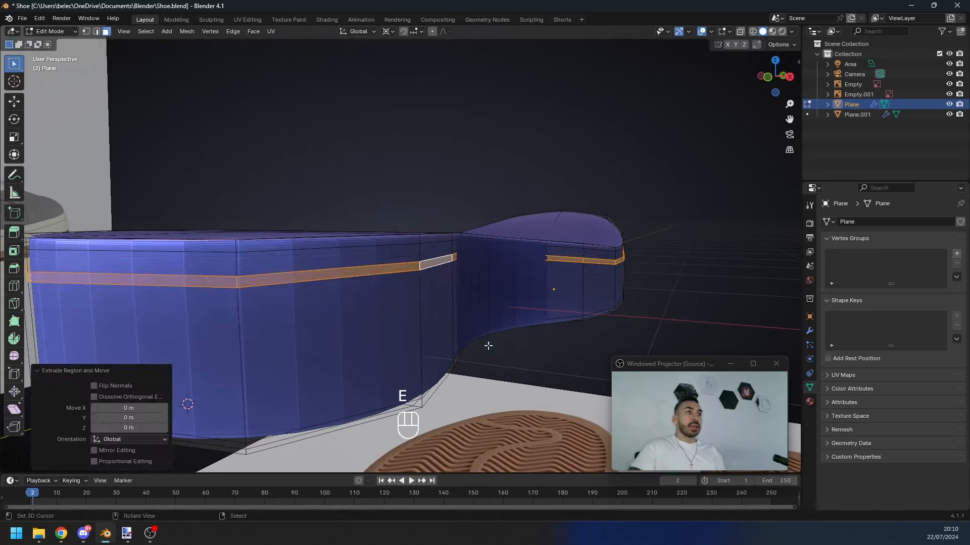
pyautogui.hotkey('alt', 's')
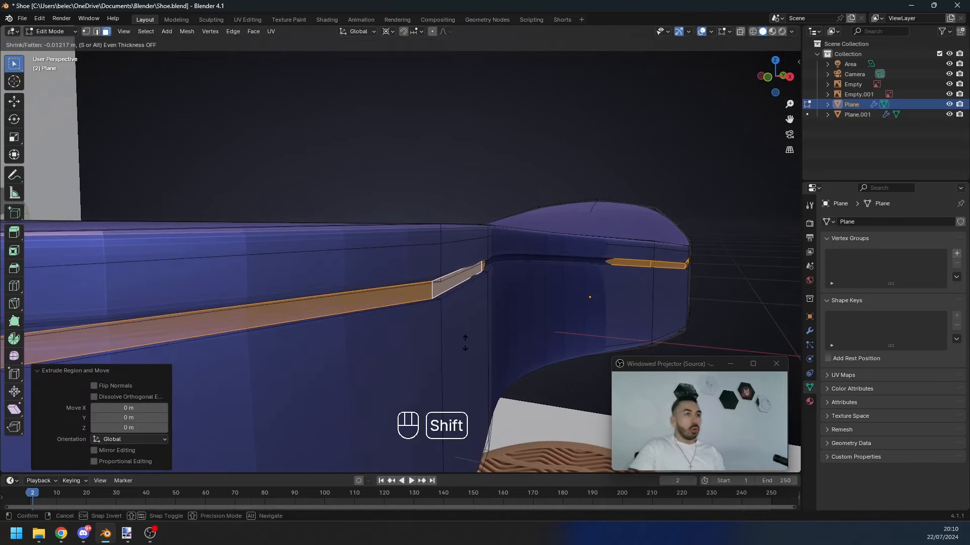
pyautogui.click(474, 374)
# Step: Bevel the groove's upper and lower outer edge loops narrowly with one segment to sharpen them
pyautogui.moveTo(474, 373); pyautogui.dragTo(103, 73, button='middle')
pyautogui.keyDown('alt'); pyautogui.click(293, 323); pyautogui.keyUp('alt')
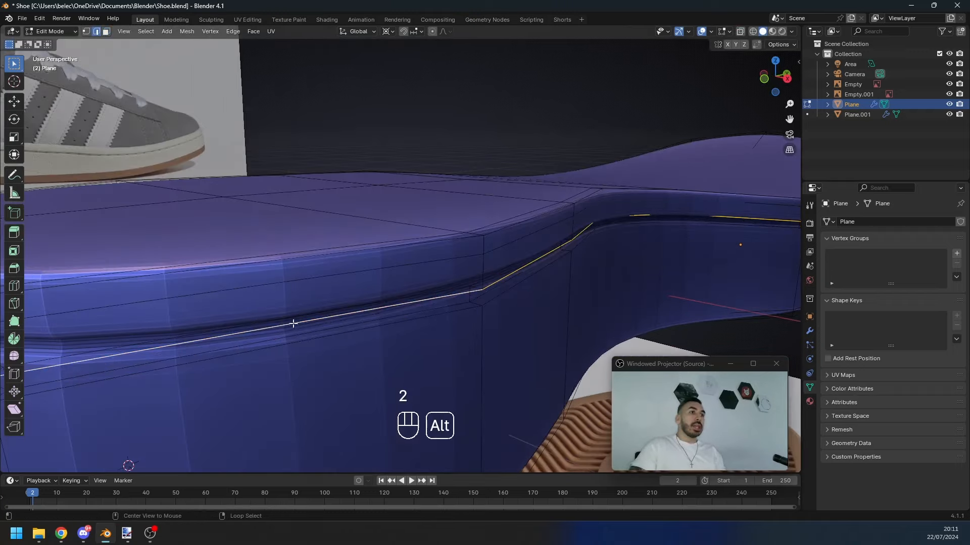
pyautogui.keyDown('shift'); pyautogui.moveTo(441, 324); pyautogui.dragTo(478, 323, button='middle'); pyautogui.keyUp('shift')
pyautogui.hotkey('ctrl', 'b')
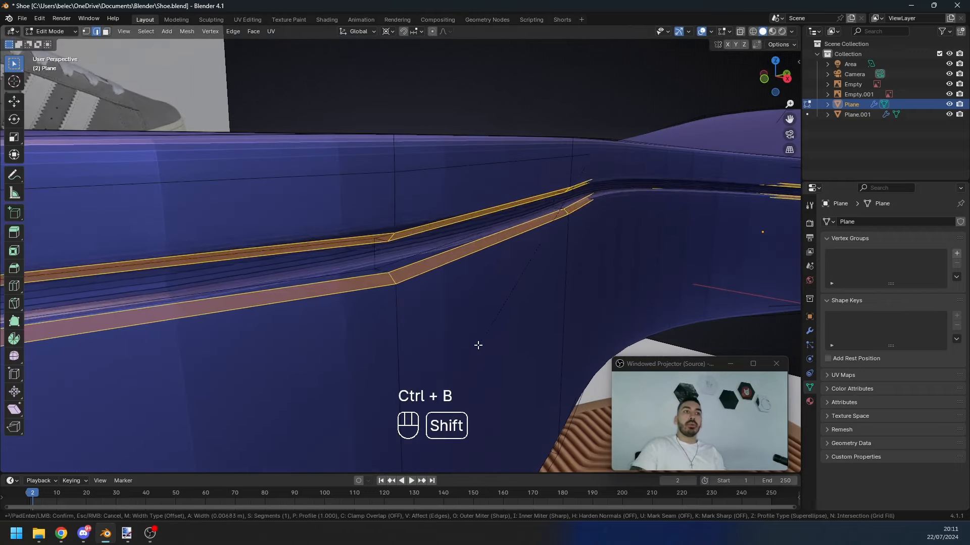
pyautogui.click(480, 334)
# Step: Return to Object Mode and shade the sole smooth
pyautogui.press('Tab')
pyautogui.scroll(-5, 375, 279)
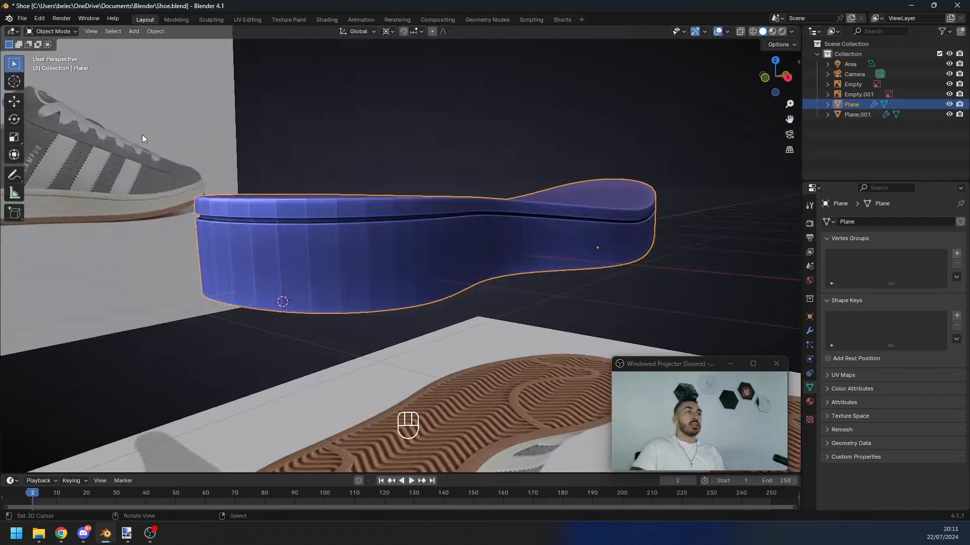
pyautogui.click(157, 34)
pyautogui.click(207, 251)
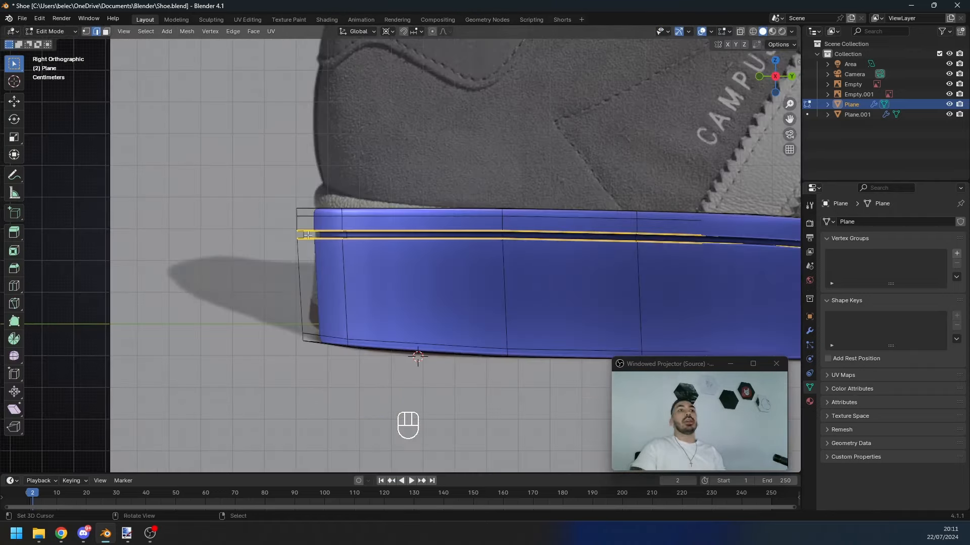
# Step: Select the beveled vertex loops running along the groove's lower edge, starting from the heel
pyautogui.press('a')
pyautogui.scroll(1, 309, 247)
pyautogui.scroll(4, 439, 275)
pyautogui.keyDown('shift'); pyautogui.moveTo(322, 243); pyautogui.dragTo(399, 291, button='middle'); pyautogui.keyUp('shift')
pyautogui.press('1')
pyautogui.press('ctrl+KP_Add')
pyautogui.hotkey('ctrl', 'z')
pyautogui.press('ctrl+KP_Add')
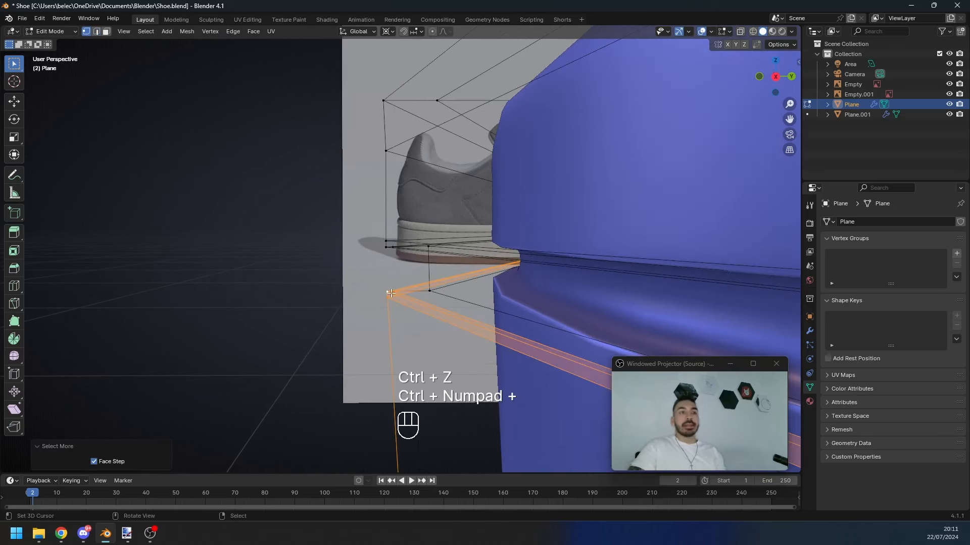
pyautogui.keyDown('alt'); pyautogui.keyDown('shift'); pyautogui.click(446, 295); pyautogui.keyUp('shift'); pyautogui.keyUp('alt')
# Step: Move the selected lower groove loops slightly down along Z in the right side view to widen the groove
pyautogui.moveTo(446, 295); pyautogui.dragTo(429, 288, button='middle')
pyautogui.press('KP_3')
pyautogui.press('z')
pyautogui.press('g')
pyautogui.press('z')
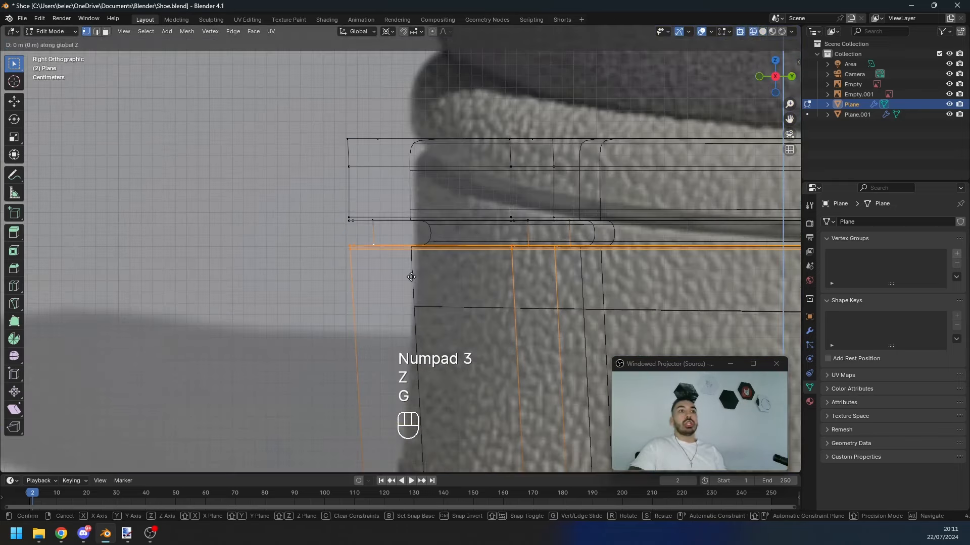
pyautogui.press('shift')
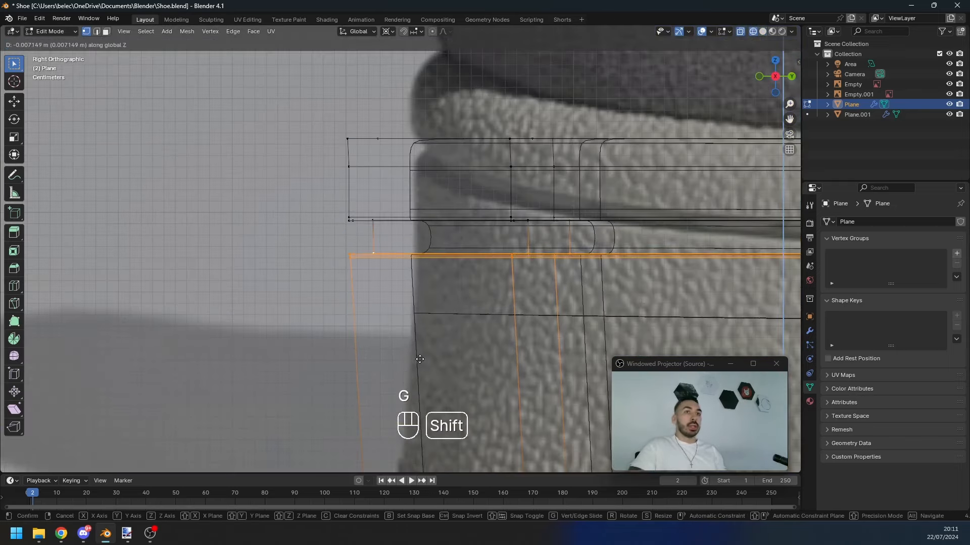
# Step: Try lowering the selected groove loops along Z by about 0.035 m while checking the toe
pyautogui.moveTo(419, 359); pyautogui.dragTo(417, 237, button='middle')
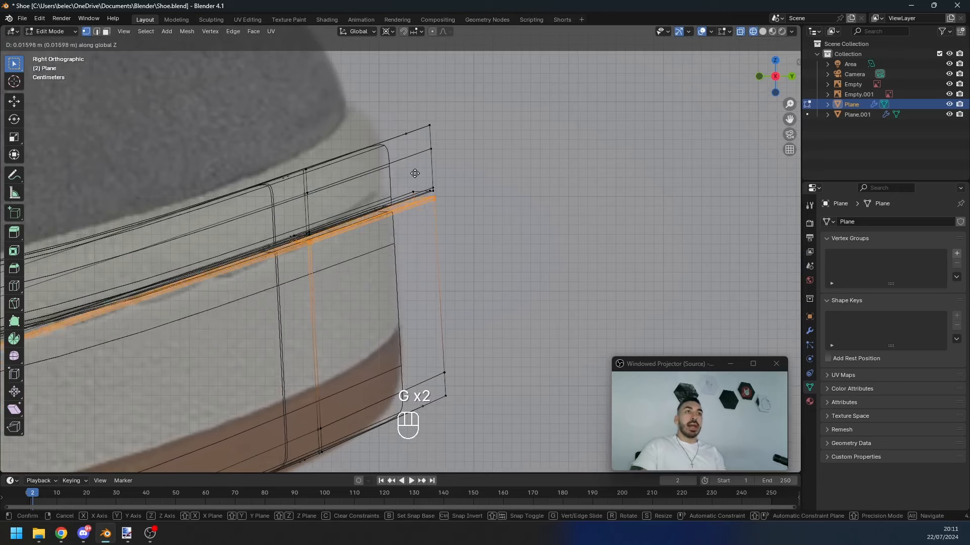
pyautogui.click(432, 260)
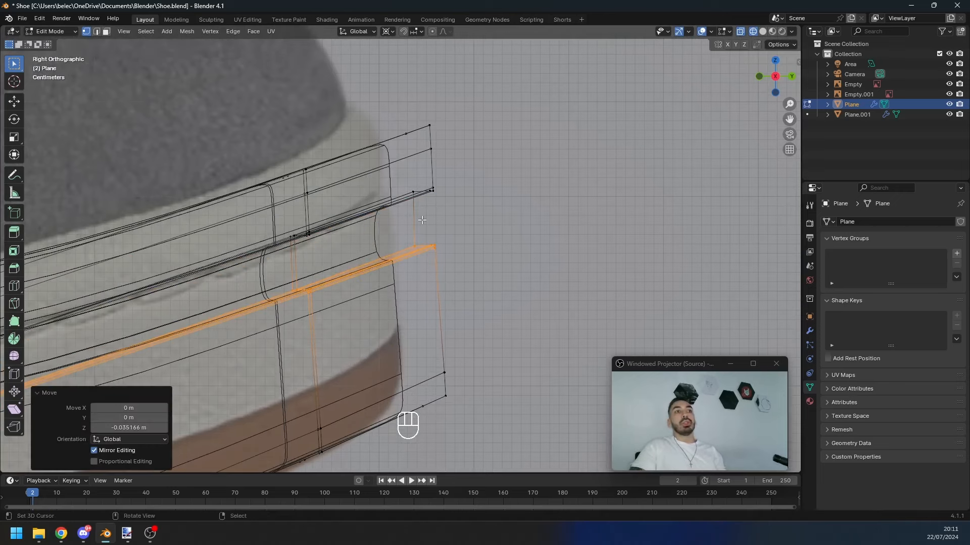
pyautogui.scroll(-3, 414, 257)
pyautogui.scroll(3, 414, 258)
pyautogui.hotkey('ctrl', 'z')
# Step: Fine-tune the height of the selected lower groove loops along Z against the toe reference
pyautogui.press('g')
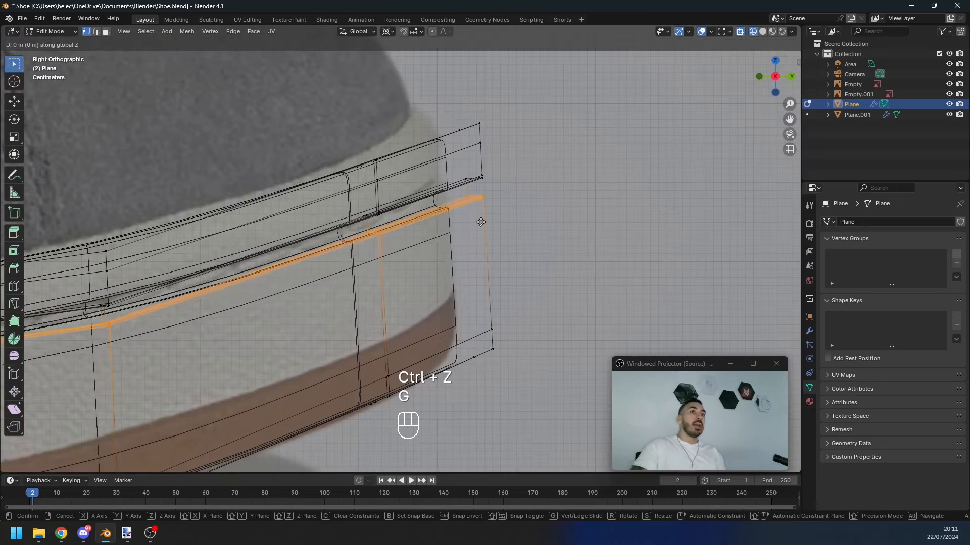
pyautogui.press('shift')
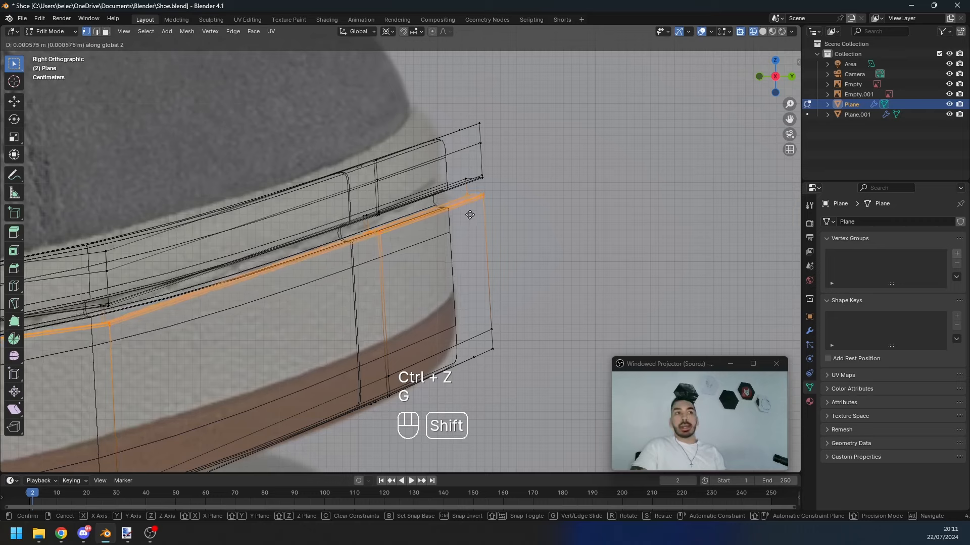
pyautogui.click(469, 214)
pyautogui.scroll(-3, 469, 214)
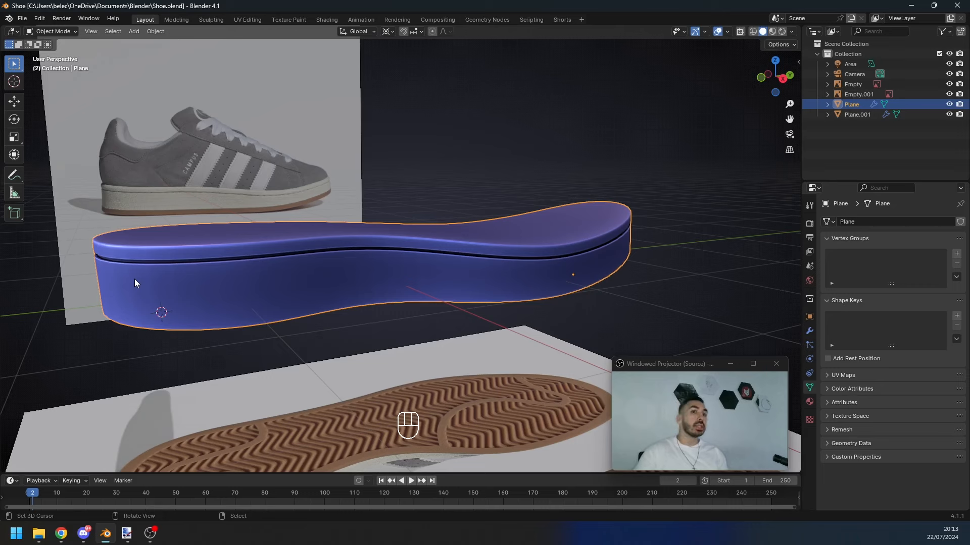
# Step: Enter Edit Mode on the sole and switch to face selection with nothing selected, near the heel groove
pyautogui.press('Tab')
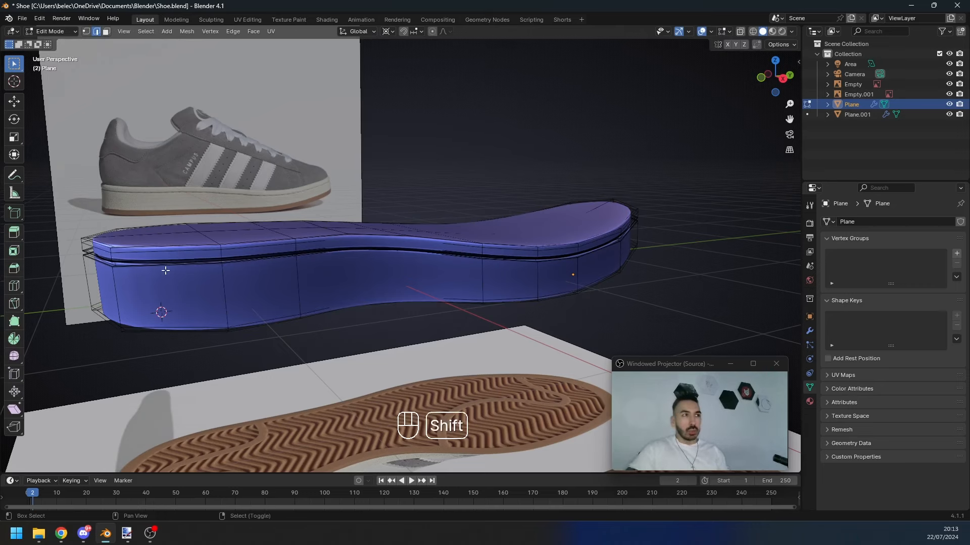
pyautogui.keyDown('shift'); pyautogui.moveTo(135, 278); pyautogui.dragTo(323, 262, button='middle'); pyautogui.keyUp('shift')
pyautogui.scroll(3, 324, 263)
pyautogui.press('3')
pyautogui.press('a')
pyautogui.press('a')
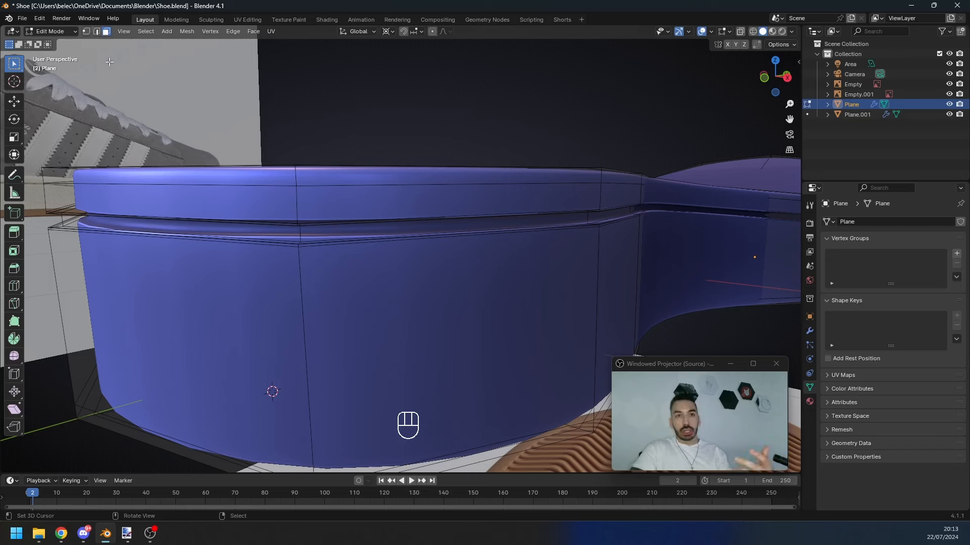
# Step: Assign shortcuts to the vertex, edge and face select modes, using 2 for edges and 3 for faces
pyautogui.rightClick(87, 29)
pyautogui.click(74, 53)
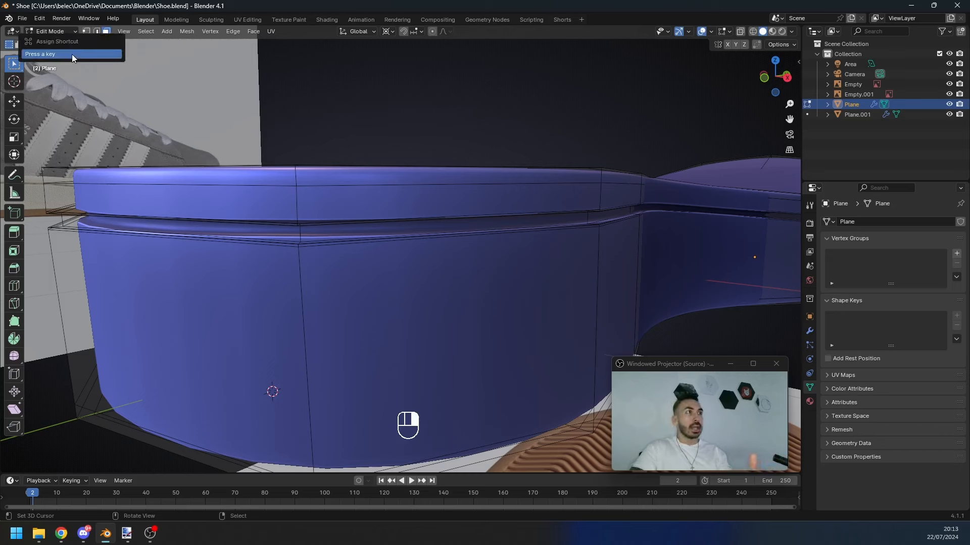
pyautogui.click(88, 32)
pyautogui.rightClick(96, 33)
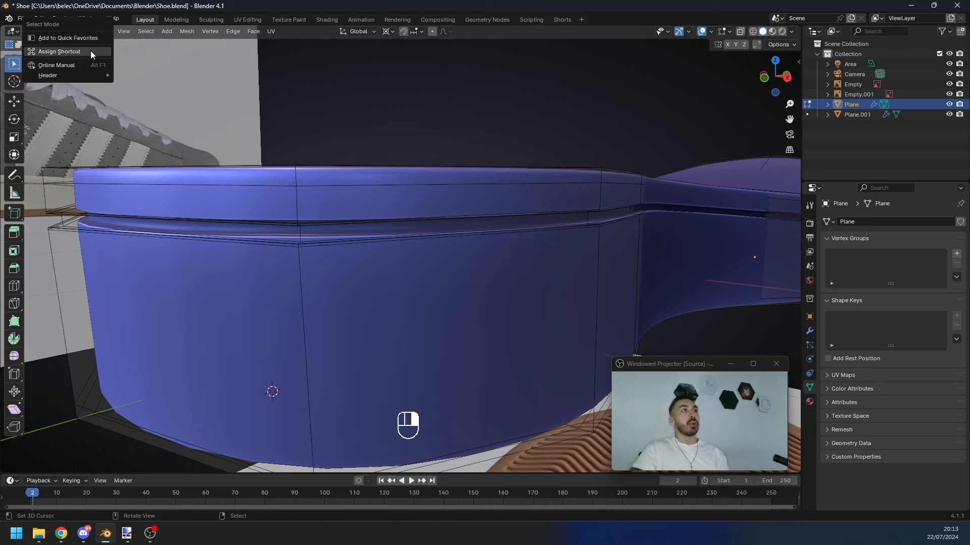
pyautogui.click(91, 52)
pyautogui.press('2')
pyautogui.rightClick(107, 33)
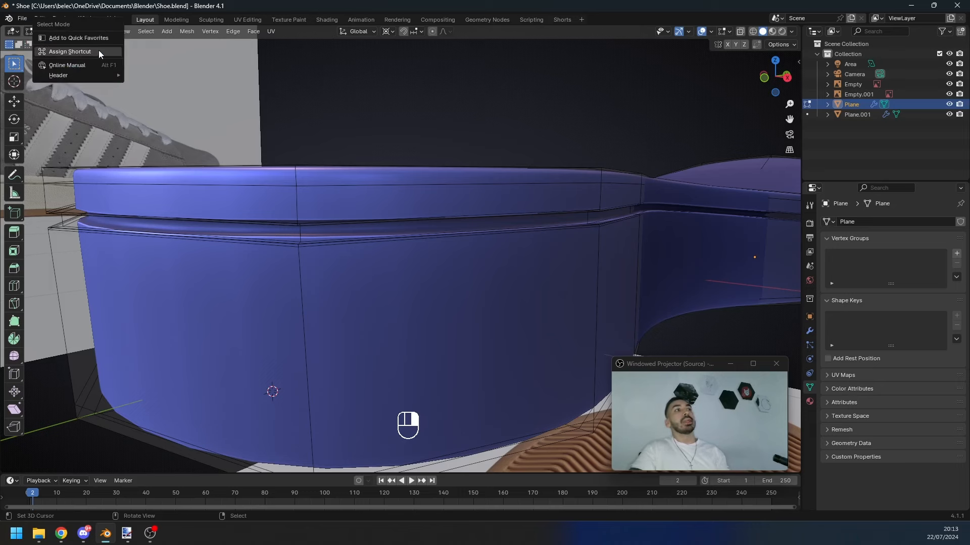
pyautogui.click(99, 51)
pyautogui.press('3')
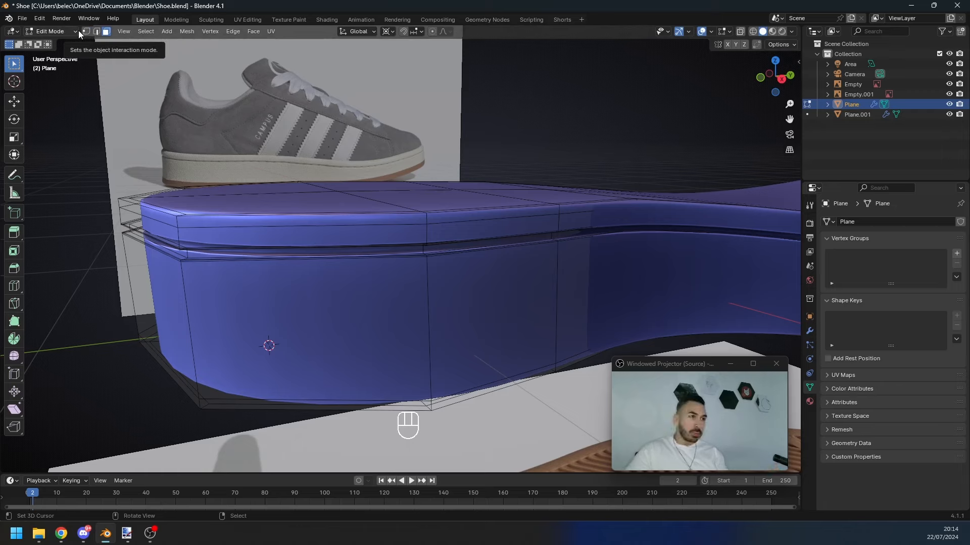
# Step: Duplicate the face loop inside the stitch groove in place and separate it into its own object
pyautogui.moveTo(303, 181); pyautogui.dragTo(372, 189, button='middle')
pyautogui.press('3')
pyautogui.scroll(5, 335, 158)
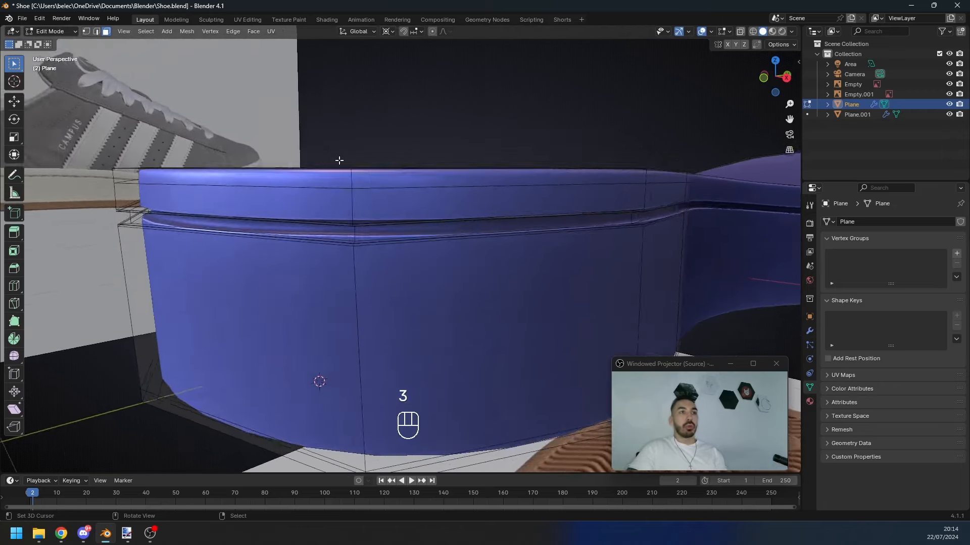
pyautogui.keyDown('alt'); pyautogui.click(287, 211); pyautogui.keyUp('alt')
pyautogui.scroll(-3, 298, 220)
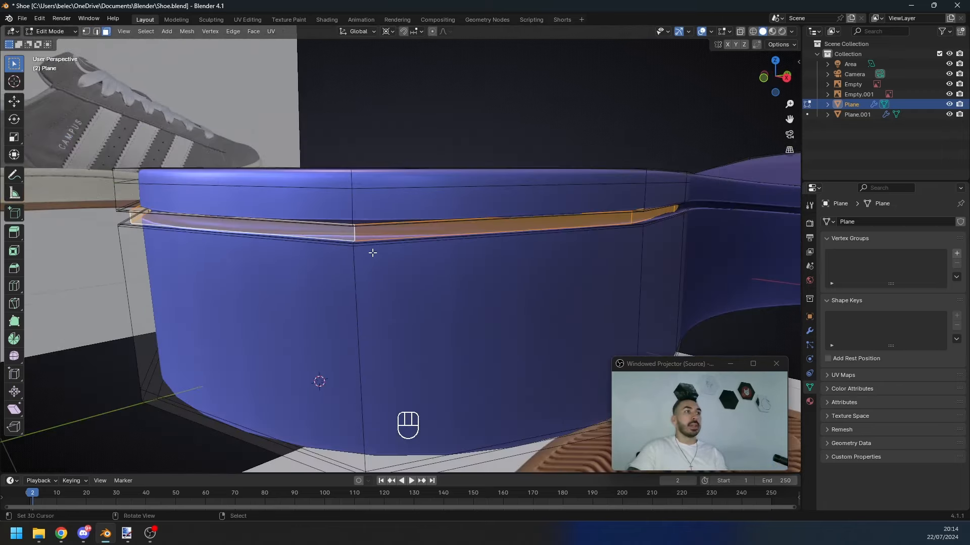
pyautogui.hotkey('shift', 'd')
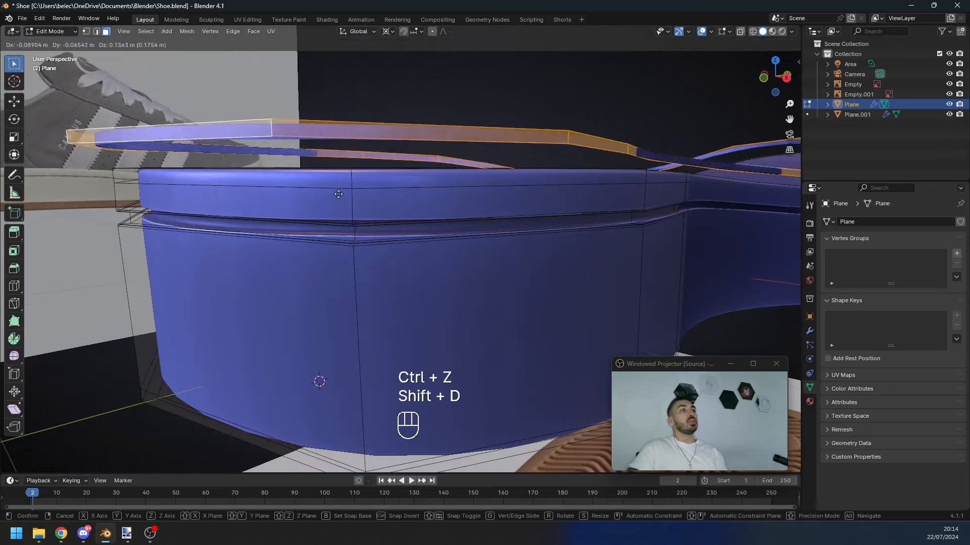
pyautogui.rightClick(356, 200)
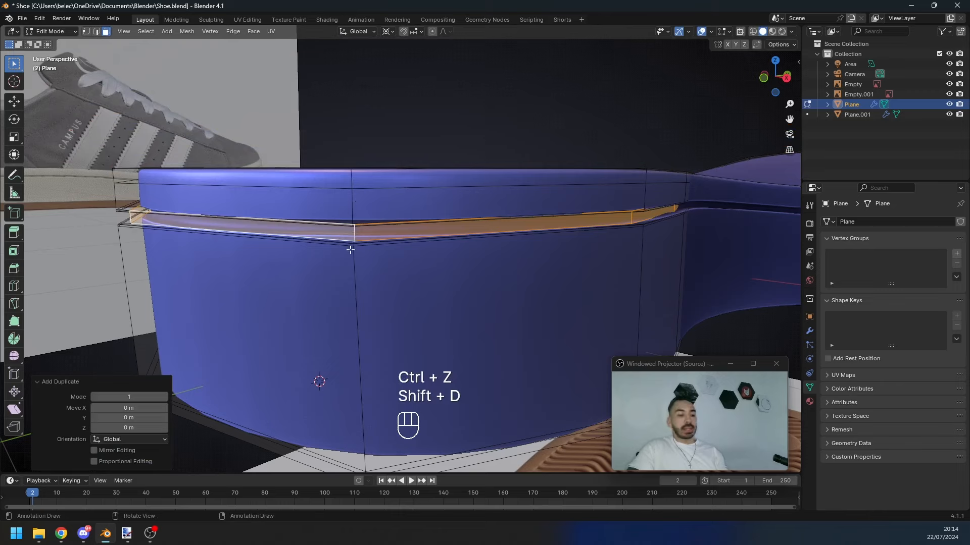
pyautogui.press('p')
pyautogui.click(393, 262)
# Step: Leave Edit Mode and select only the separated groove strip, checking it through wireframe display
pyautogui.press('Tab')
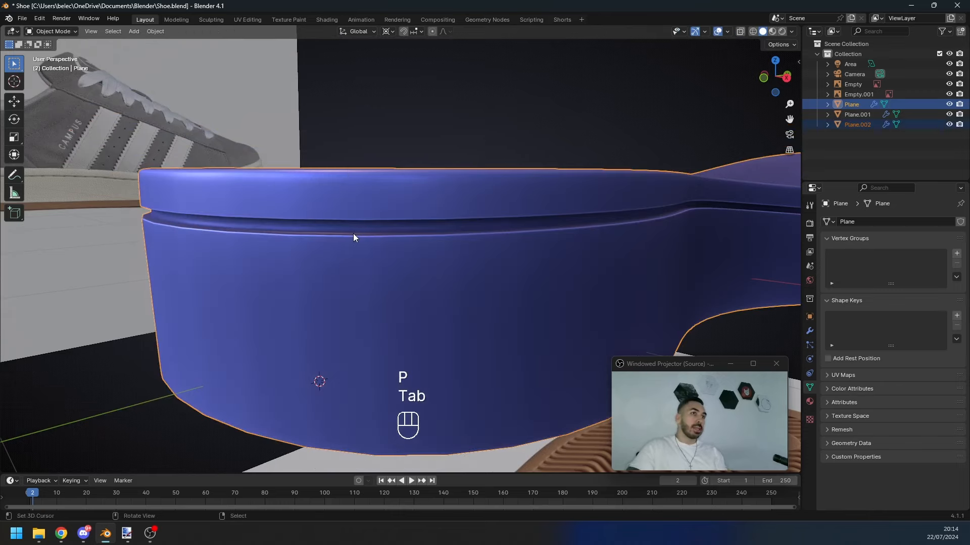
pyautogui.press('z')
pyautogui.rightClick(369, 233)
pyautogui.press('z')
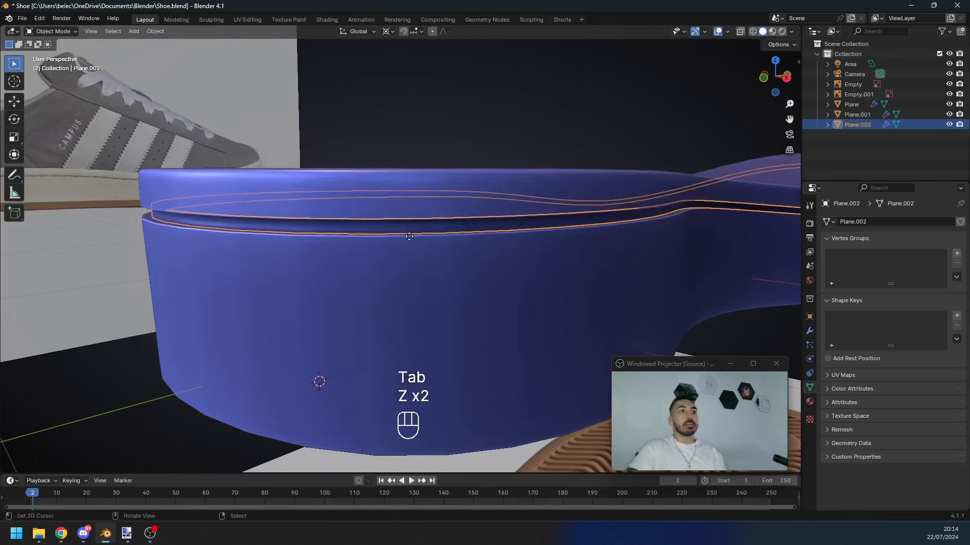
# Step: Enter Edit Mode on the separated groove strip in vertex selection and add one centered loop cut around it
pyautogui.press('g')
pyautogui.rightClick(306, 210)
pyautogui.press('Tab')
pyautogui.press('1')
pyautogui.scroll(-2, 422, 244)
pyautogui.scroll(1, 414, 220)
pyautogui.press('z')
pyautogui.moveTo(421, 244)
pyautogui.mouseDown(button='middle')
pyautogui.moveTo(416, 222)
pyautogui.moveTo(430, 228)
pyautogui.mouseUp(button='middle')
pyautogui.hotkey('ctrl', 'r')
pyautogui.click(427, 213)
pyautogui.rightClick(427, 213)
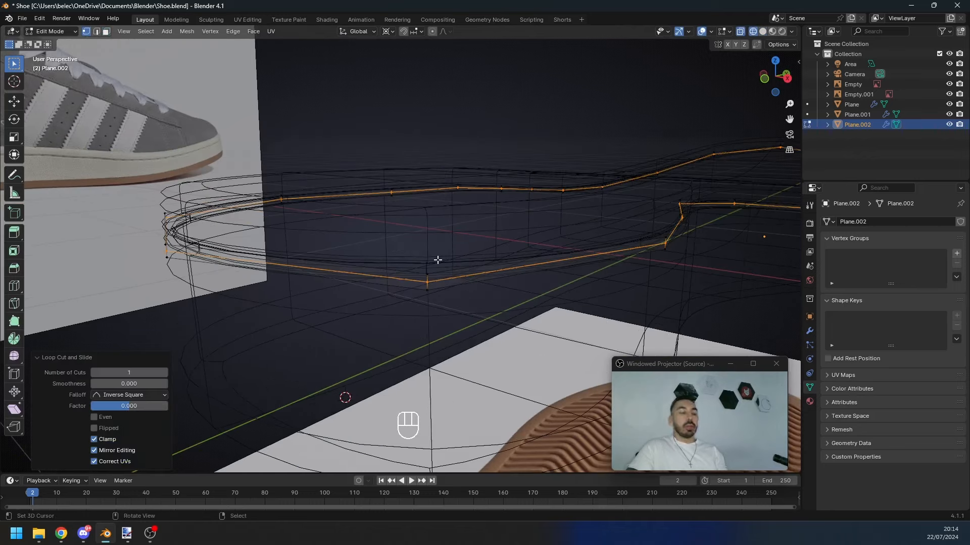
# Step: Try deleting the strip's upper and lower vertices, keeping only the middle loop, and moving that loop above the sole
pyautogui.hotkey('ctrl', 'l')
pyautogui.press('x')
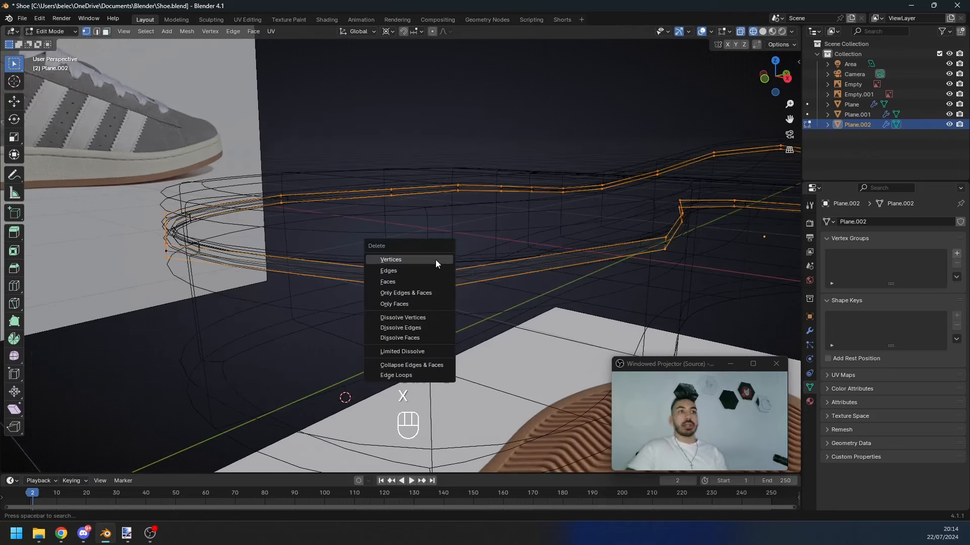
pyautogui.click(435, 260)
pyautogui.press('z')
pyautogui.press('a')
pyautogui.press('g')
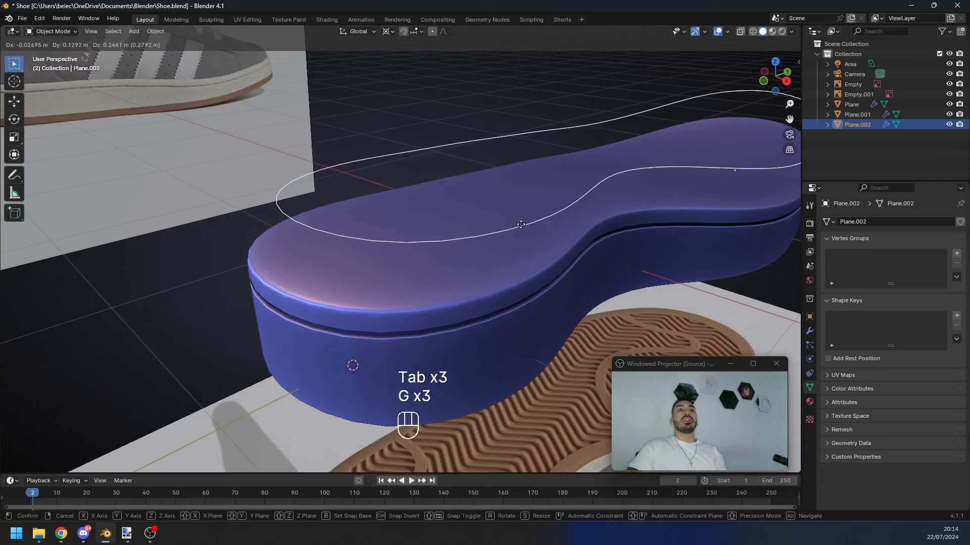
pyautogui.click(536, 168)
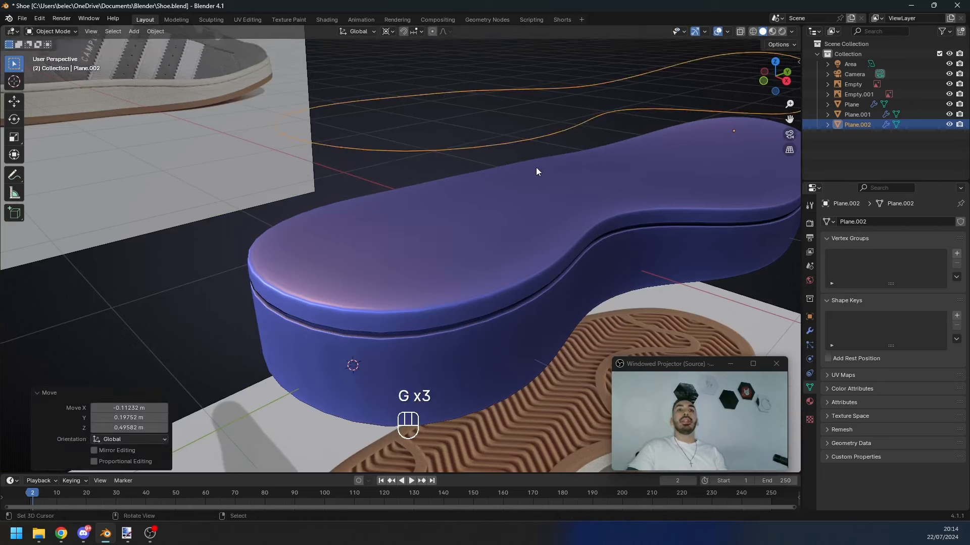
# Step: Try offsetting the middle loop along its normals with Shrink/Fatten to fit it in the heel groove
pyautogui.scroll(-3, 536, 168)
pyautogui.moveTo(595, 184); pyautogui.dragTo(588, 171, button='middle')
pyautogui.hotkey('ctrl', '2')
pyautogui.press('z')
pyautogui.press('z')
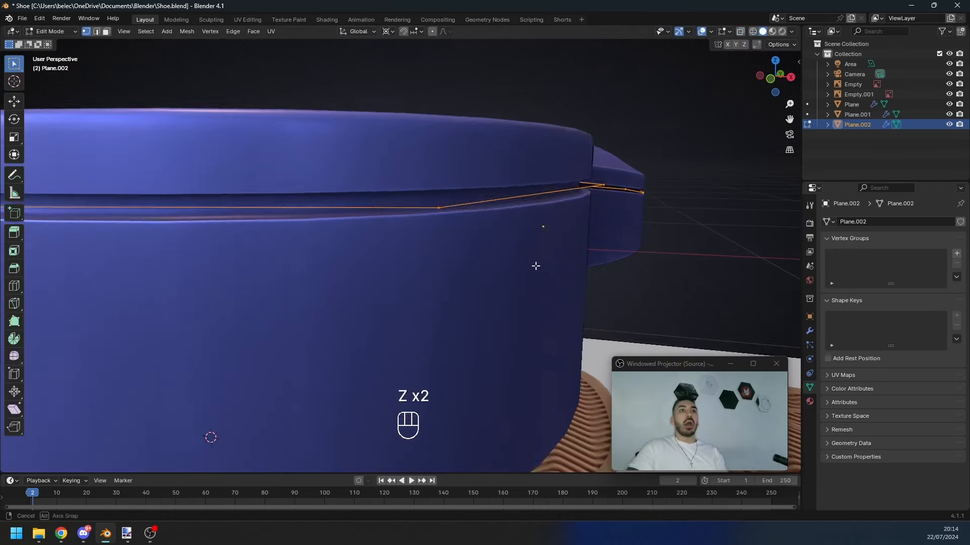
pyautogui.hotkey('alt', 's')
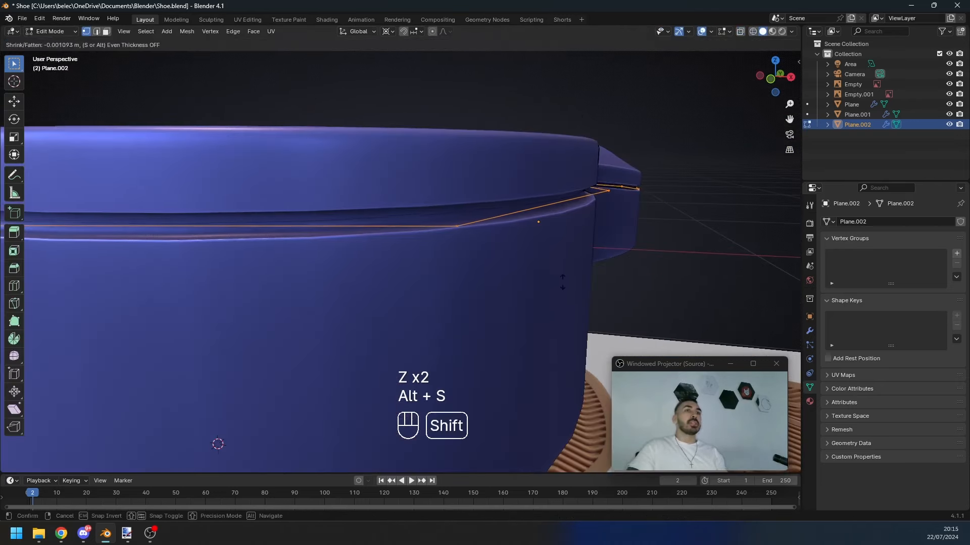
pyautogui.click(454, 242)
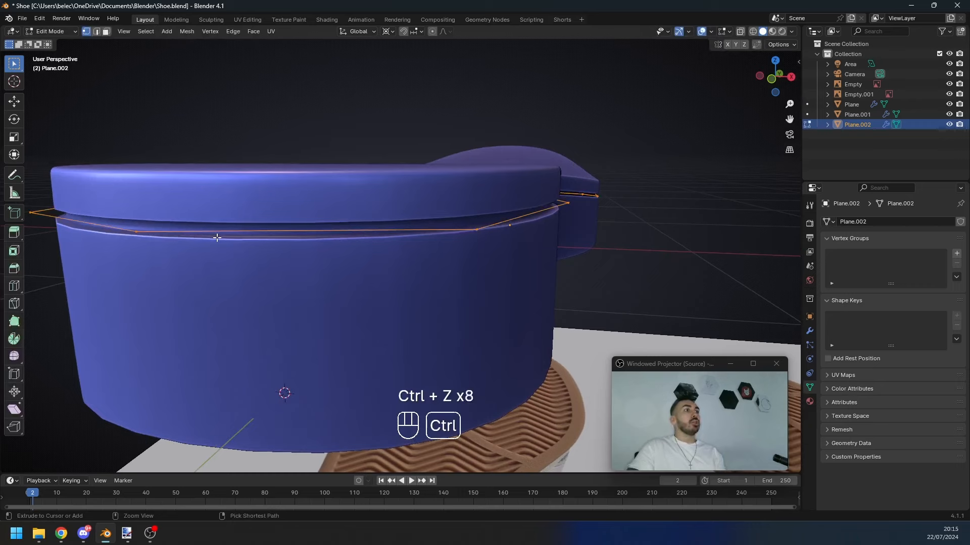
# Step: Undo the middle loop's offset and the deletion of the strip's upper and lower vertices
pyautogui.hotkey('ctrl', 'z')
pyautogui.hotkey('ctrl', 'z')
pyautogui.hotkey('ctrl', 'z')
pyautogui.hotkey('ctrl', 'z')
pyautogui.hotkey('ctrl', 'z')
# Step: Select every face of the groove strip in face selection mode with wireframe display
pyautogui.press('a')
pyautogui.press('3')
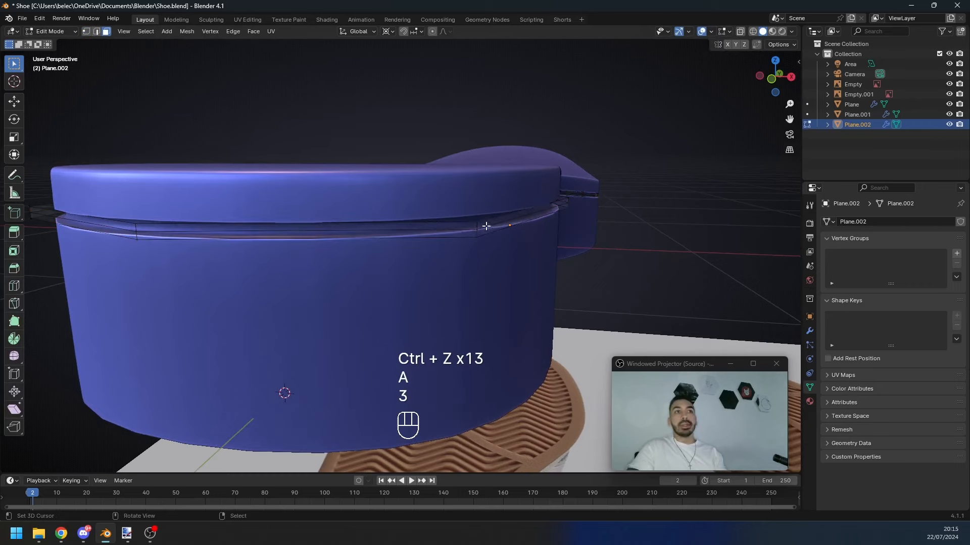
pyautogui.press('a')
pyautogui.press('3')
pyautogui.press('z')
pyautogui.click(566, 257)
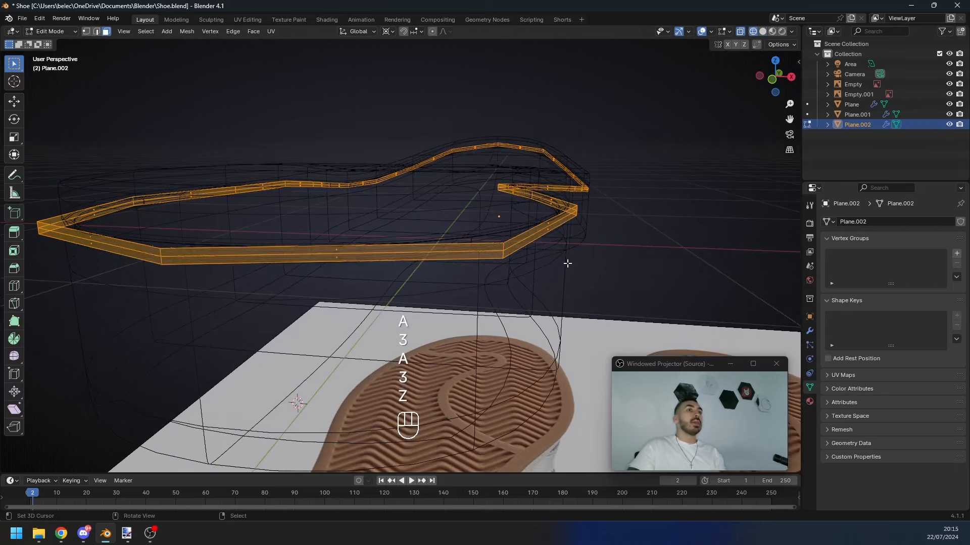
# Step: Push the whole groove strip slightly outward along its normals with Shrink/Fatten, judging it against the heel in solid display
pyautogui.hotkey('alt', 's')
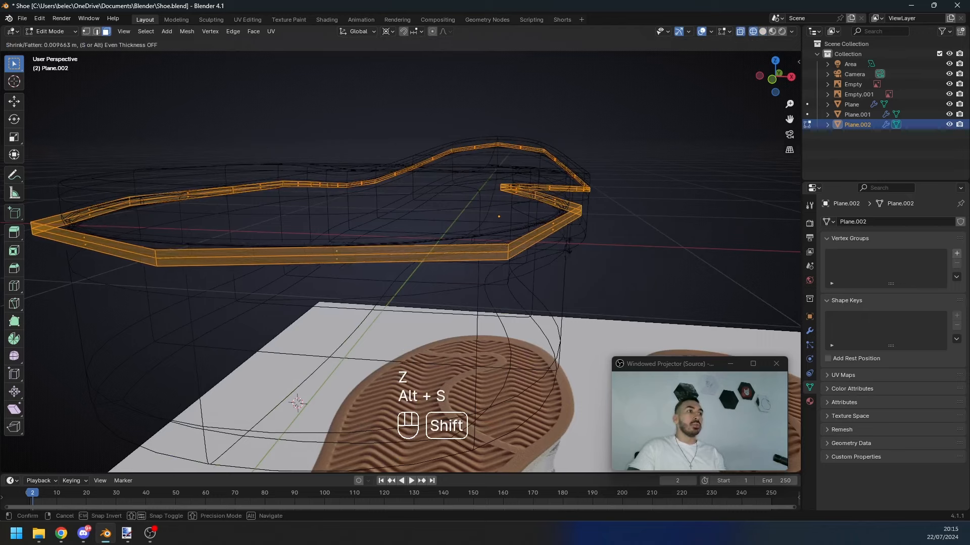
pyautogui.click(567, 255)
pyautogui.hotkey('ctrl', 'z')
pyautogui.press('z')
pyautogui.click(348, 255)
pyautogui.scroll(8, 349, 251)
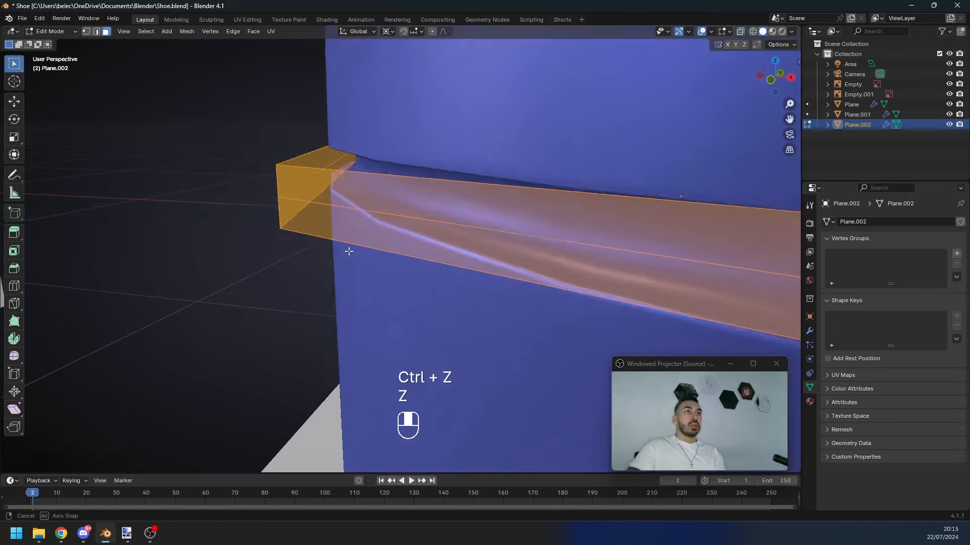
pyautogui.moveTo(349, 251); pyautogui.dragTo(345, 245, button='middle')
pyautogui.hotkey('alt', 's')
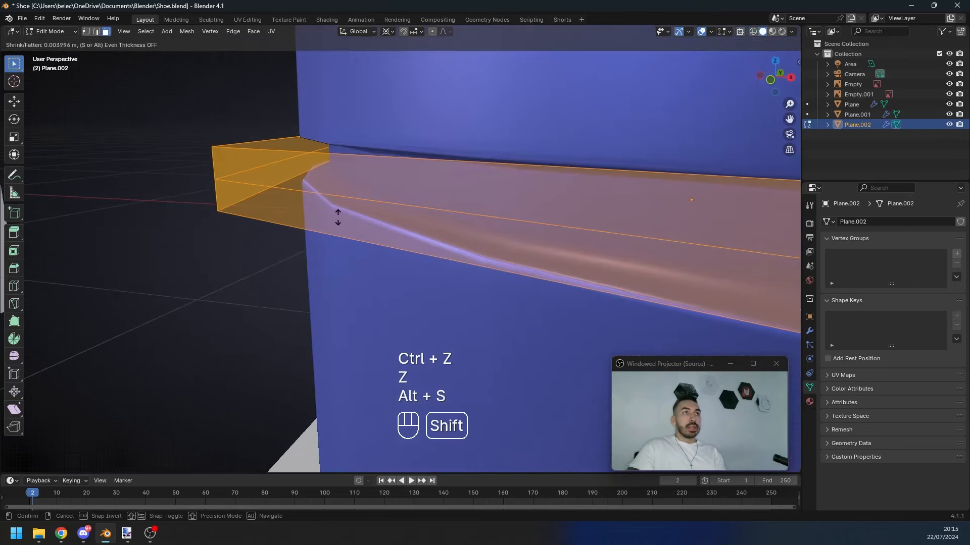
pyautogui.click(319, 159)
pyautogui.press('Tab')
pyautogui.press('Tab')
# Step: Delete the strip's upper and lower edge loops so only the middle loop remains, and return to Object Mode
pyautogui.scroll(-5, 347, 168)
pyautogui.press('1')
pyautogui.press('z')
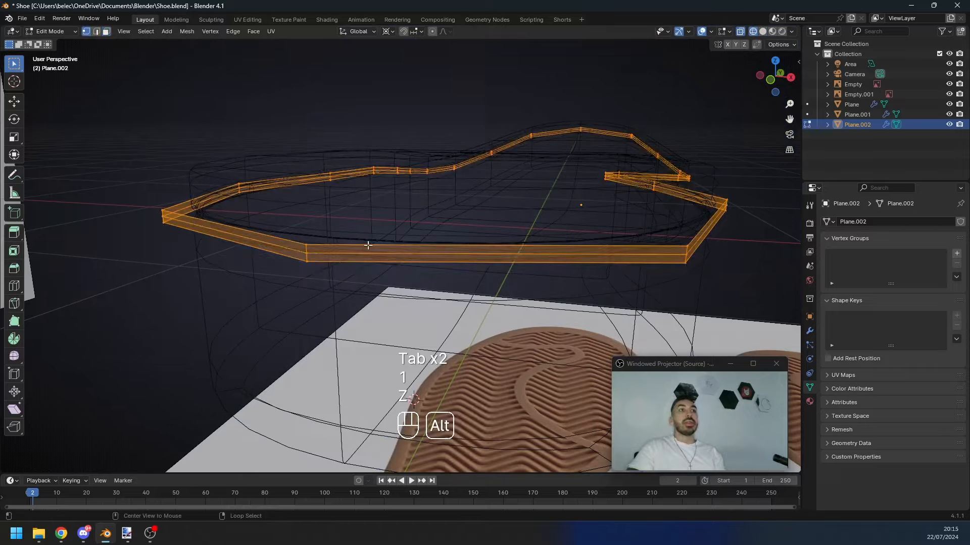
pyautogui.keyDown('alt'); pyautogui.rightClick(369, 244); pyautogui.keyUp('alt')
pyautogui.keyDown('alt'); pyautogui.keyDown('shift'); pyautogui.rightClick(362, 263); pyautogui.keyUp('shift'); pyautogui.keyUp('alt')
pyautogui.press('x')
pyautogui.click(451, 227)
pyautogui.moveTo(601, 244)
pyautogui.mouseDown(button='middle')
pyautogui.moveTo(274, 254)
pyautogui.moveTo(374, 246)
pyautogui.moveTo(405, 256)
pyautogui.moveTo(355, 253)
pyautogui.mouseUp(button='middle')
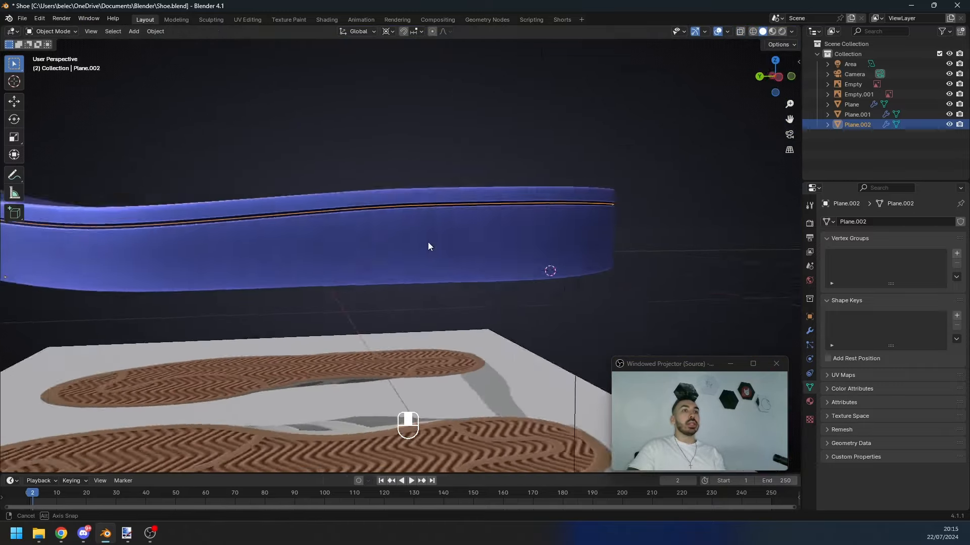
pyautogui.press('Tab')
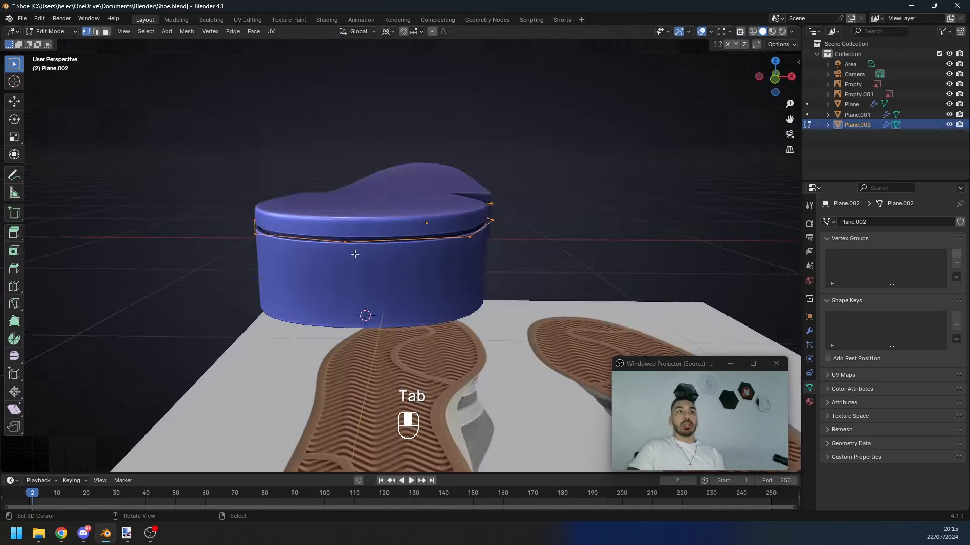
pyautogui.press('Tab')
# Step: Duplicate the stitch loop object and move the copy 4 m up along Z as a backup
pyautogui.scroll(1, 404, 265)
pyautogui.scroll(-8, 419, 288)
pyautogui.hotkey('shift', 'd')
pyautogui.rightClick(429, 306)
pyautogui.press('g')
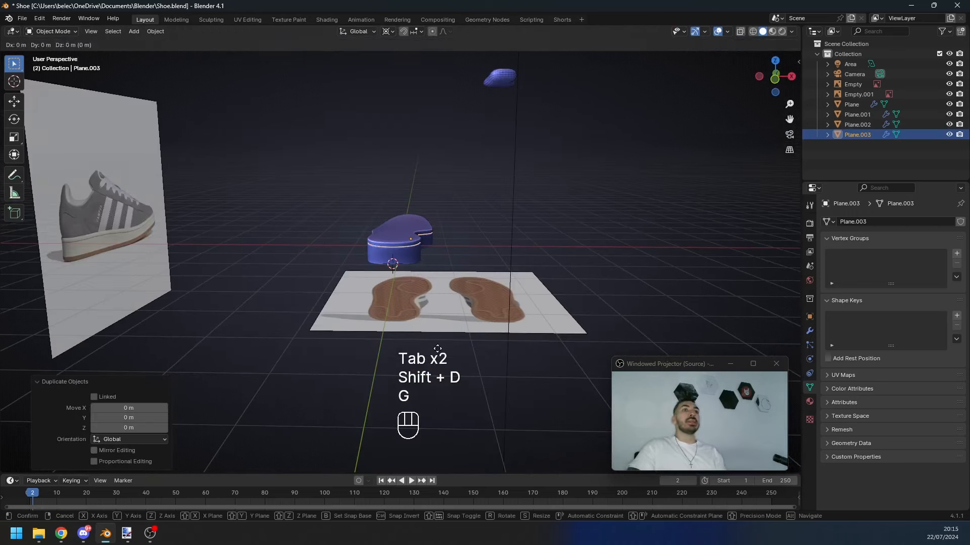
pyautogui.middleClick(434, 303)
pyautogui.keyDown('ctrl'); pyautogui.click(432, 142); pyautogui.keyUp('ctrl')
pyautogui.moveTo(437, 121); pyautogui.dragTo(468, 132, button='middle')
pyautogui.scroll(8, 437, 237)
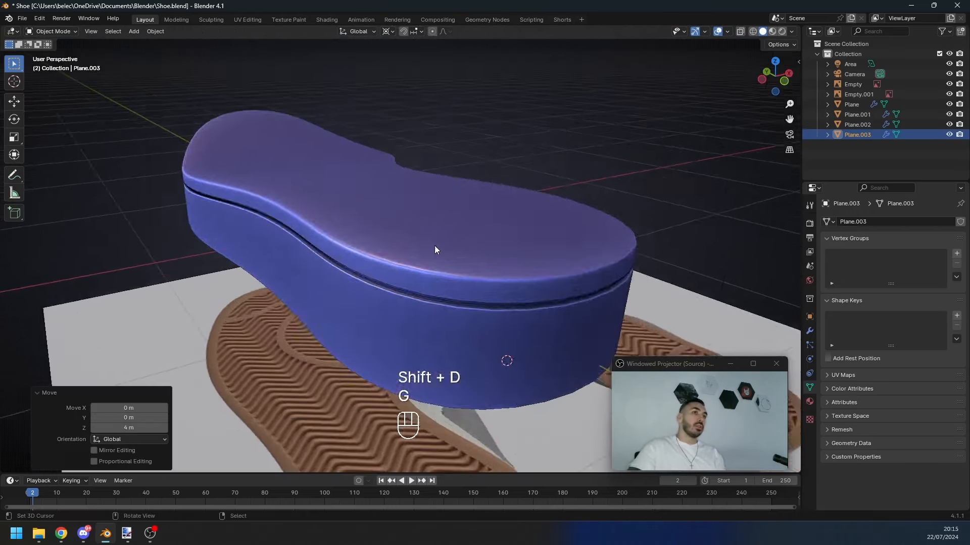
# Step: Select the stitch loop left in the sole's groove, apply its Subdivision modifier and enter Edit Mode
pyautogui.moveTo(434, 249); pyautogui.dragTo(416, 242, button='middle')
pyautogui.rightClick(432, 259)
pyautogui.press('g')
pyautogui.rightClick(422, 226)
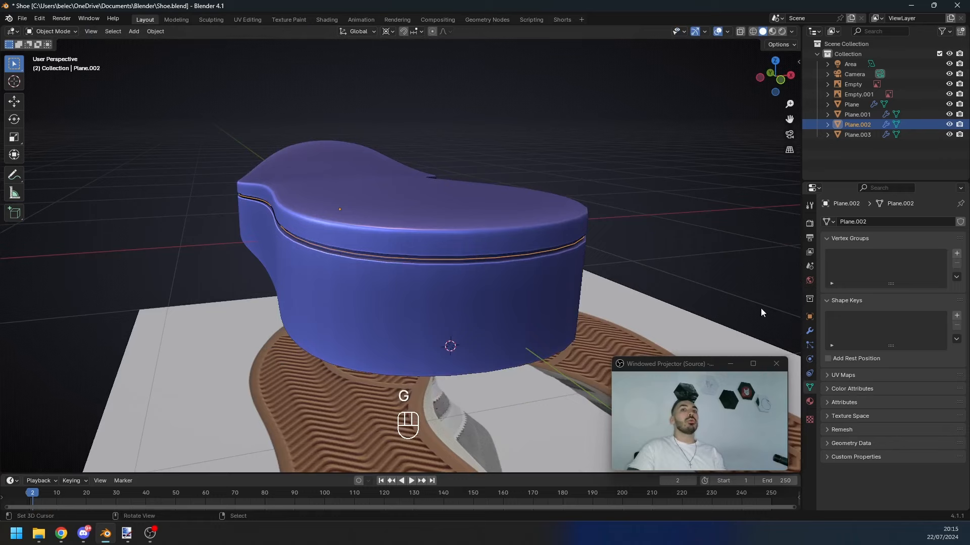
pyautogui.click(810, 332)
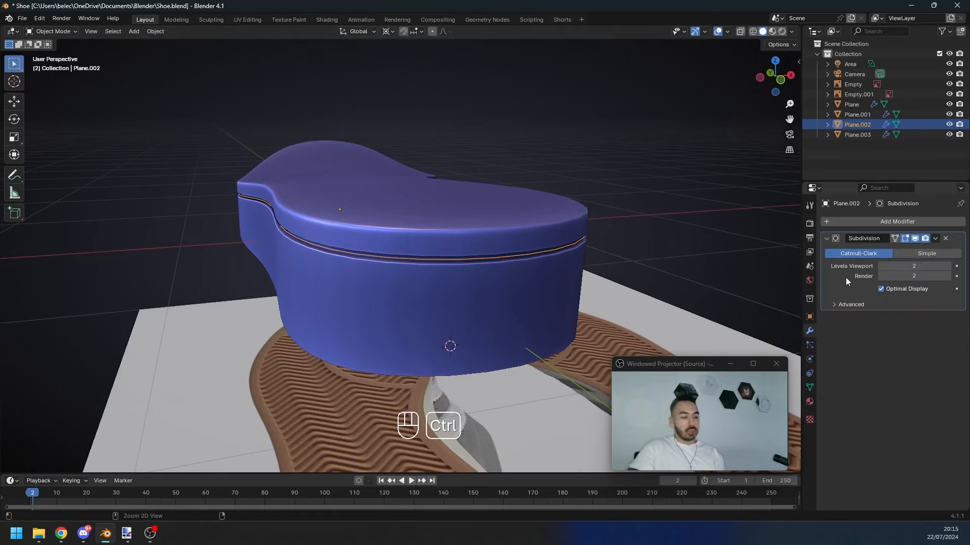
pyautogui.hotkey('ctrl', 'a')
pyautogui.press('Tab')
# Step: Inspect the applied loop's vertices and the raised backup's modifier settings, and reselect the loop in the groove
pyautogui.moveTo(674, 271); pyautogui.dragTo(212, 275, button='middle')
pyautogui.moveTo(441, 258); pyautogui.dragTo(257, 143, button='middle')
pyautogui.hotkey('ctrl', 'z')
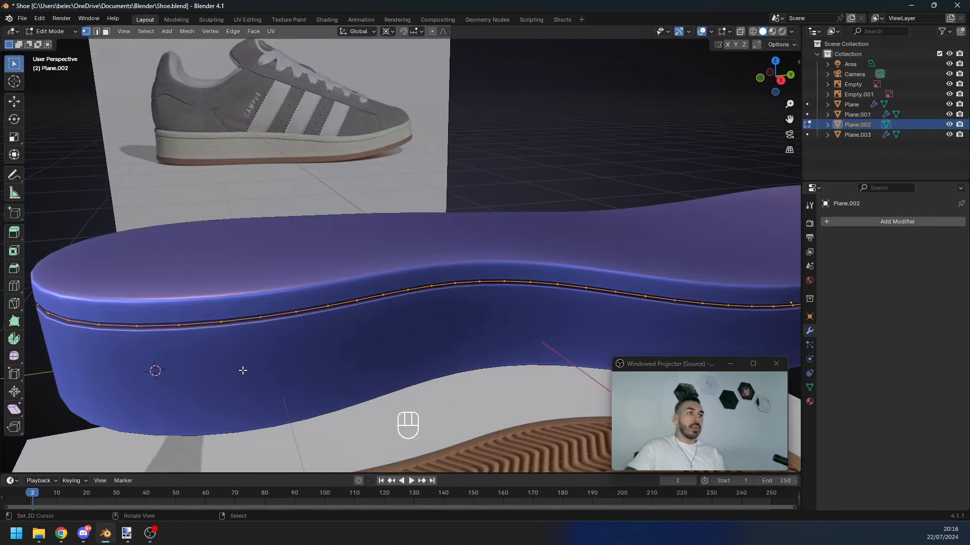
pyautogui.scroll(-8, 289, 338)
pyautogui.press('Tab')
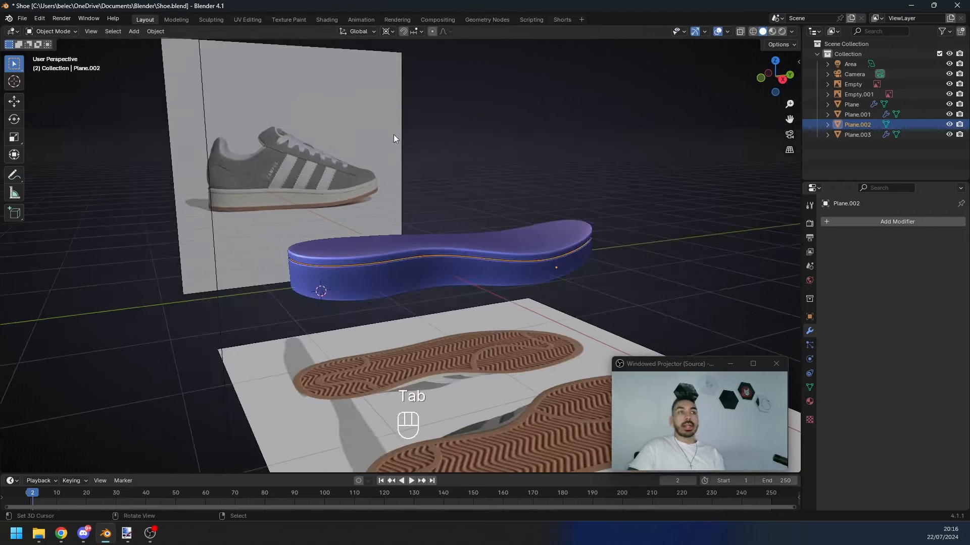
pyautogui.scroll(-3, 393, 134)
pyautogui.click(414, 106)
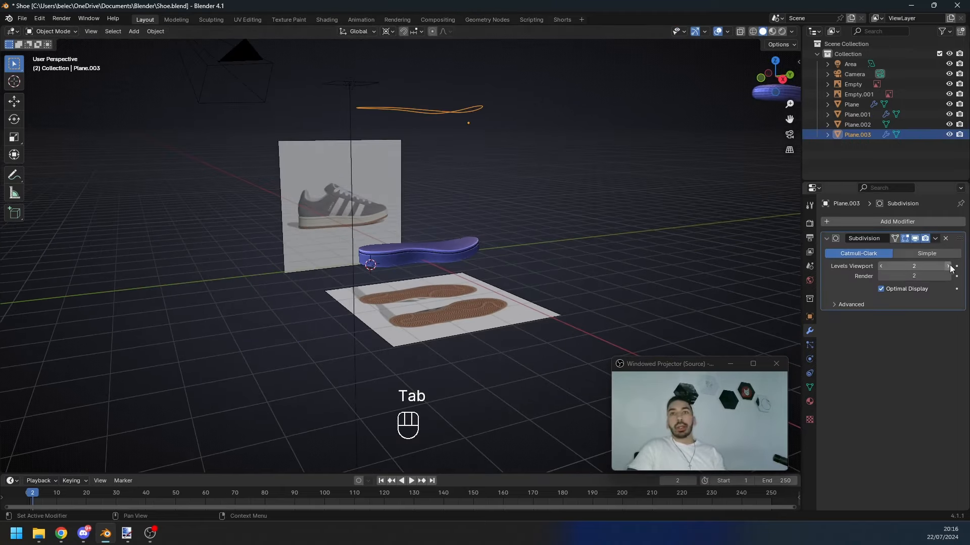
pyautogui.scroll(5, 477, 262)
pyautogui.click(317, 286)
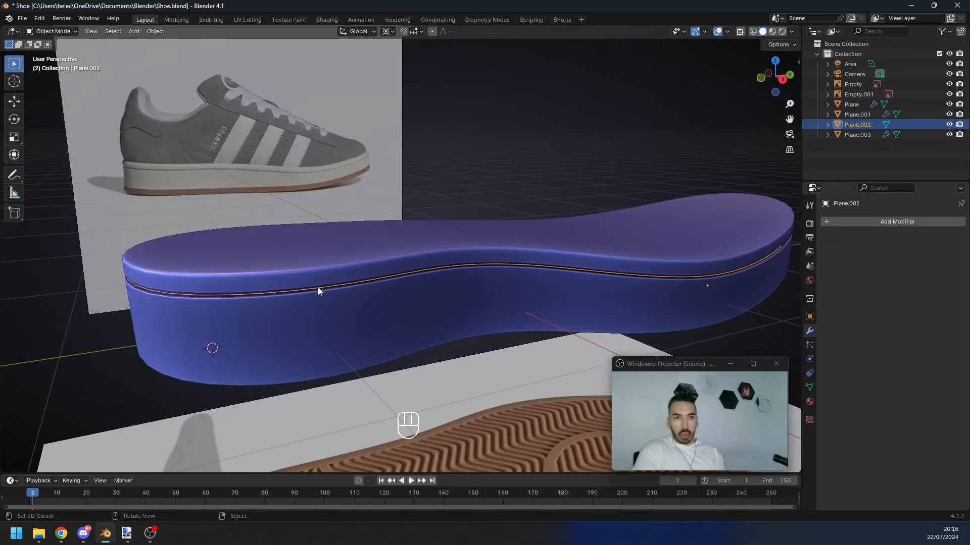
# Step: Select all vertices of the groove loop in Edit Mode and distribute them evenly with LoopTools Space
pyautogui.press('Tab')
pyautogui.press('z')
pyautogui.scroll(-3, 335, 266)
pyautogui.press('a')
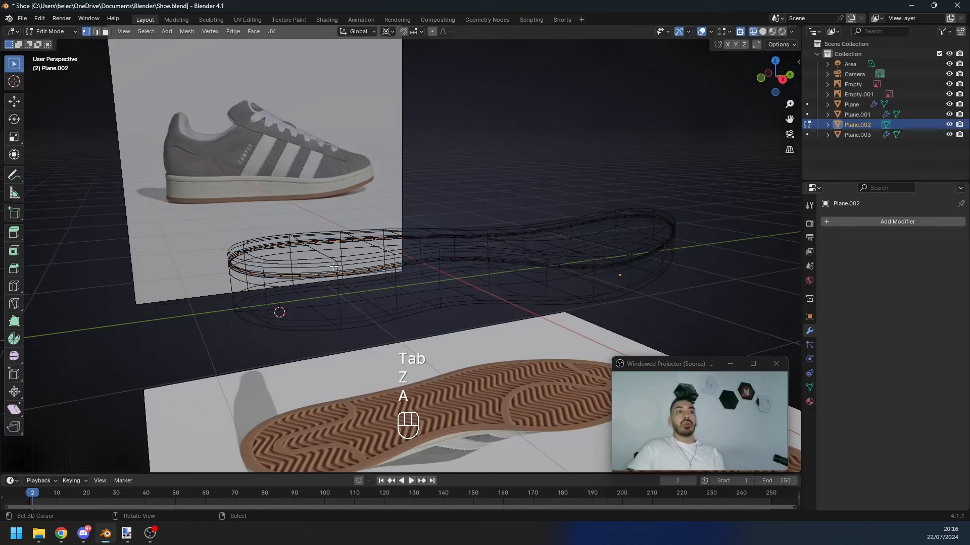
pyautogui.press('a')
pyautogui.press('w')
pyautogui.moveTo(242, 261)
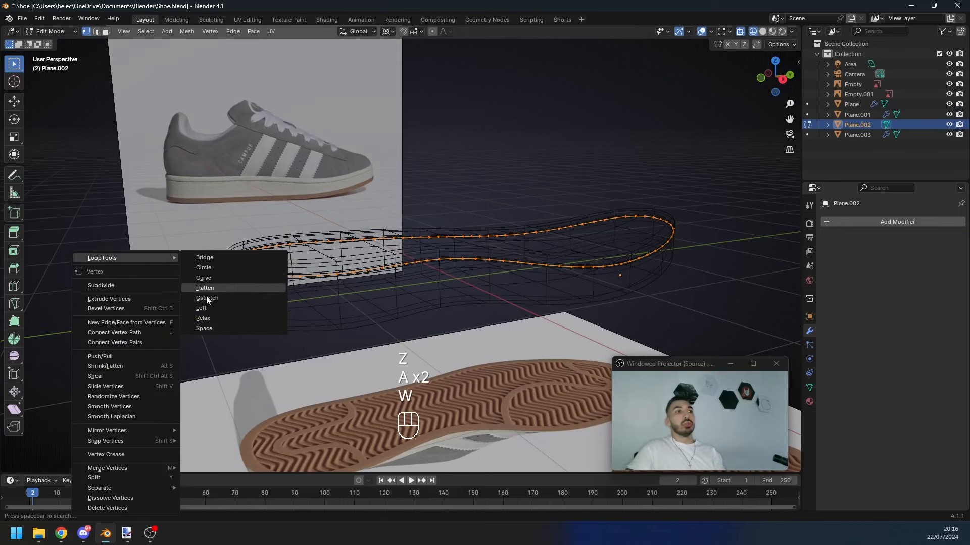
pyautogui.click(302, 328)
pyautogui.scroll(1, 307, 316)
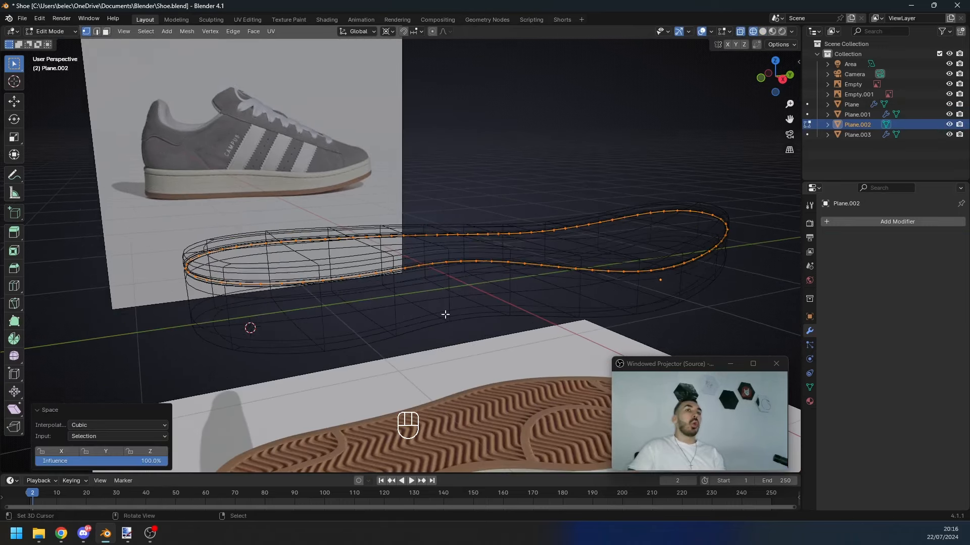
# Step: Return to solid display and rip all of the loop's vertices in place to split it into separate segments
pyautogui.scroll(3, 445, 314)
pyautogui.hotkey('shift', 'z')
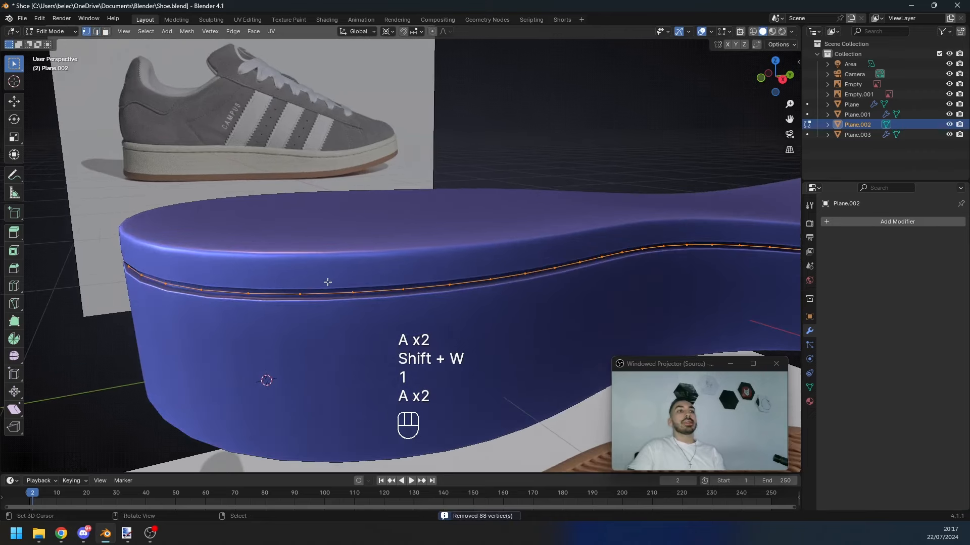
pyautogui.press('v')
pyautogui.rightClick(383, 183)
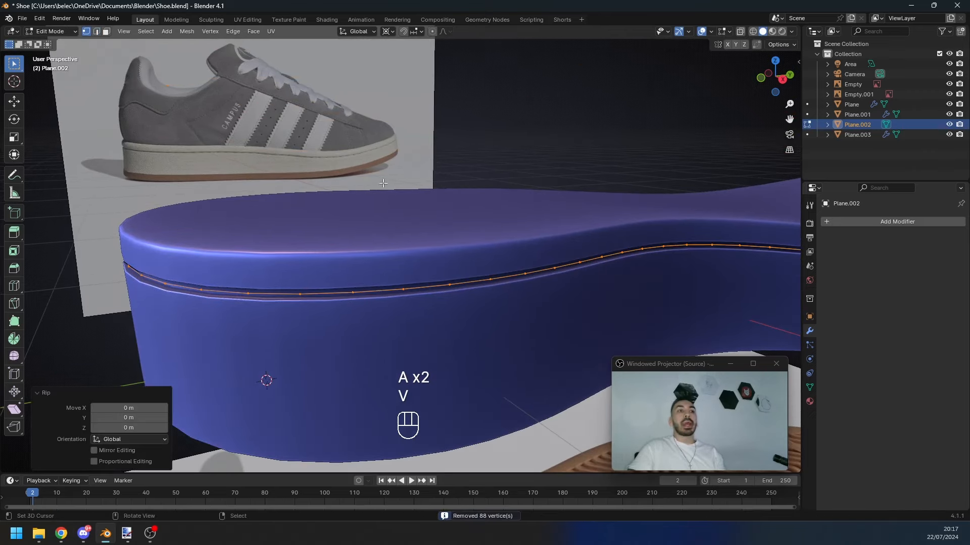
# Step: Test-move individual vertices along the heel groove to check whether the loop's segments are detached, cancelling each move
pyautogui.scroll(2, 394, 267)
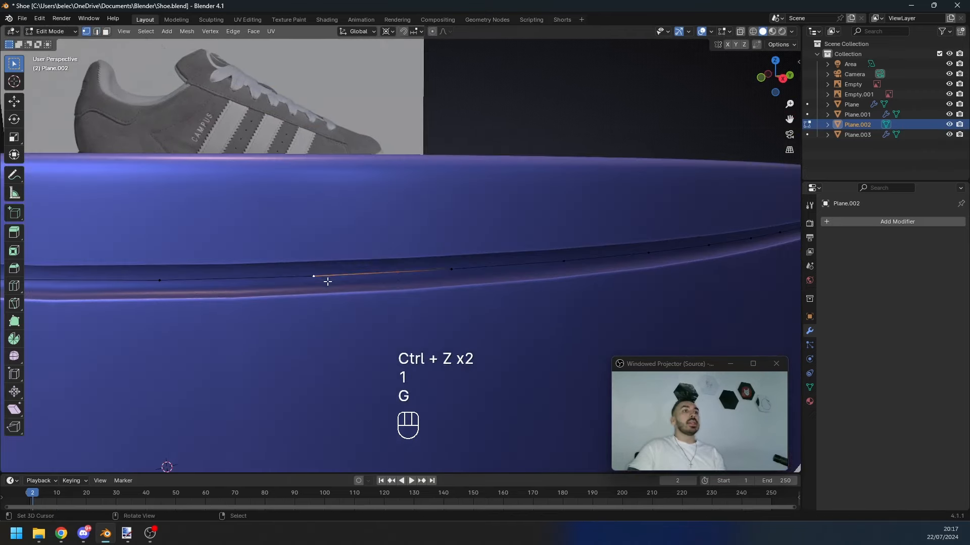
pyautogui.press('g')
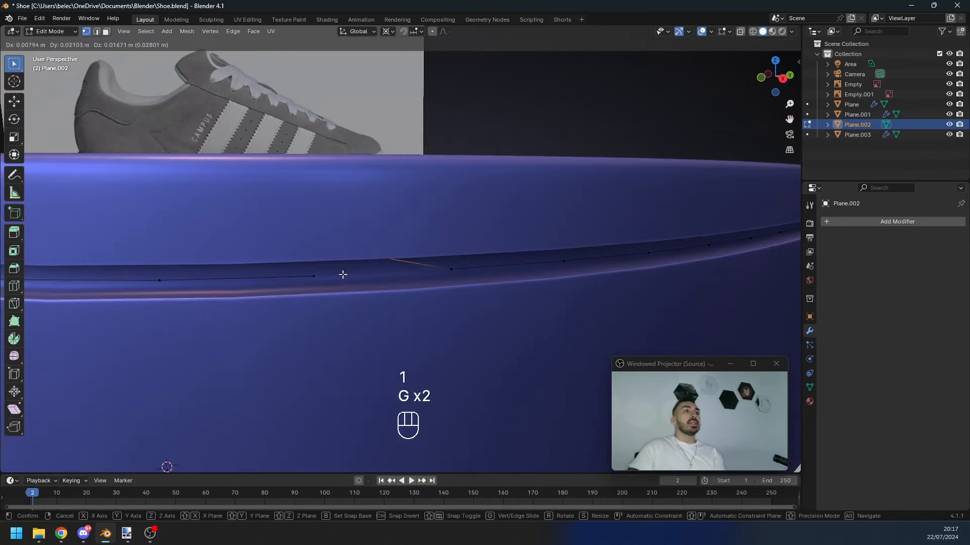
pyautogui.rightClick(342, 275)
pyautogui.press('g')
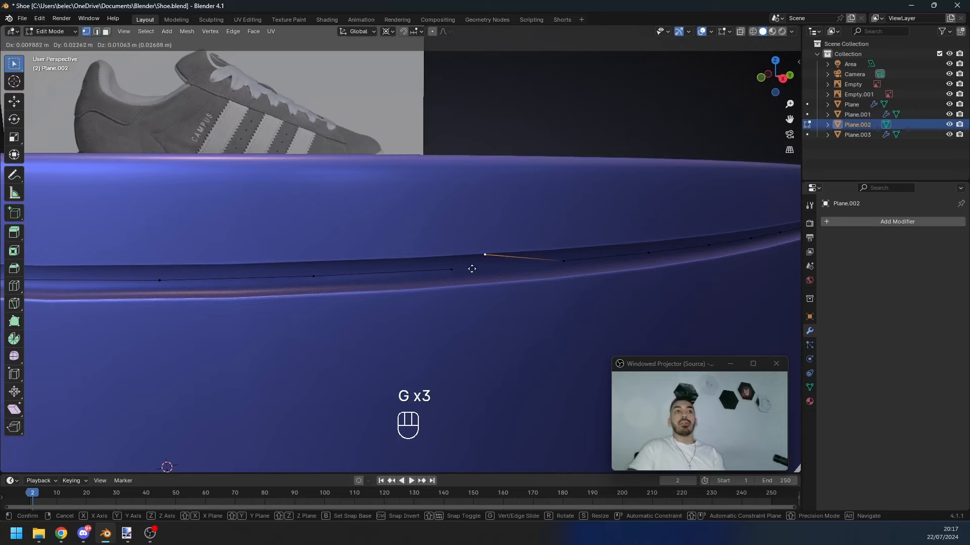
pyautogui.scroll(-2, 454, 271)
pyautogui.press('1')
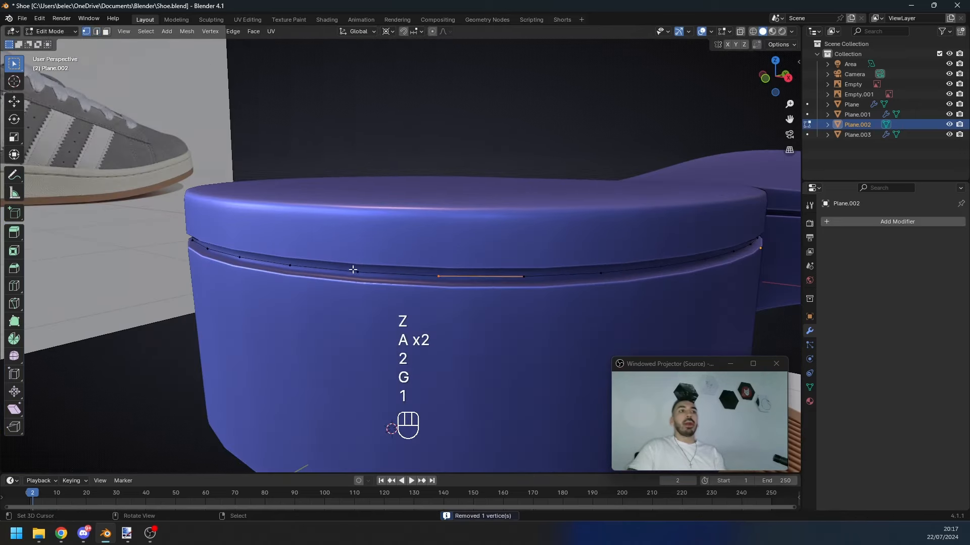
pyautogui.press('g')
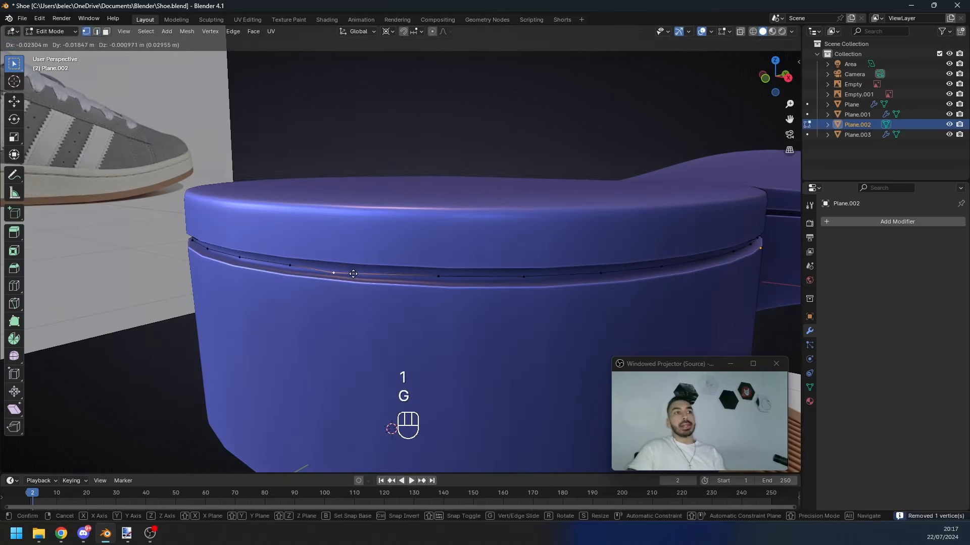
pyautogui.rightClick(327, 266)
# Step: Select the entire stitch loop and rip it at every vertex again
pyautogui.press('a')
pyautogui.press('a')
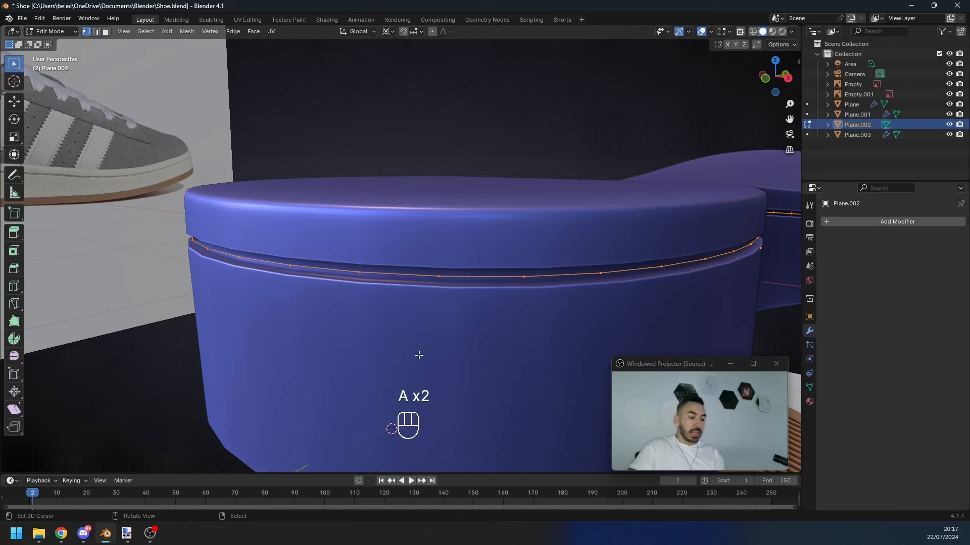
pyautogui.press('v')
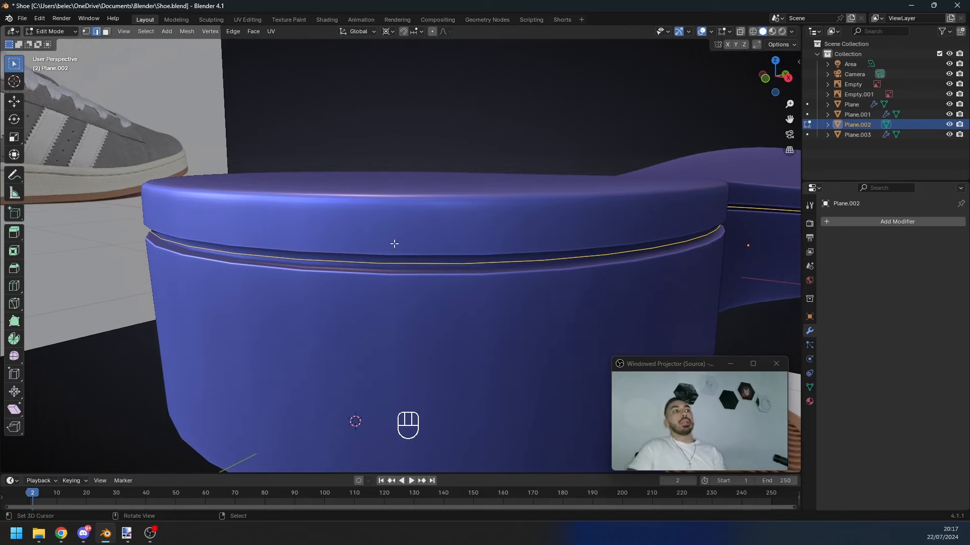
# Step: Set the transform pivot to Individual Origins and scale the ripped loop segments to 0.733 to open gaps between them
pyautogui.click(389, 31)
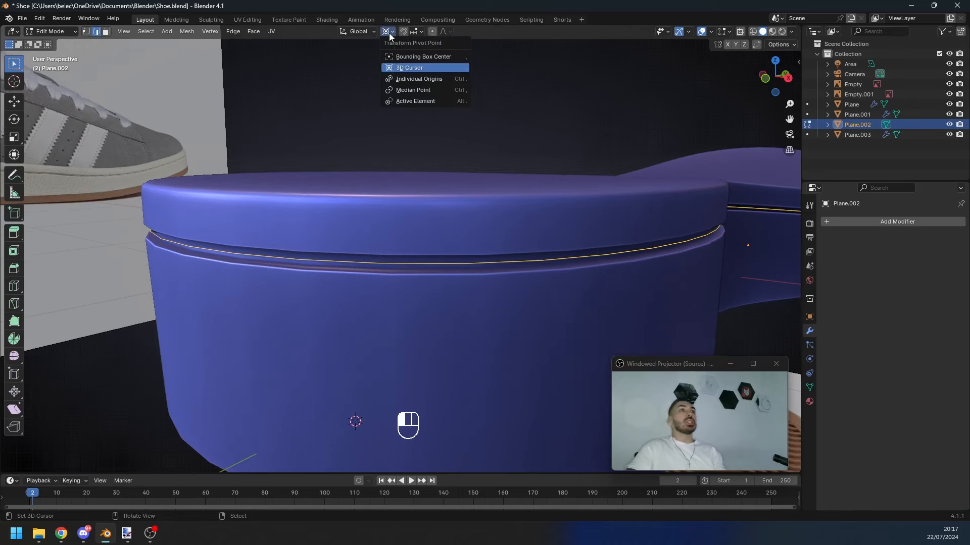
pyautogui.click(402, 78)
pyautogui.press('s')
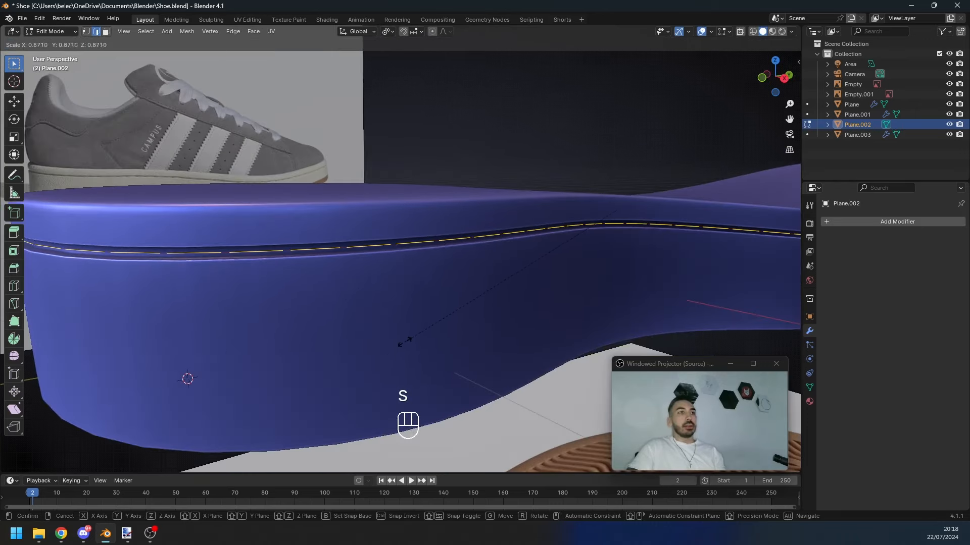
pyautogui.click(415, 329)
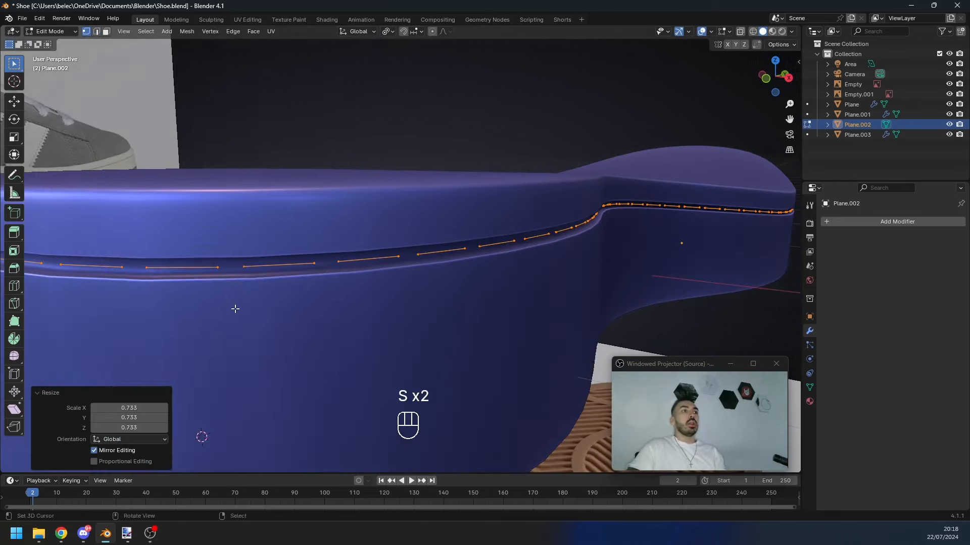
# Step: Subdivide all the groove segments twice and add a level 1 Subdivision modifier to the object
pyautogui.press('w')
pyautogui.click(200, 285)
pyautogui.press('w')
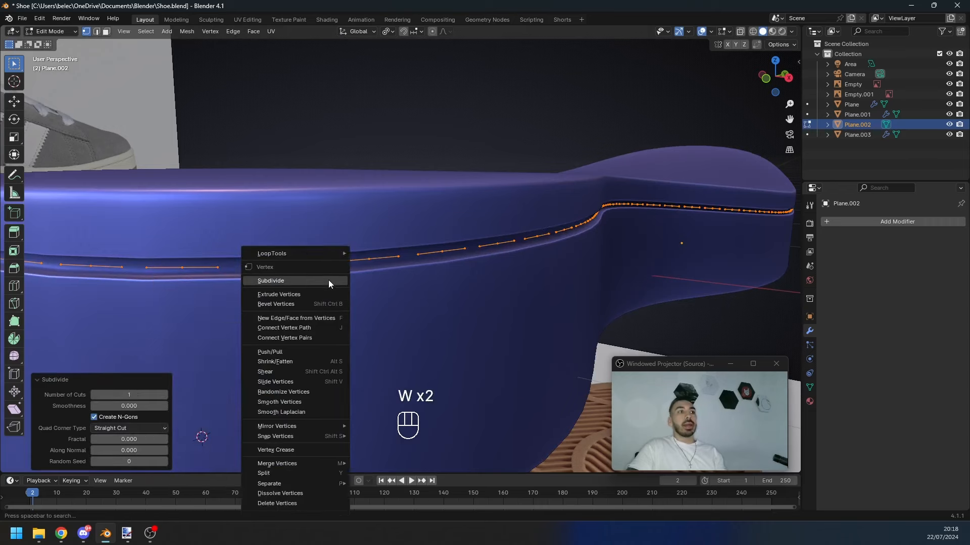
pyautogui.click(312, 279)
pyautogui.moveTo(256, 263); pyautogui.dragTo(293, 263, button='middle')
pyautogui.press('Tab')
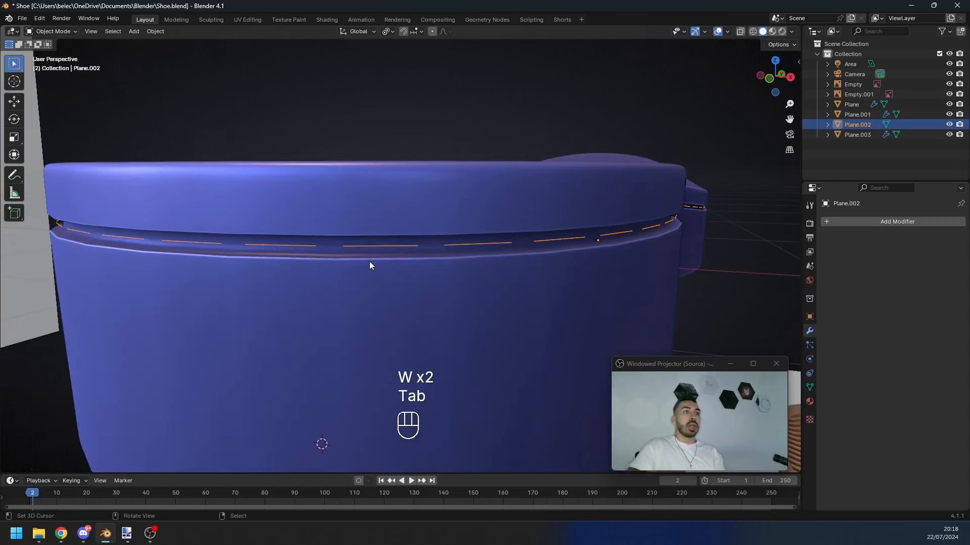
pyautogui.hotkey('ctrl', '1')
# Step: Try extruding the two end vertices of one heel segment downward
pyautogui.press('Tab')
pyautogui.press('1')
pyautogui.rightClick(419, 246)
pyautogui.keyDown('shift'); pyautogui.rightClick(343, 248); pyautogui.keyUp('shift')
pyautogui.press('e')
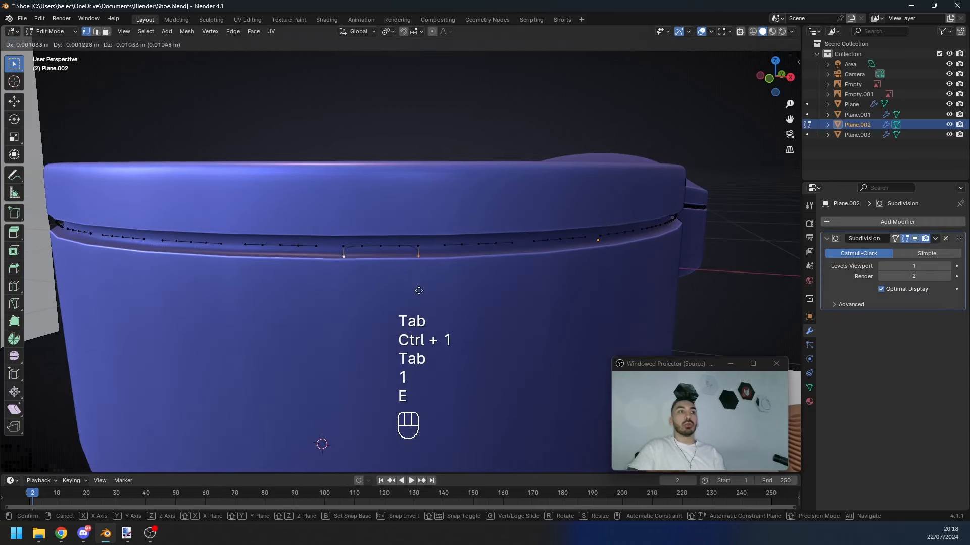
pyautogui.click(341, 262)
pyautogui.press('Tab')
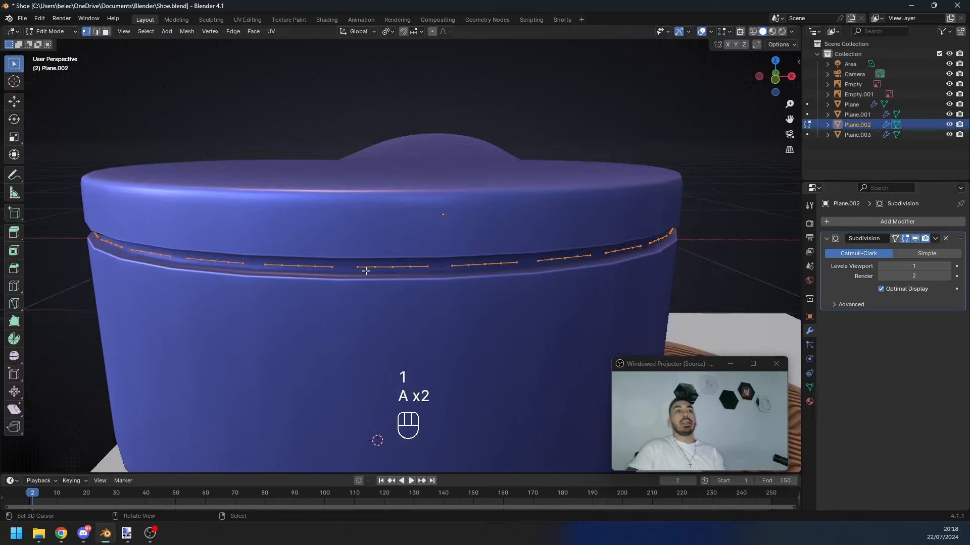
# Step: Select the end vertices of every segment with Select Similar by Amount of Connecting Edges, starting from one segment's end vertex
pyautogui.rightClick(358, 267)
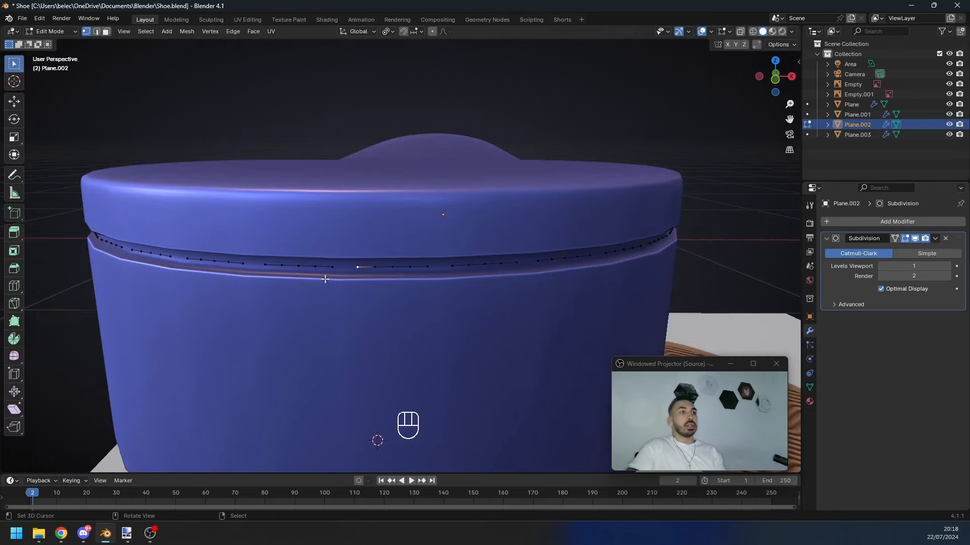
pyautogui.hotkey('shift', 'g')
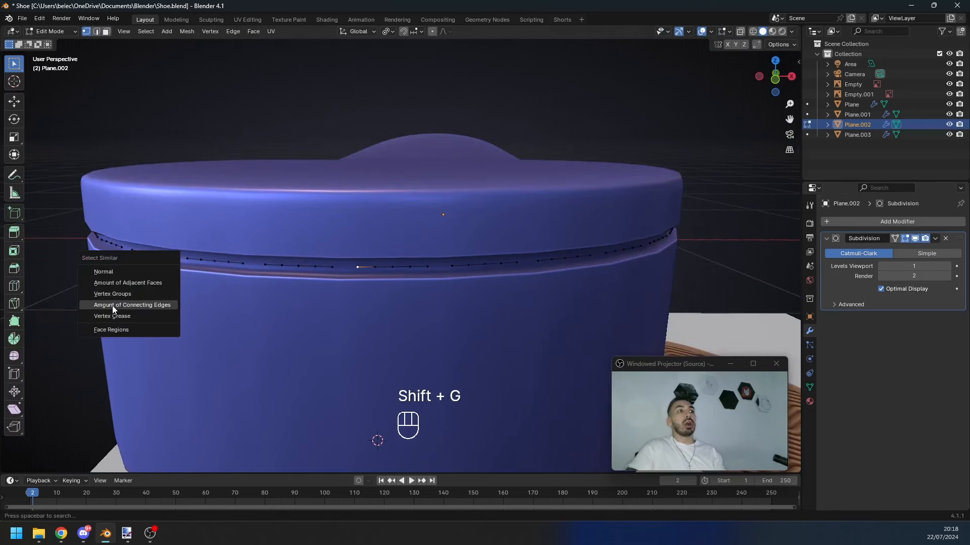
pyautogui.click(153, 304)
pyautogui.moveTo(470, 280); pyautogui.dragTo(446, 274, button='middle')
pyautogui.scroll(2, 503, 234)
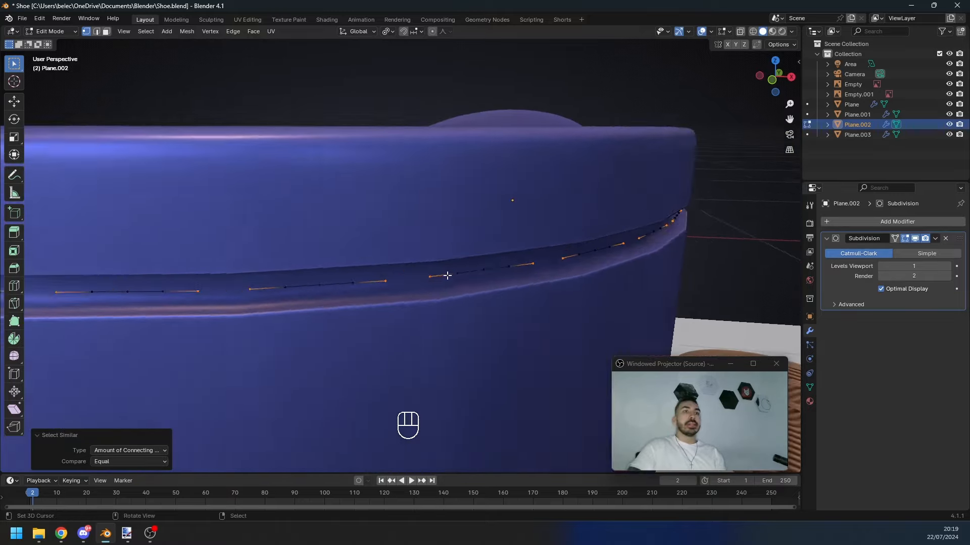
# Step: Pull the selected end vertices of all segments slightly inward with Shrink/Fatten
pyautogui.scroll(-2, 449, 277)
pyautogui.press('z')
pyautogui.moveTo(310, 283)
pyautogui.mouseDown(button='middle')
pyautogui.moveTo(312, 293)
pyautogui.moveTo(363, 286)
pyautogui.mouseUp(button='middle')
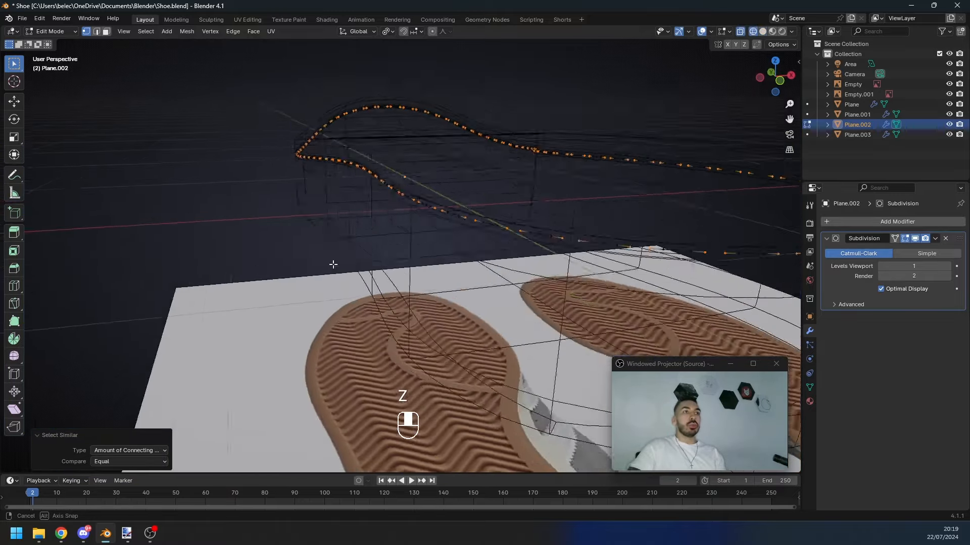
pyautogui.scroll(3, 457, 252)
pyautogui.press('z')
pyautogui.scroll(-1, 459, 251)
pyautogui.hotkey('alt', 's')
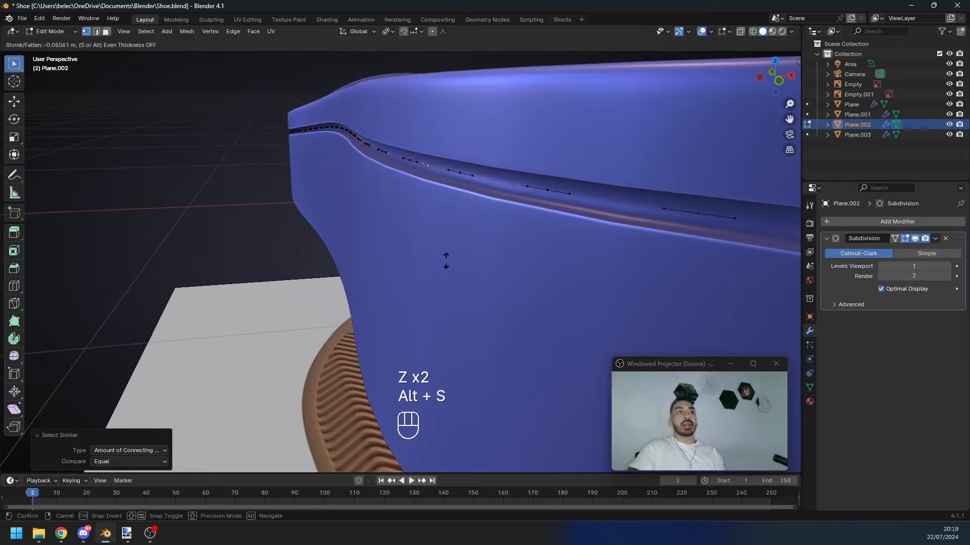
pyautogui.click(453, 245)
pyautogui.press('z')
pyautogui.moveTo(453, 244)
pyautogui.mouseDown(button='middle')
pyautogui.moveTo(525, 275)
pyautogui.moveTo(477, 259)
pyautogui.moveTo(517, 231)
pyautogui.mouseUp(button='middle')
# Step: Select all the segments and extrude them slightly upward along global Z to form thin stitch strips
pyautogui.press('a')
pyautogui.press('a')
pyautogui.scroll(3, 513, 236)
pyautogui.press('z')
pyautogui.scroll(-3, 505, 229)
pyautogui.scroll(2, 431, 196)
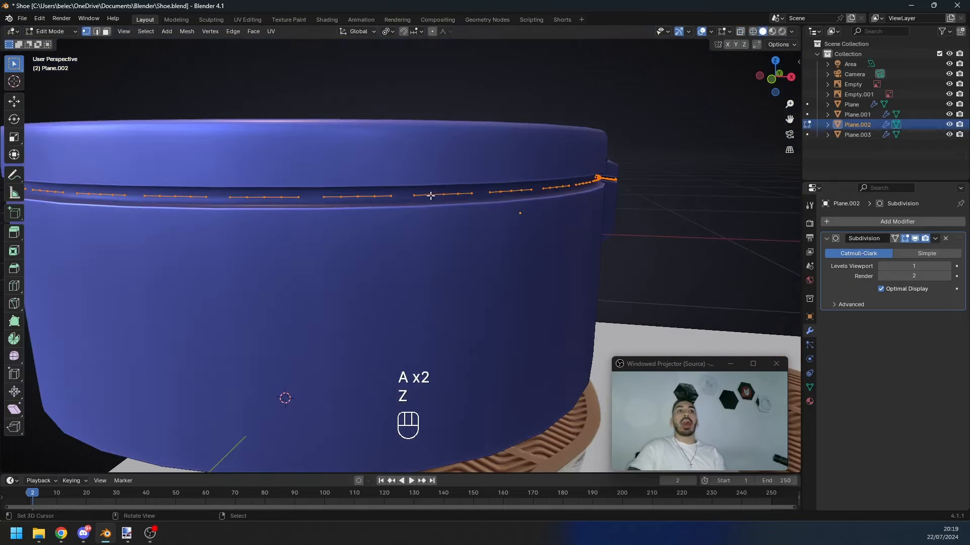
pyautogui.press('e')
pyautogui.rightClick(494, 220)
pyautogui.press('g')
pyautogui.middleClick(493, 219)
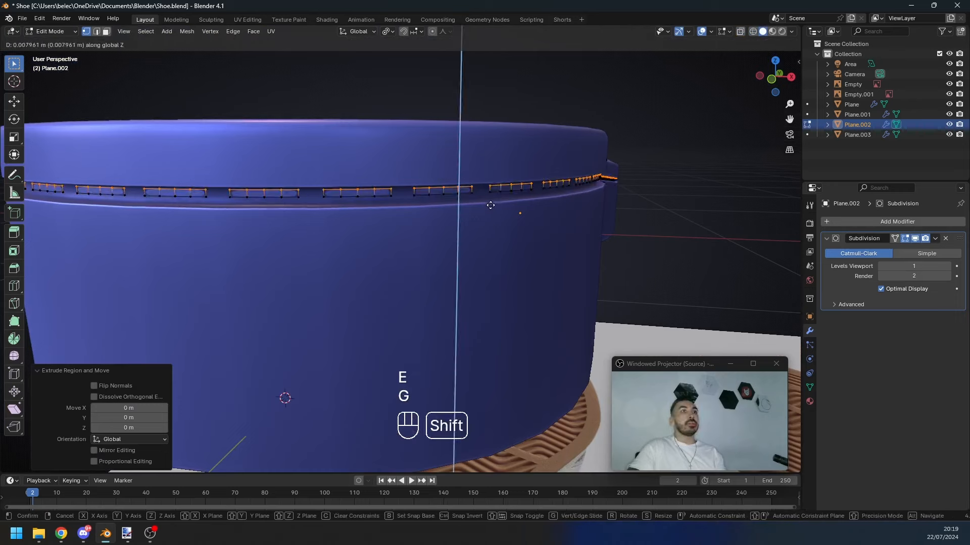
pyautogui.click(492, 196)
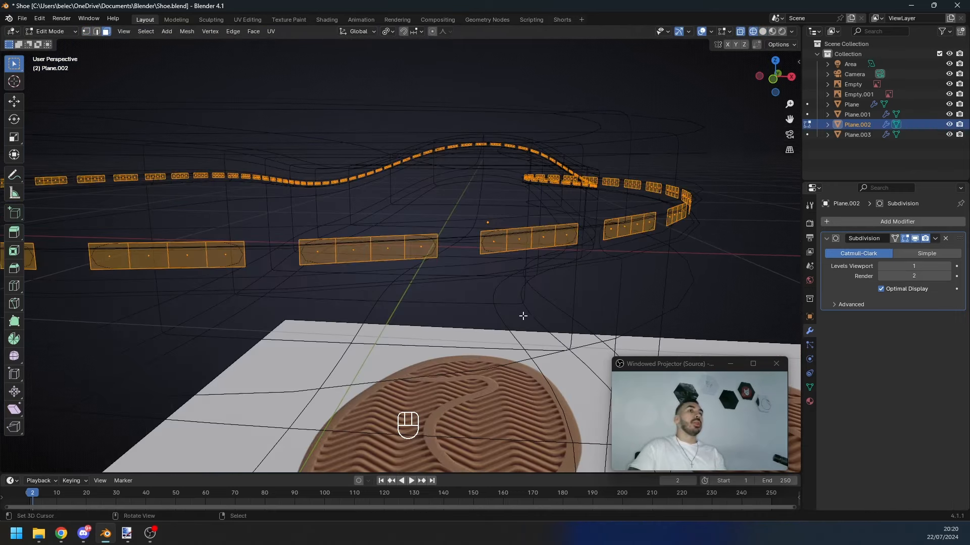
# Step: Extrude all stitch faces about -0.025 m along their normals and delete the faces left selected at the extruded end
pyautogui.press('e')
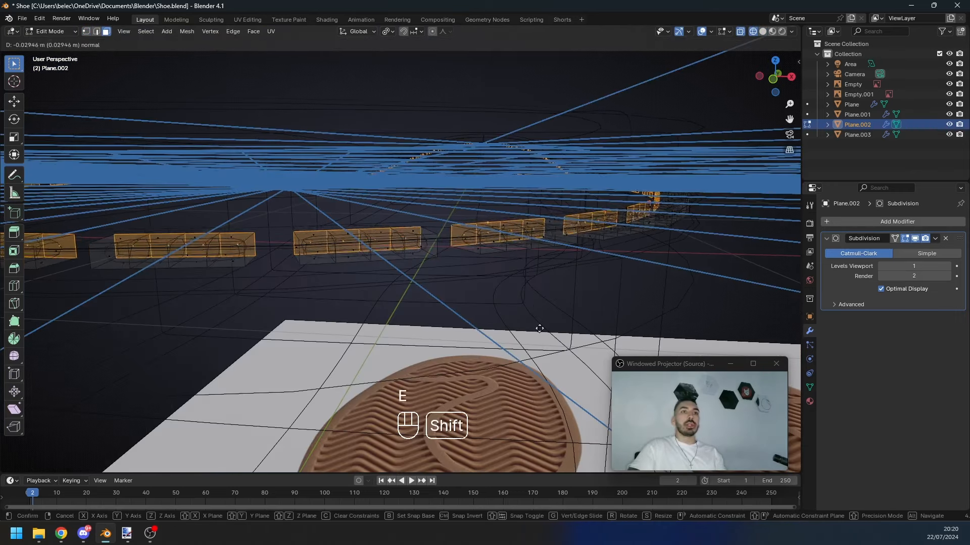
pyautogui.keyDown('shift'); pyautogui.click(539, 303); pyautogui.keyUp('shift')
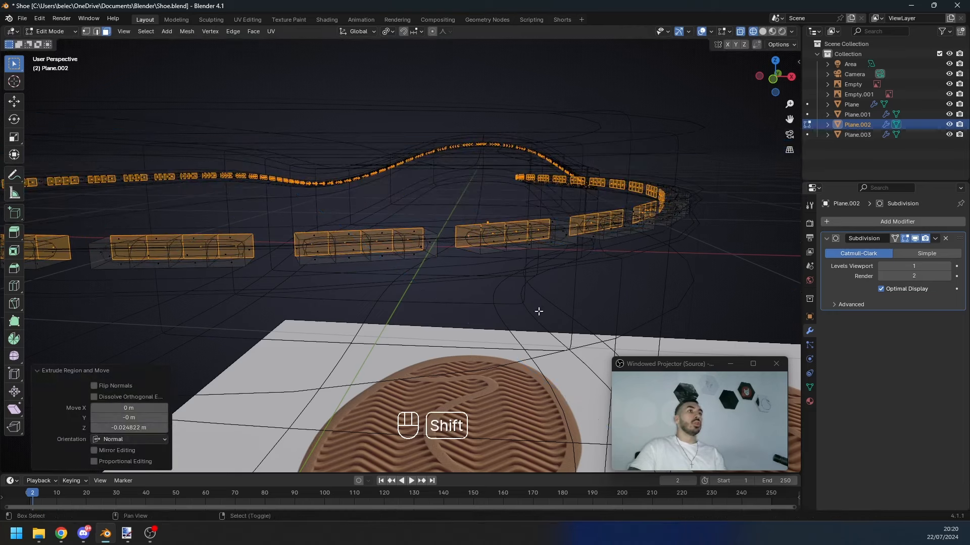
pyautogui.moveTo(435, 201); pyautogui.dragTo(465, 243, button='middle')
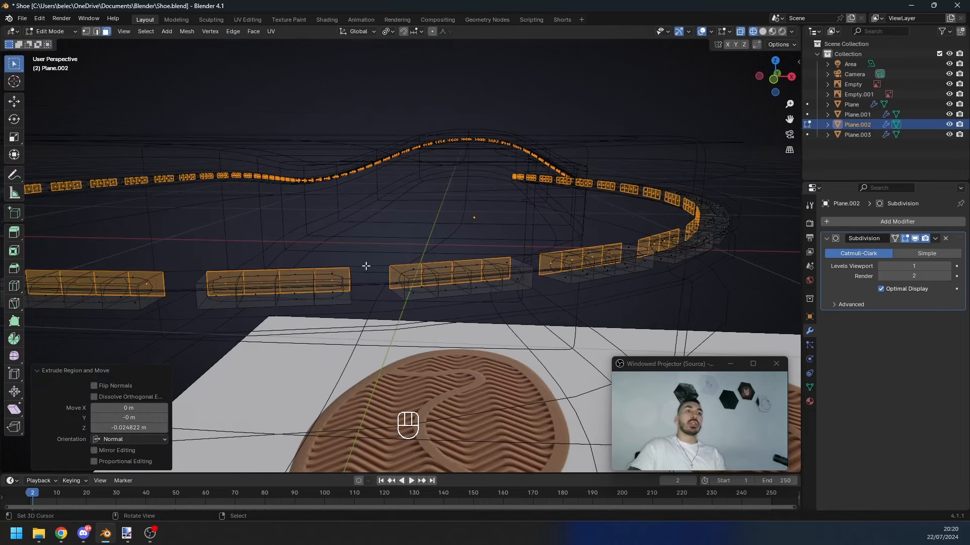
pyautogui.press('x')
pyautogui.click(471, 289)
pyautogui.press('1')
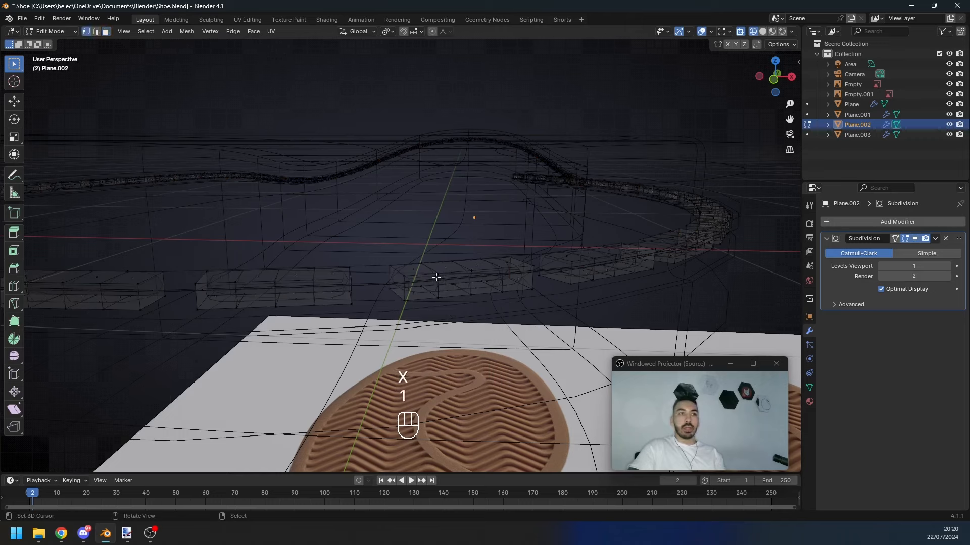
# Step: Select the four top faces of one heel stitch, extend to all faces with a similar normal, and delete them
pyautogui.rightClick(381, 225)
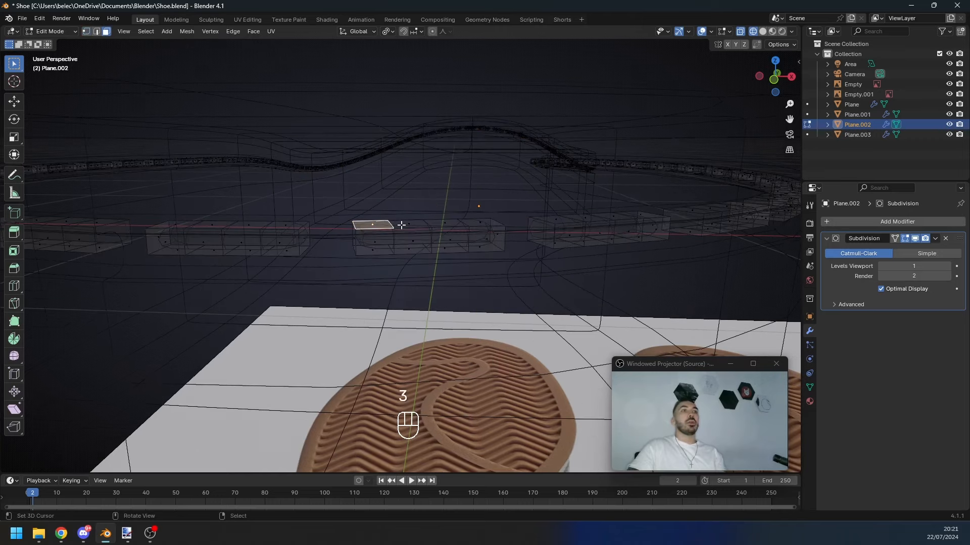
pyautogui.keyDown('shift'); pyautogui.rightClick(404, 225); pyautogui.keyUp('shift')
pyautogui.keyDown('shift'); pyautogui.rightClick(440, 223); pyautogui.keyUp('shift')
pyautogui.keyDown('shift'); pyautogui.rightClick(480, 223); pyautogui.keyUp('shift')
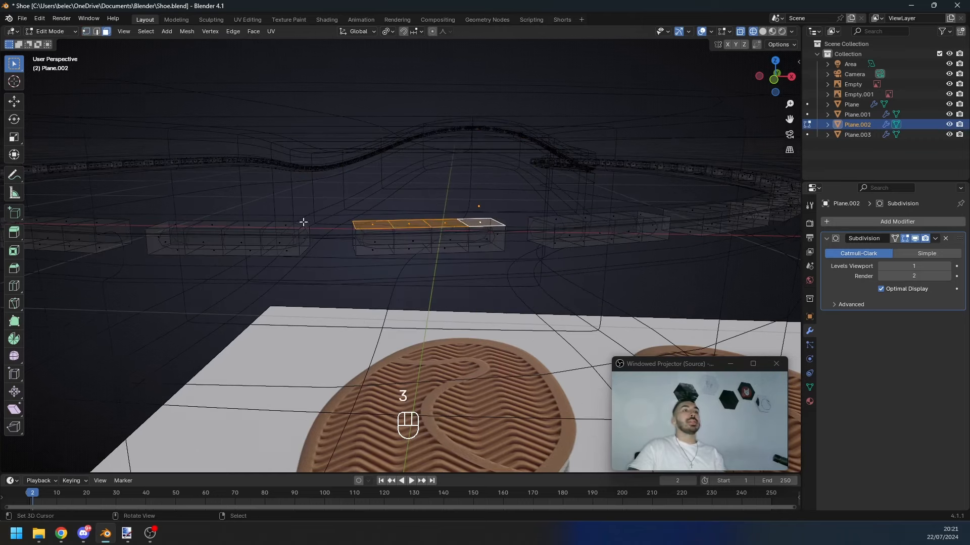
pyautogui.hotkey('shift', 'g')
pyautogui.click(232, 266)
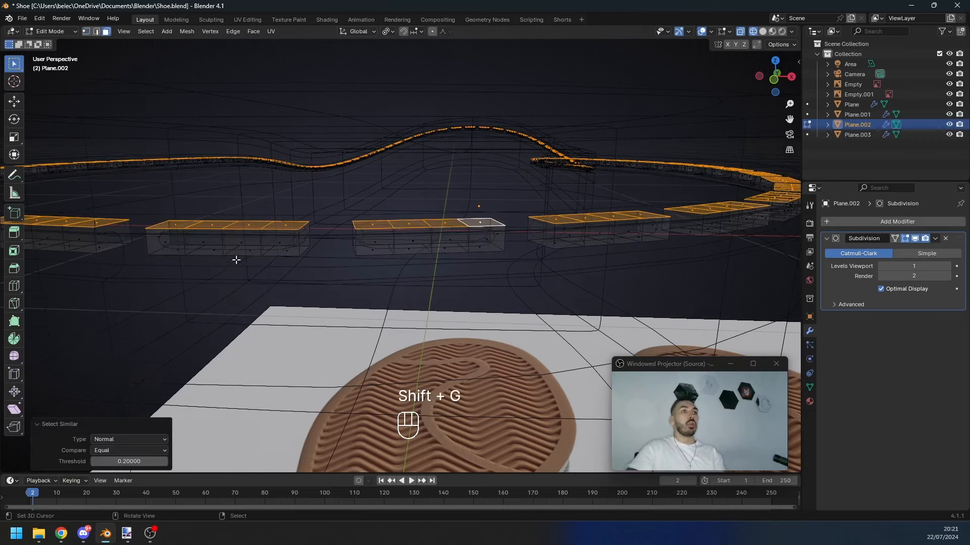
pyautogui.moveTo(231, 266); pyautogui.dragTo(210, 203, button='middle')
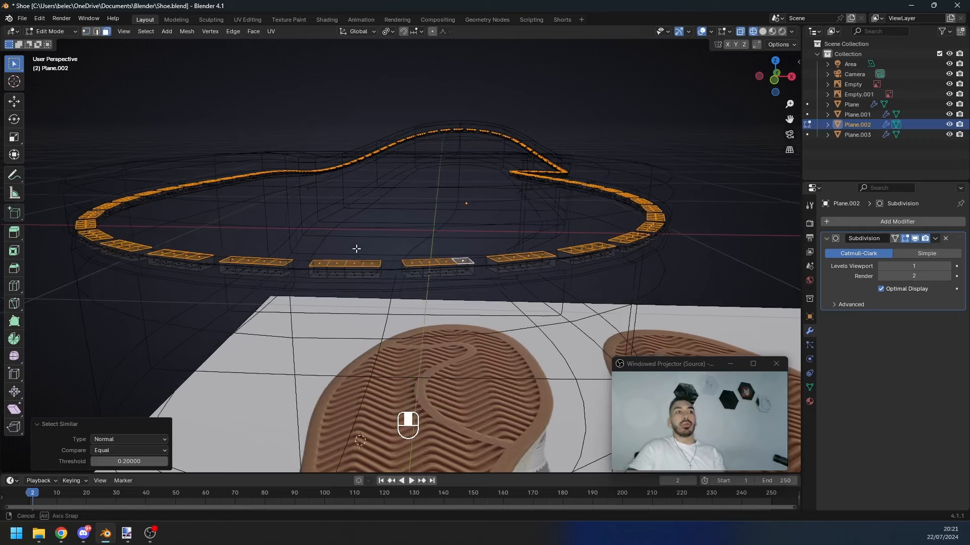
pyautogui.press('x')
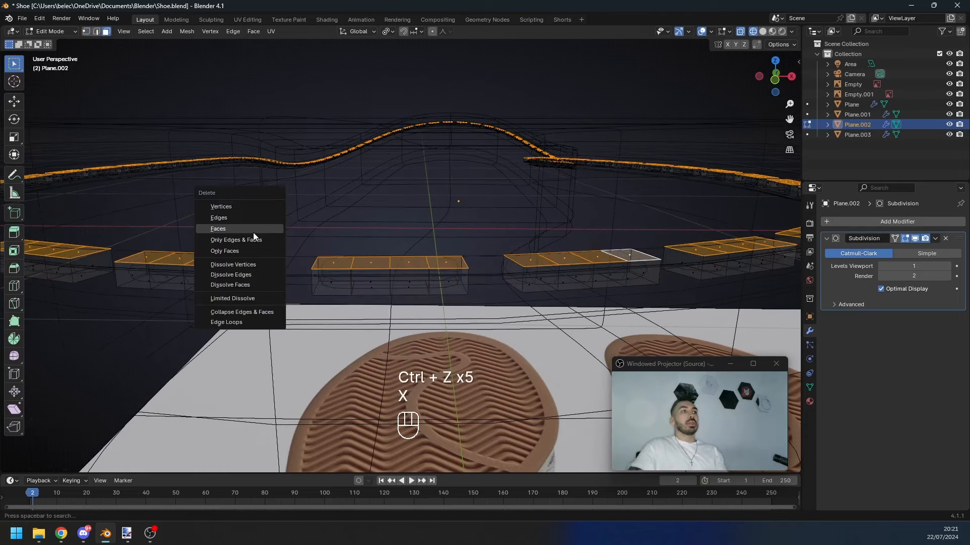
pyautogui.click(253, 233)
# Step: Select all stitches' bottom faces by similar normal, reduce the vertex selection with Select Less, and delete the remaining vertices
pyautogui.press('3')
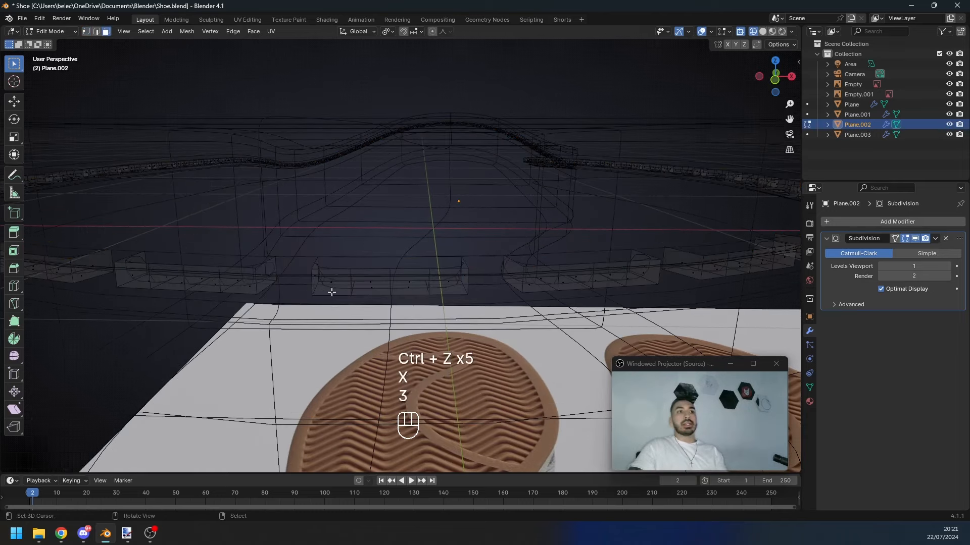
pyautogui.rightClick(335, 289)
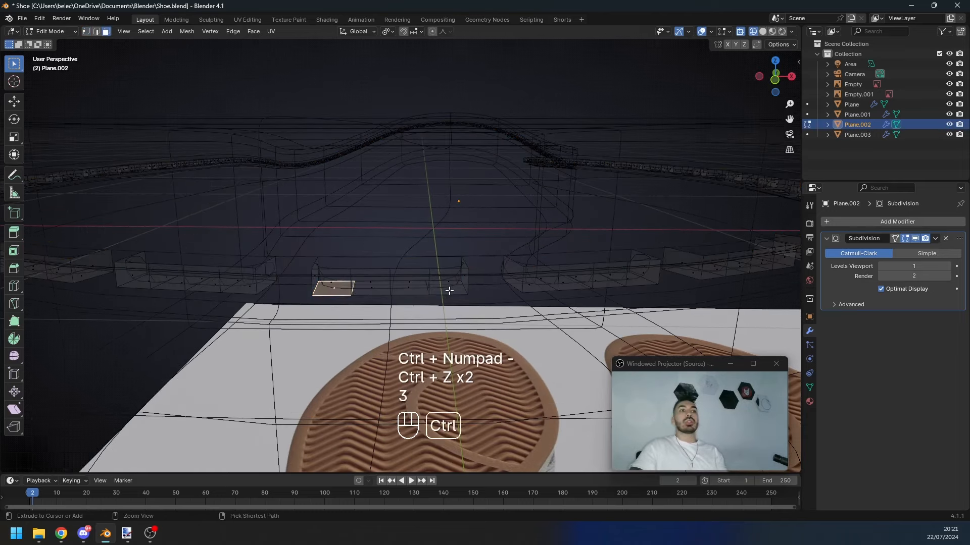
pyautogui.keyDown('ctrl'); pyautogui.rightClick(448, 291); pyautogui.keyUp('ctrl')
pyautogui.hotkey('shift', 'g')
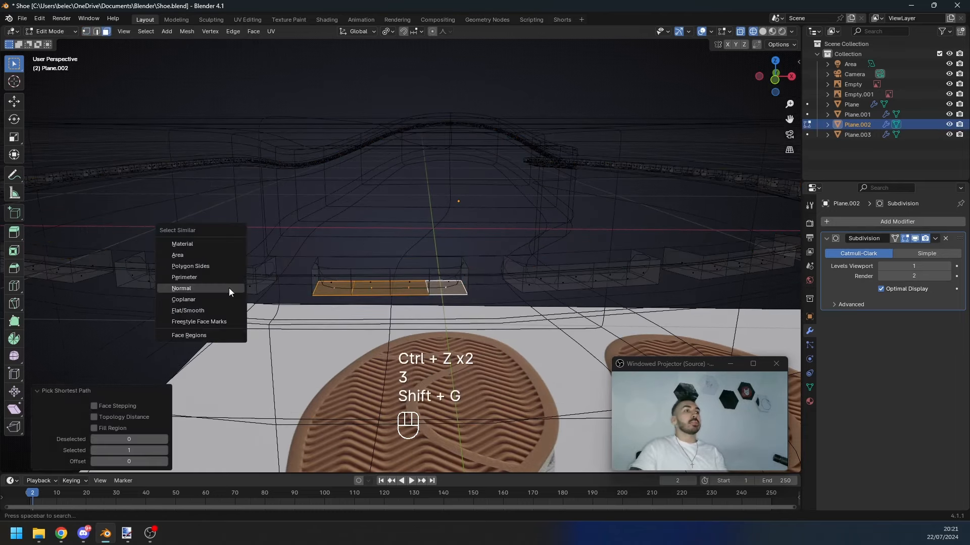
pyautogui.click(197, 288)
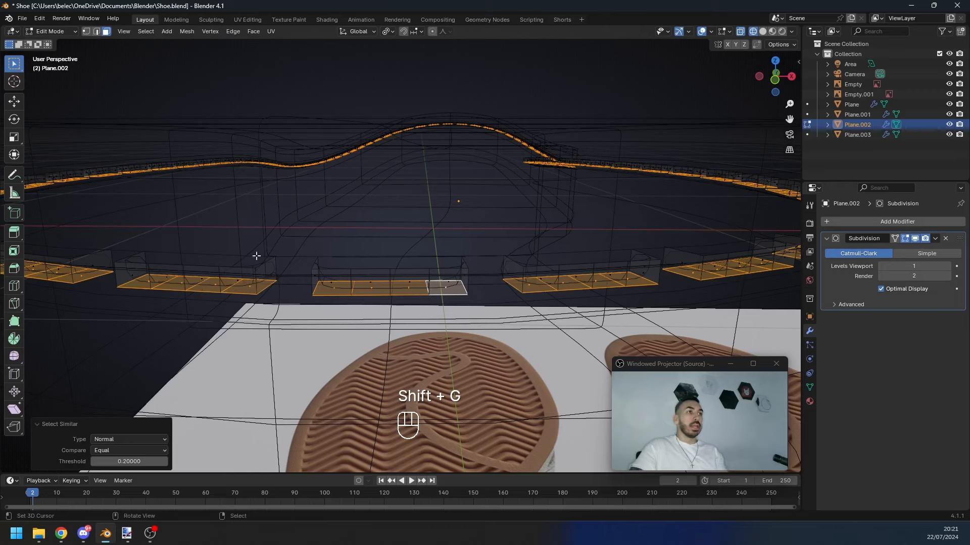
pyautogui.press('1')
pyautogui.press('ctrl+KP_Subtract')
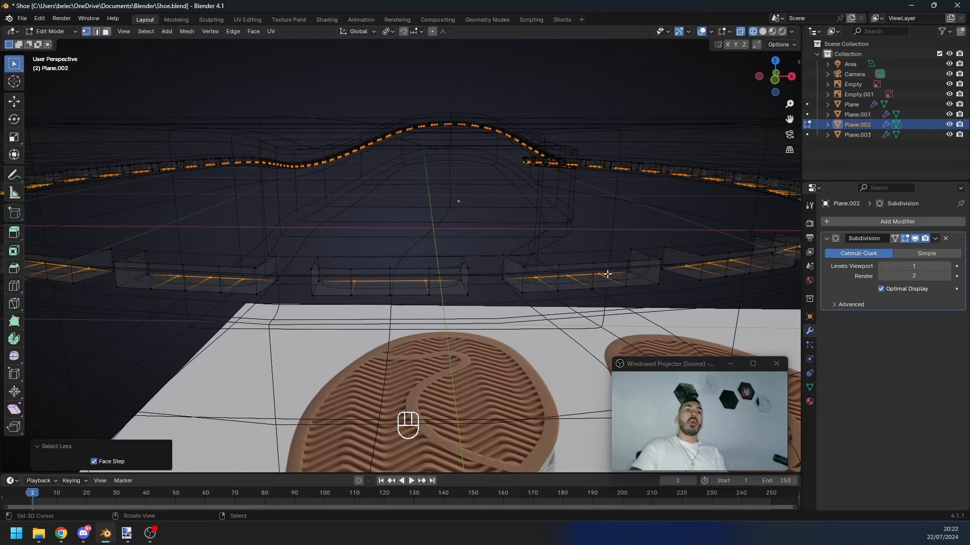
pyautogui.moveTo(607, 275); pyautogui.dragTo(428, 282, button='middle')
pyautogui.press('x')
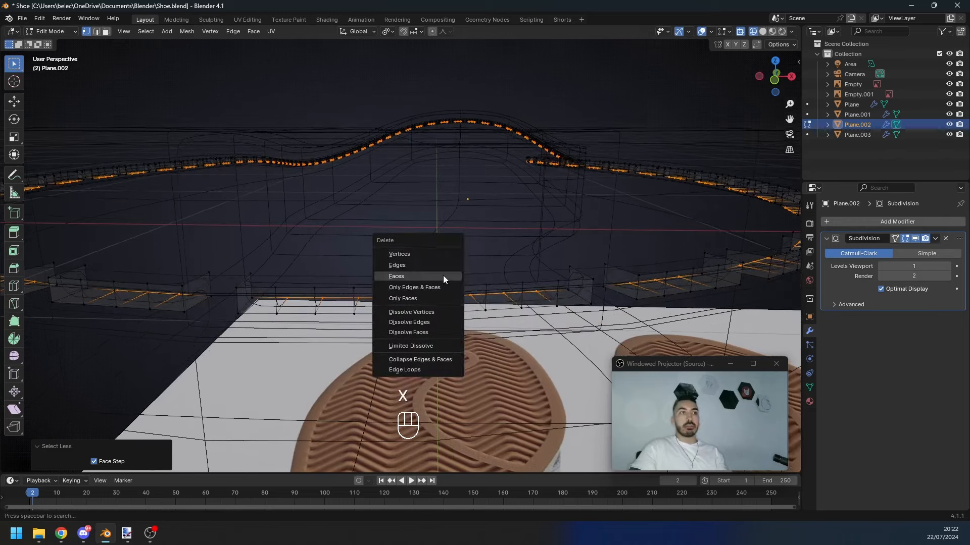
pyautogui.click(422, 253)
# Step: Examine the stitches along the groove in solid and wireframe display
pyautogui.press('z')
pyautogui.press('z')
pyautogui.press('z')
pyautogui.press('a')
pyautogui.press('a')
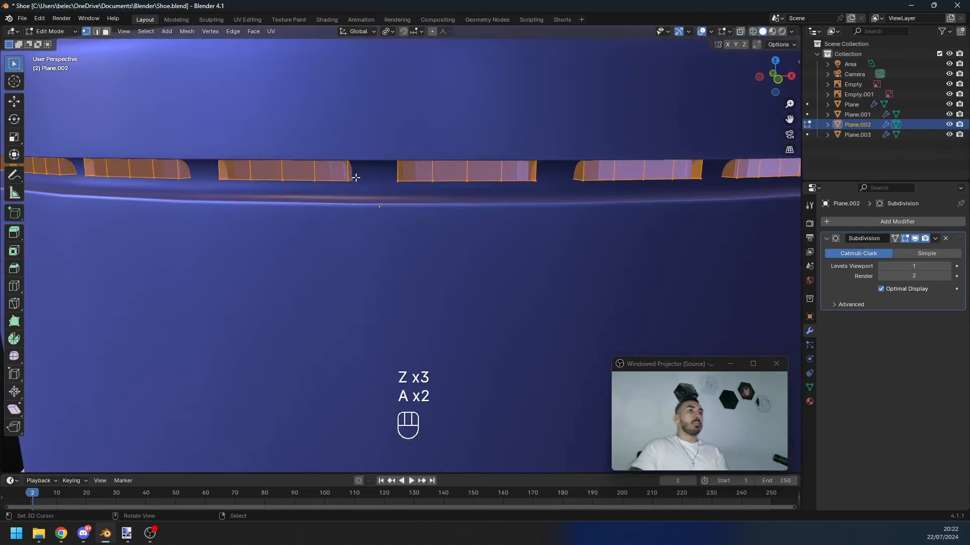
pyautogui.press('z')
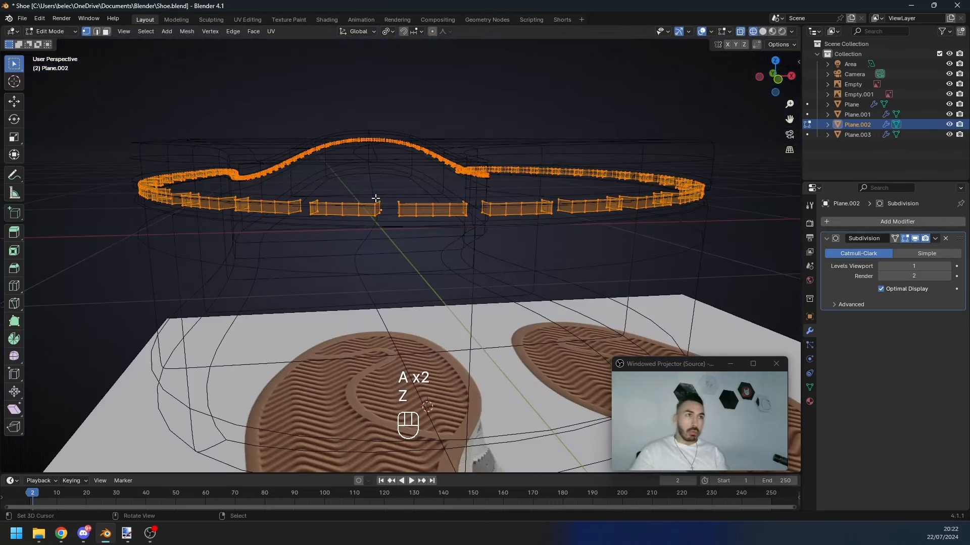
pyautogui.scroll(10, 386, 218)
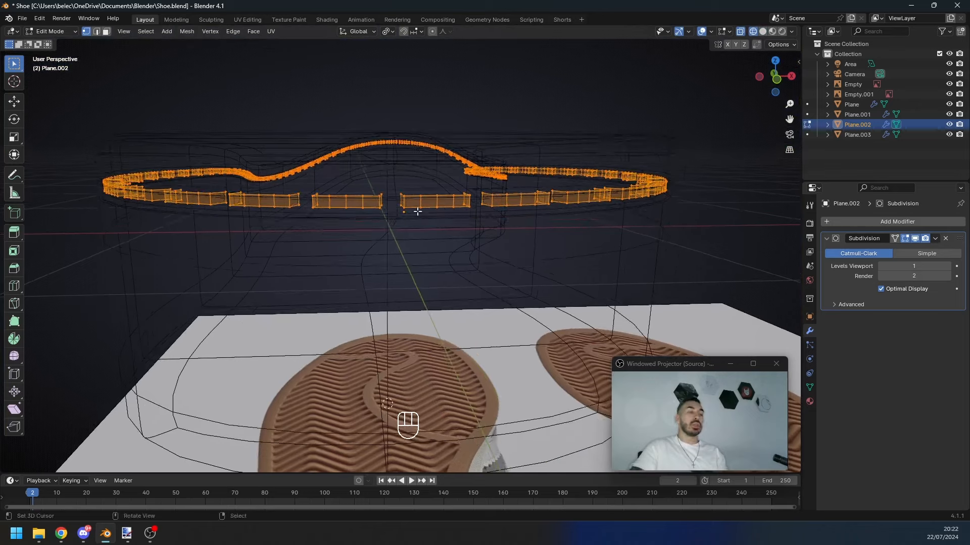
pyautogui.press('z')
# Step: Select all the stitches and move them about 0.005 m down along the global Z axis within the groove
pyautogui.press('a')
pyautogui.press('a')
pyautogui.press('z')
pyautogui.press('z')
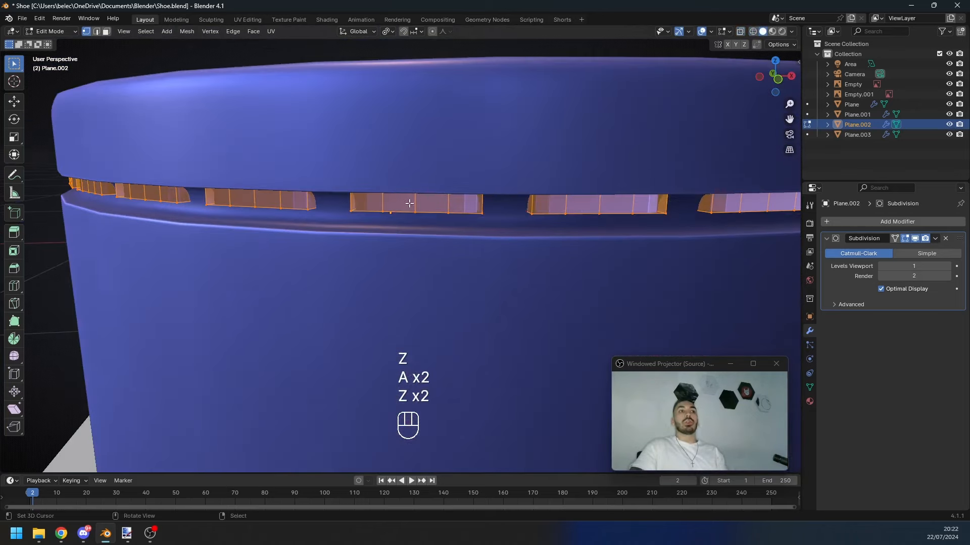
pyautogui.press('z')
pyautogui.press('z')
pyautogui.press('g')
pyautogui.middleClick(399, 197)
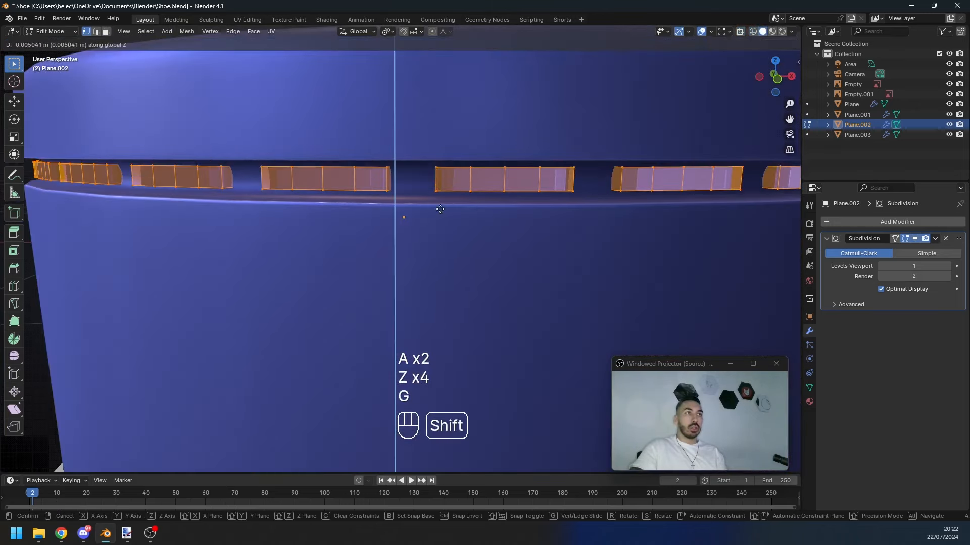
pyautogui.click(439, 203)
# Step: Select one vertical stitch edge and extend the selection to all edges of similar direction with a 0.2 threshold
pyautogui.press('2')
pyautogui.hotkey('alt', 'a')
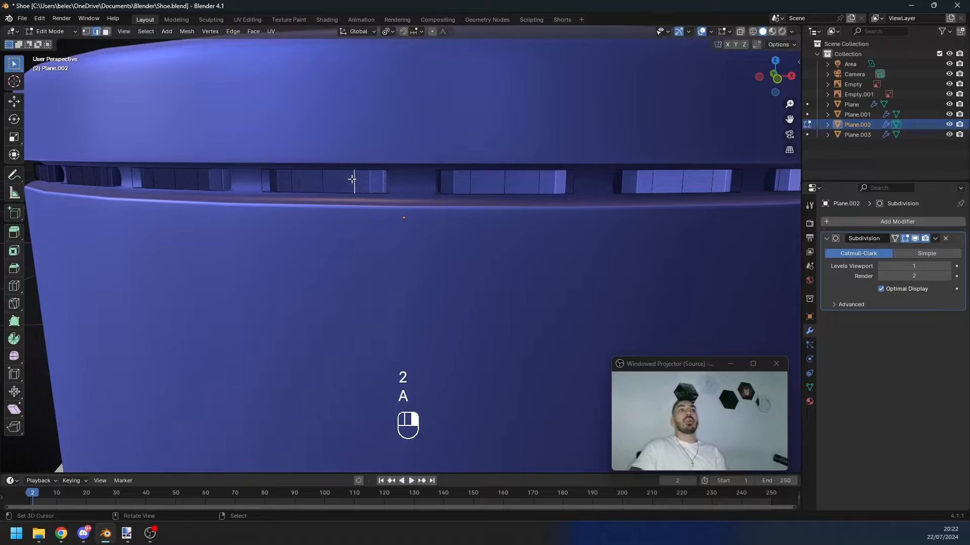
pyautogui.hotkey('shift', 'g')
pyautogui.click(199, 230)
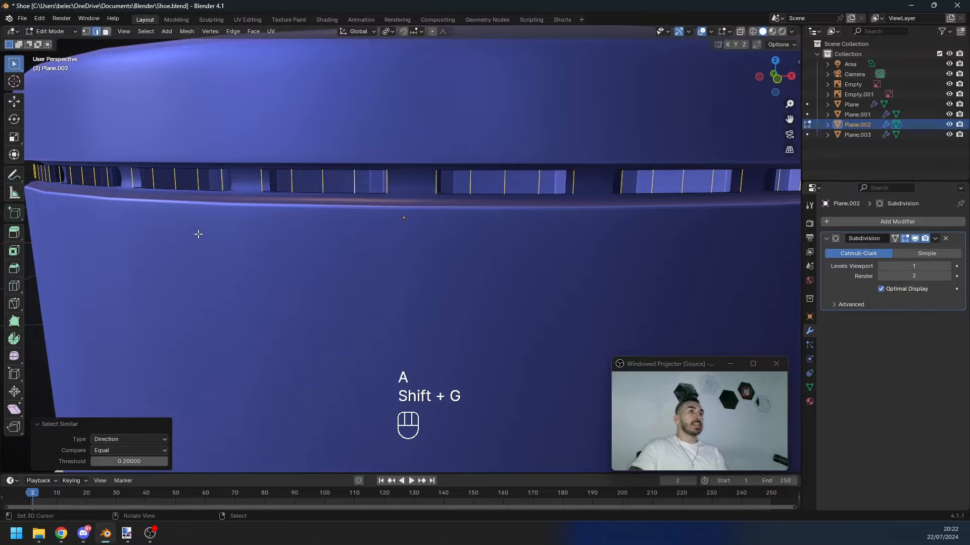
pyautogui.press('z')
pyautogui.moveTo(260, 237); pyautogui.dragTo(394, 156, button='middle')
pyautogui.keyDown('shift'); pyautogui.moveTo(408, 192); pyautogui.dragTo(424, 205, button='middle'); pyautogui.keyUp('shift')
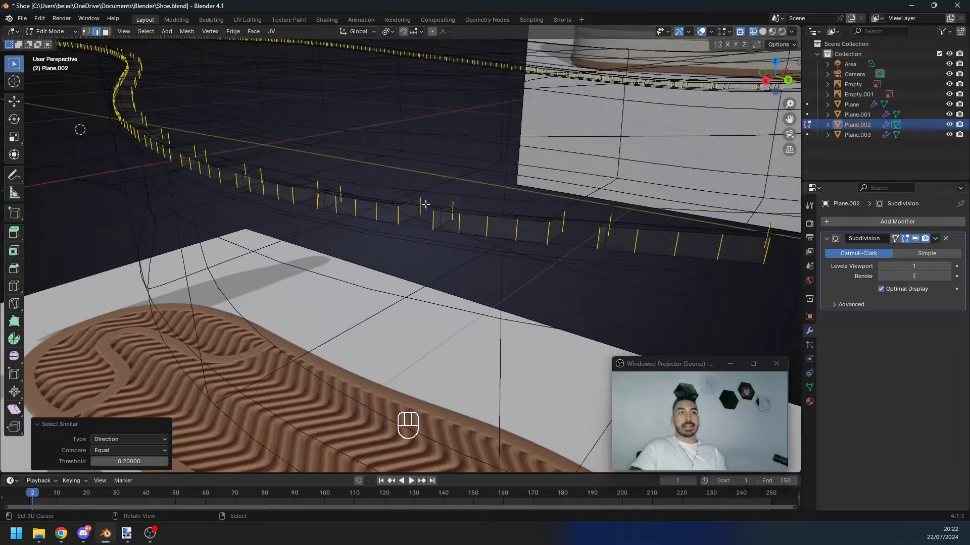
# Step: Set the pivot point to Individual Origins and scale the selected vertical edges to 0, collapsing each stitch into a line
pyautogui.press('z')
pyautogui.click(388, 31)
pyautogui.click(396, 79)
pyautogui.press('s')
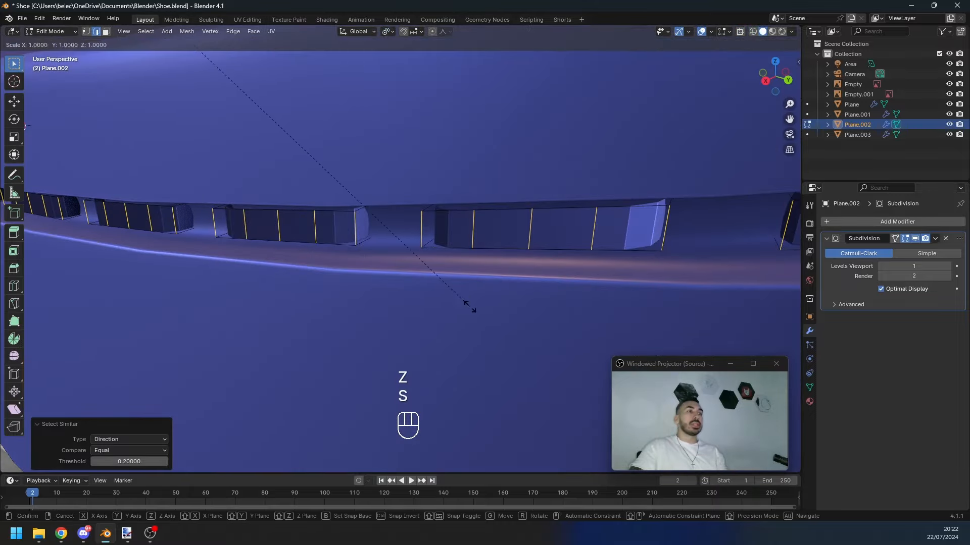
pyautogui.click(454, 293)
pyautogui.write('s0')
pyautogui.click(353, 211)
# Step: Select all stitch vertices and merge them by distance, repeating the merge at 0.0001 m
pyautogui.press('a')
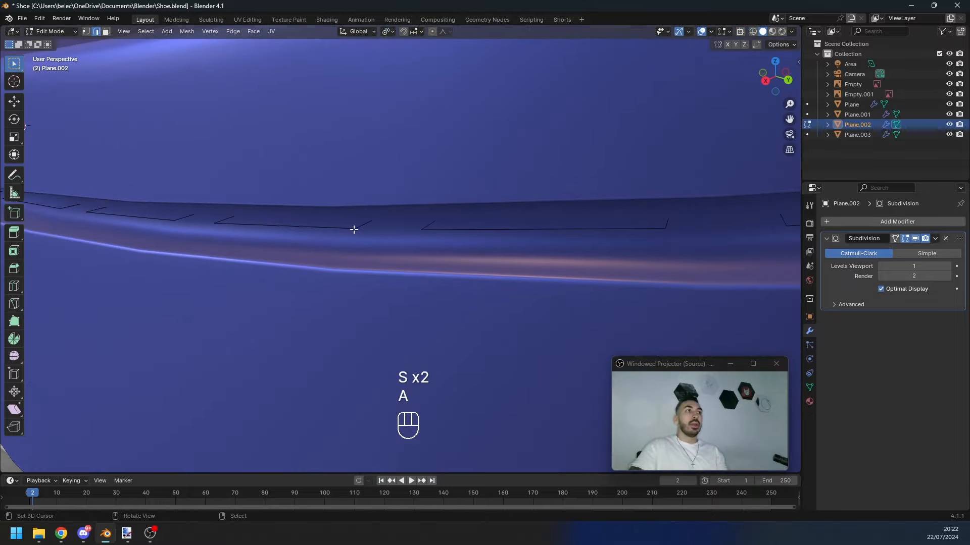
pyautogui.press('a')
pyautogui.hotkey('shift', 'w')
pyautogui.press('1')
pyautogui.scroll(-7, 273, 225)
pyautogui.moveTo(270, 225); pyautogui.dragTo(374, 227, button='middle')
pyautogui.moveTo(374, 228); pyautogui.dragTo(391, 226)
pyautogui.scroll(-4, 392, 225)
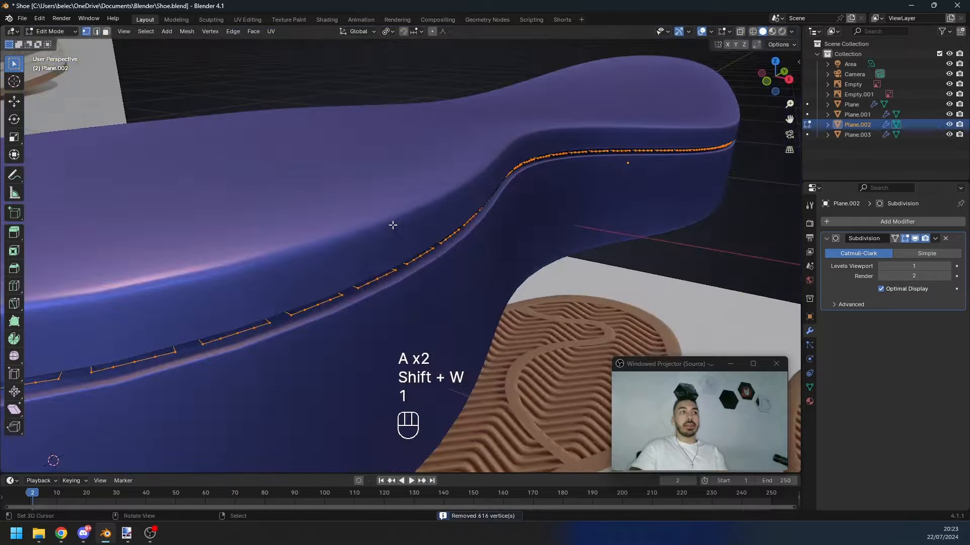
pyautogui.keyDown('shift'); pyautogui.moveTo(505, 189); pyautogui.dragTo(507, 208, button='middle'); pyautogui.keyUp('shift')
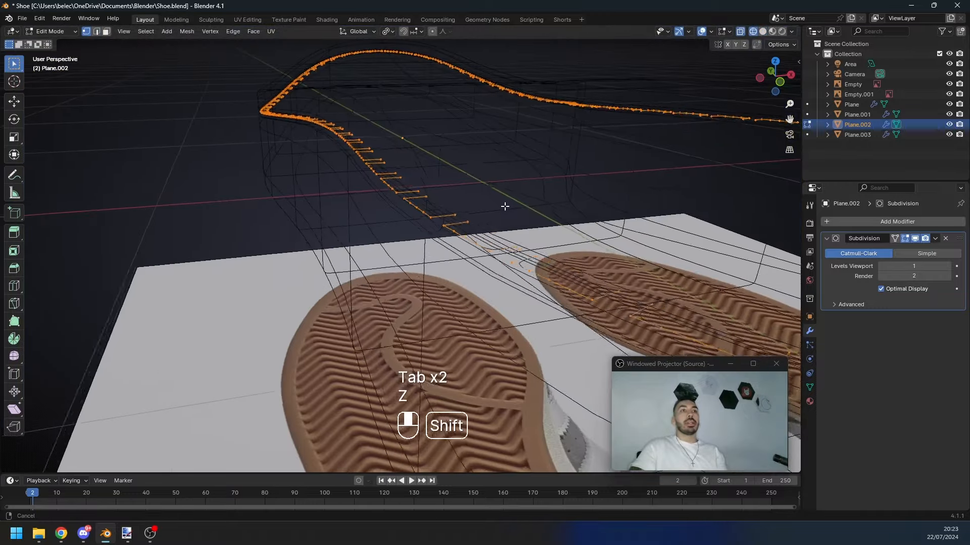
pyautogui.scroll(-1, 485, 221)
pyautogui.press('m')
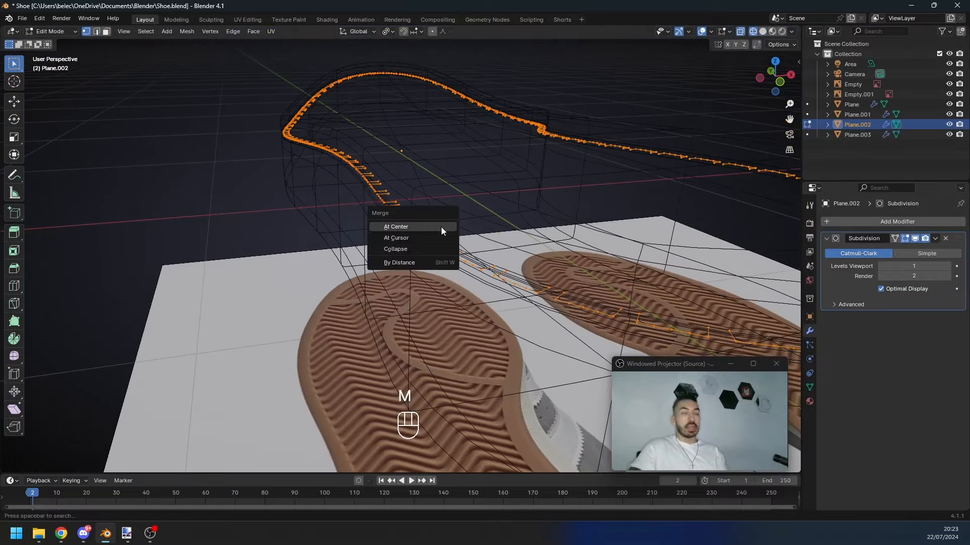
pyautogui.click(425, 260)
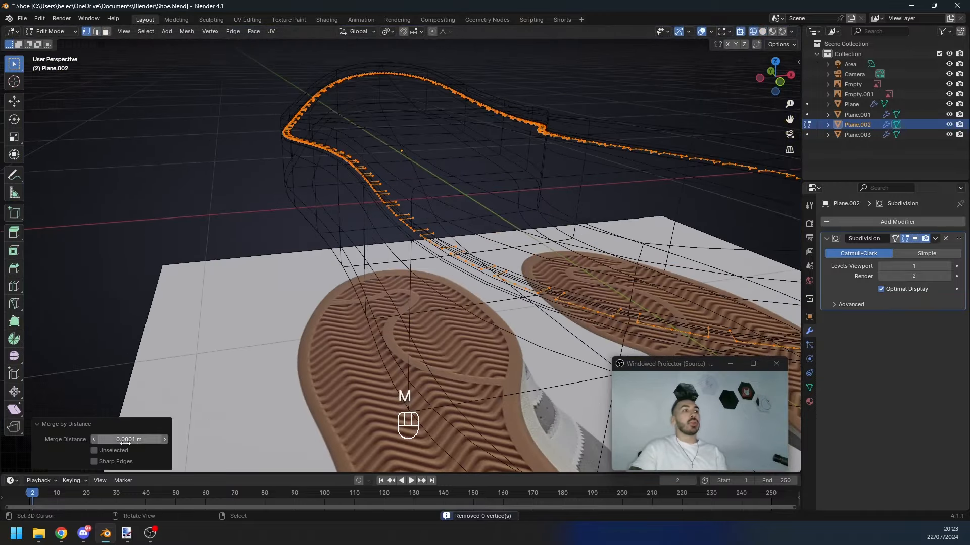
# Step: Check the stitch lines around the groove in solid display and apply their Subdivision modifier
pyautogui.press('z')
pyautogui.press('Tab')
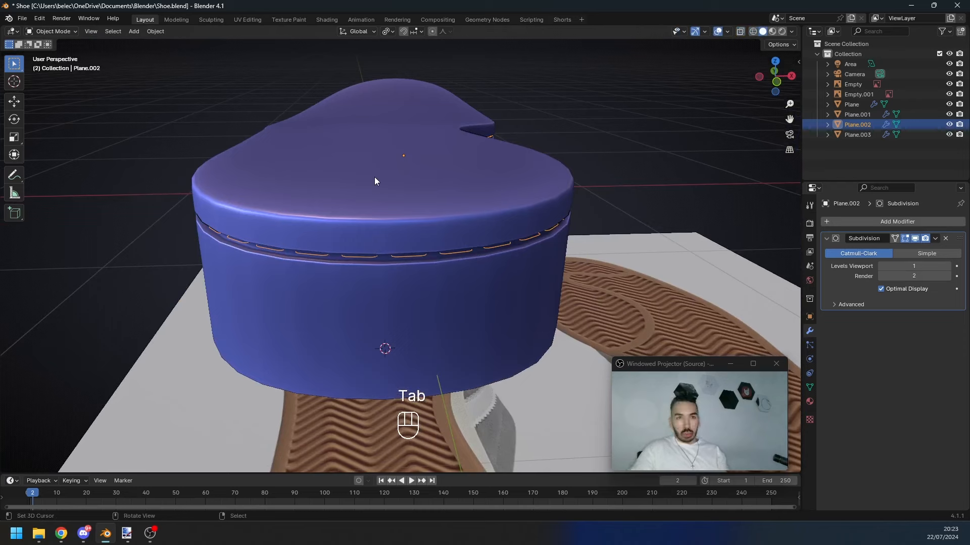
pyautogui.moveTo(363, 217); pyautogui.dragTo(376, 244, button='middle')
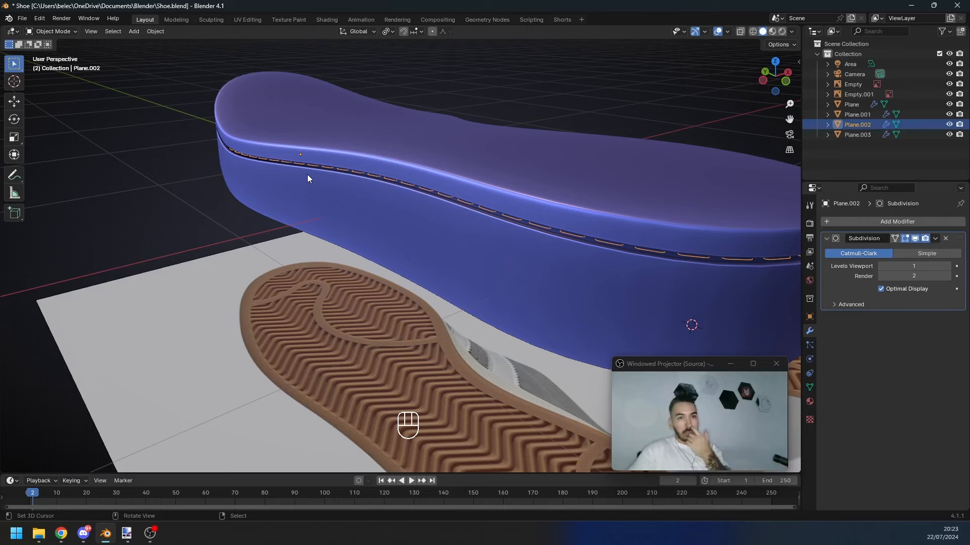
pyautogui.moveTo(329, 209); pyautogui.dragTo(474, 245, button='middle')
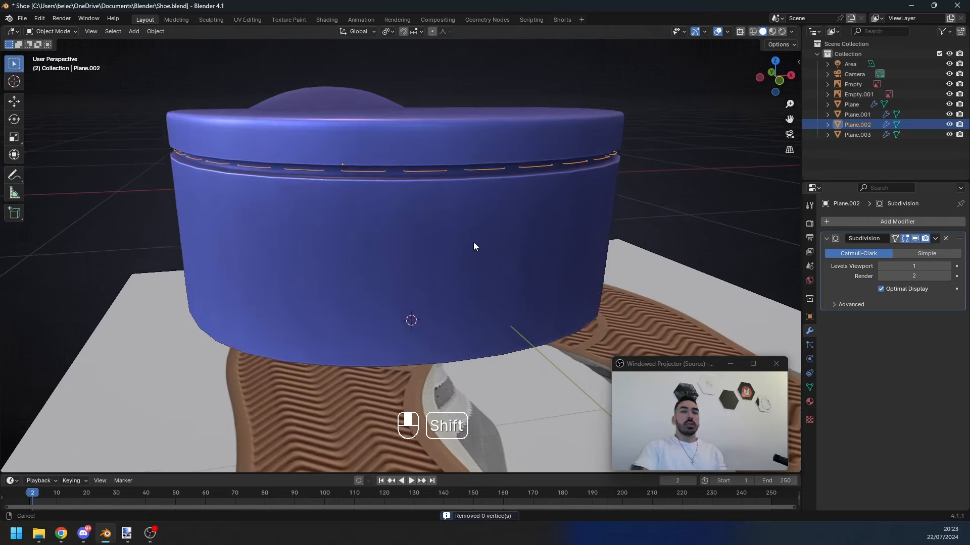
pyautogui.hotkey('ctrl', 'a')
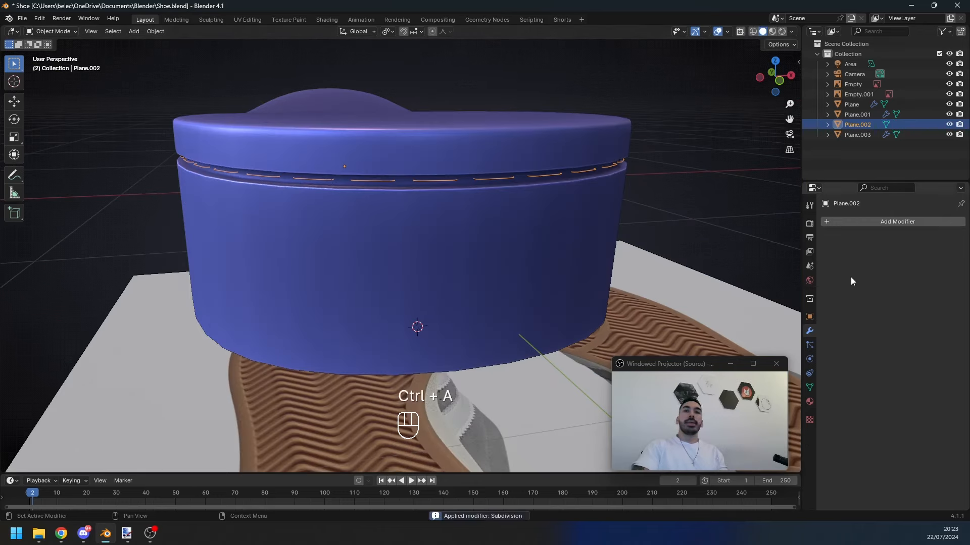
pyautogui.keyDown('shift'); pyautogui.moveTo(463, 198); pyautogui.dragTo(468, 206, button='middle'); pyautogui.keyUp('shift')
pyautogui.scroll(2, 468, 206)
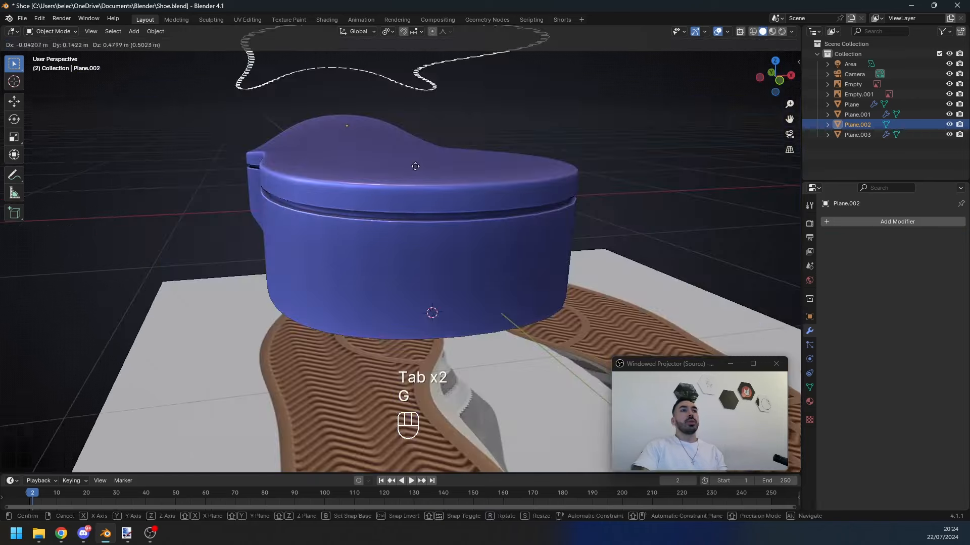
pyautogui.rightClick(428, 192)
# Step: Convert the stitch mesh object to a curve
pyautogui.click(158, 32)
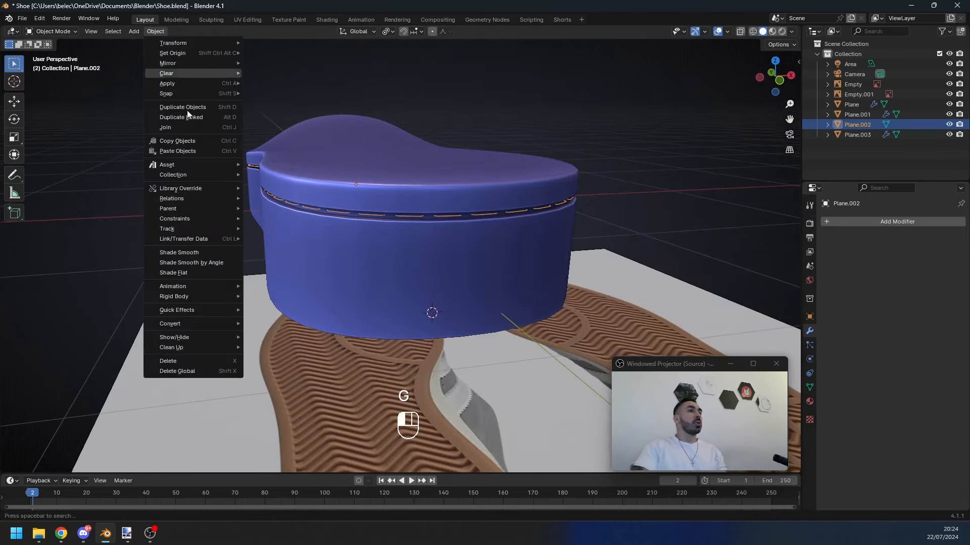
pyautogui.moveTo(229, 326)
pyautogui.click(297, 323)
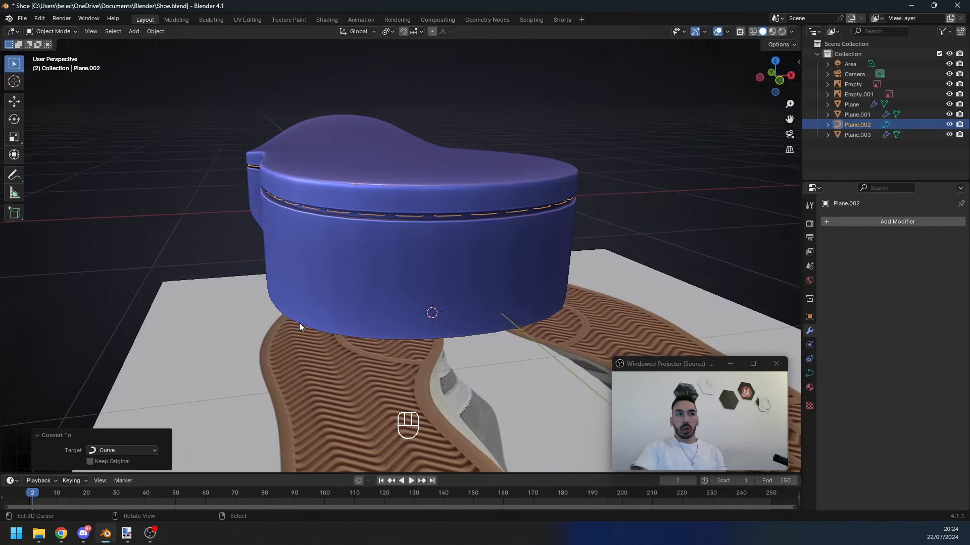
# Step: Examine the converted stitch curves and their control points in Edit Mode
pyautogui.press('Tab')
pyautogui.press('1')
pyautogui.press('Tab')
pyautogui.press('Tab')
pyautogui.press('Tab')
pyautogui.press('Tab')
pyautogui.press('1')
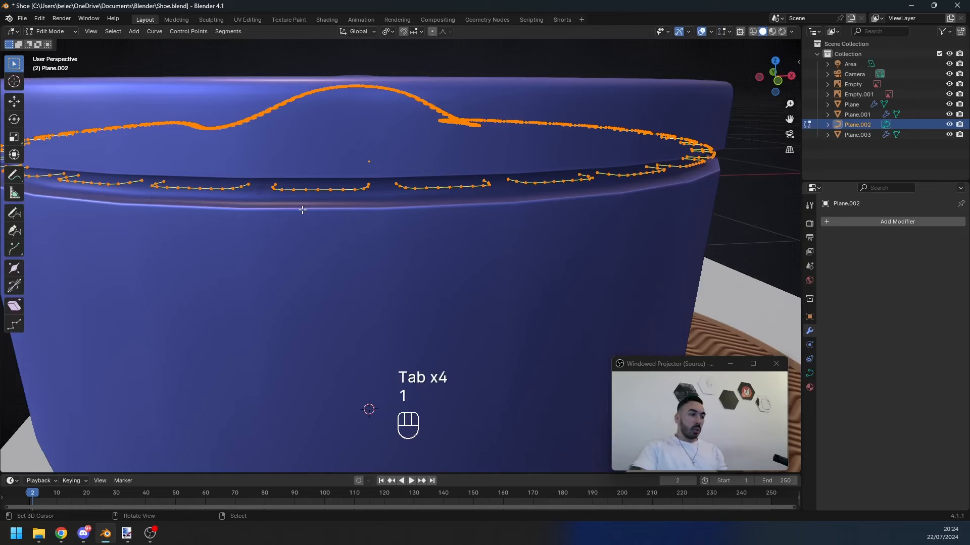
pyautogui.press('Tab')
# Step: Give the stitch curves a round bevel with a depth of 0.004 m
pyautogui.click(809, 374)
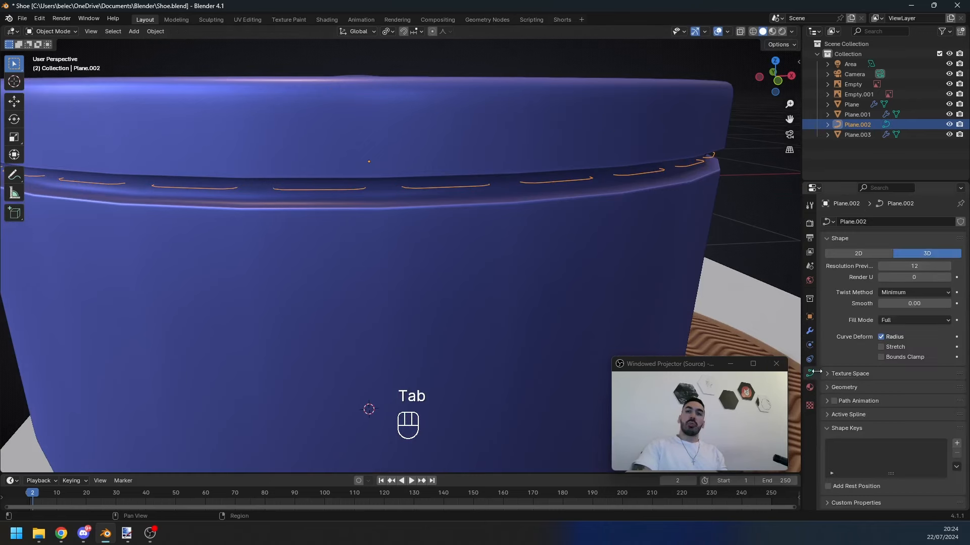
pyautogui.click(838, 387)
pyautogui.scroll(-5, 847, 344)
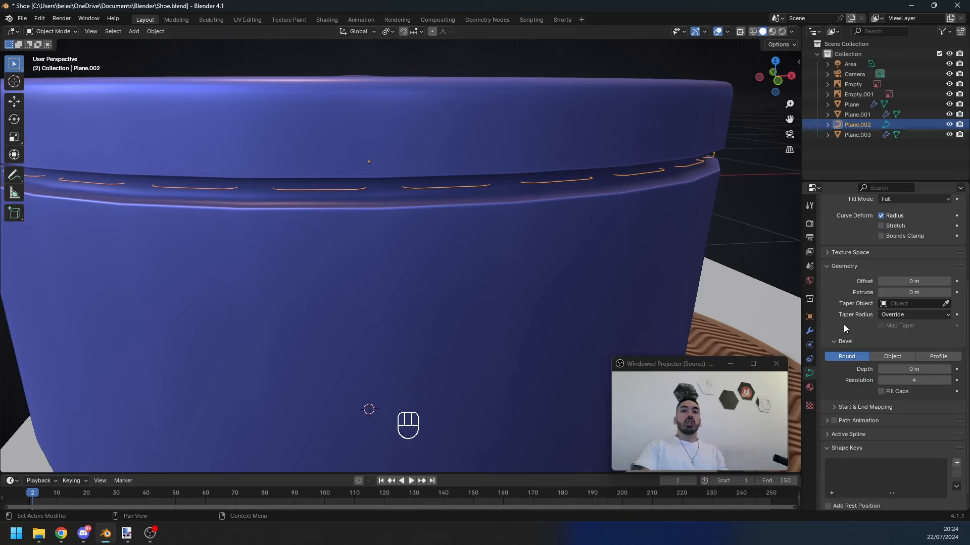
pyautogui.click(882, 370)
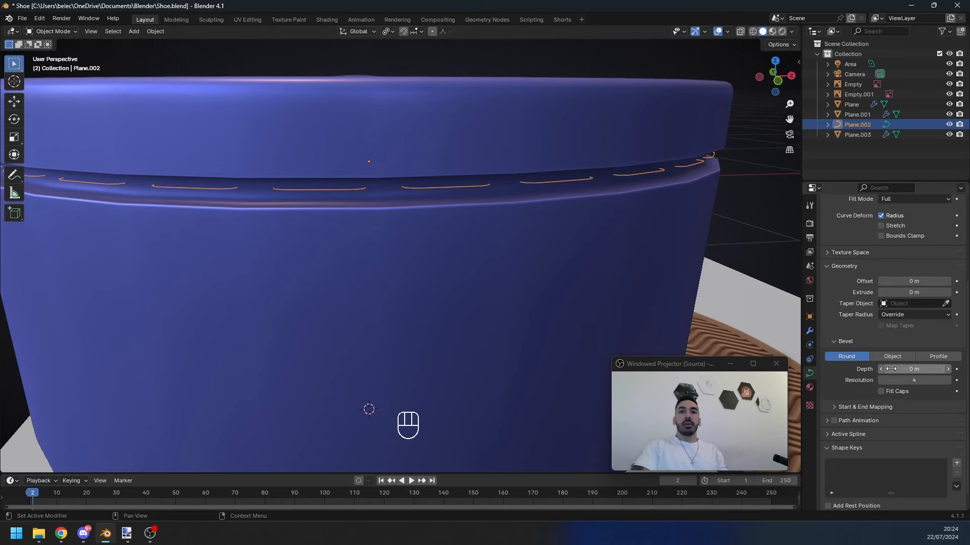
pyautogui.click(948, 370)
pyautogui.click(905, 370)
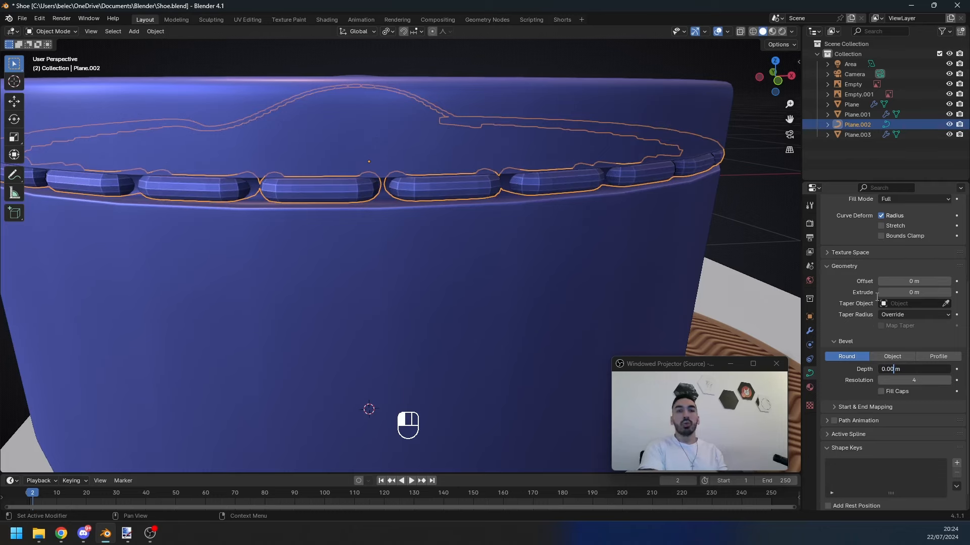
pyautogui.write('4')
pyautogui.press('Return')
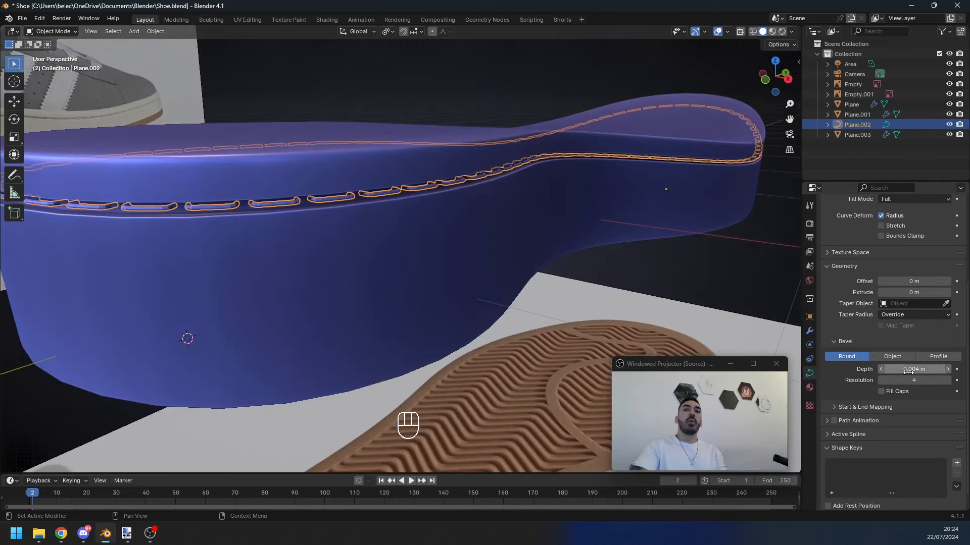
# Step: Look over the beveled stitches at the heel and shade them smooth
pyautogui.scroll(4, 413, 230)
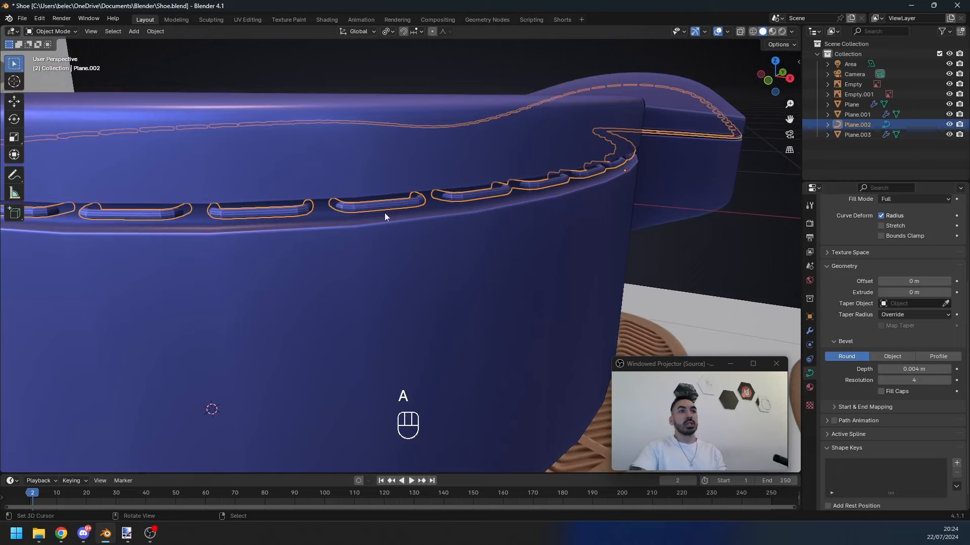
pyautogui.moveTo(285, 212); pyautogui.dragTo(465, 230, button='middle')
pyautogui.click(156, 31)
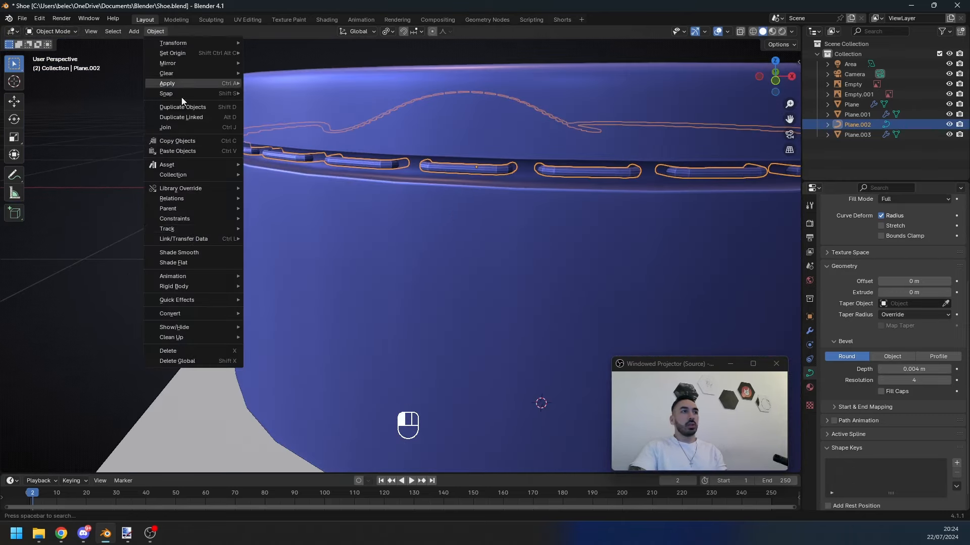
pyautogui.click(189, 253)
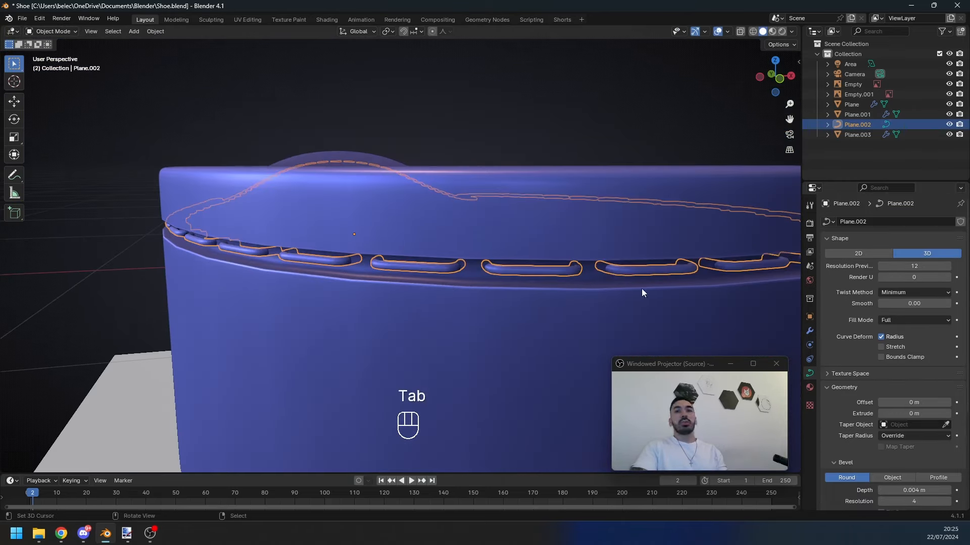
# Step: Convert the beveled stitch curves to a mesh and open it in Edit Mode
pyautogui.click(156, 31)
pyautogui.moveTo(186, 314)
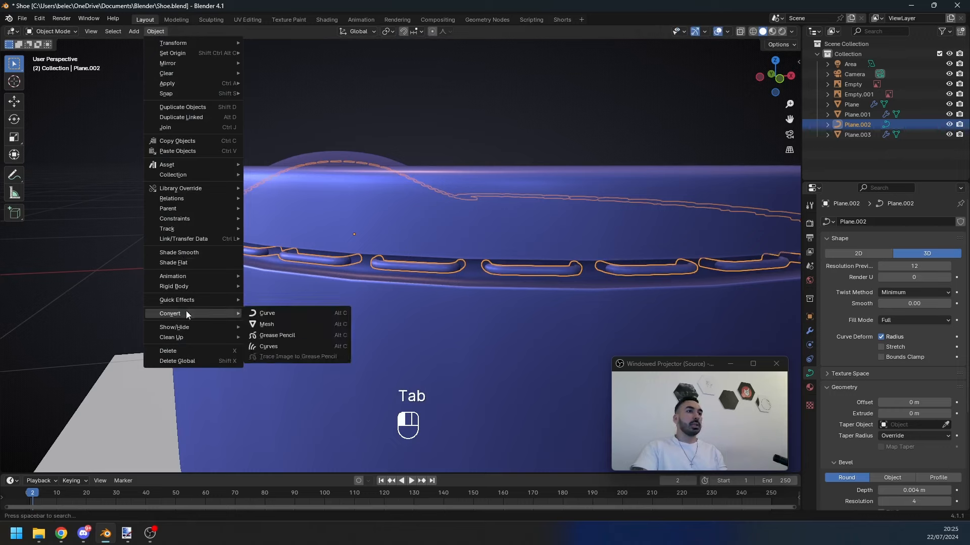
pyautogui.click(303, 324)
pyautogui.press('Tab')
pyautogui.scroll(3, 309, 258)
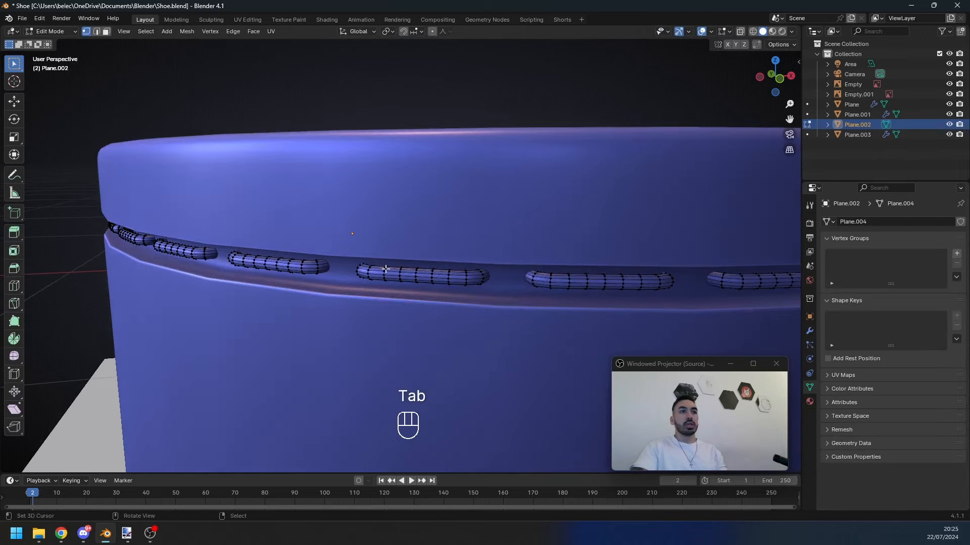
# Step: Select the entire stitch mesh, change the pivot point, and thicken the stitches along their normals with Shrink/Fatten
pyautogui.press('a')
pyautogui.scroll(-2, 310, 259)
pyautogui.scroll(2, 377, 211)
pyautogui.scroll(-1, 346, 227)
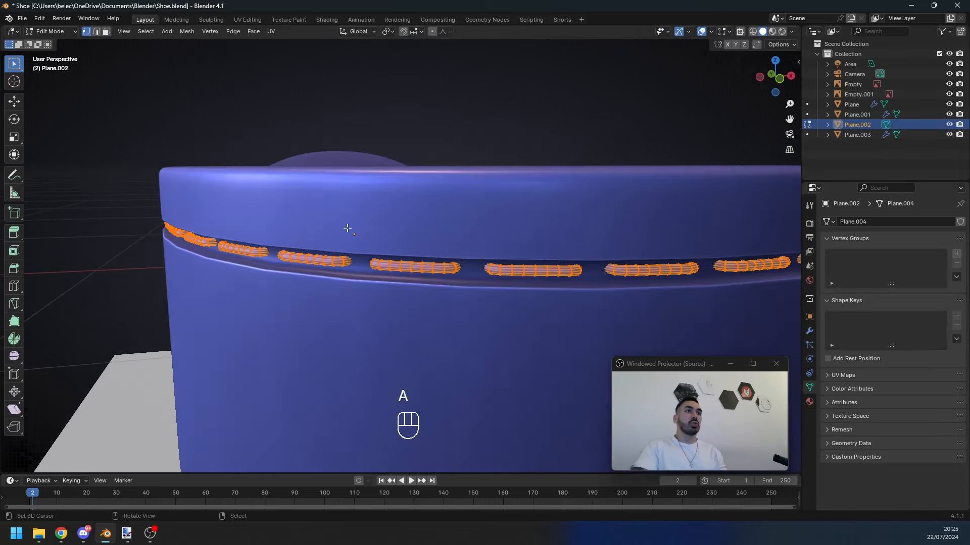
pyautogui.scroll(-1, 346, 227)
pyautogui.scroll(1, 346, 227)
pyautogui.click(388, 31)
pyautogui.click(409, 87)
pyautogui.scroll(3, 402, 151)
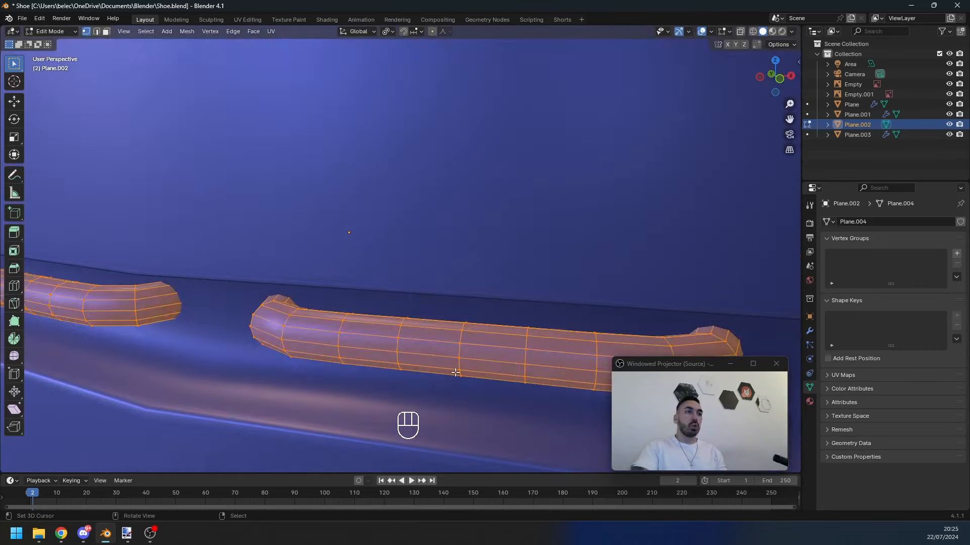
pyautogui.press('s')
pyautogui.rightClick(423, 337)
pyautogui.scroll(-5, 427, 337)
pyautogui.press('s')
pyautogui.click(441, 335)
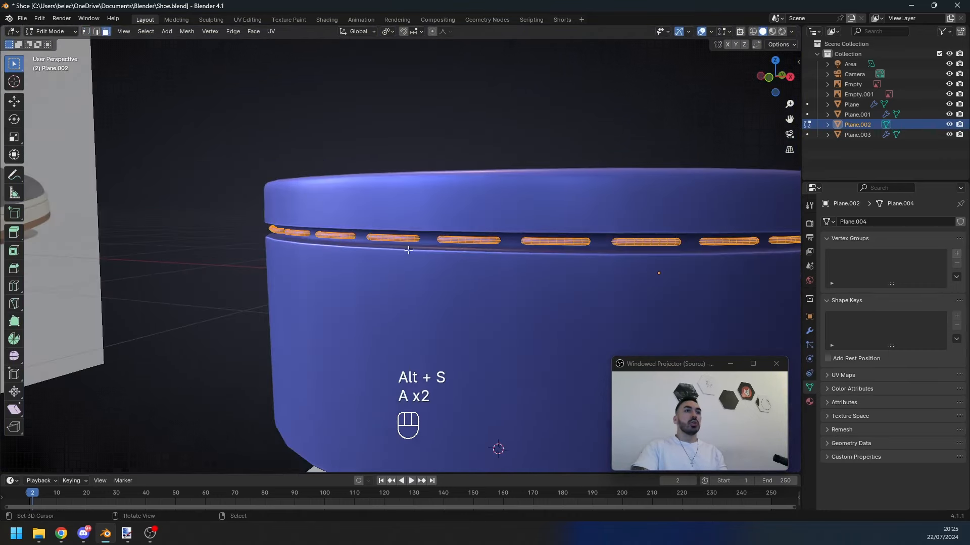
pyautogui.scroll(4, 431, 279)
pyautogui.hotkey('alt', 's')
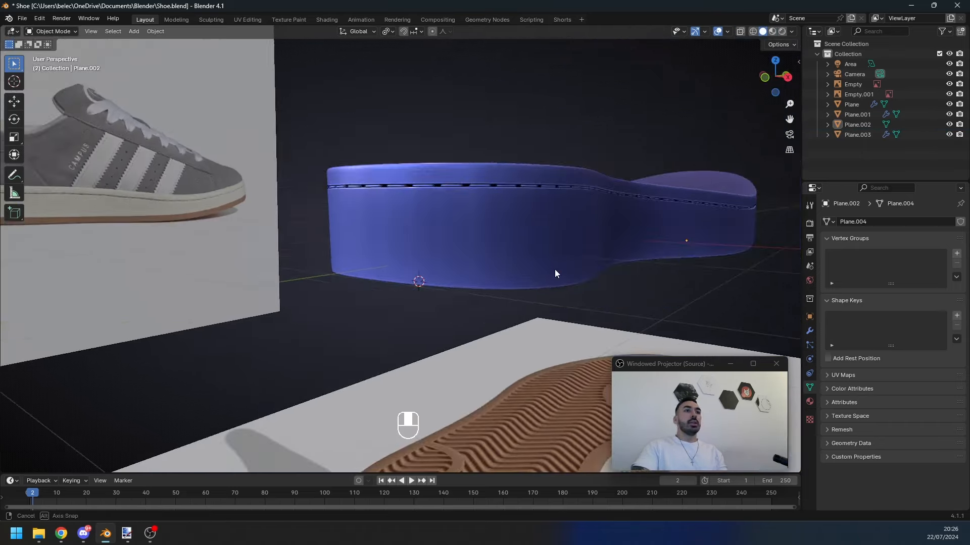
# Step: Look over the stitch line around the sole, select the sole, and open the viewport shading options
pyautogui.moveTo(555, 273); pyautogui.dragTo(535, 227, button='middle')
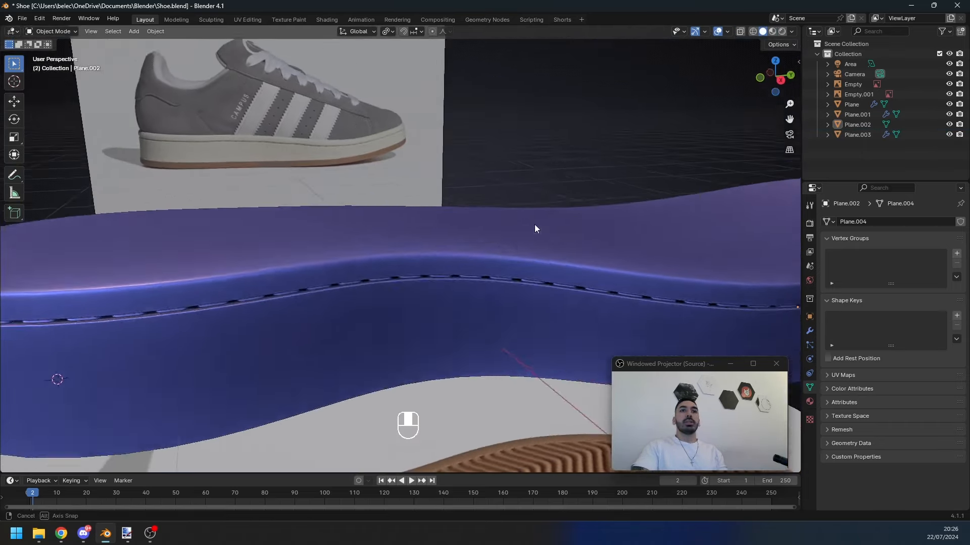
pyautogui.scroll(-3, 515, 247)
pyautogui.keyDown('shift'); pyautogui.moveTo(497, 268); pyautogui.dragTo(541, 231, button='middle'); pyautogui.keyUp('shift')
pyautogui.rightClick(542, 231)
pyautogui.click(790, 32)
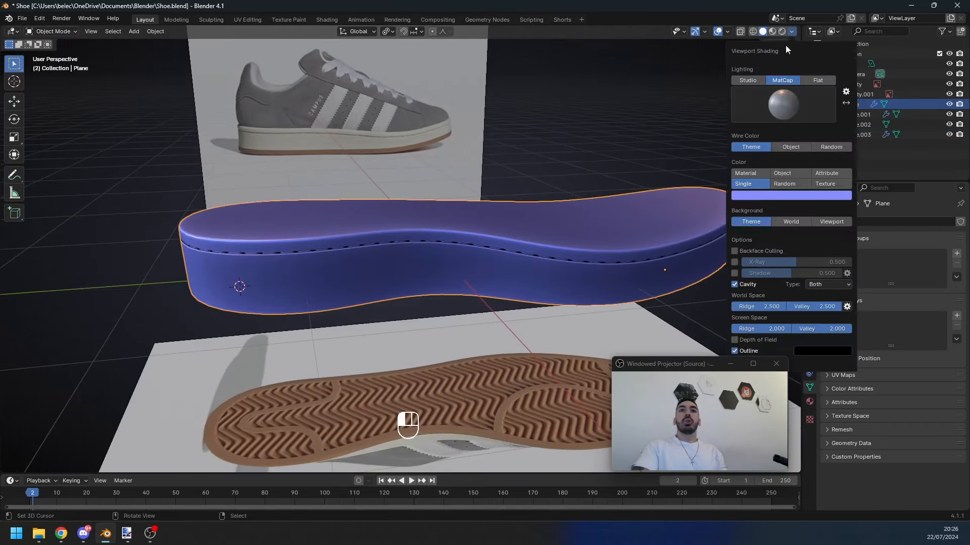
pyautogui.scroll(3, 415, 267)
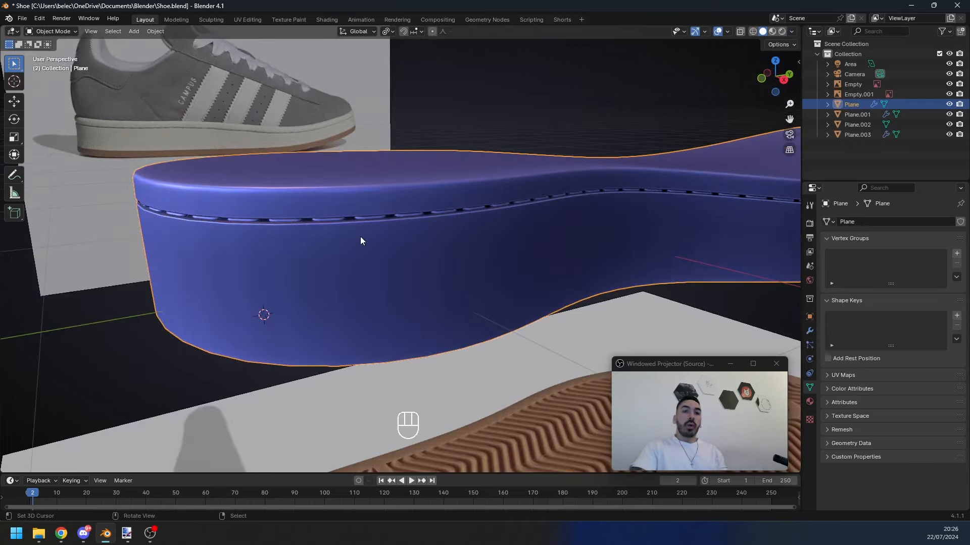
# Step: Preview the stitched sole in Material Preview shading, and return the viewport to Solid shading
pyautogui.click(774, 31)
pyautogui.scroll(-2, 532, 224)
pyautogui.scroll(4, 649, 243)
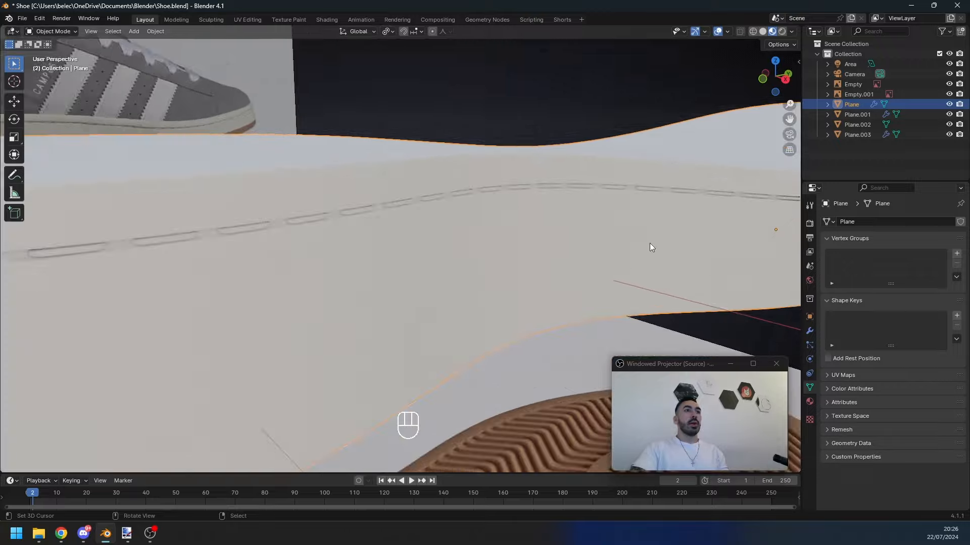
pyautogui.moveTo(692, 256)
pyautogui.mouseDown(button='middle')
pyautogui.moveTo(631, 261)
pyautogui.moveTo(457, 162)
pyautogui.moveTo(298, 177)
pyautogui.moveTo(410, 201)
pyautogui.moveTo(556, 141)
pyautogui.mouseUp(button='middle')
pyautogui.click(763, 31)
pyautogui.moveTo(626, 137); pyautogui.dragTo(355, 200, button='middle')
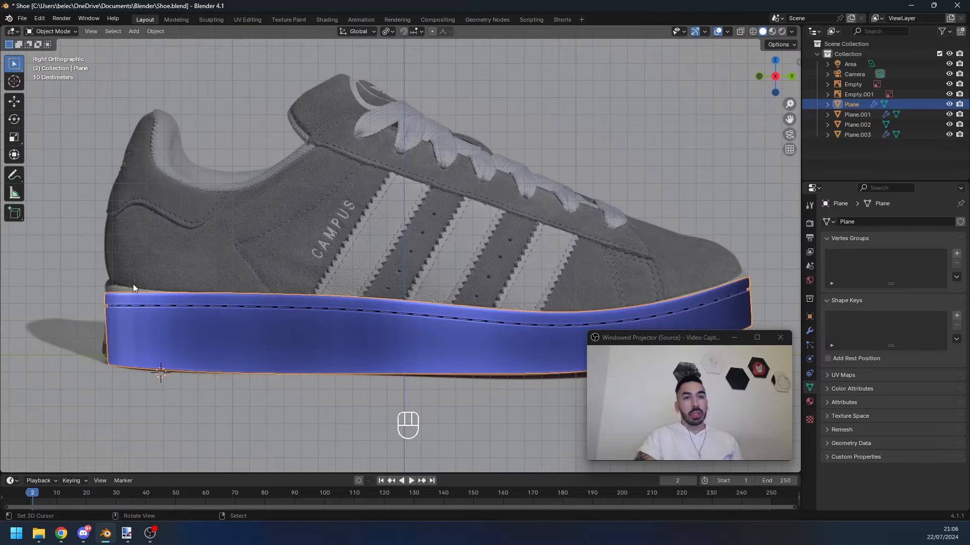
# Step: Compare the sole's outline with the reference shoe from heel to toe in the right orthographic view
pyautogui.keyDown('shift'); pyautogui.moveTo(132, 284); pyautogui.dragTo(120, 293, button='middle'); pyautogui.keyUp('shift')
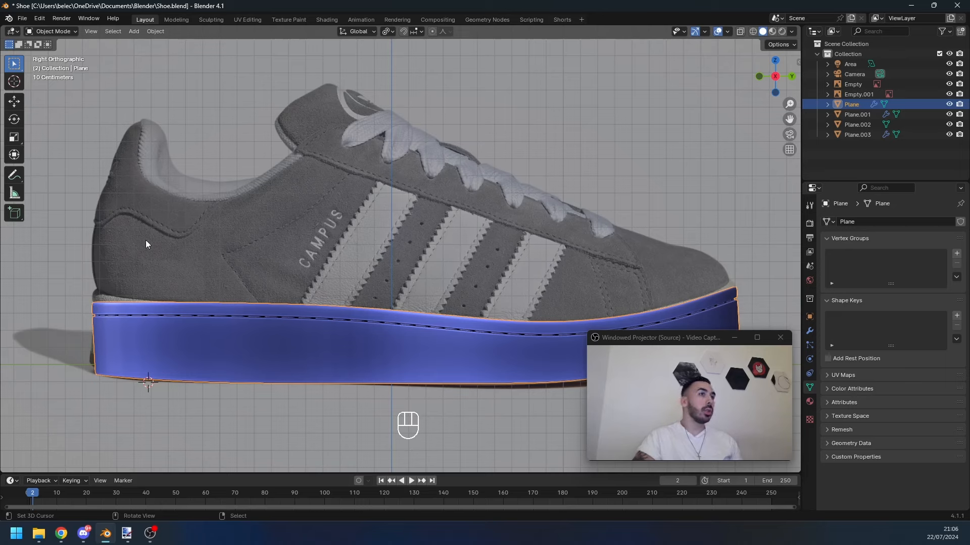
pyautogui.keyDown('shift'); pyautogui.moveTo(311, 256); pyautogui.dragTo(283, 263, button='middle'); pyautogui.keyUp('shift')
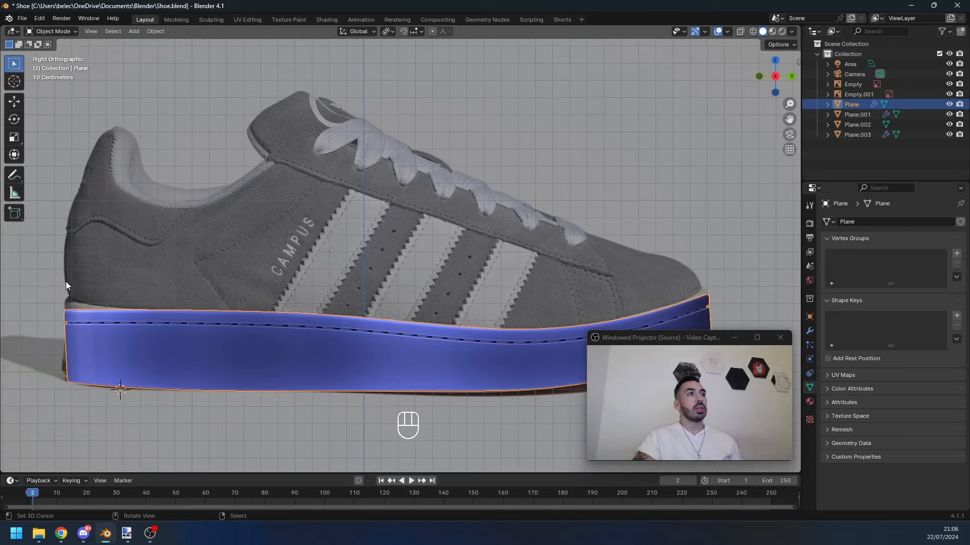
pyautogui.keyDown('shift'); pyautogui.moveTo(510, 250); pyautogui.dragTo(369, 223, button='middle'); pyautogui.keyUp('shift')
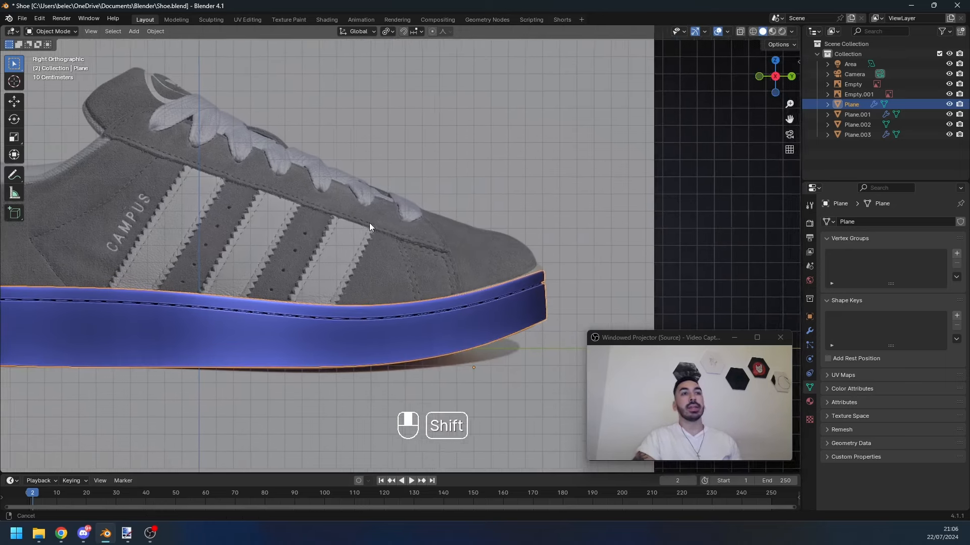
pyautogui.scroll(3, 377, 232)
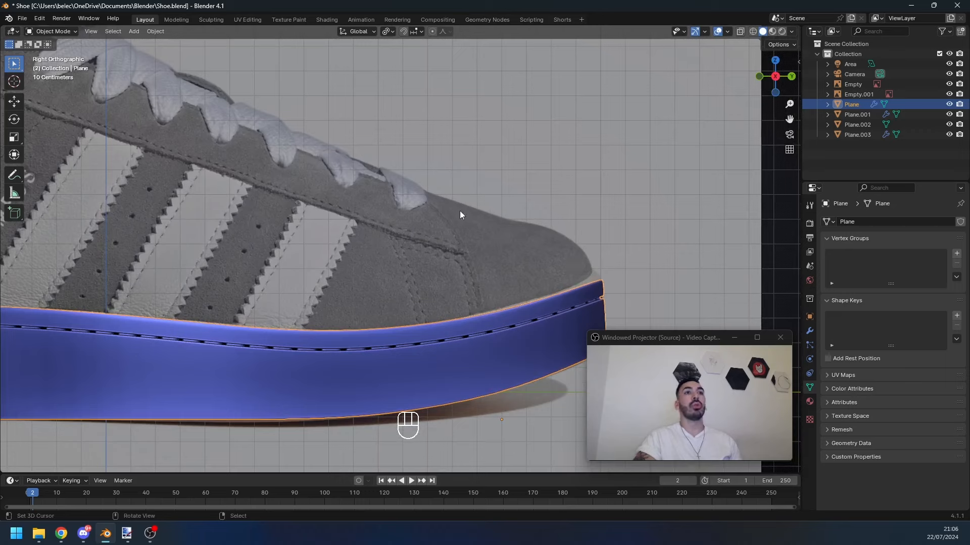
pyautogui.scroll(-3, 443, 228)
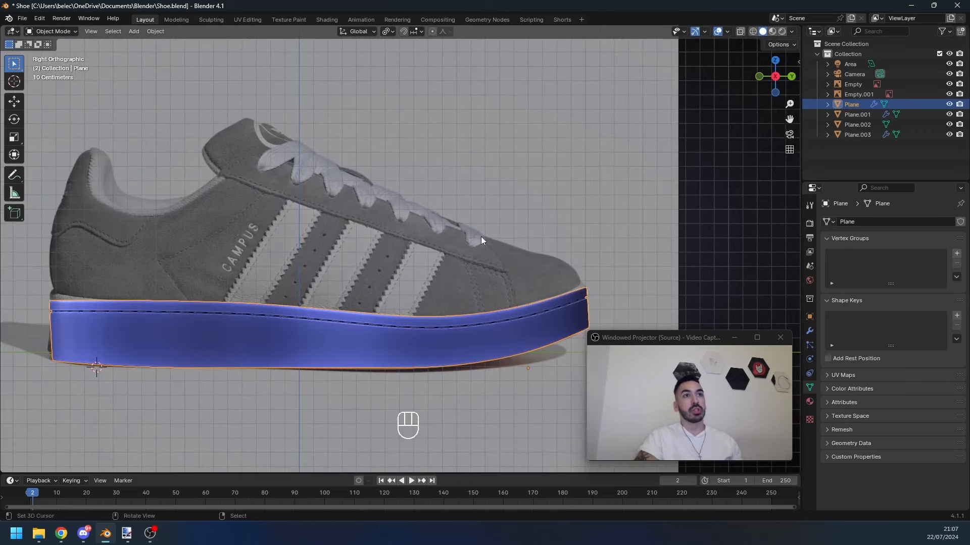
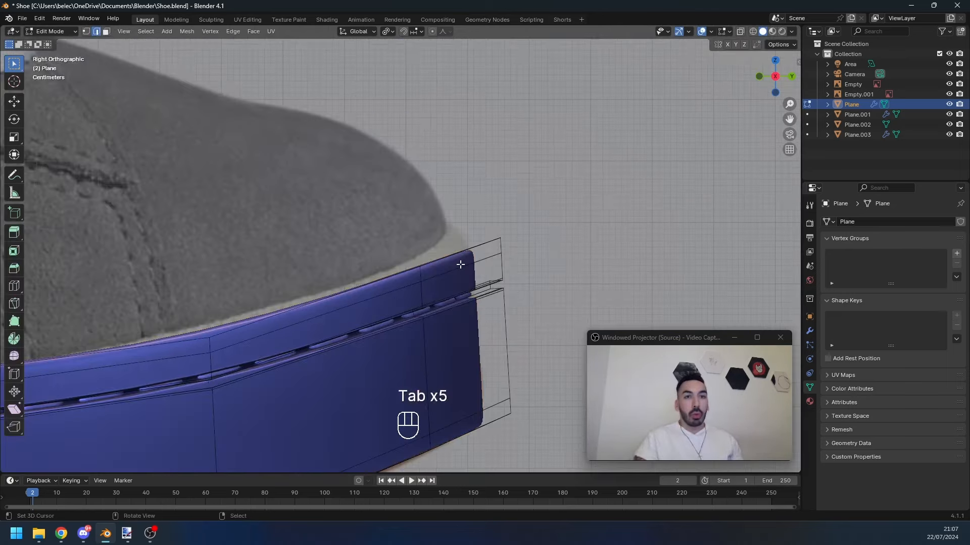
# Step: Select the edge loop around the sole's top rim in Edit Mode and adjust it along its normals with Shrink/Fatten
pyautogui.press('Tab')
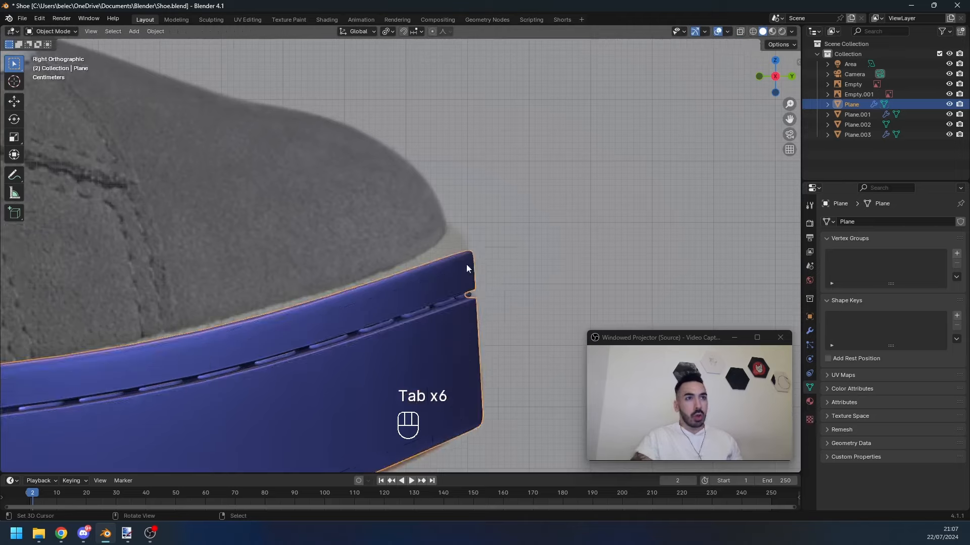
pyautogui.press('2')
pyautogui.press('Tab')
pyautogui.press('2')
pyautogui.press('2')
pyautogui.keyDown('alt'); pyautogui.rightClick(469, 252); pyautogui.keyUp('alt')
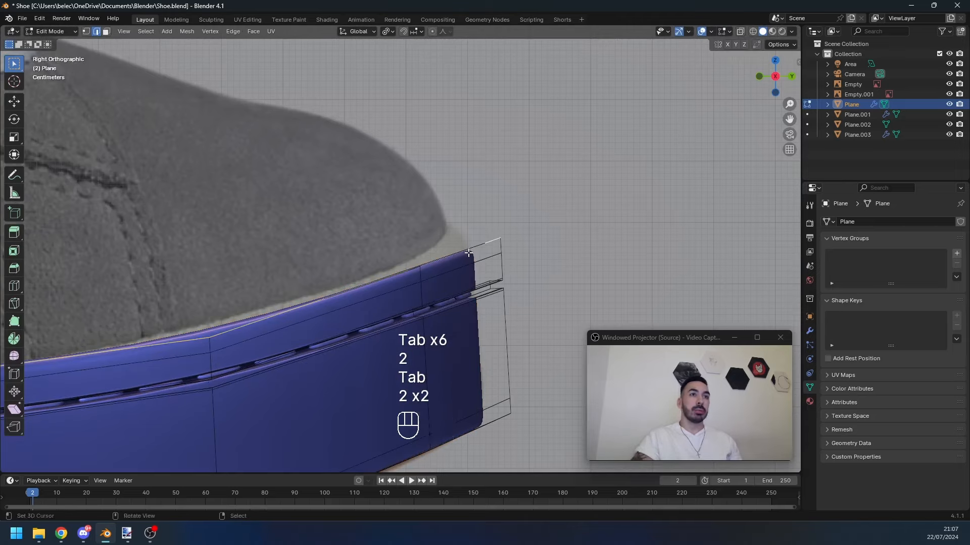
pyautogui.moveTo(468, 252); pyautogui.dragTo(449, 275, button='middle')
pyautogui.press('a')
pyautogui.keyDown('alt'); pyautogui.click(416, 248); pyautogui.keyUp('alt')
pyautogui.hotkey('alt', 's')
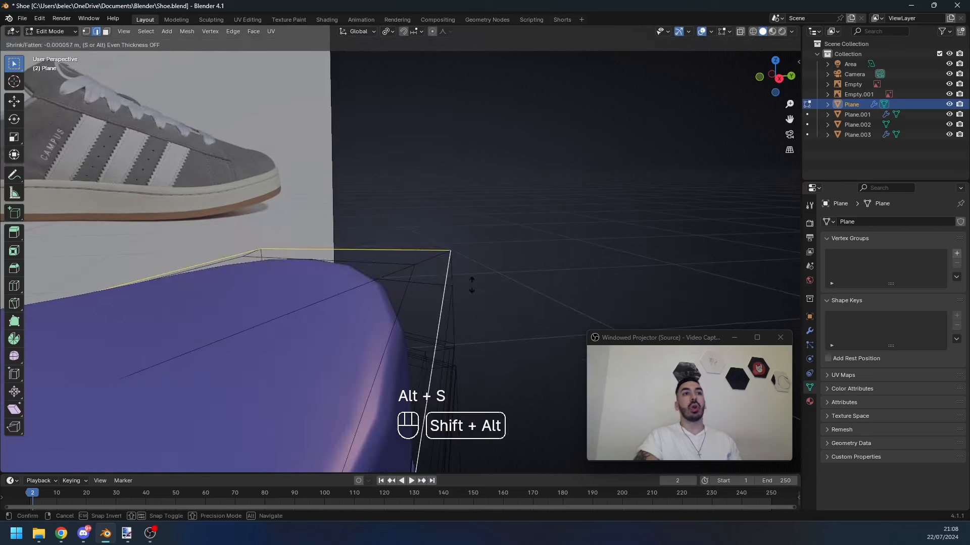
pyautogui.moveTo(463, 272); pyautogui.dragTo(471, 264, button='middle')
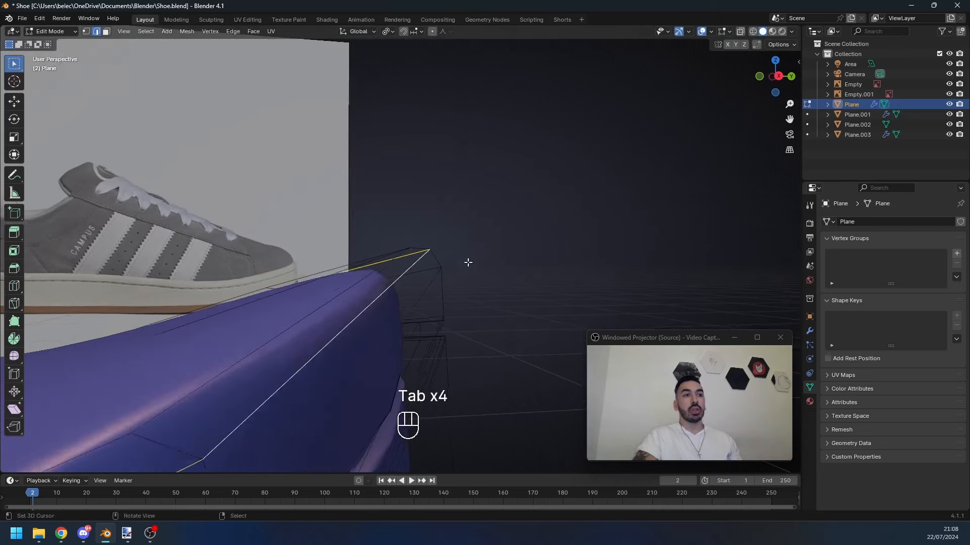
# Step: Slide the top rim's edge loop along the adjoining edges, check the rounded toe in Object Mode, and save the file
pyautogui.press('g')
pyautogui.press('g')
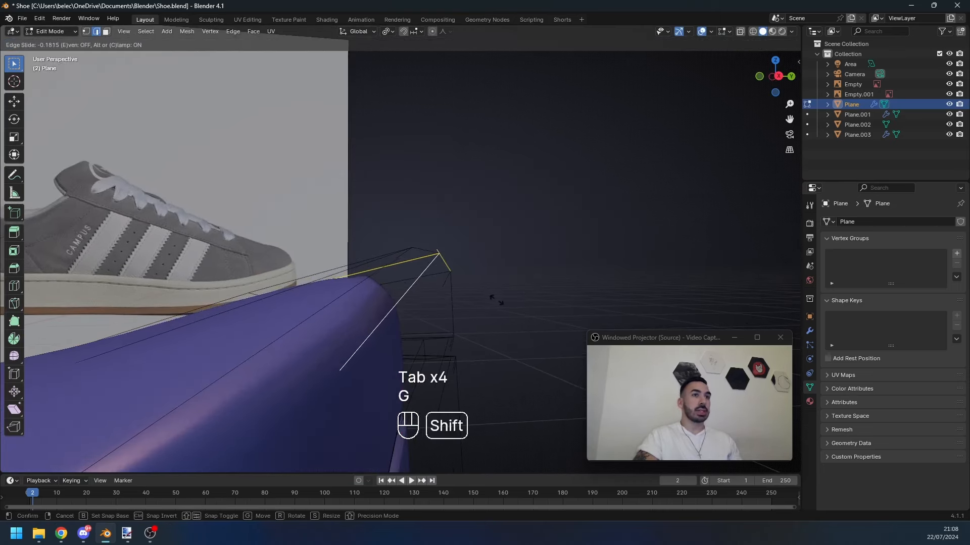
pyautogui.click(478, 289)
pyautogui.press('Tab')
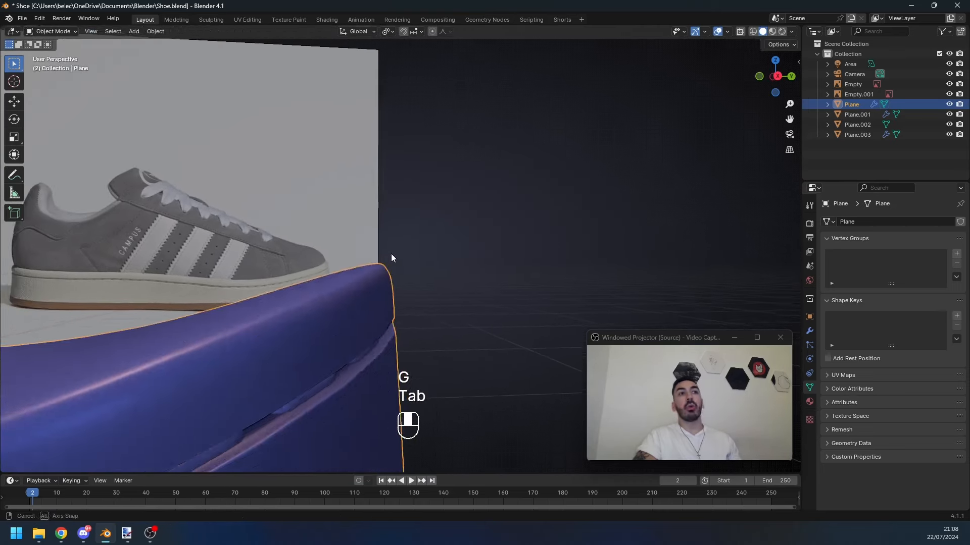
pyautogui.press('Tab')
pyautogui.press('Tab')
pyautogui.moveTo(431, 251); pyautogui.dragTo(384, 302, button='middle')
pyautogui.hotkey('ctrl', 's')
# Step: Examine the edges along the sole's top rim around the heel in Edit Mode
pyautogui.press('Tab')
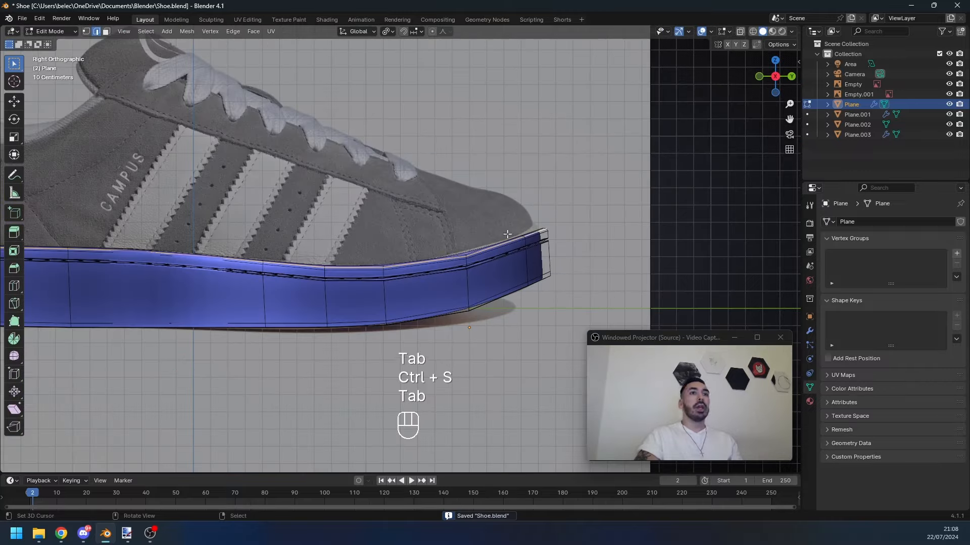
pyautogui.keyDown('shift'); pyautogui.moveTo(354, 282); pyautogui.dragTo(303, 262, button='middle'); pyautogui.keyUp('shift')
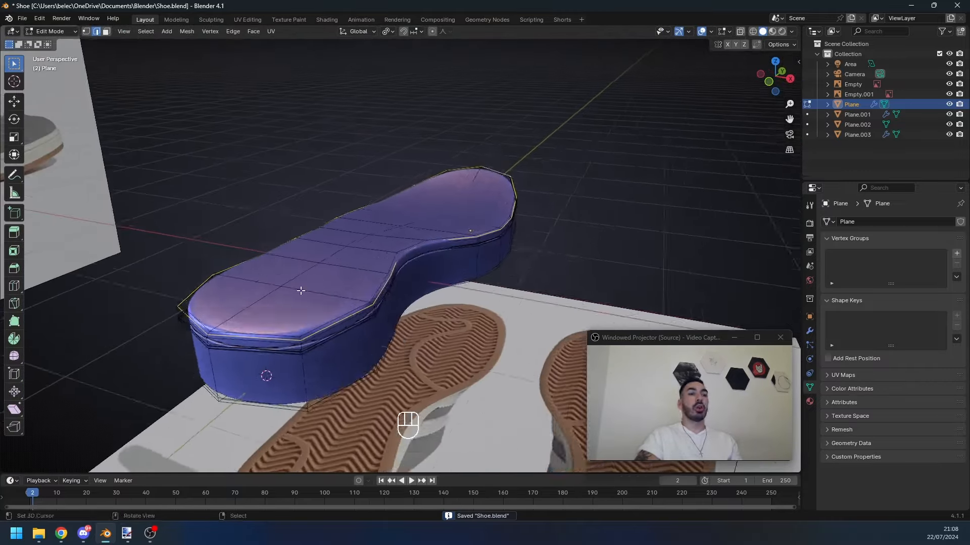
pyautogui.scroll(2, 361, 277)
pyautogui.moveTo(300, 332); pyautogui.dragTo(302, 316, button='middle')
pyautogui.keyDown('shift'); pyautogui.moveTo(302, 316); pyautogui.dragTo(360, 266, button='middle'); pyautogui.keyUp('shift')
pyautogui.scroll(2, 334, 258)
pyautogui.scroll(-4, 366, 276)
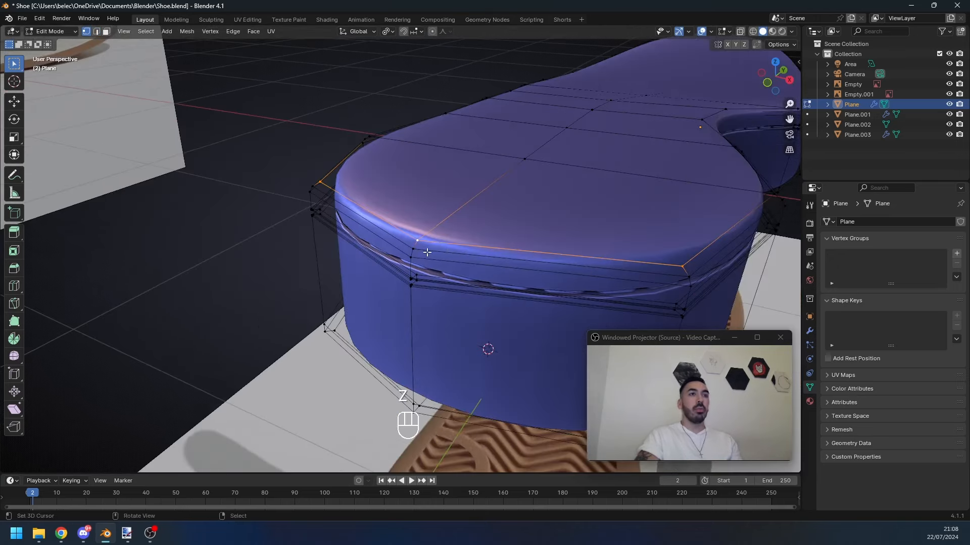
pyautogui.moveTo(426, 251); pyautogui.dragTo(455, 254, button='middle')
pyautogui.scroll(1, 456, 254)
pyautogui.press('2')
pyautogui.scroll(-3, 455, 254)
# Step: Select the inner edge loop around the sole's top surface and check the selection with a cancelled move
pyautogui.keyDown('alt'); pyautogui.rightClick(584, 241); pyautogui.keyUp('alt')
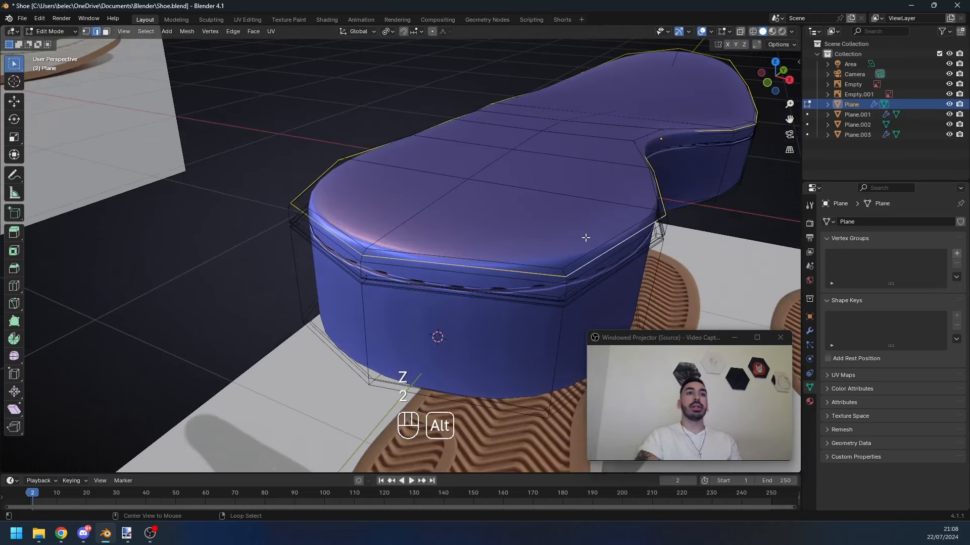
pyautogui.keyDown('alt'); pyautogui.rightClick(581, 239); pyautogui.keyUp('alt')
pyautogui.keyDown('alt'); pyautogui.rightClick(398, 241); pyautogui.keyUp('alt')
pyautogui.scroll(2, 368, 252)
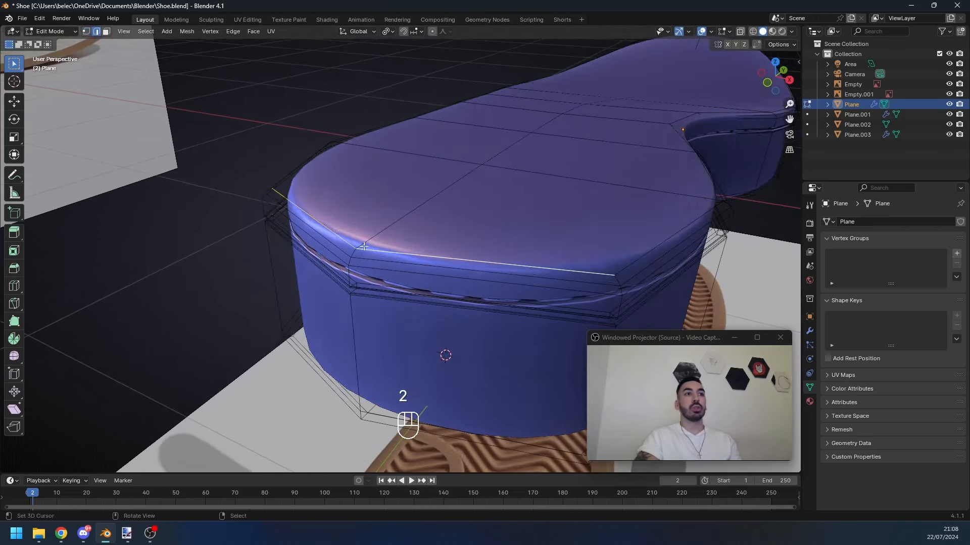
pyautogui.press('3')
pyautogui.keyDown('alt'); pyautogui.rightClick(355, 252); pyautogui.keyUp('alt')
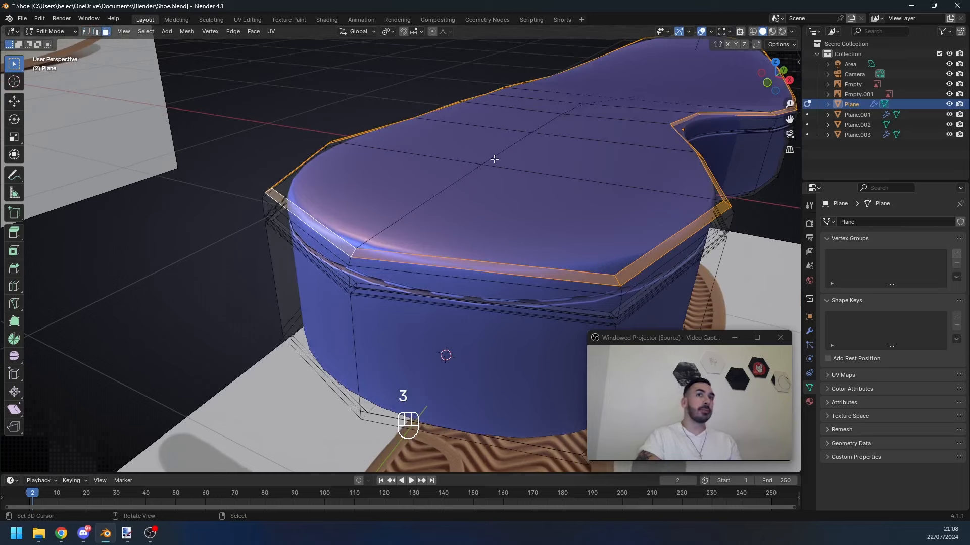
pyautogui.press('1')
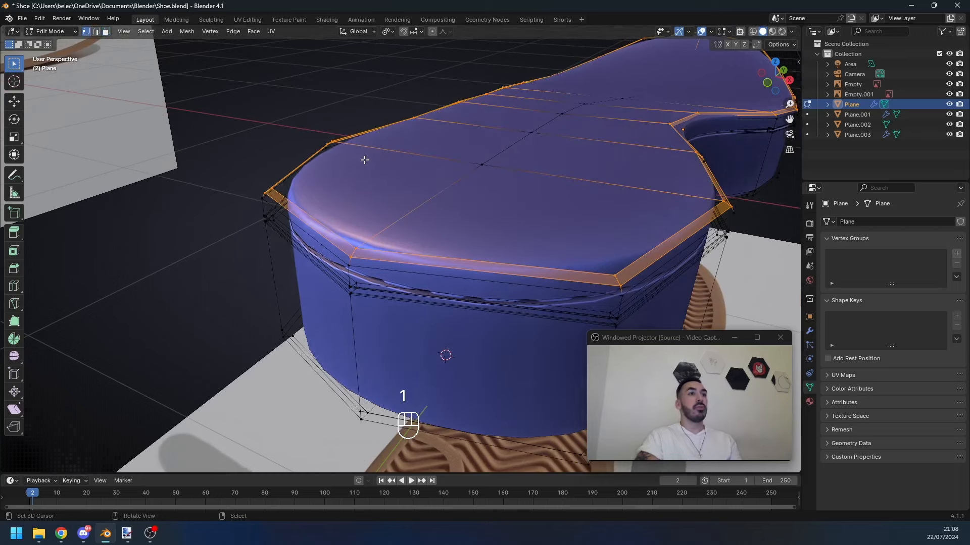
pyautogui.keyDown('alt'); pyautogui.keyDown('shift'); pyautogui.rightClick(367, 260); pyautogui.keyUp('shift'); pyautogui.keyUp('alt')
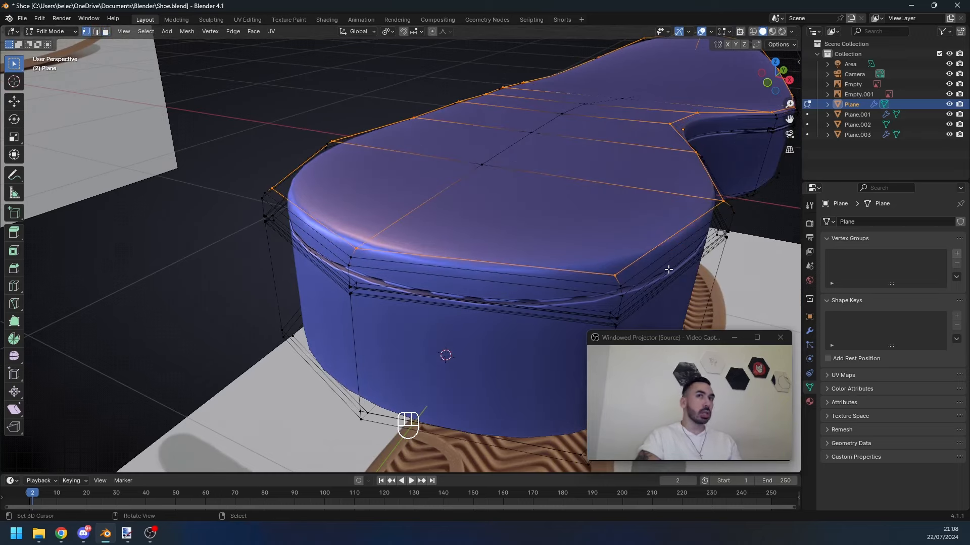
pyautogui.press('2')
pyautogui.press('g')
pyautogui.press('g')
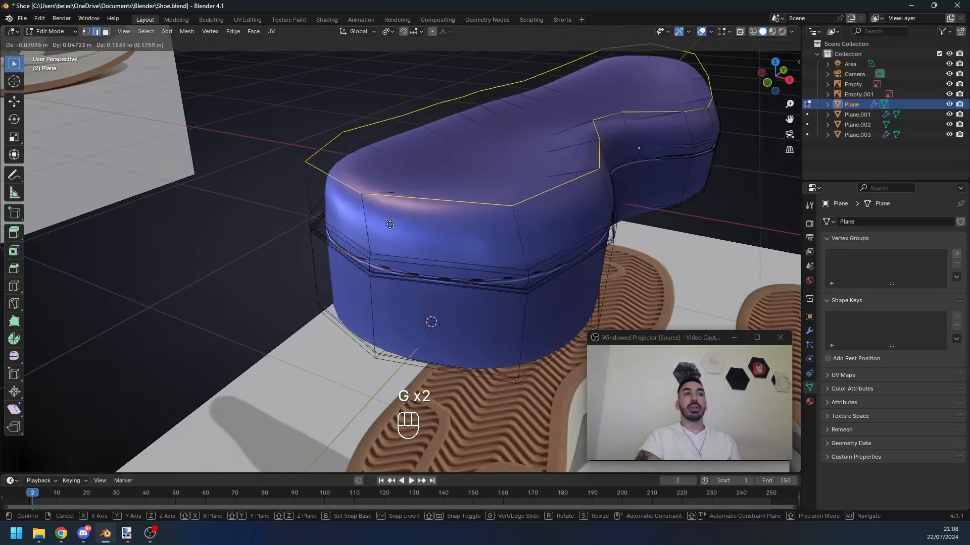
pyautogui.rightClick(406, 246)
# Step: Separate the selected top edge loop into its own object, select that object, and check it with cancelled moves
pyautogui.moveTo(406, 246); pyautogui.dragTo(392, 237, button='middle')
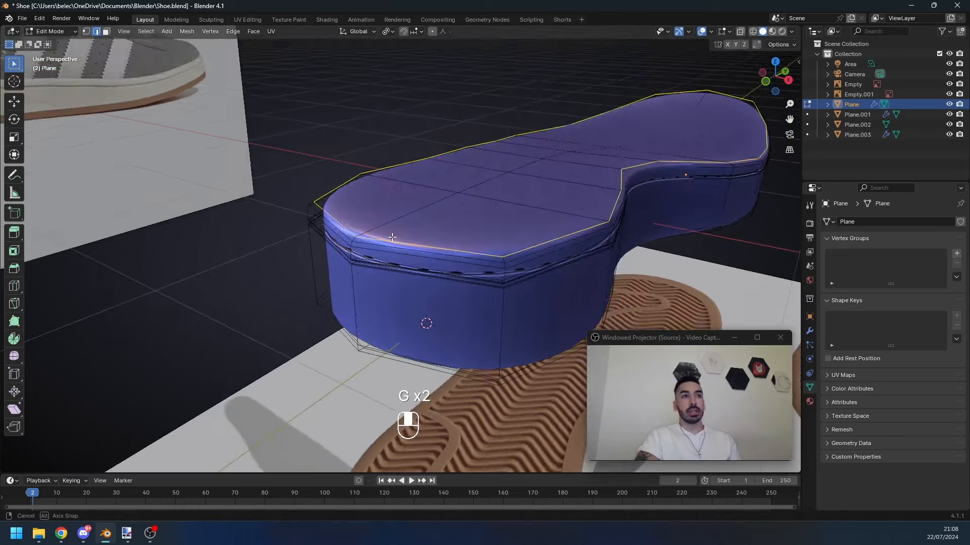
pyautogui.press('p')
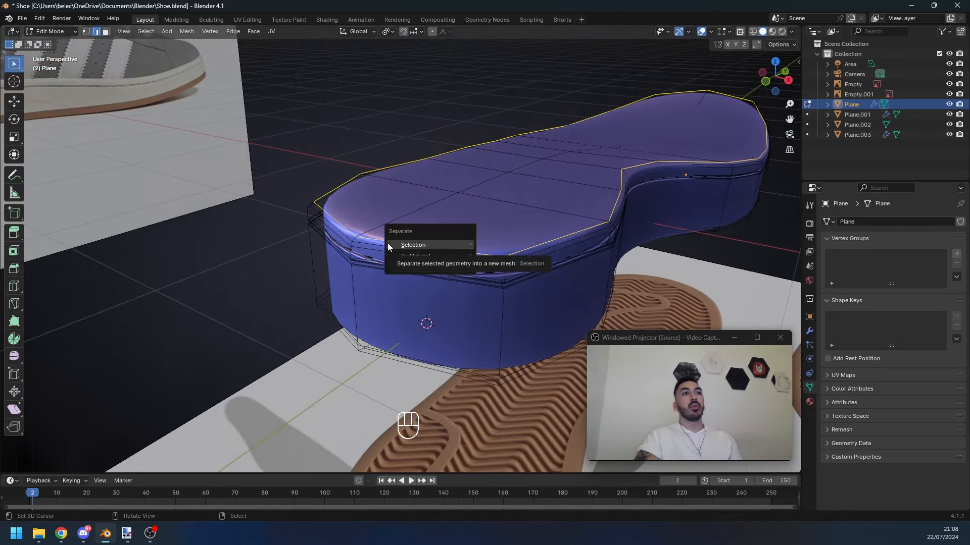
pyautogui.click(415, 246)
pyautogui.press('Tab')
pyautogui.rightClick(375, 236)
pyautogui.press('g')
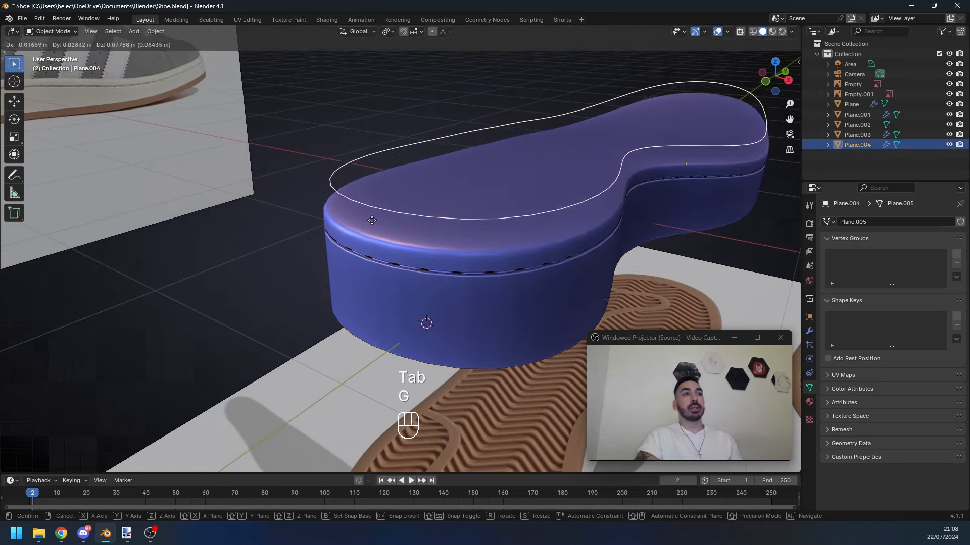
pyautogui.rightClick(376, 204)
pyautogui.press('g')
pyautogui.rightClick(386, 166)
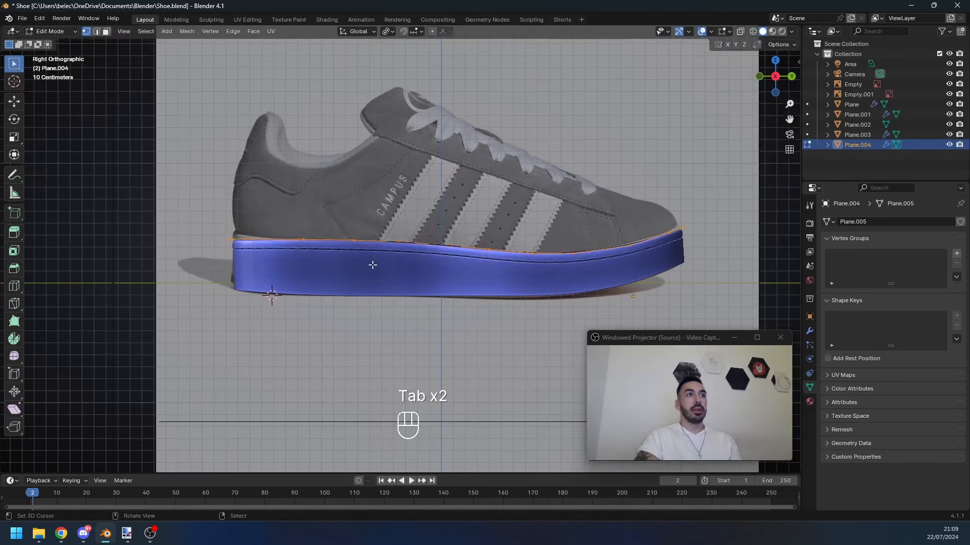
# Step: Extrude the separated rim loop straight up along Z to form a wall over the shoe's upper
pyautogui.press('e')
pyautogui.rightClick(373, 250)
pyautogui.press('g')
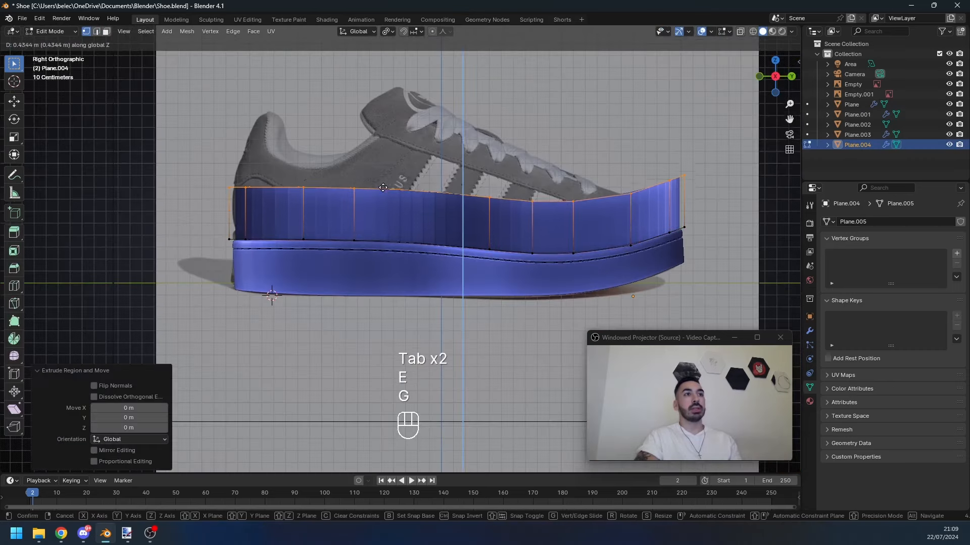
pyautogui.click(383, 174)
pyautogui.press('Tab')
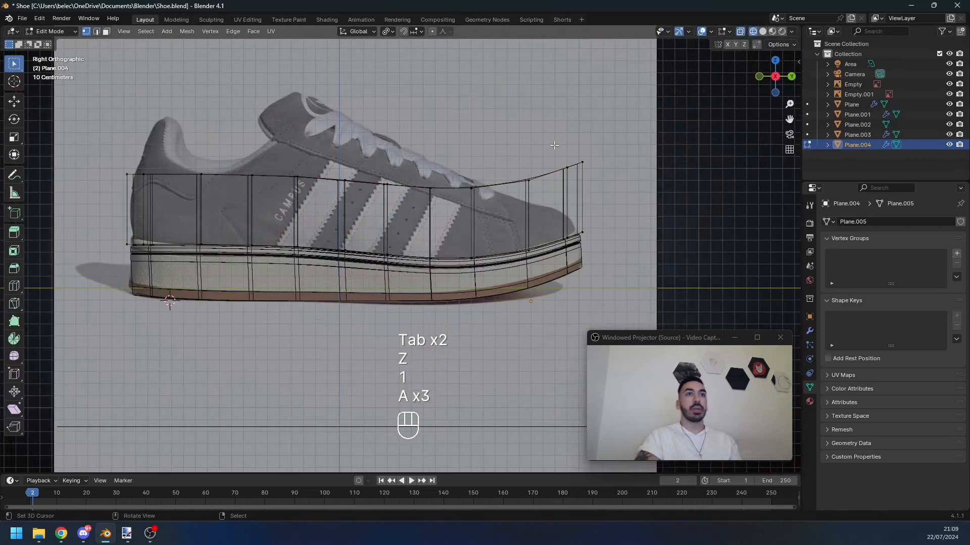
pyautogui.press('b')
pyautogui.moveTo(551, 141); pyautogui.dragTo(617, 259)
pyautogui.press('3')
pyautogui.press('Tab')
pyautogui.press('Tab')
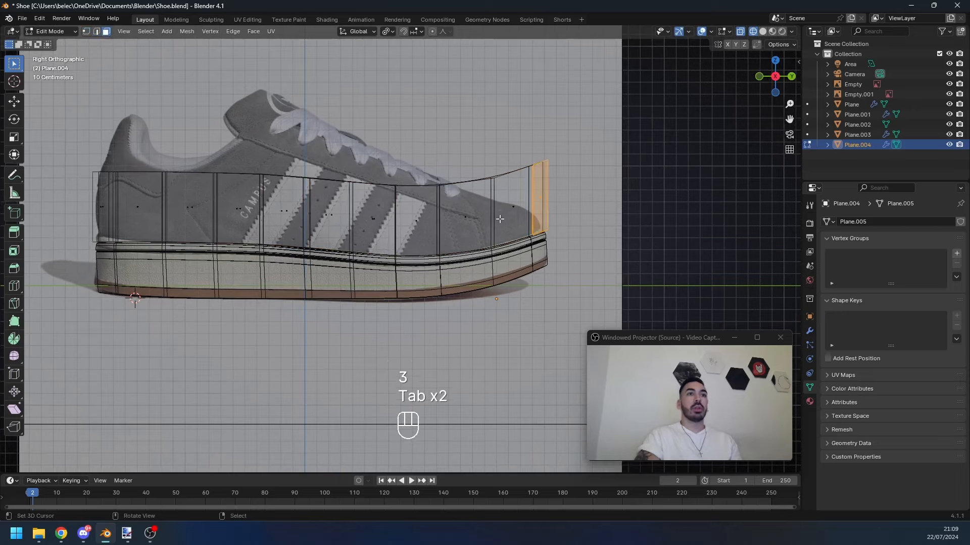
pyautogui.press('2')
pyautogui.keyDown('shift'); pyautogui.moveTo(505, 211); pyautogui.dragTo(457, 239, button='middle'); pyautogui.keyUp('shift')
# Step: Box-select the faces at the toe end of the extruded wall and separate them into a new object
pyautogui.press('3')
pyautogui.press('a')
pyautogui.press('a')
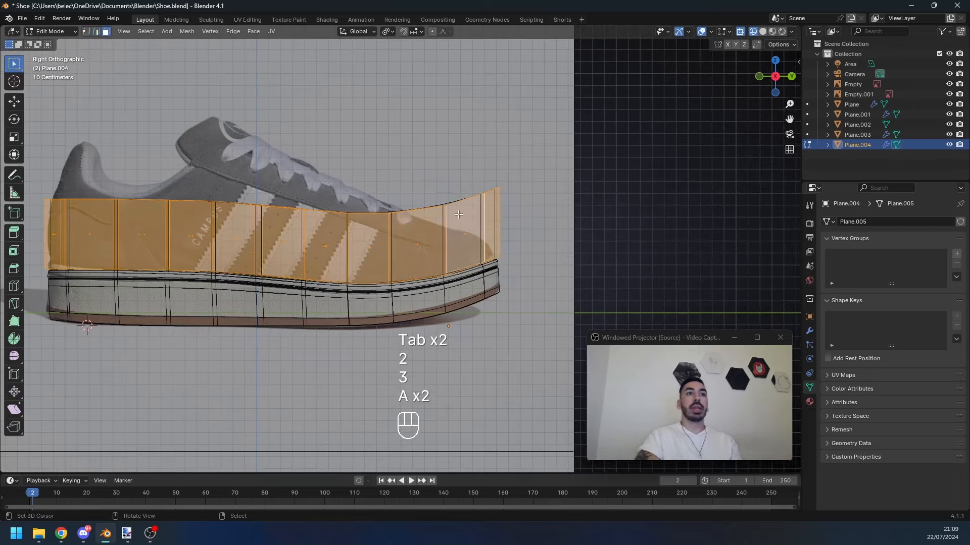
pyautogui.press('b')
pyautogui.press('a')
pyautogui.press('b')
pyautogui.moveTo(440, 204); pyautogui.dragTo(519, 259)
pyautogui.press('p')
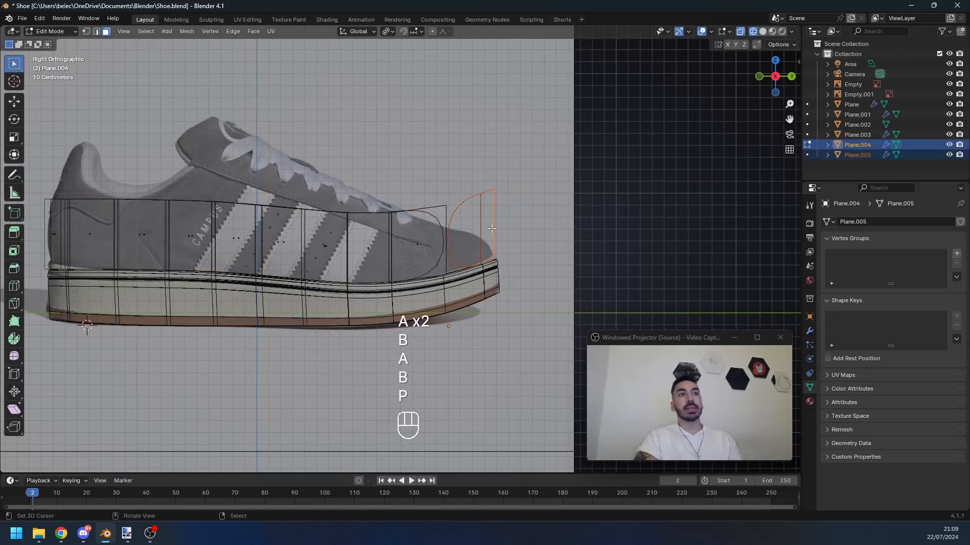
# Step: Leave editing of the separated toe piece, select the main upper wall and open it for vertex editing
pyautogui.click(471, 222)
pyautogui.press('Tab')
pyautogui.press('Tab')
pyautogui.press('Tab')
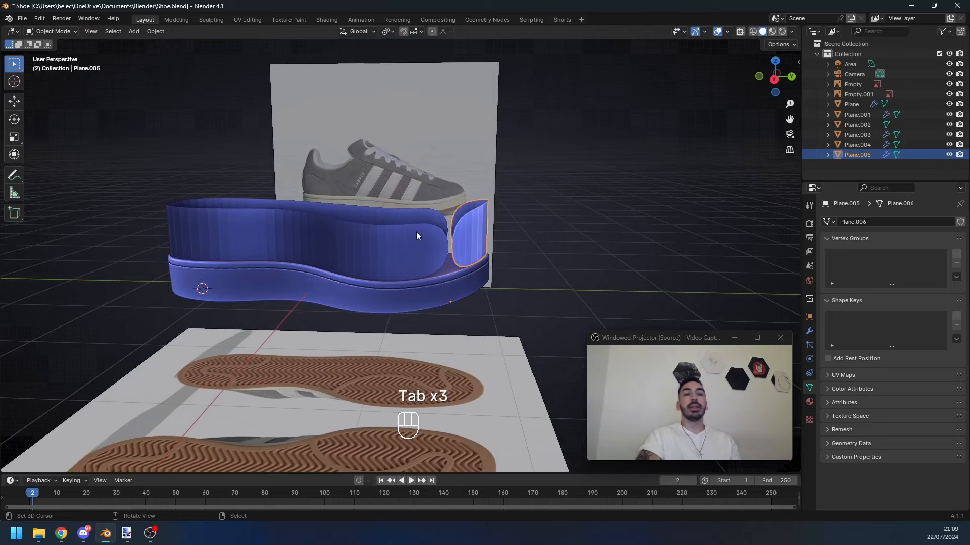
pyautogui.rightClick(417, 236)
pyautogui.press('Tab')
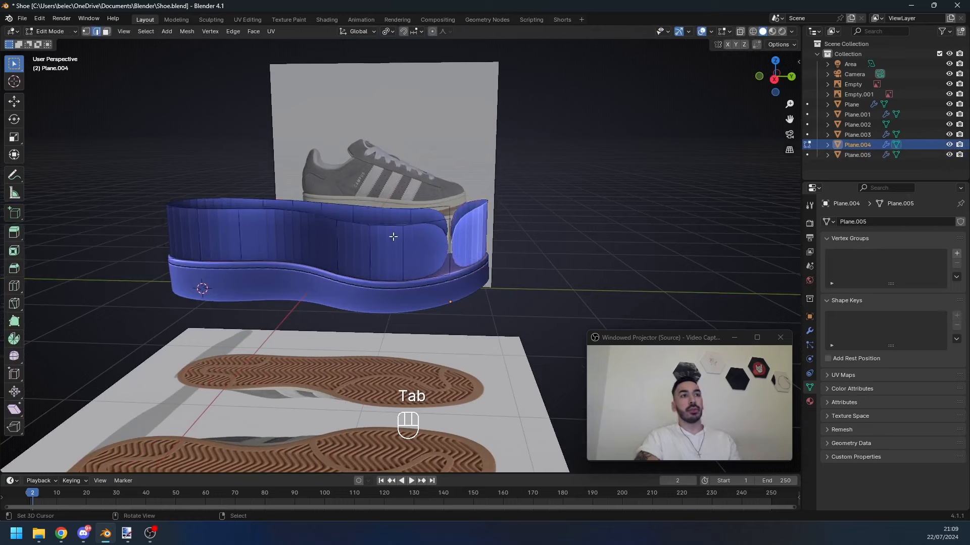
pyautogui.press('1')
pyautogui.moveTo(392, 236); pyautogui.dragTo(455, 225, button='middle')
pyautogui.keyDown('alt'); pyautogui.rightClick(391, 210); pyautogui.keyUp('alt')
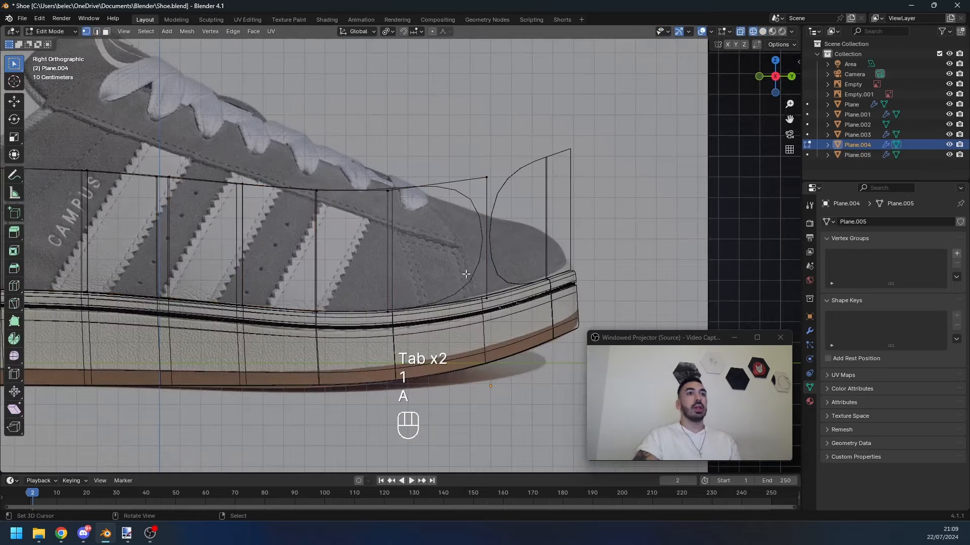
# Step: Try to slide the top vertices at the front end of the main wall down along their vertical edges
pyautogui.press('1')
pyautogui.press('a')
pyautogui.press('a')
pyautogui.press('a')
pyautogui.press('a')
pyautogui.press('b')
pyautogui.moveTo(470, 164); pyautogui.dragTo(532, 238)
pyautogui.press('g')
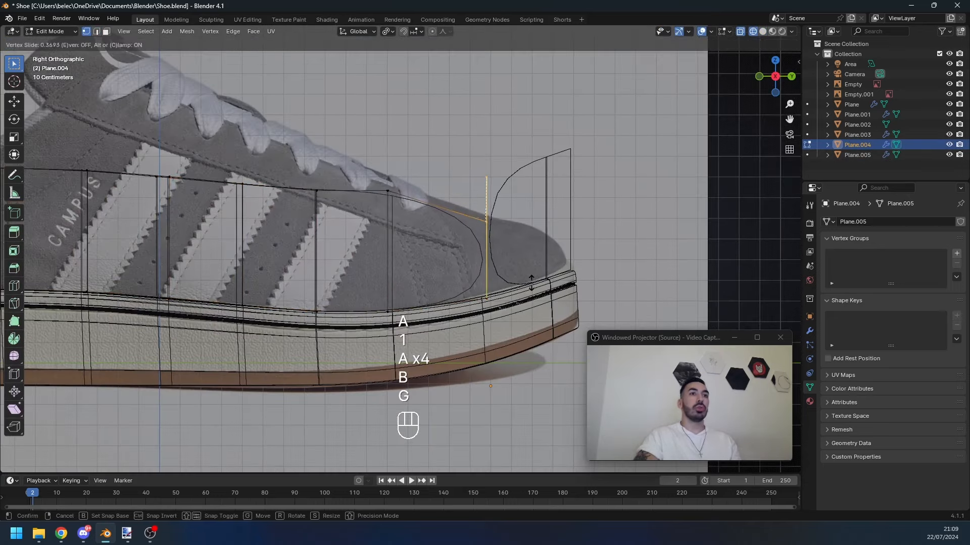
pyautogui.press('g')
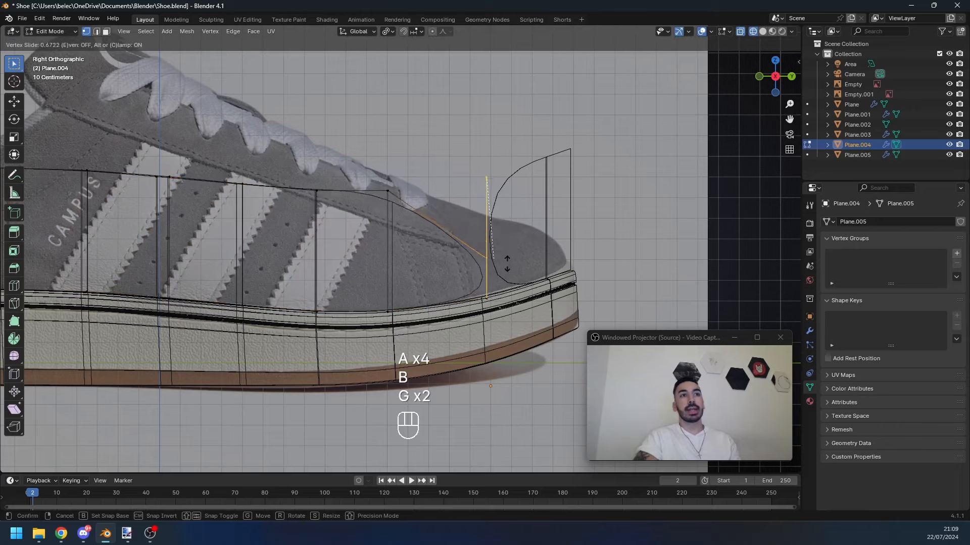
pyautogui.click(508, 255)
pyautogui.press('g')
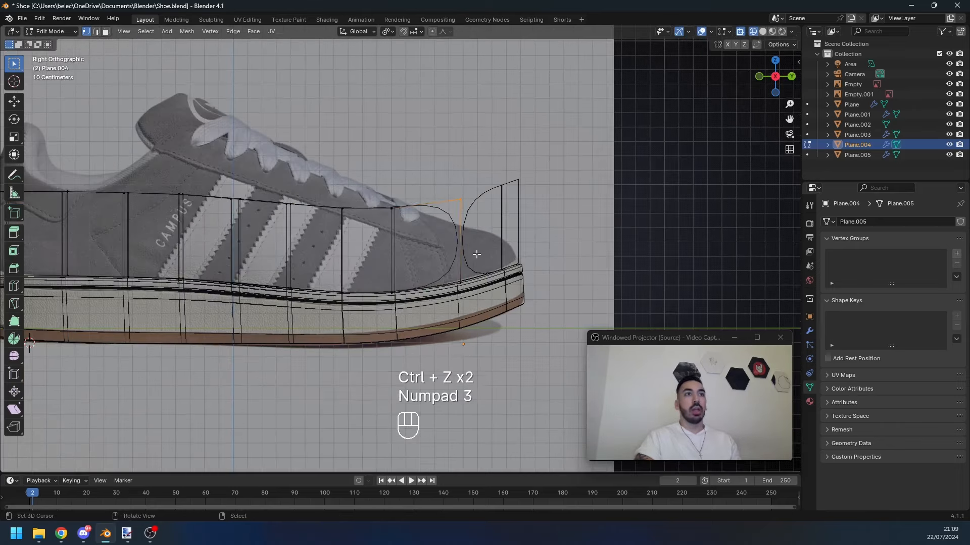
# Step: Box-select the top vertices at the front end of the main upper wall
pyautogui.press('a')
pyautogui.press('b')
pyautogui.moveTo(434, 179); pyautogui.dragTo(473, 208)
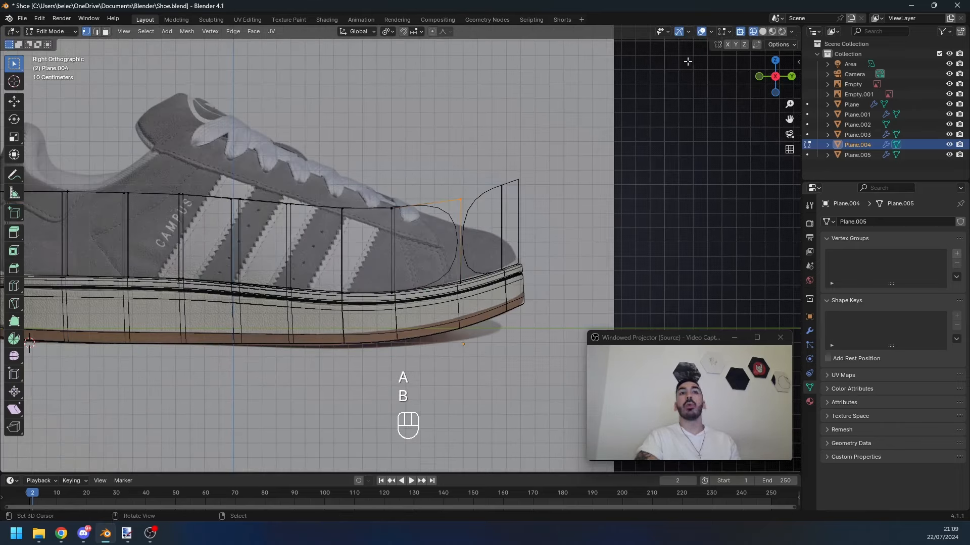
pyautogui.moveTo(458, 187); pyautogui.dragTo(448, 202, button='middle')
pyautogui.press('z')
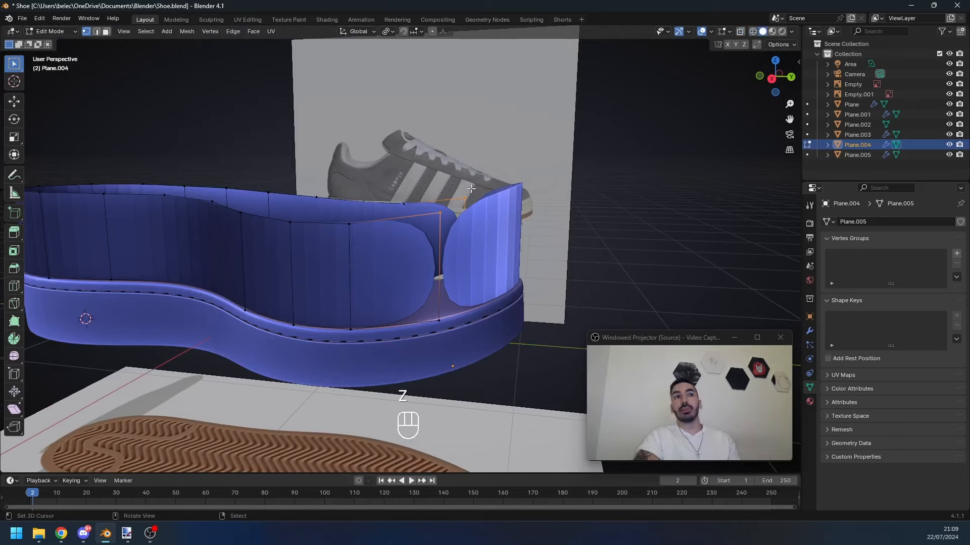
pyautogui.press('KP_3')
pyautogui.press('z')
pyautogui.rightClick(475, 190)
pyautogui.scroll(1, 477, 190)
pyautogui.press('g')
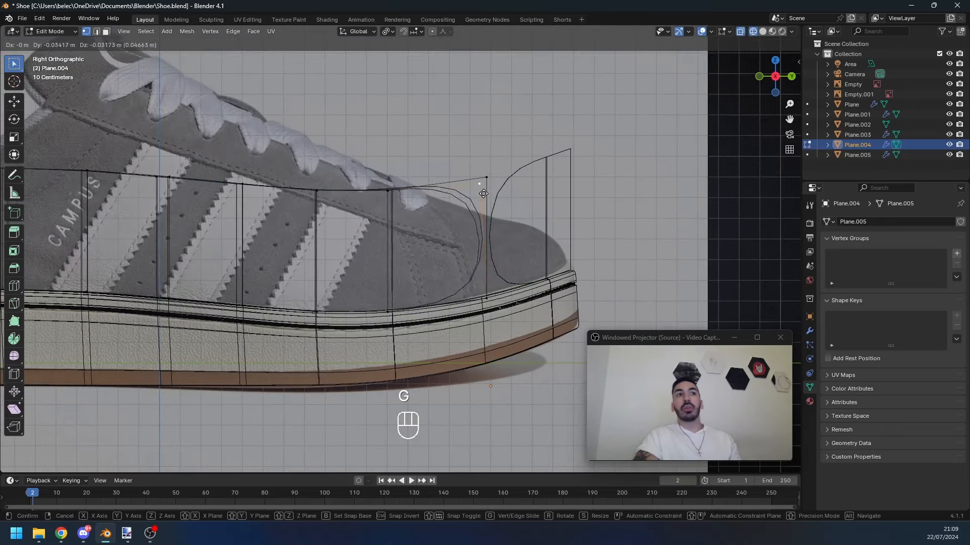
pyautogui.rightClick(483, 193)
pyautogui.scroll(-1, 482, 193)
pyautogui.moveTo(481, 194); pyautogui.dragTo(431, 247, button='middle')
pyautogui.press('KP_3')
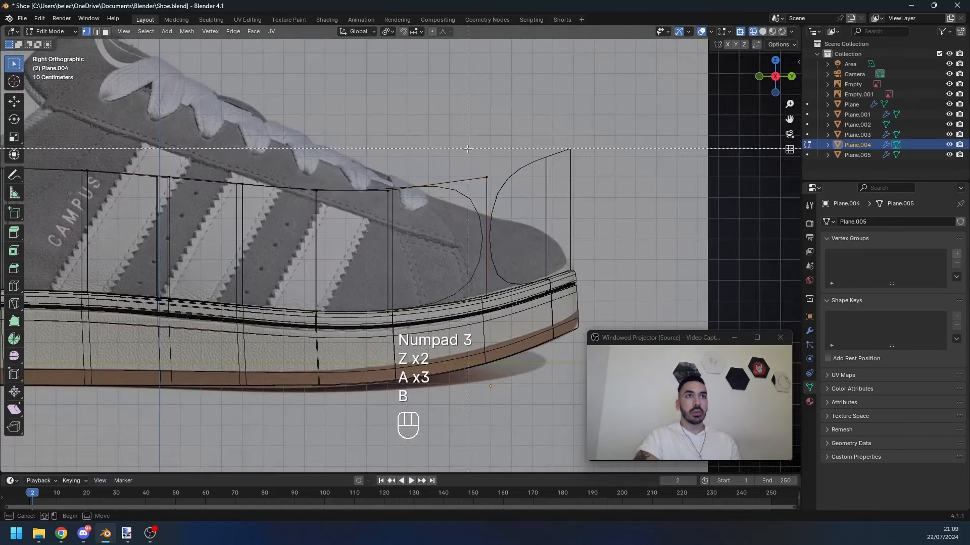
# Step: Lower the top vertices near the side panel's front end to follow the stitched seam below the laces
pyautogui.press('g')
pyautogui.press('g')
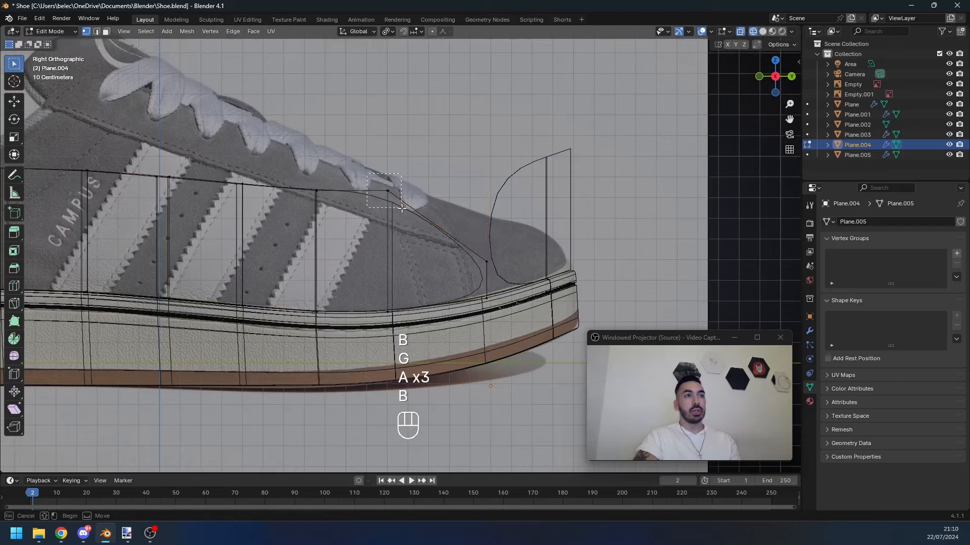
pyautogui.click(462, 244)
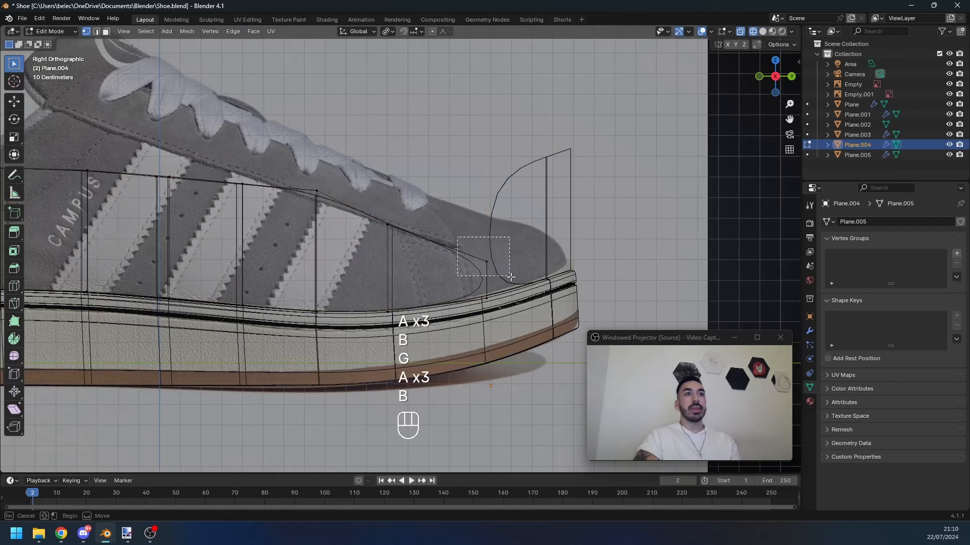
# Step: Slide the panel's upper and lower front corner vertices back to match the rounded overlay edge in the reference
pyautogui.press('g')
pyautogui.press('g')
pyautogui.rightClick(486, 260)
pyautogui.click(475, 300)
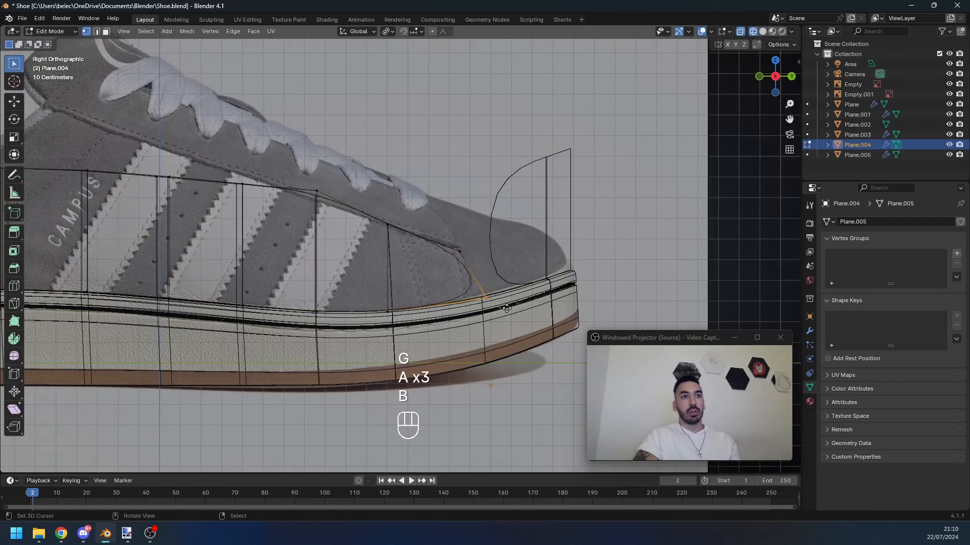
pyautogui.press('g')
pyautogui.press('g')
pyautogui.click(494, 307)
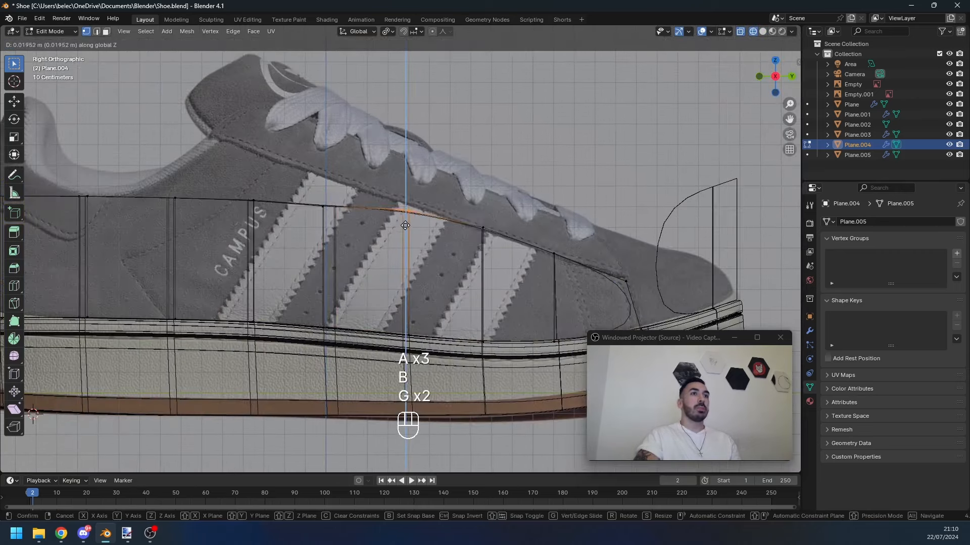
# Step: Raise the side panel's midsection top vertices to follow the lace seam and the collar opening in the reference
pyautogui.click(357, 208)
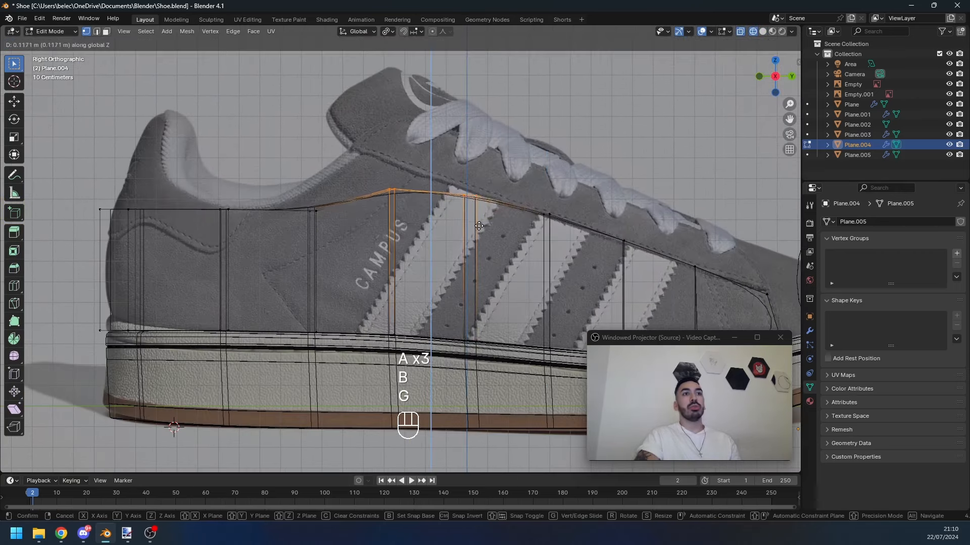
pyautogui.click(433, 219)
pyautogui.press('a')
pyautogui.press('a')
pyautogui.press('a')
pyautogui.press('b')
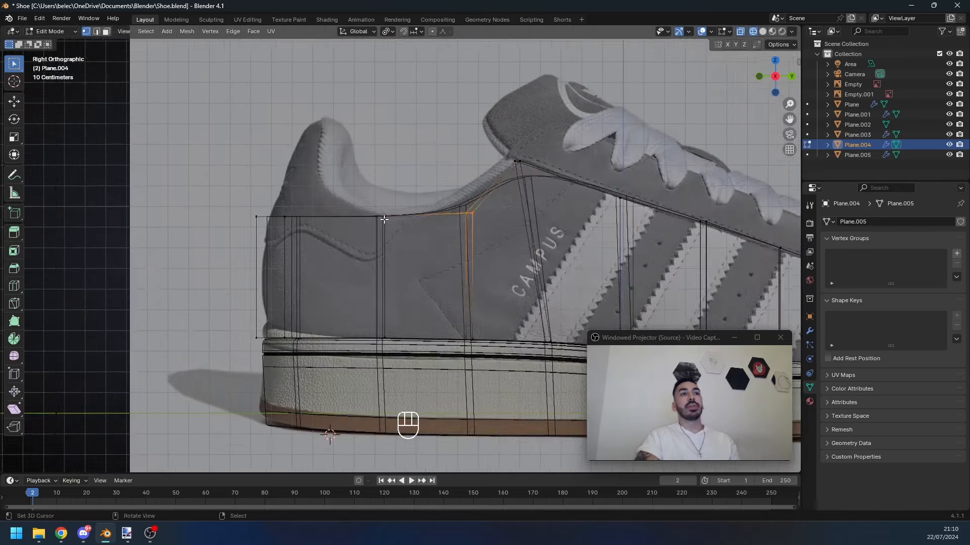
pyautogui.press('Tab')
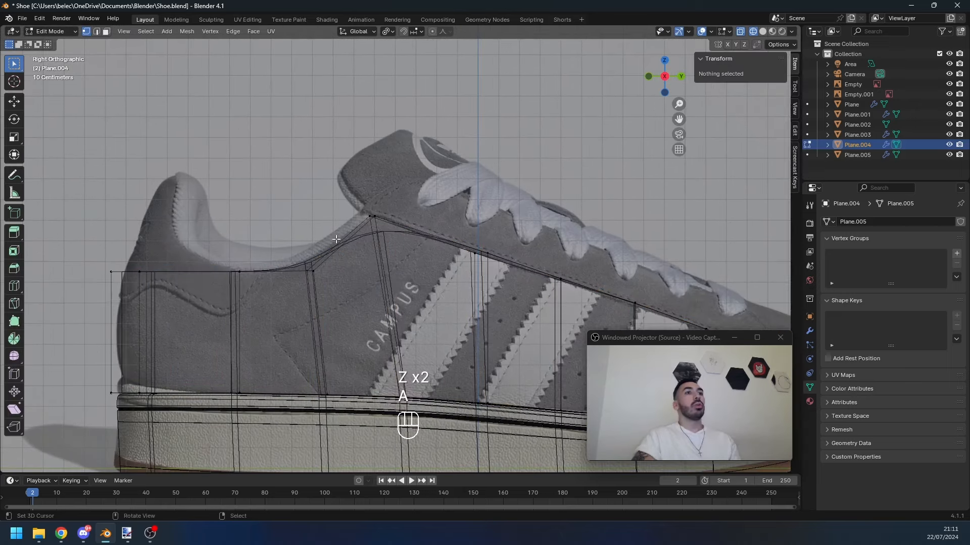
pyautogui.press('a')
pyautogui.press('Tab')
pyautogui.press('Tab')
# Step: Set a mean vertex crease of 1 on the two peak vertices where the collar meets the lace panel
pyautogui.scroll(3, 364, 216)
pyautogui.keyDown('shift'); pyautogui.click(363, 207); pyautogui.keyUp('shift')
pyautogui.keyDown('shift'); pyautogui.click(353, 201); pyautogui.keyUp('shift')
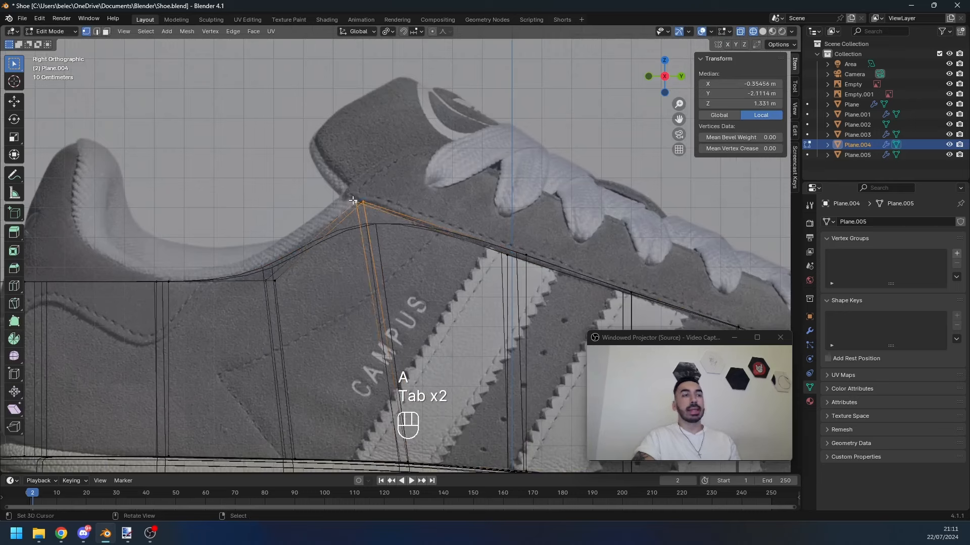
pyautogui.press('n')
pyautogui.press('n')
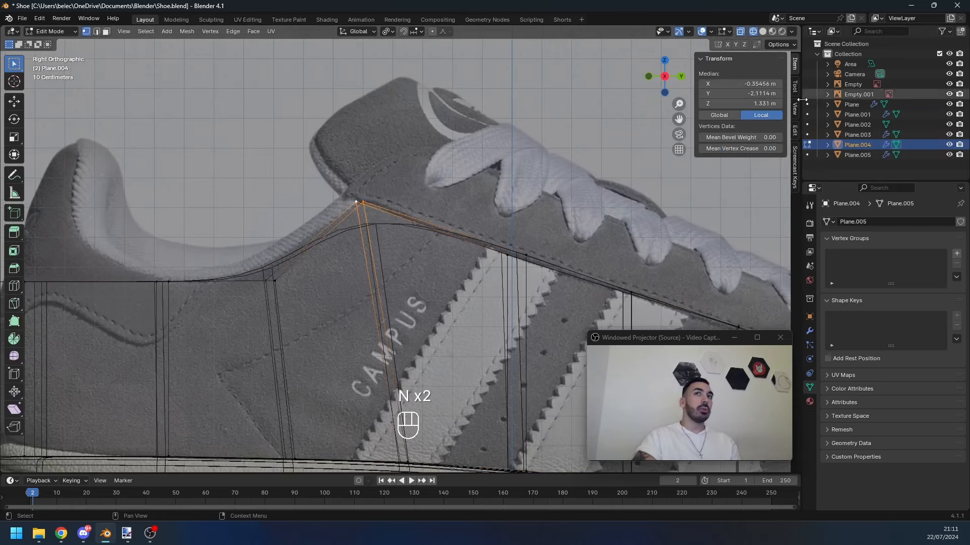
pyautogui.click(724, 149)
pyautogui.write('1')
pyautogui.press('Return')
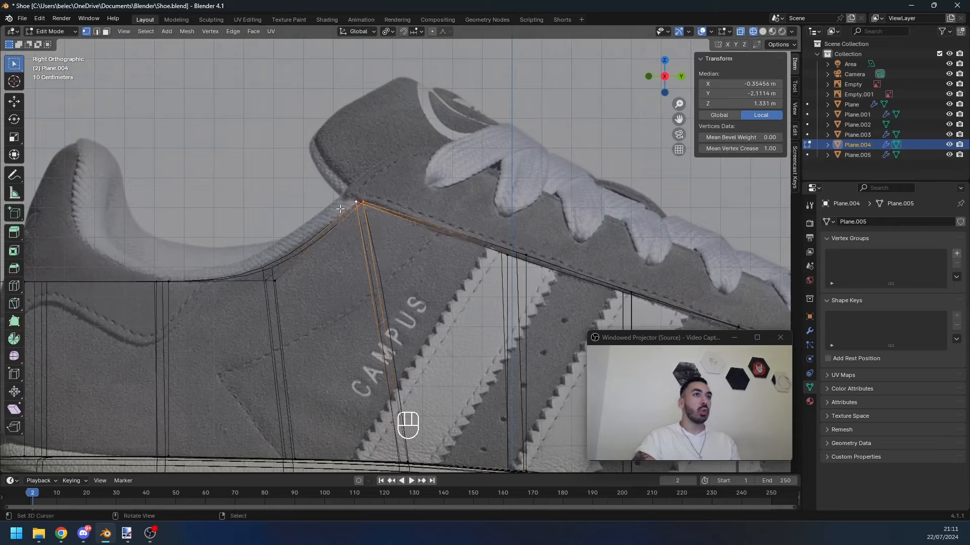
pyautogui.press('Tab')
pyautogui.press('Tab')
# Step: Extrude the heel's top edges up to the reference's heel tip and move the rear vertices below them slightly outward
pyautogui.keyDown('shift'); pyautogui.moveTo(372, 206); pyautogui.dragTo(479, 191, button='middle'); pyautogui.keyUp('shift')
pyautogui.scroll(-1, 480, 191)
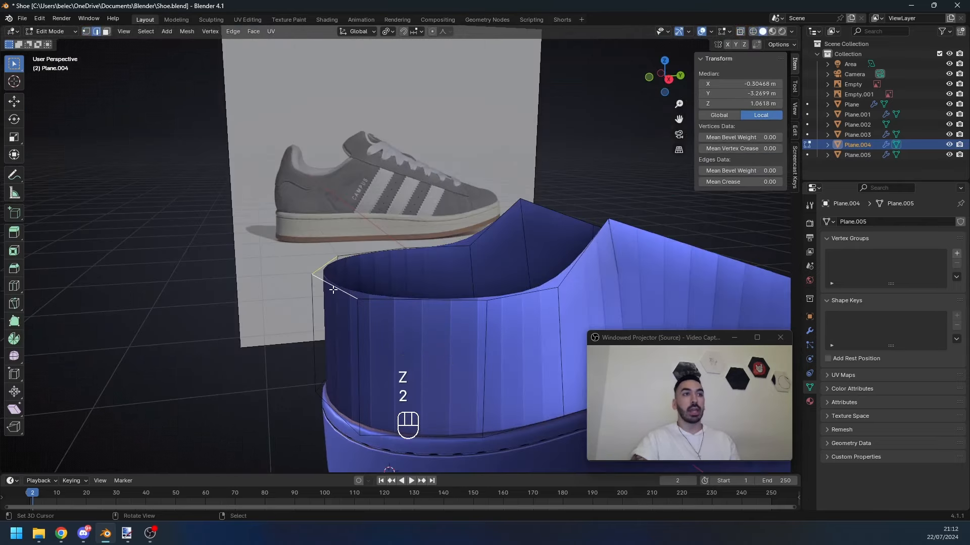
pyautogui.press('KP_3')
pyautogui.press('e')
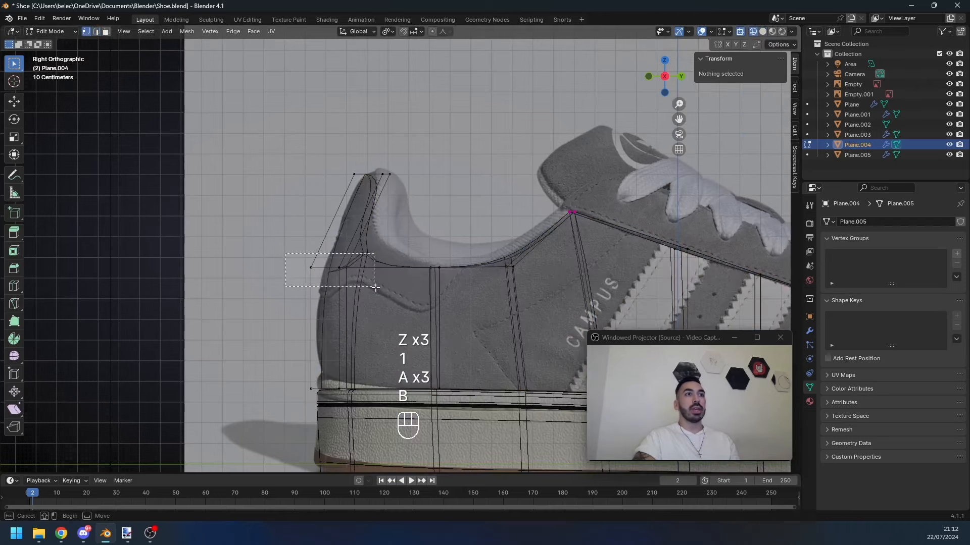
pyautogui.press('g')
pyautogui.click(367, 293)
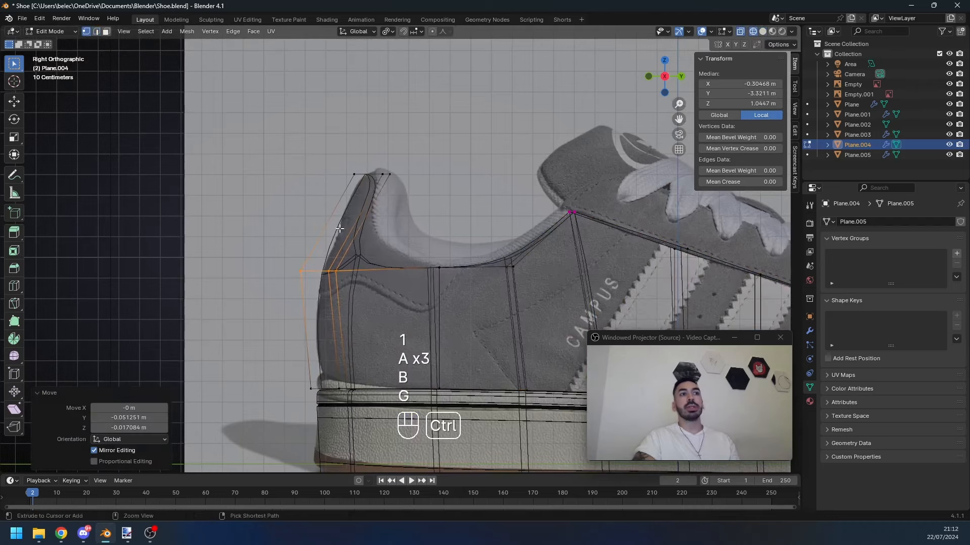
# Step: Add a loop cut across the heel extension and slide the vertices at its base toward the collar curve
pyautogui.click(344, 244)
pyautogui.press('a')
pyautogui.press('a')
pyautogui.press('a')
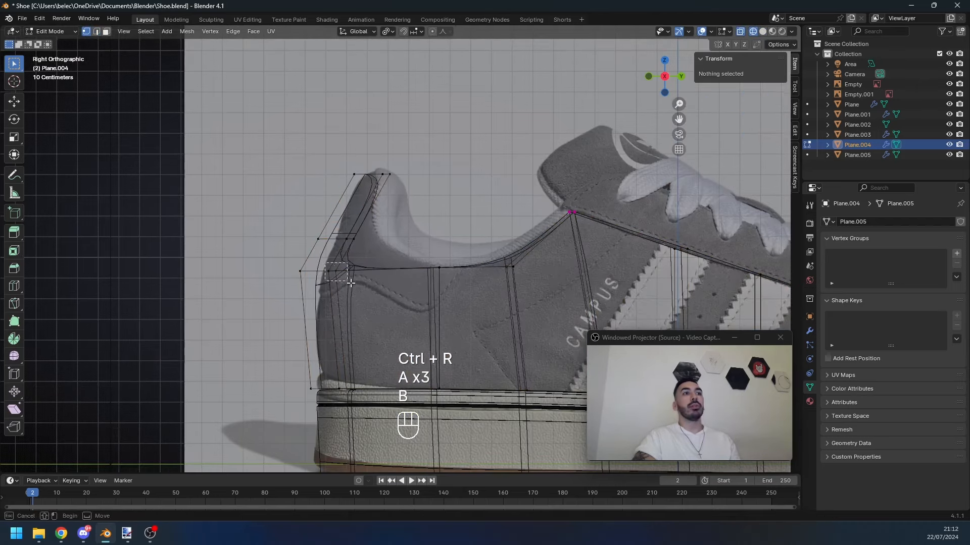
pyautogui.moveTo(350, 284); pyautogui.dragTo(349, 282)
pyautogui.press('g')
pyautogui.press('g')
pyautogui.click(384, 273)
# Step: Move the inner vertices of the heel extension's loop cut to follow the padded collar edge
pyautogui.press('a')
pyautogui.press('a')
pyautogui.press('a')
pyautogui.press('b')
pyautogui.moveTo(335, 227); pyautogui.dragTo(369, 256)
pyautogui.press('g')
pyautogui.click(381, 248)
# Step: Compare the reshaped heel with the reference photo in solid and wireframe shading
pyautogui.press('Tab')
pyautogui.press('Tab')
pyautogui.press('a')
pyautogui.press('z')
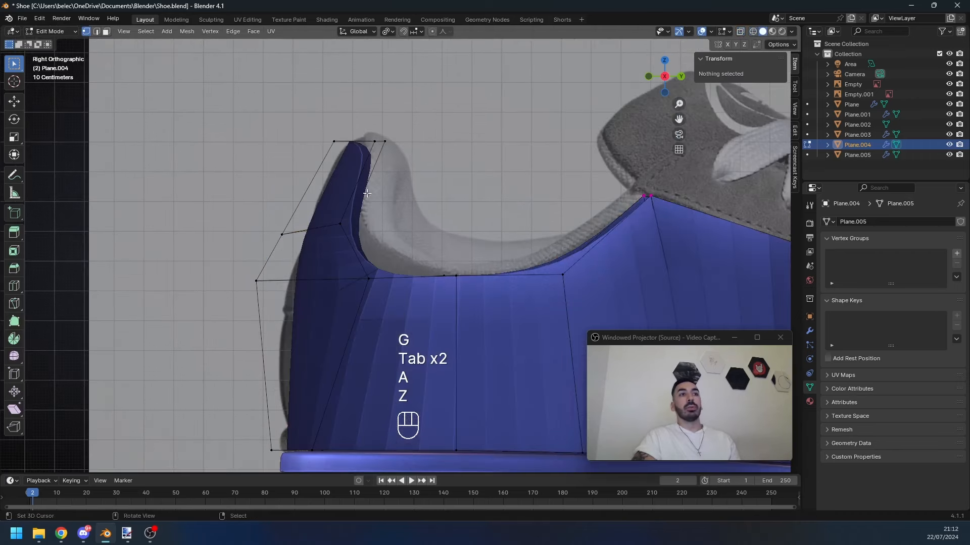
pyautogui.press('z')
pyautogui.press('Tab')
pyautogui.press('Tab')
pyautogui.press('z')
pyautogui.press('z')
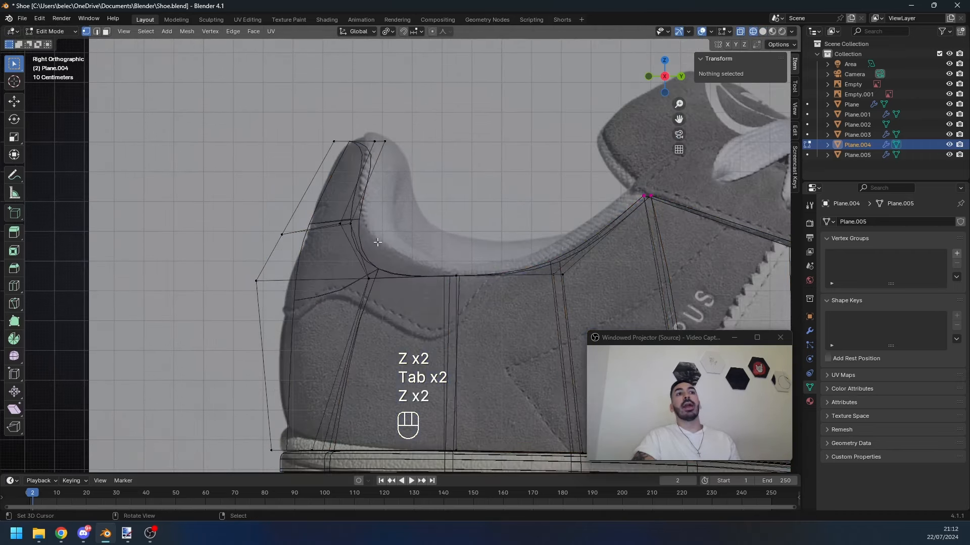
# Step: Add another loop cut across the upper half of the heel extension
pyautogui.scroll(1, 403, 248)
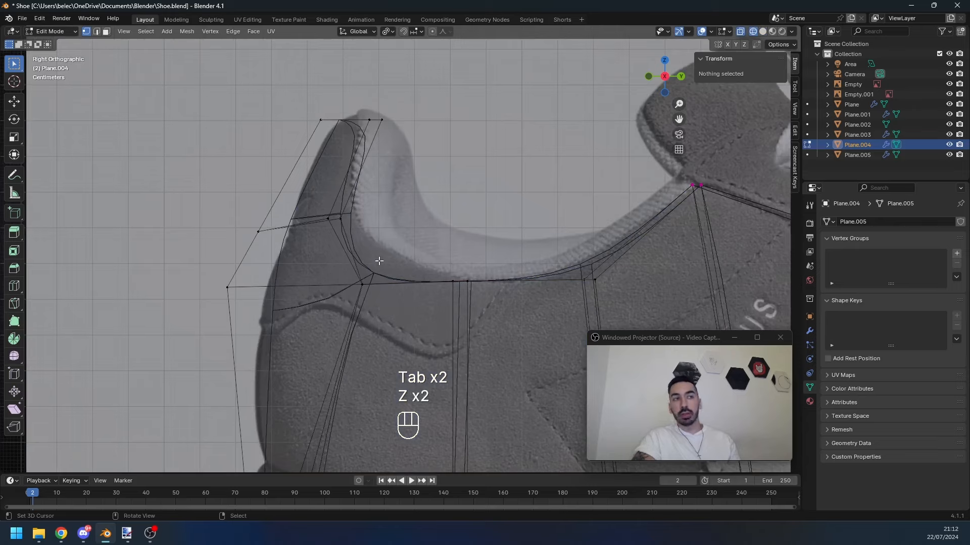
pyautogui.hotkey('ctrl', 'r')
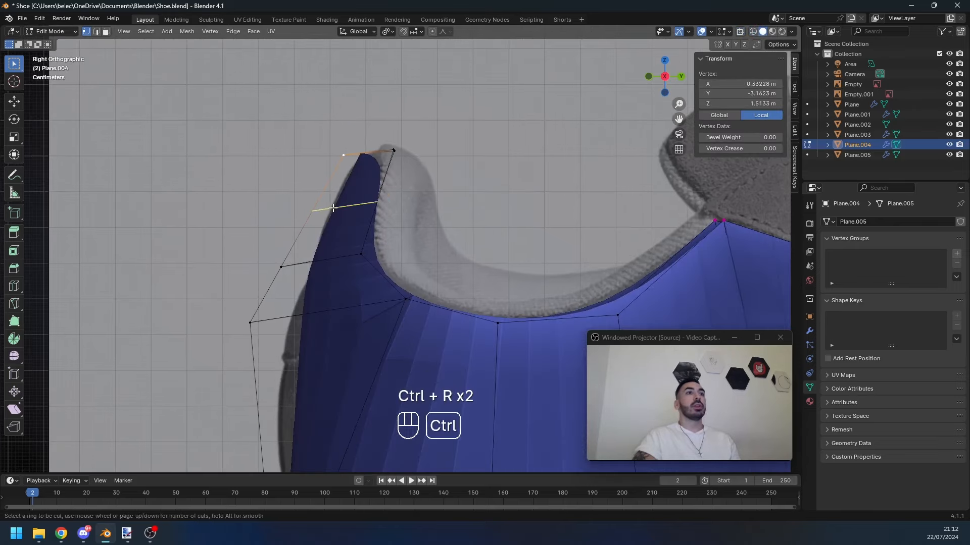
pyautogui.doubleClick(349, 199)
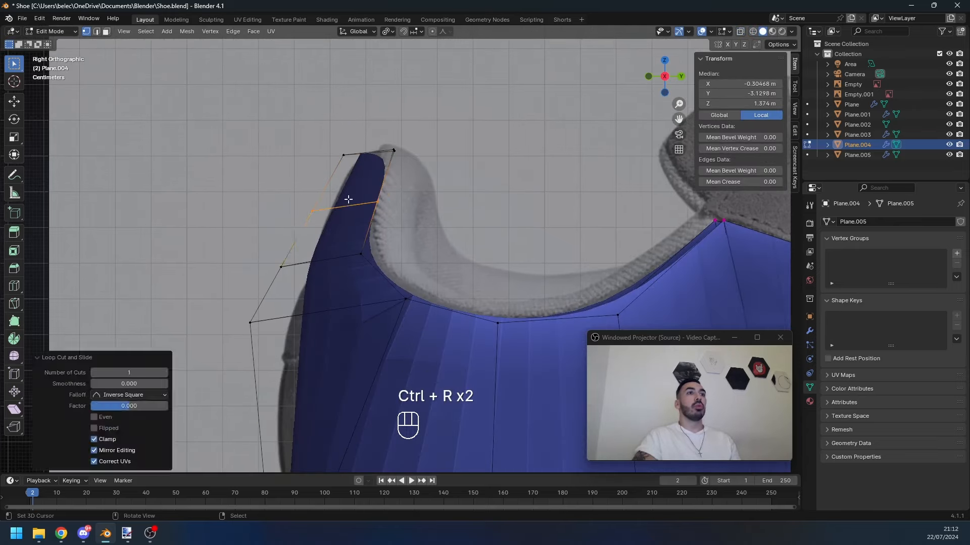
# Step: Slide the inner vertices at the heel tip down along their edge to tighten the curve
pyautogui.press('a')
pyautogui.press('a')
pyautogui.press('a')
pyautogui.press('a')
pyautogui.press('z')
pyautogui.press('a')
pyautogui.press('b')
pyautogui.moveTo(381, 138); pyautogui.dragTo(406, 163)
pyautogui.press('g')
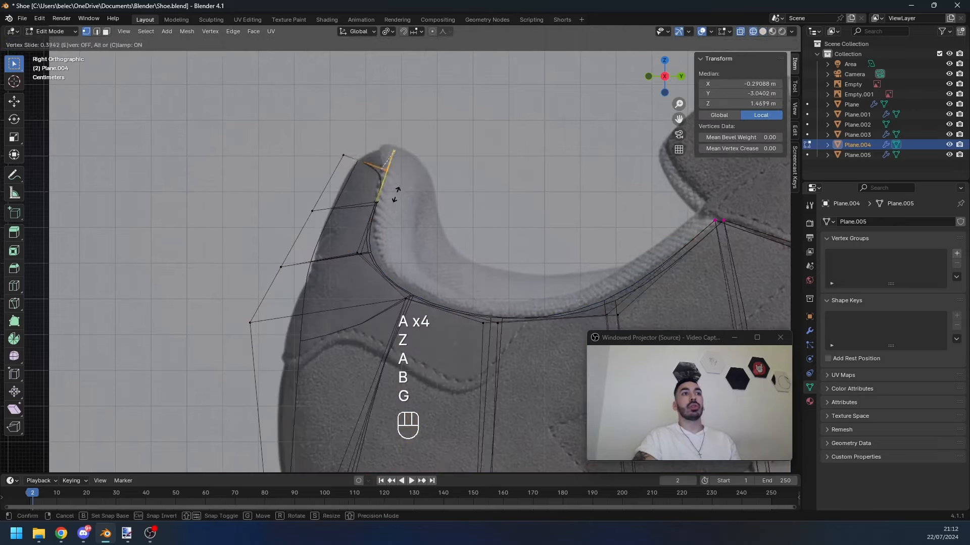
pyautogui.click(397, 188)
# Step: Move the outer vertex near the heel tip to follow the reference's back contour
pyautogui.press('a')
pyautogui.press('a')
pyautogui.press('a')
pyautogui.press('b')
pyautogui.moveTo(326, 145); pyautogui.dragTo(376, 169)
pyautogui.press('g')
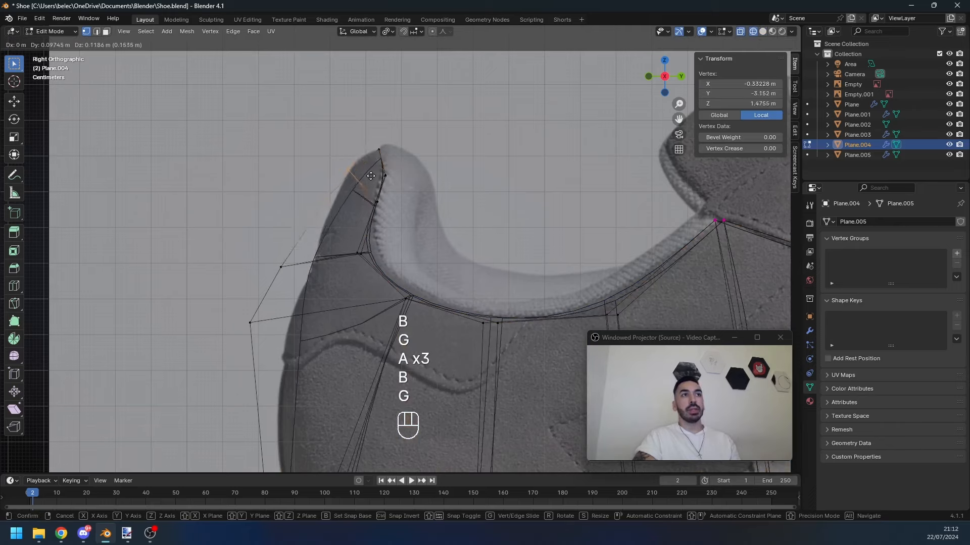
pyautogui.click(372, 178)
pyautogui.press('a')
pyautogui.press('z')
pyautogui.scroll(-5, 429, 268)
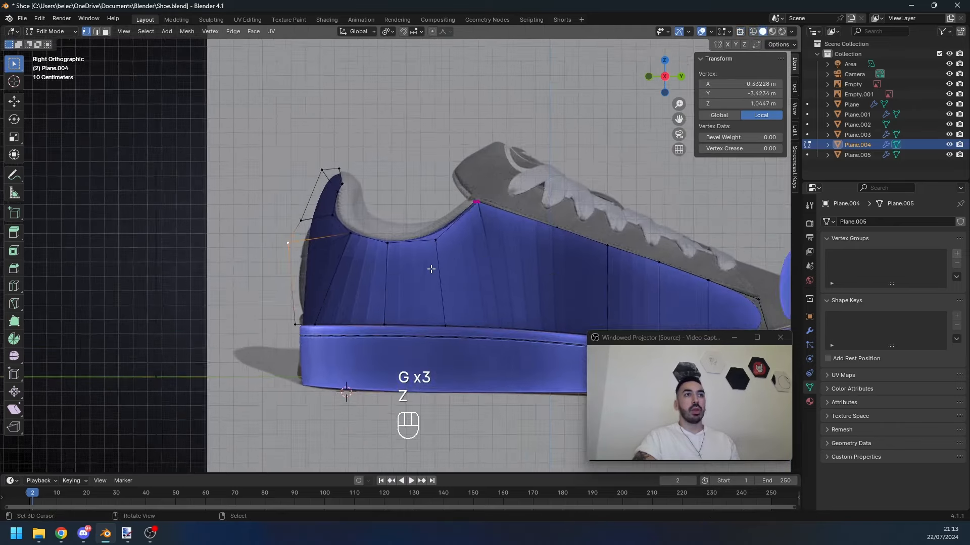
# Step: Add a horizontal loop cut along the full side panel and move its rearmost vertices to fit the heel contour
pyautogui.hotkey('ctrl', 'r')
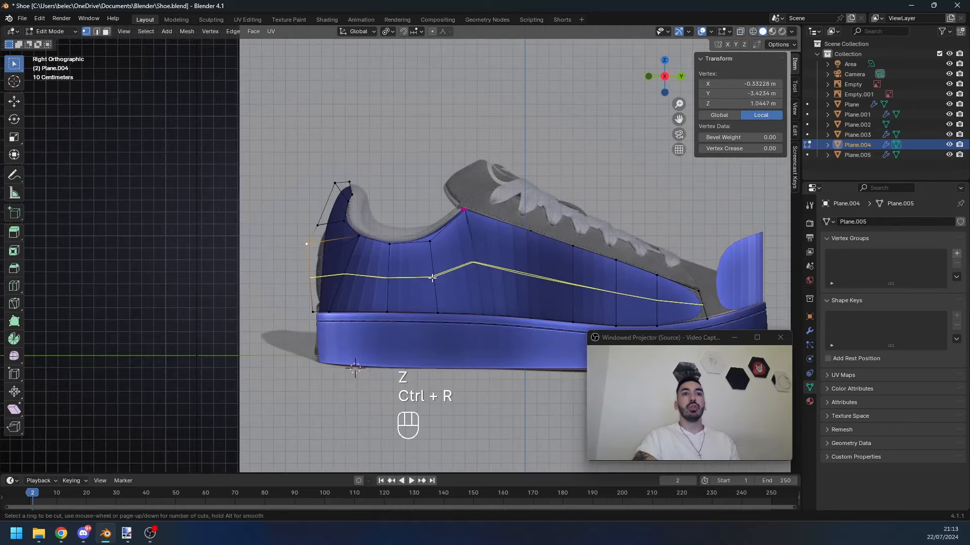
pyautogui.doubleClick(432, 277)
pyautogui.scroll(8, 432, 277)
pyautogui.press('z')
pyautogui.press('a')
pyautogui.press('a')
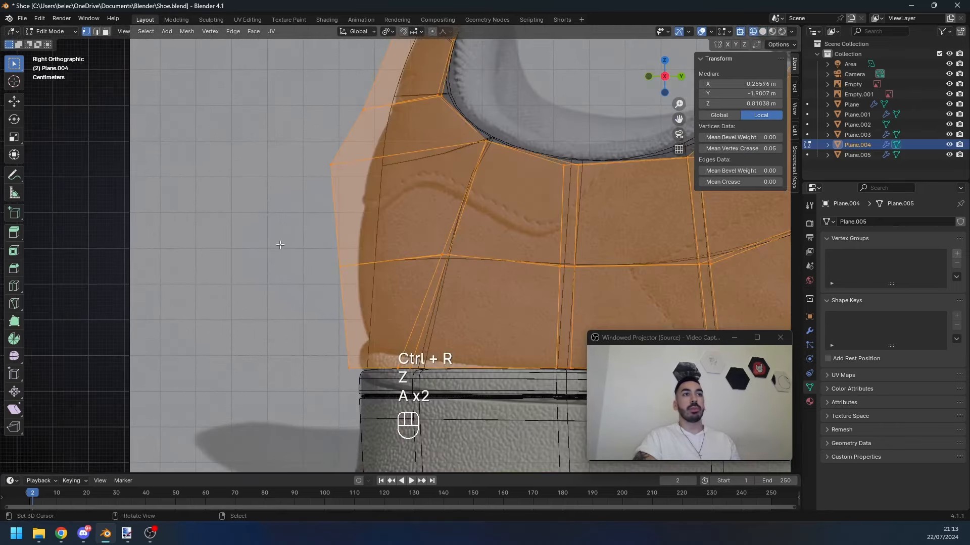
pyautogui.press('a')
pyautogui.press('b')
pyautogui.moveTo(309, 242); pyautogui.dragTo(379, 295)
pyautogui.press('g')
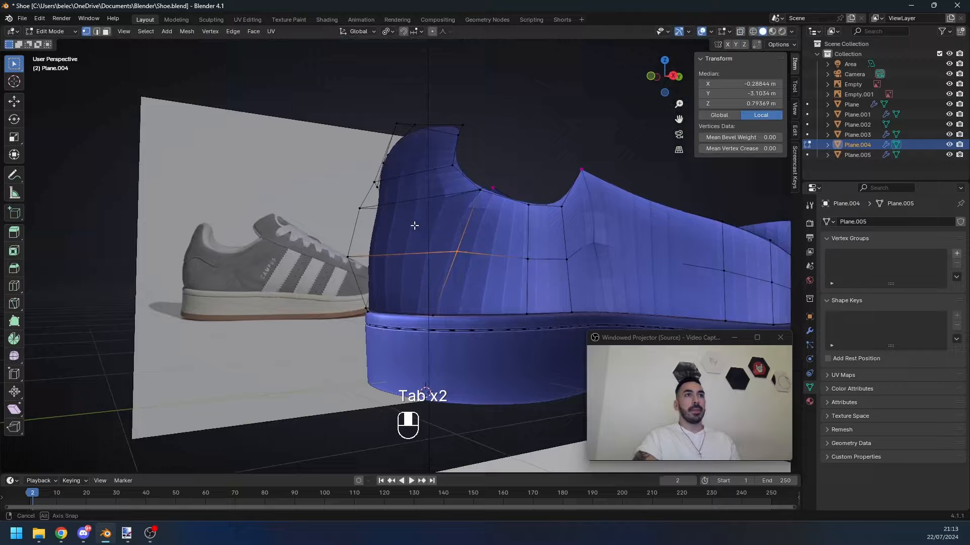
# Step: Add a further loop cut to the heel area of the upper
pyautogui.moveTo(414, 225)
pyautogui.mouseDown(button='middle')
pyautogui.moveTo(392, 277)
pyautogui.moveTo(388, 238)
pyautogui.moveTo(448, 277)
pyautogui.moveTo(443, 208)
pyautogui.mouseUp(button='middle')
pyautogui.press('Tab')
pyautogui.press('Tab')
pyautogui.press('1')
pyautogui.hotkey('ctrl', 'r')
pyautogui.doubleClick(443, 208)
# Step: Inspect the heel from behind and the side in solid and wireframe shading
pyautogui.moveTo(370, 203); pyautogui.dragTo(409, 327, button='middle')
pyautogui.press('Tab')
pyautogui.press('Tab')
pyautogui.press('1')
pyautogui.press('z')
pyautogui.press('a')
pyautogui.press('z')
pyautogui.press('Tab')
pyautogui.press('Tab')
pyautogui.press('2')
pyautogui.press('z')
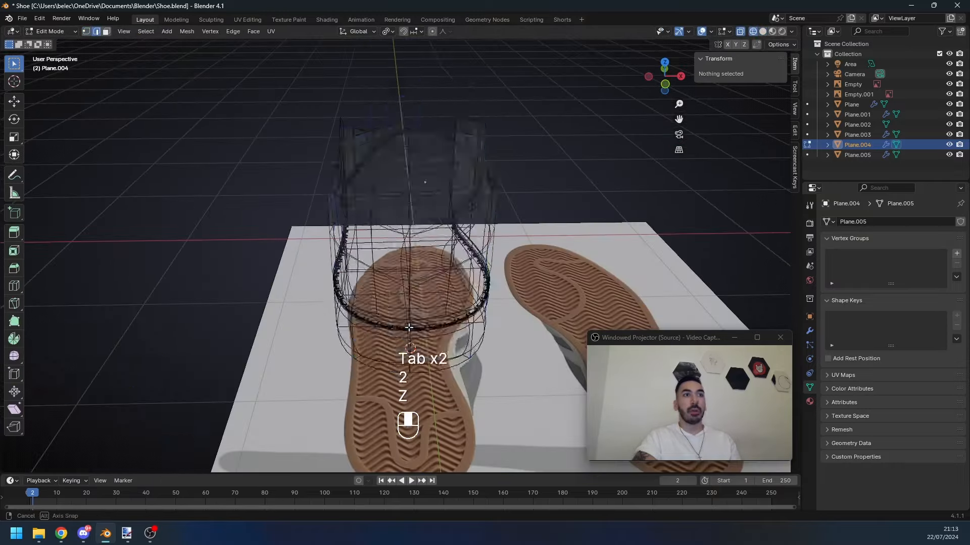
pyautogui.moveTo(342, 301); pyautogui.dragTo(376, 303, button='middle')
# Step: Select the bottom edge path around the heel and distribute its vertices evenly with LoopTools Space
pyautogui.press('2')
pyautogui.rightClick(350, 298)
pyautogui.moveTo(498, 308); pyautogui.dragTo(391, 287, button='middle')
pyautogui.keyDown('ctrl'); pyautogui.rightClick(480, 335); pyautogui.keyUp('ctrl')
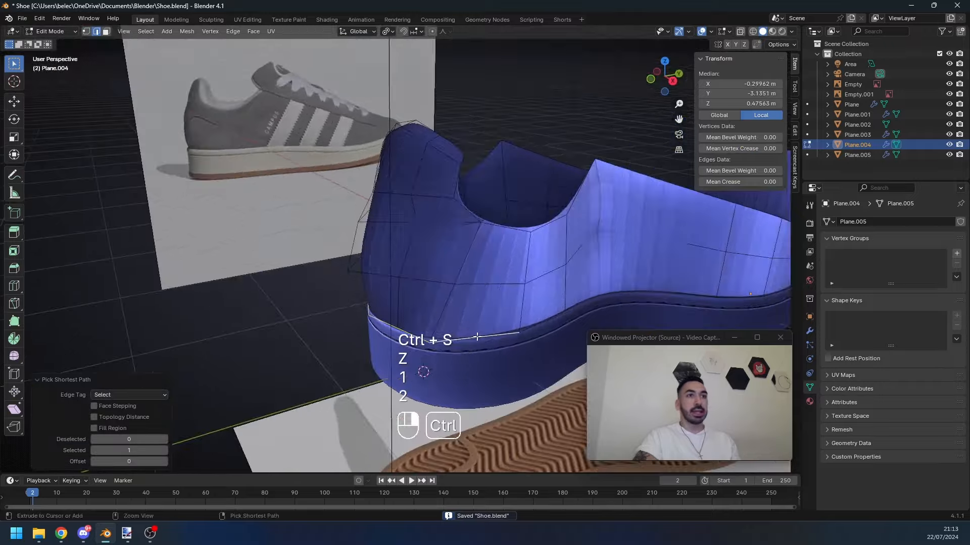
pyautogui.press('z')
pyautogui.moveTo(481, 336); pyautogui.dragTo(354, 348, button='middle')
pyautogui.press('z')
pyautogui.press('z')
pyautogui.press('w')
pyautogui.click(263, 260)
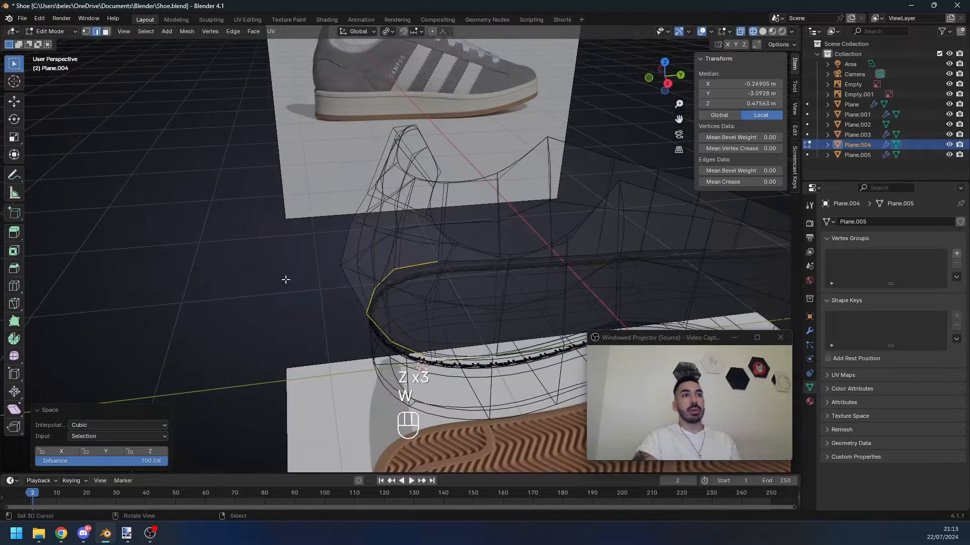
# Step: Scale the heel's selected bottom edges along the X axis to fit the sole
pyautogui.press('z')
pyautogui.moveTo(284, 280); pyautogui.dragTo(384, 222, button='middle')
pyautogui.press('Tab')
pyautogui.press('Tab')
pyautogui.press('s')
pyautogui.press('x')
pyautogui.click(527, 357)
pyautogui.moveTo(527, 358); pyautogui.dragTo(368, 407, button='middle')
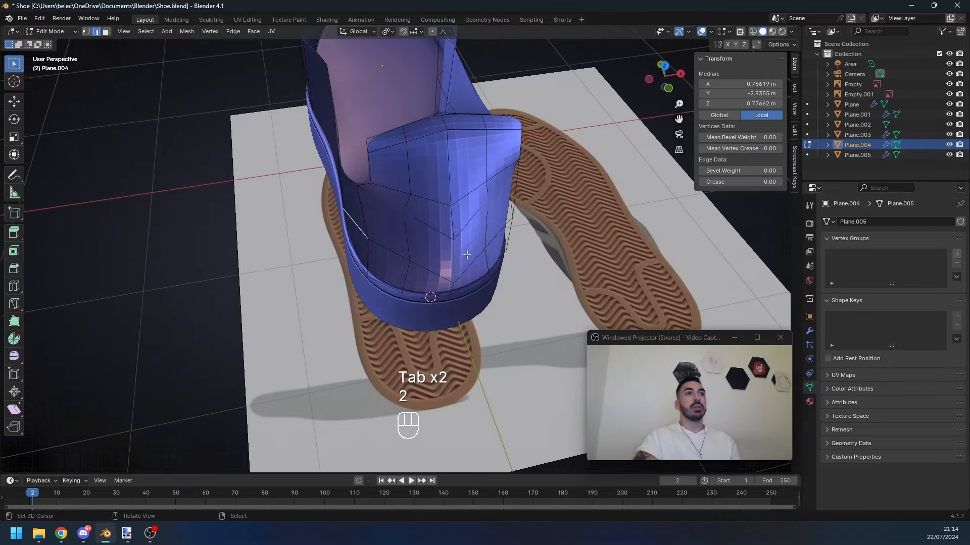
# Step: Select the mid-height edge path running around the back of the heel
pyautogui.moveTo(465, 253)
pyautogui.mouseDown(button='middle')
pyautogui.moveTo(444, 252)
pyautogui.moveTo(459, 235)
pyautogui.mouseUp(button='middle')
pyautogui.keyDown('ctrl'); pyautogui.rightClick(446, 252); pyautogui.keyUp('ctrl')
pyautogui.keyDown('shift'); pyautogui.rightClick(531, 180); pyautogui.keyUp('shift')
# Step: Try to distribute the heel's mid-height edge path evenly with LoopTools Space, and undo it
pyautogui.press('w')
pyautogui.moveTo(523, 177)
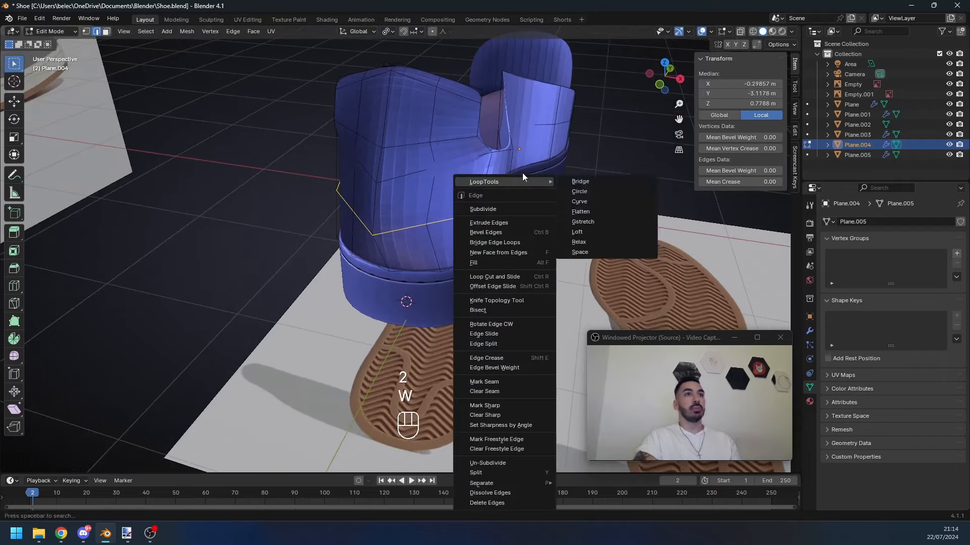
pyautogui.click(578, 258)
pyautogui.moveTo(279, 175); pyautogui.dragTo(298, 188, button='middle')
pyautogui.scroll(2, 298, 188)
pyautogui.hotkey('ctrl', 'z')
# Step: Smooth the heel's mid-height edge path with LoopTools Relax
pyautogui.press('w')
pyautogui.click(352, 247)
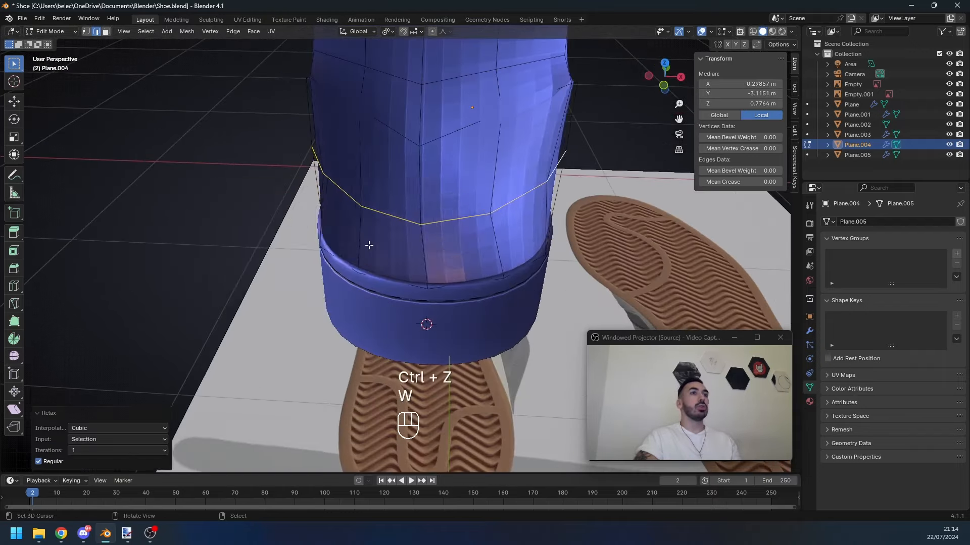
# Step: Slide vertices of the heel's mid-height row along their edges to even out the spacing
pyautogui.moveTo(369, 245)
pyautogui.mouseDown(button='middle')
pyautogui.moveTo(394, 248)
pyautogui.moveTo(379, 238)
pyautogui.moveTo(423, 260)
pyautogui.moveTo(402, 257)
pyautogui.moveTo(490, 252)
pyautogui.moveTo(442, 236)
pyautogui.moveTo(494, 234)
pyautogui.moveTo(402, 257)
pyautogui.moveTo(387, 247)
pyautogui.mouseUp(button='middle')
pyautogui.press('1')
pyautogui.rightClick(406, 249)
pyautogui.press('g')
pyautogui.press('g')
pyautogui.click(427, 254)
pyautogui.rightClick(459, 240)
pyautogui.press('g')
pyautogui.click(467, 237)
# Step: Adjust the depth of the selected vertex at the back of the heel with Shrink/Fatten
pyautogui.rightClick(418, 252)
pyautogui.press('z')
pyautogui.press('z')
pyautogui.press('z')
pyautogui.hotkey('alt', 's')
pyautogui.click(495, 244)
pyautogui.press('z')
# Step: Select the vertices just below the heel's top edge and adjust their depth with Shrink/Fatten
pyautogui.press('2')
pyautogui.press('1')
pyautogui.rightClick(364, 190)
pyautogui.keyDown('shift'); pyautogui.rightClick(365, 199); pyautogui.keyUp('shift')
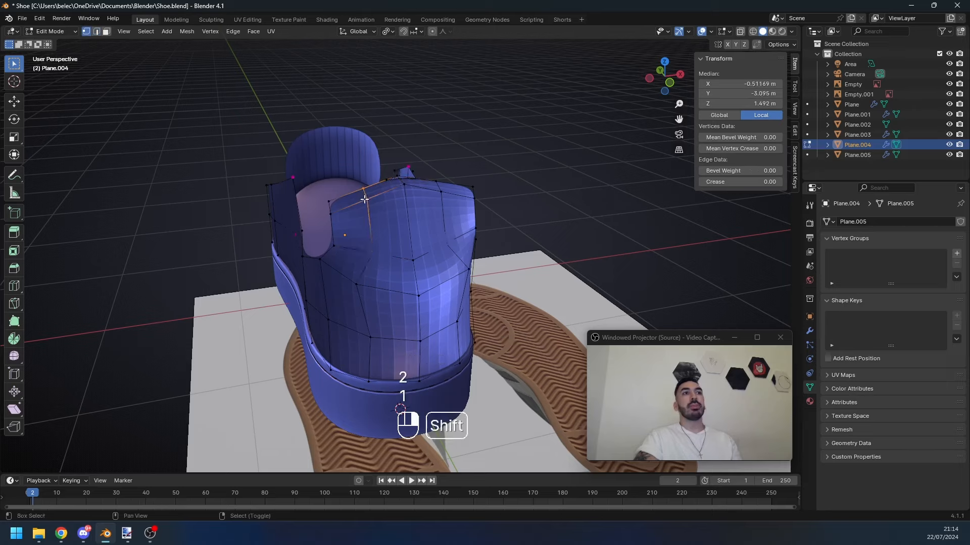
pyautogui.moveTo(430, 199); pyautogui.dragTo(474, 232, button='middle')
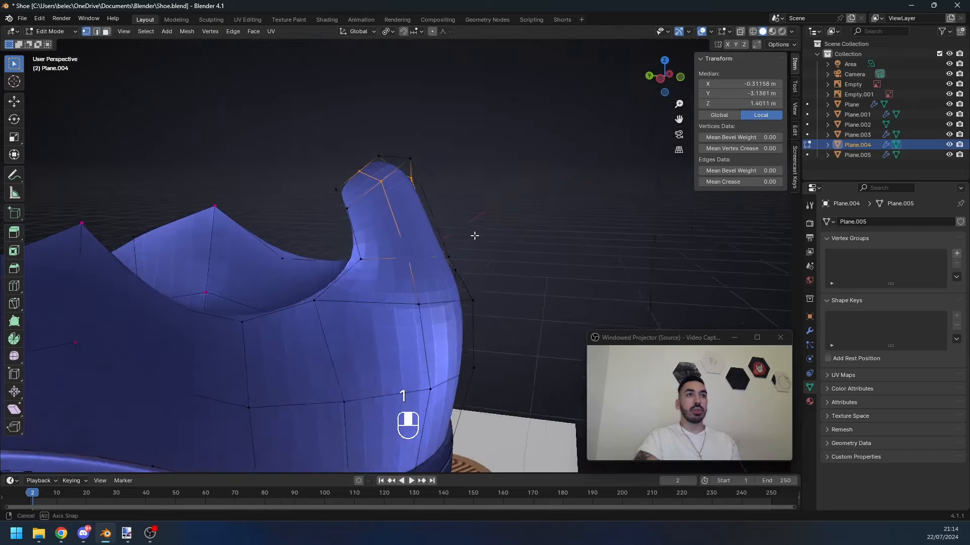
pyautogui.hotkey('alt', 's')
pyautogui.click(339, 270)
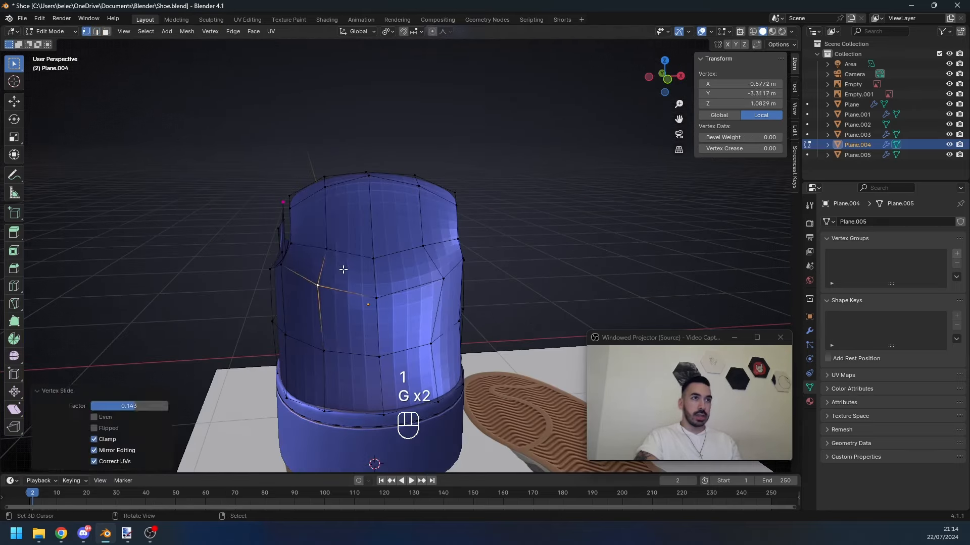
# Step: Slide the upper heel vertices along their edges and fine-tune their depth with Shrink/Fatten
pyautogui.rightClick(326, 248)
pyautogui.press('g')
pyautogui.press('g')
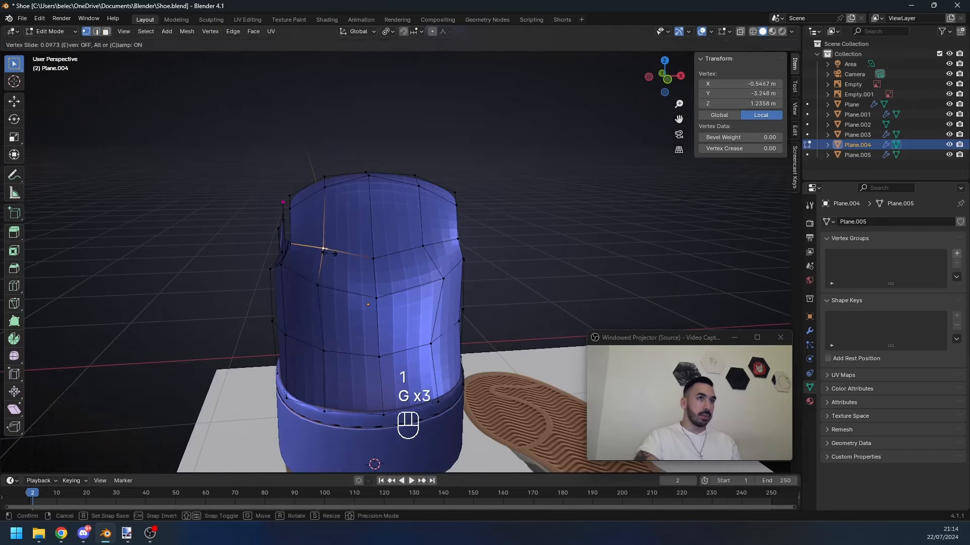
pyautogui.click(325, 249)
pyautogui.moveTo(354, 252); pyautogui.dragTo(329, 254, button='middle')
pyautogui.rightClick(435, 281)
pyautogui.press('g')
pyautogui.press('g')
pyautogui.press('g')
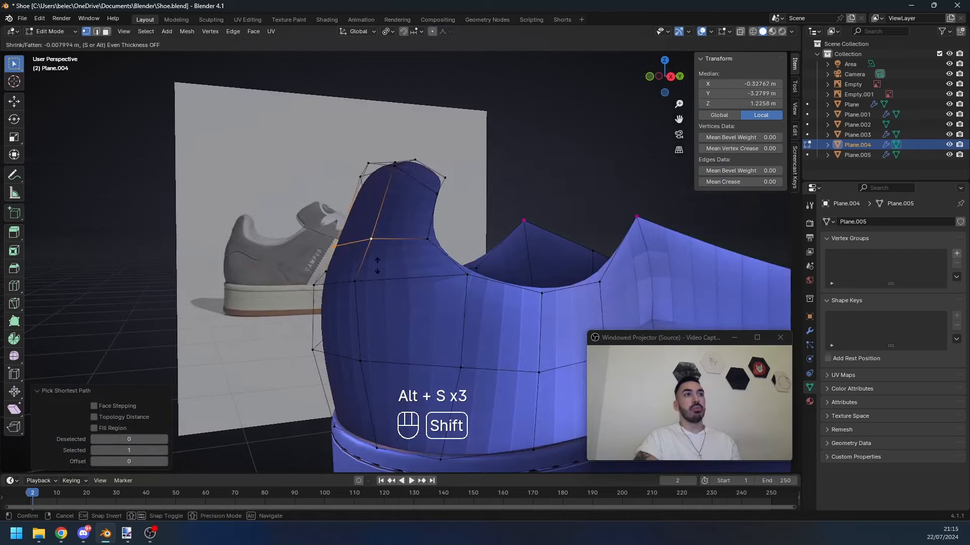
pyautogui.click(396, 303)
# Step: Compare the heel's silhouette with the side reference photo in the right orthographic wireframe view
pyautogui.press('KP_3')
pyautogui.press('z')
pyautogui.press('Tab')
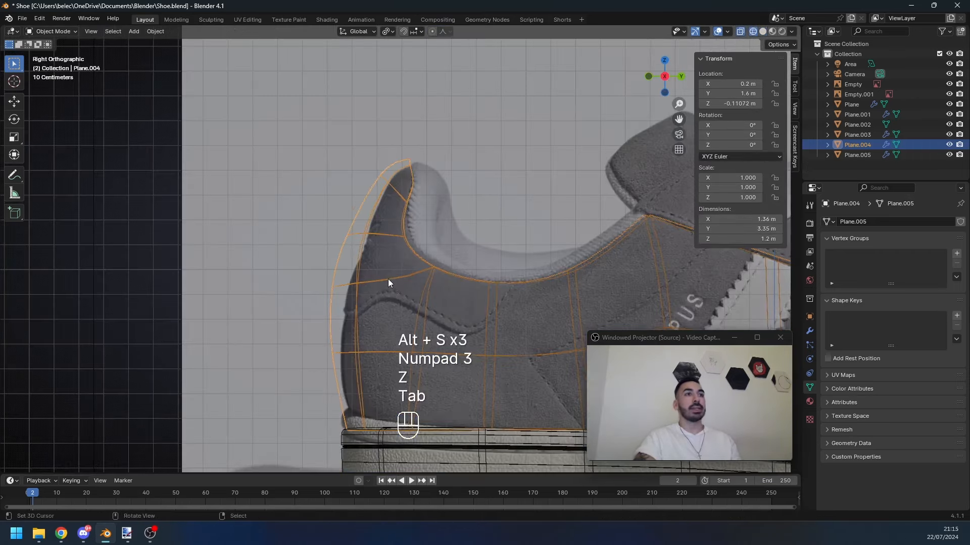
pyautogui.press('Tab')
pyautogui.keyDown('shift'); pyautogui.moveTo(428, 265); pyautogui.dragTo(380, 242, button='middle'); pyautogui.keyUp('shift')
pyautogui.press('Tab')
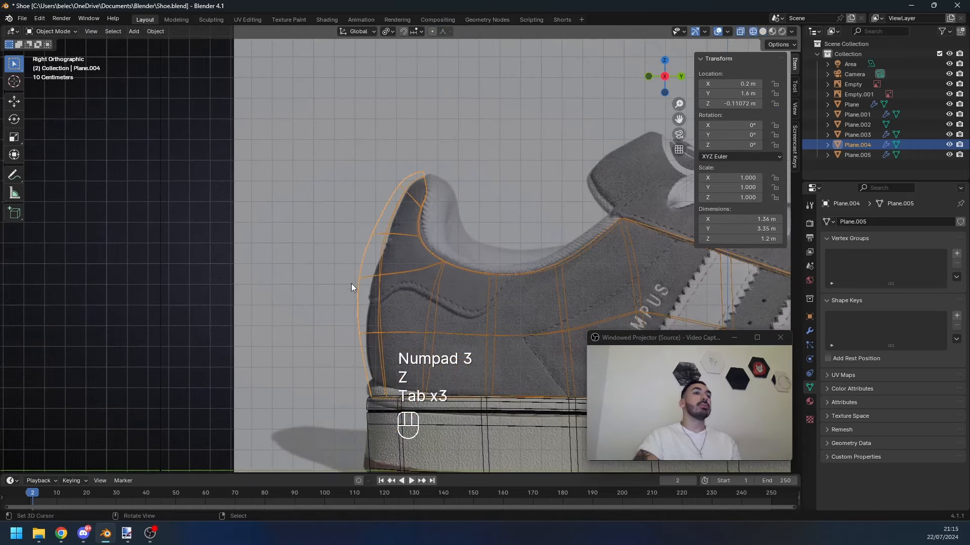
pyautogui.press('Tab')
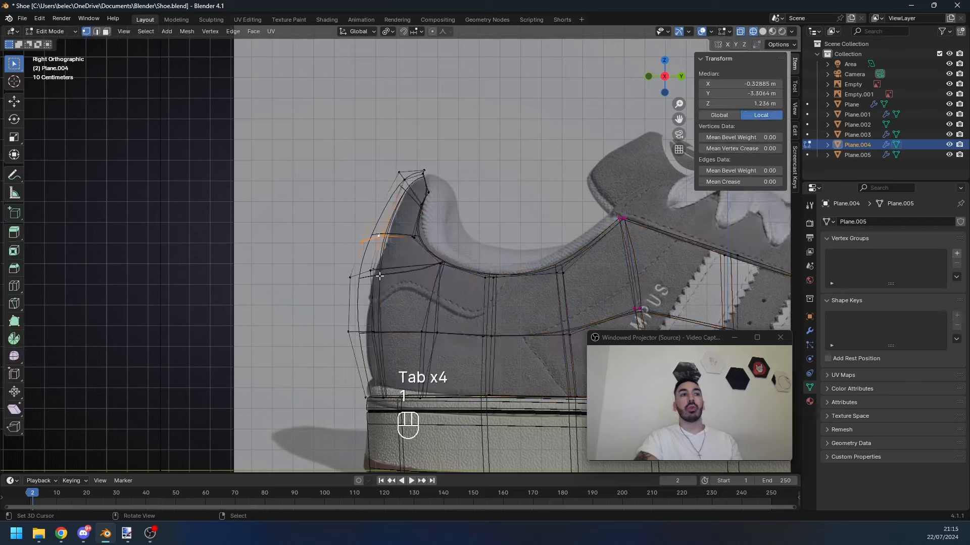
# Step: Move the rear vertices of the two upper heel rows inward to match the side photo, and clear the selection
pyautogui.press('1')
pyautogui.press('a')
pyautogui.press('a')
pyautogui.press('a')
pyautogui.press('b')
pyautogui.press('a')
pyautogui.press('a')
pyautogui.press('a')
pyautogui.press('b')
pyautogui.moveTo(303, 210); pyautogui.dragTo(396, 292)
pyautogui.press('g')
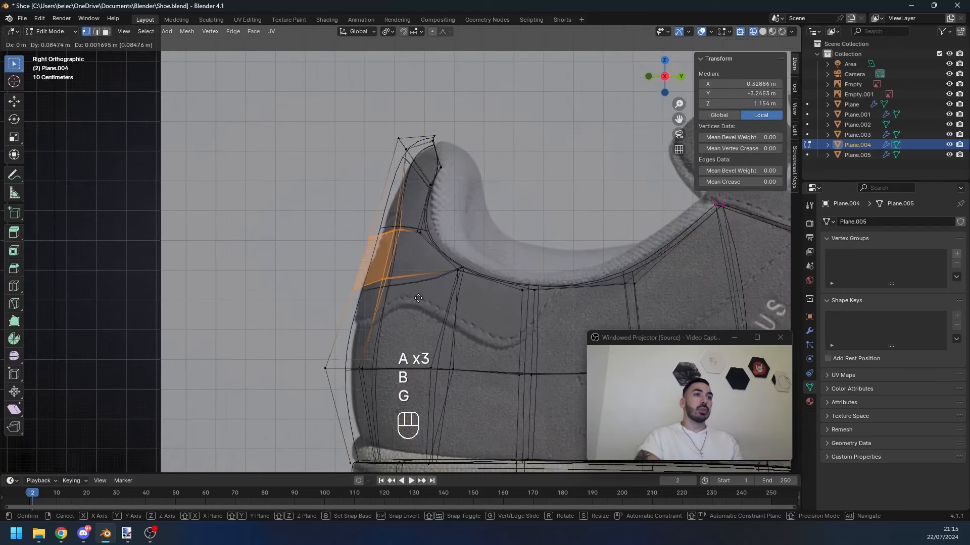
pyautogui.click(418, 298)
pyautogui.press('a')
pyautogui.press('a')
pyautogui.press('a')
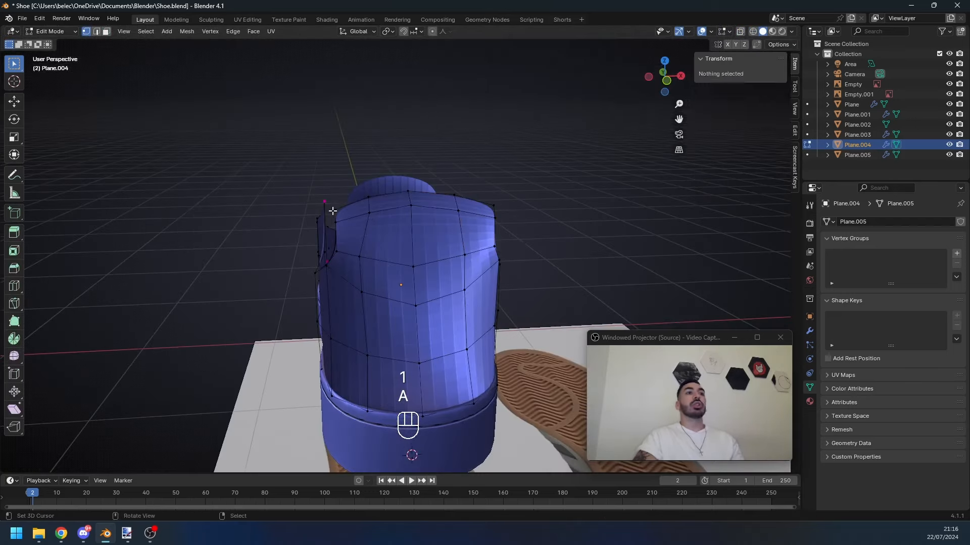
# Step: Select the strip of faces along the heel's top and scale it along the X axis to about 0.7
pyautogui.press('3')
pyautogui.keyDown('ctrl'); pyautogui.keyDown('shift'); pyautogui.click(477, 207); pyautogui.keyUp('shift'); pyautogui.keyUp('ctrl')
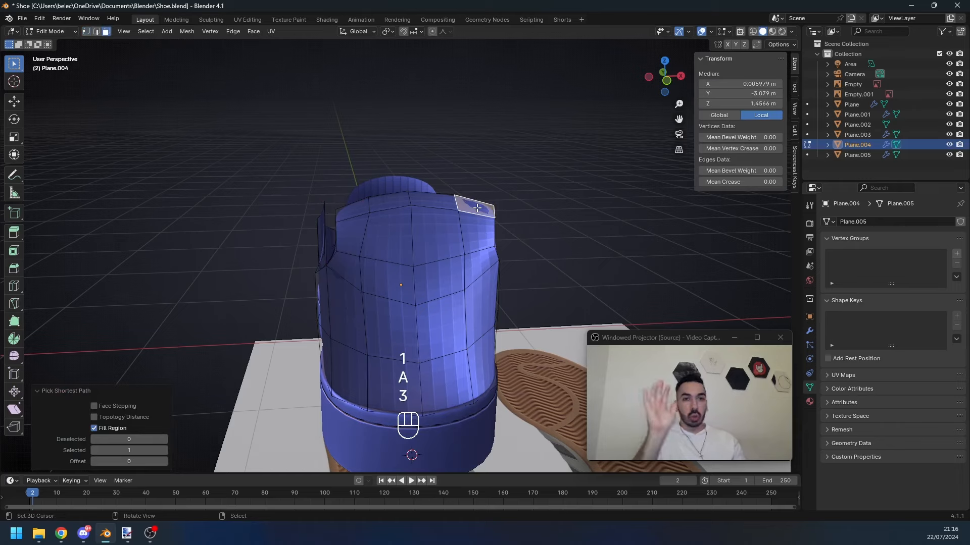
pyautogui.moveTo(477, 207); pyautogui.dragTo(469, 343, button='middle')
pyautogui.press('s')
pyautogui.press('x')
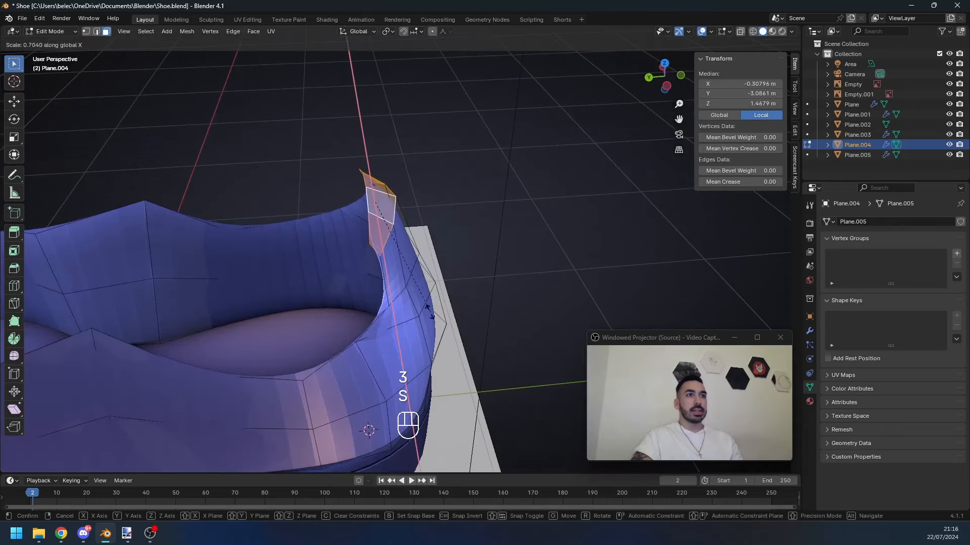
pyautogui.click(429, 313)
pyautogui.moveTo(429, 312); pyautogui.dragTo(540, 349, button='middle')
# Step: Scale the heel's selected vertex loop along the X axis and review the heel's shape in Object Mode
pyautogui.press('1')
pyautogui.keyDown('alt'); pyautogui.click(342, 268); pyautogui.keyUp('alt')
pyautogui.press('s')
pyautogui.press('x')
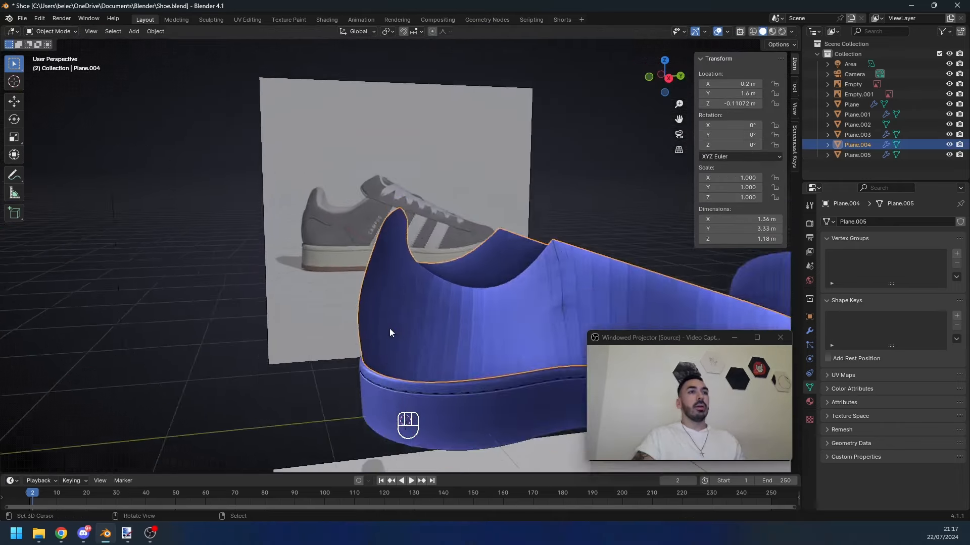
pyautogui.scroll(2, 389, 331)
pyautogui.press('Tab')
pyautogui.press('2')
pyautogui.moveTo(372, 224); pyautogui.dragTo(444, 248, button='middle')
pyautogui.press('Tab')
pyautogui.moveTo(444, 247); pyautogui.dragTo(275, 351, button='middle')
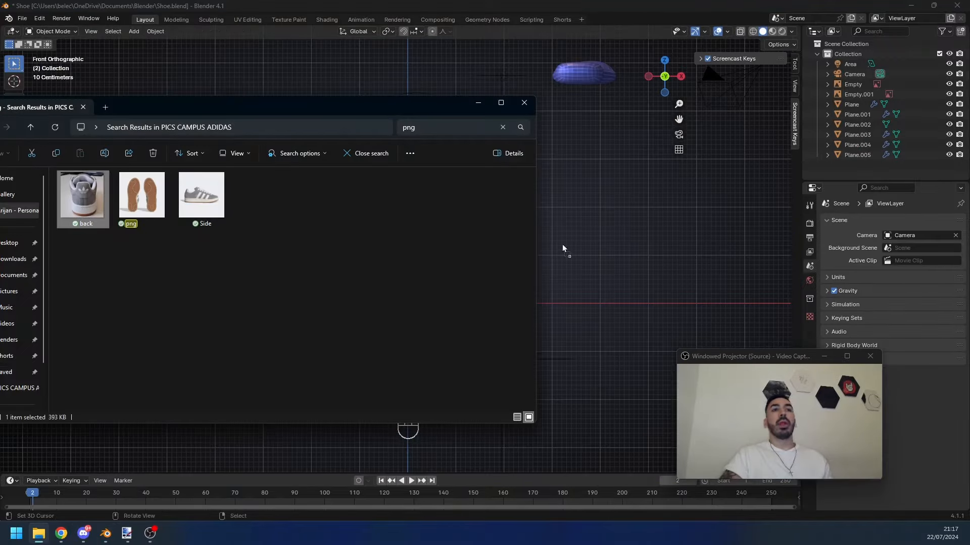
# Step: Bring the back.png reference image into the front view, and scale and position it over the shoe
pyautogui.moveTo(562, 244); pyautogui.dragTo(567, 213)
pyautogui.click(568, 213)
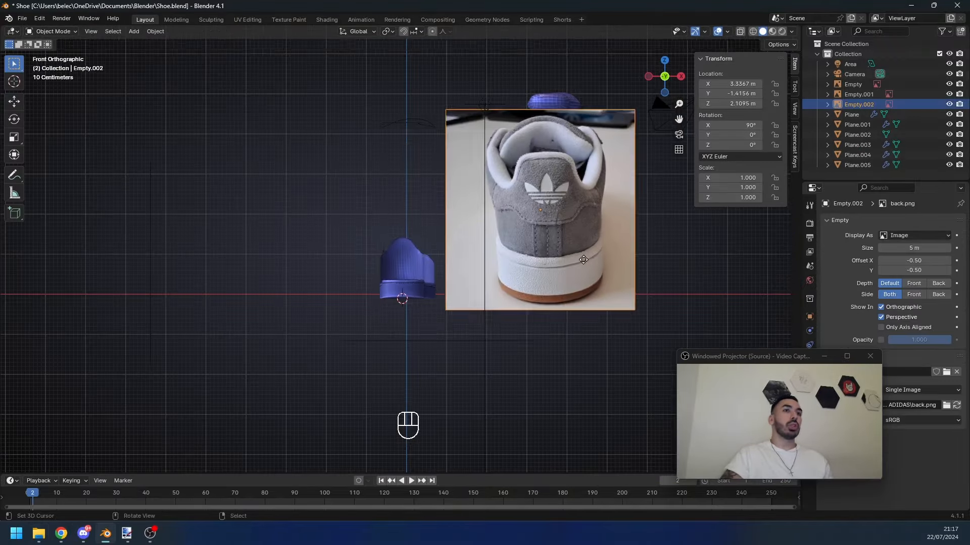
pyautogui.press('g')
pyautogui.click(491, 339)
pyautogui.press('s')
pyautogui.click(456, 317)
pyautogui.press('g')
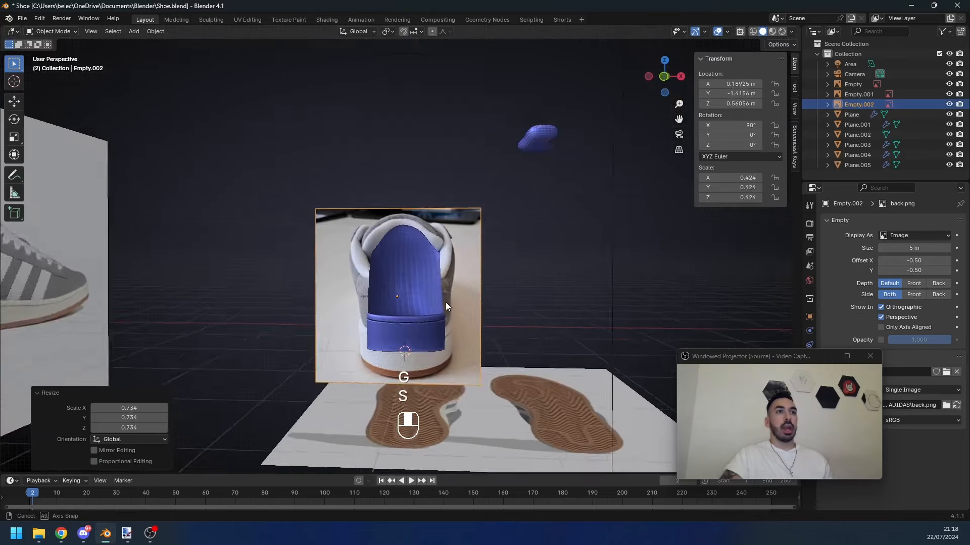
pyautogui.click(352, 287)
# Step: Move the back reference image along the Y axis until it stands beyond the shoe's toe
pyautogui.moveTo(353, 287); pyautogui.dragTo(425, 323, button='middle')
pyautogui.press('g')
pyautogui.press('y')
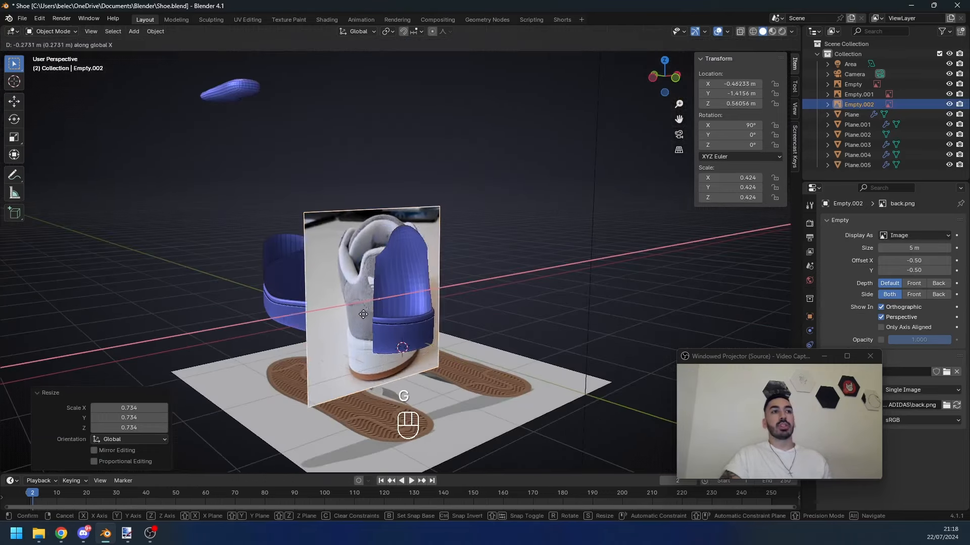
pyautogui.rightClick(388, 308)
pyautogui.press('g')
pyautogui.press('y')
pyautogui.click(249, 268)
pyautogui.moveTo(249, 269); pyautogui.dragTo(213, 278, button='middle')
pyautogui.scroll(1, 212, 278)
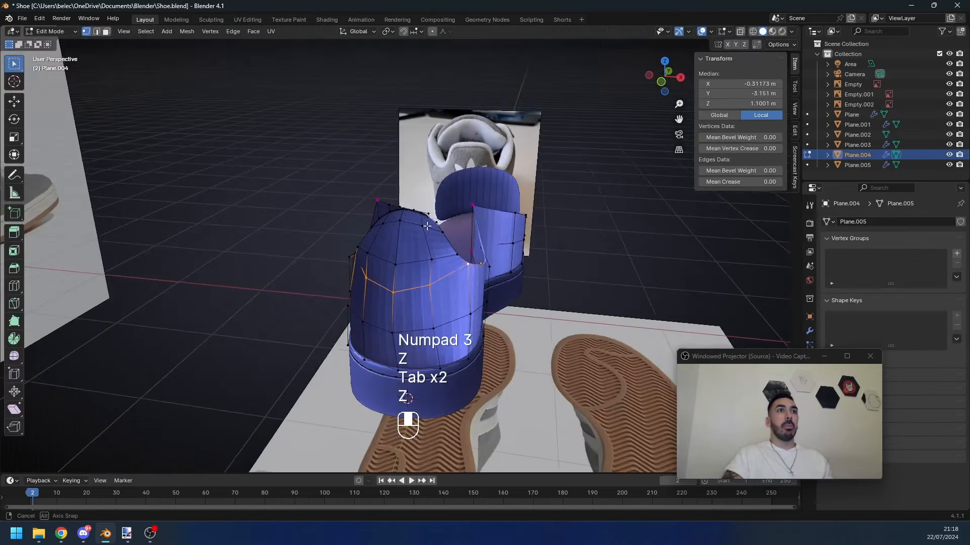
# Step: Flatten the heel's top edge by scaling its vertices along the Z axis to 0.08
pyautogui.press('Tab')
pyautogui.moveTo(333, 189); pyautogui.dragTo(398, 162, button='middle')
pyautogui.scroll(-2, 405, 150)
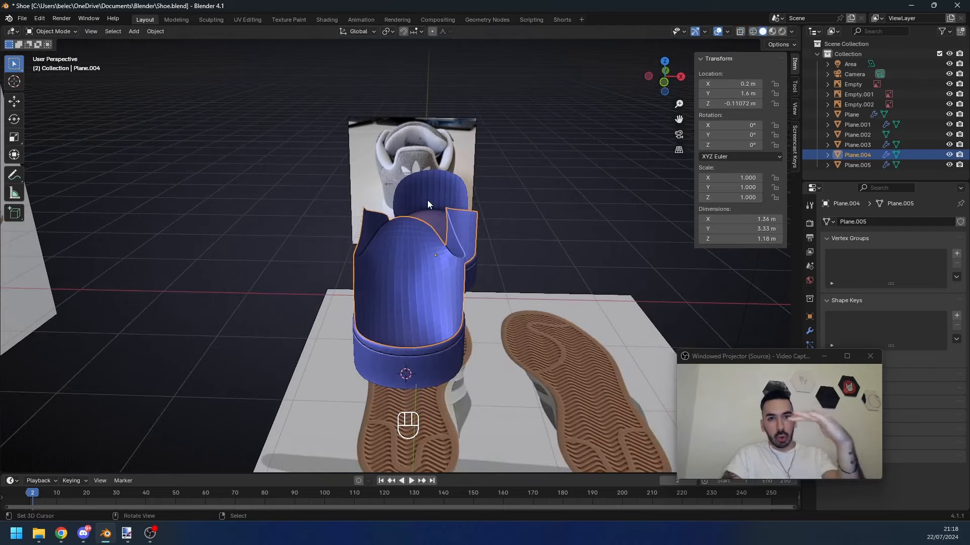
pyautogui.scroll(2, 427, 204)
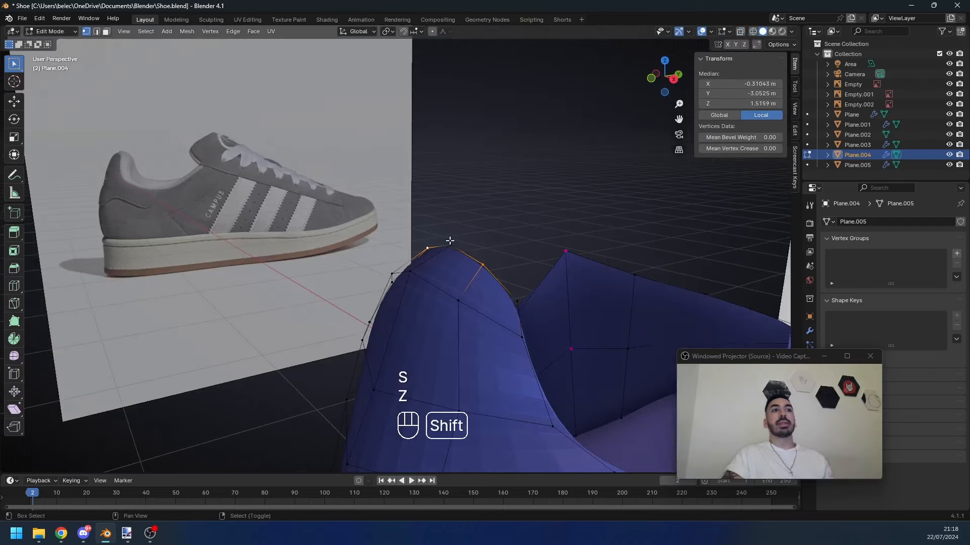
pyautogui.moveTo(450, 241); pyautogui.dragTo(560, 347, button='middle')
pyautogui.press('s')
pyautogui.press('z')
pyautogui.click(456, 266)
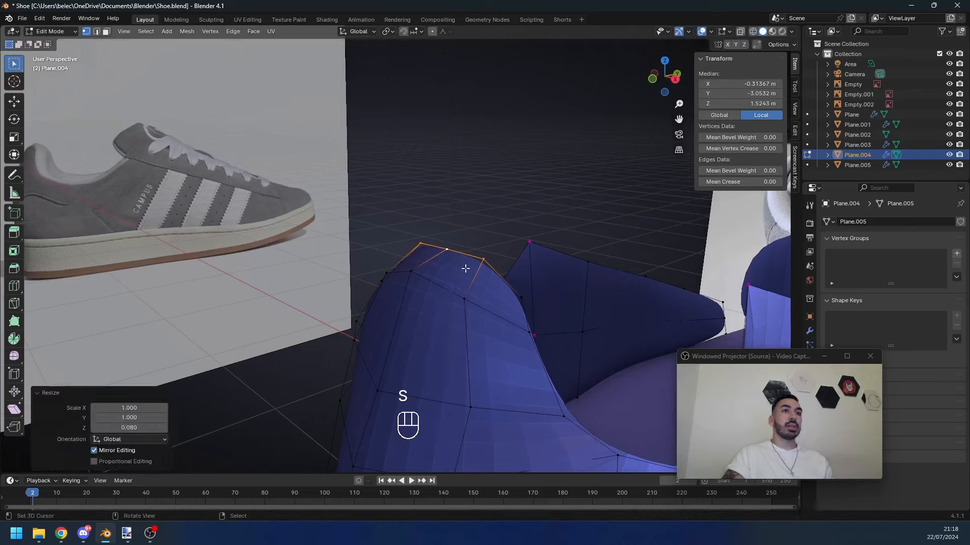
# Step: Try to move the heel's flattened top edge along the Z axis, and undo it
pyautogui.moveTo(456, 266); pyautogui.dragTo(452, 311, button='middle')
pyautogui.press('g')
pyautogui.press('z')
pyautogui.press('Tab')
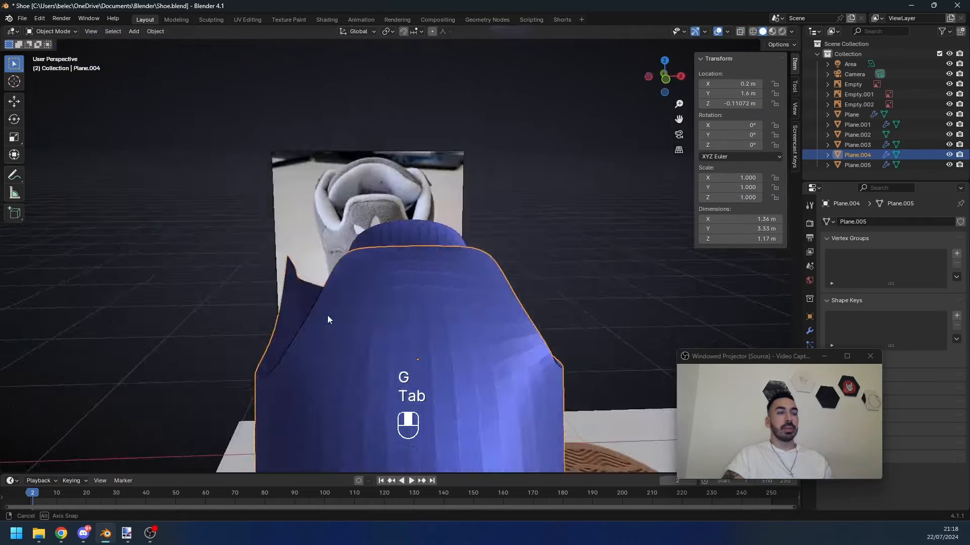
pyautogui.press('Tab')
pyautogui.hotkey('ctrl', 'z')
pyautogui.hotkey('ctrl', 'z')
pyautogui.hotkey('ctrl', 'z')
# Step: Adjust the center vertex below the heel's top edge with Shrink/Fatten and slide it along its edge
pyautogui.hotkey('alt', 's')
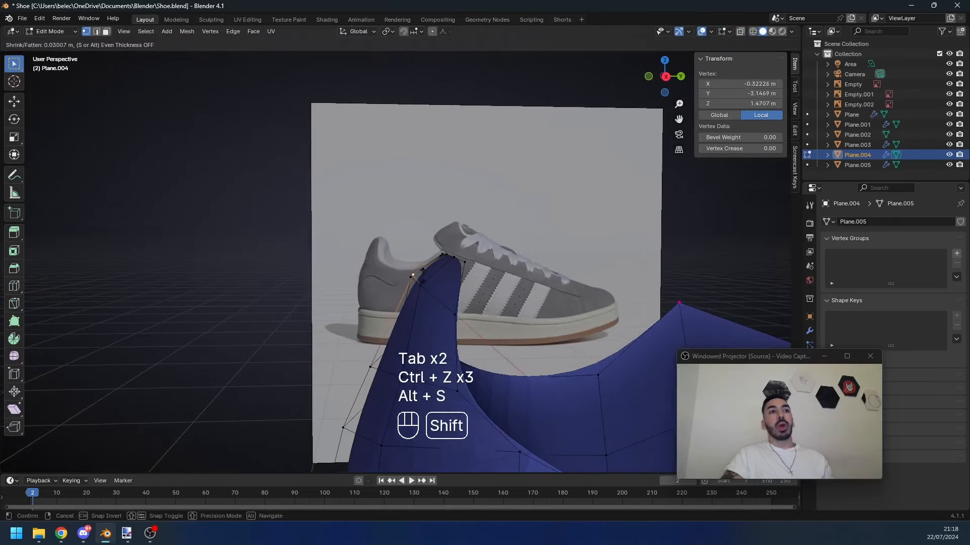
pyautogui.click(423, 271)
pyautogui.moveTo(423, 271); pyautogui.dragTo(492, 308, button='middle')
pyautogui.press('g')
pyautogui.press('g')
pyautogui.click(417, 298)
pyautogui.moveTo(417, 298); pyautogui.dragTo(485, 301, button='middle')
# Step: Slide the neighboring vertex below the heel's top edge along its edge and check the smoothed result
pyautogui.press('1')
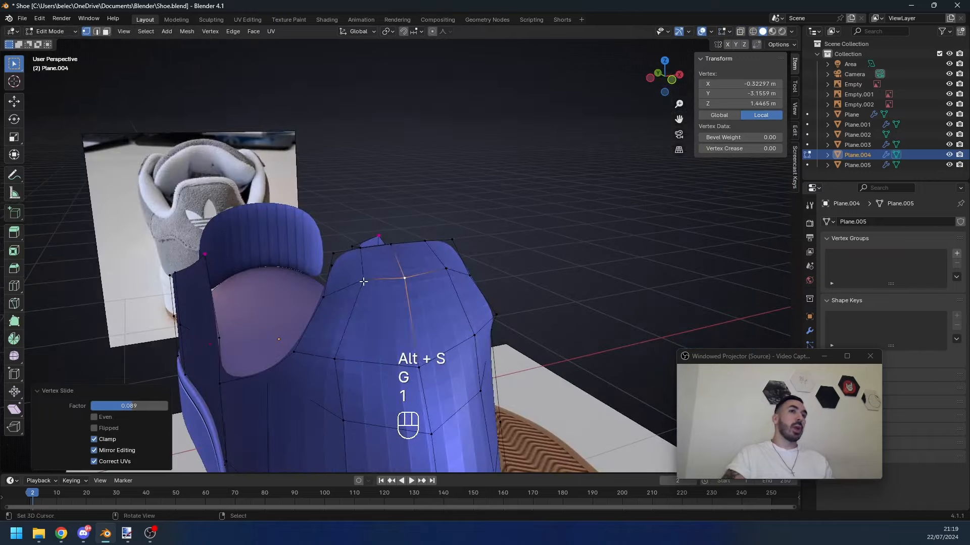
pyautogui.moveTo(453, 272); pyautogui.dragTo(337, 306, button='middle')
pyautogui.press('g')
pyautogui.press('g')
pyautogui.click(484, 281)
pyautogui.press('Tab')
pyautogui.press('Tab')
pyautogui.press('Tab')
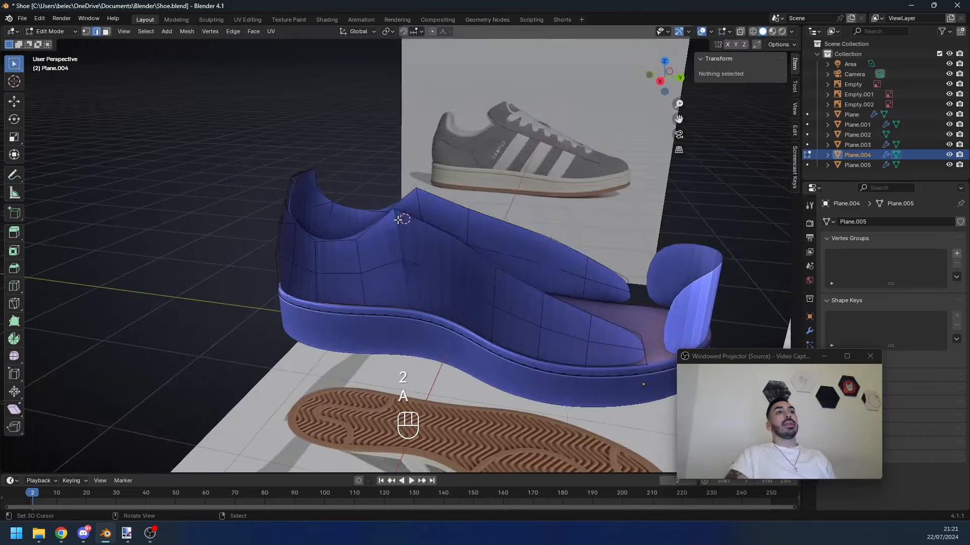
# Step: Replace the sole reference image with the top-view photo HQ8707_02_standard_hover and select it
pyautogui.scroll(-3, 372, 318)
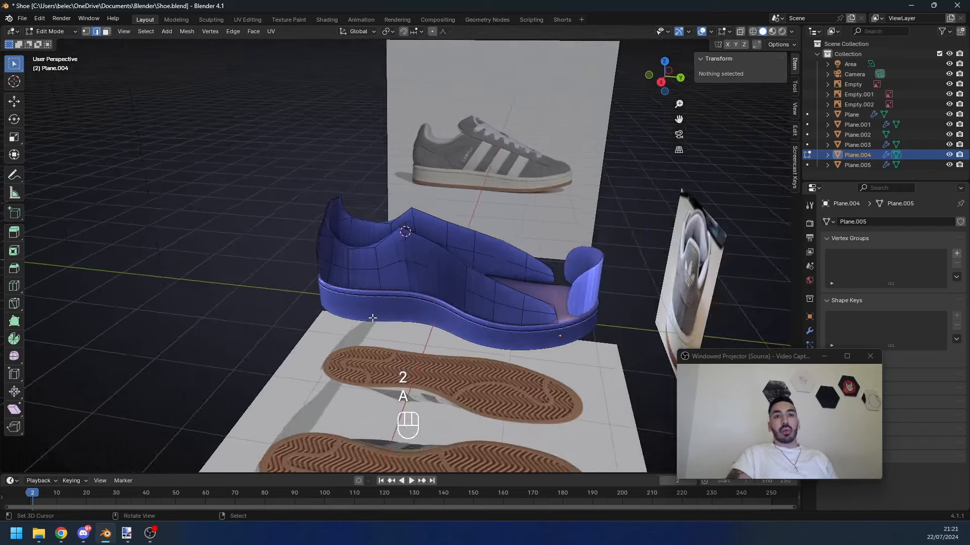
pyautogui.press('Tab')
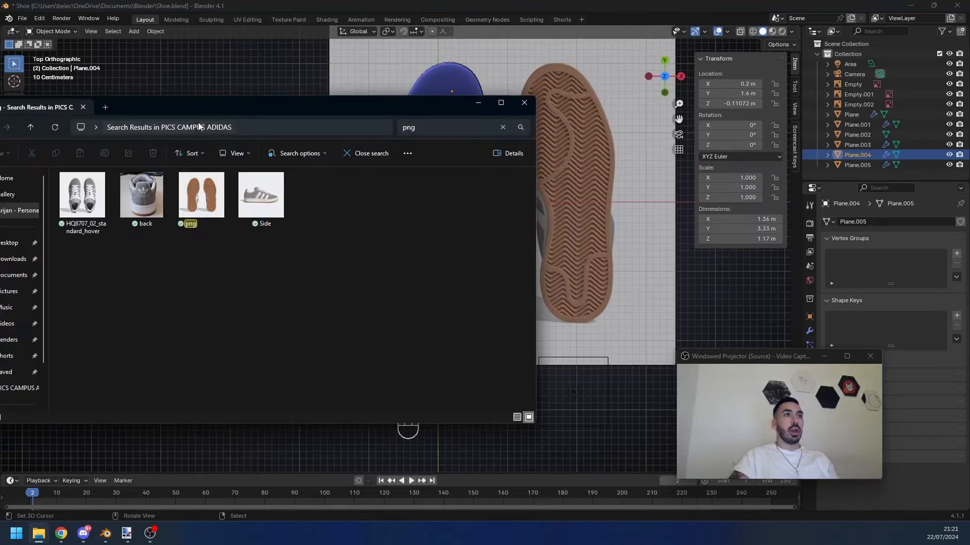
pyautogui.moveTo(620, 174); pyautogui.dragTo(620, 177)
pyautogui.keyDown('shift'); pyautogui.moveTo(622, 205); pyautogui.dragTo(586, 236, button='middle'); pyautogui.keyUp('shift')
pyautogui.scroll(-3, 520, 210)
pyautogui.rightClick(469, 219)
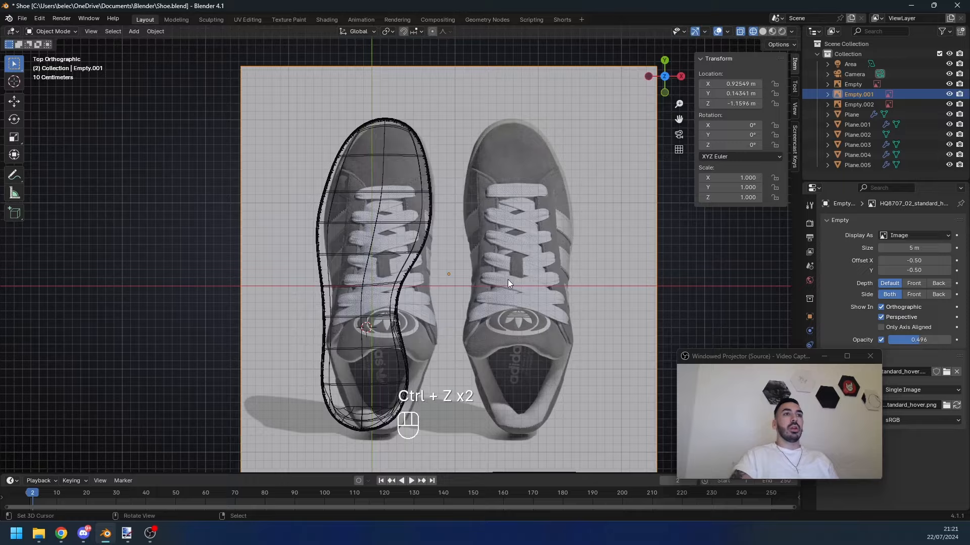
# Step: Rotate the top-view reference by about 2.5° and shift it along the X axis to align with the sole outline
pyautogui.press('r')
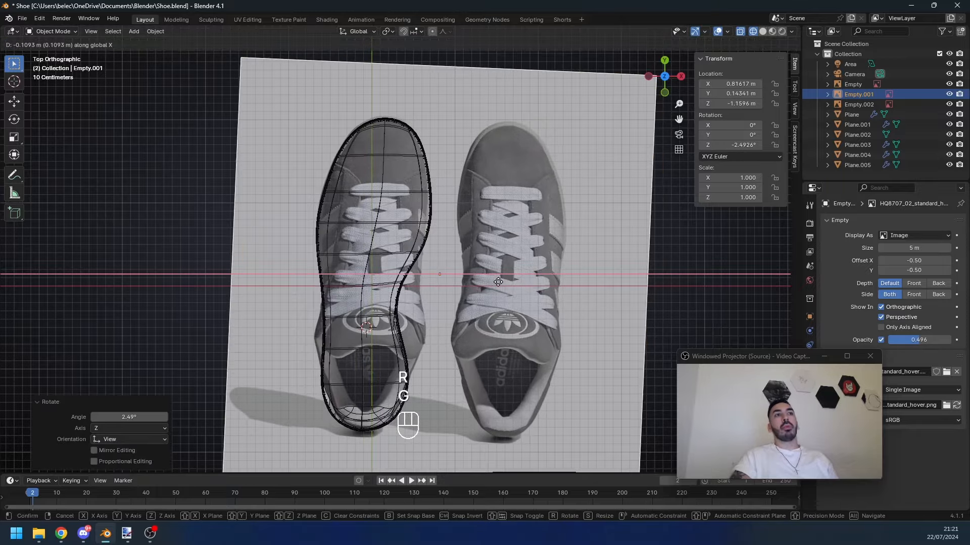
pyautogui.press('g')
pyautogui.press('shift')
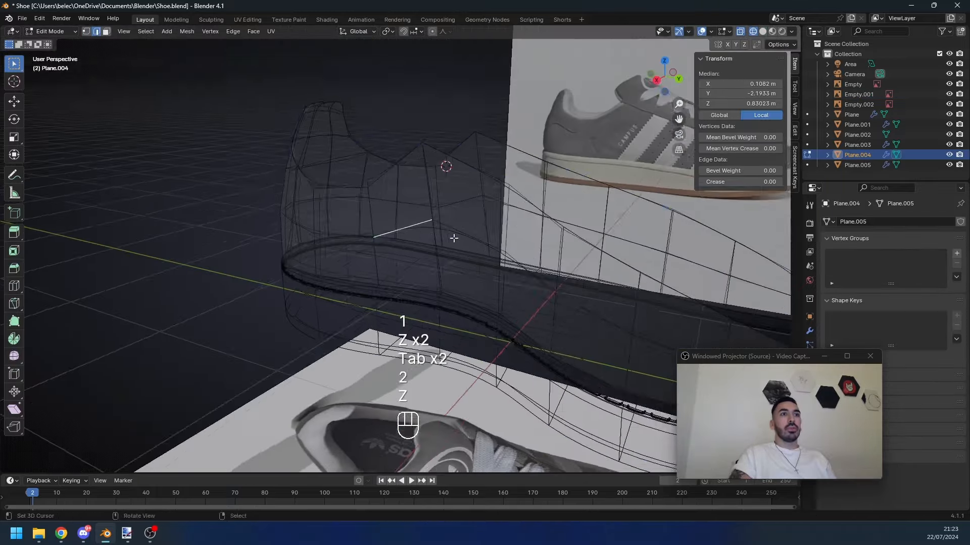
# Step: Slide the side panel's mid-height vertex below the collar's front corner along its edge
pyautogui.press('z')
pyautogui.moveTo(453, 237); pyautogui.dragTo(555, 313, button='middle')
pyautogui.keyDown('shift'); pyautogui.rightClick(493, 265); pyautogui.keyUp('shift')
pyautogui.keyDown('shift'); pyautogui.rightClick(528, 283); pyautogui.keyUp('shift')
pyautogui.press('z')
pyautogui.keyDown('shift'); pyautogui.moveTo(556, 313); pyautogui.dragTo(505, 303, button='middle'); pyautogui.keyUp('shift')
pyautogui.moveTo(394, 253)
pyautogui.mouseDown(button='middle')
pyautogui.moveTo(446, 280)
pyautogui.moveTo(382, 261)
pyautogui.moveTo(399, 214)
pyautogui.mouseUp(button='middle')
pyautogui.press('z')
pyautogui.press('1')
pyautogui.press('z')
pyautogui.rightClick(412, 216)
pyautogui.rightClick(404, 214)
pyautogui.press('g')
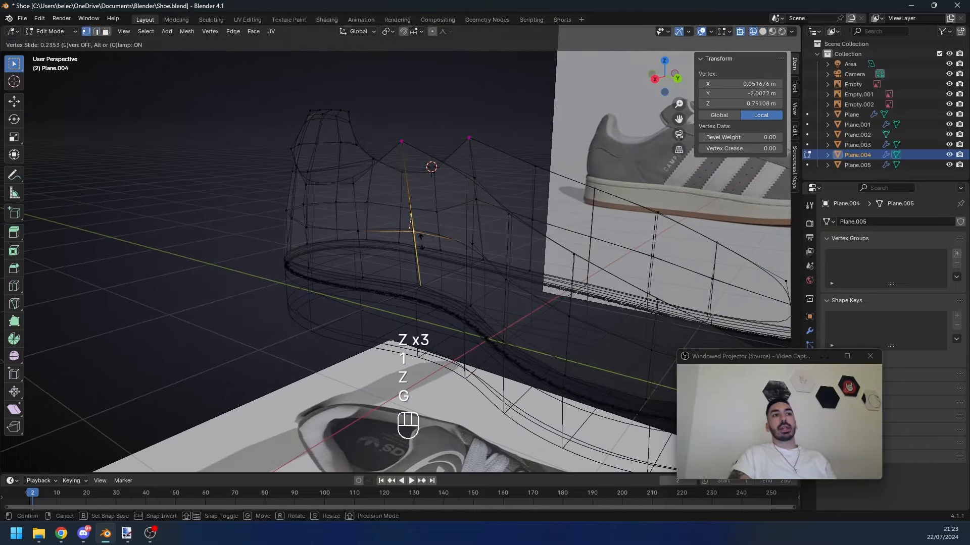
pyautogui.click(416, 247)
# Step: Select the side panel's mid-height edge path at the arch and shift it by about -0.06 m with Shrink/Fatten
pyautogui.moveTo(450, 248); pyautogui.dragTo(405, 208, button='middle')
pyautogui.rightClick(468, 252)
pyautogui.keyDown('ctrl'); pyautogui.rightClick(358, 221); pyautogui.keyUp('ctrl')
pyautogui.press('2')
pyautogui.hotkey('alt', 's')
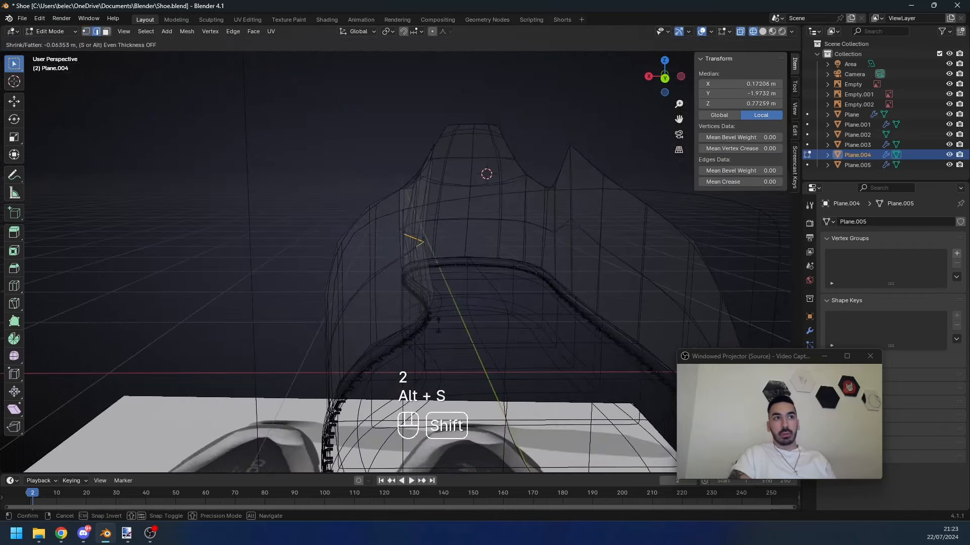
pyautogui.click(439, 327)
# Step: Refine the depth of the mid-height vertices at the arch with Shrink/Fatten
pyautogui.press('1')
pyautogui.press('c')
pyautogui.hotkey('alt', 's')
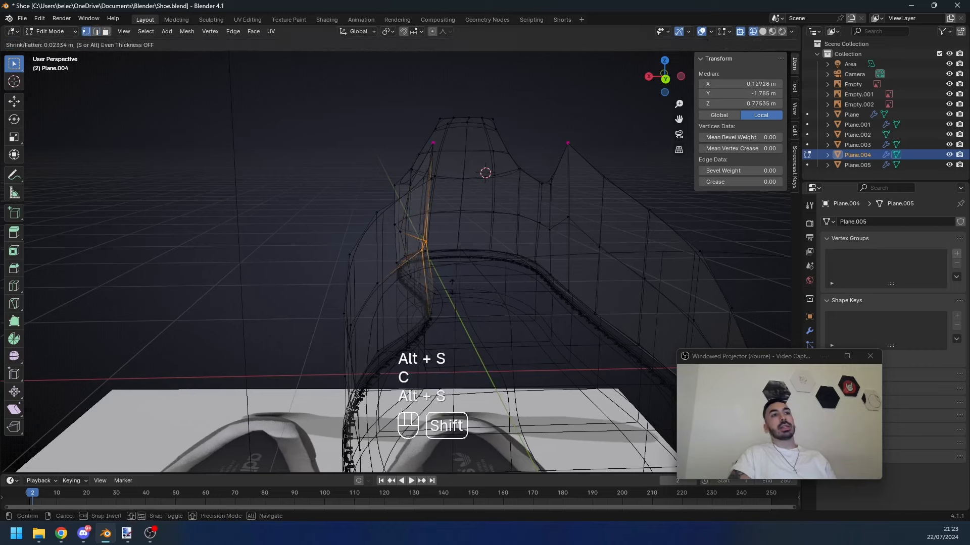
pyautogui.click(437, 339)
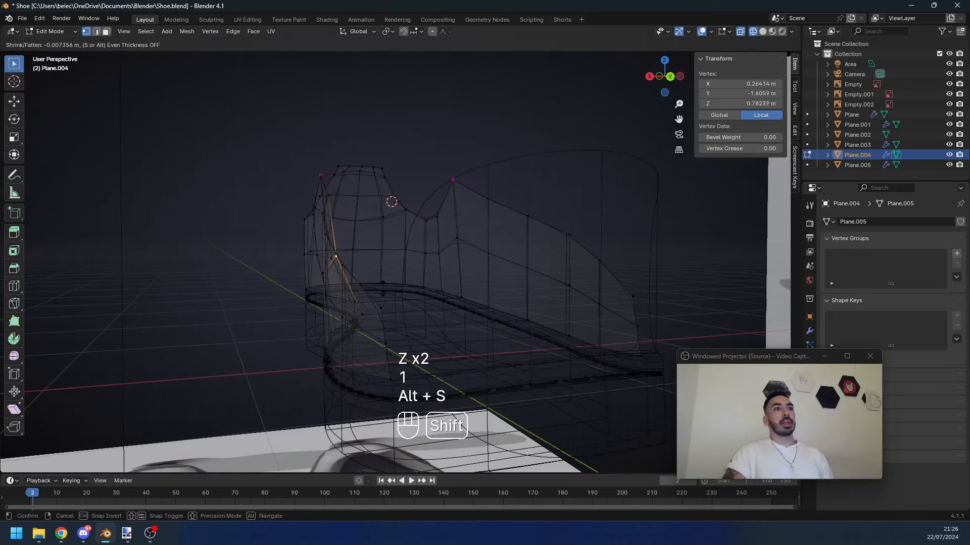
pyautogui.click(385, 303)
# Step: Select the side panel faces beneath the collar's front corner and shift them by about -0.073 m with Shrink/Fatten
pyautogui.moveTo(385, 305); pyautogui.dragTo(349, 233, button='middle')
pyautogui.press('3')
pyautogui.click(355, 250)
pyautogui.hotkey('alt', 's')
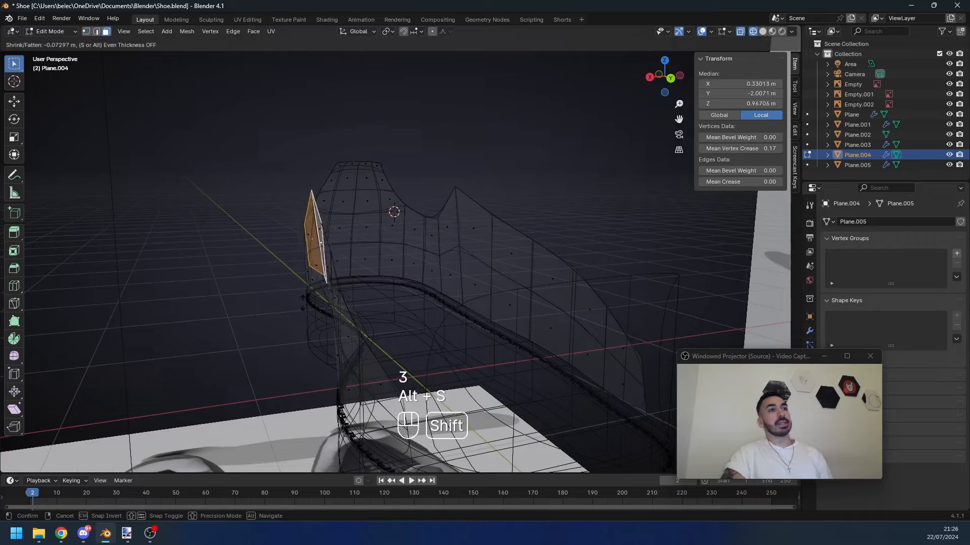
pyautogui.click(302, 304)
pyautogui.moveTo(302, 304); pyautogui.dragTo(317, 356, button='middle')
pyautogui.press('z')
pyautogui.moveTo(283, 273)
pyautogui.mouseDown(button='middle')
pyautogui.moveTo(326, 277)
pyautogui.moveTo(453, 255)
pyautogui.moveTo(412, 311)
pyautogui.mouseUp(button='middle')
pyautogui.press('Tab')
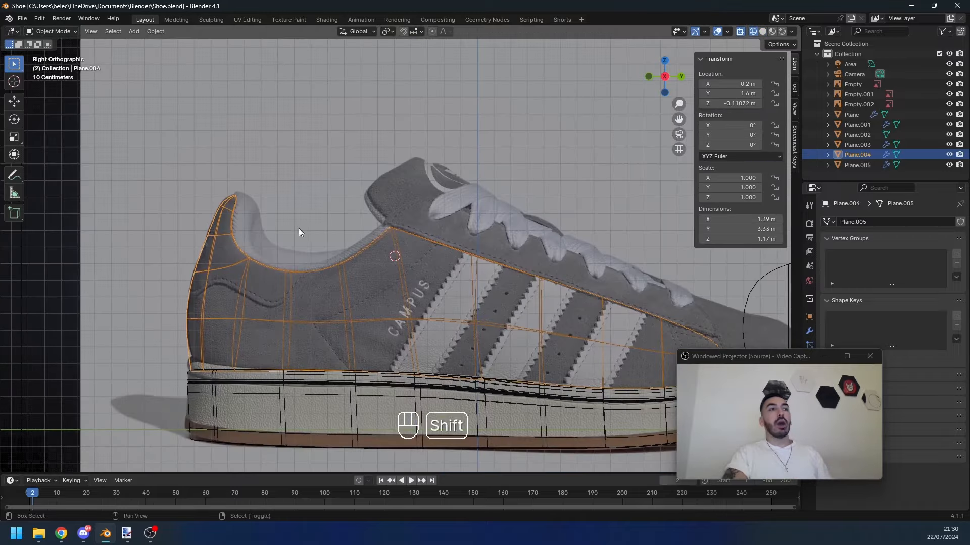
# Step: Compare the panel's smoothed outline at the heel and collar with the side-view reference photo
pyautogui.scroll(2, 266, 237)
pyautogui.scroll(1, 357, 290)
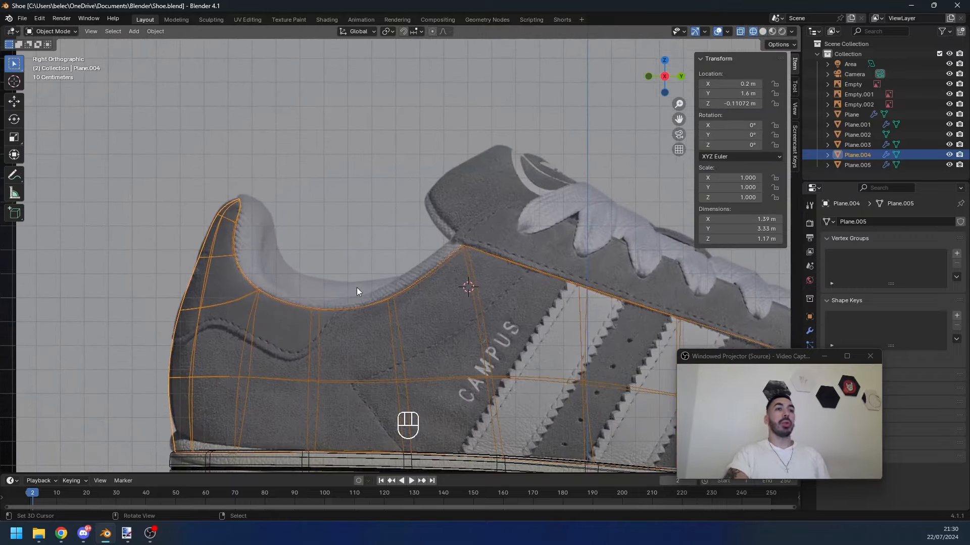
pyautogui.scroll(-3, 362, 303)
pyautogui.press('Tab')
pyautogui.press('z')
pyautogui.moveTo(361, 306)
pyautogui.mouseDown(button='middle')
pyautogui.moveTo(399, 324)
pyautogui.moveTo(477, 313)
pyautogui.moveTo(286, 298)
pyautogui.mouseUp(button='middle')
pyautogui.press('Tab')
pyautogui.press('Tab')
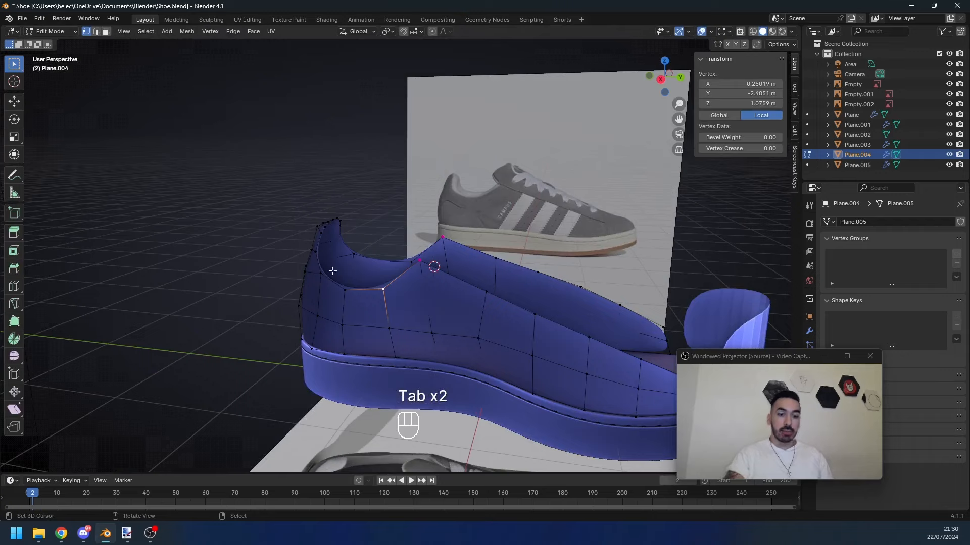
pyautogui.press('KP_3')
pyautogui.press('Tab')
pyautogui.press('z')
pyautogui.scroll(2, 407, 272)
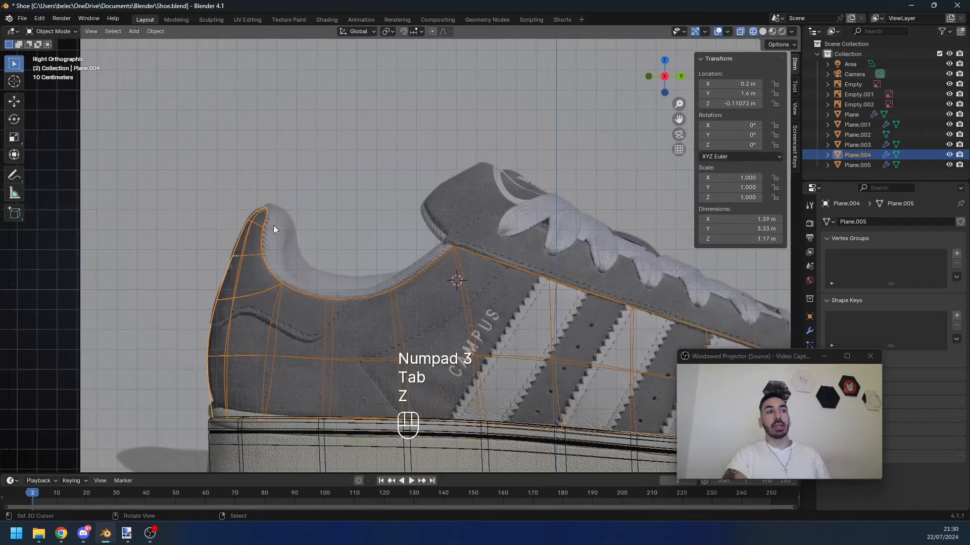
pyautogui.scroll(2, 269, 232)
# Step: Save the file and duplicate the upper panel, leaving the copy in place
pyautogui.hotkey('ctrl', 's')
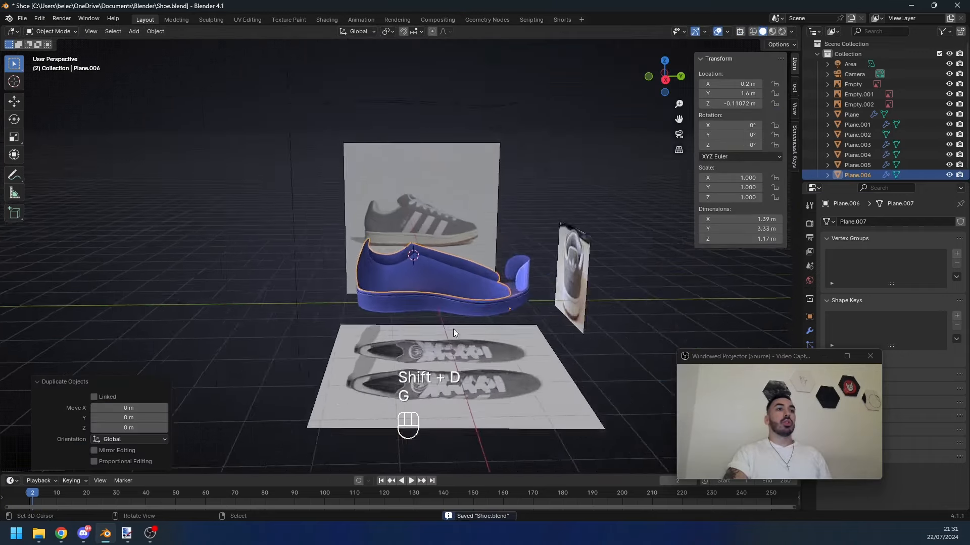
pyautogui.scroll(4, 453, 329)
pyautogui.press('g')
pyautogui.rightClick(439, 358)
pyautogui.scroll(-7, 440, 358)
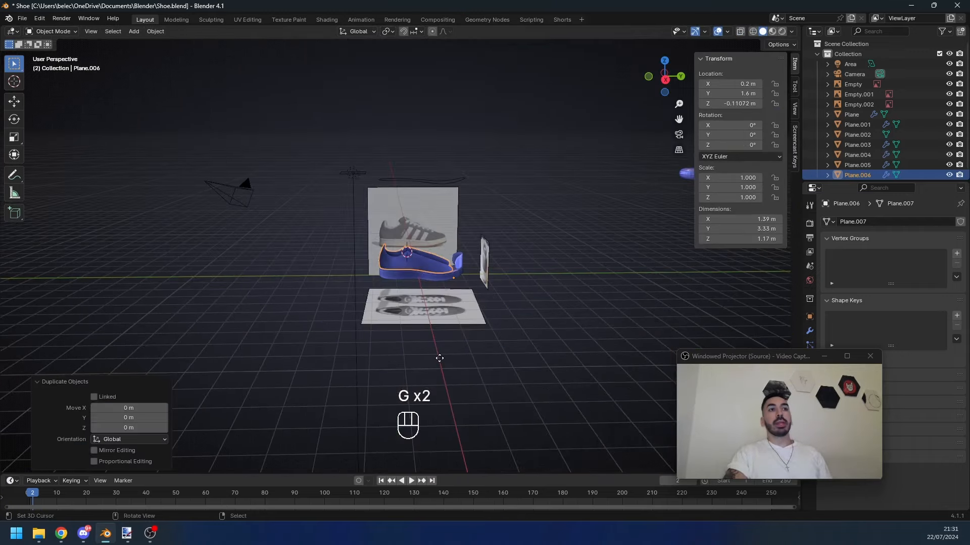
pyautogui.press('g')
pyautogui.rightClick(418, 180)
pyautogui.scroll(8, 380, 287)
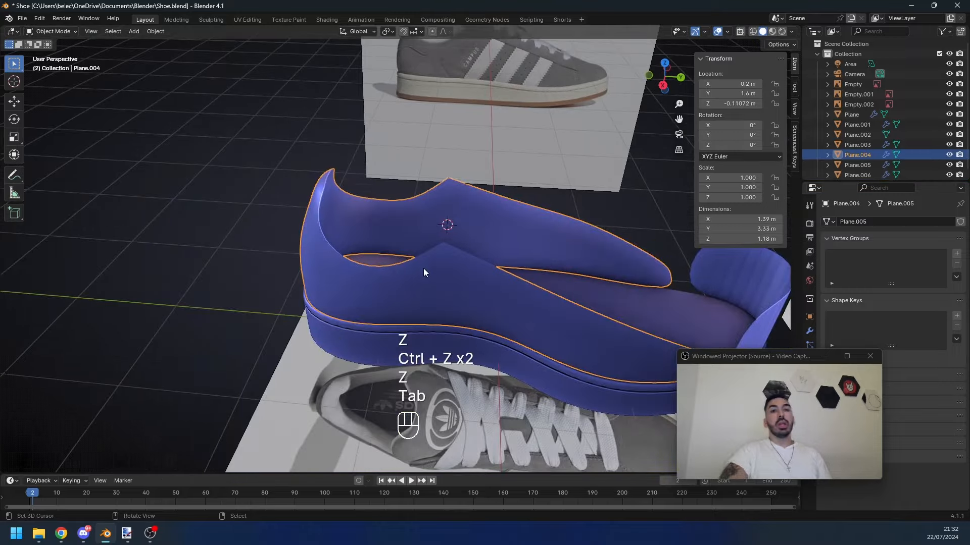
# Step: Save the file, extrude all faces of the original panel in place and offset them inward with Shrink/Fatten
pyautogui.press('Tab')
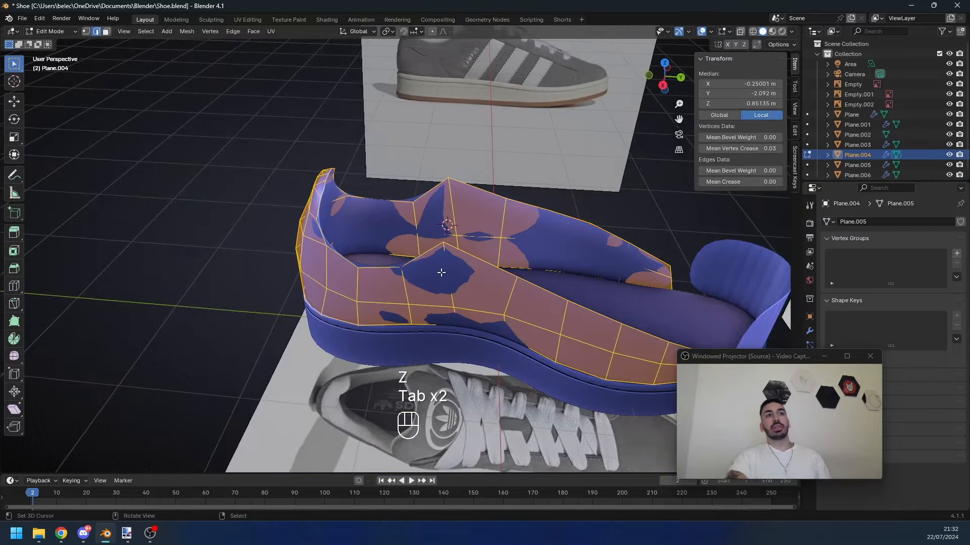
pyautogui.moveTo(427, 265)
pyautogui.mouseDown(button='middle')
pyautogui.moveTo(393, 262)
pyautogui.moveTo(424, 288)
pyautogui.moveTo(410, 299)
pyautogui.mouseUp(button='middle')
pyautogui.press('z')
pyautogui.hotkey('ctrl', 's')
pyautogui.press('e')
pyautogui.rightClick(410, 303)
pyautogui.press('z')
pyautogui.hotkey('alt', 's')
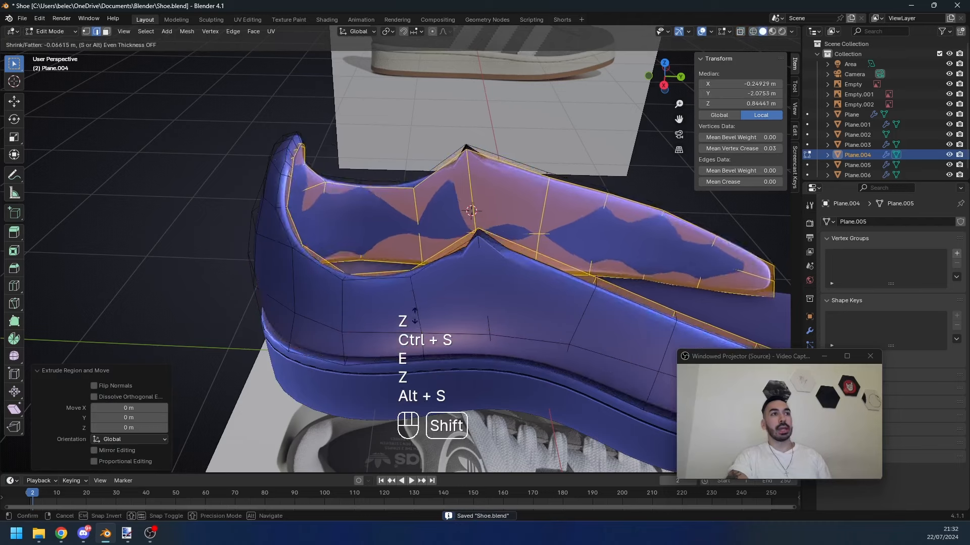
# Step: Undo the last edits and try deleting the selected inner faces of the thickened panel
pyautogui.hotkey('ctrl', 'z')
pyautogui.hotkey('ctrl', 'z')
pyautogui.hotkey('ctrl', 'z')
pyautogui.hotkey('ctrl', 'z')
pyautogui.press('x')
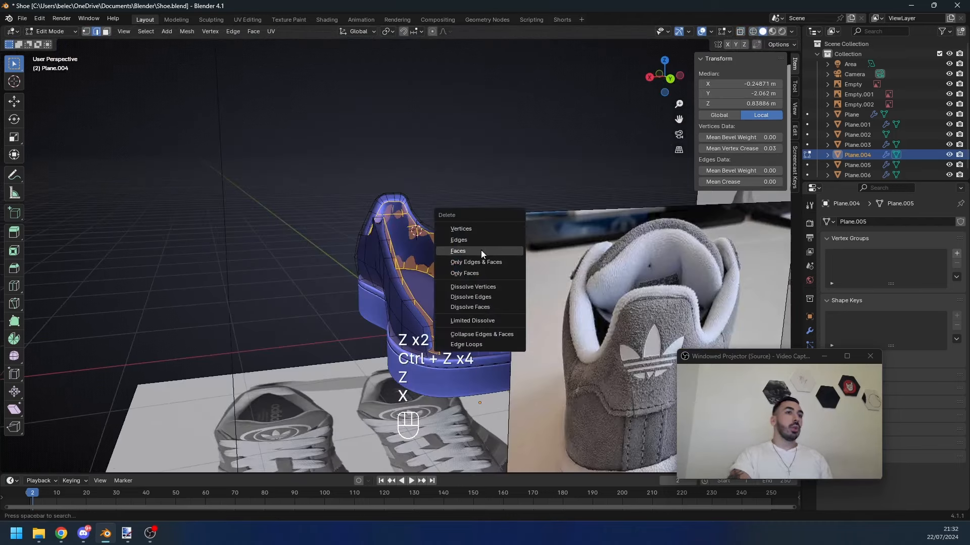
pyautogui.click(481, 252)
pyautogui.press('z')
pyautogui.moveTo(481, 252); pyautogui.dragTo(412, 286, button='middle')
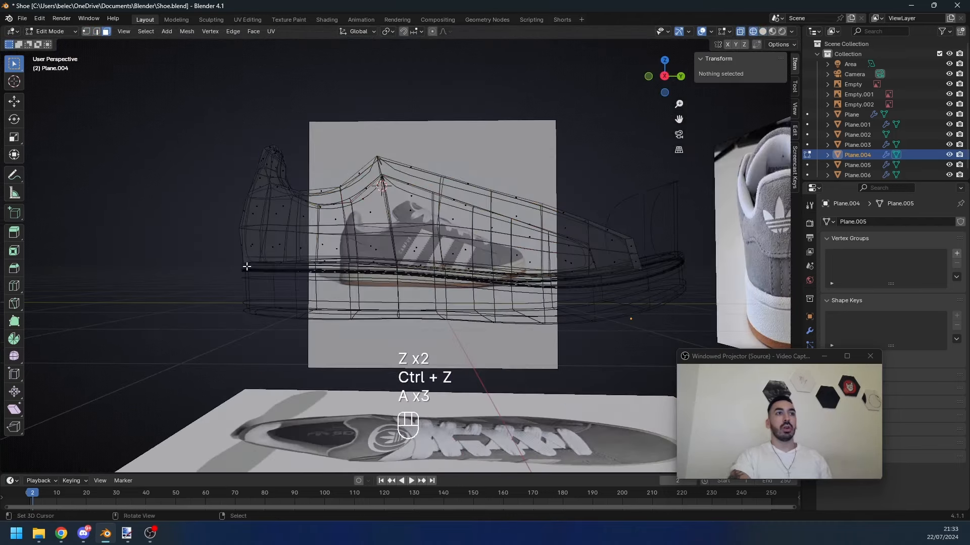
# Step: Try circle-selecting the thin faces along the panel's lower edge, undo the recent edits and check the panel in Object Mode
pyautogui.press('c')
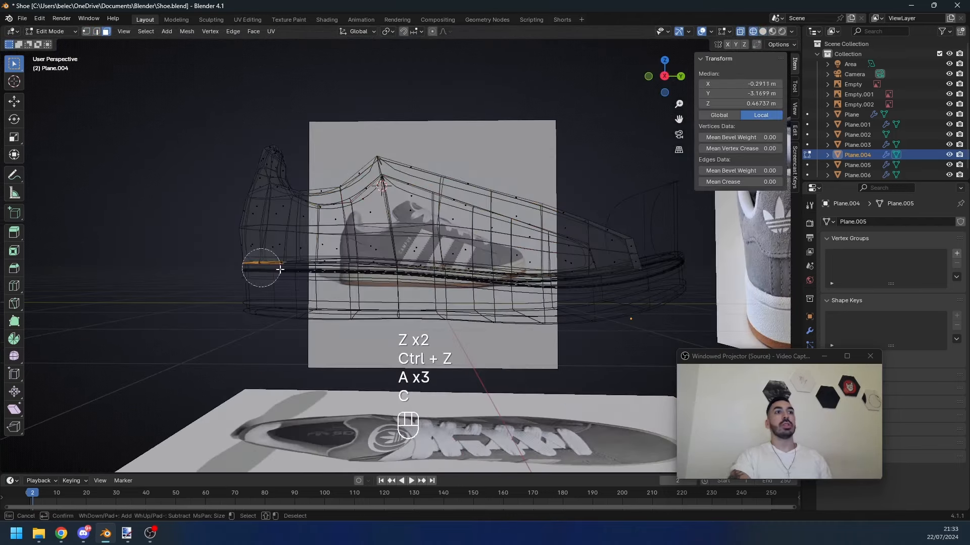
pyautogui.hotkey('ctrl', 'z')
pyautogui.hotkey('ctrl', 'z')
pyautogui.hotkey('ctrl', 'z')
pyautogui.hotkey('ctrl', 'z')
pyautogui.hotkey('ctrl', 'z')
pyautogui.hotkey('ctrl', 'z')
pyautogui.hotkey('ctrl', 'z')
pyautogui.hotkey('ctrl', 'z')
pyautogui.hotkey('ctrl', 'z')
pyautogui.press('Tab')
pyautogui.press('Tab')
pyautogui.press('Tab')
pyautogui.press('Tab')
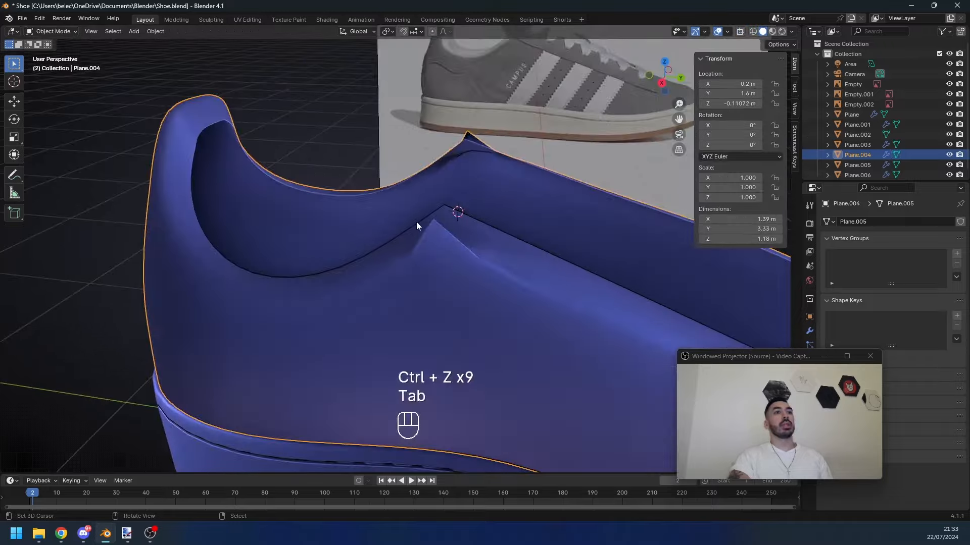
# Step: Set the vertex crease to 0 on the inner and outer vertices at the collar's front corners
pyautogui.press('1')
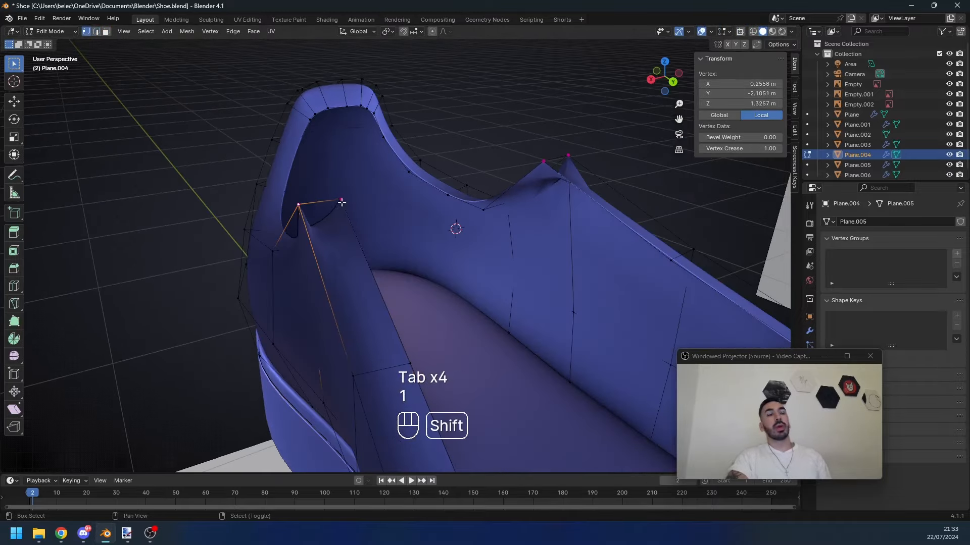
pyautogui.moveTo(312, 204); pyautogui.dragTo(354, 212, button='middle')
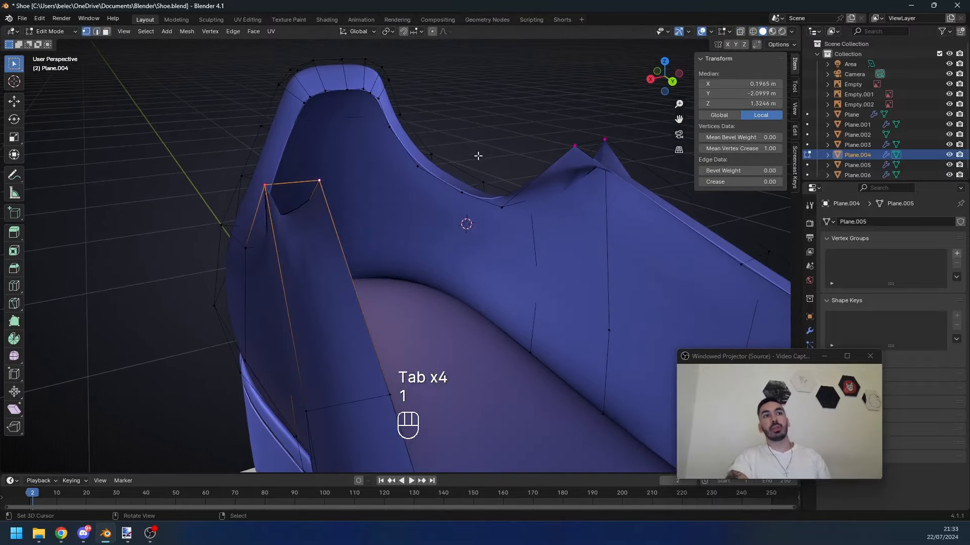
pyautogui.keyDown('shift'); pyautogui.click(571, 127); pyautogui.keyUp('shift')
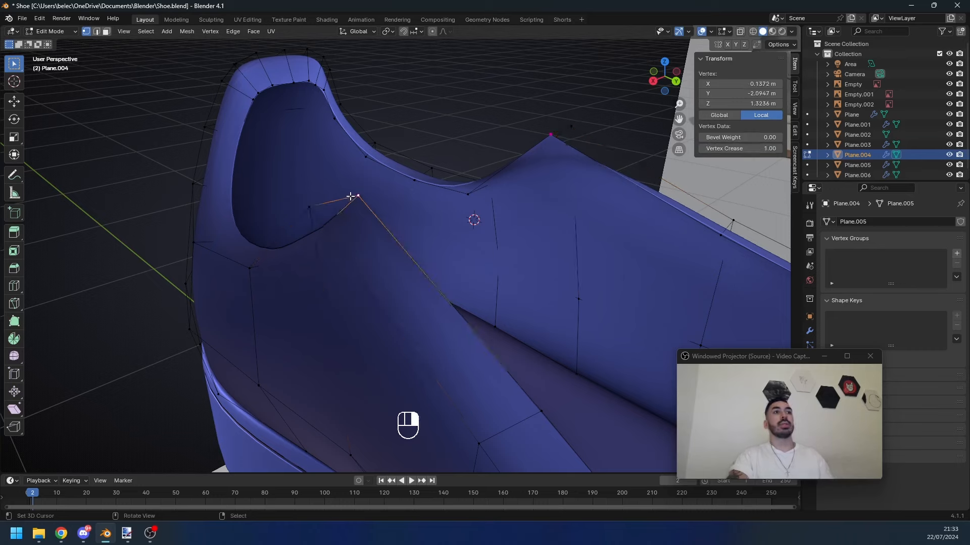
# Step: Add an edge crease to the short edges across the panel's thickness at both front collar corners and check the smoothing
pyautogui.press('2')
pyautogui.keyDown('shift'); pyautogui.moveTo(563, 210); pyautogui.dragTo(485, 172, button='middle'); pyautogui.keyUp('shift')
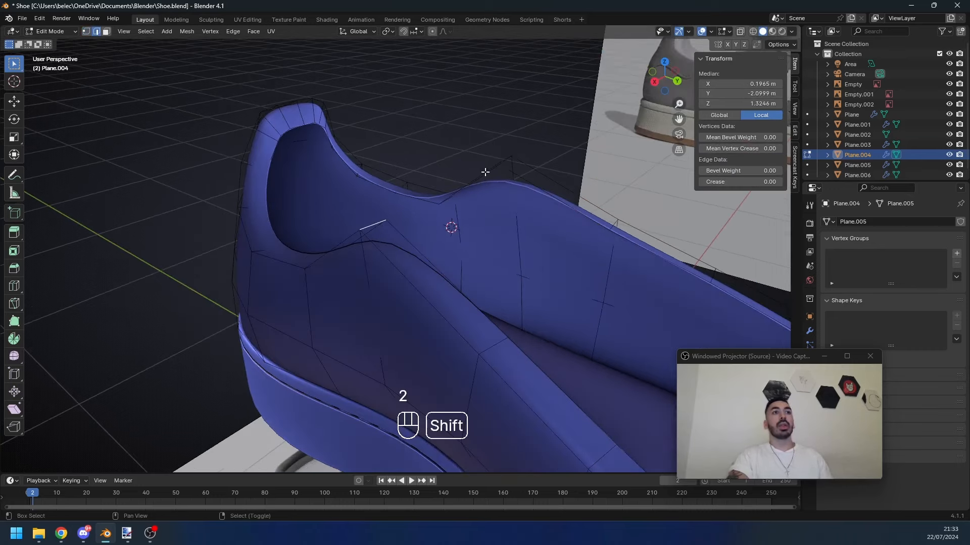
pyautogui.scroll(2, 507, 158)
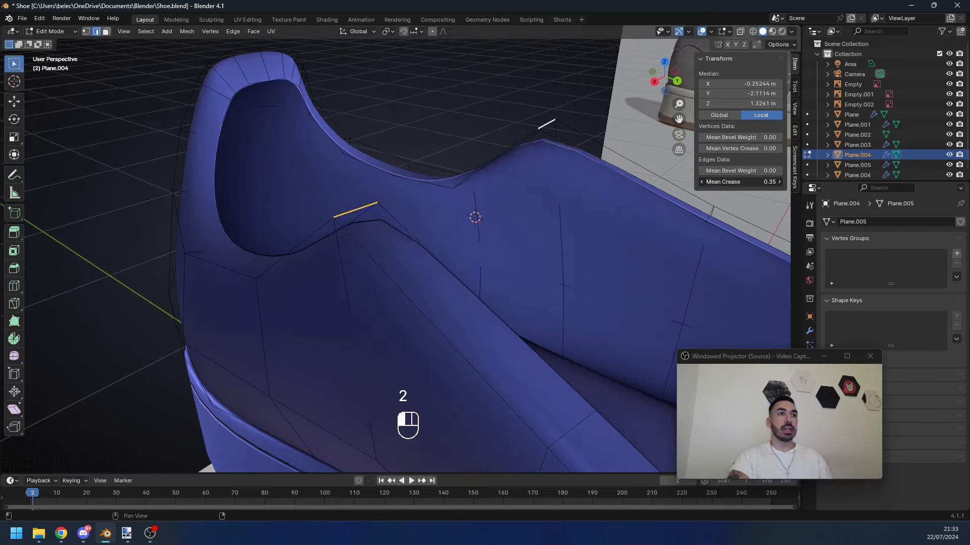
pyautogui.press('Tab')
pyautogui.press('Tab')
pyautogui.press('Tab')
pyautogui.press('Tab')
pyautogui.moveTo(485, 238); pyautogui.dragTo(275, 229, button='middle')
pyautogui.press('Tab')
pyautogui.press('Tab')
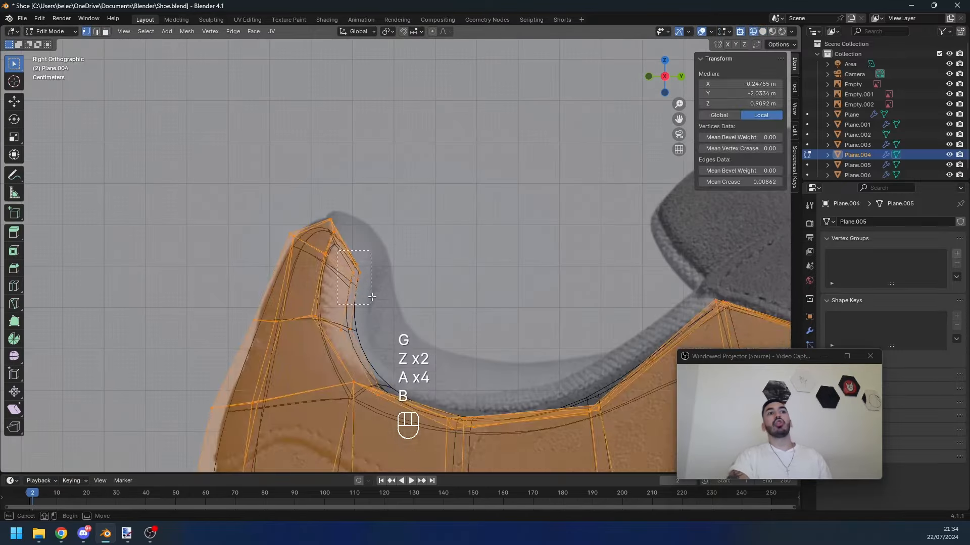
# Step: Move the inner rim vertices at the heel tip and below it forward and upward to follow the collar lining in the reference
pyautogui.hotkey('alt', 'a')
pyautogui.press('b')
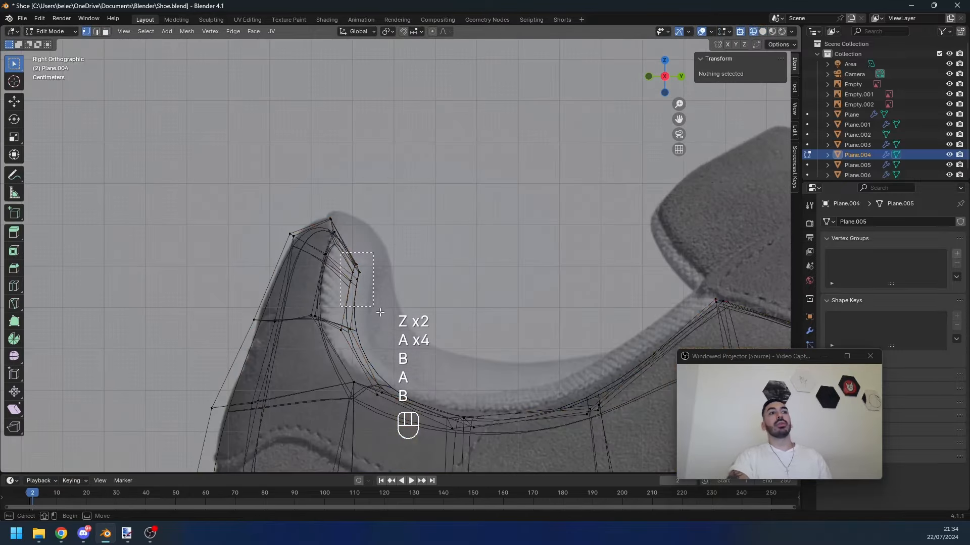
pyautogui.moveTo(331, 227); pyautogui.dragTo(376, 295)
pyautogui.press('g')
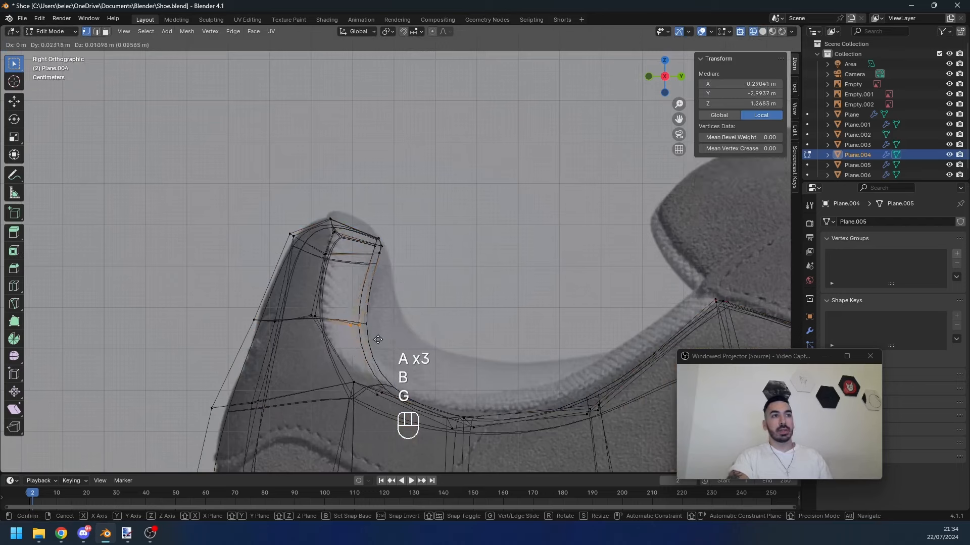
pyautogui.click(385, 338)
# Step: Raise the inner rim vertices along the collar's dip to match the lining in the side reference and check the curve
pyautogui.moveTo(385, 337)
pyautogui.keyDown('shift'); pyautogui.mouseDown(button='middle')
pyautogui.moveTo(340, 291)
pyautogui.moveTo(368, 302)
pyautogui.mouseUp(button='middle'); pyautogui.keyUp('shift')
pyautogui.press('z')
pyautogui.press('g')
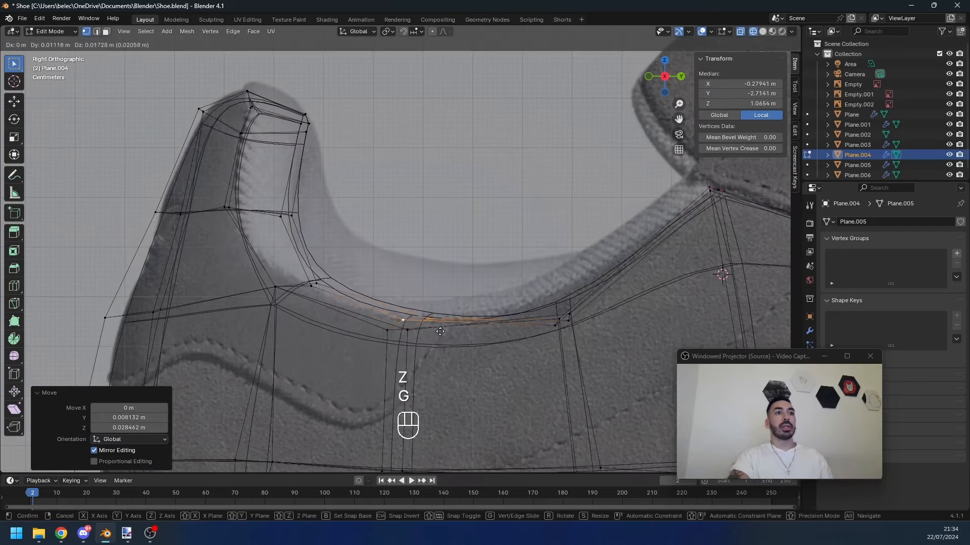
pyautogui.click(444, 320)
pyautogui.keyDown('shift'); pyautogui.click(556, 317); pyautogui.keyUp('shift')
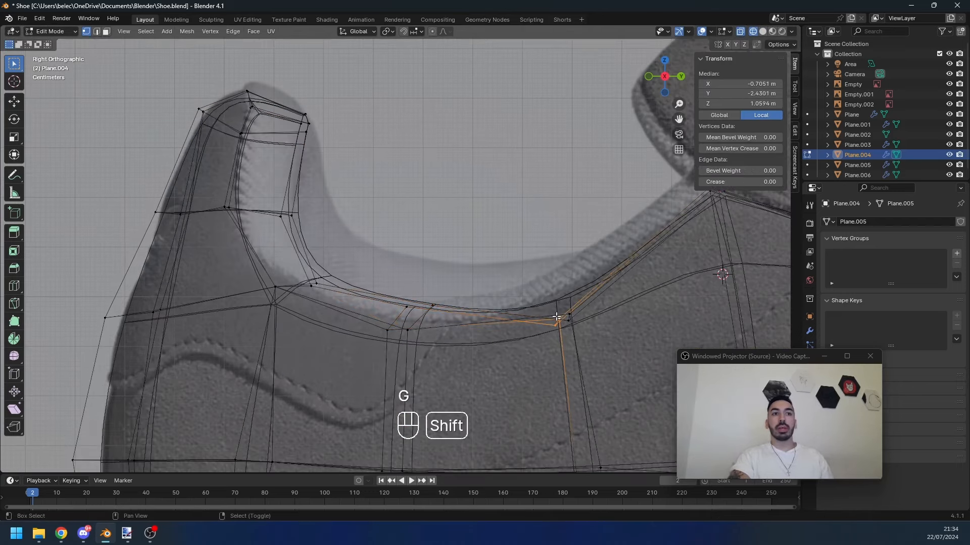
pyautogui.press('Tab')
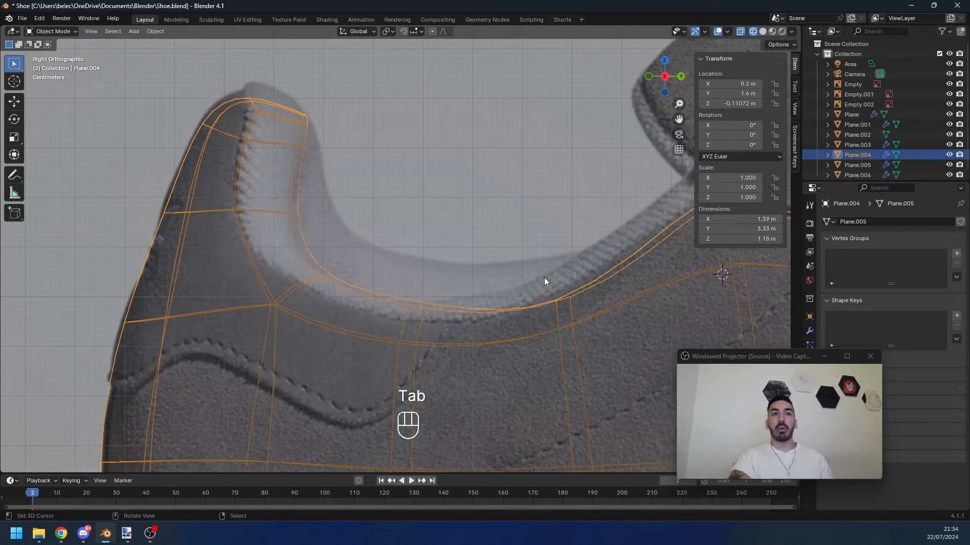
pyautogui.press('z')
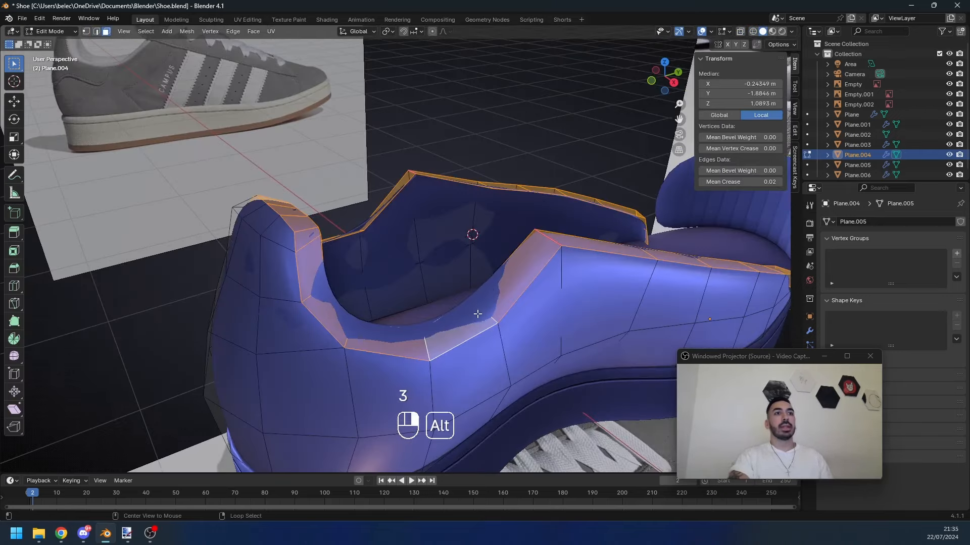
# Step: Select the outer edge loop along the panel's top rim and set its mean crease to 1
pyautogui.press('1')
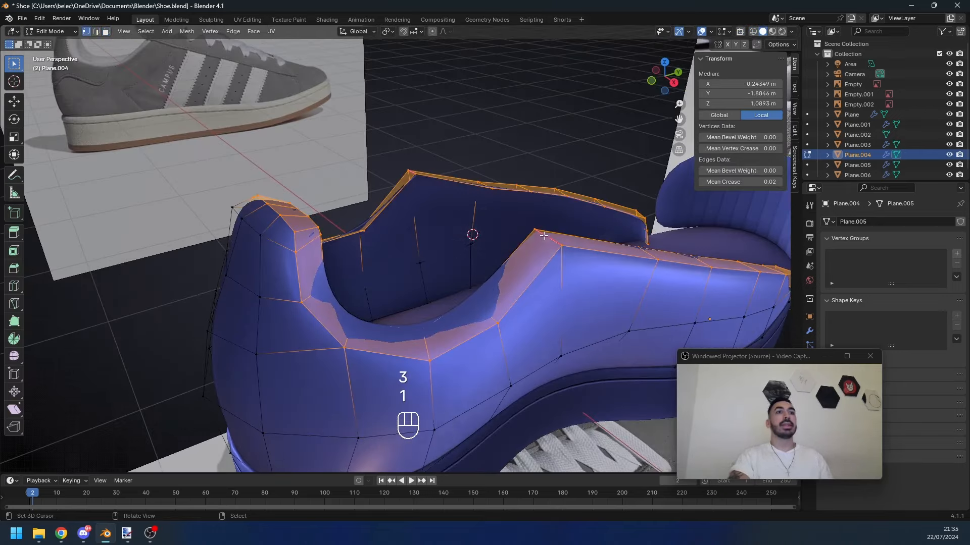
pyautogui.keyDown('alt'); pyautogui.keyDown('shift'); pyautogui.click(522, 243); pyautogui.keyUp('shift'); pyautogui.keyUp('alt')
pyautogui.press('z')
pyautogui.moveTo(450, 266)
pyautogui.mouseDown(button='middle')
pyautogui.moveTo(406, 235)
pyautogui.moveTo(425, 264)
pyautogui.mouseUp(button='middle')
pyautogui.press('z')
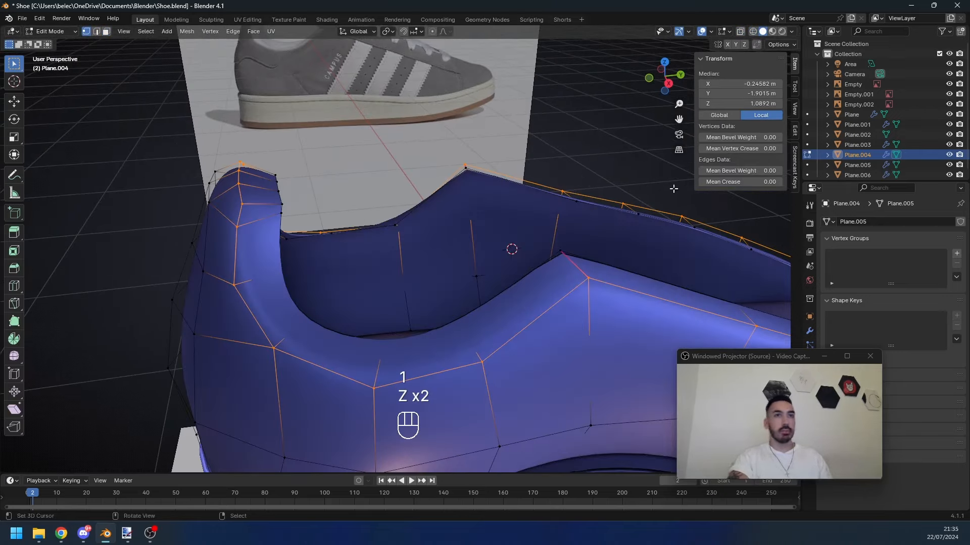
pyautogui.click(740, 182)
pyautogui.write('1')
pyautogui.press('Return')
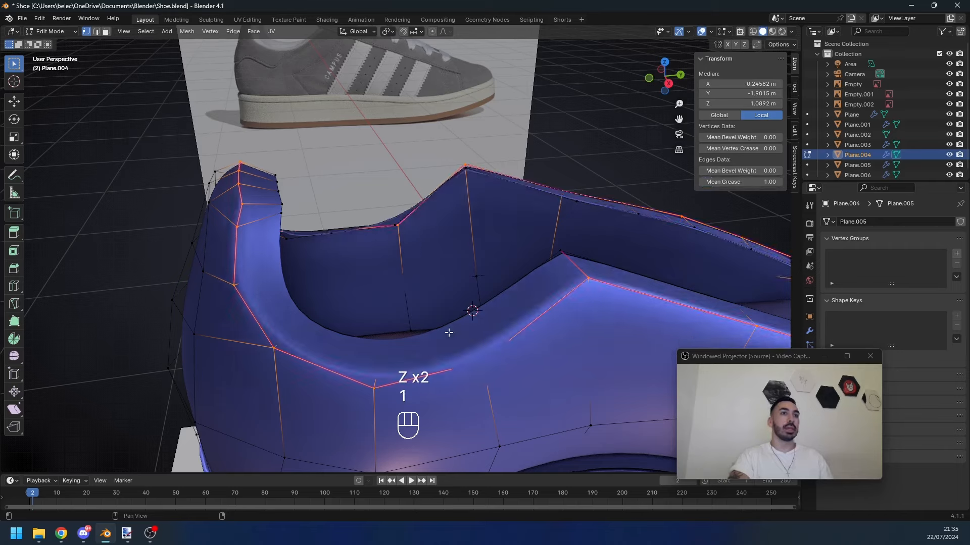
pyautogui.press('Tab')
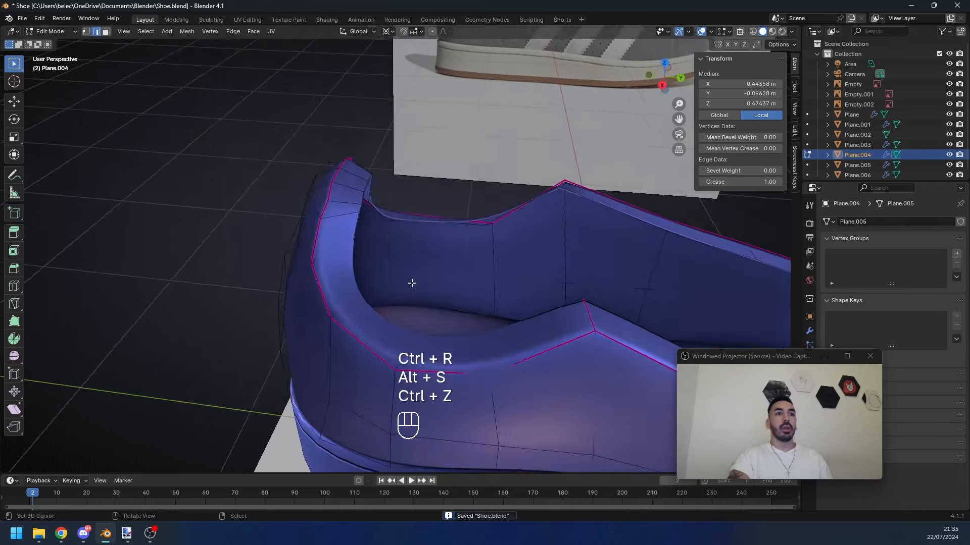
# Step: Add one centred loop cut along the rim's thickness and offset it with Shrink/Fatten
pyautogui.moveTo(411, 282); pyautogui.dragTo(437, 244, button='middle')
pyautogui.hotkey('ctrl', 'r')
pyautogui.click(393, 190)
pyautogui.rightClick(394, 190)
pyautogui.scroll(2, 414, 223)
pyautogui.hotkey('alt', 's')
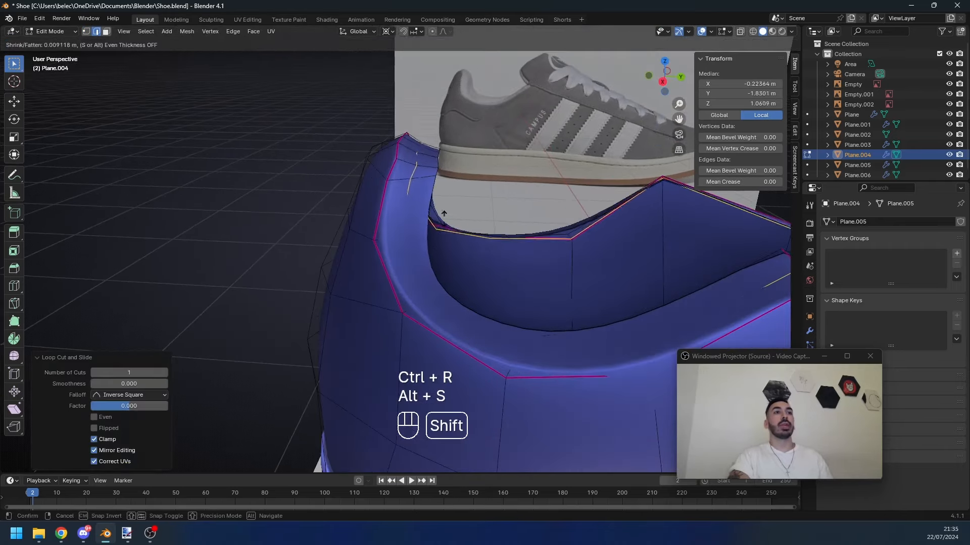
pyautogui.click(426, 310)
pyautogui.press('Tab')
pyautogui.scroll(-3, 435, 208)
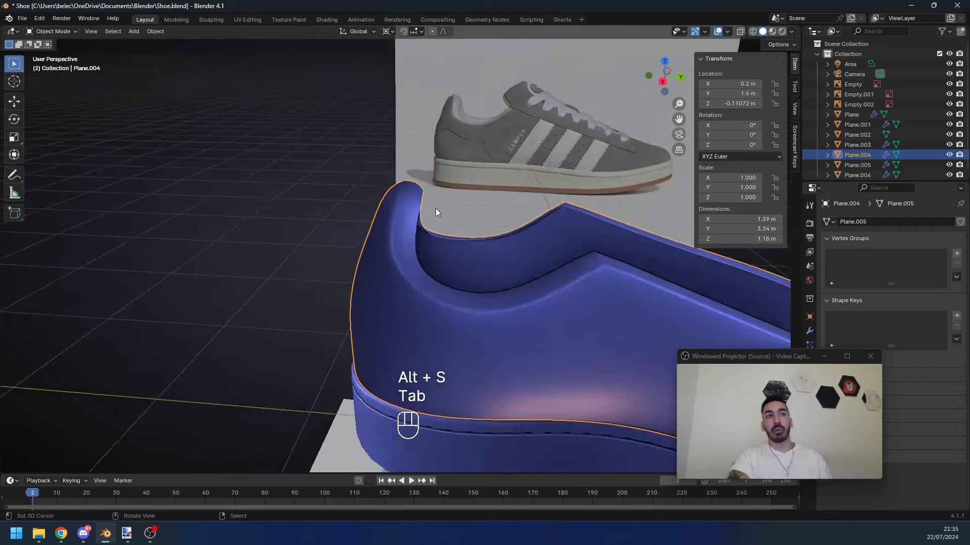
# Step: Undo the rim loop's offset and push it outward by about -0.029 m with Shrink/Fatten against the side reference
pyautogui.press('z')
pyautogui.press('KP_3')
pyautogui.hotkey('ctrl', 'z')
pyautogui.hotkey('ctrl', 'z')
pyautogui.hotkey('ctrl', 'z')
pyautogui.press('Tab')
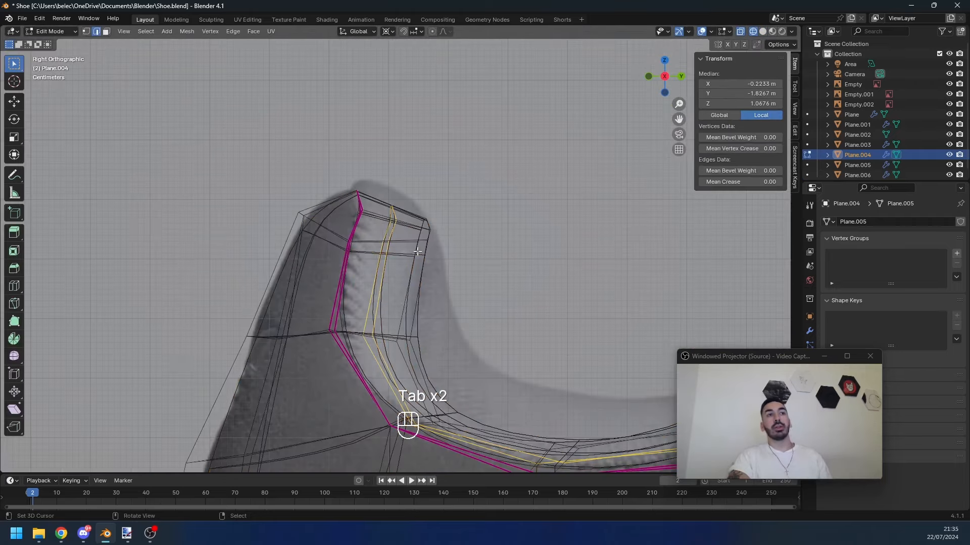
pyautogui.hotkey('alt', 's')
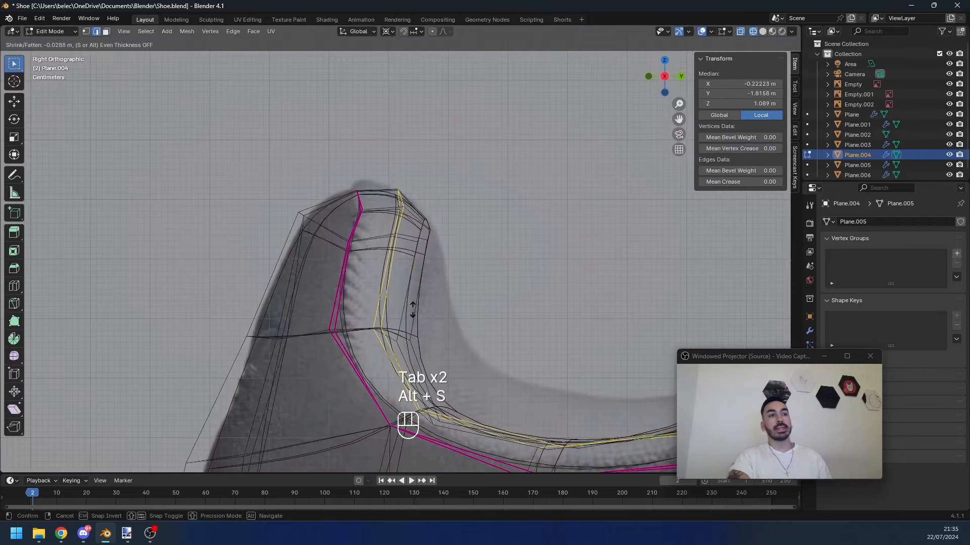
pyautogui.click(412, 310)
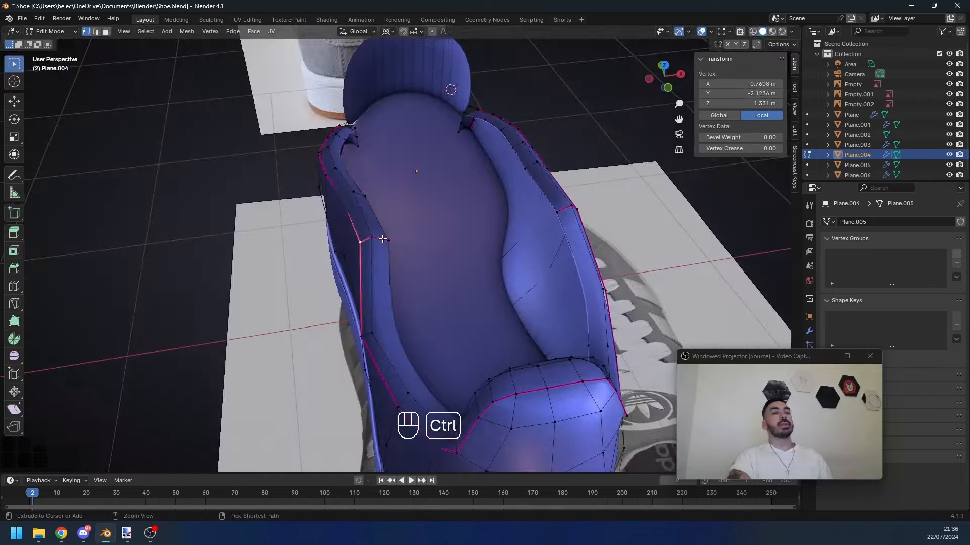
# Step: Select the rim vertices at the -X collar corner and move them outward along X against the top reference
pyautogui.keyDown('ctrl'); pyautogui.click(388, 240); pyautogui.keyUp('ctrl')
pyautogui.moveTo(343, 164)
pyautogui.mouseDown(button='middle')
pyautogui.moveTo(441, 350)
pyautogui.moveTo(454, 303)
pyautogui.mouseUp(button='middle')
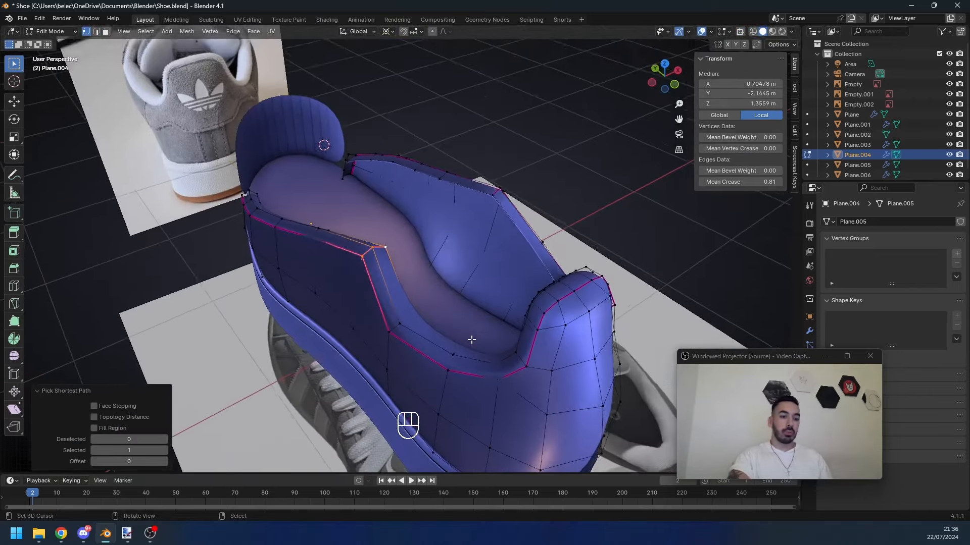
pyautogui.press('KP_7')
pyautogui.press('z')
pyautogui.press('g')
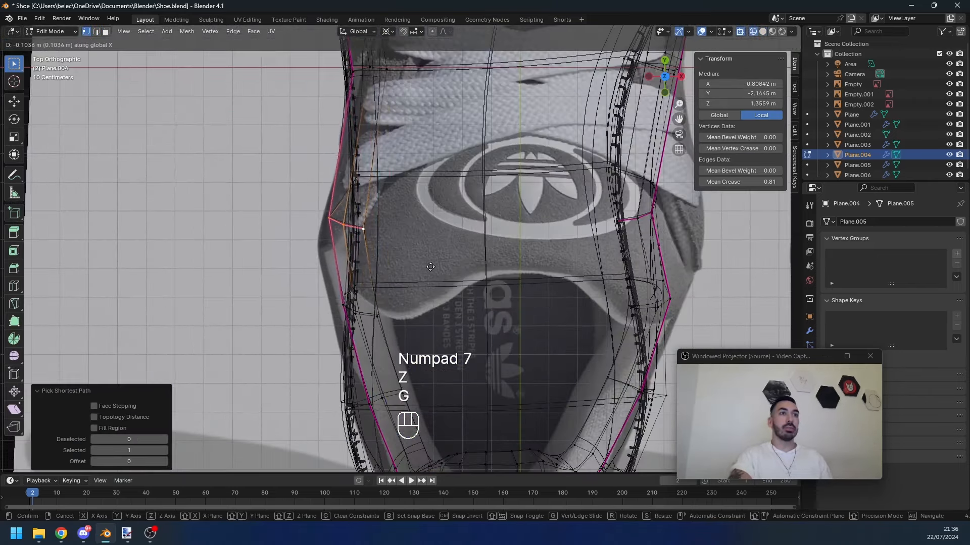
pyautogui.click(457, 265)
# Step: Move the +X rim vertices beside the middle laces inward along X, row by row, to match the top reference
pyautogui.scroll(-3, 457, 265)
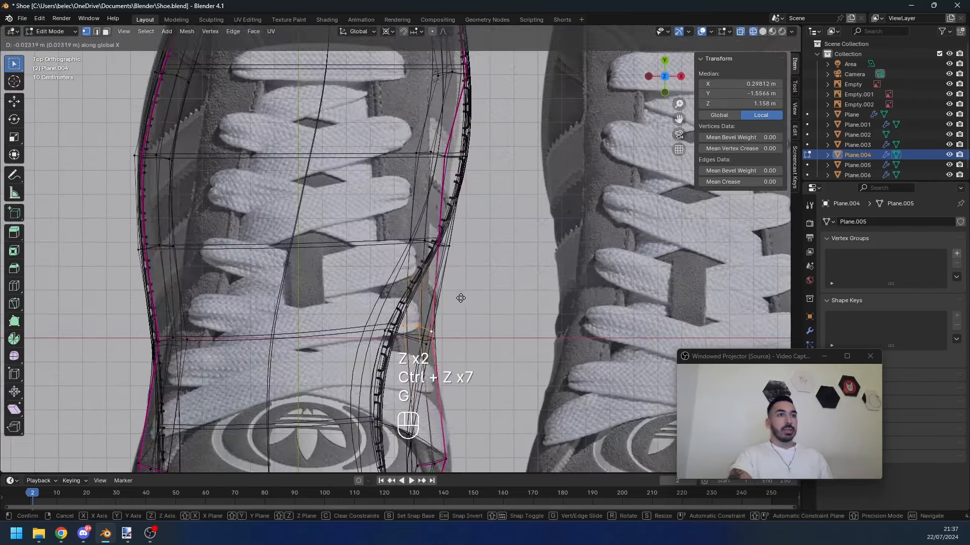
pyautogui.click(456, 298)
pyautogui.press('z')
pyautogui.click(410, 240)
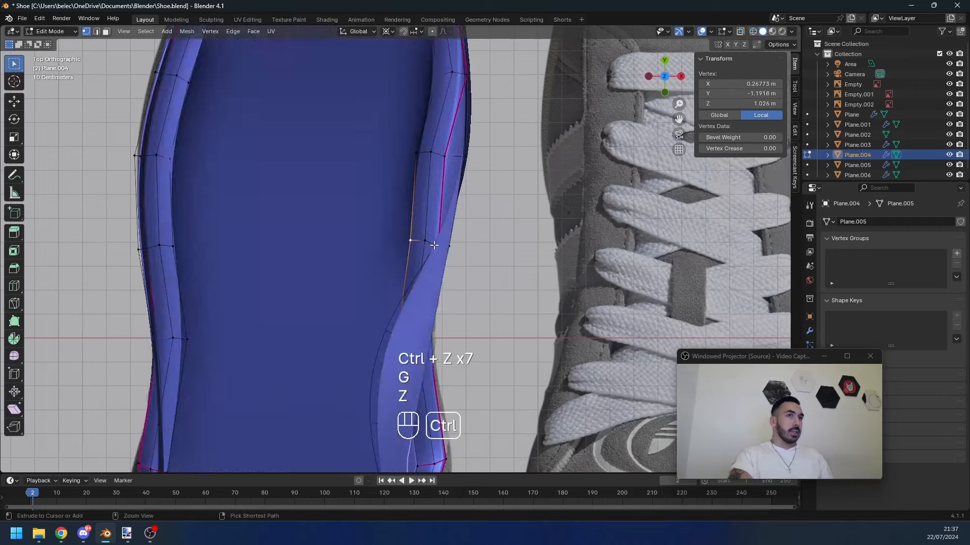
pyautogui.keyDown('ctrl'); pyautogui.click(438, 246); pyautogui.keyUp('ctrl')
pyautogui.press('z')
pyautogui.press('g')
pyautogui.moveTo(464, 254); pyautogui.dragTo(457, 255, button='middle')
pyautogui.click(452, 256)
# Step: Select the next +X rim vertex row toward the toe and shift it along X to fit the lace opening
pyautogui.rightClick(416, 153)
pyautogui.keyDown('ctrl'); pyautogui.rightClick(445, 156); pyautogui.keyUp('ctrl')
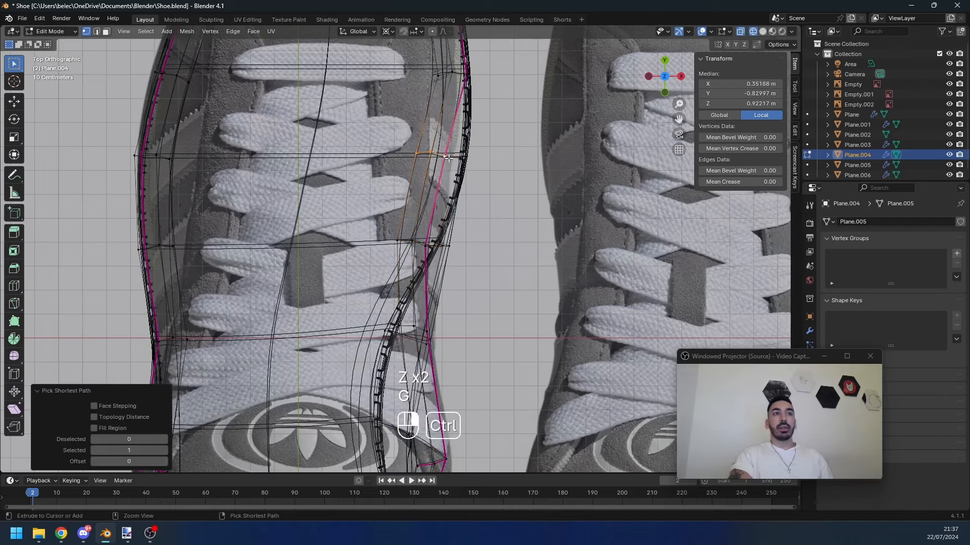
pyautogui.press('g')
pyautogui.keyDown('shift'); pyautogui.moveTo(471, 172); pyautogui.dragTo(473, 193, button='middle'); pyautogui.keyUp('shift')
pyautogui.click(471, 192)
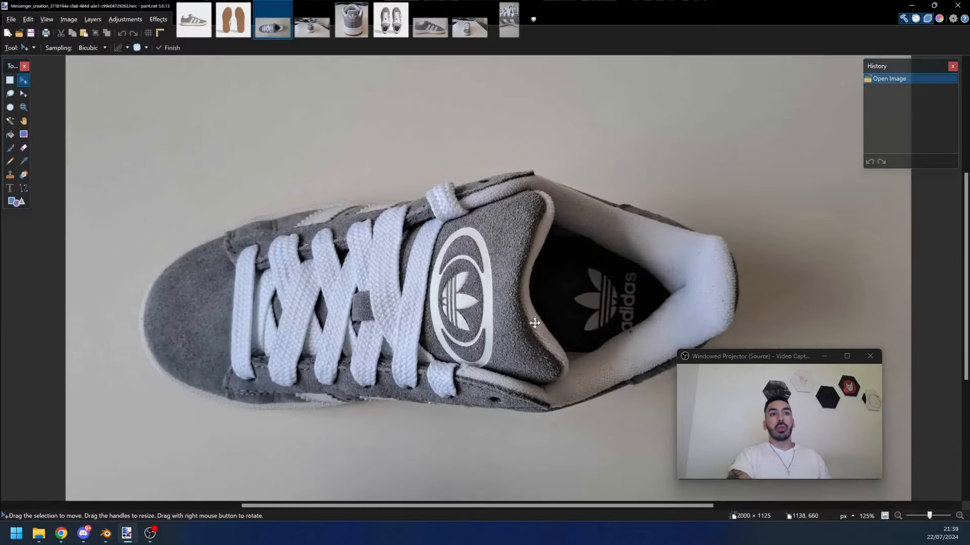
# Step: Switch to paint.net and examine the top-view shoe photo around the collar corners, the eyelet edges and the front of the lacing
pyautogui.moveTo(535, 323); pyautogui.dragTo(474, 313, button='middle')
pyautogui.scroll(2, 434, 202)
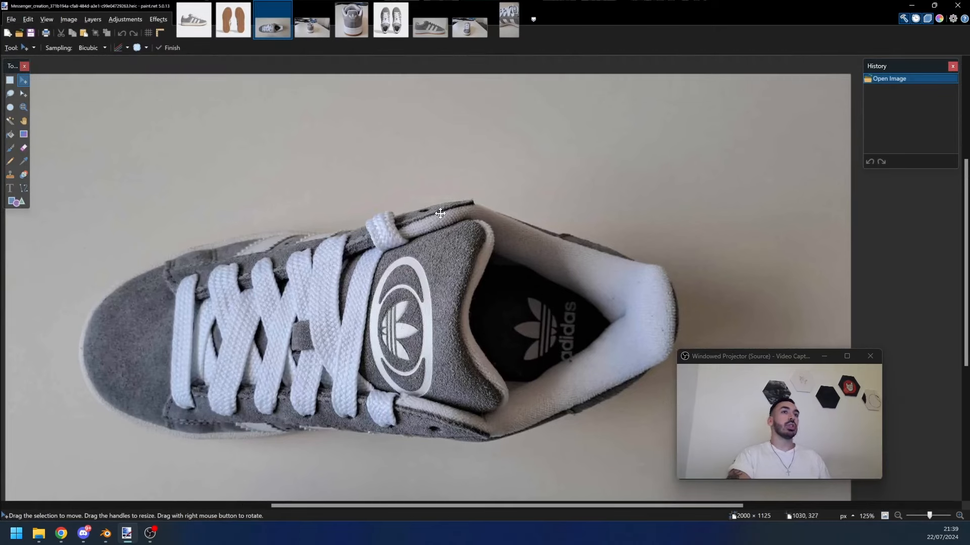
pyautogui.keyDown('ctrl'); pyautogui.scroll(2, 457, 217); pyautogui.keyUp('ctrl')
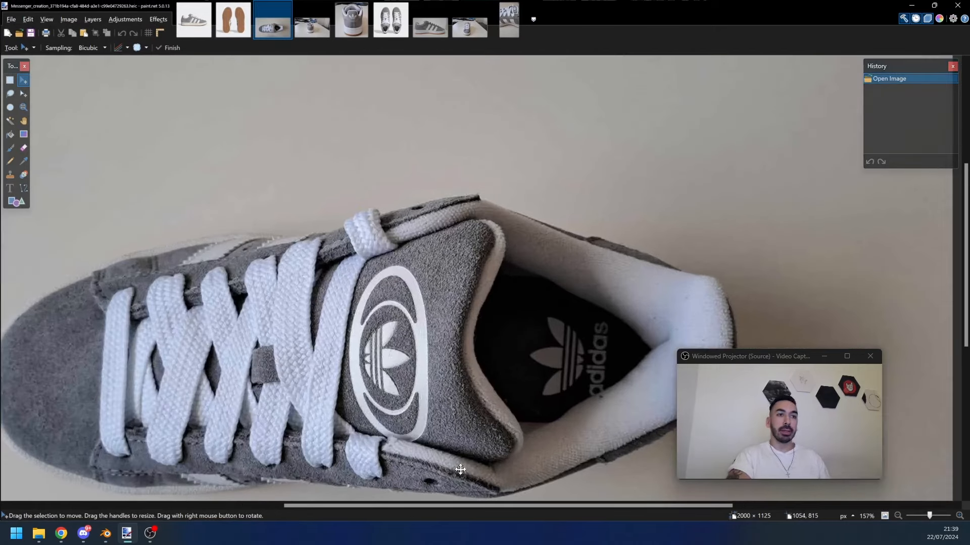
pyautogui.moveTo(434, 446); pyautogui.dragTo(579, 370, button='middle')
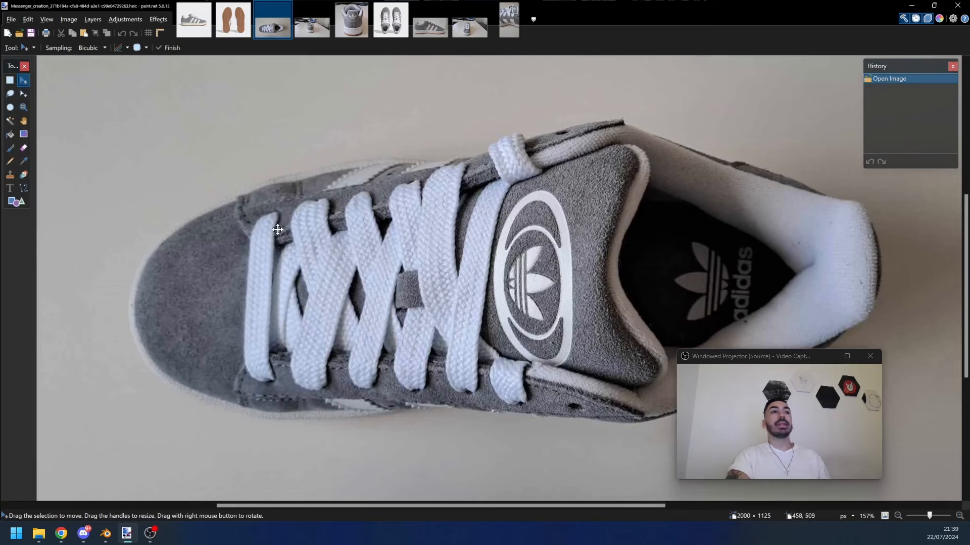
pyautogui.keyDown('ctrl'); pyautogui.scroll(-1, 421, 269); pyautogui.keyUp('ctrl')
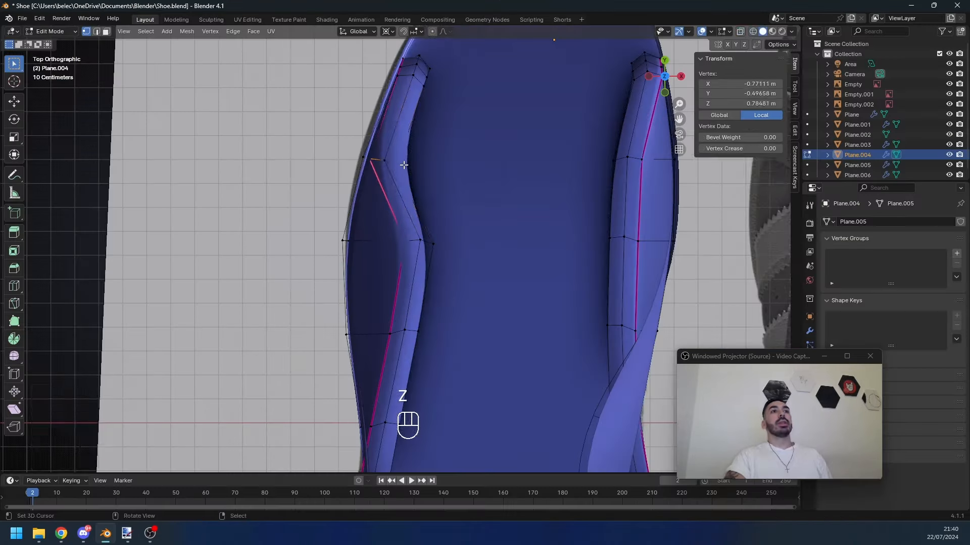
# Step: Back in Blender, move the -X rim vertices beside the front lace inward along X by about 0.19 m
pyautogui.press('z')
pyautogui.press('g')
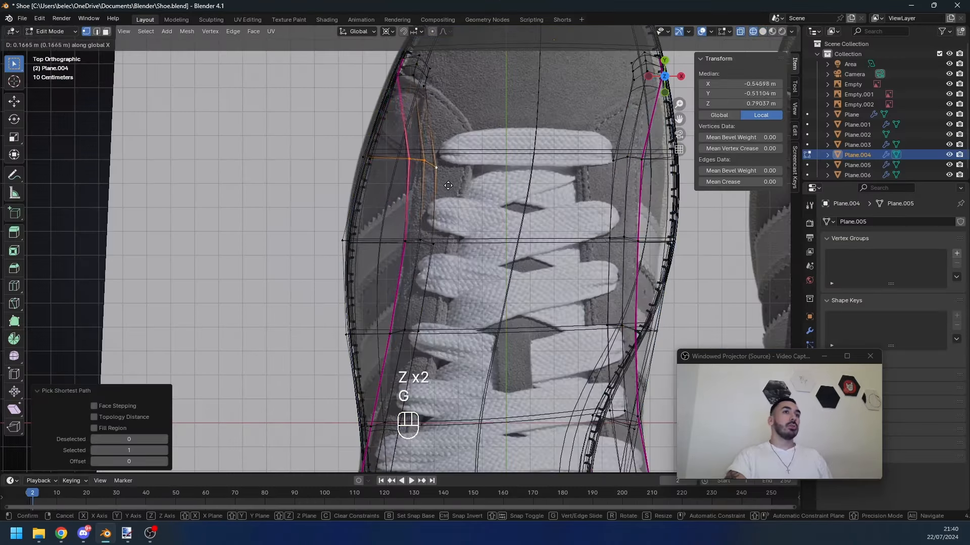
pyautogui.click(451, 186)
pyautogui.keyDown('shift'); pyautogui.moveTo(394, 104); pyautogui.dragTo(393, 182, button='middle'); pyautogui.keyUp('shift')
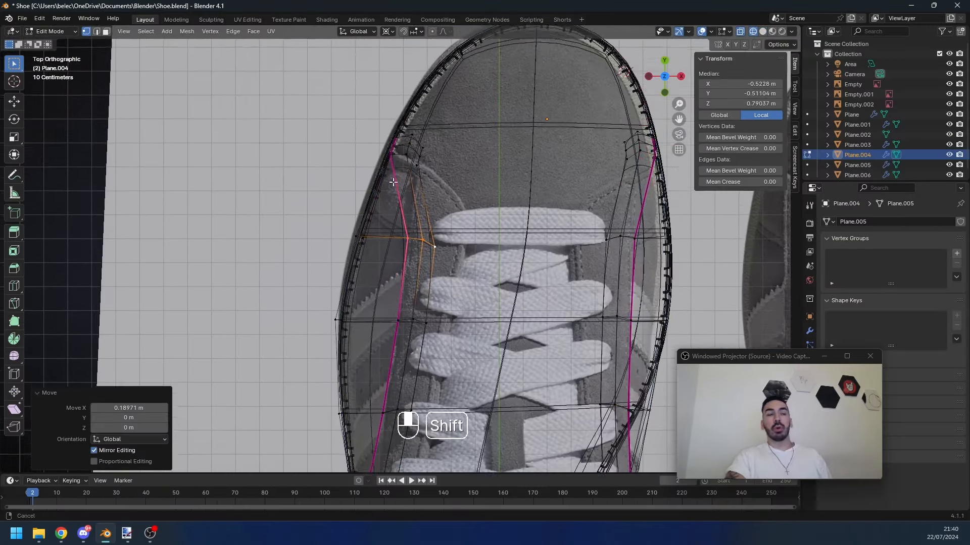
pyautogui.keyDown('shift'); pyautogui.moveTo(393, 182); pyautogui.dragTo(393, 209, button='middle'); pyautogui.keyUp('shift')
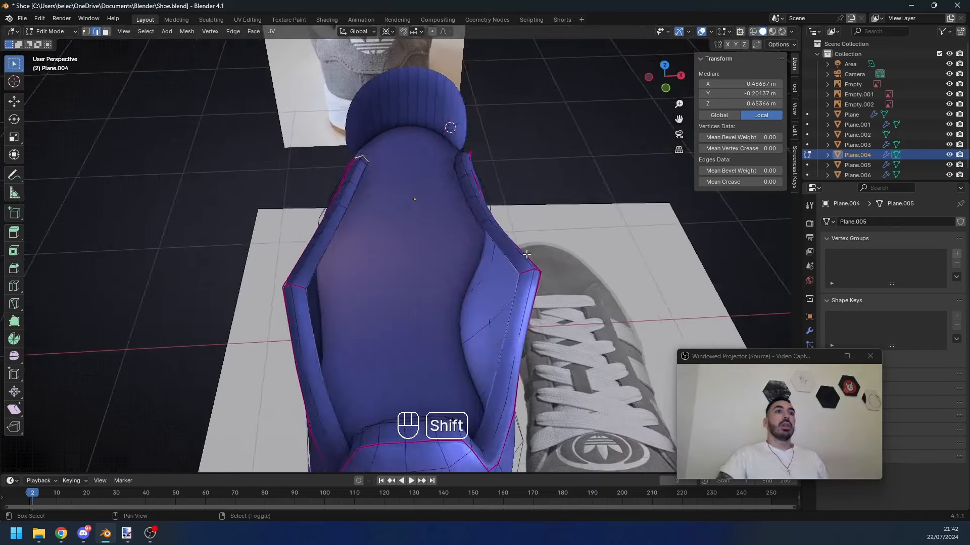
# Step: Select the inner rim edges along the front part of the +X side and Edge Slide them outward
pyautogui.press('Tab')
pyautogui.moveTo(404, 253); pyautogui.dragTo(428, 276, button='middle')
pyautogui.press('Tab')
pyautogui.keyDown('ctrl'); pyautogui.rightClick(401, 114); pyautogui.keyUp('ctrl')
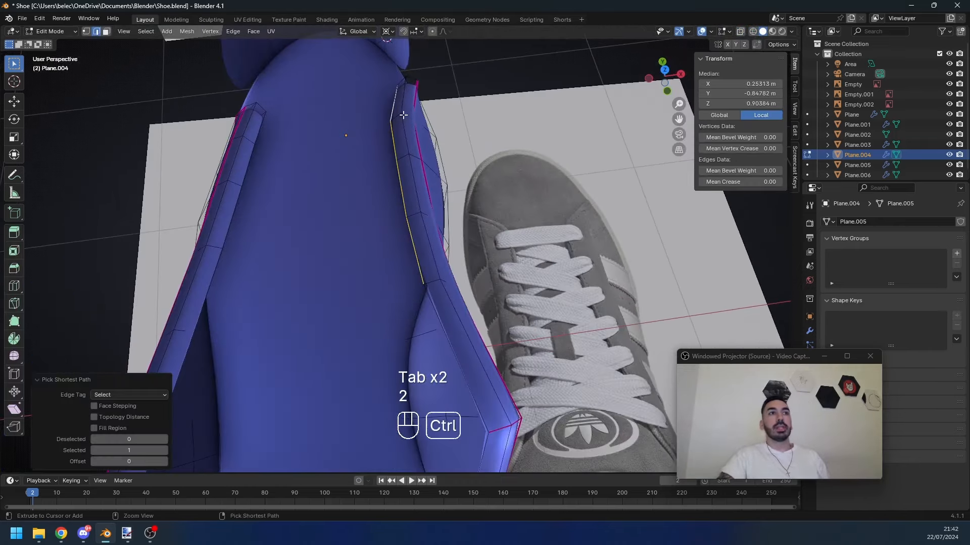
pyautogui.press('g')
pyautogui.press('g')
pyautogui.click(425, 126)
pyautogui.moveTo(319, 136); pyautogui.dragTo(444, 156, button='middle')
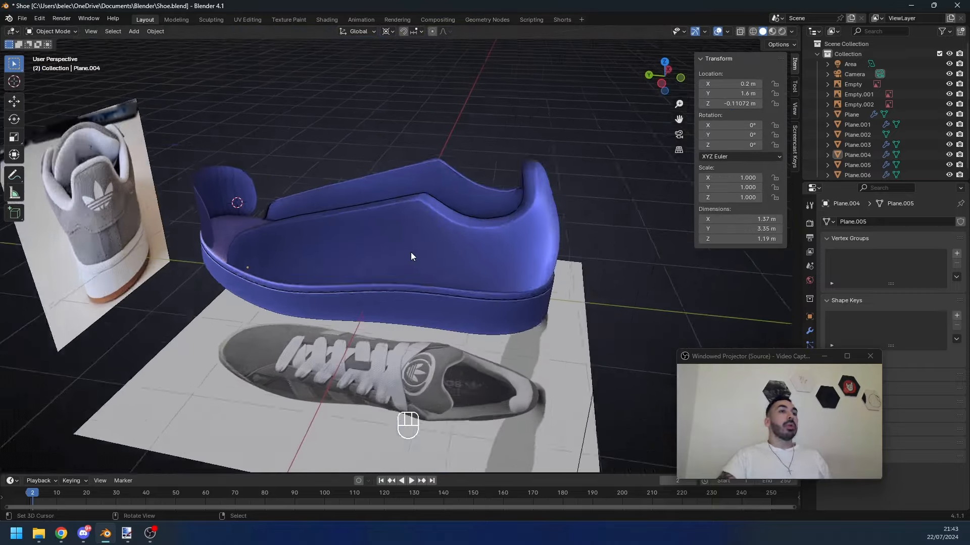
# Step: Check the side panel from both sides and against the side reference, and save the file
pyautogui.scroll(1, 413, 257)
pyautogui.rightClick(480, 260)
pyautogui.press('Tab')
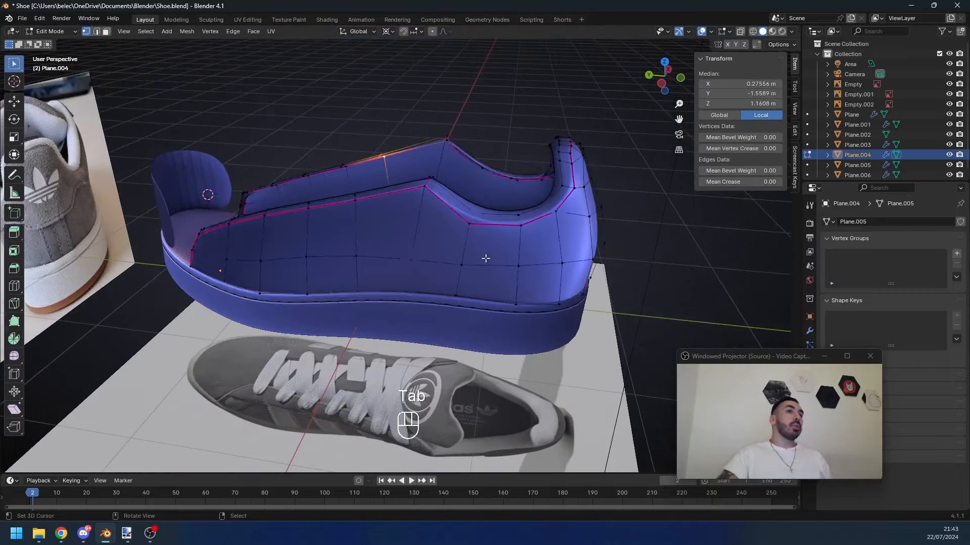
pyautogui.press('2')
pyautogui.press('Tab')
pyautogui.moveTo(485, 260); pyautogui.dragTo(414, 288, button='middle')
pyautogui.press('Tab')
pyautogui.press('Tab')
pyautogui.hotkey('ctrl', 's')
pyautogui.hotkey('ctrl', 's')
pyautogui.press('KP_3')
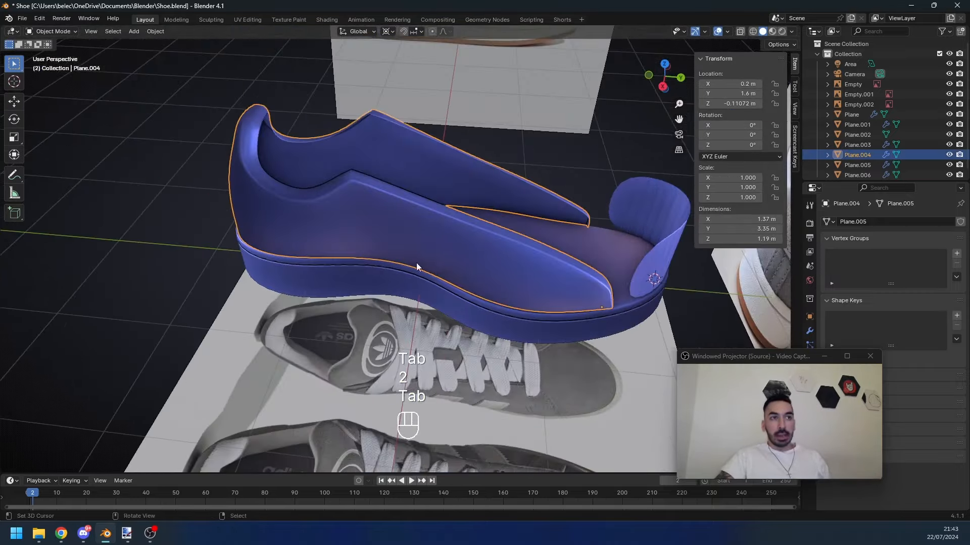
pyautogui.press('z')
pyautogui.press('a')
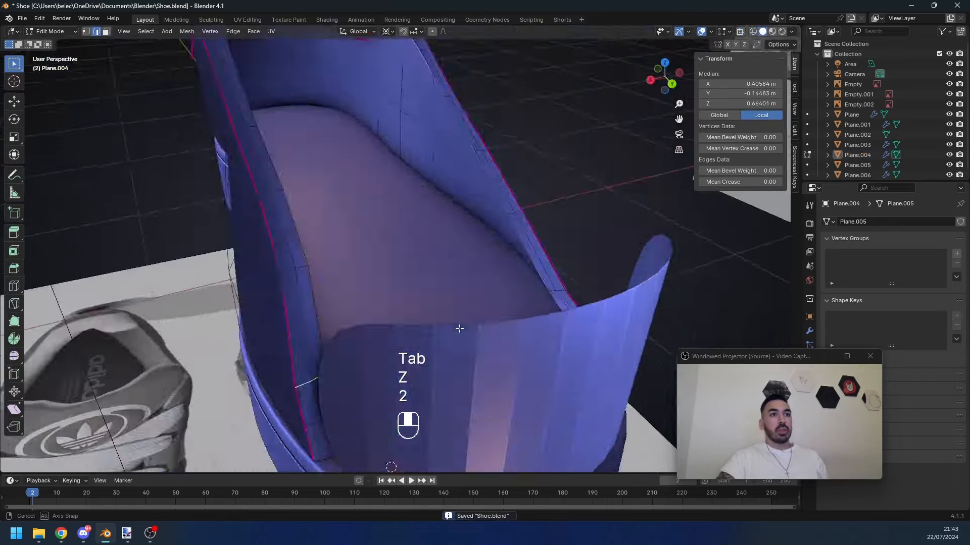
# Step: Select the edges around the rim's front ends on both sides and set their mean crease to 1
pyautogui.moveTo(459, 329); pyautogui.dragTo(390, 331, button='middle')
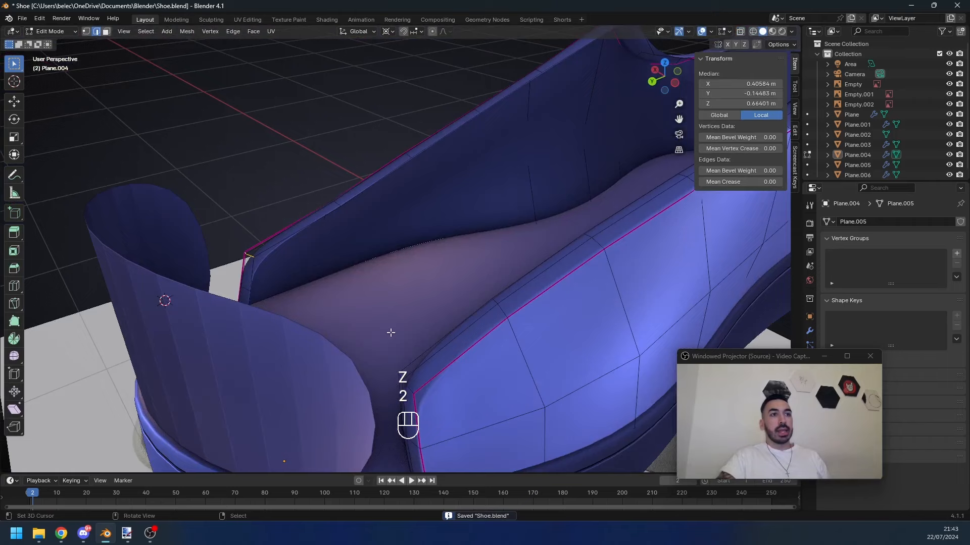
pyautogui.keyDown('alt'); pyautogui.keyDown('shift'); pyautogui.click(406, 388); pyautogui.keyUp('shift'); pyautogui.keyUp('alt')
pyautogui.click(714, 181)
pyautogui.write('1')
pyautogui.press('Return')
pyautogui.moveTo(235, 248); pyautogui.dragTo(359, 270, button='middle')
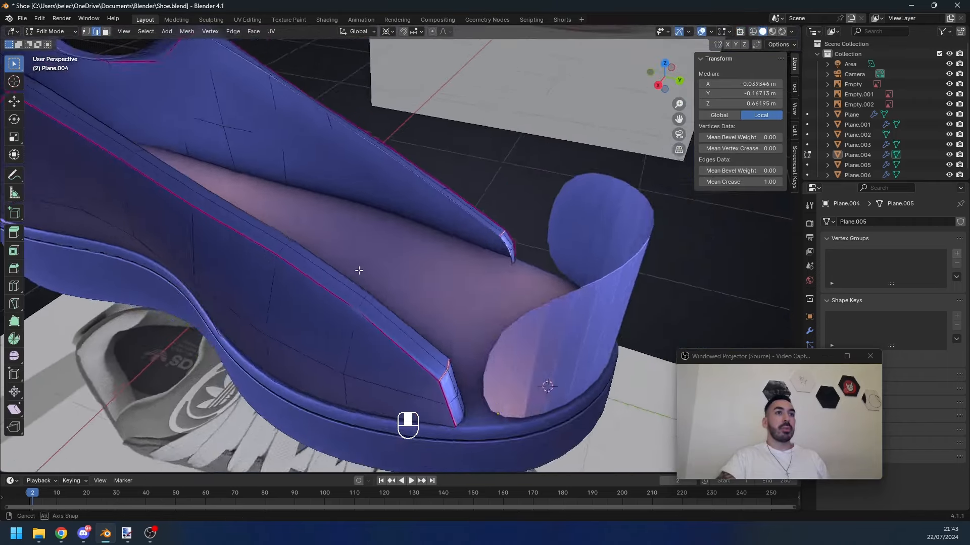
# Step: Select the outer rim edges from the collar corner to the front end and separate them into a new object
pyautogui.rightClick(266, 181)
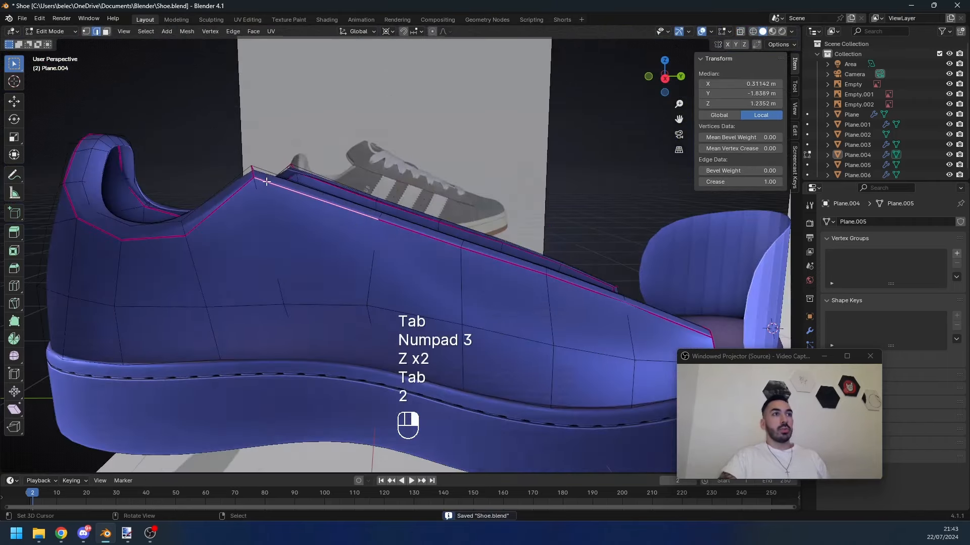
pyautogui.scroll(-2, 266, 182)
pyautogui.keyDown('shift'); pyautogui.moveTo(323, 212); pyautogui.dragTo(278, 203, button='middle'); pyautogui.keyUp('shift')
pyautogui.moveTo(571, 288); pyautogui.dragTo(511, 303, button='middle')
pyautogui.keyDown('ctrl'); pyautogui.rightClick(559, 304); pyautogui.keyUp('ctrl')
pyautogui.press('KP_3')
pyautogui.press('z')
pyautogui.press('p')
pyautogui.click(516, 250)
pyautogui.press('Tab')
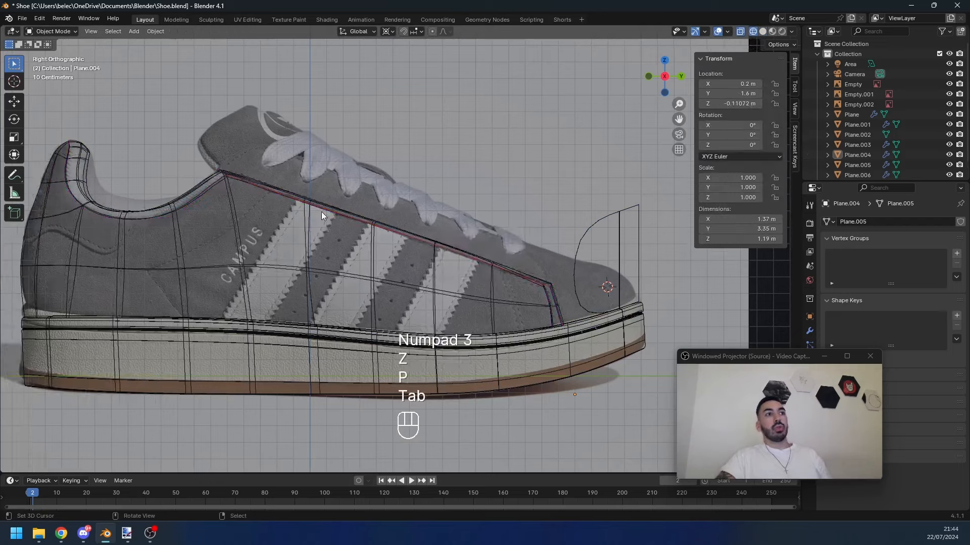
# Step: Extrude the separated edge strip about 0.2 m forward and 0.15 m up over the lace area in the side reference
pyautogui.click(318, 211)
pyautogui.click(317, 211)
pyautogui.press('Tab')
pyautogui.scroll(3, 317, 210)
pyautogui.press('e')
pyautogui.press('g')
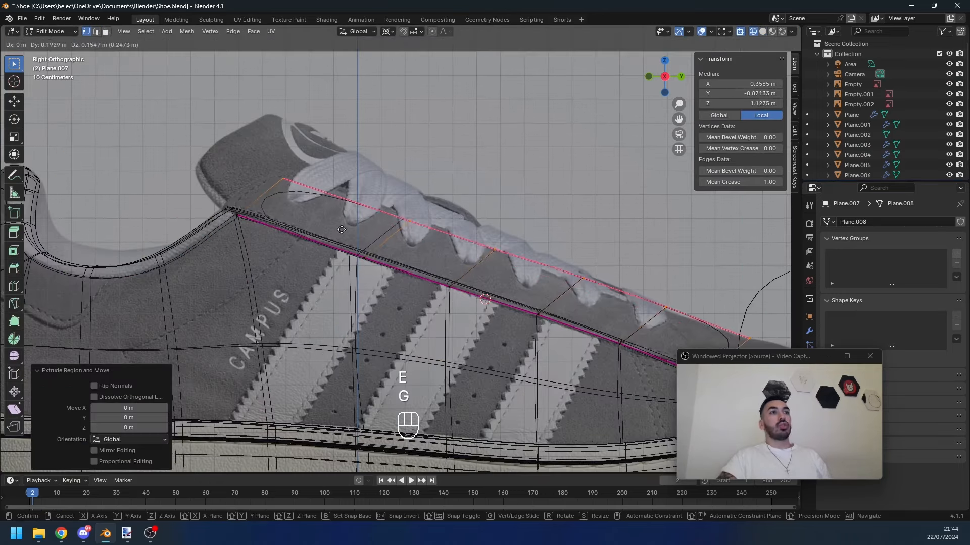
pyautogui.click(349, 225)
# Step: Edge Slide the upper edge near the strip's front end down toward the rim, with a factor of about 0.34
pyautogui.press('2')
pyautogui.click(532, 284)
pyautogui.press('g')
pyautogui.press('g')
pyautogui.click(526, 291)
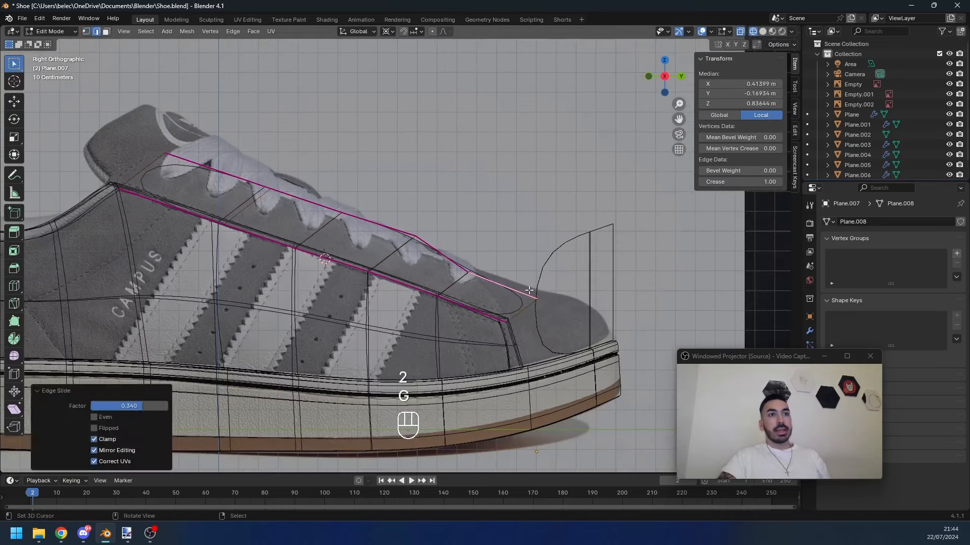
# Step: Slide and reposition the strip's front upper vertices to follow the eyelet panel's rounded front end, undoing unwanted adjustments
pyautogui.press('1')
pyautogui.click(545, 306)
pyautogui.press('g')
pyautogui.press('g')
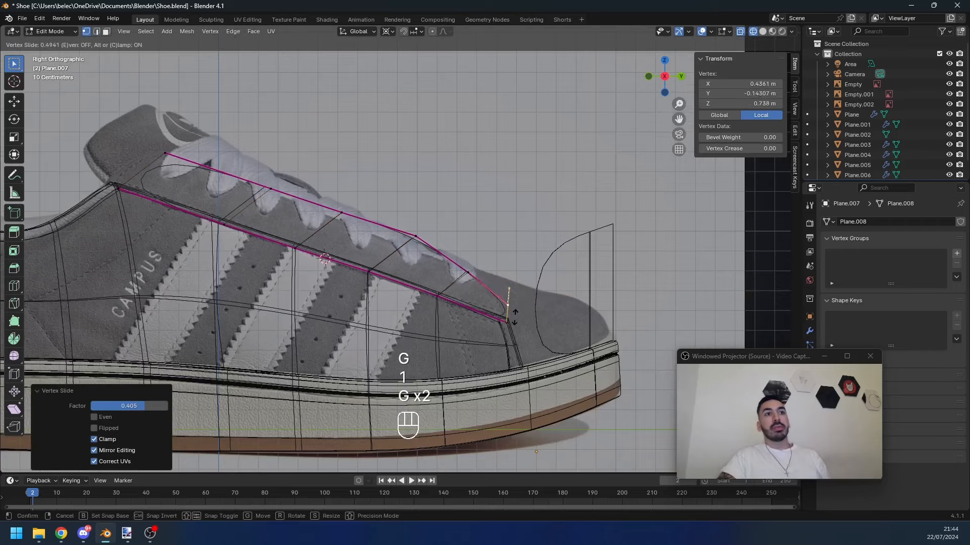
pyautogui.press('g')
pyautogui.hotkey('ctrl', 'z')
pyautogui.hotkey('ctrl', 'z')
pyautogui.hotkey('ctrl', 'z')
pyautogui.hotkey('ctrl', 'z')
pyautogui.hotkey('ctrl', 'z')
pyautogui.press('g')
pyautogui.click(482, 288)
# Step: Slide the strip's middle upper vertices along their edges to follow the lace line in the side reference
pyautogui.click(462, 254)
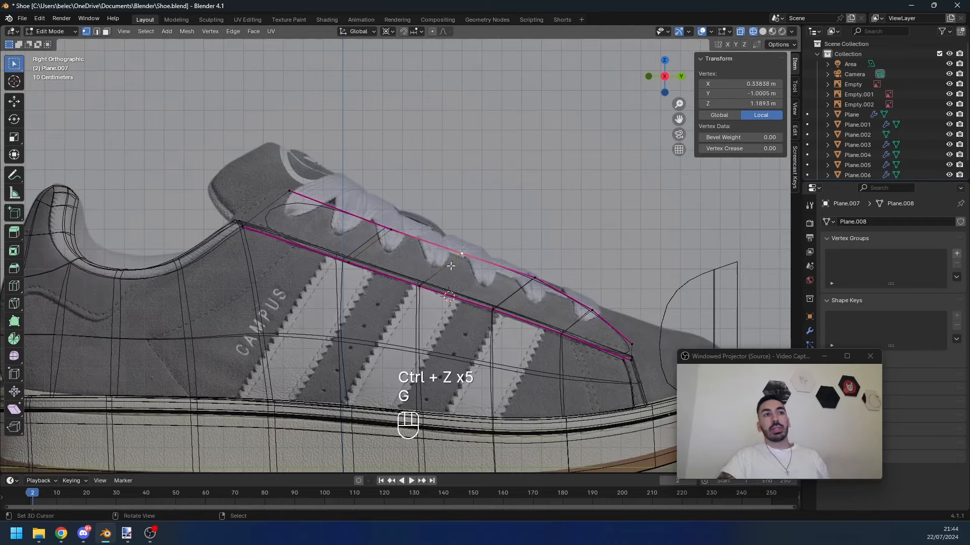
pyautogui.press('g')
pyautogui.press('g')
pyautogui.click(456, 263)
pyautogui.click(536, 276)
pyautogui.press('g')
pyautogui.press('g')
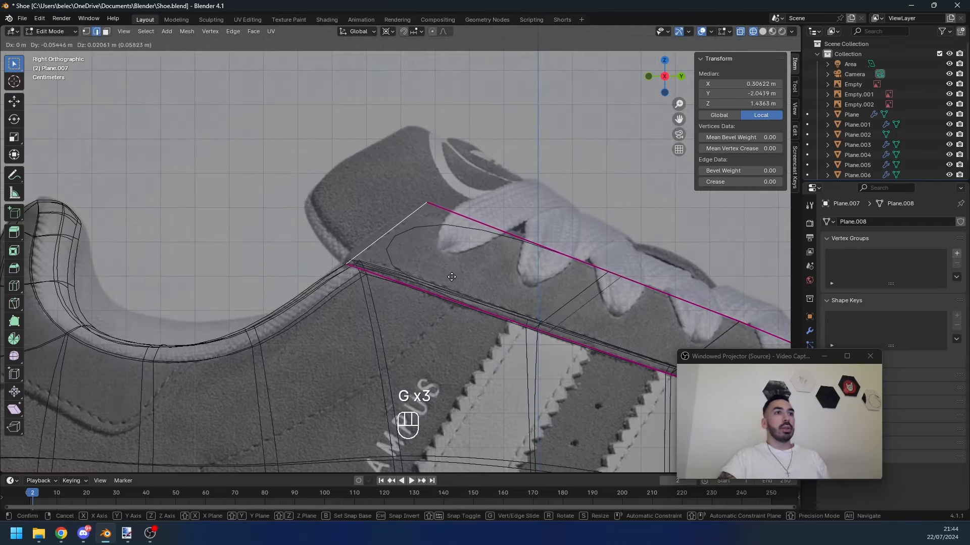
# Step: Reposition the strip's rear edge and add a loop cut near it, adjusting the vertices to shape the rounded rear corner
pyautogui.click(449, 276)
pyautogui.press('1')
pyautogui.click(428, 202)
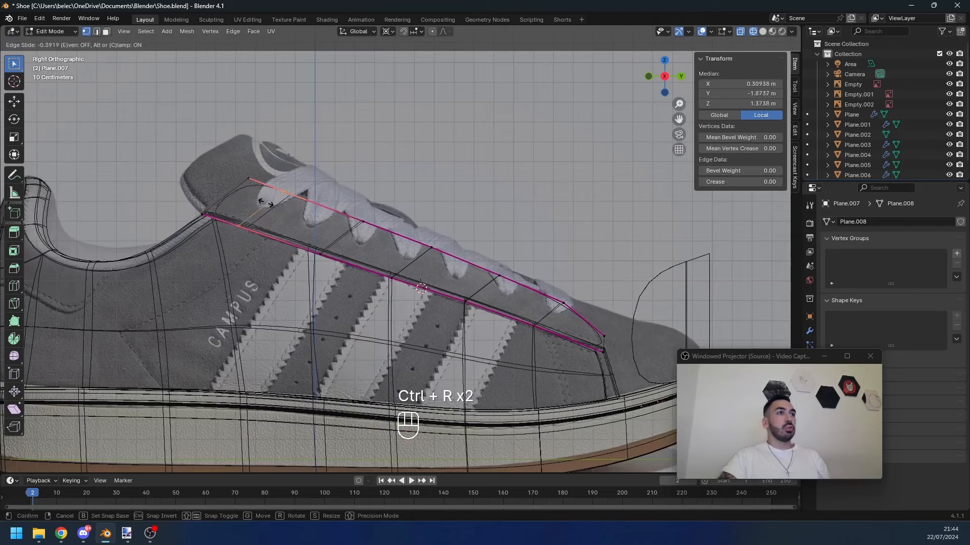
pyautogui.click(265, 203)
pyautogui.press('1')
pyautogui.press('g')
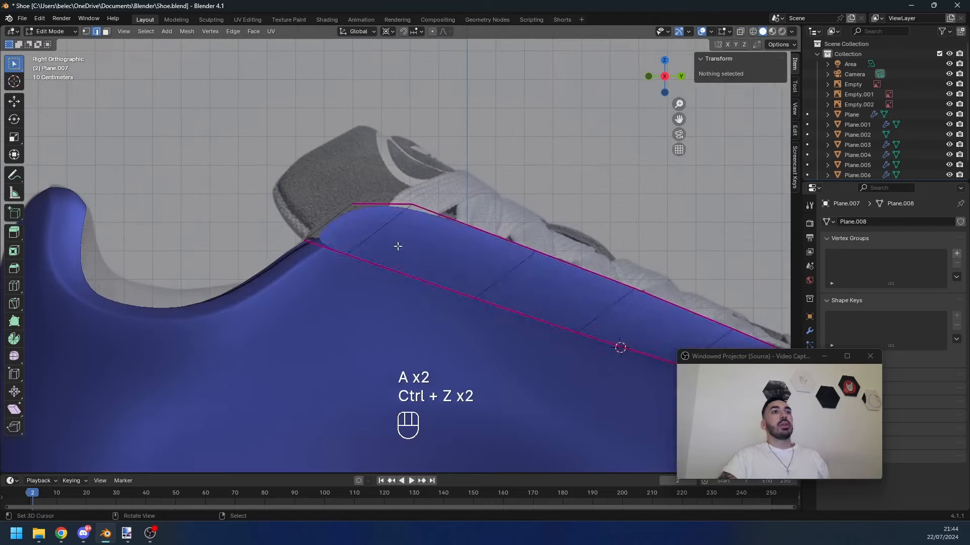
# Step: Set the mean crease of all strip edges to 0 and that of the two edges at its rear lower corner to 1
pyautogui.press('a')
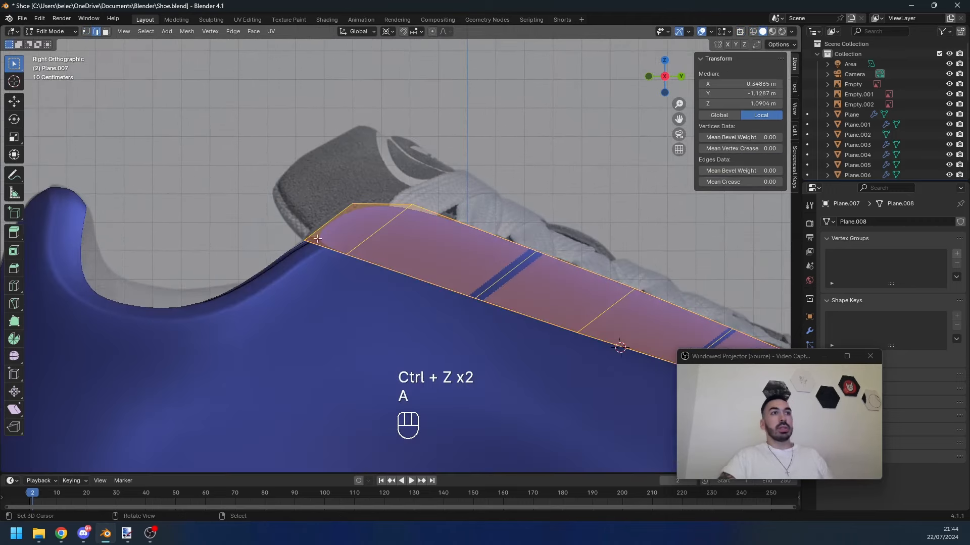
pyautogui.press('2')
pyautogui.click(310, 244)
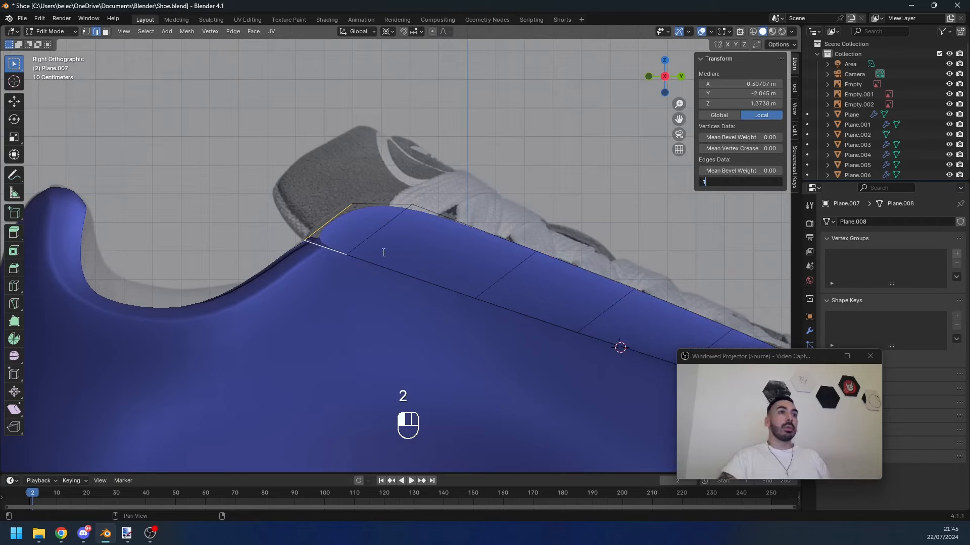
pyautogui.press('Return')
pyautogui.press('z')
pyautogui.press('Tab')
pyautogui.press('Tab')
# Step: Adjust the strip's outline vertices against the reference and crease the two edges at its front lower corner
pyautogui.press('2')
pyautogui.press('1')
pyautogui.press('g')
pyautogui.press('2')
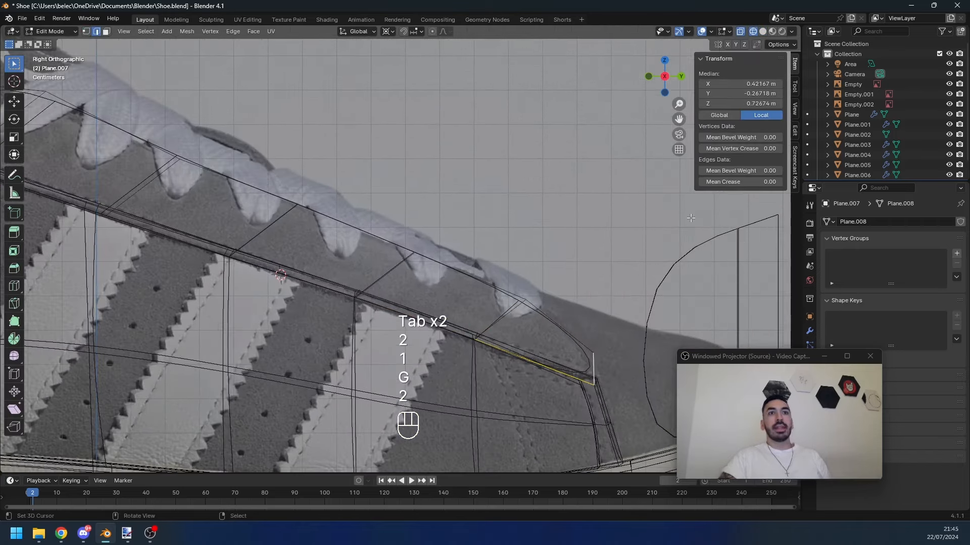
pyautogui.press('Tab')
pyautogui.press('Tab')
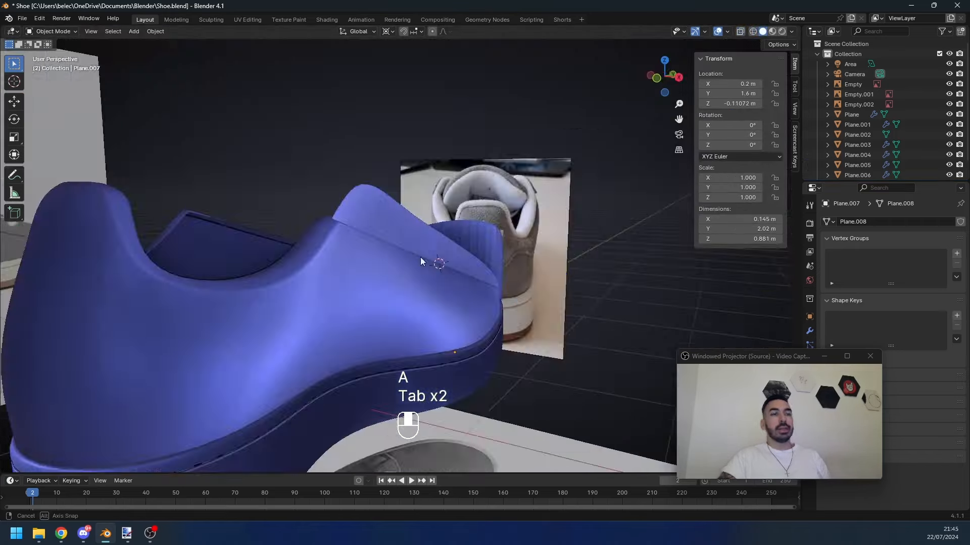
# Step: Move the strip's upper vertices inward along X over the lace opening and check its outline against the side reference
pyautogui.moveTo(422, 262); pyautogui.dragTo(413, 301, button='middle')
pyautogui.press('Tab')
pyautogui.press('1')
pyautogui.press('g')
pyautogui.press('x')
pyautogui.click(442, 336)
pyautogui.press('Tab')
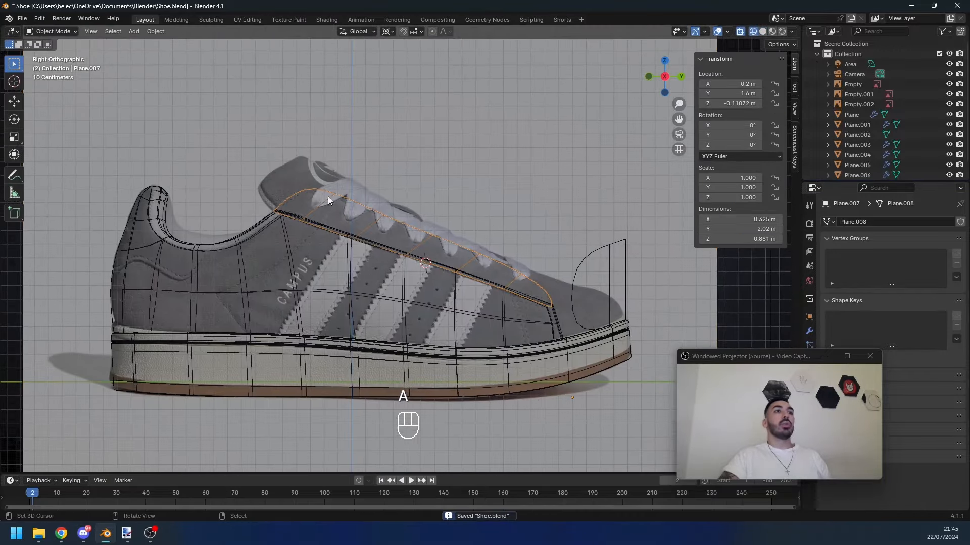
pyautogui.scroll(1, 435, 250)
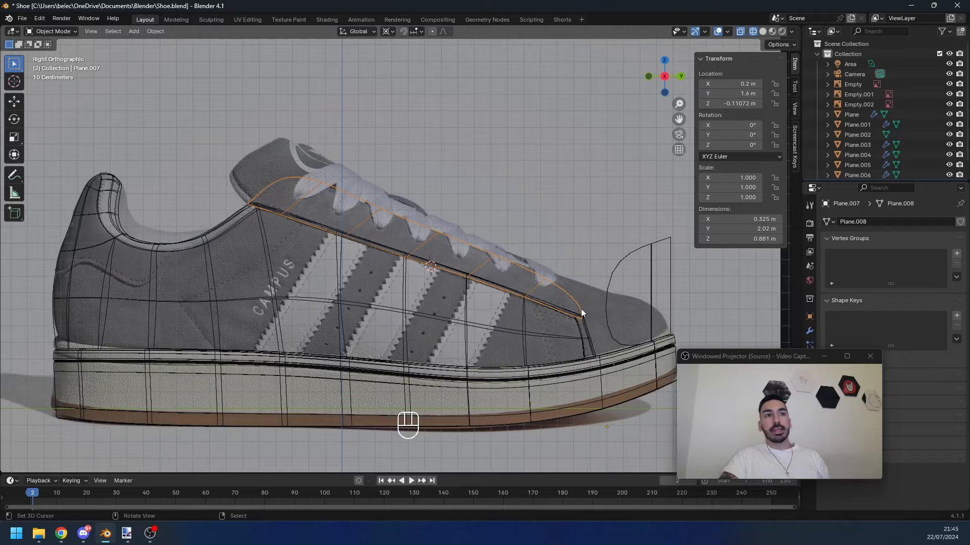
# Step: Check the strip against the top reference and push its selected upper edges near the rear outward with Shrink/Fatten
pyautogui.press('KP_7')
pyautogui.keyDown('shift'); pyautogui.moveTo(392, 163); pyautogui.dragTo(414, 180, button='middle'); pyautogui.keyUp('shift')
pyautogui.scroll(2, 372, 204)
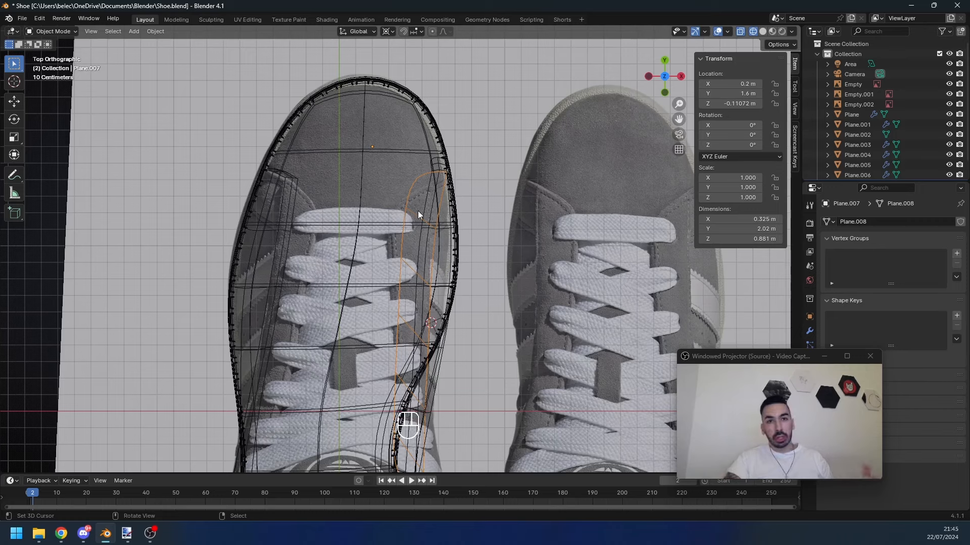
pyautogui.scroll(-1, 420, 218)
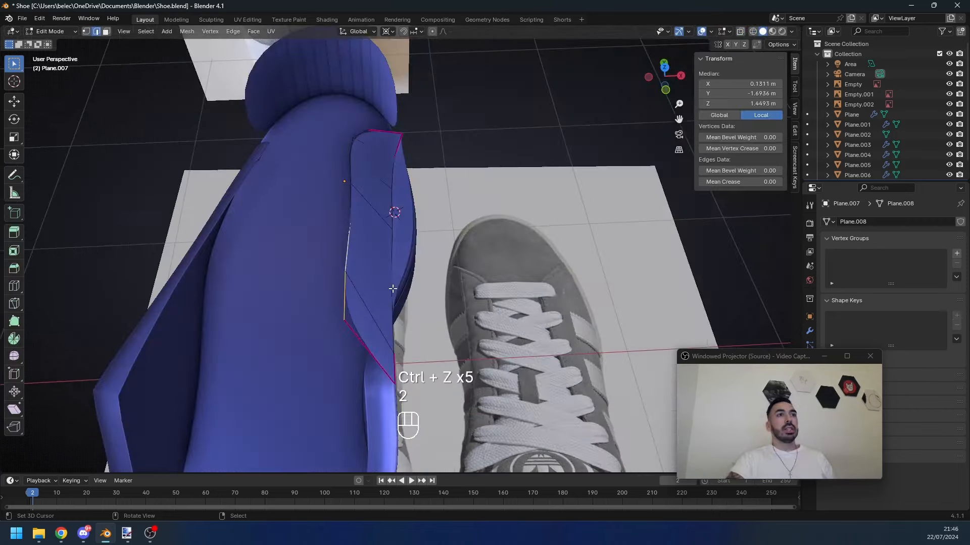
pyautogui.press('2')
pyautogui.hotkey('alt', 's')
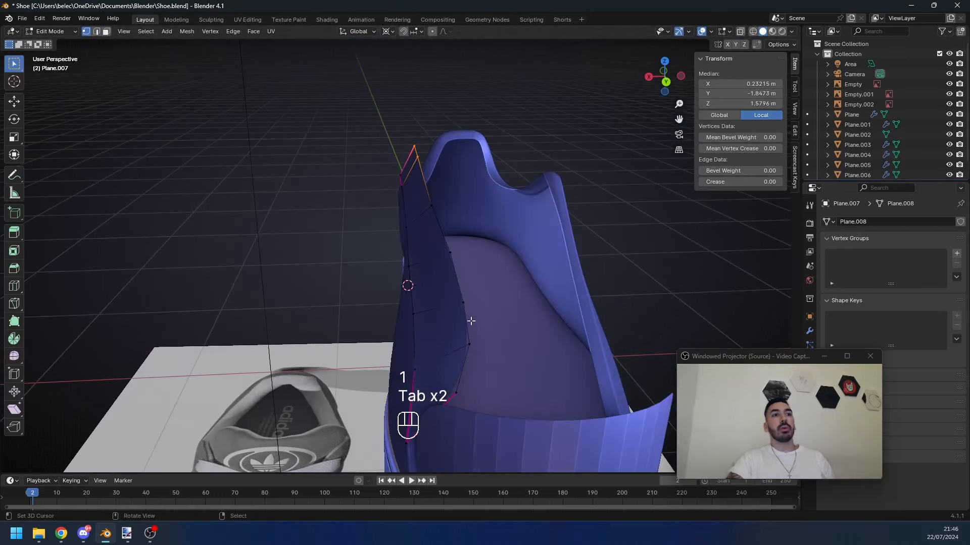
# Step: Add a centred lengthwise loop cut along the strip and push it outward with Shrink/Fatten by about 0.017 m
pyautogui.moveTo(471, 321); pyautogui.dragTo(461, 279, button='middle')
pyautogui.hotkey('ctrl', 'r')
pyautogui.click(461, 268)
pyautogui.rightClick(461, 265)
pyautogui.hotkey('alt', 's')
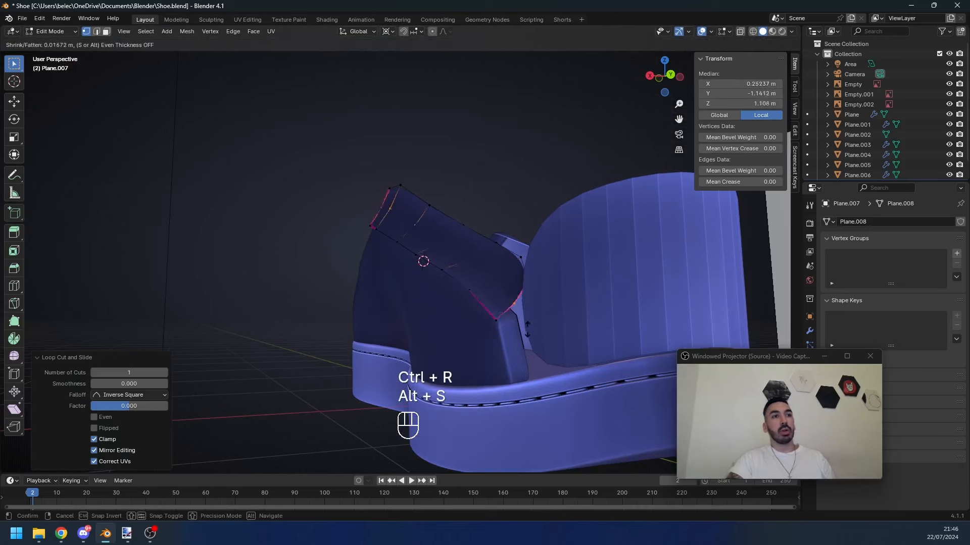
pyautogui.click(526, 336)
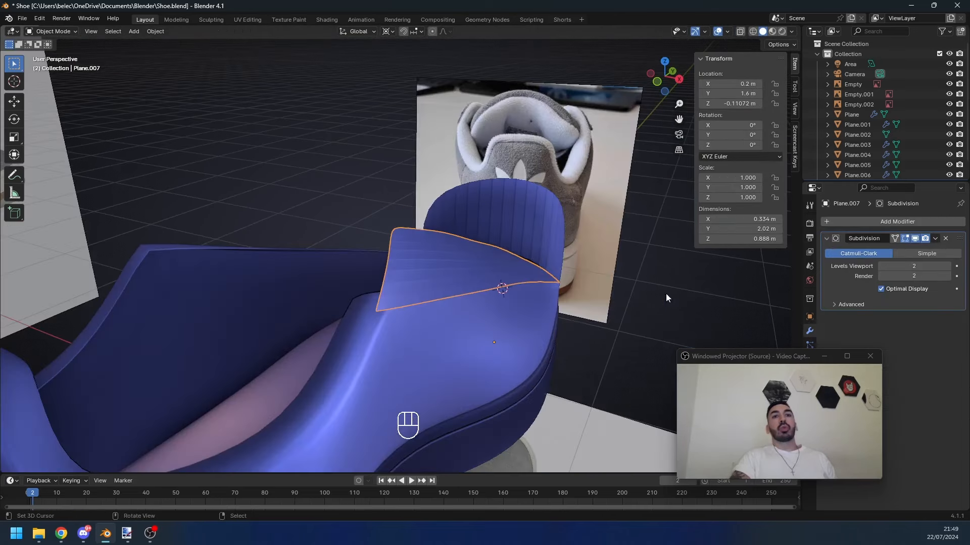
# Step: Add a Solidify modifier to the strip after its Subdivision modifier and save the file
pyautogui.click(861, 225)
pyautogui.moveTo(844, 255)
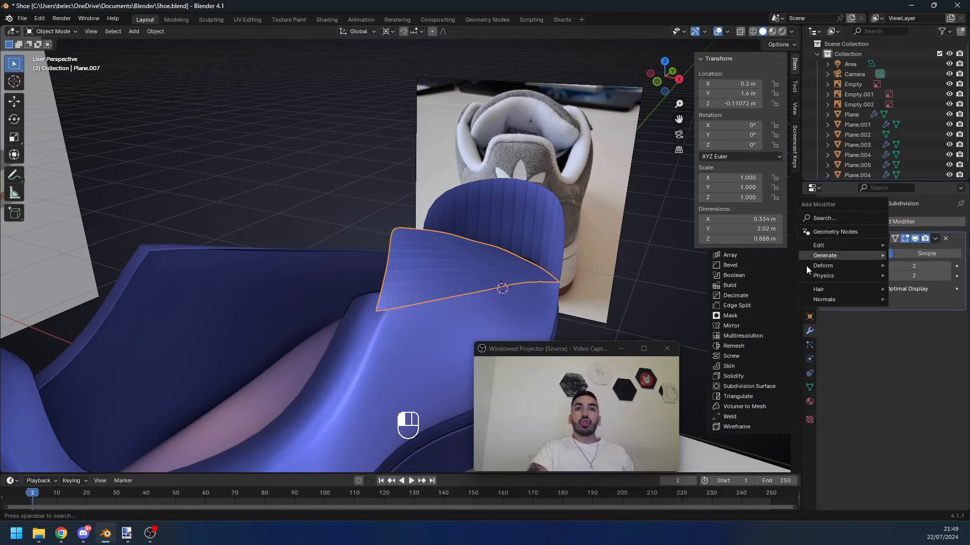
pyautogui.click(739, 376)
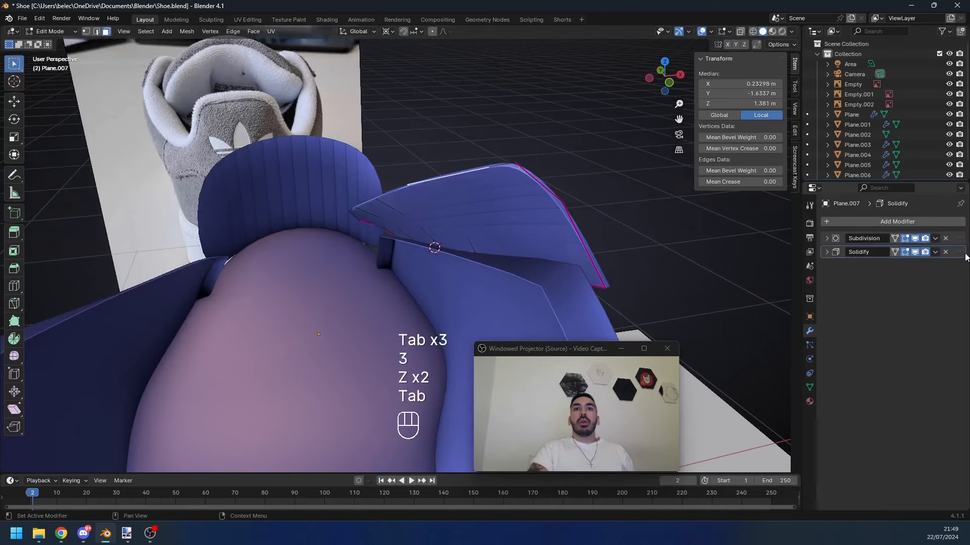
pyautogui.moveTo(960, 252)
pyautogui.mouseDown()
pyautogui.moveTo(961, 241)
pyautogui.moveTo(959, 254)
pyautogui.mouseUp()
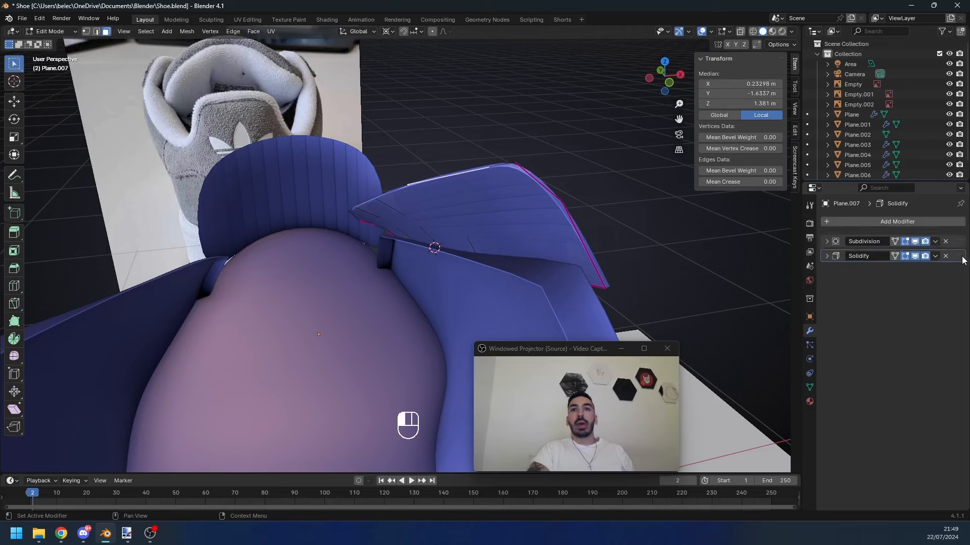
pyautogui.press('Tab')
pyautogui.press('Tab')
pyautogui.press('Tab')
pyautogui.hotkey('ctrl', 's')
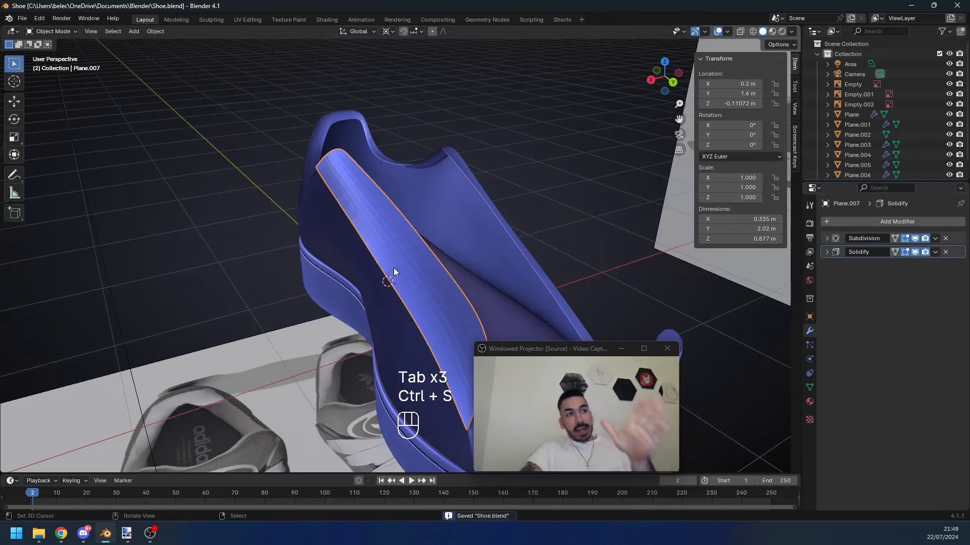
# Step: Set the strip's Subdivision viewport level to 1 and add a second Subdivision Surface modifier after Solidify
pyautogui.moveTo(392, 272); pyautogui.dragTo(411, 260, button='middle')
pyautogui.press('Tab')
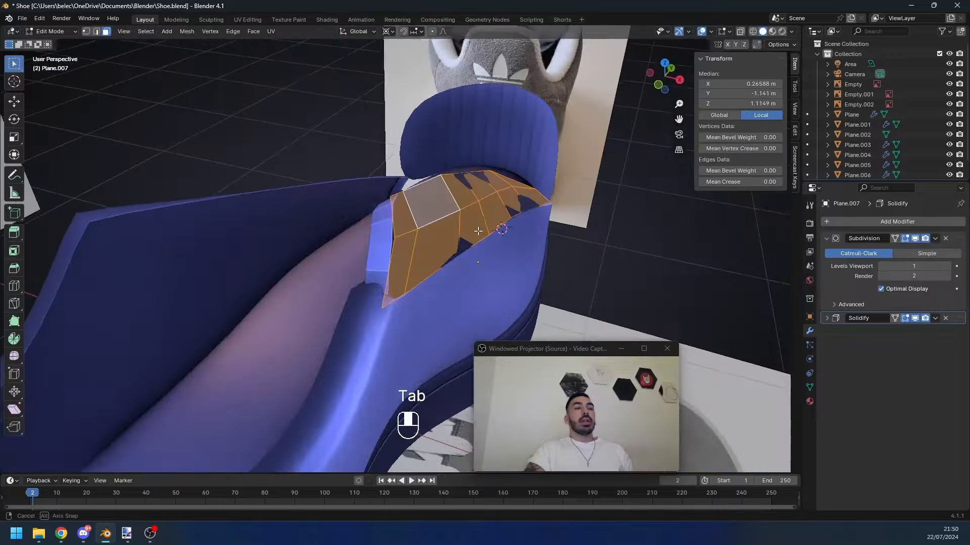
pyautogui.press('a')
pyautogui.press('Tab')
pyautogui.click(852, 275)
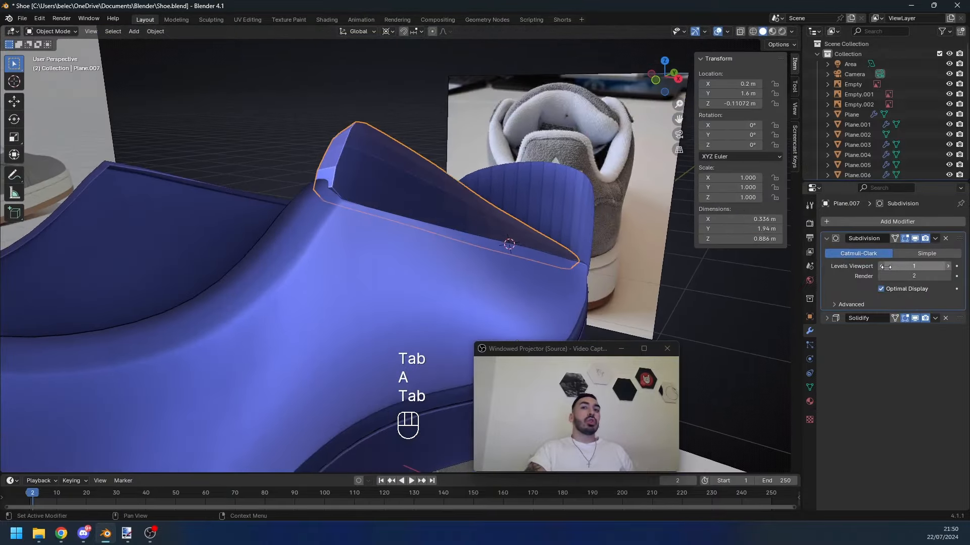
pyautogui.click(826, 238)
pyautogui.click(848, 223)
pyautogui.moveTo(848, 225)
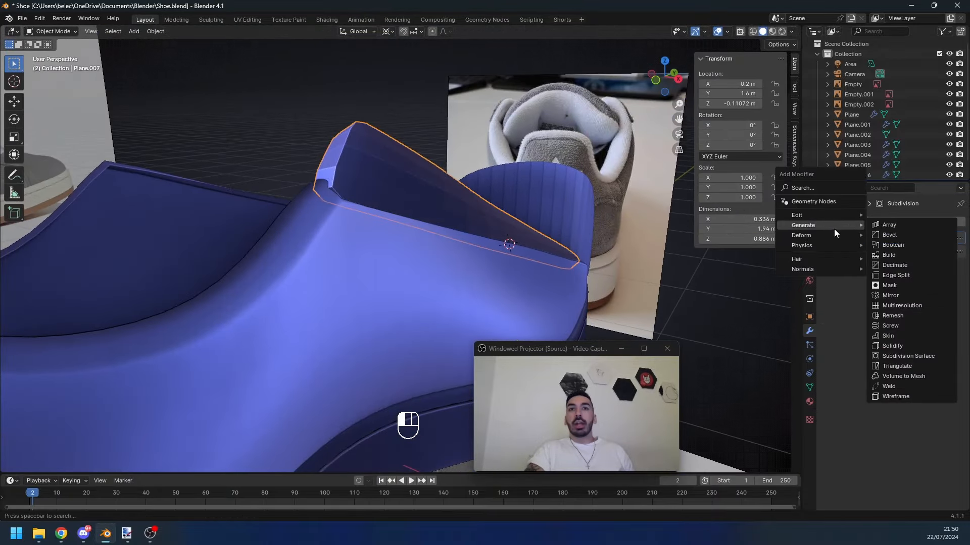
pyautogui.click(892, 355)
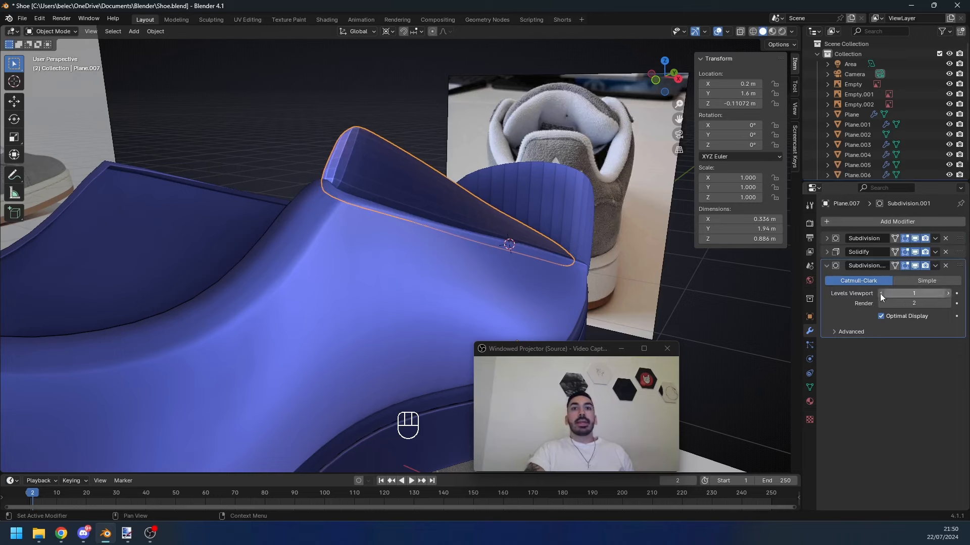
pyautogui.click(827, 265)
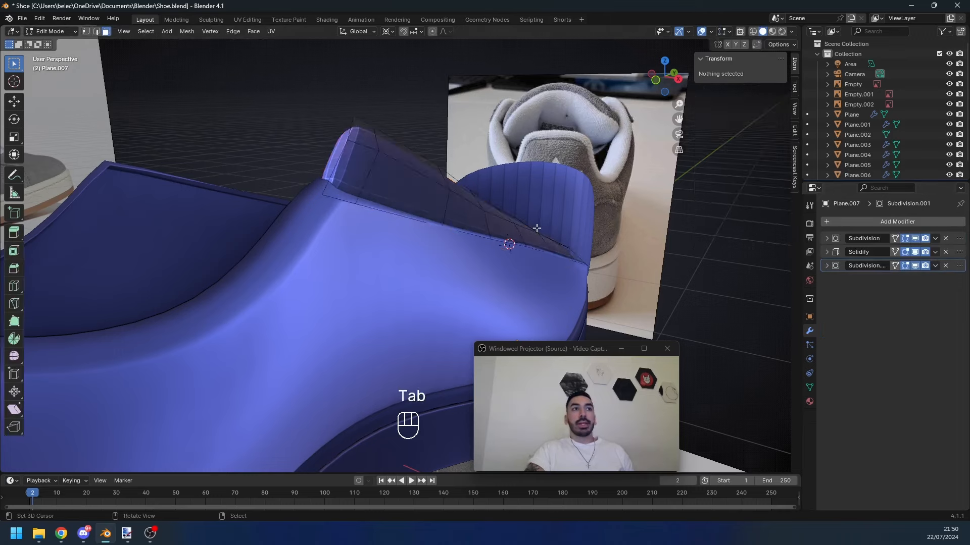
pyautogui.press('Tab')
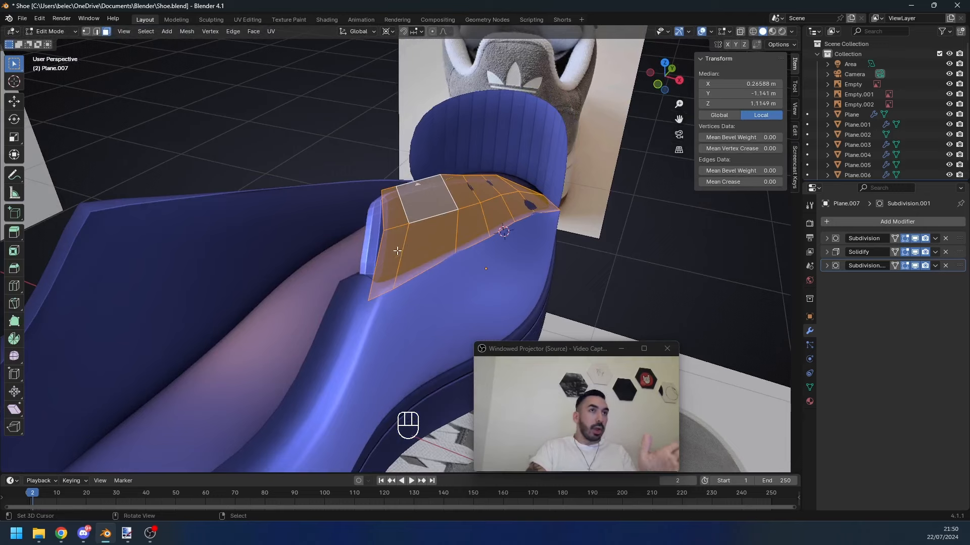
# Step: Compare the strip with the second Subdivision modifier hidden and shown in the viewport
pyautogui.moveTo(398, 251); pyautogui.dragTo(404, 252, button='middle')
pyautogui.click(915, 267)
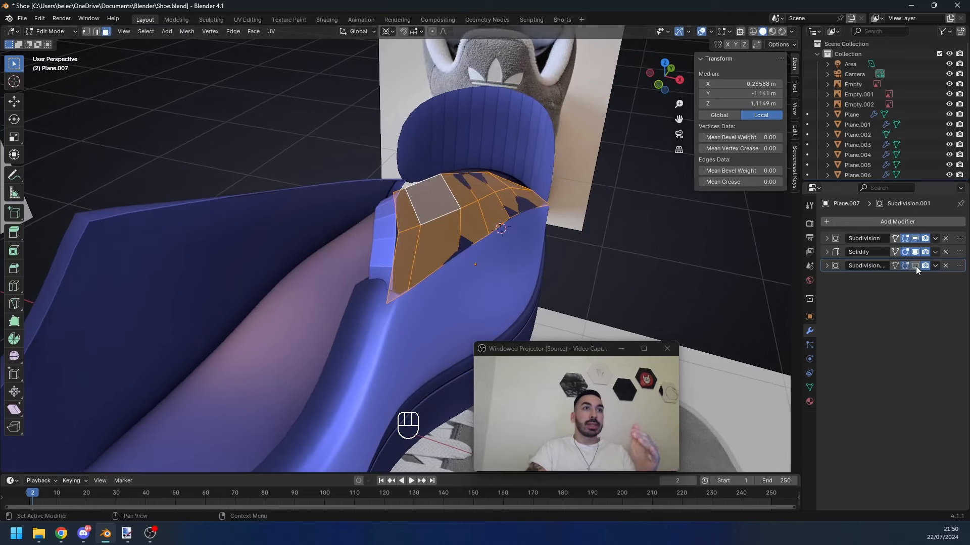
pyautogui.click(916, 266)
pyautogui.click(916, 265)
pyautogui.click(915, 266)
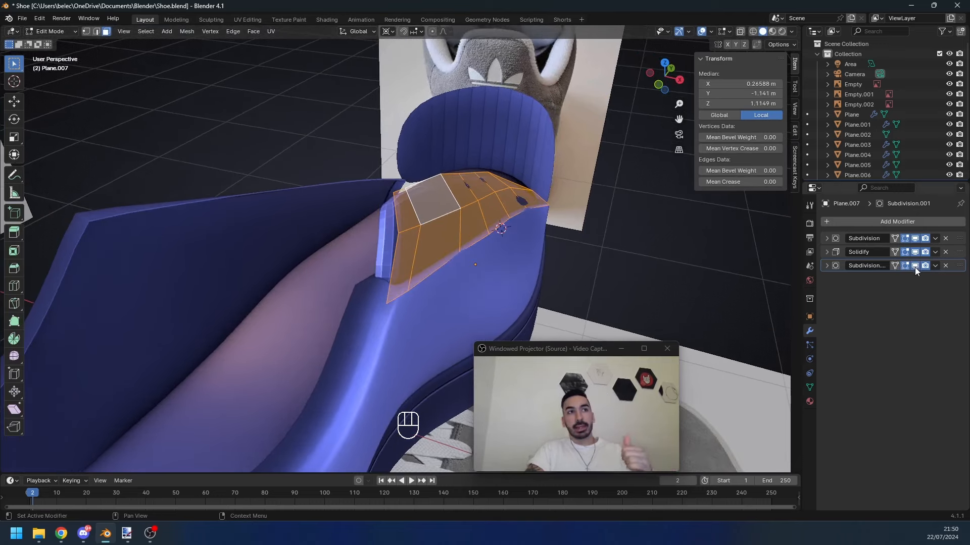
# Step: Try to inset all of the strip's faces
pyautogui.press('Tab')
pyautogui.press('Tab')
pyautogui.moveTo(384, 348); pyautogui.dragTo(352, 362, button='middle')
pyautogui.press('i')
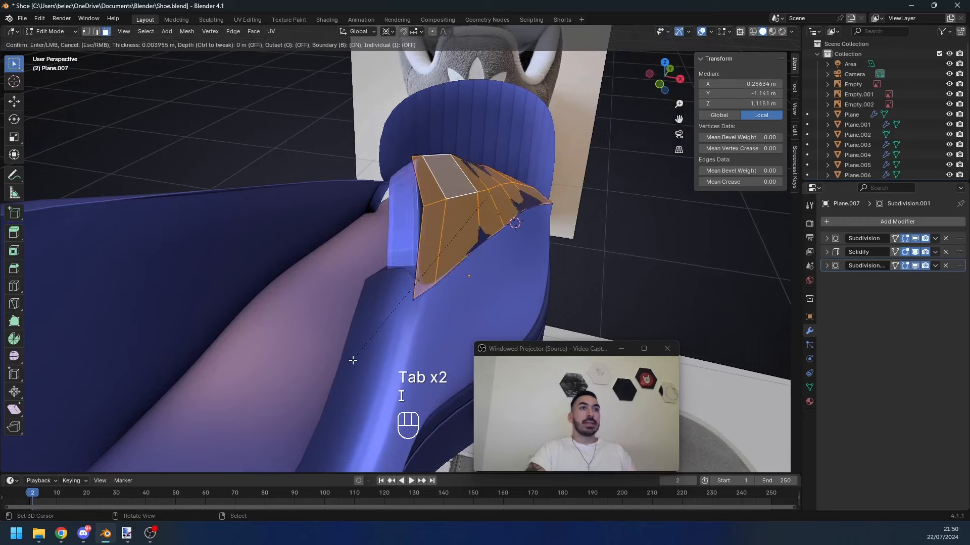
pyautogui.click(359, 358)
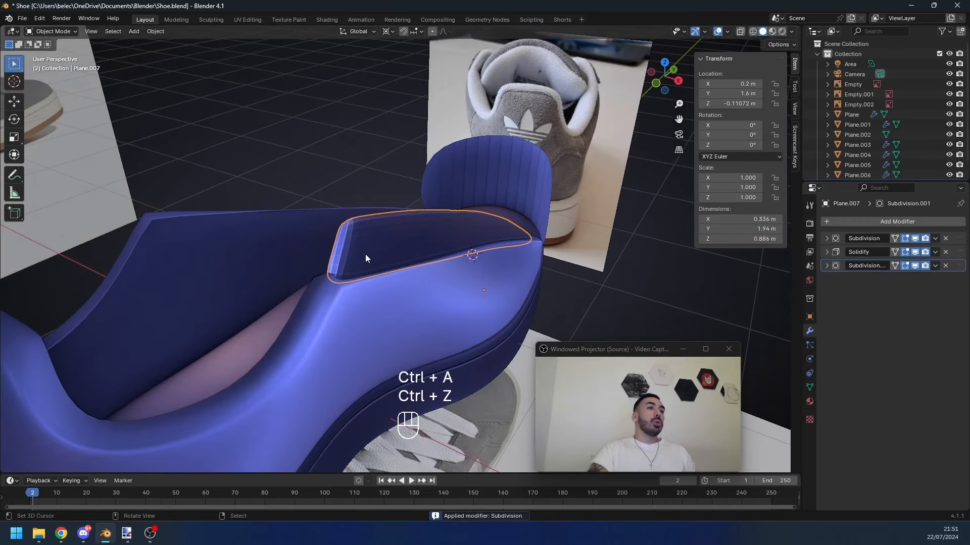
# Step: Apply the strip's first Subdivision modifier and its Solidify modifier, keeping the second Subdivision modifier live
pyautogui.moveTo(366, 255); pyautogui.dragTo(615, 235, button='middle')
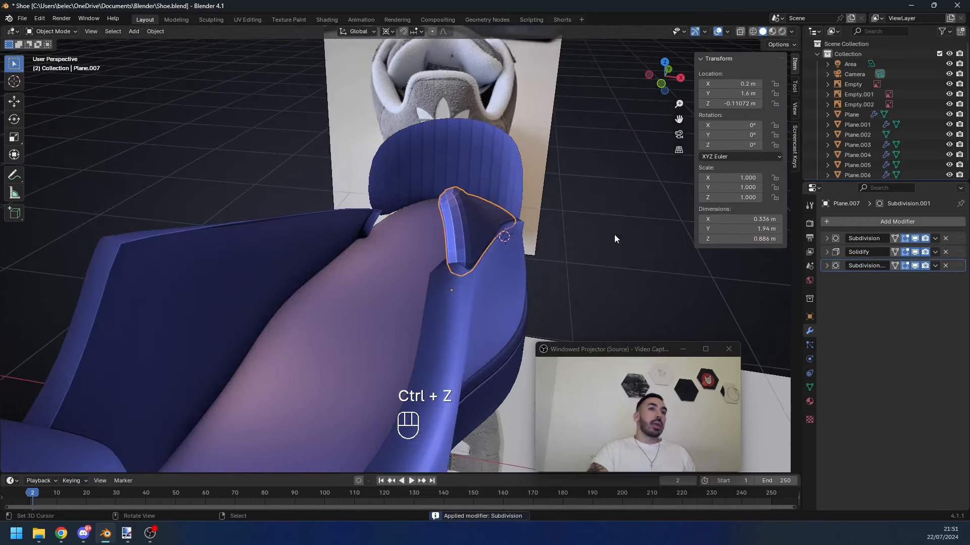
pyautogui.hotkey('ctrl', 'a')
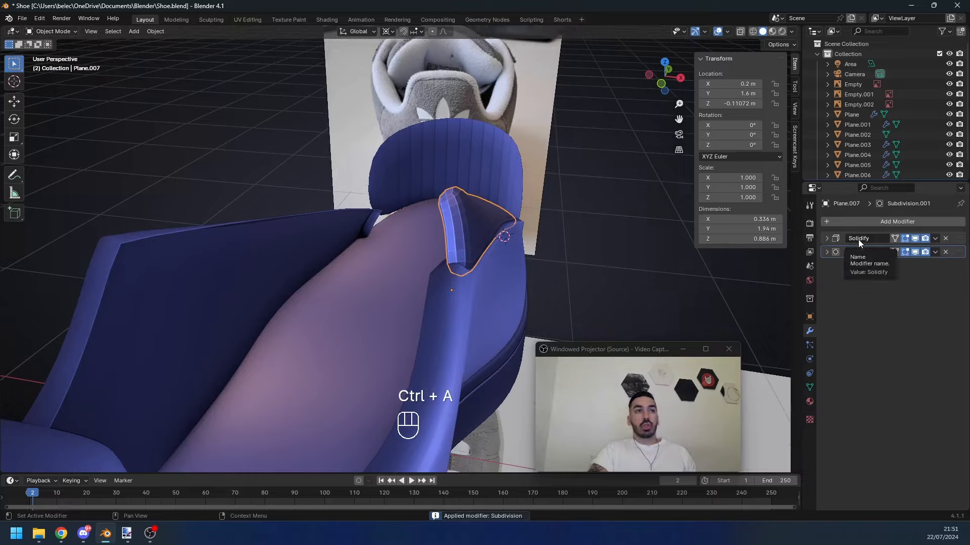
pyautogui.hotkey('ctrl', 'a')
pyautogui.press('Tab')
pyautogui.press('Tab')
pyautogui.press('Tab')
# Step: Push the selected edge at the strip's rear lower corner outward with Shrink/Fatten by about 0.025 m
pyautogui.moveTo(486, 245); pyautogui.dragTo(416, 261, button='middle')
pyautogui.press('Tab')
pyautogui.press('Tab')
pyautogui.hotkey('alt', 's')
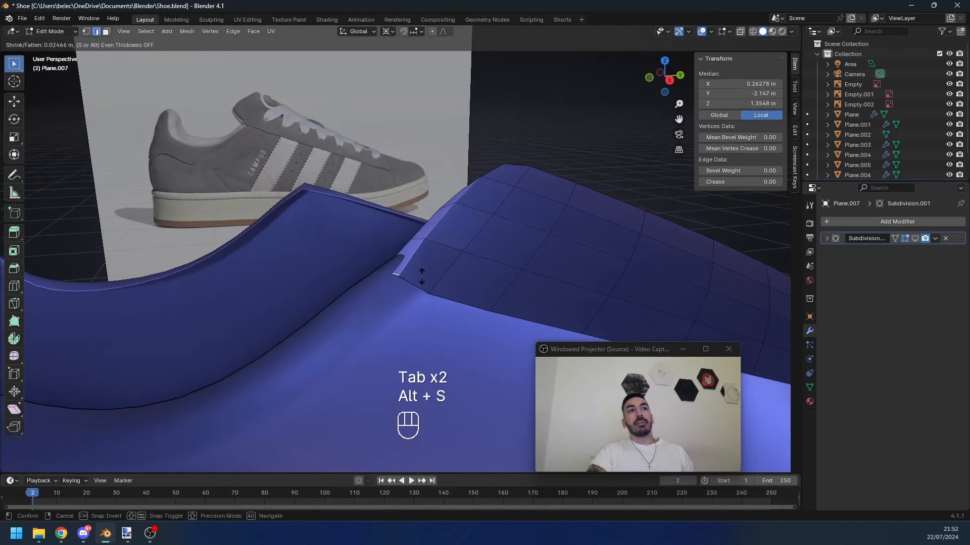
pyautogui.click(419, 275)
pyautogui.press('1')
pyautogui.moveTo(419, 276); pyautogui.dragTo(454, 253, button='middle')
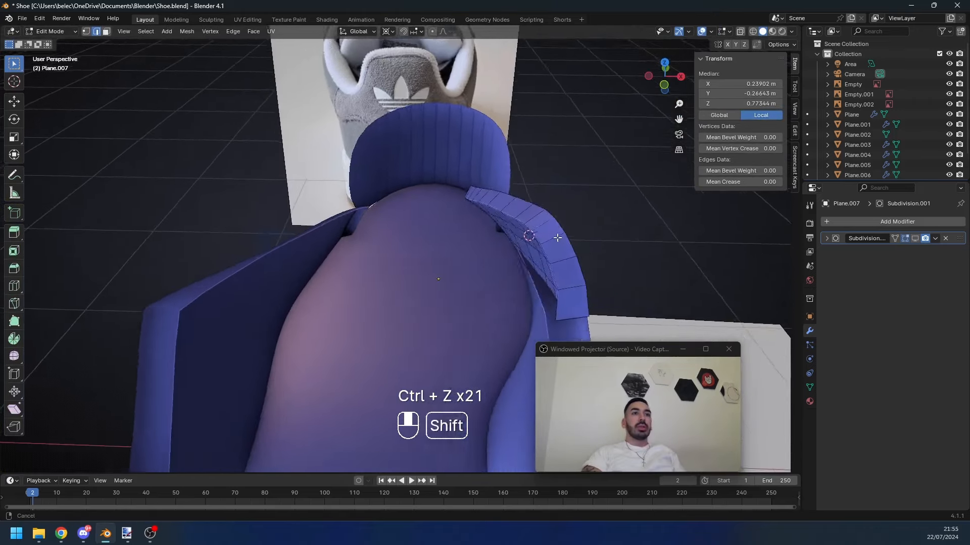
# Step: Undo the recent run of corner and rim edits on the strip
pyautogui.press('3')
pyautogui.click(575, 187)
pyautogui.moveTo(577, 179); pyautogui.dragTo(500, 256, button='middle')
pyautogui.hotkey('ctrl', 'z')
pyautogui.hotkey('ctrl', 'z')
pyautogui.hotkey('ctrl', 'z')
pyautogui.hotkey('ctrl', 'z')
pyautogui.hotkey('ctrl', 'z')
pyautogui.hotkey('ctrl', 'z')
pyautogui.hotkey('ctrl', 'z')
pyautogui.hotkey('ctrl', 'z')
pyautogui.hotkey('ctrl', 'z')
pyautogui.hotkey('ctrl', 'z')
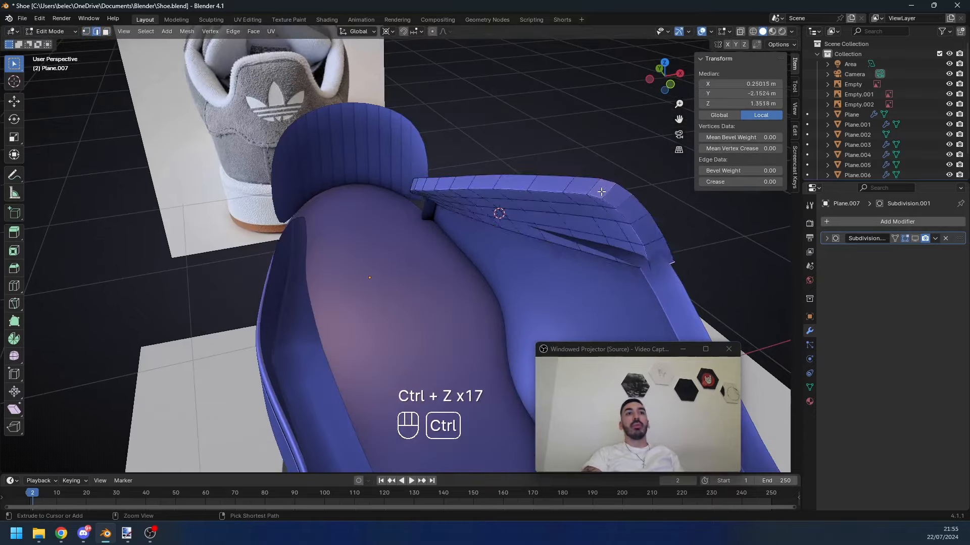
pyautogui.hotkey('ctrl', 'z')
pyautogui.hotkey('ctrl', 'z')
pyautogui.hotkey('ctrl', 'z')
pyautogui.hotkey('ctrl', 'z')
pyautogui.hotkey('ctrl', 'z')
pyautogui.hotkey('ctrl', 'z')
pyautogui.hotkey('ctrl', 'z')
pyautogui.hotkey('ctrl', 'z')
pyautogui.hotkey('ctrl', 'z')
pyautogui.hotkey('ctrl', 'z')
pyautogui.hotkey('ctrl', 'z')
pyautogui.hotkey('ctrl', 'z')
pyautogui.hotkey('ctrl', 'z')
pyautogui.hotkey('ctrl', 'z')
# Step: Examine the thickened strip's mesh and its fit along the side panel from several angles
pyautogui.moveTo(556, 229); pyautogui.dragTo(505, 252, button='middle')
pyautogui.press('Tab')
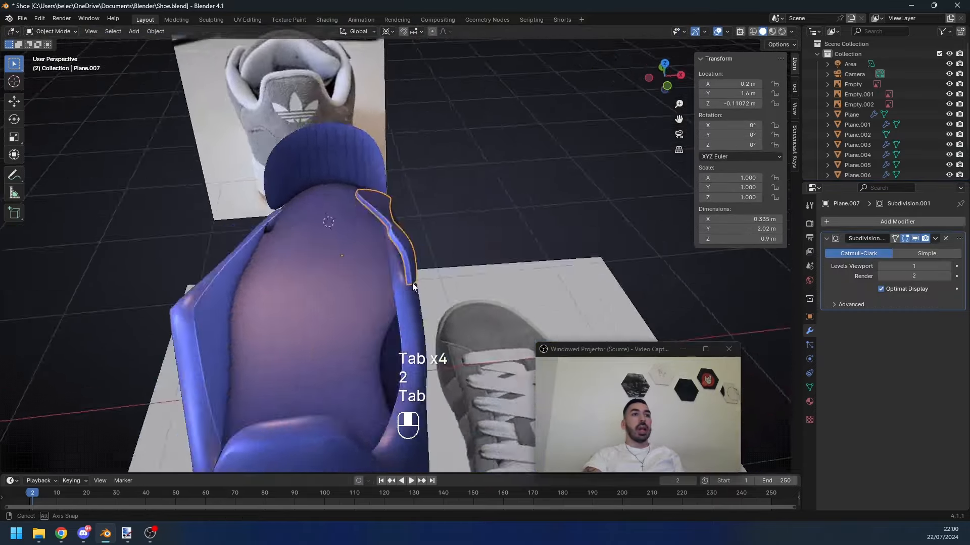
pyautogui.moveTo(412, 283); pyautogui.dragTo(344, 286, button='middle')
pyautogui.press('Tab')
pyautogui.scroll(3, 373, 253)
pyautogui.press('a')
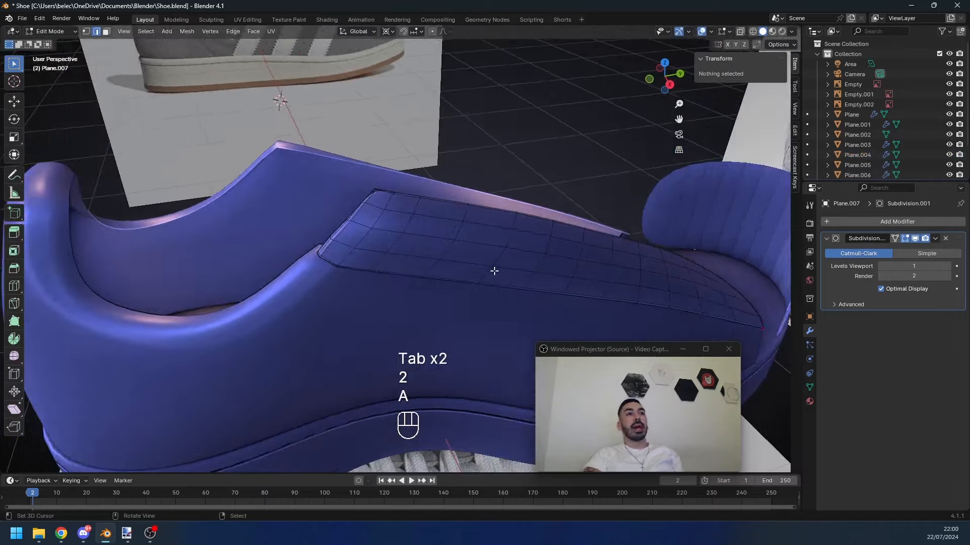
pyautogui.press('a')
pyautogui.moveTo(494, 272); pyautogui.dragTo(404, 283, button='middle')
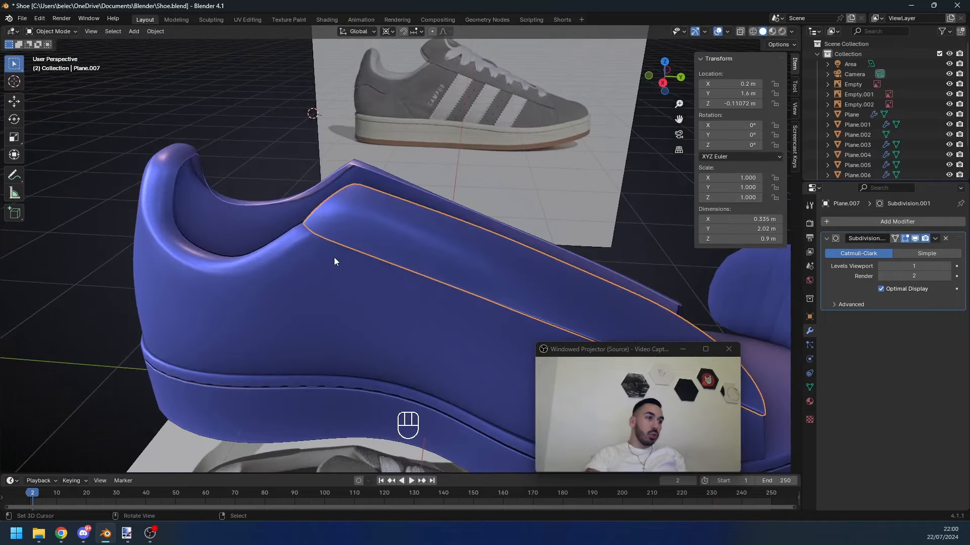
pyautogui.moveTo(334, 257)
pyautogui.mouseDown(button='middle')
pyautogui.moveTo(456, 288)
pyautogui.moveTo(491, 332)
pyautogui.moveTo(469, 280)
pyautogui.moveTo(494, 273)
pyautogui.mouseUp(button='middle')
pyautogui.rightClick(417, 280)
pyautogui.press('Tab')
pyautogui.scroll(4, 456, 288)
pyautogui.press('z')
pyautogui.press('z')
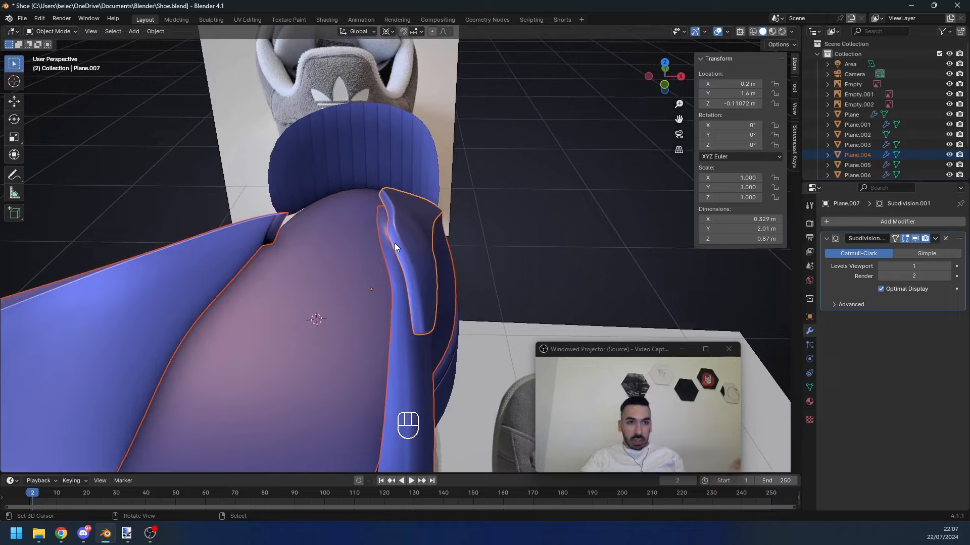
# Step: Extrude the side panel's inner rim loop and move it down about 0.067 m along Z
pyautogui.moveTo(395, 243); pyautogui.dragTo(417, 247, button='middle')
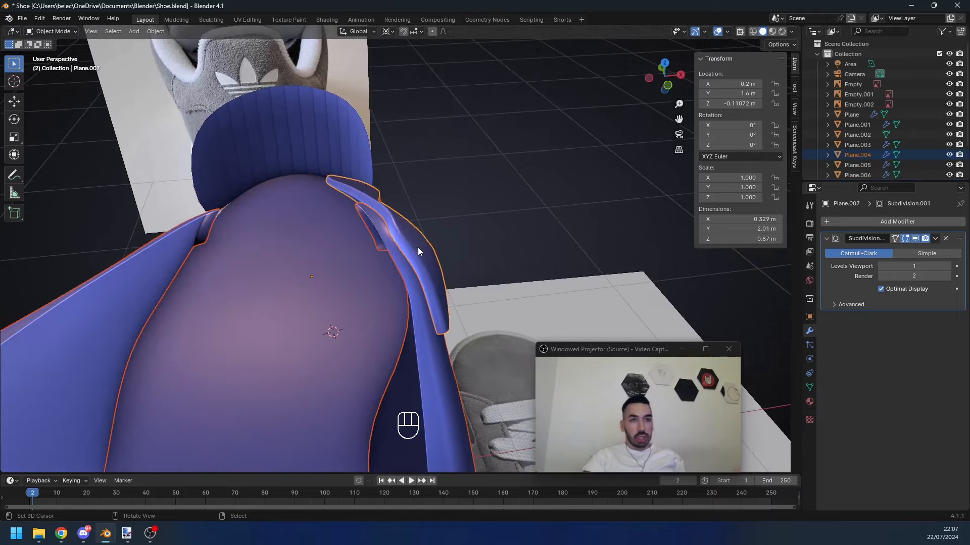
pyautogui.keyDown('alt'); pyautogui.rightClick(327, 118); pyautogui.keyUp('alt')
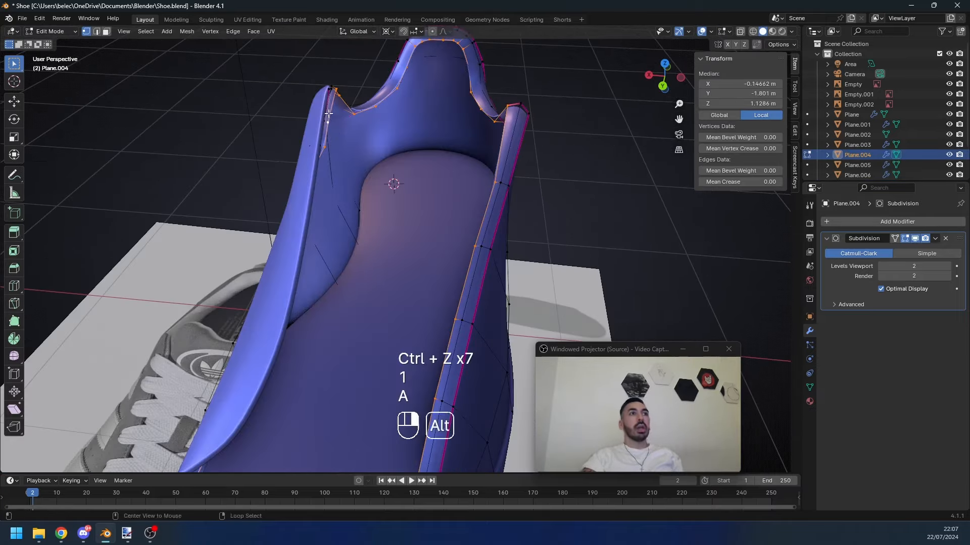
pyautogui.moveTo(328, 119); pyautogui.dragTo(374, 206, button='middle')
pyautogui.press('z')
pyautogui.moveTo(298, 288); pyautogui.dragTo(238, 325, button='middle')
pyautogui.press('c')
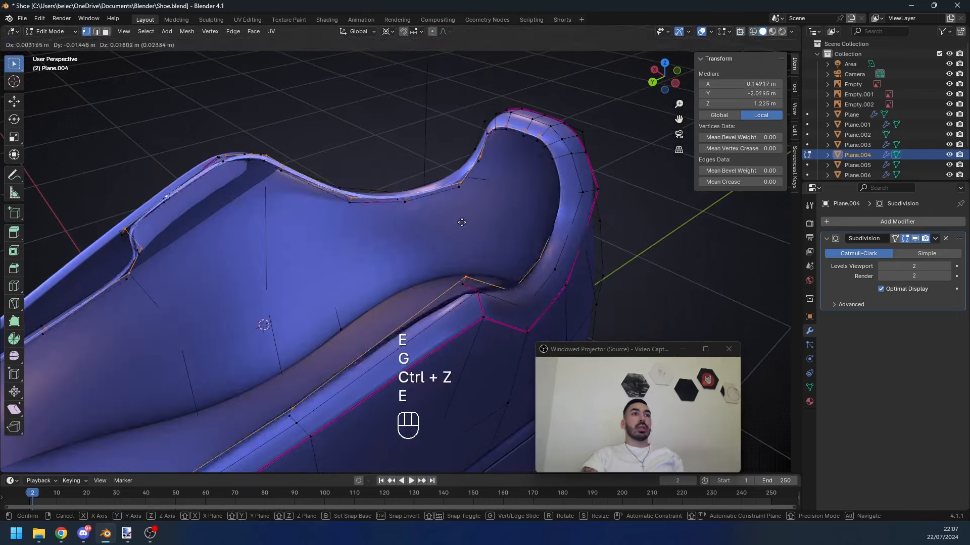
pyautogui.press('g')
pyautogui.click(451, 222)
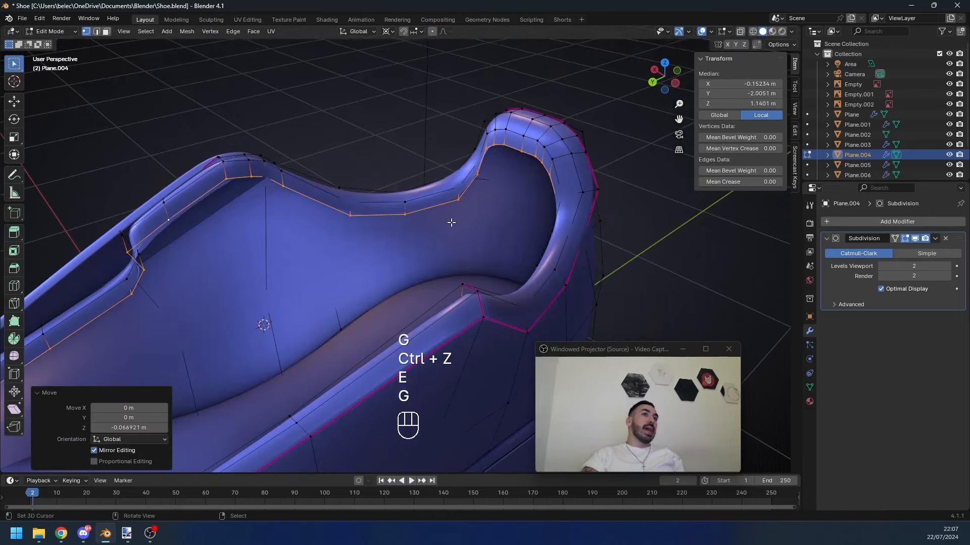
pyautogui.moveTo(451, 223); pyautogui.dragTo(435, 287, button='middle')
pyautogui.hotkey('ctrl', 'z')
# Step: Snap the 3D cursor to a rim vertex beside the heel and scale the heel's lower inner rim vertices along Z toward it
pyautogui.hotkey('shift', 's')
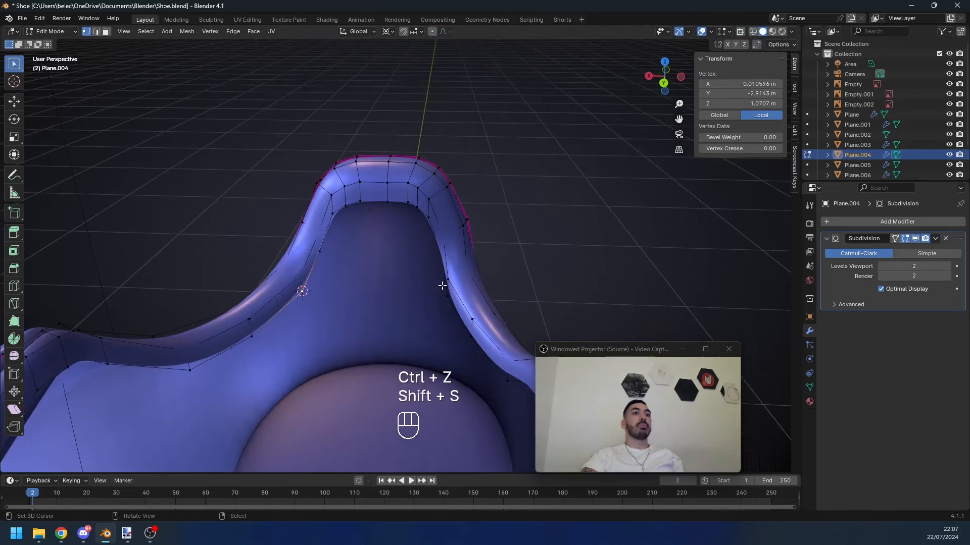
pyautogui.keyDown('ctrl'); pyautogui.click(446, 276); pyautogui.keyUp('ctrl')
pyautogui.press('s')
pyautogui.press('z')
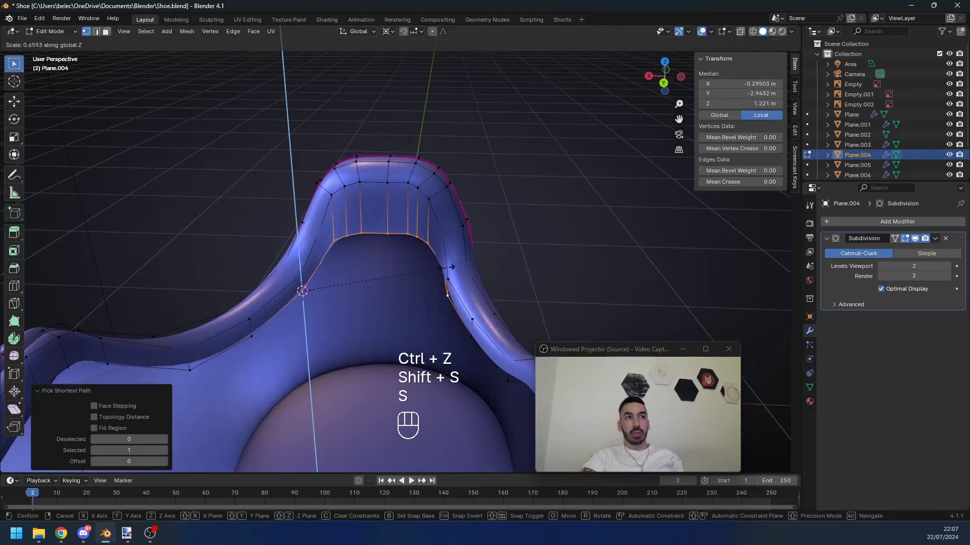
pyautogui.click(437, 268)
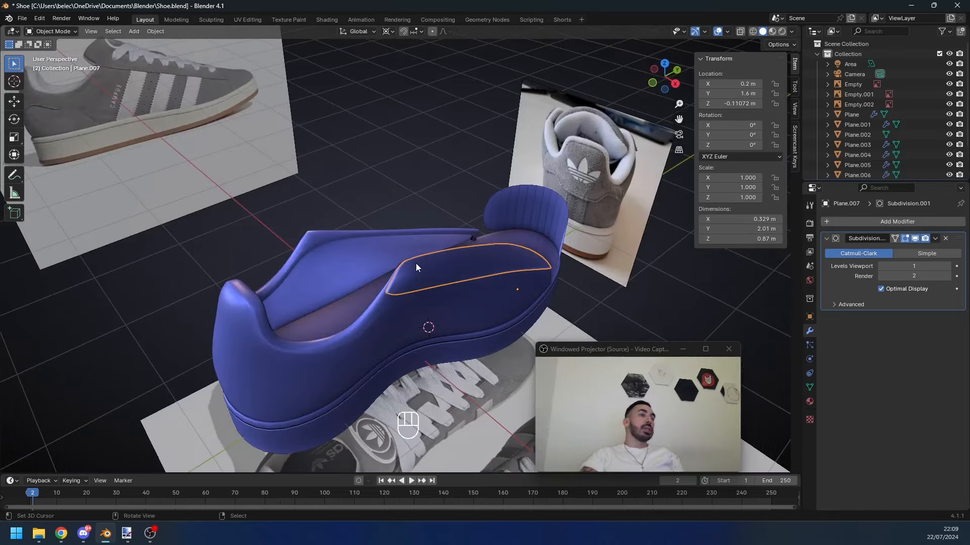
# Step: Examine the eyelet panel along the lace opening and its fit on the shoe from several angles
pyautogui.moveTo(416, 264); pyautogui.dragTo(260, 244, button='middle')
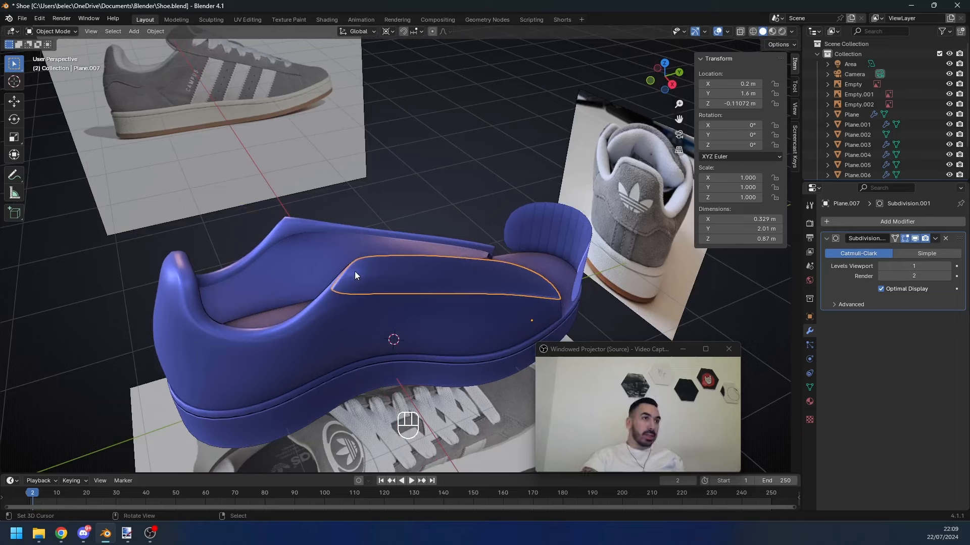
pyautogui.press('Tab')
pyautogui.press('Tab')
pyautogui.press('Tab')
pyautogui.press('Tab')
pyautogui.moveTo(364, 273); pyautogui.dragTo(507, 290, button='middle')
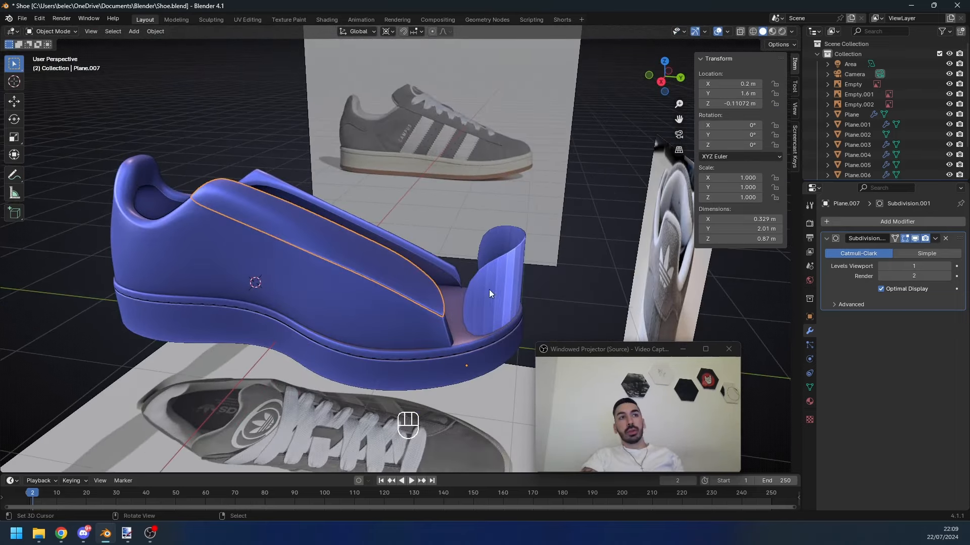
pyautogui.moveTo(509, 158); pyautogui.dragTo(244, 368, button='middle')
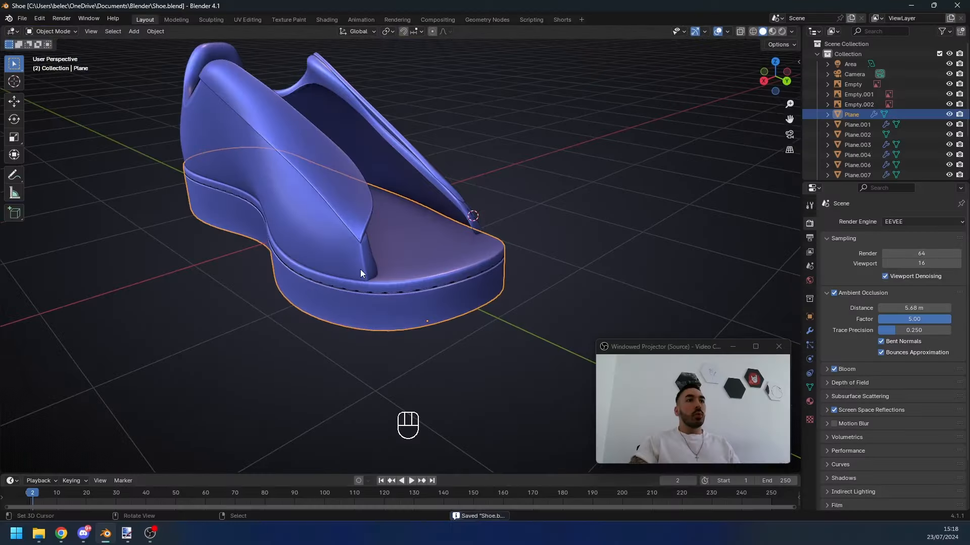
# Step: Separate a copy of the sole's upper edges around the toe into a new object for the toe cap
pyautogui.moveTo(448, 277); pyautogui.dragTo(402, 248, button='middle')
pyautogui.press('Tab')
pyautogui.press('2')
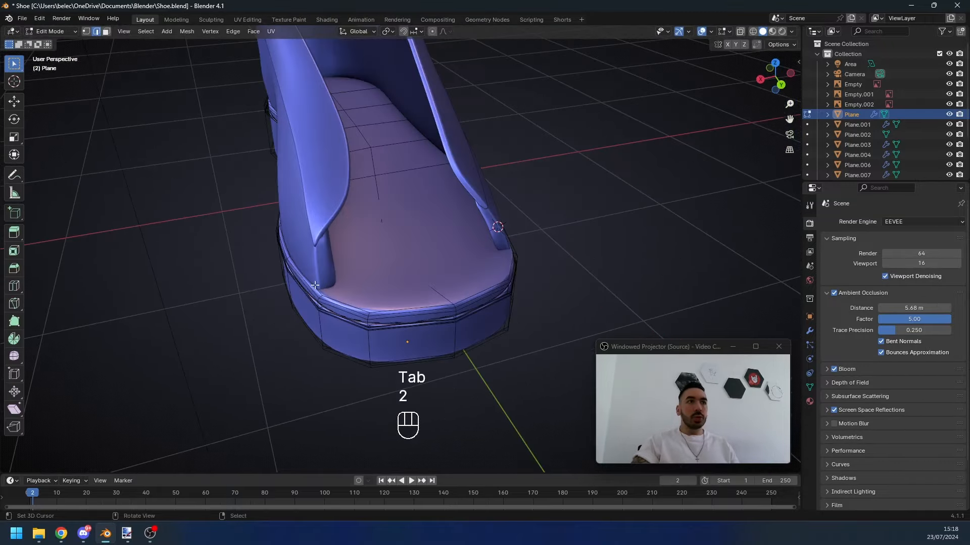
pyautogui.moveTo(455, 300)
pyautogui.mouseDown(button='middle')
pyautogui.moveTo(476, 292)
pyautogui.moveTo(460, 282)
pyautogui.mouseUp(button='middle')
pyautogui.click(465, 282)
pyautogui.press('Tab')
pyautogui.press('Tab')
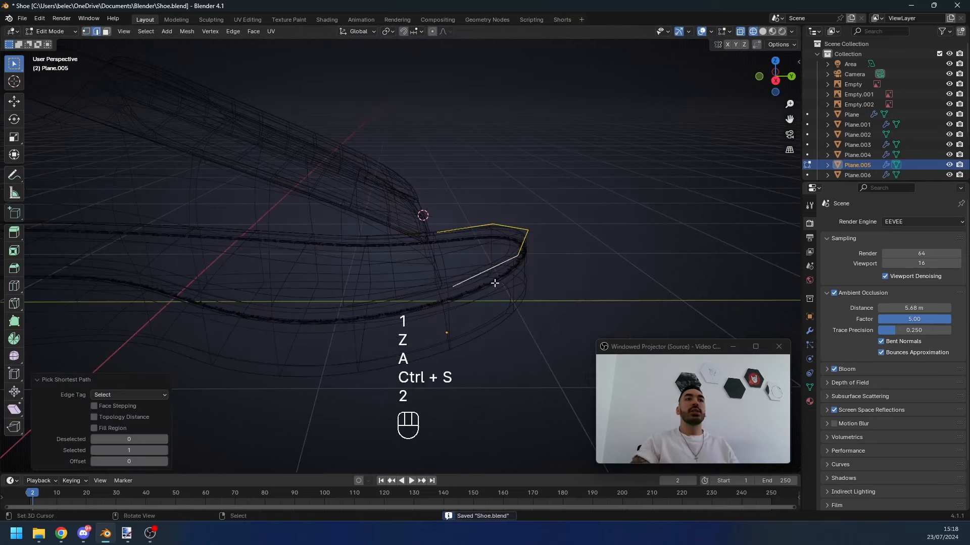
# Step: Extrude the edge path around the toe and raise it about 0.196 m along Z
pyautogui.press('z')
pyautogui.press('e')
pyautogui.rightClick(492, 276)
pyautogui.press('g')
pyautogui.press('z')
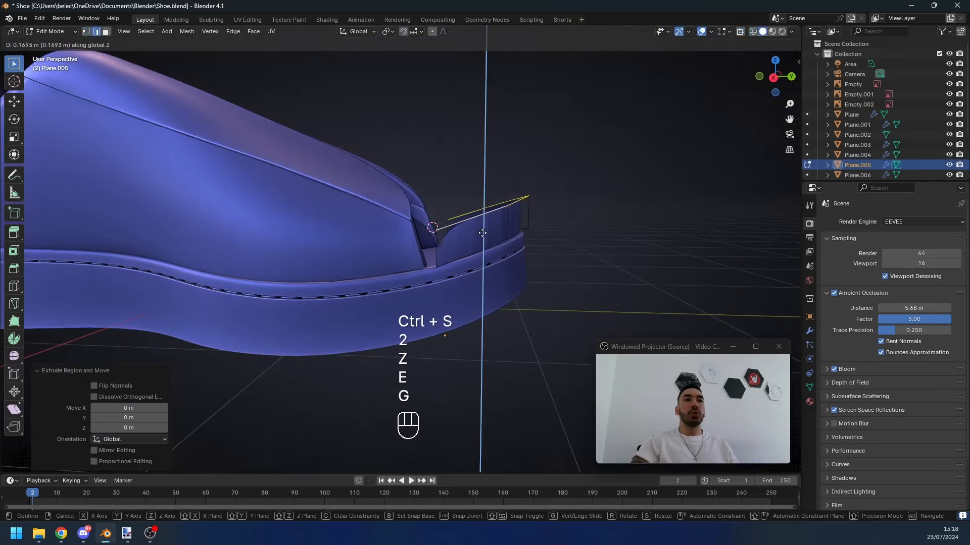
pyautogui.click(483, 232)
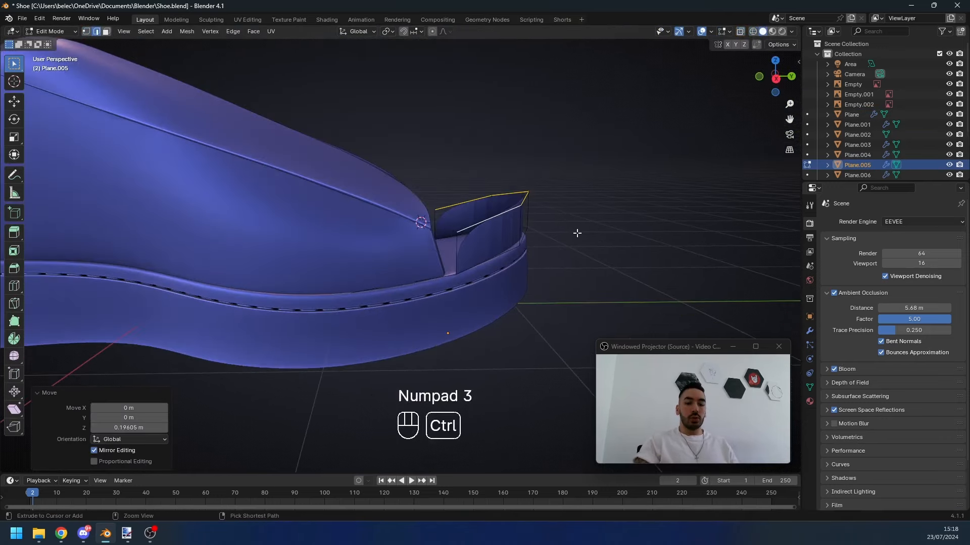
# Step: Extrude the toe cap's upper edges back about 0.27 m and up about 0.07 m, and rotate and move them to the side photo's profile
pyautogui.press('ctrl+KP_3')
pyautogui.press('z')
pyautogui.press('e')
pyautogui.click(438, 202)
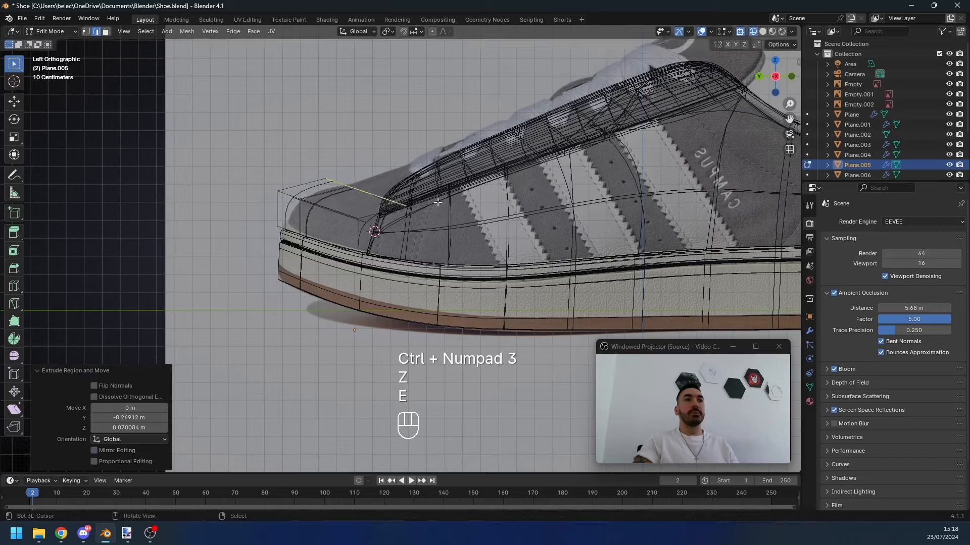
pyautogui.press('r')
pyautogui.click(428, 228)
pyautogui.press('g')
pyautogui.click(430, 225)
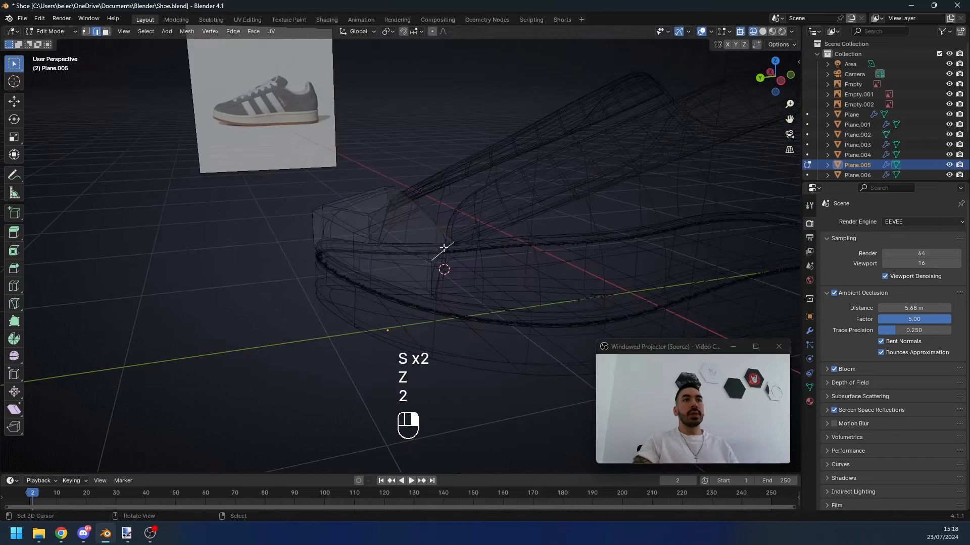
# Step: Fill the open rear corner on the toe cap's side with a face
pyautogui.hotkey('shift', 'z')
pyautogui.hotkey('shift', 'z')
pyautogui.moveTo(443, 248); pyautogui.dragTo(461, 295, button='middle')
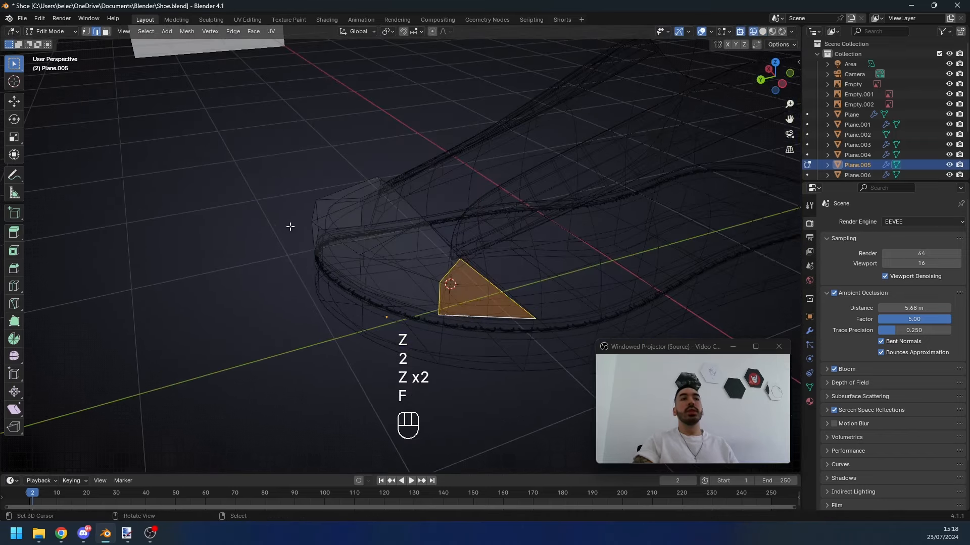
pyautogui.moveTo(291, 226); pyautogui.dragTo(404, 252, button='middle')
pyautogui.rightClick(305, 305)
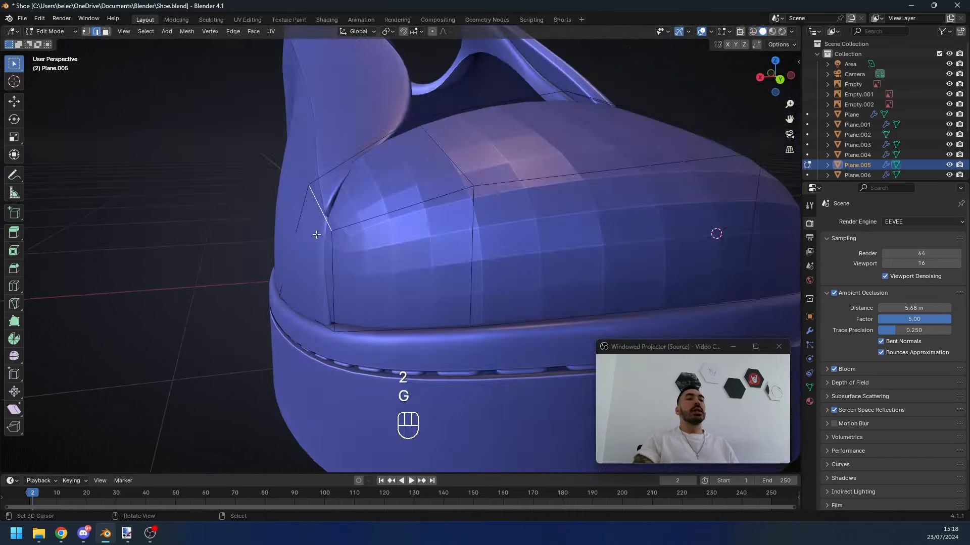
# Step: Nudge the toe cap's rear side edge against the front seam of the side panel
pyautogui.scroll(-3, 358, 220)
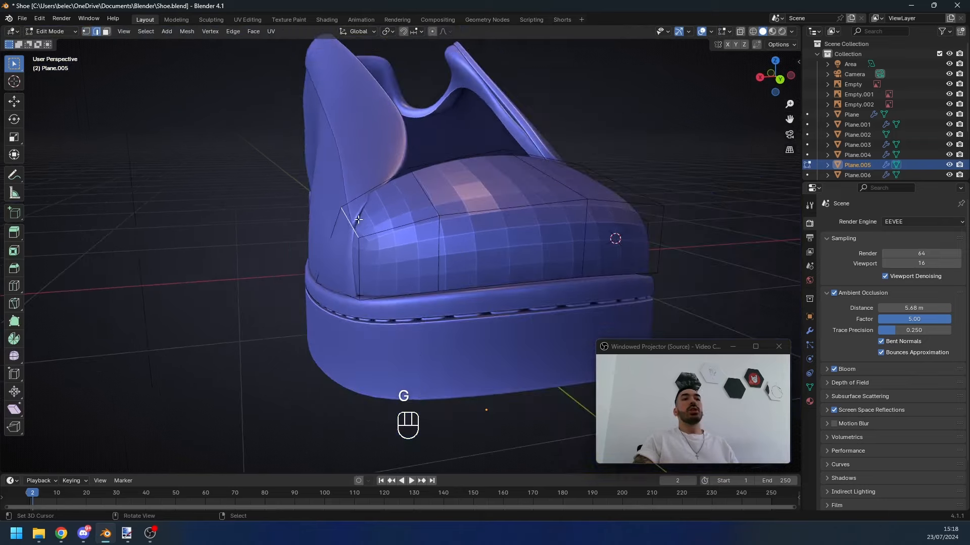
pyautogui.press('g')
pyautogui.click(364, 218)
pyautogui.scroll(3, 478, 203)
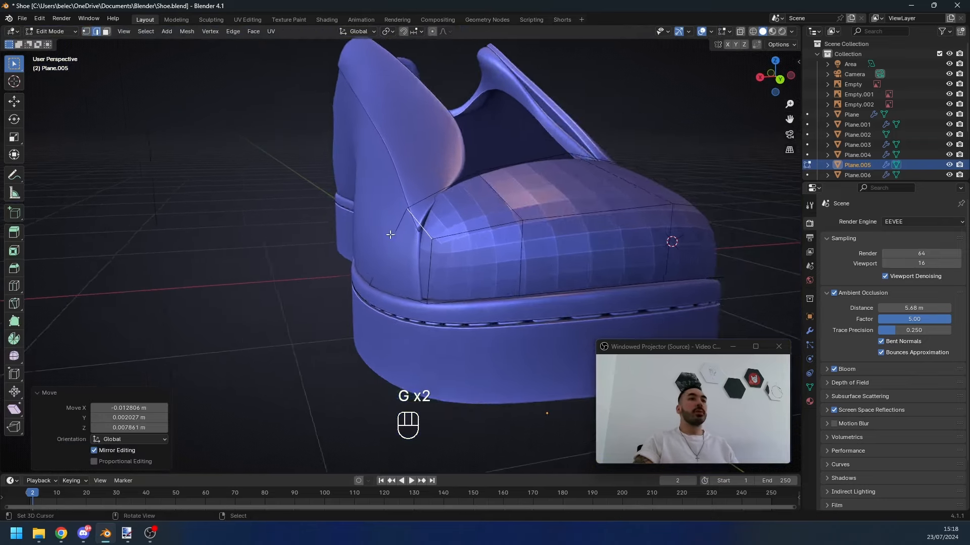
pyautogui.scroll(-1, 443, 235)
pyautogui.moveTo(442, 235); pyautogui.dragTo(437, 233, button='middle')
pyautogui.press('g')
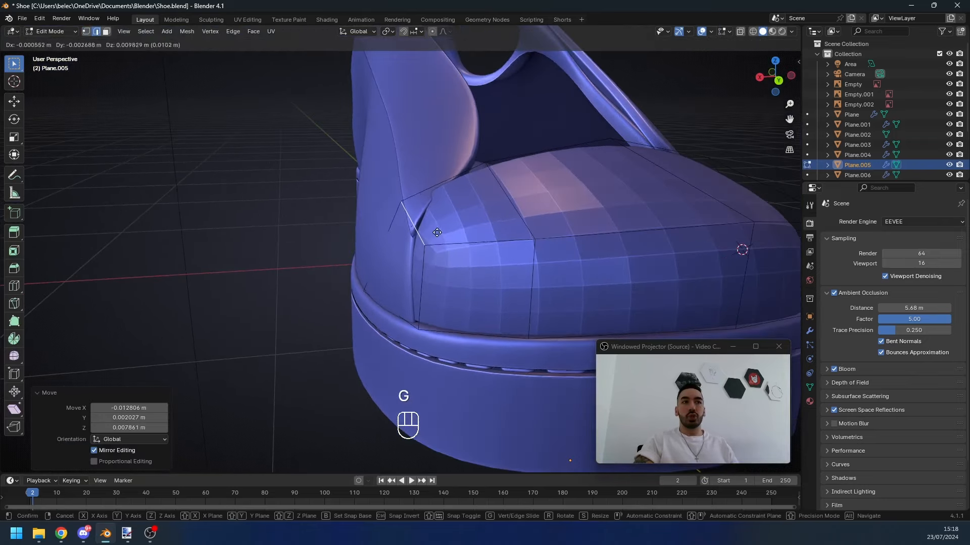
# Step: Slide the toe cap's upper front edges to round off its profile
pyautogui.press('2')
pyautogui.click(526, 249)
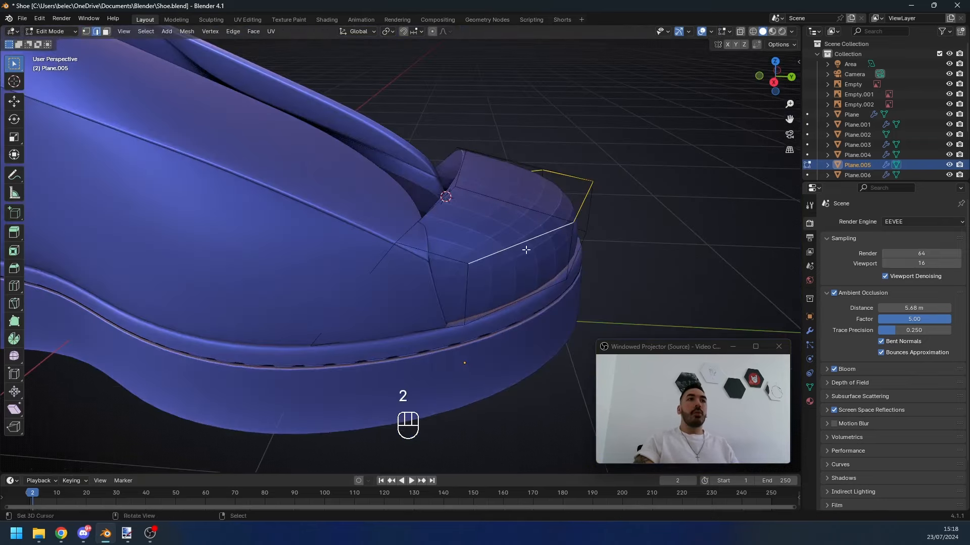
pyautogui.press('g')
pyautogui.press('g')
pyautogui.moveTo(526, 249); pyautogui.dragTo(456, 241, button='middle')
pyautogui.click(529, 262)
# Step: Add a horizontal edge loop around the toe cap's front wall
pyautogui.hotkey('ctrl', 'r')
pyautogui.click(404, 259)
pyautogui.click(408, 261)
pyautogui.press('Tab')
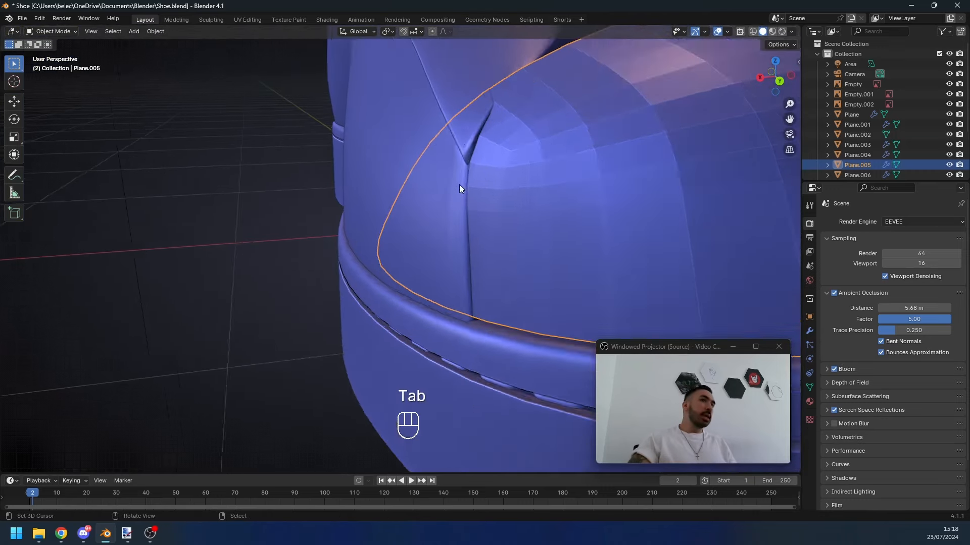
# Step: Push the lower rear edge of the toe cap's side inward beneath the side panel with Shrink/Fatten
pyautogui.keyDown('shift'); pyautogui.moveTo(453, 191); pyautogui.dragTo(427, 173, button='middle'); pyautogui.keyUp('shift')
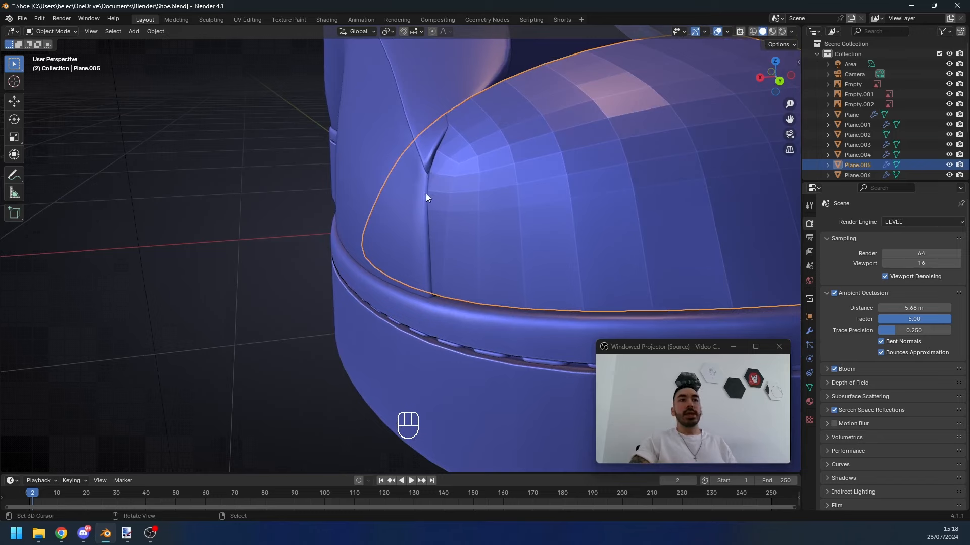
pyautogui.press('Tab')
pyautogui.hotkey('alt', 's')
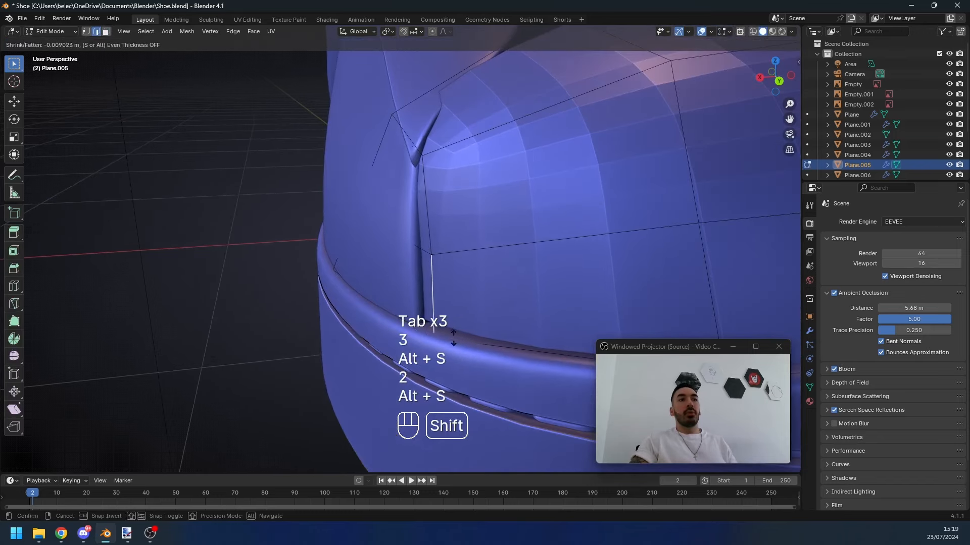
pyautogui.click(453, 338)
pyautogui.press('Tab')
pyautogui.keyDown('shift'); pyautogui.moveTo(435, 256); pyautogui.dragTo(417, 269, button='middle'); pyautogui.keyUp('shift')
# Step: Adjust the vertical edge above it, up to the side panel's front corner, with Shrink/Fatten
pyautogui.scroll(1, 417, 268)
pyautogui.press('Tab')
pyautogui.press('2')
pyautogui.rightClick(394, 188)
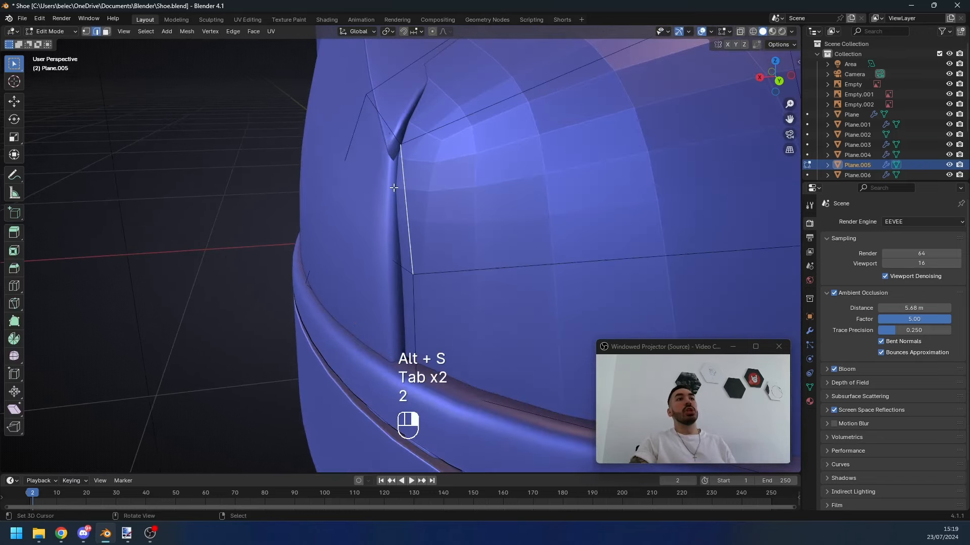
pyautogui.hotkey('alt', 's')
pyautogui.click(412, 207)
pyautogui.press('Tab')
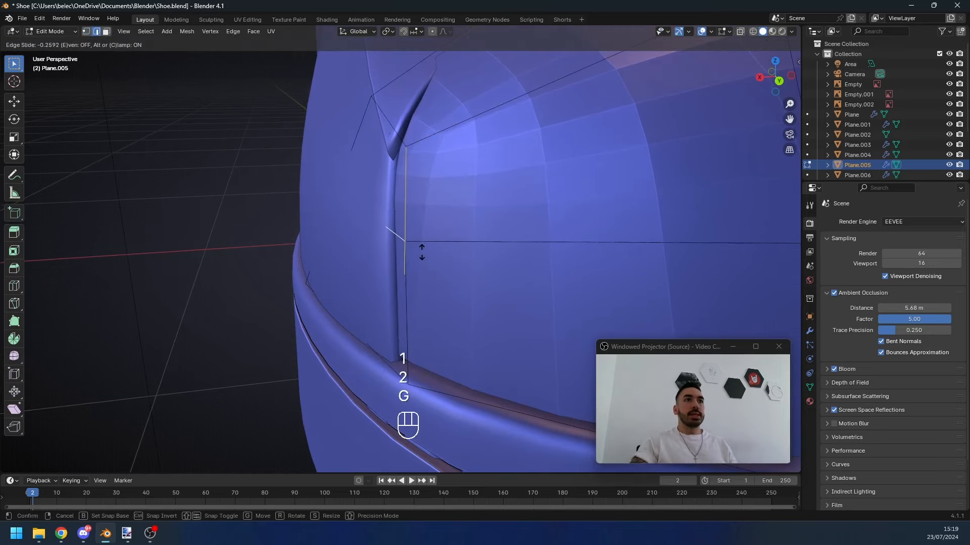
# Step: Slide the short horizontal edge at the toe cap's side and adjust the corner faces above it with Shrink/Fatten
pyautogui.click(421, 252)
pyautogui.press('3')
pyautogui.rightClick(398, 147)
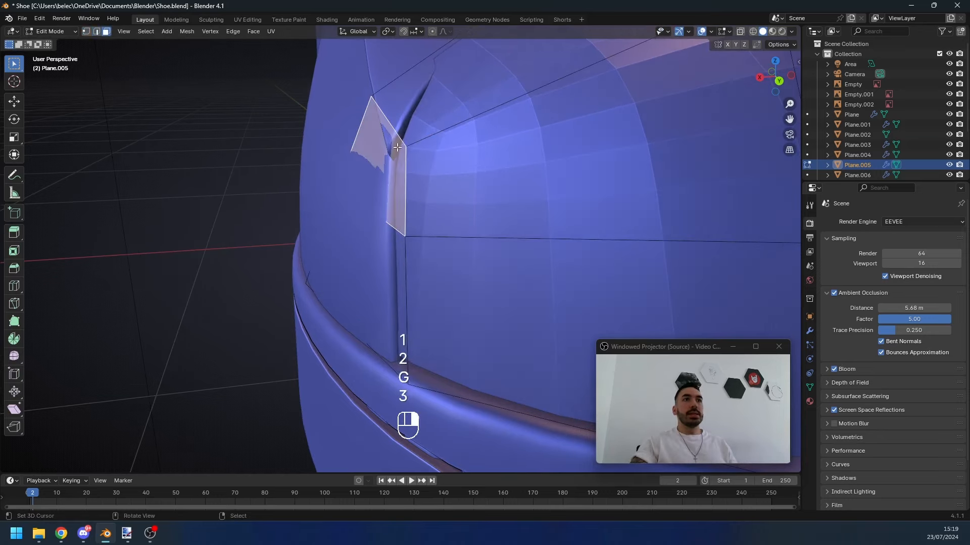
pyautogui.hotkey('alt', 's')
pyautogui.click(428, 172)
pyautogui.scroll(-3, 434, 182)
pyautogui.press('Tab')
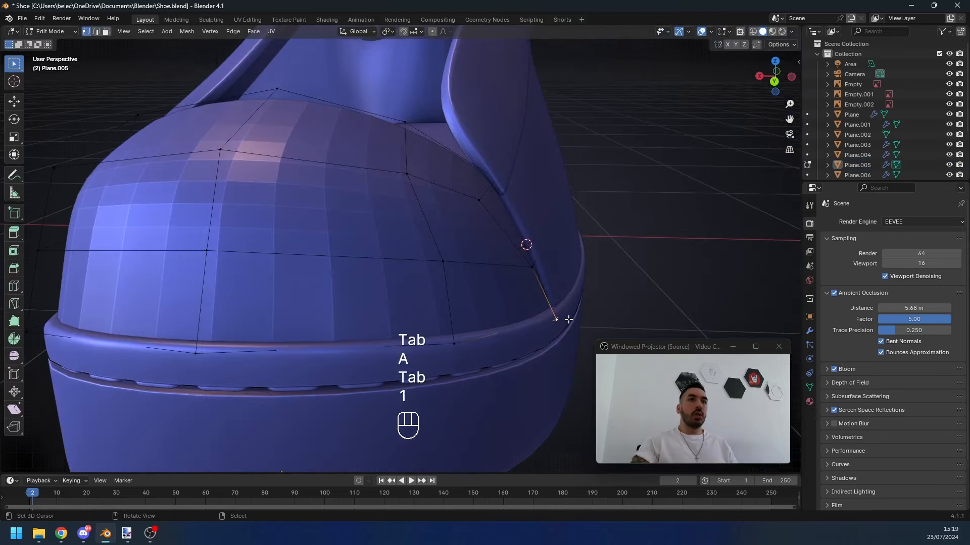
# Step: Slide the lower rear corner vertex on the toe cap's opposite side along the sole edge
pyautogui.press('g')
pyautogui.press('g')
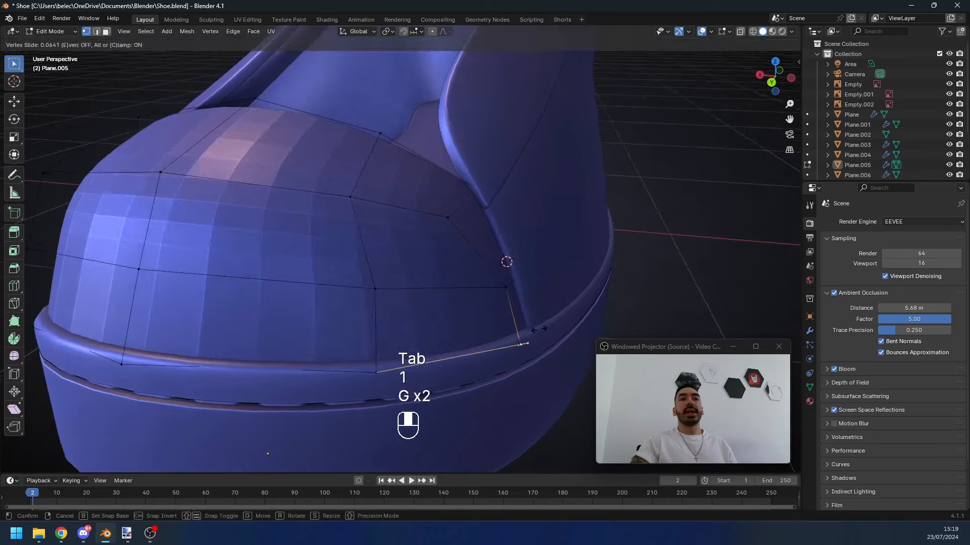
pyautogui.click(521, 290)
pyautogui.press('Tab')
pyautogui.moveTo(521, 290); pyautogui.dragTo(364, 258, button='middle')
pyautogui.scroll(5, 389, 233)
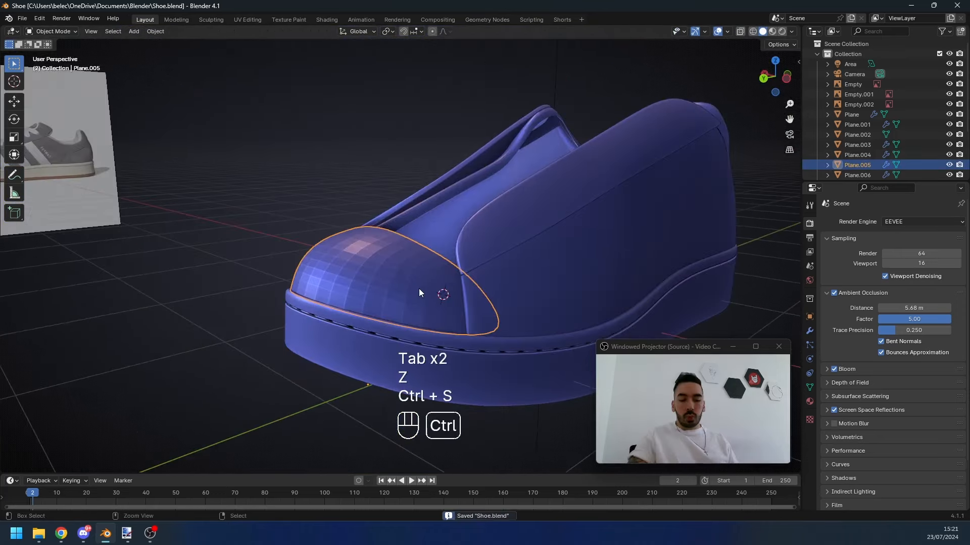
# Step: Compare the toe cap's profile with the side reference photo in solid and wireframe display
pyautogui.press('ctrl+KP_3')
pyautogui.keyDown('shift'); pyautogui.moveTo(419, 289); pyautogui.dragTo(418, 275, button='middle'); pyautogui.keyUp('shift')
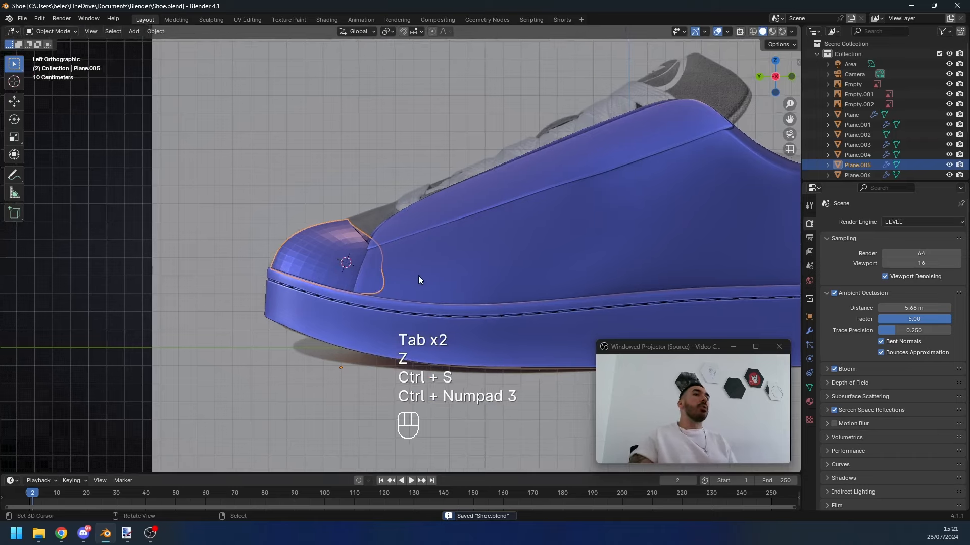
pyautogui.scroll(2, 419, 275)
pyautogui.press('Tab')
pyautogui.keyDown('shift'); pyautogui.moveTo(366, 236); pyautogui.dragTo(379, 253, button='middle'); pyautogui.keyUp('shift')
pyautogui.press('z')
pyautogui.press('Tab')
pyautogui.scroll(-1, 362, 227)
pyautogui.scroll(-2, 409, 217)
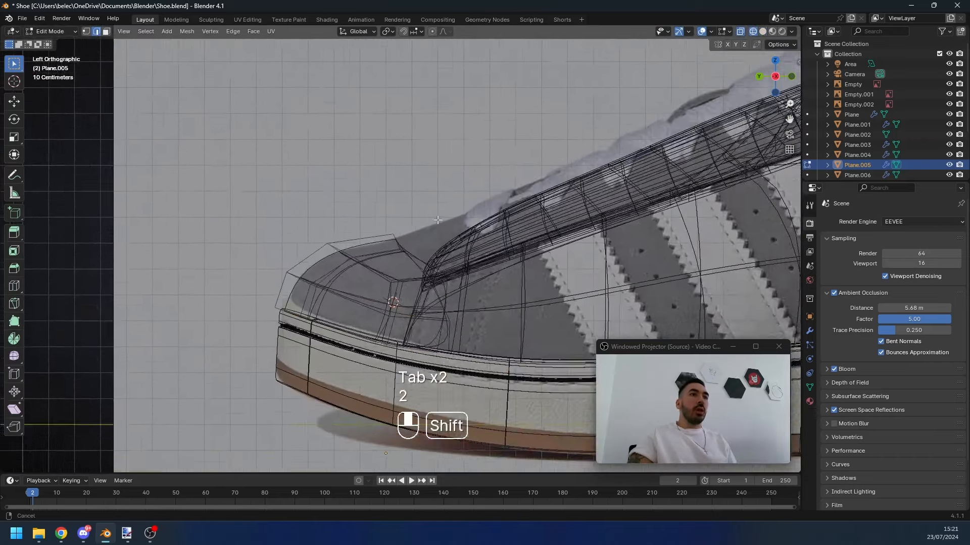
pyautogui.keyDown('shift'); pyautogui.moveTo(337, 244); pyautogui.dragTo(352, 219, button='middle'); pyautogui.keyUp('shift')
pyautogui.scroll(2, 353, 218)
pyautogui.press('Tab')
pyautogui.press('Tab')
pyautogui.press('1')
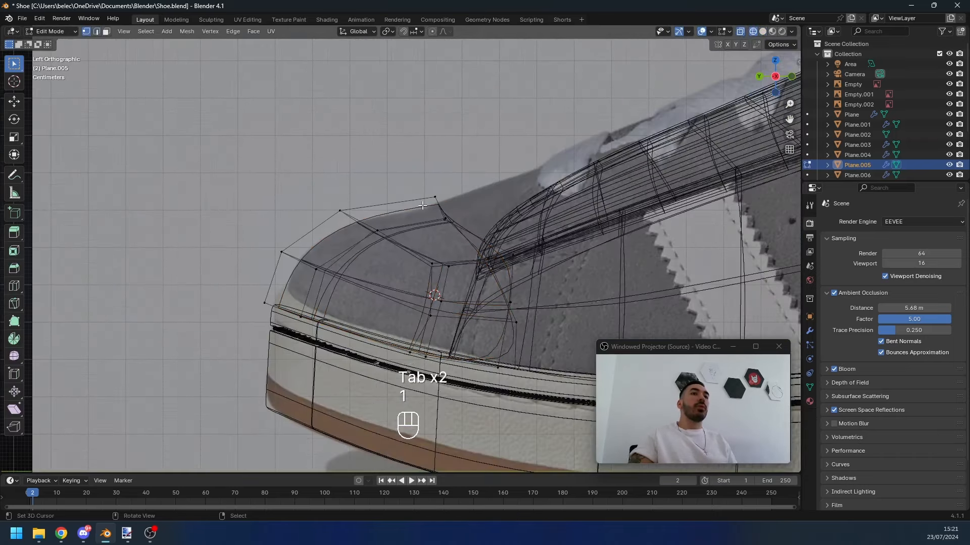
# Step: Adjust the toe cap's rear top edges and reposition their corner vertex beside the side panel
pyautogui.press('2')
pyautogui.click(410, 248)
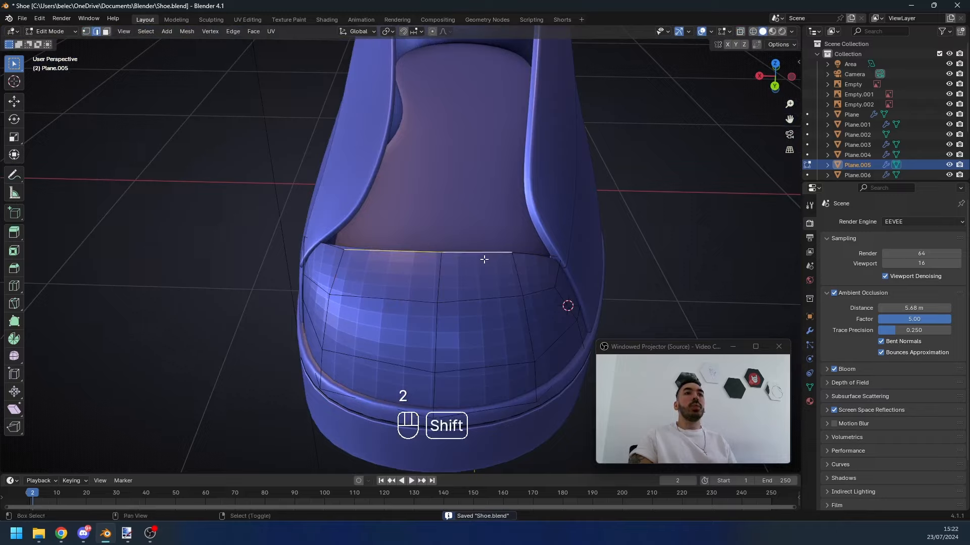
pyautogui.moveTo(484, 259); pyautogui.dragTo(395, 237, button='middle')
pyautogui.press('g')
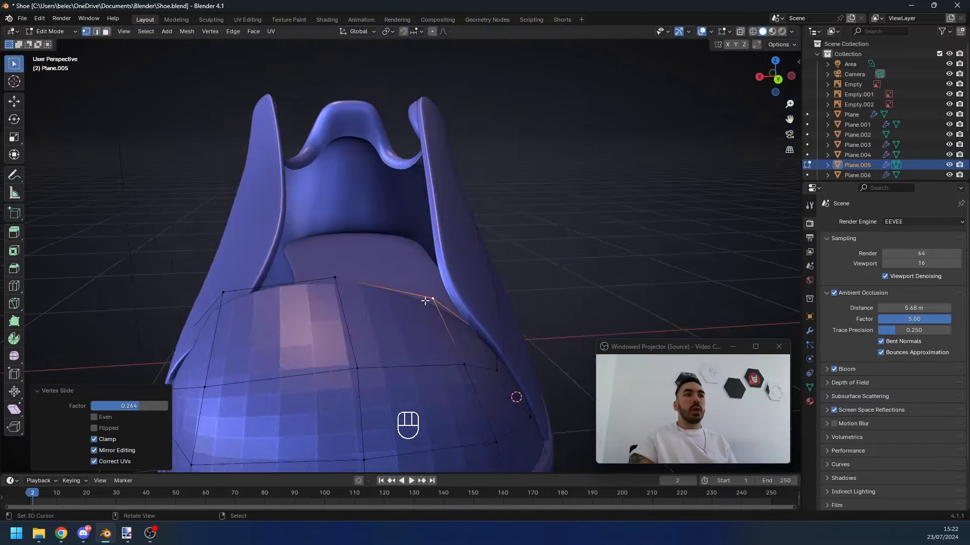
pyautogui.moveTo(434, 298); pyautogui.dragTo(505, 316, button='middle')
pyautogui.press('g')
pyautogui.click(453, 299)
# Step: Reposition the opposite rear corner vertex of the toe cap where it meets the other side panel
pyautogui.click(242, 317)
pyautogui.moveTo(242, 317); pyautogui.dragTo(323, 303, button='middle')
pyautogui.moveTo(323, 303); pyautogui.dragTo(285, 293, button='middle')
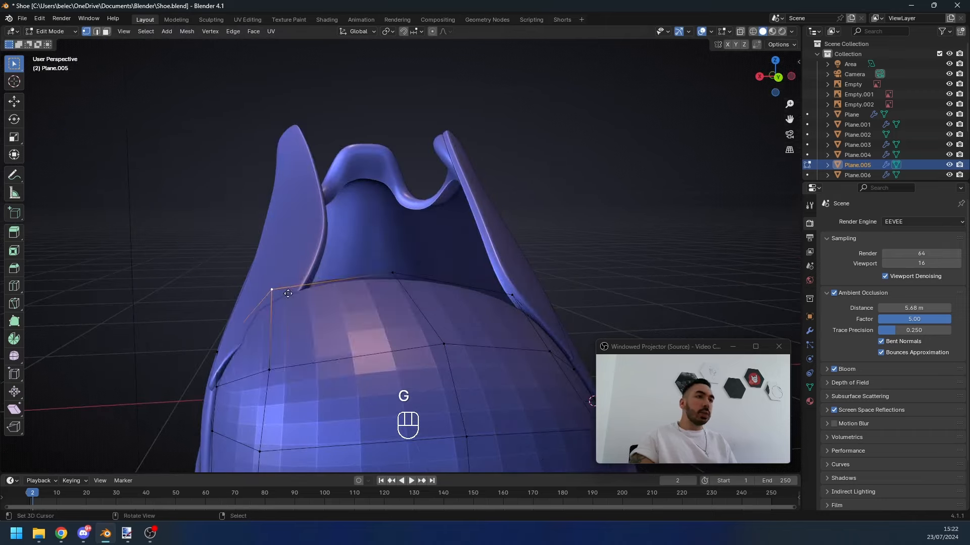
pyautogui.press('g')
pyautogui.press('g')
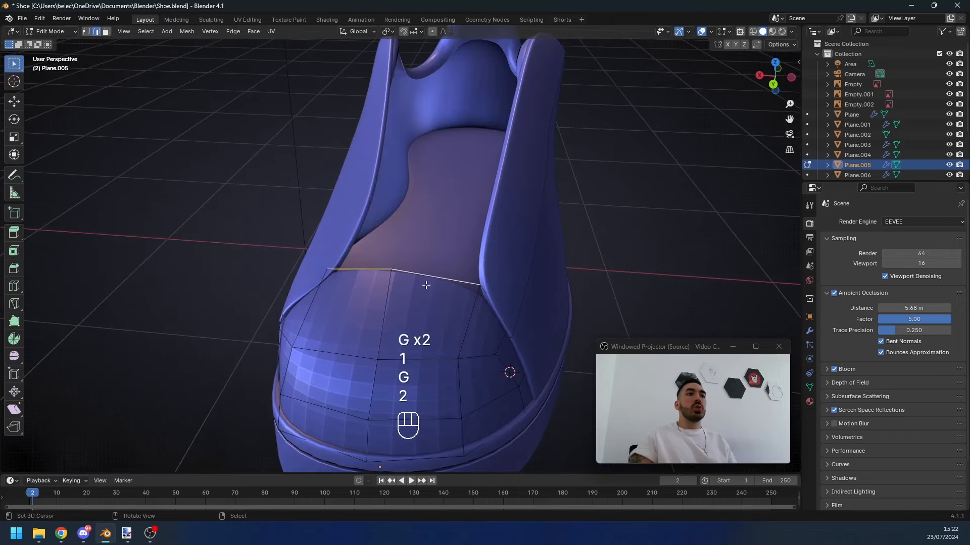
# Step: Extrude the toe cap's rear top edges about 0.83 m back and 0.4 m up along the lace opening
pyautogui.moveTo(426, 286); pyautogui.dragTo(474, 268, button='middle')
pyautogui.press('e')
pyautogui.click(526, 236)
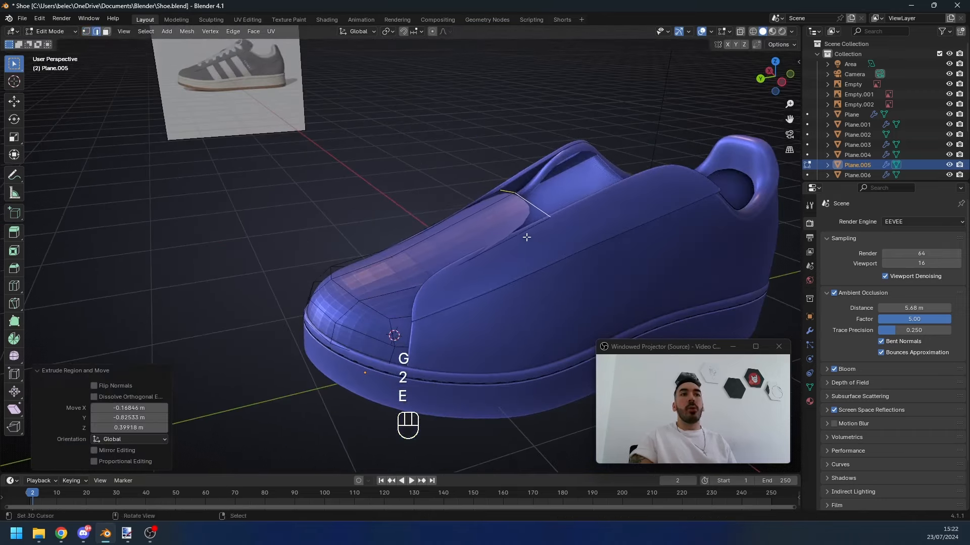
# Step: Reposition the middle-row vertices of the extruded strip to round it between the side panels
pyautogui.moveTo(354, 247); pyautogui.dragTo(476, 273, button='middle')
pyautogui.press('z')
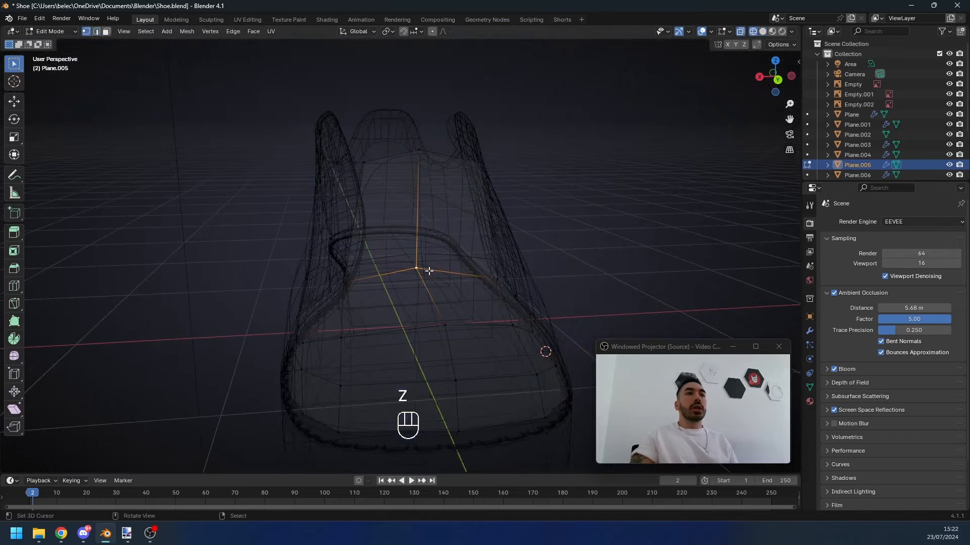
pyautogui.press('g')
pyautogui.click(434, 271)
pyautogui.press('z')
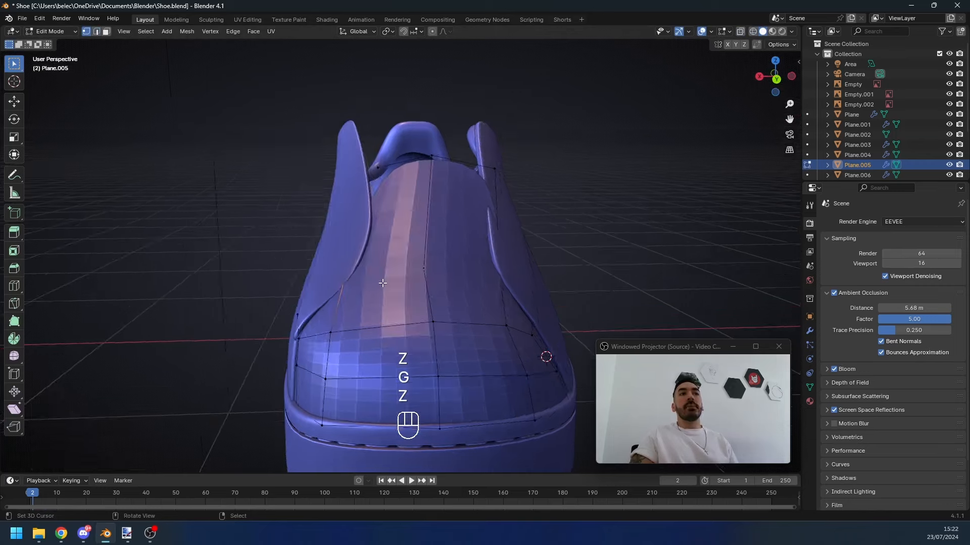
pyautogui.press('g')
pyautogui.click(379, 267)
# Step: Reposition the strip's rear edge vertices where they span the lace opening between the side panels
pyautogui.moveTo(380, 266); pyautogui.dragTo(330, 272, button='middle')
pyautogui.press('1')
pyautogui.keyDown('alt'); pyautogui.rightClick(558, 112); pyautogui.keyUp('alt')
pyautogui.press('g')
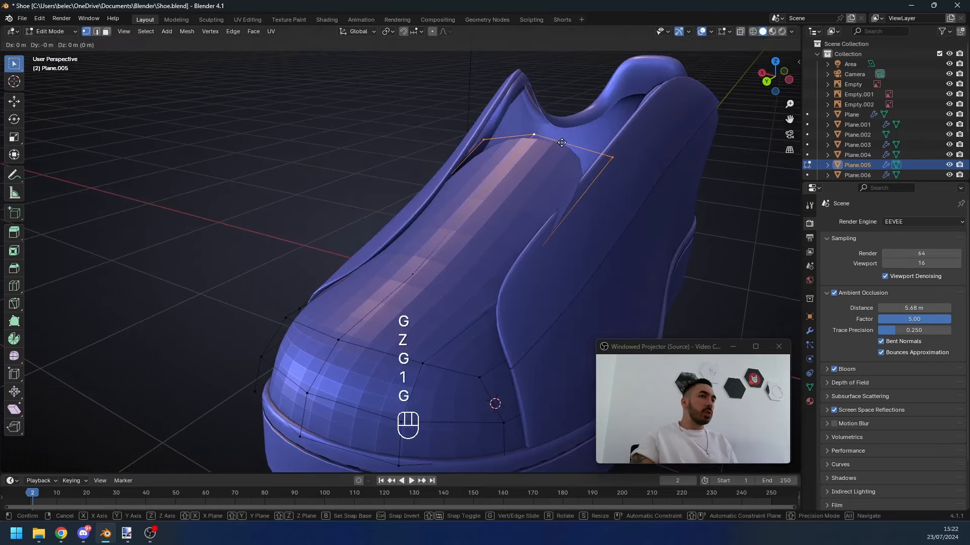
# Step: Try to apply the toe cap's Subdivision modifier at viewport level 1
pyautogui.click(809, 330)
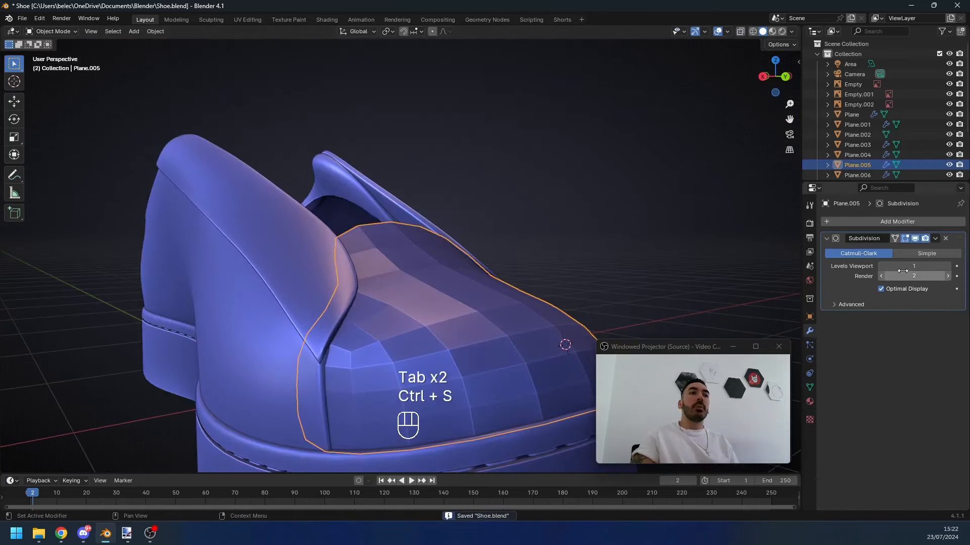
pyautogui.hotkey('ctrl', 'a')
pyautogui.press('Tab')
pyautogui.moveTo(478, 318); pyautogui.dragTo(480, 272, button='middle')
pyautogui.press('Tab')
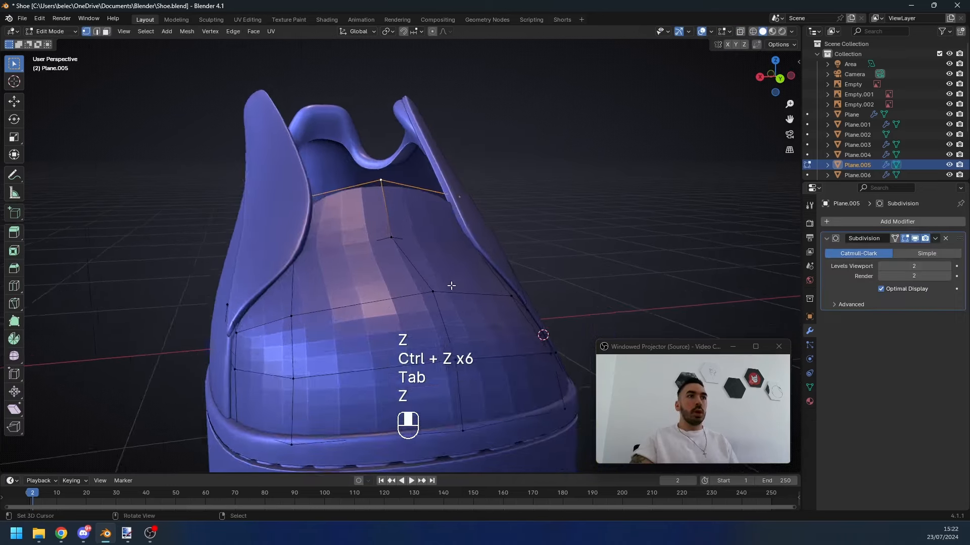
# Step: Extrude the strip's rear edges in successive sections up the lace opening, following the side reference towards the tongue
pyautogui.moveTo(455, 192); pyautogui.dragTo(336, 227, button='middle')
pyautogui.press('Tab')
pyautogui.press('Tab')
pyautogui.press('KP_3')
pyautogui.press('z')
pyautogui.press('e')
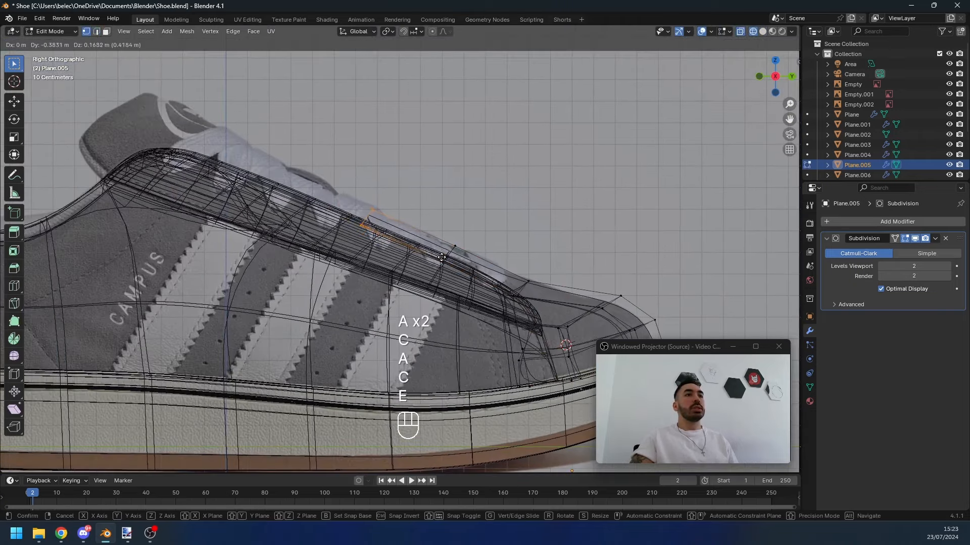
pyautogui.click(439, 255)
pyautogui.press('e')
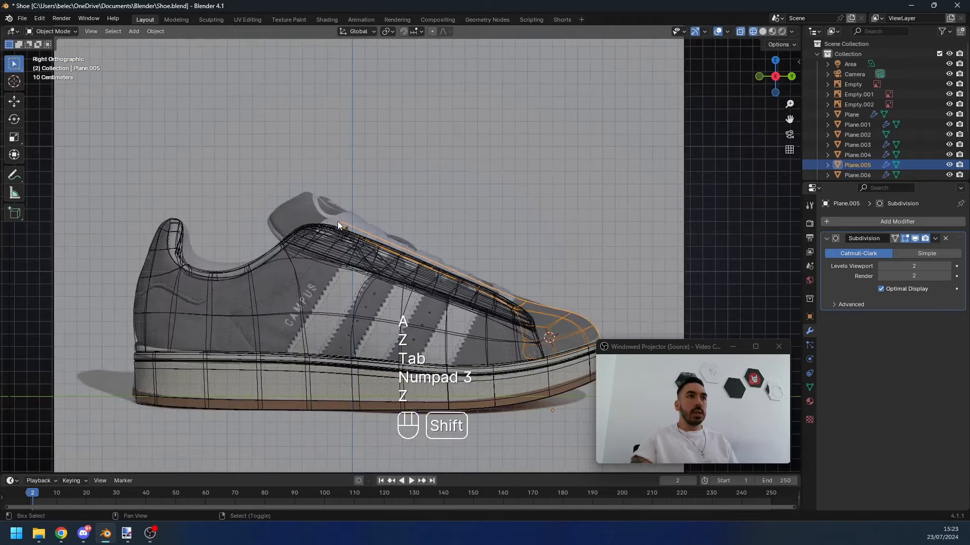
# Step: Extrude the strip's side edges beneath one side panel and fill the gap beside them with a face
pyautogui.scroll(2, 313, 217)
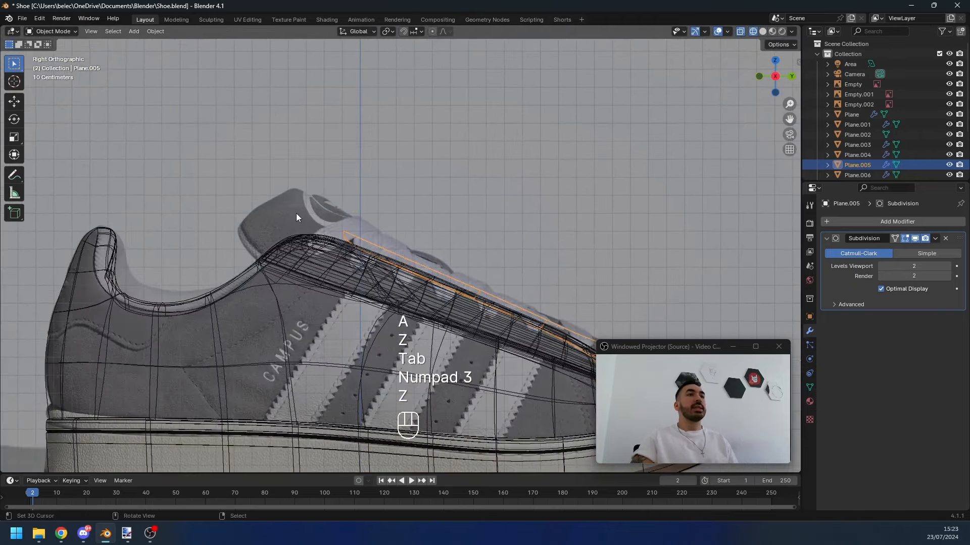
pyautogui.press('Tab')
pyautogui.scroll(-2, 348, 230)
pyautogui.press('z')
pyautogui.moveTo(404, 242); pyautogui.dragTo(331, 273, button='middle')
pyautogui.press('z')
pyautogui.moveTo(444, 369)
pyautogui.keyDown('shift'); pyautogui.mouseDown(button='middle')
pyautogui.moveTo(372, 329)
pyautogui.moveTo(430, 332)
pyautogui.moveTo(448, 346)
pyautogui.mouseUp(button='middle'); pyautogui.keyUp('shift')
pyautogui.press('1')
pyautogui.rightClick(429, 330)
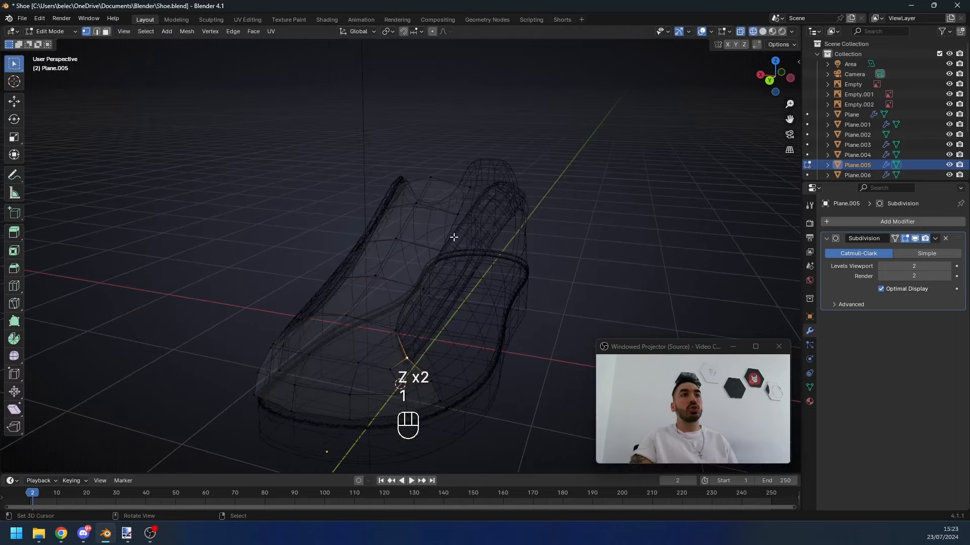
pyautogui.moveTo(480, 206); pyautogui.dragTo(404, 290, button='middle')
pyautogui.press('a')
pyautogui.press('2')
pyautogui.keyDown('ctrl'); pyautogui.rightClick(407, 234); pyautogui.keyUp('ctrl')
pyautogui.press('e')
pyautogui.click(398, 248)
pyautogui.press('2')
pyautogui.rightClick(404, 291)
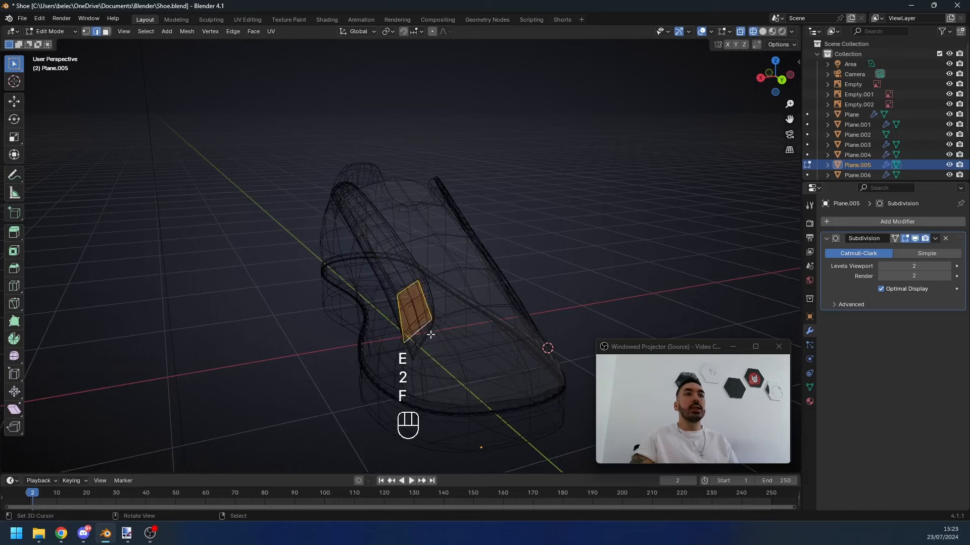
# Step: Extrude the strip's opposite side edges about 0.09 m outward and 0.08 m down beneath the side panel, and rotate them
pyautogui.moveTo(430, 335); pyautogui.dragTo(371, 319, button='middle')
pyautogui.press('1')
pyautogui.press('2')
pyautogui.rightClick(453, 236)
pyautogui.keyDown('ctrl'); pyautogui.rightClick(464, 200); pyautogui.keyUp('ctrl')
pyautogui.moveTo(465, 197); pyautogui.dragTo(480, 182, button='middle')
pyautogui.press('e')
pyautogui.click(499, 209)
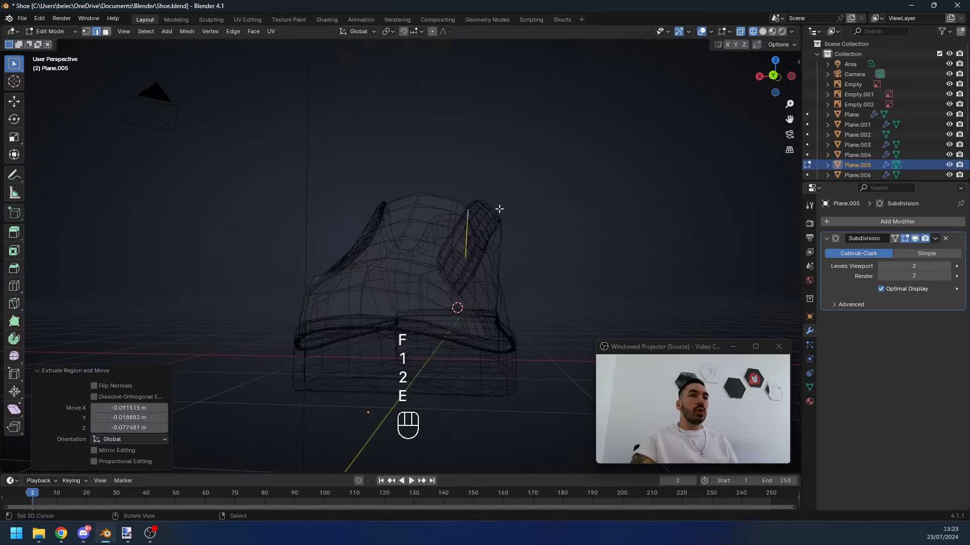
pyautogui.press('r')
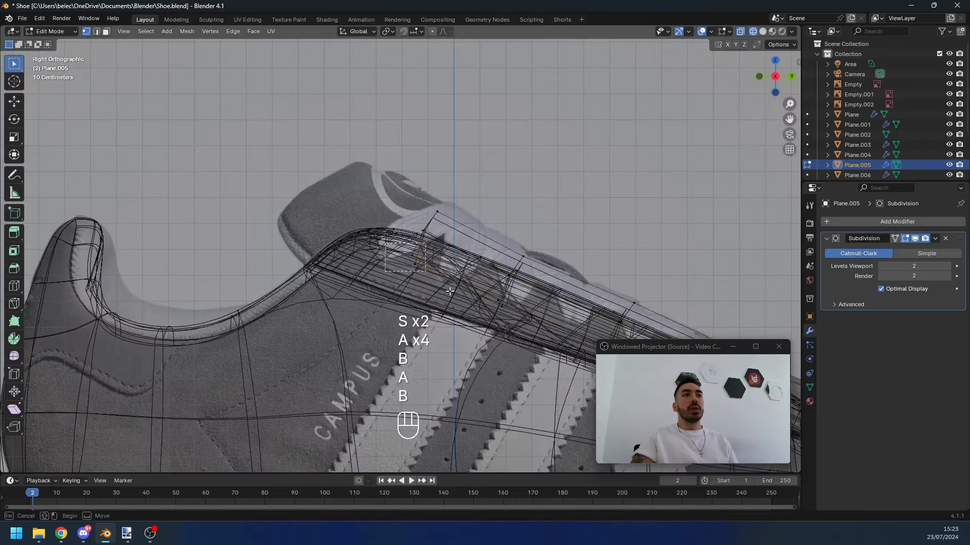
# Step: Reposition the strip's lower side vertices in the side view so they sit beneath the side panels
pyautogui.press('g')
pyautogui.press('a')
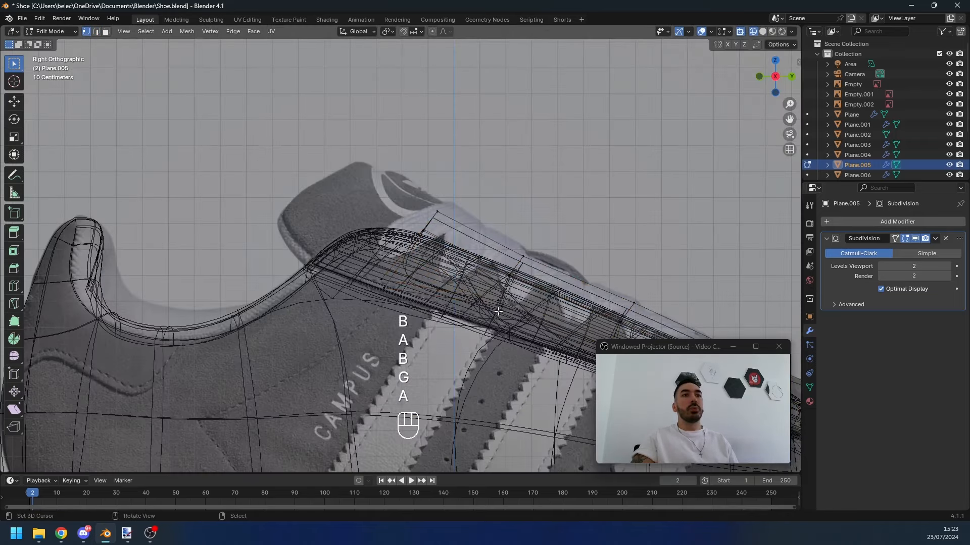
pyautogui.press('a')
pyautogui.press('a')
pyautogui.press('b')
pyautogui.moveTo(490, 293); pyautogui.dragTo(506, 310)
pyautogui.press('g')
pyautogui.click(496, 327)
pyautogui.press('a')
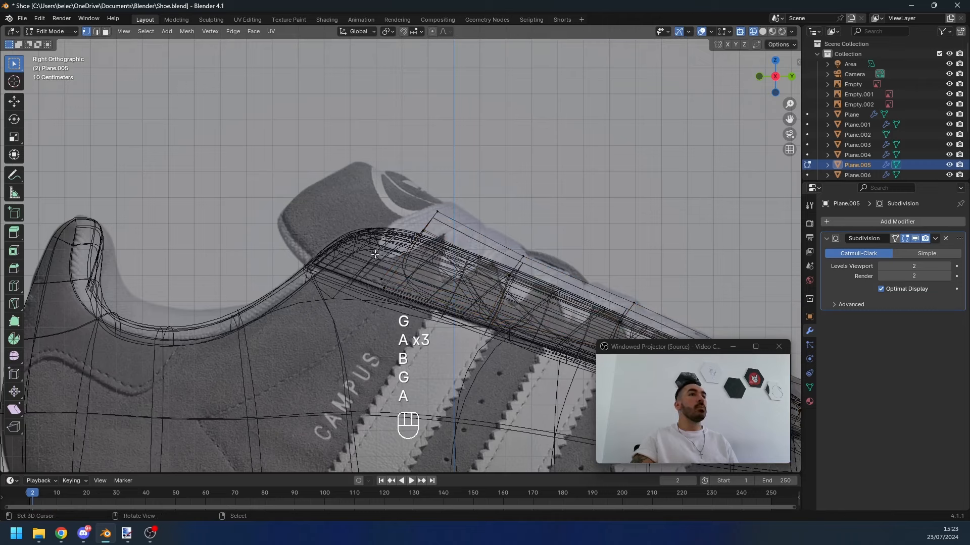
# Step: Move the strip's upper rear vertices about 0.025 m forward and 0.035 m up onto the reference tongue
pyautogui.press('a')
pyautogui.press('a')
pyautogui.press('a')
pyautogui.press('a')
pyautogui.press('b')
pyautogui.moveTo(424, 202); pyautogui.dragTo(448, 219)
pyautogui.press('g')
pyautogui.click(454, 202)
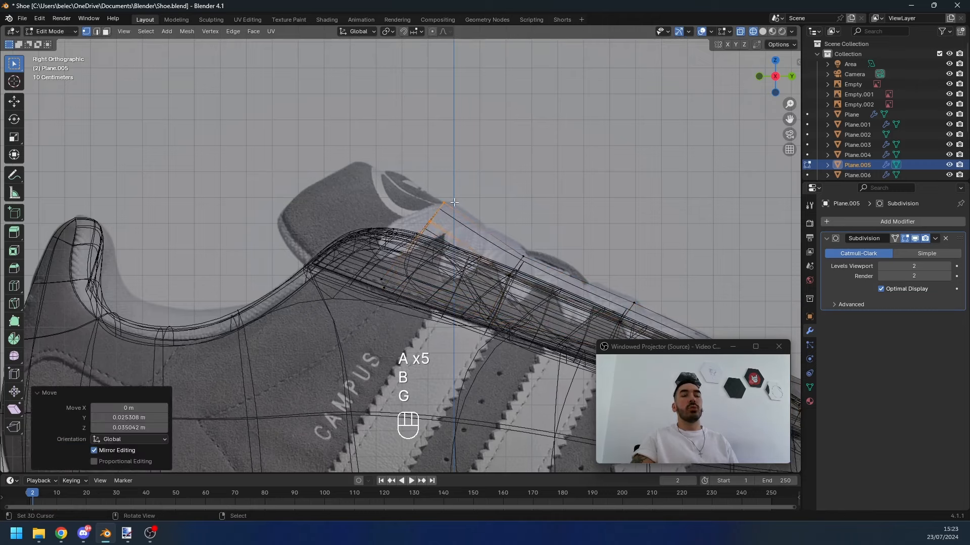
# Step: Extrude the strip's rear edge loop back and up along the reference tongue
pyautogui.keyDown('alt'); pyautogui.rightClick(437, 214); pyautogui.keyUp('alt')
pyautogui.press('e')
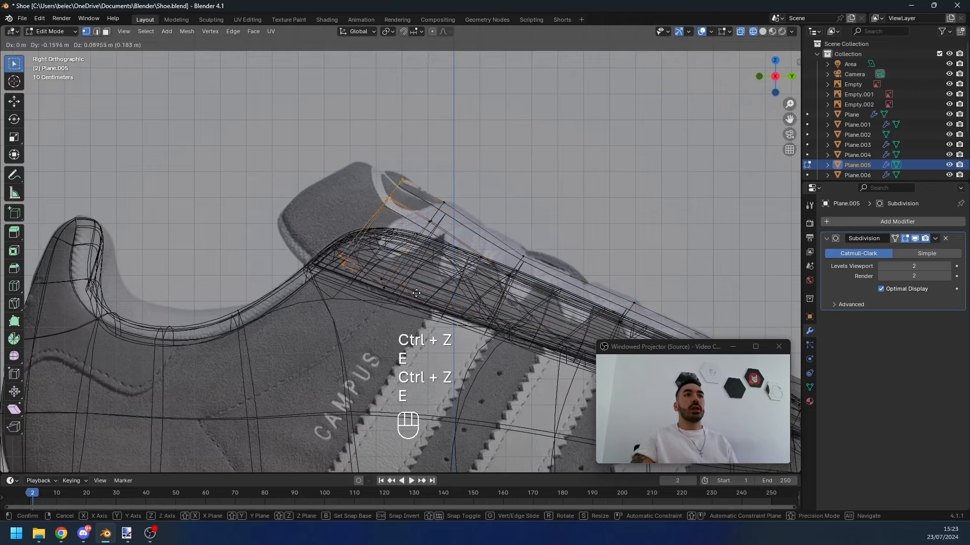
pyautogui.click(309, 239)
pyautogui.press('1')
pyautogui.press('a')
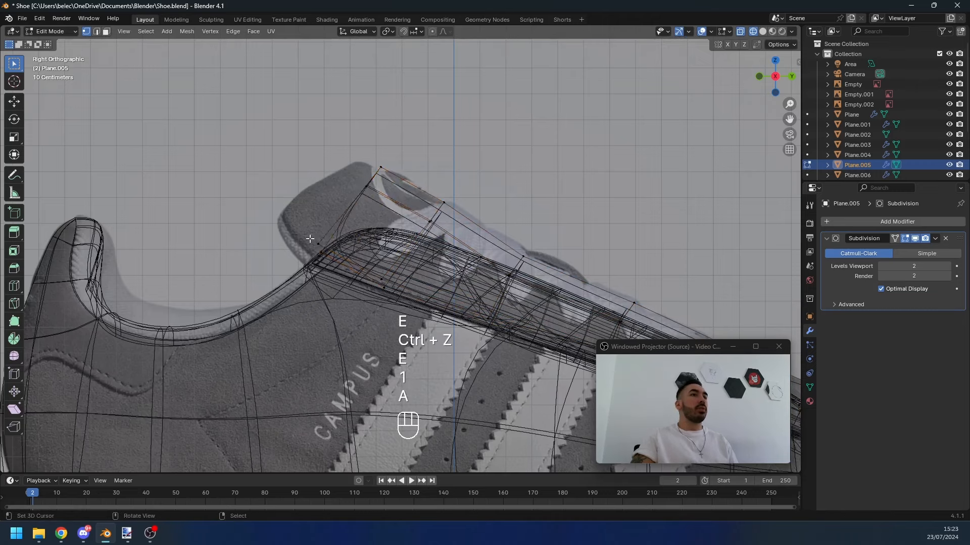
# Step: Reposition the tongue's end corner vertices to match the outline in the side reference
pyautogui.press('a')
pyautogui.press('a')
pyautogui.press('b')
pyautogui.moveTo(308, 236); pyautogui.dragTo(335, 261)
pyautogui.press('g')
pyautogui.click(303, 255)
pyautogui.press('a')
pyautogui.press('a')
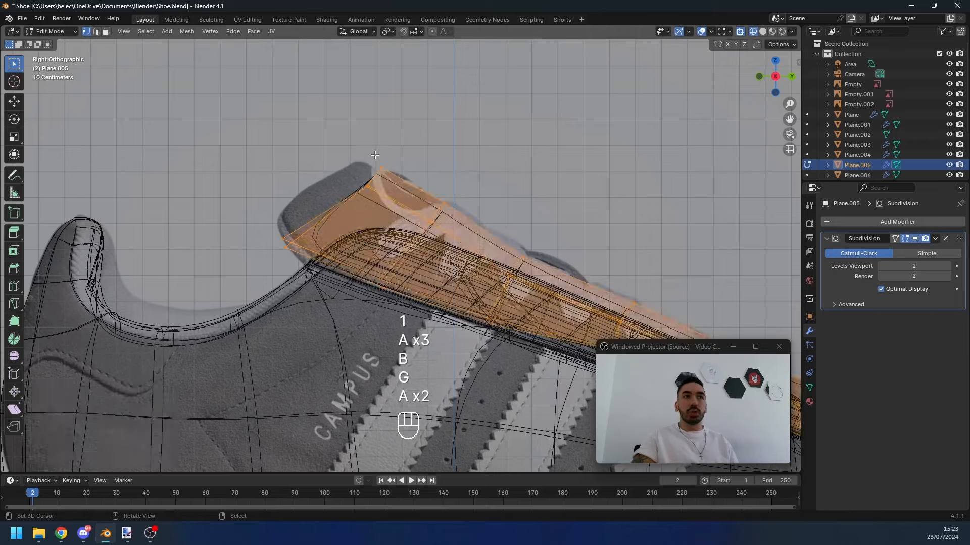
pyautogui.press('a')
pyautogui.press('a')
pyautogui.press('b')
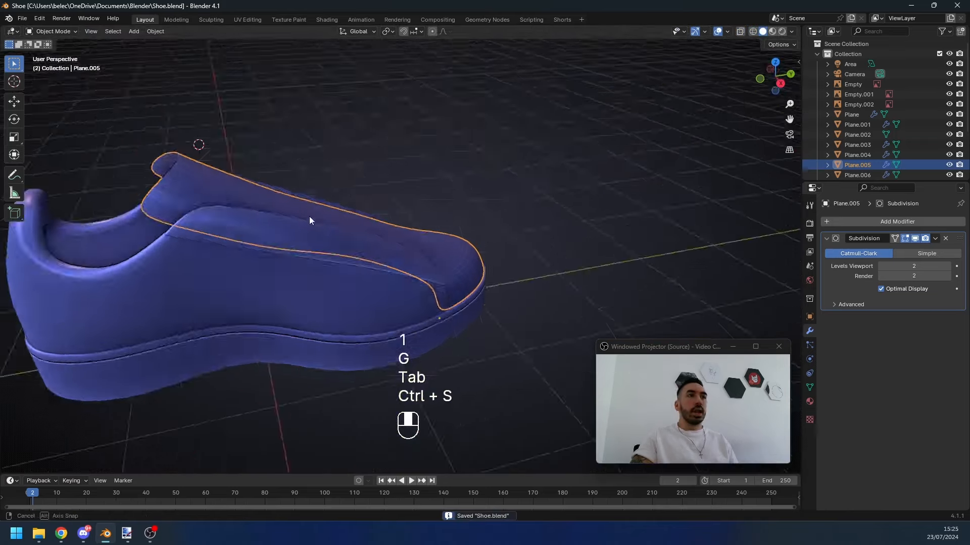
# Step: Shade the toe cap and tongue piece smooth
pyautogui.moveTo(309, 216); pyautogui.dragTo(159, 26, button='middle')
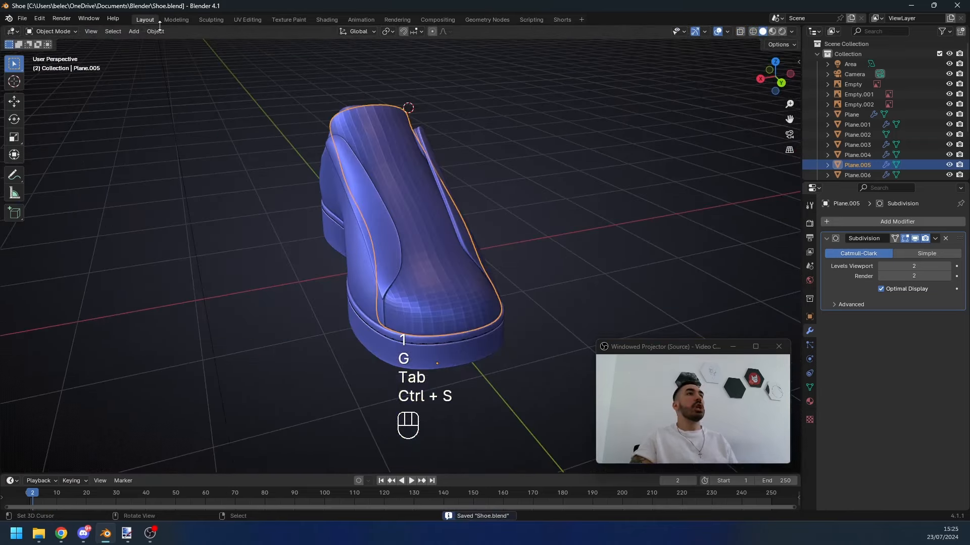
pyautogui.click(156, 32)
pyautogui.click(217, 253)
# Step: Extrude the whole toe cap and tongue surface and fatten it along its normals to give it thickness
pyautogui.scroll(-4, 374, 232)
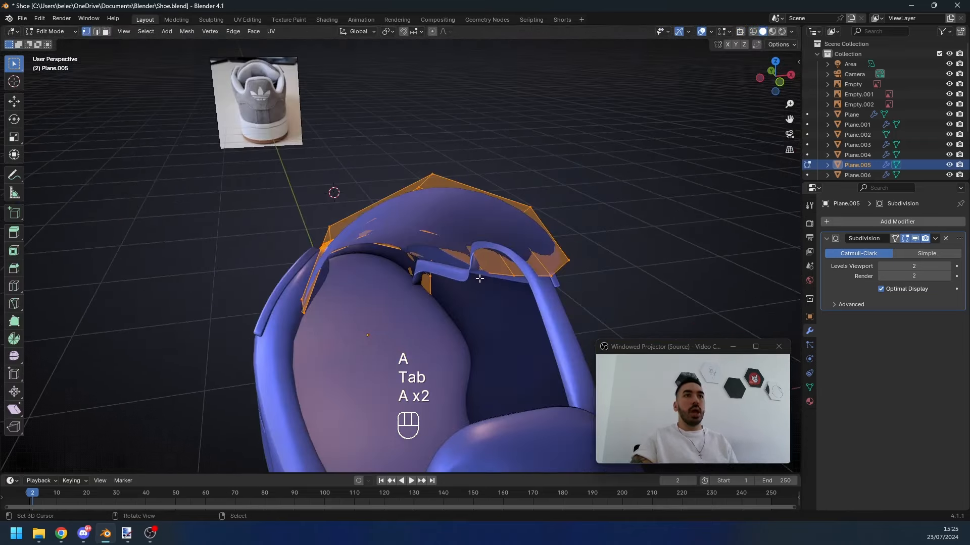
pyautogui.press('e')
pyautogui.rightClick(468, 286)
pyautogui.hotkey('alt', 's')
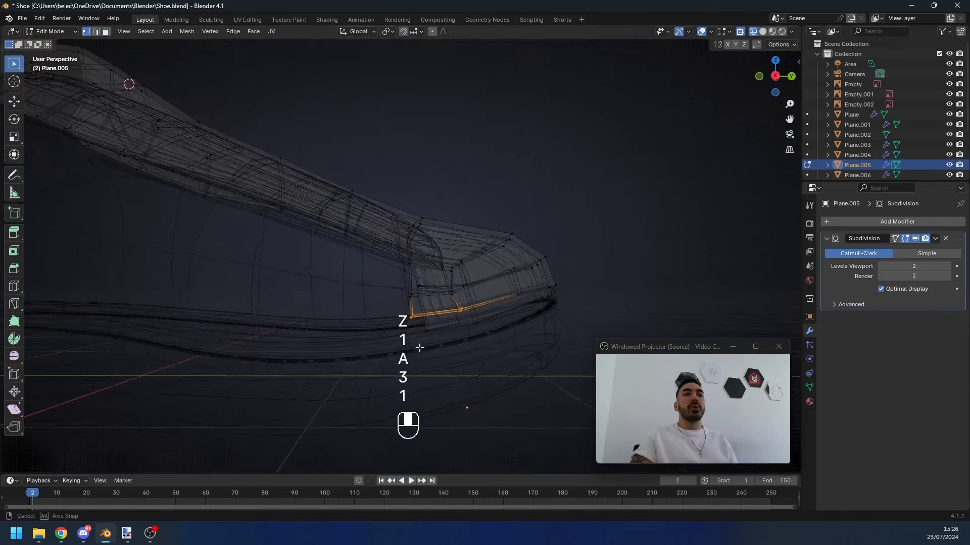
# Step: Try deleting the thin rim faces along the toe cap's lower edge at the sole
pyautogui.press('a')
pyautogui.press('3')
pyautogui.keyDown('alt'); pyautogui.rightClick(523, 329); pyautogui.keyUp('alt')
pyautogui.keyDown('shift'); pyautogui.moveTo(505, 321); pyautogui.dragTo(472, 306, button='middle'); pyautogui.keyUp('shift')
pyautogui.press('z')
pyautogui.press('Tab')
pyautogui.moveTo(472, 298)
pyautogui.mouseDown(button='middle')
pyautogui.moveTo(527, 270)
pyautogui.moveTo(551, 271)
pyautogui.mouseUp(button='middle')
pyautogui.press('Tab')
pyautogui.moveTo(470, 338); pyautogui.dragTo(452, 344, button='middle')
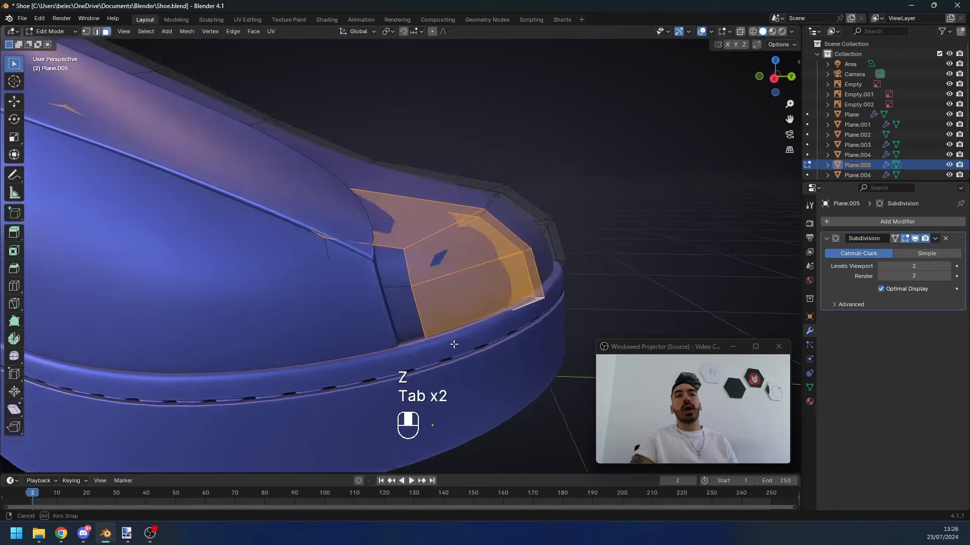
pyautogui.press('a')
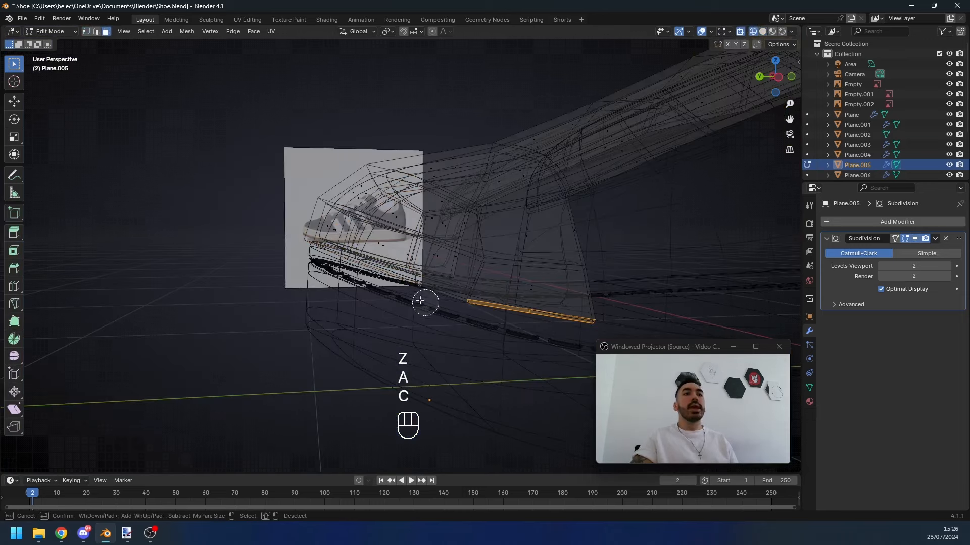
pyautogui.rightClick(380, 271)
pyautogui.moveTo(387, 276)
pyautogui.mouseDown(button='middle')
pyautogui.moveTo(437, 303)
pyautogui.moveTo(543, 303)
pyautogui.moveTo(657, 262)
pyautogui.mouseUp(button='middle')
pyautogui.press('z')
pyautogui.press('x')
pyautogui.click(635, 281)
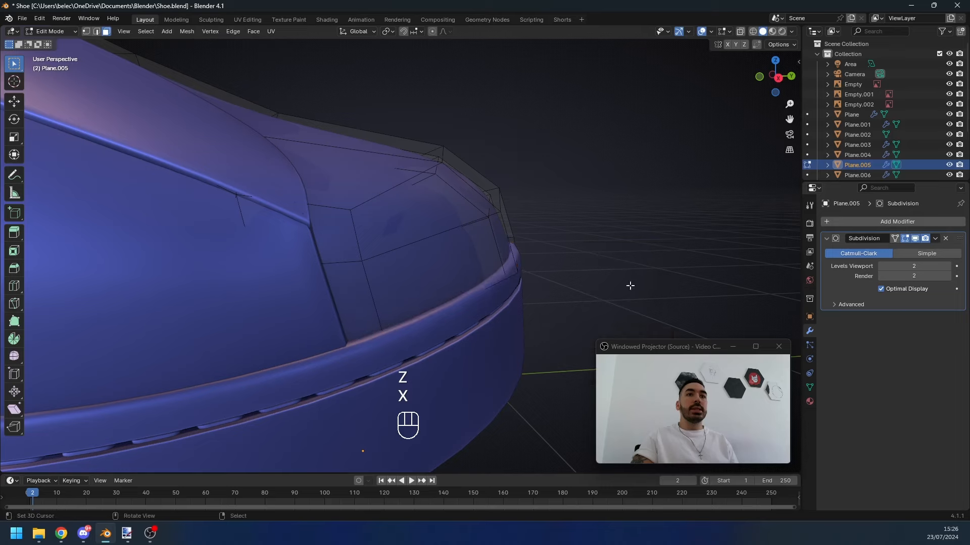
# Step: Undo the last edits to the toe cap's lower rim
pyautogui.press('Tab')
pyautogui.moveTo(498, 249); pyautogui.dragTo(330, 238, button='middle')
pyautogui.press('z')
pyautogui.hotkey('ctrl', 'z')
pyautogui.hotkey('ctrl', 'z')
pyautogui.hotkey('ctrl', 'z')
pyautogui.hotkey('ctrl', 'z')
pyautogui.hotkey('ctrl', 'z')
# Step: Add a supporting edge loop to the thickened toe cap
pyautogui.press('z')
pyautogui.press('z')
pyautogui.hotkey('ctrl', 'r')
pyautogui.click(476, 221)
pyautogui.click(487, 231)
pyautogui.press('Tab')
pyautogui.press('a')
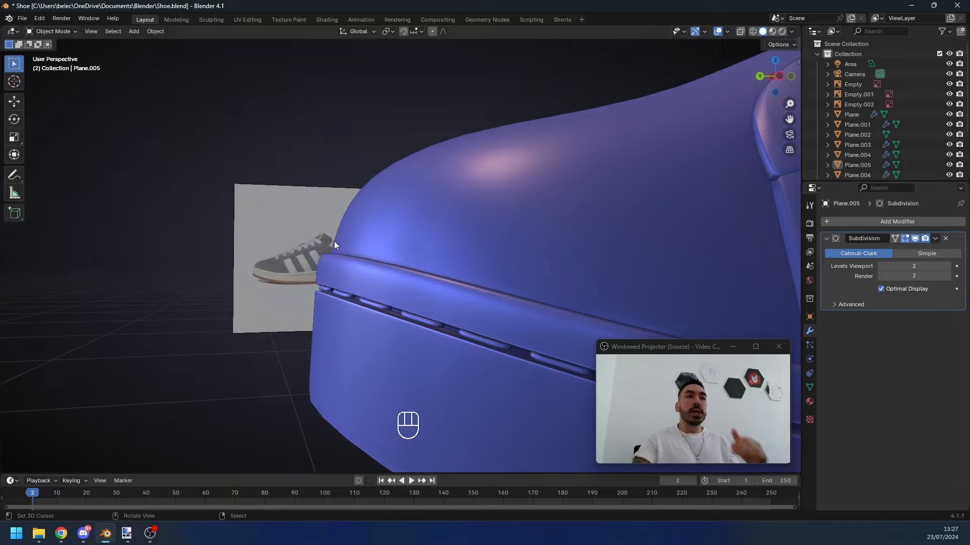
# Step: Save the shoe file with the toe cap's mesh open for editing
pyautogui.click(352, 243)
pyautogui.moveTo(374, 220); pyautogui.dragTo(401, 226, button='middle')
pyautogui.press('Tab')
pyautogui.hotkey('ctrl', 's')
pyautogui.press('a')
# Step: Add an edge loop around the tongue close to its open rear end
pyautogui.scroll(-4, 414, 258)
pyautogui.press('Tab')
pyautogui.scroll(3, 400, 225)
pyautogui.press('Tab')
pyautogui.press('Tab')
pyautogui.press('2')
pyautogui.hotkey('ctrl', 'r')
pyautogui.click(489, 175)
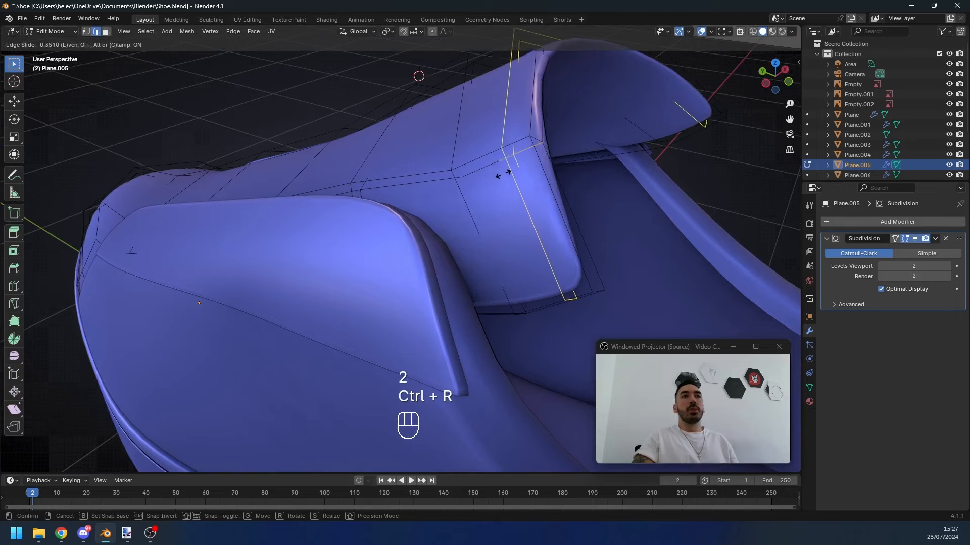
pyautogui.click(514, 173)
# Step: Compare the tongue's outline with the top reference and undo the last edits
pyautogui.press('KP_7')
pyautogui.hotkey('alt', 'z')
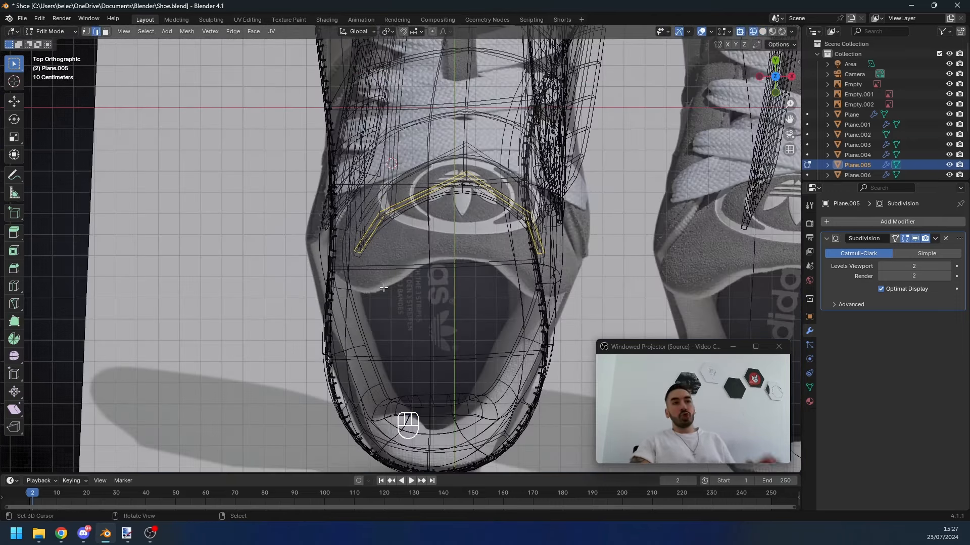
pyautogui.moveTo(402, 276); pyautogui.dragTo(383, 215, button='middle')
pyautogui.hotkey('alt', 'z')
pyautogui.hotkey('ctrl', 'z')
pyautogui.hotkey('ctrl', 'z')
pyautogui.hotkey('ctrl', 'z')
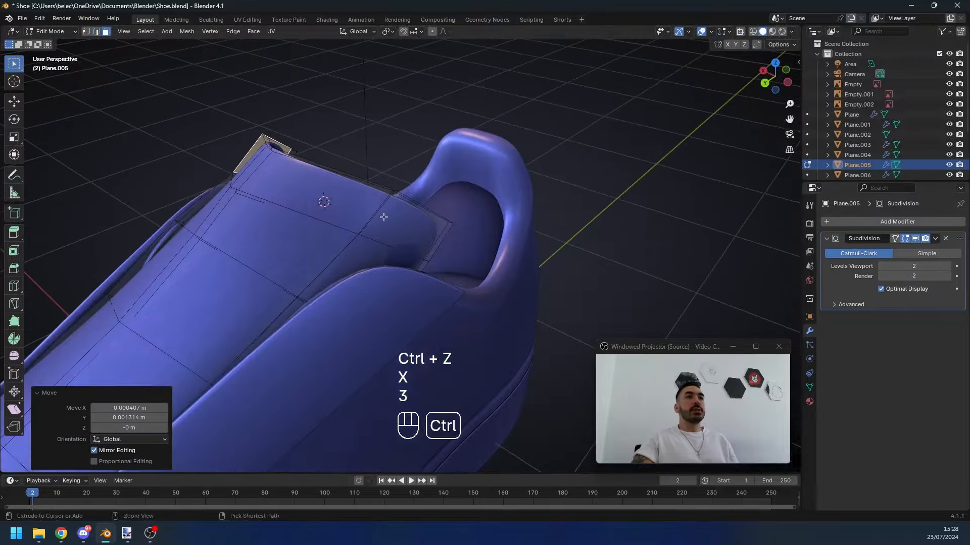
# Step: Select the faces around the tongue's open rear rim and fatten them outward by about 0.036 m
pyautogui.keyDown('ctrl'); pyautogui.click(488, 283); pyautogui.keyUp('ctrl')
pyautogui.moveTo(487, 283); pyautogui.dragTo(445, 303, button='middle')
pyautogui.hotkey('alt', 's')
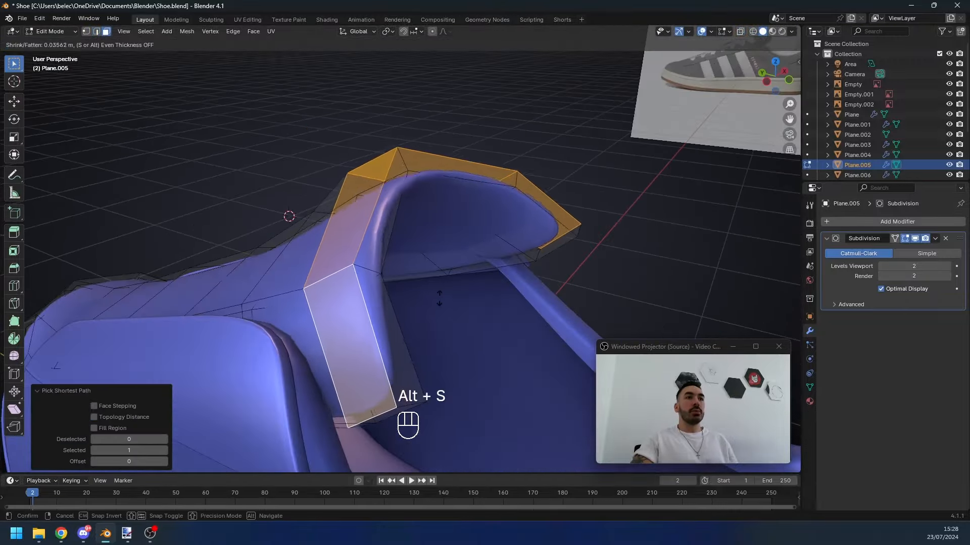
pyautogui.press('Tab')
pyautogui.press('KP_3')
pyautogui.press('z')
pyautogui.press('z')
pyautogui.press('Tab')
# Step: Examine the padded tongue rim in wireframe and solid shading from several angles and save the shoe file
pyautogui.moveTo(337, 206)
pyautogui.mouseDown(button='middle')
pyautogui.moveTo(384, 232)
pyautogui.moveTo(446, 241)
pyautogui.moveTo(453, 304)
pyautogui.moveTo(392, 314)
pyautogui.mouseUp(button='middle')
pyautogui.press('z')
pyautogui.press('z')
pyautogui.press('z')
pyautogui.press('z')
pyautogui.press('z')
pyautogui.press('z')
pyautogui.scroll(5, 392, 314)
pyautogui.hotkey('ctrl', 's')
pyautogui.press('2')
pyautogui.press('3')
pyautogui.moveTo(505, 253); pyautogui.dragTo(572, 246, button='middle')
pyautogui.press('z')
pyautogui.moveTo(514, 232)
pyautogui.mouseDown(button='middle')
pyautogui.moveTo(362, 253)
pyautogui.moveTo(418, 259)
pyautogui.moveTo(309, 302)
pyautogui.moveTo(439, 207)
pyautogui.mouseUp(button='middle')
pyautogui.press('a')
pyautogui.press('a')
pyautogui.press('z')
pyautogui.press('z')
pyautogui.moveTo(373, 225)
pyautogui.mouseDown(button='middle')
pyautogui.moveTo(379, 249)
pyautogui.moveTo(456, 241)
pyautogui.mouseUp(button='middle')
pyautogui.hotkey('ctrl', 's')
pyautogui.press('z')
pyautogui.press('a')
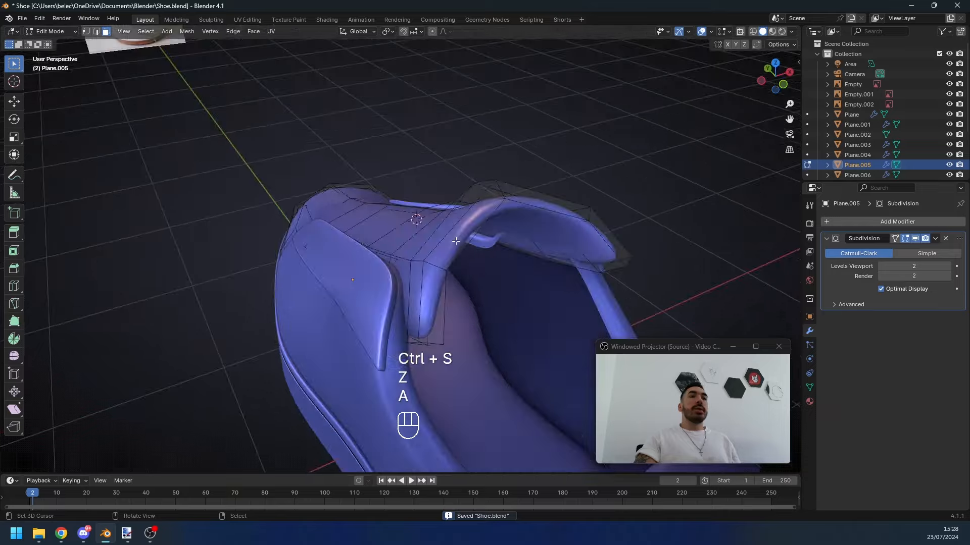
pyautogui.moveTo(569, 233)
pyautogui.mouseDown(button='middle')
pyautogui.moveTo(433, 276)
pyautogui.moveTo(545, 242)
pyautogui.mouseUp(button='middle')
pyautogui.press('z')
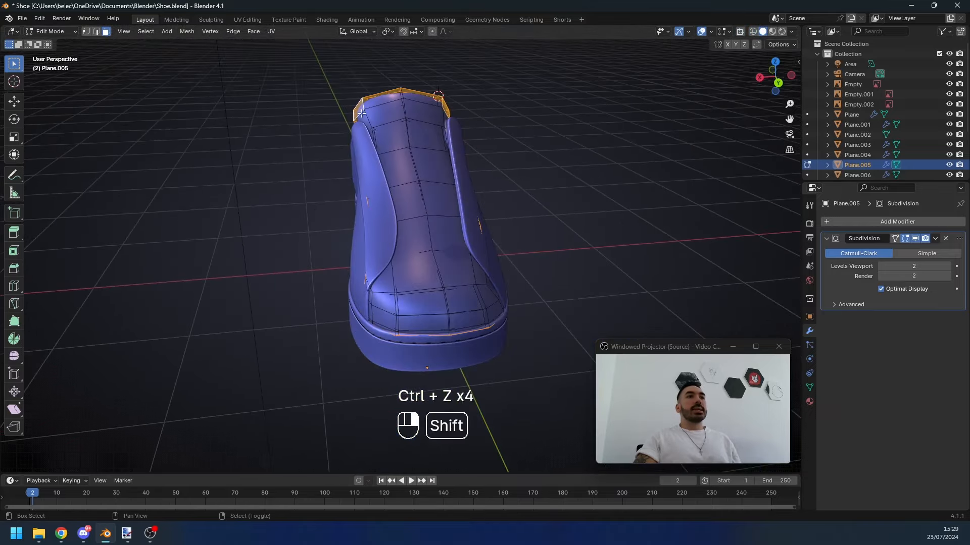
# Step: Extend the face selection from the tongue's rear rim over the whole outer surface of the tongue and toe cap
pyautogui.moveTo(480, 275); pyautogui.dragTo(422, 308, button='middle')
pyautogui.keyDown('ctrl'); pyautogui.keyDown('shift'); pyautogui.click(460, 283); pyautogui.keyUp('shift'); pyautogui.keyUp('ctrl')
pyautogui.press('z')
pyautogui.press('z')
pyautogui.keyDown('shift'); pyautogui.rightClick(402, 295); pyautogui.keyUp('shift')
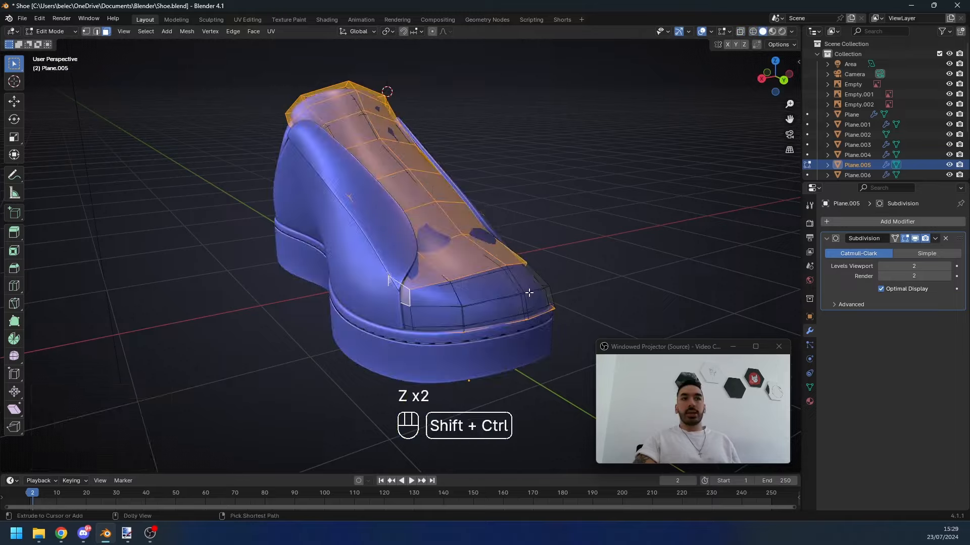
pyautogui.keyDown('ctrl'); pyautogui.keyDown('shift'); pyautogui.rightClick(528, 291); pyautogui.keyUp('shift'); pyautogui.keyUp('ctrl')
pyautogui.moveTo(529, 291); pyautogui.dragTo(444, 283, button='middle')
pyautogui.scroll(3, 394, 308)
pyautogui.keyDown('shift'); pyautogui.rightClick(357, 350); pyautogui.keyUp('shift')
pyautogui.moveTo(419, 263)
pyautogui.mouseDown(button='middle')
pyautogui.moveTo(475, 253)
pyautogui.moveTo(396, 271)
pyautogui.moveTo(340, 268)
pyautogui.moveTo(417, 161)
pyautogui.mouseUp(button='middle')
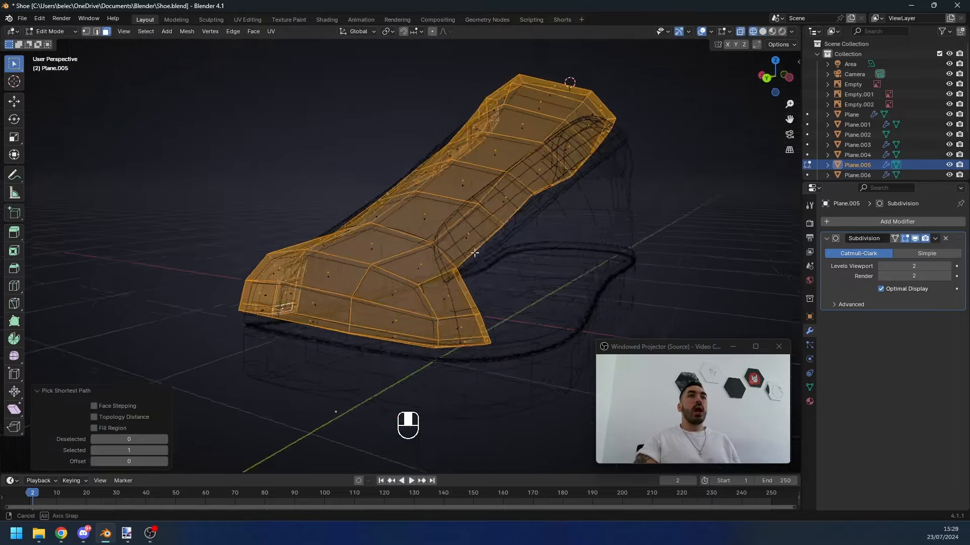
pyautogui.press('z')
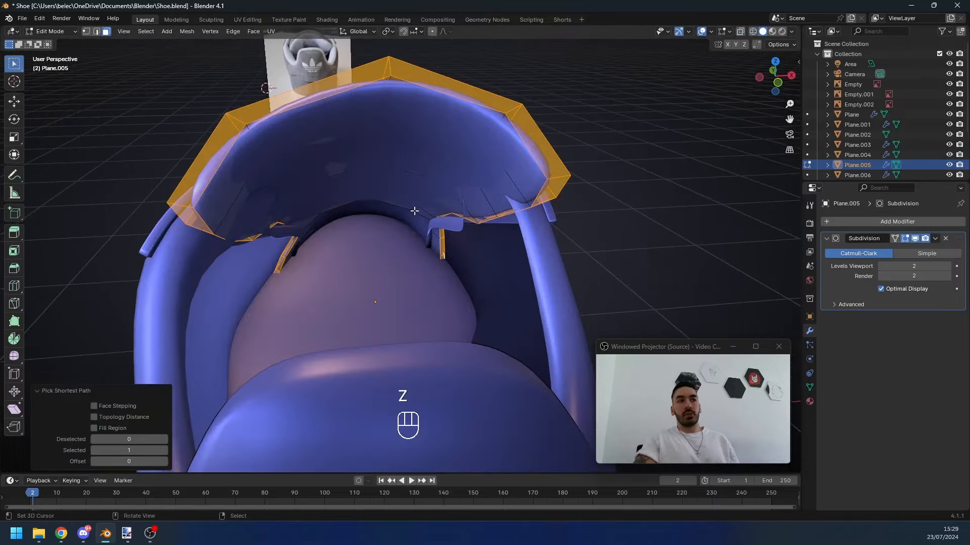
# Step: Invert the selection to the tongue's inner faces, extrude them in place and offset them along their normals
pyautogui.hotkey('ctrl', 'i')
pyautogui.press('z')
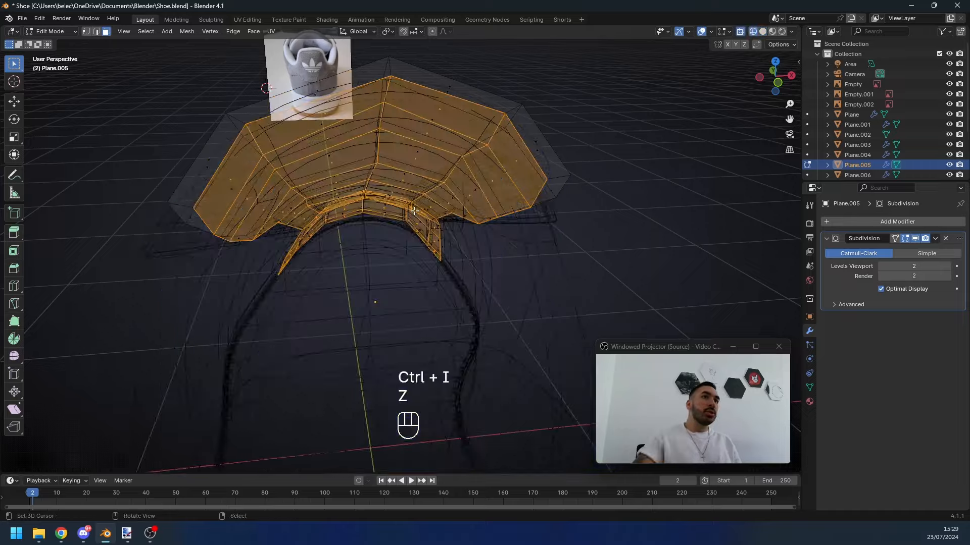
pyautogui.moveTo(414, 211)
pyautogui.mouseDown(button='middle')
pyautogui.moveTo(465, 228)
pyautogui.moveTo(456, 195)
pyautogui.moveTo(537, 204)
pyautogui.moveTo(440, 235)
pyautogui.moveTo(473, 235)
pyautogui.moveTo(489, 247)
pyautogui.moveTo(530, 217)
pyautogui.moveTo(419, 200)
pyautogui.mouseUp(button='middle')
pyautogui.press('z')
pyautogui.press('e')
pyautogui.rightClick(492, 243)
pyautogui.hotkey('alt', 's')
pyautogui.click(533, 193)
# Step: Bevel the edge loop around the tongue's rear rim narrowly, extrude it in place and shrink it inward about 0.005 m as a seam groove
pyautogui.press('2')
pyautogui.keyDown('alt'); pyautogui.click(452, 266); pyautogui.keyUp('alt')
pyautogui.press('b')
pyautogui.hotkey('ctrl', 'b')
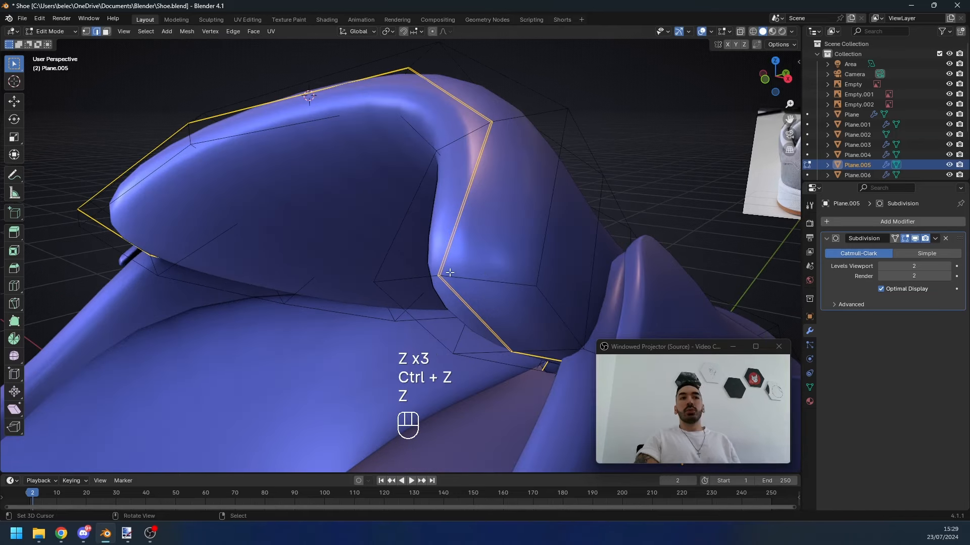
pyautogui.press('e')
pyautogui.rightClick(429, 304)
pyautogui.hotkey('alt', 's')
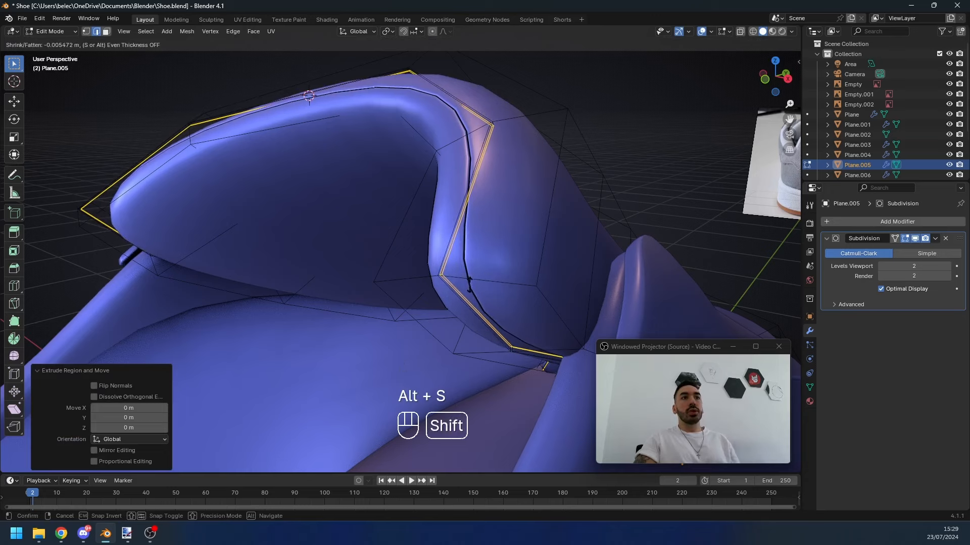
pyautogui.click(469, 284)
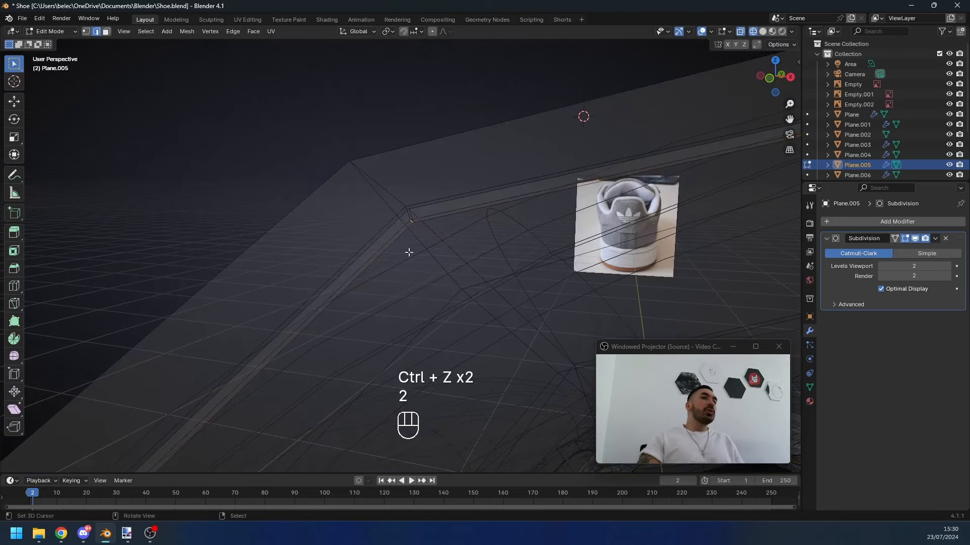
# Step: Collapse the groove's short edges by scaling them to 0 about individual origins, and merge the mesh's overlapping vertices by distance
pyautogui.moveTo(409, 252); pyautogui.dragTo(331, 299, button='middle')
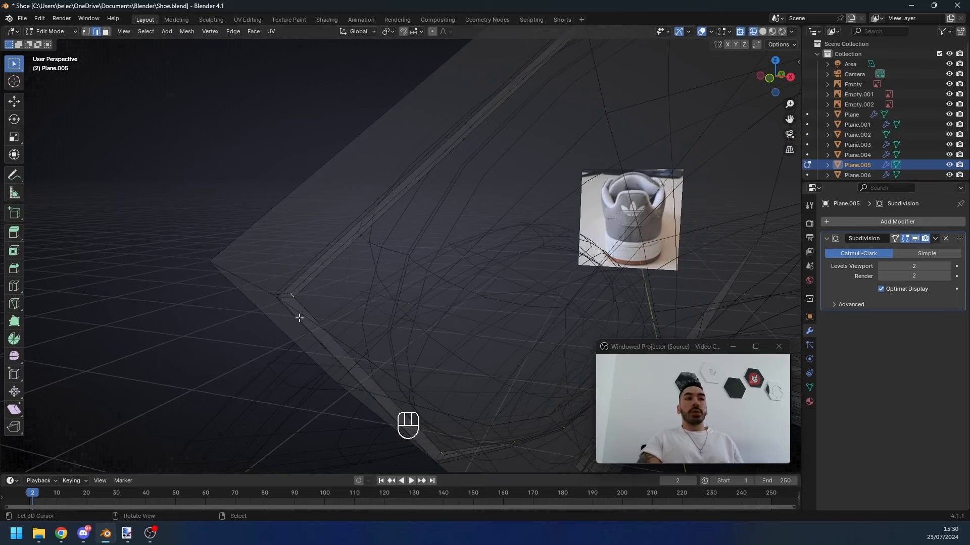
pyautogui.click(386, 31)
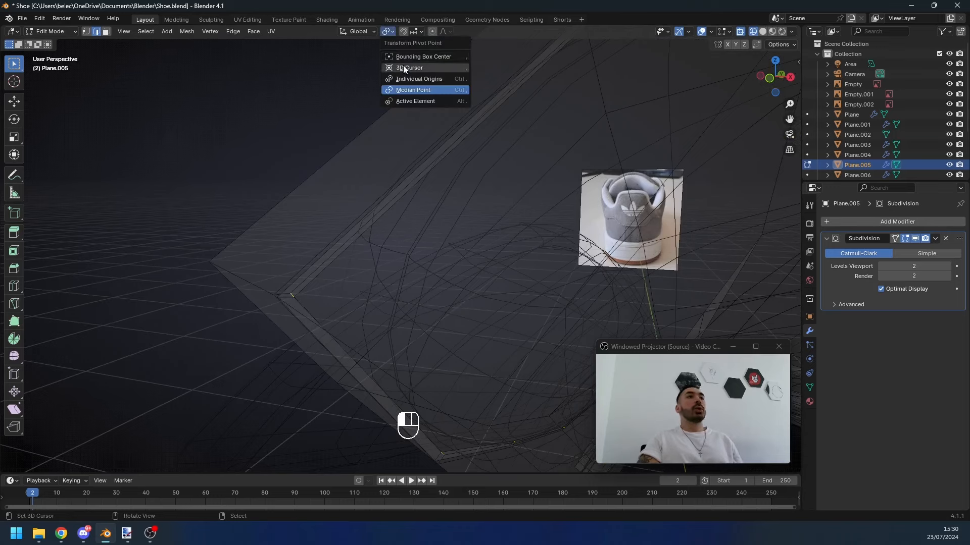
pyautogui.click(409, 79)
pyautogui.press('s')
pyautogui.press('z')
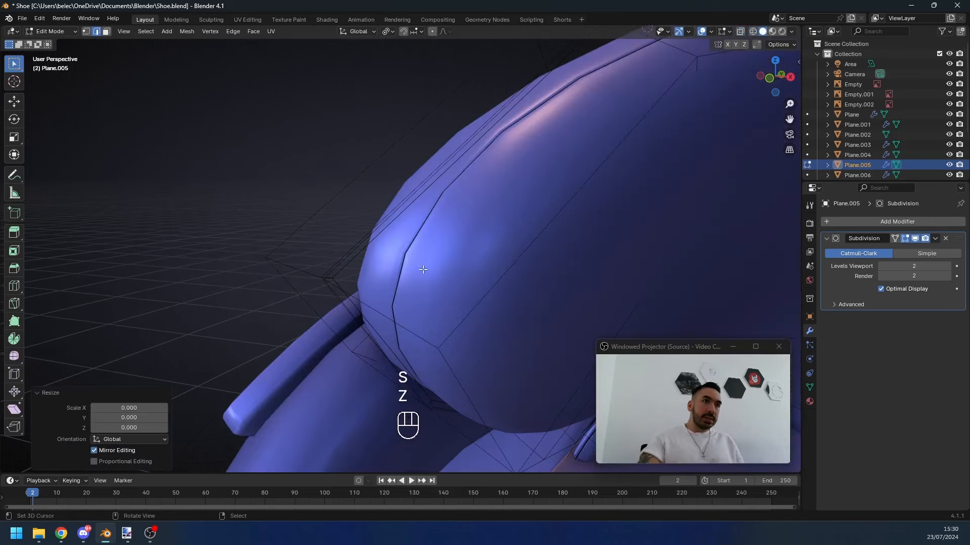
pyautogui.press('a')
pyautogui.press('a')
pyautogui.hotkey('shift', 'w')
pyautogui.press('Tab')
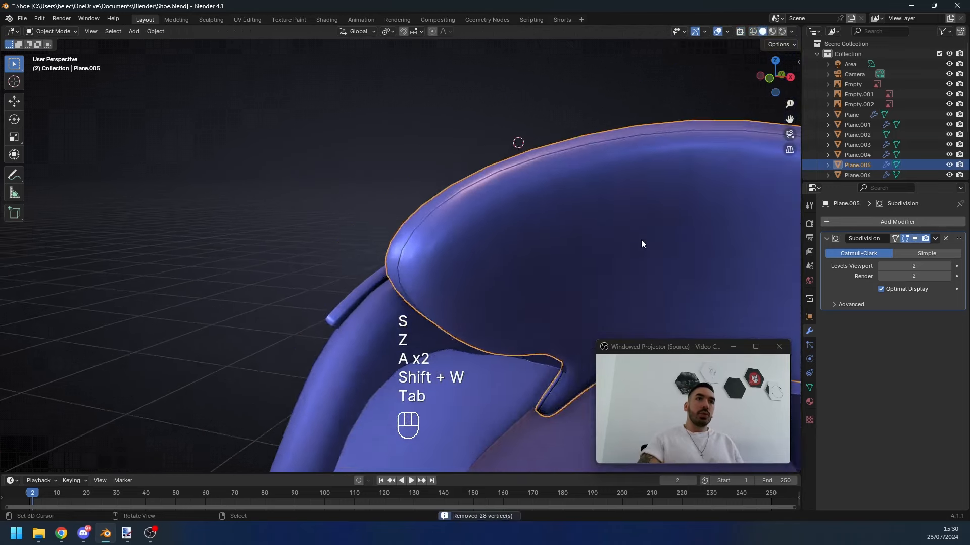
# Step: Make the seam groove around the tongue's rim shallower by fattening its edge loop by about 0.002 m
pyautogui.moveTo(641, 239)
pyautogui.mouseDown(button='middle')
pyautogui.moveTo(606, 266)
pyautogui.moveTo(450, 201)
pyautogui.moveTo(510, 241)
pyautogui.moveTo(443, 254)
pyautogui.moveTo(471, 243)
pyautogui.moveTo(429, 244)
pyautogui.mouseUp(button='middle')
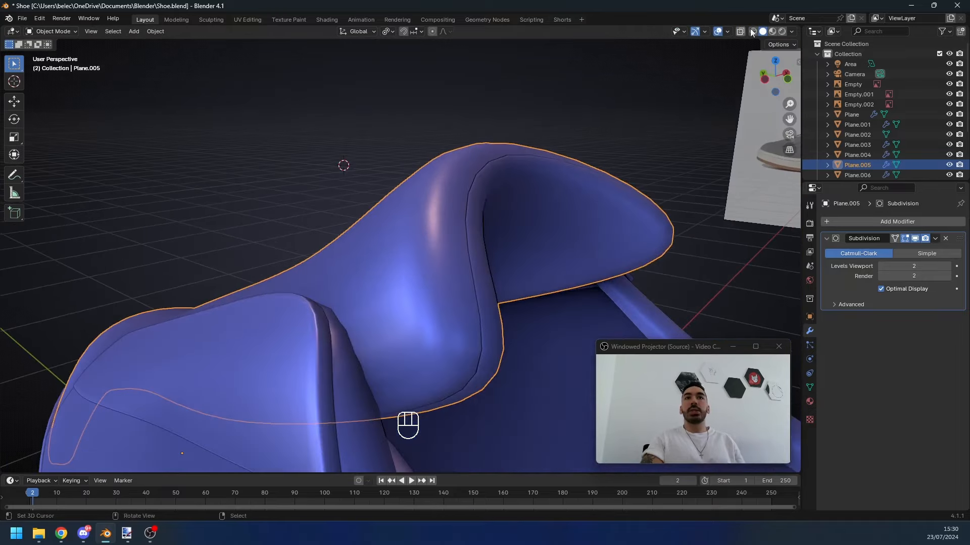
pyautogui.click(772, 32)
pyautogui.keyDown('shift'); pyautogui.moveTo(445, 217); pyautogui.dragTo(453, 210, button='middle'); pyautogui.keyUp('shift')
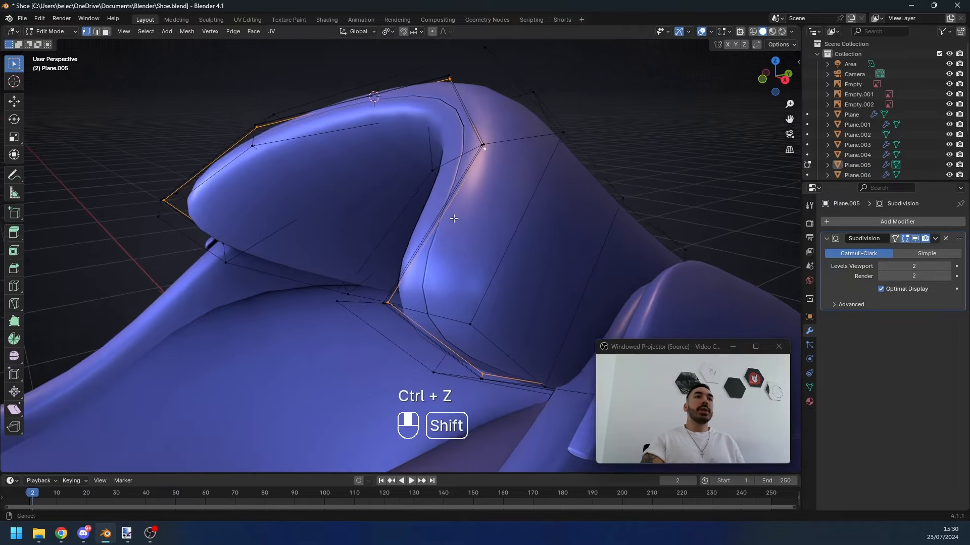
pyautogui.scroll(2, 477, 179)
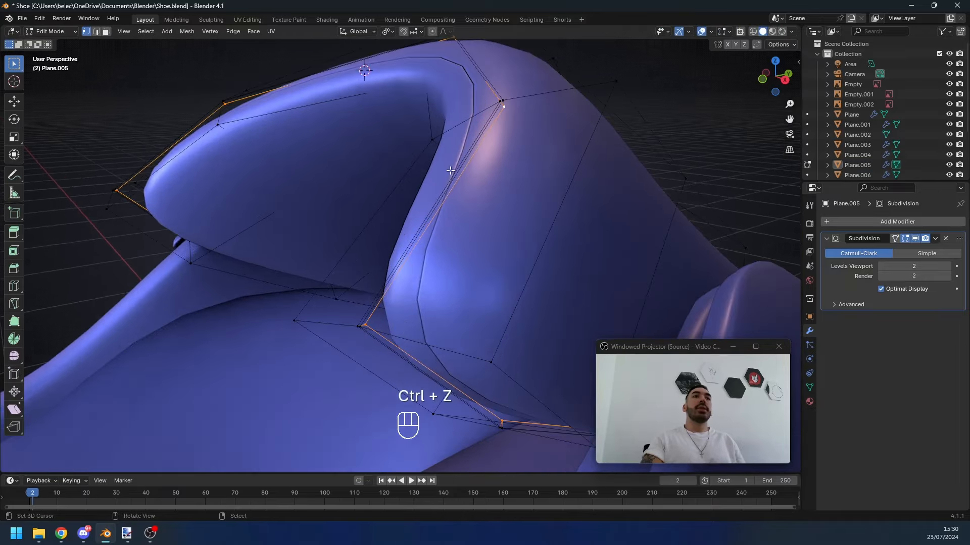
pyautogui.scroll(-1, 441, 224)
pyautogui.hotkey('alt', 'z')
pyautogui.hotkey('alt', 'z')
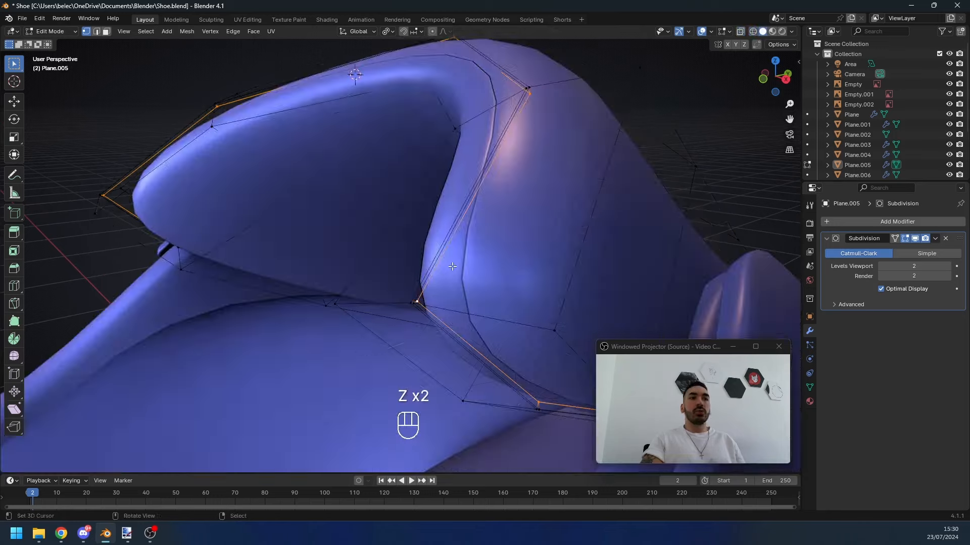
pyautogui.hotkey('alt', 's')
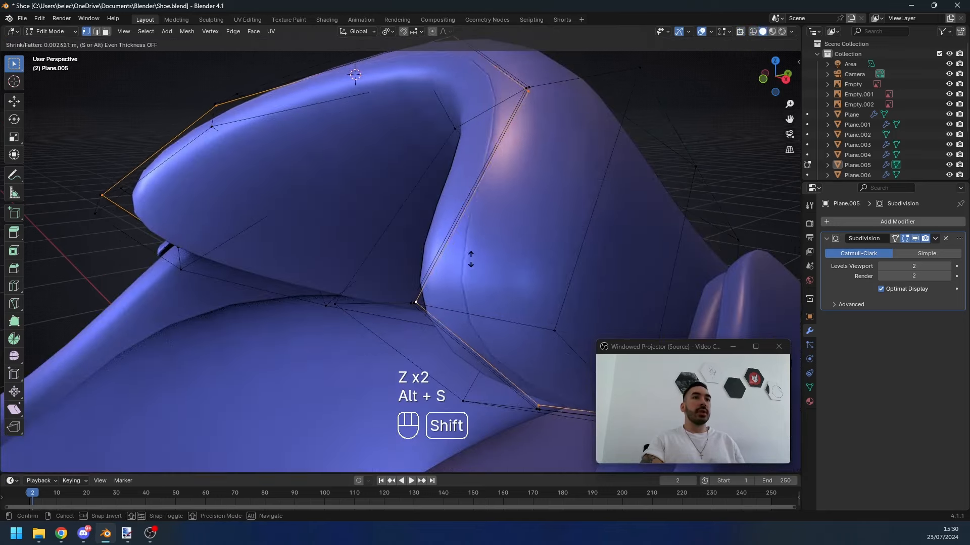
pyautogui.click(478, 276)
pyautogui.press('Tab')
# Step: Compare the shoe's wireframe with the left side reference photo and save the shoe file
pyautogui.click(770, 32)
pyautogui.moveTo(555, 152)
pyautogui.mouseDown(button='middle')
pyautogui.moveTo(340, 262)
pyautogui.moveTo(430, 292)
pyautogui.moveTo(395, 244)
pyautogui.moveTo(441, 248)
pyautogui.mouseUp(button='middle')
pyautogui.press('ctrl+KP_3')
pyautogui.press('z')
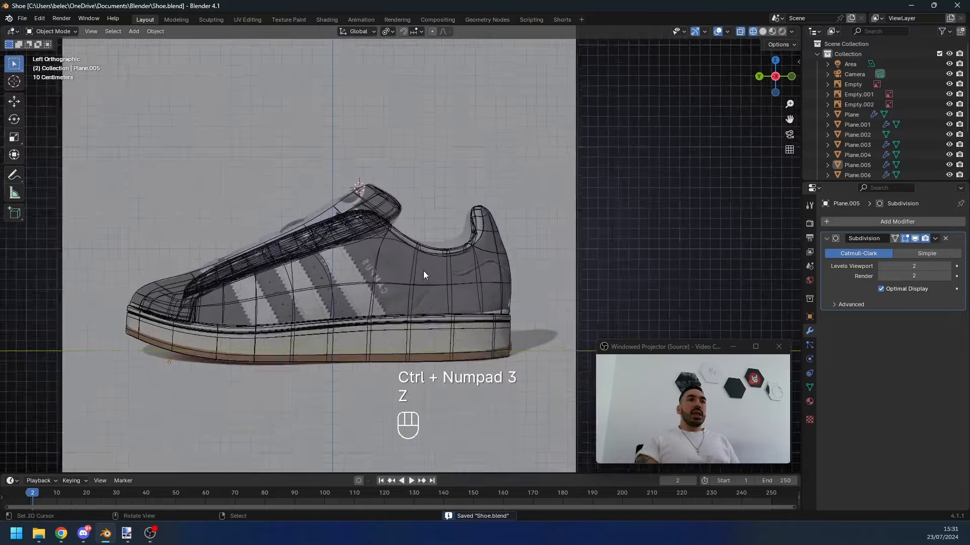
pyautogui.hotkey('ctrl', 's')
pyautogui.keyDown('shift'); pyautogui.moveTo(321, 267); pyautogui.dragTo(429, 279, button='middle'); pyautogui.keyUp('shift')
pyautogui.scroll(1, 468, 259)
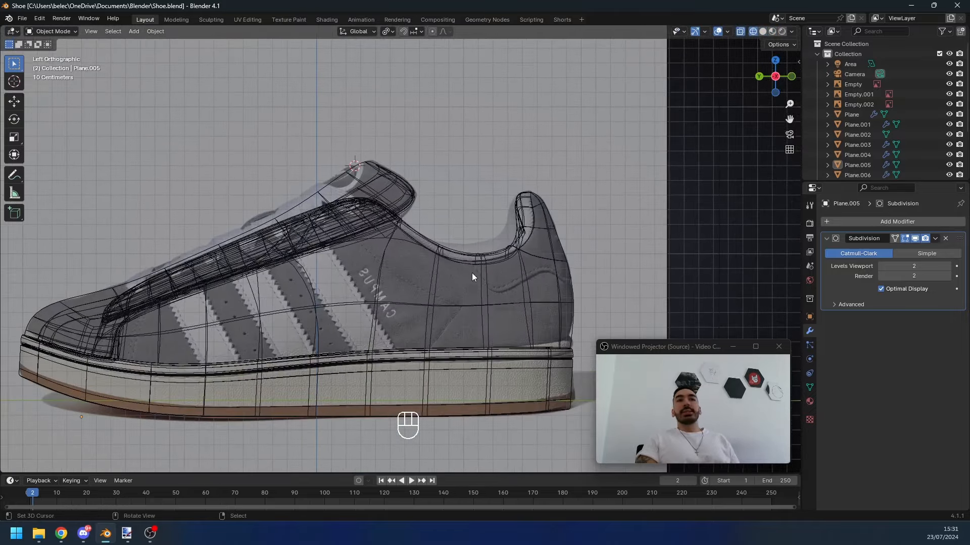
pyautogui.scroll(2, 514, 273)
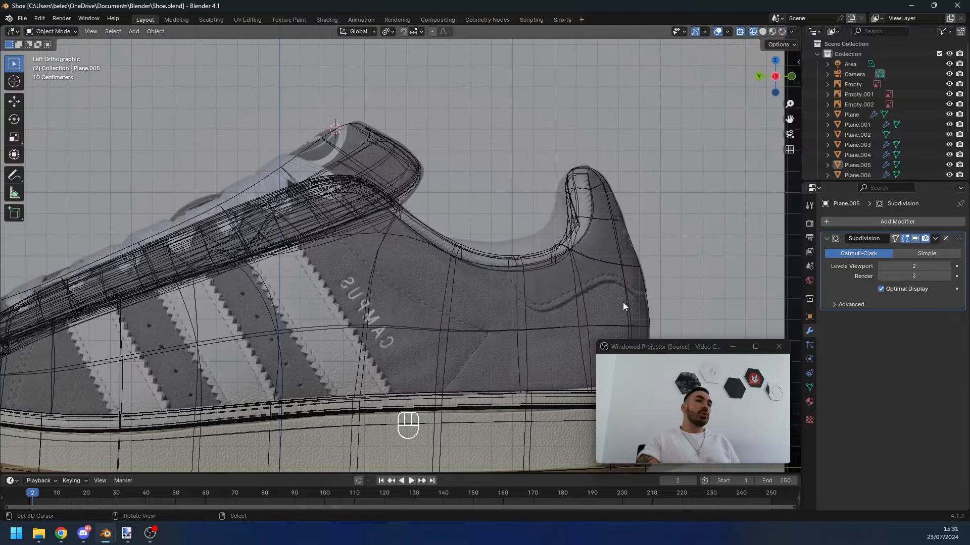
pyautogui.keyDown('shift'); pyautogui.moveTo(257, 302); pyautogui.dragTo(435, 264, button='middle'); pyautogui.keyUp('shift')
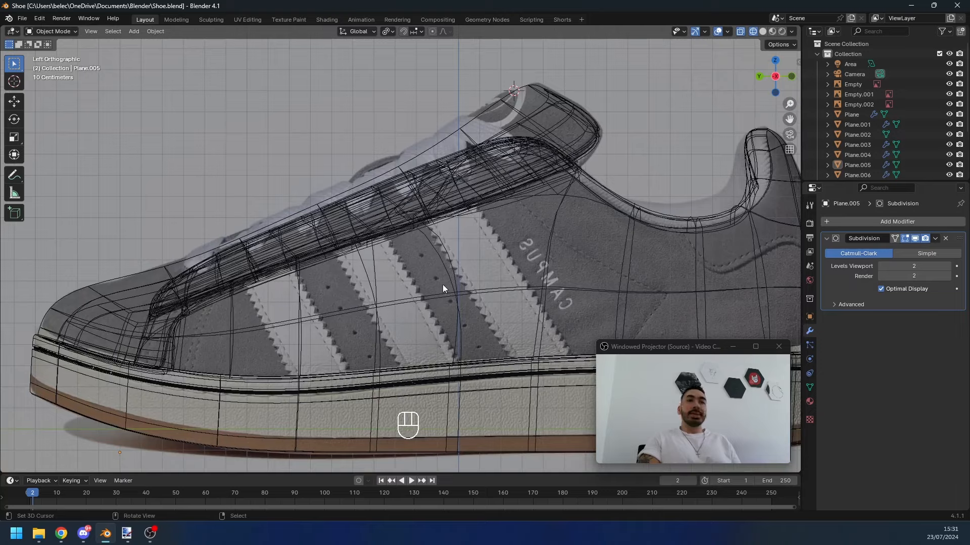
pyautogui.scroll(-4, 395, 301)
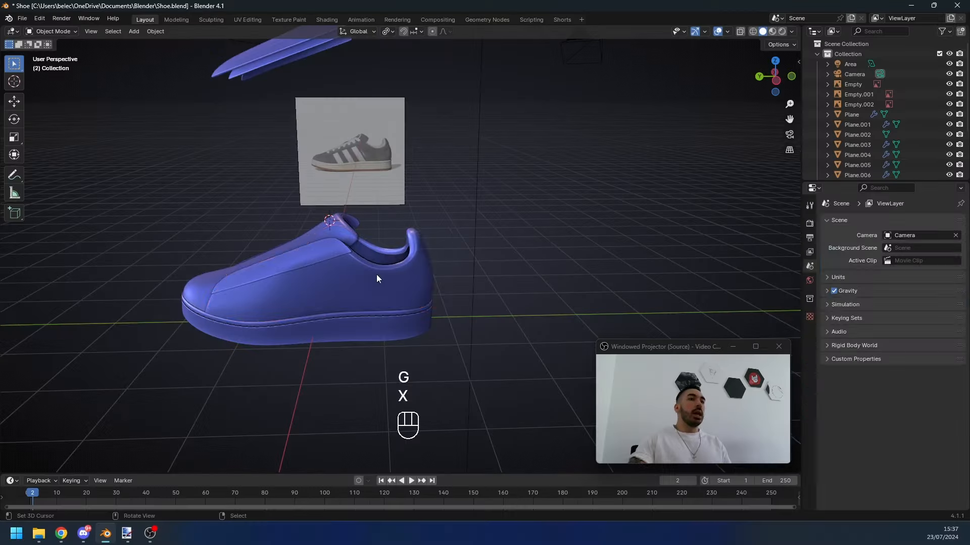
# Step: Duplicate the shoe's side and heel upper, keeping the copy exactly in place
pyautogui.click(376, 279)
pyautogui.press('Tab')
pyautogui.press('Tab')
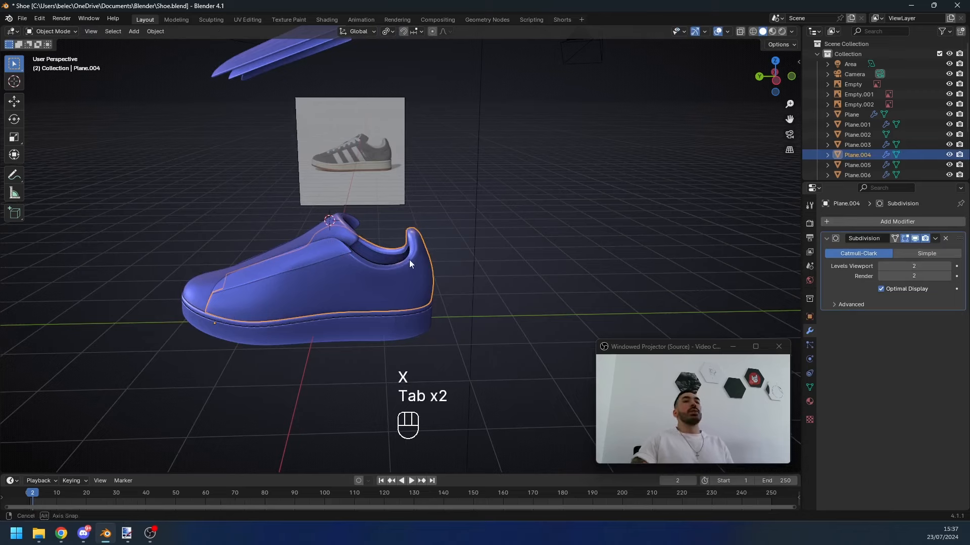
pyautogui.scroll(2, 410, 262)
pyautogui.press('g')
pyautogui.rightClick(443, 310)
pyautogui.hotkey('shift', 'd')
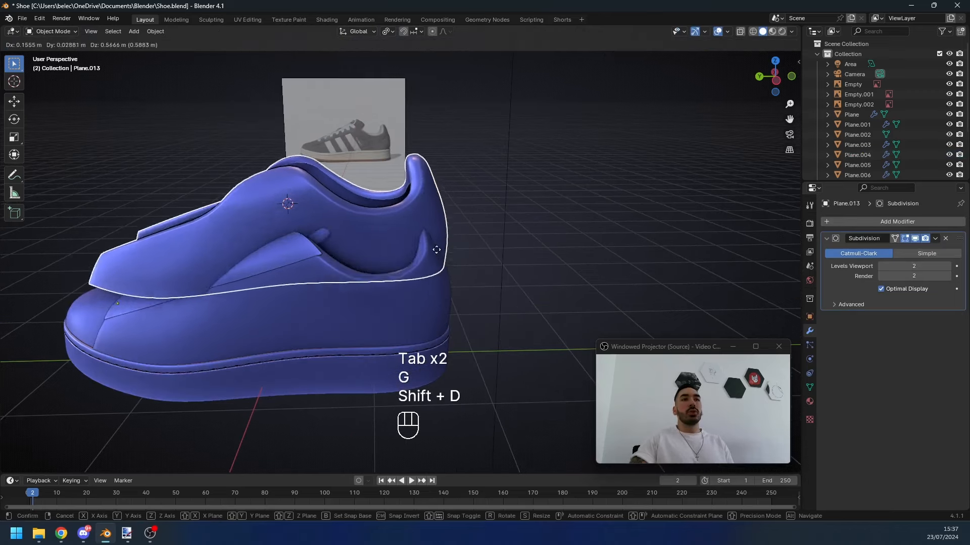
pyautogui.rightClick(436, 249)
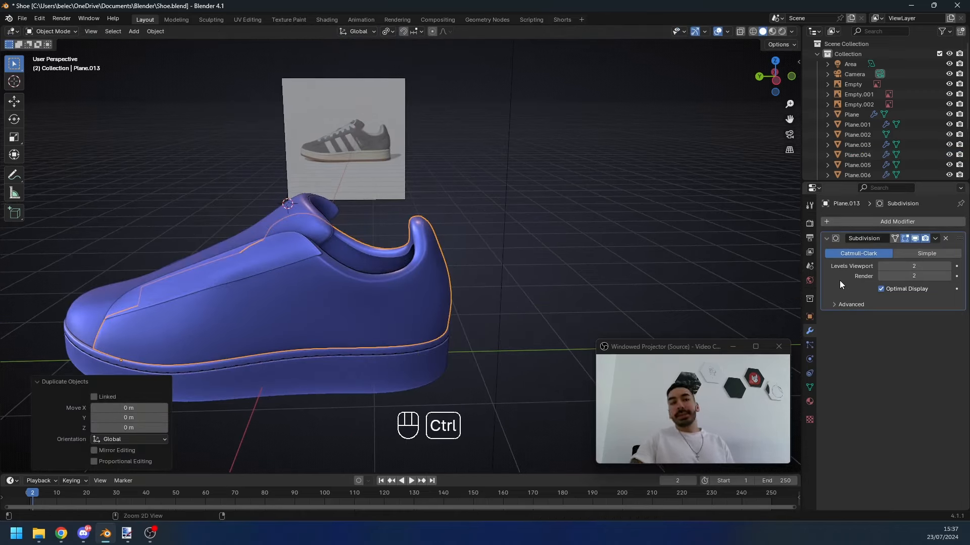
# Step: Apply the Subdivision modifier to the duplicated upper, undoing the trial edits made on it
pyautogui.hotkey('ctrl', 'a')
pyautogui.press('Tab')
pyautogui.press('Tab')
pyautogui.press('Tab')
pyautogui.hotkey('ctrl', 'z')
pyautogui.hotkey('ctrl', 'z')
pyautogui.hotkey('ctrl', 'z')
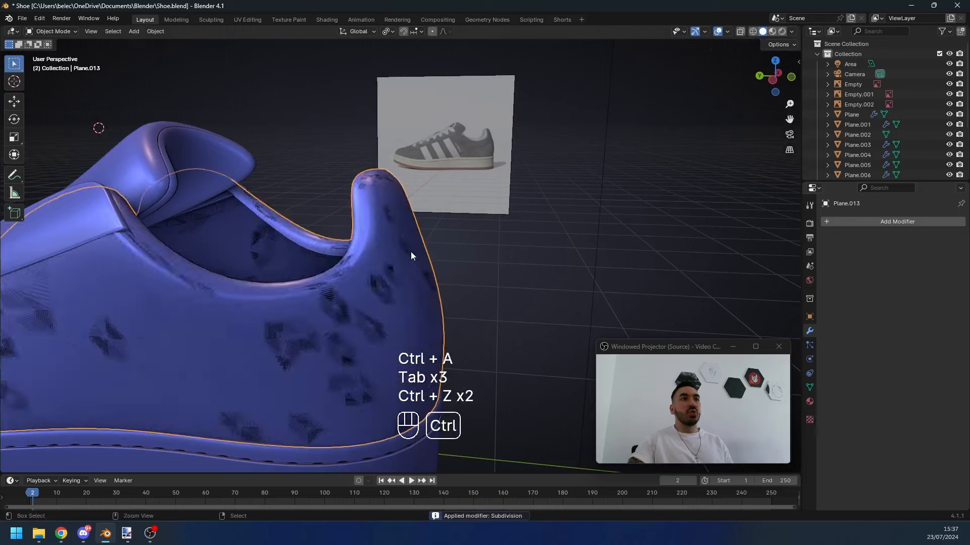
pyautogui.hotkey('ctrl', 'a')
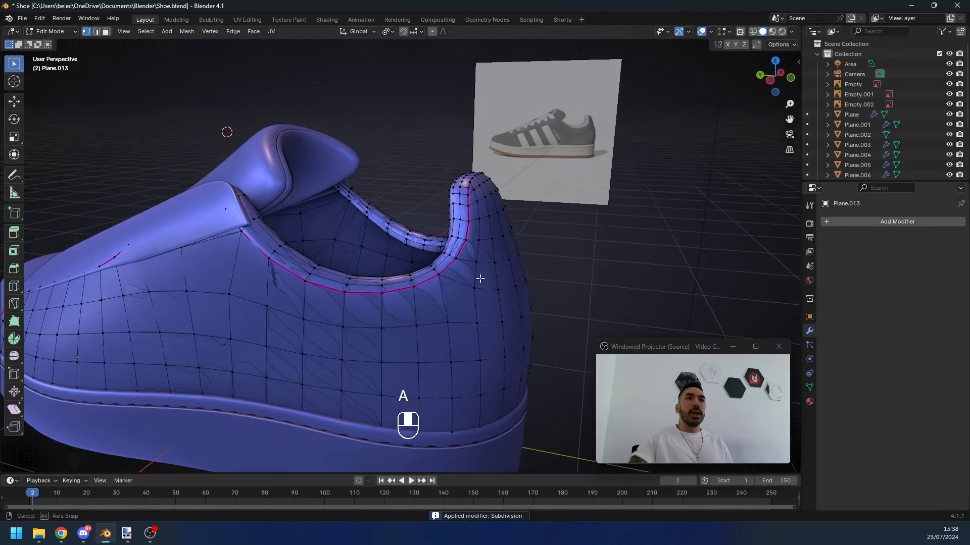
# Step: Select the faces around the duplicated upper's heel that cover the heel panel seen in the side reference
pyautogui.press('KP_3')
pyautogui.press('z')
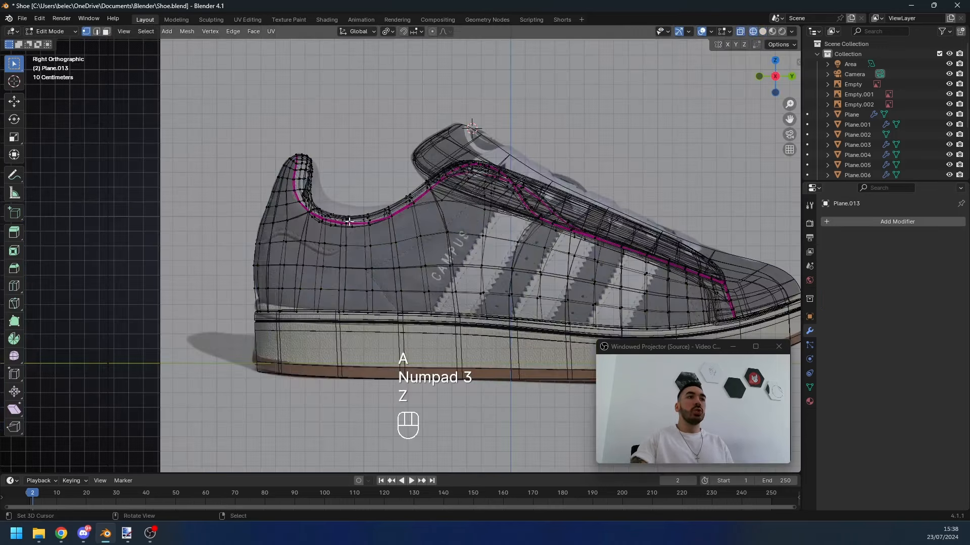
pyautogui.keyDown('shift'); pyautogui.moveTo(360, 258); pyautogui.dragTo(368, 264, button='middle'); pyautogui.keyUp('shift')
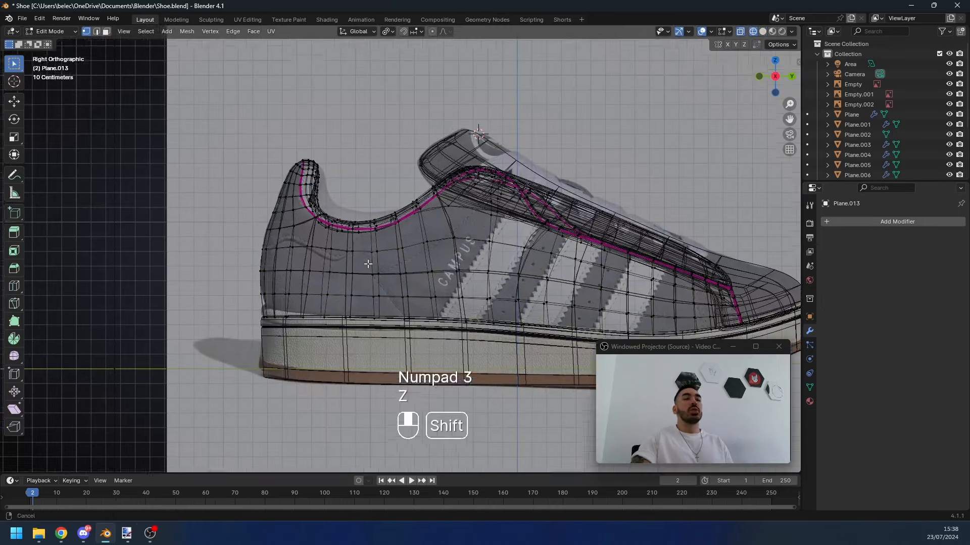
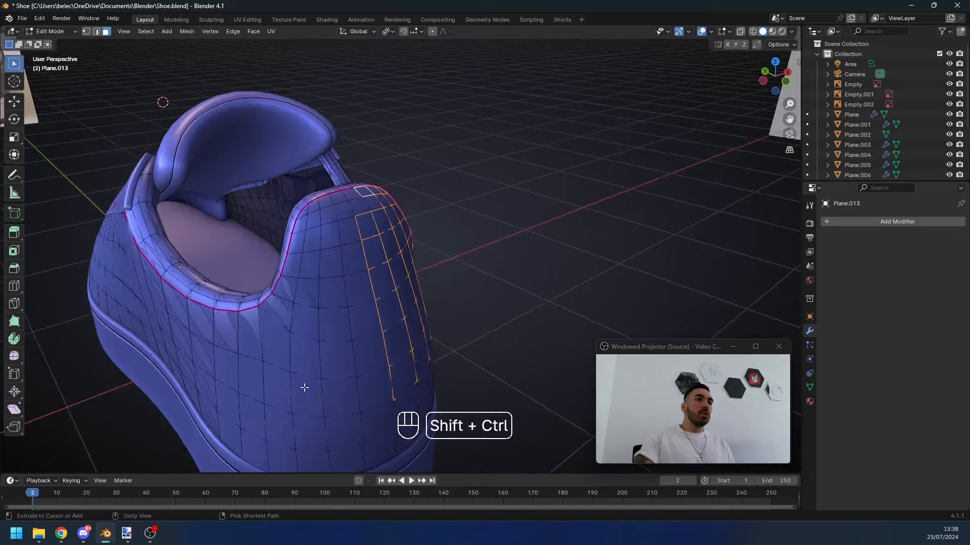
pyautogui.keyDown('ctrl'); pyautogui.keyDown('shift'); pyautogui.click(304, 388); pyautogui.keyUp('shift'); pyautogui.keyUp('ctrl')
pyautogui.moveTo(304, 387); pyautogui.dragTo(375, 353, button='middle')
pyautogui.keyDown('shift'); pyautogui.click(365, 202); pyautogui.keyUp('shift')
pyautogui.keyDown('ctrl'); pyautogui.rightClick(353, 392); pyautogui.keyUp('ctrl')
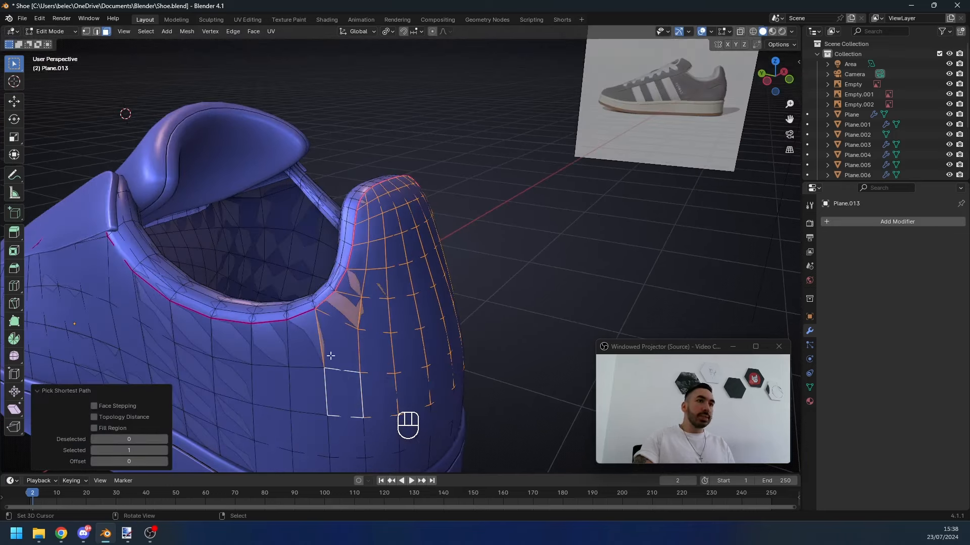
# Step: Separate the selected heel faces from the duplicated upper into their own object
pyautogui.press('z')
pyautogui.moveTo(306, 341); pyautogui.dragTo(346, 321, button='middle')
pyautogui.press('z')
pyautogui.moveTo(657, 273); pyautogui.dragTo(458, 281, button='middle')
pyautogui.press('p')
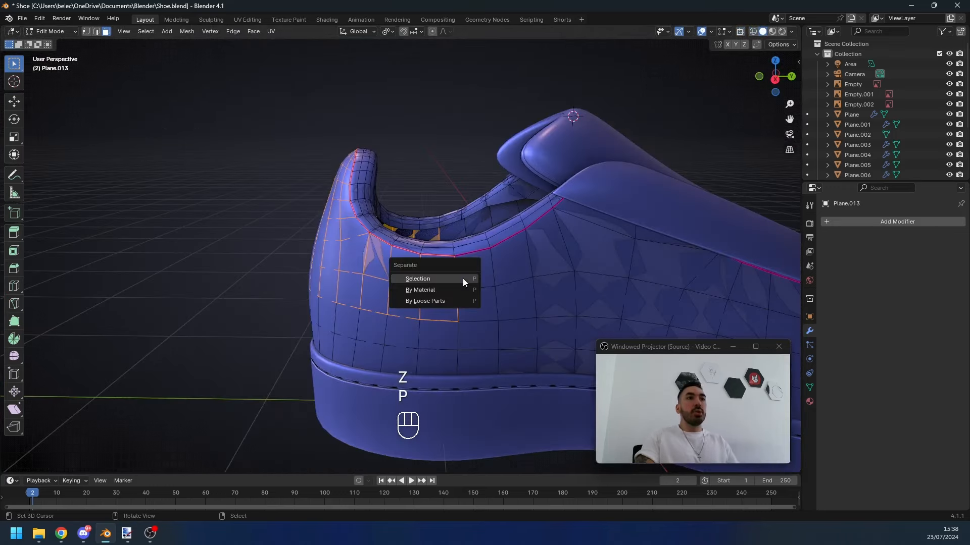
pyautogui.click(462, 278)
pyautogui.press('Tab')
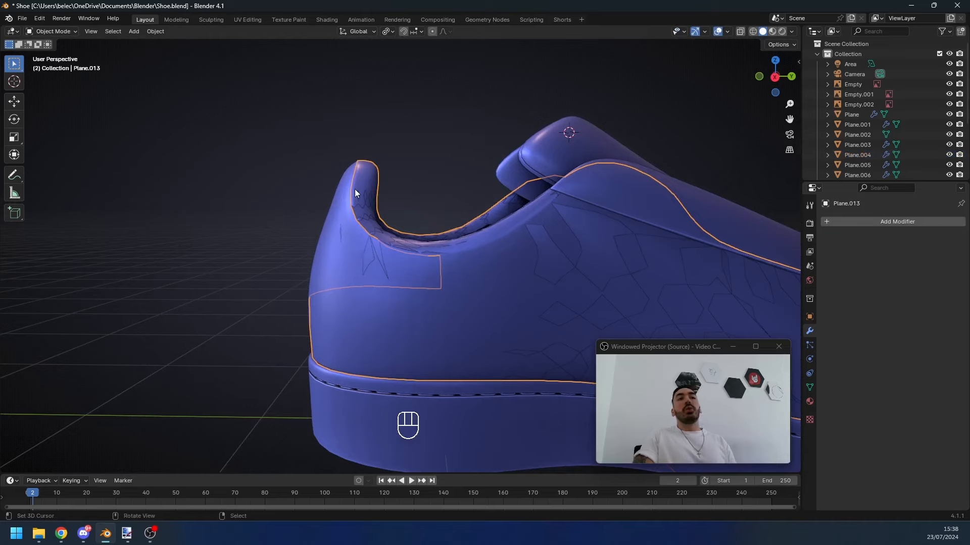
# Step: Move the rest of the duplicated upper 2 m up along Z, clear of the shoe
pyautogui.press('g')
pyautogui.rightClick(436, 193)
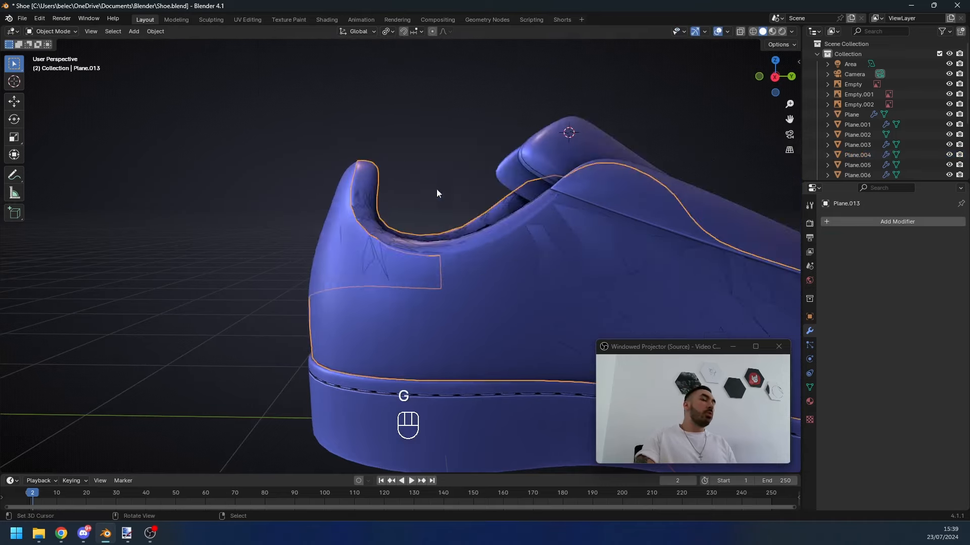
pyautogui.scroll(-5, 436, 193)
pyautogui.press('g')
pyautogui.click(421, 98)
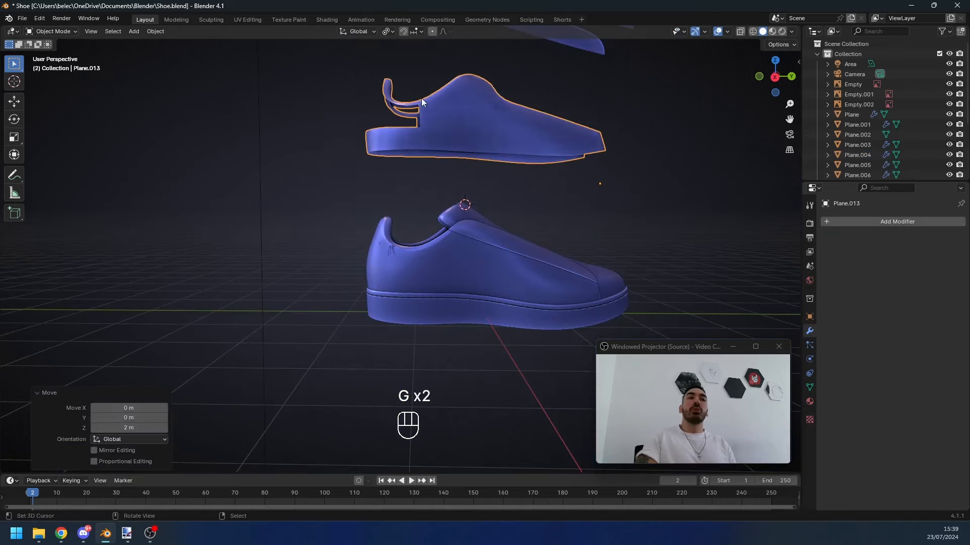
# Step: Inspect the separated heel panel's mesh and compare it with the side upper beneath it
pyautogui.scroll(4, 421, 98)
pyautogui.press('Tab')
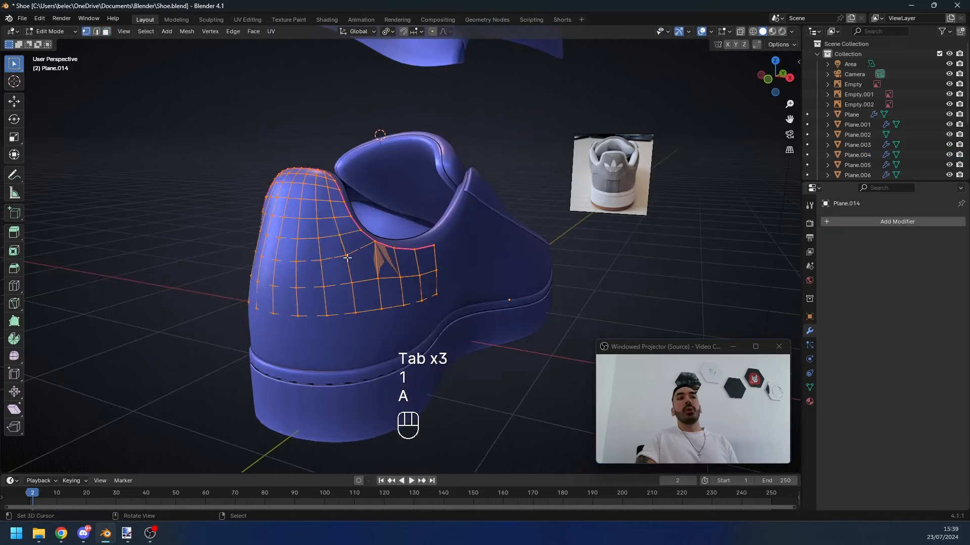
pyautogui.moveTo(347, 258); pyautogui.dragTo(390, 294, button='middle')
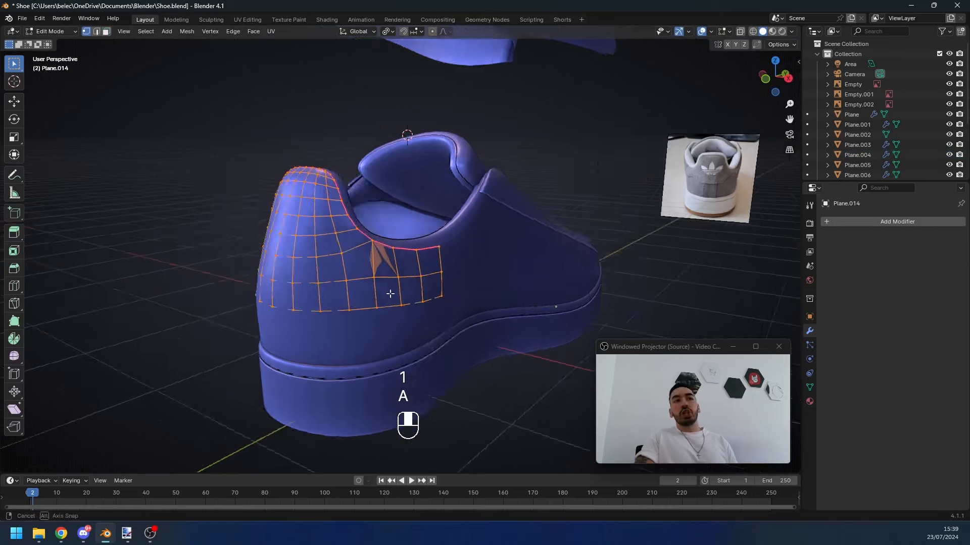
pyautogui.press('Tab')
pyautogui.click(472, 280)
pyautogui.press('Tab')
pyautogui.moveTo(498, 264); pyautogui.dragTo(304, 272, button='middle')
pyautogui.press('Tab')
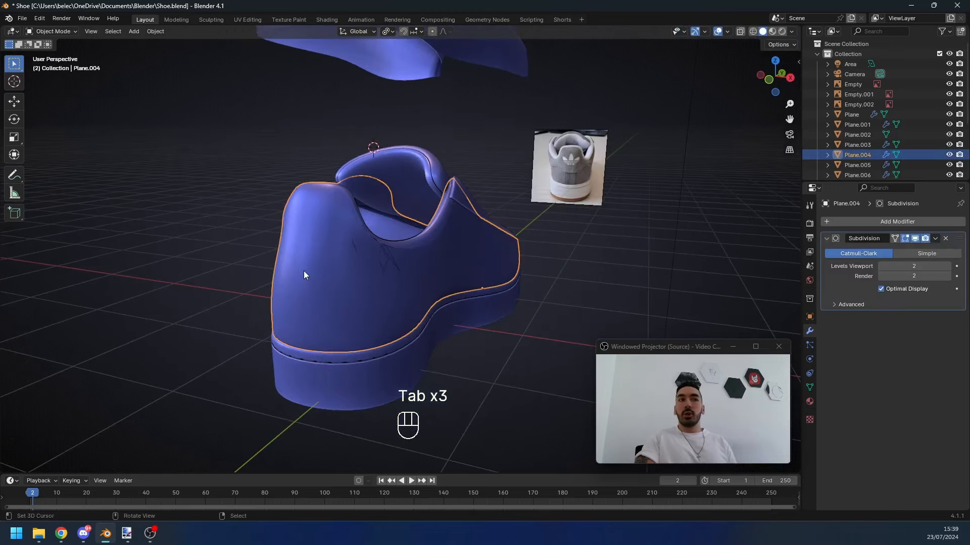
pyautogui.press('Tab')
pyautogui.press('Tab')
pyautogui.click(374, 258)
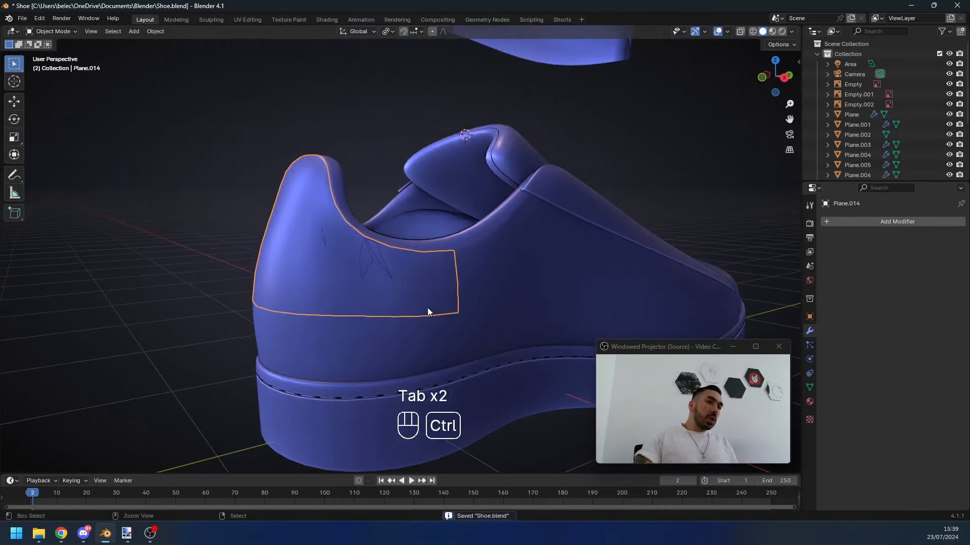
# Step: Add a level 1 Subdivision modifier to the heel panel and show it in wireframe over the side reference
pyautogui.hotkey('ctrl', '1')
pyautogui.press('Tab')
pyautogui.scroll(-1, 418, 281)
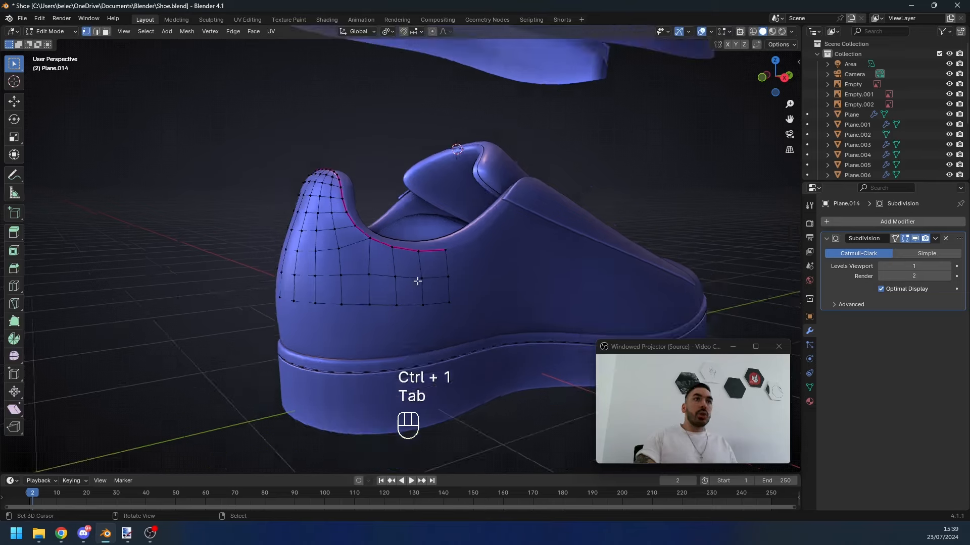
pyautogui.press('Tab')
pyautogui.press('z')
pyautogui.press('KP_3')
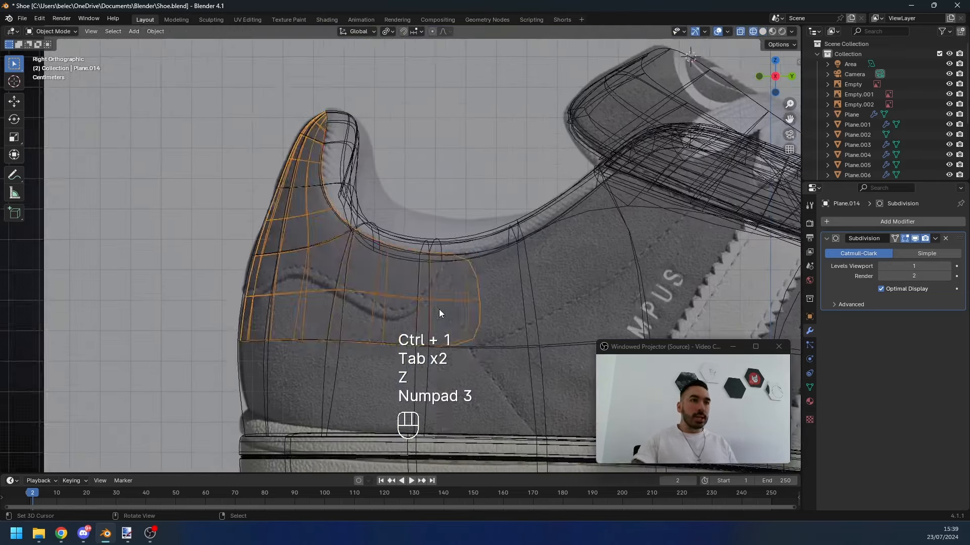
# Step: Slide the heel panel's bottom edge row slightly up toward the stitched seam in the side reference
pyautogui.press('Tab')
pyautogui.press('1')
pyautogui.press('a')
pyautogui.press('a')
pyautogui.scroll(-1, 439, 313)
pyautogui.press('g')
pyautogui.press('g')
pyautogui.click(383, 321)
pyautogui.press('a')
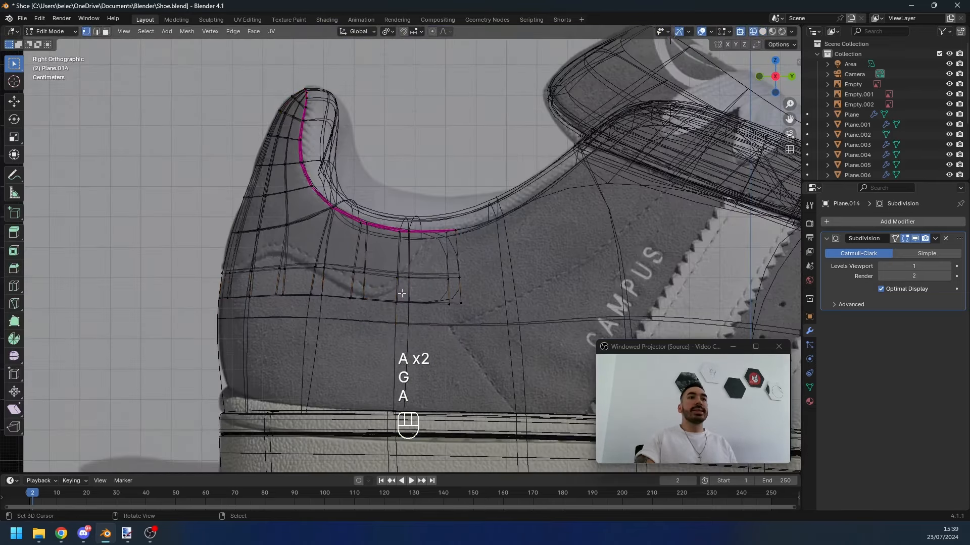
# Step: Delete the vertices at the heel panel's lower front corner on both sides of the shoe
pyautogui.press('a')
pyautogui.press('a')
pyautogui.press('a')
pyautogui.press('a')
pyautogui.scroll(1, 428, 279)
pyautogui.press('b')
pyautogui.moveTo(439, 299); pyautogui.dragTo(497, 331)
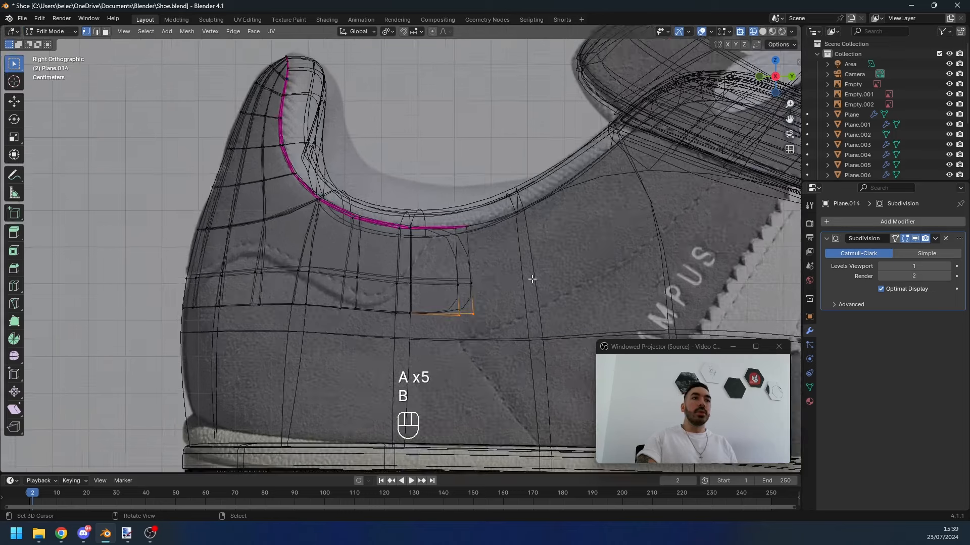
pyautogui.press('x')
pyautogui.click(493, 213)
# Step: Slide the front end vertices of the panel's bottom row back toward the heel to follow the seam curve
pyautogui.press('g')
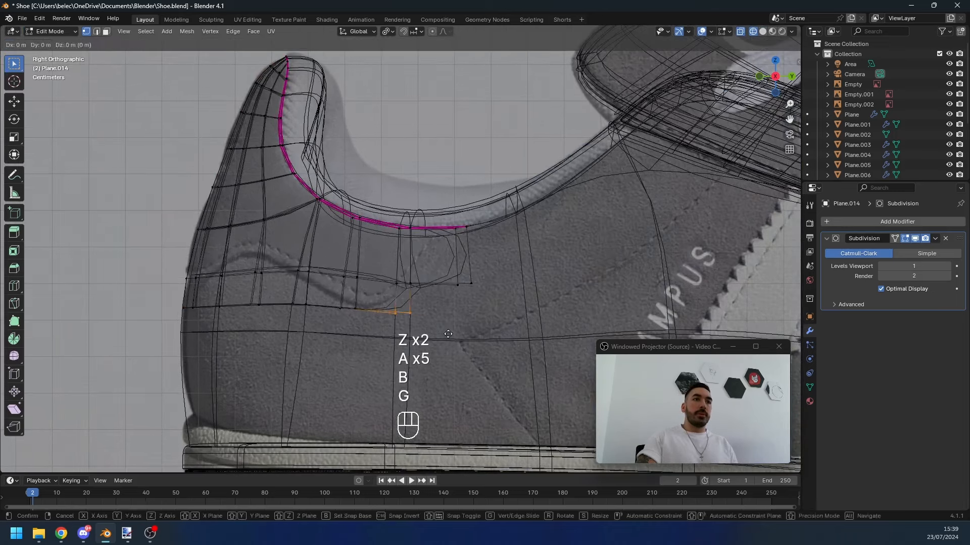
pyautogui.click(427, 327)
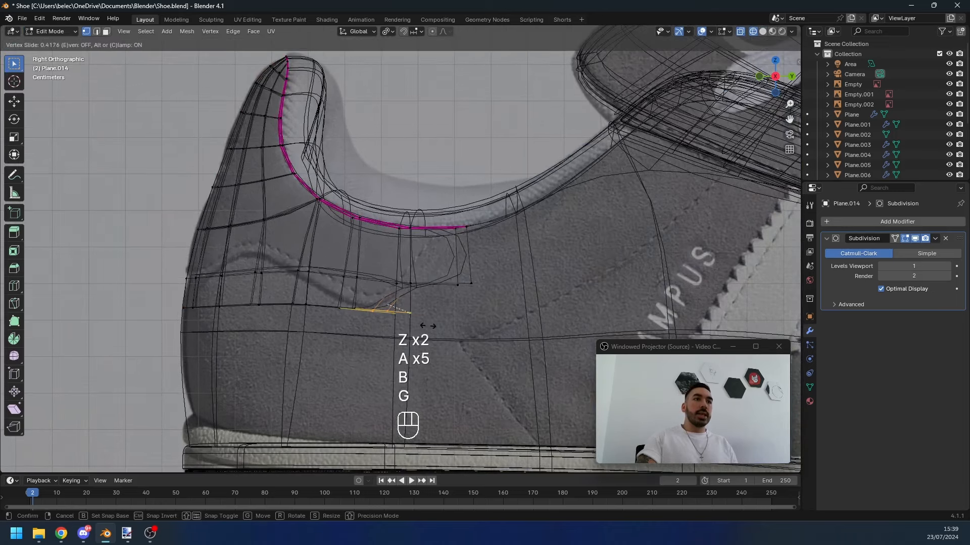
pyautogui.press('a')
pyautogui.press('a')
pyautogui.press('a')
pyautogui.press('a')
# Step: Slide the heel panel's top front corner vertices back along the collar edge
pyautogui.press('b')
pyautogui.press('a')
pyautogui.press('a')
pyautogui.press('a')
pyautogui.press('b')
pyautogui.moveTo(443, 212); pyautogui.dragTo(481, 243)
pyautogui.press('g')
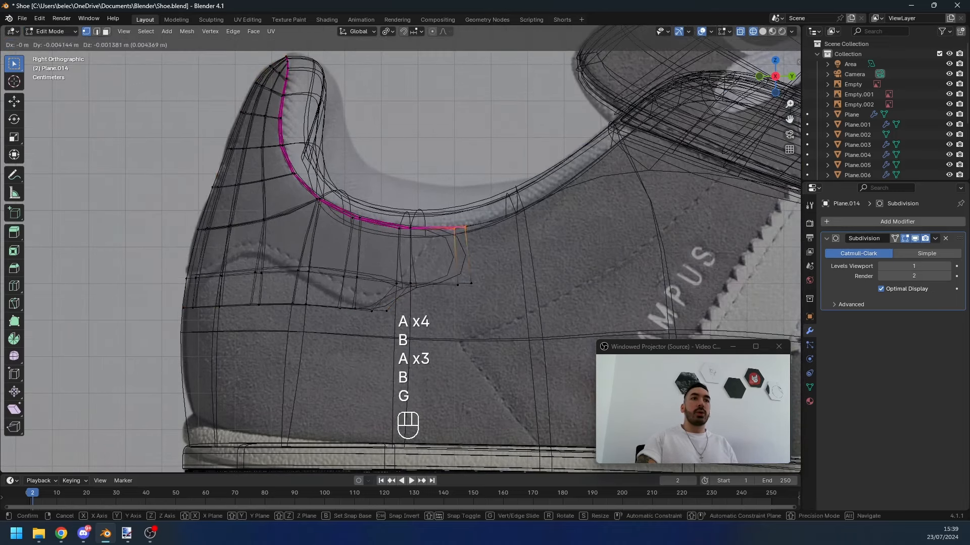
pyautogui.click(465, 242)
pyautogui.press('a')
pyautogui.press('z')
pyautogui.moveTo(420, 269); pyautogui.dragTo(459, 269, button='middle')
pyautogui.press('Tab')
pyautogui.scroll(3, 443, 242)
pyautogui.press('Tab')
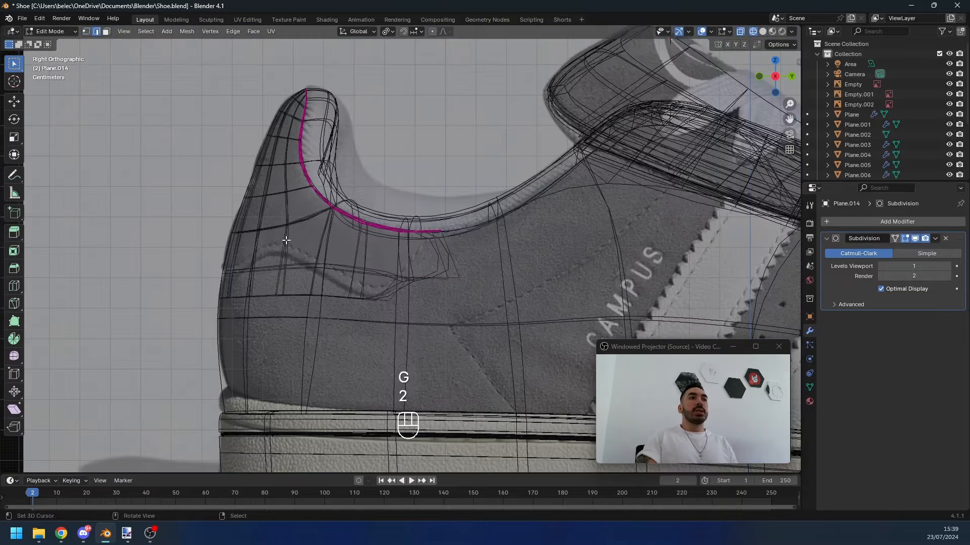
# Step: Try moving a vertical edge in the side of the heel panel and undo the move
pyautogui.press('z')
pyautogui.rightClick(285, 242)
pyautogui.press('g')
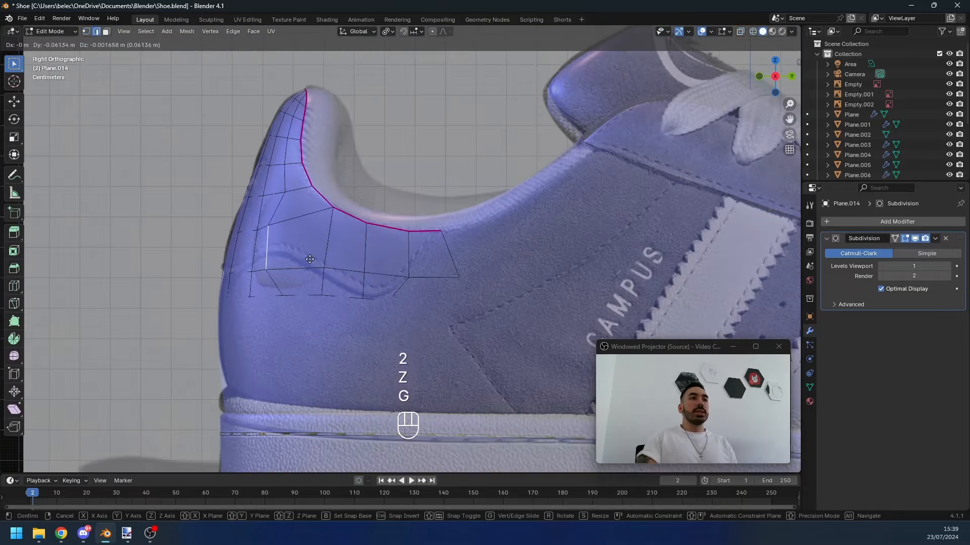
pyautogui.click(308, 259)
pyautogui.moveTo(308, 259); pyautogui.dragTo(354, 288, button='middle')
pyautogui.press('Tab')
pyautogui.press('Tab')
pyautogui.hotkey('ctrl', 'z')
# Step: Try sliding the same vertical edge along the panel's surface and undo the slide
pyautogui.press('g')
pyautogui.press('g')
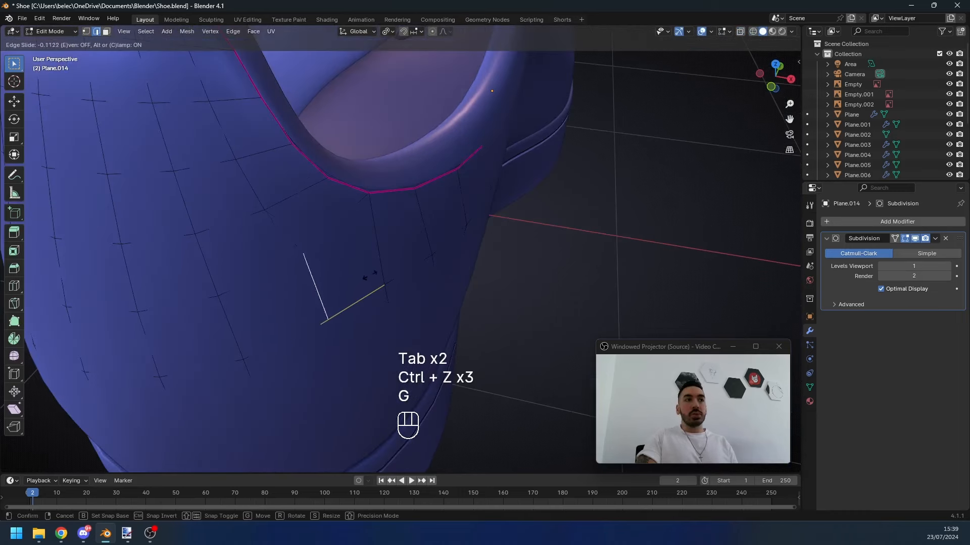
pyautogui.click(375, 277)
pyautogui.press('z')
pyautogui.hotkey('ctrl', 'z')
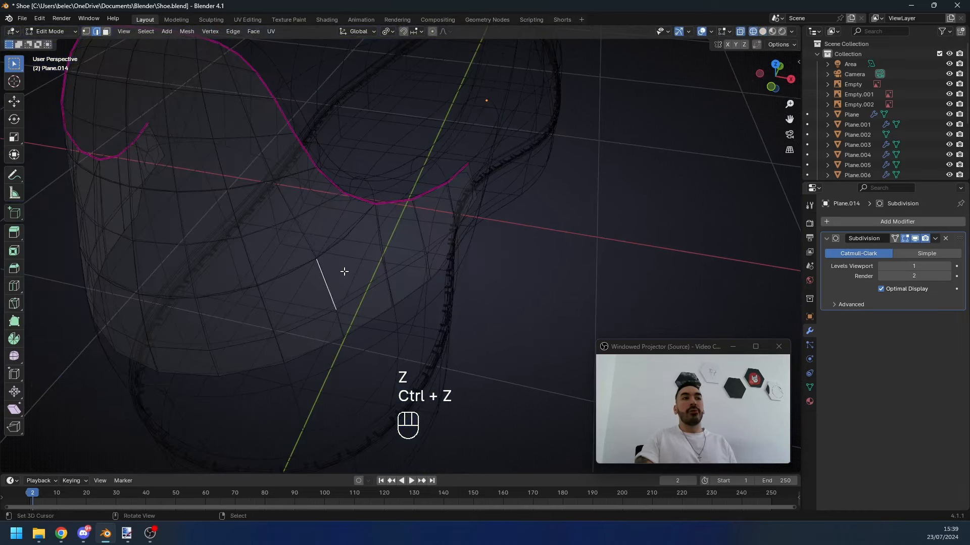
# Step: Slide the heel panel's lower front corner vertices to slant its front edge like the reference
pyautogui.press('Tab')
pyautogui.press('g')
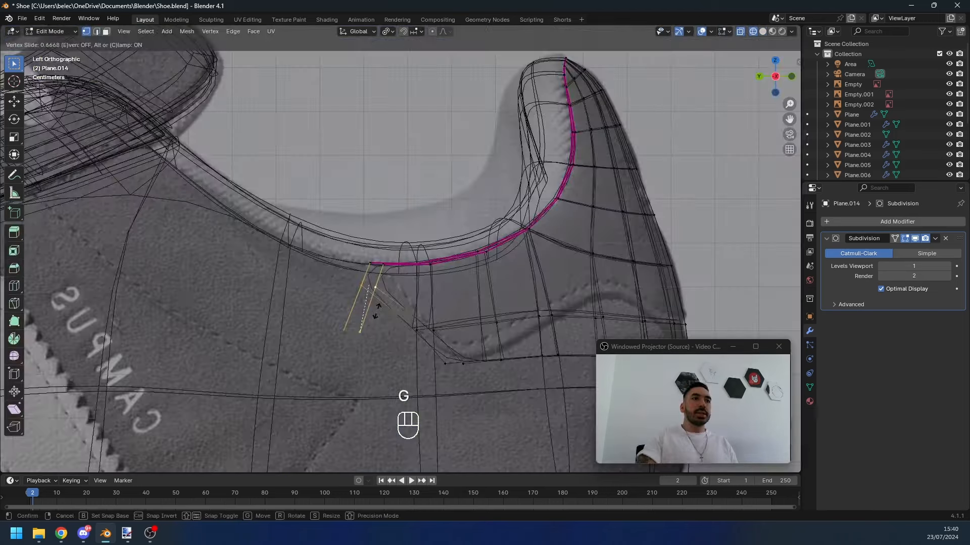
pyautogui.press('a')
pyautogui.press('a')
pyautogui.press('a')
pyautogui.press('a')
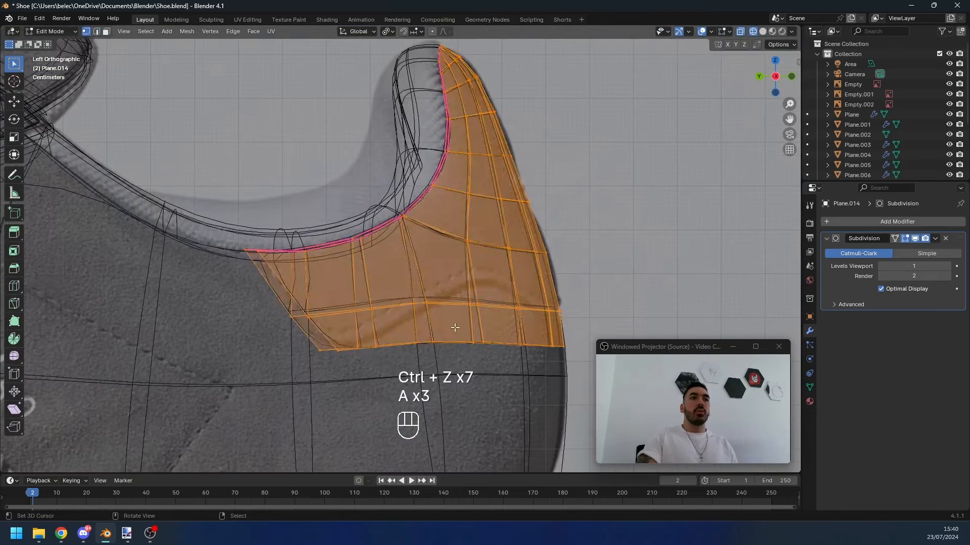
# Step: Delete the panel's bottom-row vertices that lie below the peak of the seam's arch near the heel
pyautogui.press('a')
pyautogui.press('b')
pyautogui.moveTo(442, 368); pyautogui.dragTo(515, 323)
pyautogui.press('x')
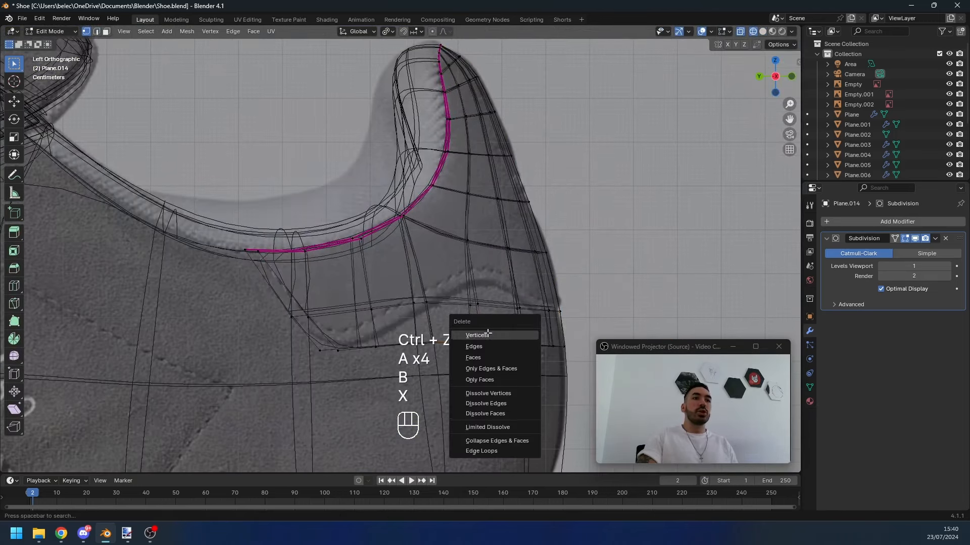
pyautogui.press('Tab')
pyautogui.press('Tab')
# Step: Slide the middle-row vertices at the front of the seam's arch up toward the stitching
pyautogui.press('a')
pyautogui.press('a')
pyautogui.press('b')
pyautogui.press('g')
pyautogui.moveTo(402, 296); pyautogui.dragTo(474, 376)
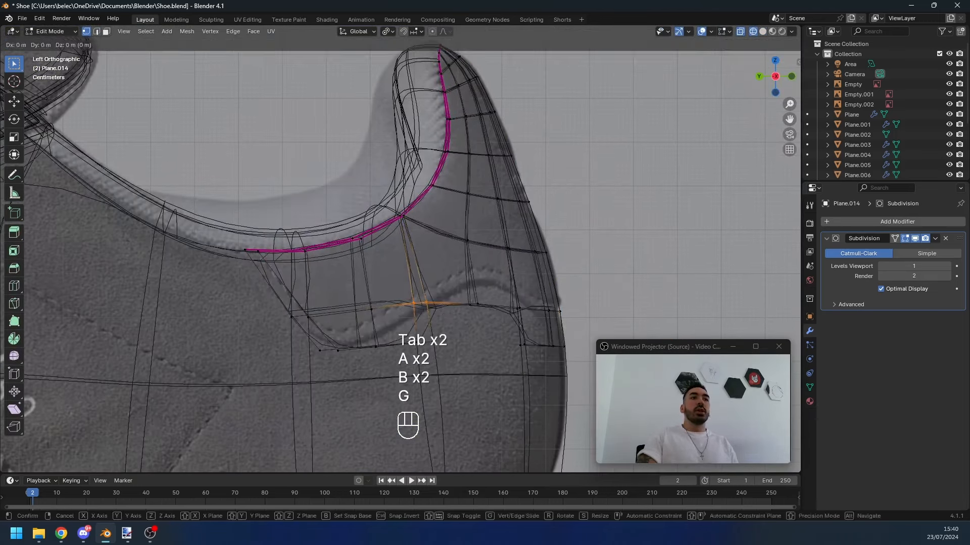
pyautogui.click(390, 346)
pyautogui.press('a')
pyautogui.press('a')
pyautogui.press('a')
# Step: Slide the bottom-row vertices just below the arch's front up toward the stitched seam
pyautogui.press('g')
pyautogui.press('g')
pyautogui.click(463, 336)
pyautogui.press('a')
pyautogui.press('a')
pyautogui.press('a')
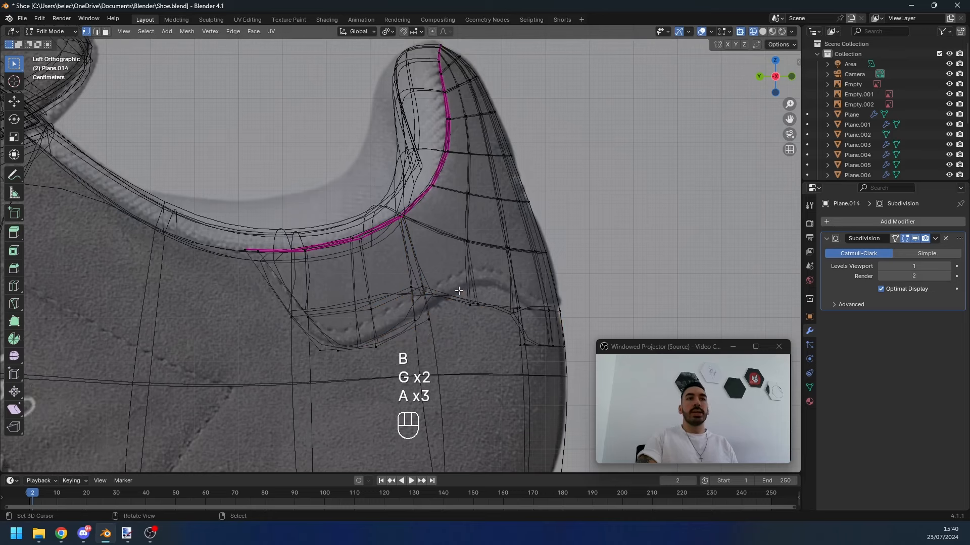
# Step: Raise the vertices at the arch's peak onto the seam and shift the rear bottom-row vertices toward the heel
pyautogui.press('g')
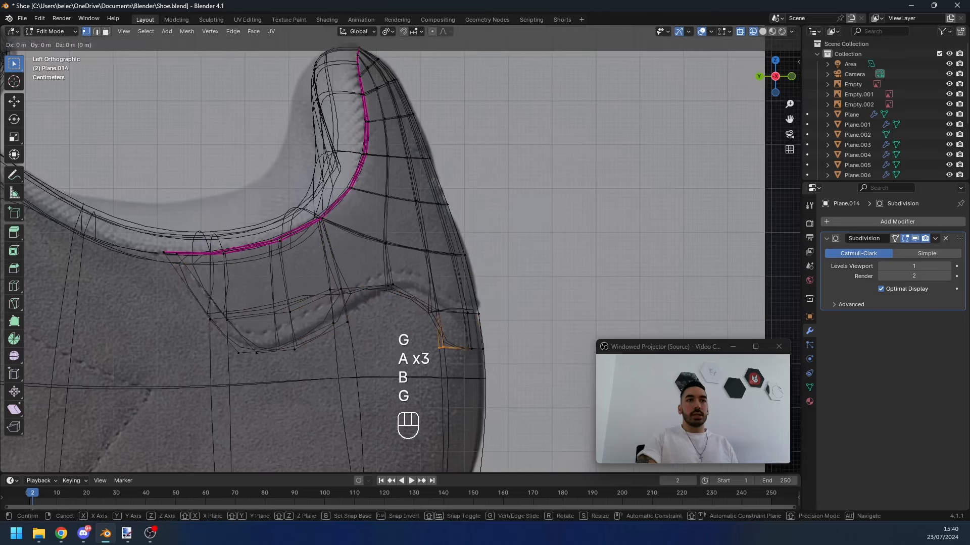
pyautogui.click(424, 298)
pyautogui.press('a')
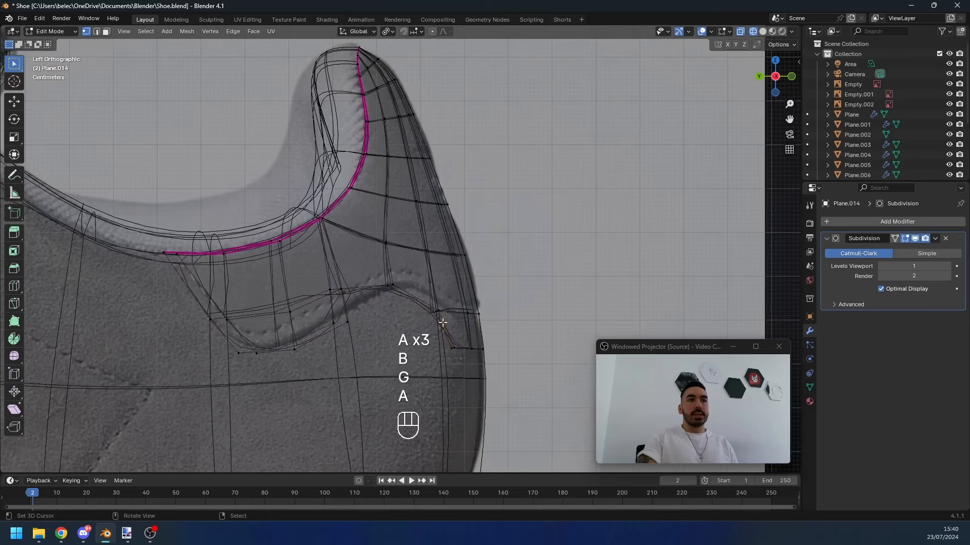
pyautogui.press('a')
pyautogui.press('a')
pyautogui.press('a')
# Step: Slide the vertices behind the arch's peak onto the seam and delete the leftover bottom-row vertices at the back of the heel
pyautogui.press('b')
pyautogui.rightClick(424, 298)
pyautogui.press('a')
pyautogui.press('b')
pyautogui.moveTo(426, 297); pyautogui.dragTo(448, 321)
pyautogui.press('g')
pyautogui.press('g')
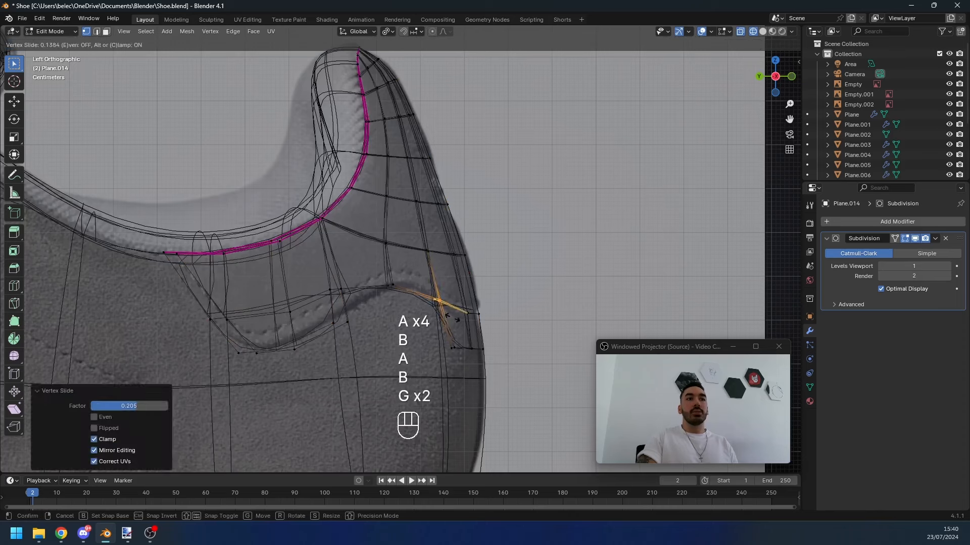
pyautogui.click(454, 313)
pyautogui.press('Tab')
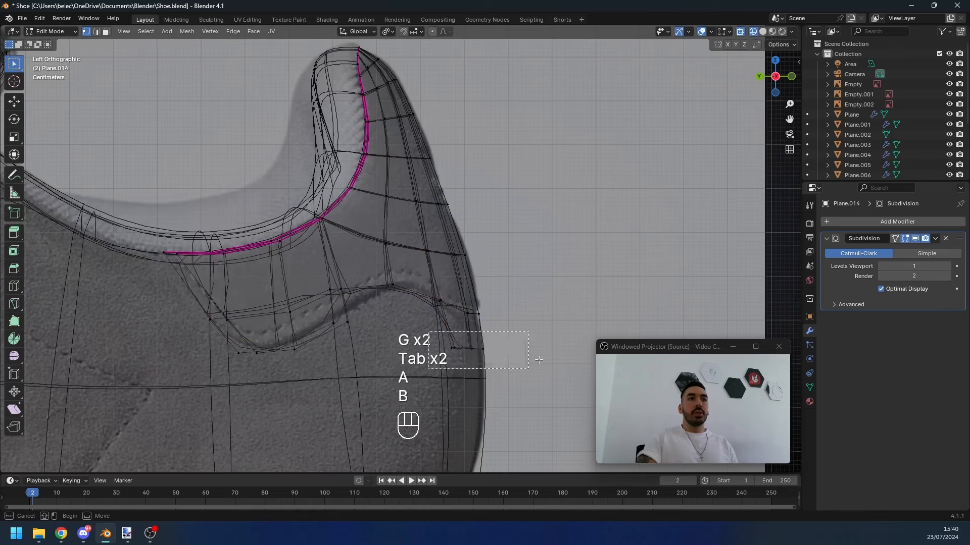
pyautogui.press('x')
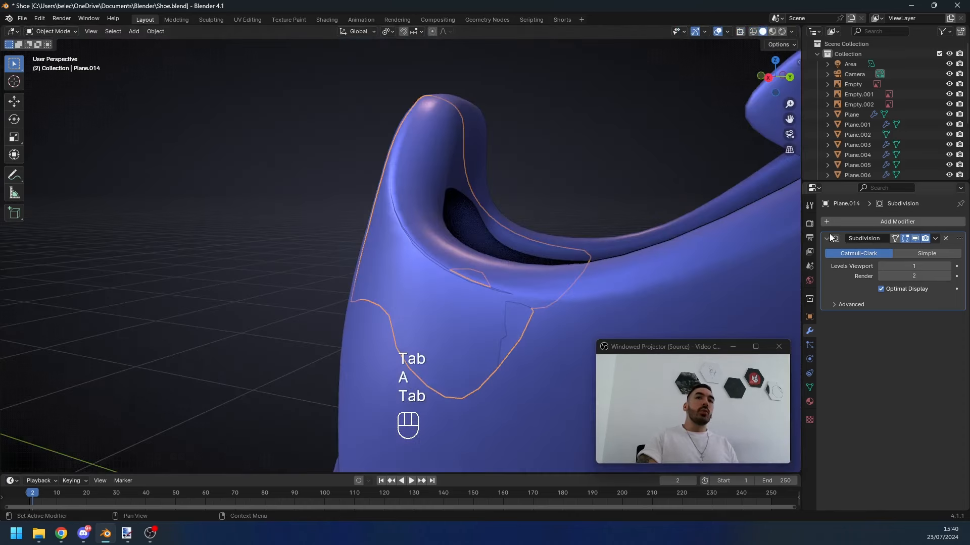
# Step: Add a Solidify modifier with a thickness of -0.02 m to the heel panel and check it against the side reference
pyautogui.click(826, 238)
pyautogui.click(858, 221)
pyautogui.moveTo(840, 221)
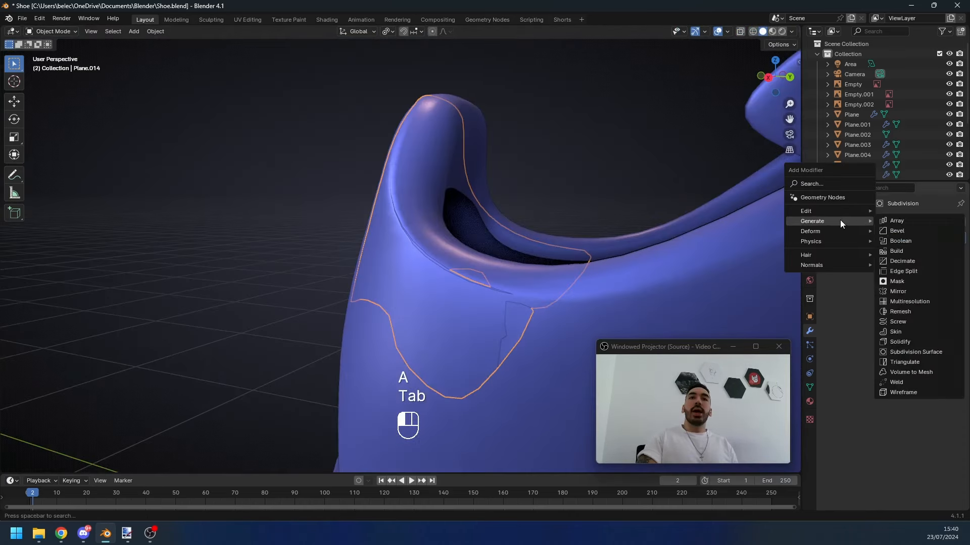
pyautogui.click(899, 341)
pyautogui.moveTo(763, 321); pyautogui.dragTo(443, 318, button='middle')
pyautogui.press('KP_3')
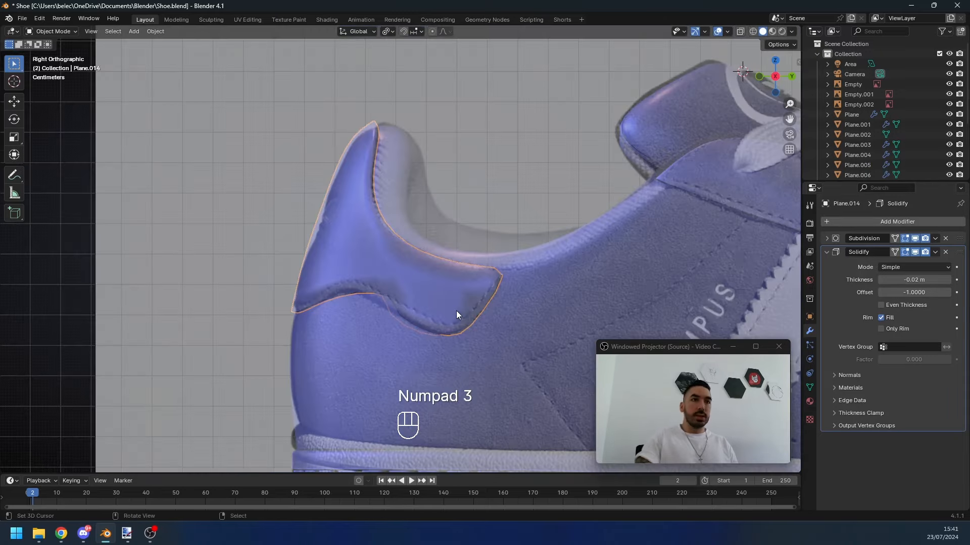
pyautogui.press('Tab')
pyautogui.press('Tab')
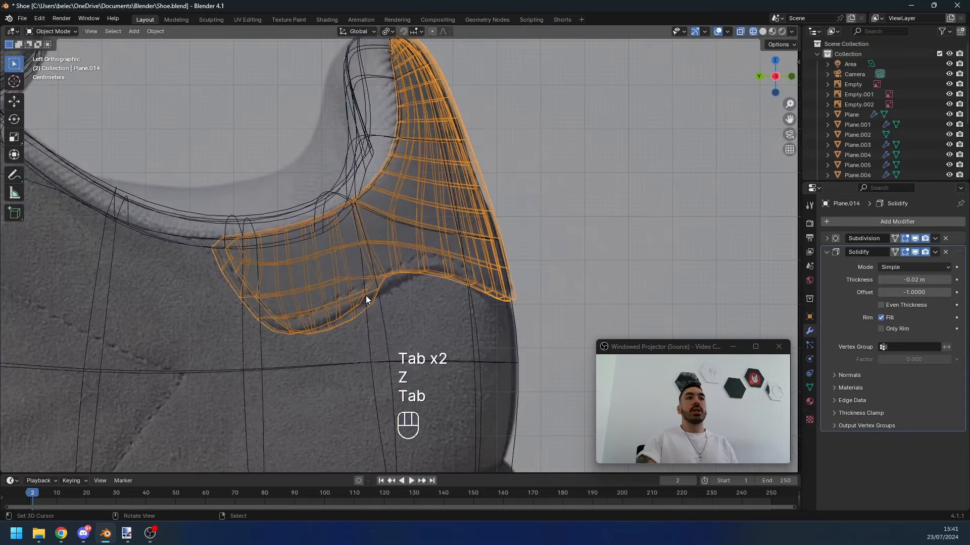
# Step: Slide the thickened panel's lower-edge vertices in front of the arch to match the stitched seam in the reference
pyautogui.press('Tab')
pyautogui.press('z')
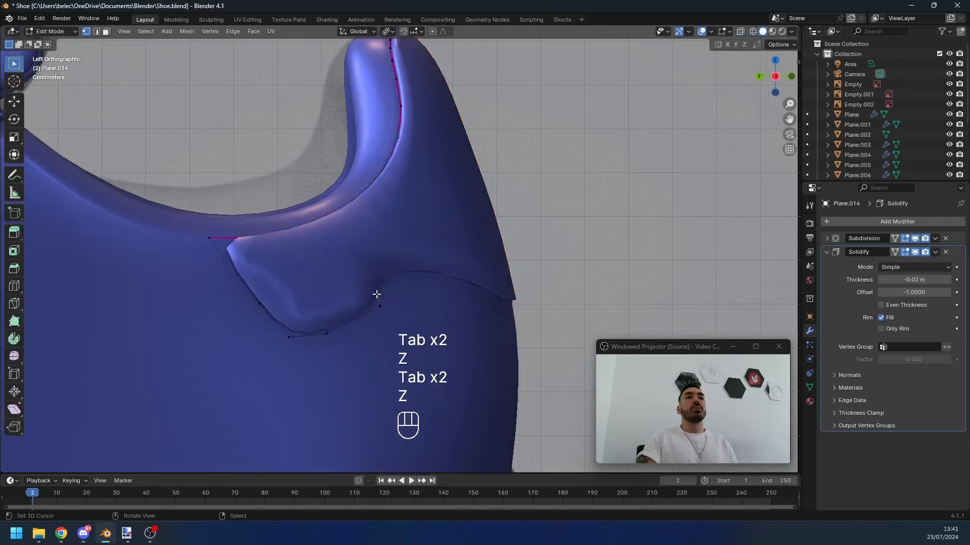
pyautogui.press('Tab')
pyautogui.press('z')
pyautogui.press('Tab')
pyautogui.press('a')
pyautogui.press('a')
pyautogui.press('a')
pyautogui.press('a')
pyautogui.press('b')
pyautogui.hotkey('alt', 'a')
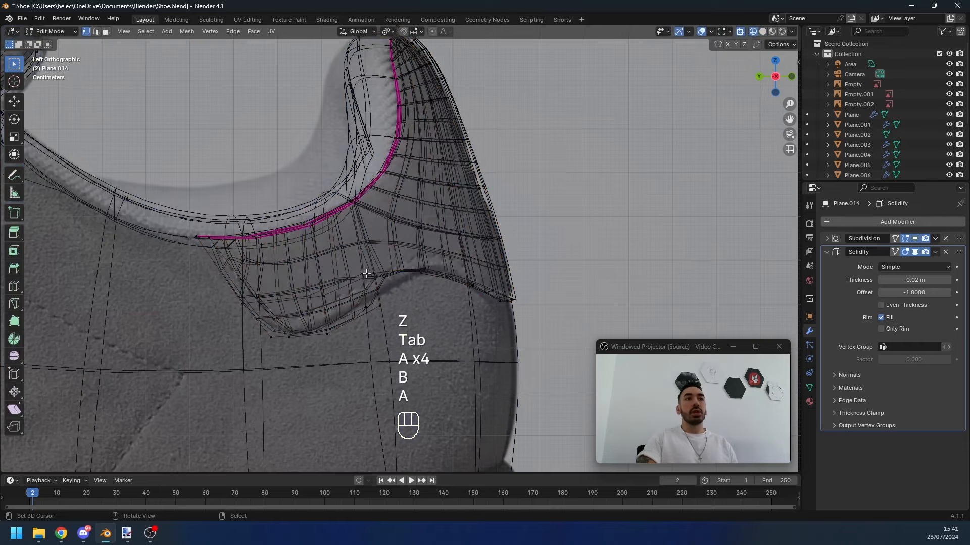
pyautogui.press('g')
pyautogui.press('g')
pyautogui.click(386, 292)
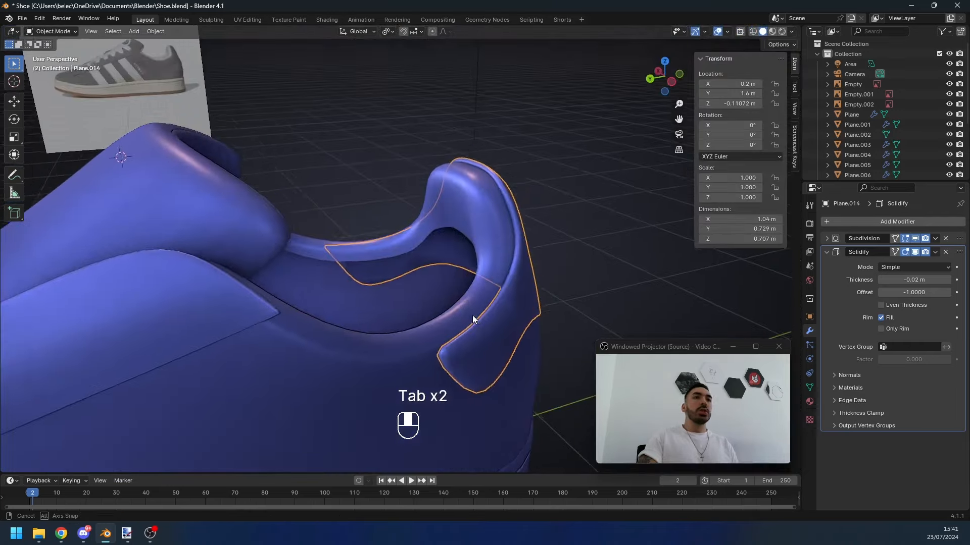
# Step: Compare the heel panel's outline with the side reference from both sides of the shoe in wireframe
pyautogui.moveTo(473, 319); pyautogui.dragTo(386, 211, button='middle')
pyautogui.press('KP_3')
pyautogui.press('Tab')
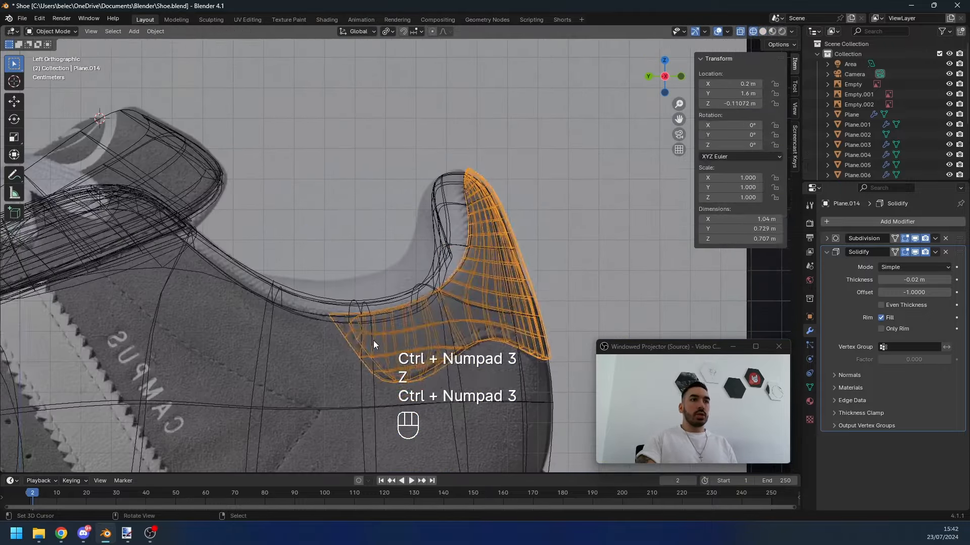
pyautogui.press('Tab')
pyautogui.press('Tab')
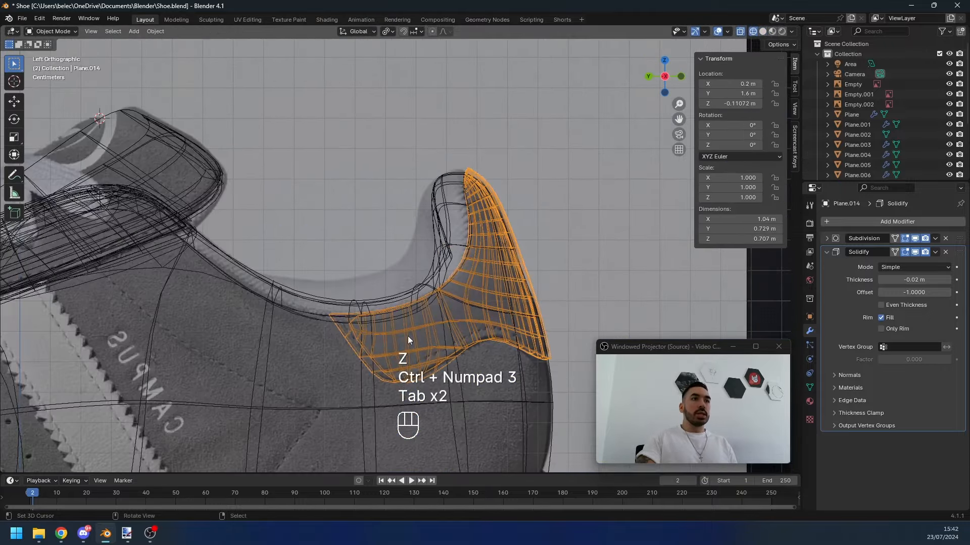
# Step: Offset the heel panel's mesh along its normals with Shrink/Fatten so it fits against the shoe's heel
pyautogui.press('g')
pyautogui.rightClick(499, 370)
pyautogui.press('z')
pyautogui.moveTo(459, 249)
pyautogui.mouseDown(button='middle')
pyautogui.moveTo(463, 268)
pyautogui.moveTo(332, 255)
pyautogui.mouseUp(button='middle')
pyautogui.press('Tab')
pyautogui.press('z')
pyautogui.press('z')
pyautogui.hotkey('alt', 's')
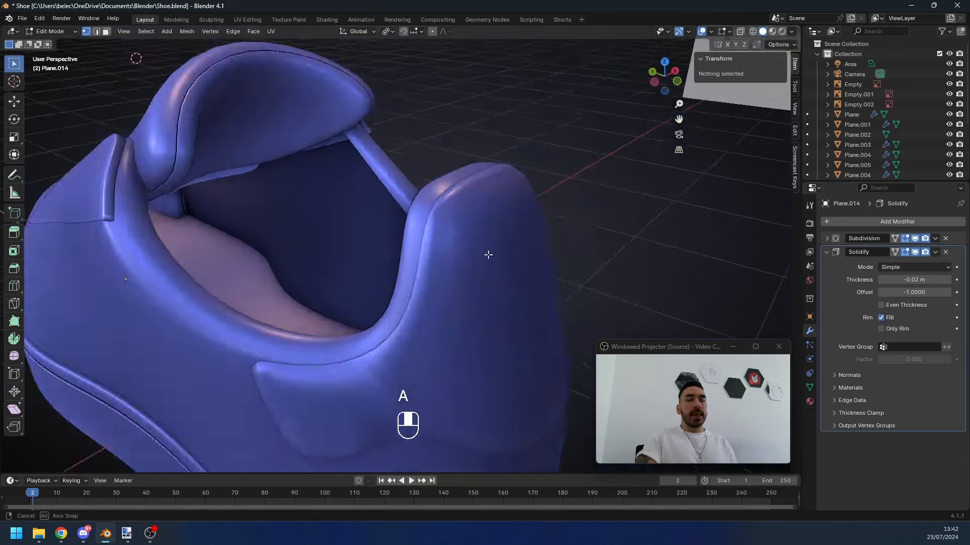
pyautogui.moveTo(487, 253); pyautogui.dragTo(432, 306, button='middle')
pyautogui.press('Tab')
# Step: Duplicate the heel panel and move the copy along the Y axis to a spot clear behind the shoe
pyautogui.scroll(-3, 459, 298)
pyautogui.scroll(4, 458, 298)
pyautogui.hotkey('shift', 'd')
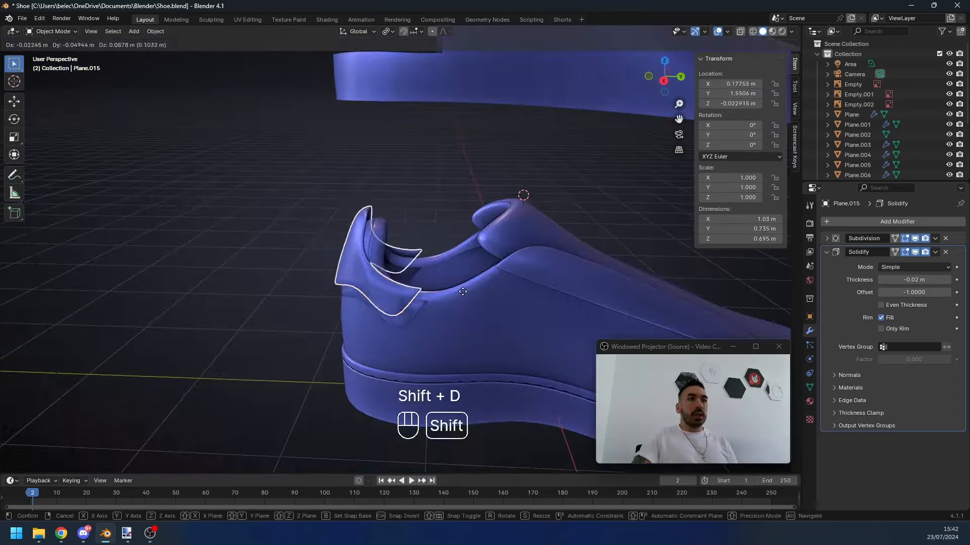
pyautogui.rightClick(470, 294)
pyautogui.press('g')
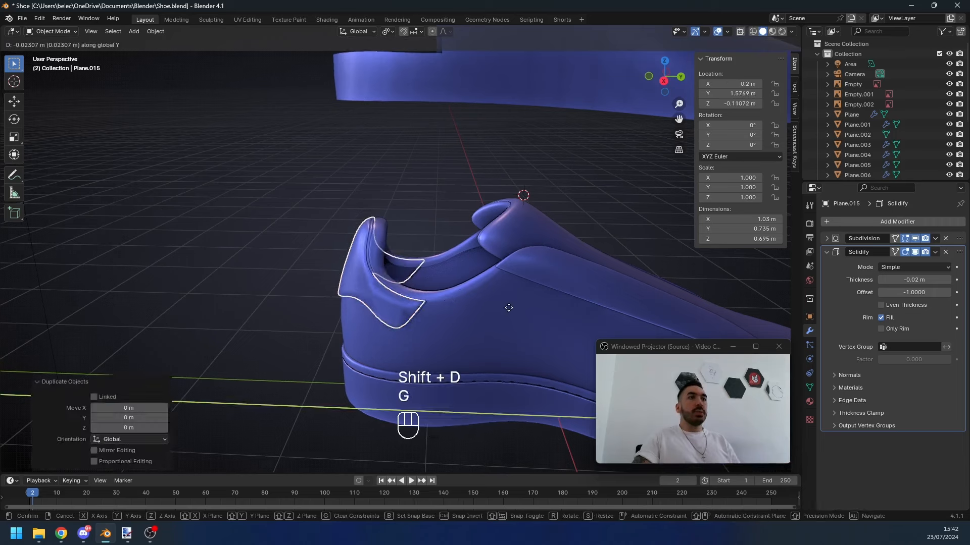
pyautogui.click(392, 301)
# Step: Select the original heel panel on the shoe and apply its Subdivision modifier
pyautogui.rightClick(353, 260)
pyautogui.press('Tab')
pyautogui.moveTo(352, 260); pyautogui.dragTo(398, 240, button='middle')
pyautogui.scroll(4, 398, 239)
pyautogui.press('Tab')
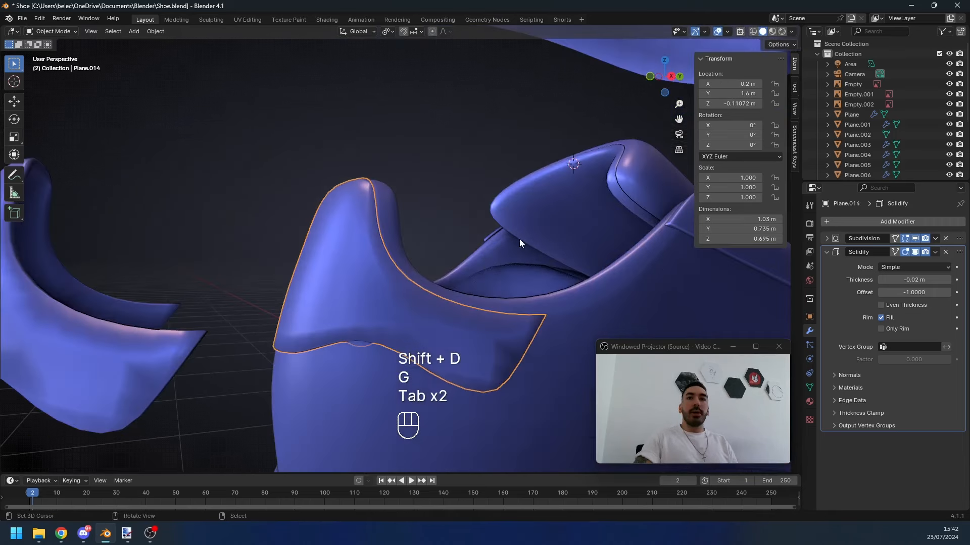
pyautogui.moveTo(519, 239); pyautogui.dragTo(446, 274, button='middle')
pyautogui.press('Tab')
pyautogui.press('Tab')
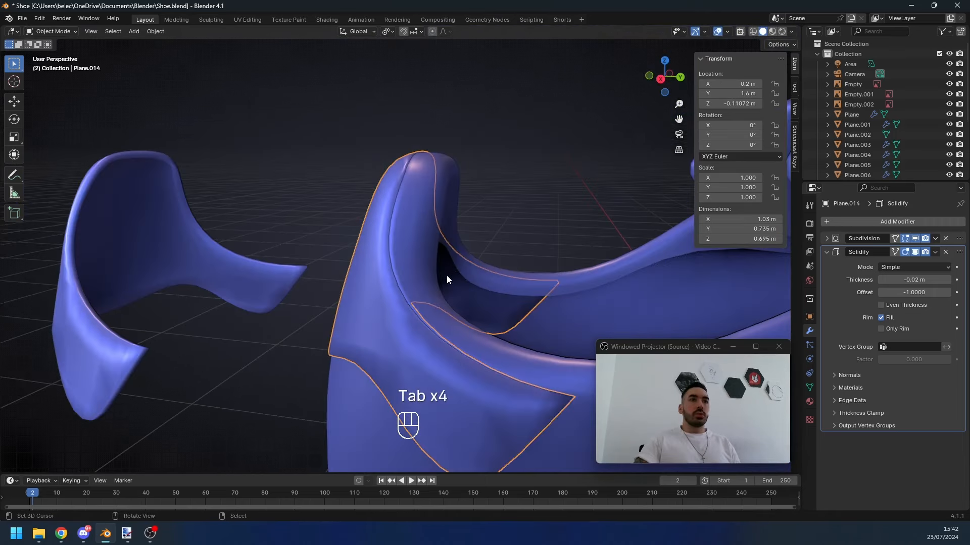
pyautogui.click(838, 238)
pyautogui.hotkey('ctrl', 'a')
pyautogui.press('Tab')
pyautogui.press('Tab')
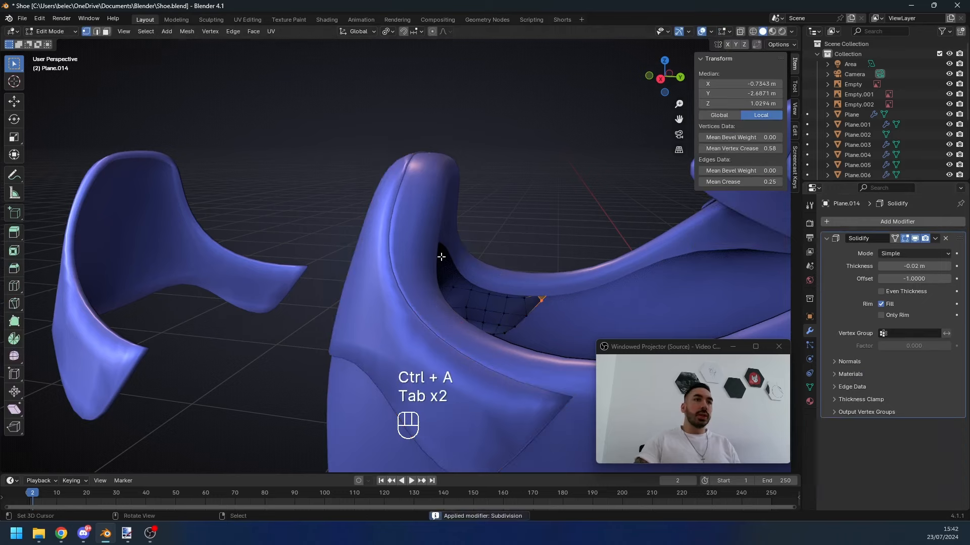
# Step: Apply the Solidify modifier on the original heel panel to turn its thickness into editable geometry
pyautogui.press('Tab')
pyautogui.press('Tab')
pyautogui.press('Tab')
pyautogui.moveTo(439, 256); pyautogui.dragTo(781, 249, button='middle')
pyautogui.hotkey('ctrl', 'a')
pyautogui.press('Tab')
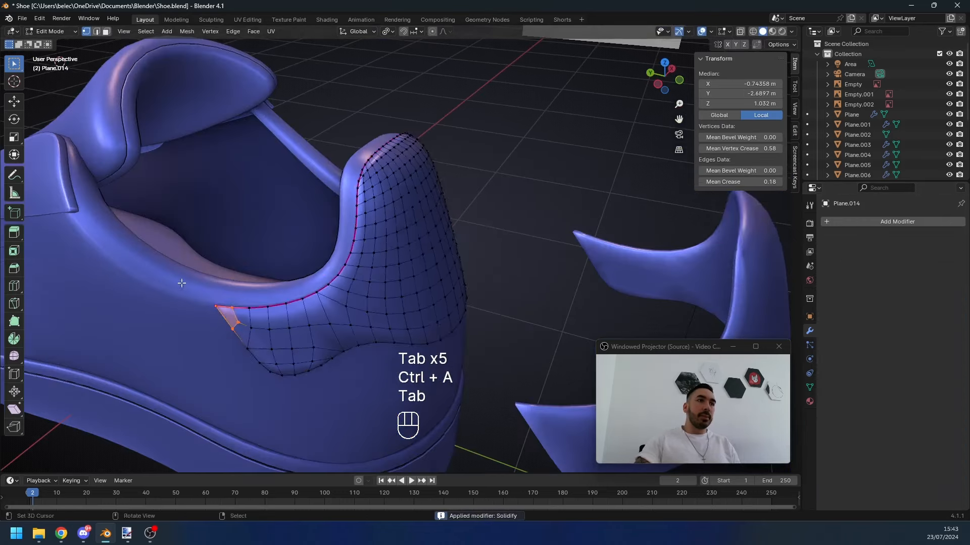
# Step: Select the heel panel's whole mesh and inspect its creased edges around the collar
pyautogui.press('a')
pyautogui.moveTo(454, 252); pyautogui.dragTo(356, 232, button='middle')
pyautogui.press('a')
pyautogui.press('a')
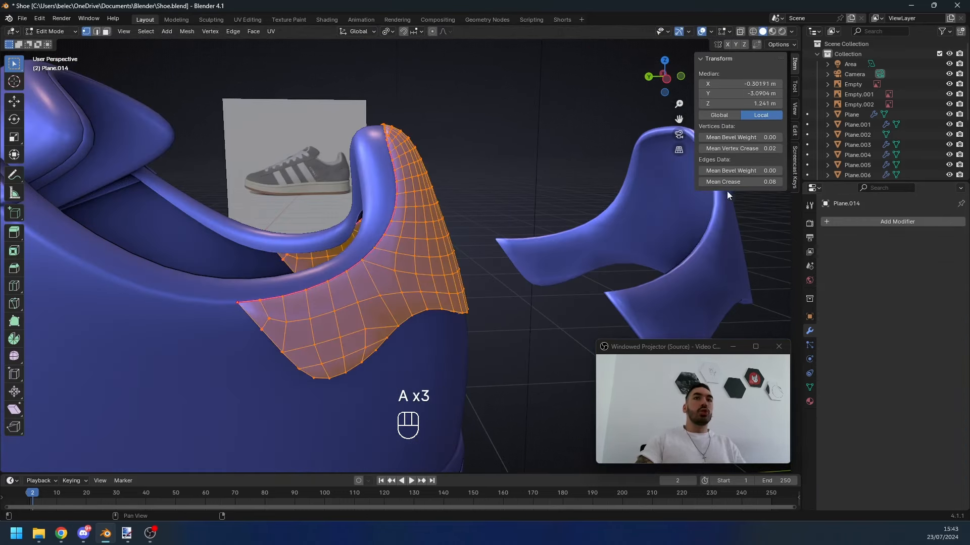
# Step: Select the run of edges along the heel panel's lower outer border in edge mode
pyautogui.press('Tab')
pyautogui.press('Tab')
pyautogui.press('2')
pyautogui.keyDown('shift'); pyautogui.click(449, 261); pyautogui.keyUp('shift')
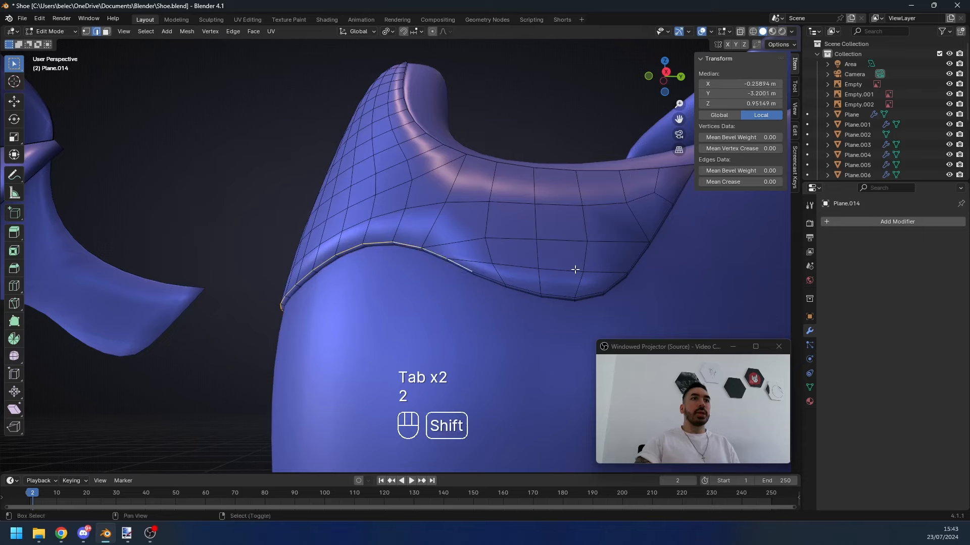
# Step: Select the outline edges running around the border of the heel panel
pyautogui.hotkey('shift', 'g')
pyautogui.click(574, 270)
pyautogui.moveTo(468, 274); pyautogui.dragTo(721, 59, button='middle')
# Step: Try bevelling the heel panel's border edges, check the shading in Material Preview, and revert the attempt
pyautogui.hotkey('ctrl', 'b')
pyautogui.click(474, 291)
pyautogui.press('Tab')
pyautogui.press('a')
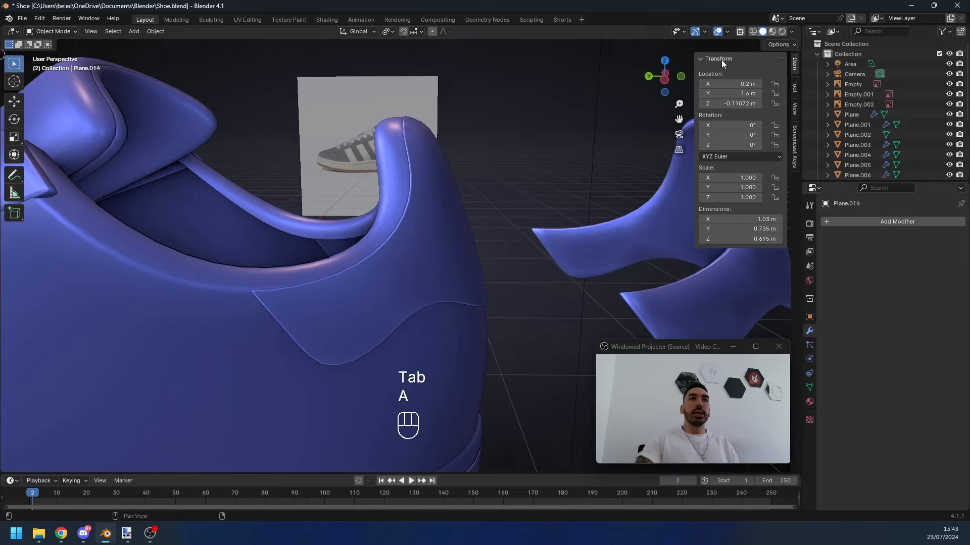
pyautogui.click(772, 31)
pyautogui.moveTo(581, 166)
pyautogui.mouseDown(button='middle')
pyautogui.moveTo(466, 262)
pyautogui.moveTo(367, 228)
pyautogui.moveTo(308, 271)
pyautogui.mouseUp(button='middle')
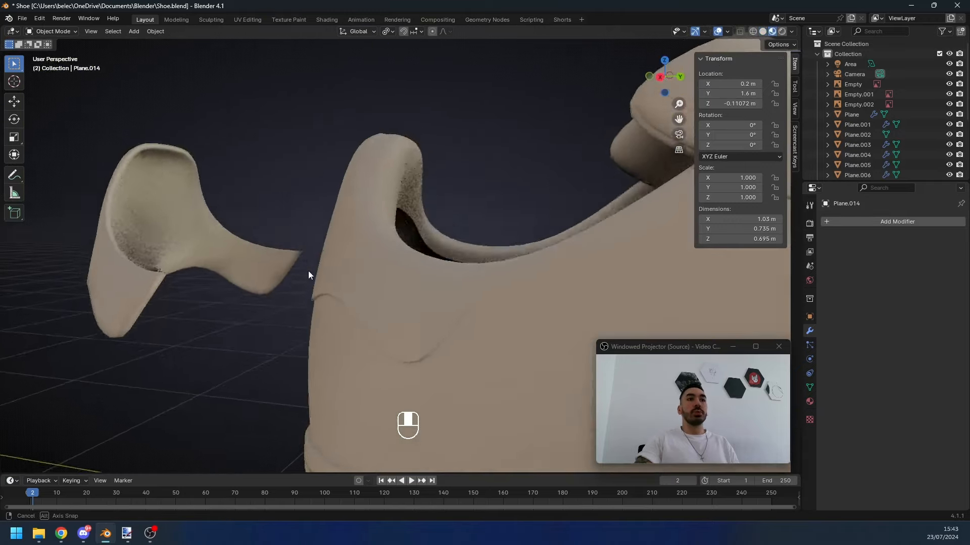
pyautogui.hotkey('ctrl', 'z')
pyautogui.hotkey('ctrl', 'z')
pyautogui.hotkey('ctrl', 'z')
# Step: Try one-segment and two-segment bevels along the heel panel's border edges
pyautogui.hotkey('ctrl', 'b')
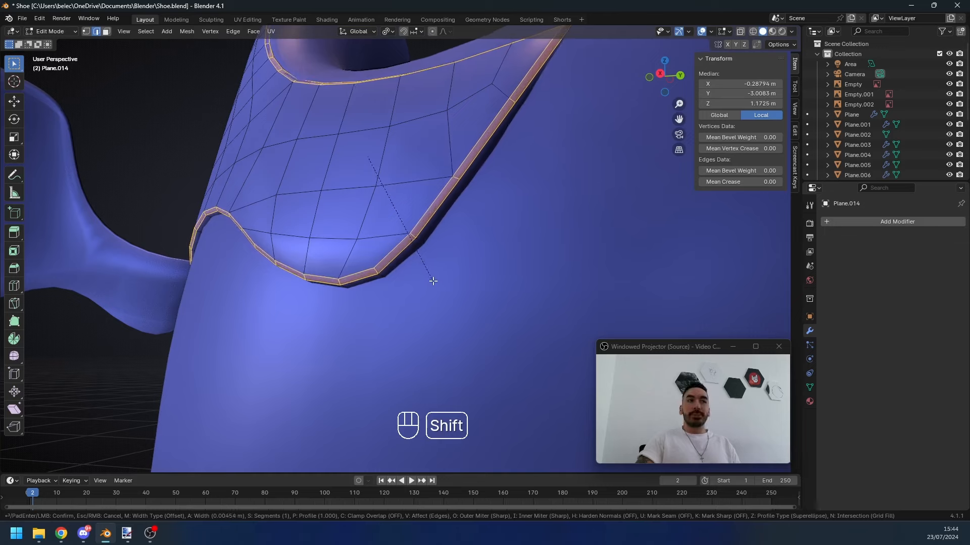
pyautogui.rightClick(421, 268)
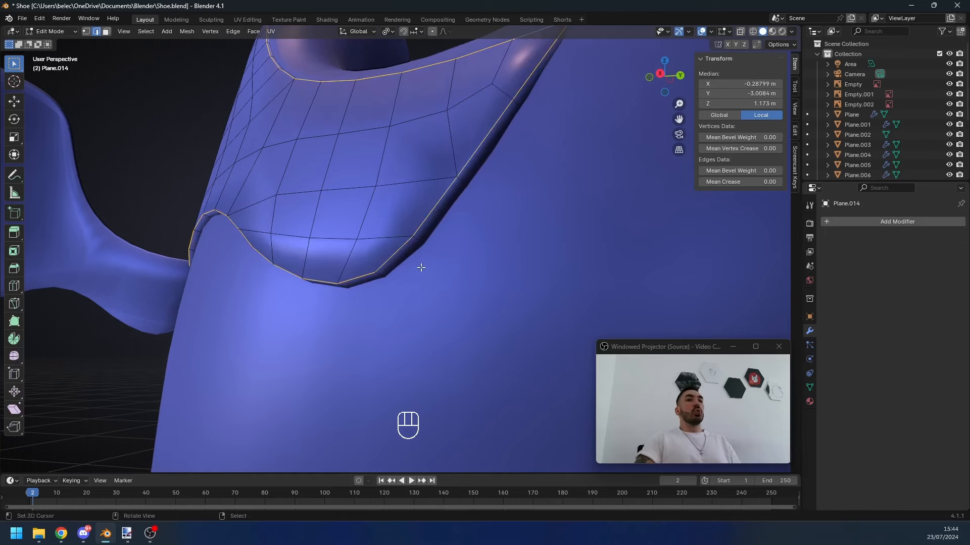
pyautogui.hotkey('ctrl', 'b')
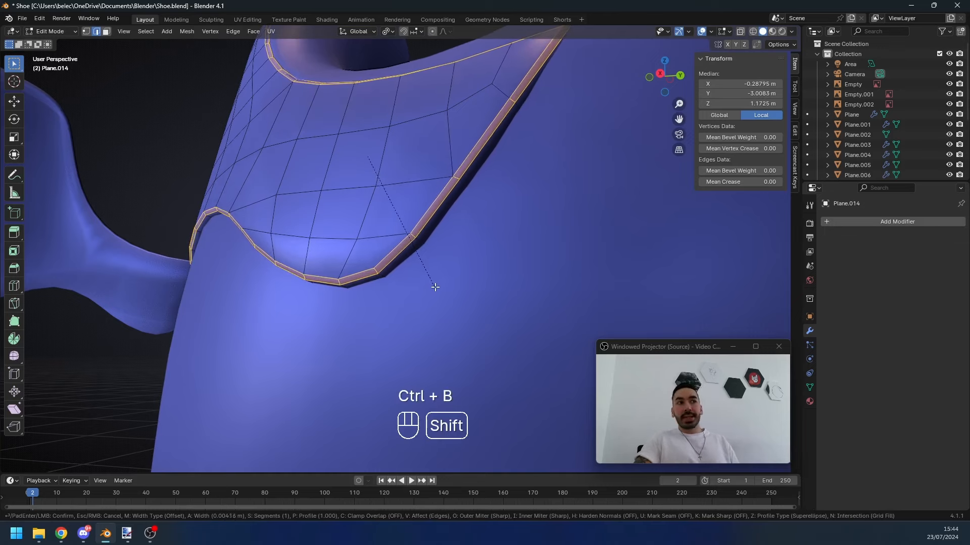
pyautogui.click(436, 286)
pyautogui.hotkey('ctrl', 'z')
pyautogui.scroll(2, 432, 287)
pyautogui.hotkey('ctrl', 'b')
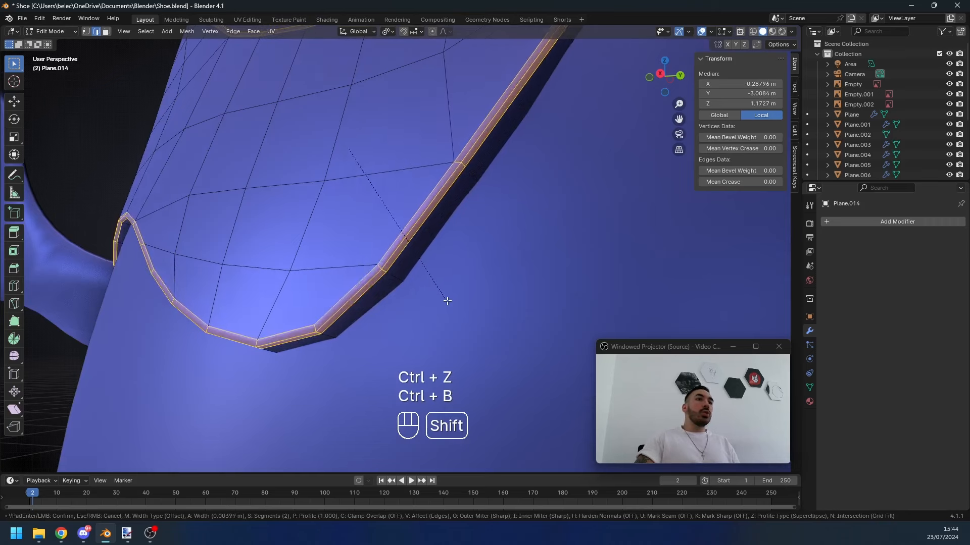
pyautogui.click(436, 305)
pyautogui.scroll(-4, 563, 303)
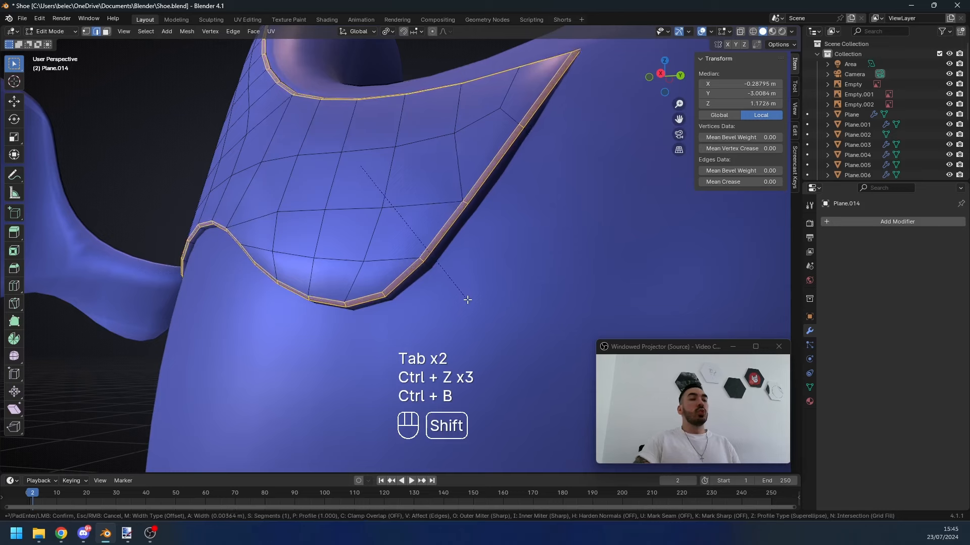
# Step: Try a one-segment bevel of 0.00294 m on the heel panel's border and inspect it in Object Mode
pyautogui.click(465, 298)
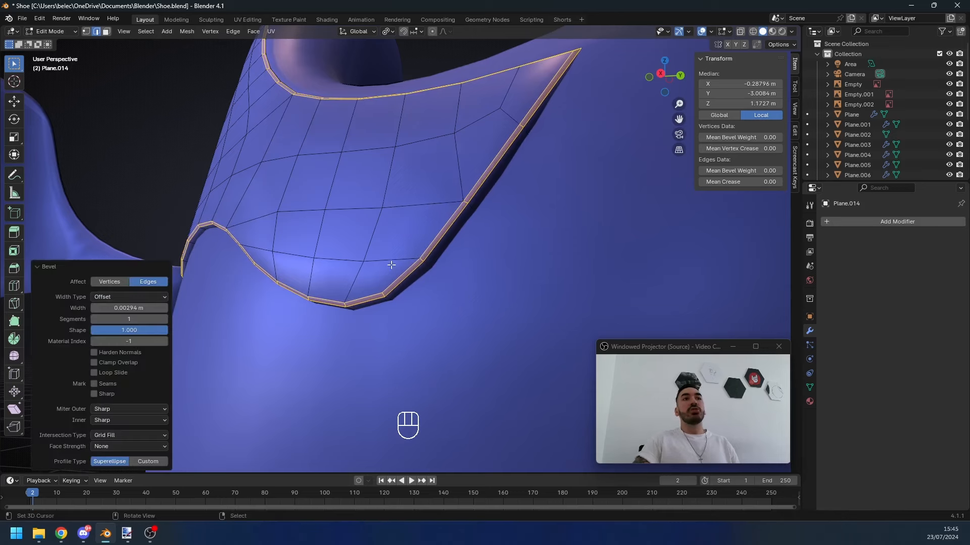
pyautogui.scroll(-2, 443, 203)
pyautogui.press('Tab')
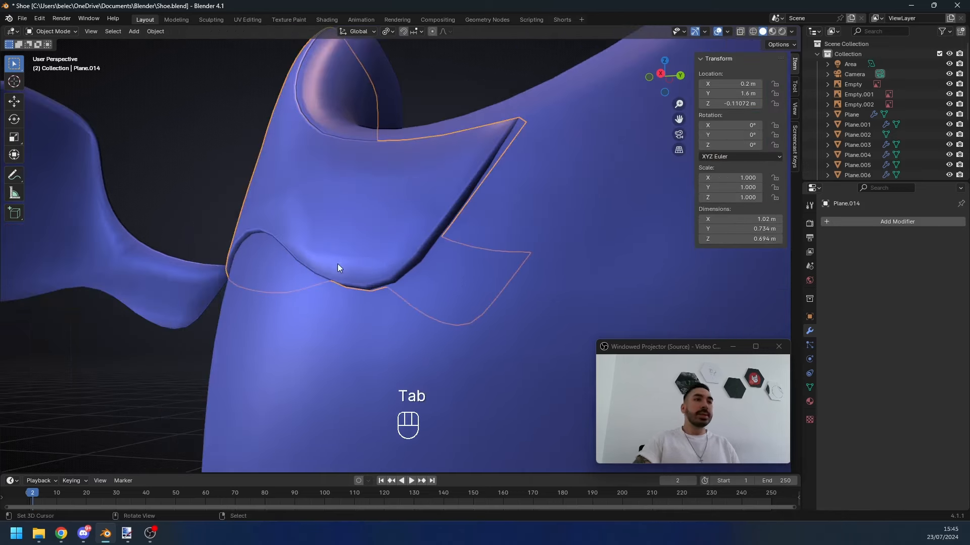
pyautogui.moveTo(337, 264); pyautogui.dragTo(355, 280, button='middle')
# Step: Bevel the heel panel's border edges with one narrow segment about 0.0013 m wide
pyautogui.hotkey('ctrl', 'b')
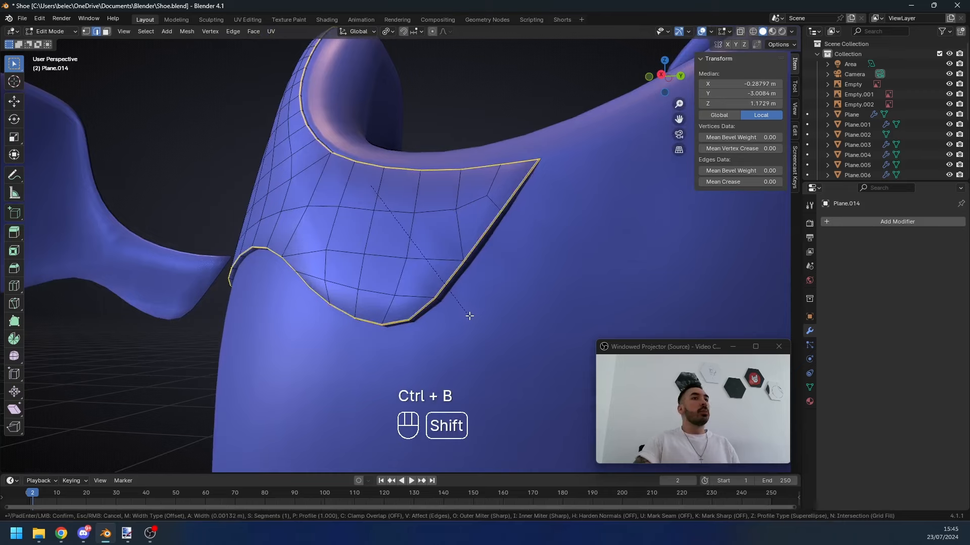
pyautogui.hotkey('ctrl', 'b')
pyautogui.click(475, 319)
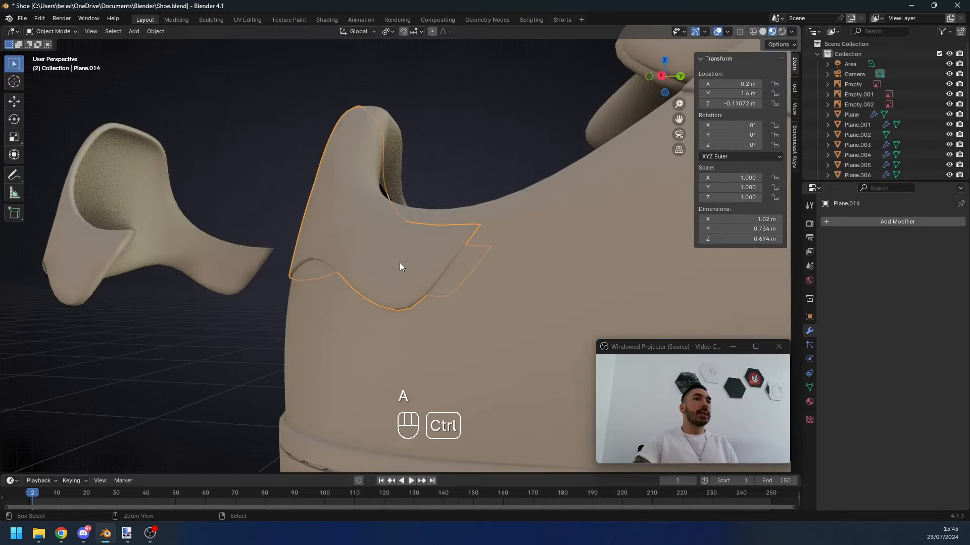
# Step: Add a Catmull-Clark Subdivision modifier to the heel panel and set its viewport level to 0
pyautogui.hotkey('ctrl', '1')
pyautogui.moveTo(436, 265); pyautogui.dragTo(466, 281, button='middle')
pyautogui.press('Tab')
pyautogui.press('Tab')
pyautogui.moveTo(300, 246)
pyautogui.mouseDown(button='middle')
pyautogui.moveTo(447, 294)
pyautogui.moveTo(540, 249)
pyautogui.moveTo(417, 241)
pyautogui.moveTo(394, 286)
pyautogui.moveTo(420, 281)
pyautogui.moveTo(427, 291)
pyautogui.mouseUp(button='middle')
pyautogui.press('a')
pyautogui.press('Tab')
pyautogui.press('Tab')
pyautogui.hotkey('ctrl', '1')
pyautogui.hotkey('ctrl', '0')
pyautogui.press('1')
pyautogui.hotkey('ctrl', '0')
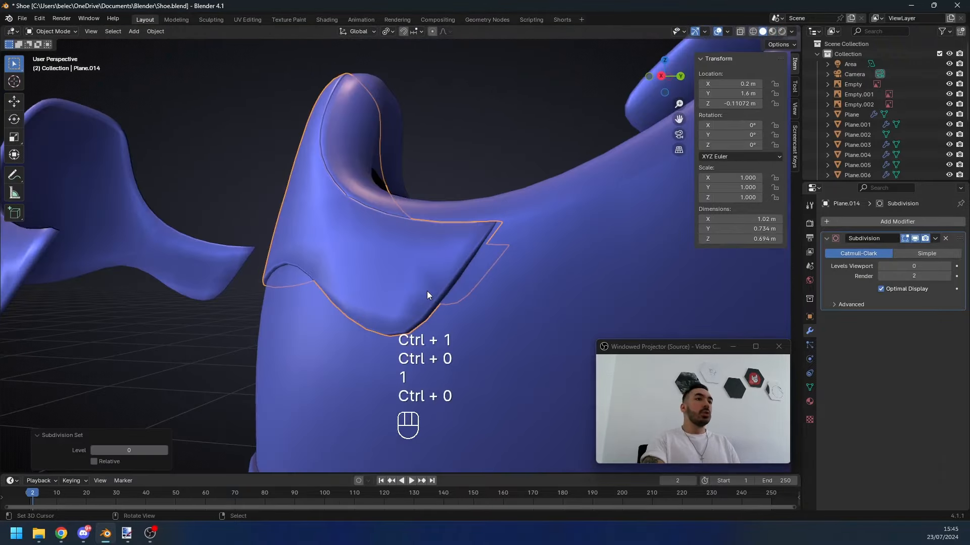
# Step: Compare the heel panel's smoothing at subdivision levels 0 and 1, ending on viewport level 0
pyautogui.hotkey('ctrl', '1')
pyautogui.scroll(2, 305, 296)
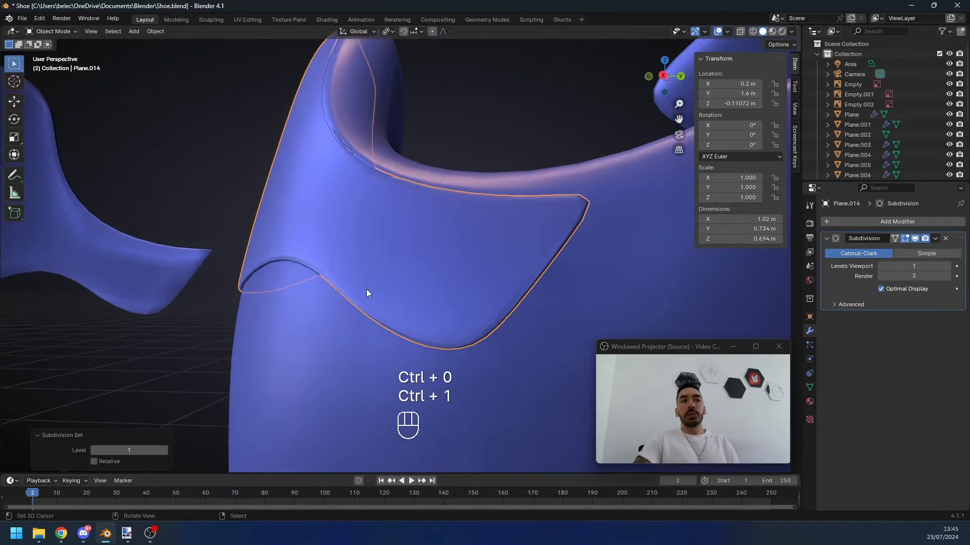
pyautogui.hotkey('ctrl', '0')
pyautogui.hotkey('ctrl', '1')
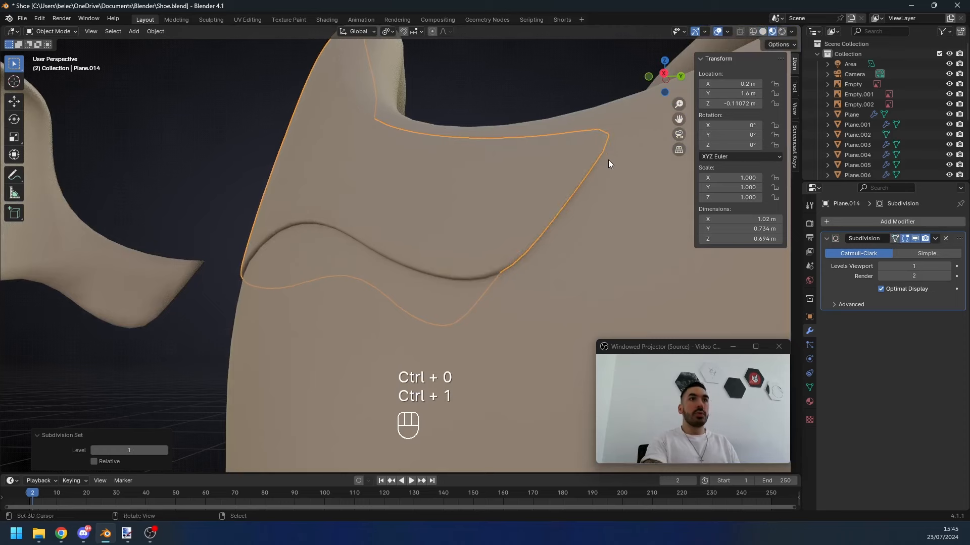
pyautogui.hotkey('ctrl', '0')
pyautogui.hotkey('ctrl', '1')
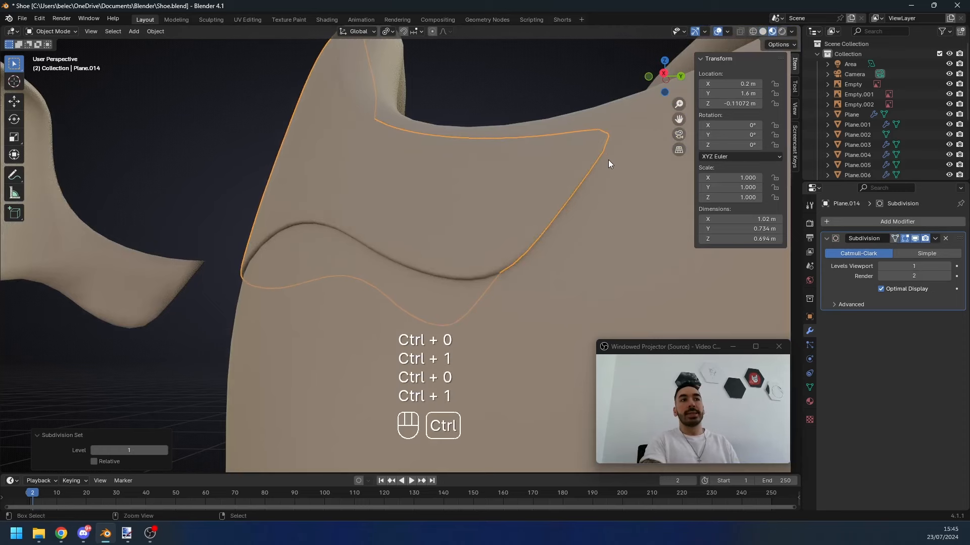
pyautogui.hotkey('ctrl', '0')
# Step: Examine the three side stripes of the reference photo against the shoe body in right orthographic view
pyautogui.press('KP_3')
pyautogui.press('z')
pyautogui.press('z')
pyautogui.keyDown('shift'); pyautogui.moveTo(525, 232); pyautogui.dragTo(449, 209, button='middle'); pyautogui.keyUp('shift')
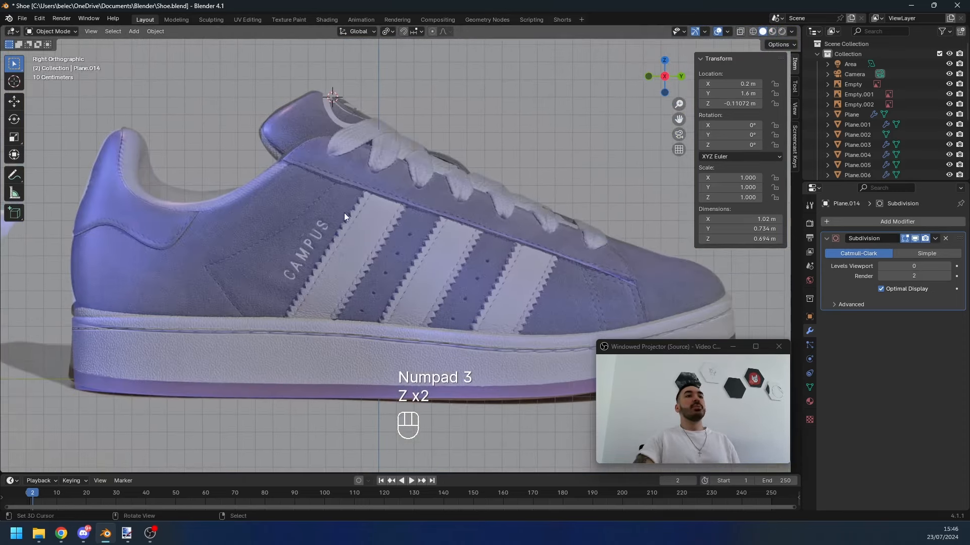
pyautogui.scroll(-1, 324, 269)
pyautogui.keyDown('shift'); pyautogui.moveTo(285, 289); pyautogui.dragTo(358, 280, button='middle'); pyautogui.keyUp('shift')
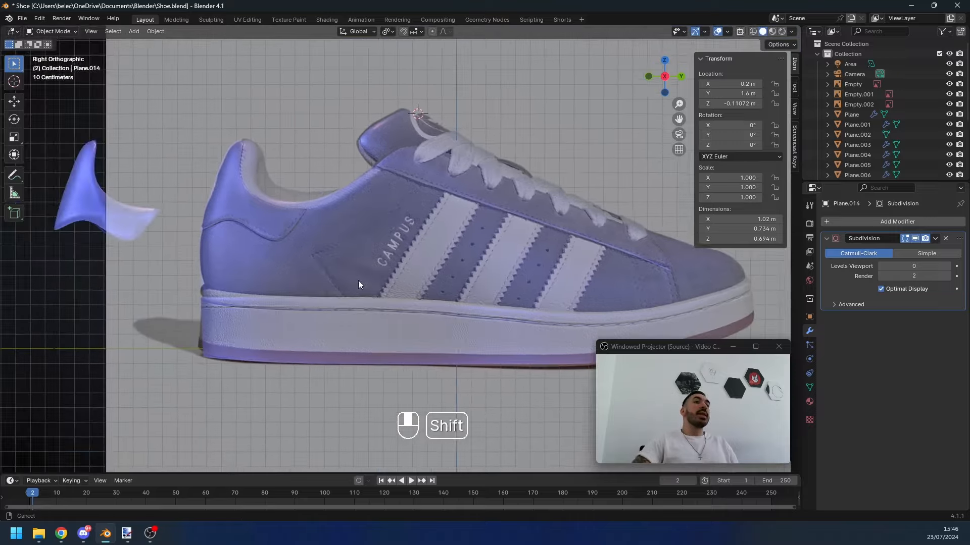
pyautogui.scroll(4, 357, 280)
pyautogui.scroll(-1, 285, 351)
pyautogui.click(387, 226)
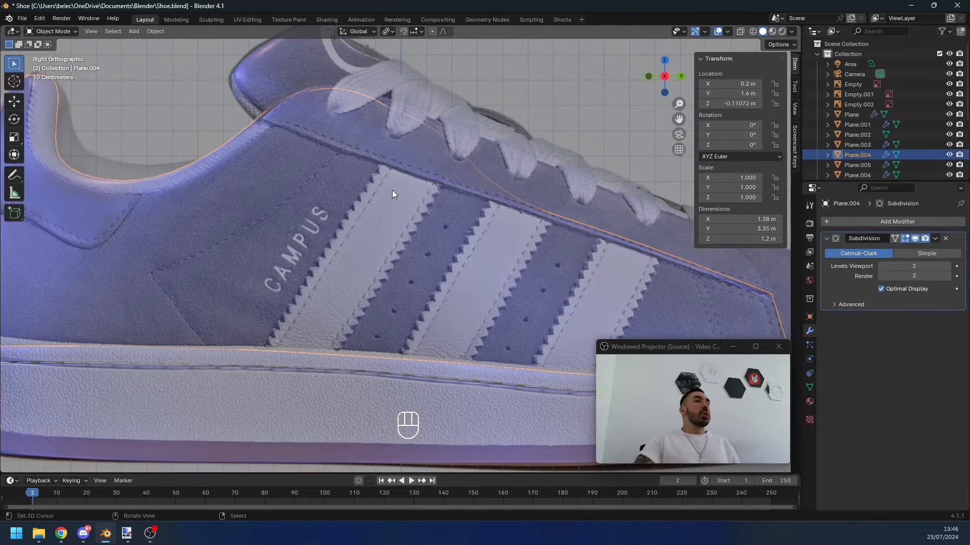
pyautogui.scroll(-3, 329, 326)
pyautogui.scroll(2, 286, 325)
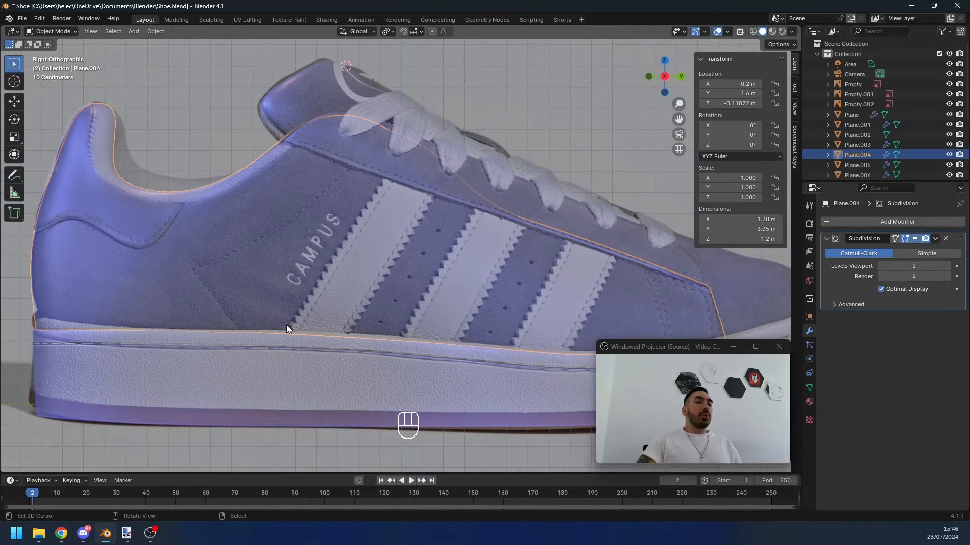
pyautogui.scroll(1, 371, 222)
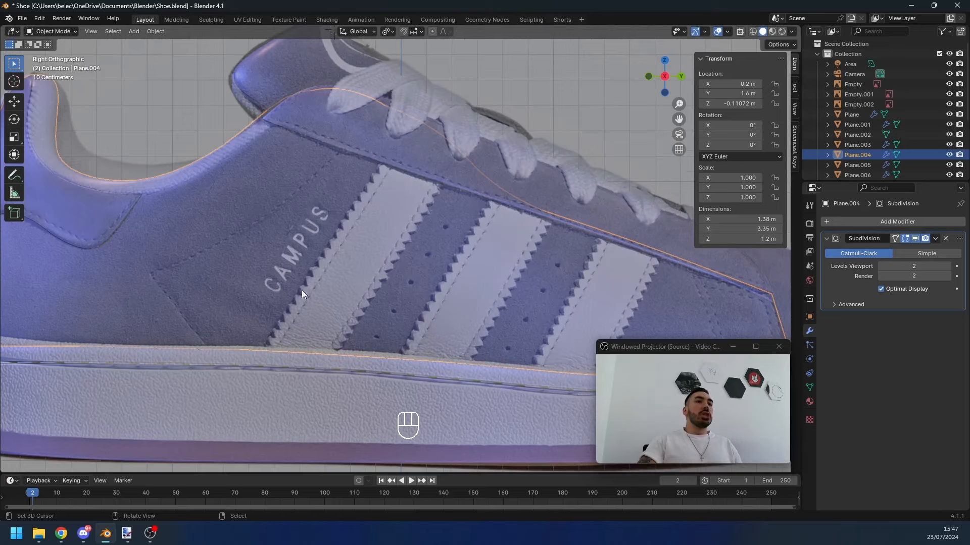
pyautogui.scroll(-3, 421, 343)
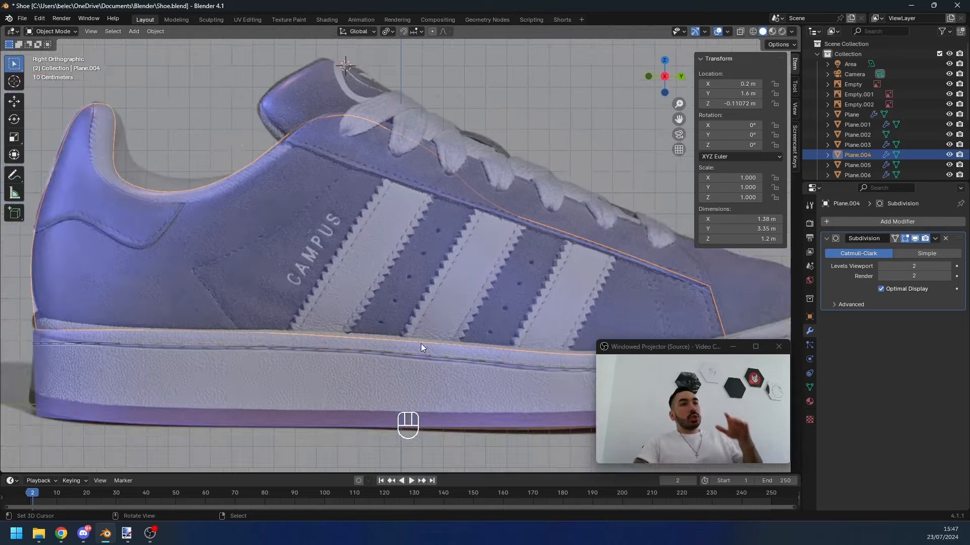
# Step: In right orthographic view, add a plane centred on the first side stripe and rotate it 90° about Y
pyautogui.moveTo(420, 343); pyautogui.dragTo(400, 353, button='middle')
pyautogui.press('KP_3')
pyautogui.scroll(-1, 361, 231)
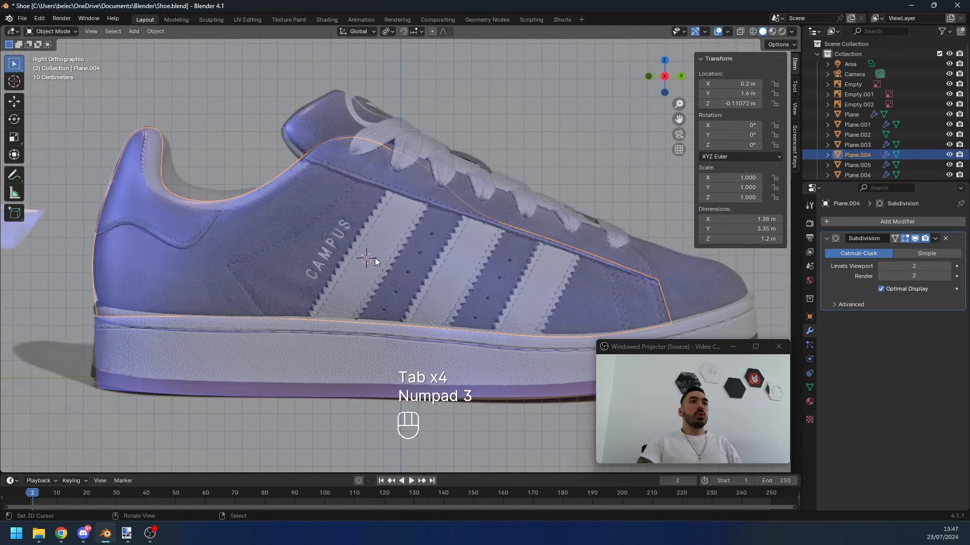
pyautogui.hotkey('shift', 'a')
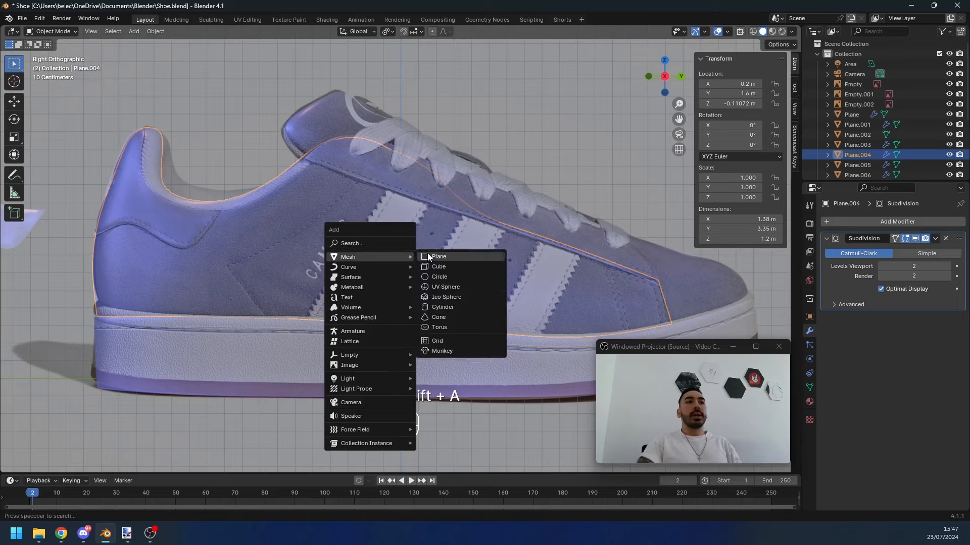
pyautogui.click(427, 253)
pyautogui.press('Tab')
pyautogui.write('r90')
pyautogui.click(415, 284)
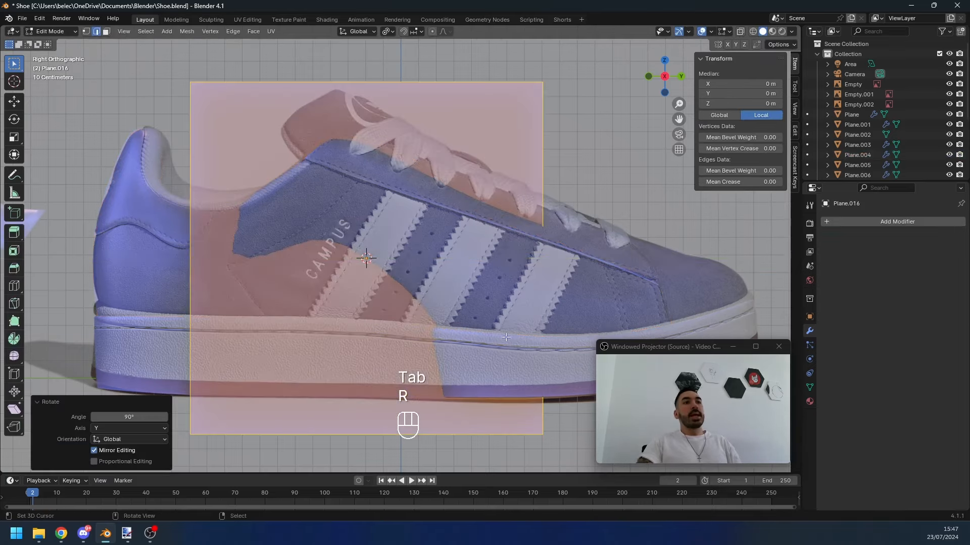
# Step: Scale the plane down to about the stripe's width and stretch it by 4.7 along Z into a tall strip
pyautogui.press('s')
pyautogui.click(372, 263)
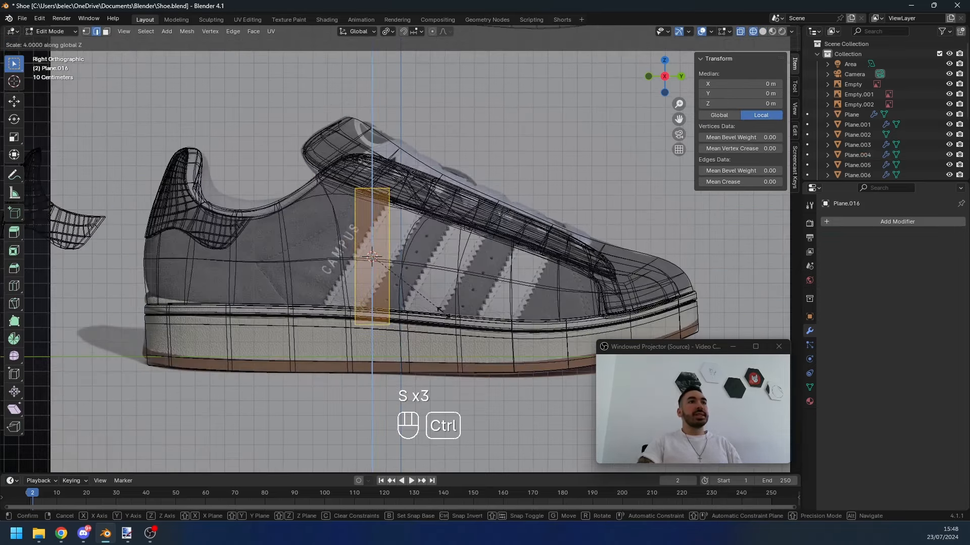
pyautogui.click(451, 320)
pyautogui.scroll(2, 428, 299)
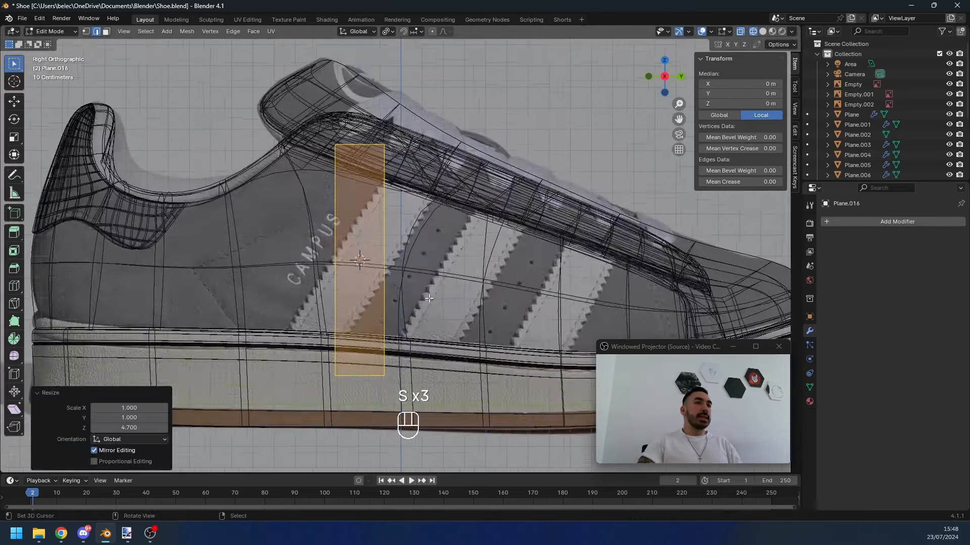
# Step: Divide the strip with four evenly spaced horizontal loop cuts and select single faces to check they are square
pyautogui.click(379, 270)
pyautogui.rightClick(379, 270)
pyautogui.press('3')
pyautogui.rightClick(360, 214)
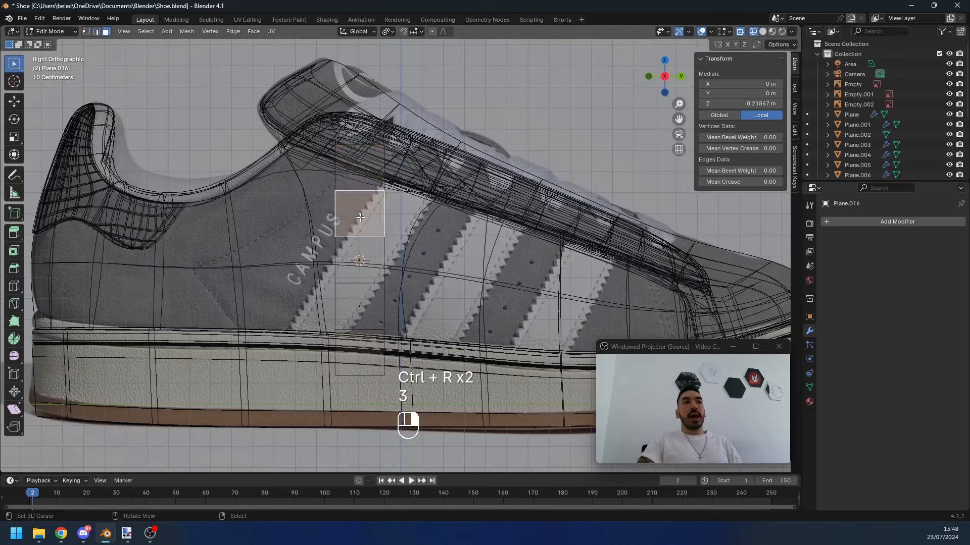
pyautogui.rightClick(357, 169)
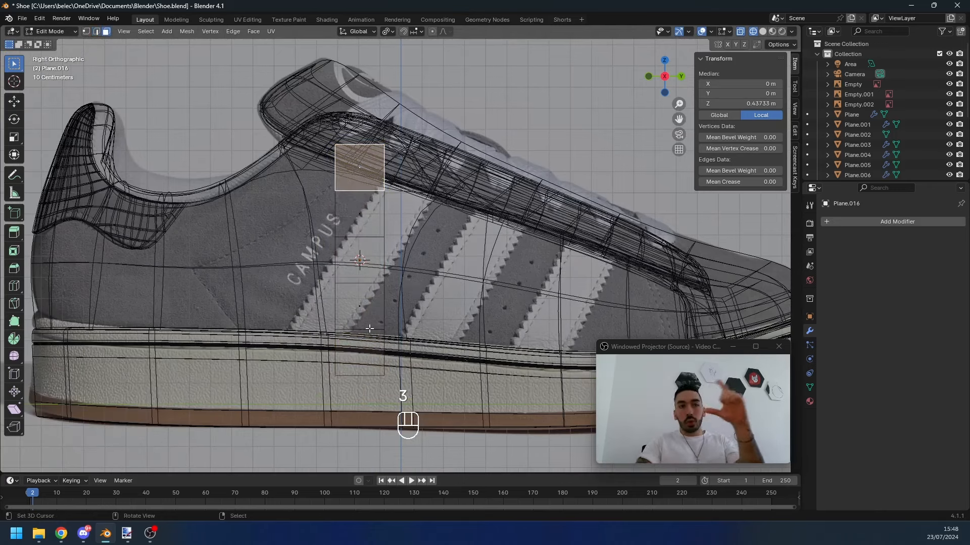
# Step: Rotate the strip about 36° to follow the first stripe and scale it by 0.908 to match its width
pyautogui.press('r')
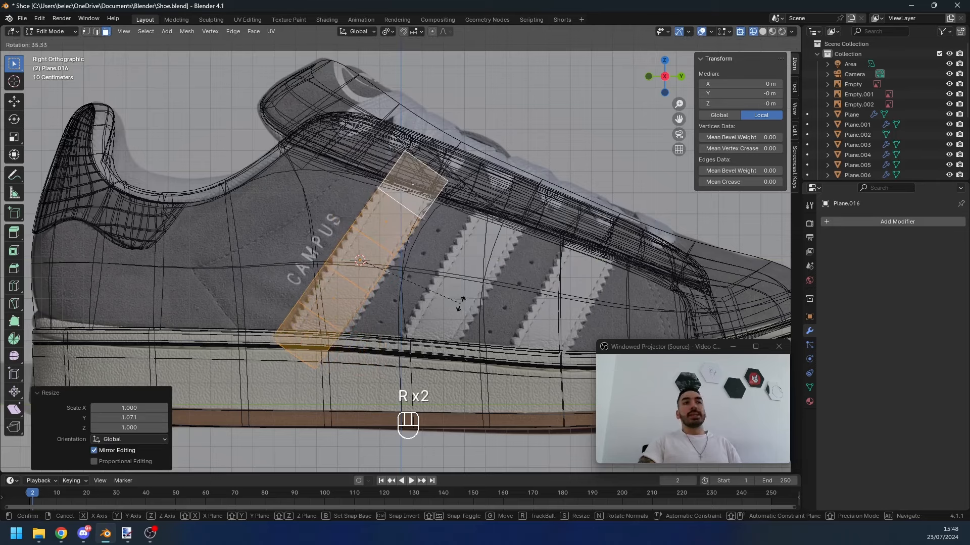
pyautogui.click(460, 300)
pyautogui.scroll(4, 458, 297)
pyautogui.press('s')
pyautogui.click(443, 286)
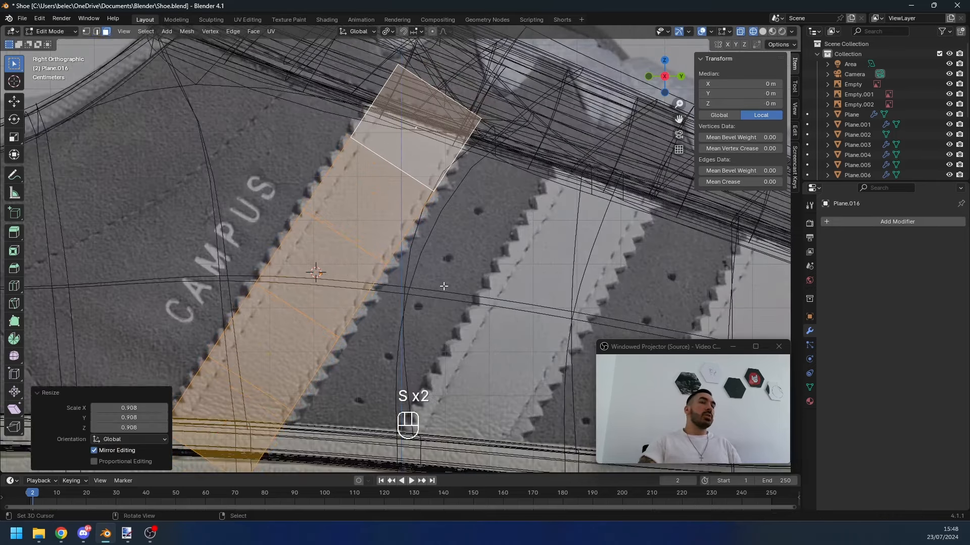
# Step: Subdivide the whole slanted strip into a fine grid, using 2 cuts for the final subdivision
pyautogui.press('2')
pyautogui.keyDown('alt'); pyautogui.click(396, 226); pyautogui.keyUp('alt')
pyautogui.press('Tab')
pyautogui.scroll(1, 391, 262)
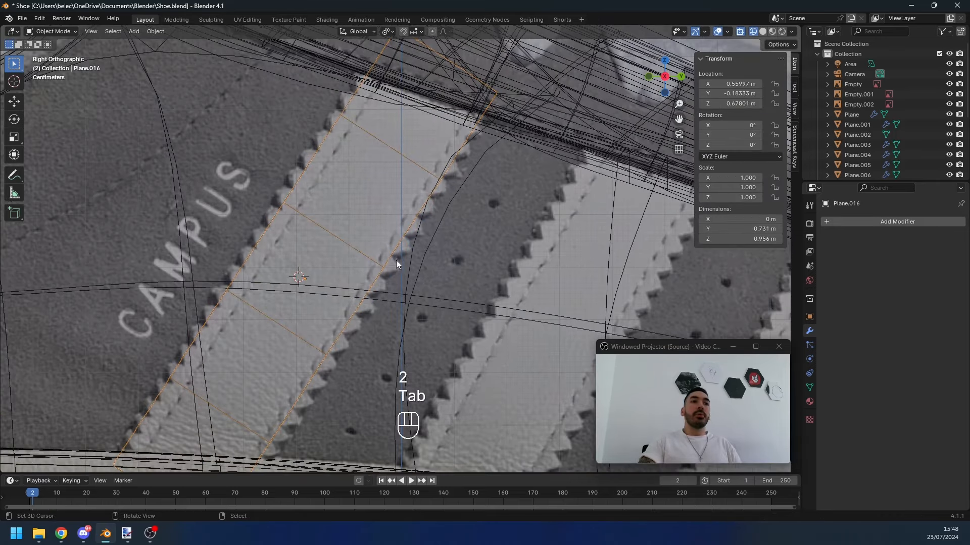
pyautogui.scroll(-2, 396, 263)
pyautogui.press('Tab')
pyautogui.press('s')
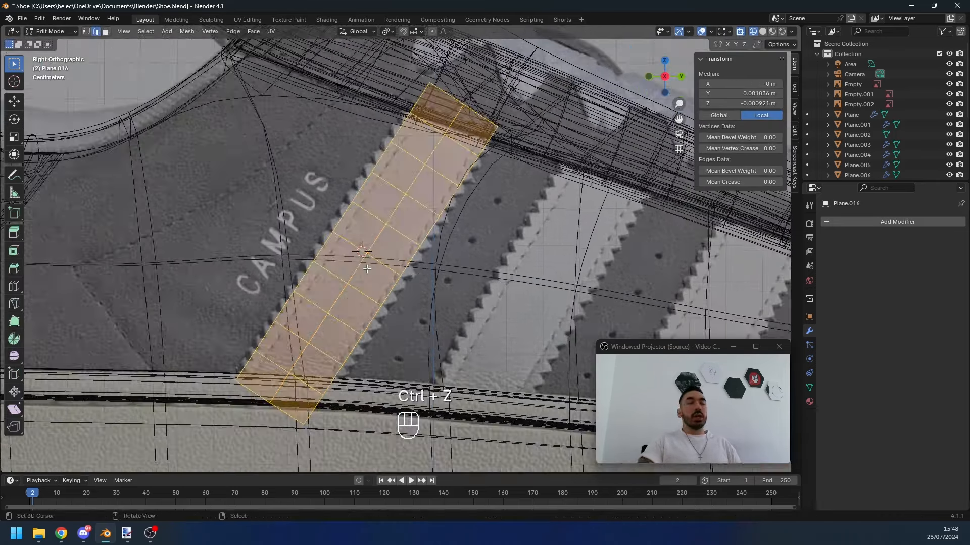
pyautogui.press('w')
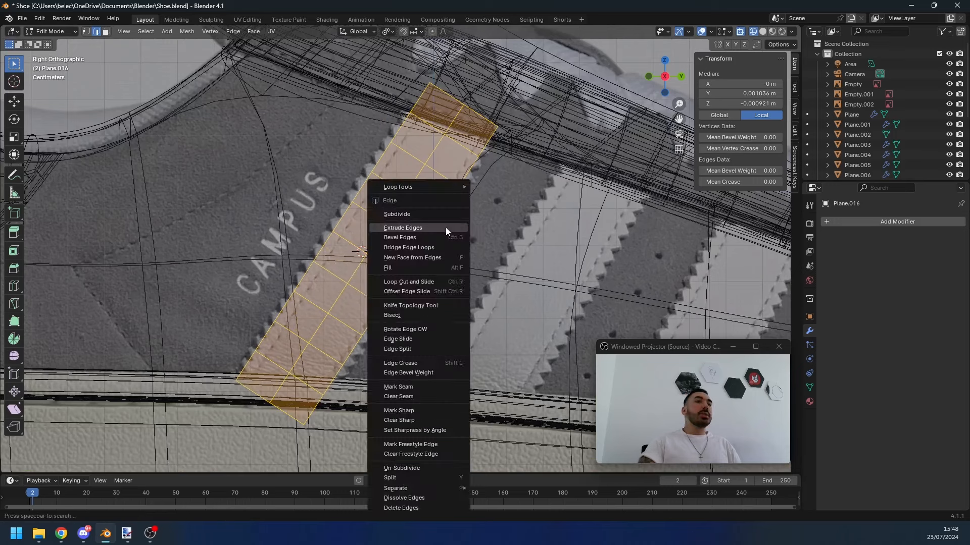
pyautogui.click(428, 213)
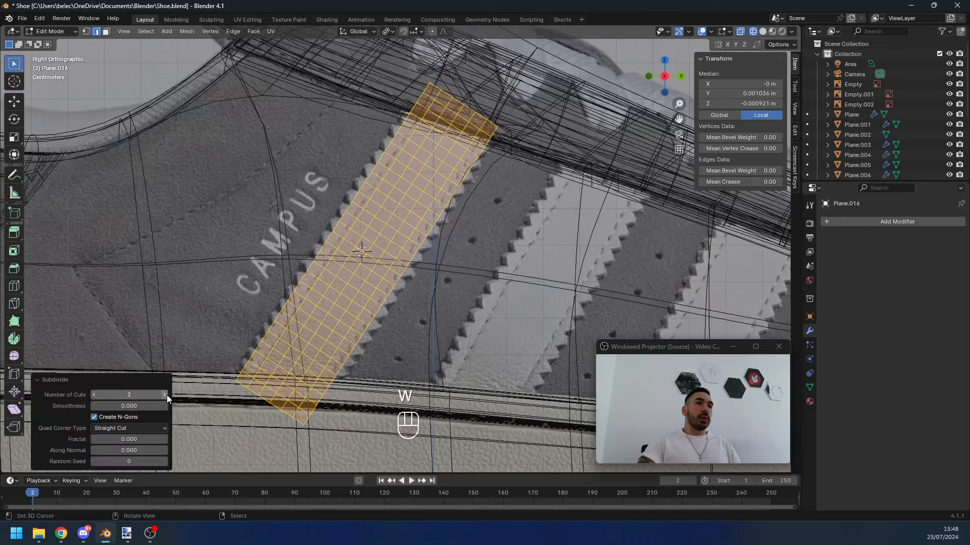
# Step: Select the chain of border edges along the strip's heel-side long edge and show the model in solid shading
pyautogui.scroll(3, 404, 227)
pyautogui.press('1')
pyautogui.press('2')
pyautogui.click(411, 171)
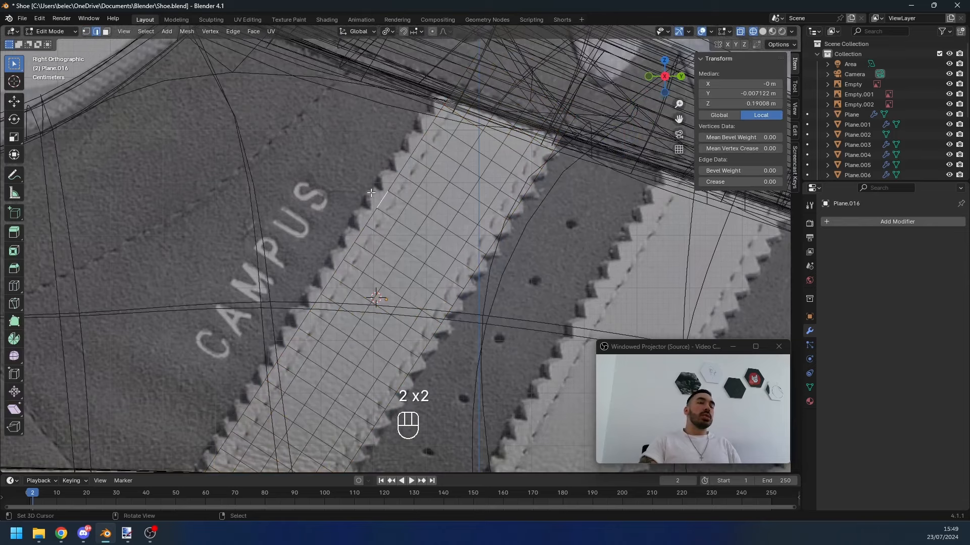
pyautogui.scroll(-2, 371, 193)
pyautogui.keyDown('shift'); pyautogui.moveTo(442, 373); pyautogui.dragTo(484, 342, button='middle'); pyautogui.keyUp('shift')
pyautogui.press('a')
pyautogui.rightClick(306, 359)
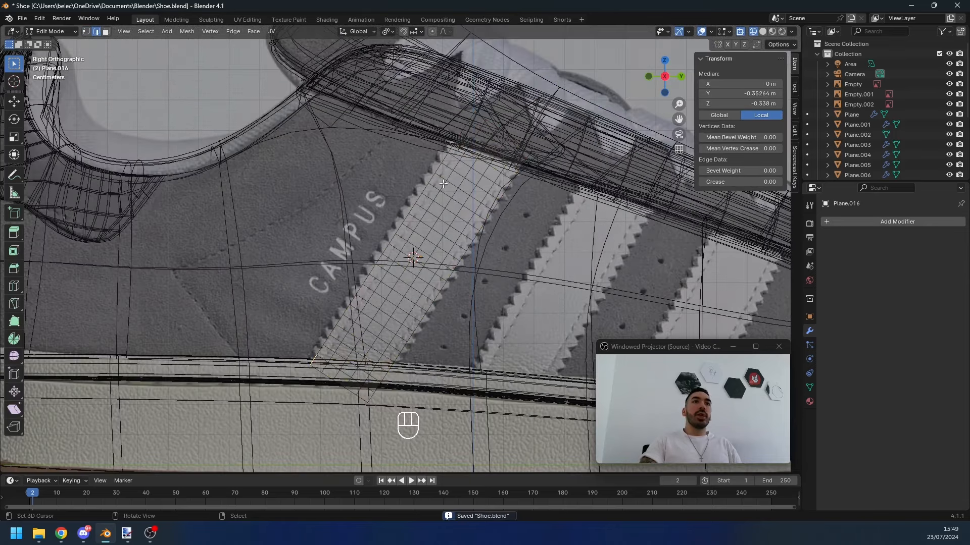
pyautogui.keyDown('ctrl'); pyautogui.click(453, 135); pyautogui.keyUp('ctrl')
pyautogui.hotkey('alt', 'z')
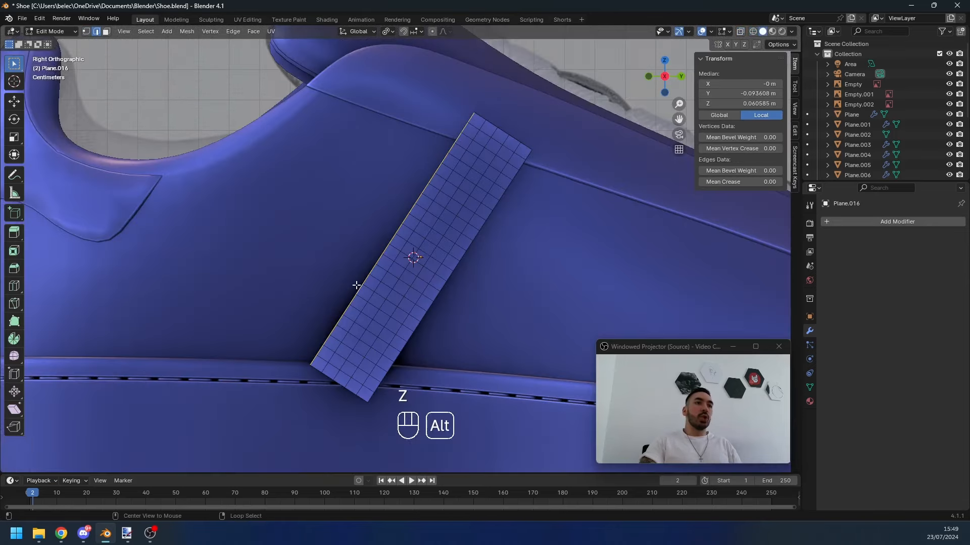
pyautogui.scroll(2, 378, 136)
pyautogui.keyDown('shift'); pyautogui.scroll(-1, 371, 283); pyautogui.keyUp('shift')
pyautogui.scroll(-1, 370, 297)
pyautogui.scroll(1, 355, 269)
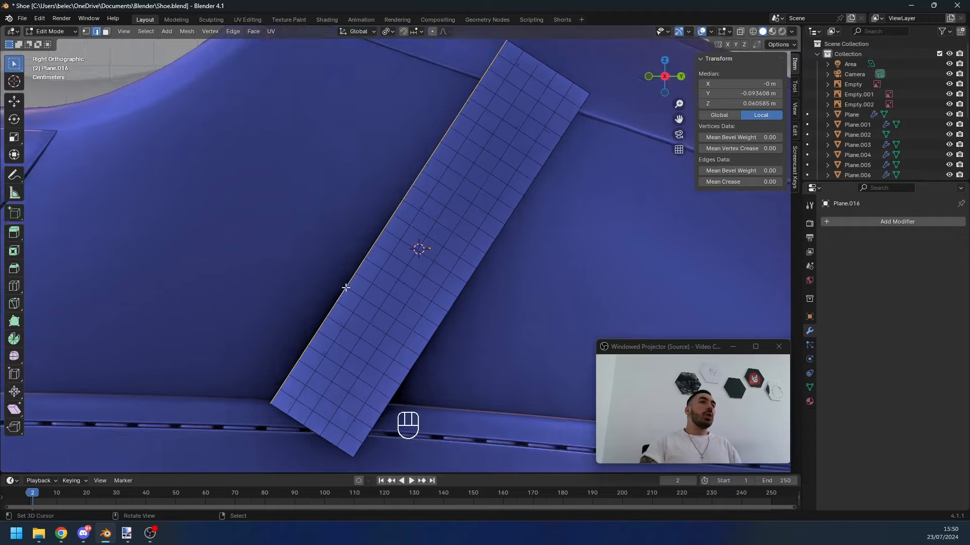
# Step: Try extruding single border edges outward one at a time from the strip's heel side
pyautogui.press('e')
pyautogui.click(340, 283)
pyautogui.rightClick(362, 274)
pyautogui.press('e')
pyautogui.click(354, 269)
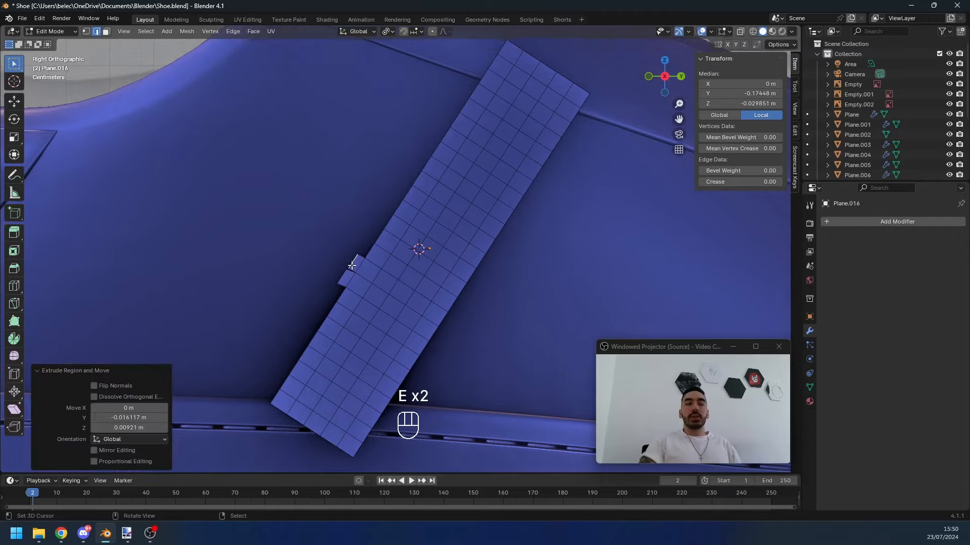
pyautogui.press('z')
pyautogui.press('z')
pyautogui.press('z')
pyautogui.hotkey('ctrl', 'z')
pyautogui.hotkey('ctrl', 'z')
pyautogui.hotkey('ctrl', 'z')
pyautogui.hotkey('ctrl', 'z')
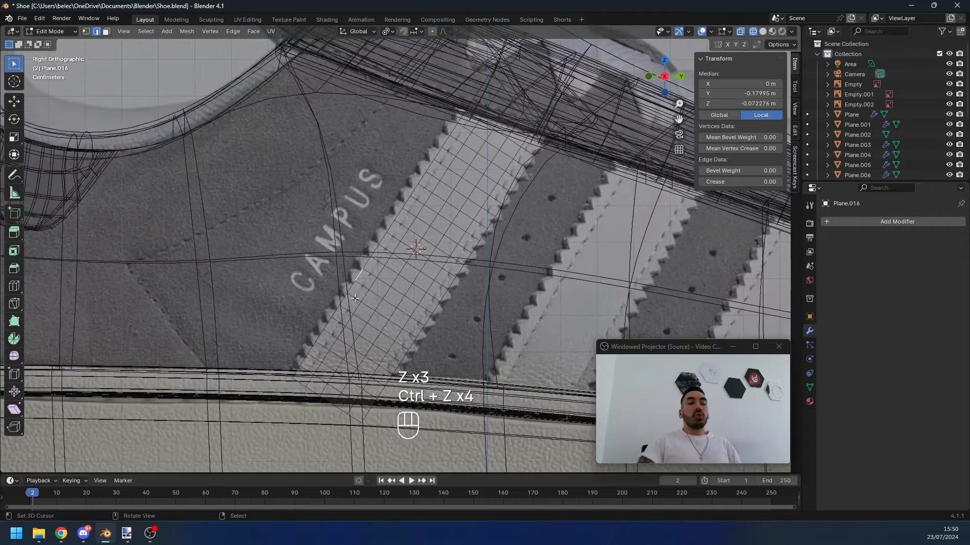
# Step: Extrude the strip's heel-side border edges along X into a narrow wall perpendicular to the strip
pyautogui.scroll(-4, 355, 298)
pyautogui.press('a')
pyautogui.moveTo(355, 298)
pyautogui.mouseDown(button='middle')
pyautogui.moveTo(505, 312)
pyautogui.moveTo(361, 242)
pyautogui.moveTo(411, 257)
pyautogui.mouseUp(button='middle')
pyautogui.press('z')
pyautogui.press('a')
pyautogui.scroll(2, 402, 256)
pyautogui.press('e')
pyautogui.click(424, 259)
pyautogui.press('3')
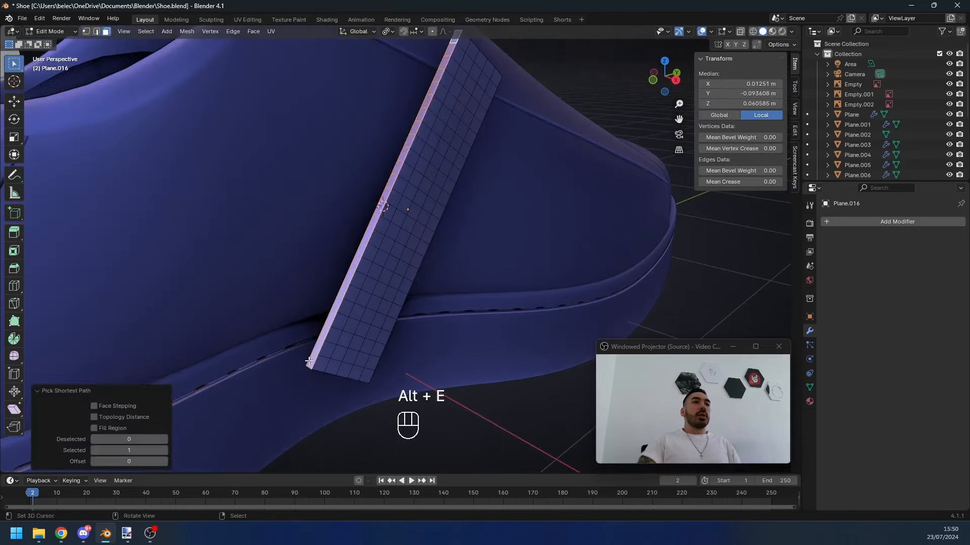
# Step: Select all faces of the narrow wall and extrude them as individual faces by 0.0239 m
pyautogui.rightClick(309, 362)
pyautogui.keyDown('ctrl'); pyautogui.rightClick(455, 39); pyautogui.keyUp('ctrl')
pyautogui.hotkey('alt', 'e')
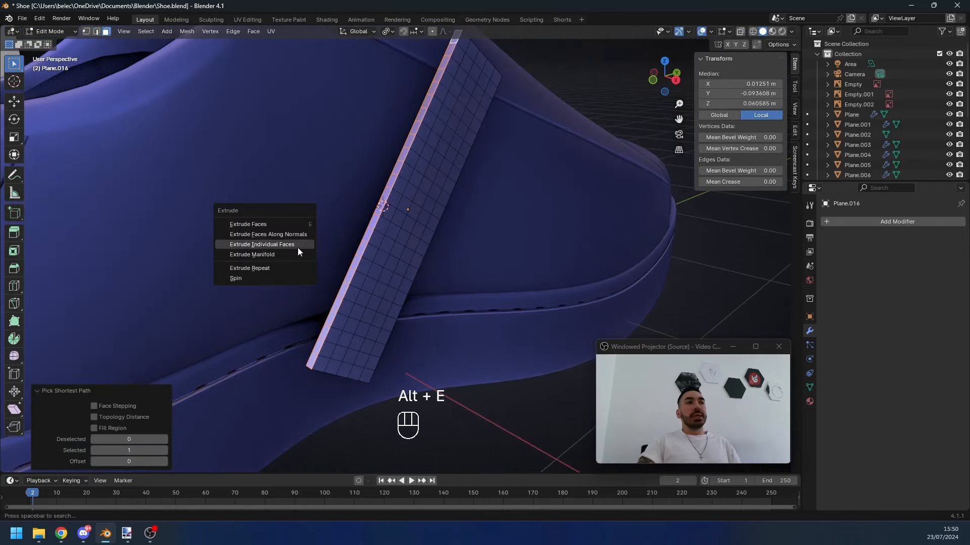
pyautogui.click(298, 246)
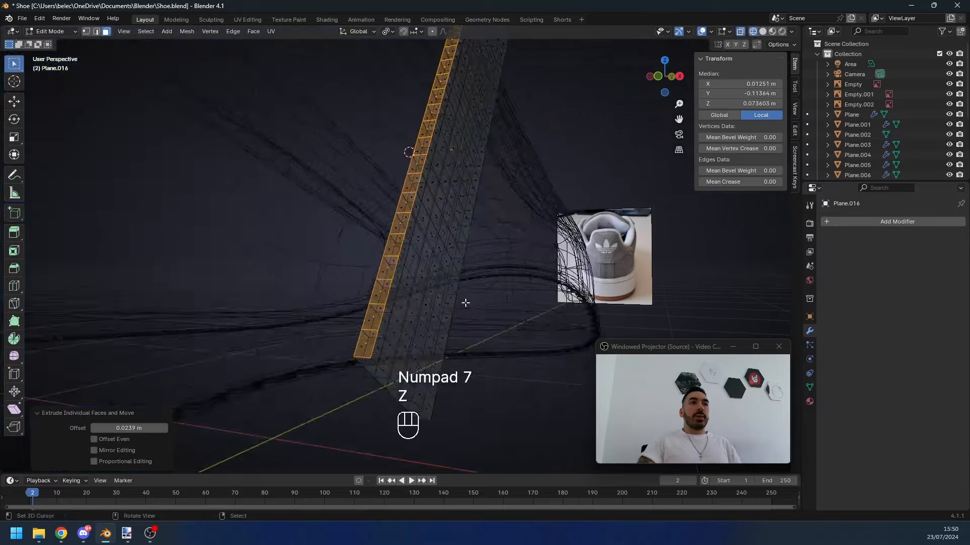
# Step: Delete the vertices on the raised side of the extruded wall, selecting them from above, so only flat separate squares stay along the strip
pyautogui.press('z')
pyautogui.press('s')
pyautogui.rightClick(441, 300)
pyautogui.press('KP_7')
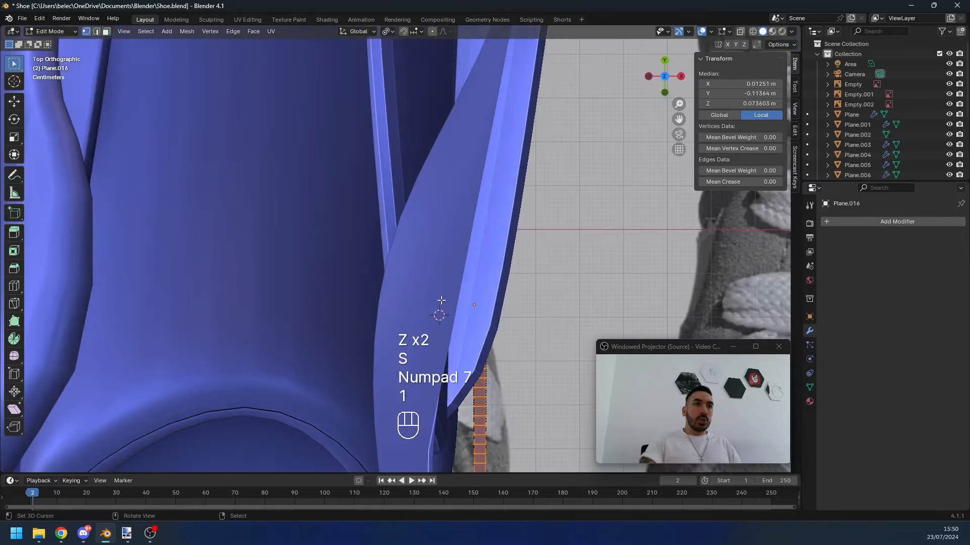
pyautogui.press('1')
pyautogui.hotkey('shift', 'z')
pyautogui.press('a')
pyautogui.press('a')
pyautogui.press('a')
pyautogui.press('b')
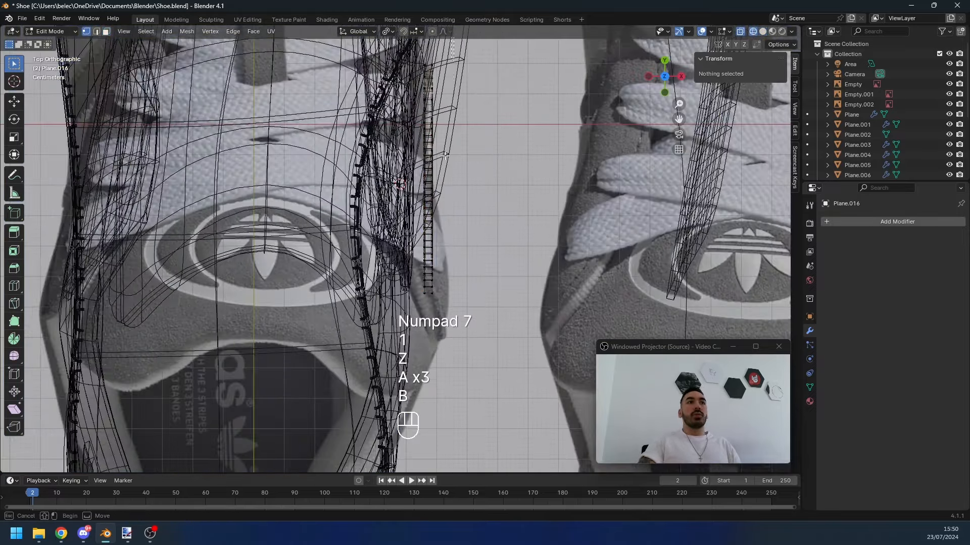
pyautogui.moveTo(432, 303); pyautogui.dragTo(428, 306)
pyautogui.moveTo(428, 306); pyautogui.dragTo(353, 213, button='middle')
pyautogui.hotkey('shift', 'z')
pyautogui.press('x')
pyautogui.click(564, 153)
pyautogui.moveTo(526, 210)
pyautogui.keyDown('shift'); pyautogui.mouseDown(button='middle')
pyautogui.moveTo(463, 240)
pyautogui.moveTo(442, 218)
pyautogui.mouseUp(button='middle'); pyautogui.keyUp('shift')
pyautogui.press('a')
pyautogui.press('2')
pyautogui.press('1')
pyautogui.press('KP_3')
pyautogui.press('KP_Decimal')
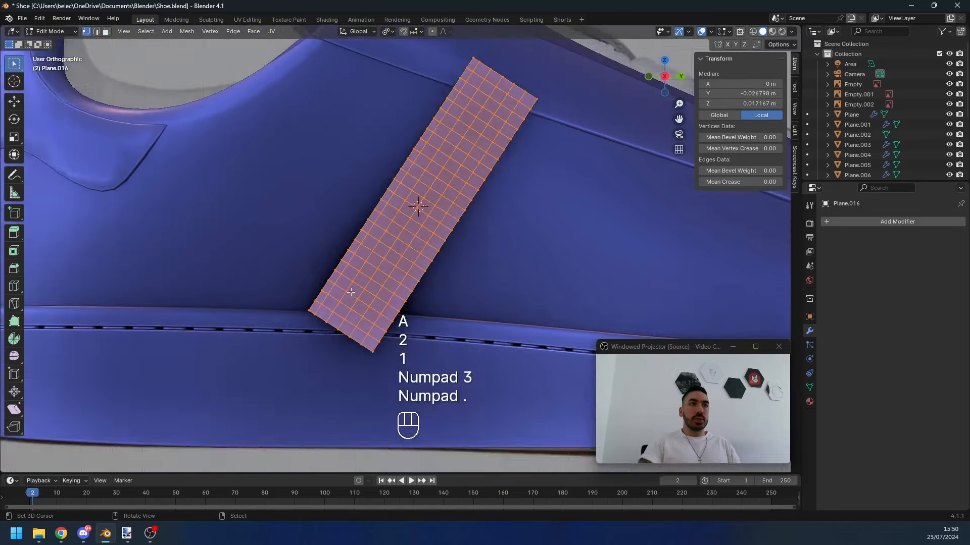
# Step: Try isolating the small squares by selecting the strip's lengthwise face columns and inverting the selection
pyautogui.hotkey('alt', 'a')
pyautogui.keyDown('alt'); pyautogui.click(340, 283); pyautogui.keyUp('alt')
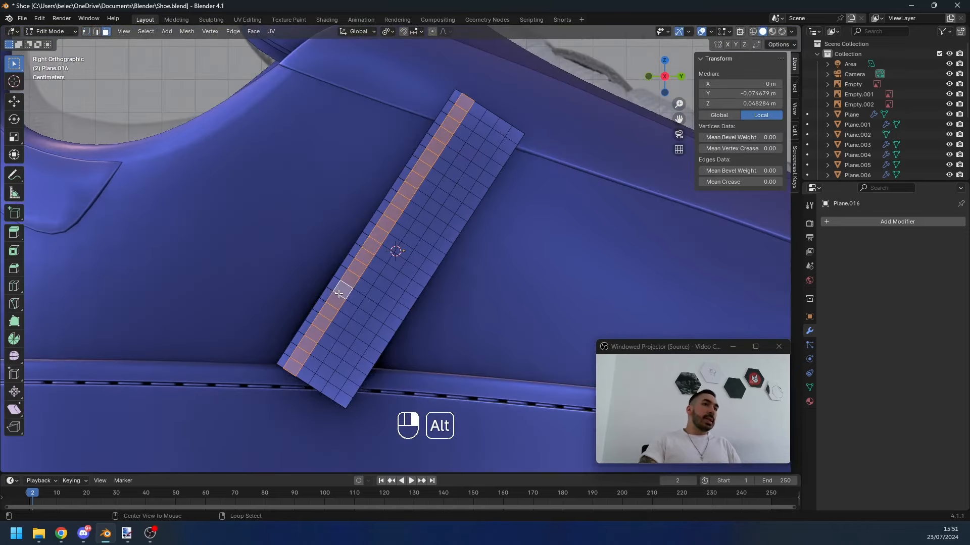
pyautogui.keyDown('alt'); pyautogui.keyDown('shift'); pyautogui.click(346, 303); pyautogui.keyUp('shift'); pyautogui.keyUp('alt')
pyautogui.keyDown('alt'); pyautogui.keyDown('shift'); pyautogui.click(360, 314); pyautogui.keyUp('shift'); pyautogui.keyUp('alt')
pyautogui.keyDown('alt'); pyautogui.keyDown('shift'); pyautogui.click(372, 325); pyautogui.keyUp('shift'); pyautogui.keyUp('alt')
pyautogui.keyDown('alt'); pyautogui.keyDown('shift'); pyautogui.click(392, 328); pyautogui.keyUp('shift'); pyautogui.keyUp('alt')
pyautogui.keyDown('shift'); pyautogui.scroll(-1, 392, 327); pyautogui.keyUp('shift')
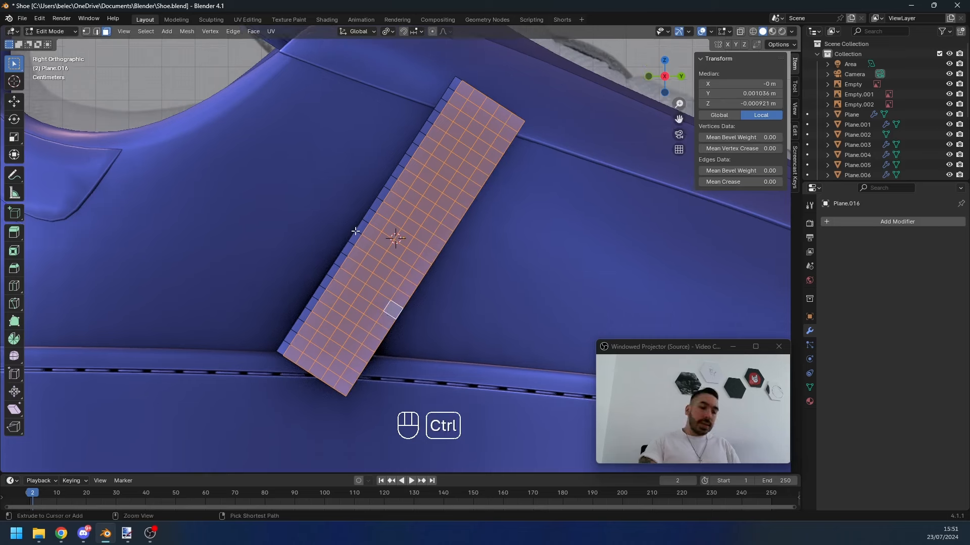
pyautogui.hotkey('ctrl', 'i')
pyautogui.hotkey('ctrl', 'z')
pyautogui.press('2')
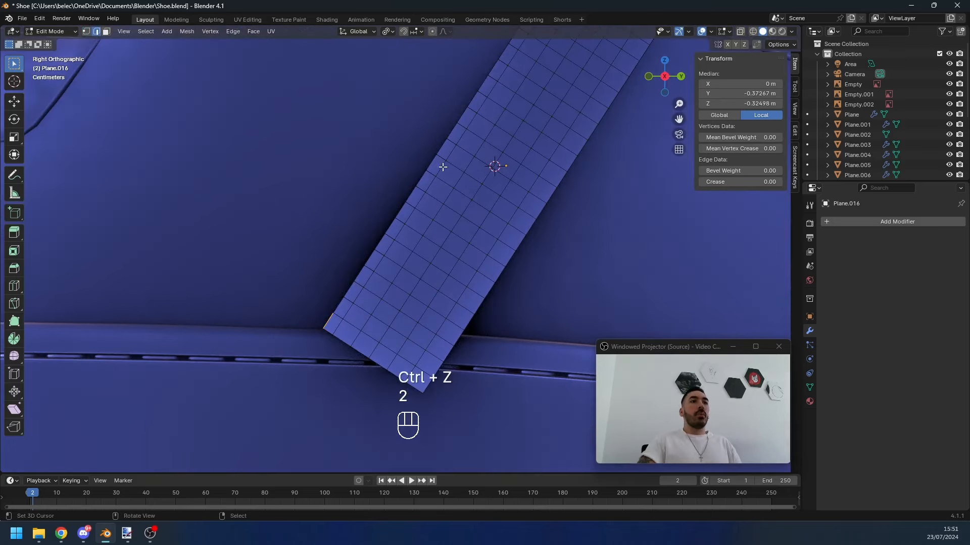
# Step: Select all outer vertices of the small squares through Select Similar by Amount of Adjacent Faces, excluding the strip's two opposite corners
pyautogui.press('a')
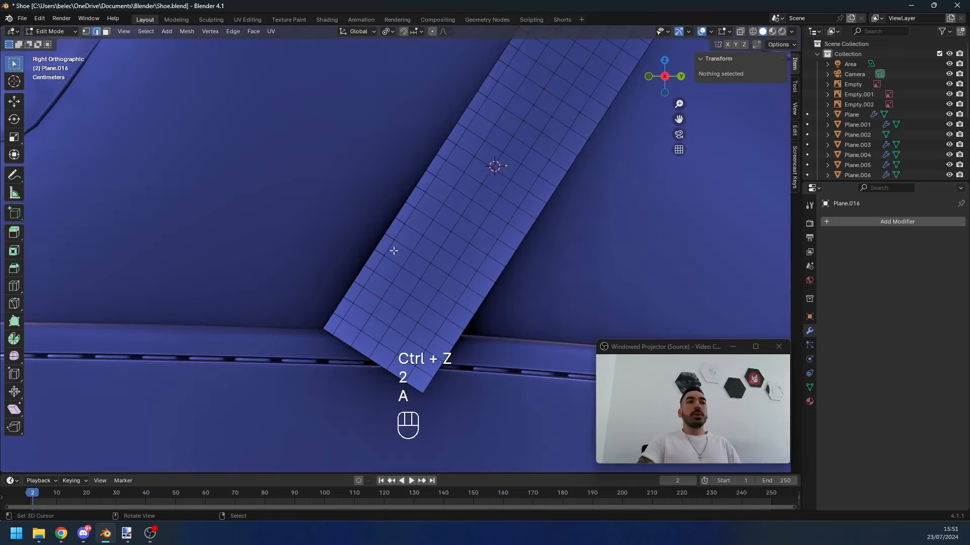
pyautogui.click(319, 323)
pyautogui.press('g')
pyautogui.click(328, 322)
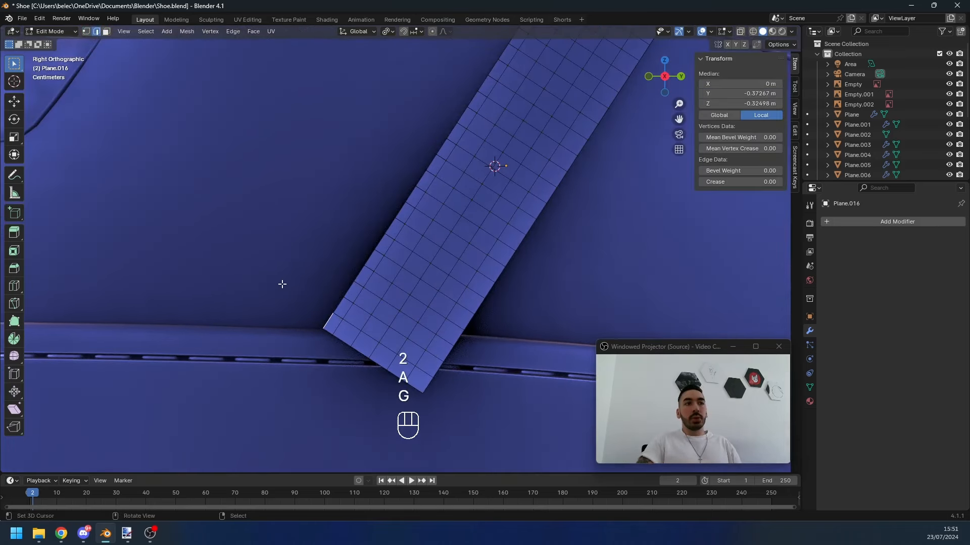
pyautogui.hotkey('shift', 'g')
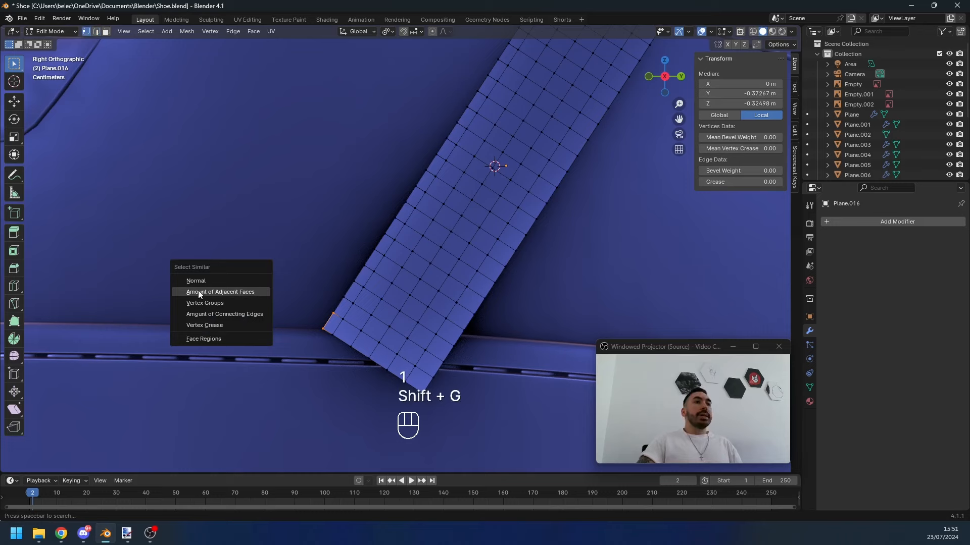
pyautogui.click(230, 290)
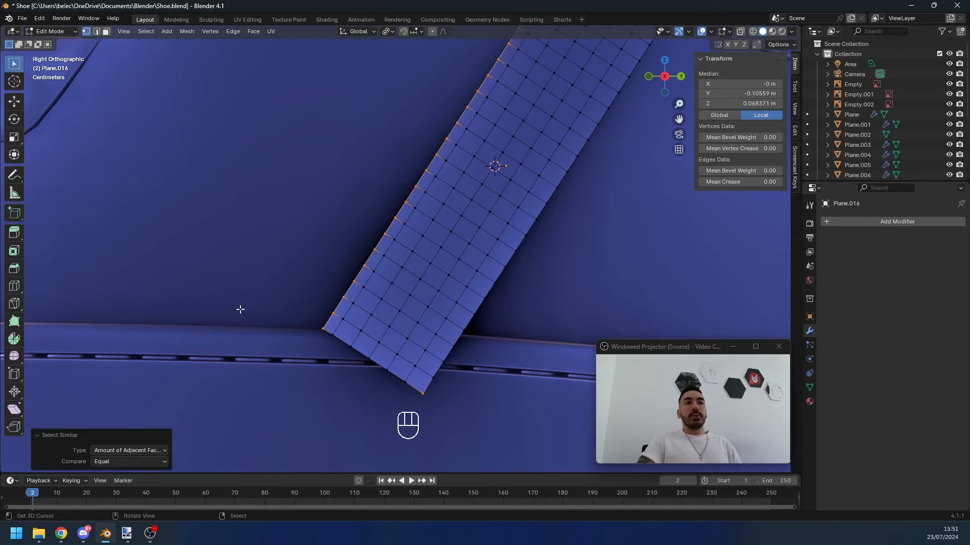
pyautogui.scroll(-4, 429, 364)
pyautogui.scroll(2, 508, 196)
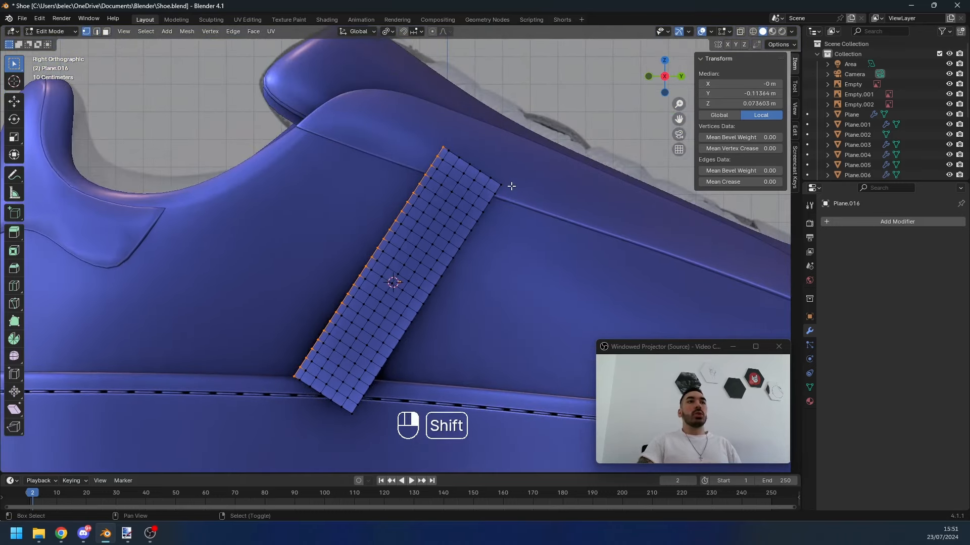
# Step: Scale the outer edges of the small squares to 0 about their individual origins to form pointed teeth
pyautogui.scroll(3, 511, 186)
pyautogui.press('s')
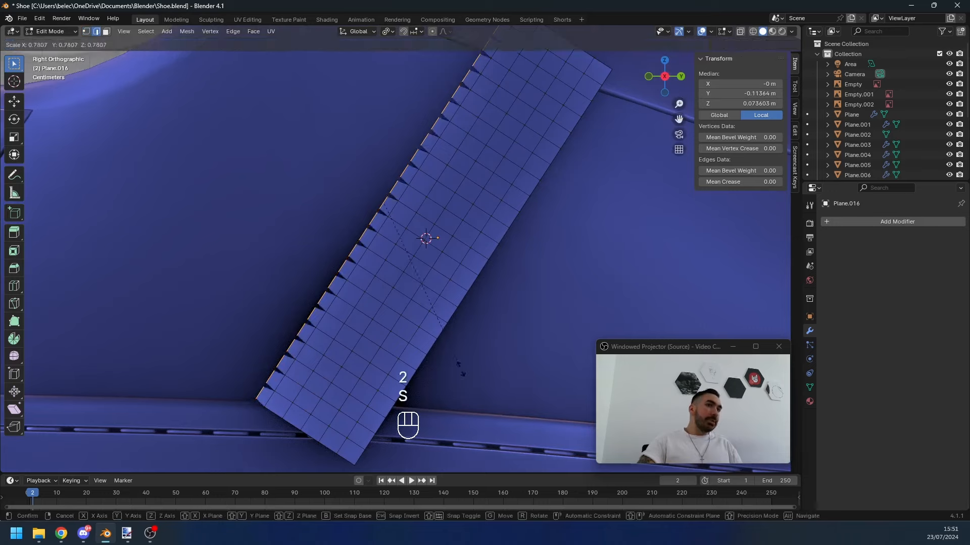
pyautogui.click(422, 282)
pyautogui.press('z')
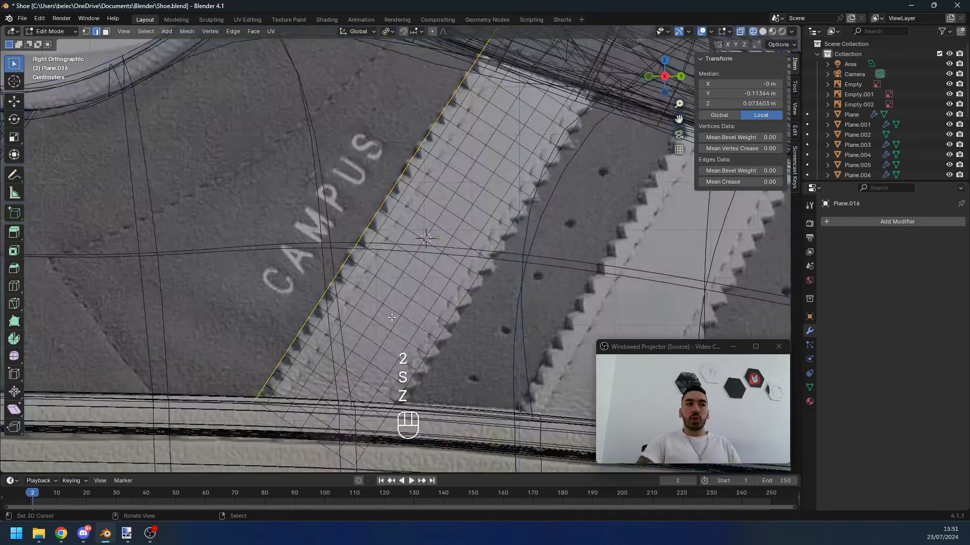
pyautogui.press('s')
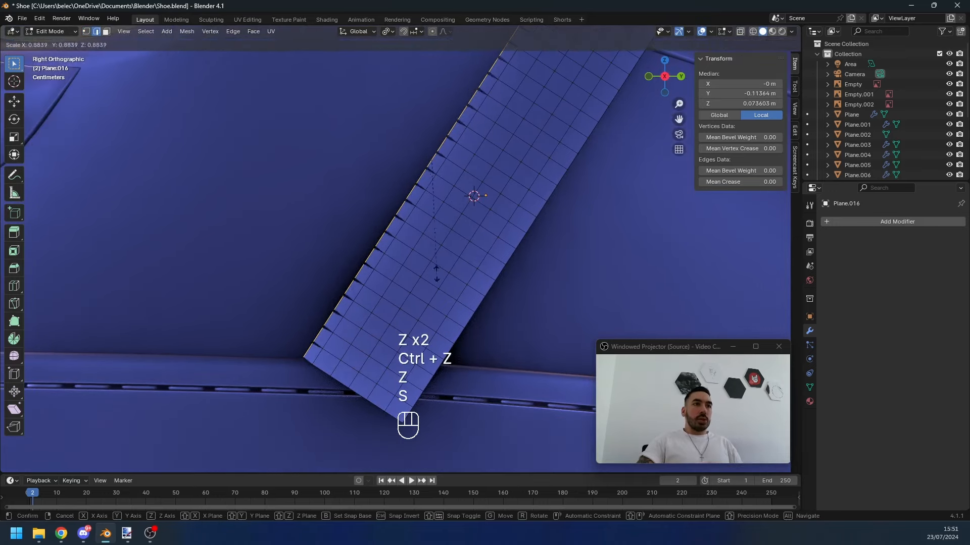
pyautogui.click(422, 260)
pyautogui.press('s')
pyautogui.press('0')
pyautogui.click(423, 260)
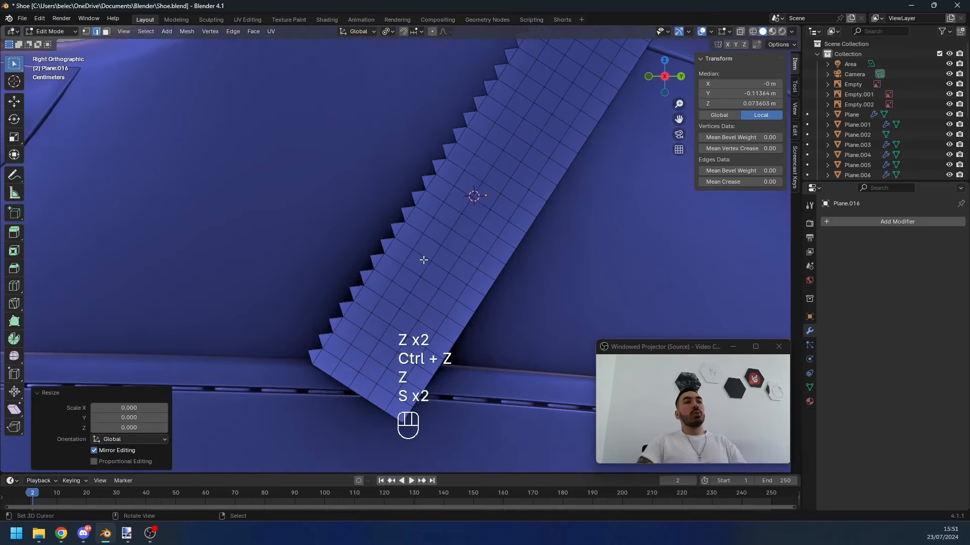
pyautogui.scroll(-3, 409, 209)
pyautogui.keyDown('shift'); pyautogui.moveTo(441, 174); pyautogui.dragTo(427, 208, button='middle'); pyautogui.keyUp('shift')
pyautogui.scroll(2, 427, 209)
pyautogui.press('a')
pyautogui.press('a')
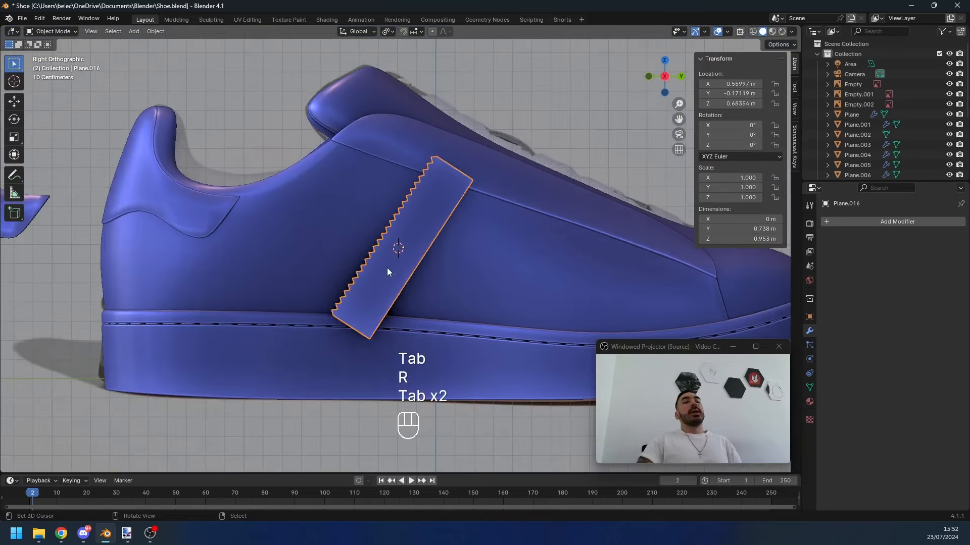
pyautogui.press('Tab')
pyautogui.press('g')
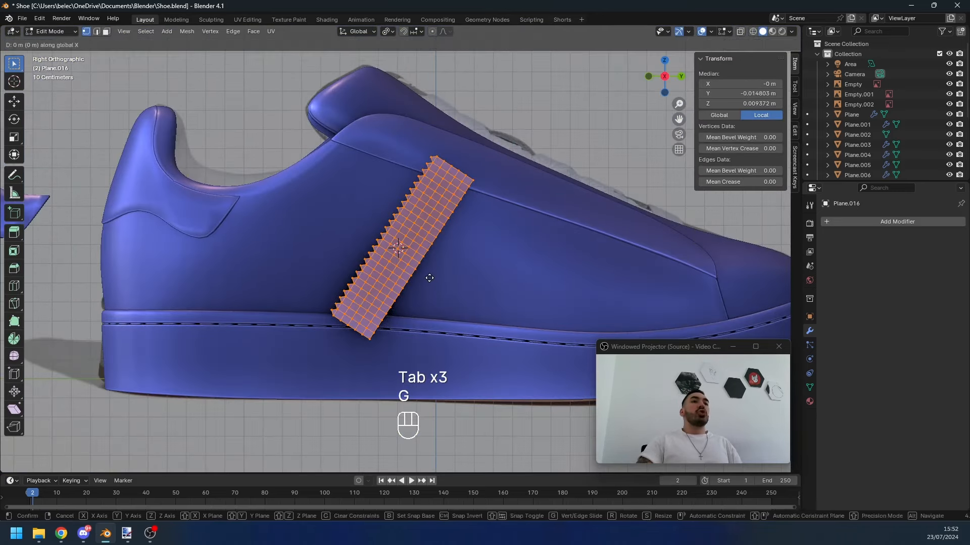
pyautogui.press('g')
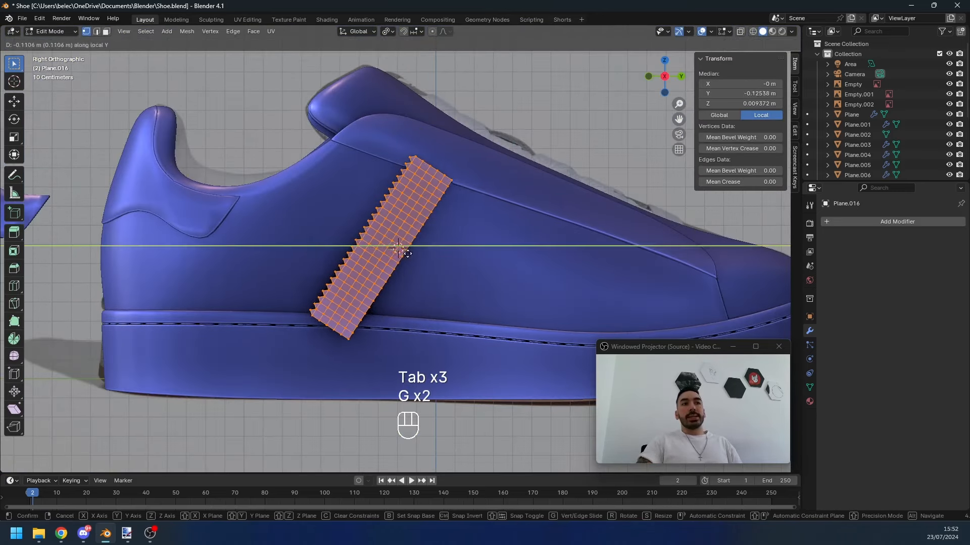
pyautogui.rightClick(361, 245)
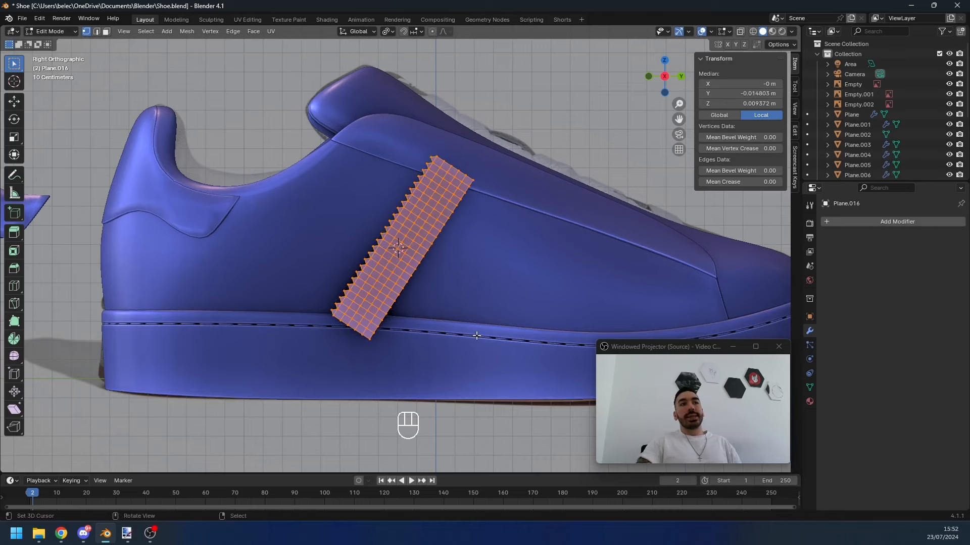
# Step: Select two diagonally opposite corner vertices of the strip's grid and snap the 3D cursor to their midpoint
pyautogui.scroll(2, 477, 336)
pyautogui.press('1')
pyautogui.click(304, 344)
pyautogui.hotkey('shift', 's')
pyautogui.click(559, 193)
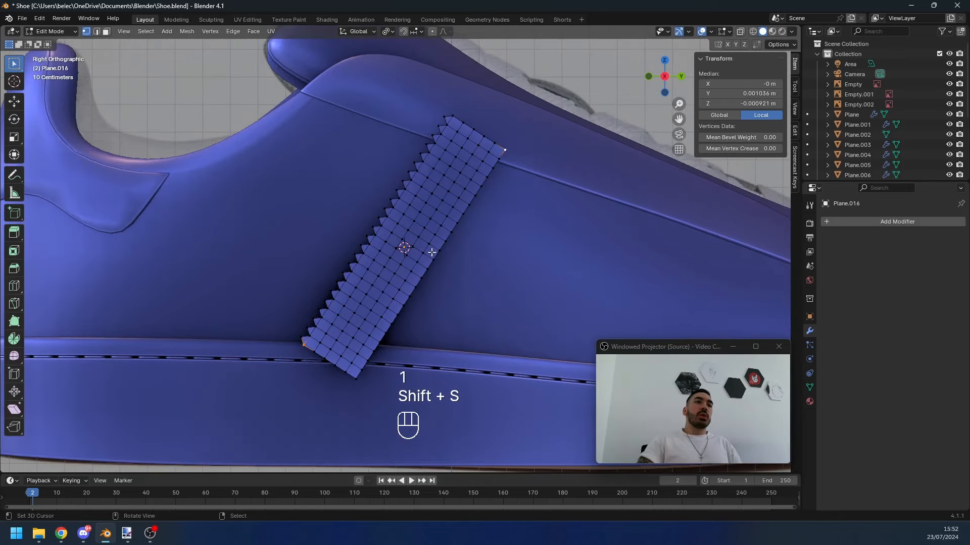
# Step: Delete the two lengthwise face columns on the strip's smooth, toe-facing side
pyautogui.press('3')
pyautogui.keyDown('alt'); pyautogui.click(413, 251); pyautogui.keyUp('alt')
pyautogui.keyDown('alt'); pyautogui.rightClick(418, 251); pyautogui.keyUp('alt')
pyautogui.keyDown('alt'); pyautogui.keyDown('shift'); pyautogui.rightClick(429, 256); pyautogui.keyUp('shift'); pyautogui.keyUp('alt')
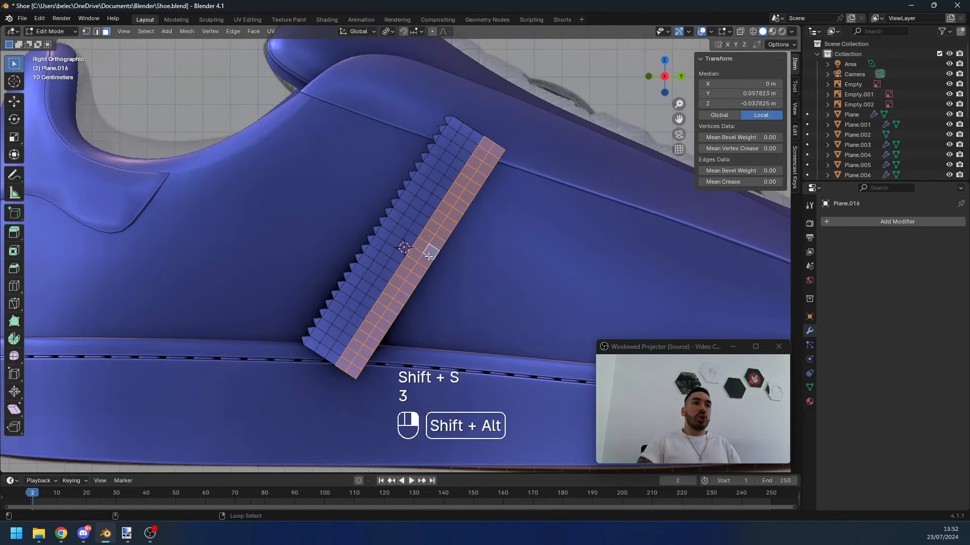
pyautogui.press('x')
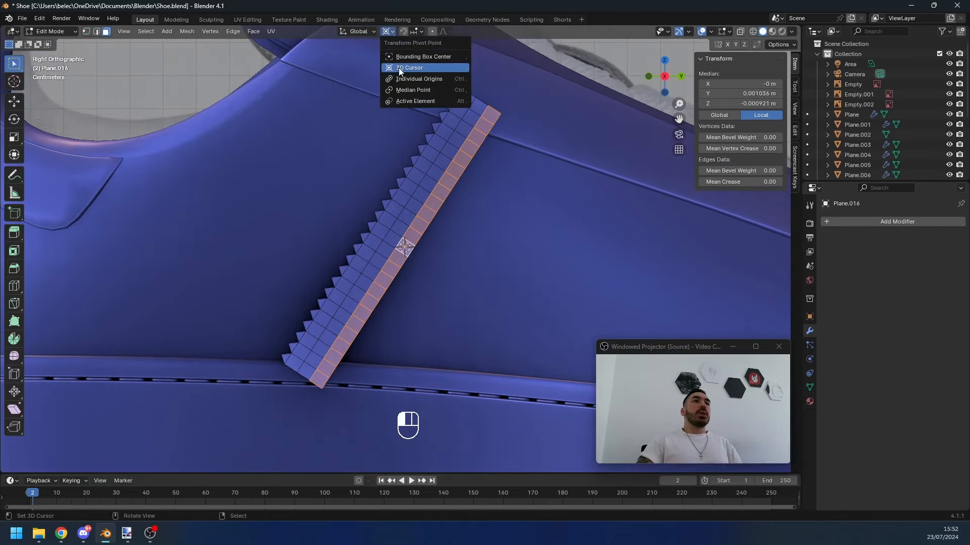
# Step: Duplicate the serrated part without the middle face column and rotate the copy 180° around the 3D cursor
pyautogui.click(399, 69)
pyautogui.hotkey('ctrl', 'i')
pyautogui.hotkey('shift', 'd')
pyautogui.press('r')
pyautogui.press('1')
pyautogui.press('8')
pyautogui.press('0')
pyautogui.press('Return')
# Step: Merge all of the strip's vertices by distance at 0.0001 m to join the mirrored serrated halves
pyautogui.press('a')
pyautogui.press('a')
pyautogui.hotkey('shift', 'w')
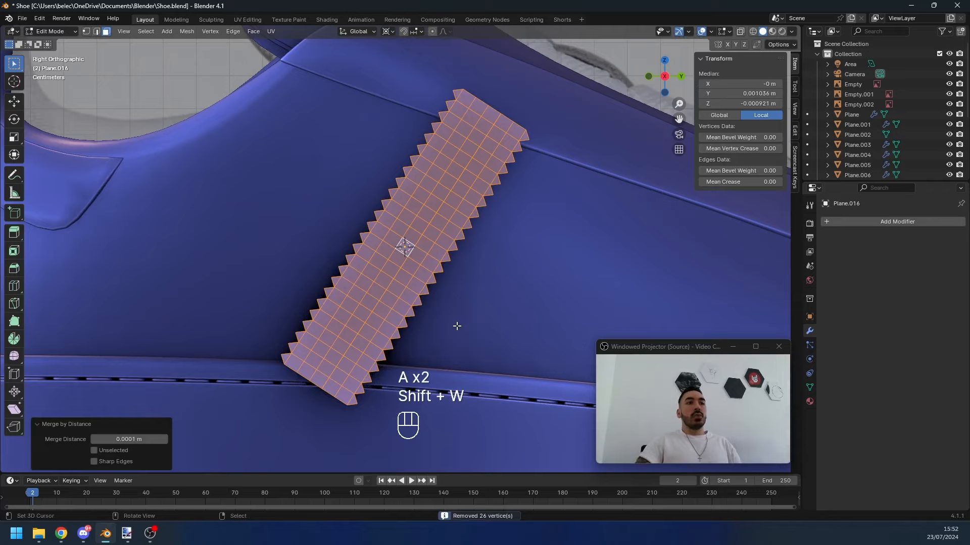
# Step: Duplicate the finished serrated strip onto the middle and front stripes of the reference photo
pyautogui.press('Tab')
pyautogui.press('Tab')
pyautogui.press('Tab')
pyautogui.press('z')
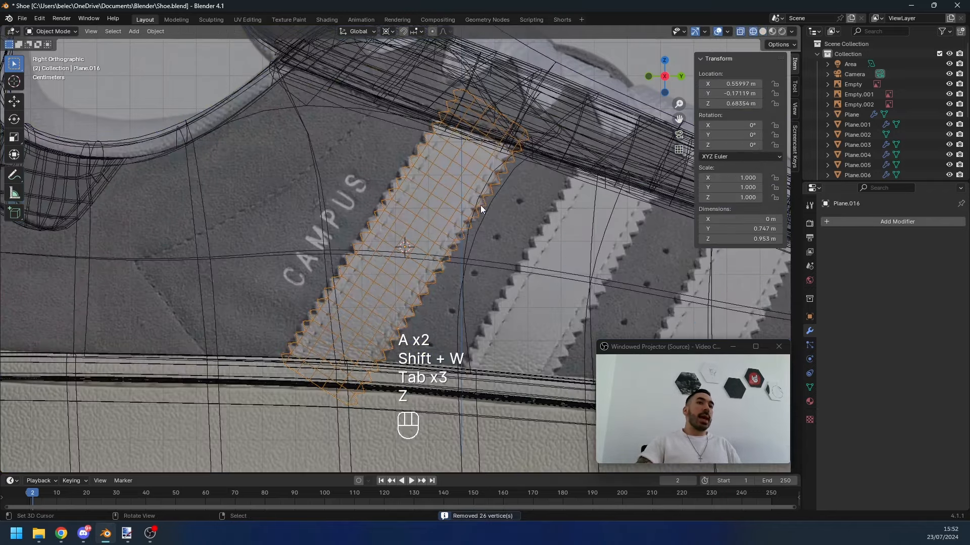
pyautogui.press('z')
pyautogui.scroll(-3, 450, 227)
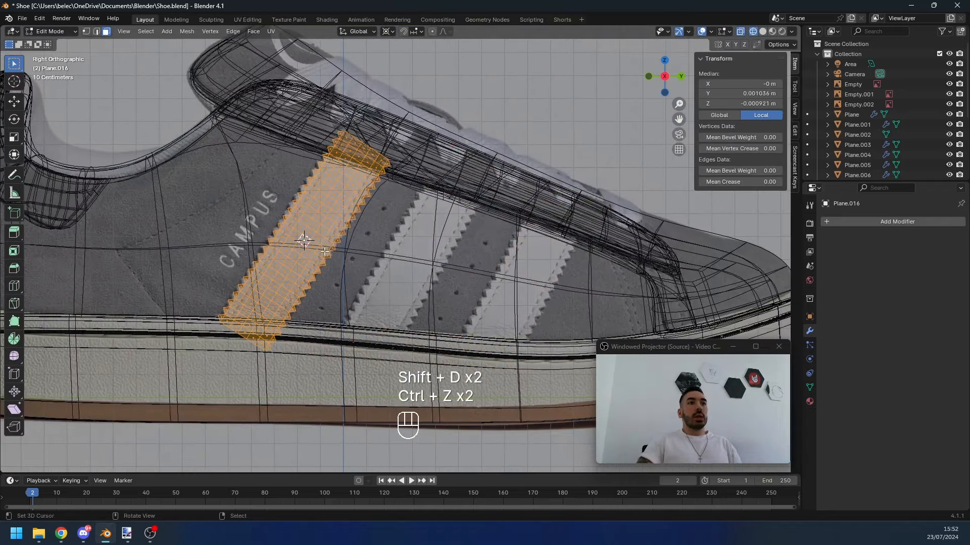
pyautogui.hotkey('shift', 'd')
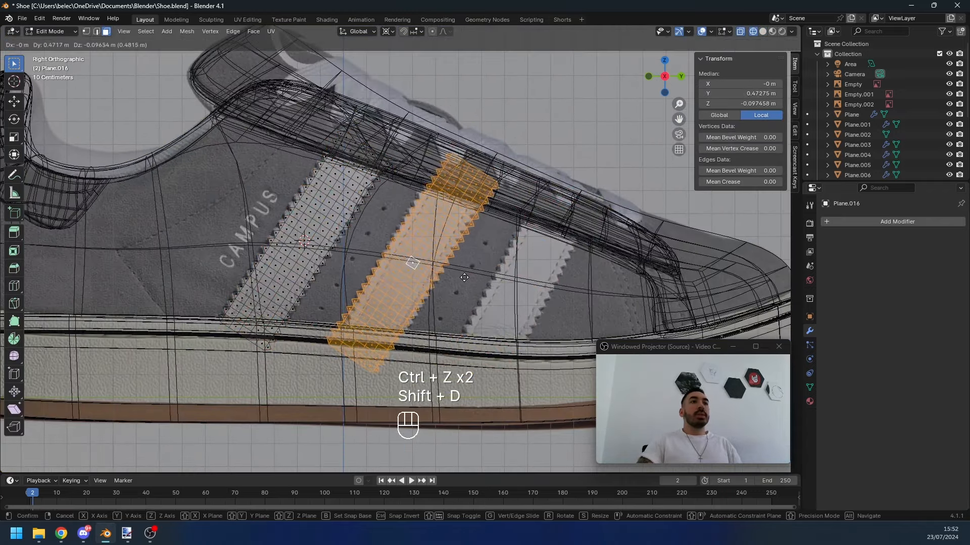
pyautogui.click(463, 278)
pyautogui.hotkey('shift', 'd')
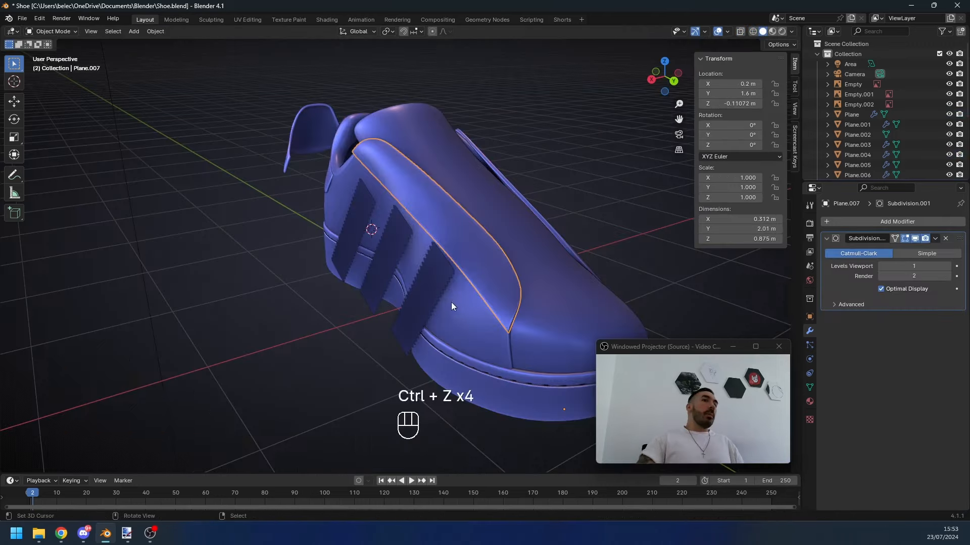
# Step: Raise the lace-side overlay piece 1 m along Z, clear of the shoe
pyautogui.scroll(-4, 450, 302)
pyautogui.moveTo(451, 302); pyautogui.dragTo(472, 292, button='middle')
pyautogui.press('g')
pyautogui.press('z')
pyautogui.keyDown('ctrl'); pyautogui.click(471, 254); pyautogui.keyUp('ctrl')
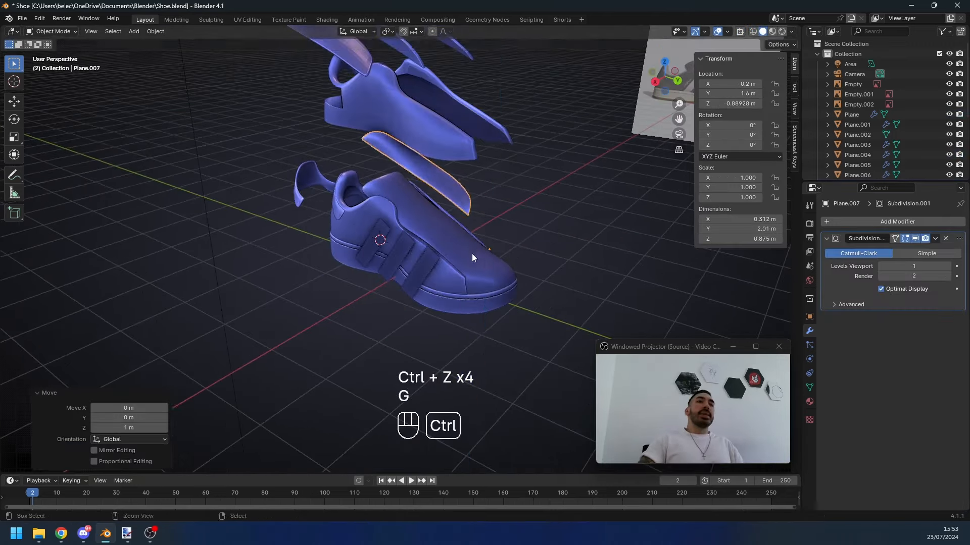
# Step: Lower the sole away from the upper and raise the toe-and-tongue piece 1 m along Z
pyautogui.moveTo(472, 253); pyautogui.dragTo(441, 218, button='middle')
pyautogui.click(446, 309)
pyautogui.press('g')
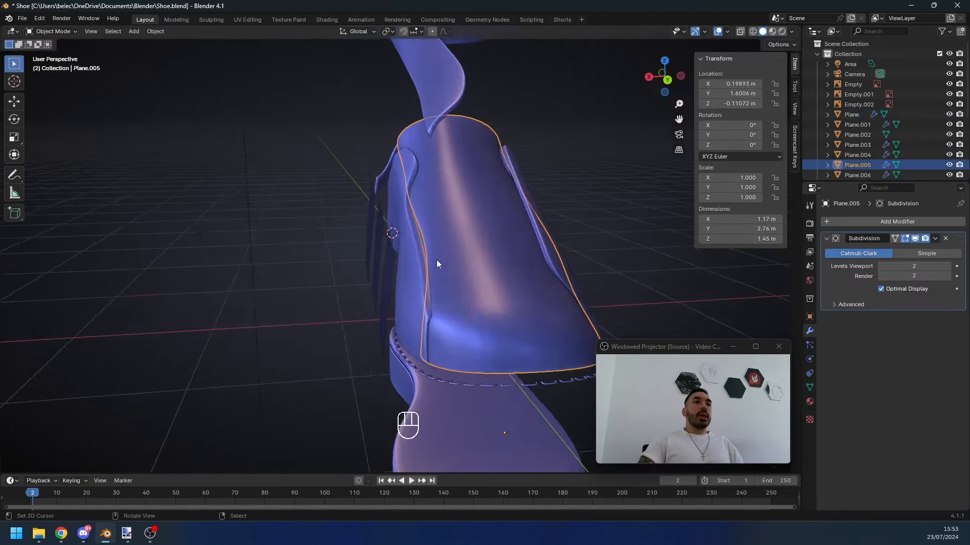
pyautogui.press('g')
pyautogui.moveTo(436, 259); pyautogui.dragTo(393, 260, button='middle')
pyautogui.press('z')
pyautogui.keyDown('ctrl'); pyautogui.click(448, 203); pyautogui.keyUp('ctrl')
pyautogui.rightClick(422, 264)
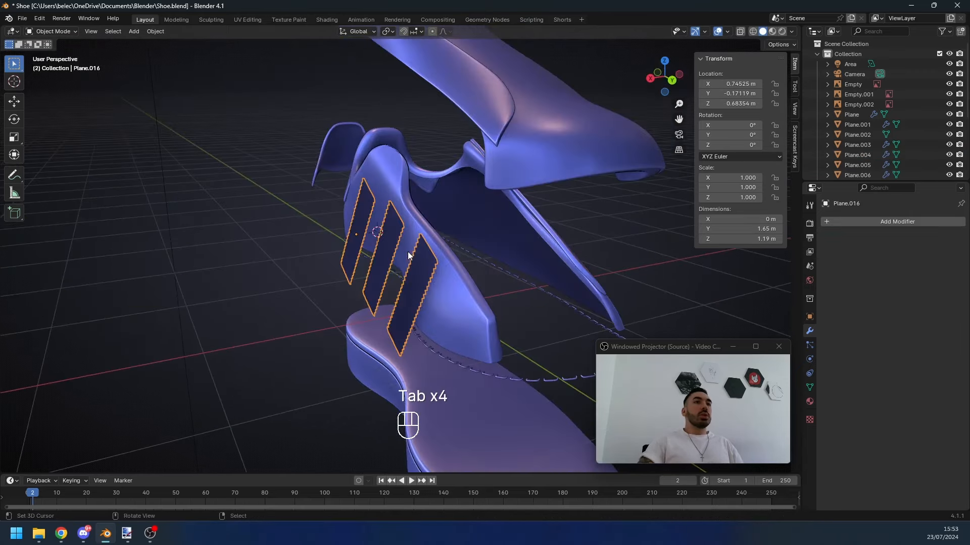
# Step: Add a Shrinkwrap modifier to the stripes with Plane.004 as target and the Project wrap method
pyautogui.moveTo(407, 251); pyautogui.dragTo(425, 262, button='middle')
pyautogui.press('g')
pyautogui.click(859, 227)
pyautogui.moveTo(857, 224)
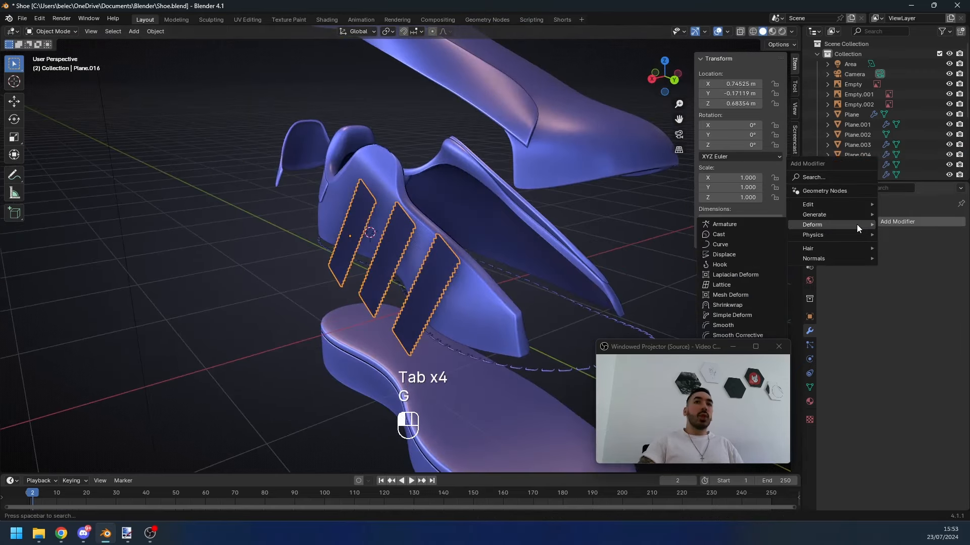
pyautogui.click(738, 305)
pyautogui.click(477, 279)
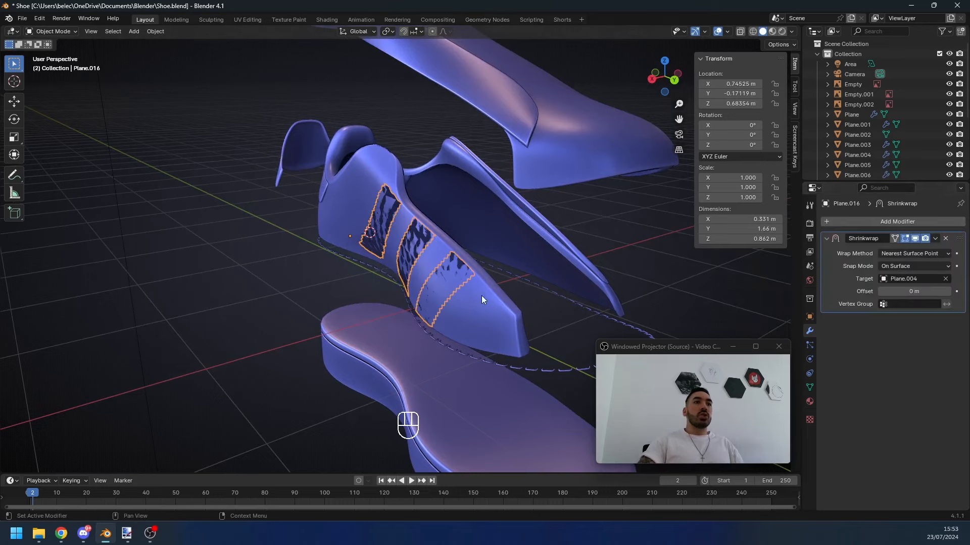
pyautogui.click(893, 255)
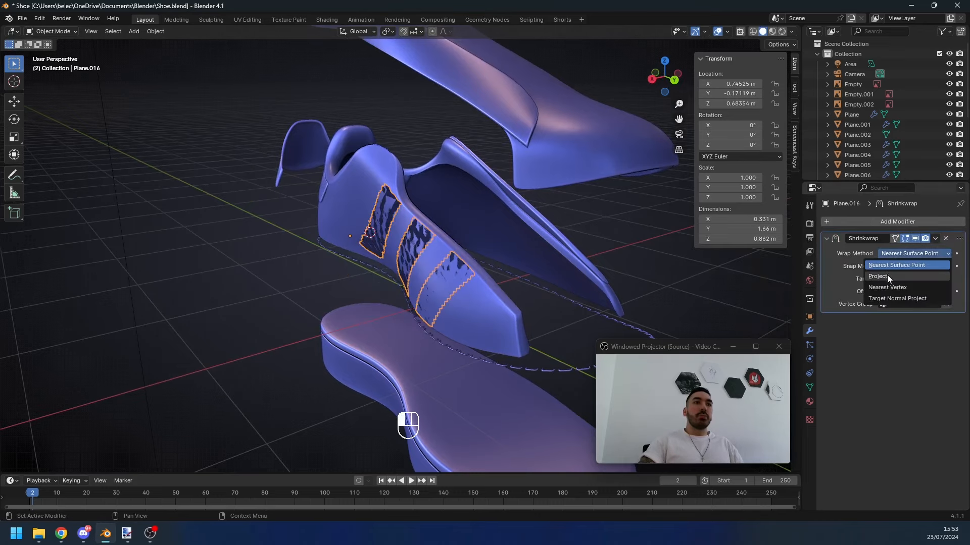
pyautogui.click(887, 275)
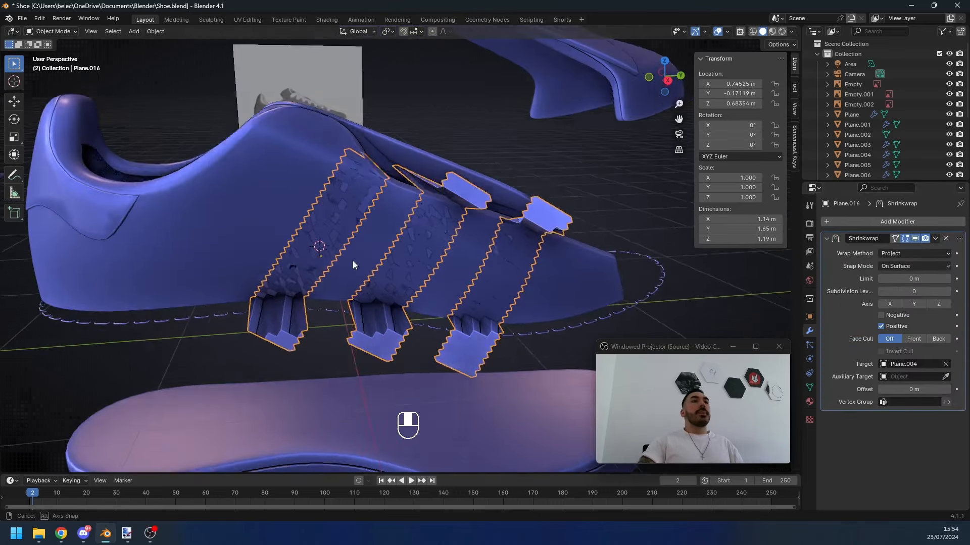
# Step: Duplicate the shrinkwrapped stripes in place and hide the copy as a backup
pyautogui.moveTo(353, 261); pyautogui.dragTo(333, 272, button='middle')
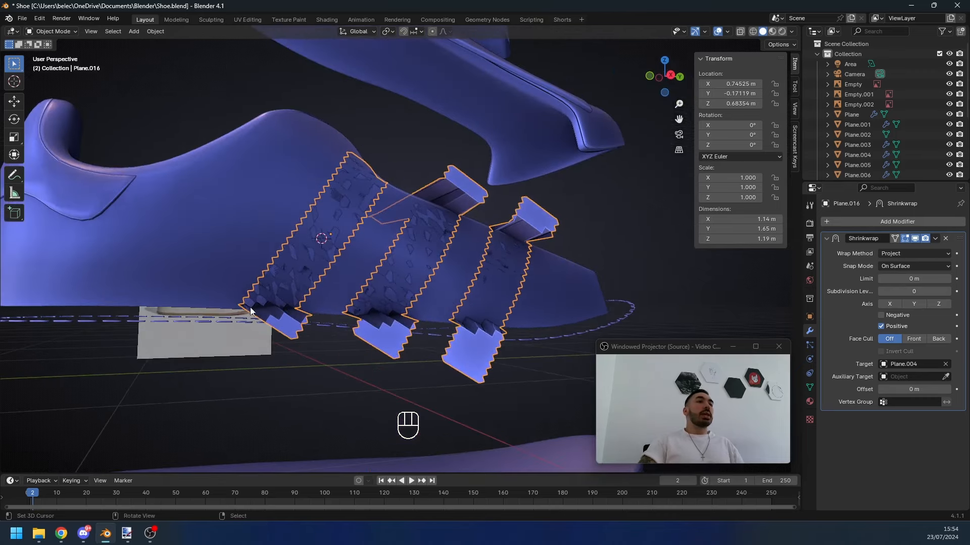
pyautogui.moveTo(250, 307); pyautogui.dragTo(423, 321, button='middle')
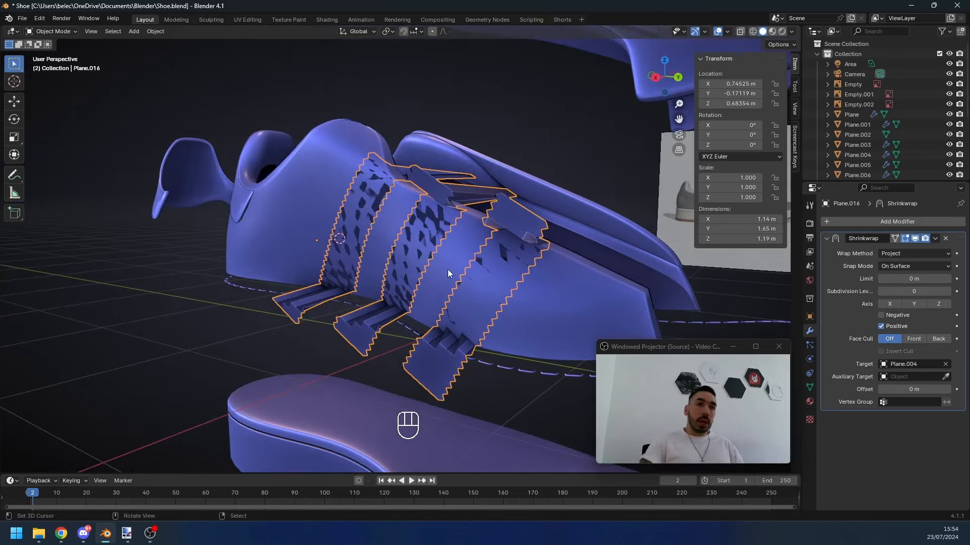
pyautogui.scroll(-4, 447, 268)
pyautogui.moveTo(447, 268)
pyautogui.mouseDown(button='middle')
pyautogui.moveTo(392, 290)
pyautogui.moveTo(463, 259)
pyautogui.mouseUp(button='middle')
pyautogui.scroll(3, 464, 259)
pyautogui.hotkey('shift', 'd')
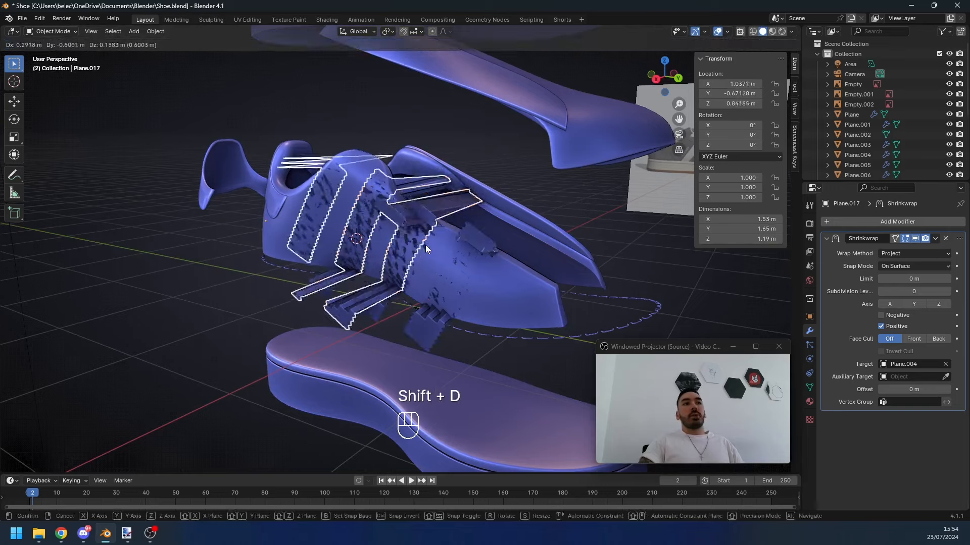
pyautogui.rightClick(478, 269)
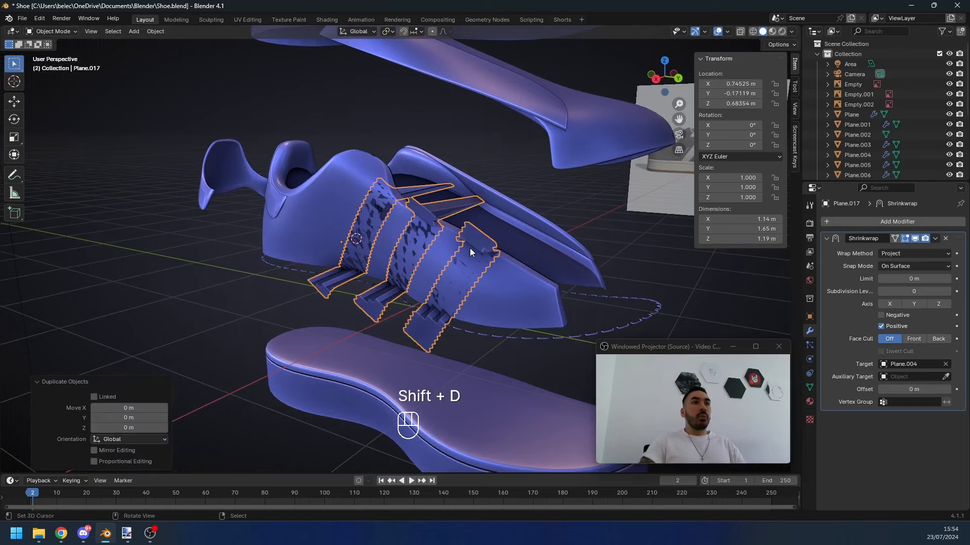
pyautogui.press('h')
# Step: Apply the Shrinkwrap modifier on the original stripes object
pyautogui.scroll(2, 469, 250)
pyautogui.rightClick(432, 204)
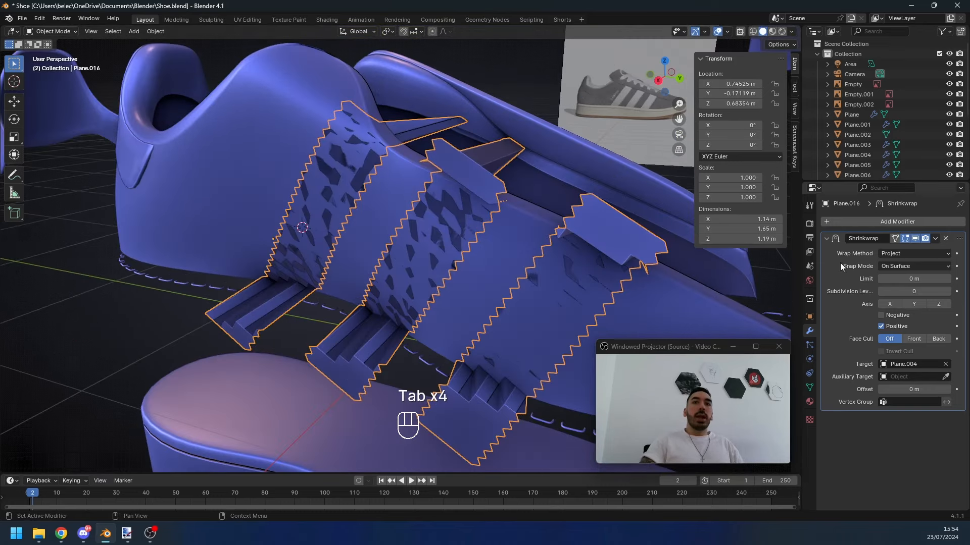
pyautogui.hotkey('ctrl', 'a')
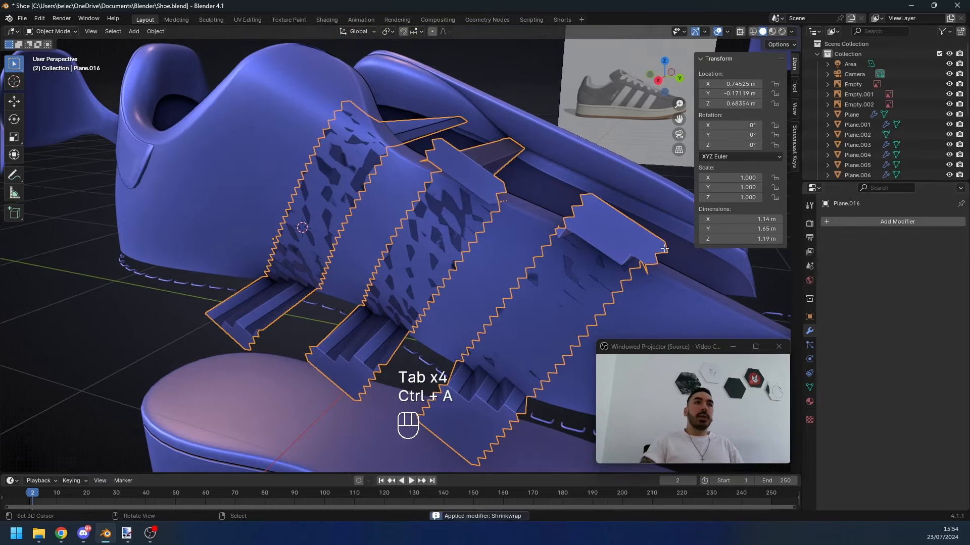
# Step: Delete the stray geometry projecting past the side panel at the upper end of the middle stripe
pyautogui.press('Tab')
pyautogui.moveTo(664, 249)
pyautogui.mouseDown(button='middle')
pyautogui.moveTo(497, 186)
pyautogui.moveTo(364, 237)
pyautogui.mouseUp(button='middle')
pyautogui.press('z')
pyautogui.press('a')
pyautogui.press('a')
pyautogui.click(353, 240)
pyautogui.click(323, 243)
pyautogui.keyDown('shift'); pyautogui.click(274, 214); pyautogui.keyUp('shift')
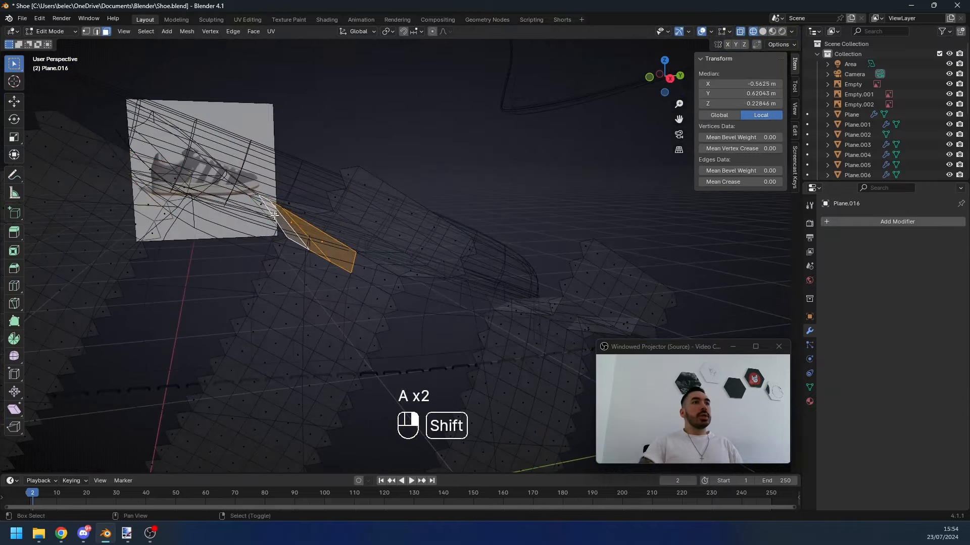
pyautogui.keyDown('ctrl'); pyautogui.click(384, 255); pyautogui.keyUp('ctrl')
pyautogui.press('c')
pyautogui.moveTo(379, 216)
pyautogui.mouseDown()
pyautogui.moveTo(368, 210)
pyautogui.moveTo(448, 242)
pyautogui.mouseUp()
pyautogui.press('Escape')
pyautogui.press('z')
pyautogui.scroll(3, 353, 261)
pyautogui.moveTo(447, 242)
pyautogui.mouseDown(button='middle')
pyautogui.moveTo(353, 262)
pyautogui.moveTo(379, 283)
pyautogui.moveTo(469, 290)
pyautogui.moveTo(383, 336)
pyautogui.mouseUp(button='middle')
pyautogui.press('z')
pyautogui.press('x')
pyautogui.click(469, 292)
# Step: Delete the stray vertices at the upper end of the stripe nearest the toe
pyautogui.press('Tab')
pyautogui.press('z')
pyautogui.press('a')
pyautogui.press('a')
pyautogui.press('a')
pyautogui.press('1')
pyautogui.click(367, 212)
pyautogui.press('a')
pyautogui.press('a')
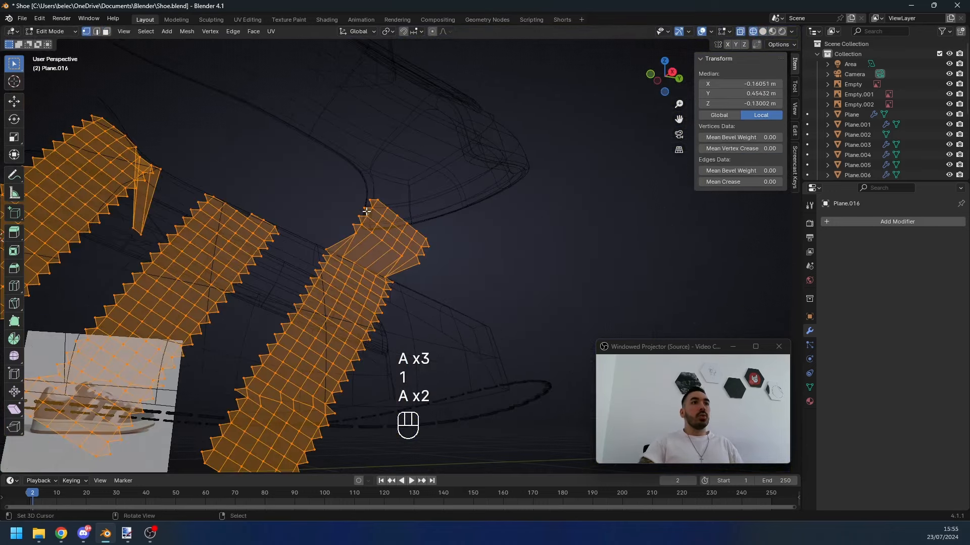
pyautogui.press('a')
pyautogui.press('c')
pyautogui.moveTo(369, 211); pyautogui.dragTo(430, 244)
pyautogui.rightClick(430, 245)
pyautogui.press('x')
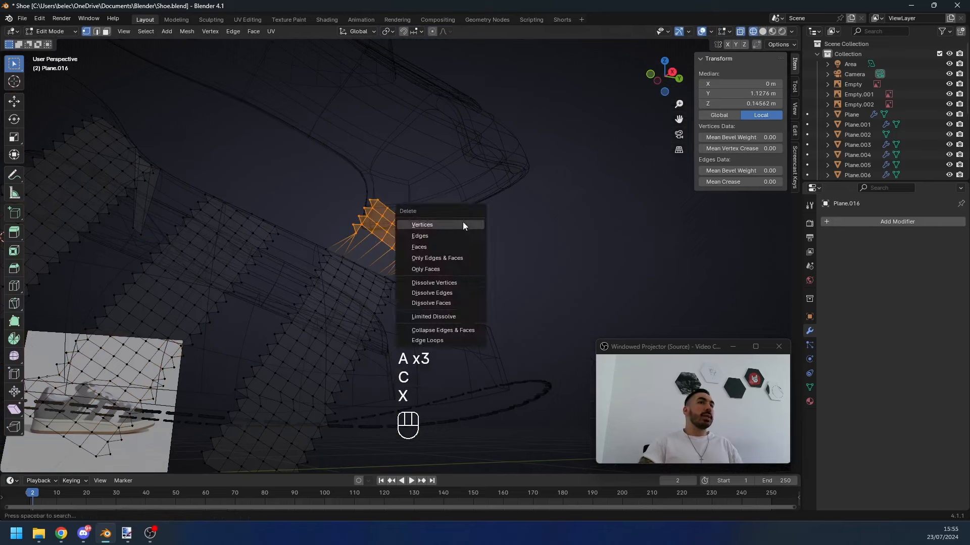
pyautogui.click(462, 223)
pyautogui.press('Tab')
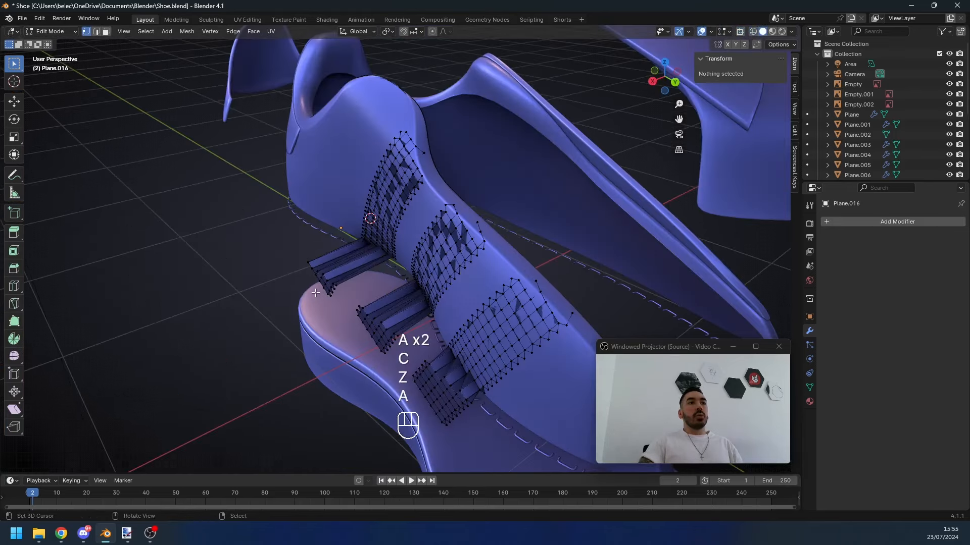
# Step: Delete the leftover vertices projecting past the side panel at the lower ends of all three stripes
pyautogui.press('z')
pyautogui.press('a')
pyautogui.press('a')
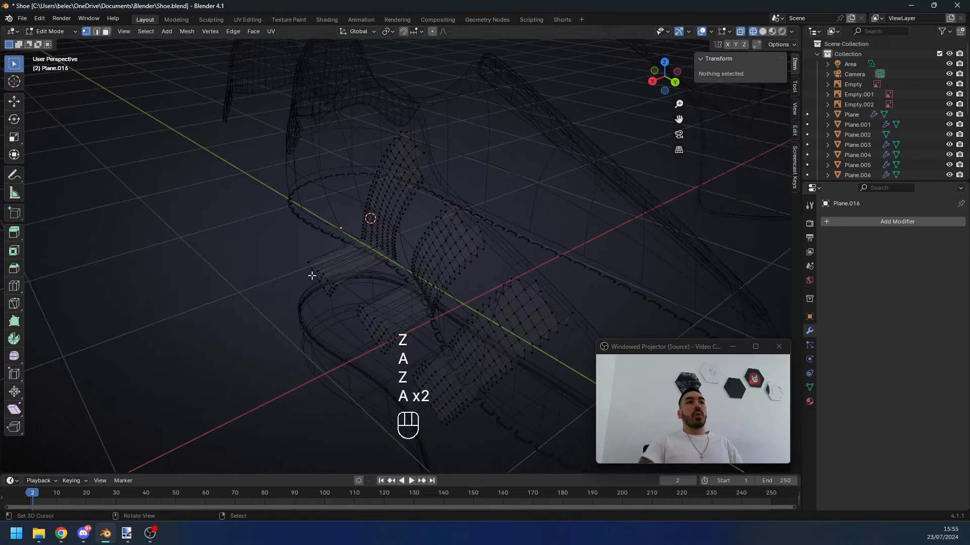
pyautogui.press('c')
pyautogui.moveTo(318, 275); pyautogui.dragTo(437, 424)
pyautogui.rightClick(436, 423)
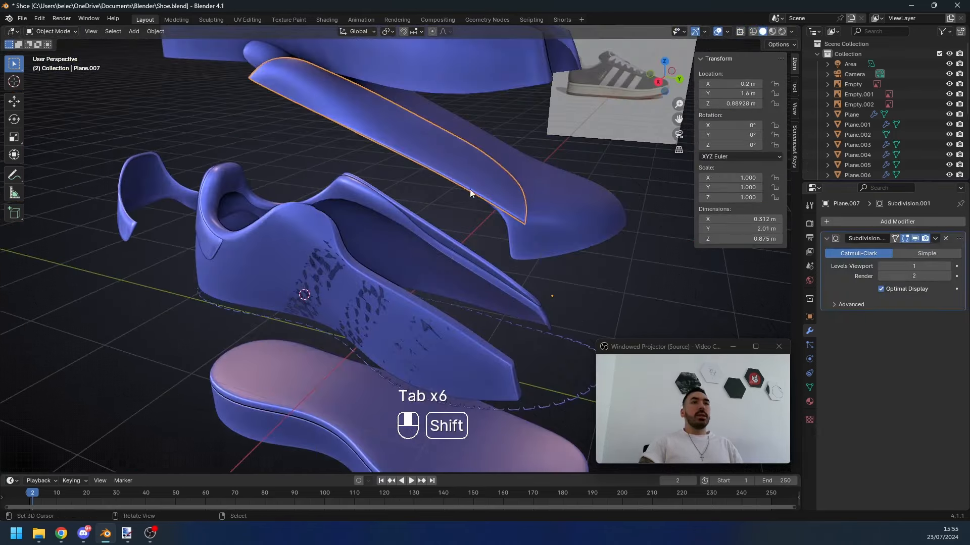
# Step: Move the toe-and-tongue piece and the lace-side overlay down 1 m along Z, and bring the sole back up against the upper
pyautogui.keyDown('shift'); pyautogui.click(485, 187); pyautogui.keyUp('shift')
pyautogui.press('g')
pyautogui.press('z')
pyautogui.click(351, 397)
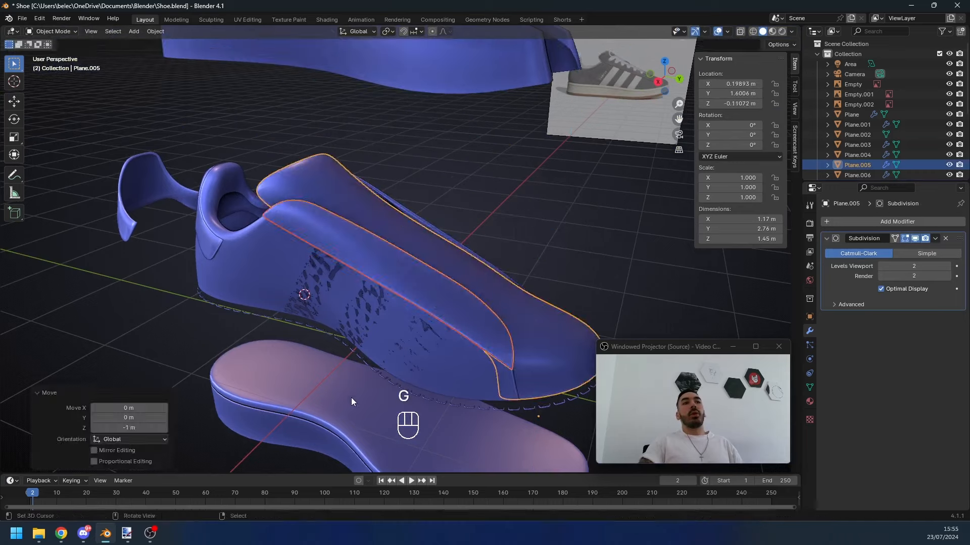
pyautogui.press('g')
pyautogui.keyDown('ctrl'); pyautogui.click(355, 335); pyautogui.keyUp('ctrl')
# Step: Examine how the trimmed lower ends of the stripes meet the side panel and the sole edge
pyautogui.press('a')
pyautogui.scroll(5, 400, 308)
pyautogui.press('Tab')
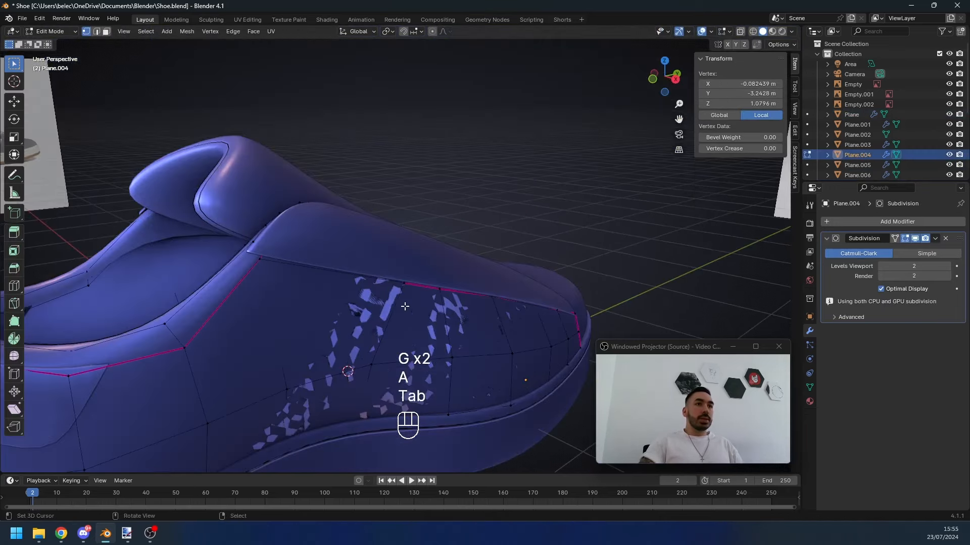
pyautogui.press('Tab')
pyautogui.press('Tab')
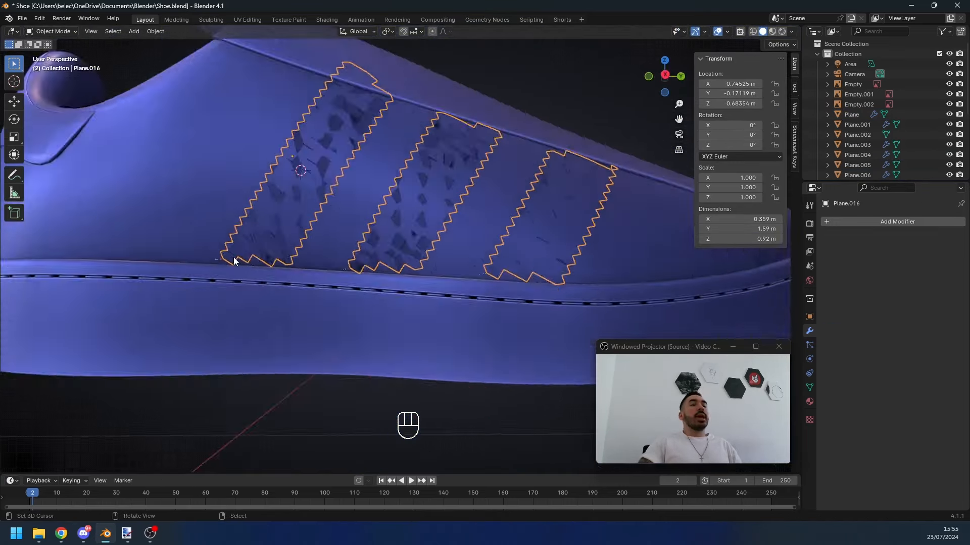
pyautogui.moveTo(233, 260); pyautogui.dragTo(381, 282, button='middle')
pyautogui.scroll(3, 461, 287)
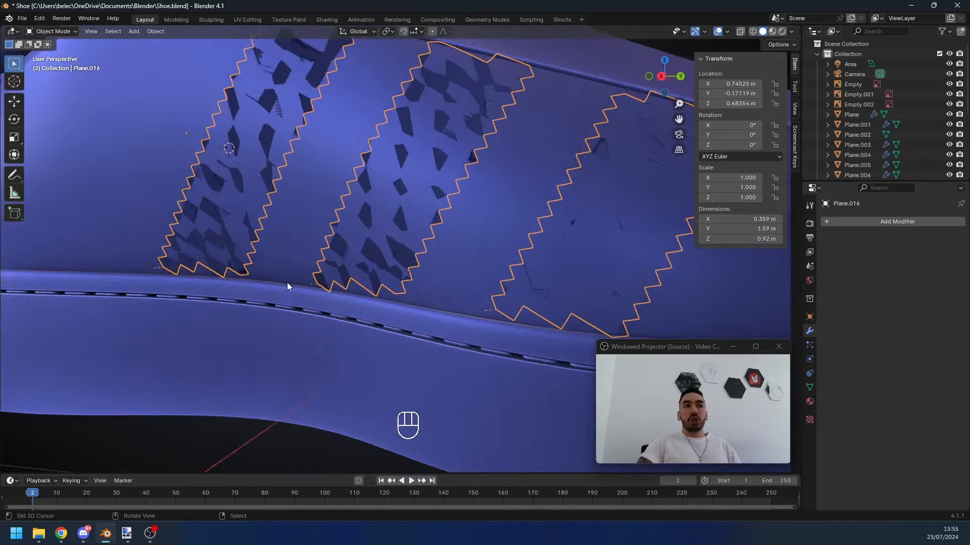
pyautogui.keyDown('shift'); pyautogui.moveTo(461, 287); pyautogui.dragTo(347, 283, button='middle'); pyautogui.keyUp('shift')
pyautogui.scroll(2, 323, 297)
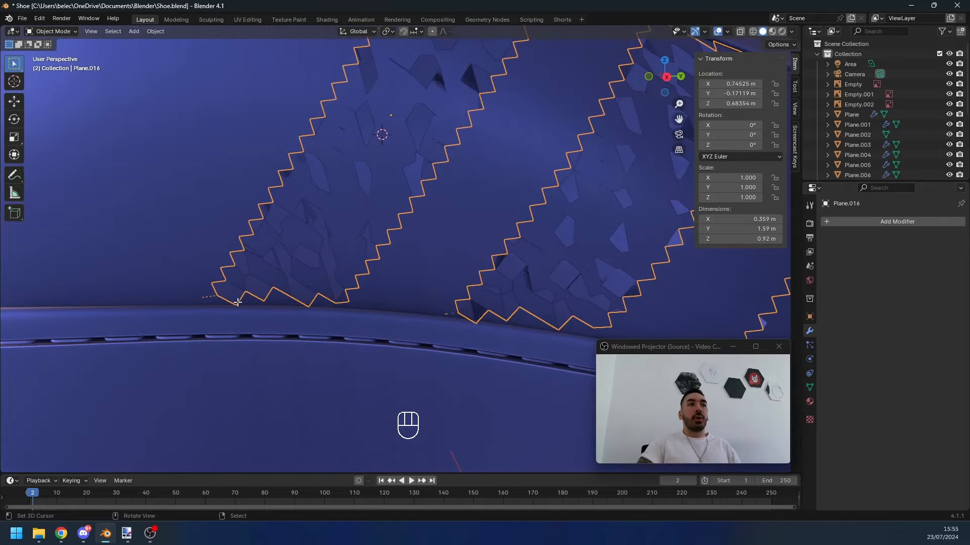
# Step: Extrude the heel-side bottom corner vertex of the rearmost stripe about 0.028 m down to the sole edge and shift it about -0.013 m along X
pyautogui.press('Tab')
pyautogui.press('1')
pyautogui.press('KP_3')
pyautogui.press('e')
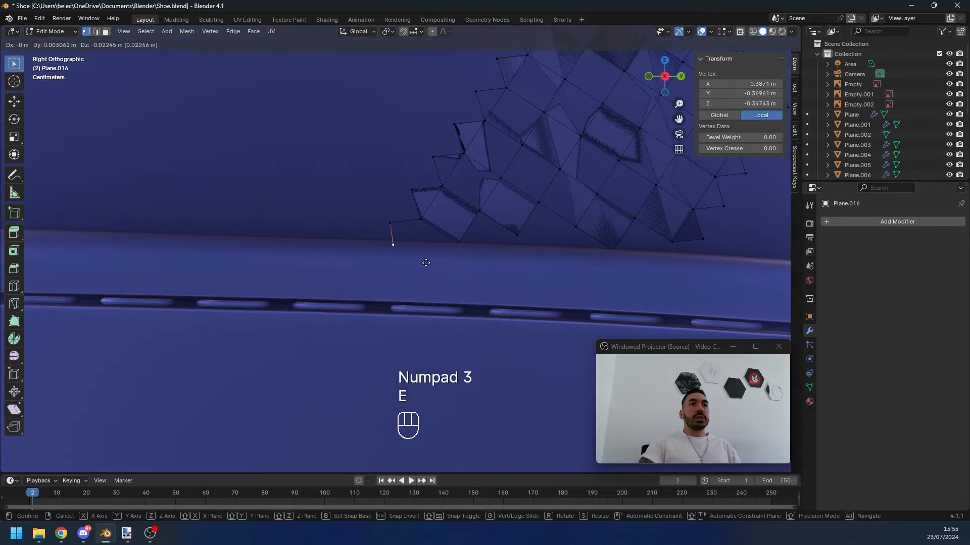
pyautogui.click(429, 267)
pyautogui.moveTo(430, 266); pyautogui.dragTo(530, 295, button='middle')
pyautogui.press('g')
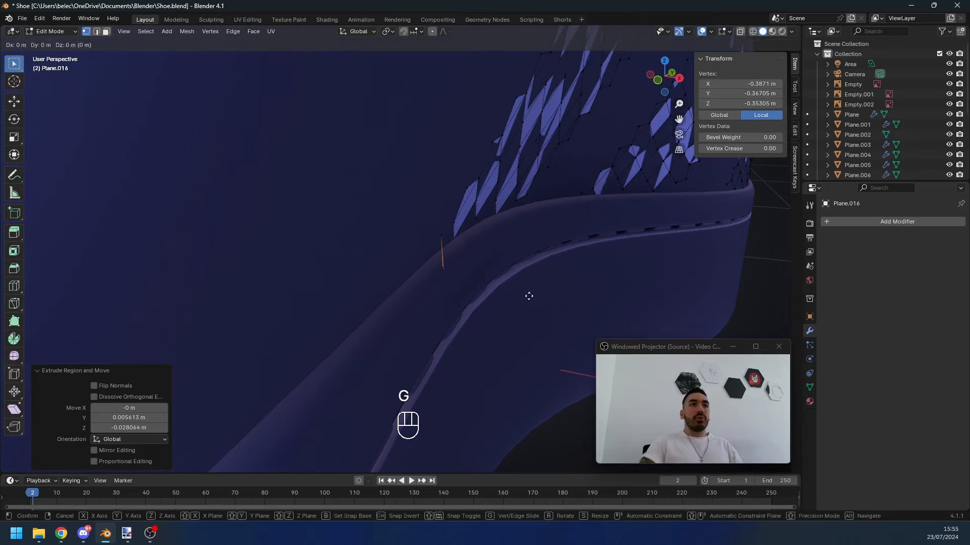
pyautogui.middleClick(524, 294)
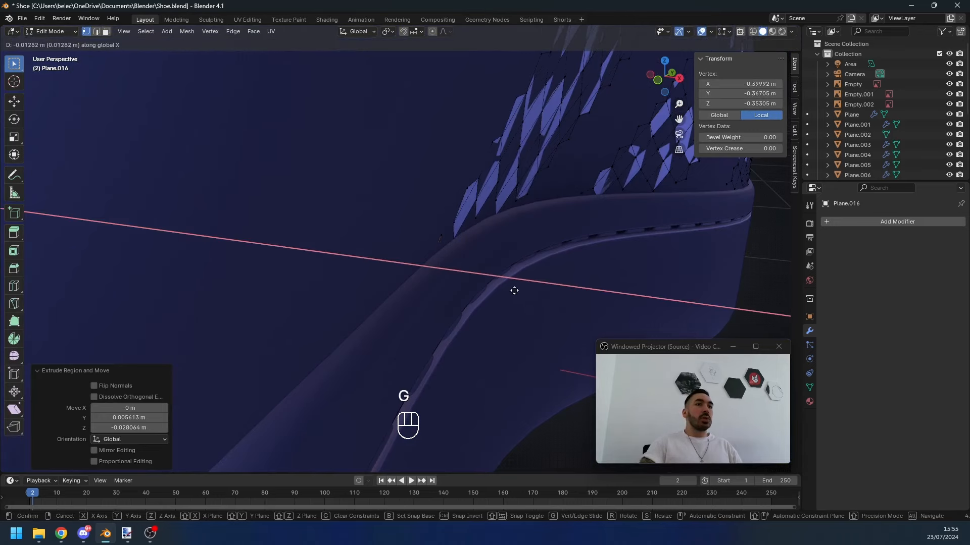
pyautogui.click(514, 291)
pyautogui.moveTo(514, 290); pyautogui.dragTo(463, 284, button='middle')
# Step: Fill faces between the extruded corner and the neighbouring bottom edges of the rearmost stripe
pyautogui.press('f')
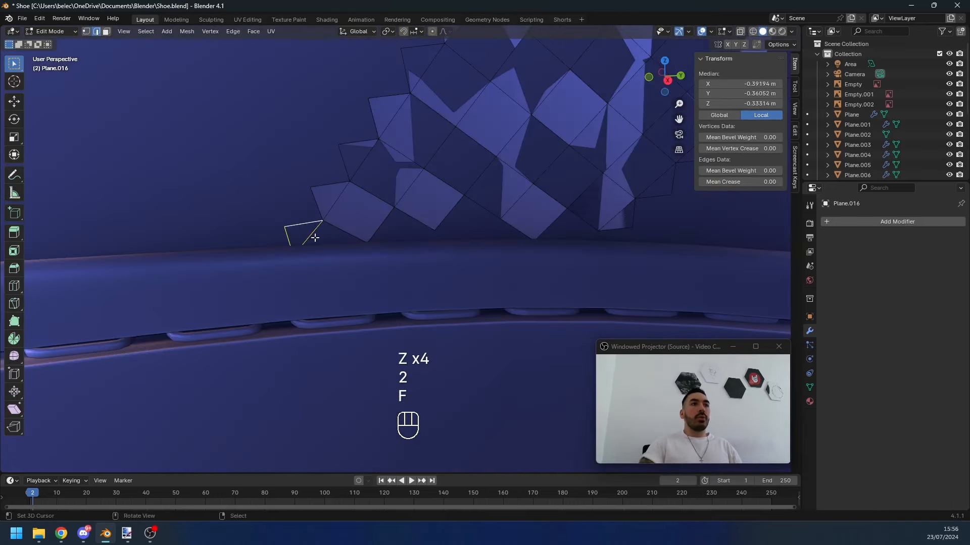
pyautogui.press('2')
pyautogui.rightClick(311, 237)
pyautogui.keyDown('shift'); pyautogui.rightClick(349, 233); pyautogui.keyUp('shift')
pyautogui.press('f')
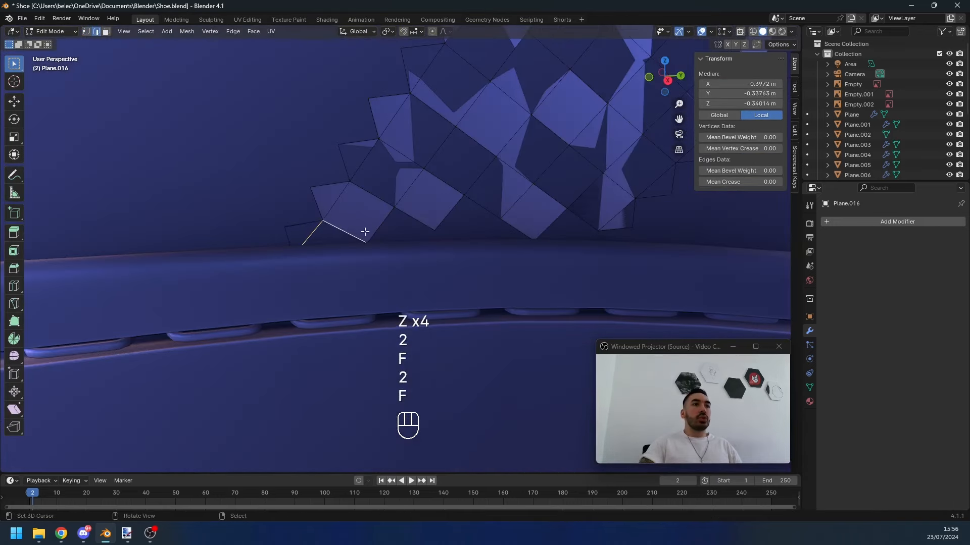
# Step: Extrude the next bottom tip vertex of the rearmost stripe and move it about 0.0086 m down along Z
pyautogui.moveTo(365, 232); pyautogui.dragTo(351, 251, button='middle')
pyautogui.press('z')
pyautogui.press('1')
pyautogui.press('z')
pyautogui.press('z')
pyautogui.press('e')
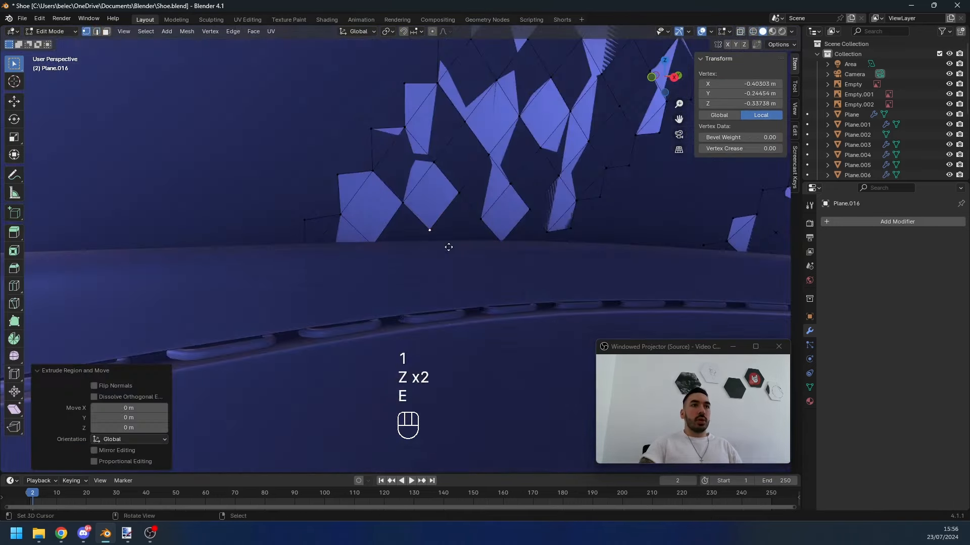
pyautogui.press('g')
pyautogui.middleClick(442, 255)
pyautogui.click(440, 257)
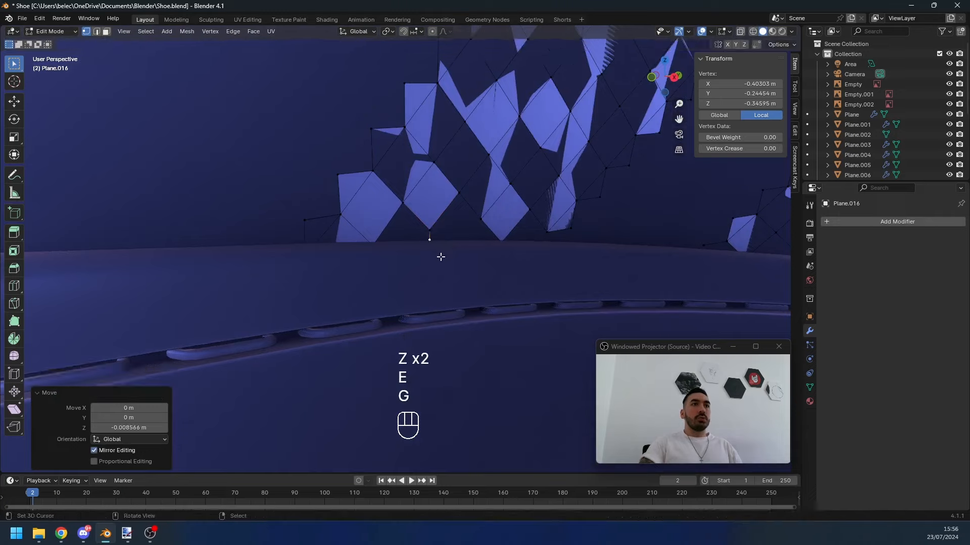
# Step: Move the extruded tip vertex of the rearmost stripe about 0.0043 m further down and about -0.0035 m along X
pyautogui.moveTo(441, 257); pyautogui.dragTo(494, 281, button='middle')
pyautogui.press('g')
pyautogui.middleClick(494, 284)
pyautogui.click(494, 288)
pyautogui.press('g')
pyautogui.middleClick(493, 288)
pyautogui.middleClick(491, 288)
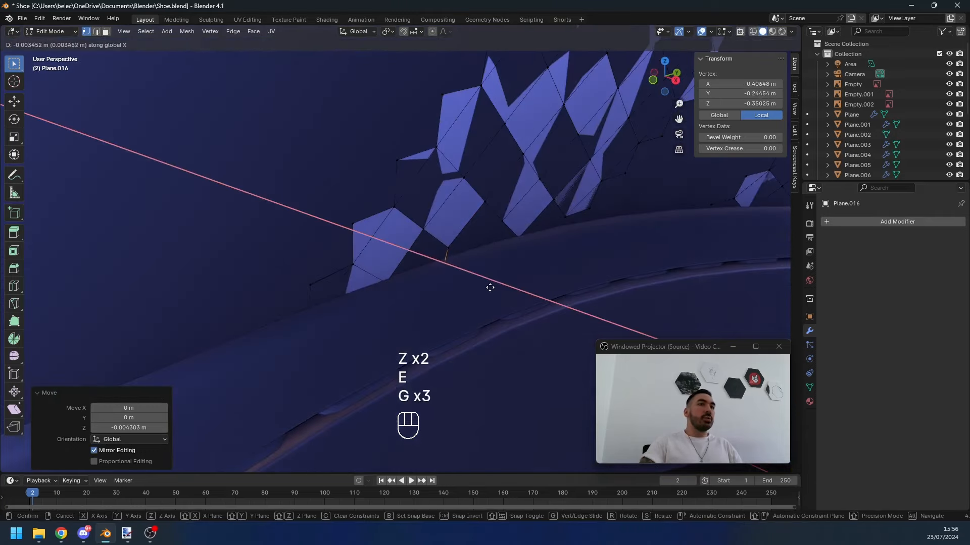
pyautogui.click(489, 287)
# Step: Fill a face between the new tip edge and the adjacent bottom edge of the rearmost stripe
pyautogui.press('2')
pyautogui.rightClick(413, 257)
pyautogui.keyDown('shift'); pyautogui.rightClick(434, 253); pyautogui.keyUp('shift')
pyautogui.press('f')
pyautogui.press('1')
pyautogui.press('z')
# Step: Extrude all faces of the three stripes in place and Shrink/Fatten them by about -0.008 m to give them thickness
pyautogui.moveTo(462, 268); pyautogui.dragTo(393, 269, button='middle')
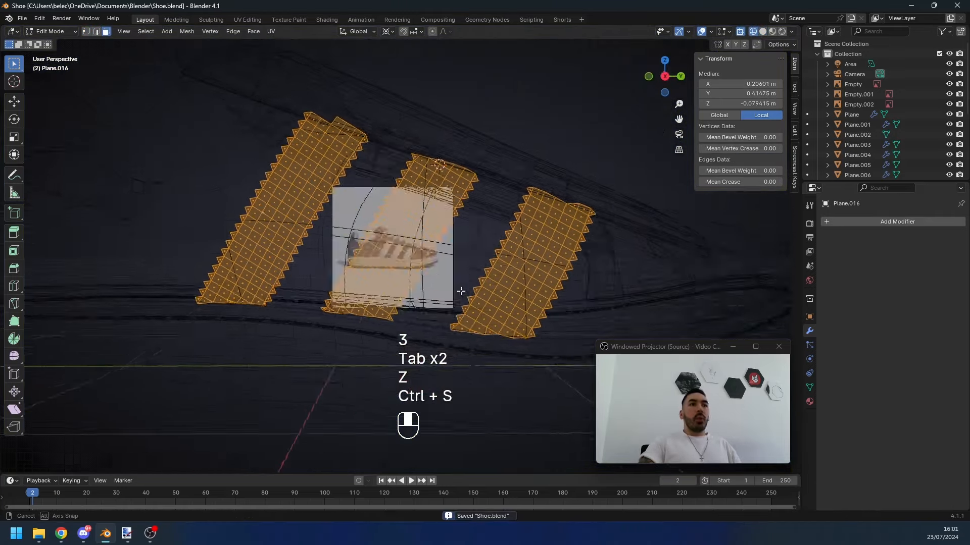
pyautogui.press('z')
pyautogui.moveTo(399, 298); pyautogui.dragTo(417, 312, button='middle')
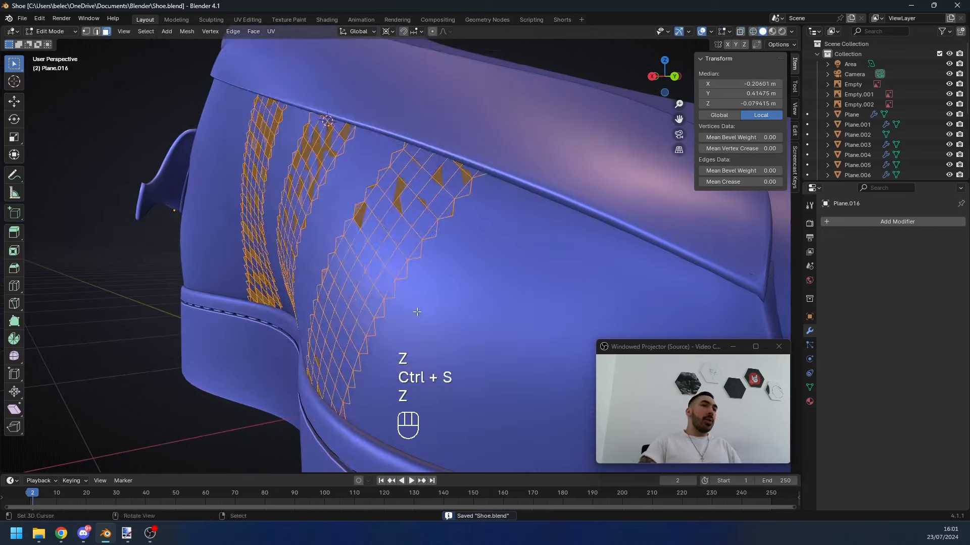
pyautogui.press('e')
pyautogui.rightClick(417, 312)
pyautogui.hotkey('alt', 's')
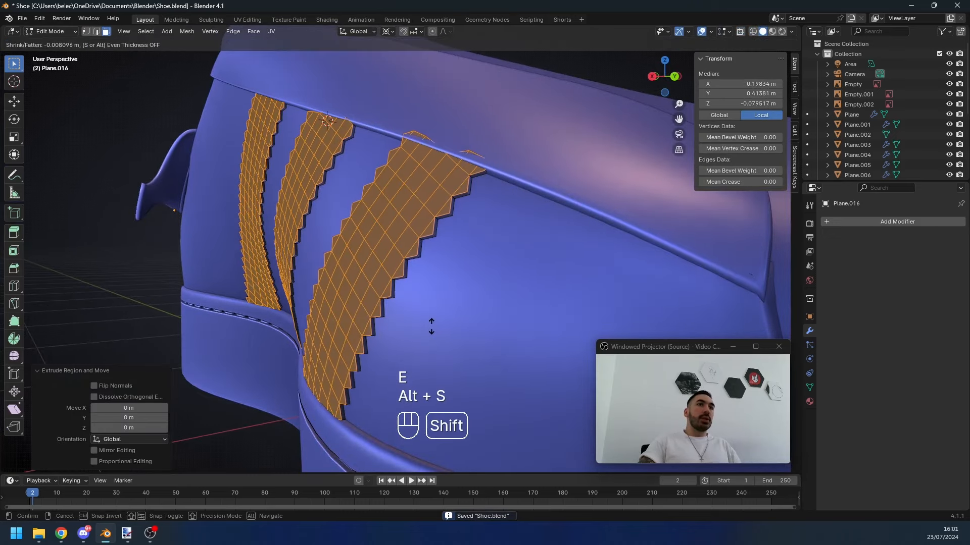
pyautogui.click(429, 326)
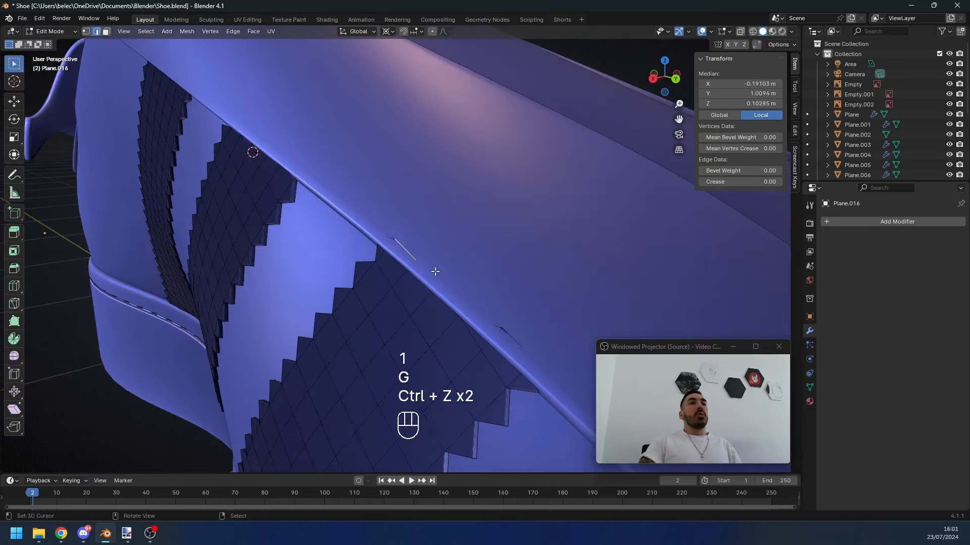
# Step: Undo the last move and edge-slide the foremost stripe's protruding upper edge down towards the eyelet panel's lower border
pyautogui.hotkey('ctrl', 'z')
pyautogui.moveTo(435, 272); pyautogui.dragTo(439, 249, button='middle')
pyautogui.scroll(1, 439, 249)
pyautogui.press('g')
pyautogui.press('g')
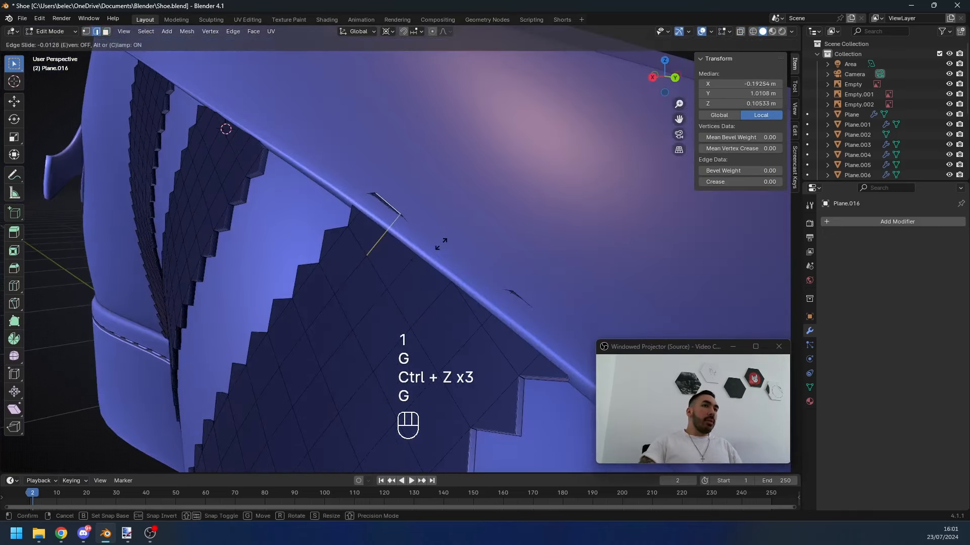
pyautogui.click(438, 247)
# Step: Slide the foremost stripe's other protruding top vertices along their edges until they tuck under the eyelet panel
pyautogui.press('1')
pyautogui.click(520, 290)
pyautogui.press('g')
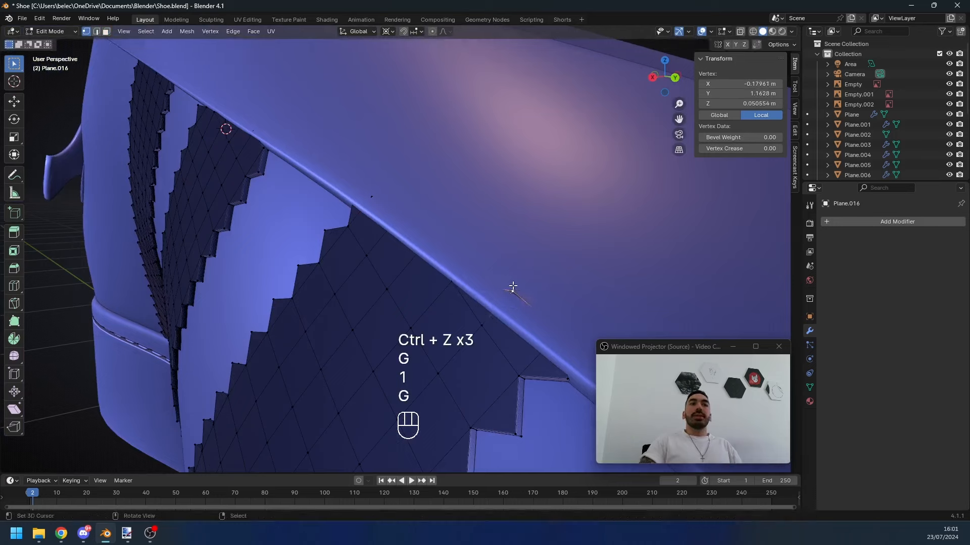
pyautogui.press('g')
pyautogui.click(511, 290)
pyautogui.press('g')
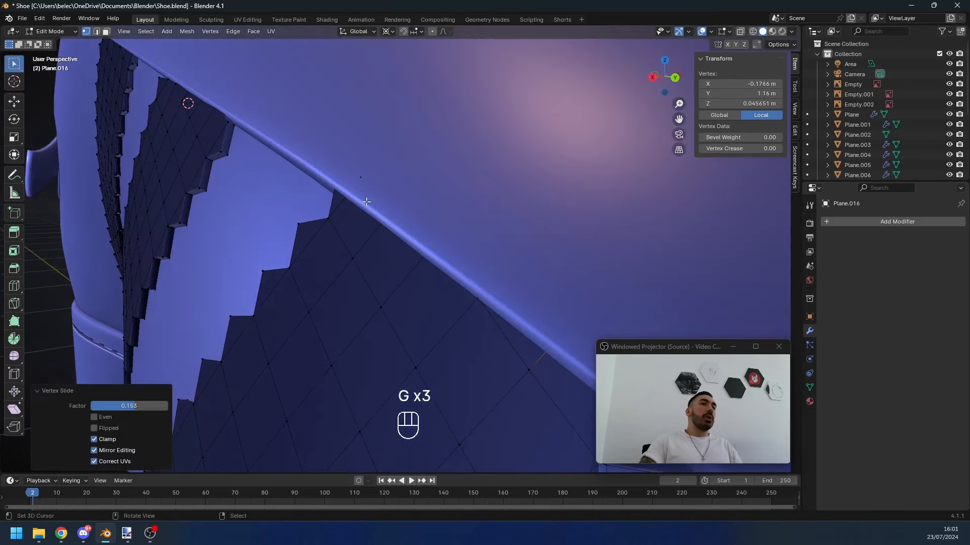
# Step: Select the serrated side edges of all stripes using Select Similar by Face Angles
pyautogui.press('2')
pyautogui.hotkey('shift', 'g')
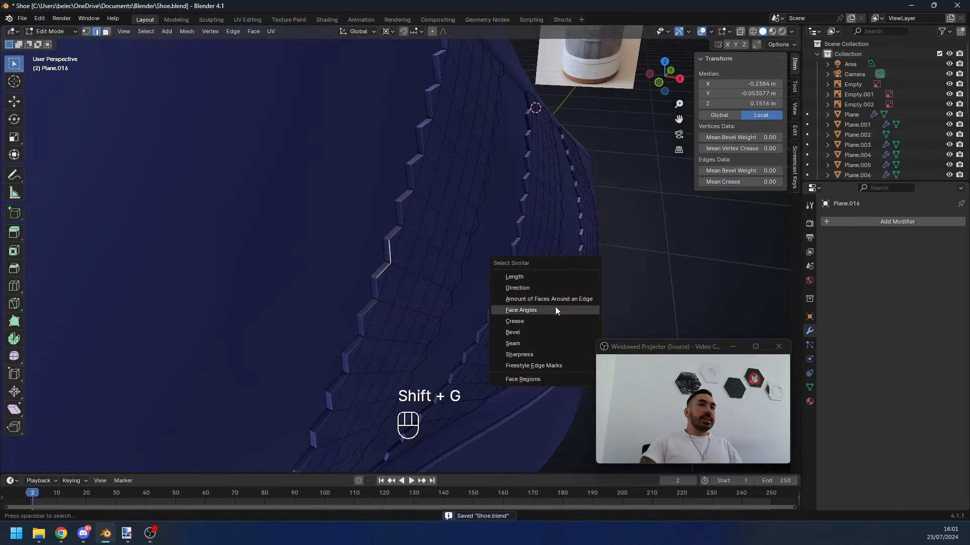
pyautogui.click(555, 310)
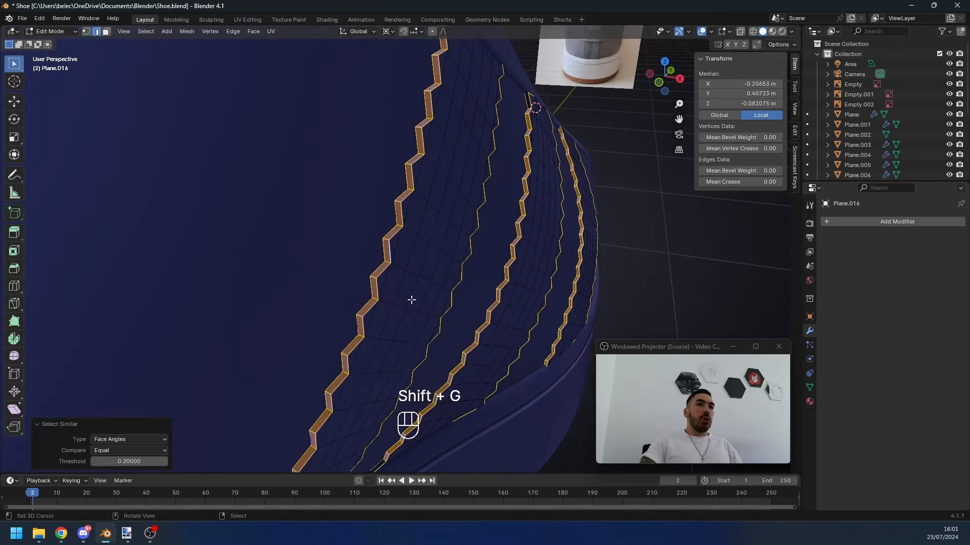
# Step: Try a one-segment bevel of about 0.0017 m on the selected serrated edges and undo it
pyautogui.scroll(3, 411, 300)
pyautogui.hotkey('ctrl', 'b')
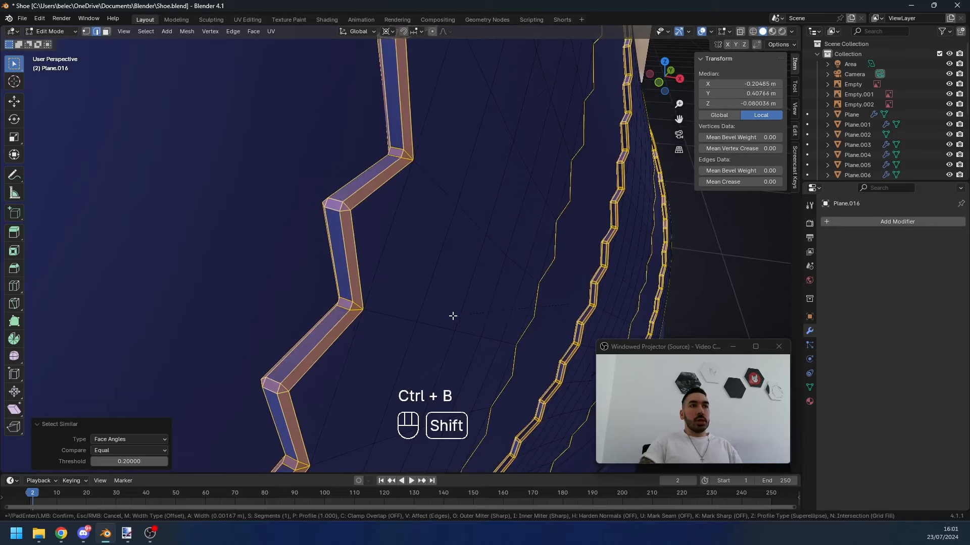
pyautogui.hotkey('ctrl', 'z')
pyautogui.hotkey('ctrl', 'z')
pyautogui.hotkey('ctrl', 'z')
# Step: Bevel the serrated stripe edges by about 0.0016 m with one segment and return to Object Mode
pyautogui.hotkey('ctrl', 'b')
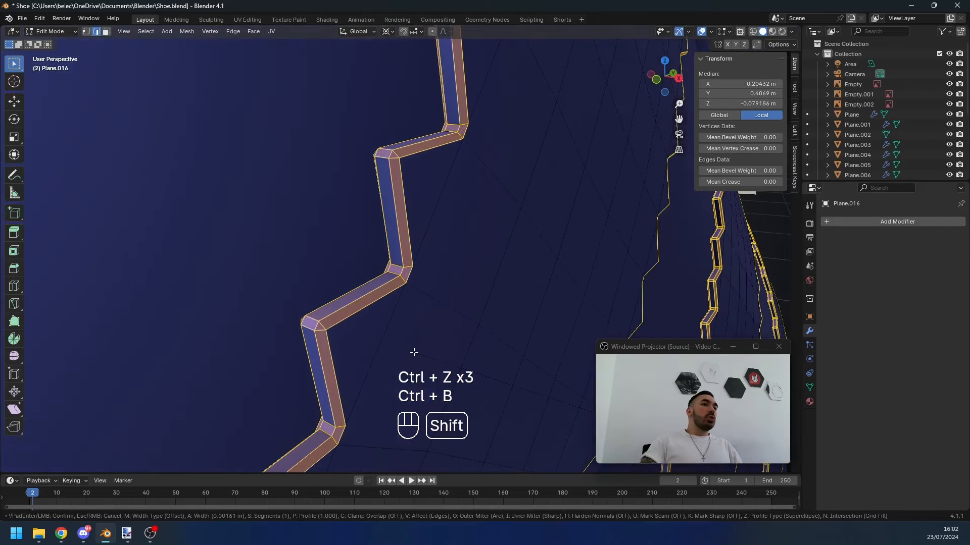
pyautogui.click(415, 352)
pyautogui.press('Tab')
# Step: Add a level 1 Catmull-Clark Subdivision modifier to the stripes object
pyautogui.scroll(-3, 414, 351)
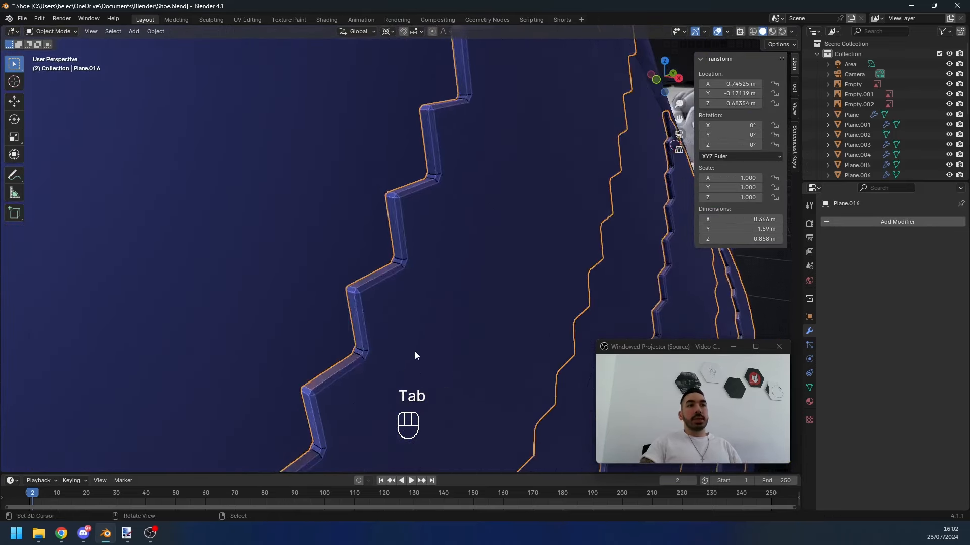
pyautogui.scroll(-2, 415, 349)
pyautogui.hotkey('ctrl', '1')
pyautogui.moveTo(392, 296); pyautogui.dragTo(272, 266, button='middle')
# Step: Compare the stripes' serrated edges with the side reference photo and examine them on the shoe in material preview
pyautogui.press('KP_3')
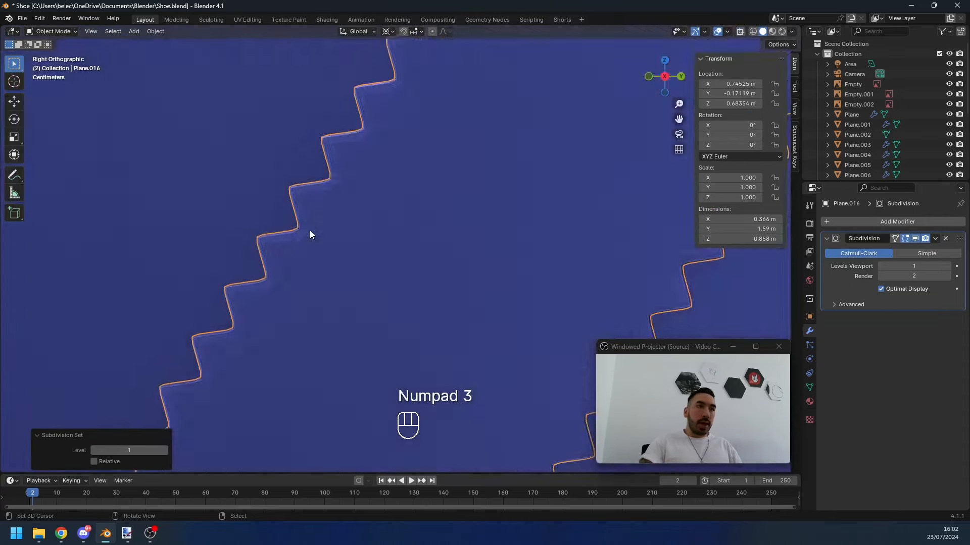
pyautogui.press('z')
pyautogui.press('g')
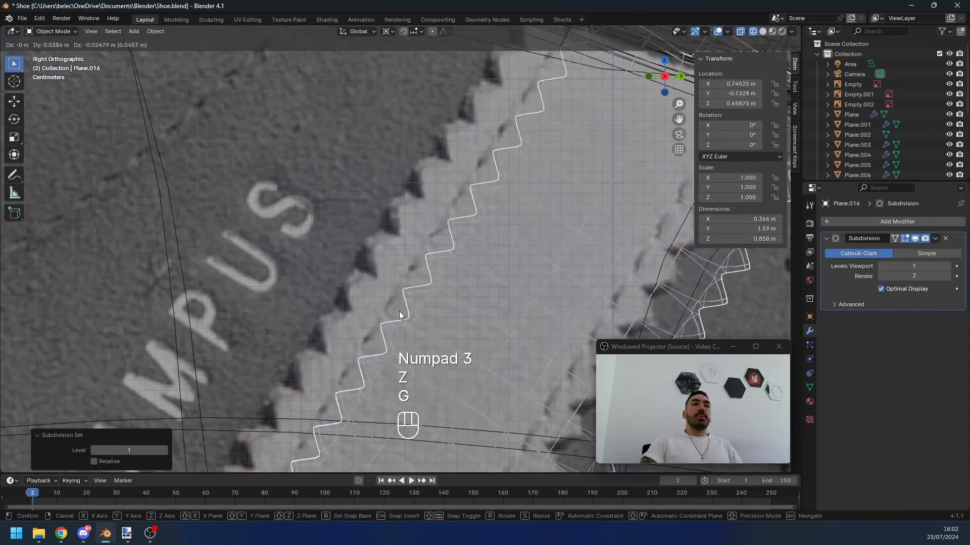
pyautogui.rightClick(400, 317)
pyautogui.keyDown('shift'); pyautogui.moveTo(400, 317); pyautogui.dragTo(472, 227, button='middle'); pyautogui.keyUp('shift')
pyautogui.press('g')
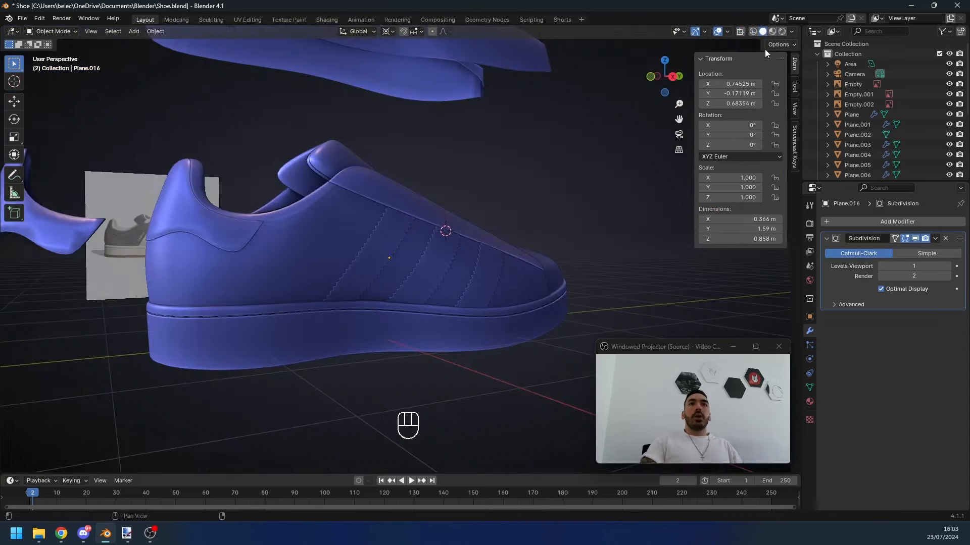
pyautogui.click(772, 34)
pyautogui.scroll(5, 514, 268)
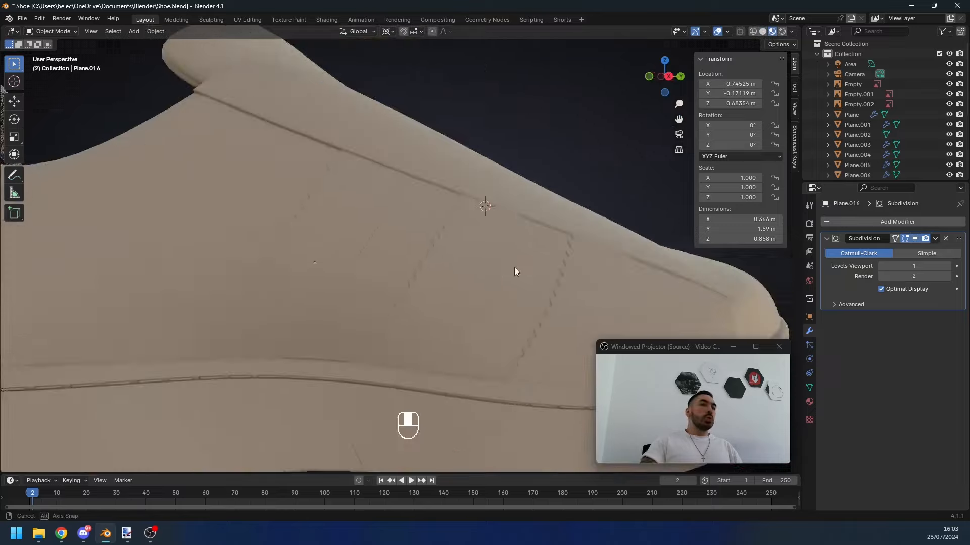
pyautogui.moveTo(514, 268); pyautogui.dragTo(436, 275, button='middle')
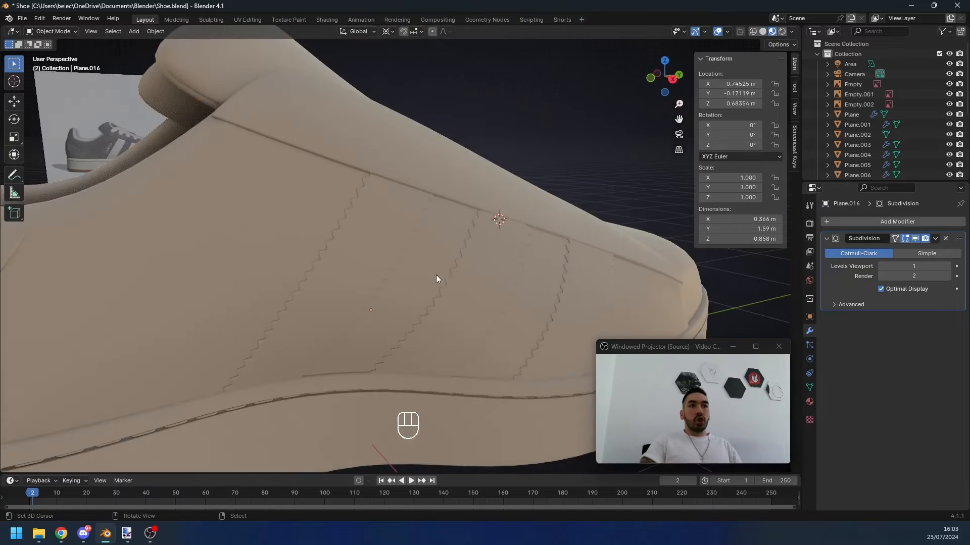
# Step: Select the eyelet panel and compare its outline with the side reference photo in wireframe
pyautogui.rightClick(320, 309)
pyautogui.moveTo(321, 308); pyautogui.dragTo(359, 289, button='middle')
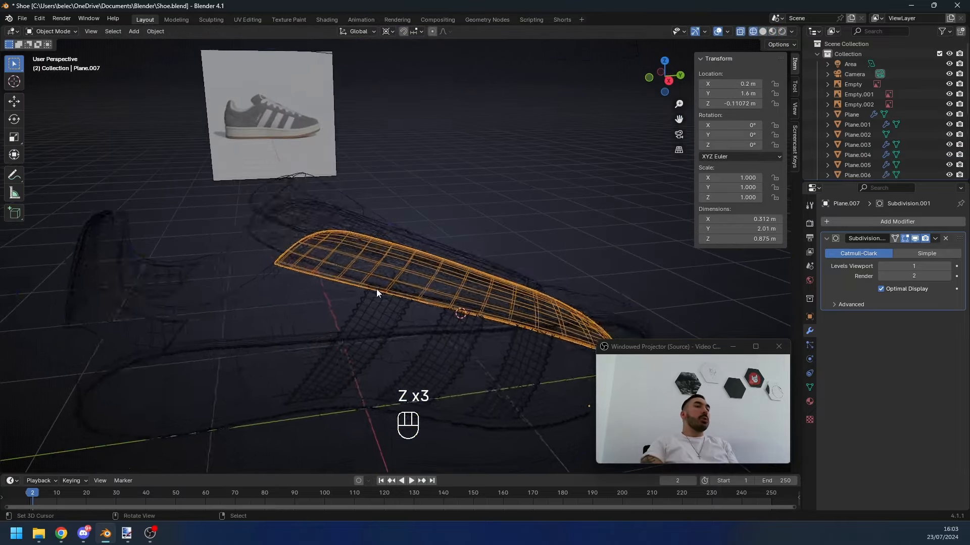
pyautogui.press('z')
pyautogui.press('KP_3')
pyautogui.press('z')
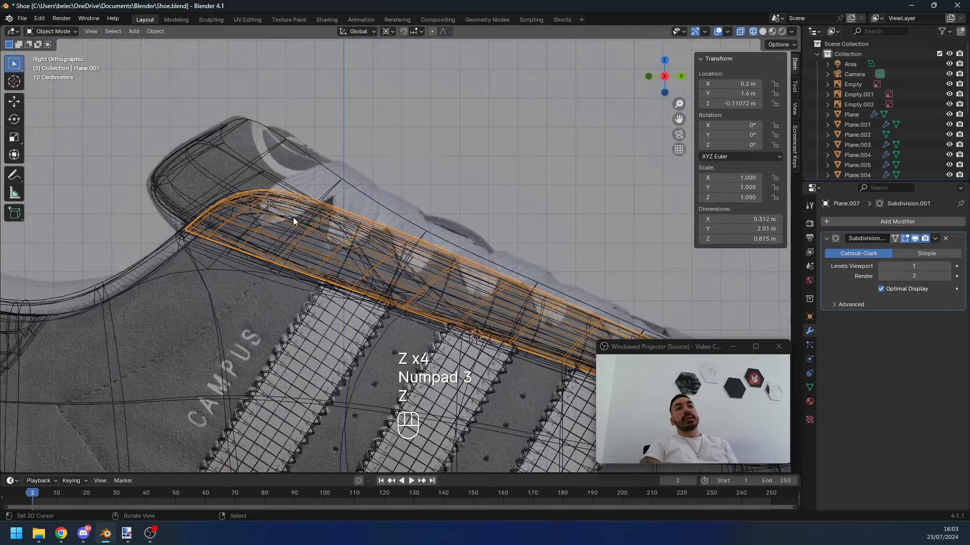
pyautogui.scroll(2, 336, 241)
pyautogui.press('g')
pyautogui.rightClick(330, 320)
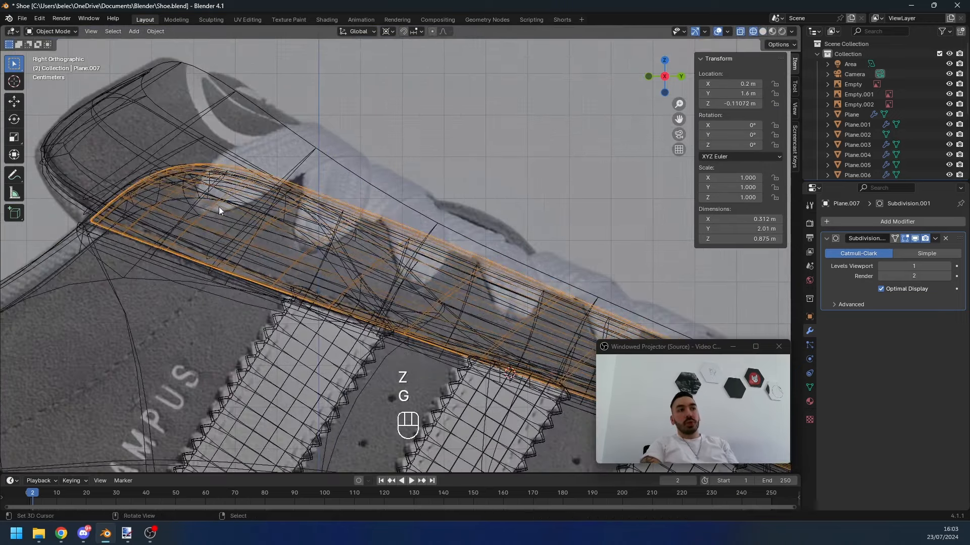
pyautogui.scroll(-3, 310, 249)
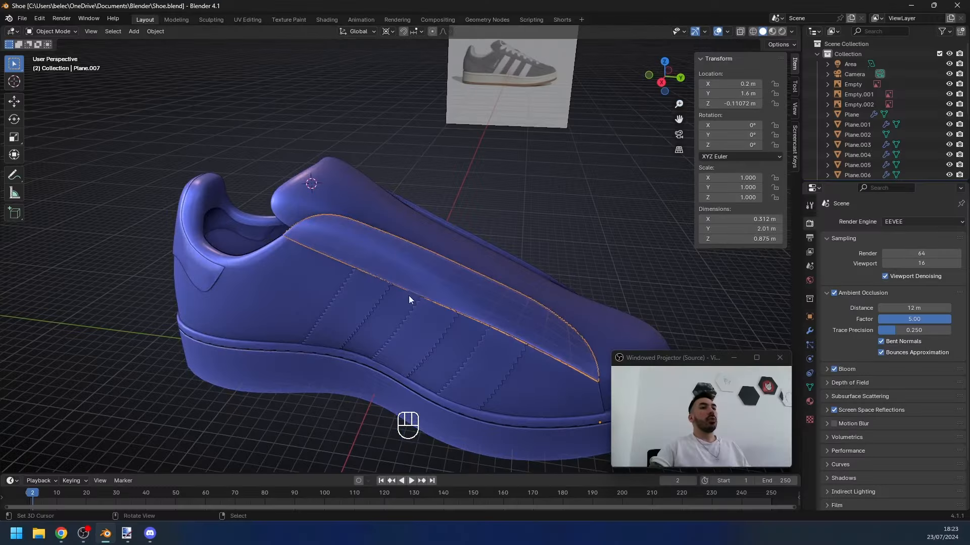
# Step: Examine the eyelet panel's mesh and the lace positions on the side reference photo all the way towards the toe
pyautogui.press('Tab')
pyautogui.scroll(2, 327, 231)
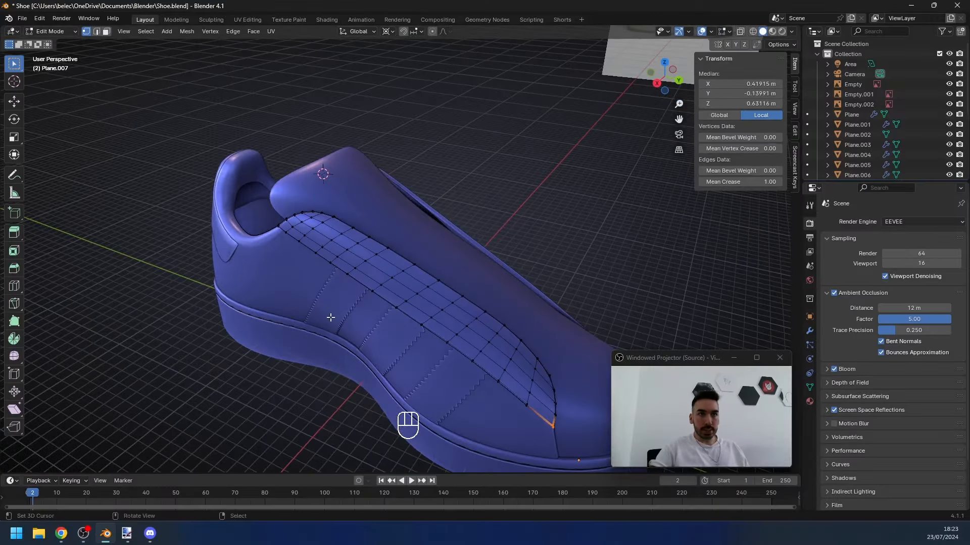
pyautogui.press('KP_3')
pyautogui.hotkey('shift', 'z')
pyautogui.press('Tab')
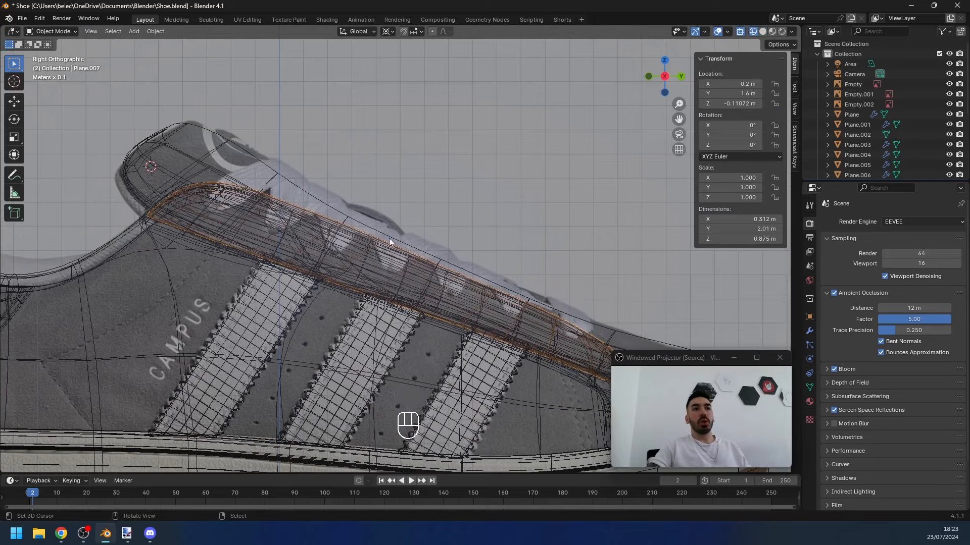
pyautogui.moveTo(389, 238)
pyautogui.keyDown('shift'); pyautogui.mouseDown(button='middle')
pyautogui.moveTo(319, 214)
pyautogui.moveTo(387, 243)
pyautogui.mouseUp(button='middle'); pyautogui.keyUp('shift')
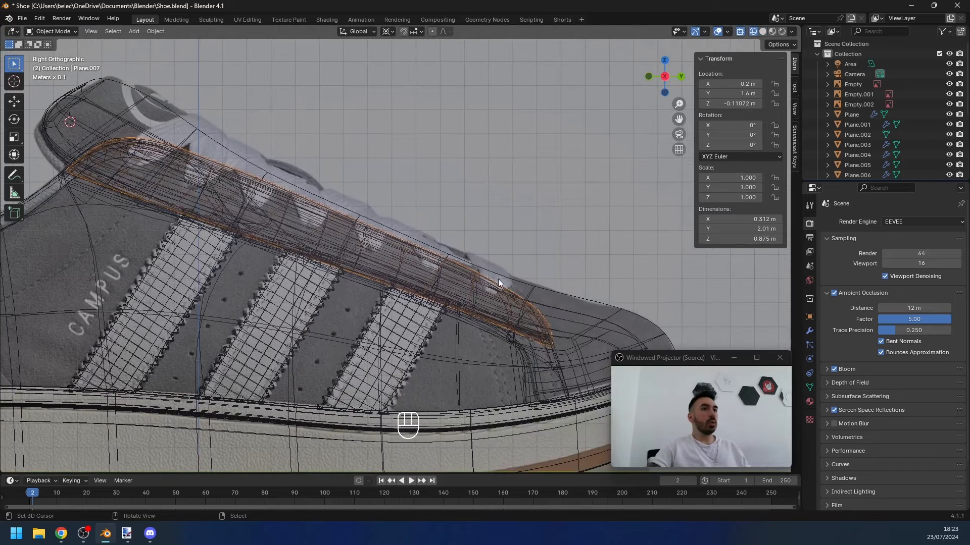
pyautogui.moveTo(468, 287)
pyautogui.keyDown('shift'); pyautogui.mouseDown(button='middle')
pyautogui.moveTo(559, 304)
pyautogui.moveTo(475, 253)
pyautogui.moveTo(525, 223)
pyautogui.mouseUp(button='middle'); pyautogui.keyUp('shift')
pyautogui.press('z')
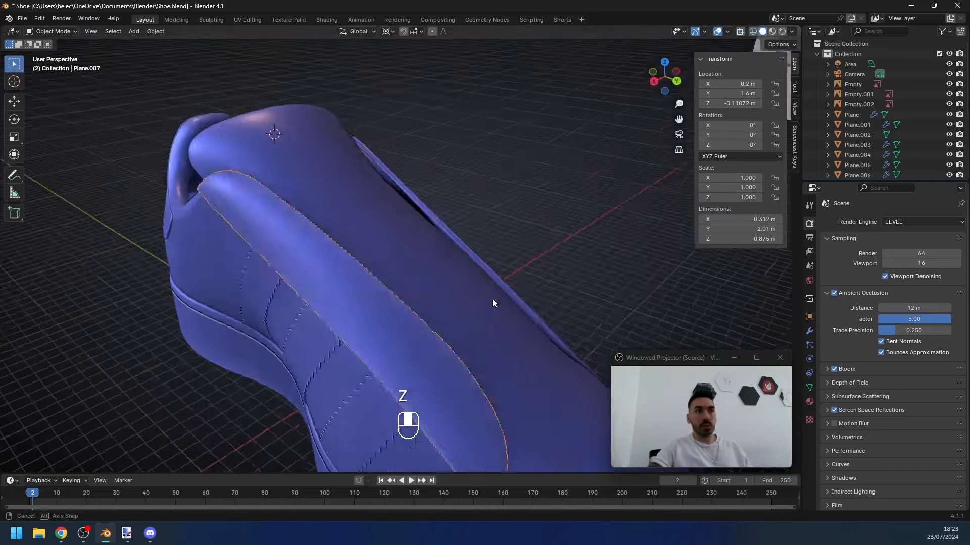
# Step: Select a mid-panel vertex on both sides of the eyelet panel above the rearmost stripe and grow the selection to the surrounding faces
pyautogui.moveTo(493, 298); pyautogui.dragTo(415, 285, button='middle')
pyautogui.press('a')
pyautogui.press('a')
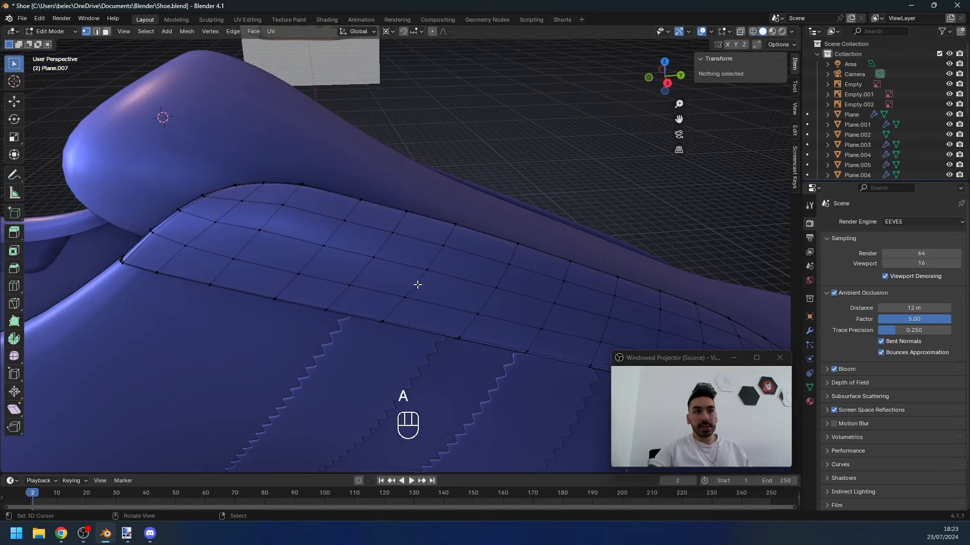
pyautogui.press('z')
pyautogui.moveTo(411, 285)
pyautogui.mouseDown(button='middle')
pyautogui.moveTo(420, 288)
pyautogui.moveTo(407, 292)
pyautogui.mouseUp(button='middle')
pyautogui.scroll(2, 417, 287)
pyautogui.rightClick(382, 281)
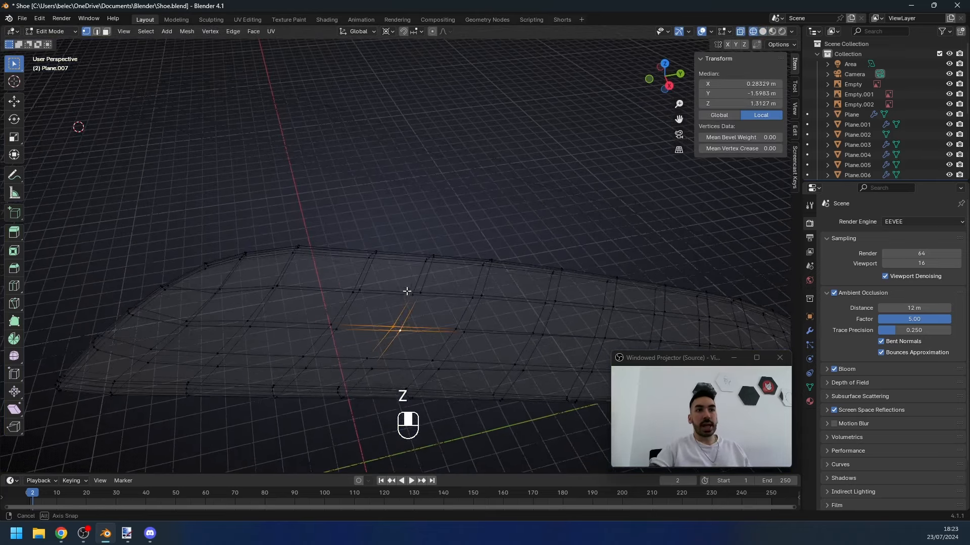
pyautogui.moveTo(402, 327); pyautogui.dragTo(392, 311, button='middle')
pyautogui.press('ctrl+KP_Add')
pyautogui.press('z')
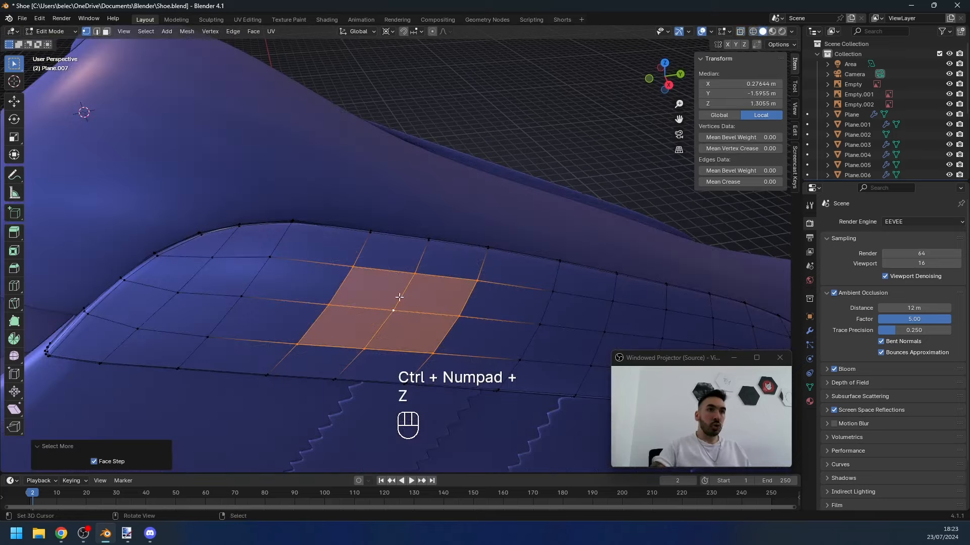
# Step: Inset the selected eyelet panel faces by about 0.043 m and shape them into a circle with LoopTools
pyautogui.press('i')
pyautogui.click(453, 356)
pyautogui.press('w')
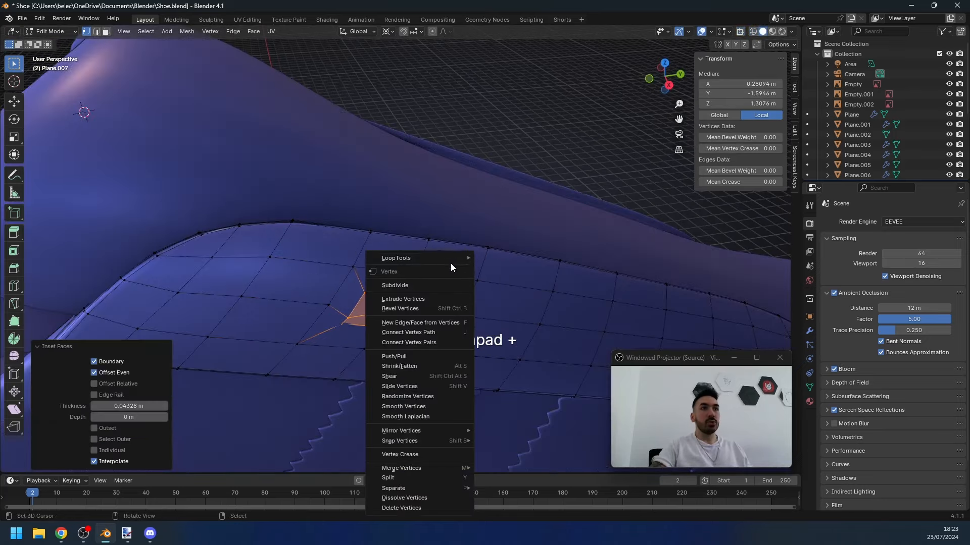
pyautogui.moveTo(453, 260)
pyautogui.click(495, 269)
# Step: Scale the circular faces to about 0.407 and rotate them about -8.76° around the view axis
pyautogui.press('s')
pyautogui.moveTo(382, 349); pyautogui.dragTo(385, 339, button='middle')
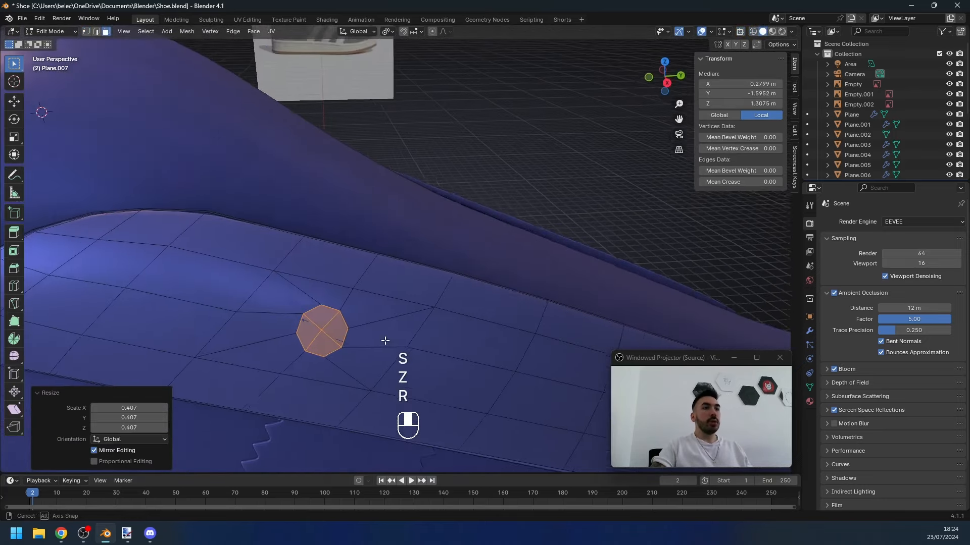
pyautogui.press('r')
pyautogui.rightClick(388, 334)
pyautogui.press('r')
pyautogui.click(398, 313)
# Step: Bridge the front and back circular faces with LoopTools to open an eyelet hole through the panel
pyautogui.press('w')
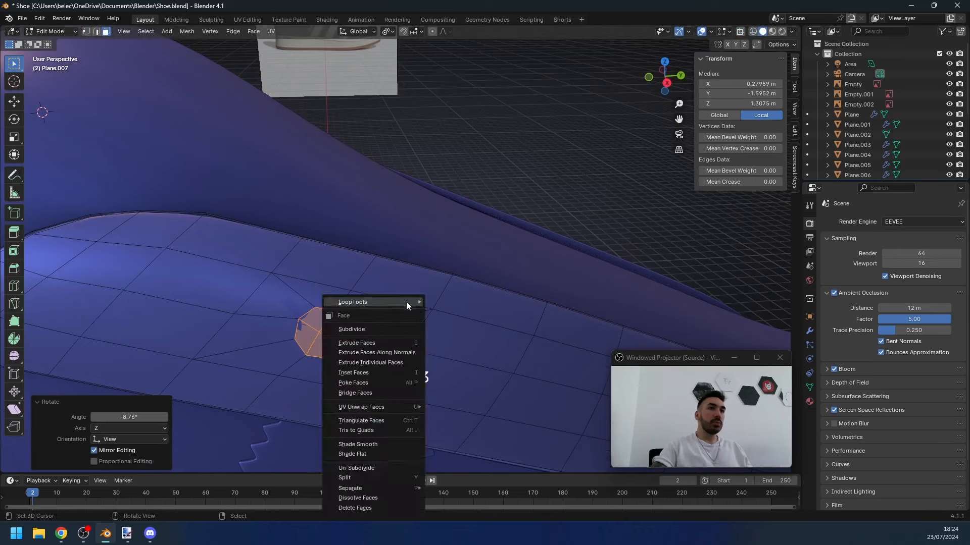
pyautogui.moveTo(407, 304)
pyautogui.click(462, 304)
# Step: Inspect the eyelet hole's shape and the surrounding panel surface in Object Mode and Edit Mode
pyautogui.press('Tab')
pyautogui.press('Tab')
pyautogui.press('2')
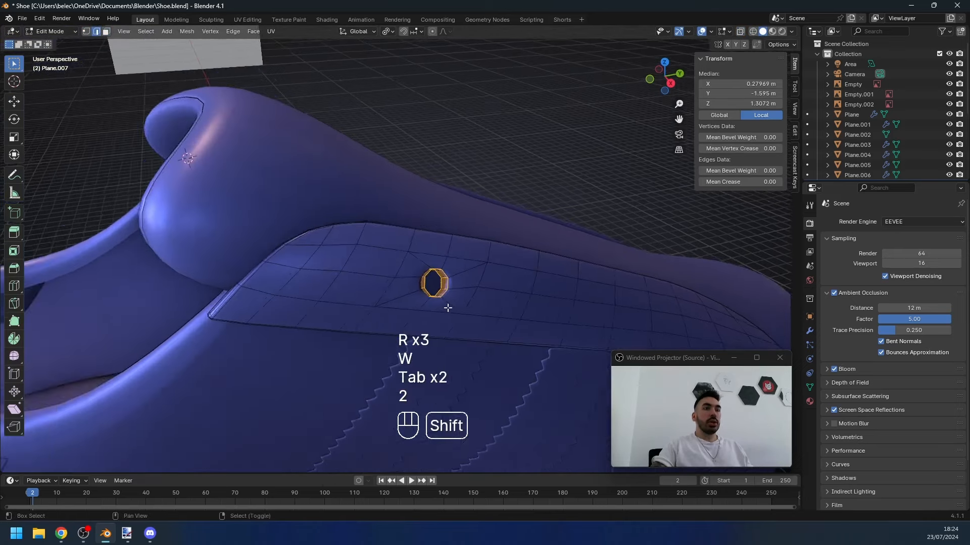
pyautogui.keyDown('shift'); pyautogui.moveTo(448, 305); pyautogui.dragTo(417, 288, button='middle'); pyautogui.keyUp('shift')
pyautogui.scroll(3, 388, 312)
pyautogui.scroll(-3, 390, 303)
pyautogui.press('Tab')
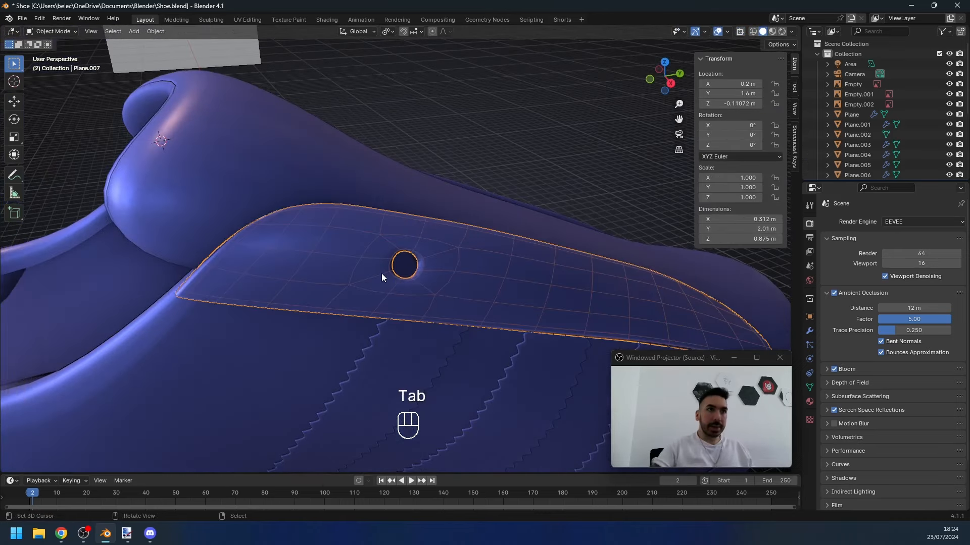
pyautogui.press('Tab')
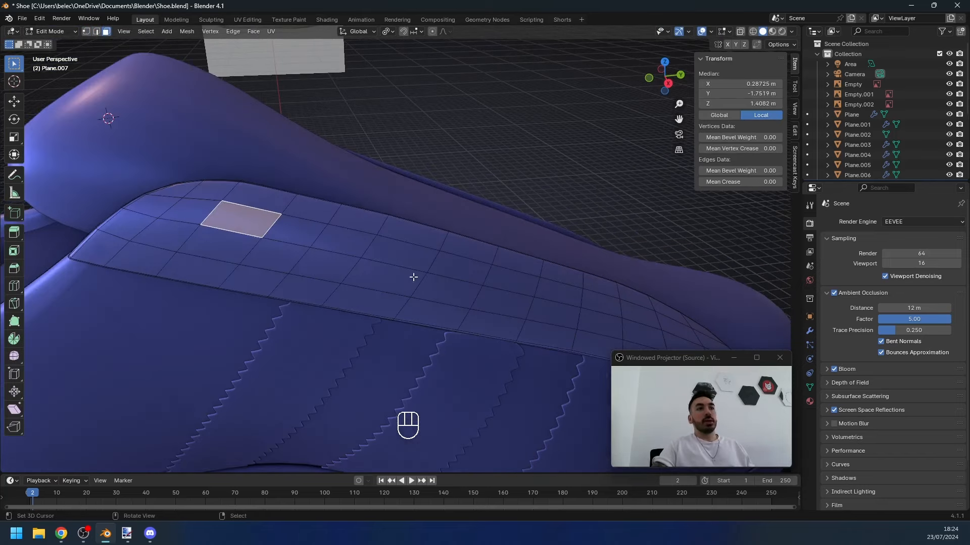
# Step: Try insetting a two-by-two face block midway along the eyelet panel by about 0.045 m and rounding it with LoopTools Circle
pyautogui.press('3')
pyautogui.click(397, 249)
pyautogui.keyDown('ctrl'); pyautogui.keyDown('shift'); pyautogui.click(433, 281); pyautogui.keyUp('shift'); pyautogui.keyUp('ctrl')
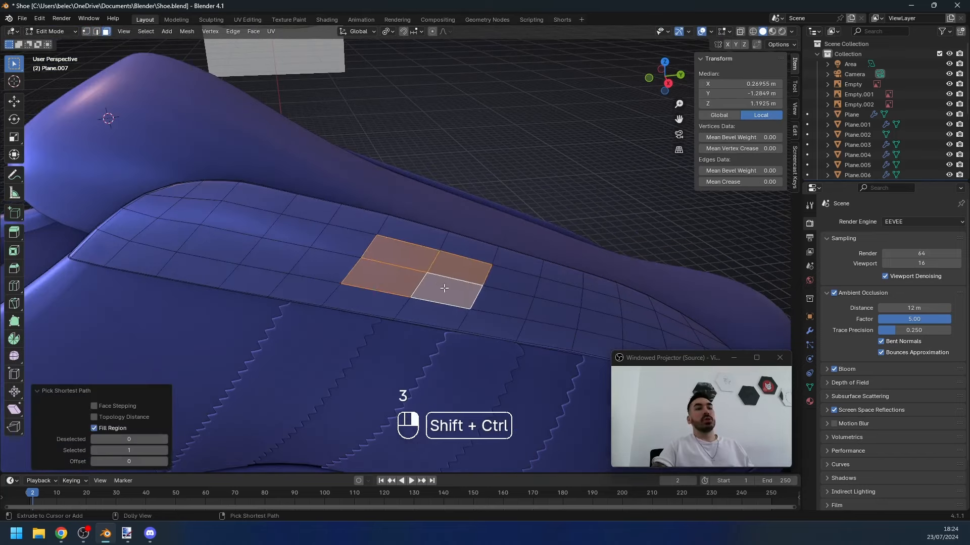
pyautogui.scroll(2, 380, 272)
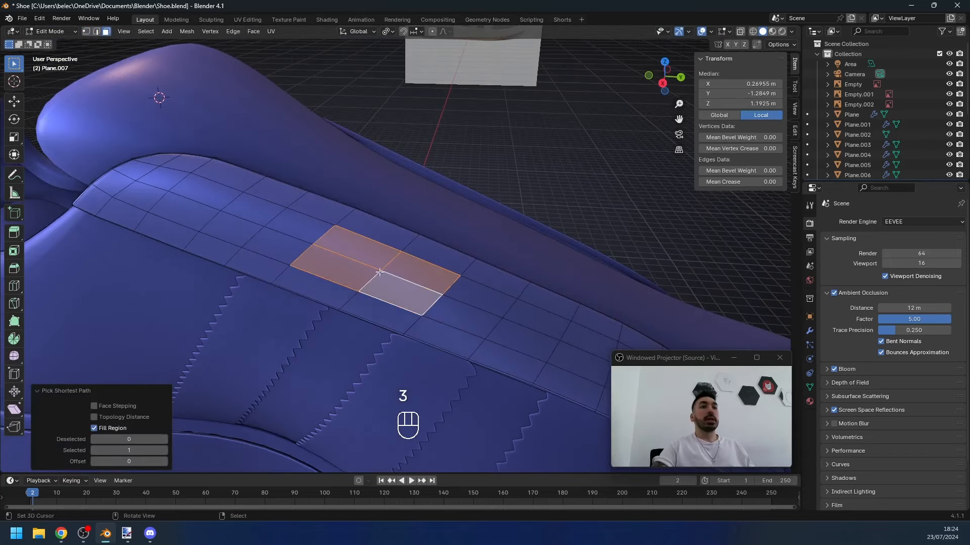
pyautogui.press('i')
pyautogui.click(400, 331)
pyautogui.rightClick(468, 264)
pyautogui.moveTo(468, 265)
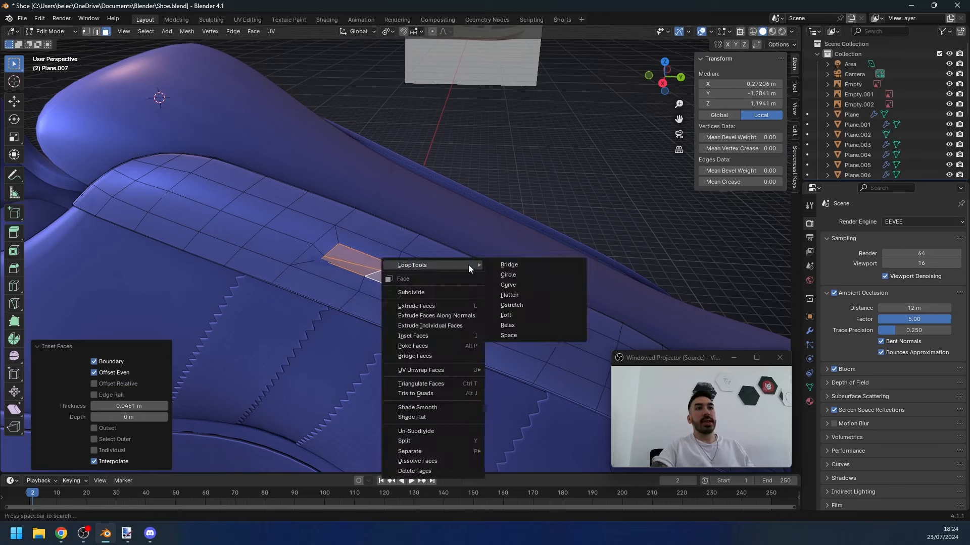
pyautogui.click(508, 275)
pyautogui.press('s')
pyautogui.hotkey('ctrl', 'z')
pyautogui.press('z')
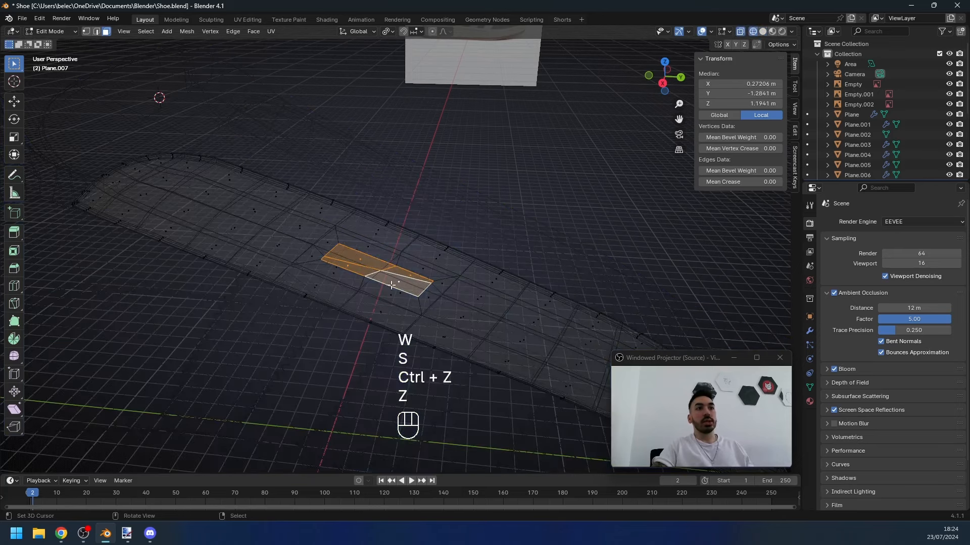
# Step: Add a series of centred loop cuts across the eyelet panel to divide its long face columns from collar to toe
pyautogui.scroll(1, 375, 268)
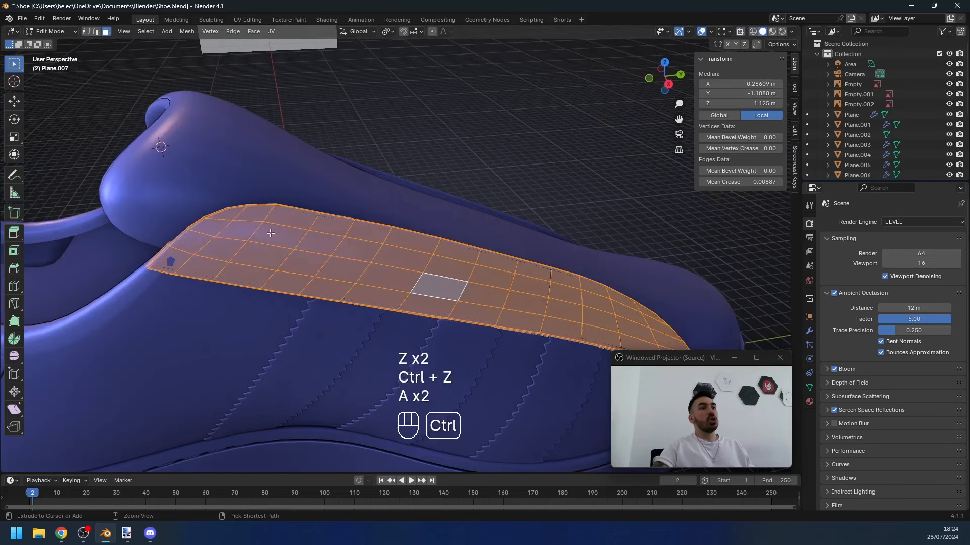
pyautogui.hotkey('ctrl', 'r')
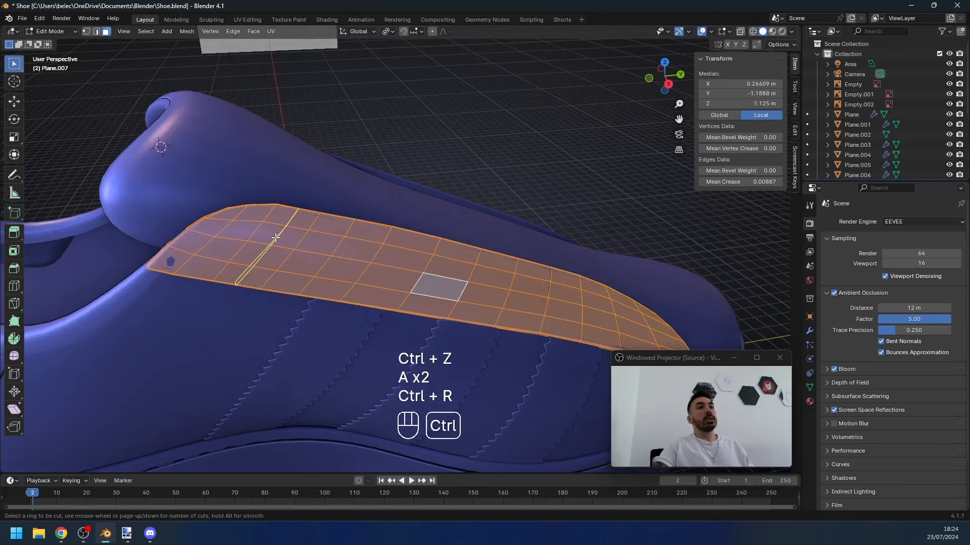
pyautogui.click(270, 236)
pyautogui.rightClick(270, 236)
pyautogui.hotkey('ctrl', 'r')
pyautogui.click(403, 259)
pyautogui.doubleClick(447, 271)
pyautogui.hotkey('ctrl', 'r')
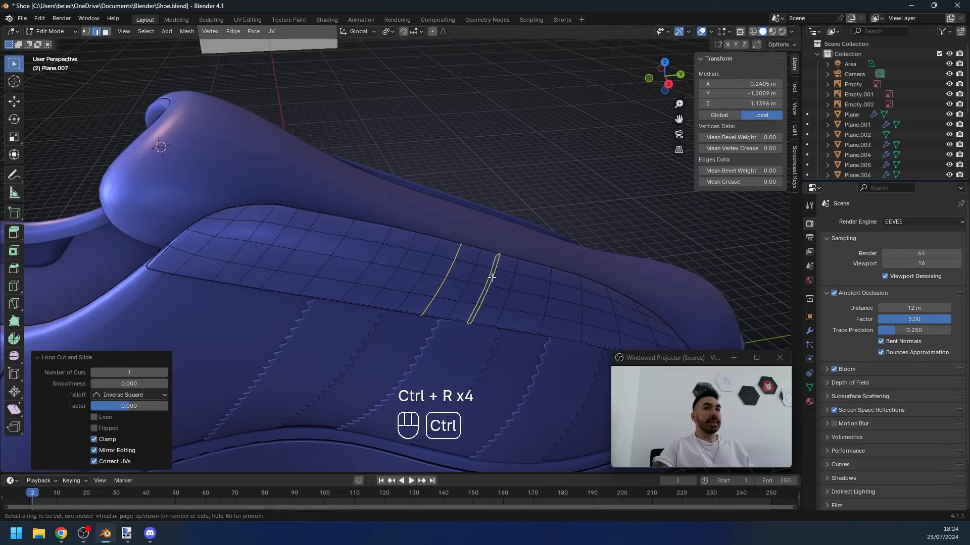
pyautogui.doubleClick(491, 275)
pyautogui.hotkey('ctrl', 'r')
pyautogui.doubleClick(541, 278)
pyautogui.hotkey('ctrl', 'r')
pyautogui.doubleClick(567, 282)
# Step: Add another loop cut toward the toe end of the eyelet panel and save the file
pyautogui.keyDown('shift'); pyautogui.moveTo(410, 271); pyautogui.dragTo(368, 273, button='middle'); pyautogui.keyUp('shift')
pyautogui.press('3')
pyautogui.click(249, 244)
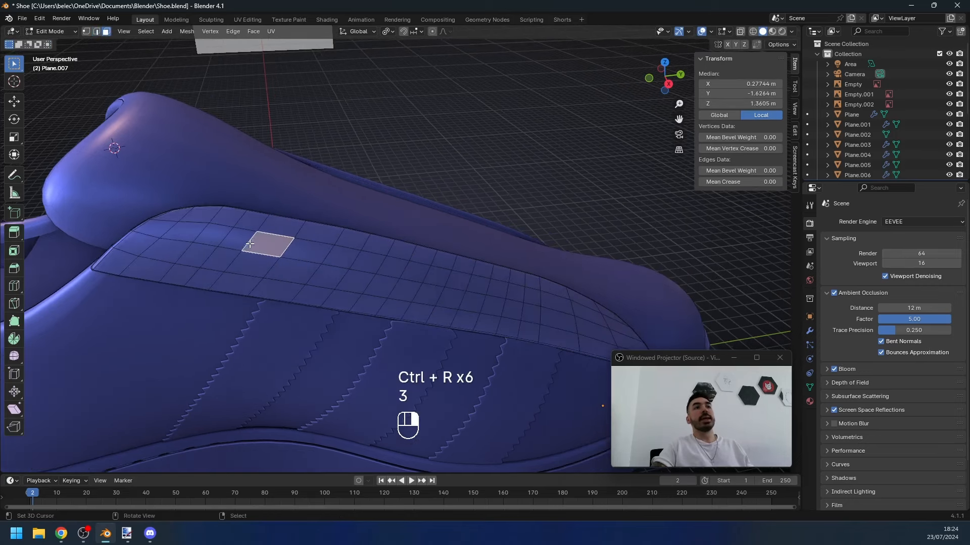
pyautogui.press('2')
pyautogui.click(558, 311)
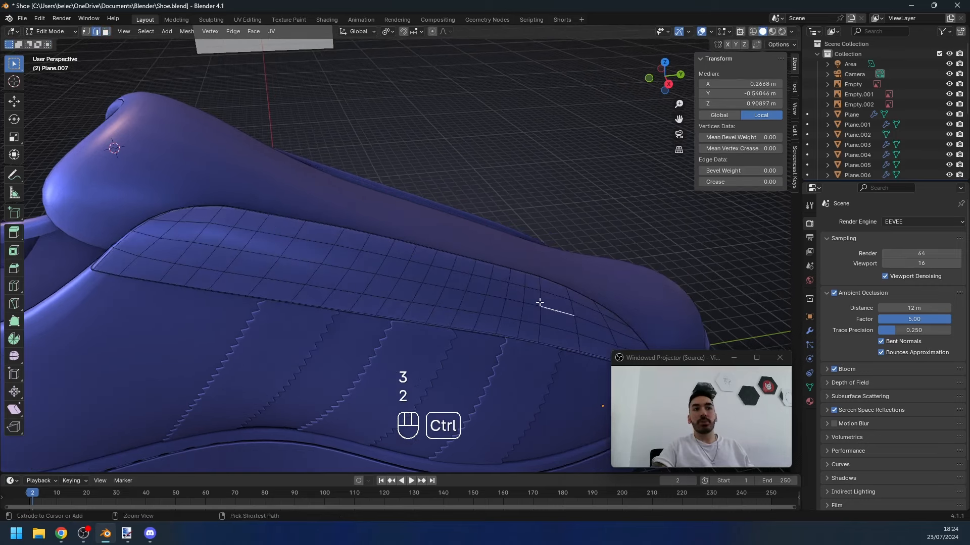
pyautogui.hotkey('ctrl', 'r')
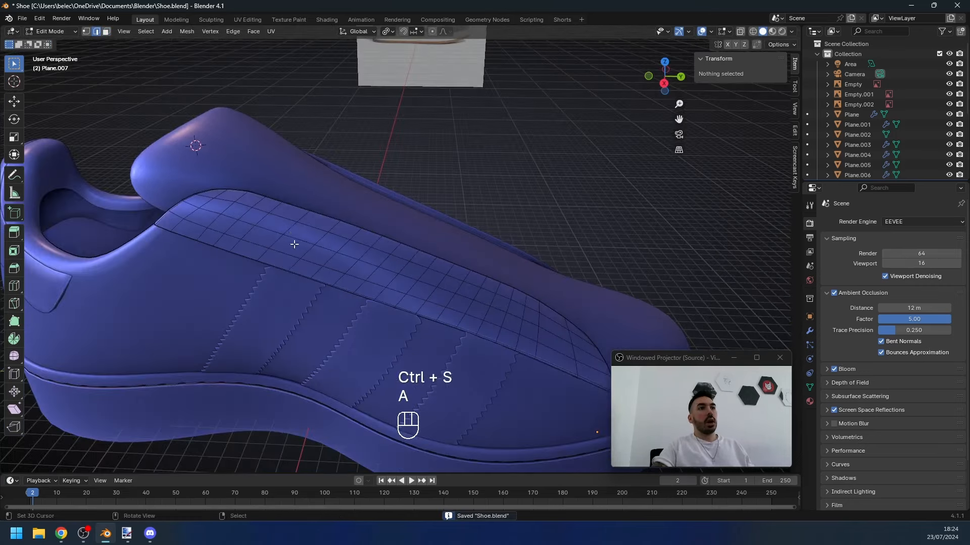
# Step: Slide the crosswise edge loop in the collar-side part of the eyelet panel by a factor of about 0.269
pyautogui.press('2')
pyautogui.keyDown('alt'); pyautogui.click(287, 232); pyautogui.keyUp('alt')
pyautogui.press('g')
pyautogui.press('g')
pyautogui.click(282, 231)
pyautogui.hotkey('ctrl', 'r')
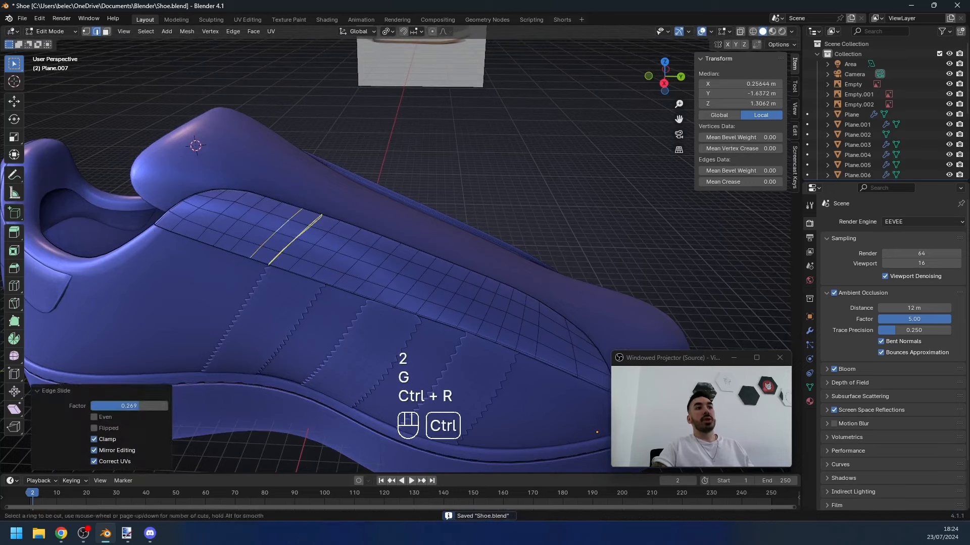
# Step: Add one more crosswise loop cut in the last wide column near the eyelet panel's toe end
pyautogui.press('3')
pyautogui.click(228, 210)
pyautogui.hotkey('ctrl', 'r')
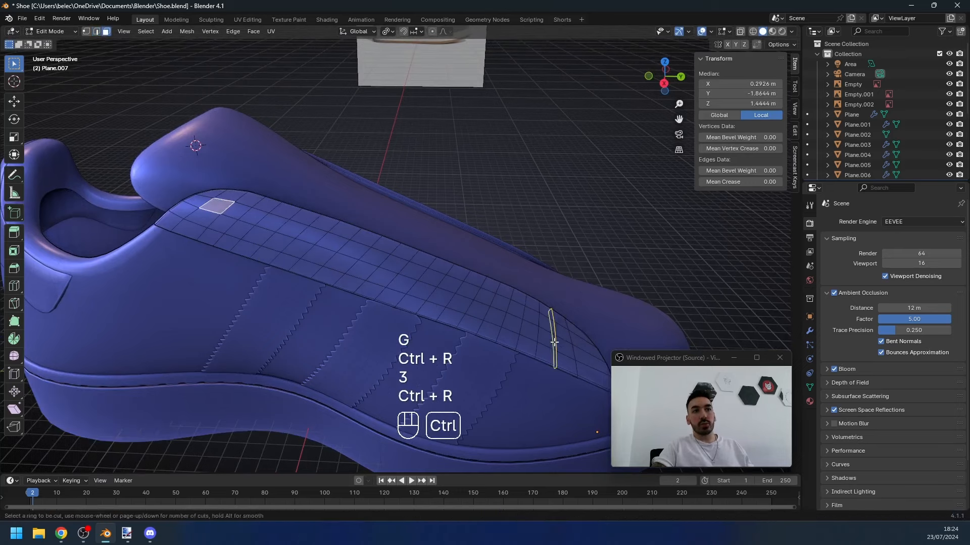
pyautogui.doubleClick(554, 342)
# Step: Slide the crosswise edge loop closest to the eyelet panel's curved collar end by a factor of about 0.029
pyautogui.moveTo(325, 273); pyautogui.dragTo(244, 252, button='middle')
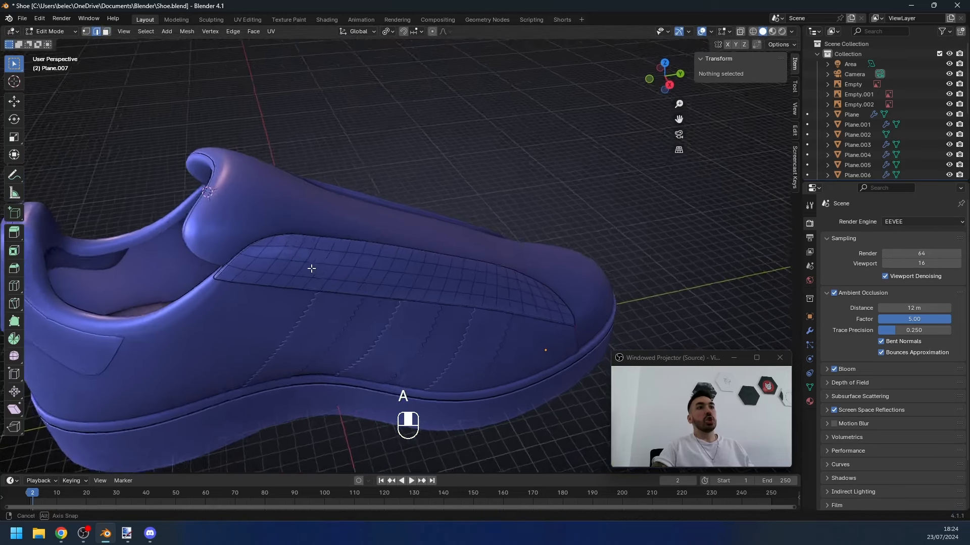
pyautogui.press('2')
pyautogui.keyDown('alt'); pyautogui.click(290, 257); pyautogui.keyUp('alt')
pyautogui.press('g')
pyautogui.press('g')
pyautogui.click(295, 263)
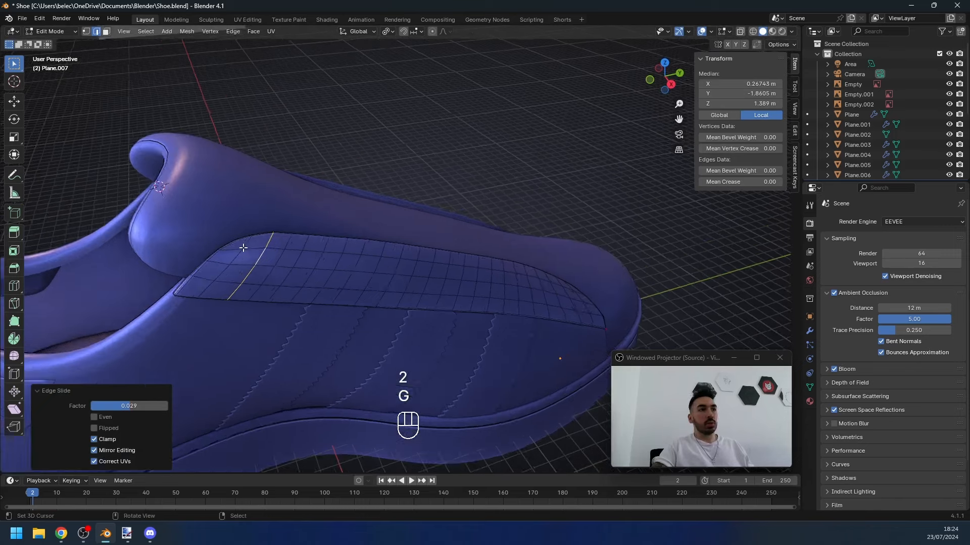
pyautogui.press('3')
pyautogui.click(235, 244)
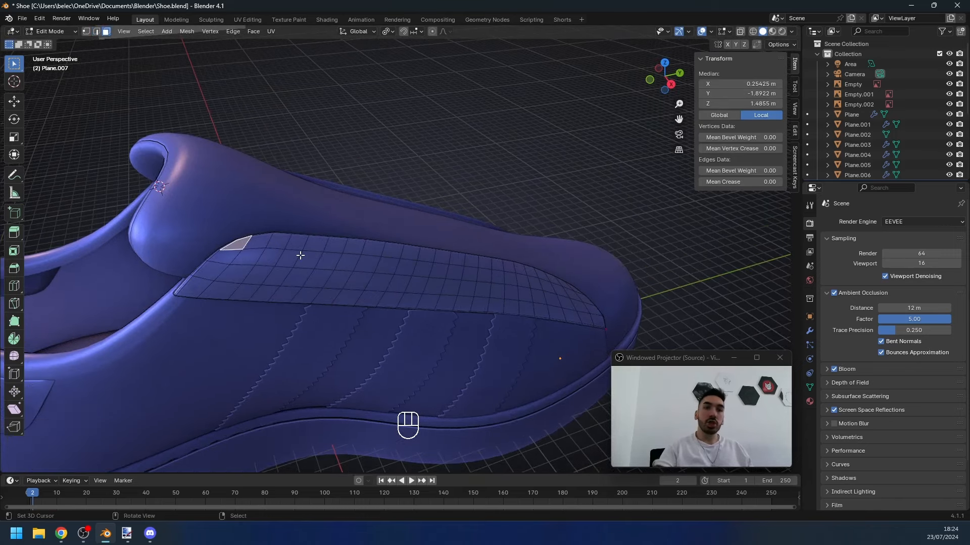
pyautogui.press('w')
pyautogui.press('w')
pyautogui.press('w')
pyautogui.hotkey('ctrl', 'z')
# Step: Select all lengthwise edge loops of the eyelet panel with Edge Rings, even them out with LoopTools Space, and check the surface
pyautogui.press('a')
pyautogui.moveTo(300, 255); pyautogui.dragTo(375, 271, button='middle')
pyautogui.keyDown('alt'); pyautogui.click(351, 293); pyautogui.keyUp('alt')
pyautogui.click(146, 31)
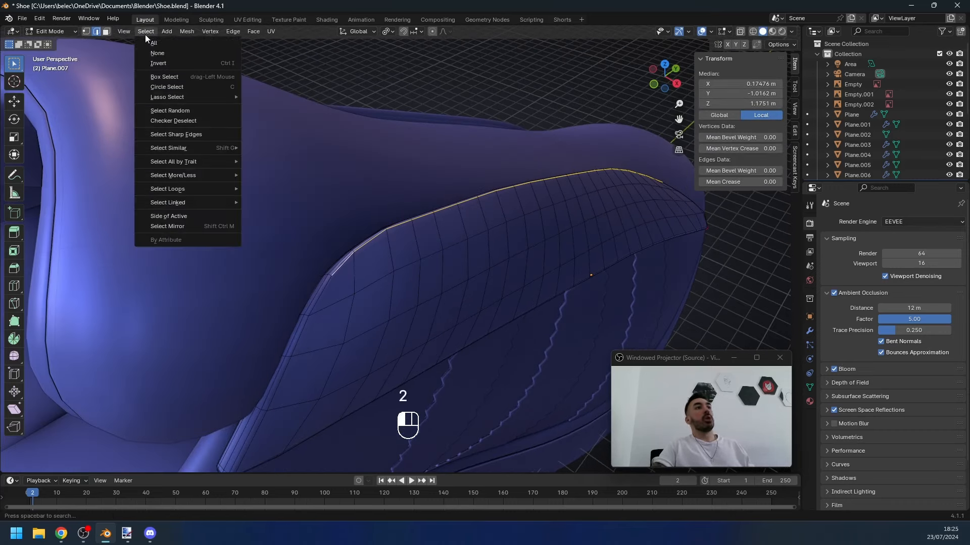
pyautogui.moveTo(195, 191)
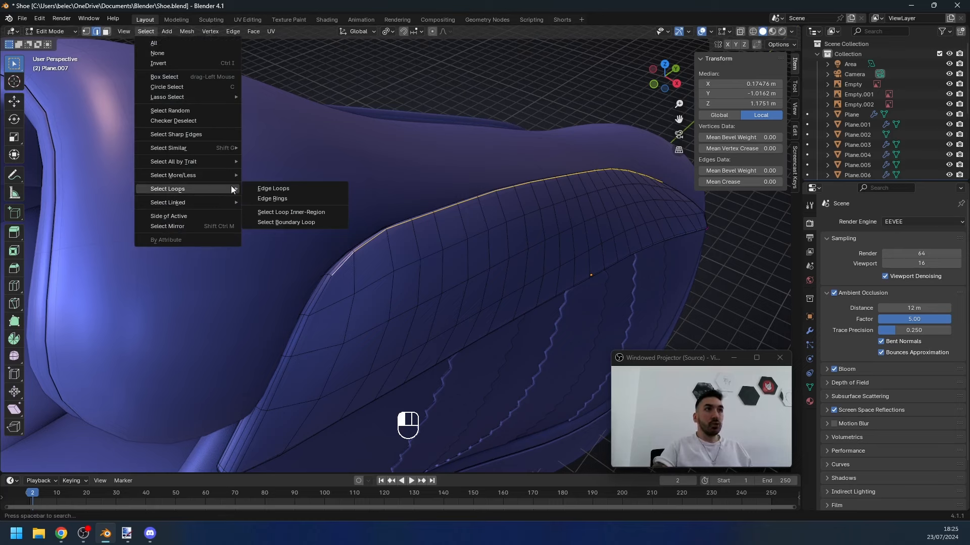
pyautogui.click(275, 199)
pyautogui.moveTo(282, 203); pyautogui.dragTo(297, 245, button='middle')
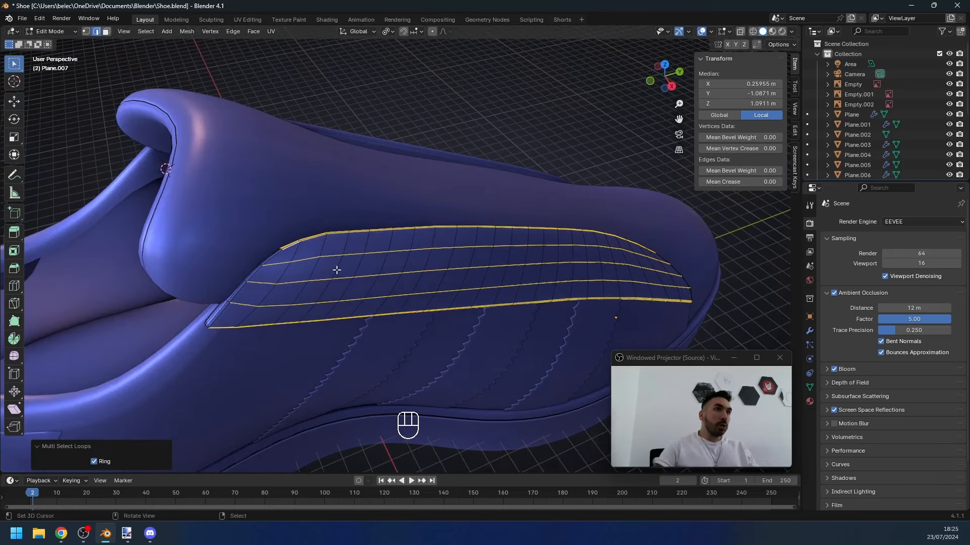
pyautogui.moveTo(337, 270); pyautogui.dragTo(249, 195, button='middle')
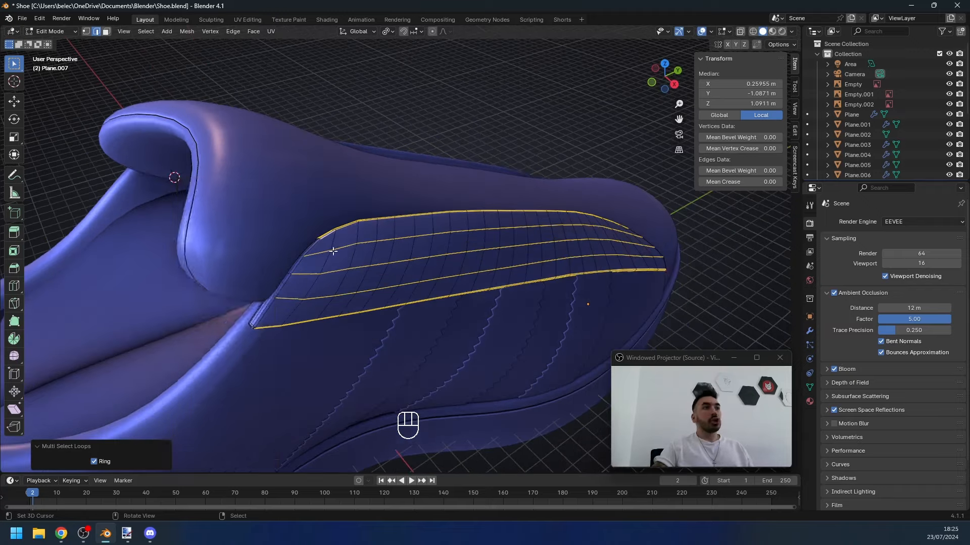
pyautogui.press('w')
pyautogui.click(317, 256)
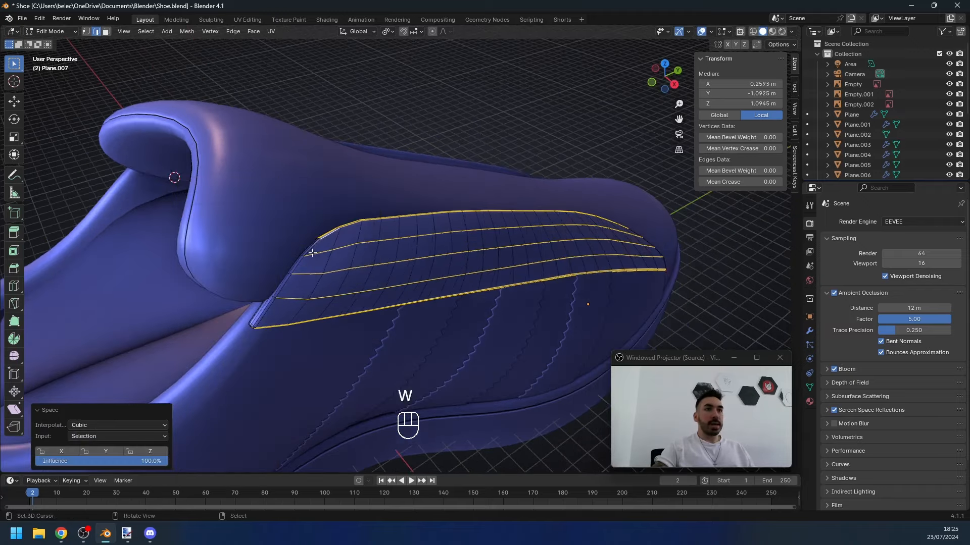
pyautogui.moveTo(317, 258); pyautogui.dragTo(381, 177, button='middle')
pyautogui.press('Tab')
pyautogui.press('Tab')
# Step: Try relaxing the eyelet panel's lengthwise edge loops with LoopTools Relax
pyautogui.press('w')
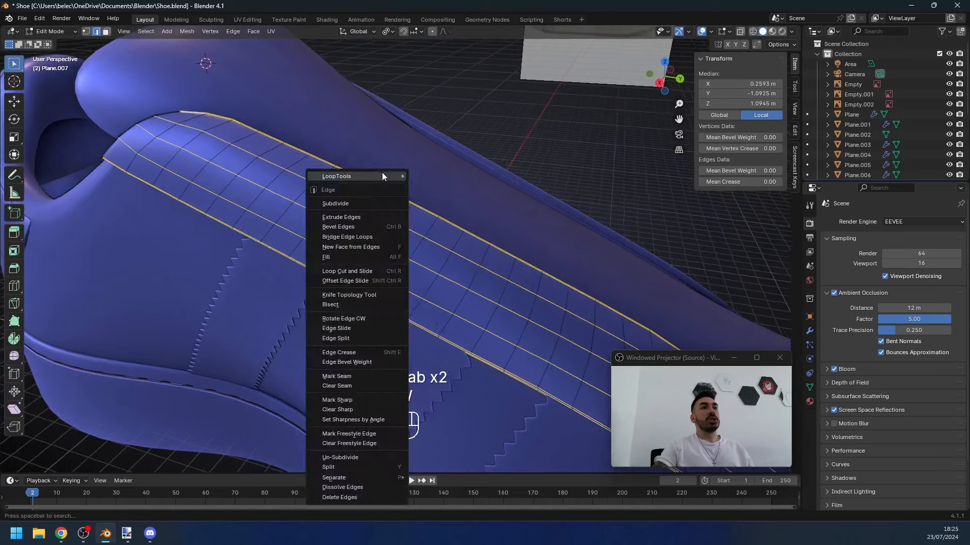
pyautogui.moveTo(381, 176)
pyautogui.click(444, 239)
pyautogui.moveTo(444, 232)
pyautogui.mouseDown(button='middle')
pyautogui.moveTo(434, 237)
pyautogui.moveTo(460, 249)
pyautogui.moveTo(435, 229)
pyautogui.moveTo(369, 289)
pyautogui.moveTo(395, 269)
pyautogui.mouseUp(button='middle')
pyautogui.hotkey('ctrl', 'z')
# Step: Select the first four two-by-two face blocks from the collar end, matching them to the lace holes in the side reference photo
pyautogui.press('Tab')
pyautogui.press('a')
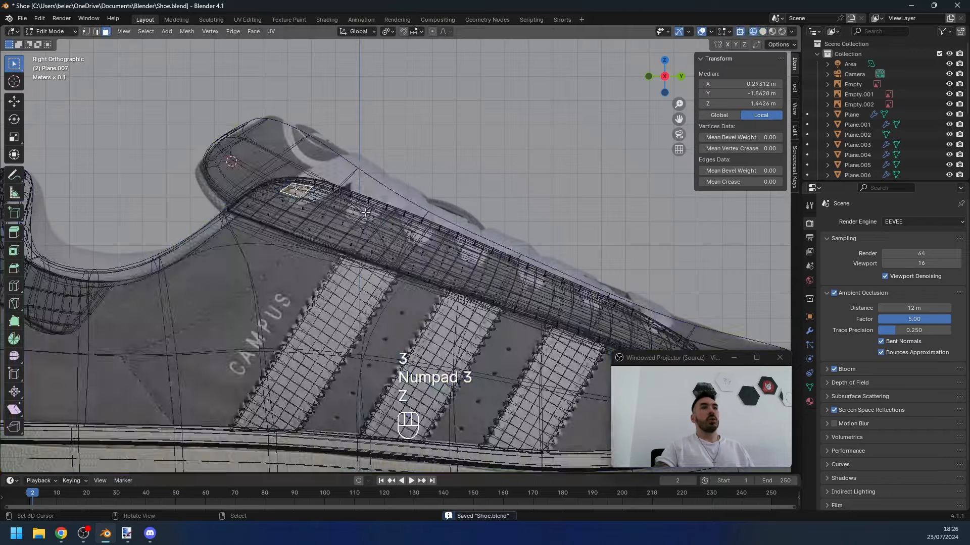
pyautogui.press('z')
pyautogui.moveTo(407, 265)
pyautogui.keyDown('shift'); pyautogui.mouseDown(button='middle')
pyautogui.moveTo(432, 297)
pyautogui.moveTo(391, 254)
pyautogui.mouseUp(button='middle'); pyautogui.keyUp('shift')
pyautogui.scroll(1, 431, 297)
pyautogui.press('z')
pyautogui.press('z')
pyautogui.keyDown('ctrl'); pyautogui.keyDown('shift'); pyautogui.rightClick(314, 233); pyautogui.keyUp('shift'); pyautogui.keyUp('ctrl')
pyautogui.press('z')
pyautogui.press('z')
pyautogui.keyDown('shift'); pyautogui.rightClick(375, 239); pyautogui.keyUp('shift')
pyautogui.keyDown('ctrl'); pyautogui.keyDown('shift'); pyautogui.rightClick(384, 262); pyautogui.keyUp('shift'); pyautogui.keyUp('ctrl')
pyautogui.press('z')
pyautogui.press('z')
pyautogui.keyDown('shift'); pyautogui.rightClick(405, 252); pyautogui.keyUp('shift')
pyautogui.keyDown('ctrl'); pyautogui.keyDown('shift'); pyautogui.rightClick(418, 275); pyautogui.keyUp('shift'); pyautogui.keyUp('ctrl')
pyautogui.keyDown('shift'); pyautogui.moveTo(433, 276); pyautogui.dragTo(407, 266, button='middle'); pyautogui.keyUp('shift')
pyautogui.press('z')
pyautogui.press('z')
pyautogui.keyDown('shift'); pyautogui.rightClick(440, 266); pyautogui.keyUp('shift')
pyautogui.keyDown('ctrl'); pyautogui.keyDown('shift'); pyautogui.rightClick(457, 290); pyautogui.keyUp('shift'); pyautogui.keyUp('ctrl')
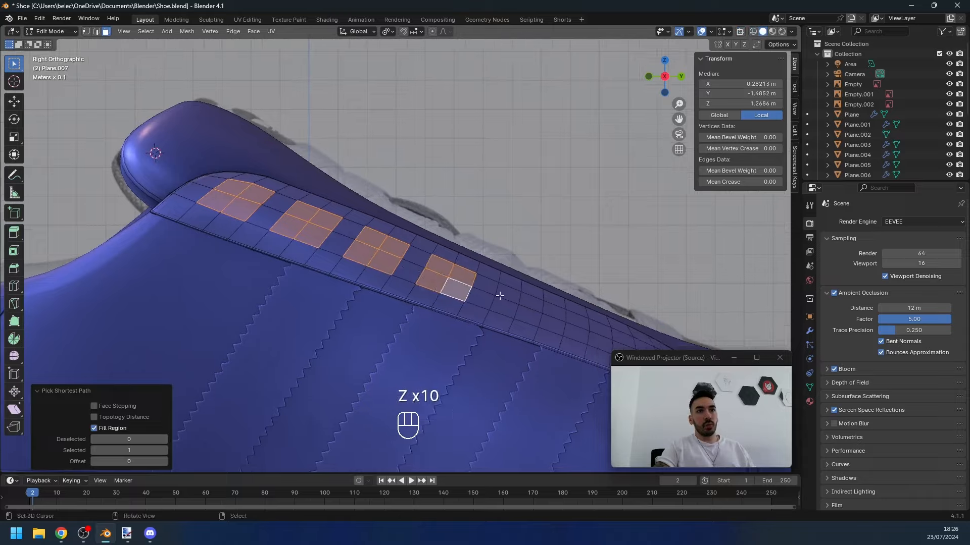
# Step: Add the remaining three two-by-two face blocks toward the toe to the selection, following the reference photo's lace holes
pyautogui.press('z')
pyautogui.keyDown('shift'); pyautogui.moveTo(530, 311); pyautogui.dragTo(444, 288, button='middle'); pyautogui.keyUp('shift')
pyautogui.press('z')
pyautogui.keyDown('shift'); pyautogui.rightClick(444, 289); pyautogui.keyUp('shift')
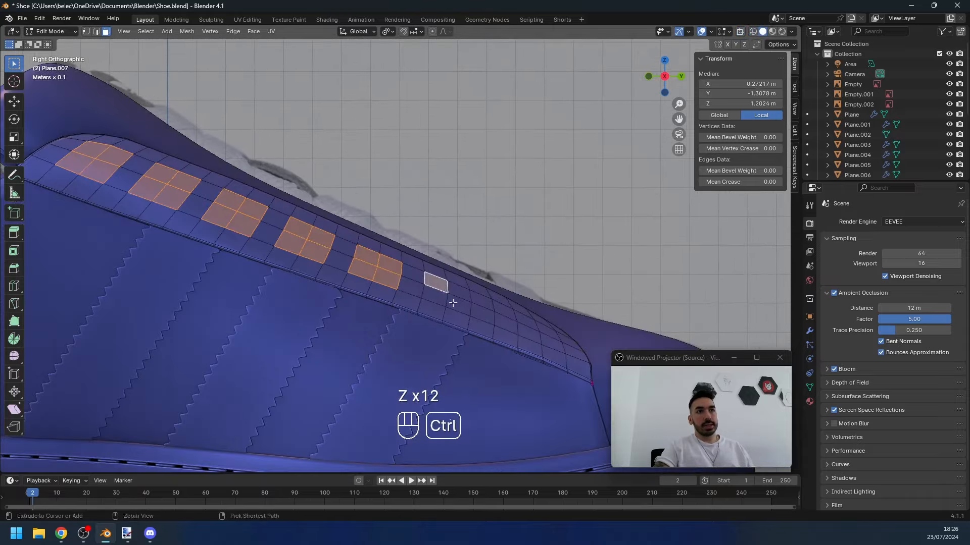
pyautogui.keyDown('ctrl'); pyautogui.keyDown('shift'); pyautogui.rightClick(457, 303); pyautogui.keyUp('shift'); pyautogui.keyUp('ctrl')
pyautogui.press('z')
pyautogui.press('z')
pyautogui.keyDown('shift'); pyautogui.rightClick(505, 310); pyautogui.keyUp('shift')
pyautogui.keyDown('ctrl'); pyautogui.keyDown('shift'); pyautogui.rightClick(525, 329); pyautogui.keyUp('shift'); pyautogui.keyUp('ctrl')
pyautogui.press('z')
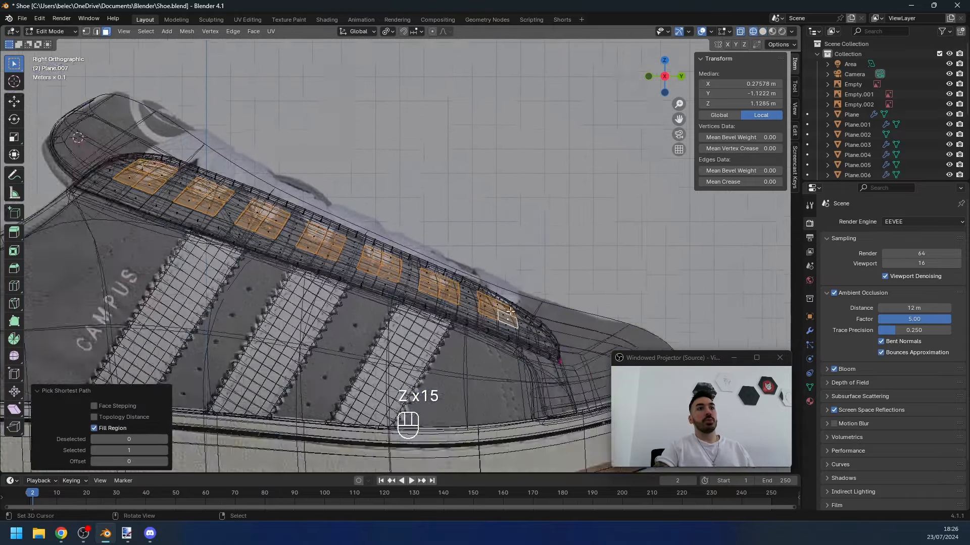
# Step: Save the file, then duplicate the eyelet panel in Object Mode and move the copy aside as a backup
pyautogui.moveTo(526, 330)
pyautogui.mouseDown(button='middle')
pyautogui.moveTo(447, 329)
pyautogui.moveTo(383, 266)
pyautogui.mouseUp(button='middle')
pyautogui.hotkey('ctrl', 's')
pyautogui.press('Tab')
pyautogui.hotkey('ctrl', 's')
pyautogui.scroll(-3, 412, 321)
pyautogui.moveTo(411, 321); pyautogui.dragTo(385, 223, button='middle')
pyautogui.hotkey('shift', 'd')
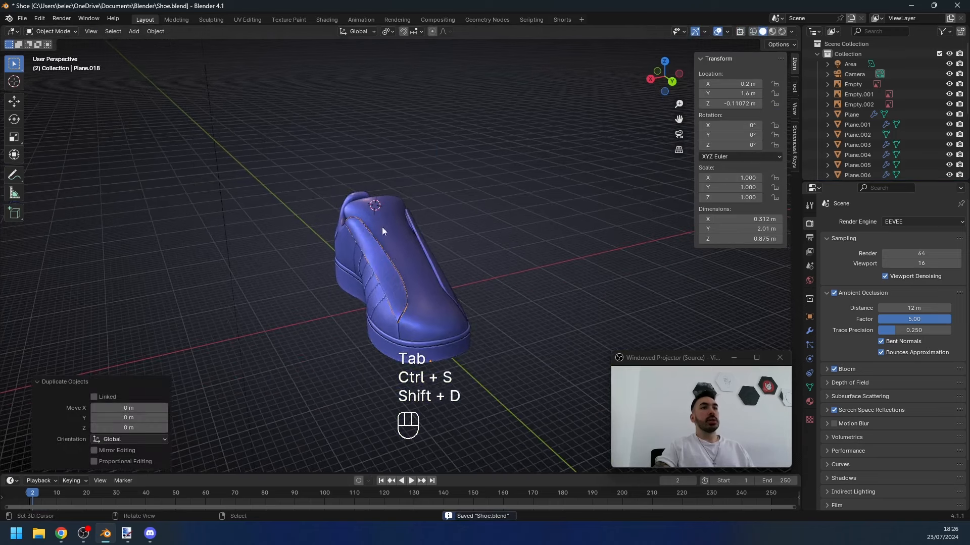
pyautogui.press('g')
pyautogui.click(397, 321)
# Step: Circle-select the centre vertices of the seven lace hole positions through the original eyelet panel
pyautogui.moveTo(397, 322); pyautogui.dragTo(448, 325, button='middle')
pyautogui.scroll(2, 438, 311)
pyautogui.rightClick(408, 270)
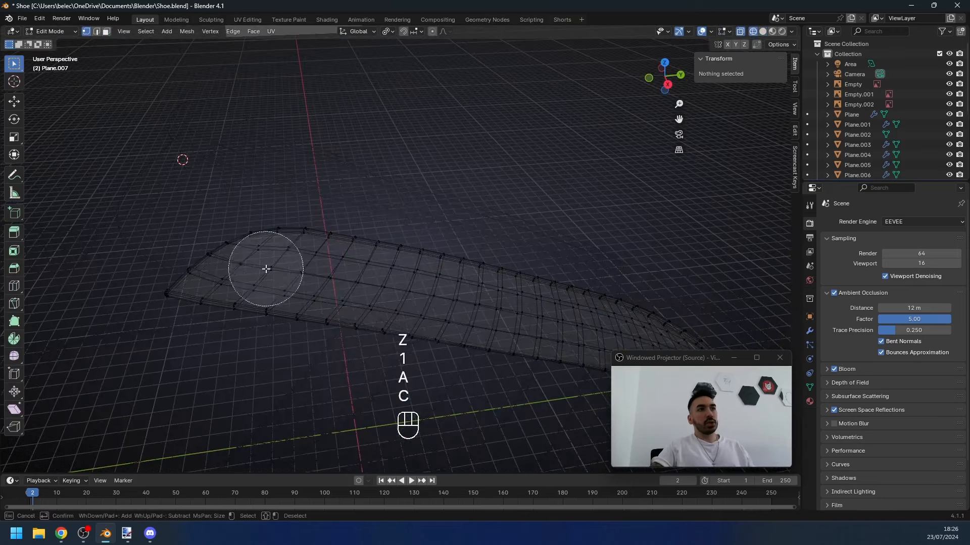
pyautogui.scroll(11, 265, 269)
pyautogui.click(268, 270)
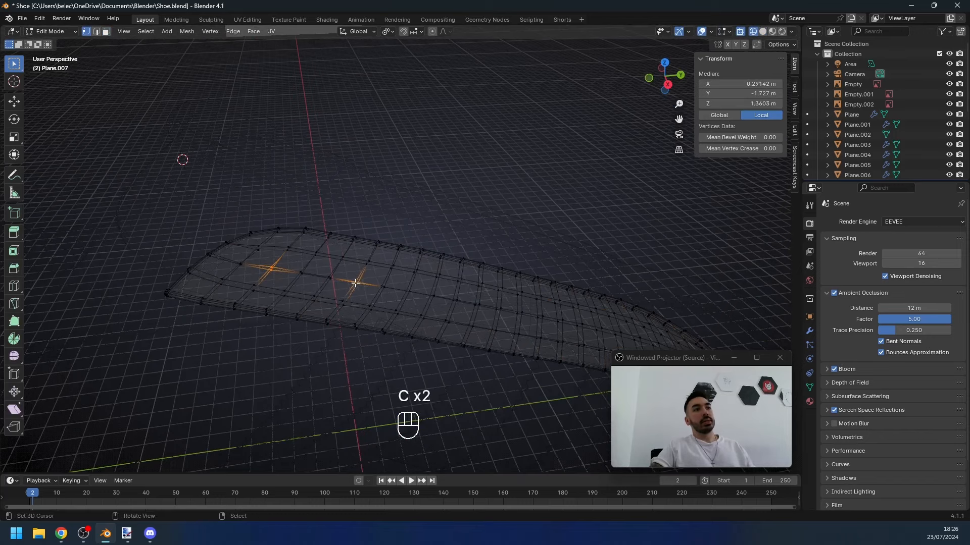
pyautogui.press('c')
pyautogui.moveTo(355, 283); pyautogui.dragTo(420, 292, button='middle')
pyautogui.moveTo(476, 317); pyautogui.dragTo(225, 274, button='middle')
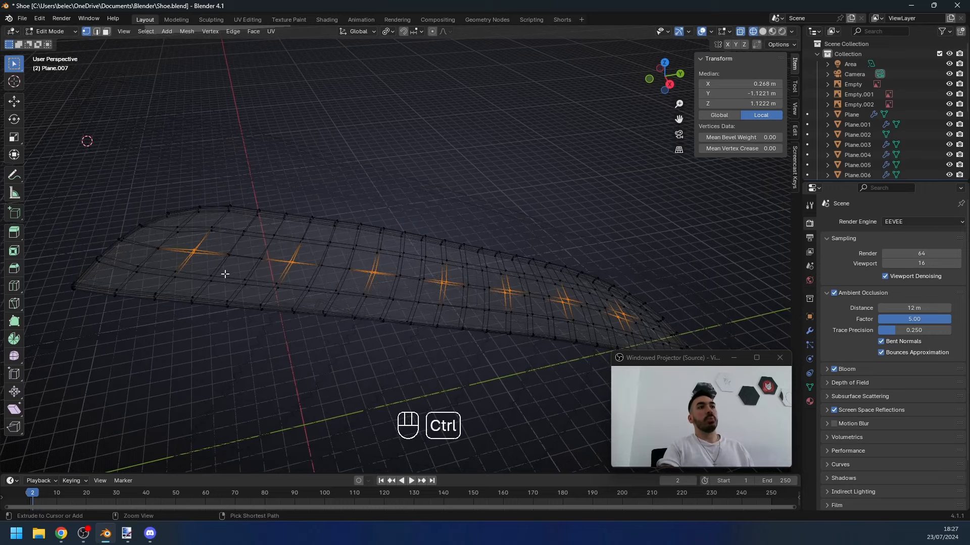
pyautogui.press('ctrl+KP_Add')
pyautogui.hotkey('ctrl', 'z')
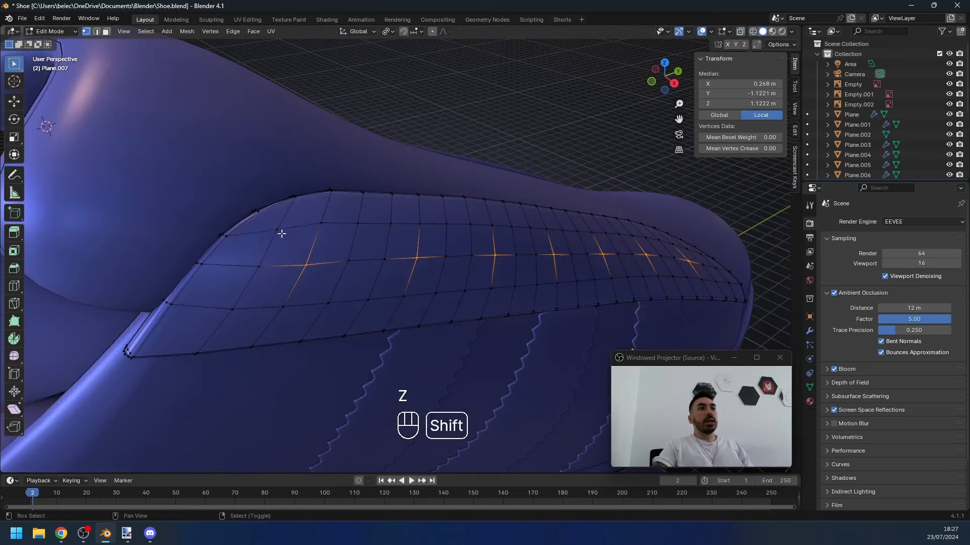
# Step: Add the eight vertices surrounding the first lace hole centre at the collar end to the selection
pyautogui.keyDown('shift'); pyautogui.rightClick(278, 231); pyautogui.keyUp('shift')
pyautogui.keyDown('shift'); pyautogui.rightClick(259, 266); pyautogui.keyUp('shift')
pyautogui.keyDown('shift'); pyautogui.rightClick(233, 308); pyautogui.keyUp('shift')
pyautogui.keyDown('shift'); pyautogui.rightClick(284, 306); pyautogui.keyUp('shift')
pyautogui.keyDown('shift'); pyautogui.rightClick(328, 302); pyautogui.keyUp('shift')
pyautogui.keyDown('shift'); pyautogui.rightClick(348, 261); pyautogui.keyUp('shift')
pyautogui.keyDown('shift'); pyautogui.rightClick(357, 224); pyautogui.keyUp('shift')
pyautogui.keyDown('shift'); pyautogui.rightClick(321, 224); pyautogui.keyUp('shift')
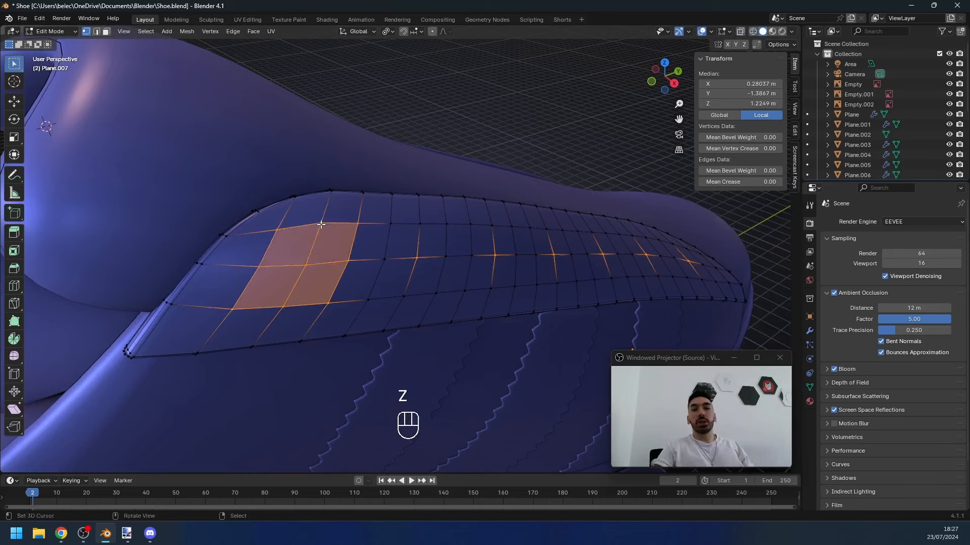
# Step: Add the vertices surrounding the second lace hole centre to the selection
pyautogui.moveTo(321, 224); pyautogui.dragTo(306, 225, button='middle')
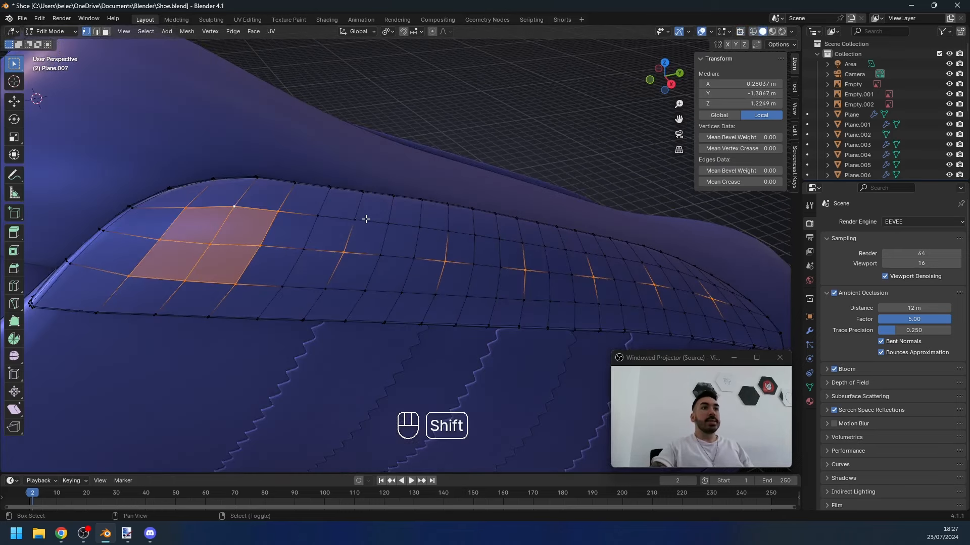
pyautogui.keyDown('shift'); pyautogui.rightClick(325, 288); pyautogui.keyUp('shift')
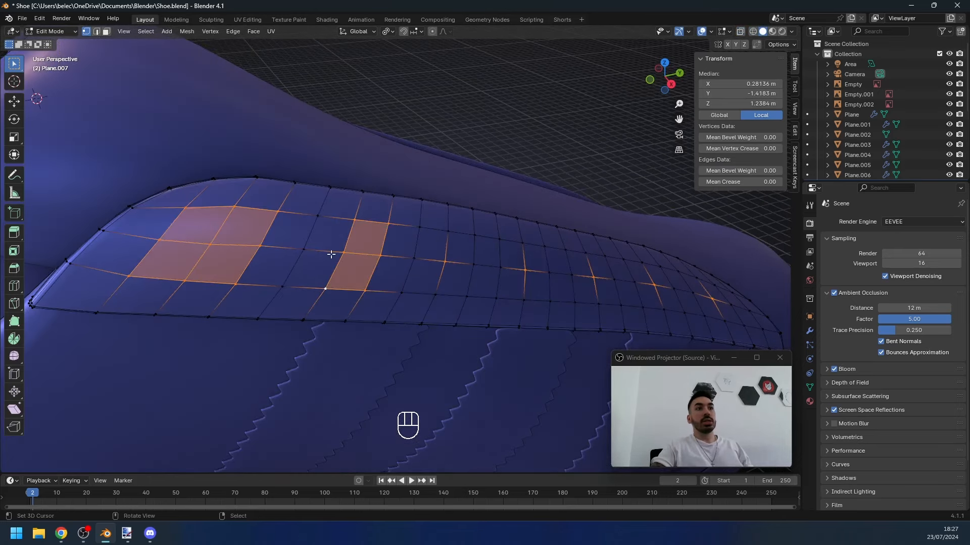
pyautogui.keyDown('shift'); pyautogui.rightClick(305, 248); pyautogui.keyUp('shift')
pyautogui.keyDown('shift'); pyautogui.rightClick(282, 287); pyautogui.keyUp('shift')
pyautogui.moveTo(278, 292); pyautogui.dragTo(345, 222, button='middle')
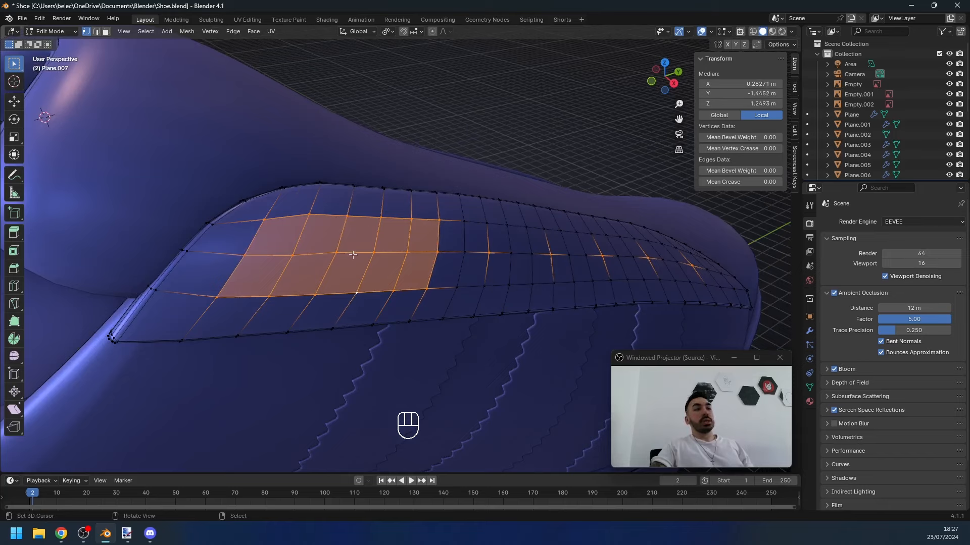
pyautogui.scroll(2, 353, 255)
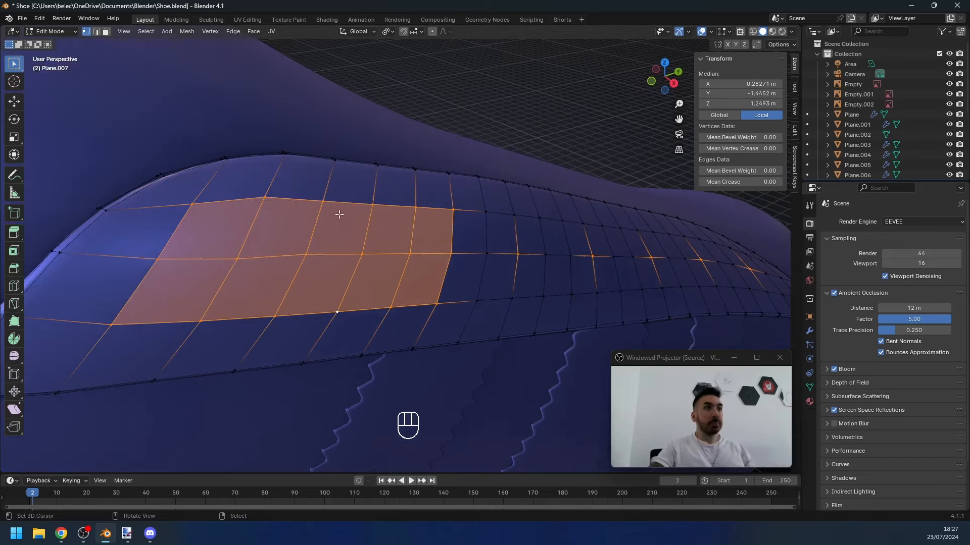
# Step: Undo the added vertex selections back to only the centre vertices of the seven lace hole positions
pyautogui.scroll(-5, 300, 298)
pyautogui.hotkey('ctrl', 'z')
pyautogui.hotkey('ctrl', 'z')
pyautogui.hotkey('ctrl', 'z')
pyautogui.hotkey('ctrl', 'z')
pyautogui.hotkey('ctrl', 'z')
pyautogui.hotkey('ctrl', 'z')
pyautogui.hotkey('ctrl', 'z')
pyautogui.hotkey('ctrl', 'z')
pyautogui.hotkey('ctrl', 'z')
pyautogui.hotkey('ctrl', 'z')
pyautogui.hotkey('ctrl', 'z')
pyautogui.hotkey('ctrl', 'z')
pyautogui.hotkey('ctrl', 'z')
pyautogui.hotkey('ctrl', 'z')
pyautogui.hotkey('ctrl', 'z')
pyautogui.hotkey('ctrl', 'z')
pyautogui.hotkey('ctrl', 'z')
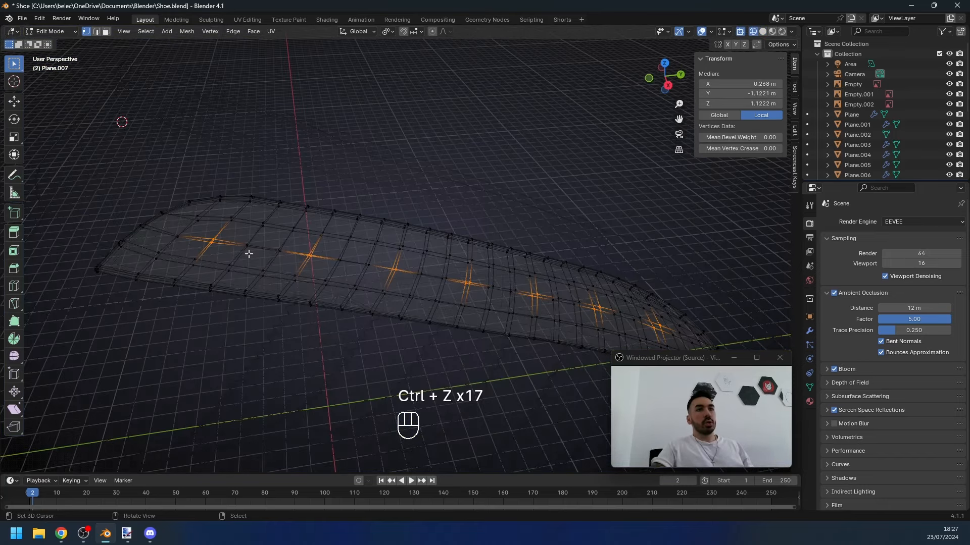
# Step: Grow the selection to the faces around each centre vertex and deselect the face columns between the seven hole positions
pyautogui.press('ctrl+KP_Add')
pyautogui.press('3')
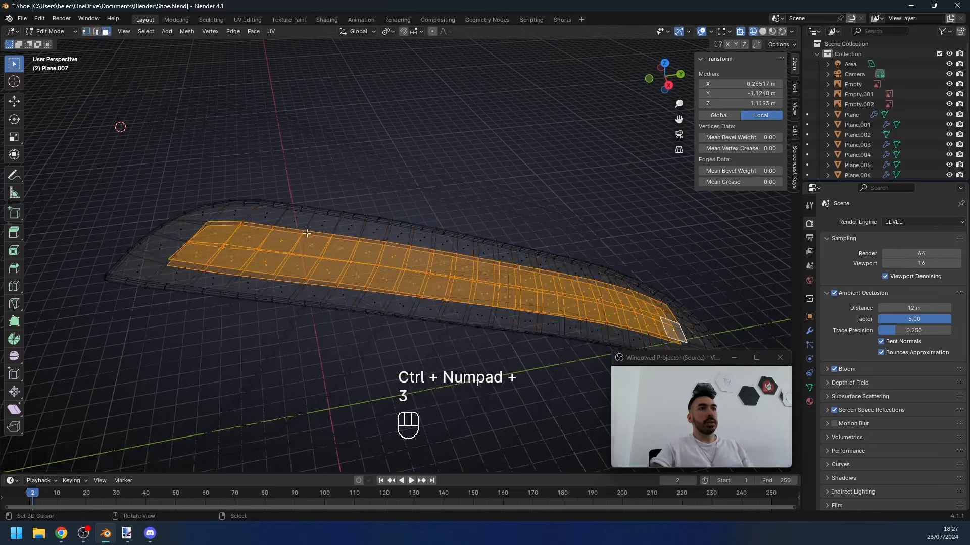
pyautogui.press('z')
pyautogui.keyDown('alt'); pyautogui.keyDown('shift'); pyautogui.click(295, 228); pyautogui.keyUp('shift'); pyautogui.keyUp('alt')
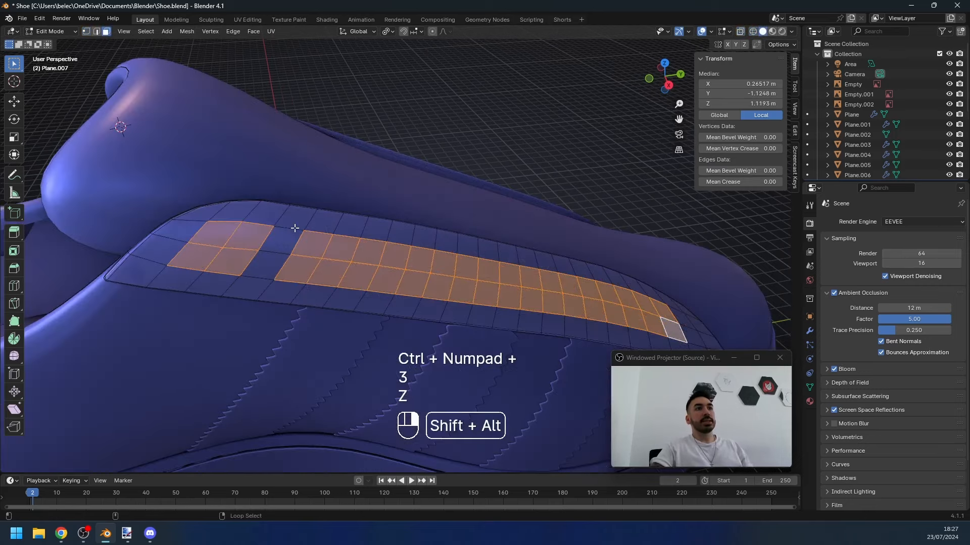
pyautogui.hotkey('ctrl', 'z')
pyautogui.keyDown('alt'); pyautogui.keyDown('shift'); pyautogui.click(367, 263); pyautogui.keyUp('shift'); pyautogui.keyUp('alt')
pyautogui.press('z')
pyautogui.keyDown('alt'); pyautogui.keyDown('shift'); pyautogui.click(422, 267); pyautogui.keyUp('shift'); pyautogui.keyUp('alt')
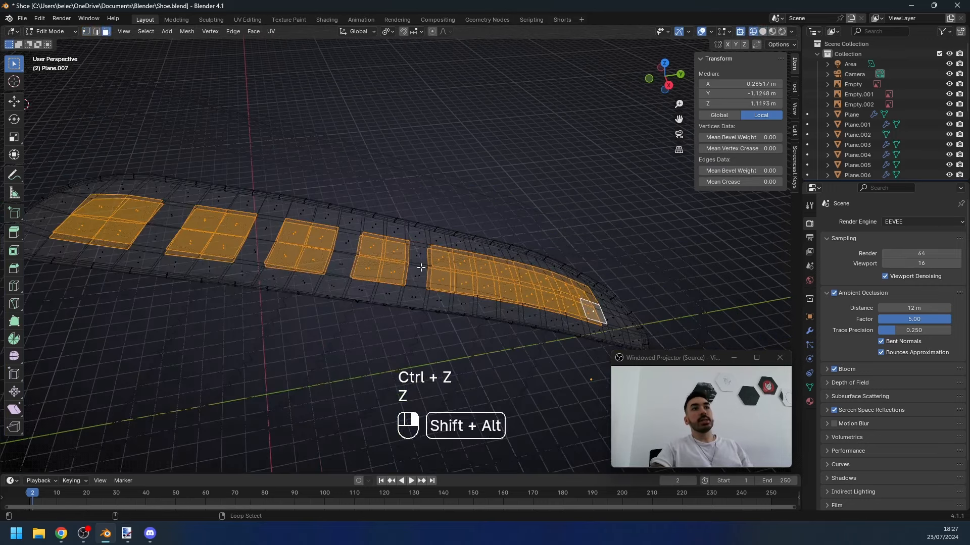
pyautogui.moveTo(484, 275)
pyautogui.mouseDown(button='middle')
pyautogui.moveTo(351, 232)
pyautogui.moveTo(385, 137)
pyautogui.moveTo(427, 270)
pyautogui.mouseUp(button='middle')
pyautogui.keyDown('alt'); pyautogui.keyDown('shift'); pyautogui.click(487, 270); pyautogui.keyUp('shift'); pyautogui.keyUp('alt')
pyautogui.press('z')
pyautogui.press('z')
# Step: Save the file and inset the seven selected face groups by about 0.0305 m
pyautogui.hotkey('ctrl', 's')
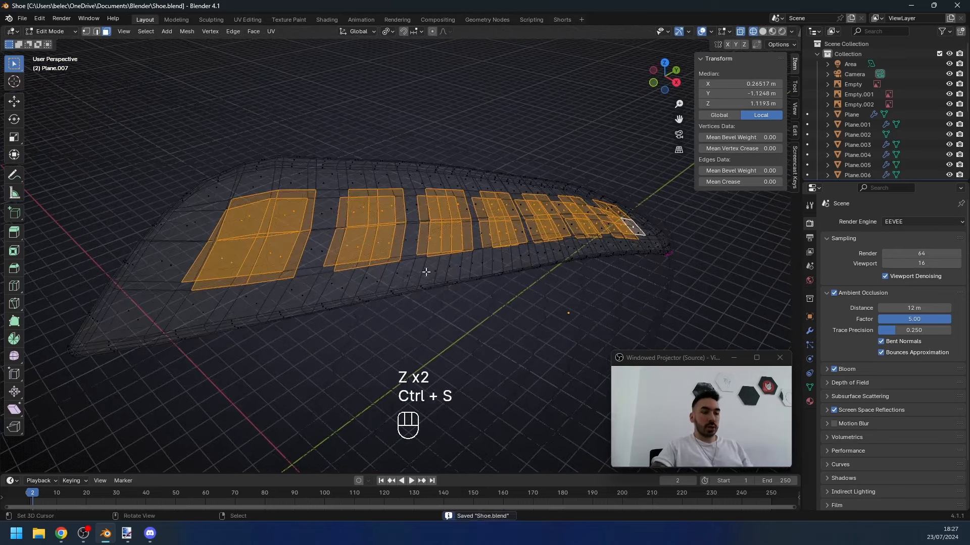
pyautogui.press('i')
pyautogui.click(282, 353)
pyautogui.press('z')
pyautogui.press('z')
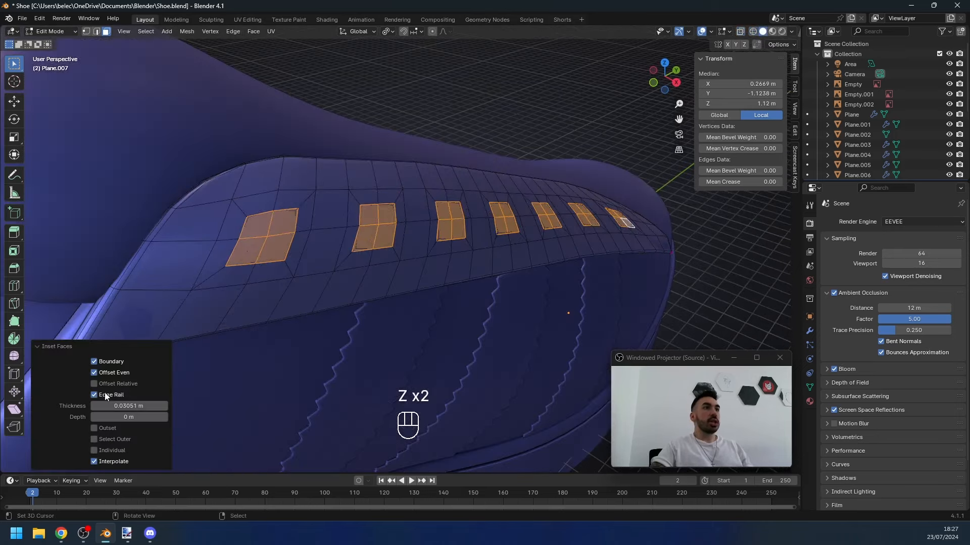
# Step: Shape the seven inset face groups into circles with LoopTools Circle and scale them down
pyautogui.moveTo(543, 186); pyautogui.dragTo(456, 196, button='middle')
pyautogui.rightClick(456, 196)
pyautogui.moveTo(456, 196)
pyautogui.click(520, 202)
pyautogui.moveTo(520, 202); pyautogui.dragTo(476, 216, button='middle')
pyautogui.scroll(2, 476, 217)
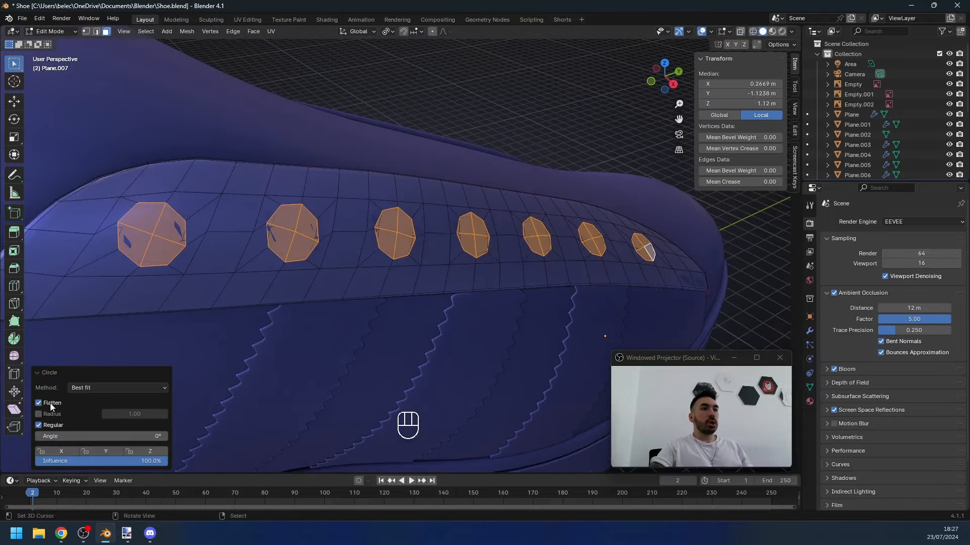
pyautogui.press('s')
pyautogui.click(459, 282)
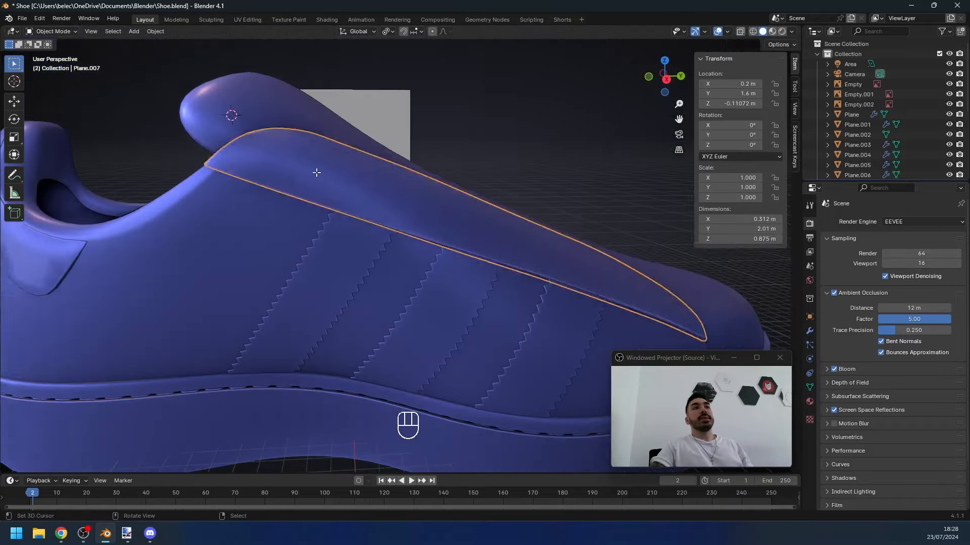
# Step: Try rotating the faces of the second lace hole from the collar end and check the smoothed panel
pyautogui.press('Tab')
pyautogui.moveTo(317, 173); pyautogui.dragTo(292, 185, button='middle')
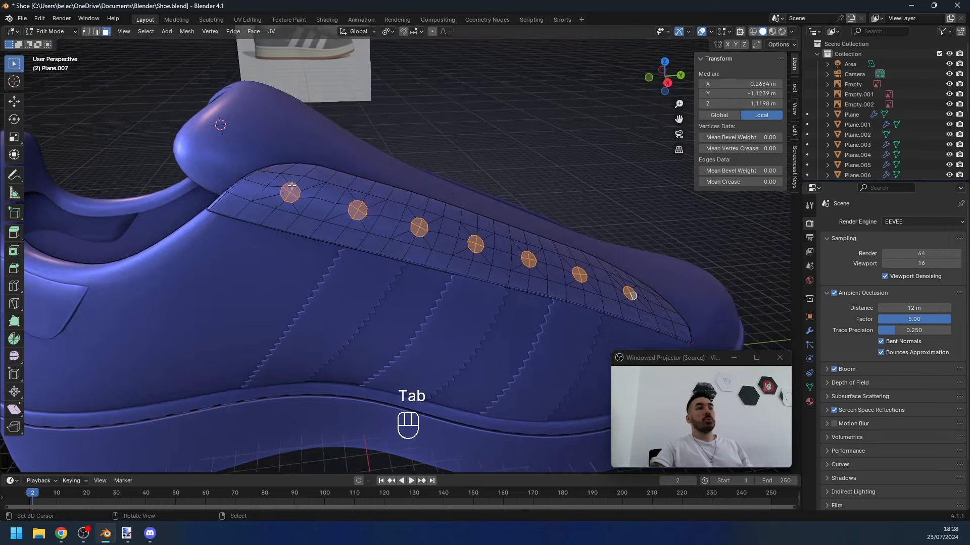
pyautogui.press('Tab')
pyautogui.moveTo(326, 223); pyautogui.dragTo(398, 248, button='middle')
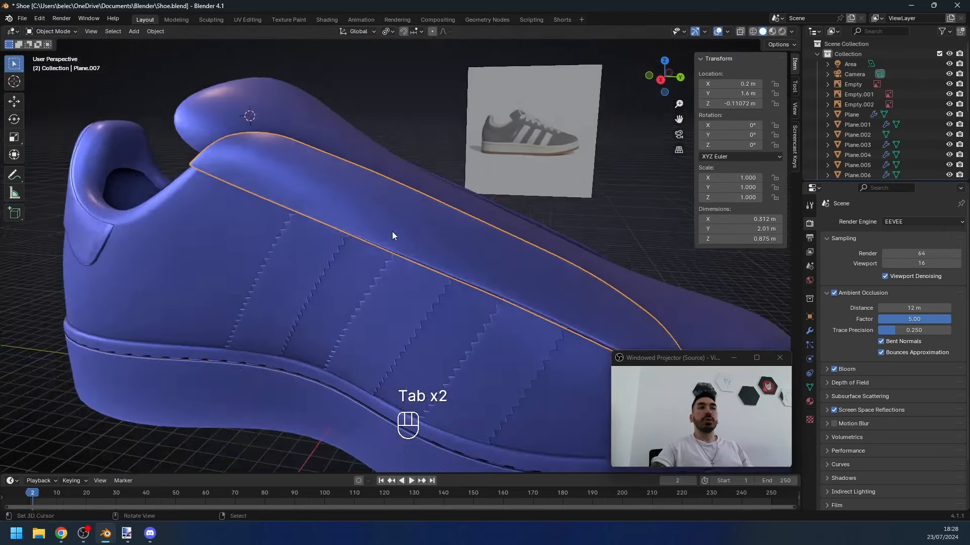
pyautogui.press('Tab')
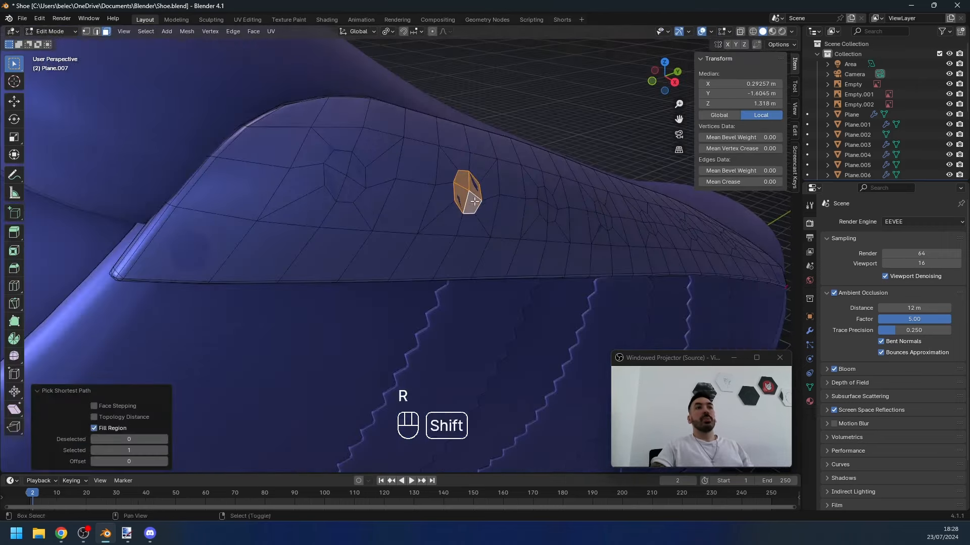
pyautogui.press('r')
pyautogui.click(542, 200)
pyautogui.press('Tab')
pyautogui.press('Tab')
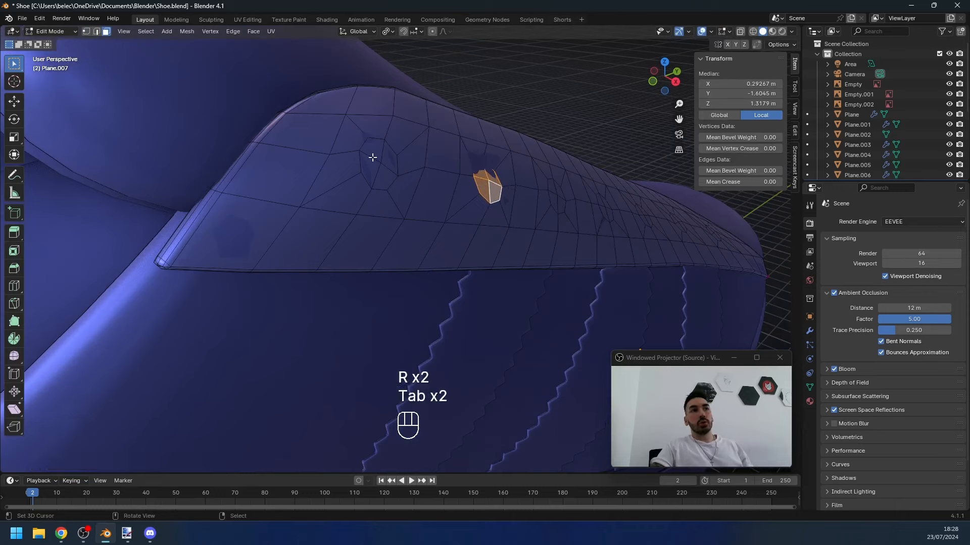
# Step: Try rotating the faces of the first lace hole at the collar end and check the panel's shading
pyautogui.keyDown('ctrl'); pyautogui.keyDown('shift'); pyautogui.click(372, 154); pyautogui.keyUp('shift'); pyautogui.keyUp('ctrl')
pyautogui.moveTo(397, 179); pyautogui.dragTo(366, 123, button='middle')
pyautogui.press('r')
pyautogui.press('Tab')
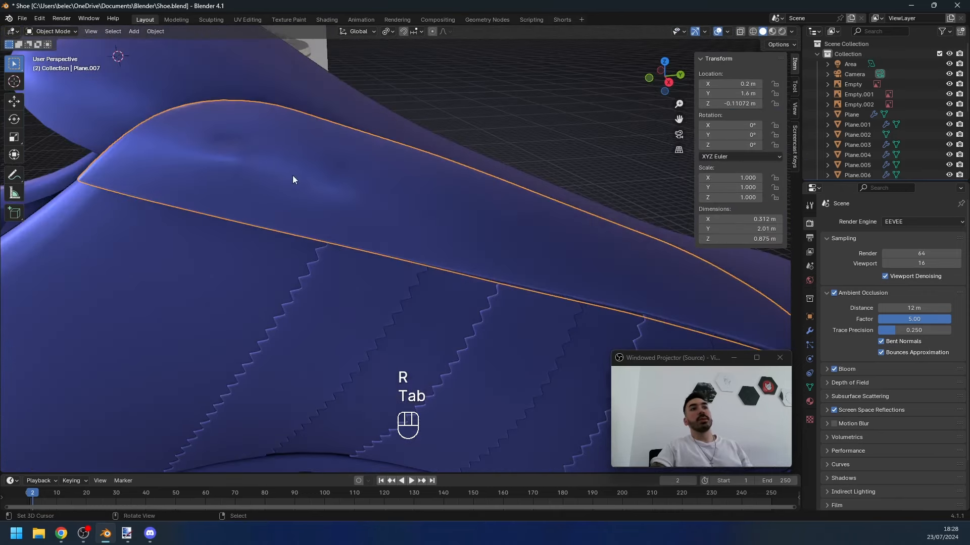
pyautogui.press('Tab')
pyautogui.press('Tab')
# Step: Undo the lace hole rotations and check the eyelet panel in Object Mode
pyautogui.hotkey('ctrl', 'z')
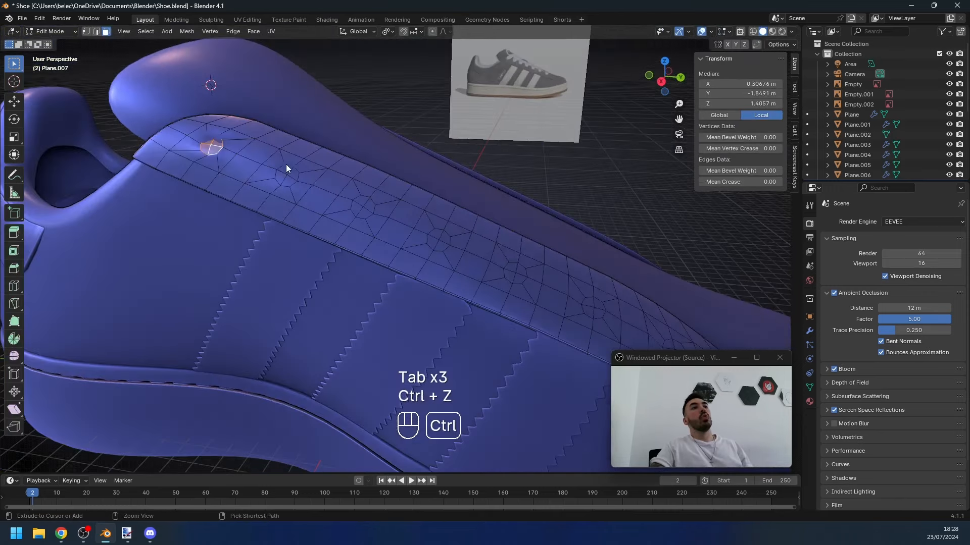
pyautogui.hotkey('ctrl', 'z')
pyautogui.hotkey('ctrl', 'z')
pyautogui.hotkey('ctrl', 'z')
pyautogui.hotkey('ctrl', 'z')
pyautogui.hotkey('ctrl', 'z')
pyautogui.hotkey('ctrl', 'z')
pyautogui.hotkey('ctrl', 'z')
pyautogui.hotkey('ctrl', 'z')
pyautogui.press('Tab')
pyautogui.moveTo(331, 195); pyautogui.dragTo(396, 207, button='middle')
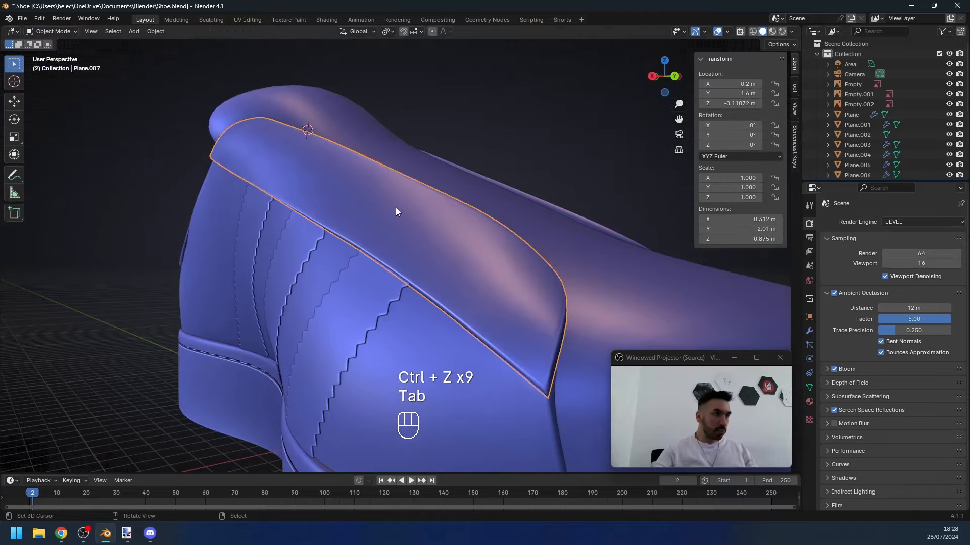
# Step: Try to bridge the selected faces of all seven lace holes with LoopTools Bridge, and undo the attempt
pyautogui.press('Tab')
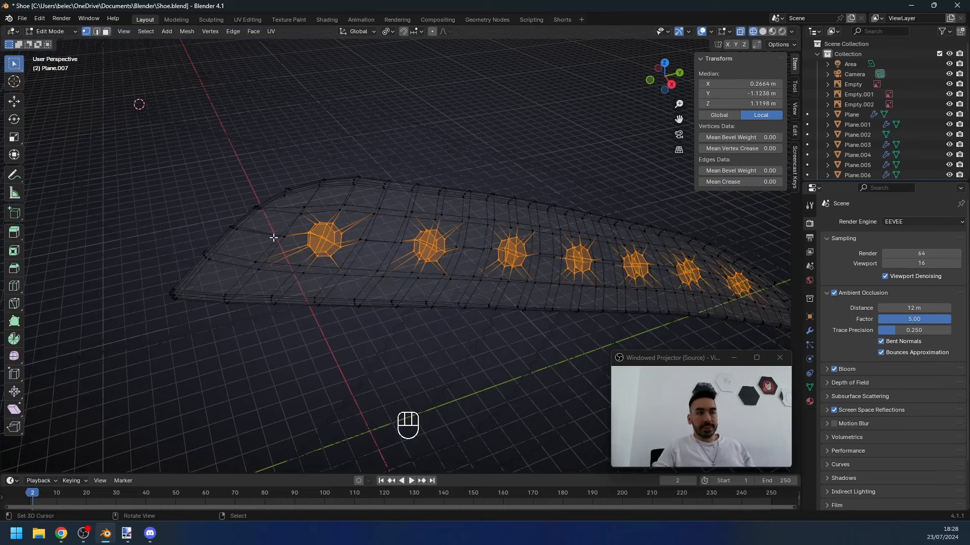
pyautogui.hotkey('ctrl', 'z')
pyautogui.press('w')
pyautogui.moveTo(362, 230)
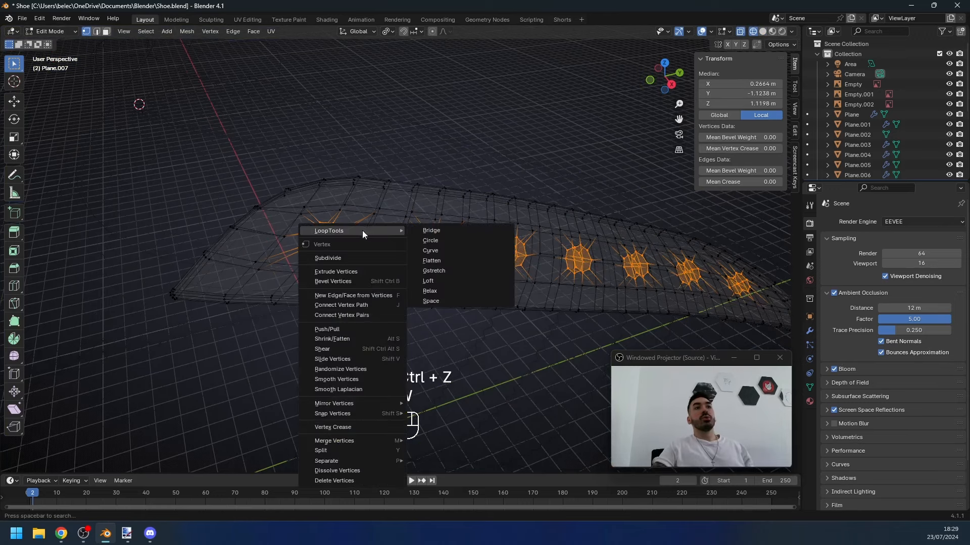
pyautogui.click(433, 230)
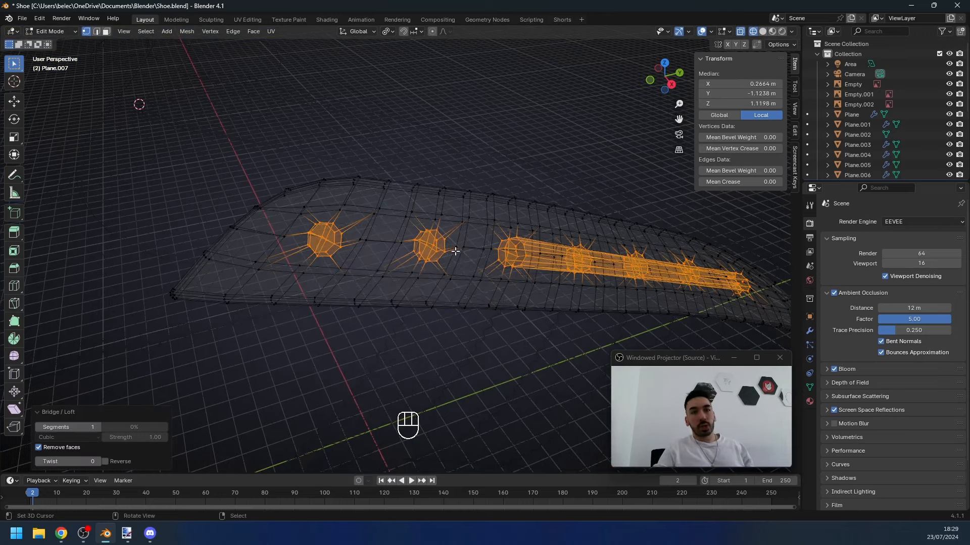
pyautogui.hotkey('ctrl', 'x')
pyautogui.hotkey('ctrl', 'z')
pyautogui.hotkey('ctrl', 'z')
pyautogui.press('z')
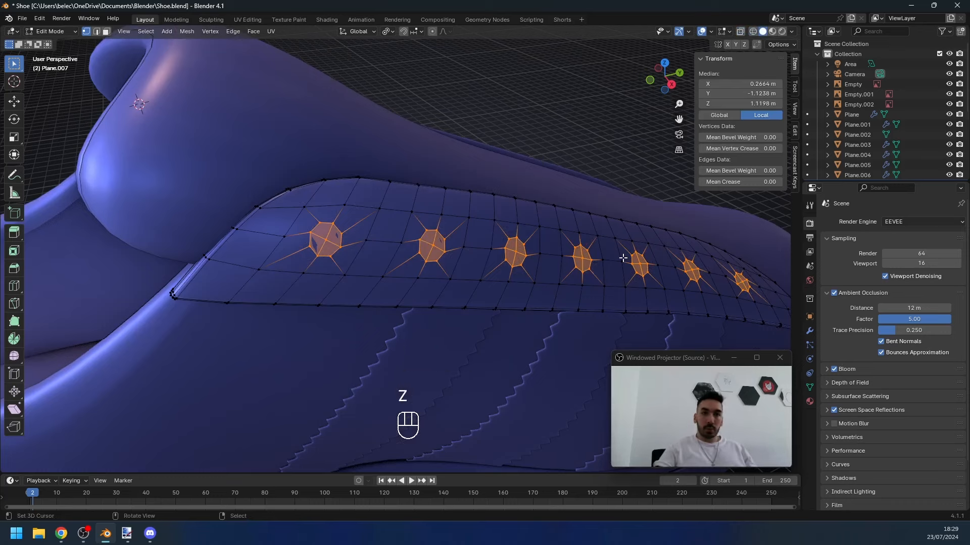
# Step: Delete the selected faces inside the seven lace hole circles on both sides of the panel
pyautogui.press('z')
pyautogui.press('x')
pyautogui.click(509, 277)
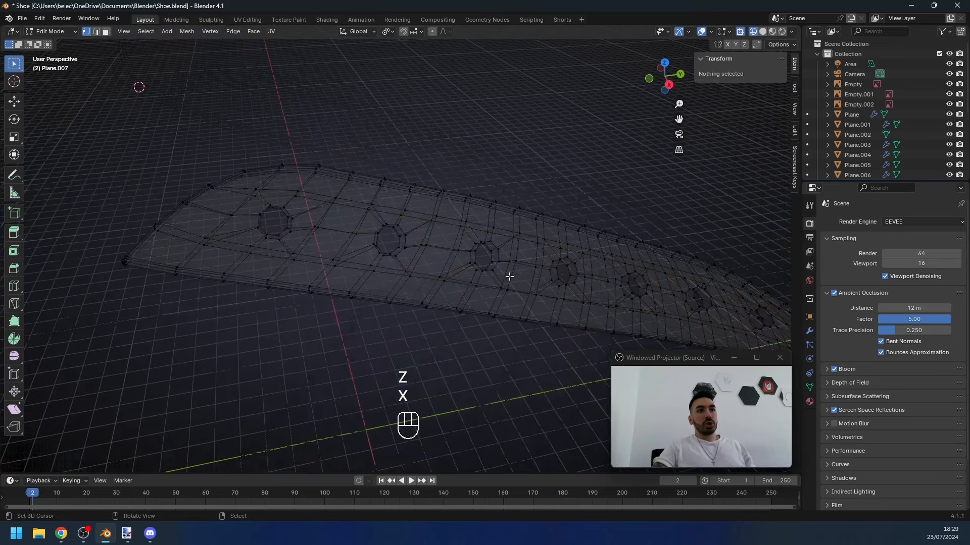
pyautogui.press('z')
# Step: Select the outer rim of the first lace hole at the collar end and fill it with a face
pyautogui.moveTo(509, 277); pyautogui.dragTo(331, 246, button='middle')
pyautogui.press('1')
pyautogui.keyDown('alt'); pyautogui.click(329, 244); pyautogui.keyUp('alt')
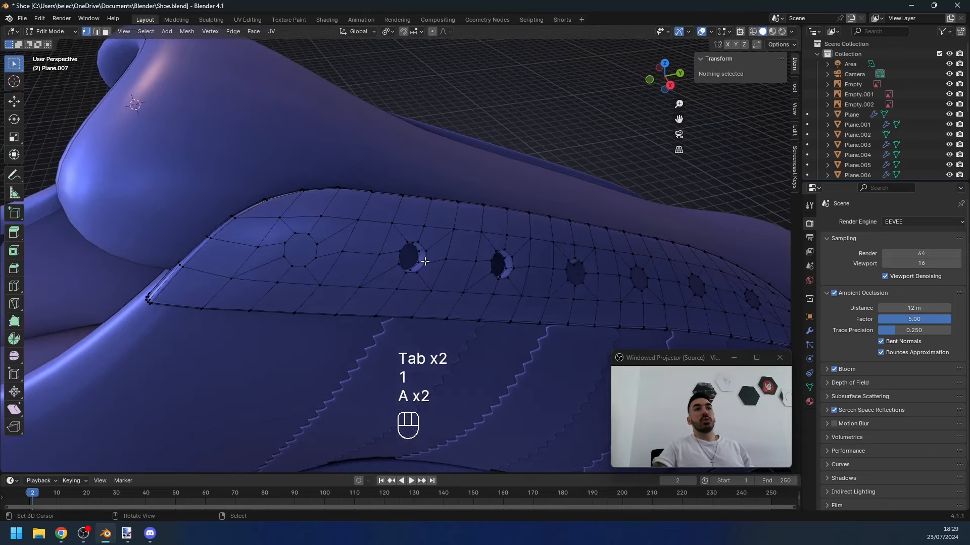
# Step: Select the outer rim of the second lace hole from the collar end and fill it with a face
pyautogui.press('1')
pyautogui.moveTo(425, 261); pyautogui.dragTo(427, 250, button='middle')
pyautogui.keyDown('alt'); pyautogui.click(425, 248); pyautogui.keyUp('alt')
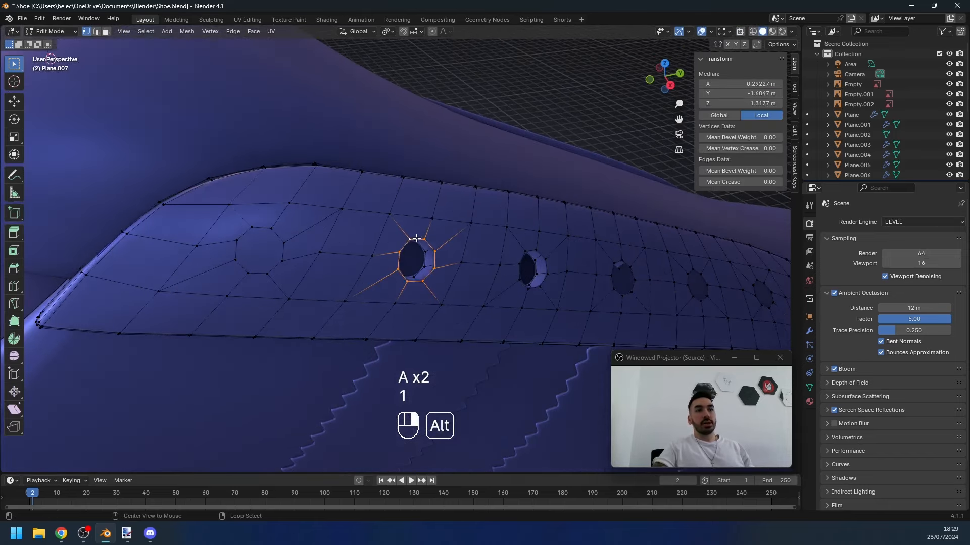
pyautogui.press('f')
# Step: Align the view to the second lace hole's filler face and rotate the face by -1°
pyautogui.press('shift+KP_7')
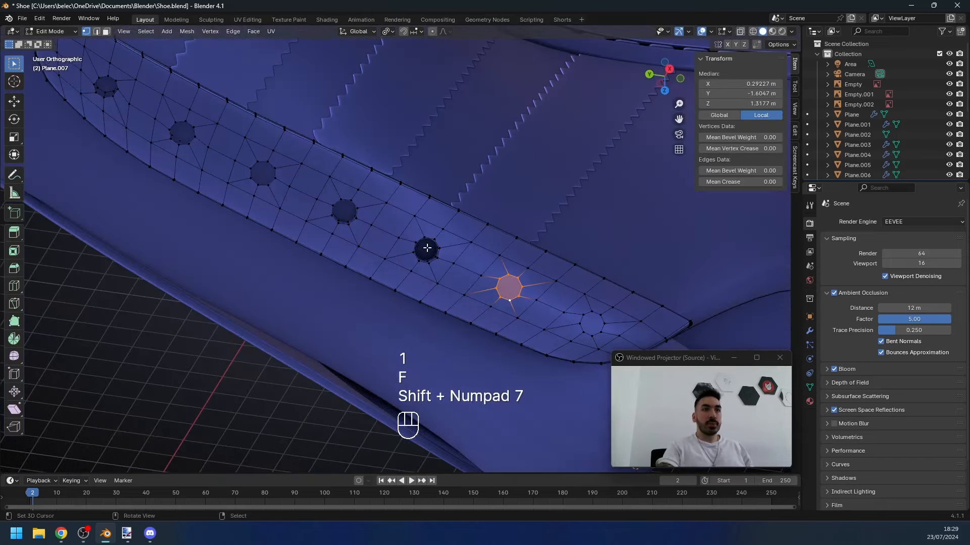
pyautogui.keyDown('shift'); pyautogui.moveTo(485, 256); pyautogui.dragTo(433, 261, button='middle'); pyautogui.keyUp('shift')
pyautogui.scroll(4, 444, 277)
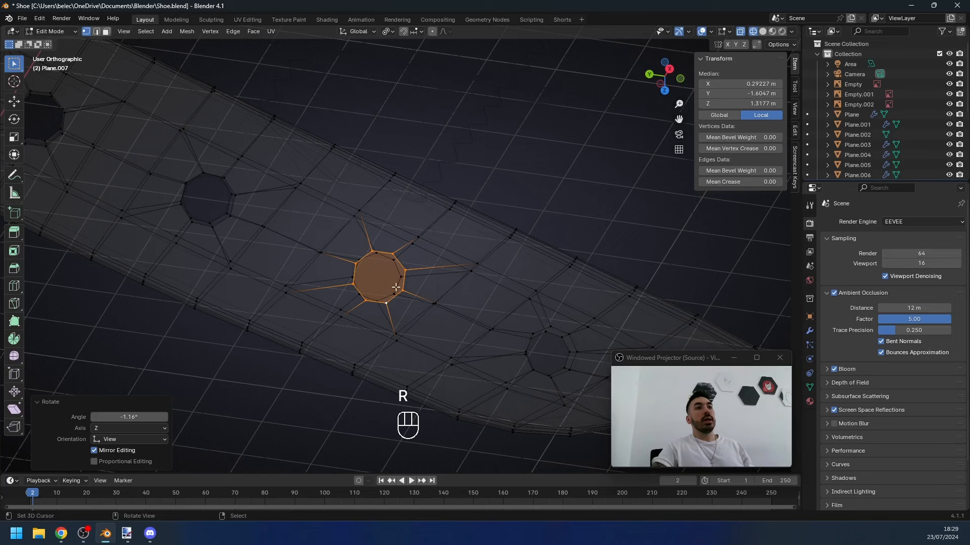
pyautogui.press('r')
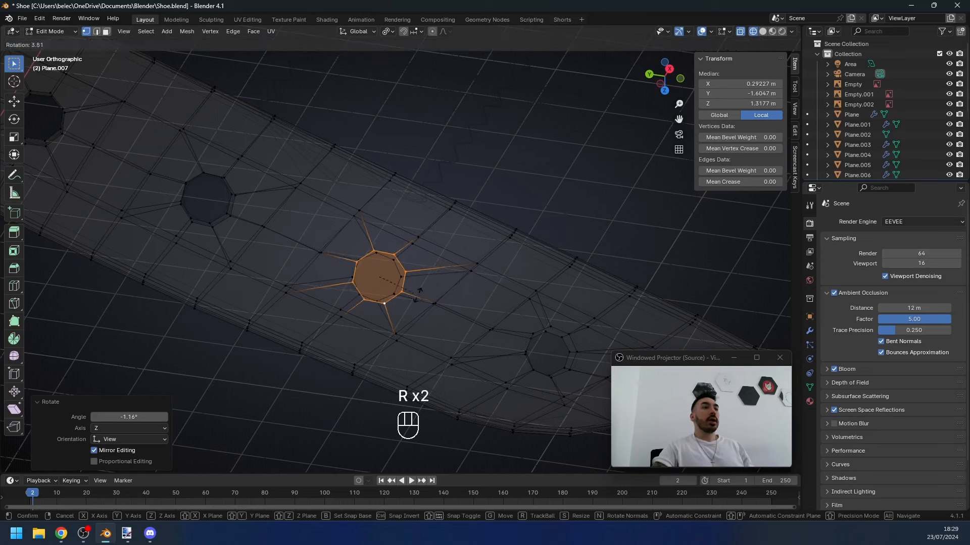
pyautogui.click(419, 291)
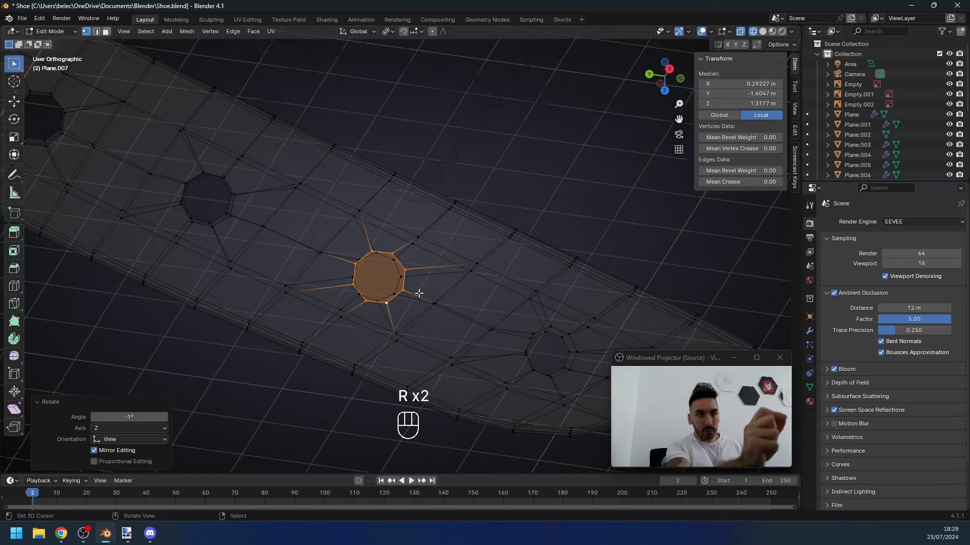
# Step: Bridge the outer and inner edge loops of the third lace hole from the collar end
pyautogui.keyDown('alt'); pyautogui.keyDown('shift'); pyautogui.click(472, 269); pyautogui.keyUp('shift'); pyautogui.keyUp('alt')
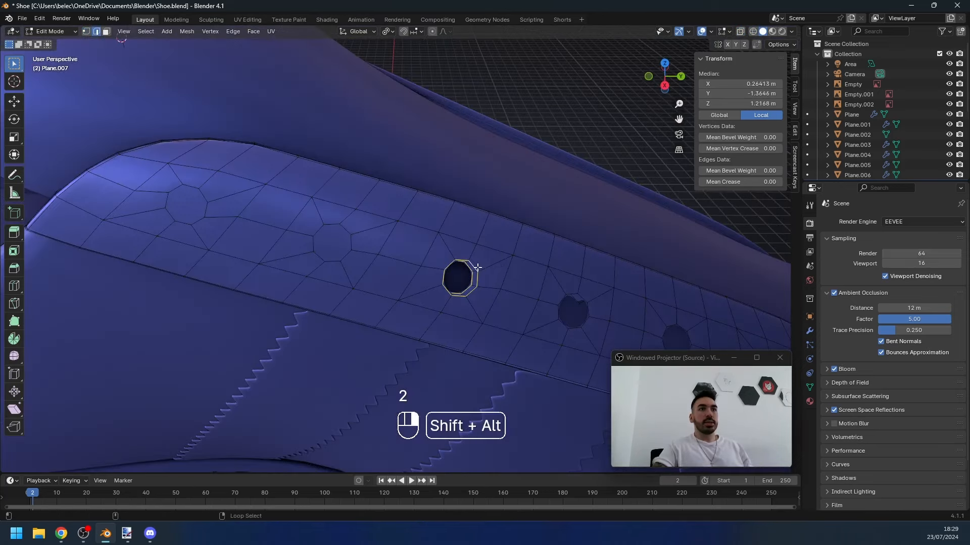
pyautogui.press('w')
pyautogui.click(618, 248)
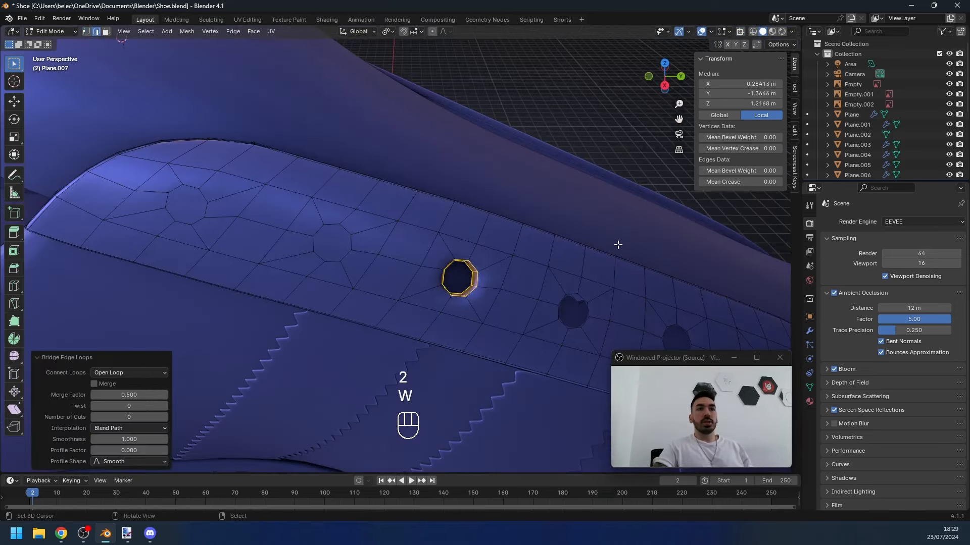
# Step: Remove the second lace hole's filler face and bridge its outer and inner edge loops
pyautogui.moveTo(386, 258); pyautogui.dragTo(402, 245, button='middle')
pyautogui.scroll(1, 400, 240)
pyautogui.press('3')
pyautogui.press('w')
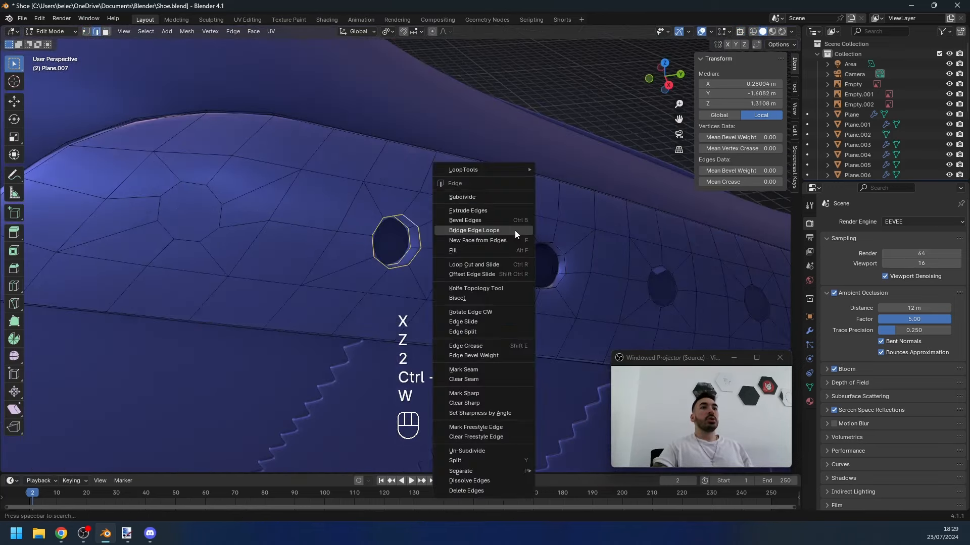
pyautogui.click(514, 230)
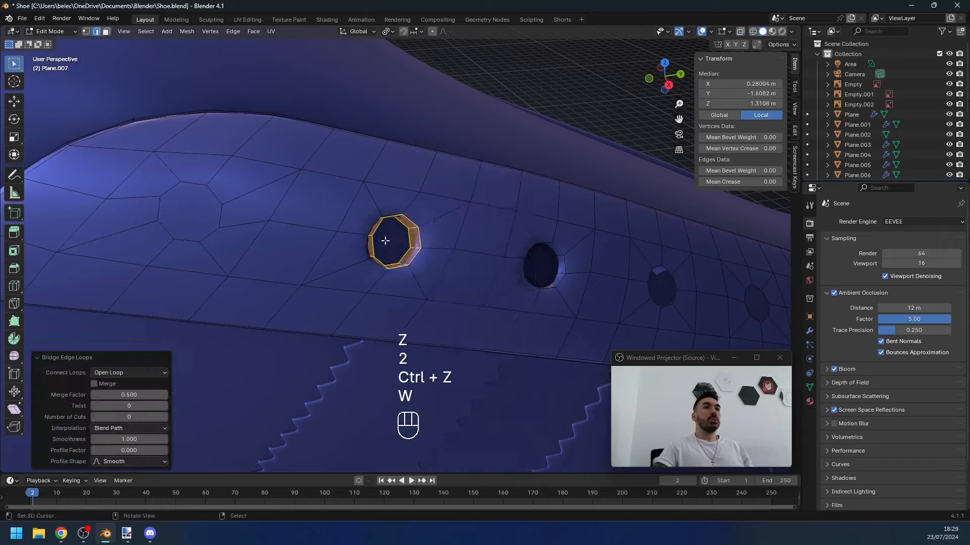
# Step: Delete the first lace hole's filler face and select its outer and inner edge loops for bridging
pyautogui.press('z')
pyautogui.press('3')
pyautogui.press('x')
pyautogui.click(247, 223)
pyautogui.press('z')
pyautogui.press('2')
pyautogui.keyDown('alt'); pyautogui.keyDown('shift'); pyautogui.click(177, 200); pyautogui.keyUp('shift'); pyautogui.keyUp('alt')
pyautogui.keyDown('alt'); pyautogui.keyDown('shift'); pyautogui.click(216, 194); pyautogui.keyUp('shift'); pyautogui.keyUp('alt')
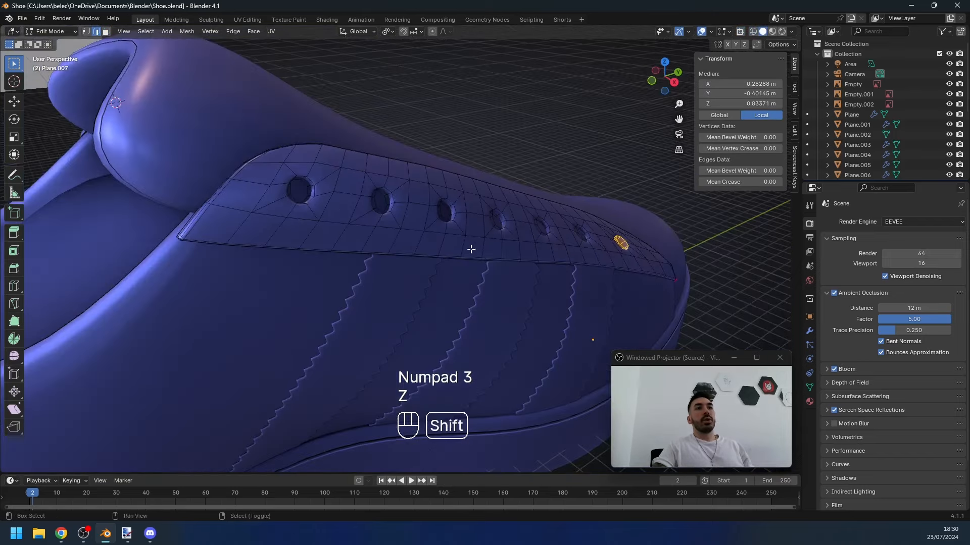
# Step: Select the rim edge loops of all seven lace holes by matching one rim loop's face angles with a 0.2 threshold
pyautogui.keyDown('shift'); pyautogui.moveTo(470, 249); pyautogui.dragTo(453, 239, button='middle'); pyautogui.keyUp('shift')
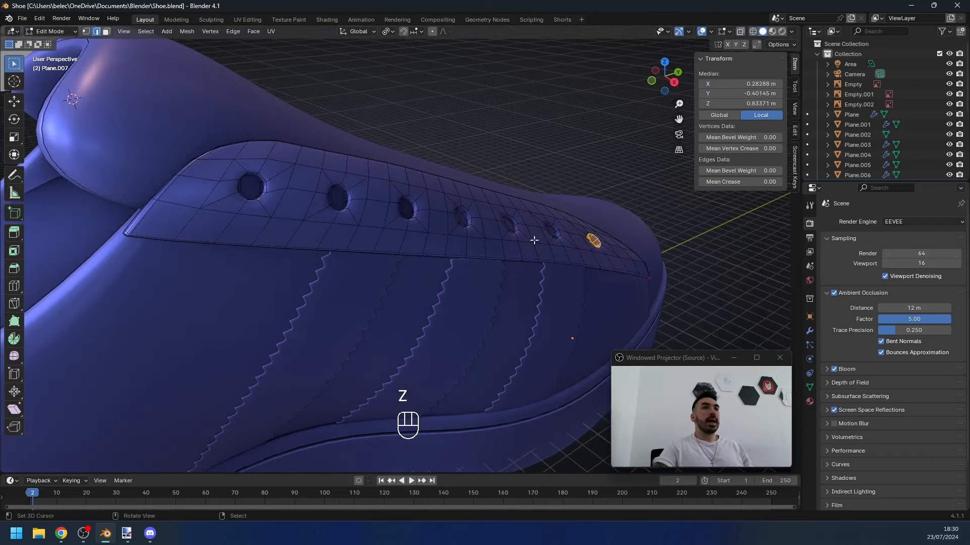
pyautogui.moveTo(534, 240); pyautogui.dragTo(457, 230, button='middle')
pyautogui.keyDown('shift'); pyautogui.moveTo(457, 230); pyautogui.dragTo(394, 207, button='middle'); pyautogui.keyUp('shift')
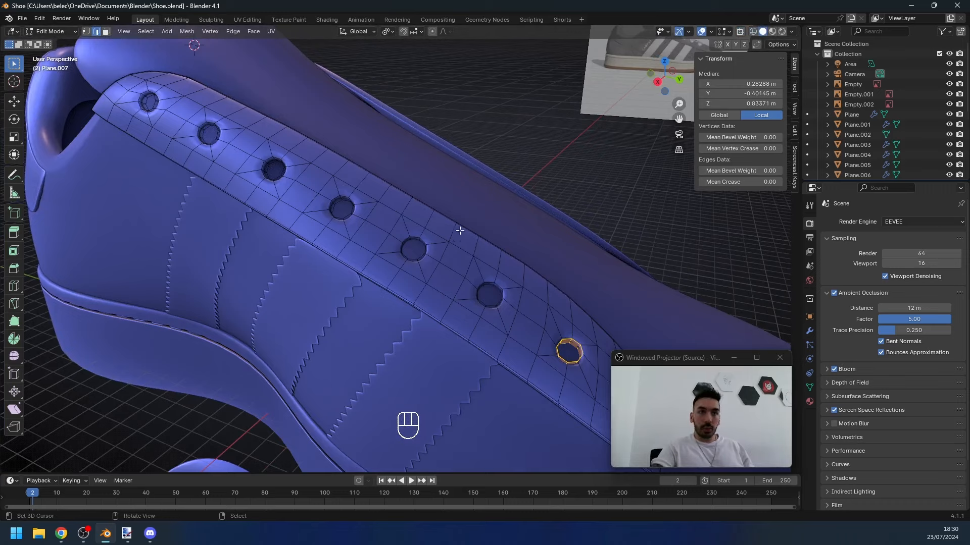
pyautogui.hotkey('shift', 'g')
pyautogui.keyDown('alt'); pyautogui.rightClick(559, 323); pyautogui.keyUp('alt')
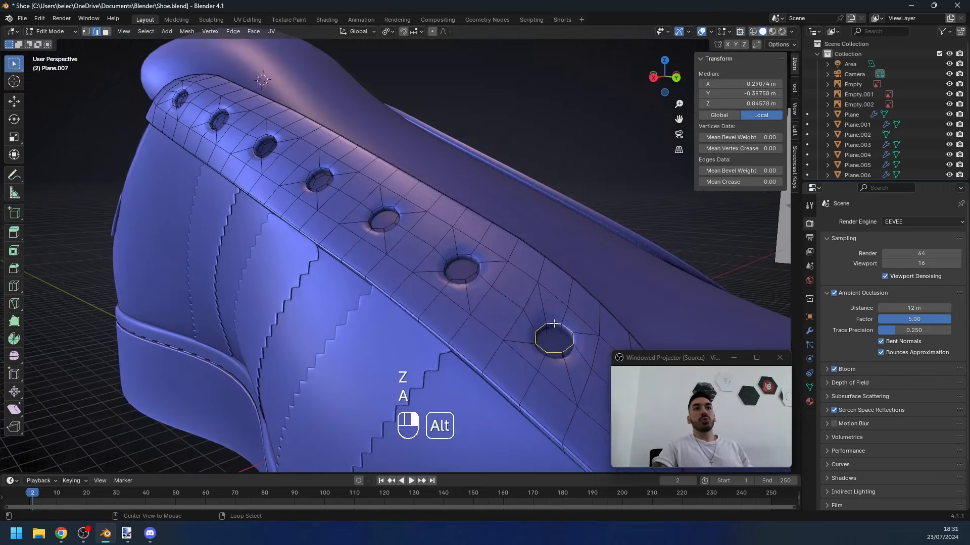
pyautogui.moveTo(556, 326); pyautogui.dragTo(288, 298, button='middle')
pyautogui.press('z')
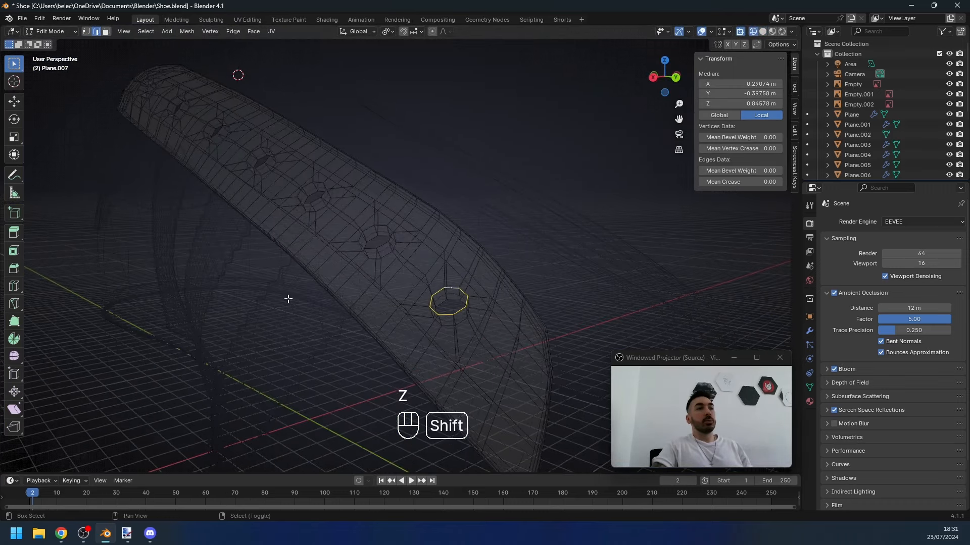
pyautogui.hotkey('shift', 'g')
pyautogui.click(243, 299)
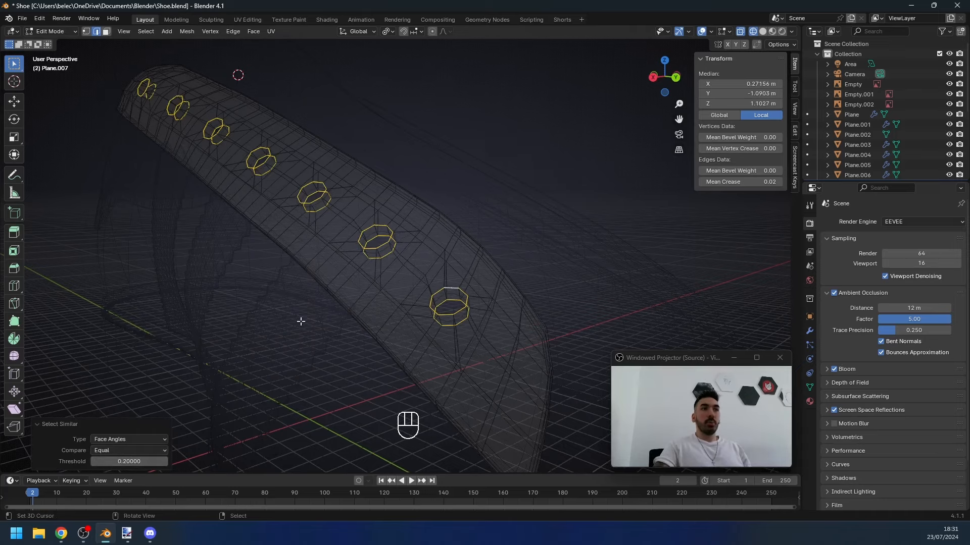
# Step: Deselect the stray edges at the toe-end tip of the eyelet panel, keeping the lace-hole rim loops selected
pyautogui.moveTo(299, 320); pyautogui.dragTo(353, 313, button='middle')
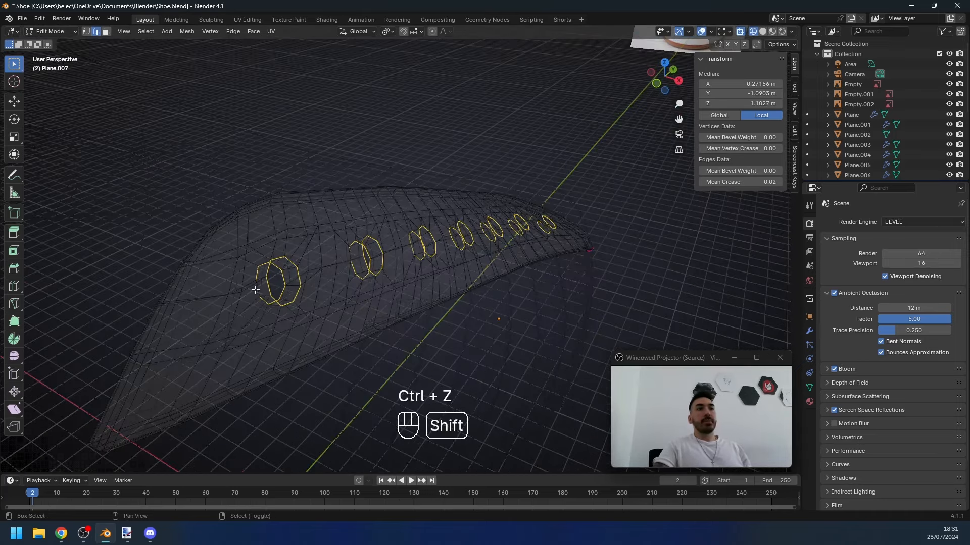
pyautogui.moveTo(255, 289); pyautogui.dragTo(464, 361, button='middle')
pyautogui.press('c')
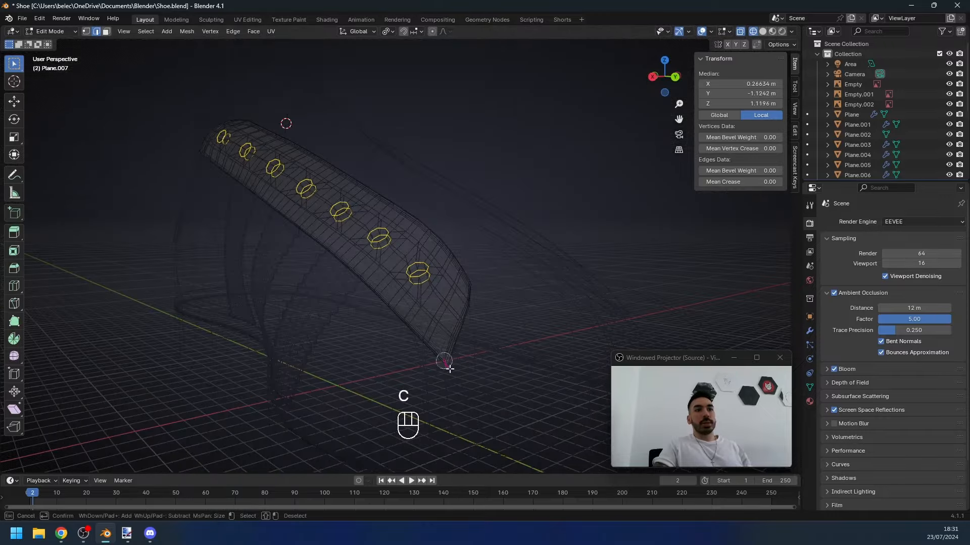
pyautogui.rightClick(449, 367)
pyautogui.moveTo(280, 245); pyautogui.dragTo(393, 255, button='middle')
pyautogui.scroll(-2, 296, 251)
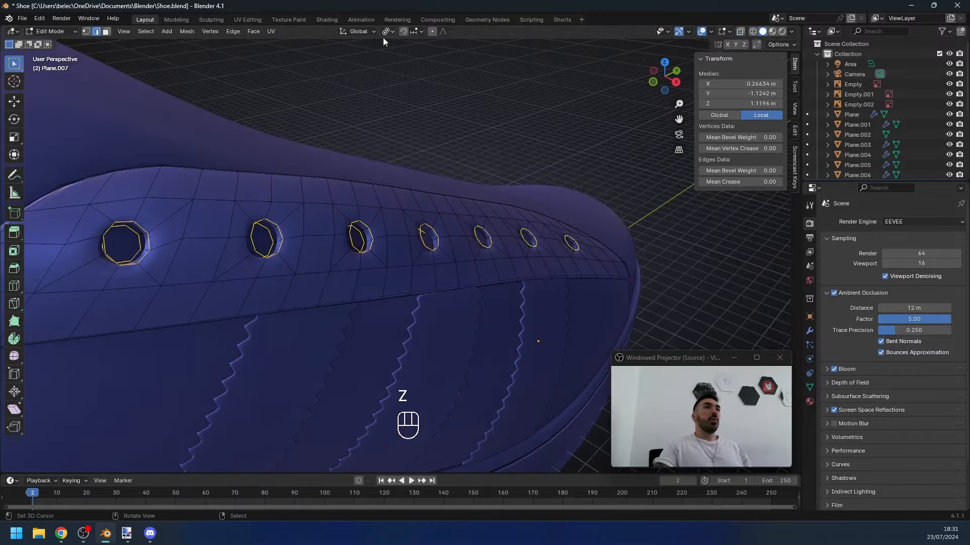
# Step: Try scaling down the selected lace-hole rim loops in edge selection
pyautogui.scroll(3, 383, 42)
pyautogui.press('s')
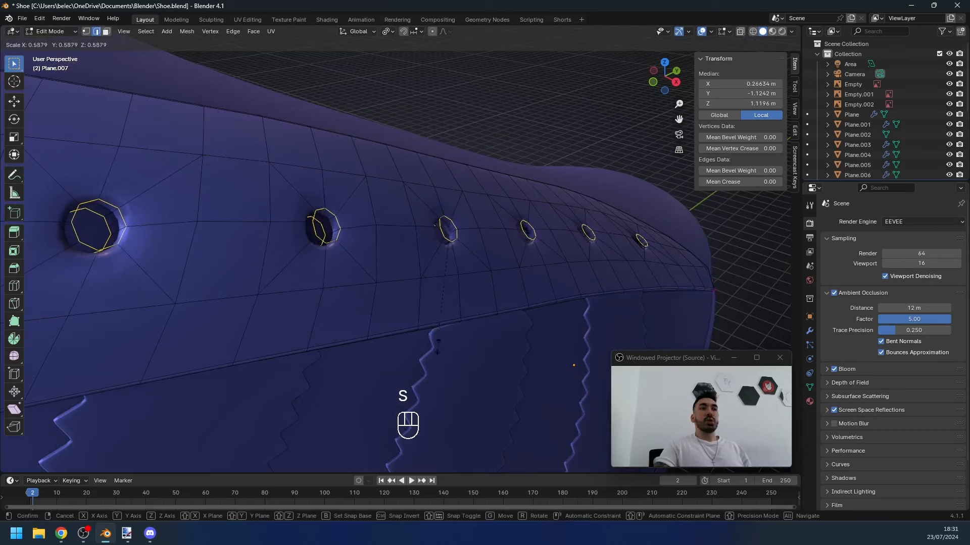
pyautogui.click(442, 296)
pyautogui.scroll(2, 329, 222)
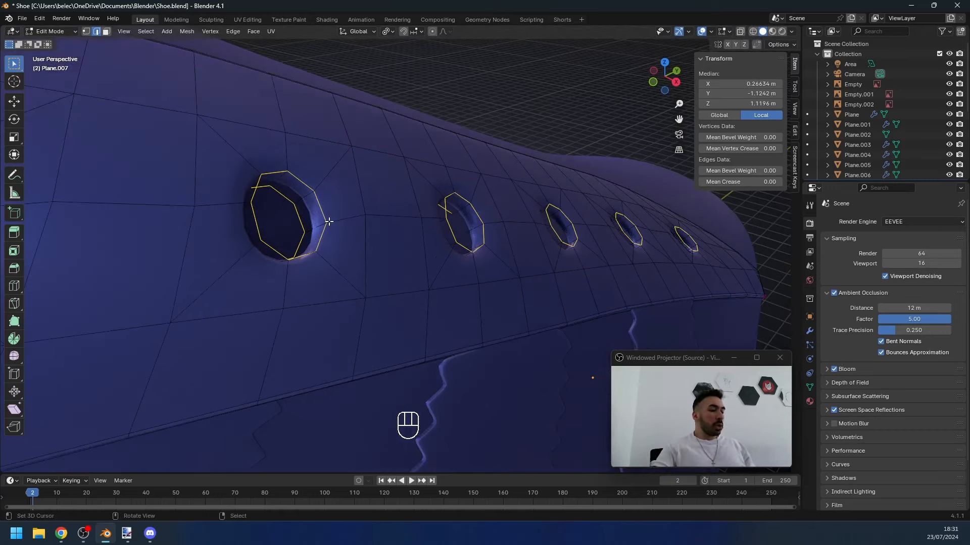
# Step: Examine the lace-hole rims in vertex selection with wireframe display, and return to the edge-loop selection
pyautogui.press('1')
pyautogui.press('z')
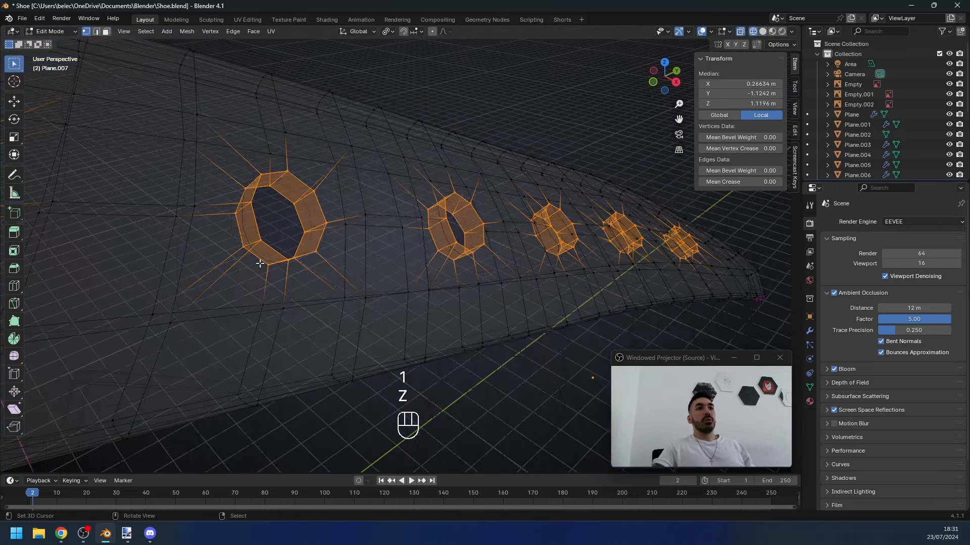
pyautogui.moveTo(278, 224); pyautogui.dragTo(293, 230, button='middle')
pyautogui.keyDown('shift'); pyautogui.moveTo(482, 230); pyautogui.dragTo(394, 236, button='middle'); pyautogui.keyUp('shift')
pyautogui.scroll(3, 395, 237)
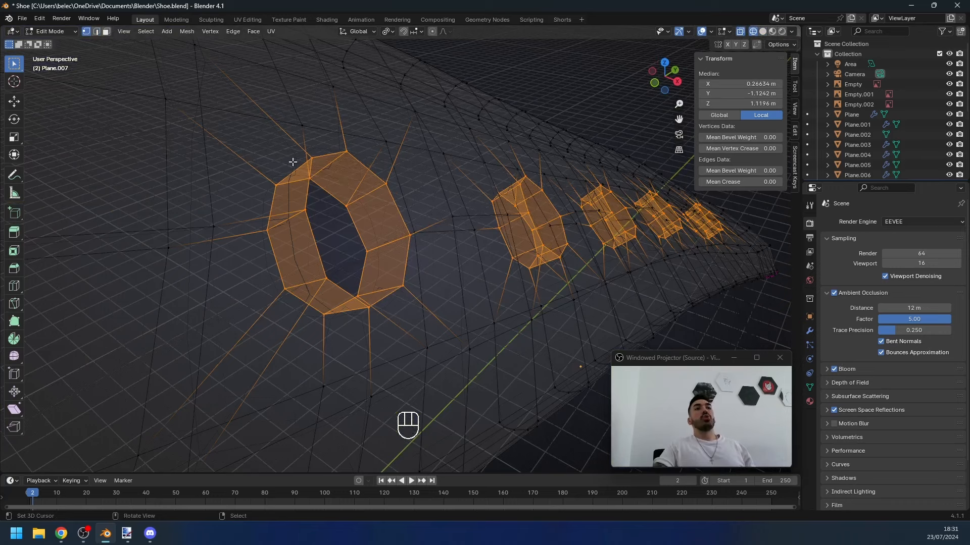
pyautogui.scroll(-2, 295, 174)
pyautogui.press('z')
pyautogui.press('z')
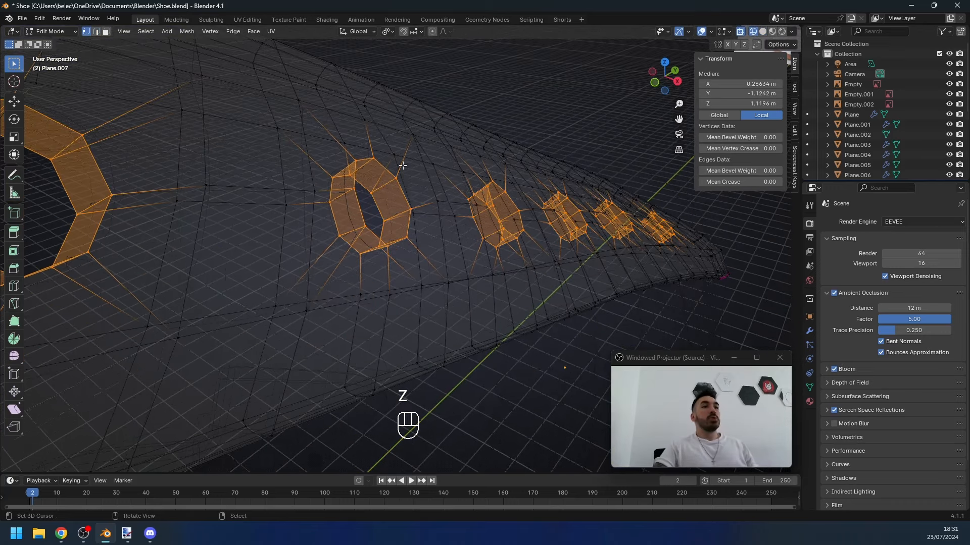
pyautogui.press('z')
pyautogui.hotkey('ctrl', 'z')
pyautogui.press('z')
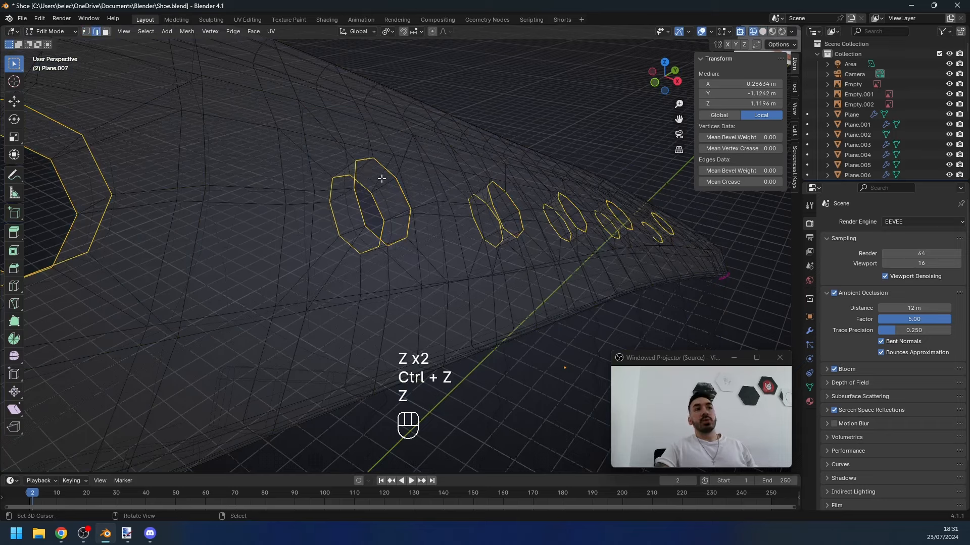
# Step: Try scaling the lace-hole rim vertices to about 0.42 in vertex selection, check the smoothed panel, and undo the scaling
pyautogui.moveTo(381, 179)
pyautogui.mouseDown(button='middle')
pyautogui.moveTo(394, 214)
pyautogui.moveTo(371, 188)
pyautogui.mouseUp(button='middle')
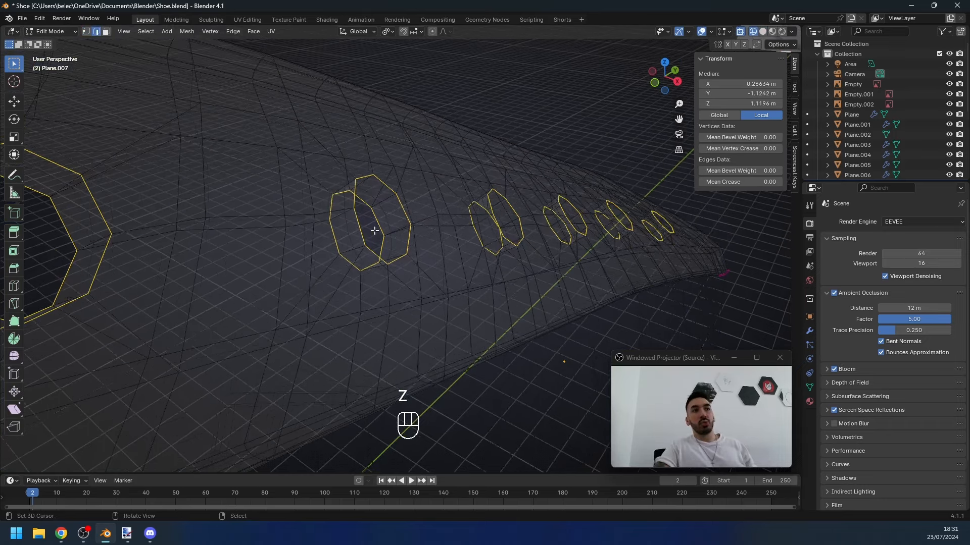
pyautogui.press('1')
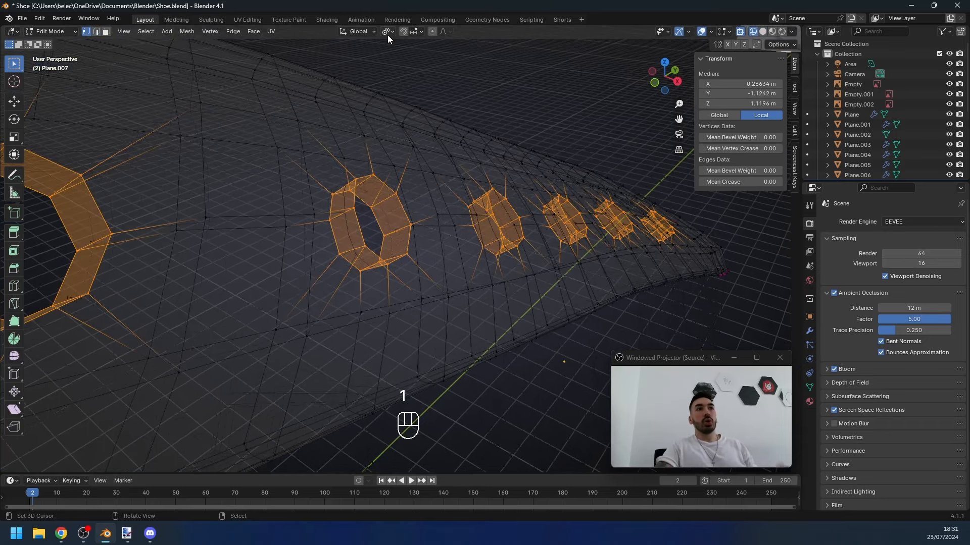
pyautogui.moveTo(490, 281); pyautogui.dragTo(482, 253, button='middle')
pyautogui.press('s')
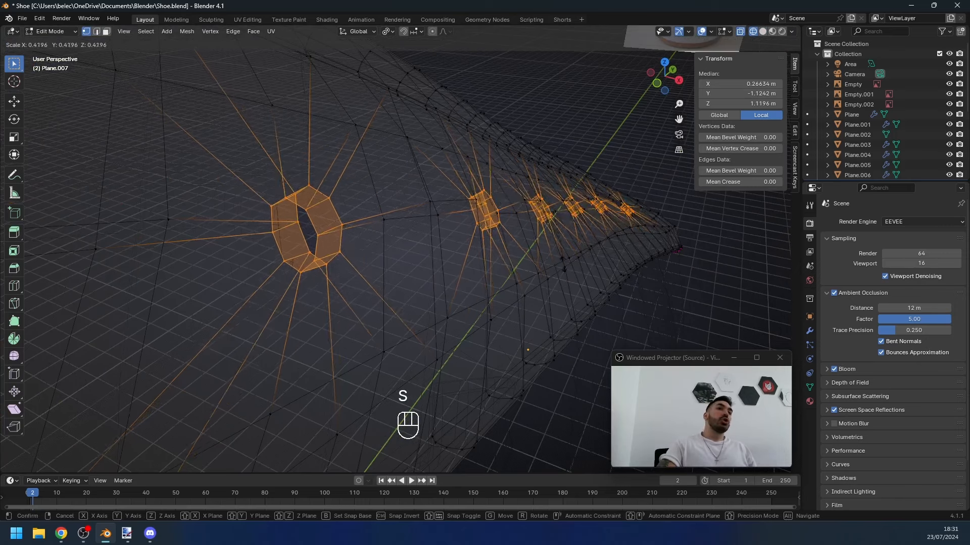
pyautogui.click(480, 219)
pyautogui.press('z')
pyautogui.press('Tab')
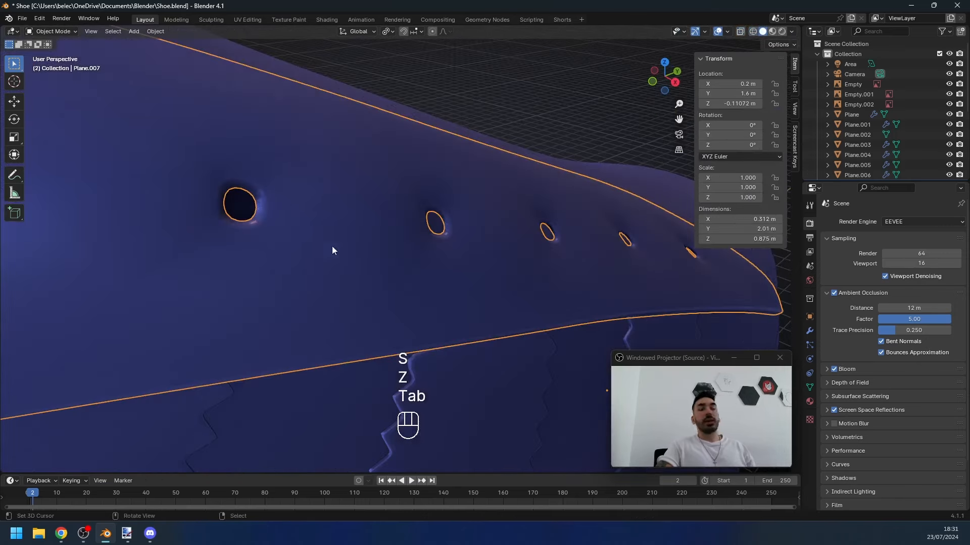
pyautogui.press('Tab')
pyautogui.hotkey('ctrl', 'z')
pyautogui.hotkey('ctrl', 'z')
pyautogui.hotkey('ctrl', 'z')
pyautogui.press('z')
pyautogui.hotkey('ctrl', 'z')
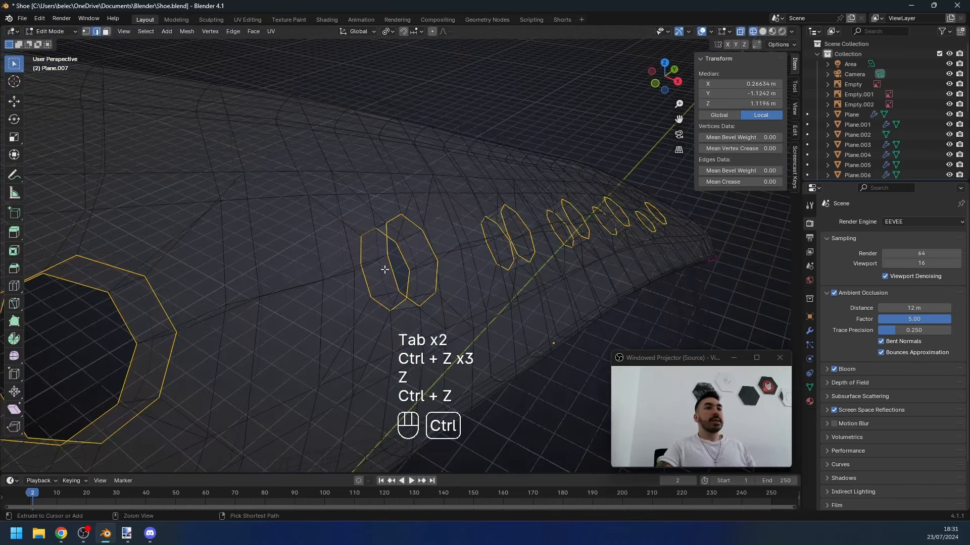
# Step: Check the selected rim loops of the lace holes in solid and wireframe display and save the file
pyautogui.scroll(-2, 386, 271)
pyautogui.press('z')
pyautogui.scroll(2, 446, 283)
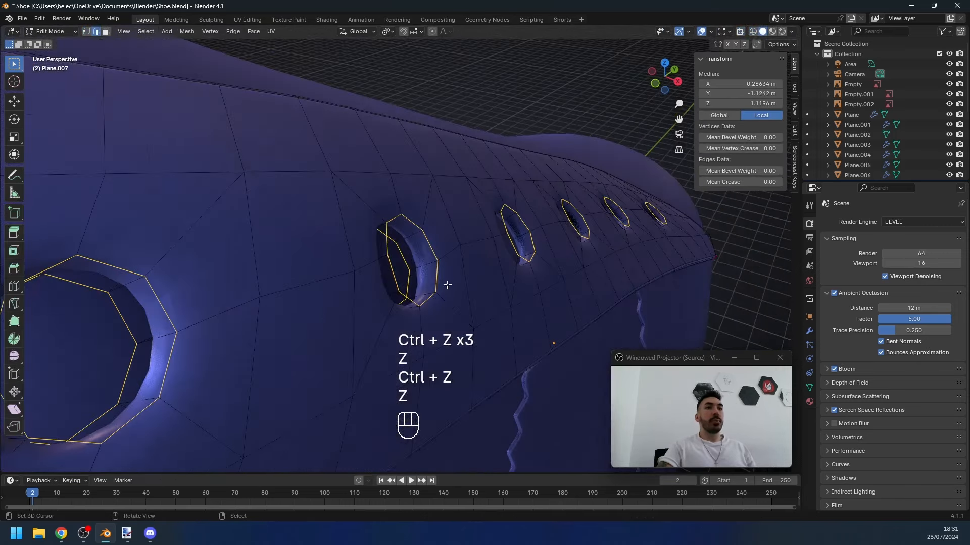
pyautogui.moveTo(446, 283); pyautogui.dragTo(418, 279, button='middle')
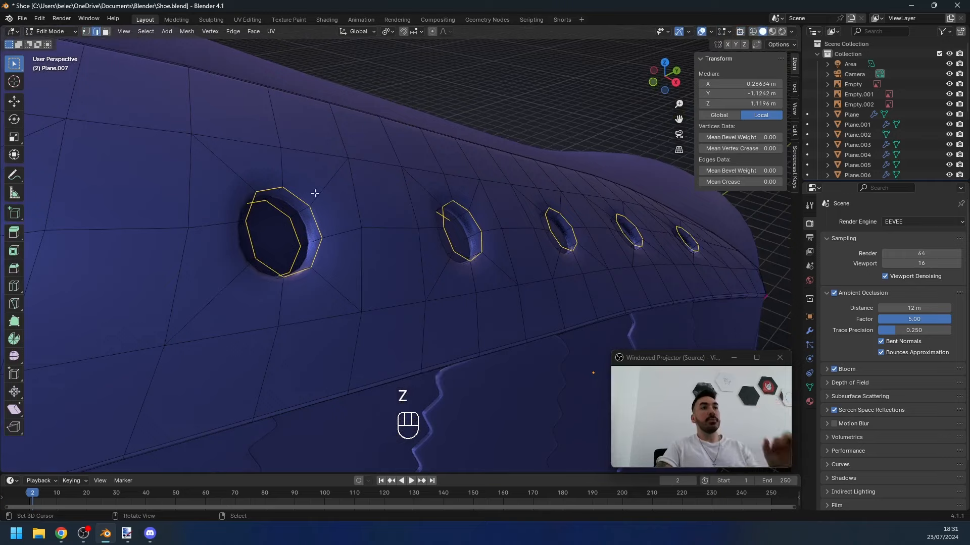
pyautogui.scroll(-2, 303, 243)
pyautogui.press('z')
pyautogui.press('z')
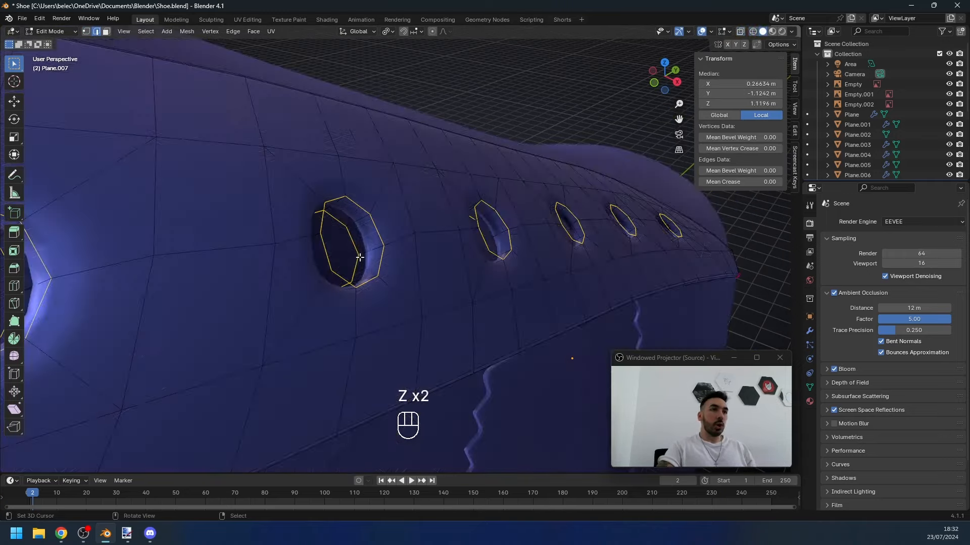
pyautogui.press('z')
pyautogui.moveTo(303, 242)
pyautogui.mouseDown(button='middle')
pyautogui.moveTo(428, 152)
pyautogui.moveTo(581, 256)
pyautogui.moveTo(575, 273)
pyautogui.mouseUp(button='middle')
pyautogui.press('s')
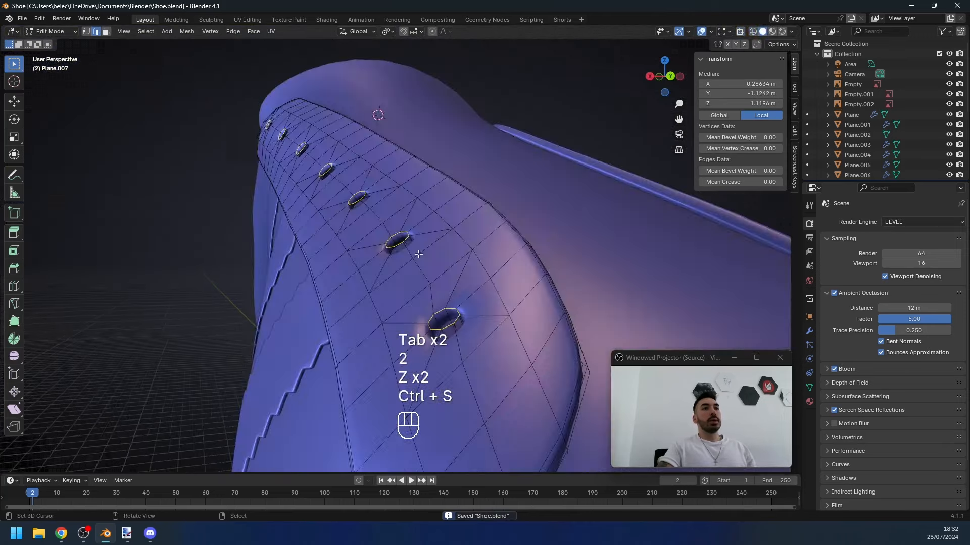
# Step: Bevel the selected rim loops of all lace holes by about 0.0081 m and save the file
pyautogui.press('z')
pyautogui.press('z')
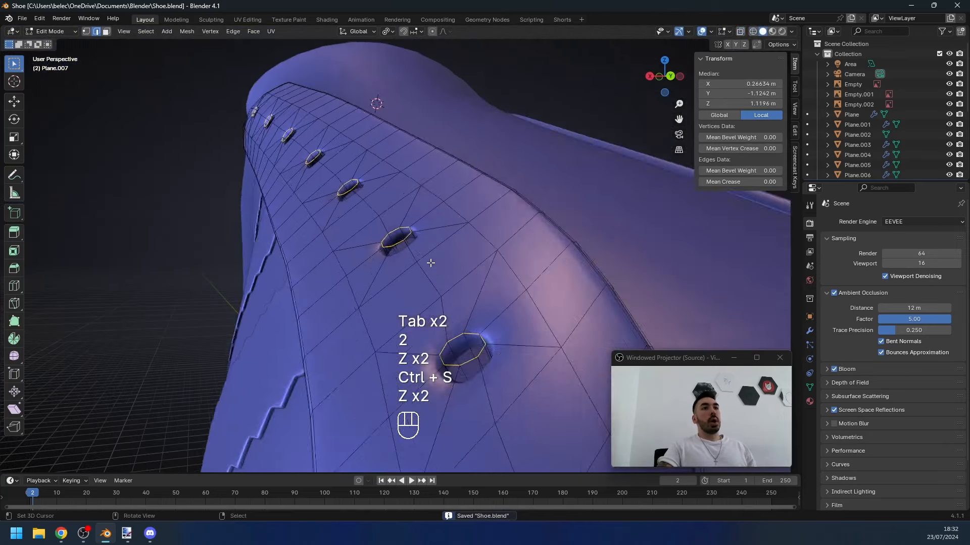
pyautogui.scroll(1, 439, 271)
pyautogui.hotkey('ctrl', 'b')
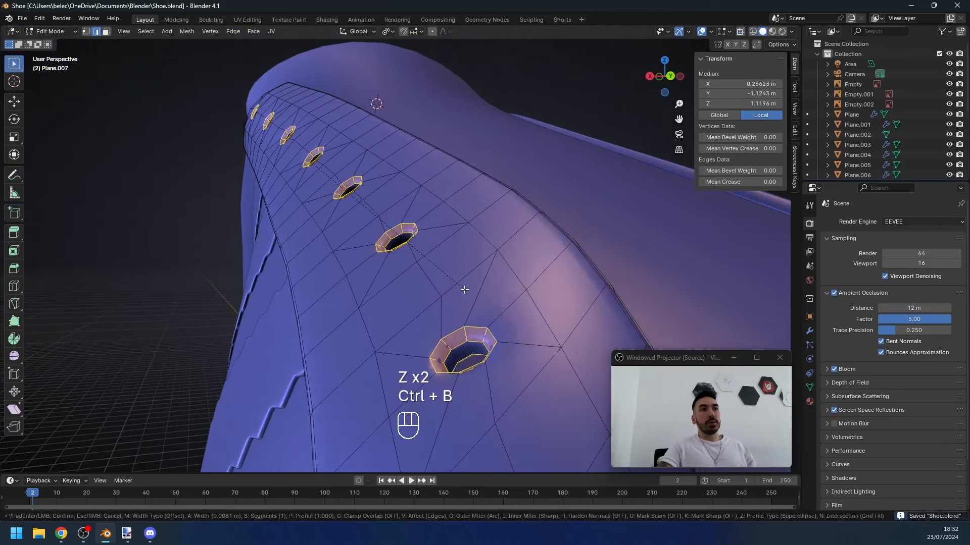
pyautogui.click(462, 289)
pyautogui.press('Tab')
pyautogui.scroll(-5, 422, 309)
pyautogui.hotkey('ctrl', 's')
# Step: Shrink the selection from the bevelled bands to the single rim edge loops of the lace holes
pyautogui.press('a')
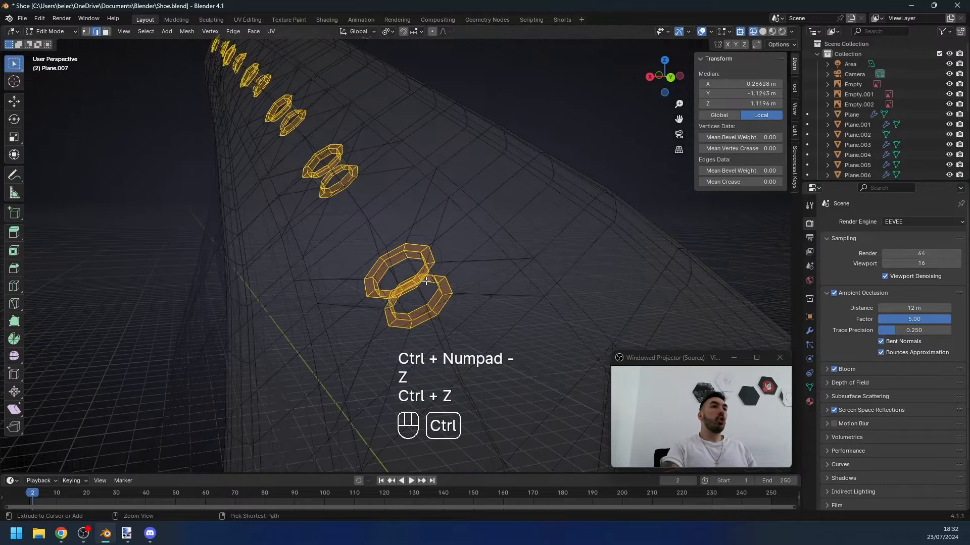
pyautogui.press('ctrl+KP_Subtract')
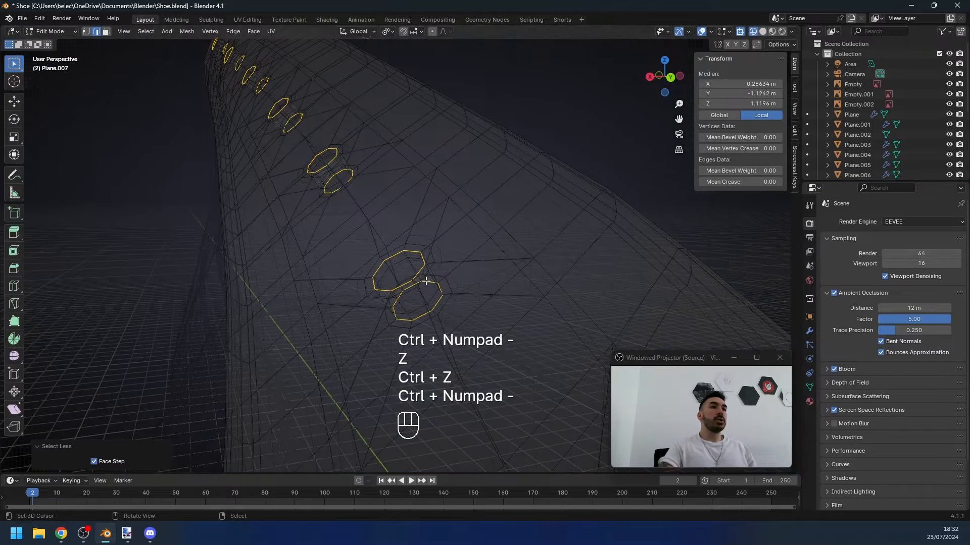
pyautogui.scroll(-1, 313, 172)
pyautogui.moveTo(212, 155); pyautogui.dragTo(291, 221, button='middle')
pyautogui.keyDown('shift'); pyautogui.moveTo(291, 221); pyautogui.dragTo(418, 233, button='middle'); pyautogui.keyUp('shift')
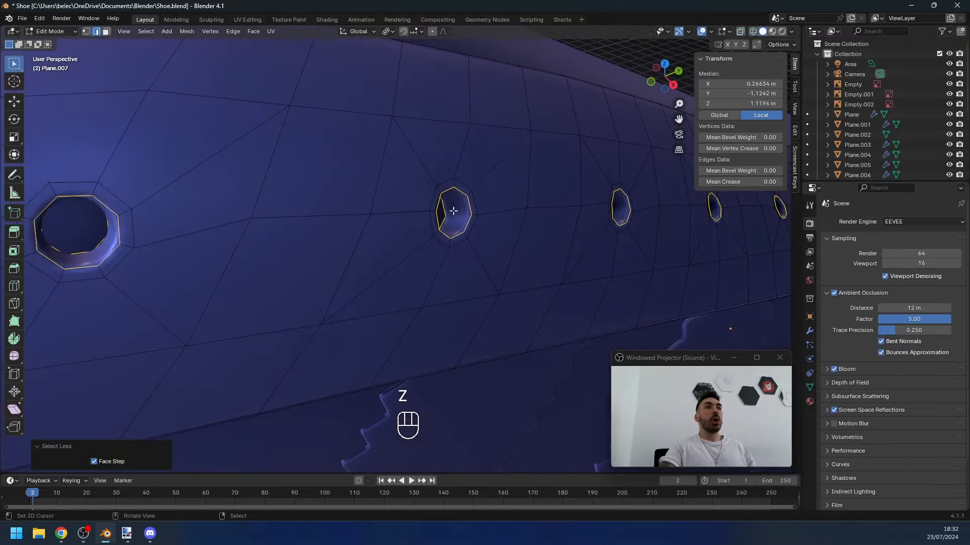
pyautogui.keyDown('shift'); pyautogui.moveTo(446, 212); pyautogui.dragTo(474, 211, button='middle'); pyautogui.keyUp('shift')
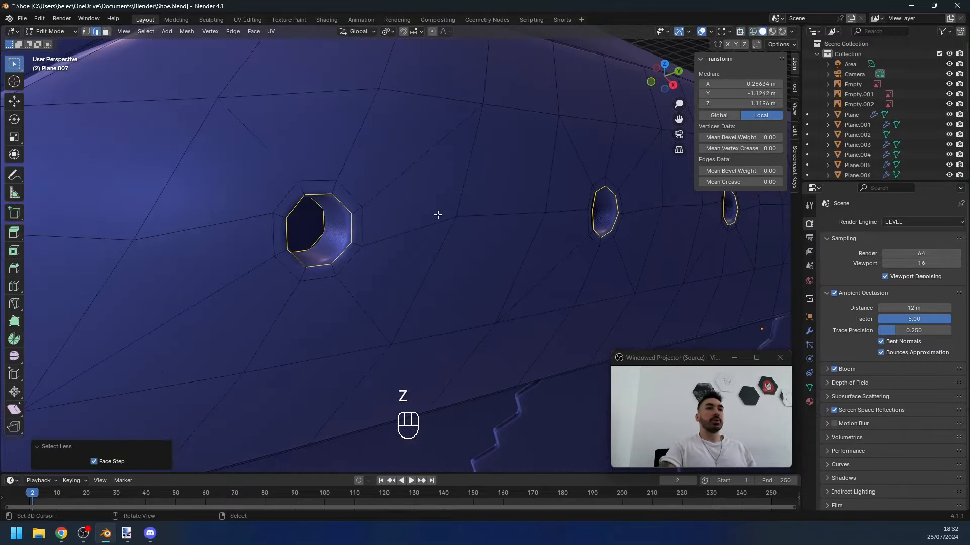
# Step: Assign the lace-hole rim loops to a new vertex group, clear the selection and reselect the loops from the group
pyautogui.click(810, 387)
pyautogui.click(957, 254)
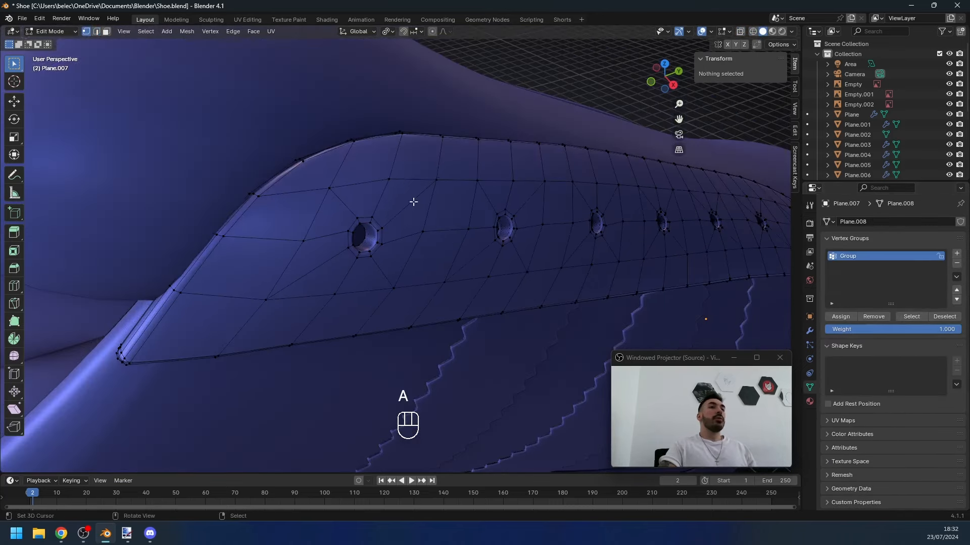
pyautogui.scroll(-2, 584, 222)
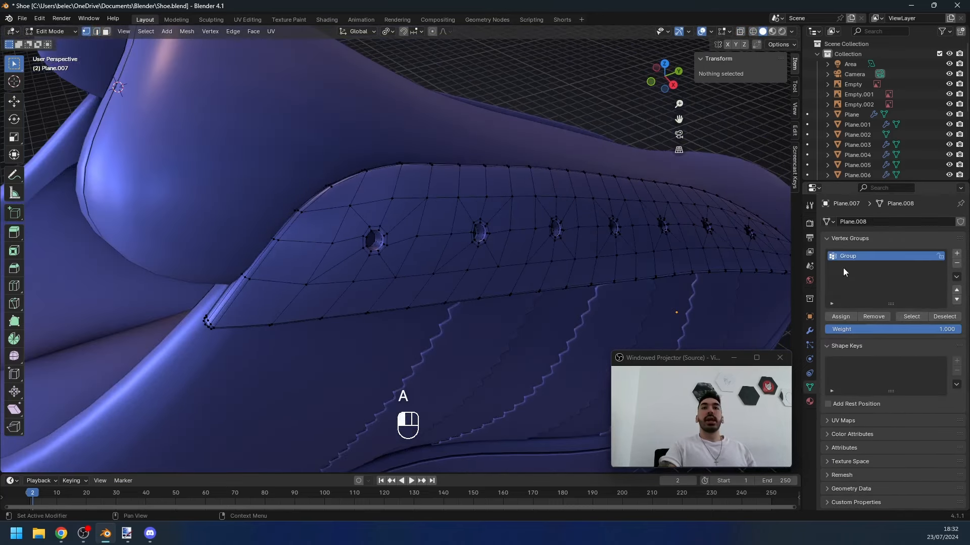
pyautogui.click(906, 317)
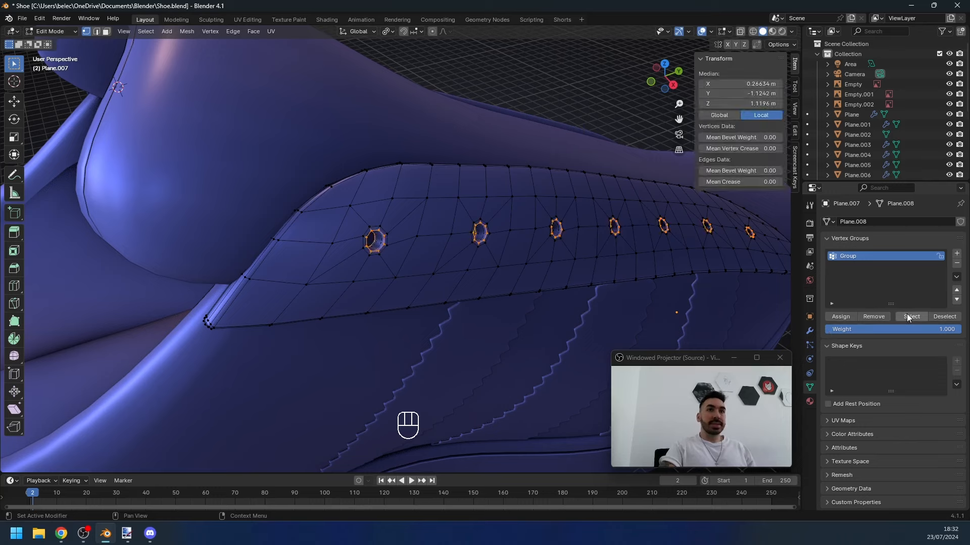
# Step: Scale the grouped rim loops of the lace holes in edge selection and save the file
pyautogui.scroll(5, 313, 243)
pyautogui.hotkey('alt', 'z')
pyautogui.press('2')
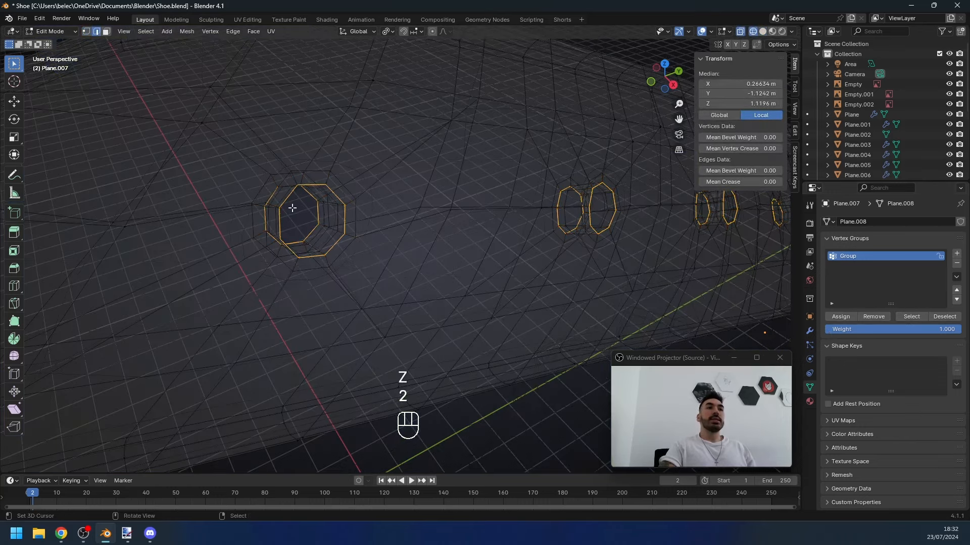
pyautogui.hotkey('alt', 'z')
pyautogui.press('s')
pyautogui.press('Tab')
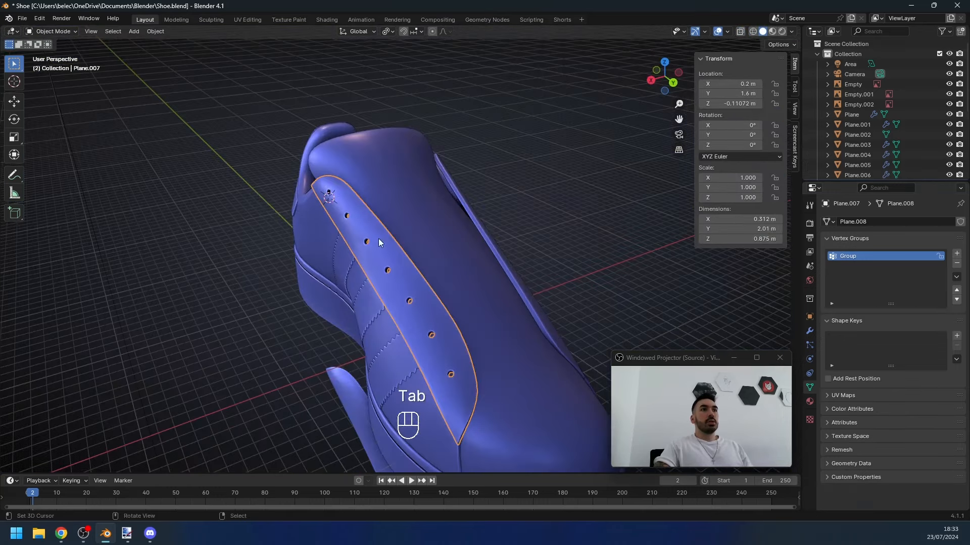
pyautogui.hotkey('ctrl', 's')
# Step: Select the face strip along the eyelet panel's lower edge in edit mode and turn on the scene statistics overlay
pyautogui.press('Tab')
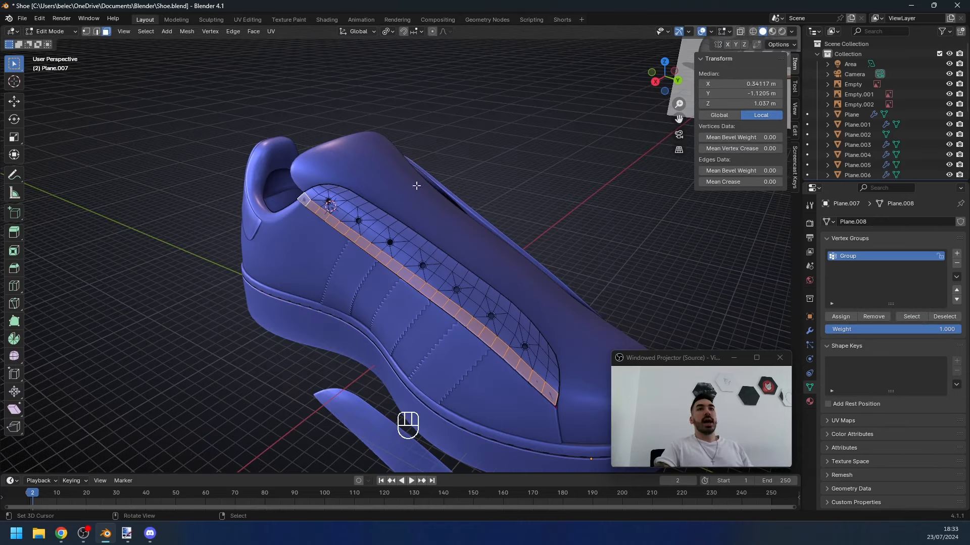
pyautogui.click(298, 200)
pyautogui.keyDown('ctrl'); pyautogui.click(548, 390); pyautogui.keyUp('ctrl')
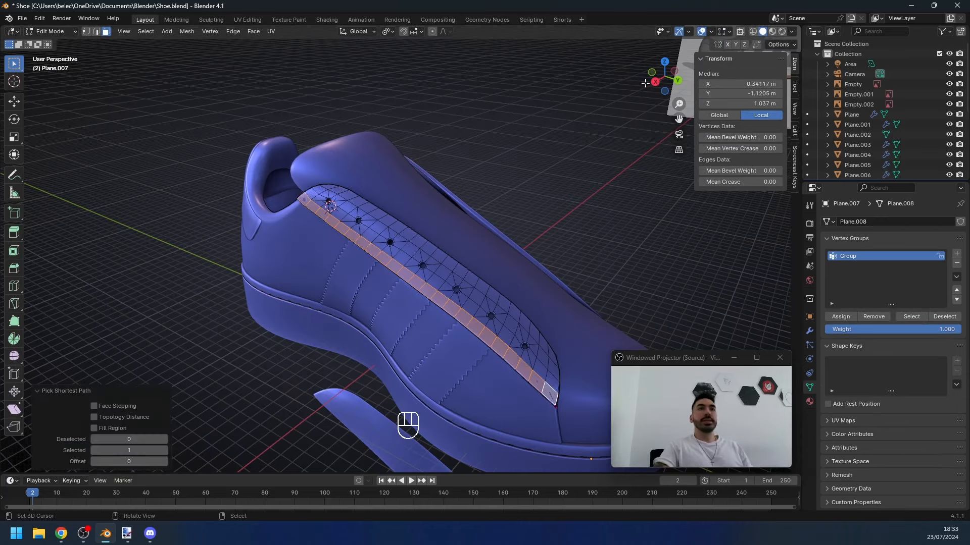
pyautogui.click(710, 32)
pyautogui.click(670, 113)
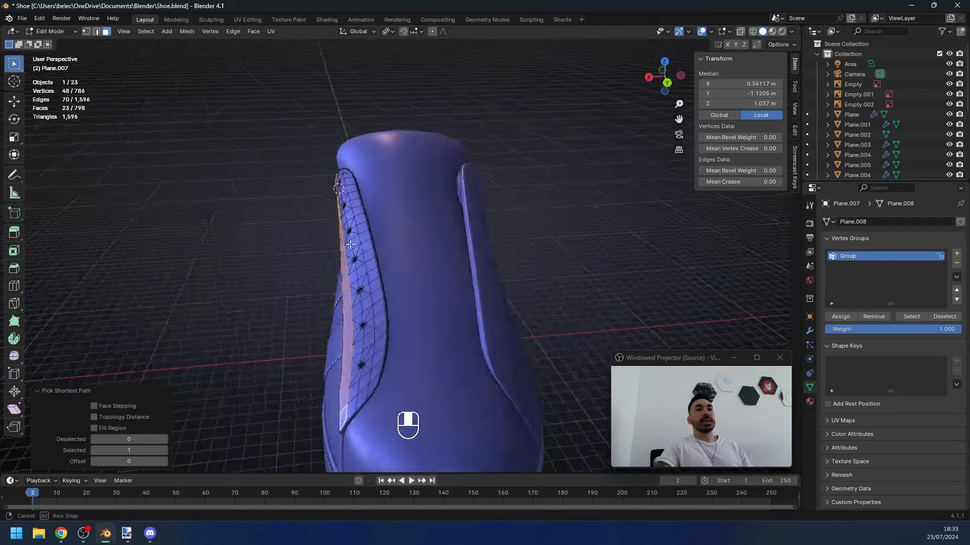
# Step: Select the matching face strip along the lower edge of the opposite eyelet panel to compare face counts
pyautogui.press('Tab')
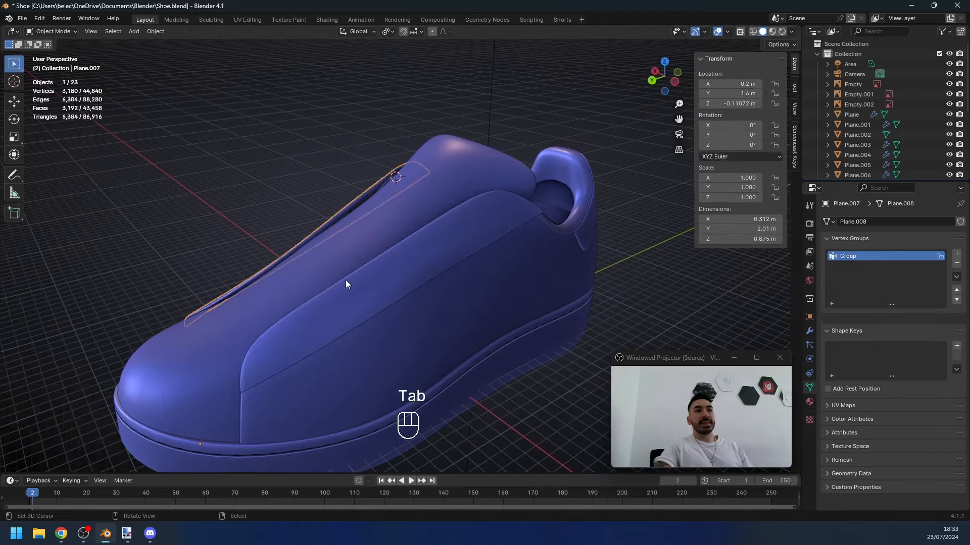
pyautogui.click(523, 220)
pyautogui.press('Tab')
pyautogui.press('3')
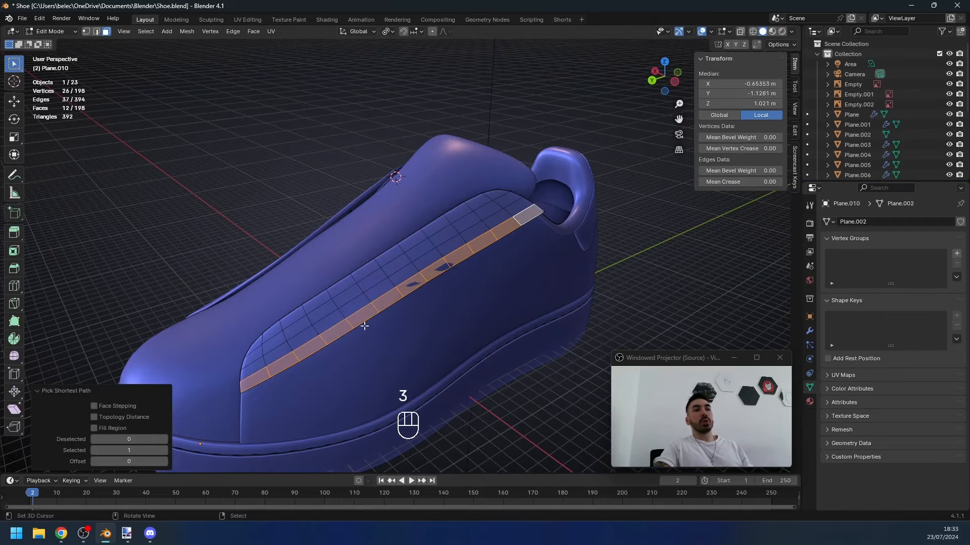
# Step: Add single crosswise loop cuts to successive segments of the opposite eyelet panel, working from the toe end upward
pyautogui.moveTo(364, 326); pyautogui.dragTo(371, 327, button='middle')
pyautogui.hotkey('ctrl', 'r')
pyautogui.doubleClick(274, 356)
pyautogui.hotkey('ctrl', 'r')
pyautogui.click(284, 348)
pyautogui.click(284, 348)
pyautogui.hotkey('ctrl', 'r')
pyautogui.click(309, 331)
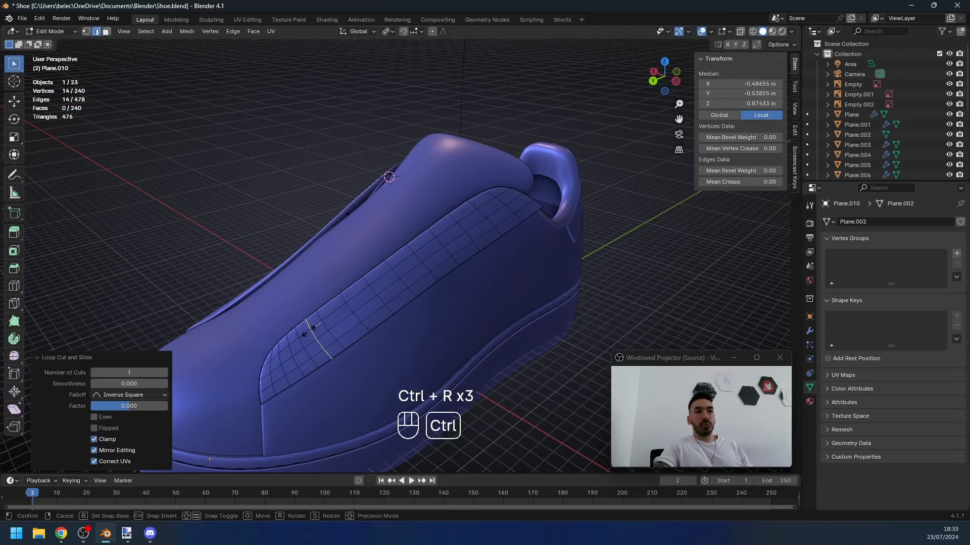
pyautogui.click(308, 332)
pyautogui.hotkey('ctrl', 'r')
pyautogui.doubleClick(329, 313)
pyautogui.hotkey('ctrl', 'r')
pyautogui.doubleClick(355, 293)
pyautogui.hotkey('ctrl', 'r')
pyautogui.click(377, 275)
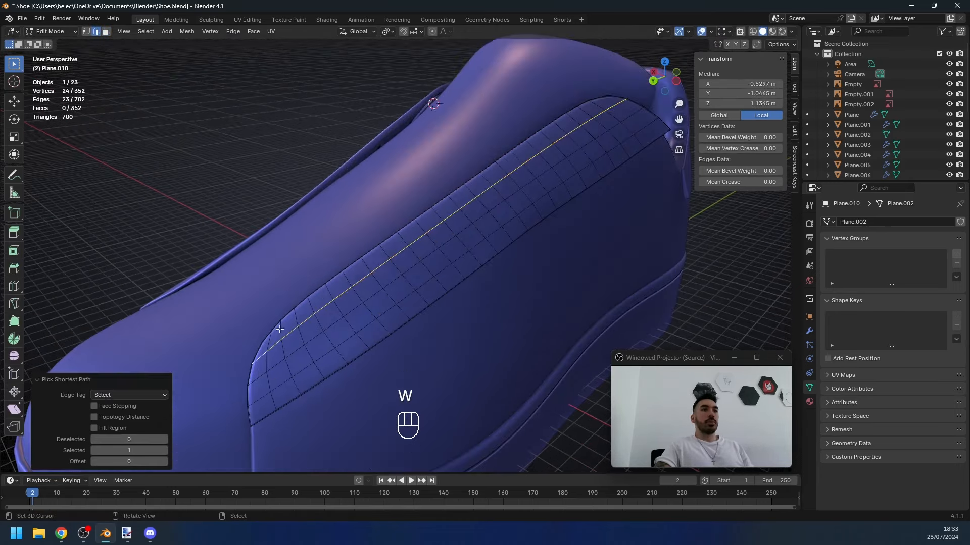
# Step: Select the lengthwise edge loops of the opposite eyelet panel as rings and even out their vertices with LoopTools Space
pyautogui.press('a')
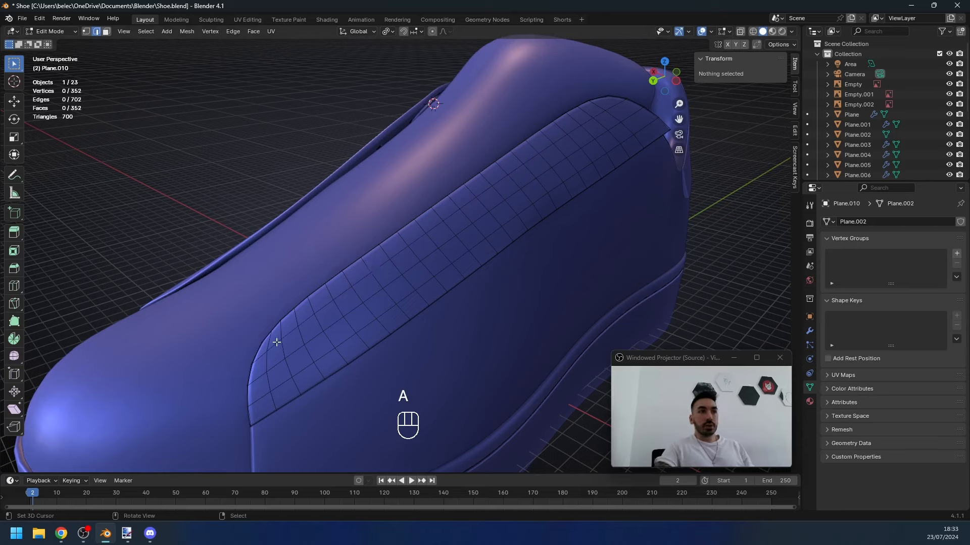
pyautogui.click(258, 358)
pyautogui.keyDown('ctrl'); pyautogui.click(626, 99); pyautogui.keyUp('ctrl')
pyautogui.click(145, 32)
pyautogui.moveTo(194, 154)
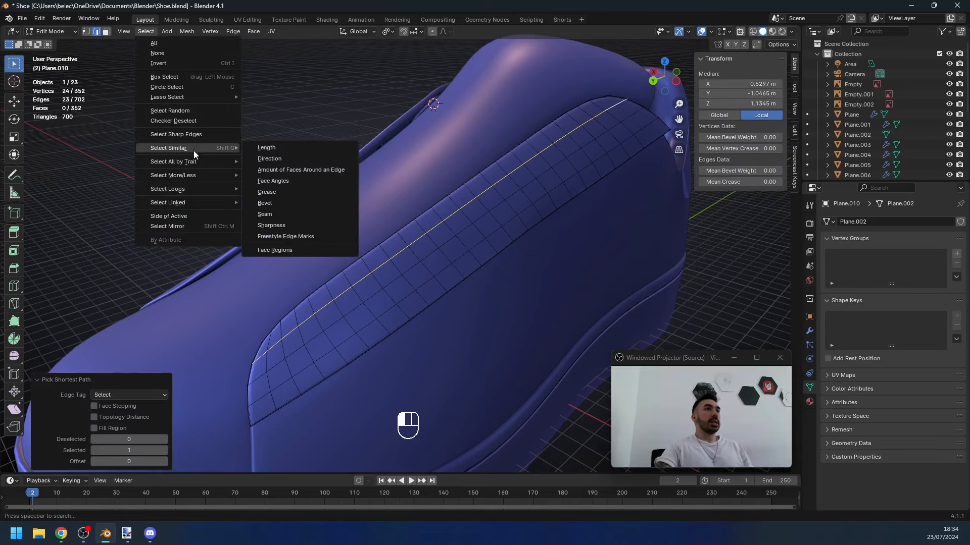
pyautogui.moveTo(194, 190)
pyautogui.click(284, 202)
pyautogui.press('w')
pyautogui.moveTo(552, 135)
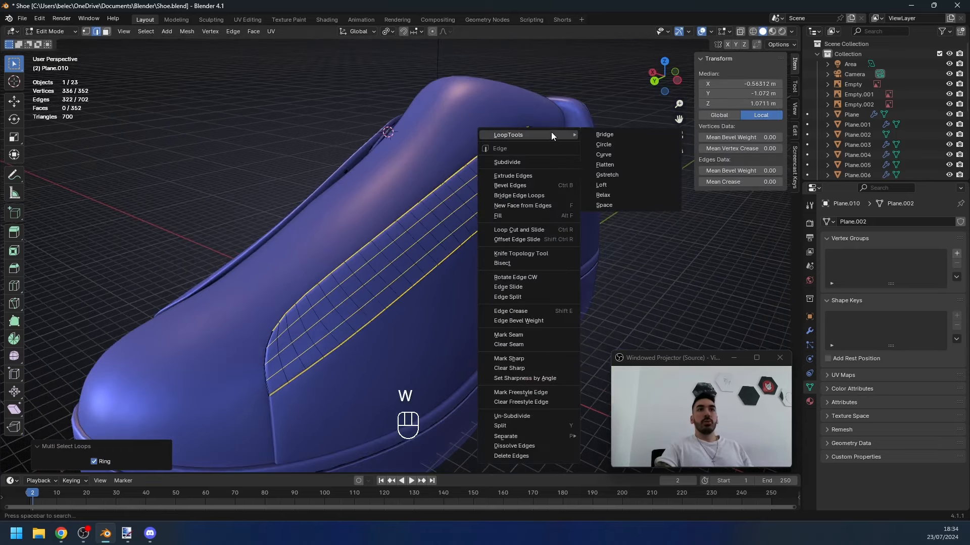
pyautogui.click(604, 205)
# Step: Check the opposite eyelet panel's mesh, return to object mode and save the file
pyautogui.moveTo(474, 228); pyautogui.dragTo(300, 303, button='middle')
pyautogui.press('Tab')
pyautogui.press('Tab')
pyautogui.press('1')
pyautogui.press('Tab')
pyautogui.hotkey('ctrl', 's')
pyautogui.press('a')
pyautogui.press('Tab')
pyautogui.press('1')
pyautogui.rightClick(317, 277)
pyautogui.press('z')
pyautogui.hotkey('ctrl', 's')
pyautogui.press('z')
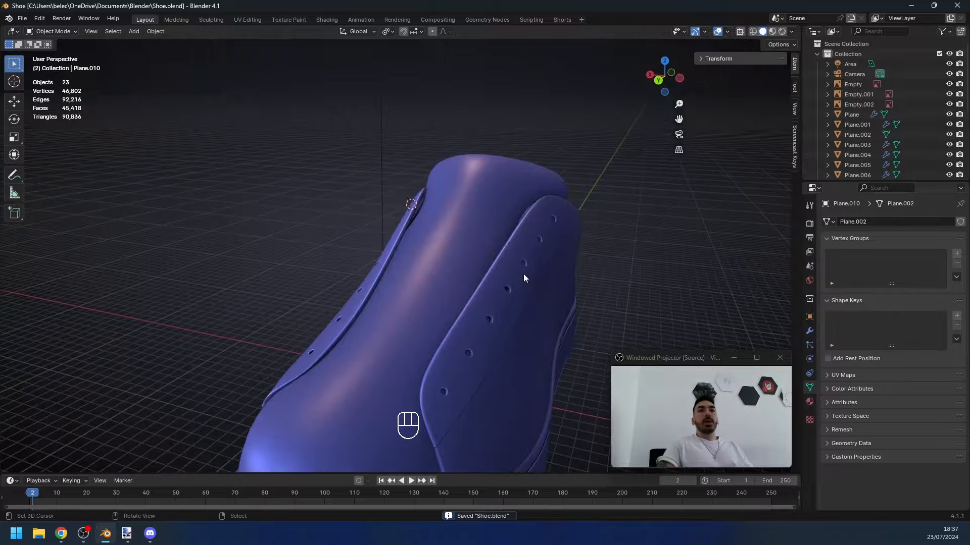
# Step: Inspect the lace holes of both eyelet panels in wireframe and solid shading
pyautogui.moveTo(523, 273); pyautogui.dragTo(396, 262, button='middle')
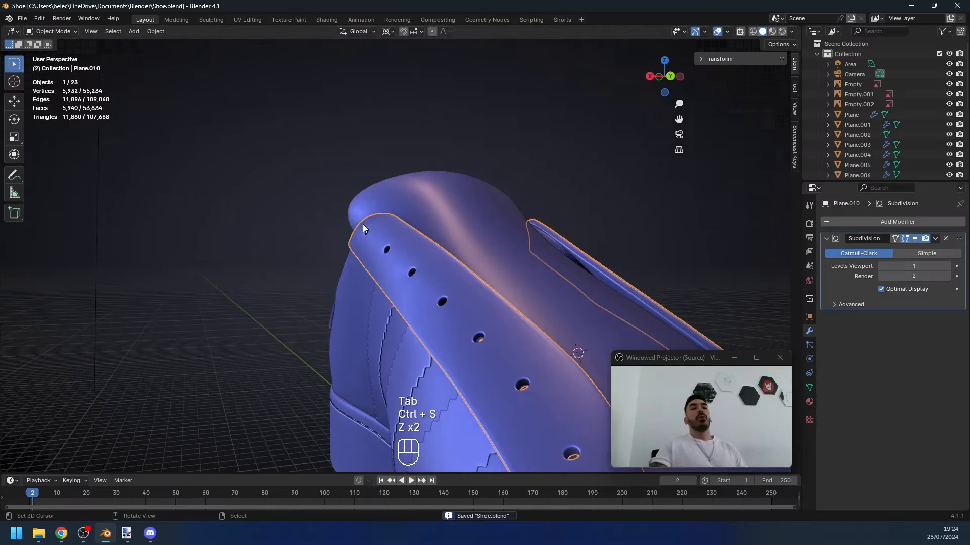
pyautogui.moveTo(365, 224); pyautogui.dragTo(354, 224, button='middle')
pyautogui.press('z')
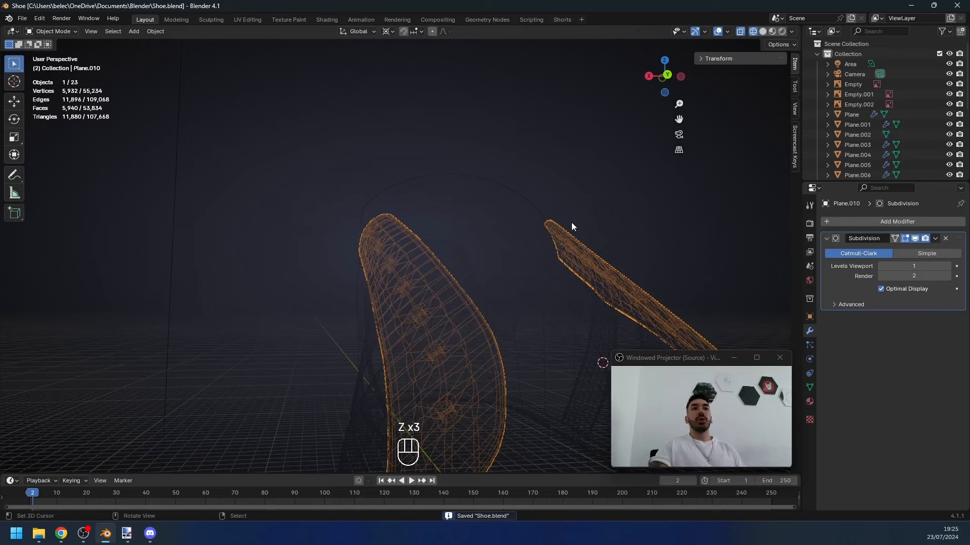
pyautogui.moveTo(571, 226); pyautogui.dragTo(353, 273, button='middle')
pyautogui.press('z')
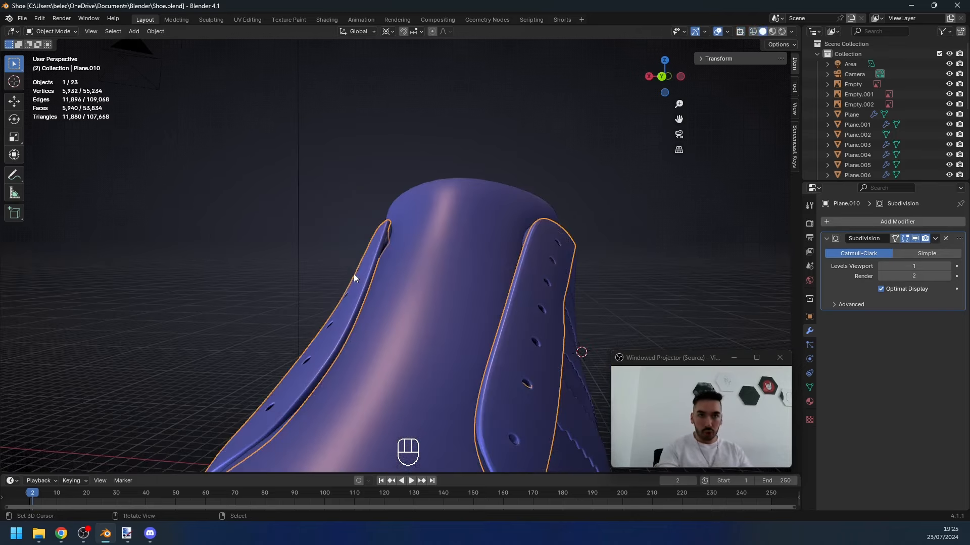
# Step: Switch to paint.net and examine how the laces run through the eyelets in the top-view reference photo
pyautogui.hotkey('alt', 'Tab')
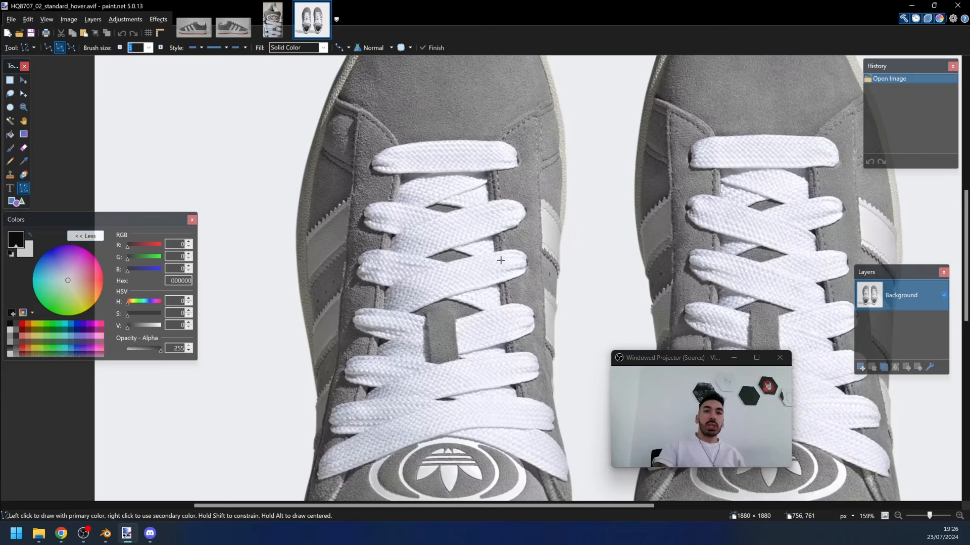
pyautogui.scroll(2, 501, 260)
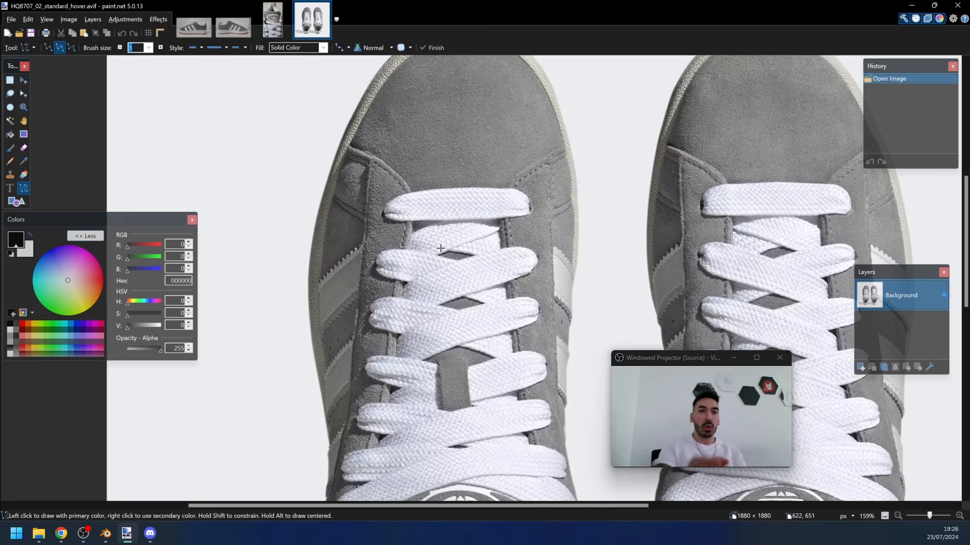
pyautogui.hscroll(3, 313, 223)
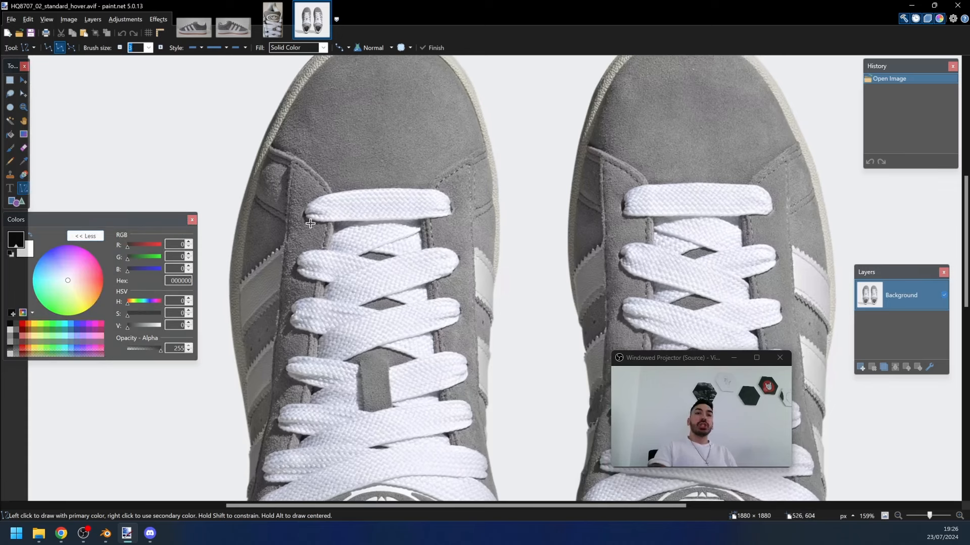
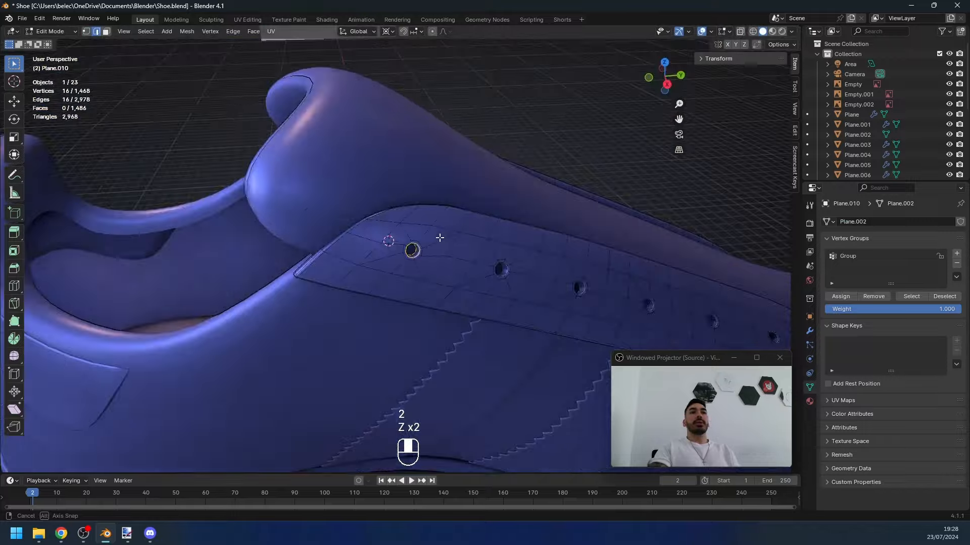
# Step: Extend the selection from one hole's edge loops to all lace holes by similar face angles, with a 0.2 threshold
pyautogui.press('z')
pyautogui.press('z')
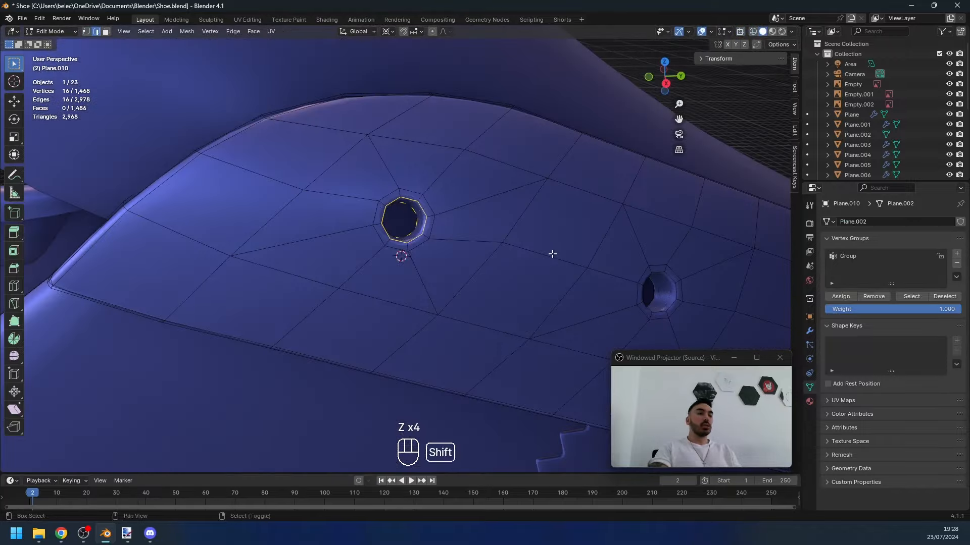
pyautogui.hotkey('shift', 'g')
pyautogui.click(544, 257)
pyautogui.press('z')
pyautogui.scroll(-8, 487, 279)
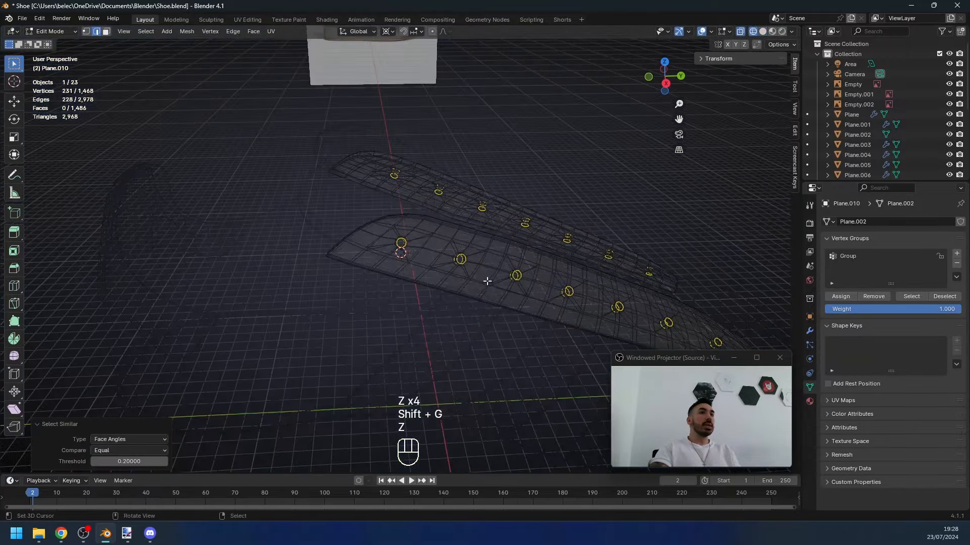
pyautogui.moveTo(487, 279); pyautogui.dragTo(452, 273, button='middle')
pyautogui.press('z')
pyautogui.scroll(12, 422, 249)
pyautogui.scroll(-8, 421, 250)
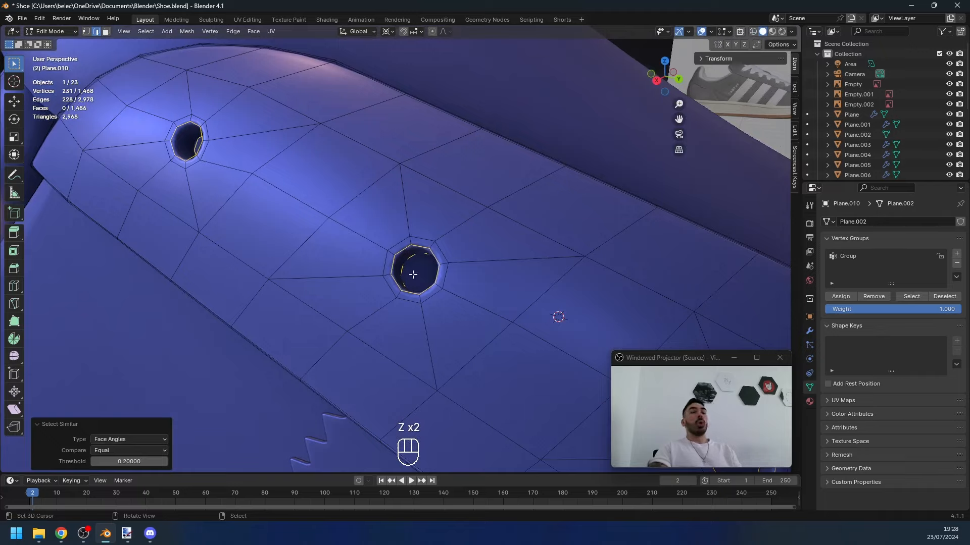
pyautogui.scroll(-8, 409, 276)
# Step: Deselect the stray edges outside the lace-hole loops on both panels with circle select in wireframe shading
pyautogui.press('z')
pyautogui.press('c')
pyautogui.moveTo(323, 323)
pyautogui.mouseDown(button='middle')
pyautogui.moveTo(365, 307)
pyautogui.moveTo(323, 304)
pyautogui.mouseUp(button='middle')
pyautogui.rightClick(322, 303)
pyautogui.scroll(-4, 353, 293)
pyautogui.moveTo(475, 258)
pyautogui.mouseDown(button='middle')
pyautogui.moveTo(436, 274)
pyautogui.moveTo(479, 353)
pyautogui.mouseUp(button='middle')
pyautogui.press('c')
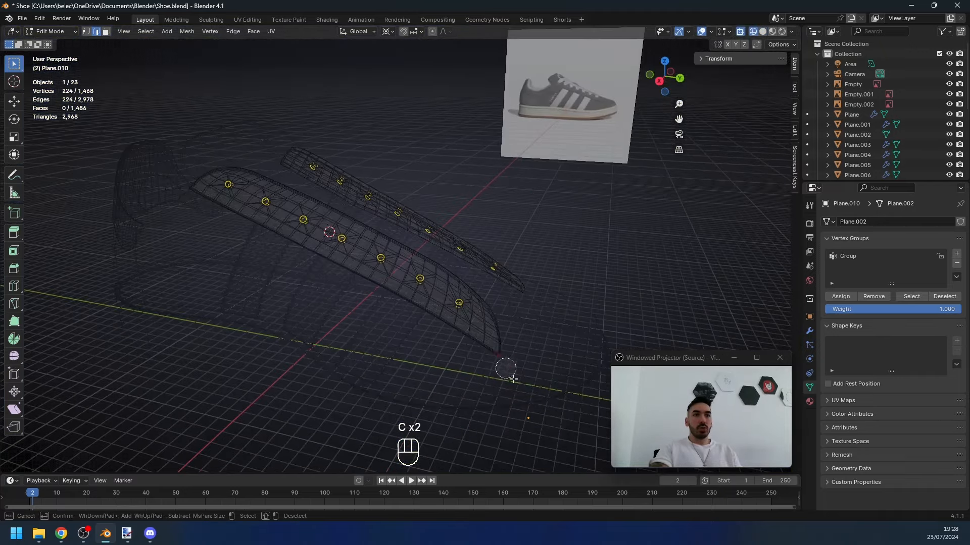
pyautogui.moveTo(574, 256); pyautogui.dragTo(431, 337, button='middle')
pyautogui.moveTo(630, 277)
pyautogui.mouseDown(button='middle')
pyautogui.moveTo(502, 195)
pyautogui.moveTo(541, 217)
pyautogui.moveTo(495, 244)
pyautogui.moveTo(514, 218)
pyautogui.mouseUp(button='middle')
pyautogui.rightClick(541, 216)
pyautogui.scroll(-5, 513, 219)
pyautogui.press('z')
# Step: Set the transform pivot point to Individual Origins for the selected lace-hole loops
pyautogui.scroll(4, 490, 258)
pyautogui.moveTo(463, 259)
pyautogui.mouseDown(button='middle')
pyautogui.moveTo(491, 258)
pyautogui.moveTo(418, 57)
pyautogui.mouseUp(button='middle')
pyautogui.press('z')
pyautogui.press('g')
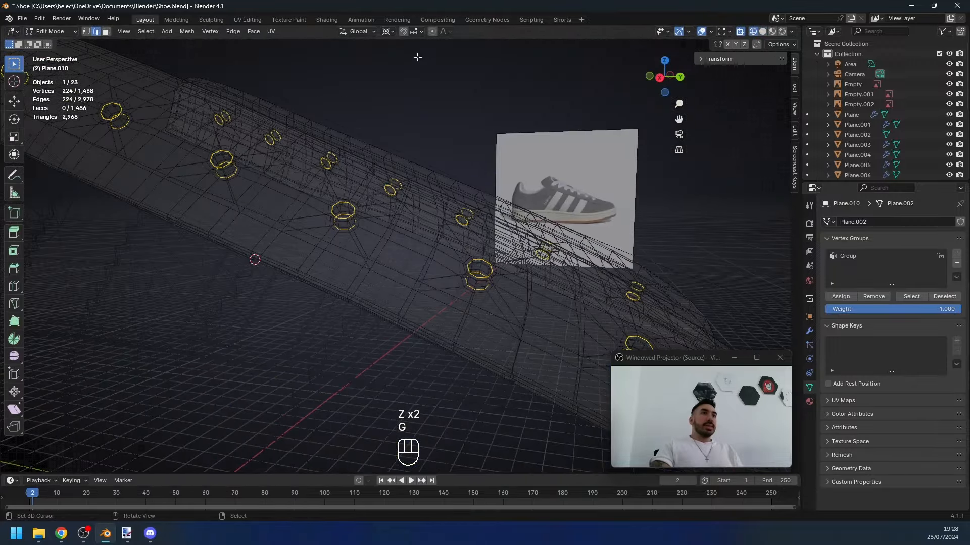
pyautogui.click(392, 33)
pyautogui.click(414, 78)
pyautogui.moveTo(399, 189); pyautogui.dragTo(453, 285, button='middle')
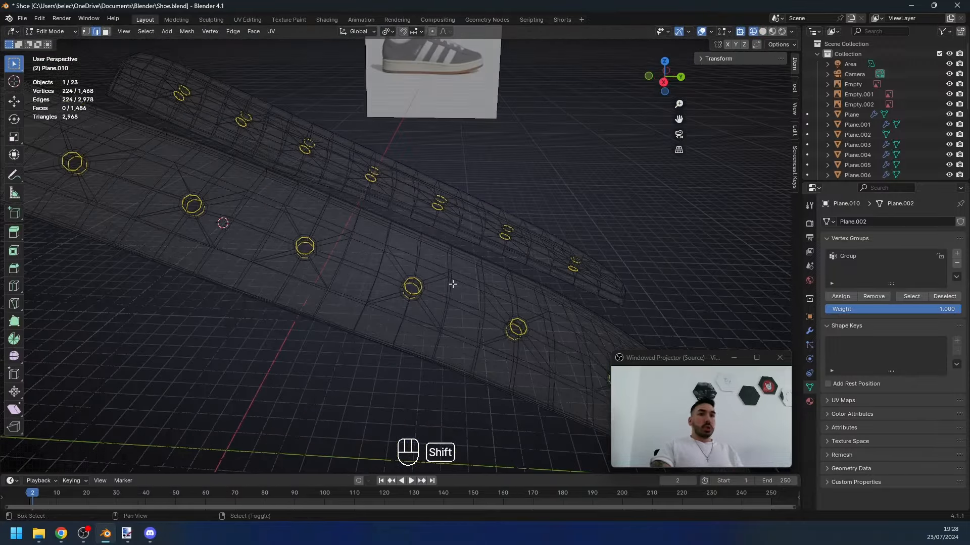
# Step: Separate the selected lace-hole loops into their own object and select that object in object mode
pyautogui.press('p')
pyautogui.click(428, 291)
pyautogui.press('Tab')
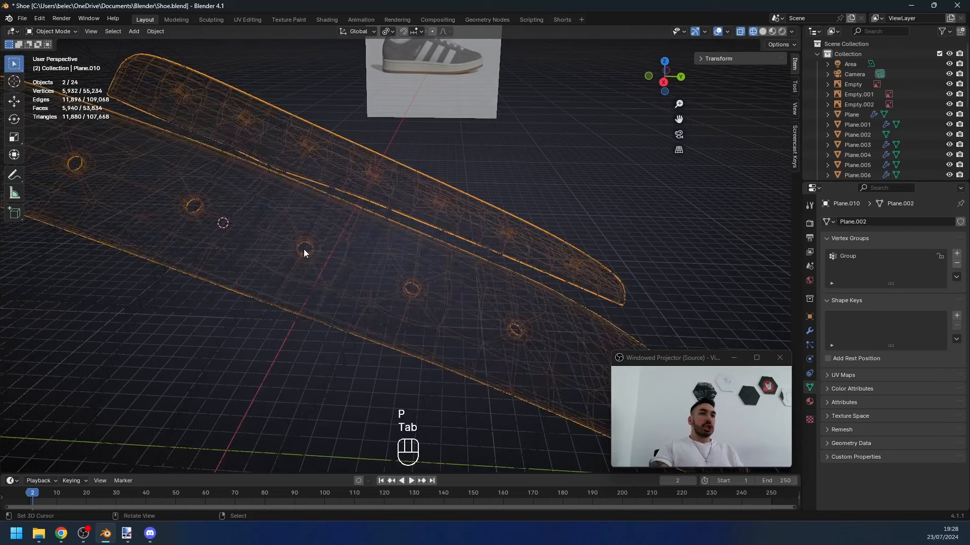
pyautogui.click(303, 255)
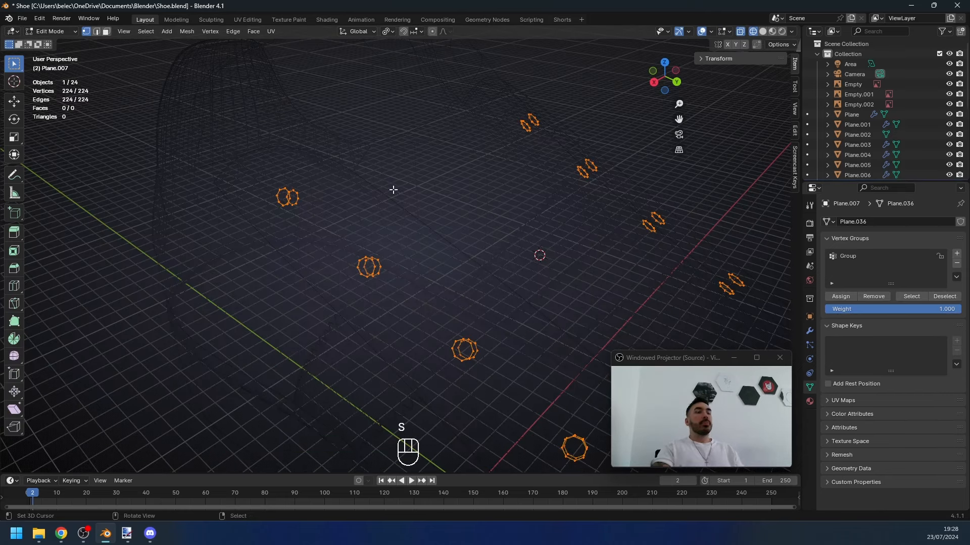
# Step: Collapse each separated loop to its centre with a scale of 0 and merge the vertices within 0.0001 m
pyautogui.press('s')
pyautogui.press('0')
pyautogui.press('Return')
pyautogui.press('a')
pyautogui.press('a')
pyautogui.hotkey('shift', 'w')
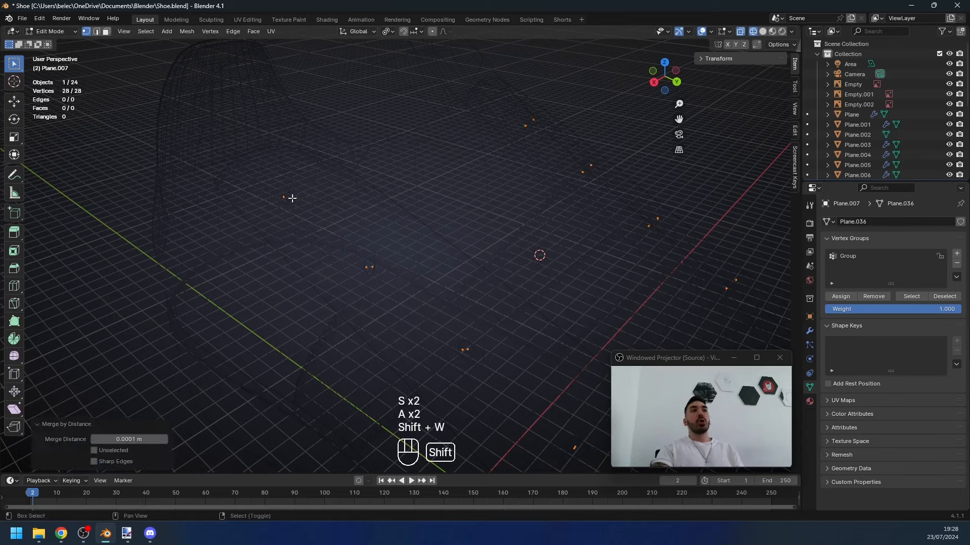
# Step: Connect the two centre points of each hole on the first eyelet panel with an edge
pyautogui.moveTo(292, 198); pyautogui.dragTo(302, 216, button='middle')
pyautogui.press('a')
pyautogui.hotkey('ctrl', 'z')
pyautogui.press('b')
pyautogui.moveTo(292, 194); pyautogui.dragTo(329, 223)
pyautogui.press('f')
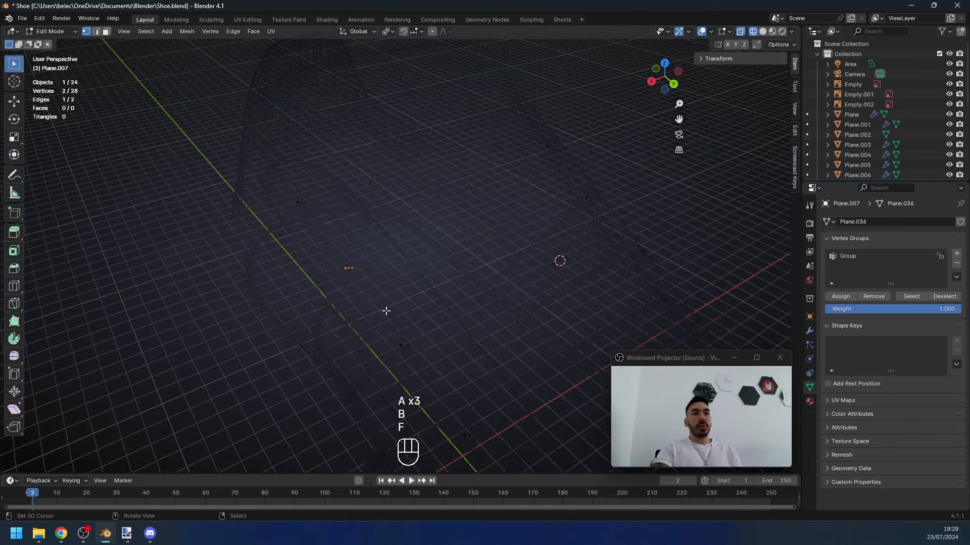
pyautogui.press('a')
pyautogui.press('b')
pyautogui.moveTo(383, 329); pyautogui.dragTo(435, 364)
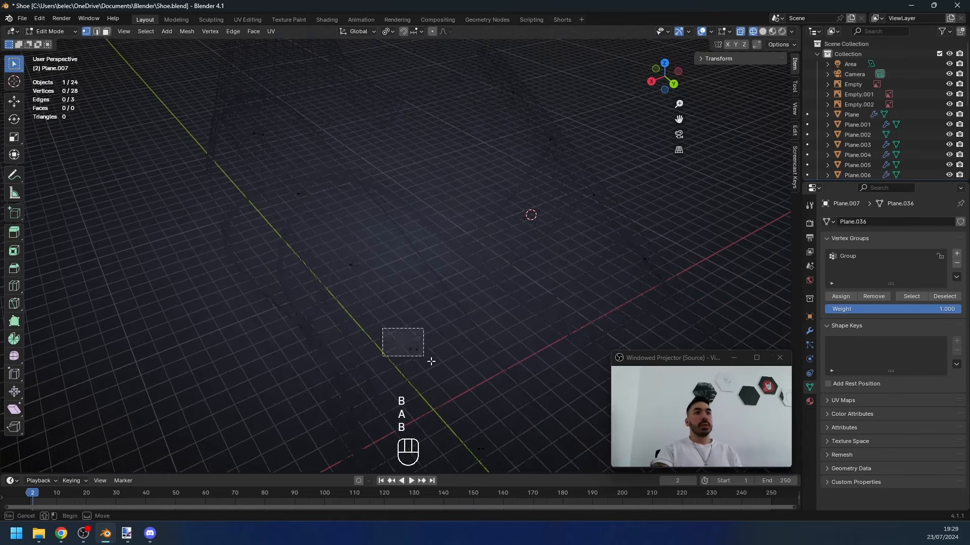
pyautogui.press('f')
pyautogui.press('a')
pyautogui.keyDown('shift'); pyautogui.moveTo(468, 367); pyautogui.dragTo(383, 286, button='middle'); pyautogui.keyUp('shift')
pyautogui.press('f')
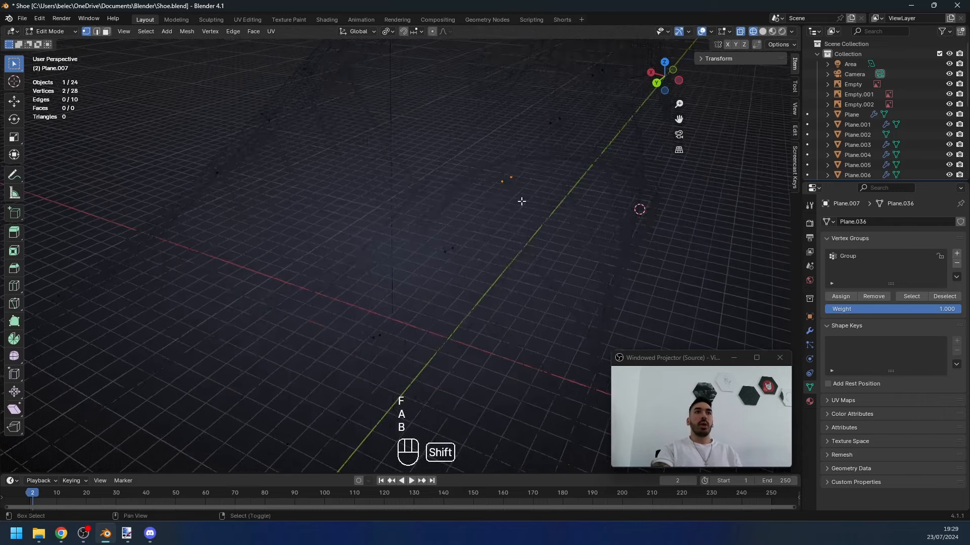
# Step: Connect the paired centre points of the holes on the opposite eyelet panel with edges
pyautogui.keyDown('shift'); pyautogui.moveTo(520, 202); pyautogui.dragTo(486, 246, button='middle'); pyautogui.keyUp('shift')
pyautogui.press('f')
pyautogui.press('a')
pyautogui.press('b')
pyautogui.moveTo(499, 170); pyautogui.dragTo(537, 198)
pyautogui.press('f')
pyautogui.moveTo(541, 160)
pyautogui.keyDown('shift'); pyautogui.mouseDown(button='middle')
pyautogui.moveTo(498, 199)
pyautogui.moveTo(461, 275)
pyautogui.mouseUp(button='middle'); pyautogui.keyUp('shift')
# Step: Select all the short hole edges and scale them up by about 1.536 around their individual origins
pyautogui.press('a')
pyautogui.press('s')
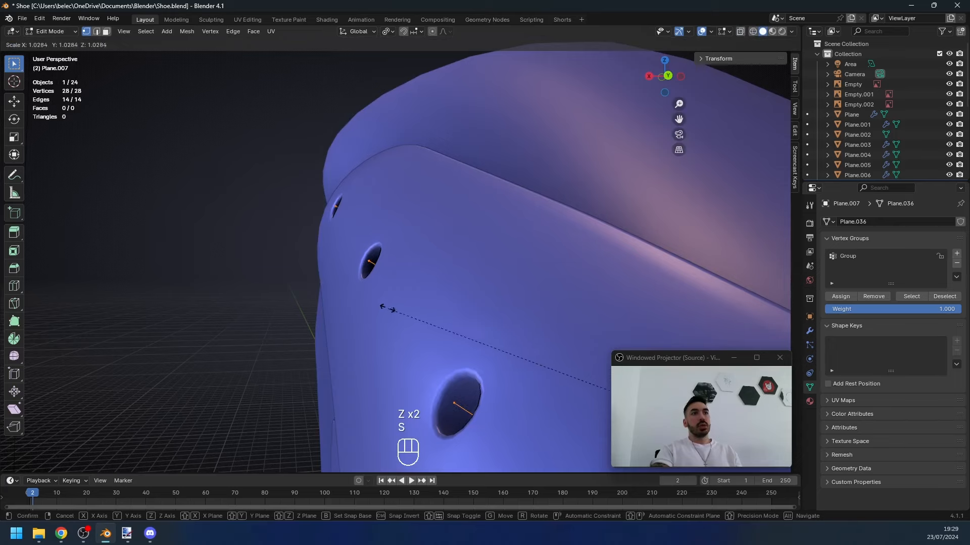
pyautogui.click(365, 144)
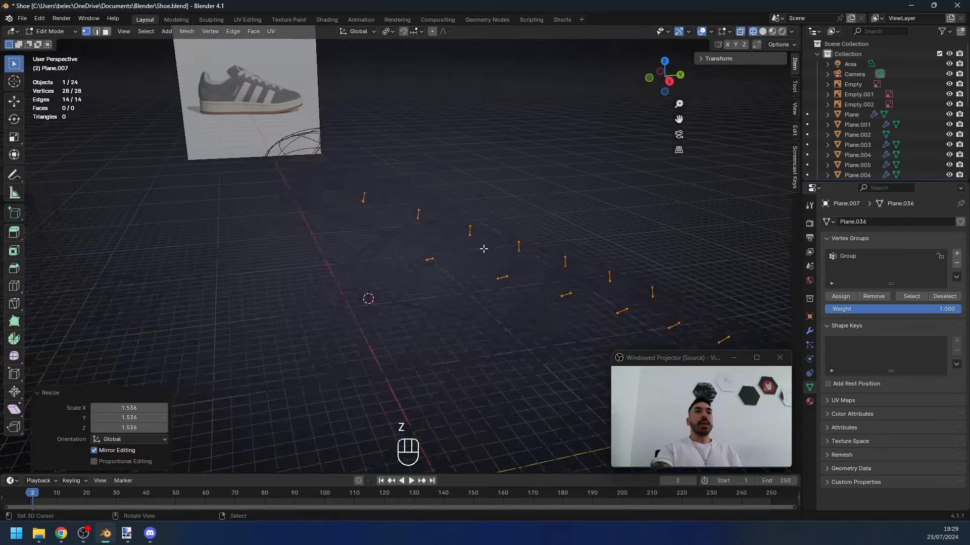
pyautogui.press('z')
pyautogui.rightClick(429, 260)
# Step: Give the hole-edge object a Subdivision level of 2 in object mode and inspect it in solid shading
pyautogui.moveTo(503, 247)
pyautogui.mouseDown(button='middle')
pyautogui.moveTo(418, 256)
pyautogui.moveTo(371, 248)
pyautogui.moveTo(386, 247)
pyautogui.mouseUp(button='middle')
pyautogui.press('Tab')
pyautogui.press('z')
pyautogui.hotkey('ctrl', '1')
pyautogui.hotkey('ctrl', '2')
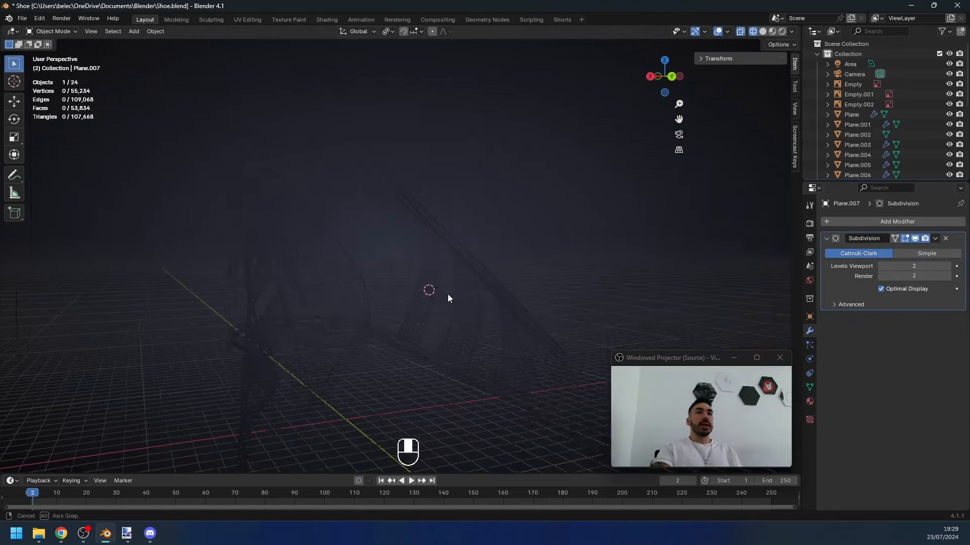
pyautogui.moveTo(447, 295)
pyautogui.mouseDown(button='middle')
pyautogui.moveTo(553, 327)
pyautogui.moveTo(380, 321)
pyautogui.mouseUp(button='middle')
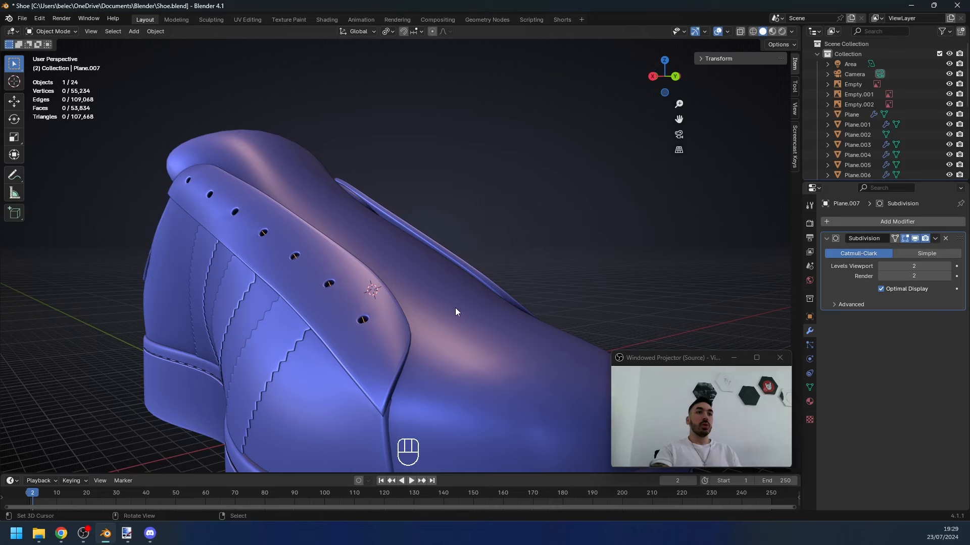
pyautogui.moveTo(456, 307); pyautogui.dragTo(347, 349, button='middle')
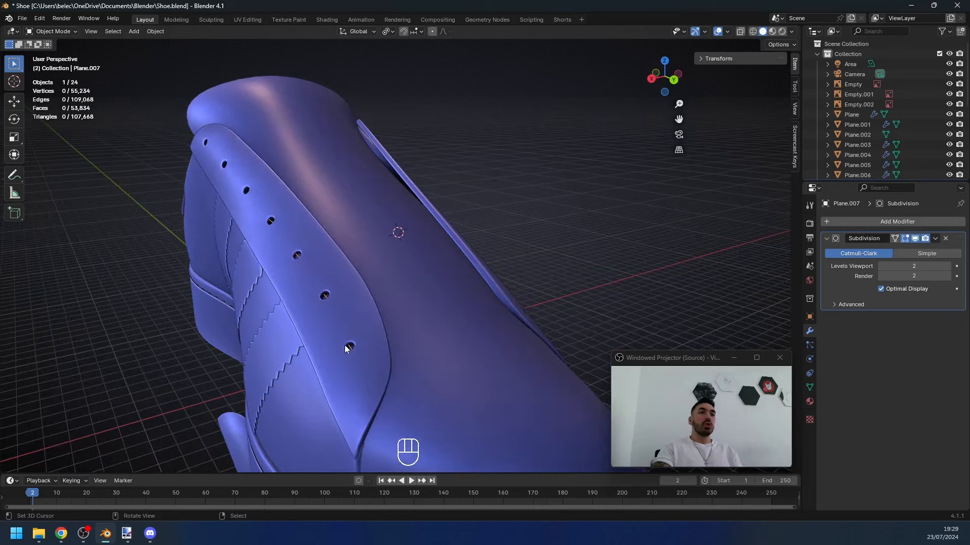
# Step: Connect the frontmost holes of the two eyelet panels with an edge across the tongue and divide it with three cuts
pyautogui.moveTo(528, 292)
pyautogui.mouseDown(button='middle')
pyautogui.moveTo(482, 314)
pyautogui.moveTo(502, 318)
pyautogui.mouseUp(button='middle')
pyautogui.press('Tab')
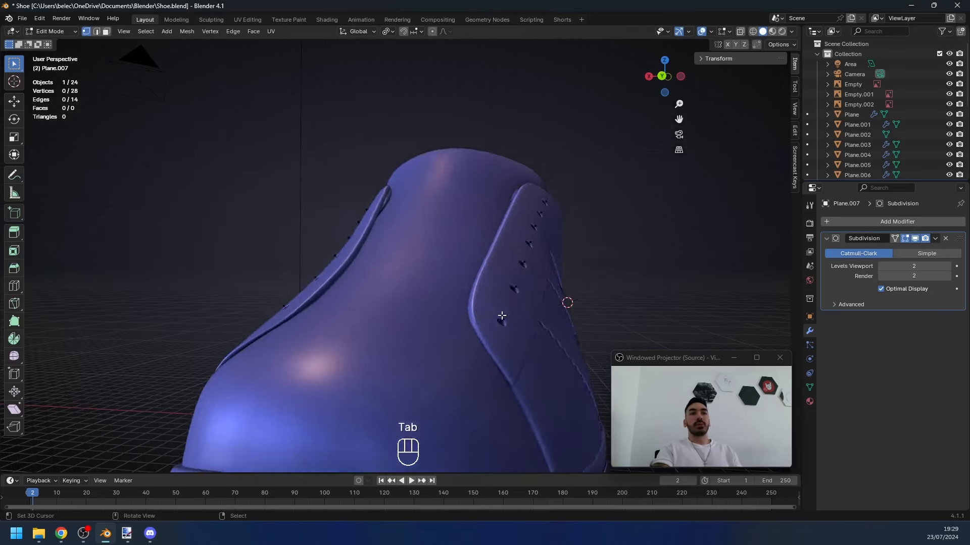
pyautogui.press('z')
pyautogui.moveTo(277, 296); pyautogui.dragTo(475, 320, button='middle')
pyautogui.keyDown('shift'); pyautogui.click(286, 305); pyautogui.keyUp('shift')
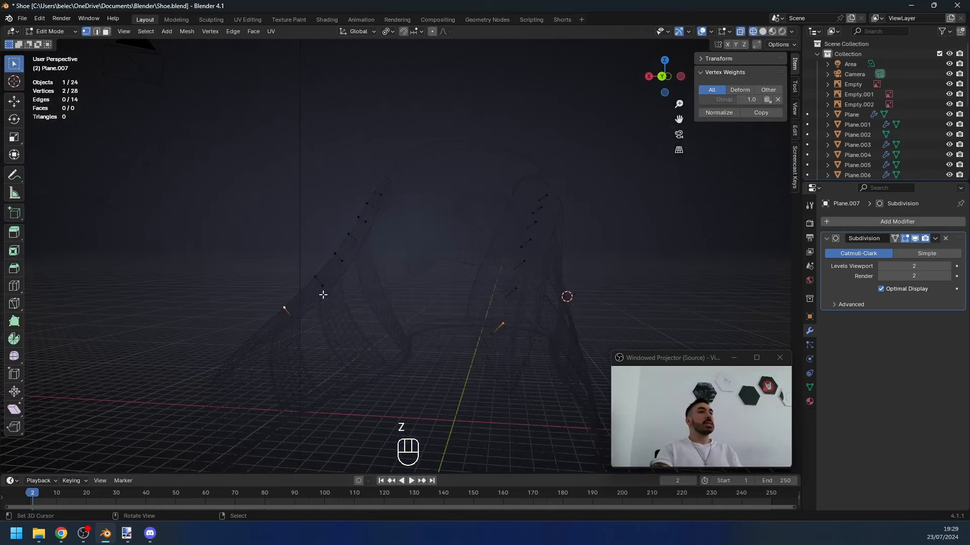
pyautogui.press('f')
pyautogui.moveTo(322, 294); pyautogui.dragTo(383, 303, button='middle')
pyautogui.hotkey('ctrl', 'r')
pyautogui.scroll(2, 443, 320)
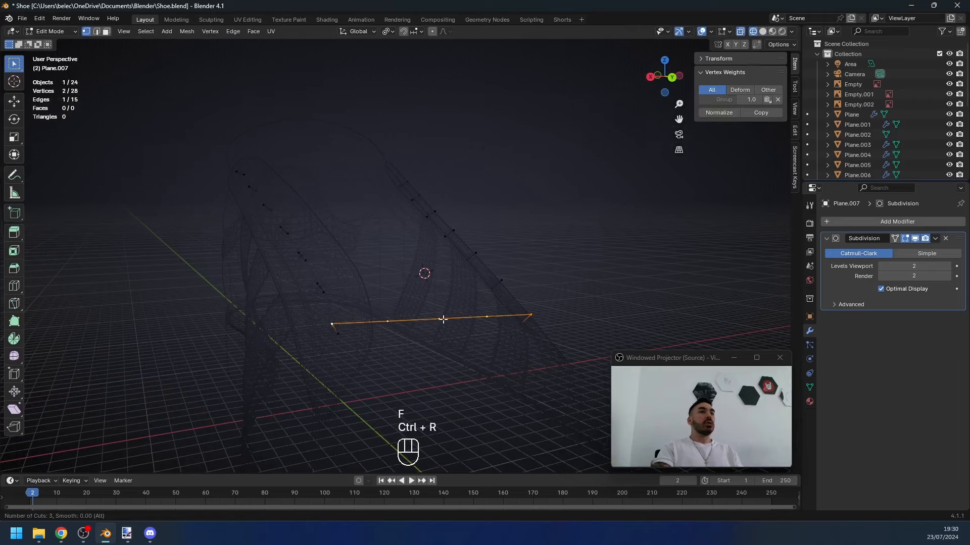
pyautogui.click(443, 320)
# Step: Move the three new middle points about 0.029 m in Y and 0.069 m up, and scale them to arch over the tongue
pyautogui.moveTo(443, 320)
pyautogui.mouseDown(button='middle')
pyautogui.moveTo(520, 331)
pyautogui.moveTo(501, 332)
pyautogui.moveTo(510, 332)
pyautogui.moveTo(508, 316)
pyautogui.moveTo(447, 314)
pyautogui.mouseUp(button='middle')
pyautogui.press('g')
pyautogui.click(515, 315)
pyautogui.press('z')
pyautogui.press('s')
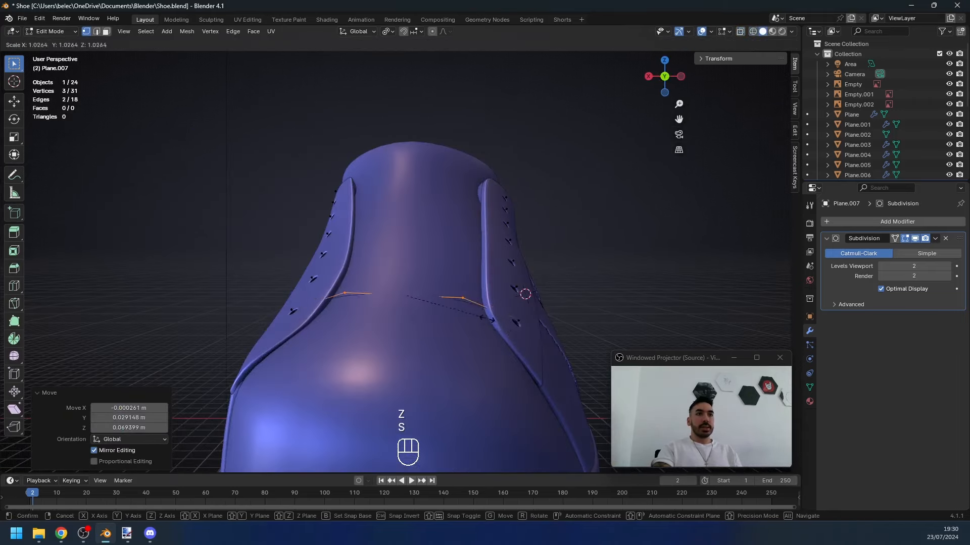
pyautogui.click(522, 340)
# Step: Reposition individual points of the front lace guide so its curve clears the tongue and both panel edges
pyautogui.click(416, 285)
pyautogui.press('z')
pyautogui.moveTo(415, 284); pyautogui.dragTo(493, 297, button='middle')
pyautogui.press('z')
pyautogui.press('g')
pyautogui.click(313, 303)
pyautogui.press('Tab')
pyautogui.press('z')
pyautogui.press('Tab')
pyautogui.click(536, 313)
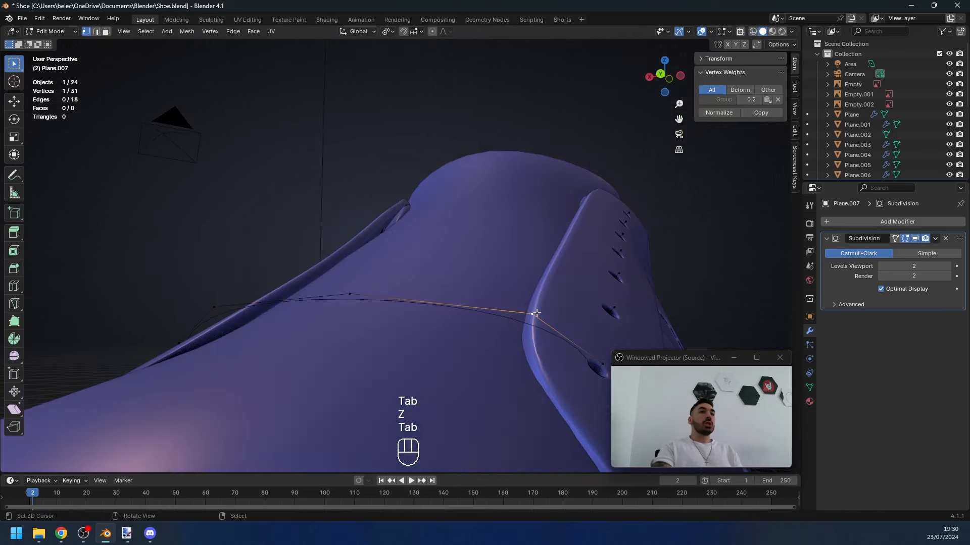
pyautogui.moveTo(567, 328); pyautogui.dragTo(594, 329, button='middle')
pyautogui.press('Tab')
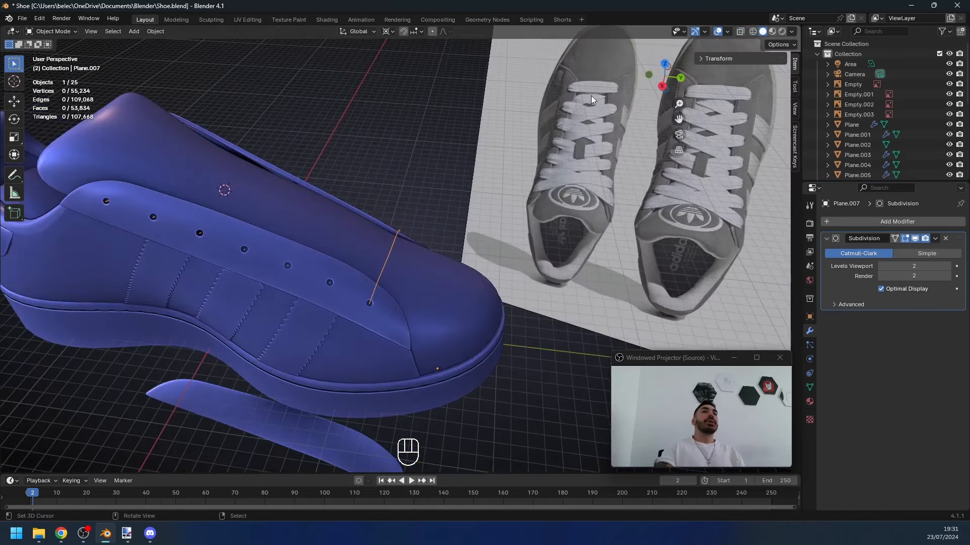
# Step: Following the lacing in the reference photo, extrude two guide segments from the front hole's inner end toward the opposite panel
pyautogui.moveTo(591, 95); pyautogui.dragTo(383, 303, button='middle')
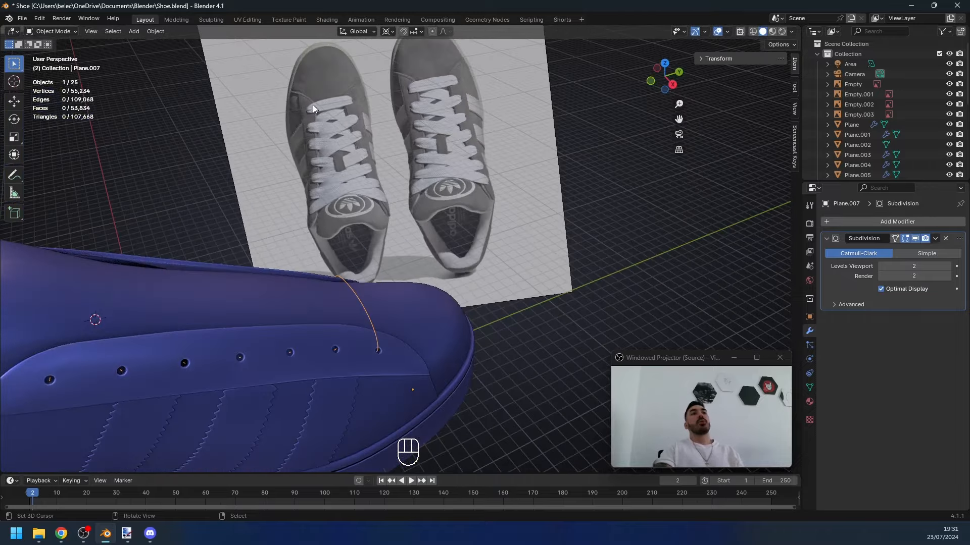
pyautogui.moveTo(309, 110)
pyautogui.mouseDown(button='middle')
pyautogui.moveTo(323, 248)
pyautogui.moveTo(357, 216)
pyautogui.moveTo(305, 115)
pyautogui.mouseUp(button='middle')
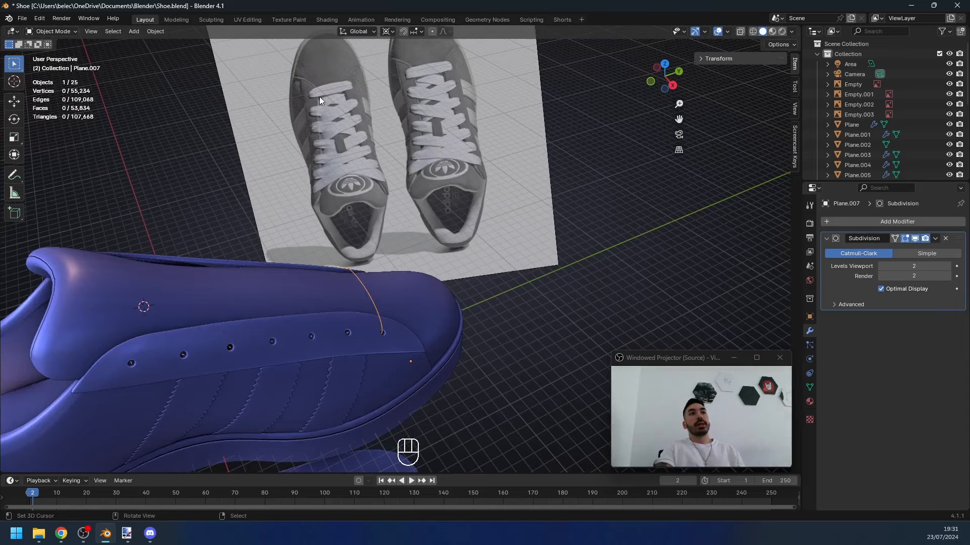
pyautogui.moveTo(353, 101); pyautogui.dragTo(401, 328, button='middle')
pyautogui.moveTo(324, 293)
pyautogui.mouseDown(button='middle')
pyautogui.moveTo(326, 302)
pyautogui.moveTo(361, 286)
pyautogui.moveTo(409, 340)
pyautogui.moveTo(412, 320)
pyautogui.moveTo(376, 277)
pyautogui.mouseUp(button='middle')
pyautogui.press('Tab')
pyautogui.press('z')
pyautogui.press('e')
pyautogui.click(422, 301)
pyautogui.press('e')
pyautogui.click(446, 283)
# Step: Raise the new guide segment along the Z axis and reposition it so it emerges above the tongue
pyautogui.moveTo(447, 284)
pyautogui.mouseDown(button='middle')
pyautogui.moveTo(448, 316)
pyautogui.moveTo(459, 283)
pyautogui.mouseUp(button='middle')
pyautogui.press('z')
pyautogui.press('g')
pyautogui.middleClick(492, 297)
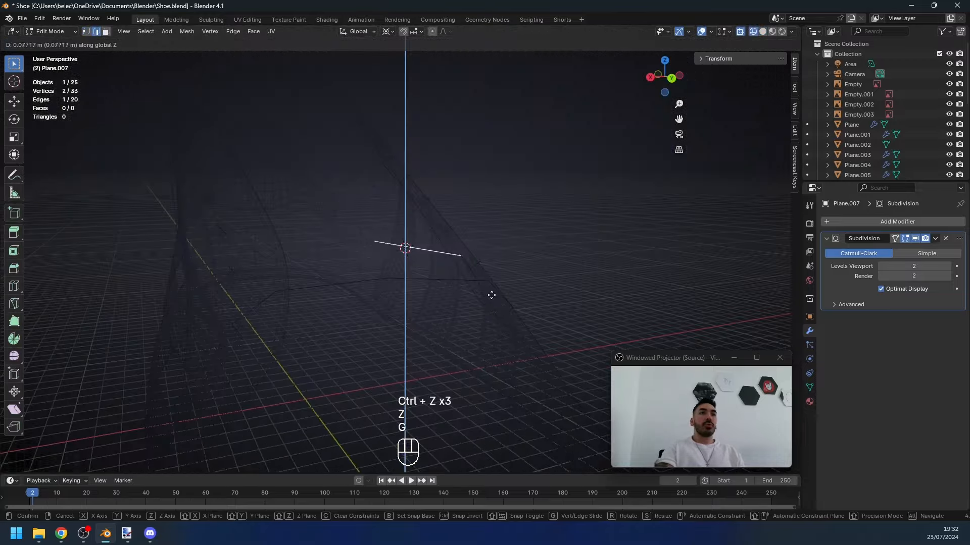
pyautogui.click(491, 294)
pyautogui.moveTo(490, 294); pyautogui.dragTo(452, 301, button='middle')
pyautogui.press('z')
pyautogui.moveTo(452, 301)
pyautogui.mouseDown(button='middle')
pyautogui.moveTo(414, 284)
pyautogui.moveTo(324, 301)
pyautogui.moveTo(332, 242)
pyautogui.moveTo(321, 259)
pyautogui.moveTo(465, 240)
pyautogui.mouseUp(button='middle')
pyautogui.press('g')
pyautogui.middleClick(333, 238)
pyautogui.click(342, 253)
# Step: Extrude the guide's end point further across the tongue and adjust its position
pyautogui.press('1')
pyautogui.rightClick(394, 241)
pyautogui.press('e')
pyautogui.click(429, 245)
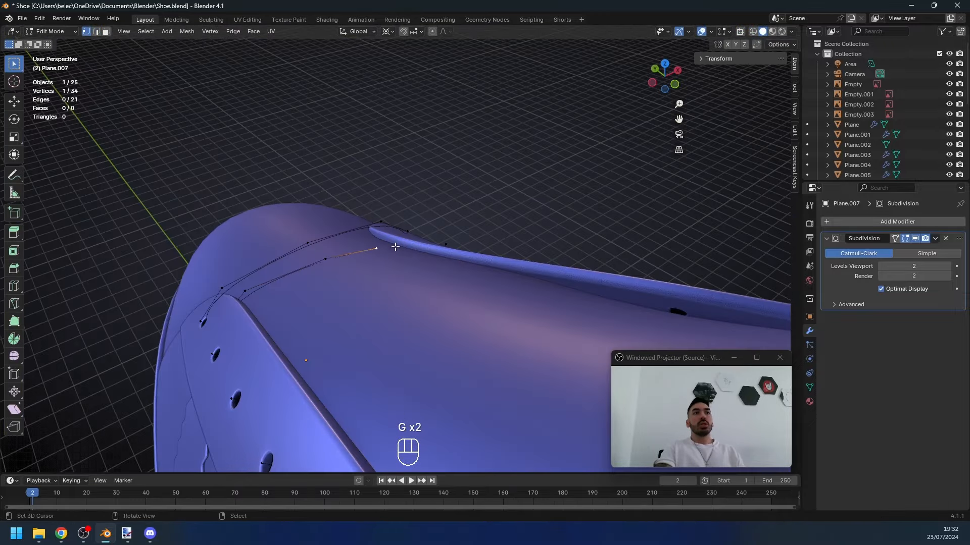
pyautogui.moveTo(396, 246); pyautogui.dragTo(382, 251, button='middle')
pyautogui.press('g')
pyautogui.click(410, 252)
pyautogui.press('e')
pyautogui.click(495, 269)
# Step: Undo the last guide extension and rework the guide's end by joining its selected points with an edge
pyautogui.moveTo(500, 271)
pyautogui.mouseDown(button='middle')
pyautogui.moveTo(455, 274)
pyautogui.moveTo(394, 312)
pyautogui.moveTo(488, 244)
pyautogui.moveTo(480, 262)
pyautogui.moveTo(411, 270)
pyautogui.mouseUp(button='middle')
pyautogui.hotkey('ctrl', 'z')
pyautogui.press('z')
pyautogui.keyDown('shift'); pyautogui.rightClick(456, 308); pyautogui.keyUp('shift')
pyautogui.hotkey('ctrl', 'z')
pyautogui.keyDown('shift'); pyautogui.rightClick(441, 290); pyautogui.keyUp('shift')
pyautogui.press('f')
pyautogui.press('g')
pyautogui.press('z')
pyautogui.press('z')
pyautogui.press('z')
pyautogui.press('z')
# Step: Extrude a matching lace guide from the opposite front hole so that it crosses the first one over the tongue
pyautogui.press('e')
pyautogui.click(420, 312)
pyautogui.press('g')
pyautogui.click(430, 277)
pyautogui.press('g')
pyautogui.press('e')
pyautogui.click(478, 249)
# Step: Fine-tune the crossing guide's point positions and check the smoothed curves in object mode
pyautogui.moveTo(478, 248); pyautogui.dragTo(427, 229, button='middle')
pyautogui.press('Tab')
pyautogui.press('Tab')
pyautogui.press('g')
pyautogui.press('Tab')
pyautogui.press('Tab')
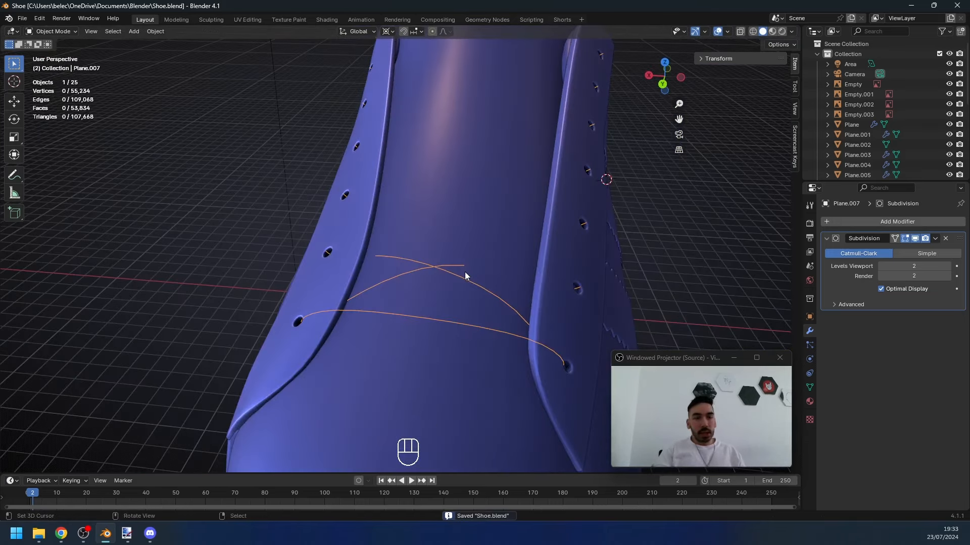
# Step: Extend the crisscross lace guides through all remaining holes of both eyelet panels
pyautogui.hotkey('alt', 's')
pyautogui.press('z')
pyautogui.press('Tab')
pyautogui.press('z')
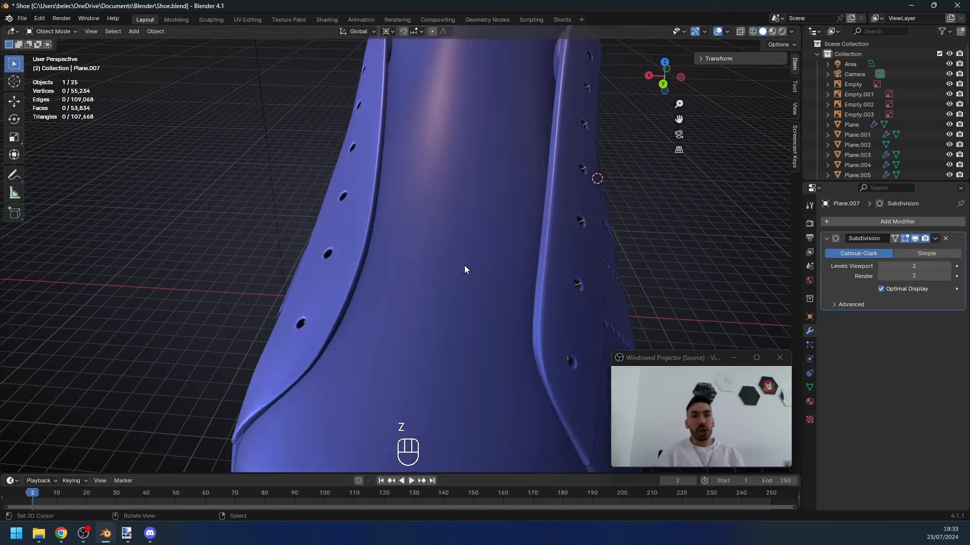
pyautogui.moveTo(465, 266); pyautogui.dragTo(399, 299, button='middle')
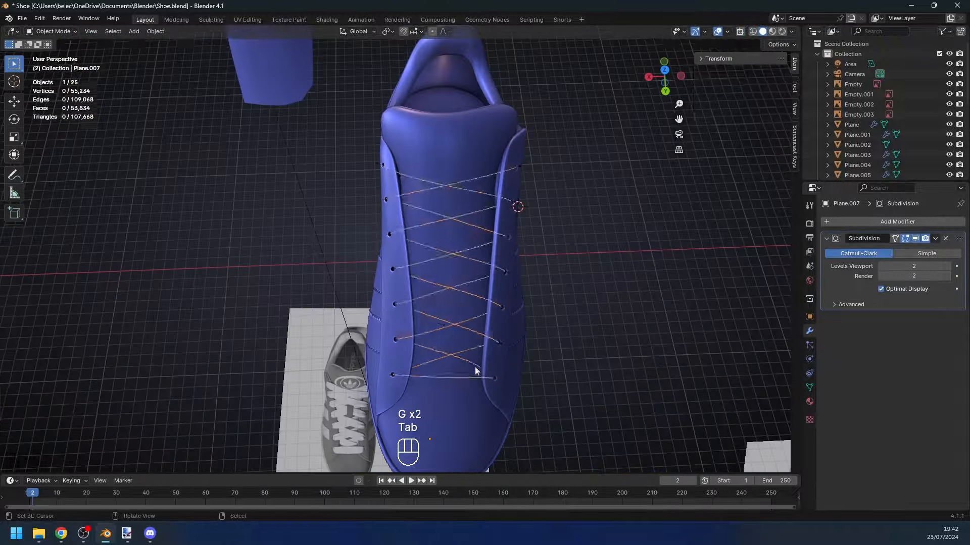
pyautogui.press('g')
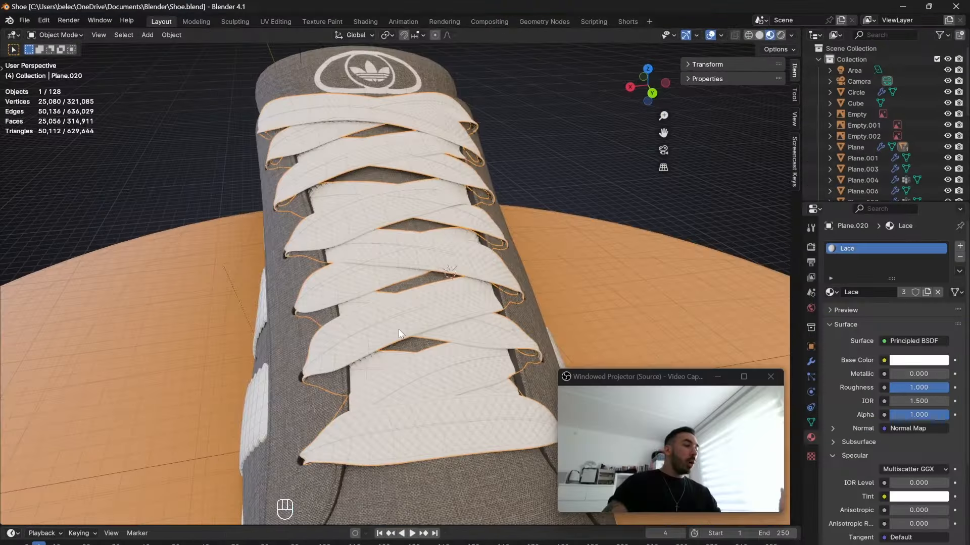
# Step: Examine the finished textured laces from several sides, including how they enter the eyelet holes
pyautogui.moveTo(399, 329); pyautogui.dragTo(291, 302, button='middle')
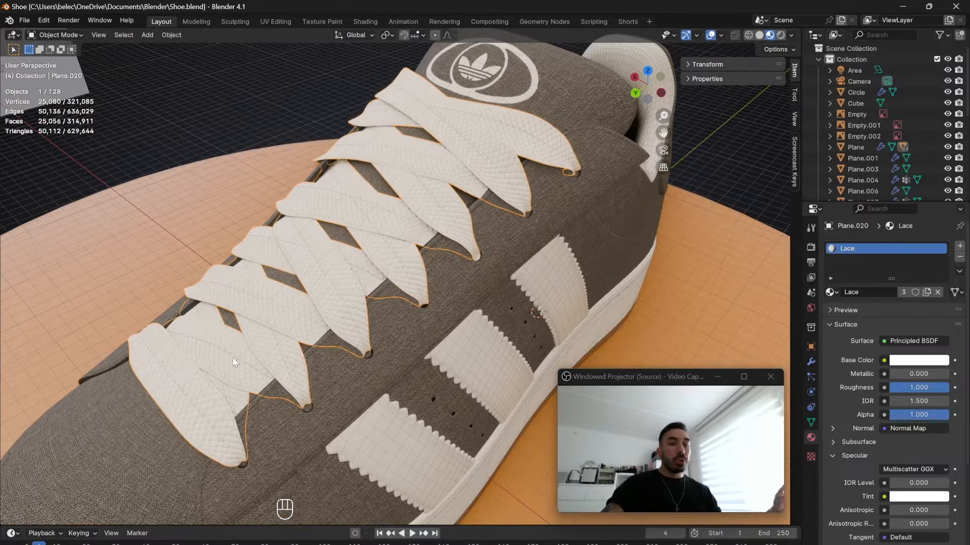
pyautogui.moveTo(232, 362); pyautogui.dragTo(365, 279, button='middle')
pyautogui.scroll(5, 301, 217)
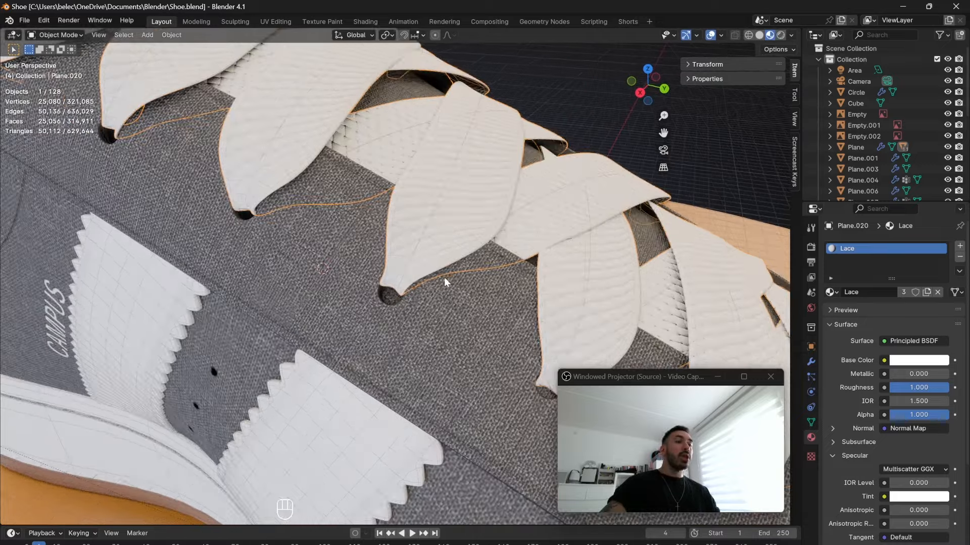
pyautogui.moveTo(221, 203); pyautogui.dragTo(310, 277, button='middle')
pyautogui.scroll(-2, 517, 342)
pyautogui.scroll(-5, 517, 343)
pyautogui.moveTo(492, 337); pyautogui.dragTo(390, 364, button='middle')
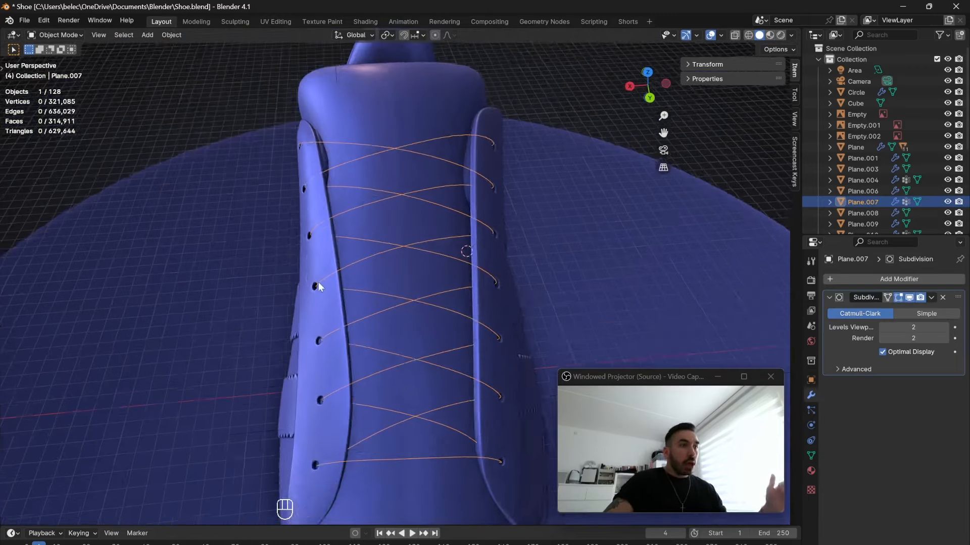
# Step: Select the whole lace guide mesh and extrude its edges about 0.019 m in top view to form flat lace strips
pyautogui.moveTo(461, 253)
pyautogui.mouseDown(button='middle')
pyautogui.moveTo(400, 190)
pyautogui.moveTo(300, 188)
pyautogui.mouseUp(button='middle')
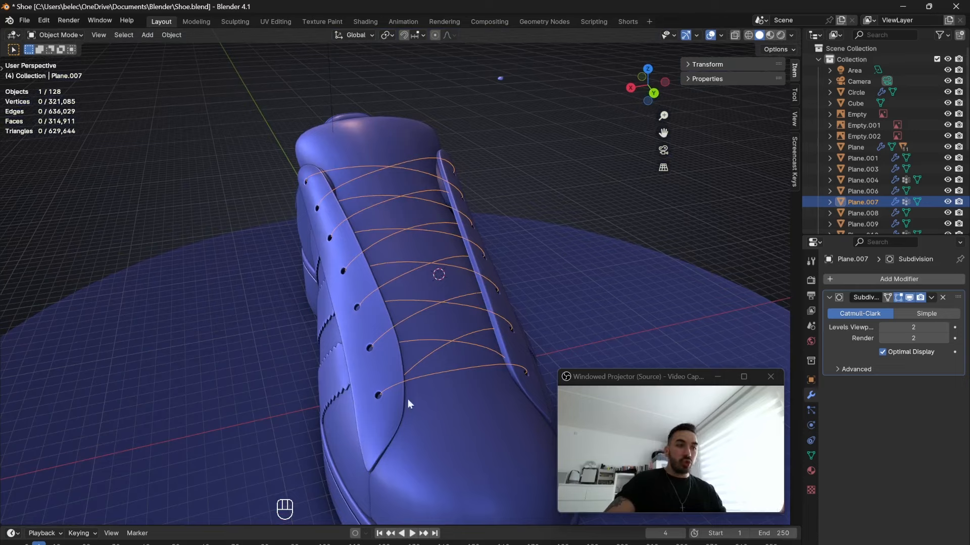
pyautogui.moveTo(498, 362); pyautogui.dragTo(403, 364, button='middle')
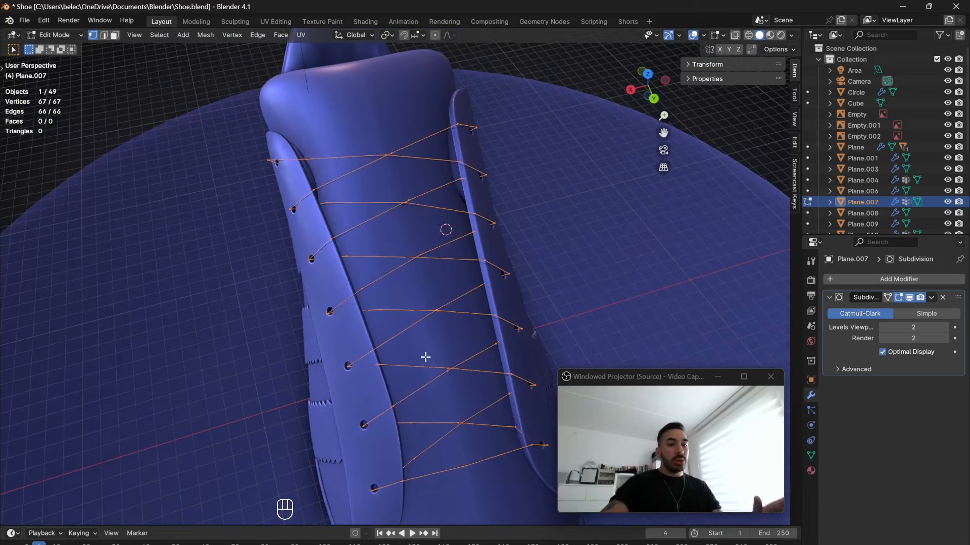
pyautogui.moveTo(426, 357); pyautogui.dragTo(422, 356, button='middle')
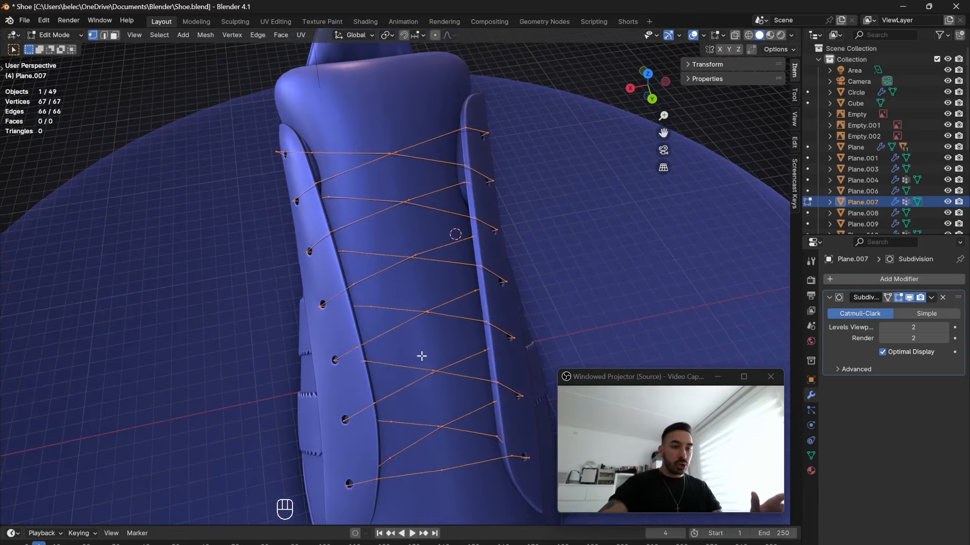
pyautogui.press('KP_7')
pyautogui.scroll(3, 467, 251)
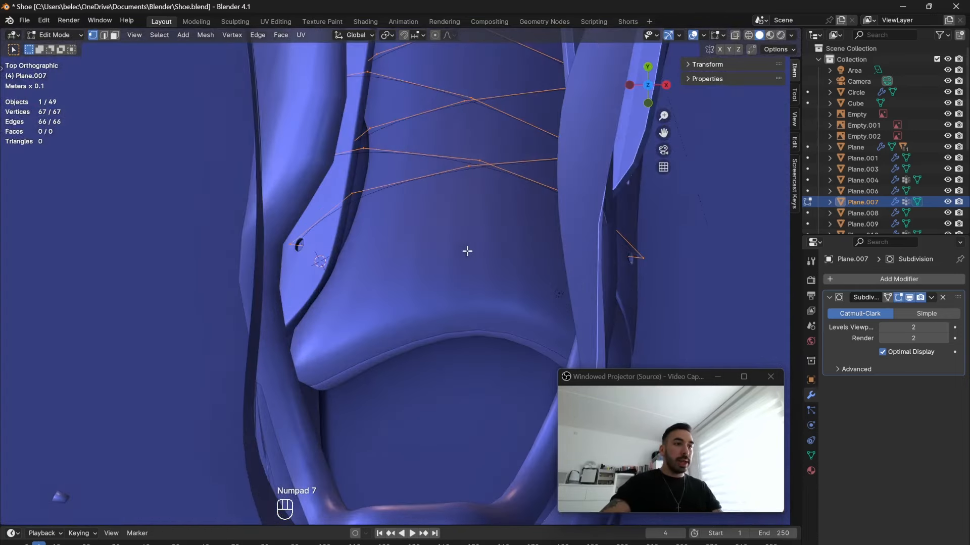
pyautogui.press('e')
pyautogui.click(494, 230)
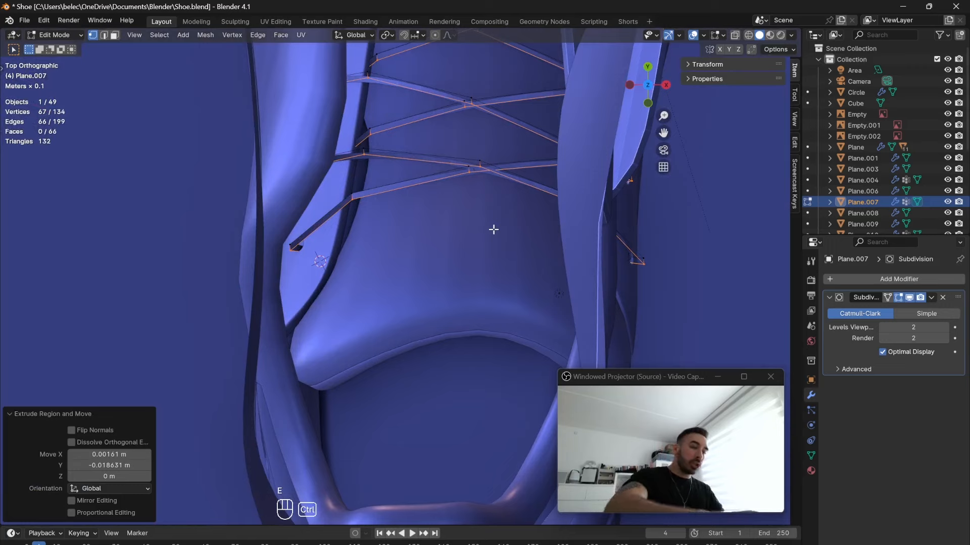
pyautogui.hotkey('ctrl', 'i')
pyautogui.hotkey('ctrl', 'z')
pyautogui.hotkey('ctrl', 'z')
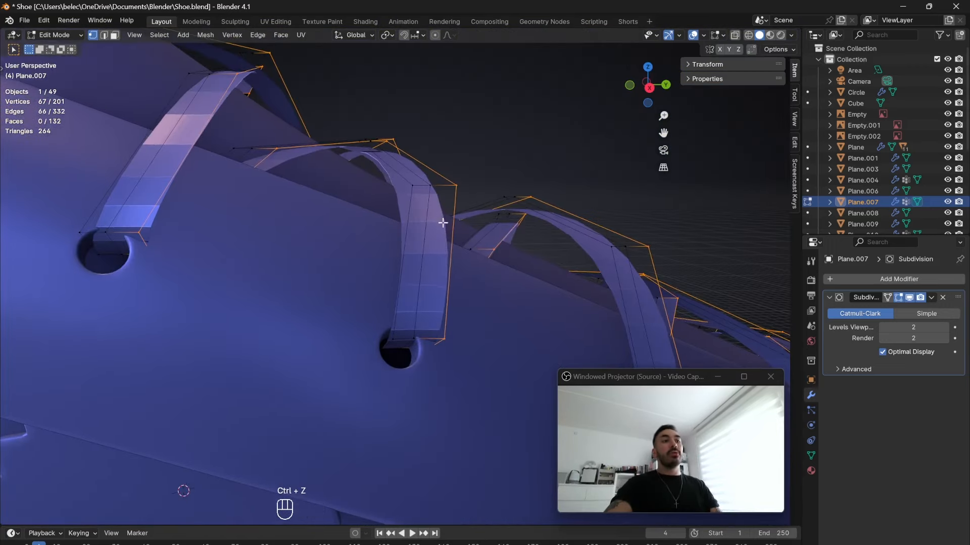
# Step: Move the lengthwise edge loops of the lace strips to give them a curved cross-section, and check the result in object mode
pyautogui.press('g')
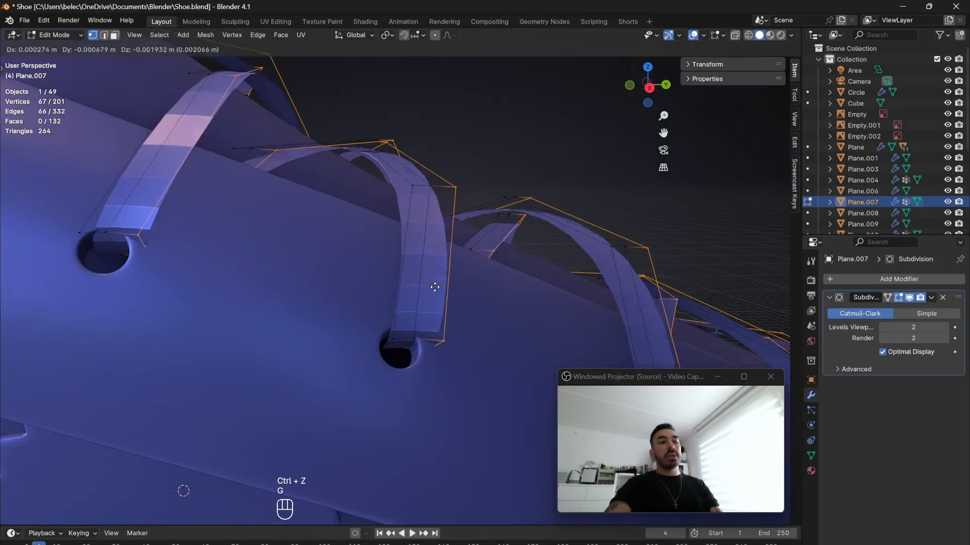
pyautogui.click(426, 292)
pyautogui.keyDown('alt'); pyautogui.click(400, 302); pyautogui.keyUp('alt')
pyautogui.press('g')
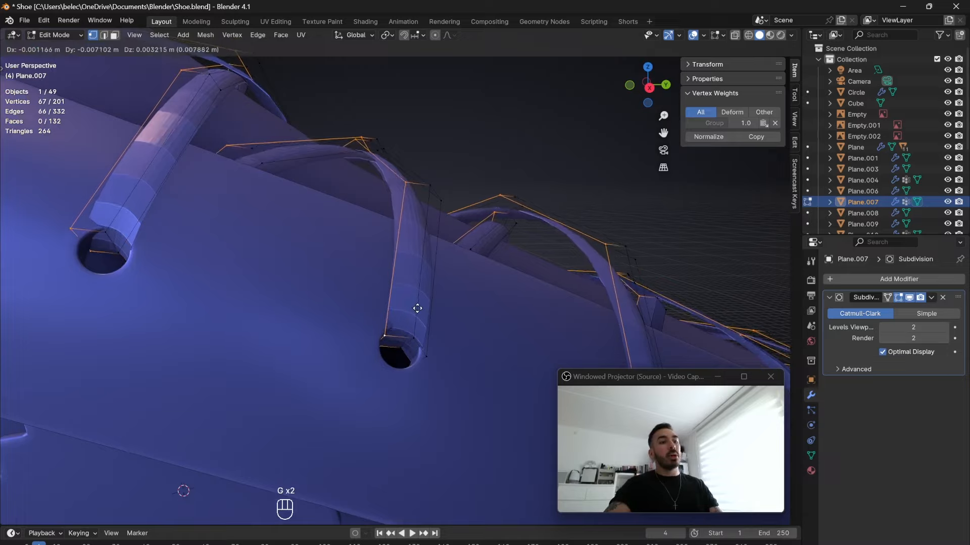
pyautogui.click(417, 307)
pyautogui.scroll(-3, 406, 321)
pyautogui.press('Tab')
pyautogui.press('Tab')
pyautogui.press('Tab')
pyautogui.press('Tab')
pyautogui.scroll(1, 405, 322)
pyautogui.keyDown('shift'); pyautogui.moveTo(405, 323); pyautogui.dragTo(447, 381, button='middle'); pyautogui.keyUp('shift')
pyautogui.keyDown('alt'); pyautogui.click(467, 326); pyautogui.keyUp('alt')
pyautogui.press('g')
pyautogui.click(448, 326)
pyautogui.moveTo(459, 307); pyautogui.dragTo(296, 307, button='middle')
pyautogui.press('Tab')
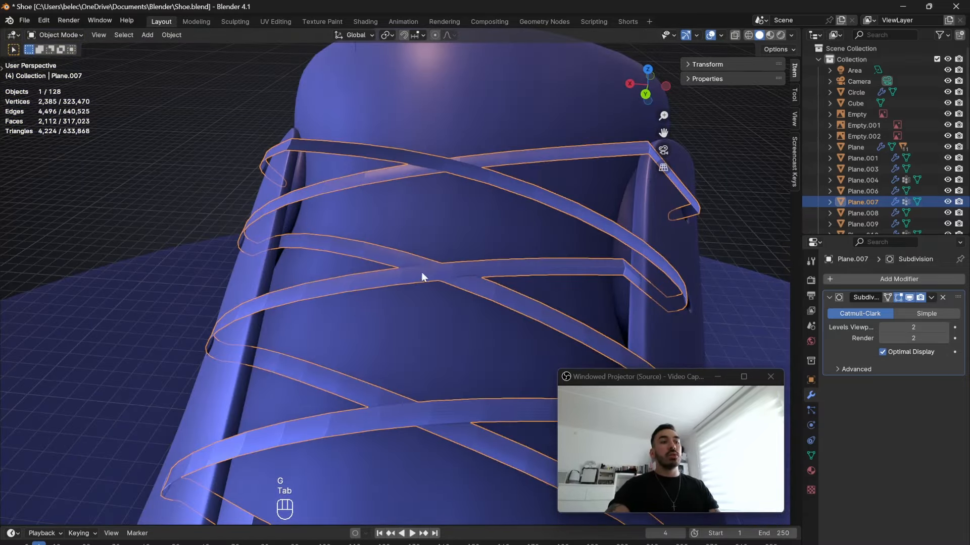
# Step: Try another shift of the selected lace geometry, check it in object mode, and undo the last change
pyautogui.moveTo(424, 278); pyautogui.dragTo(542, 266, button='middle')
pyautogui.press('Tab')
pyautogui.scroll(3, 542, 266)
pyautogui.press('g')
pyautogui.click(530, 280)
pyautogui.press('Tab')
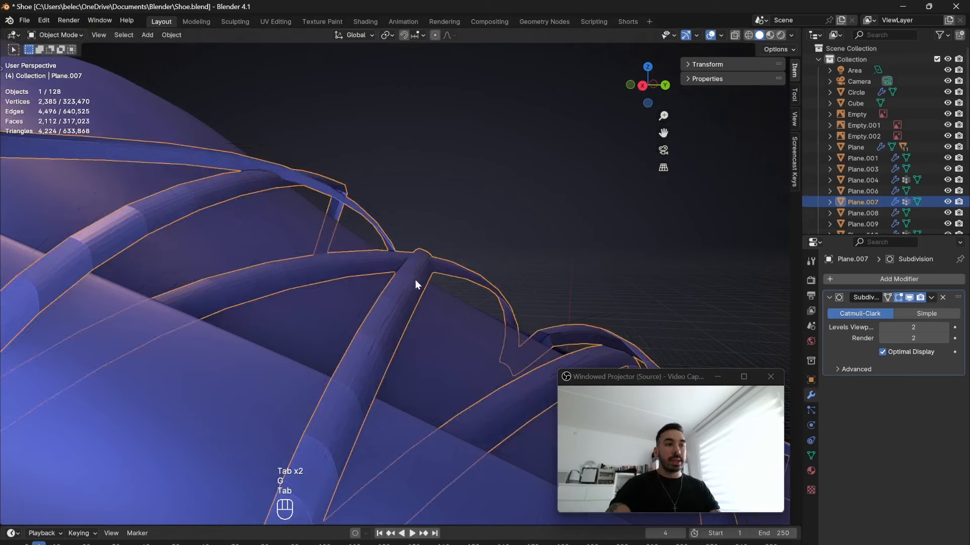
pyautogui.hotkey('ctrl', 'z')
# Step: Move the two end faces of a lace strip into its eyelet hole
pyautogui.moveTo(426, 274); pyautogui.dragTo(402, 301, button='middle')
pyautogui.press('g')
pyautogui.click(287, 253)
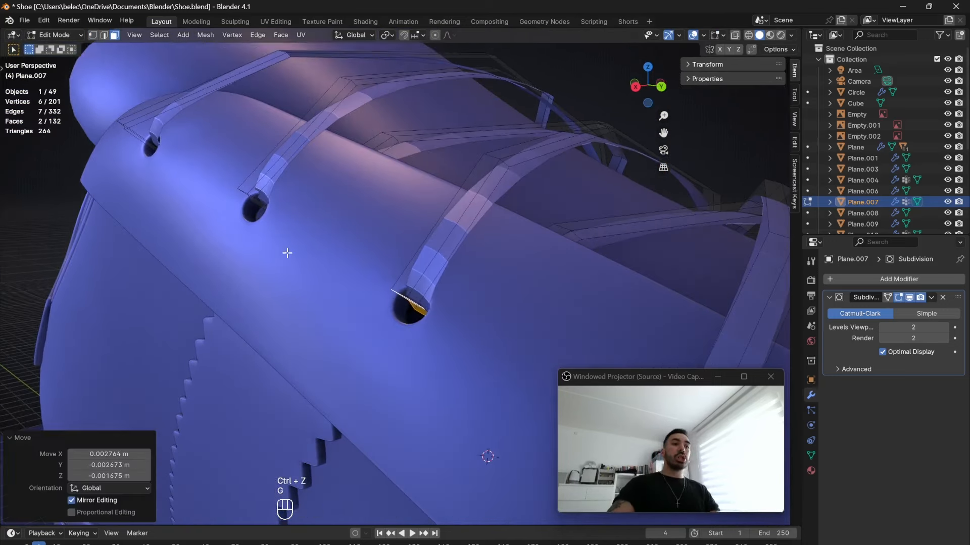
pyautogui.moveTo(287, 253); pyautogui.dragTo(386, 238, button='middle')
pyautogui.press('g')
pyautogui.click(386, 229)
# Step: Reposition individual end edges of that lace strip so they tuck inside the eyelet hole
pyautogui.press('2')
pyautogui.click(444, 212)
pyautogui.press('g')
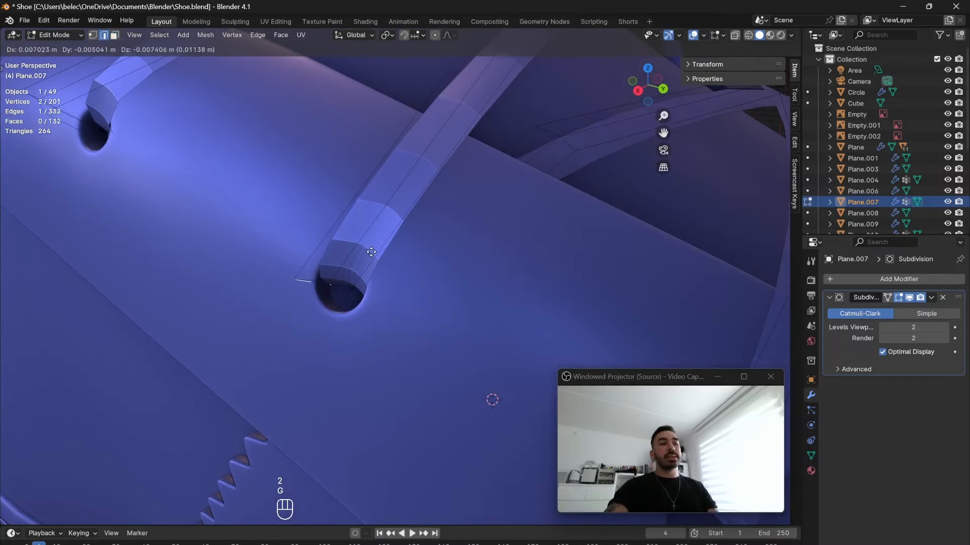
pyautogui.click(371, 252)
pyautogui.moveTo(300, 281); pyautogui.dragTo(429, 283, button='middle')
pyautogui.press('g')
pyautogui.press('g')
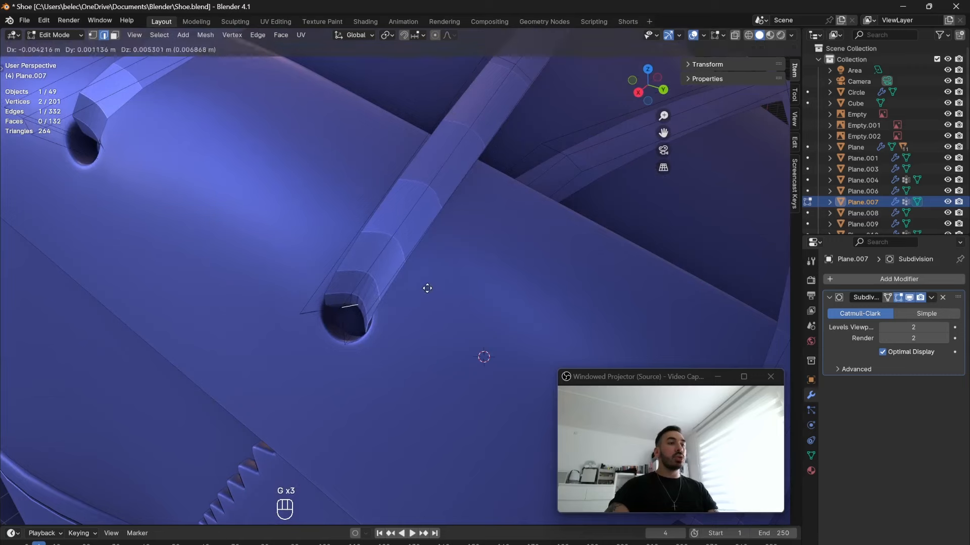
pyautogui.click(330, 316)
# Step: Check the lace ends in object mode and adjust the remaining strip edge at the eyelet hole
pyautogui.scroll(-3, 365, 315)
pyautogui.press('Tab')
pyautogui.press('Tab')
pyautogui.scroll(3, 407, 305)
pyautogui.moveTo(385, 329); pyautogui.dragTo(472, 321, button='middle')
pyautogui.press('2')
pyautogui.press('g')
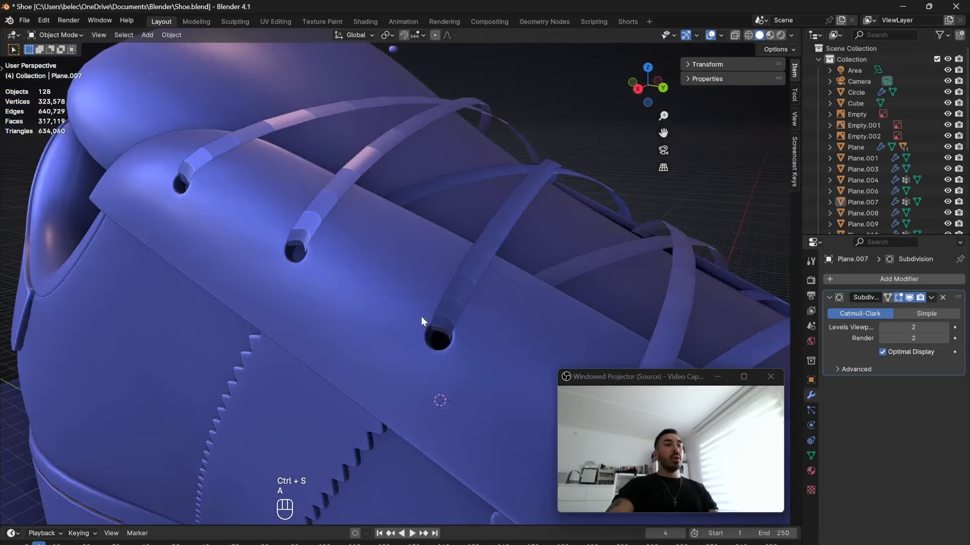
pyautogui.moveTo(421, 317); pyautogui.dragTo(416, 322, button='middle')
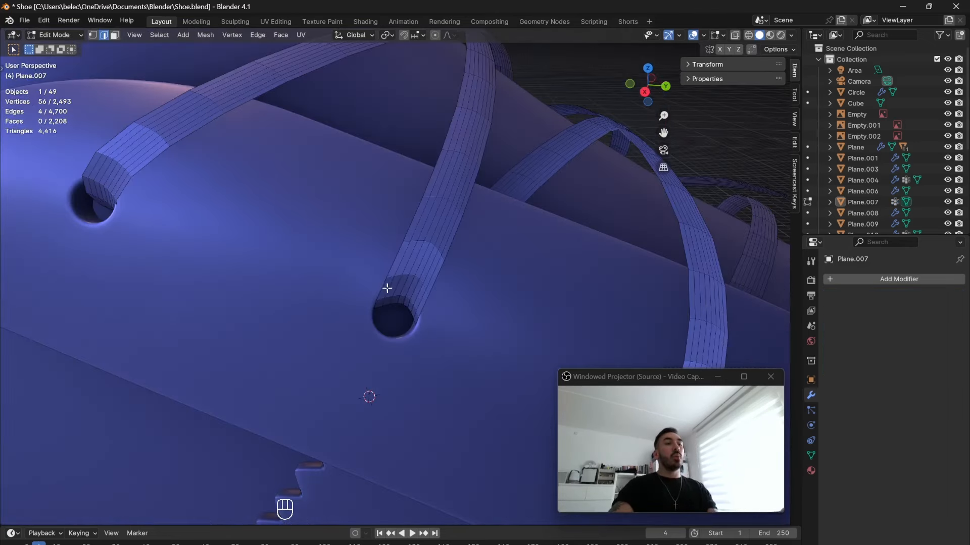
# Step: Select the surplus lengthwise edge loops along the subdivided laces and dissolve those edges
pyautogui.moveTo(391, 275); pyautogui.dragTo(393, 294, button='middle')
pyautogui.keyDown('alt'); pyautogui.keyDown('shift'); pyautogui.click(400, 298); pyautogui.keyUp('shift'); pyautogui.keyUp('alt')
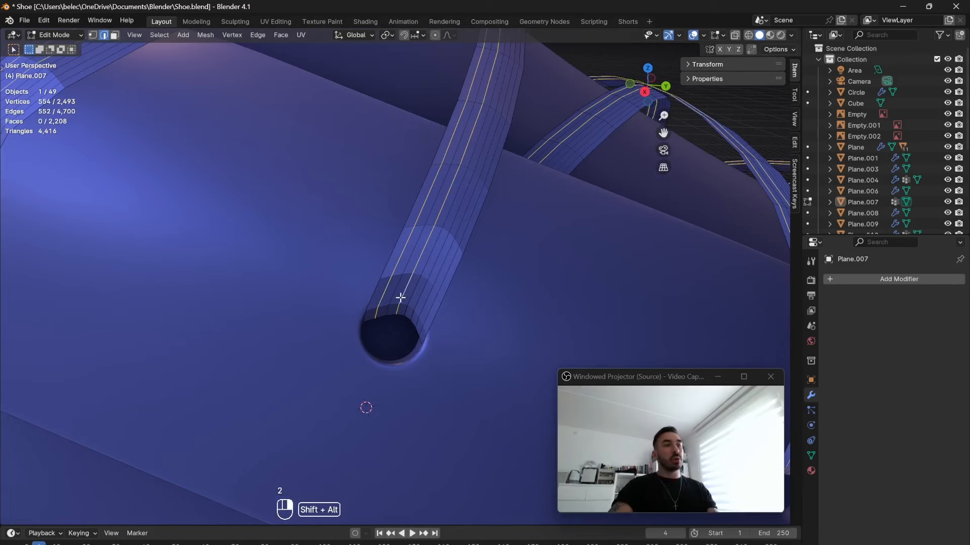
pyautogui.keyDown('alt'); pyautogui.keyDown('shift'); pyautogui.click(427, 310); pyautogui.keyUp('shift'); pyautogui.keyUp('alt')
pyautogui.press('x')
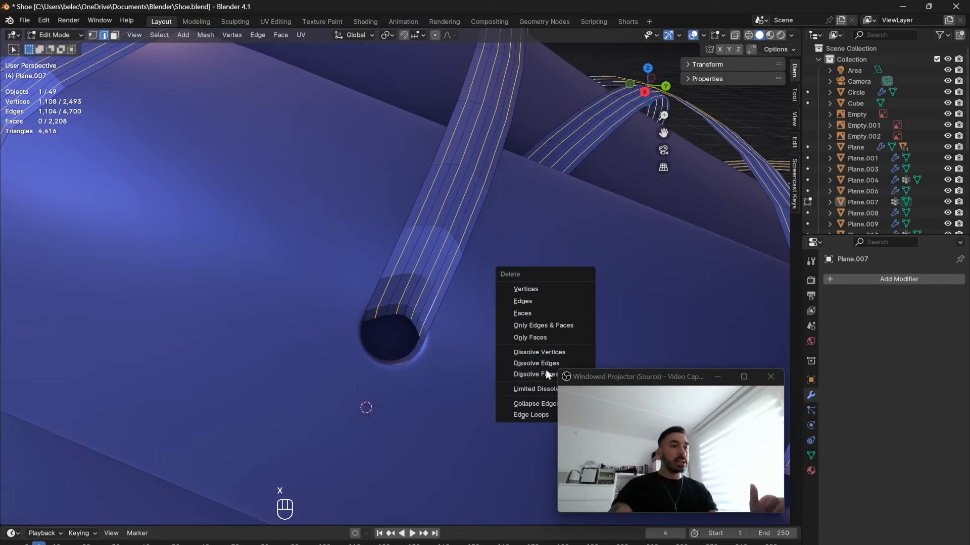
pyautogui.click(542, 363)
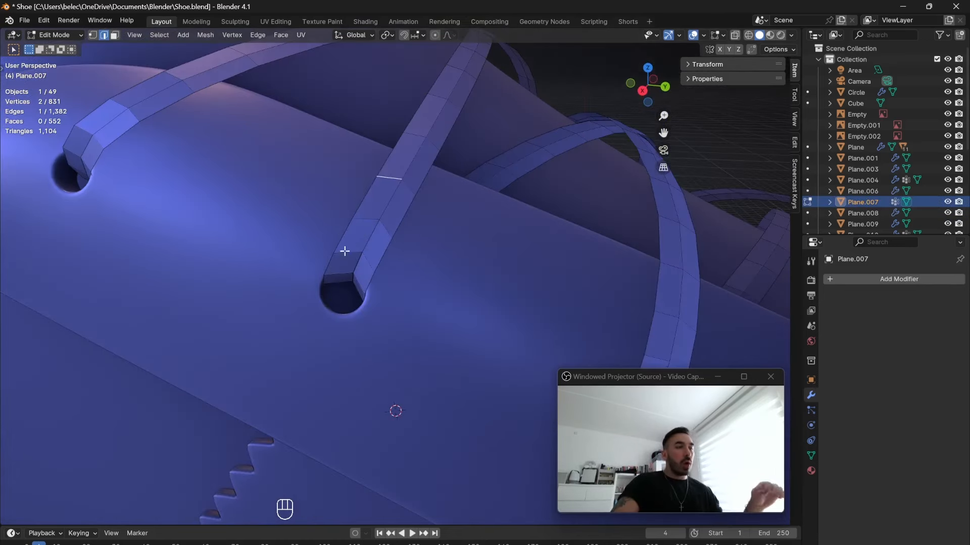
# Step: Try widening the lace strip above its eyelet hole by scaling two crosswise edge rows, the first by about 1.56, and undo the scaling
pyautogui.moveTo(344, 251); pyautogui.dragTo(361, 241, button='middle')
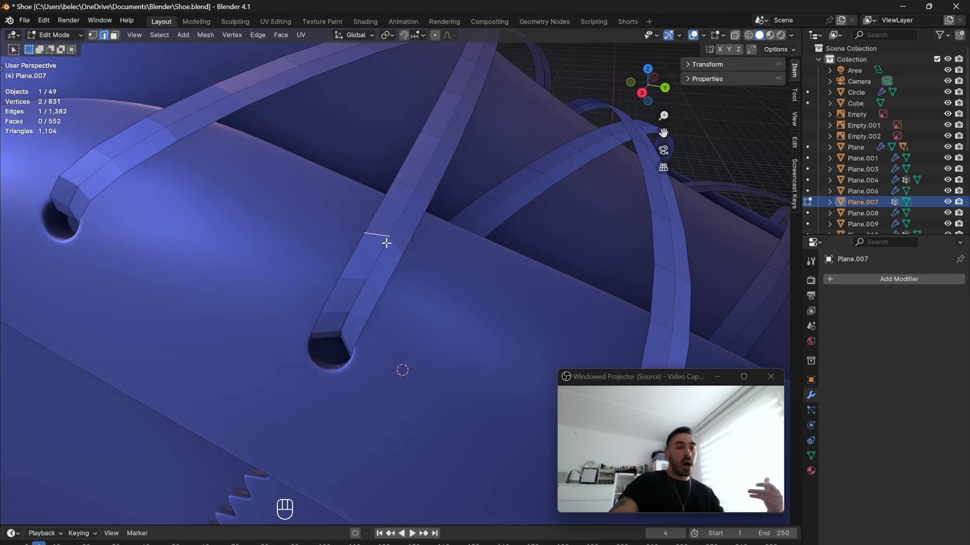
pyautogui.scroll(-4, 395, 238)
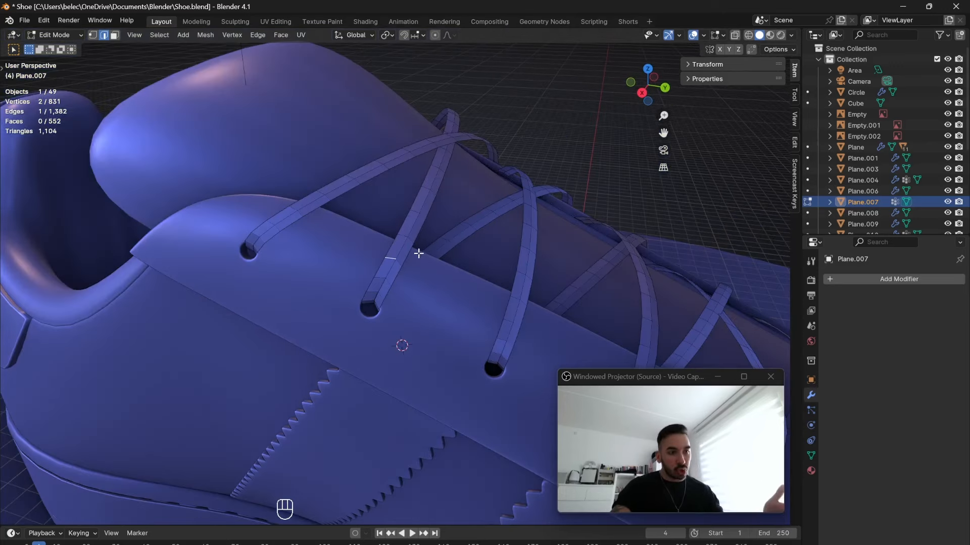
pyautogui.scroll(2, 418, 253)
pyautogui.keyDown('shift'); pyautogui.click(390, 254); pyautogui.keyUp('shift')
pyautogui.scroll(4, 404, 268)
pyautogui.press('s')
pyautogui.click(440, 313)
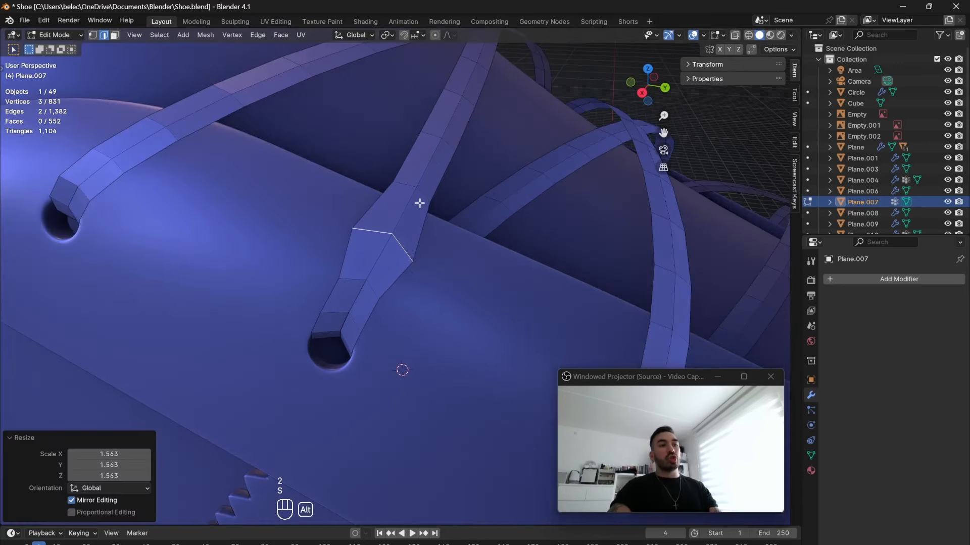
pyautogui.press('s')
pyautogui.click(451, 140)
pyautogui.press('z')
pyautogui.press('z')
pyautogui.hotkey('ctrl', 'z')
pyautogui.hotkey('ctrl', 'z')
pyautogui.hotkey('ctrl', 'z')
pyautogui.hotkey('ctrl', 'z')
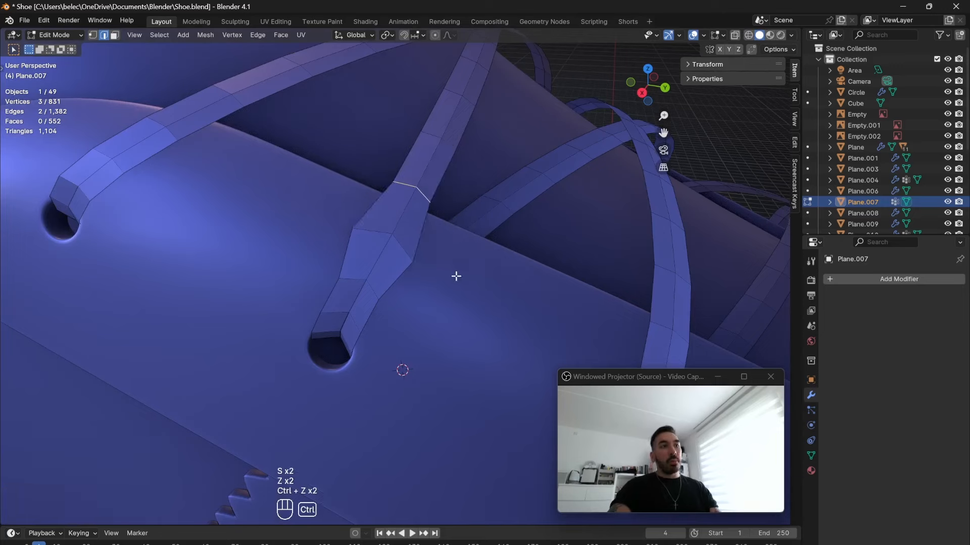
# Step: Add a level 1 Subdivision Surface to the laces in object mode and return to editing their mesh
pyautogui.press('Tab')
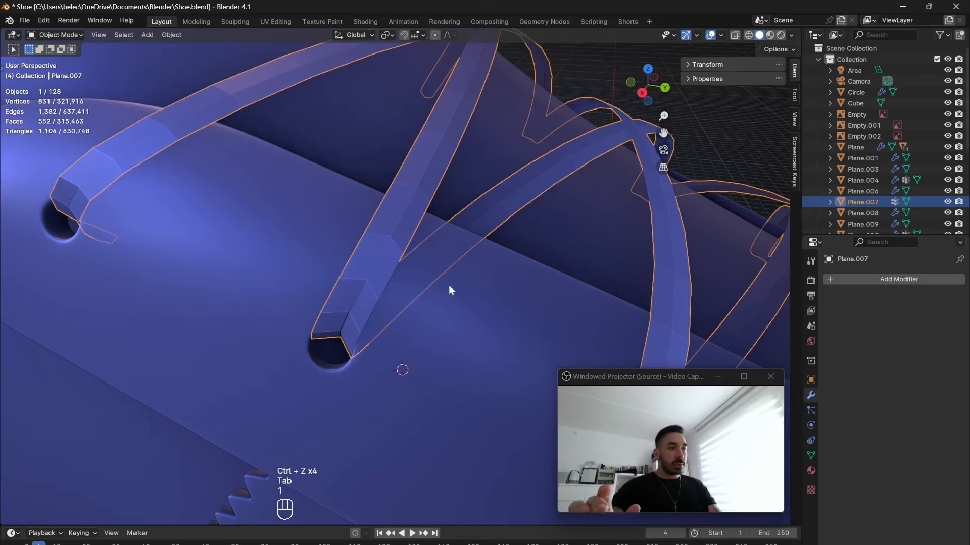
pyautogui.hotkey('ctrl', '1')
pyautogui.scroll(-3, 395, 277)
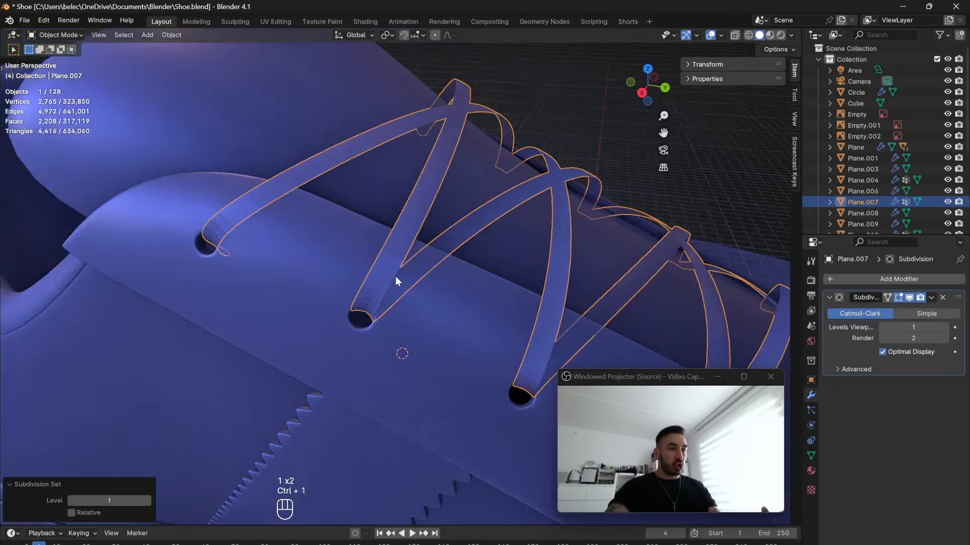
pyautogui.press('Tab')
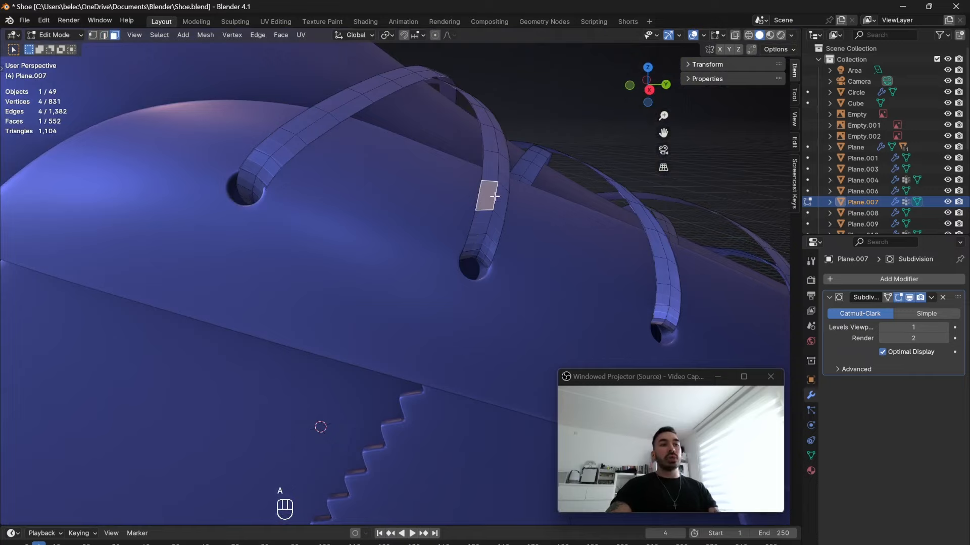
# Step: Select the crosswise edge rows along the lace strip running from the second eyelet over the tongue
pyautogui.moveTo(494, 196); pyautogui.dragTo(585, 241, button='middle')
pyautogui.keyDown('ctrl'); pyautogui.keyDown('shift'); pyautogui.click(724, 307); pyautogui.keyUp('shift'); pyautogui.keyUp('ctrl')
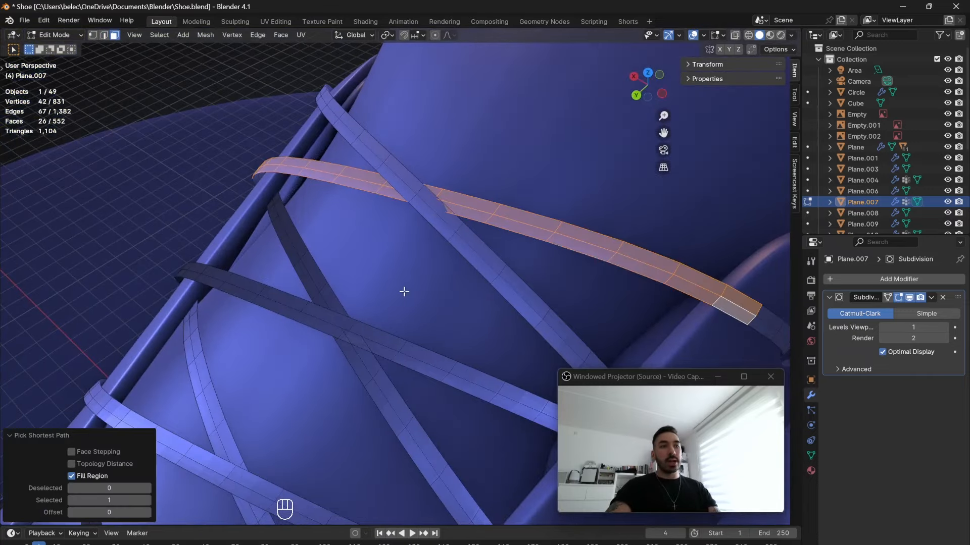
pyautogui.moveTo(403, 290); pyautogui.dragTo(530, 284, button='middle')
pyautogui.press('2')
pyautogui.keyDown('alt'); pyautogui.keyDown('shift'); pyautogui.click(353, 253); pyautogui.keyUp('shift'); pyautogui.keyUp('alt')
pyautogui.keyDown('alt'); pyautogui.keyDown('shift'); pyautogui.click(397, 284); pyautogui.keyUp('shift'); pyautogui.keyUp('alt')
pyautogui.keyDown('alt'); pyautogui.keyDown('shift'); pyautogui.click(396, 284); pyautogui.keyUp('shift'); pyautogui.keyUp('alt')
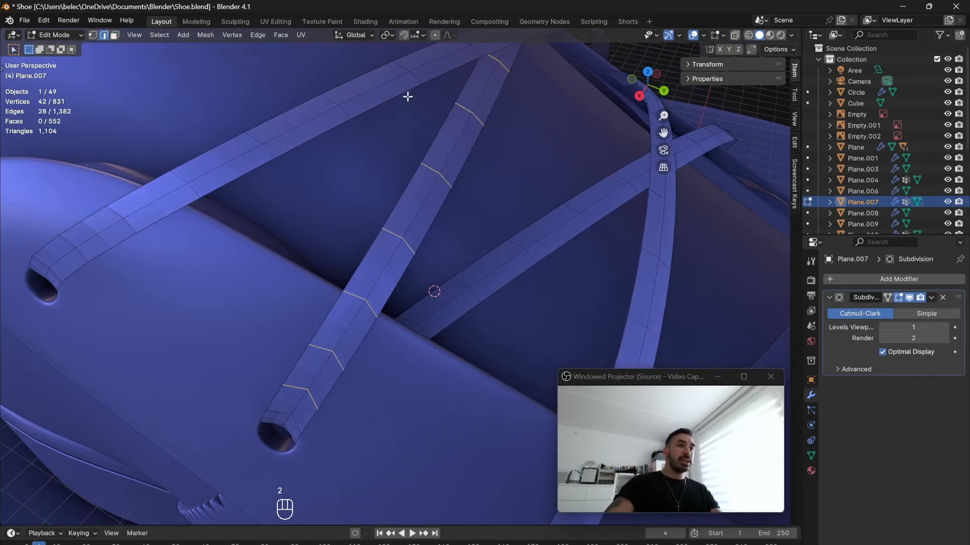
pyautogui.click(390, 37)
pyautogui.click(399, 86)
pyautogui.moveTo(465, 252); pyautogui.dragTo(490, 233, button='middle')
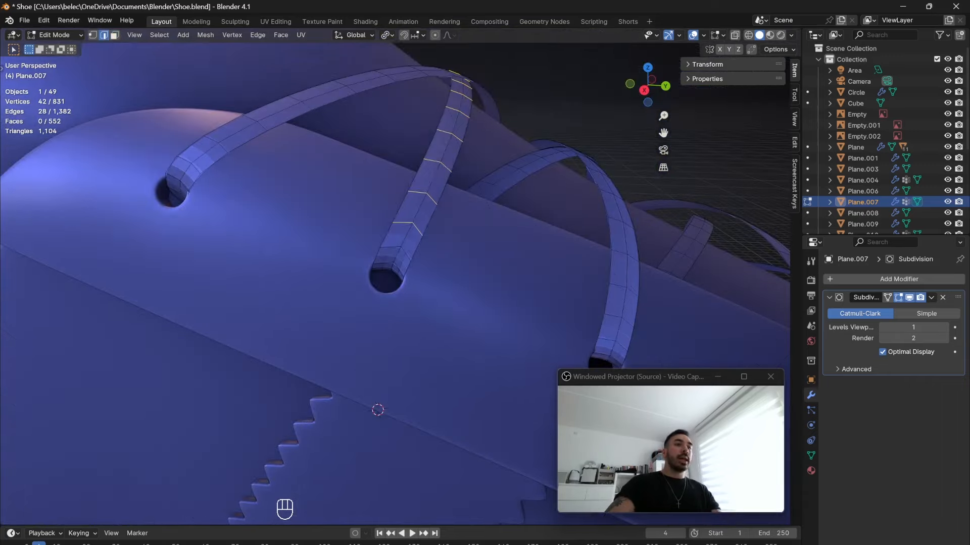
# Step: Widen the lace's middle by scaling its crosswise edge rows, leaving out the row nearest the eyelet for the second scaling
pyautogui.press('s')
pyautogui.click(549, 315)
pyautogui.keyDown('alt'); pyautogui.keyDown('shift'); pyautogui.click(401, 218); pyautogui.keyUp('shift'); pyautogui.keyUp('alt')
pyautogui.moveTo(401, 217); pyautogui.dragTo(446, 244, button='middle')
pyautogui.press('s')
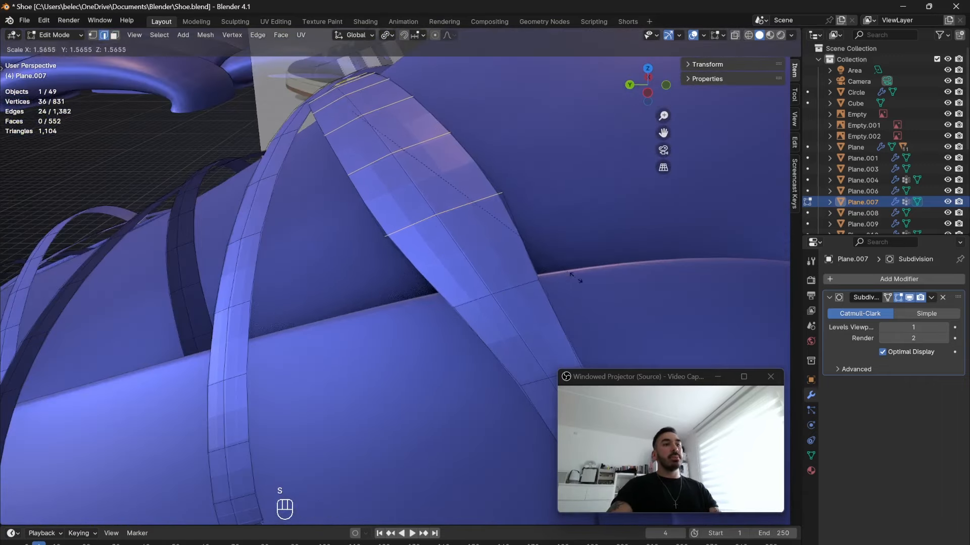
pyautogui.click(581, 279)
# Step: Rotate the widened lace section 9.95° in the view
pyautogui.press('Tab')
pyautogui.press('r')
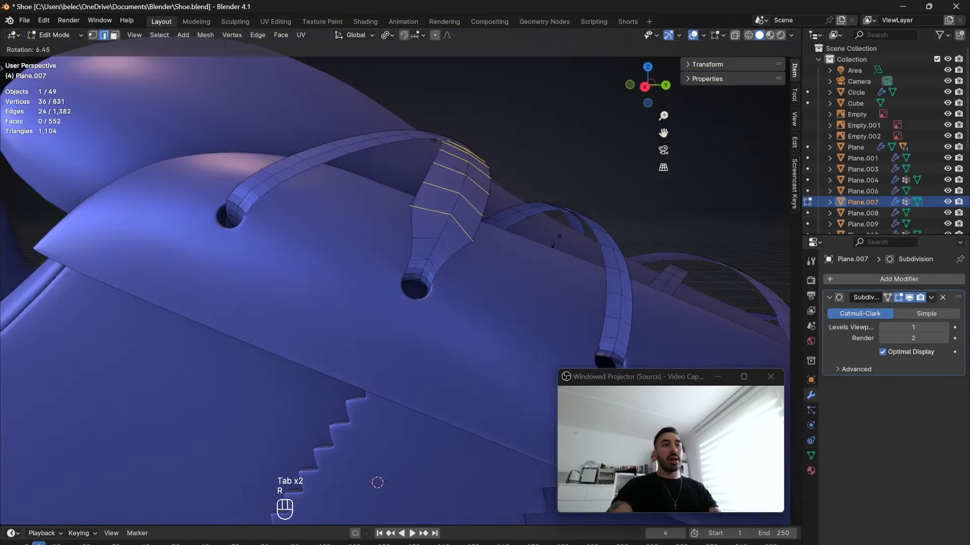
pyautogui.click(554, 238)
pyautogui.moveTo(554, 237); pyautogui.dragTo(537, 256, button='middle')
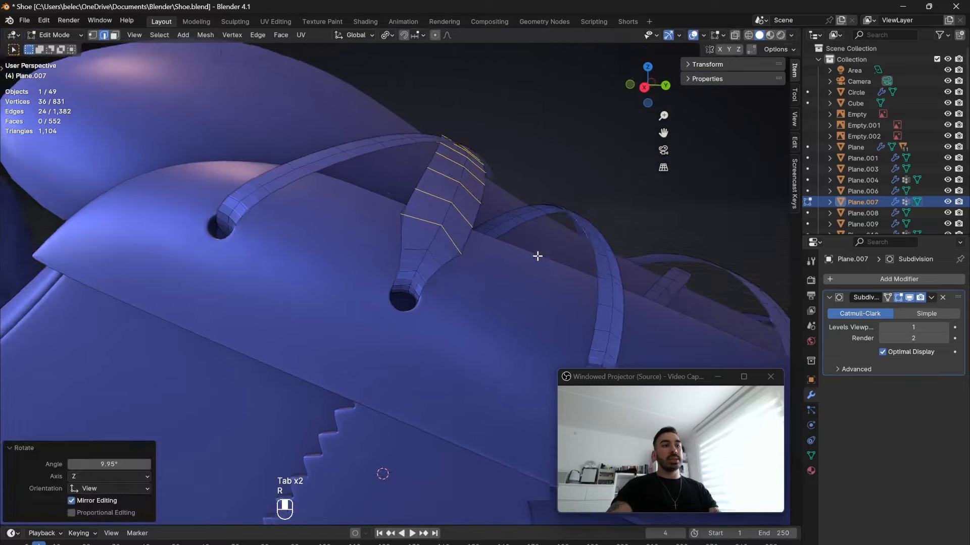
# Step: Scale the remaining middle edge rows of the lace by 1.191 and move them about 0.018 m into place over the tongue
pyautogui.moveTo(537, 256); pyautogui.dragTo(510, 267, button='middle')
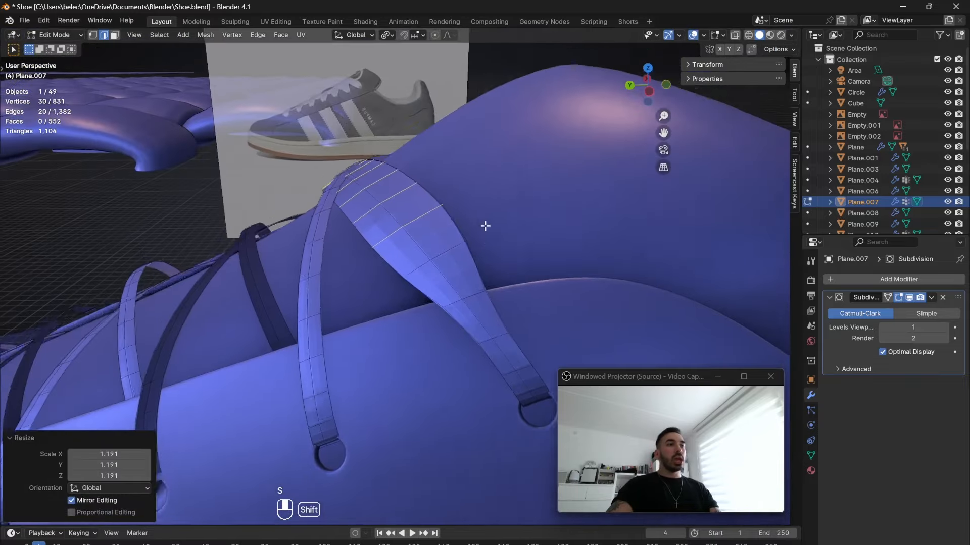
pyautogui.keyDown('shift'); pyautogui.moveTo(484, 225); pyautogui.dragTo(515, 229, button='middle'); pyautogui.keyUp('shift')
pyautogui.scroll(1, 480, 222)
pyautogui.press('g')
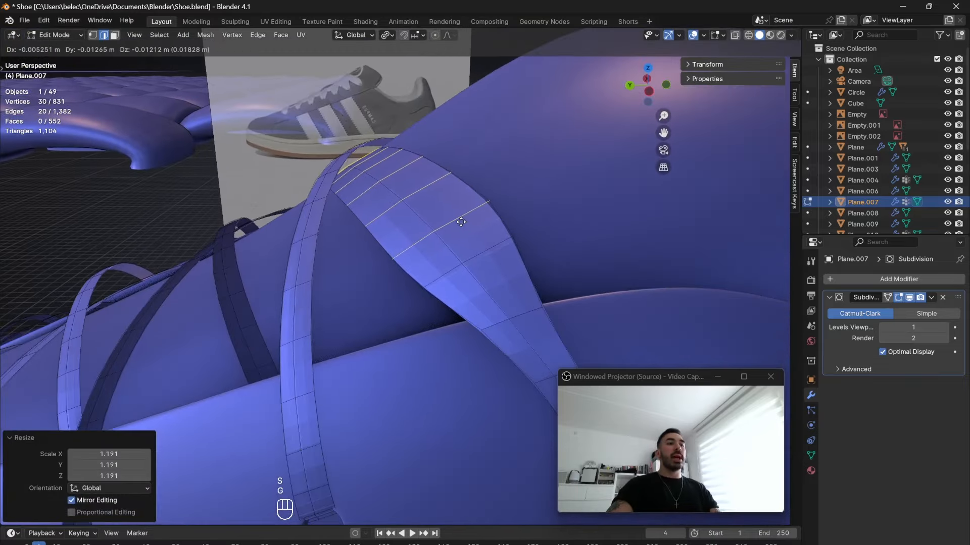
pyautogui.click(458, 217)
pyautogui.moveTo(458, 217); pyautogui.dragTo(388, 210, button='middle')
pyautogui.press('Tab')
pyautogui.scroll(-3, 404, 267)
pyautogui.moveTo(417, 283); pyautogui.dragTo(420, 305, button='middle')
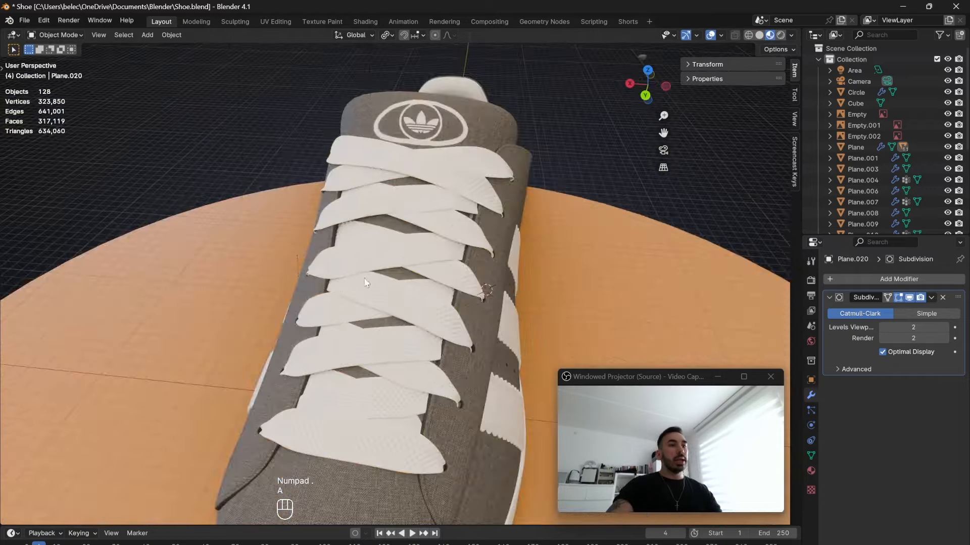
# Step: Extrude all faces of the joined laces and shrink them inward about 0.01 m to give the laces thickness
pyautogui.moveTo(444, 273); pyautogui.dragTo(410, 320, button='middle')
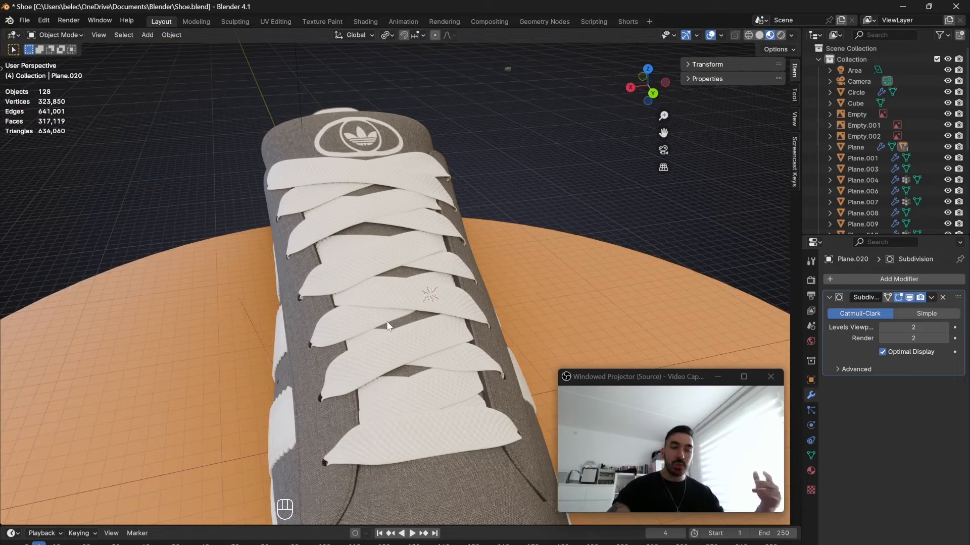
pyautogui.press('Tab')
pyautogui.press('a')
pyautogui.moveTo(399, 323)
pyautogui.mouseDown(button='middle')
pyautogui.moveTo(347, 274)
pyautogui.moveTo(403, 288)
pyautogui.moveTo(136, 294)
pyautogui.moveTo(355, 297)
pyautogui.moveTo(374, 285)
pyautogui.moveTo(405, 301)
pyautogui.moveTo(457, 301)
pyautogui.moveTo(446, 314)
pyautogui.mouseUp(button='middle')
pyautogui.press('Tab')
pyautogui.scroll(-2, 403, 289)
pyautogui.scroll(4, 355, 296)
pyautogui.press('Tab')
pyautogui.press('z')
pyautogui.press('z')
pyautogui.press('e')
pyautogui.rightClick(453, 325)
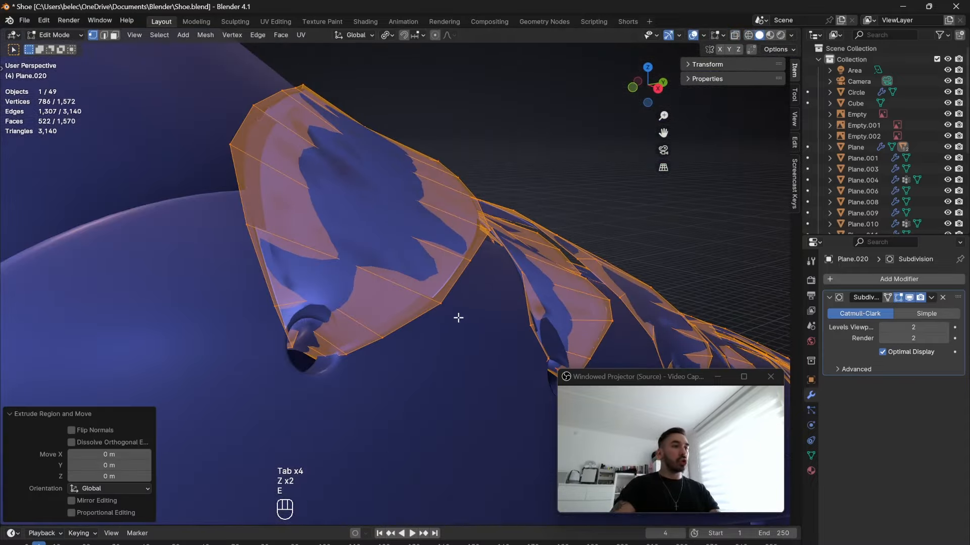
pyautogui.hotkey('alt', 's')
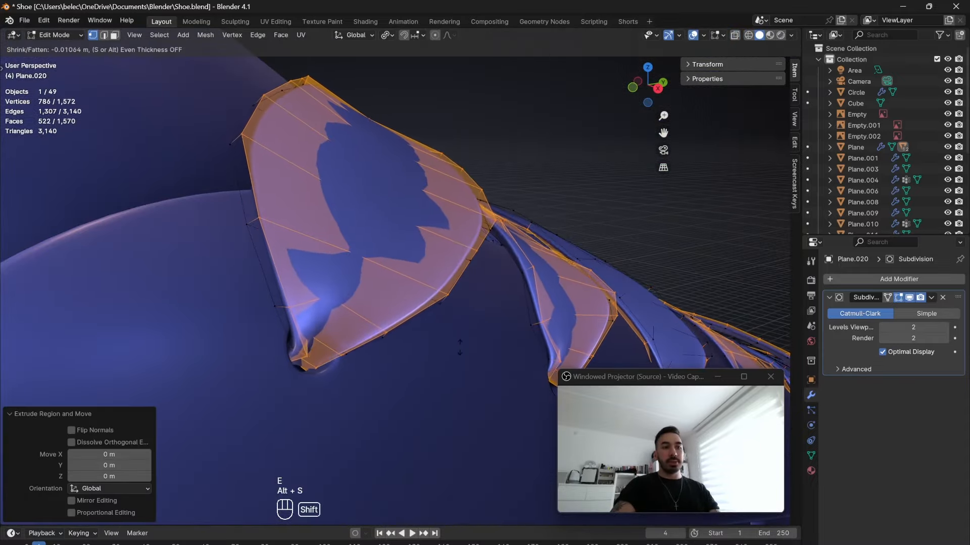
pyautogui.click(459, 347)
pyautogui.press('Tab')
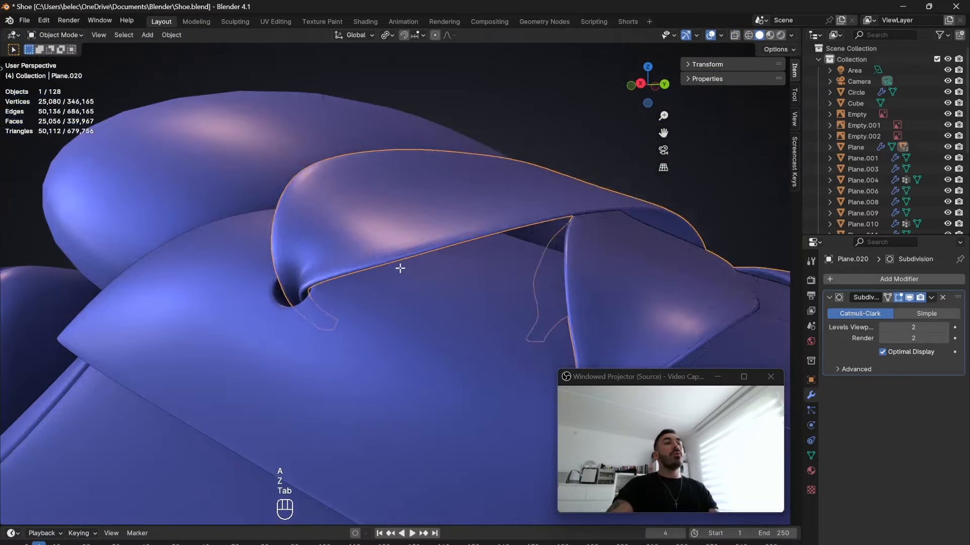
# Step: Add a centred single-cut edge loop along the thickness on each long side of the laces
pyautogui.press('Tab')
pyautogui.hotkey('ctrl', 'r')
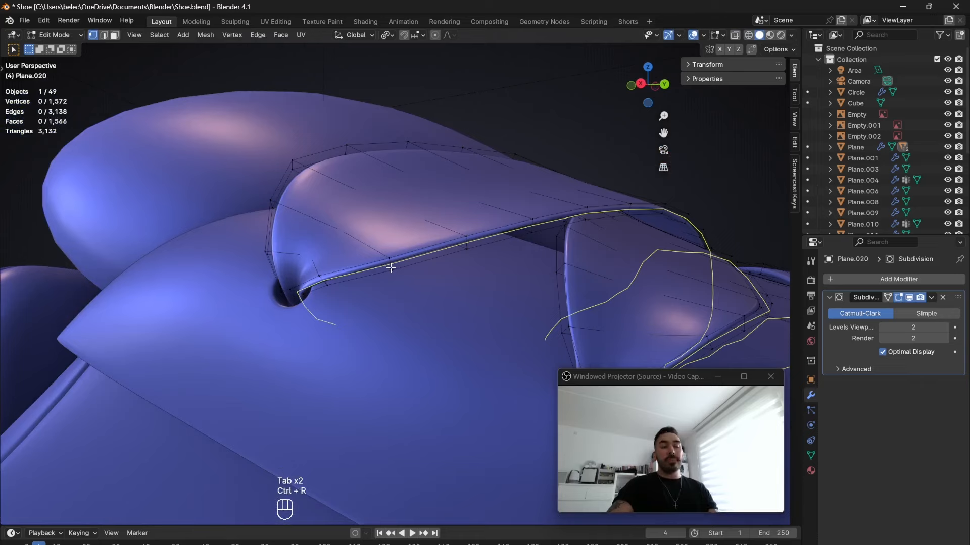
pyautogui.click(391, 268)
pyautogui.rightClick(391, 268)
pyautogui.moveTo(429, 269); pyautogui.dragTo(490, 268, button='middle')
pyautogui.hotkey('ctrl', 'r')
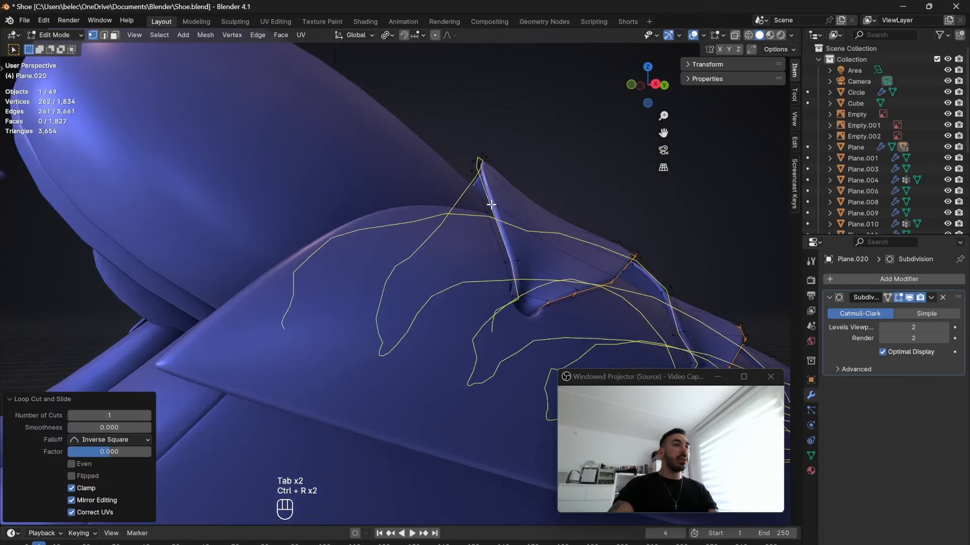
pyautogui.click(490, 205)
pyautogui.rightClick(491, 206)
pyautogui.scroll(3, 478, 227)
pyautogui.keyDown('shift'); pyautogui.moveTo(502, 220); pyautogui.dragTo(441, 222, button='middle'); pyautogui.keyUp('shift')
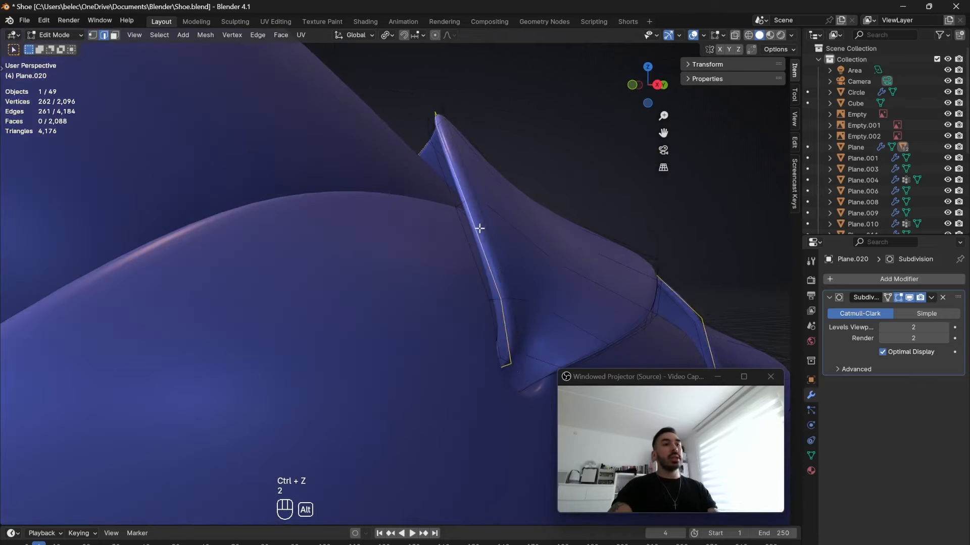
# Step: Select the new edge loops along both sides of the laces and mark them as seams
pyautogui.keyDown('alt'); pyautogui.click(478, 228); pyautogui.keyUp('alt')
pyautogui.keyDown('alt'); pyautogui.click(476, 229); pyautogui.keyUp('alt')
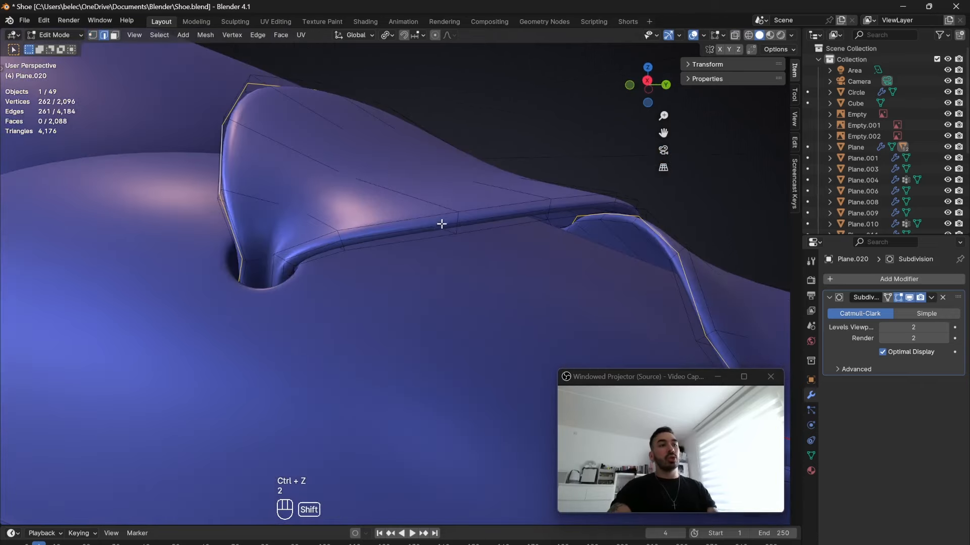
pyautogui.keyDown('alt'); pyautogui.keyDown('shift'); pyautogui.click(441, 223); pyautogui.keyUp('shift'); pyautogui.keyUp('alt')
pyautogui.hotkey('ctrl', 'e')
pyautogui.click(468, 411)
# Step: Examine the seams around the lace ends at the eyelets and the woven texture across the laces
pyautogui.scroll(-3, 492, 305)
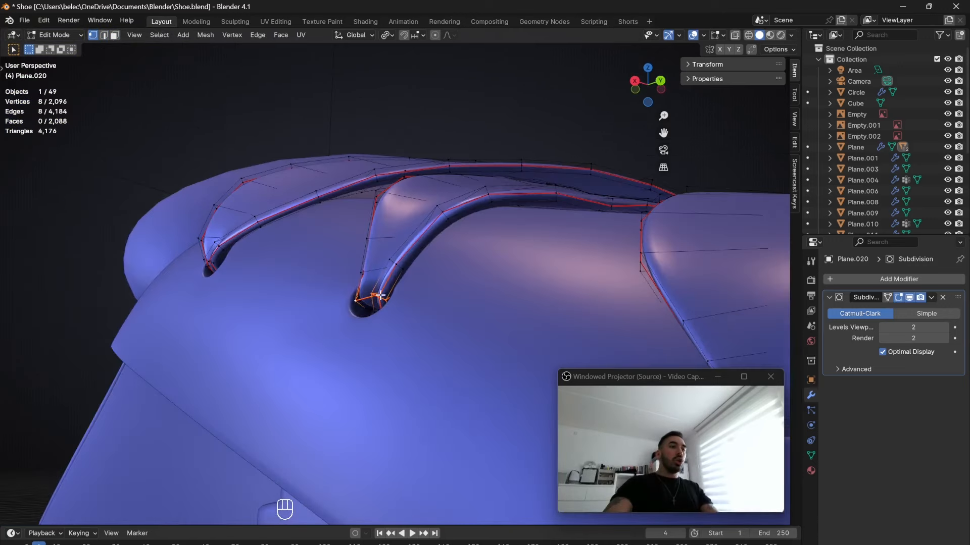
pyautogui.press('x')
pyautogui.hotkey('alt', 'z')
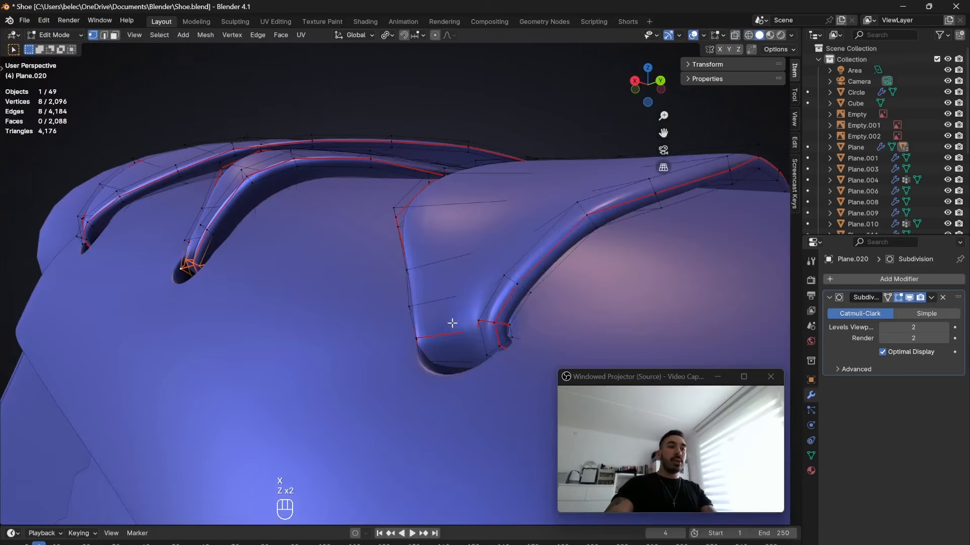
pyautogui.keyDown('alt'); pyautogui.keyDown('shift'); pyautogui.click(449, 323); pyautogui.keyUp('shift'); pyautogui.keyUp('alt')
pyautogui.hotkey('alt', 'z')
pyautogui.hotkey('alt', 'z')
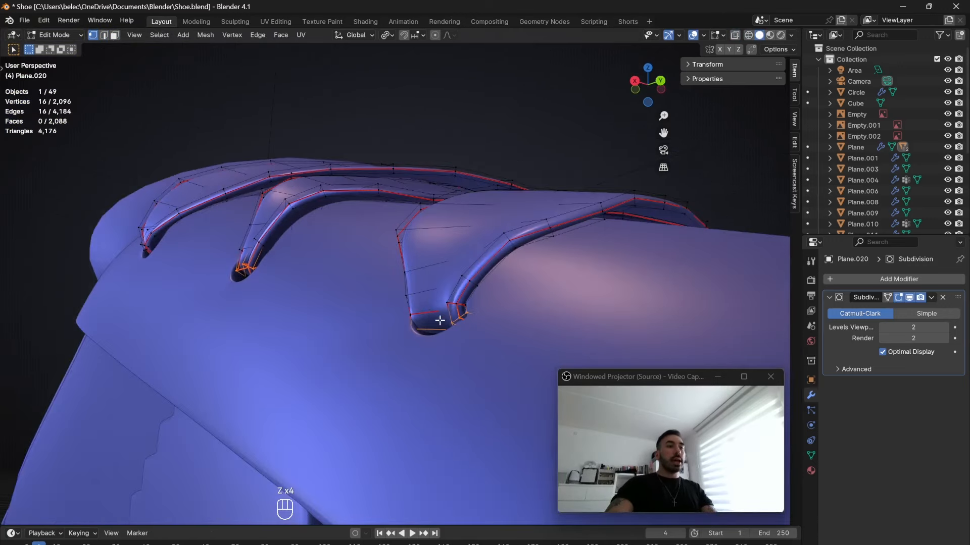
pyautogui.keyDown('alt'); pyautogui.click(426, 313); pyautogui.keyUp('alt')
pyautogui.moveTo(283, 229); pyautogui.dragTo(264, 313, button='middle')
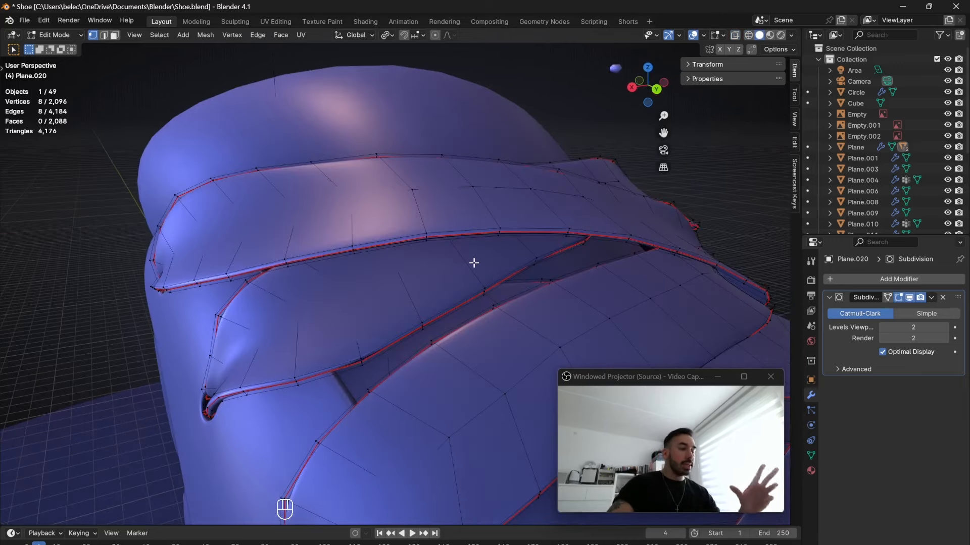
pyautogui.moveTo(201, 322); pyautogui.dragTo(233, 329, button='middle')
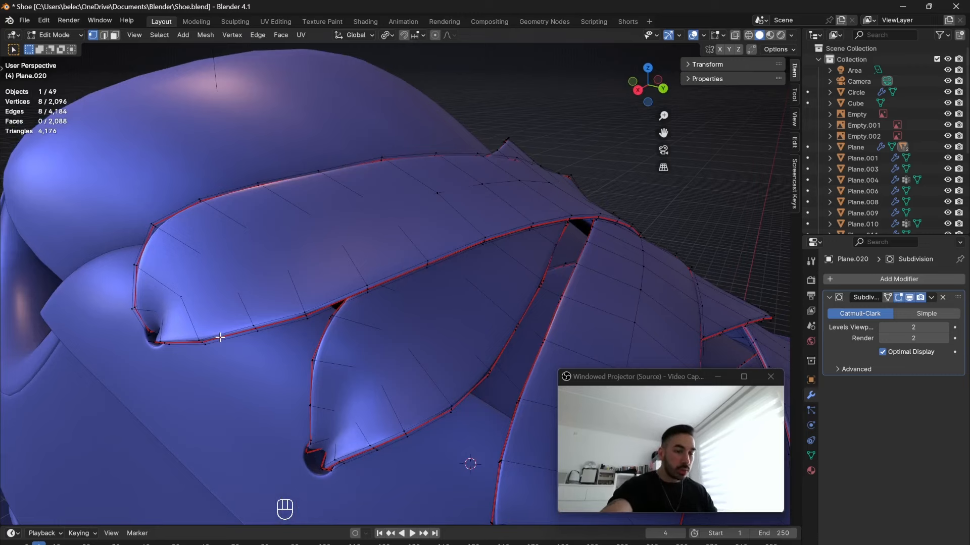
pyautogui.moveTo(220, 338); pyautogui.dragTo(441, 403, button='middle')
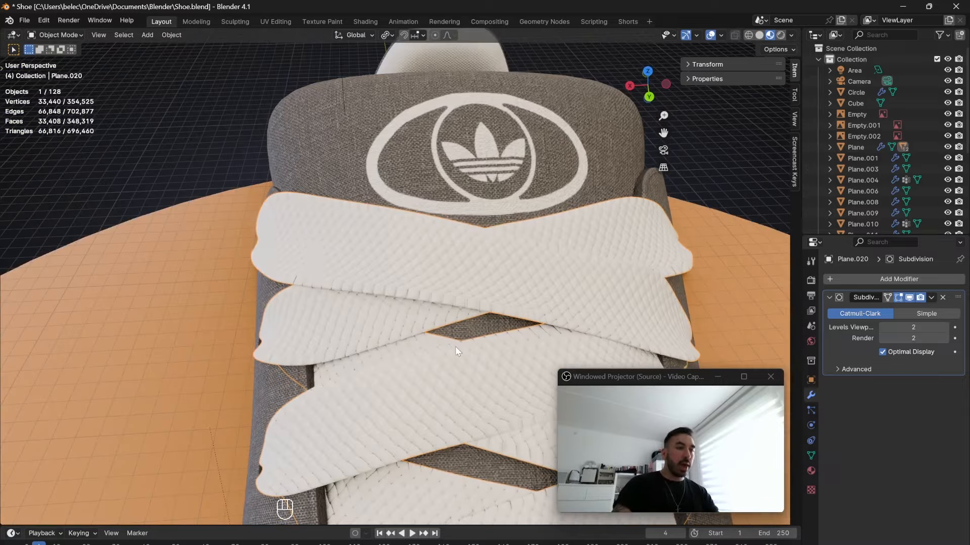
pyautogui.moveTo(473, 291); pyautogui.dragTo(416, 334, button='middle')
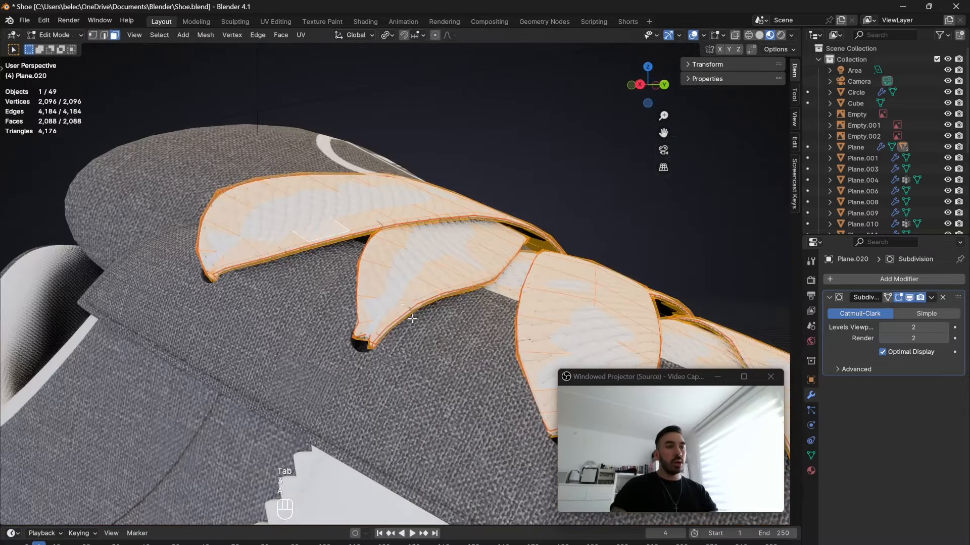
# Step: Unwrap all lace faces and check the UV islands over the Shoelace texture
pyautogui.press('u')
pyautogui.click(335, 275)
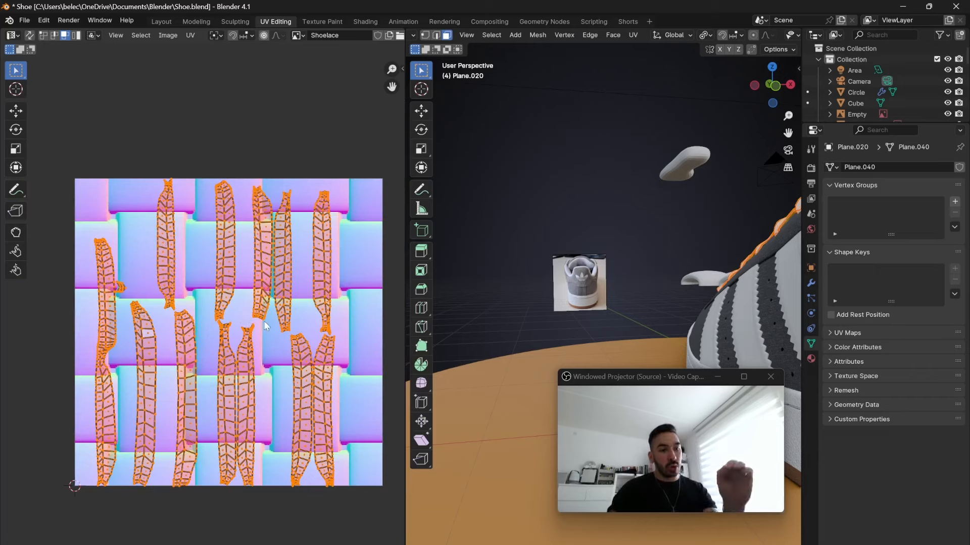
pyautogui.scroll(6, 266, 325)
pyautogui.scroll(-5, 251, 321)
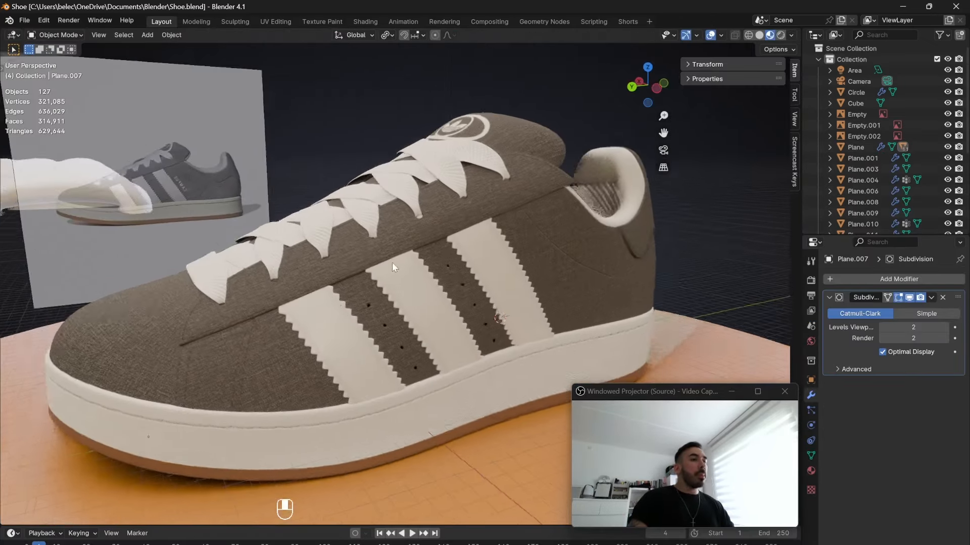
# Step: Examine the shoe's side stripes, stitched seams, heel panel and Campus lettering from several sides
pyautogui.moveTo(393, 263); pyautogui.dragTo(318, 291, button='middle')
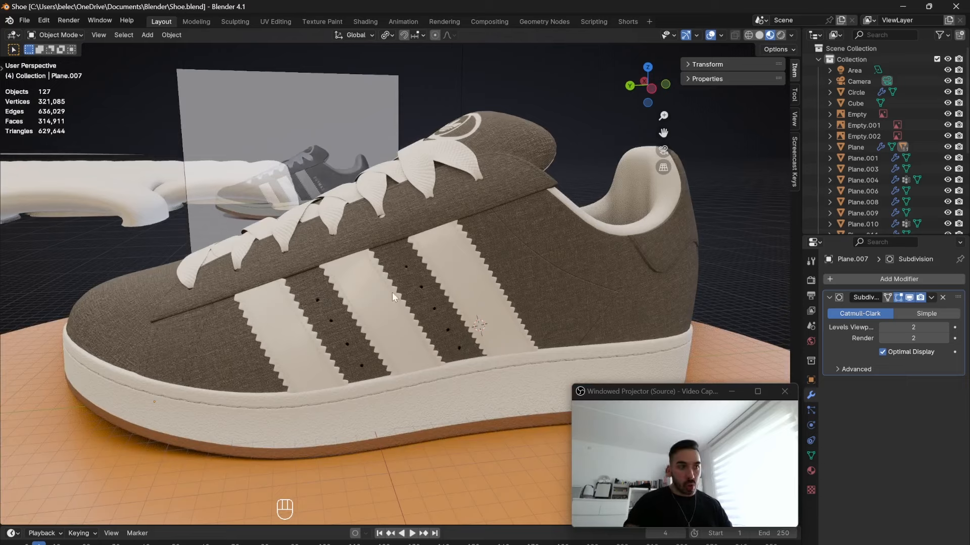
pyautogui.moveTo(461, 286); pyautogui.dragTo(416, 280, button='middle')
pyautogui.scroll(3, 417, 281)
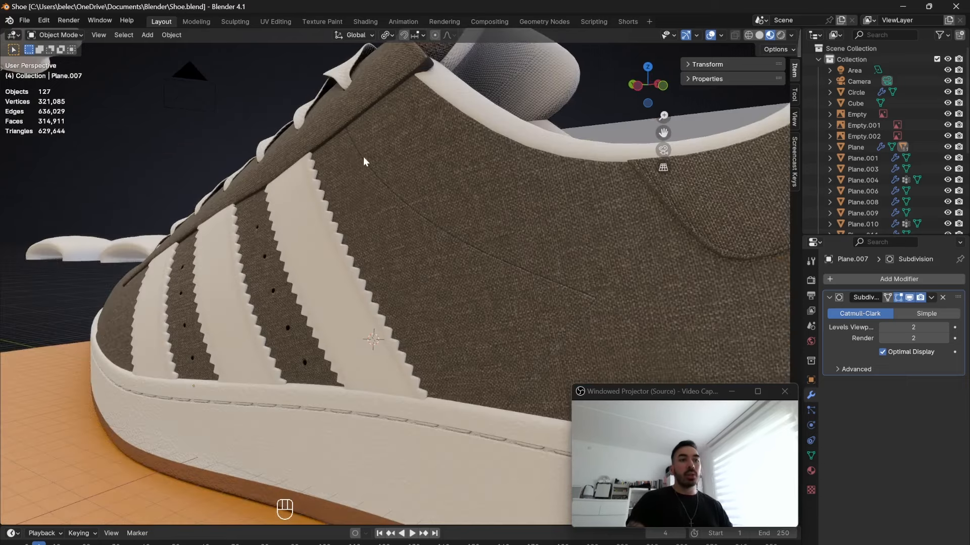
pyautogui.scroll(-5, 426, 210)
pyautogui.moveTo(499, 263); pyautogui.dragTo(258, 310, button='middle')
pyautogui.click(147, 335)
pyautogui.moveTo(147, 335); pyautogui.dragTo(240, 311, button='middle')
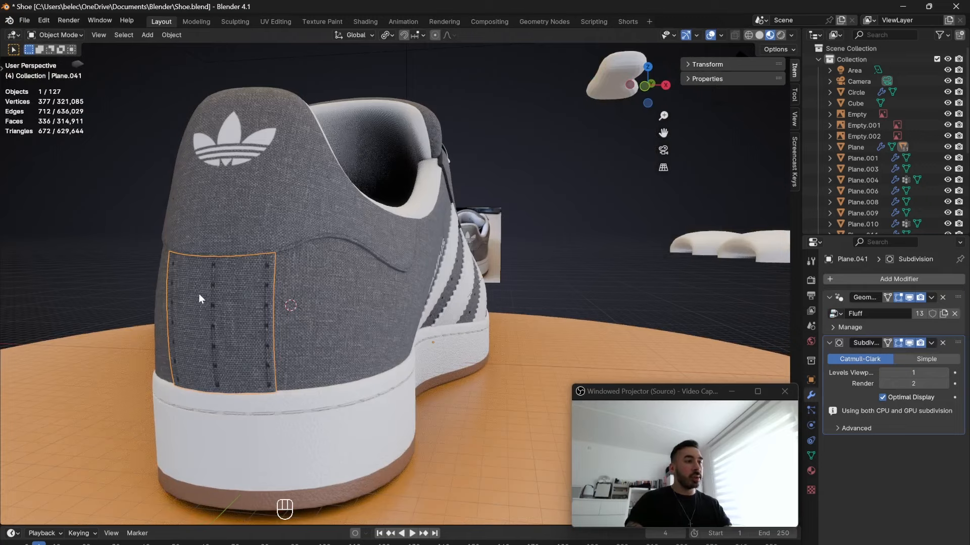
pyautogui.press('Tab')
pyautogui.scroll(-1, 217, 281)
pyautogui.press('Tab')
pyautogui.scroll(3, 323, 303)
pyautogui.moveTo(424, 308); pyautogui.dragTo(349, 314, button='middle')
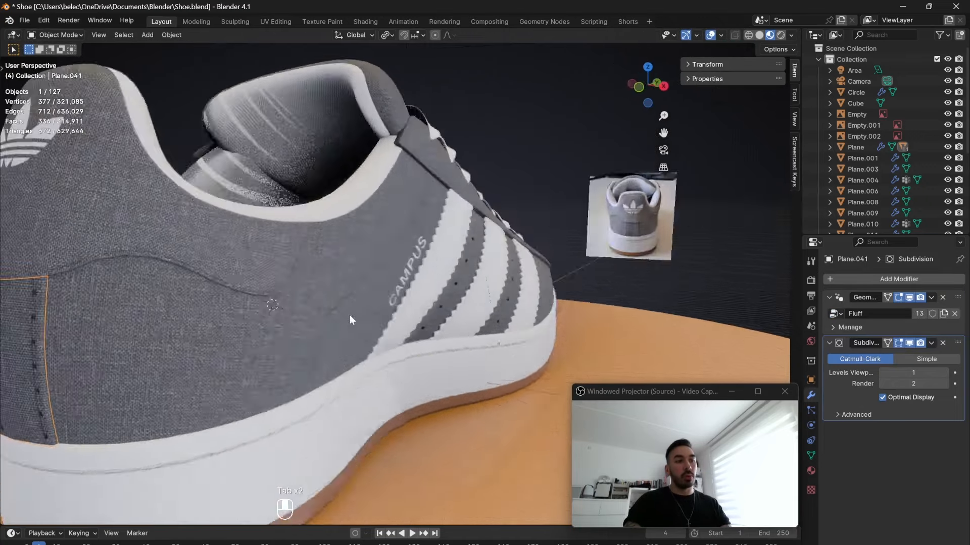
pyautogui.click(389, 319)
pyautogui.moveTo(227, 288); pyautogui.dragTo(277, 292, button='middle')
pyautogui.scroll(2, 199, 307)
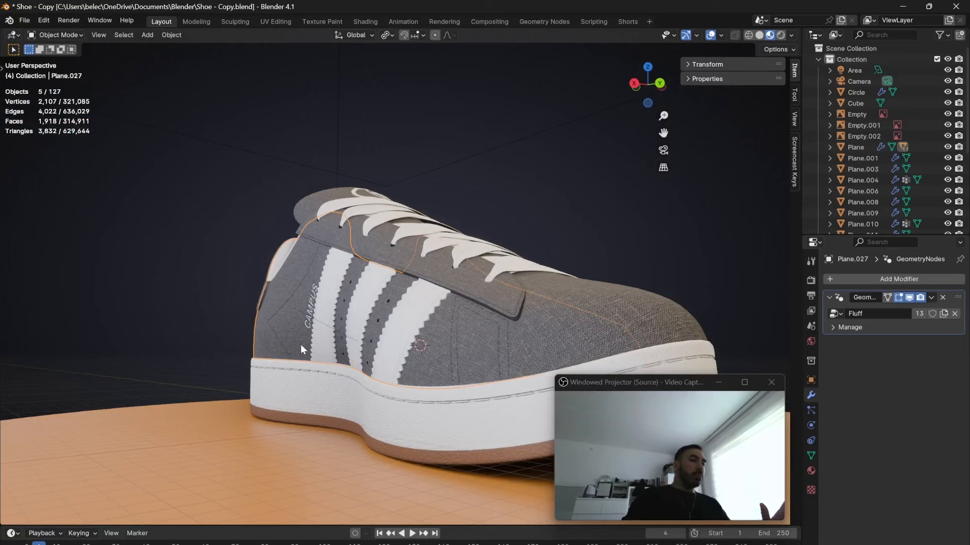
# Step: Lift the selected grey fabric upper panels clear above the sole to expose the parts beneath
pyautogui.moveTo(301, 345); pyautogui.dragTo(354, 323, button='middle')
pyautogui.press('g')
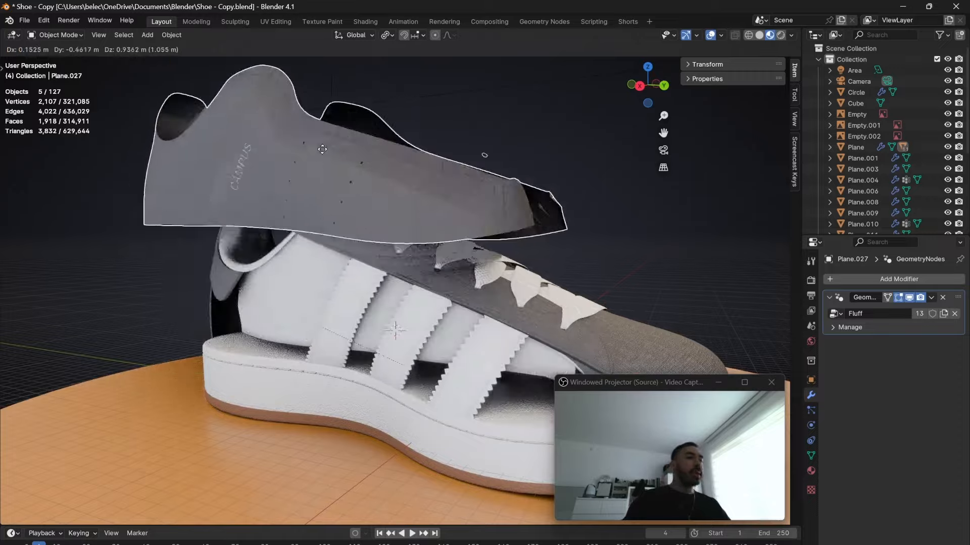
pyautogui.click(319, 76)
pyautogui.moveTo(394, 151); pyautogui.dragTo(362, 241, button='middle')
# Step: Undo and redo the upper panels' move to compare the assembled and separated shoe
pyautogui.hotkey('ctrl', 'z')
pyautogui.scroll(3, 361, 241)
pyautogui.moveTo(401, 316); pyautogui.dragTo(354, 239, button='middle')
pyautogui.scroll(-2, 394, 270)
pyautogui.hotkey('ctrl', 'shift', 'z')
# Step: Select the eyelet panel under the laces and inspect its mesh in Edit Mode, returning to Object Mode
pyautogui.scroll(4, 410, 286)
pyautogui.click(354, 239)
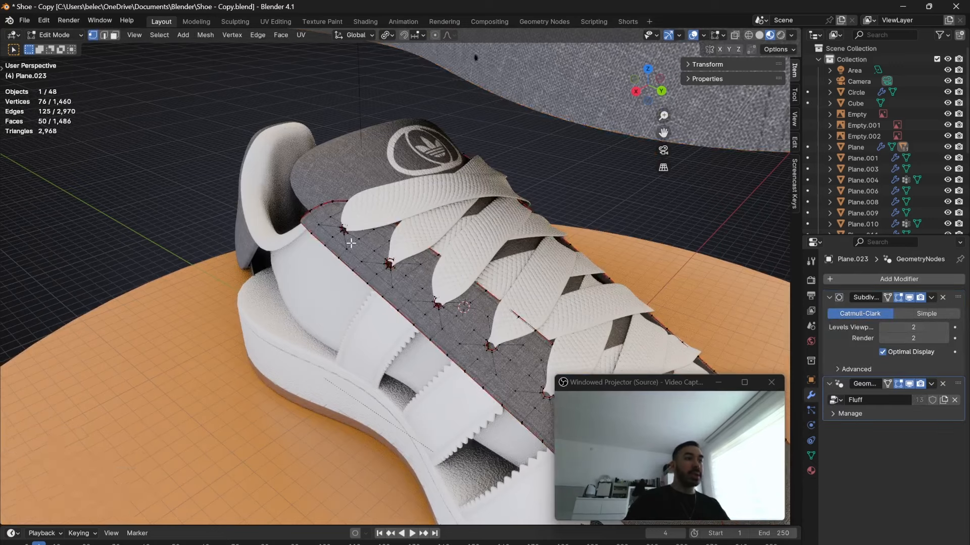
pyautogui.press('Tab')
pyautogui.scroll(3, 352, 242)
pyautogui.press('Tab')
pyautogui.scroll(-6, 507, 196)
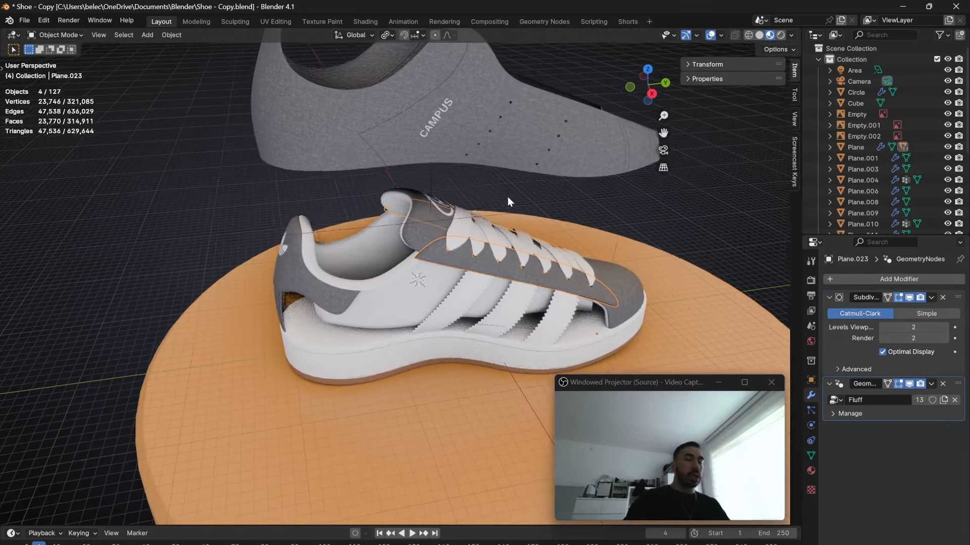
pyautogui.moveTo(503, 198); pyautogui.dragTo(468, 229, button='middle')
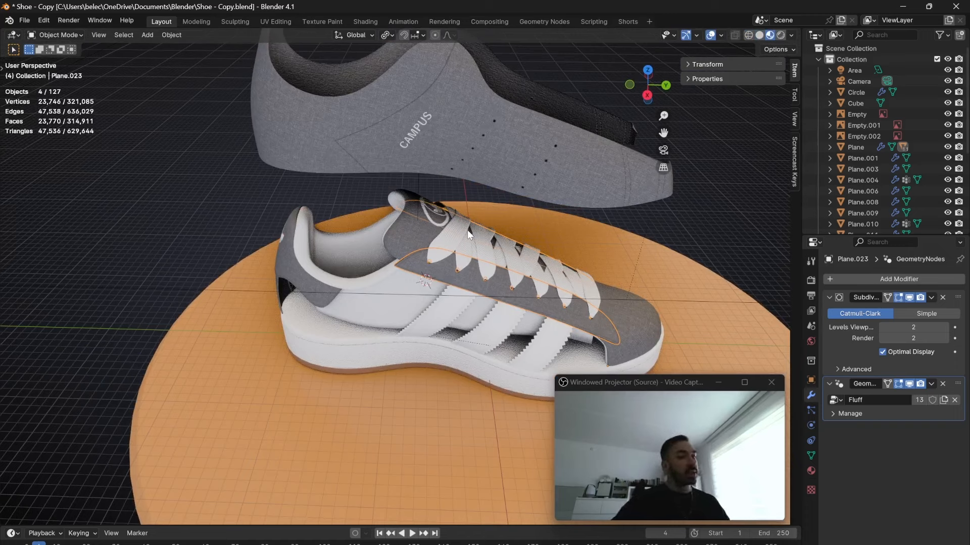
# Step: Lift the grey body panels straight up along Z above the sole and open their mesh in Edit Mode
pyautogui.press('g')
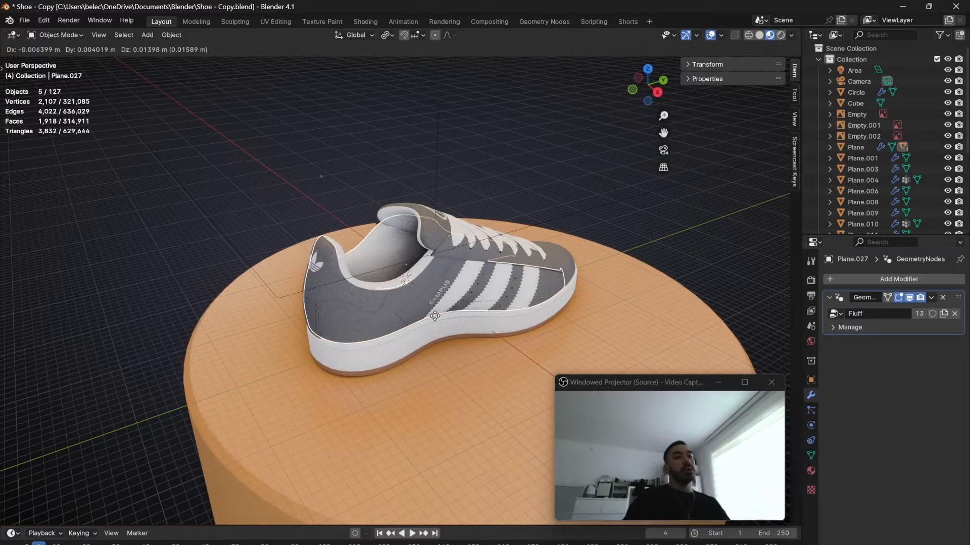
pyautogui.press('z')
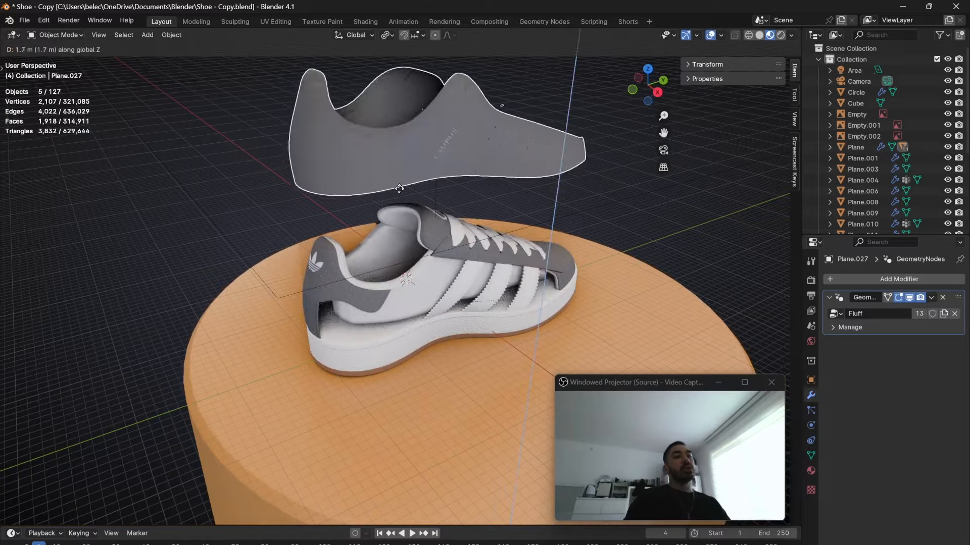
pyautogui.click(374, 119)
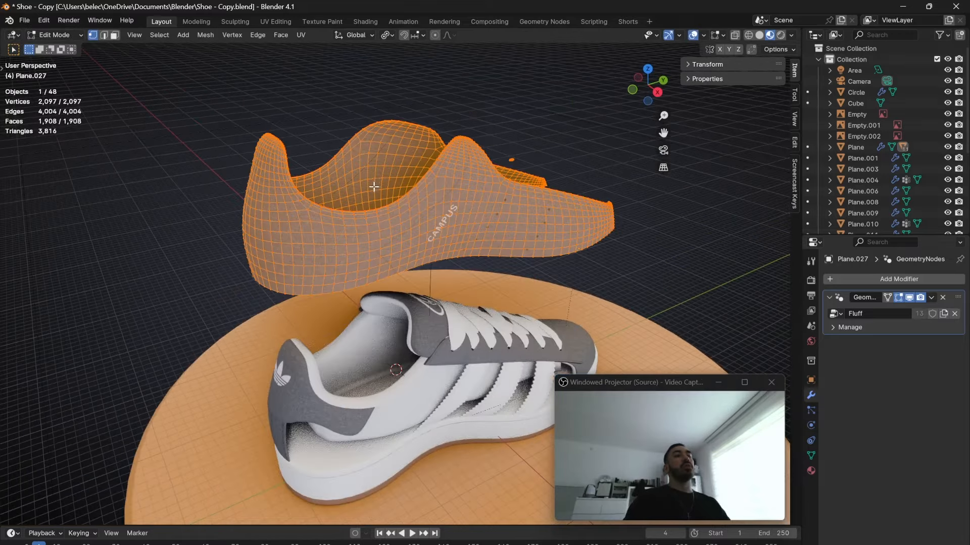
pyautogui.moveTo(373, 187); pyautogui.dragTo(272, 229, button='middle')
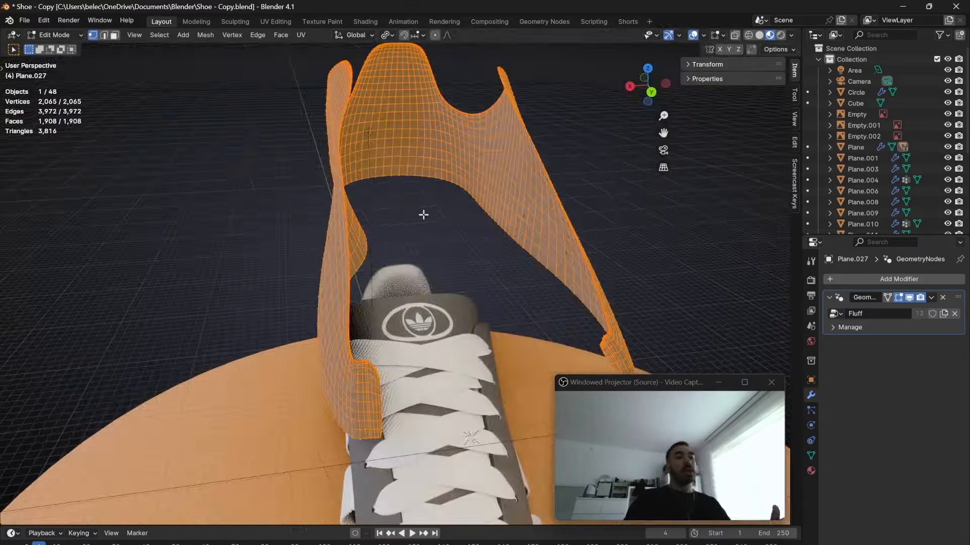
# Step: Start exporting the body panel's UV layout to the Shoe textures folder under the file name Shoe Body
pyautogui.click(275, 22)
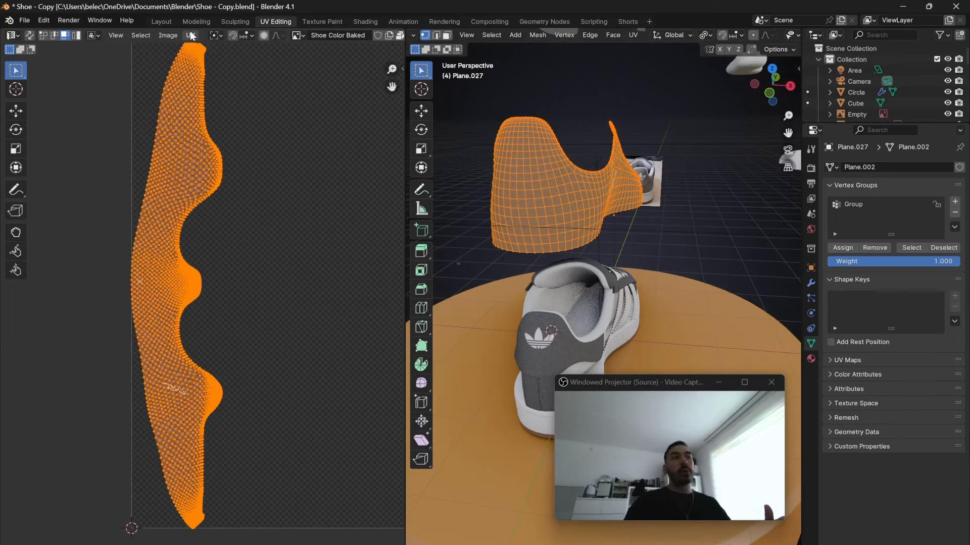
pyautogui.click(191, 35)
pyautogui.click(229, 359)
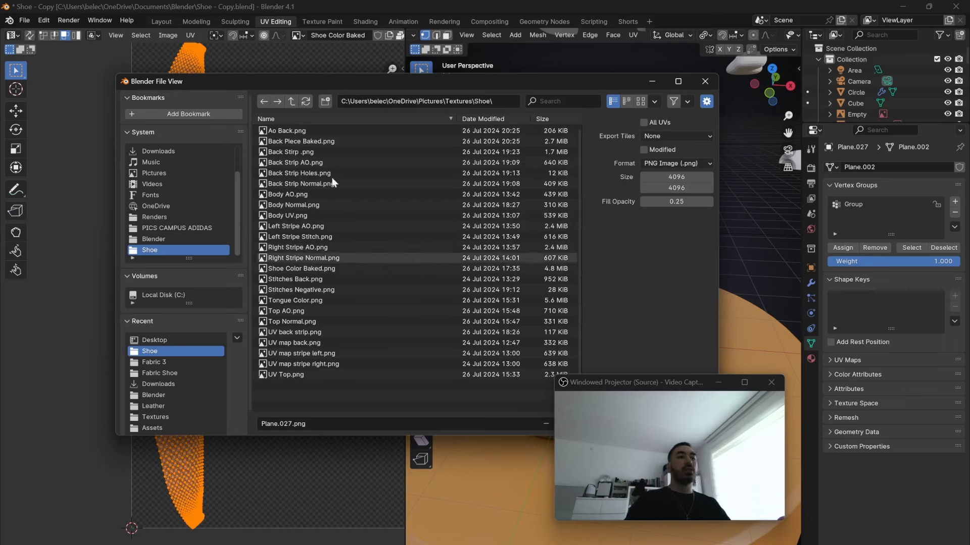
pyautogui.moveTo(342, 83); pyautogui.dragTo(268, 83)
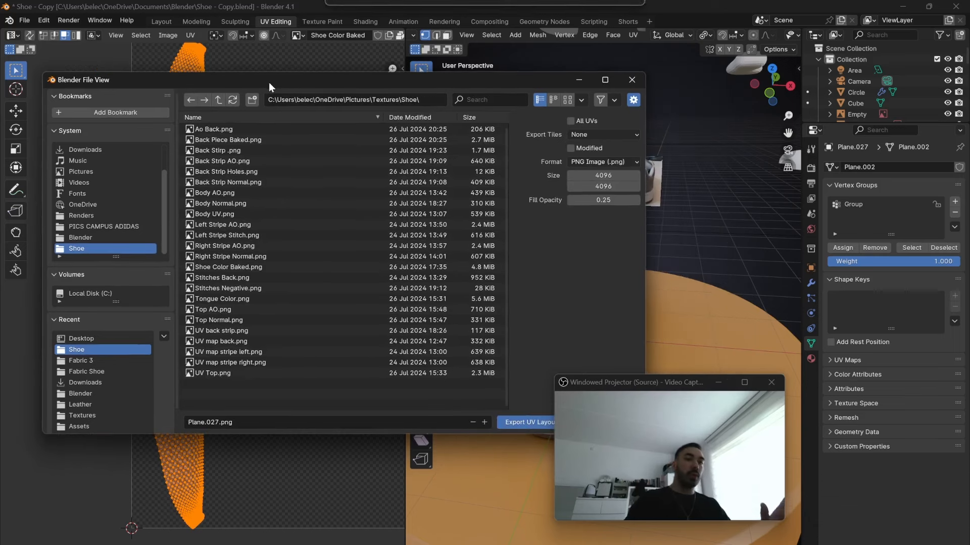
pyautogui.click(222, 422)
pyautogui.write('Shoe Body')
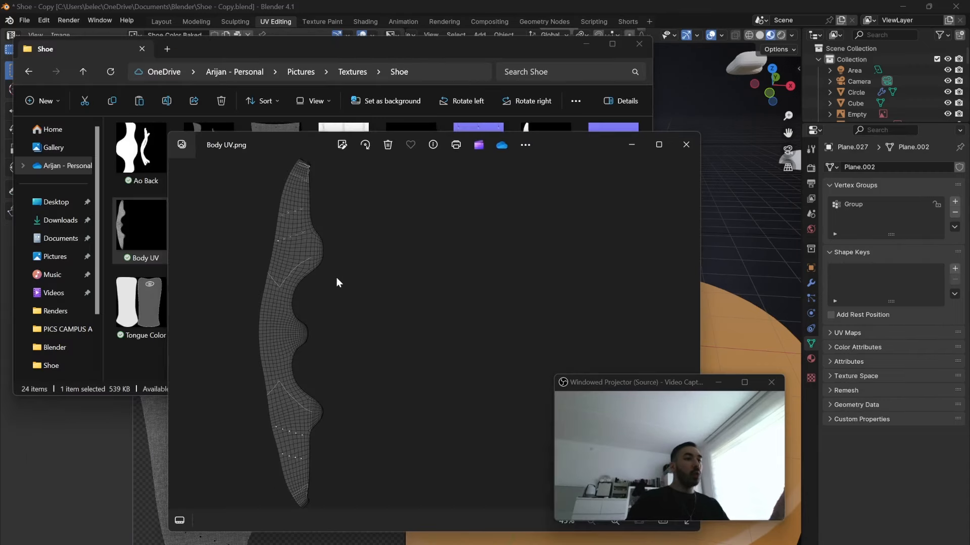
# Step: Examine the seam lines and perforation dots marked on the exported Body UV.png in the image viewer
pyautogui.moveTo(335, 281); pyautogui.dragTo(318, 194)
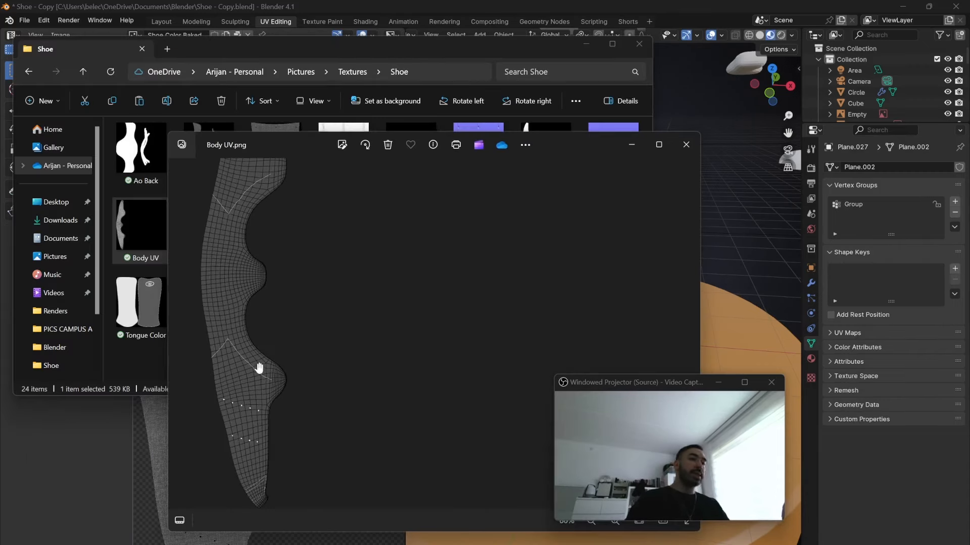
pyautogui.moveTo(259, 368); pyautogui.dragTo(281, 294)
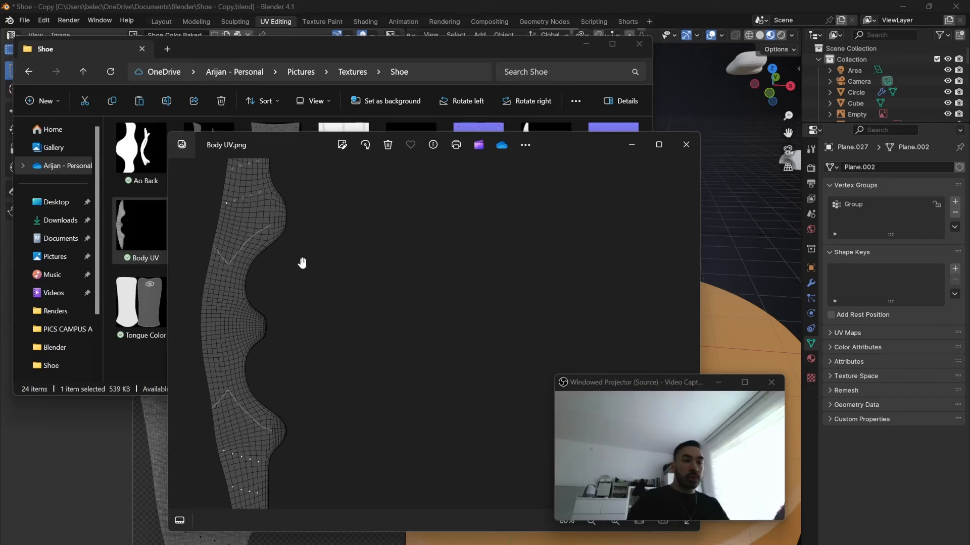
pyautogui.scroll(1, 337, 208)
pyautogui.moveTo(337, 208); pyautogui.dragTo(349, 289)
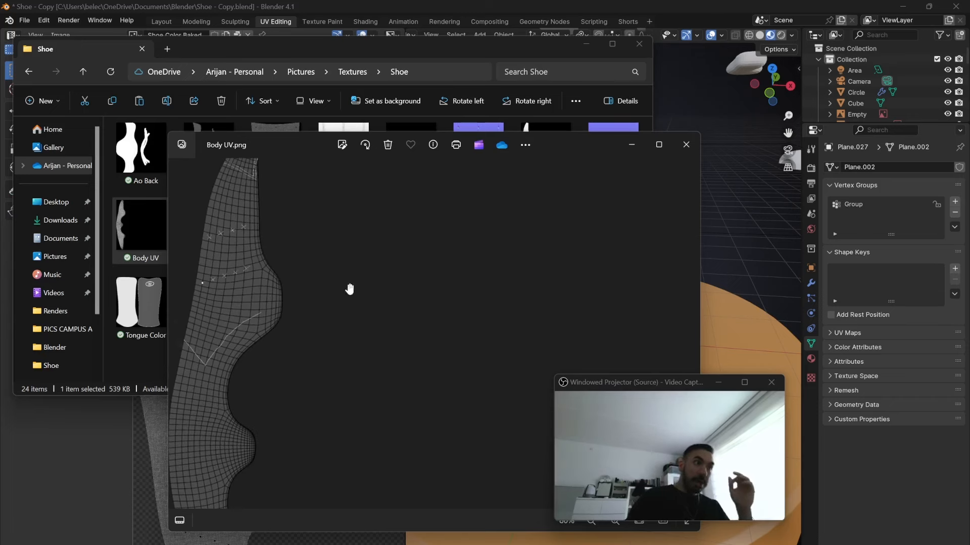
pyautogui.moveTo(220, 261); pyautogui.dragTo(222, 283)
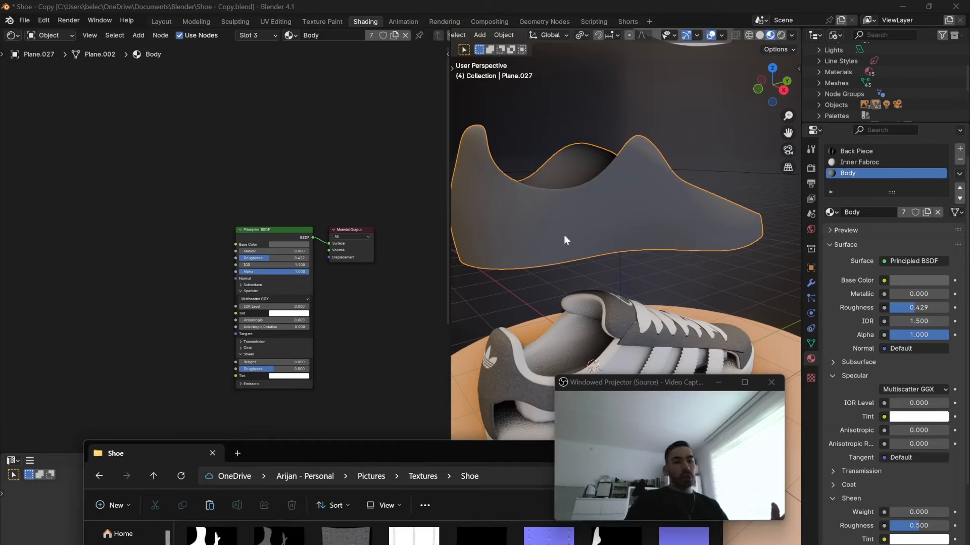
# Step: Add Body UV.png from the Shoe textures folder to the Body material as an image texture driving the Base Color
pyautogui.moveTo(348, 455); pyautogui.dragTo(453, 87)
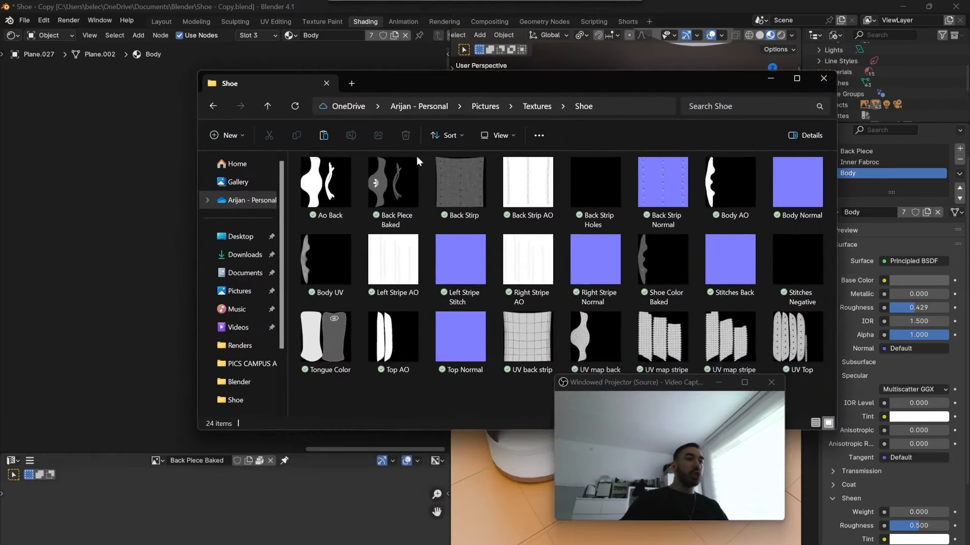
pyautogui.moveTo(328, 264); pyautogui.dragTo(103, 229)
pyautogui.moveTo(57, 208); pyautogui.dragTo(60, 210)
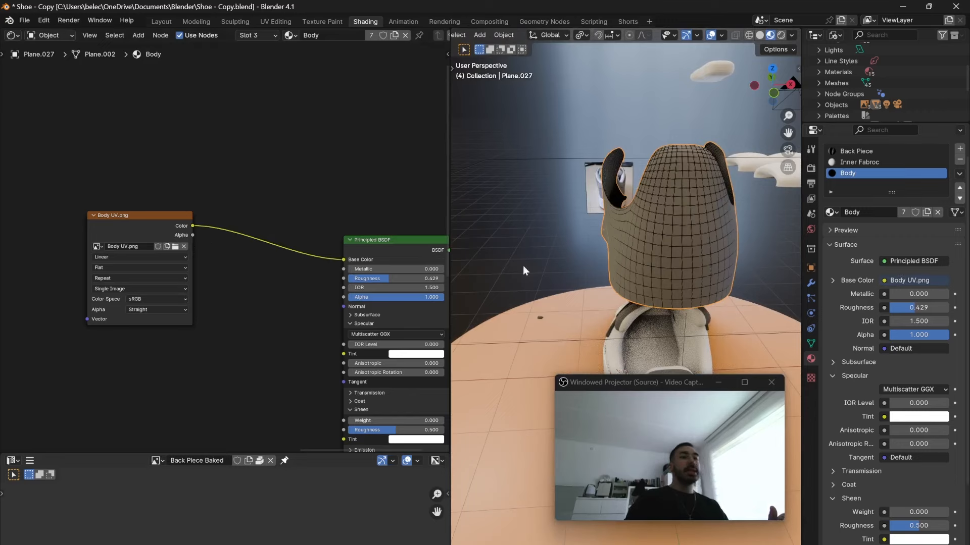
pyautogui.moveTo(696, 239); pyautogui.dragTo(607, 158, button='middle')
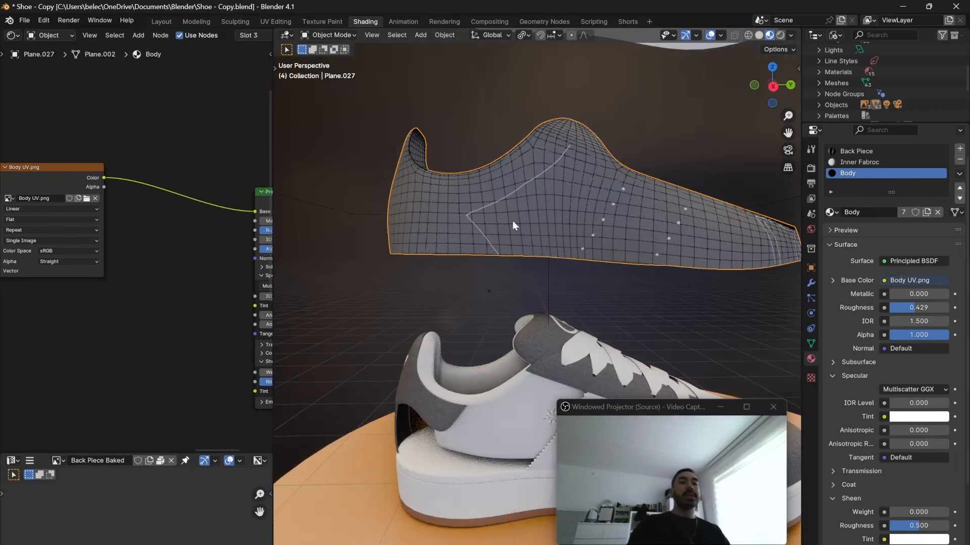
# Step: Compare the stitching and CAMPUS lettering in the side reference photo with the guide lines marked on Body UV.png
pyautogui.scroll(-2, 489, 276)
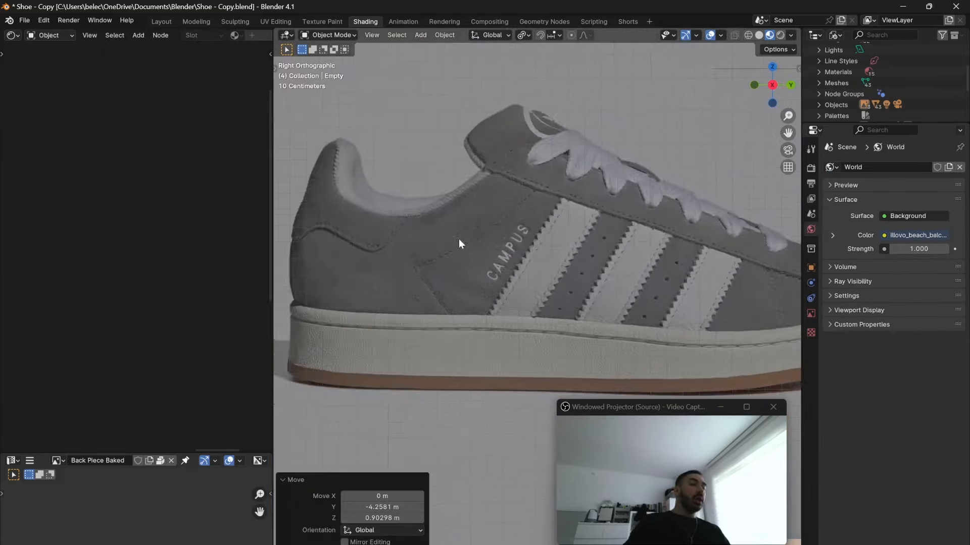
pyautogui.scroll(2, 512, 204)
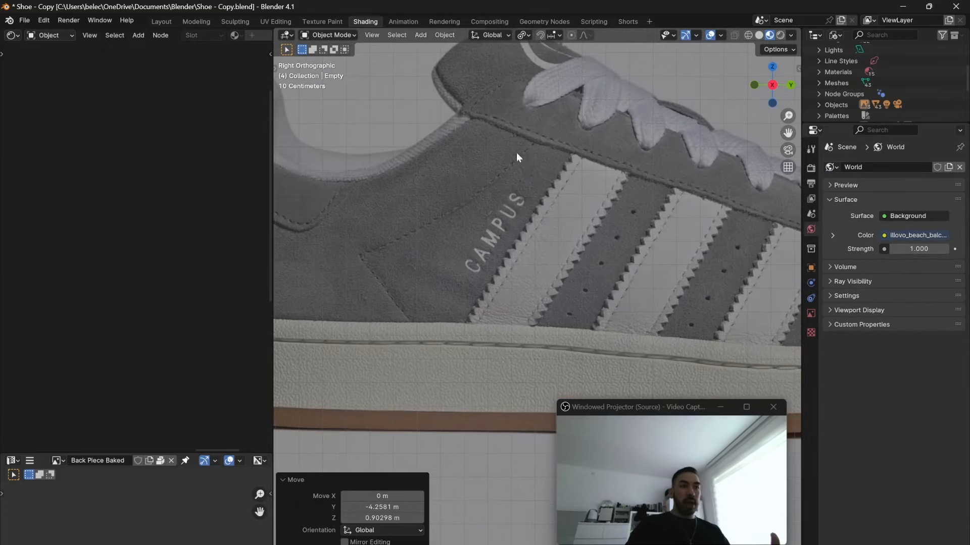
pyautogui.scroll(1, 541, 237)
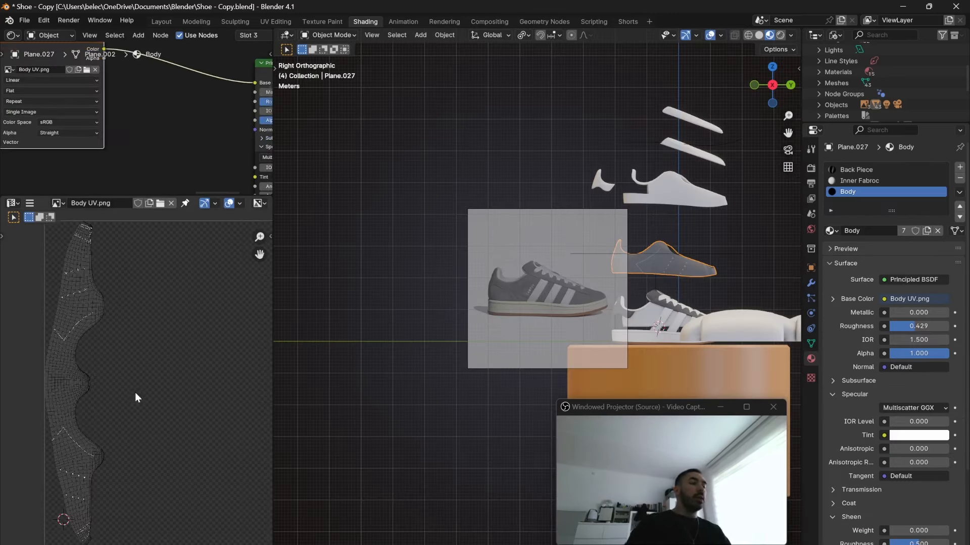
pyautogui.scroll(5, 99, 337)
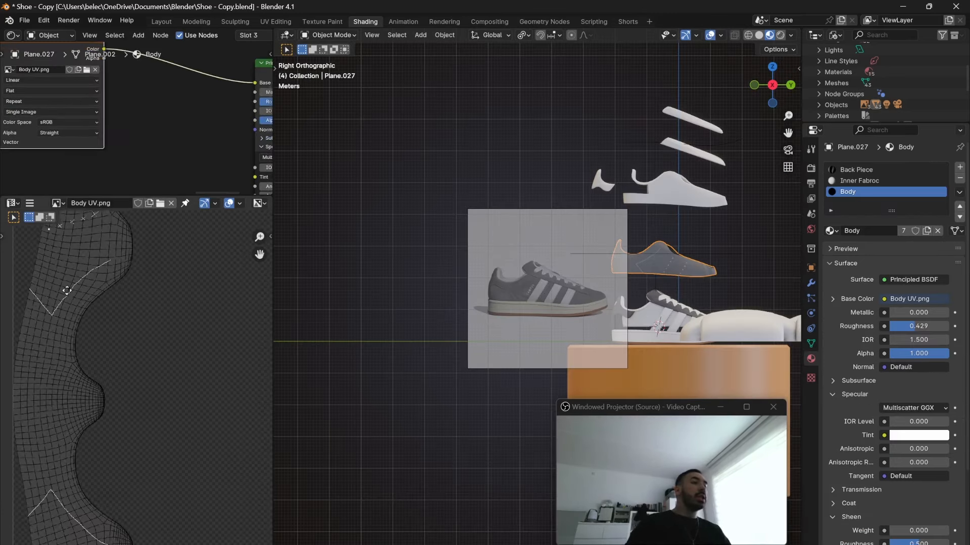
pyautogui.moveTo(85, 282); pyautogui.dragTo(92, 337, button='middle')
pyautogui.moveTo(108, 404); pyautogui.dragTo(122, 223, button='middle')
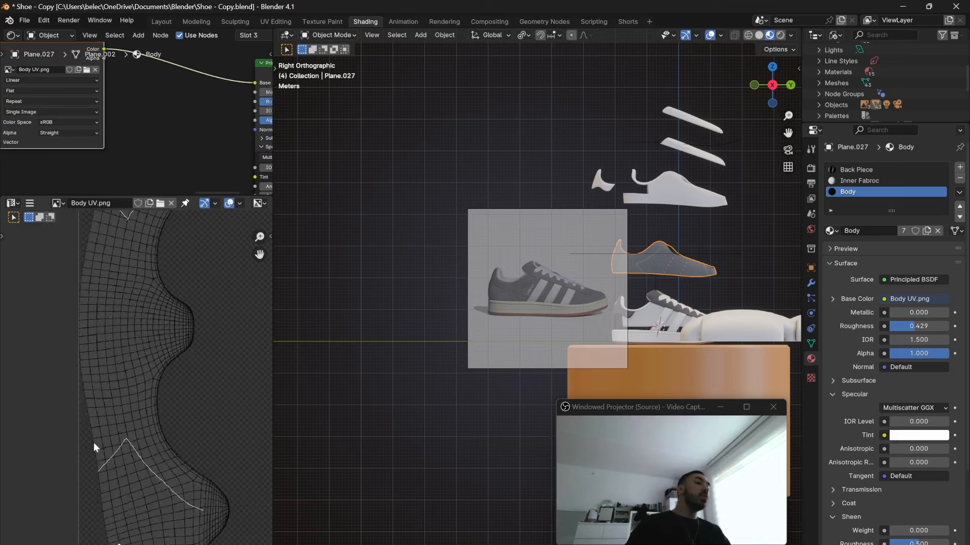
pyautogui.moveTo(106, 487); pyautogui.dragTo(87, 418, button='middle')
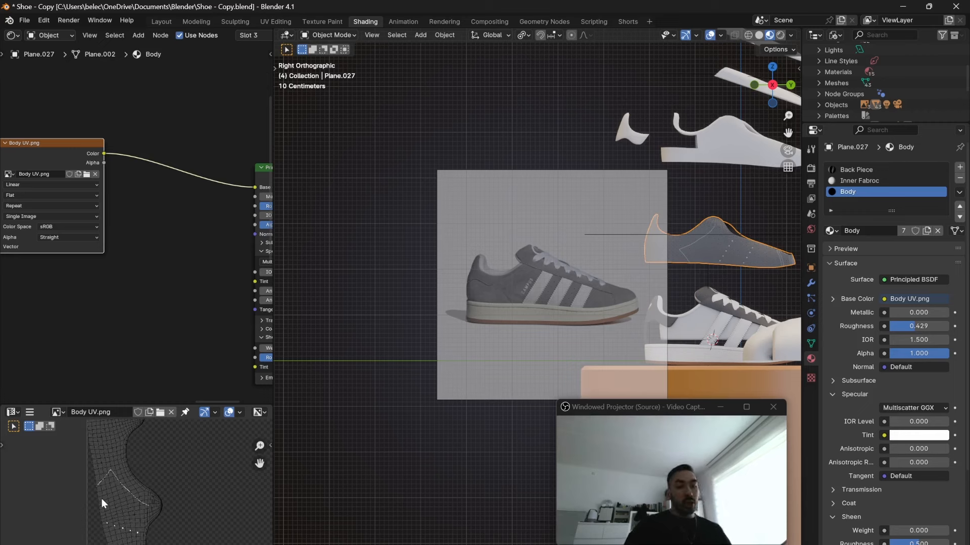
pyautogui.scroll(2, 101, 499)
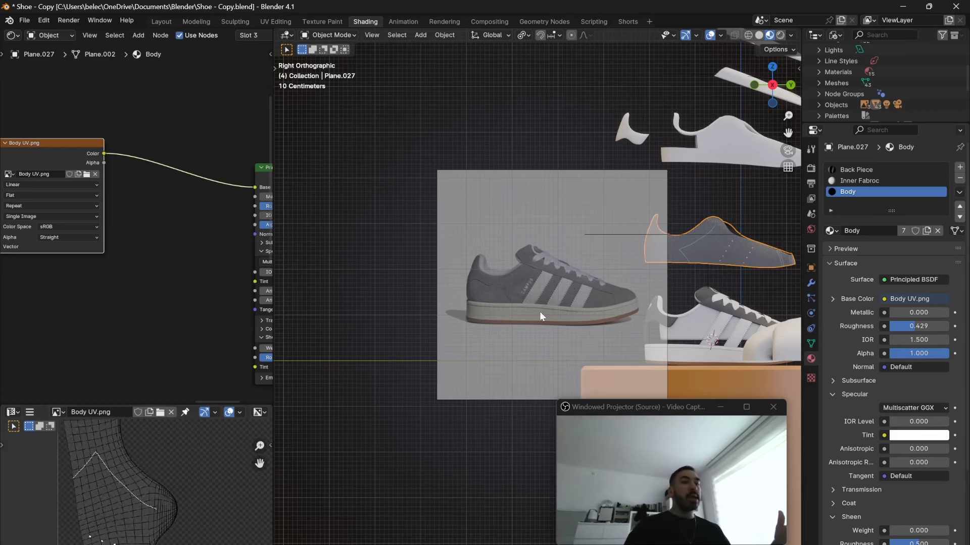
pyautogui.scroll(2, 530, 303)
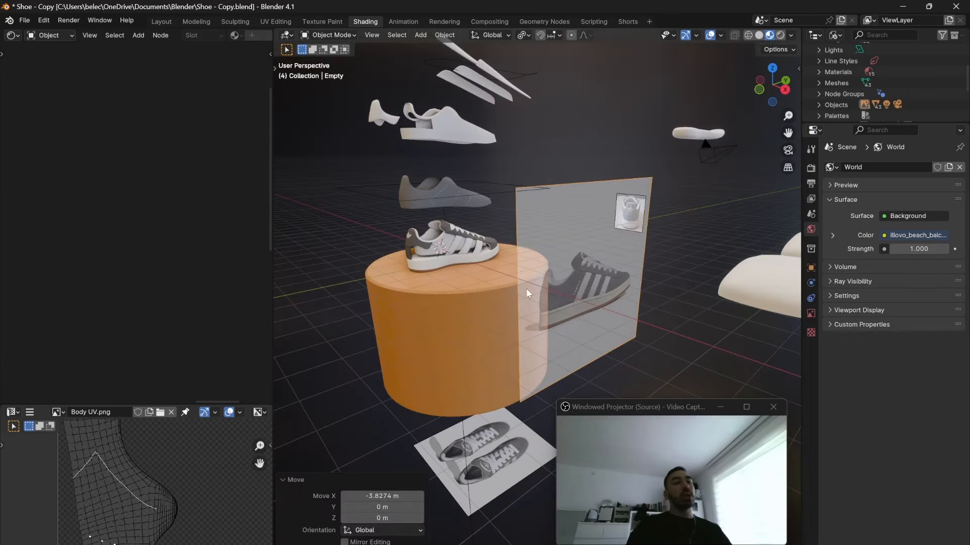
# Step: Move the side reference image farther along X so it stands clear of the round podium
pyautogui.press('g')
pyautogui.press('x')
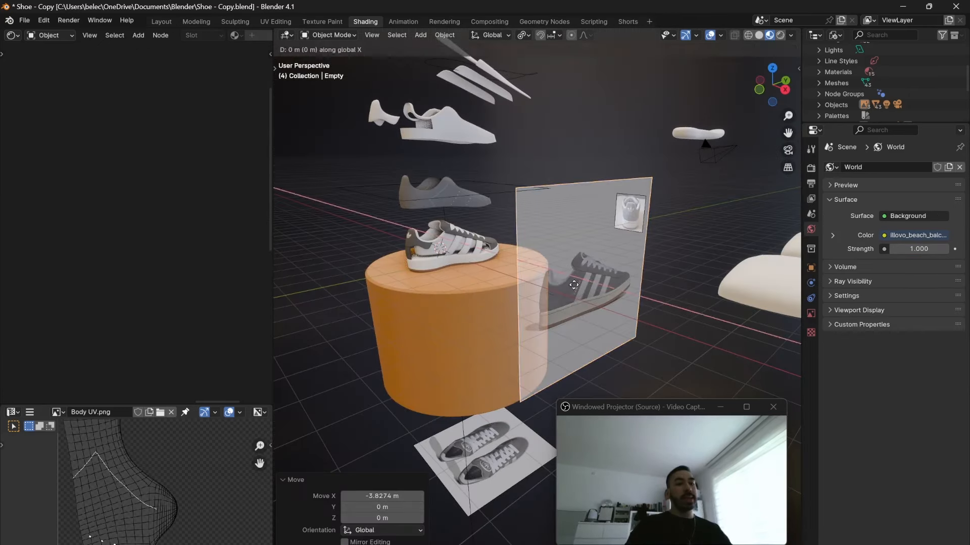
pyautogui.click(590, 294)
pyautogui.click(810, 313)
# Step: Move the raised body panel back down onto the shoe
pyautogui.click(444, 190)
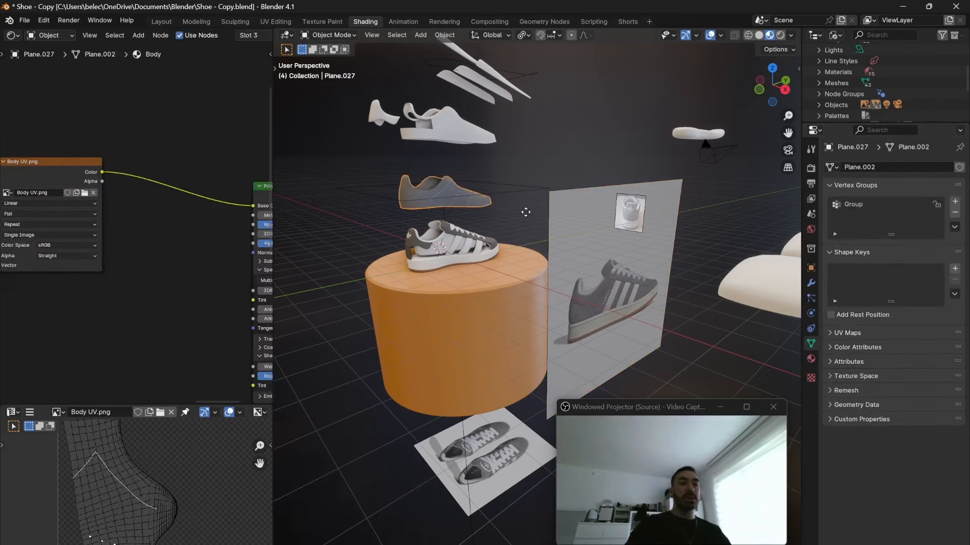
pyautogui.press('g')
pyautogui.scroll(6, 561, 298)
pyautogui.click(566, 318)
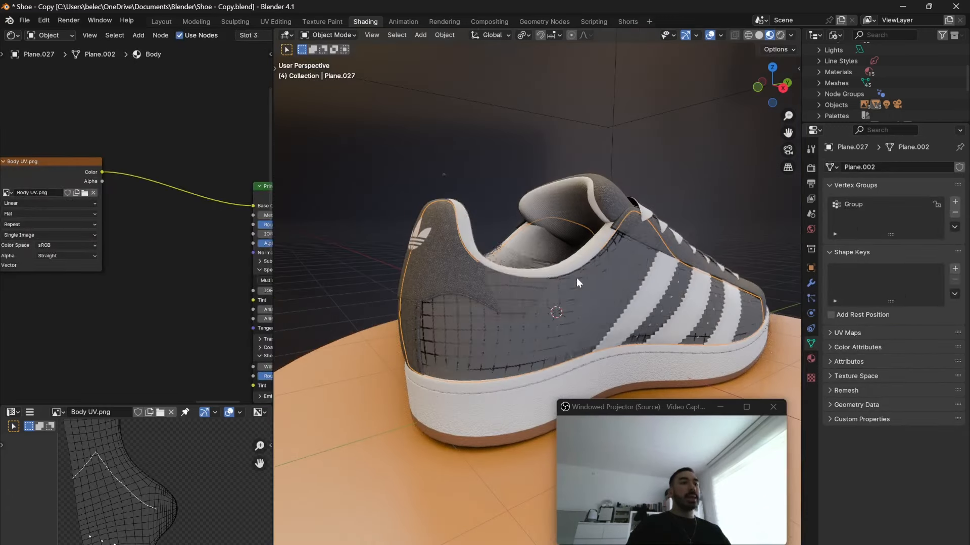
# Step: Reposition the Body UV.png texture node and switch to the Texture Paint workspace for the body panel
pyautogui.moveTo(46, 185); pyautogui.dragTo(164, 200)
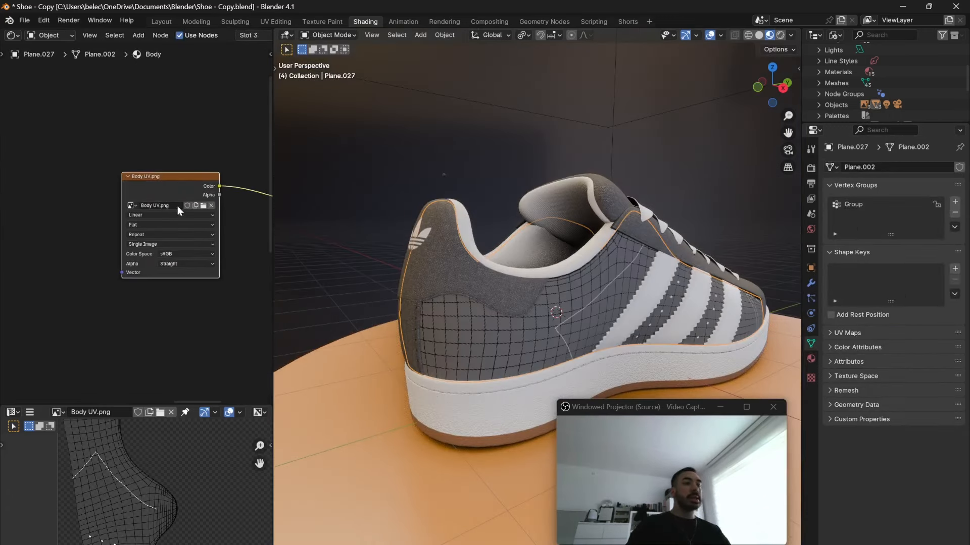
pyautogui.moveTo(151, 231); pyautogui.dragTo(130, 249, button='middle')
pyautogui.moveTo(107, 200); pyautogui.dragTo(66, 203, button='middle')
pyautogui.moveTo(540, 258); pyautogui.dragTo(509, 252, button='middle')
pyautogui.click(328, 21)
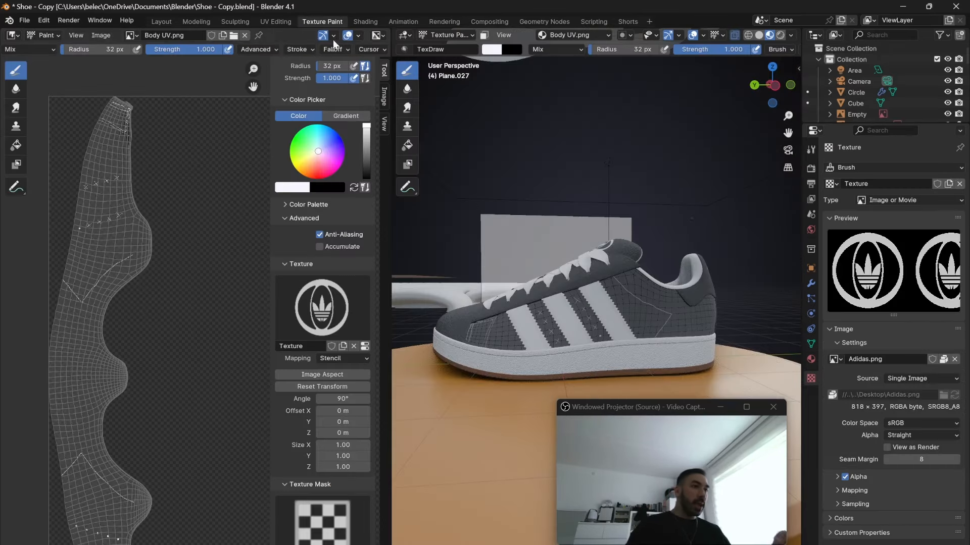
# Step: Try test brush strokes on Body UV.png and the shoe's side, and undo them
pyautogui.moveTo(68, 340)
pyautogui.mouseDown()
pyautogui.moveTo(122, 394)
pyautogui.moveTo(107, 378)
pyautogui.mouseUp()
pyautogui.scroll(1, 709, 308)
pyautogui.moveTo(666, 301)
pyautogui.mouseDown()
pyautogui.moveTo(647, 309)
pyautogui.moveTo(687, 313)
pyautogui.mouseUp()
pyautogui.hotkey('ctrl', 'z')
pyautogui.hotkey('ctrl', 'z')
# Step: Set the brush radius to 2 px and align the shoe's side with the reference photo in right orthographic view
pyautogui.click(92, 51)
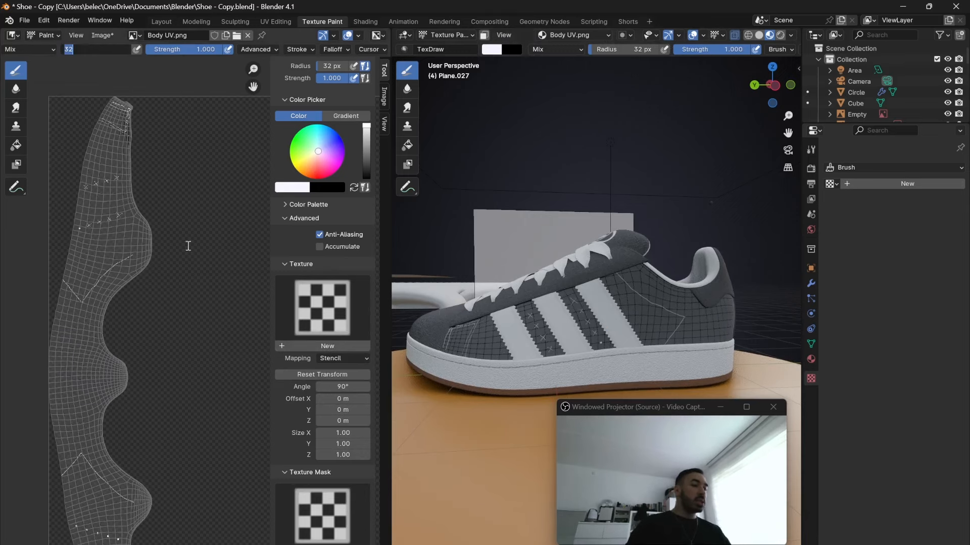
pyautogui.press('Return')
pyautogui.moveTo(487, 152); pyautogui.dragTo(563, 245, button='middle')
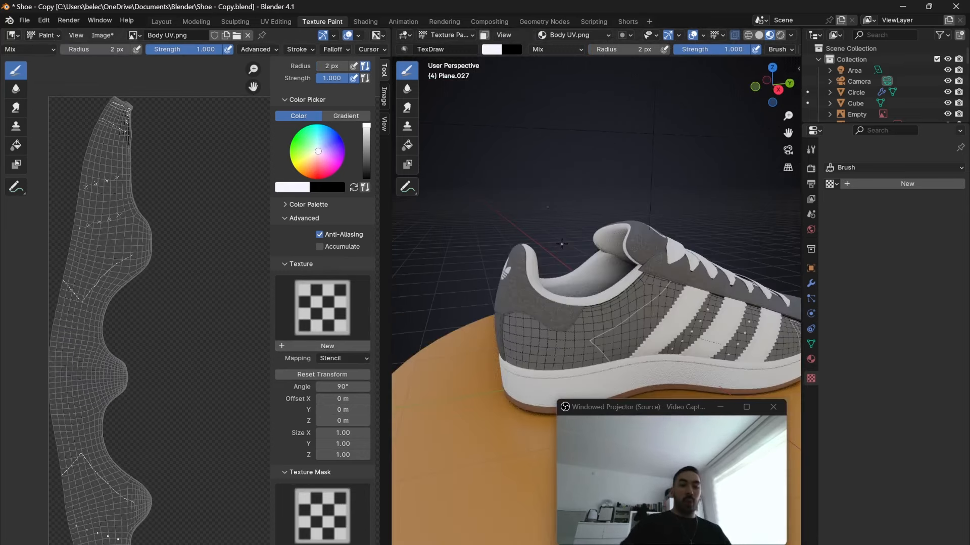
pyautogui.press('KP_3')
pyautogui.scroll(-3, 549, 285)
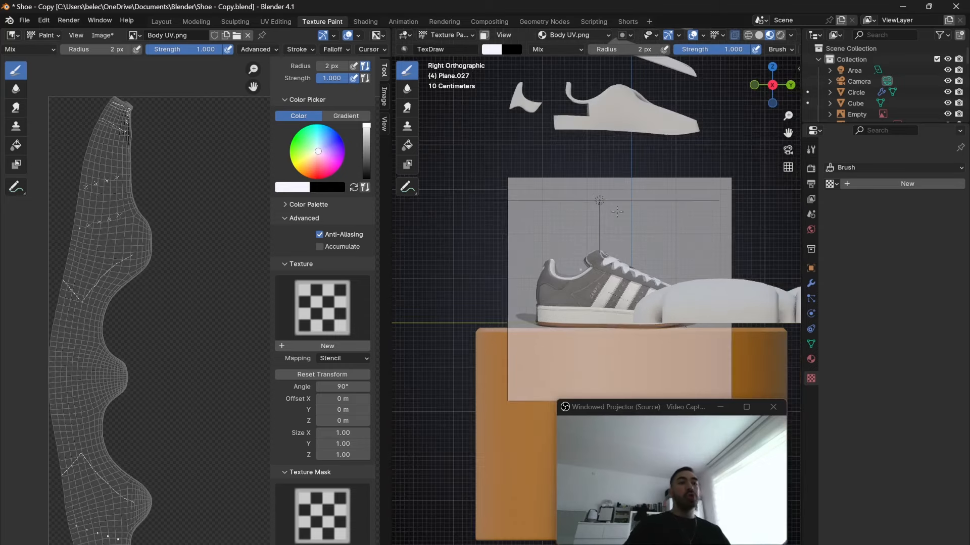
pyautogui.scroll(8, 624, 239)
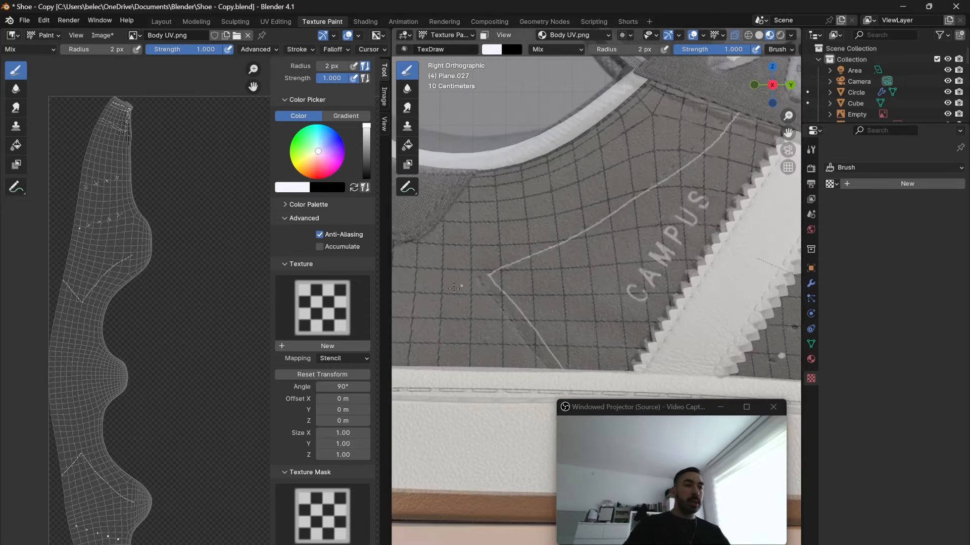
# Step: Paint a white angled stitch guide on the body beside the existing seam line near the CAMPUS lettering
pyautogui.moveTo(636, 162); pyautogui.dragTo(660, 130)
pyautogui.scroll(-3, 656, 136)
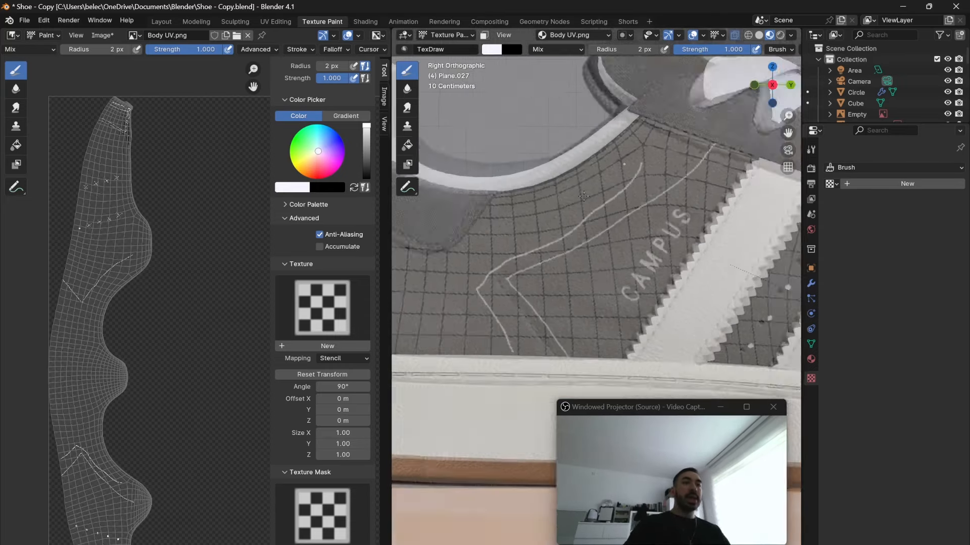
pyautogui.moveTo(581, 222)
pyautogui.mouseDown(button='middle')
pyautogui.moveTo(621, 255)
pyautogui.moveTo(569, 261)
pyautogui.mouseUp(button='middle')
pyautogui.scroll(-7, 616, 257)
# Step: Paint a thin white outline around the CAMPUS lettering on the body panel from the right orthographic view
pyautogui.press('KP_3')
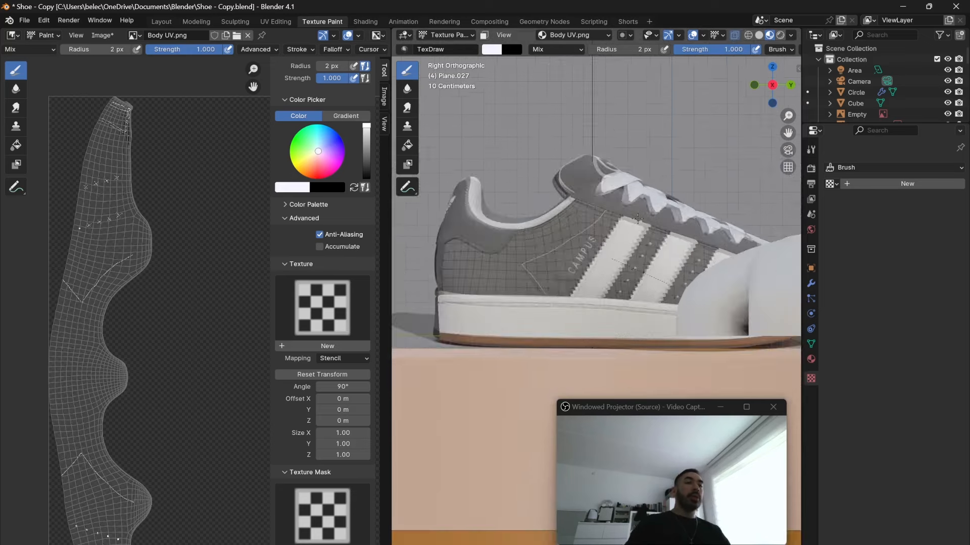
pyautogui.scroll(7, 555, 253)
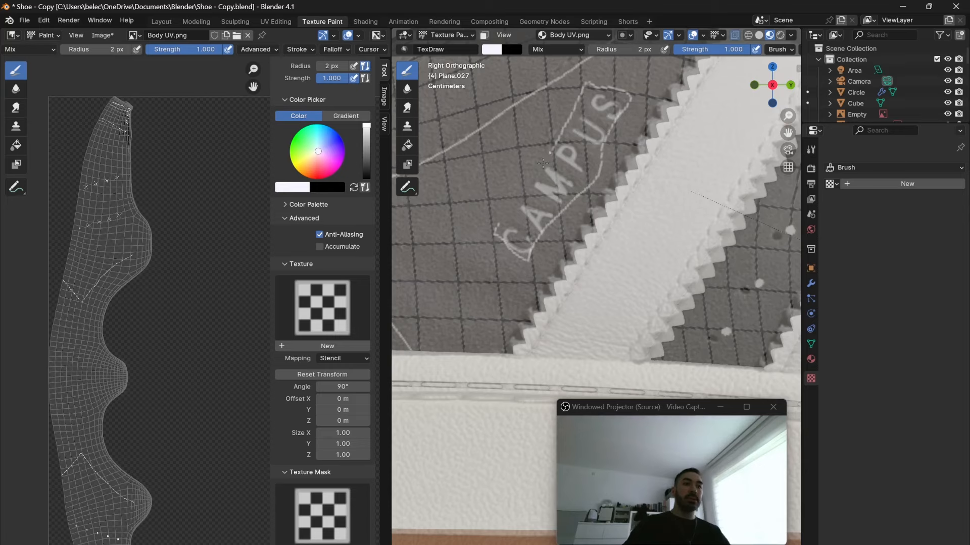
# Step: Examine the painted stitch guides and lettering outline on the shoe's body from both sides
pyautogui.scroll(-6, 502, 217)
pyautogui.moveTo(502, 216); pyautogui.dragTo(581, 207, button='middle')
pyautogui.scroll(6, 637, 197)
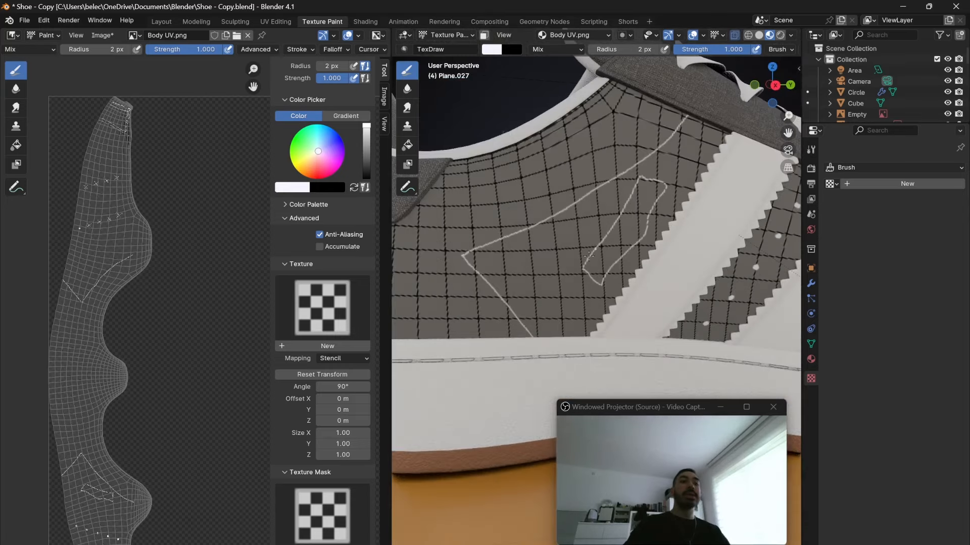
pyautogui.scroll(-7, 593, 284)
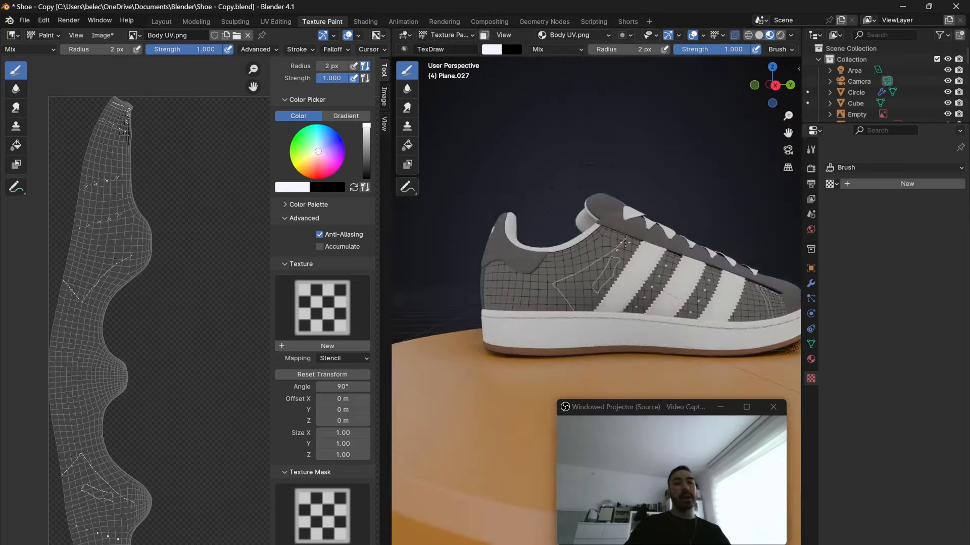
pyautogui.scroll(5, 672, 272)
pyautogui.moveTo(723, 252); pyautogui.dragTo(687, 266, button='middle')
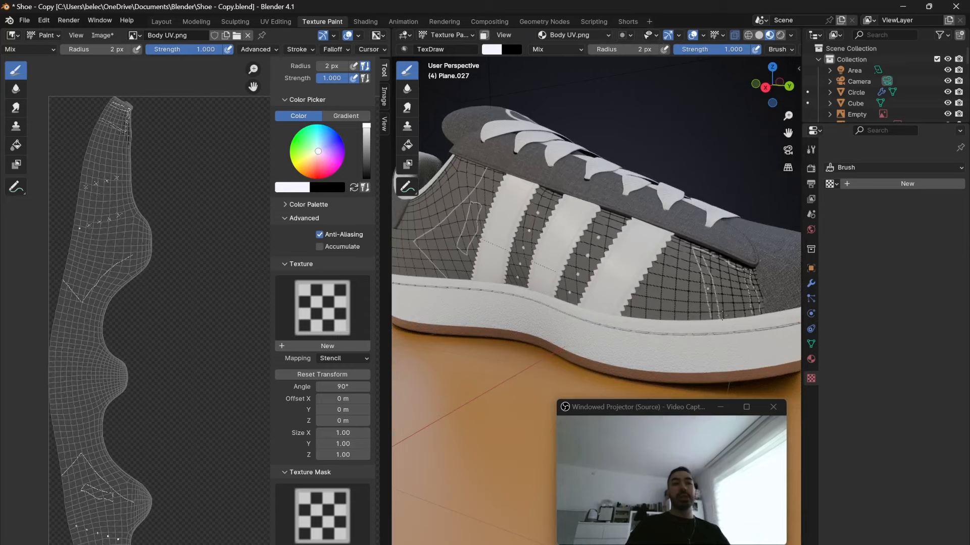
pyautogui.scroll(-6, 722, 316)
pyautogui.moveTo(722, 316); pyautogui.dragTo(598, 308, button='middle')
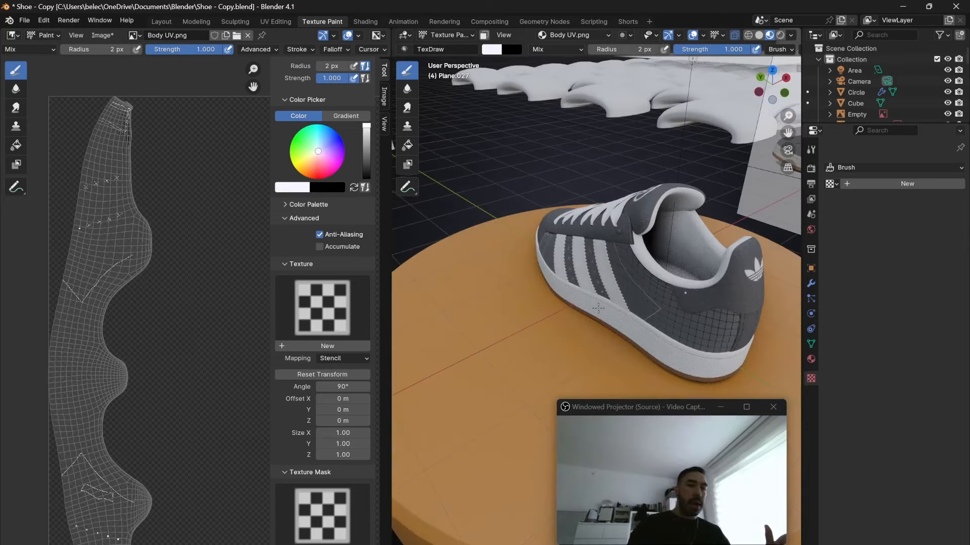
pyautogui.scroll(-1, 161, 181)
pyautogui.click(102, 35)
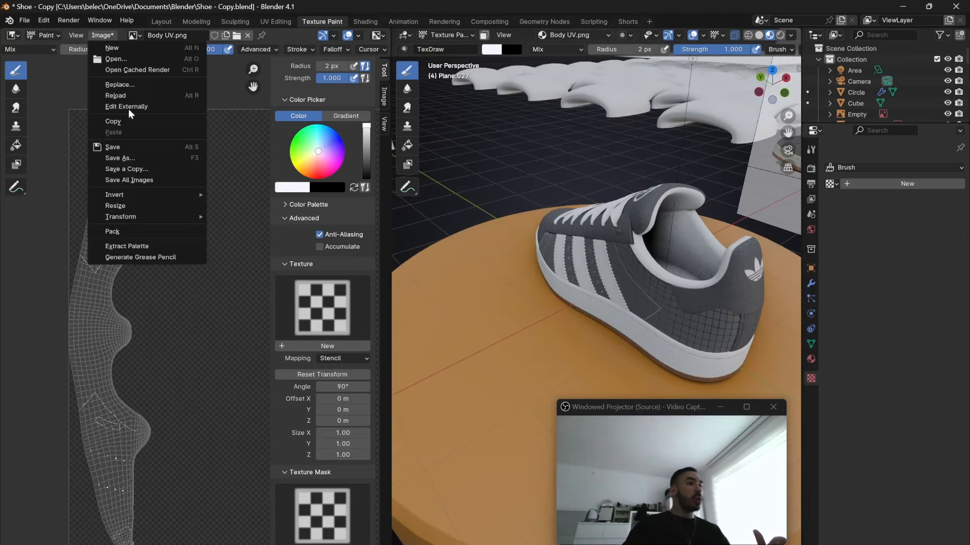
pyautogui.click(131, 158)
pyautogui.press('Escape')
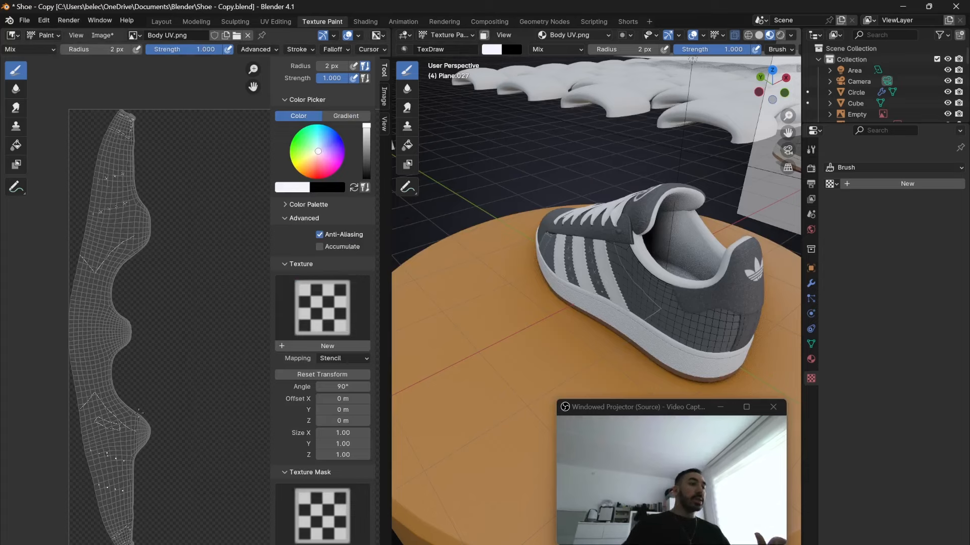
# Step: Examine the painted body panel, heel panel, laces and eyelet area of the shoe from all sides in the Layout workspace
pyautogui.scroll(-1, 117, 335)
pyautogui.scroll(3, 147, 314)
pyautogui.moveTo(121, 256); pyautogui.dragTo(188, 242, button='middle')
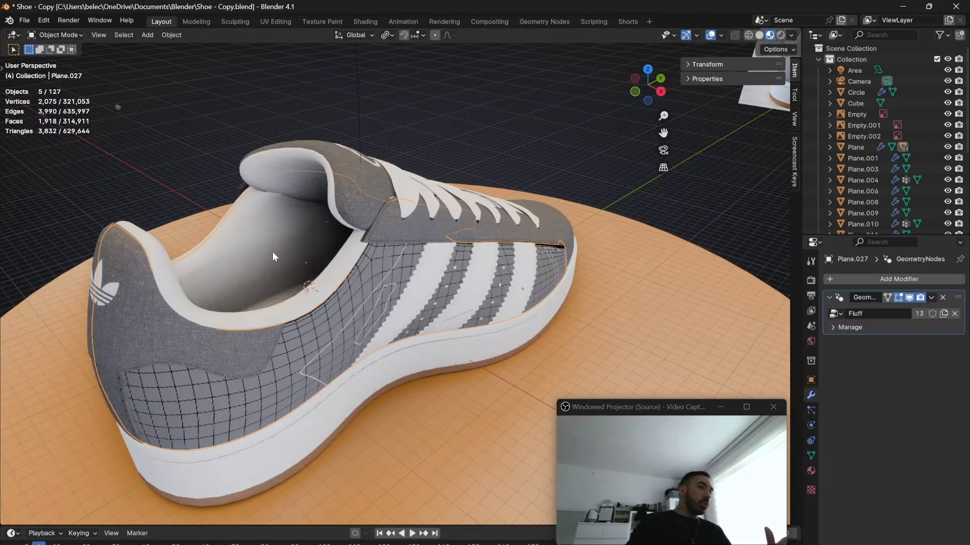
pyautogui.moveTo(367, 259)
pyautogui.mouseDown(button='middle')
pyautogui.moveTo(417, 244)
pyautogui.moveTo(313, 190)
pyautogui.moveTo(200, 218)
pyautogui.mouseUp(button='middle')
pyautogui.click(408, 245)
pyautogui.scroll(-1, 350, 211)
pyautogui.press('Tab')
pyautogui.press('Tab')
pyautogui.click(508, 139)
pyautogui.moveTo(508, 139); pyautogui.dragTo(354, 230, button='middle')
pyautogui.moveTo(251, 301); pyautogui.dragTo(552, 267, button='middle')
pyautogui.click(556, 225)
pyautogui.click(553, 268)
pyautogui.click(510, 196)
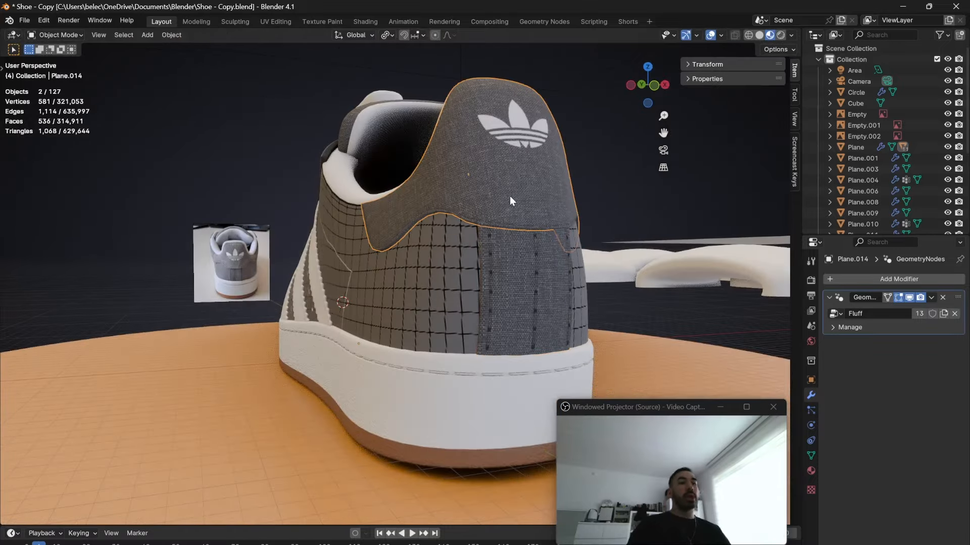
pyautogui.moveTo(510, 196); pyautogui.dragTo(292, 283, button='middle')
pyautogui.click(322, 269)
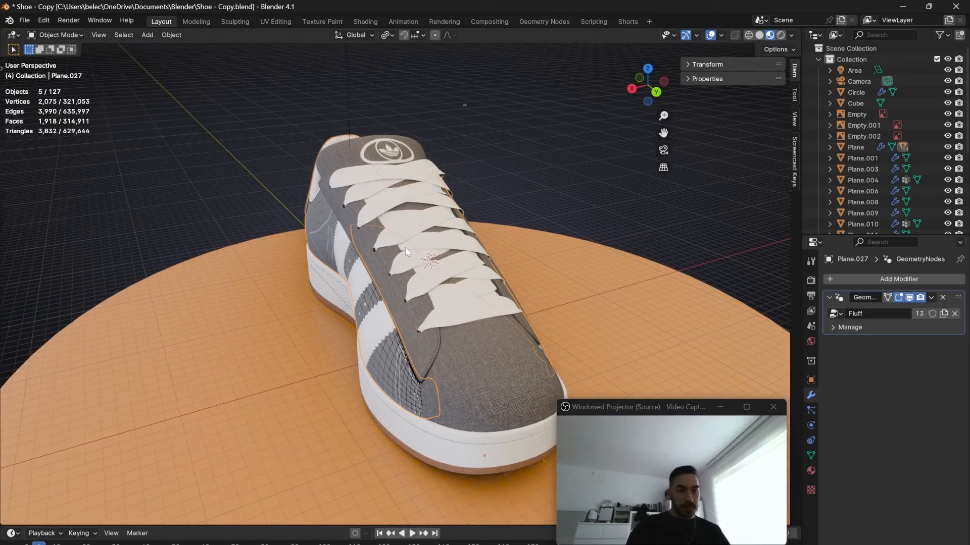
pyautogui.moveTo(405, 247); pyautogui.dragTo(368, 244, button='middle')
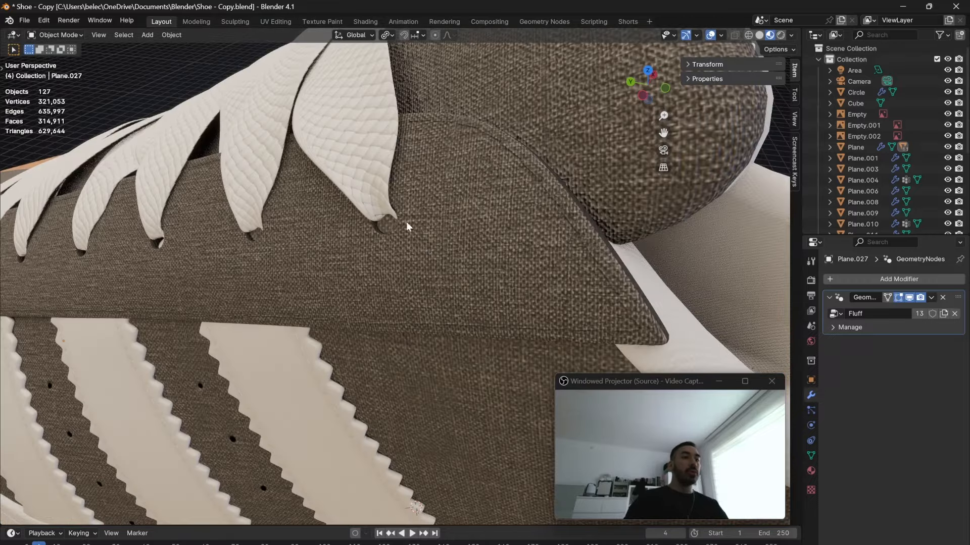
pyautogui.click(406, 254)
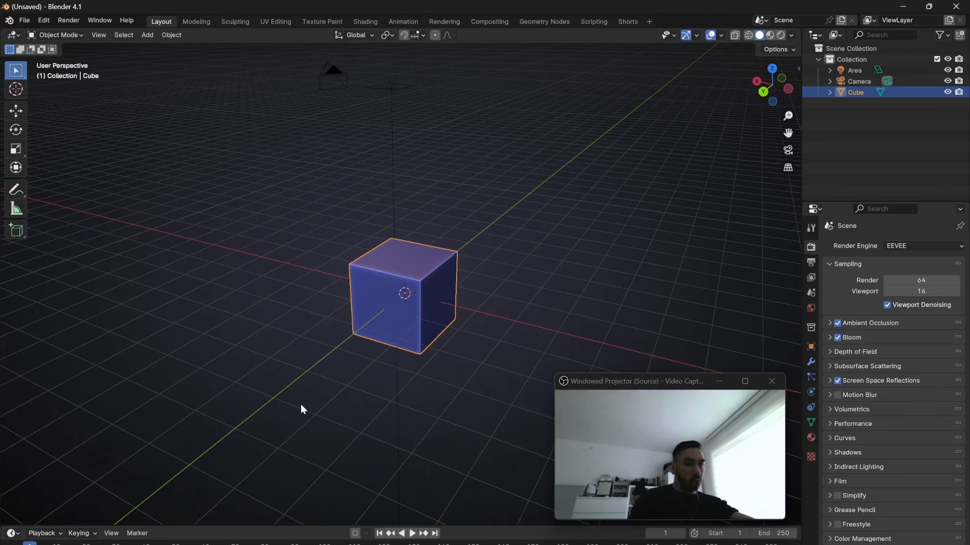
# Step: Enable opacity on the Body UV.png reference image in the new scene and set it to 0.684
pyautogui.moveTo(301, 404); pyautogui.dragTo(244, 367, button='middle')
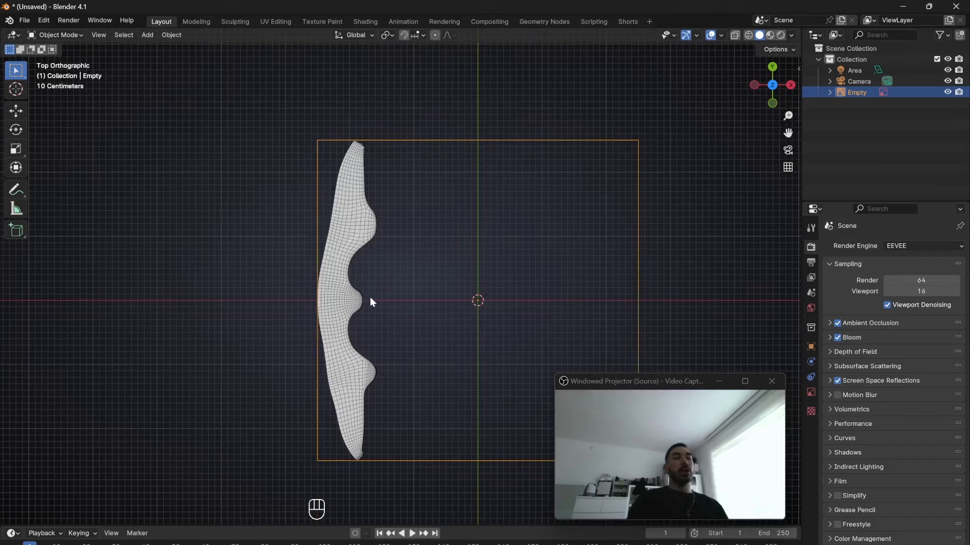
pyautogui.scroll(5, 368, 299)
pyautogui.scroll(3, 329, 225)
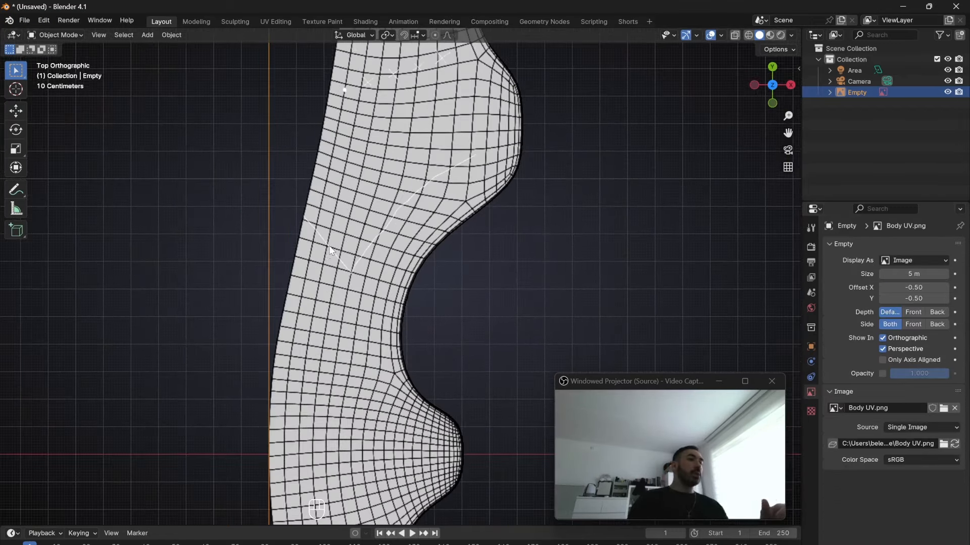
pyautogui.click(882, 373)
pyautogui.moveTo(919, 373); pyautogui.dragTo(904, 373)
pyautogui.scroll(-5, 369, 350)
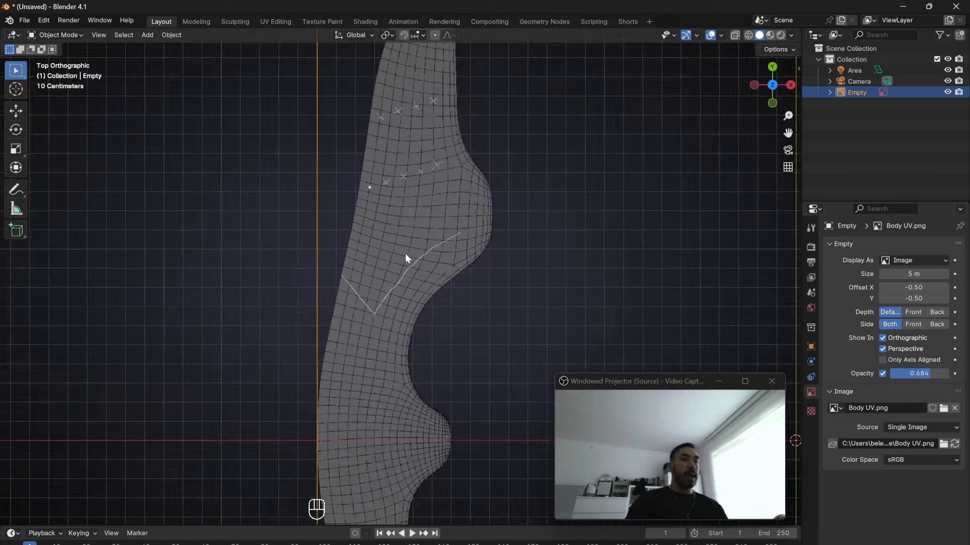
# Step: Place the 3D cursor at the outer end of the lower dotted seam line near the top of the UV reference
pyautogui.scroll(6, 407, 176)
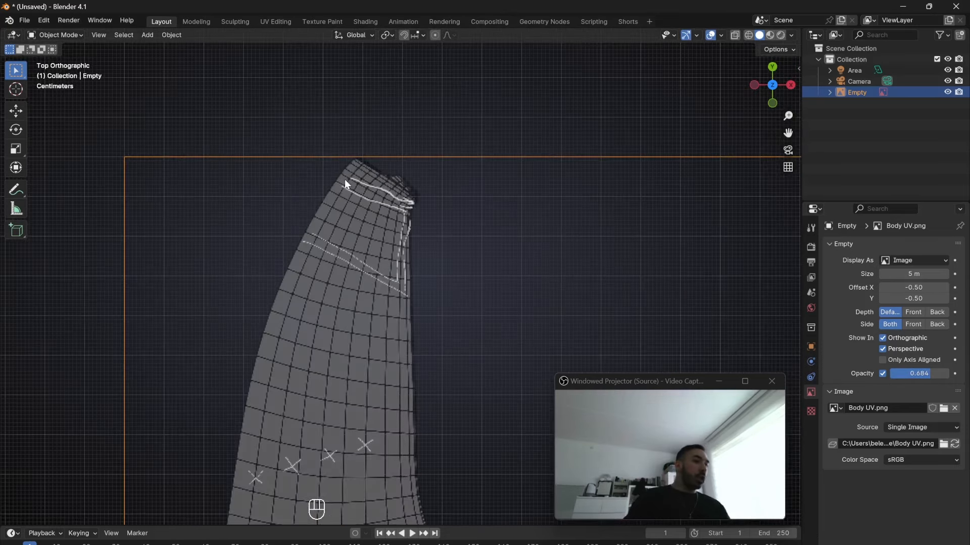
pyautogui.scroll(-3, 378, 295)
pyautogui.moveTo(382, 374)
pyautogui.keyDown('shift'); pyautogui.mouseDown(button='middle')
pyautogui.moveTo(386, 361)
pyautogui.moveTo(426, 414)
pyautogui.mouseUp(button='middle'); pyautogui.keyUp('shift')
pyautogui.scroll(3, 420, 295)
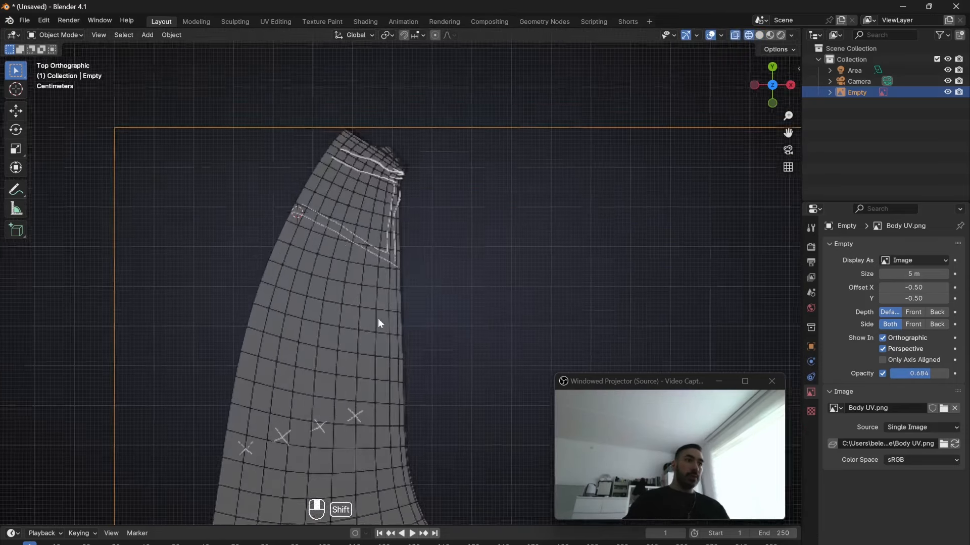
pyautogui.scroll(2, 317, 265)
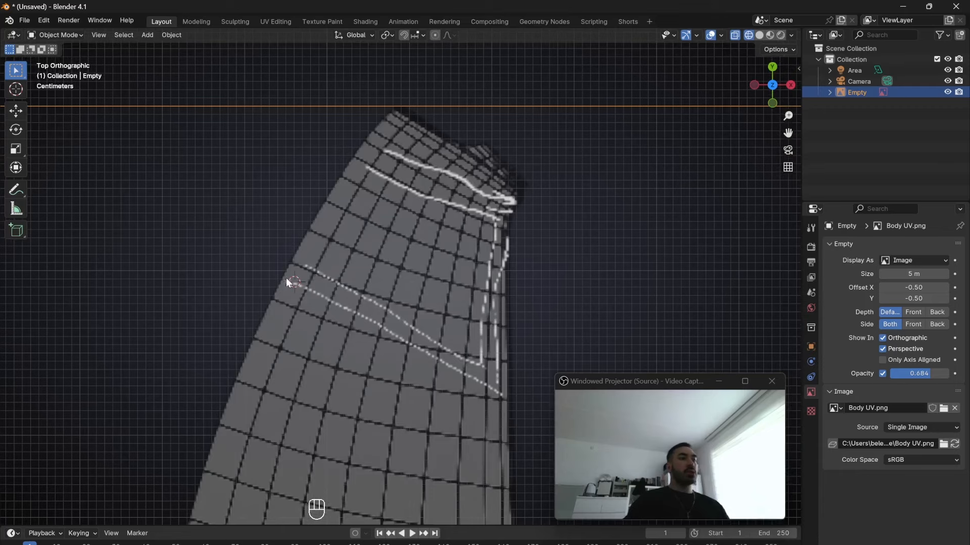
pyautogui.scroll(-2, 286, 281)
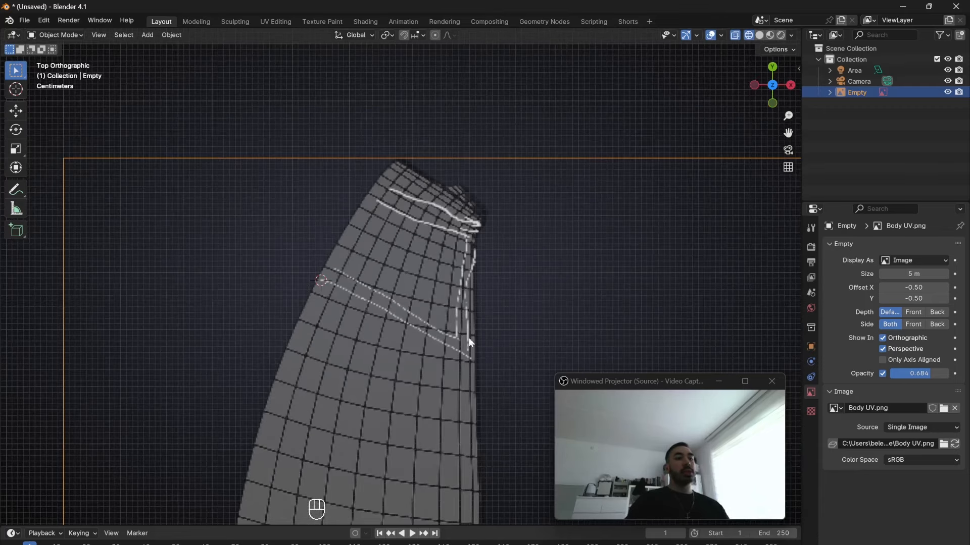
# Step: Add a plane at the 3D cursor and collapse it to a single vertex
pyautogui.hotkey('shift', 'a')
pyautogui.moveTo(393, 162)
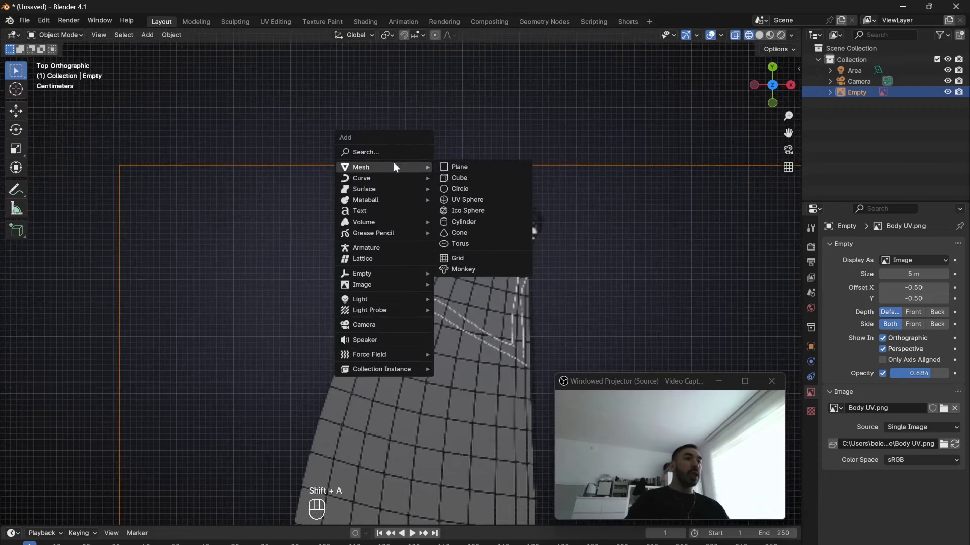
pyautogui.click(472, 163)
pyautogui.press('Tab')
pyautogui.scroll(-5, 409, 248)
pyautogui.press('x')
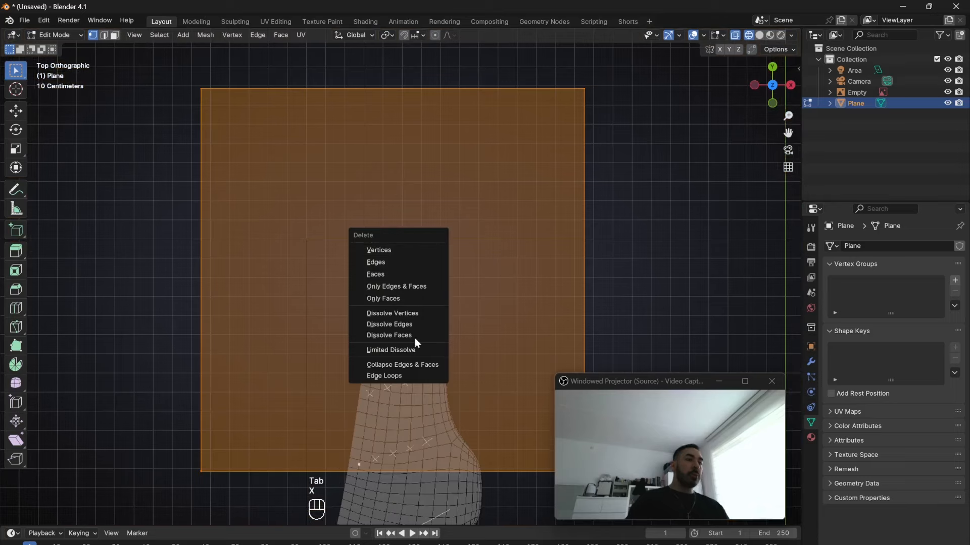
pyautogui.click(399, 365)
# Step: Extrude the vertex point by point along the outer seam guide, around its corners and back to the upper line's end
pyautogui.scroll(6, 222, 235)
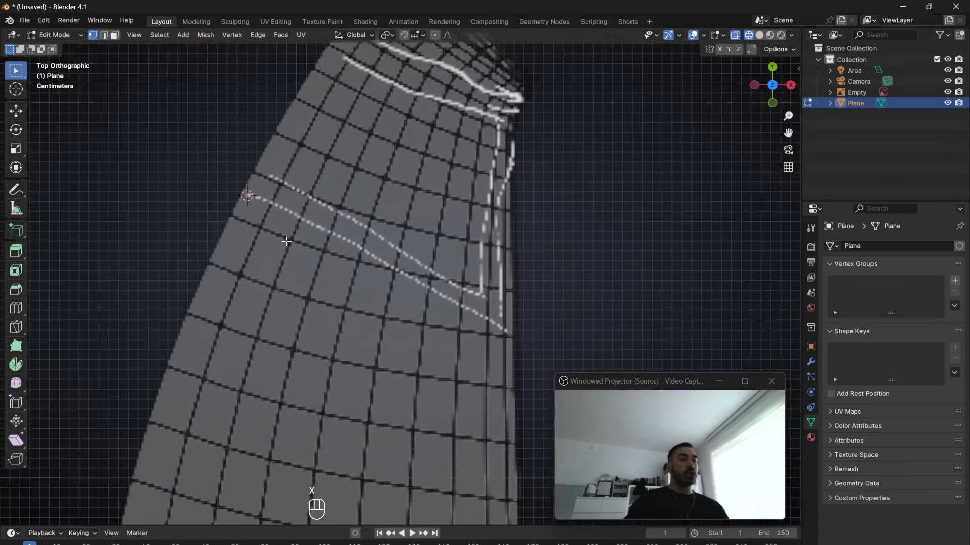
pyautogui.press('e')
pyautogui.press('e')
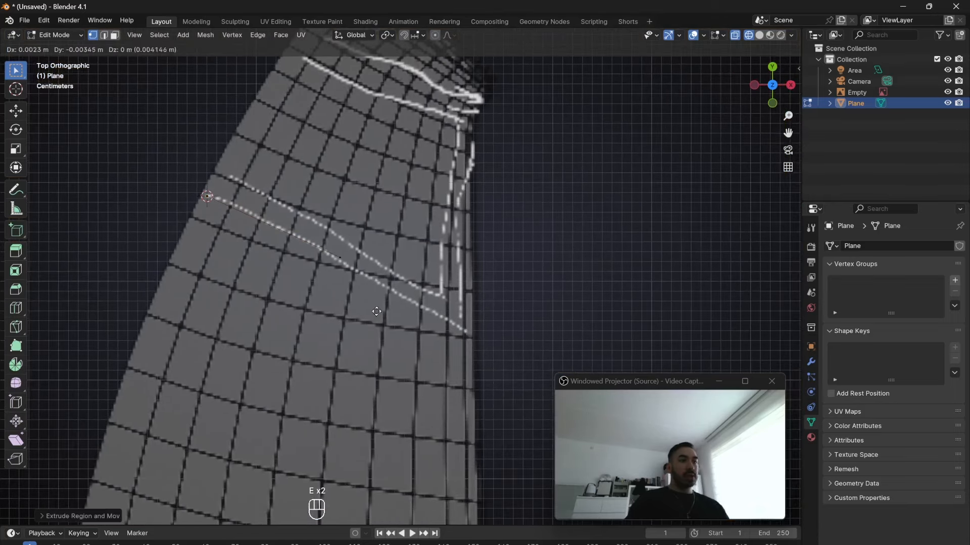
pyautogui.click(483, 372)
pyautogui.keyDown('shift'); pyautogui.moveTo(483, 372); pyautogui.dragTo(458, 443, button='middle'); pyautogui.keyUp('shift')
pyautogui.press('e')
pyautogui.click(454, 299)
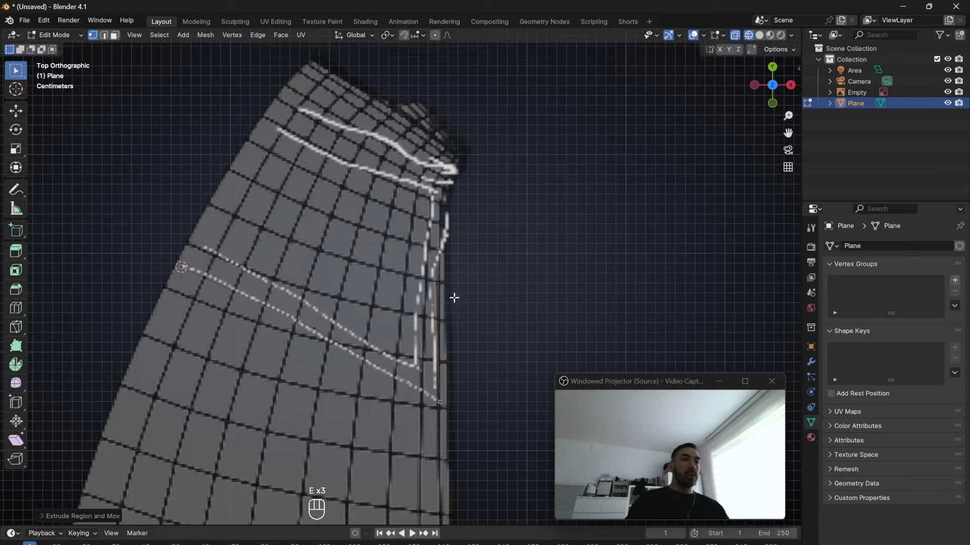
pyautogui.press('e')
pyautogui.click(466, 176)
pyautogui.press('e')
pyautogui.click(409, 172)
pyautogui.press('e')
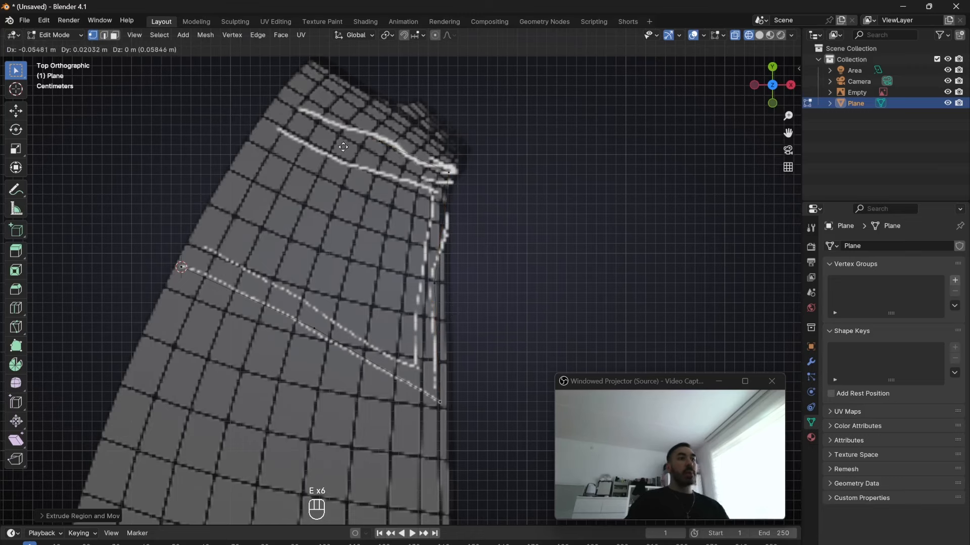
pyautogui.click(304, 125)
# Step: Check the traced outer outline against the seam guide in solid shading
pyautogui.scroll(-3, 377, 184)
pyautogui.press('z')
pyautogui.press('z')
pyautogui.press('a')
pyautogui.press('a')
pyautogui.press('z')
pyautogui.keyDown('shift'); pyautogui.moveTo(379, 187); pyautogui.dragTo(409, 202, button='middle'); pyautogui.keyUp('shift')
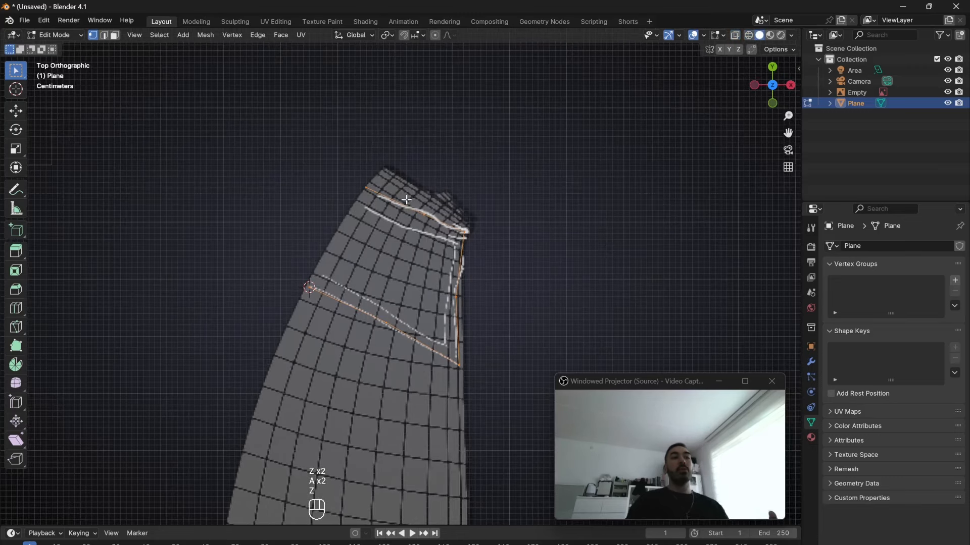
pyautogui.press('2')
pyautogui.click(435, 222)
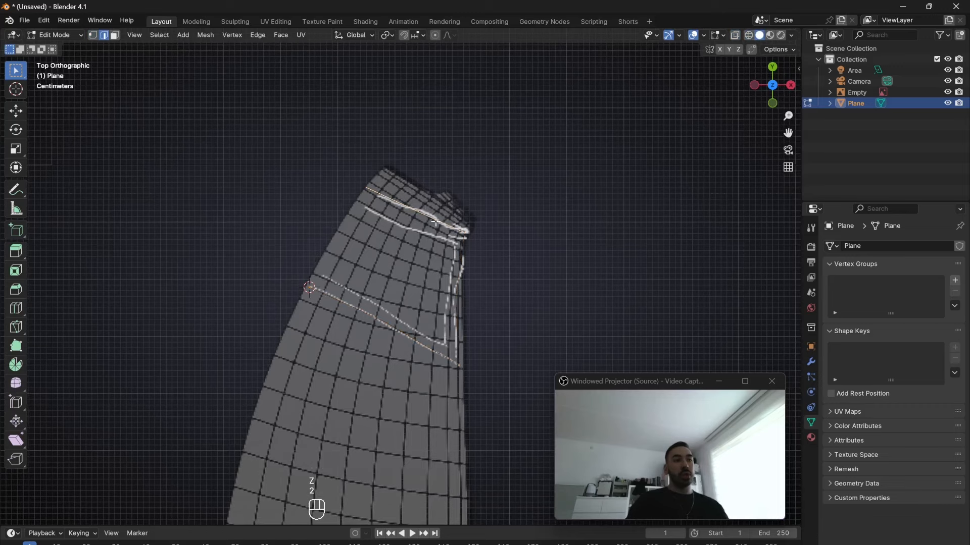
pyautogui.press('1')
pyautogui.scroll(-1, 424, 265)
pyautogui.press('a')
pyautogui.press('a')
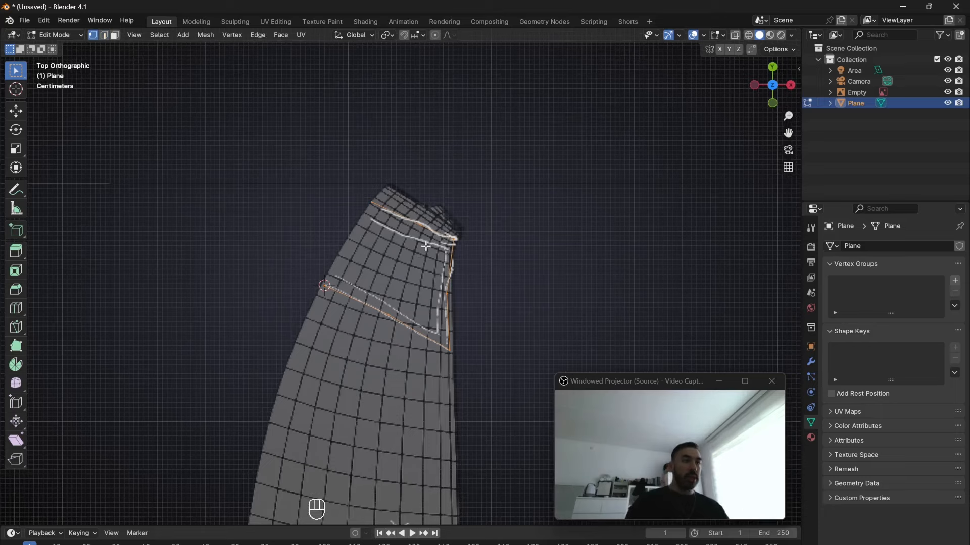
# Step: Duplicate the outer outline's end vertex onto the inner dotted line and extrude it along the inner seam guide
pyautogui.scroll(2, 422, 253)
pyautogui.hotkey('shift', 'd')
pyautogui.click(341, 313)
pyautogui.press('e')
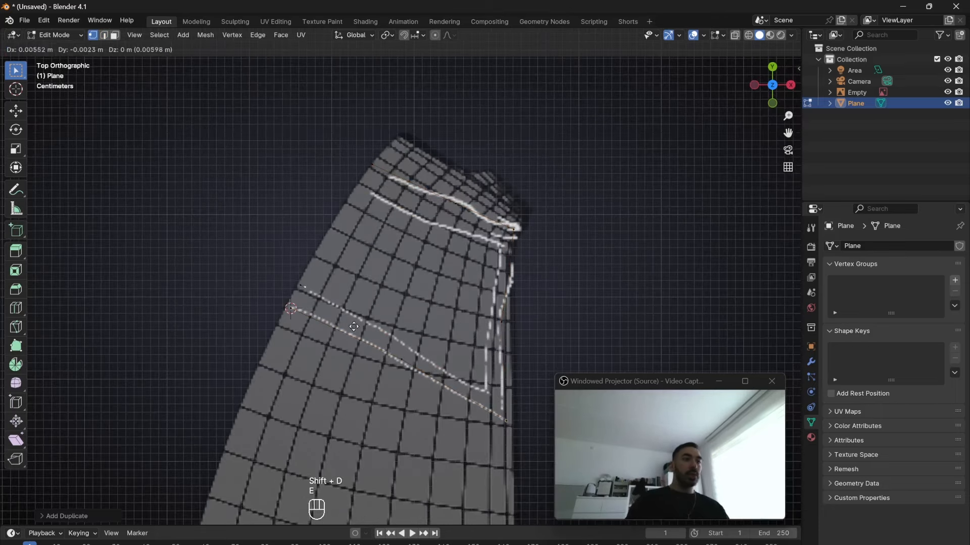
pyautogui.click(436, 372)
pyautogui.press('e')
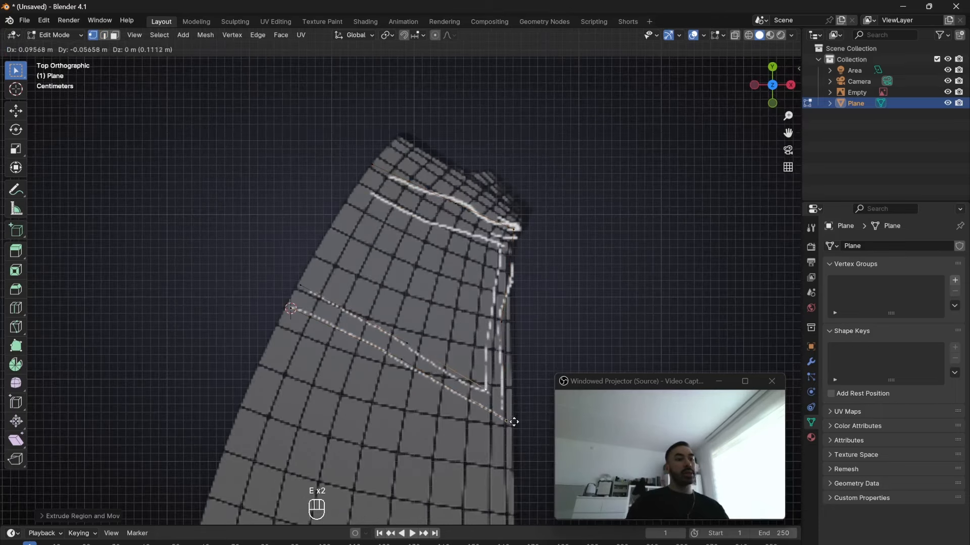
pyautogui.click(512, 418)
pyautogui.press('e')
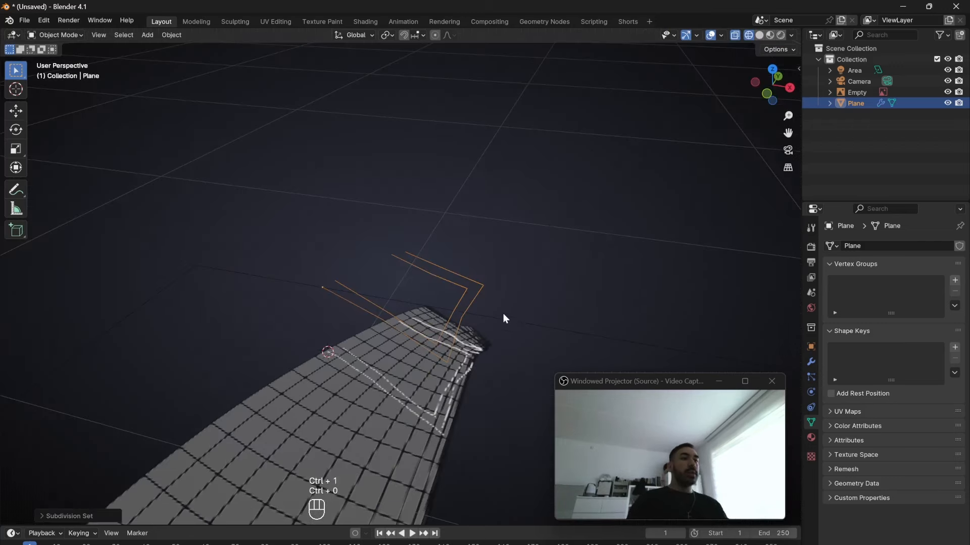
# Step: Set the traced outlines' subdivision level to 2 and open them for vertex editing
pyautogui.hotkey('ctrl', '2')
pyautogui.press('Tab')
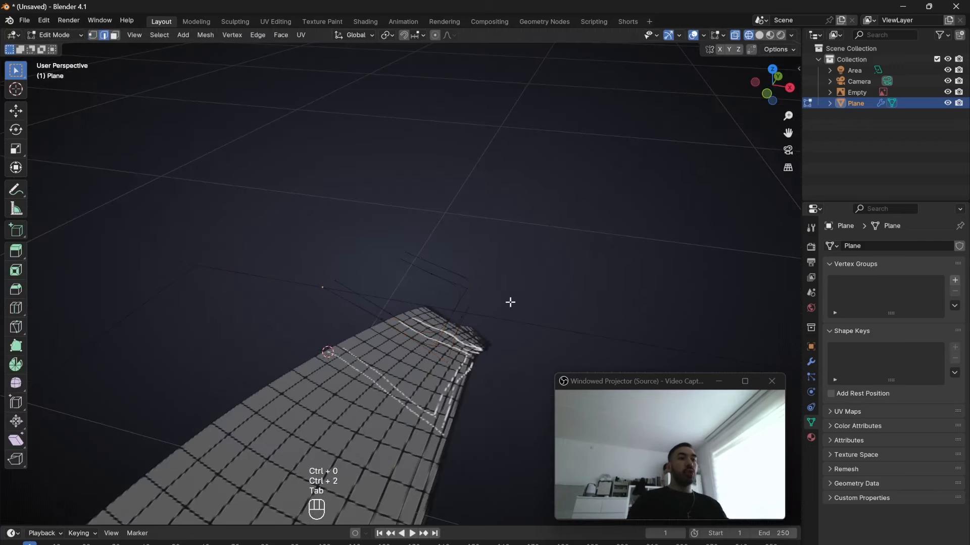
pyautogui.press('1')
# Step: Try to extrude and move the corner vertices of both outlines, and return to the top view for vertex editing
pyautogui.click(479, 292)
pyautogui.keyDown('shift'); pyautogui.click(498, 288); pyautogui.keyUp('shift')
pyautogui.keyDown('shift'); pyautogui.scroll(-1, 479, 314); pyautogui.keyUp('shift')
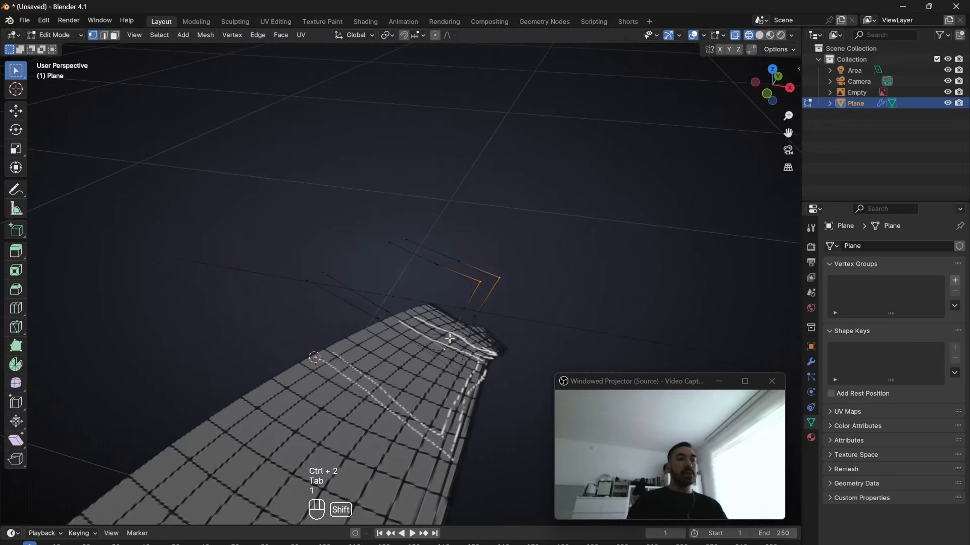
pyautogui.keyDown('shift'); pyautogui.scroll(2, 450, 338); pyautogui.keyUp('shift')
pyautogui.press('e')
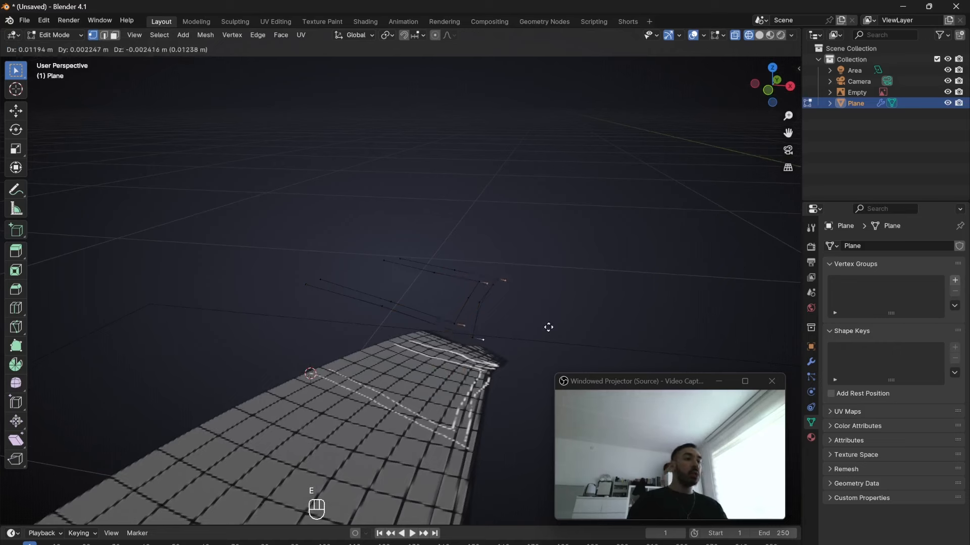
pyautogui.press('g')
pyautogui.hotkey('ctrl', 'z')
pyautogui.hotkey('ctrl', 'z')
pyautogui.press('g')
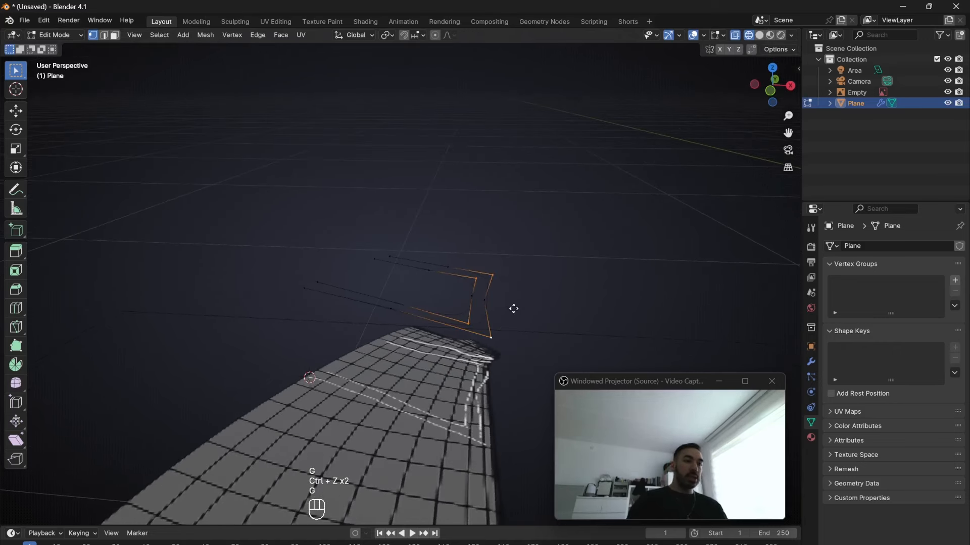
pyautogui.press('e')
pyautogui.press('KP_7')
pyautogui.press('Tab')
pyautogui.press('Tab')
pyautogui.press('1')
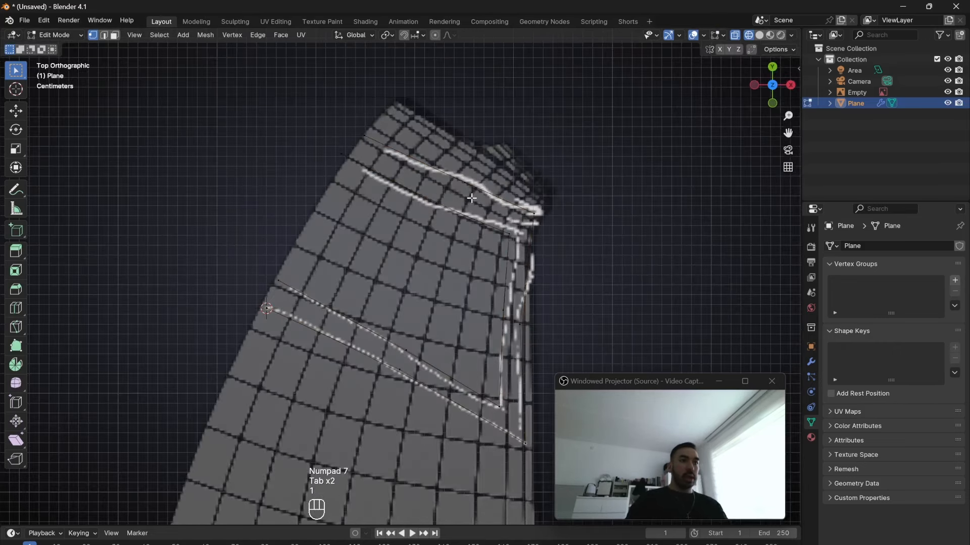
# Step: Try to move the vertices of both outlines along the seam guide in the top view
pyautogui.press('g')
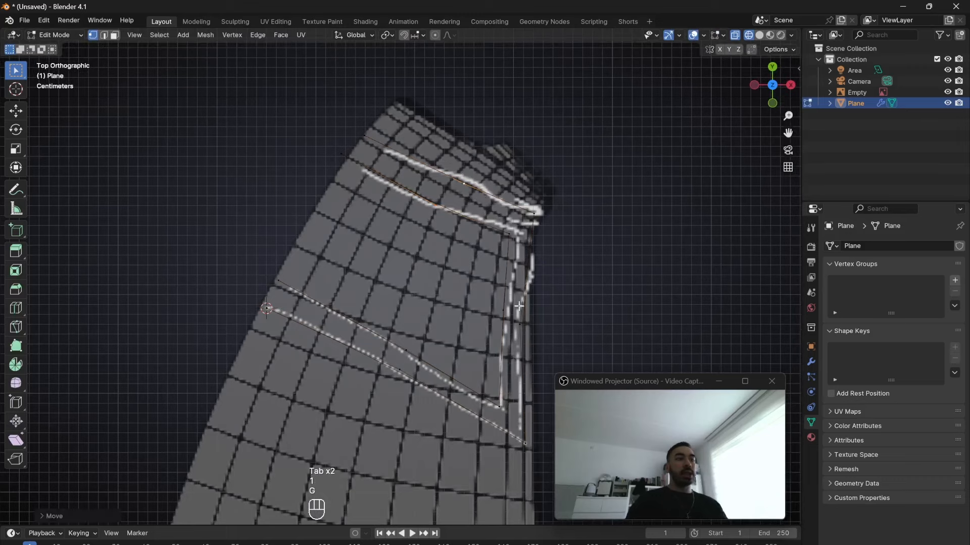
pyautogui.press('a')
pyautogui.press('Tab')
pyautogui.press('Tab')
pyautogui.press('Tab')
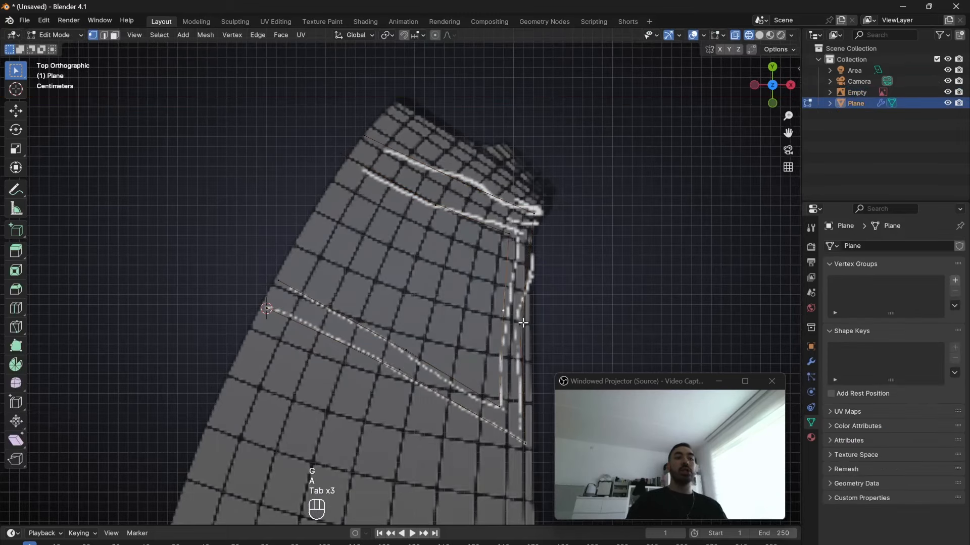
pyautogui.press('g')
# Step: Try to apply the outlines' subdivision modifier and box-select the extruded corner stubs to delete them
pyautogui.press('Tab')
pyautogui.scroll(-3, 429, 368)
pyautogui.click(811, 362)
pyautogui.moveTo(429, 368); pyautogui.dragTo(513, 343, button='middle')
pyautogui.hotkey('ctrl', 'a')
pyautogui.press('Tab')
pyautogui.press('1')
pyautogui.press('a')
pyautogui.press('a')
pyautogui.press('a')
pyautogui.press('b')
pyautogui.moveTo(538, 298); pyautogui.dragTo(628, 329)
pyautogui.press('x')
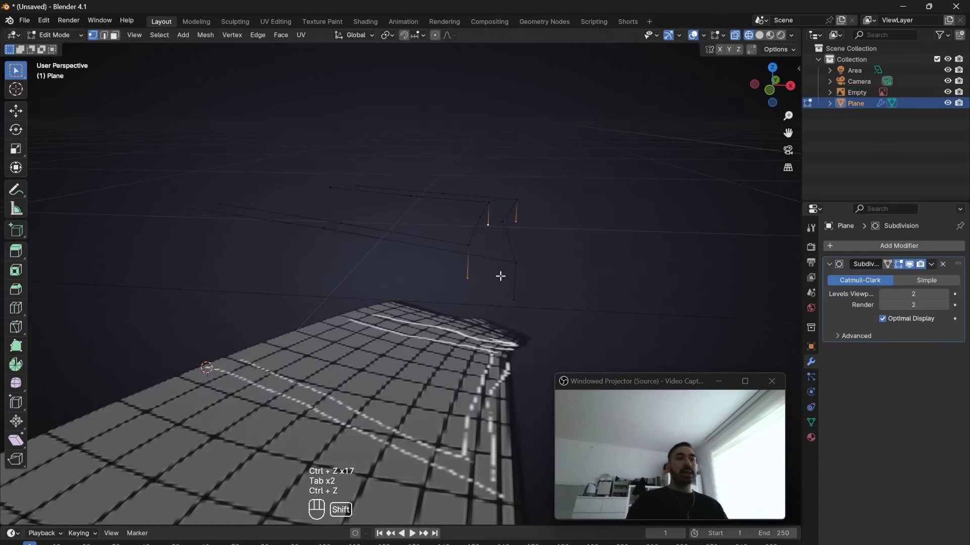
# Step: Delete the extruded vertical stubs at the four corners of the outlines
pyautogui.moveTo(539, 297); pyautogui.dragTo(650, 216, button='middle')
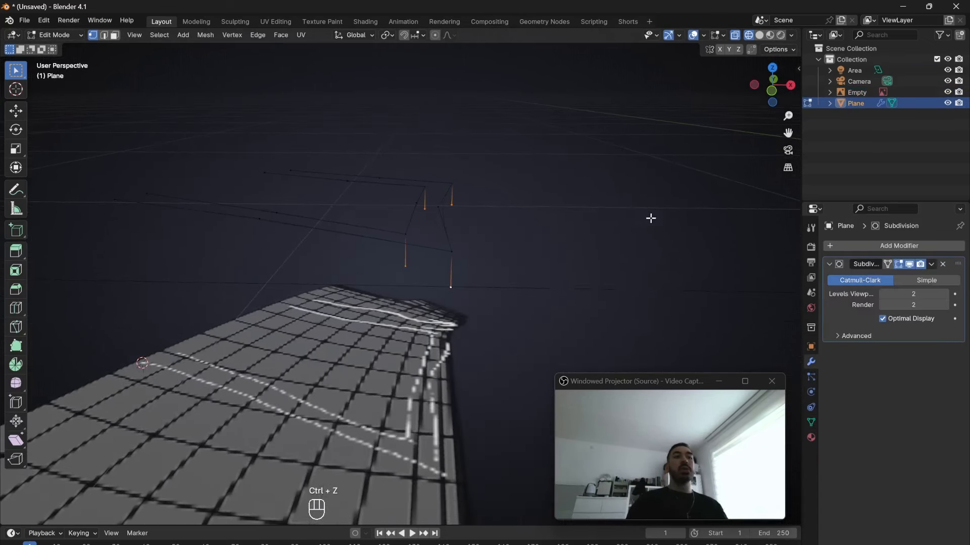
pyautogui.press('x')
pyautogui.click(627, 215)
pyautogui.press('Tab')
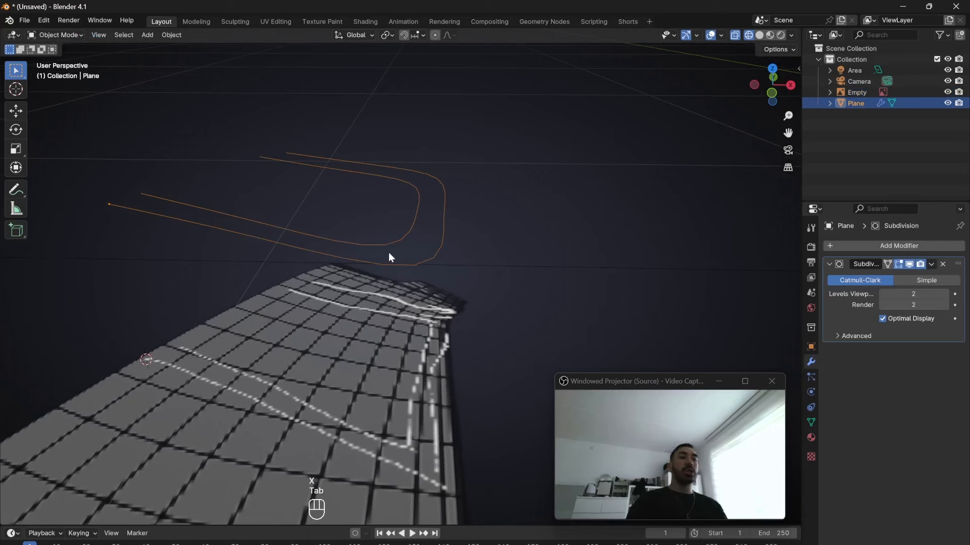
# Step: Try a mean vertex crease of 1 on the four corner vertices, and undo it
pyautogui.press('Tab')
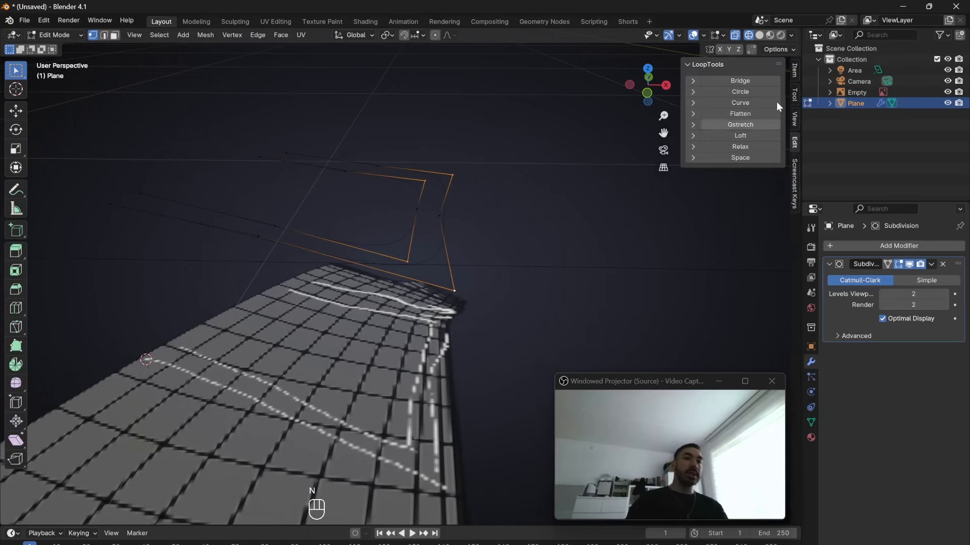
pyautogui.click(795, 70)
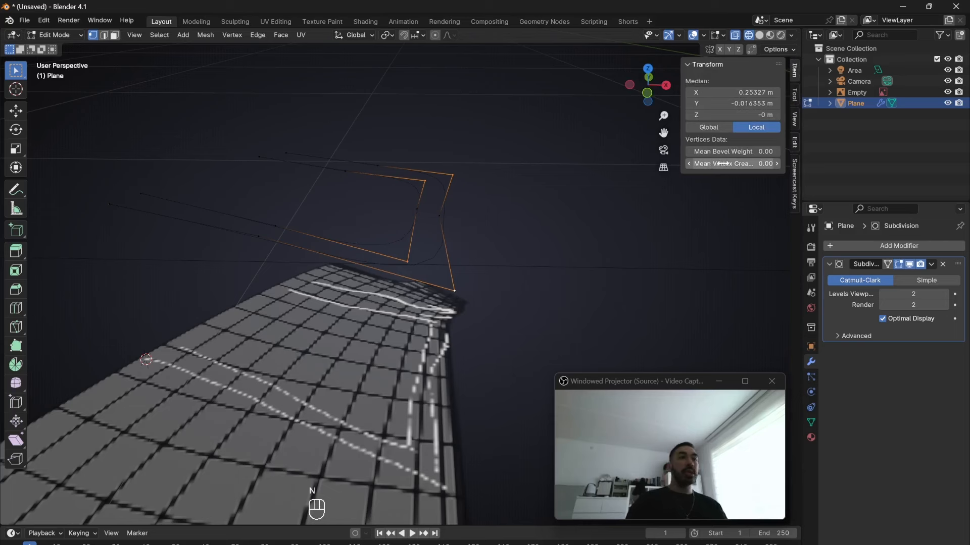
pyautogui.click(725, 164)
pyautogui.write('1')
pyautogui.press('Return')
pyautogui.moveTo(719, 164); pyautogui.dragTo(739, 164)
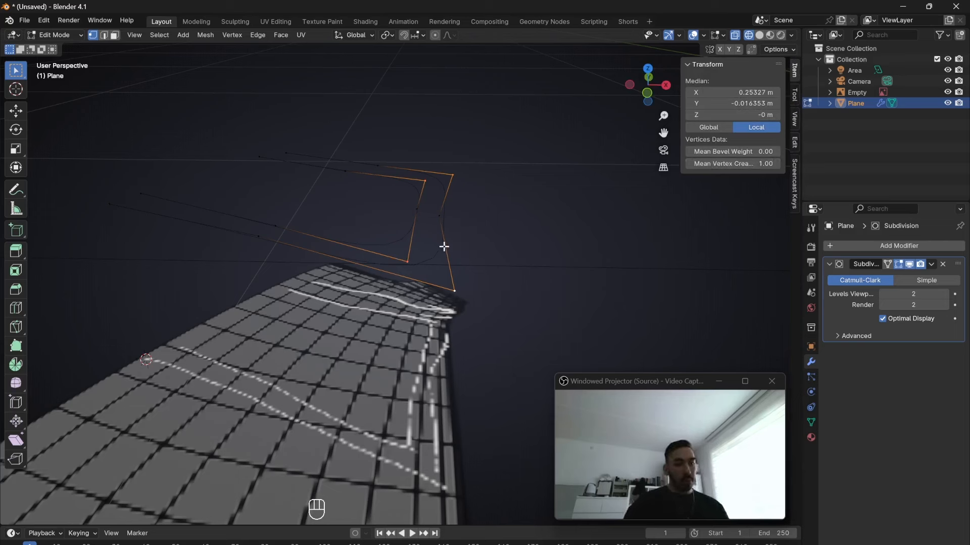
pyautogui.hotkey('ctrl', 'z')
# Step: Extrude the four corner vertices of the outlines vertically along Z to keep the corners sharp
pyautogui.press('e')
pyautogui.press('g')
pyautogui.press('z')
pyautogui.click(487, 192)
pyautogui.press('Tab')
# Step: Apply the outlines' subdivision modifier and delete the vertical stubs at the four corners
pyautogui.moveTo(448, 211); pyautogui.dragTo(431, 300, button='middle')
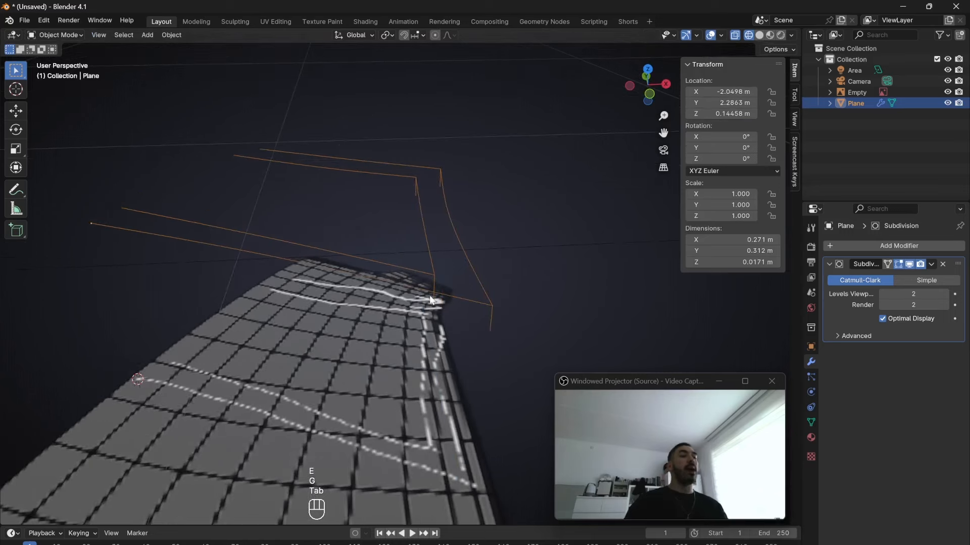
pyautogui.hotkey('ctrl', 'x')
pyautogui.press('Tab')
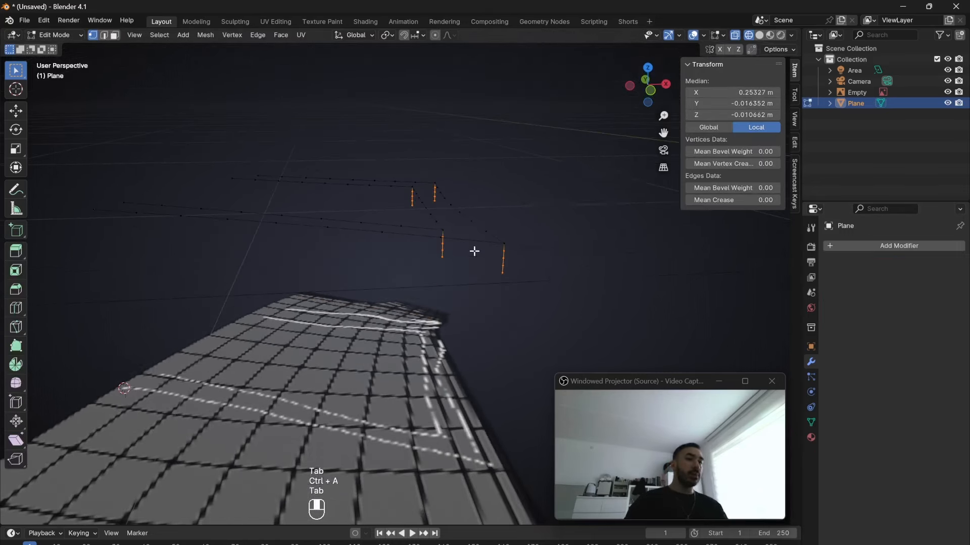
pyautogui.press('x')
pyautogui.click(610, 189)
pyautogui.press('Tab')
# Step: Select all outline vertices and distribute them evenly with the LoopTools Space operation
pyautogui.moveTo(473, 213); pyautogui.dragTo(480, 237, button='middle')
pyautogui.press('Tab')
pyautogui.press('a')
pyautogui.press('w')
pyautogui.moveTo(152, 144)
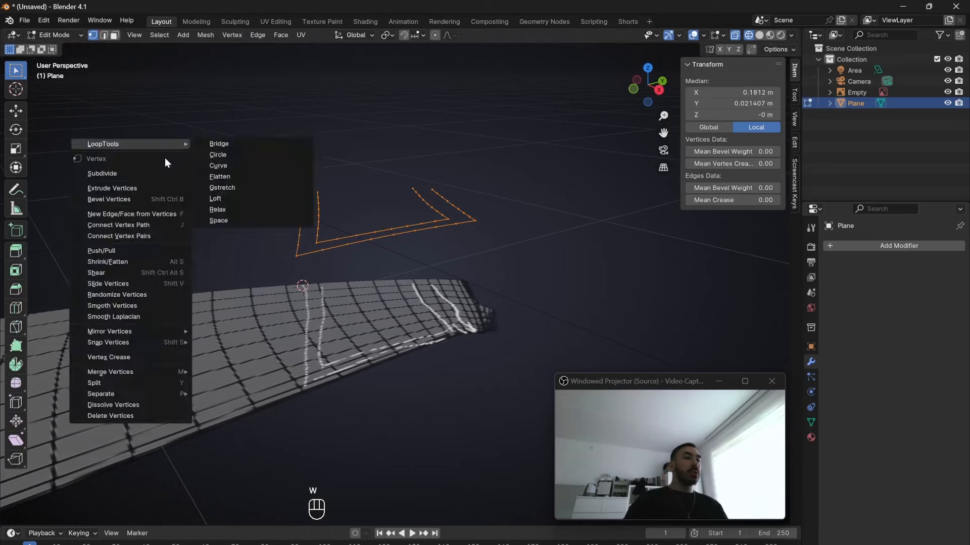
pyautogui.click(244, 224)
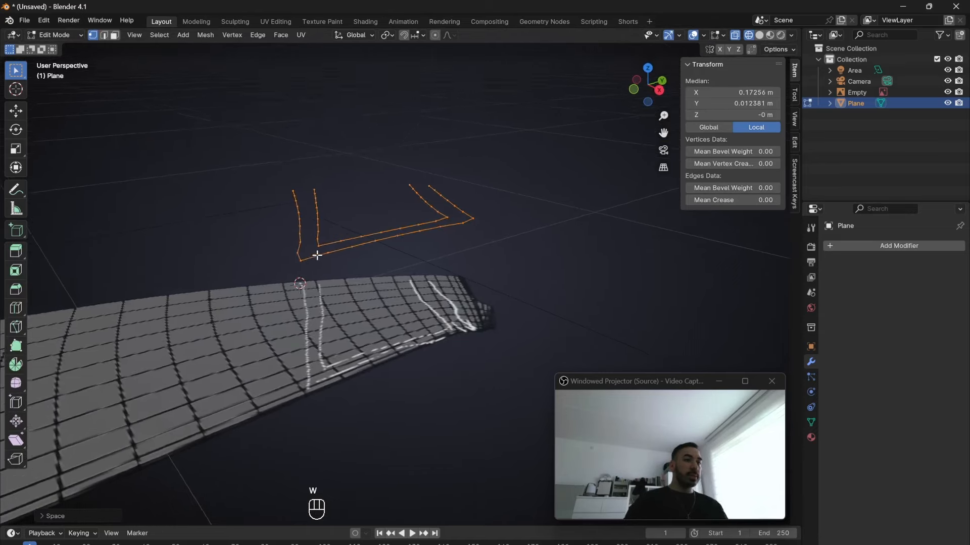
# Step: Move the displaced vertices at the outlines' corners back onto the seam guide in the top view
pyautogui.moveTo(316, 253); pyautogui.dragTo(486, 183, button='middle')
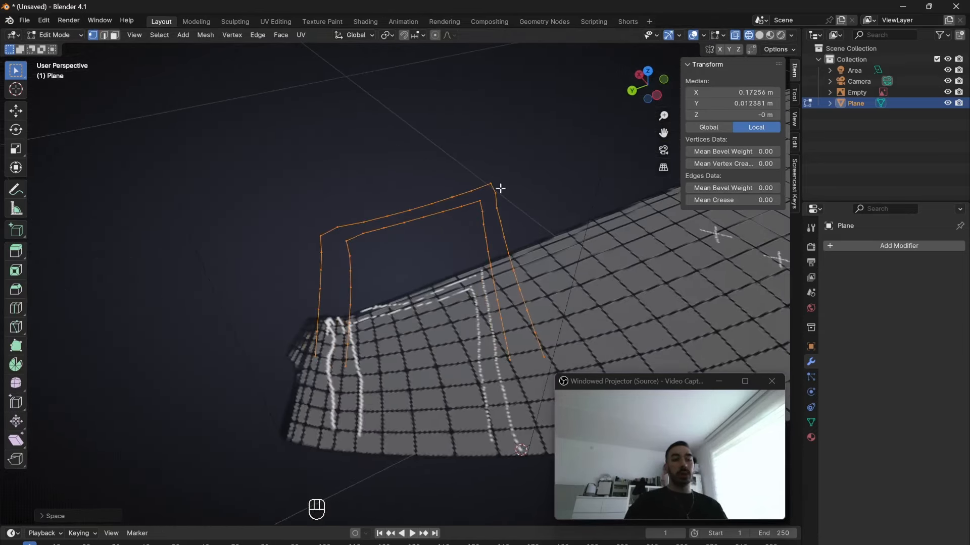
pyautogui.press('KP_7')
pyautogui.press('a')
pyautogui.scroll(3, 399, 374)
pyautogui.rightClick(379, 403)
pyautogui.press('g')
pyautogui.click(398, 320)
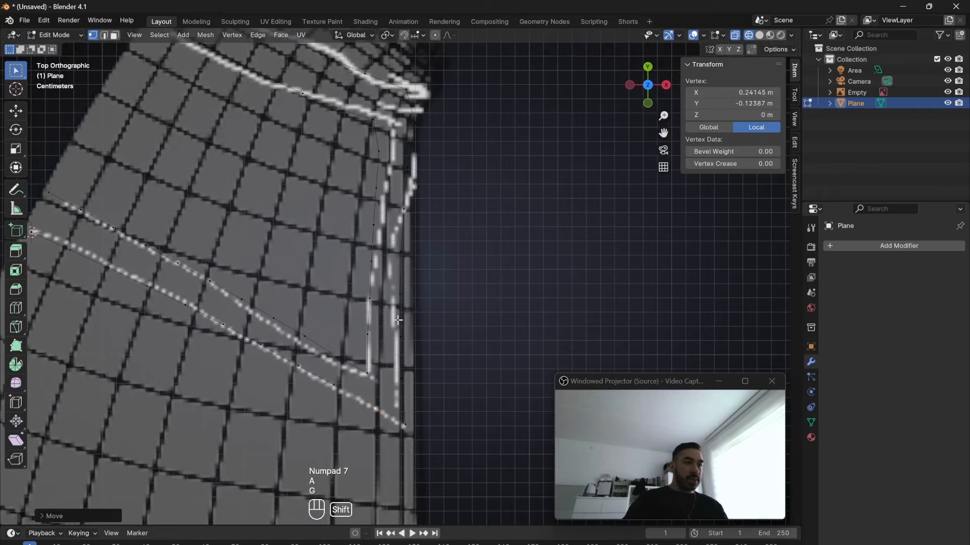
pyautogui.press('g')
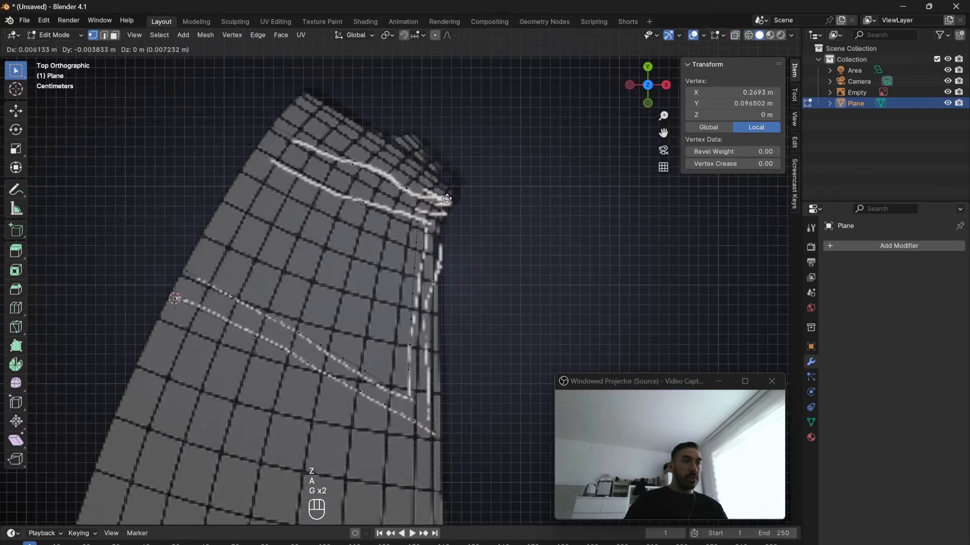
pyautogui.click(446, 225)
# Step: Try to rip all vertices of both outlines apart
pyautogui.press('a')
pyautogui.moveTo(446, 226); pyautogui.dragTo(353, 232, button='middle')
pyautogui.press('a')
pyautogui.press('a')
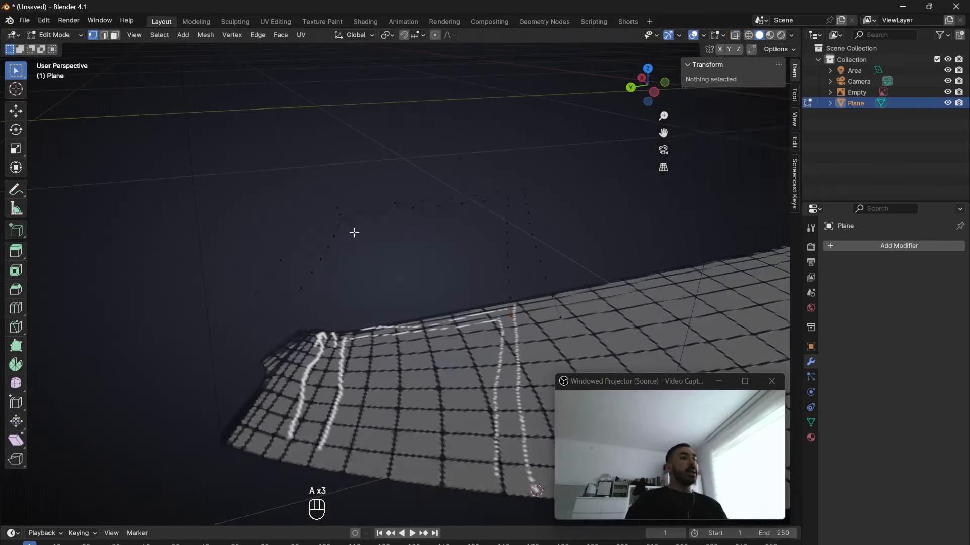
pyautogui.press('a')
pyautogui.moveTo(399, 297); pyautogui.dragTo(433, 321, button='right')
pyautogui.hotkey('ctrl', 'z')
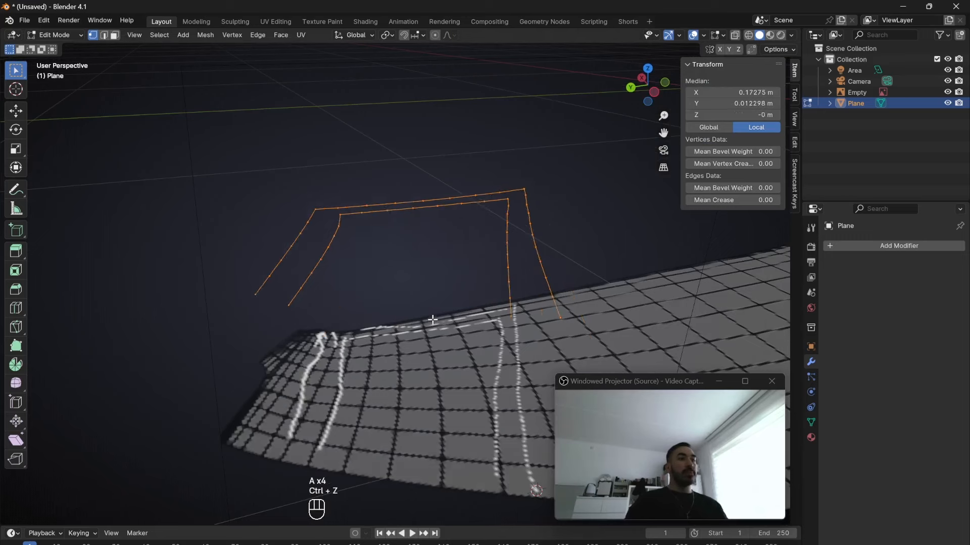
pyautogui.press('v')
pyautogui.click(414, 274)
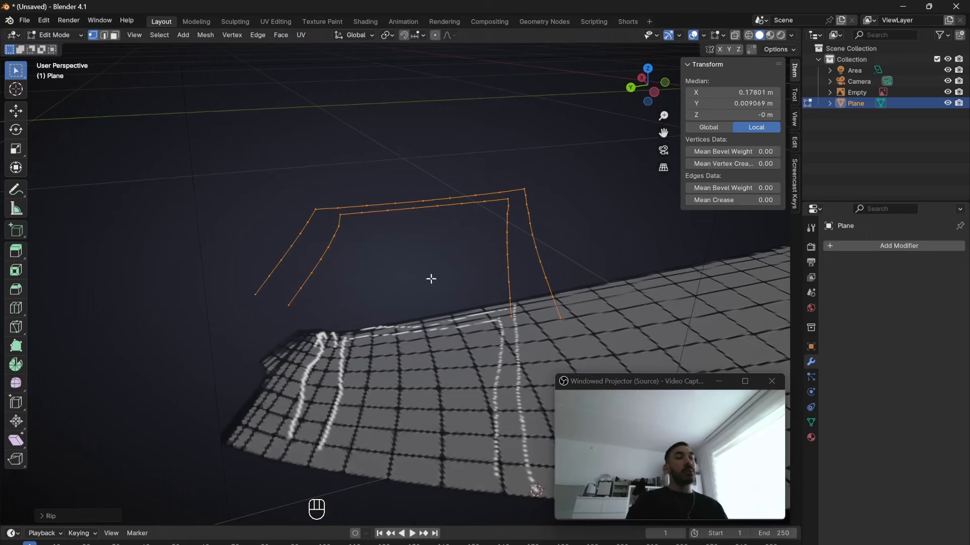
pyautogui.press('v')
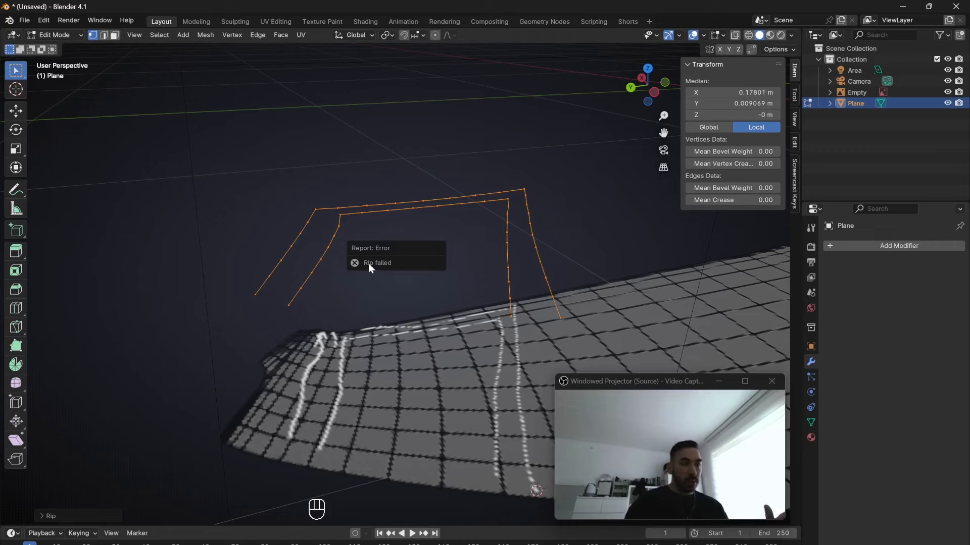
# Step: Try to rip a single vertex near the inner outline's corner, and undo the rip
pyautogui.press('1')
pyautogui.press('a')
pyautogui.press('a')
pyautogui.hotkey('shift', 'w')
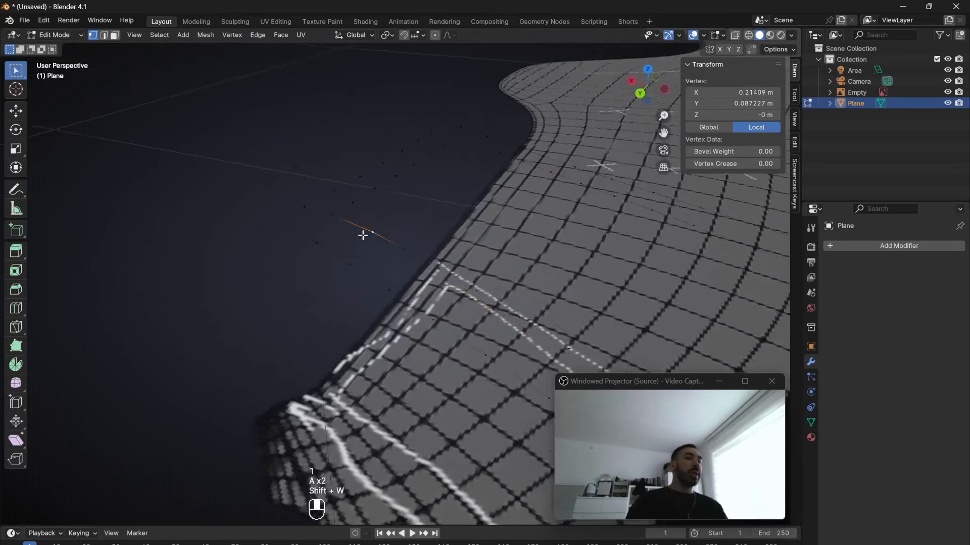
pyautogui.moveTo(363, 236); pyautogui.dragTo(344, 244, button='middle')
pyautogui.scroll(2, 344, 245)
pyautogui.press('v')
pyautogui.click(369, 240)
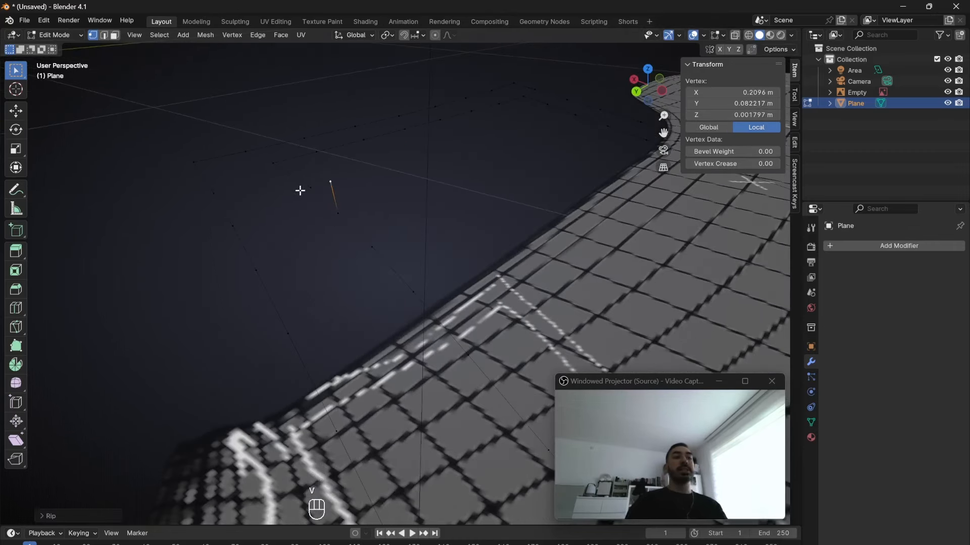
pyautogui.press('v')
pyautogui.press('v')
pyautogui.hotkey('ctrl', 'z')
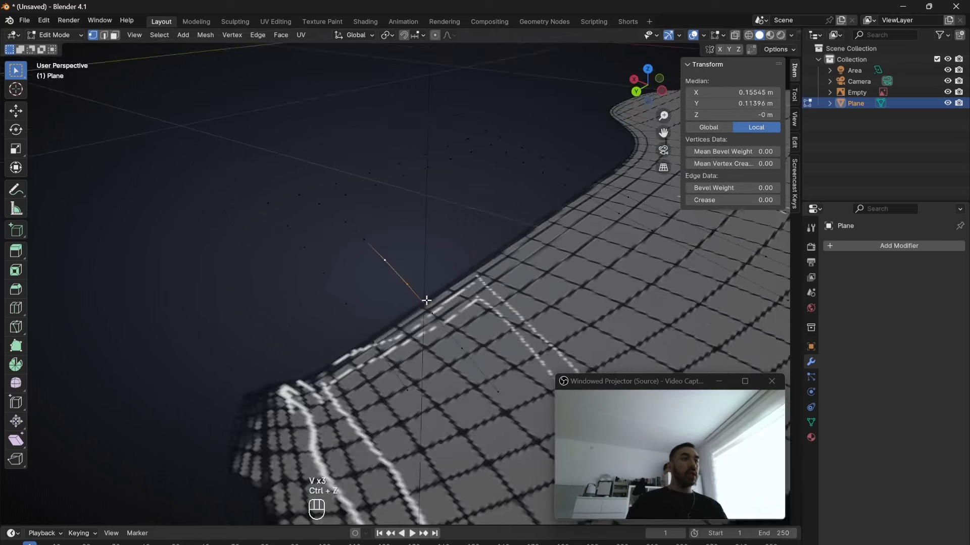
# Step: Try to rip one inner outline edge free at both of its ends, and undo these rips
pyautogui.press('v')
pyautogui.click(419, 283)
pyautogui.click(369, 244)
pyautogui.press('v')
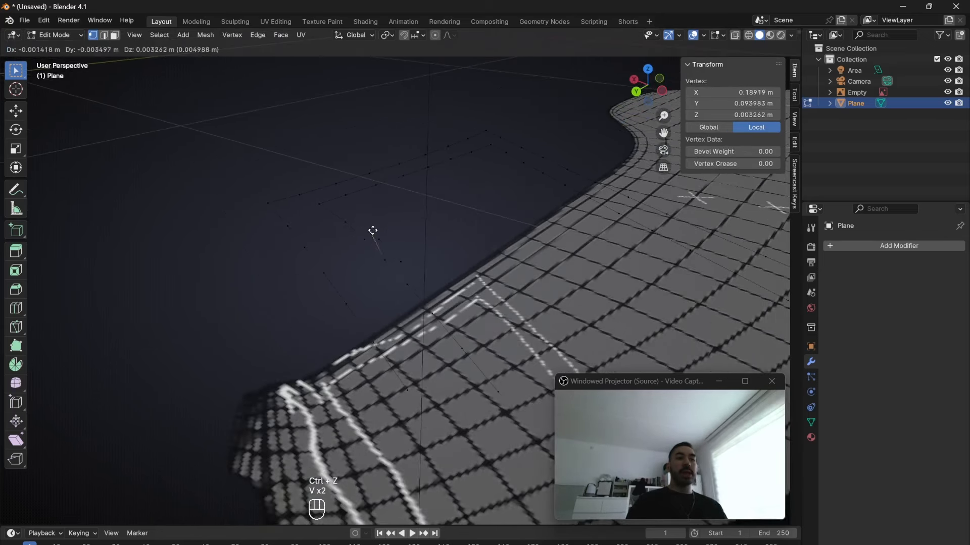
pyautogui.click(372, 228)
pyautogui.hotkey('ctrl', 'z')
pyautogui.hotkey('ctrl', 'z')
pyautogui.hotkey('ctrl', 'z')
pyautogui.hotkey('ctrl', 'z')
# Step: Select both outlines completely and rip all their vertices so that every edge is separate
pyautogui.moveTo(349, 231)
pyautogui.mouseDown(button='middle')
pyautogui.moveTo(373, 264)
pyautogui.moveTo(360, 272)
pyautogui.moveTo(384, 249)
pyautogui.mouseUp(button='middle')
pyautogui.press('a')
pyautogui.press('a')
pyautogui.press('v')
pyautogui.press('v')
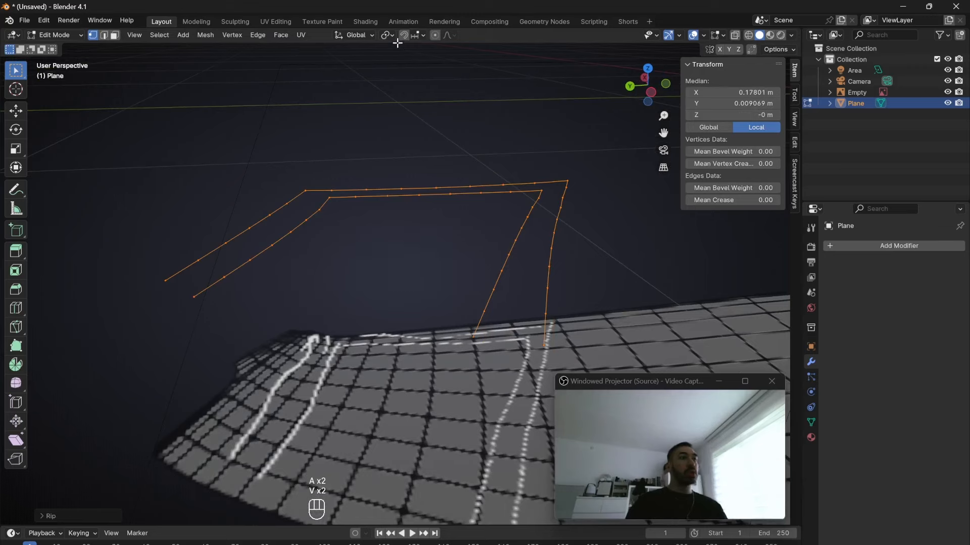
# Step: Set the pivot point to individual origins and scale all separated edges to about 0.75 to form stitch dashes
pyautogui.click(388, 35)
pyautogui.click(388, 109)
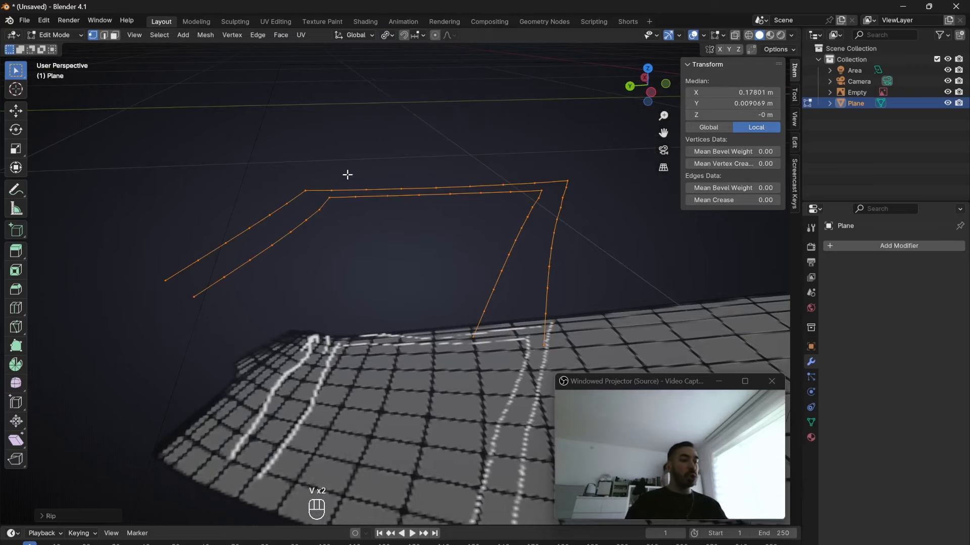
pyautogui.press('2')
pyautogui.scroll(2, 273, 207)
pyautogui.moveTo(282, 215); pyautogui.dragTo(334, 237, button='middle')
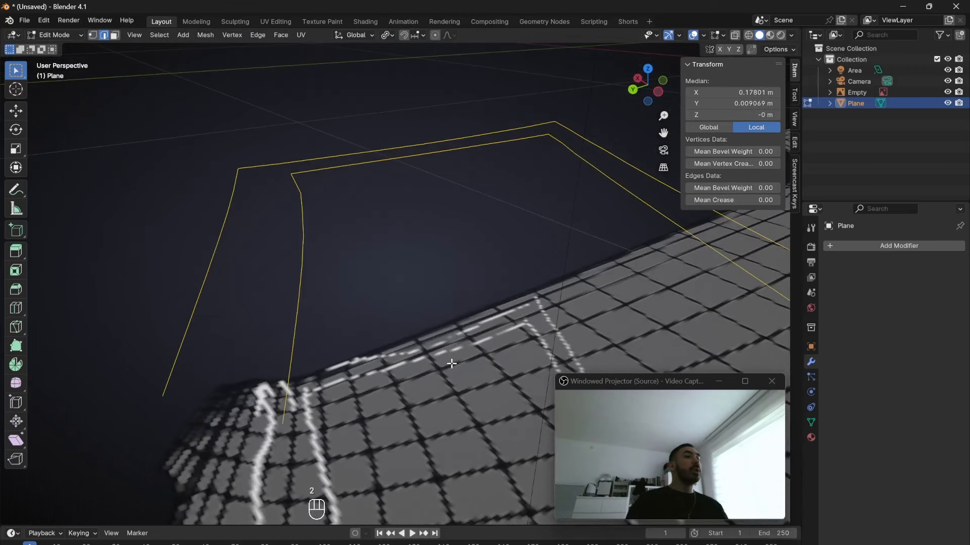
pyautogui.press('s')
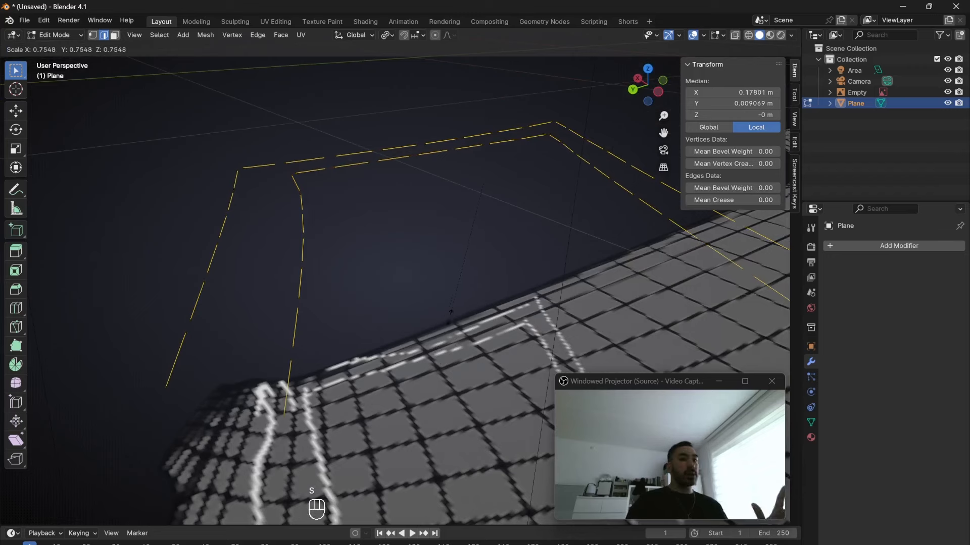
pyautogui.click(451, 312)
# Step: Subdivide all the stitch dashes and open the Subdivide settings
pyautogui.moveTo(451, 312); pyautogui.dragTo(208, 211, button='middle')
pyautogui.press('w')
pyautogui.click(207, 210)
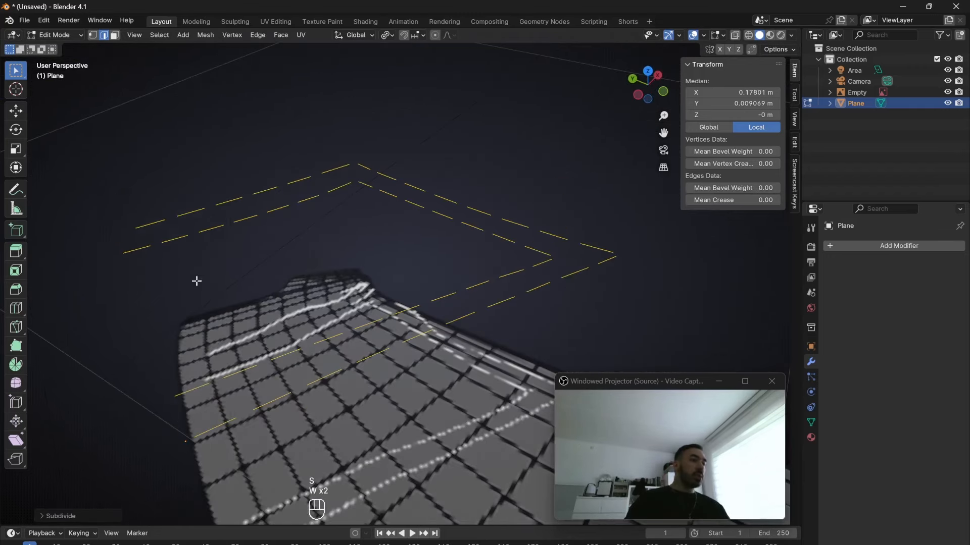
pyautogui.click(65, 512)
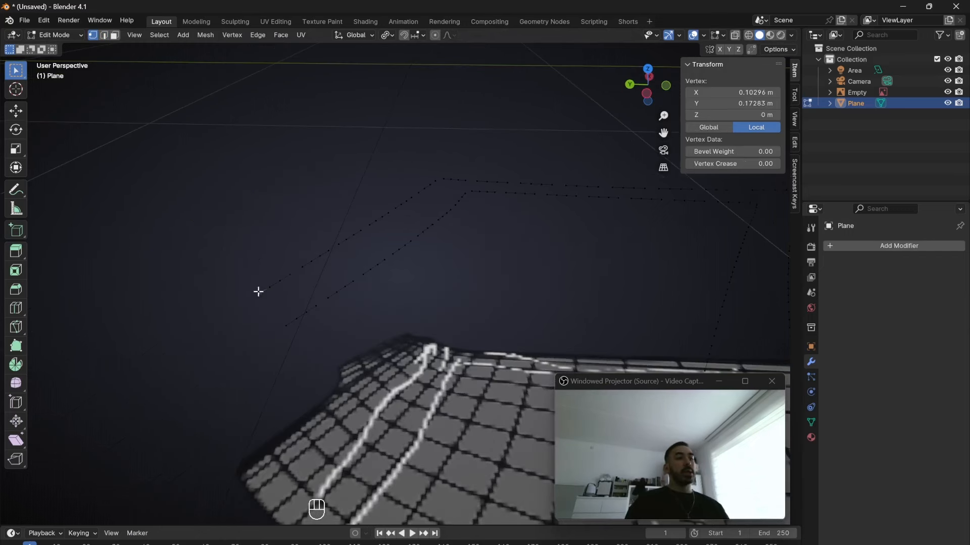
# Step: Select all dash end vertices by equal amount of connecting edges and extrude them about 0.004 m downward
pyautogui.press('a')
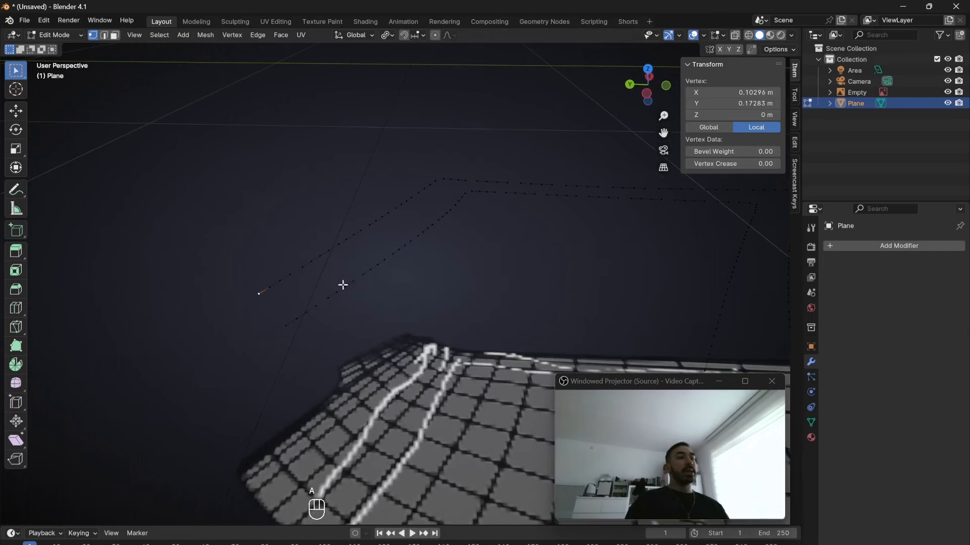
pyautogui.hotkey('shift', 'g')
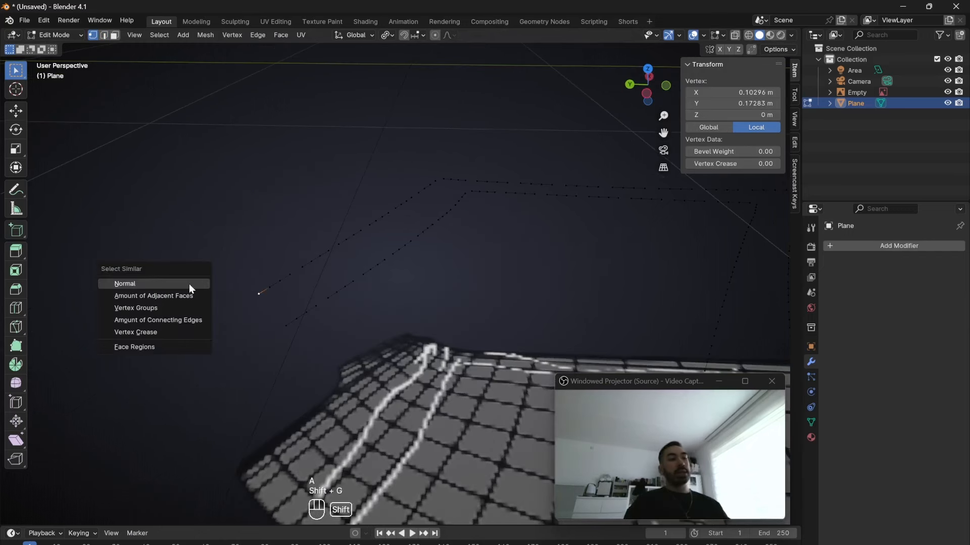
pyautogui.click(135, 321)
pyautogui.press('e')
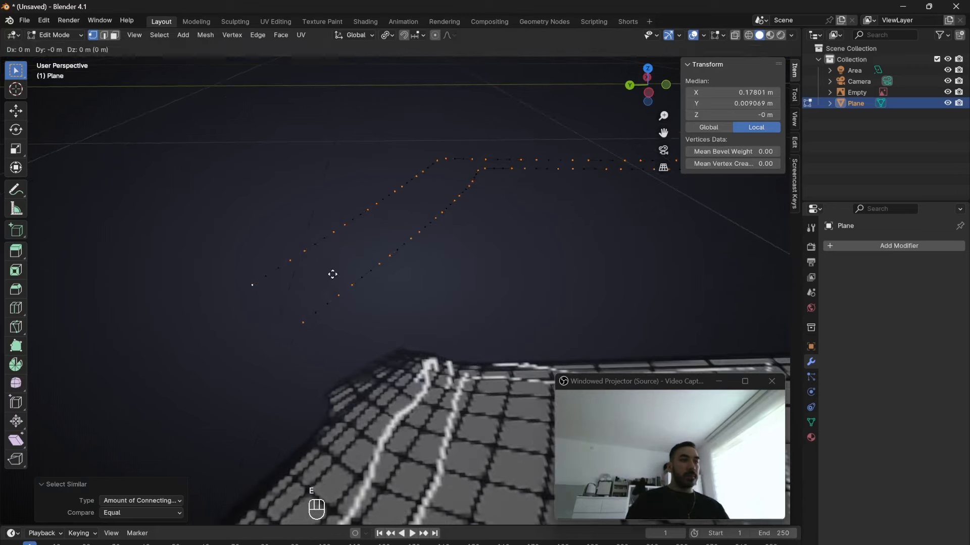
pyautogui.rightClick(328, 272)
pyautogui.press('g')
pyautogui.click(328, 280)
# Step: Add a level 1 subdivision modifier to the stitches and apply it
pyautogui.press('Tab')
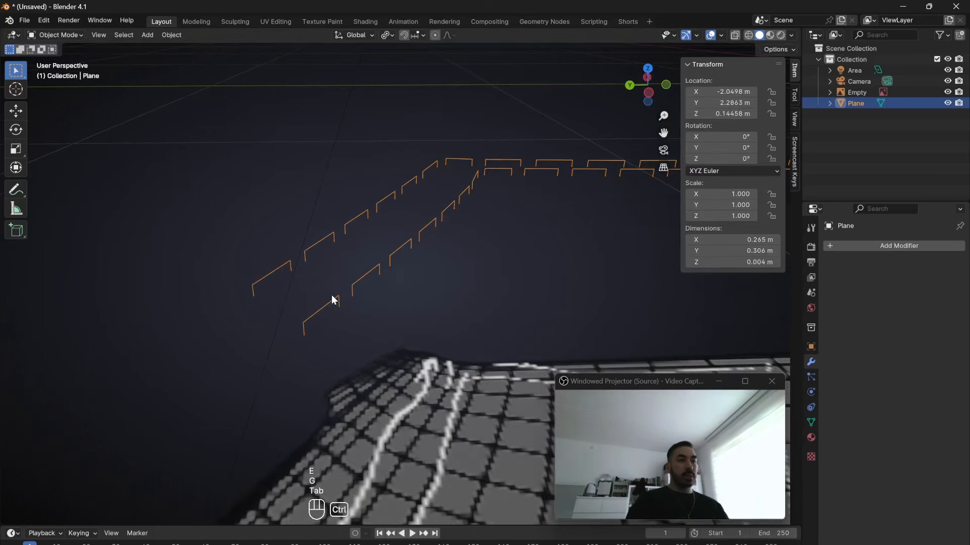
pyautogui.hotkey('ctrl', '1')
pyautogui.hotkey('ctrl', 'a')
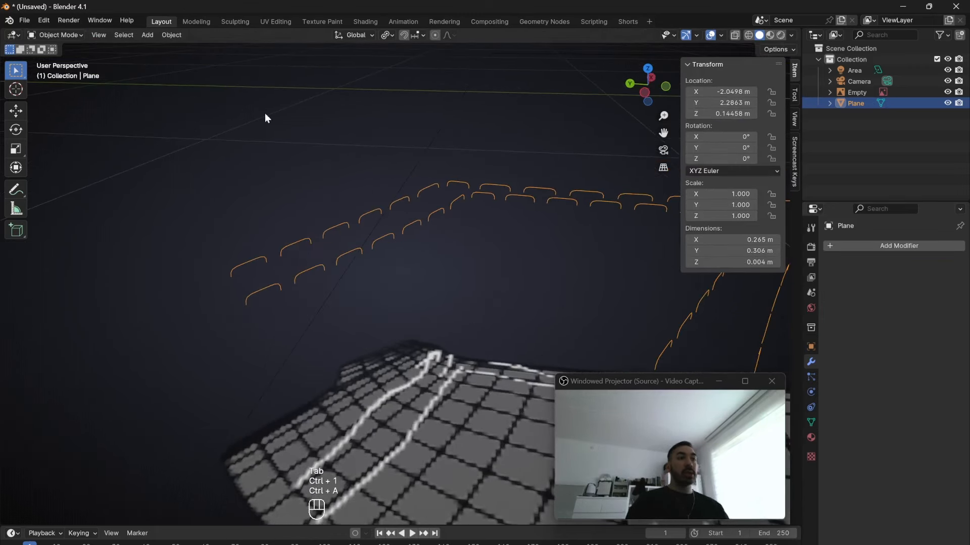
# Step: Convert the stitch mesh to a curve and show its curve data settings
pyautogui.click(172, 34)
pyautogui.moveTo(212, 358)
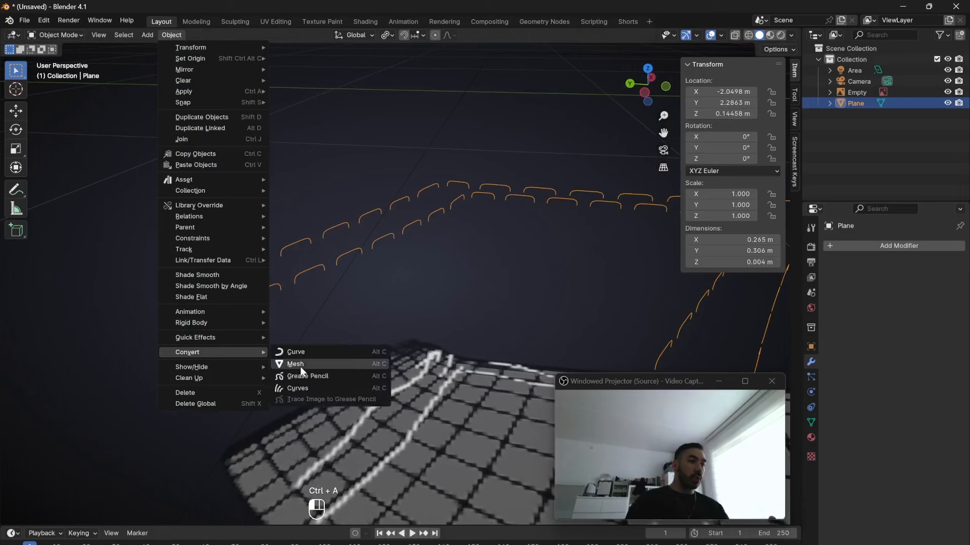
pyautogui.click(319, 352)
pyautogui.click(816, 409)
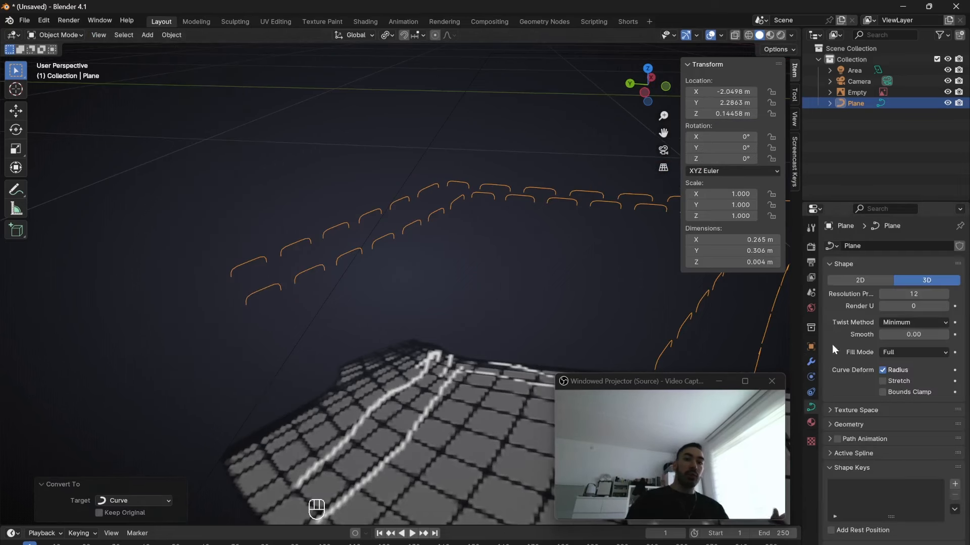
# Step: Give the stitch curves a round bevel with a depth of 0.0014 m
pyautogui.click(843, 423)
pyautogui.scroll(-2, 848, 433)
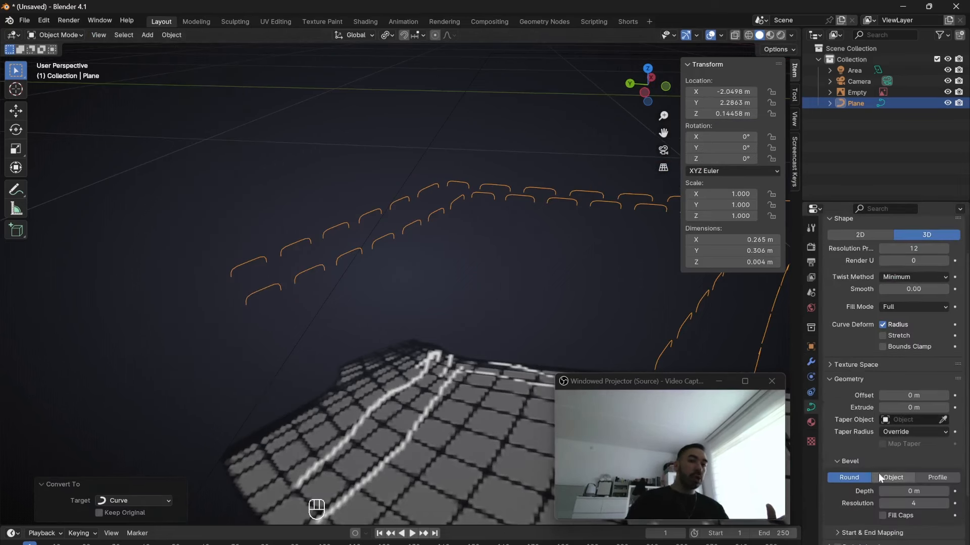
pyautogui.click(947, 493)
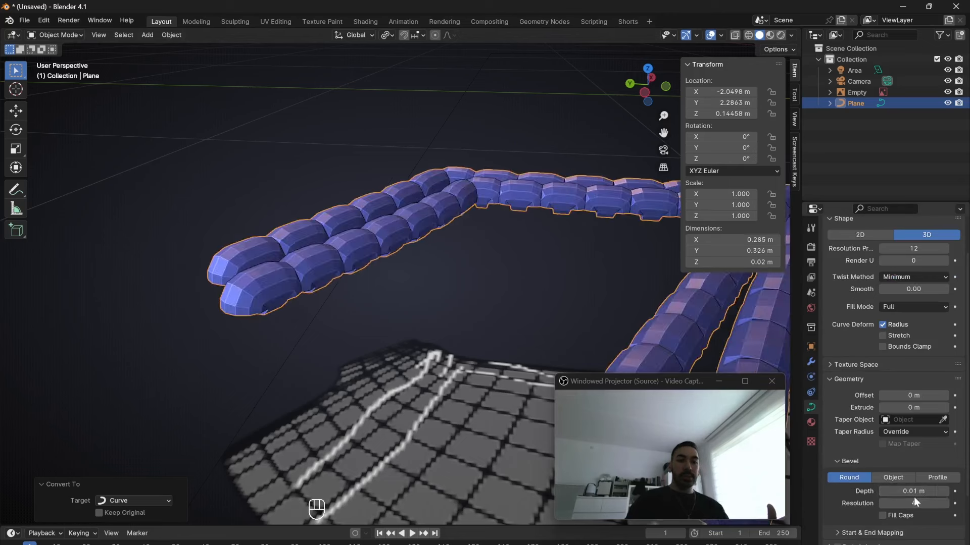
pyautogui.click(926, 490)
pyautogui.write('0.00')
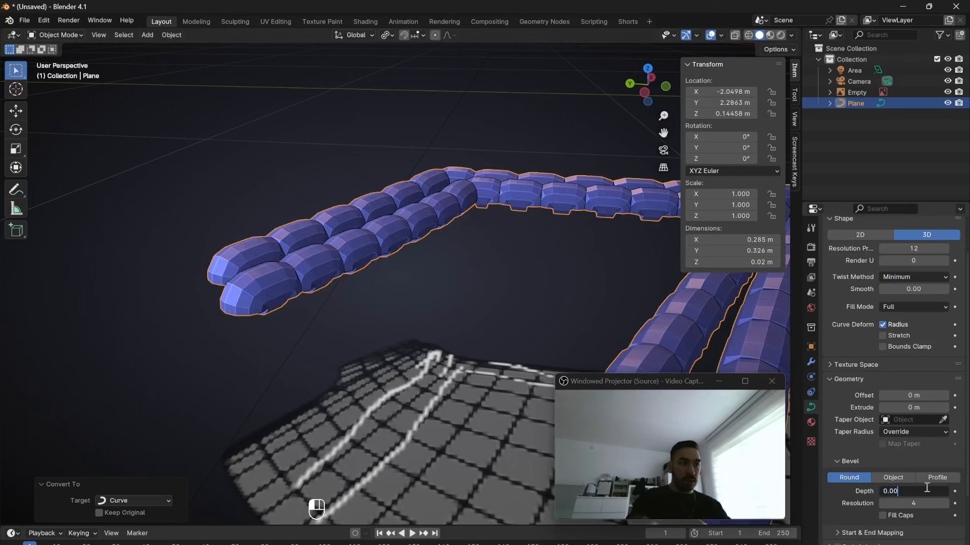
pyautogui.write('12')
pyautogui.press('Return')
pyautogui.click(902, 492)
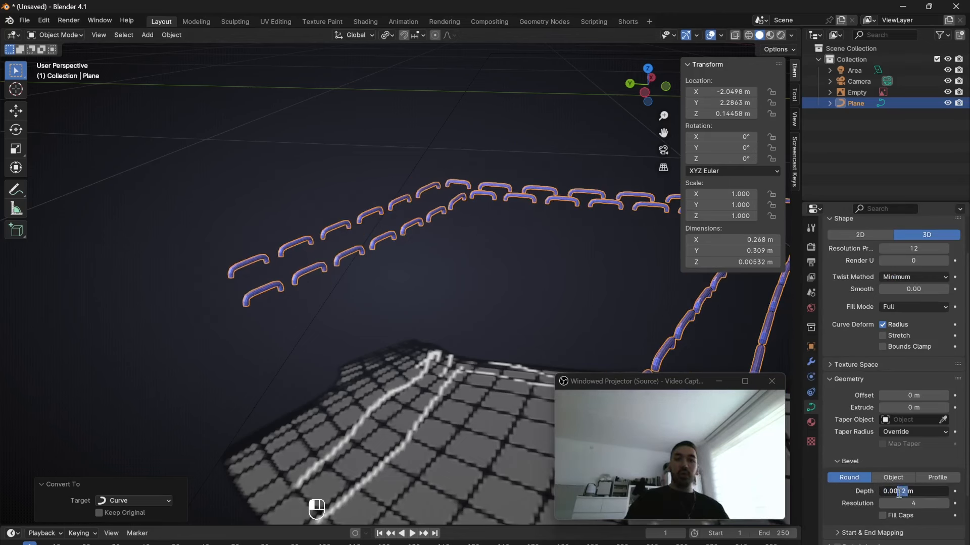
pyautogui.press('Return')
# Step: Shade the beveled stitch curves smooth
pyautogui.moveTo(399, 278); pyautogui.dragTo(377, 315, button='middle')
pyautogui.moveTo(454, 242); pyautogui.dragTo(197, 159, button='middle')
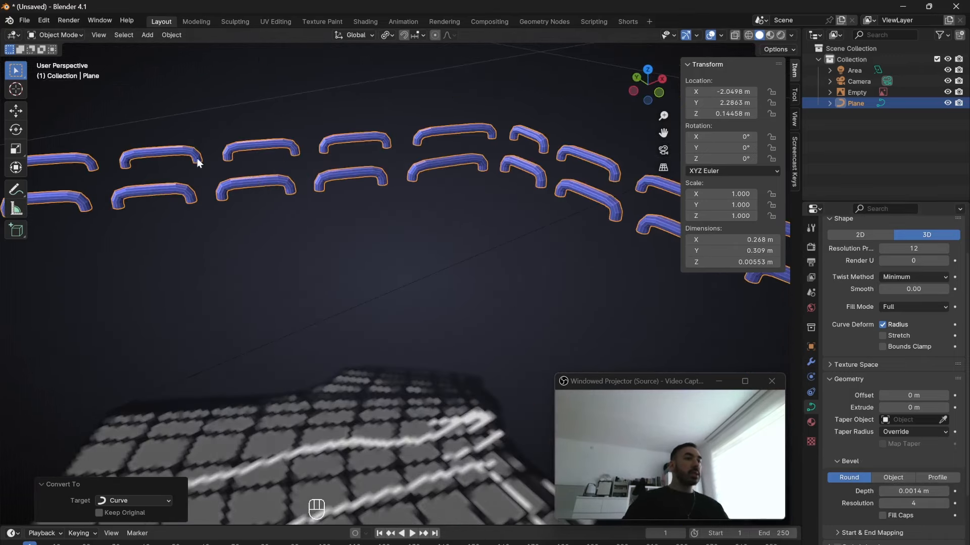
pyautogui.click(172, 35)
pyautogui.click(212, 275)
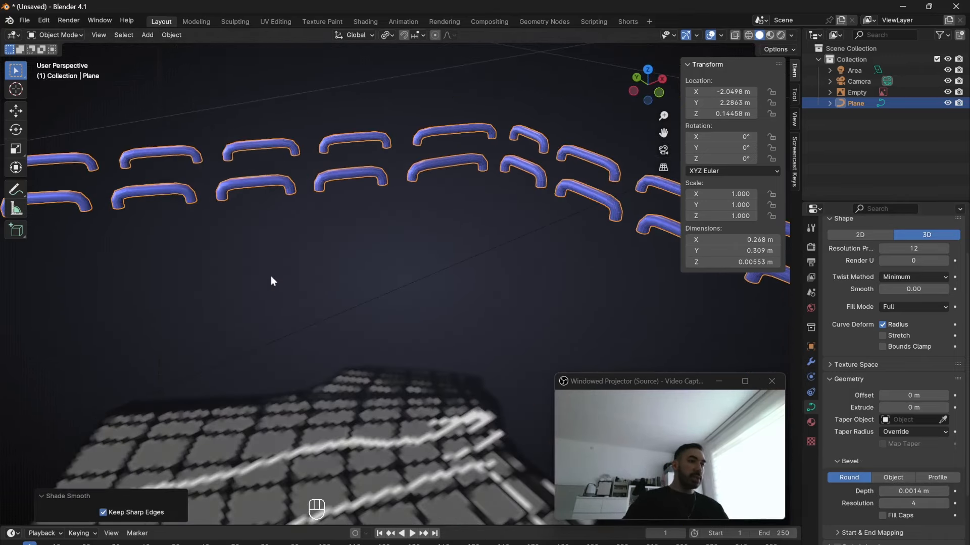
# Step: Convert the smoothed stitch curves back to a mesh and check the geometry in Edit Mode
pyautogui.moveTo(271, 276); pyautogui.dragTo(180, 56, button='middle')
pyautogui.click(183, 35)
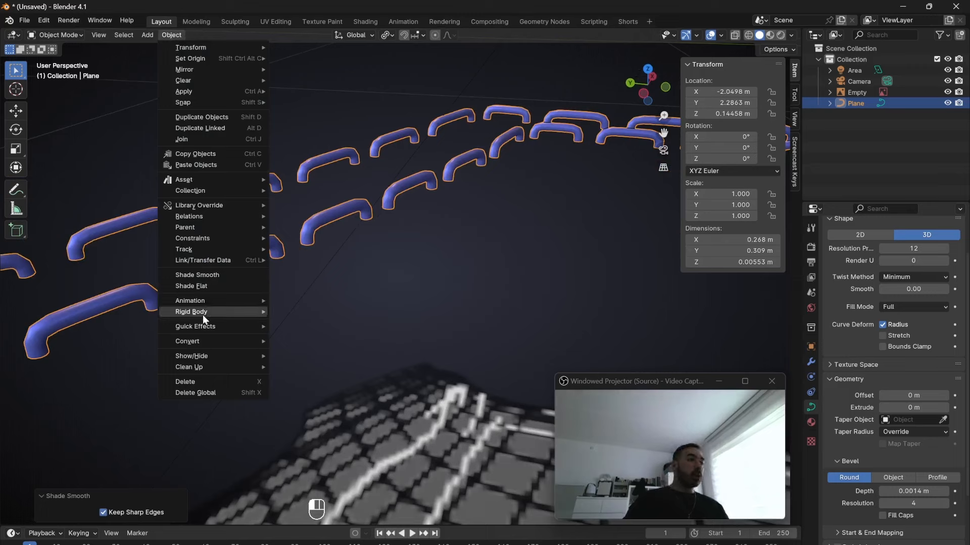
pyautogui.moveTo(242, 342)
pyautogui.click(307, 354)
pyautogui.scroll(-4, 429, 283)
pyautogui.press('Tab')
pyautogui.moveTo(457, 278); pyautogui.dragTo(397, 276, button='middle')
pyautogui.press('Tab')
pyautogui.scroll(2, 393, 268)
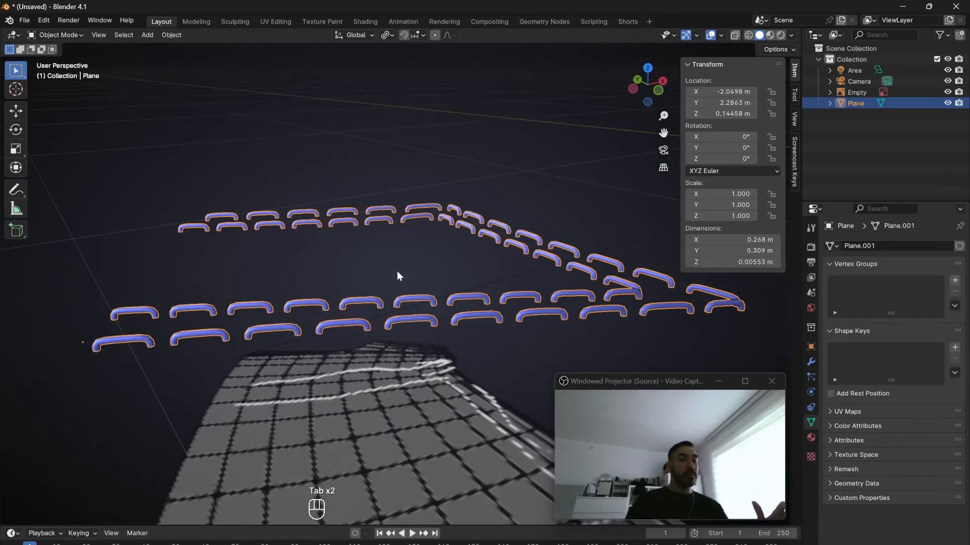
# Step: Add a mesh circle with 16 vertices to the scene
pyautogui.scroll(-2, 390, 271)
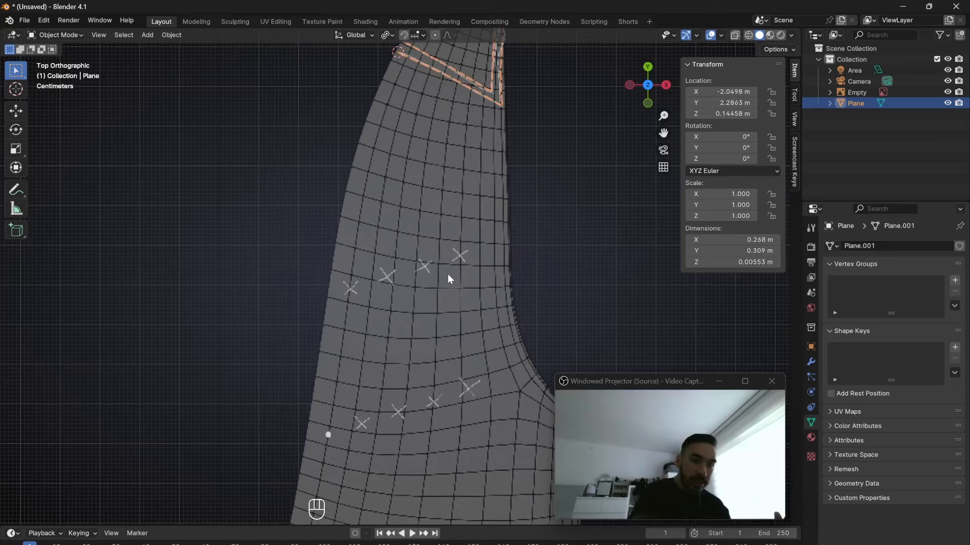
pyautogui.moveTo(447, 273); pyautogui.dragTo(397, 207, button='middle')
pyautogui.hotkey('shift', 'a')
pyautogui.moveTo(399, 210)
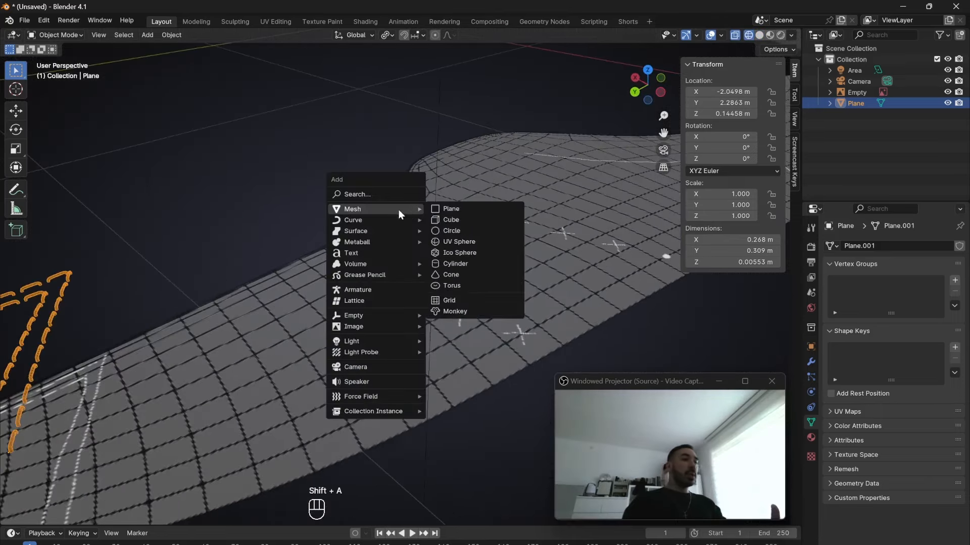
pyautogui.click(457, 229)
pyautogui.doubleClick(147, 394)
pyautogui.write('16')
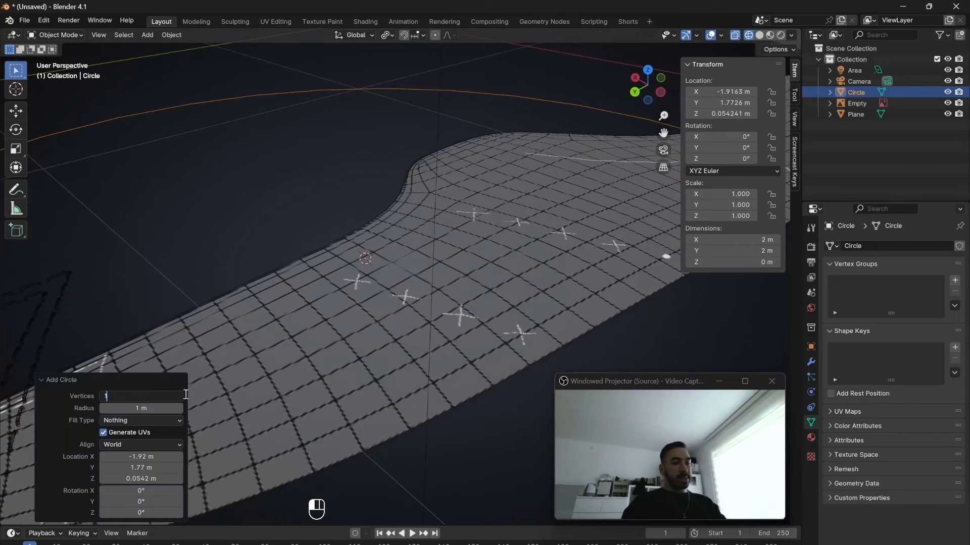
pyautogui.press('Return')
# Step: Scale the circle down to about 0.029 m across and move it onto the white dot of the UV layout
pyautogui.scroll(-5, 379, 326)
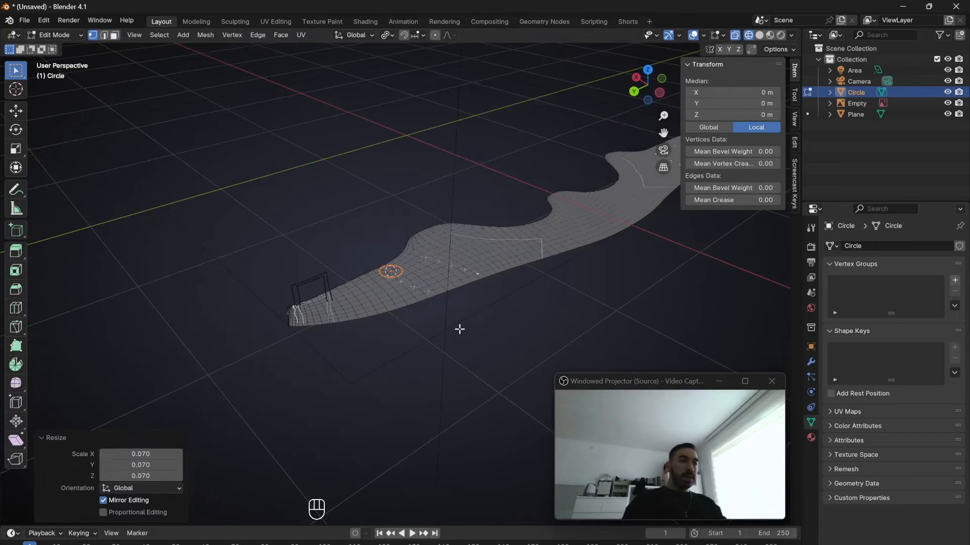
pyautogui.press('KP_7')
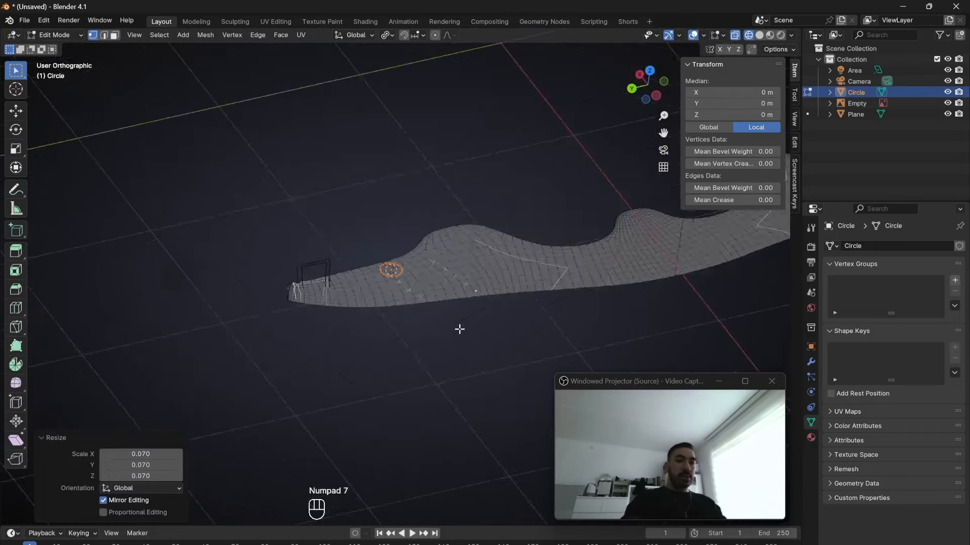
pyautogui.scroll(3, 438, 295)
pyautogui.press('s')
pyautogui.click(414, 254)
pyautogui.press('Tab')
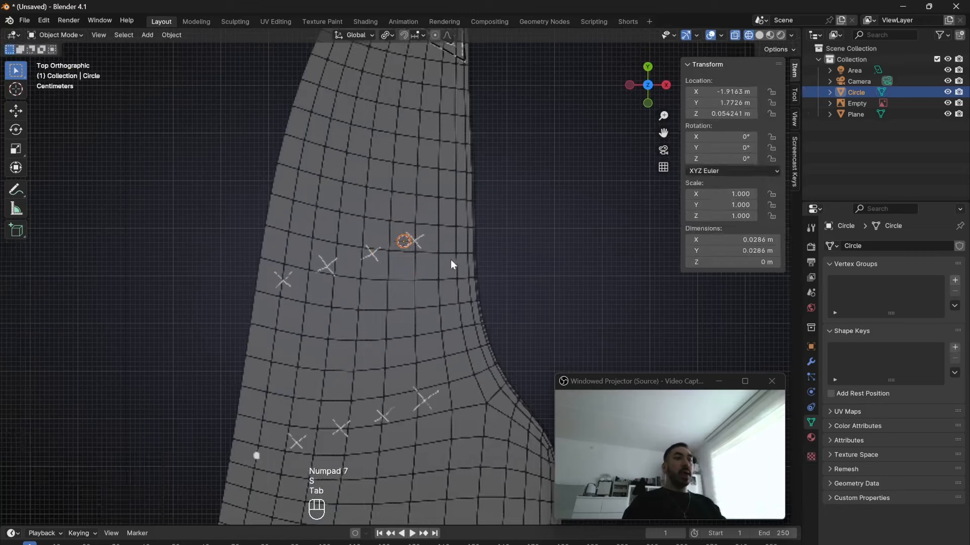
pyautogui.press('g')
pyautogui.click(309, 472)
pyautogui.scroll(7, 412, 372)
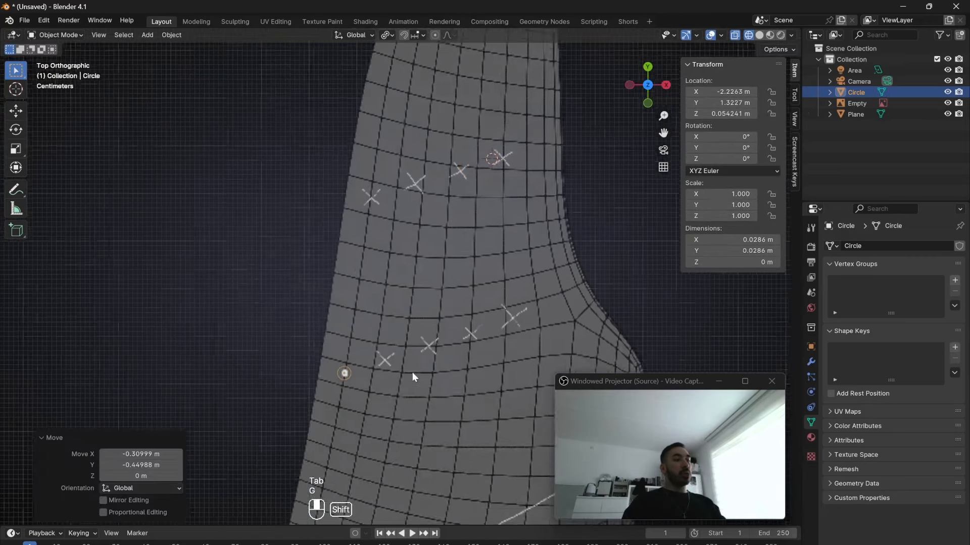
# Step: Shrink the circle's vertices to fit the white dot and adjust its outline with proportional editing
pyautogui.press('Tab')
pyautogui.hotkey('ctrl', 'z')
pyautogui.hotkey('ctrl', 'z')
pyautogui.hotkey('ctrl', 'z')
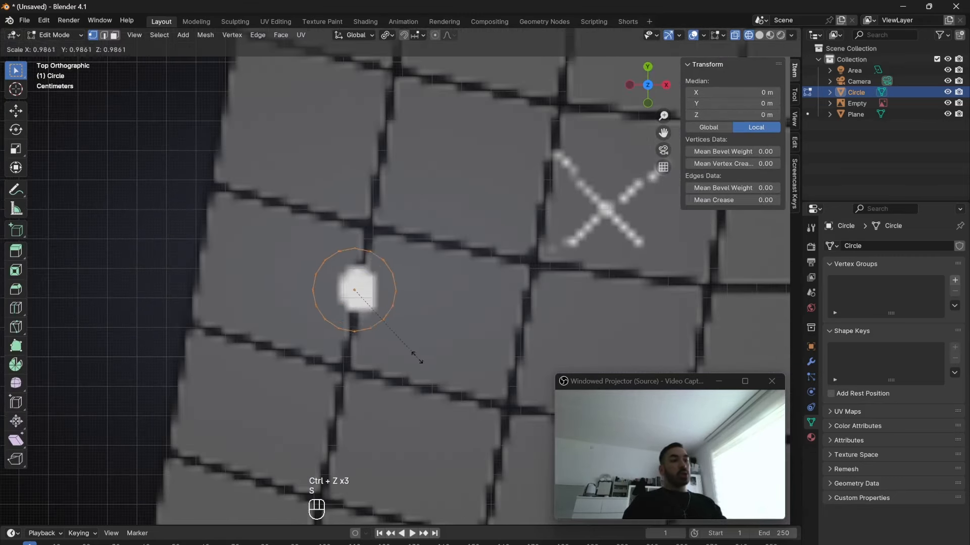
pyautogui.press('s')
pyautogui.click(389, 328)
pyautogui.click(372, 307)
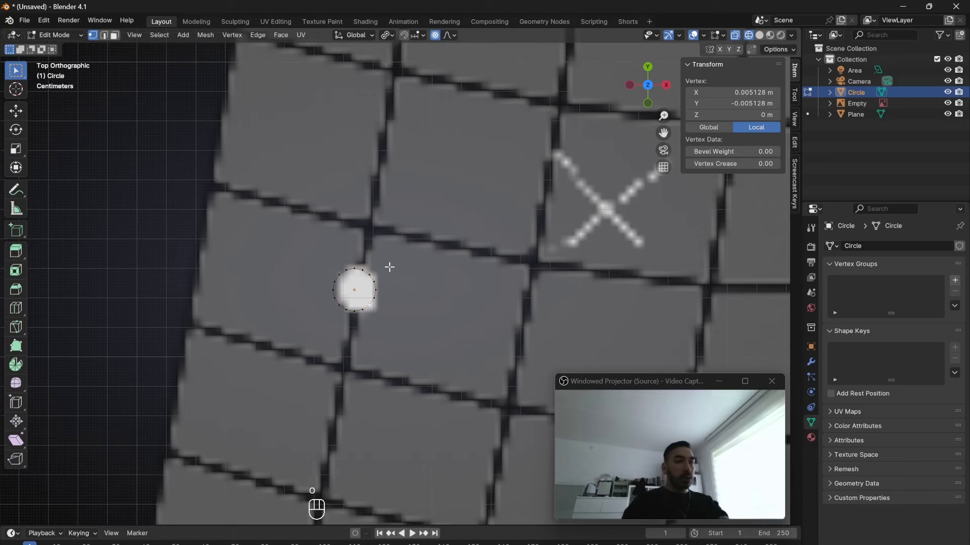
pyautogui.press('g')
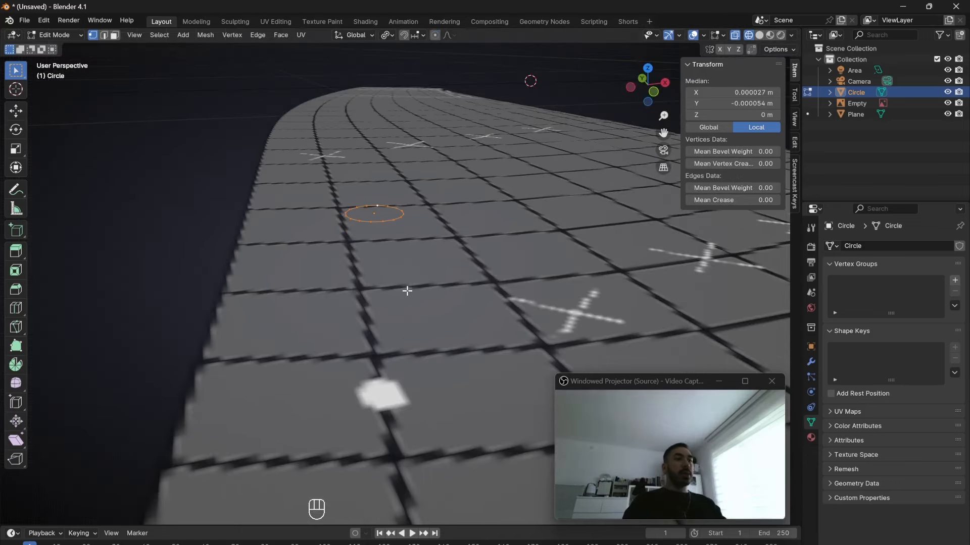
# Step: Extrude the circle straight up about 0.0037 m to form the eyelet's inner wall
pyautogui.press('e')
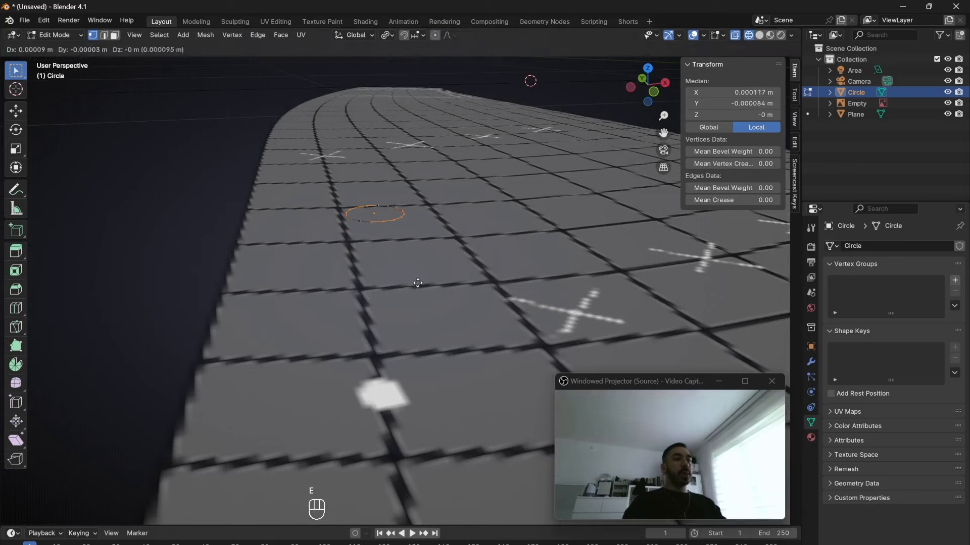
pyautogui.rightClick(418, 283)
pyautogui.press('g')
pyautogui.press('z')
pyautogui.click(424, 251)
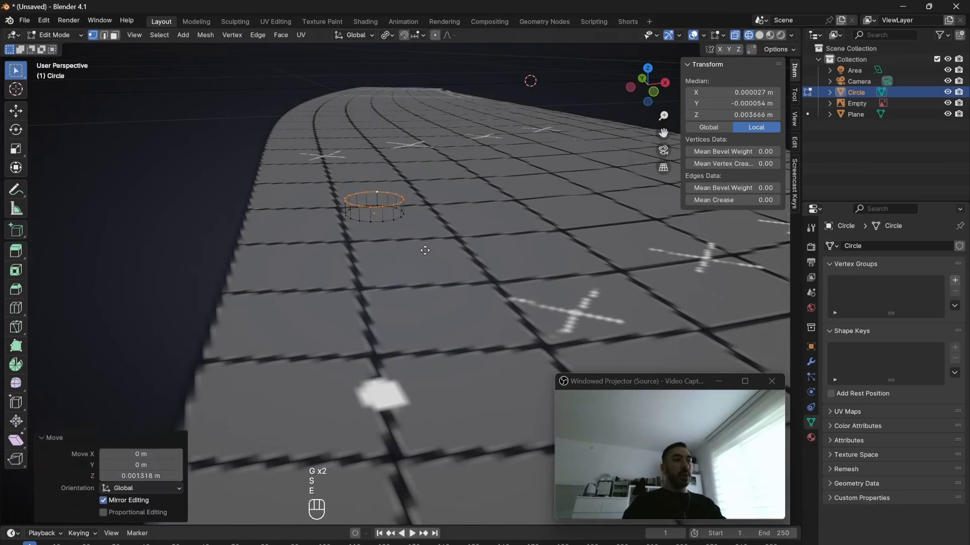
# Step: Extrude the eyelet's upper edge loop outward twice as a flat rim, scaling the first ring to about 1.51
pyautogui.press('e')
pyautogui.rightClick(424, 251)
pyautogui.press('s')
pyautogui.click(446, 254)
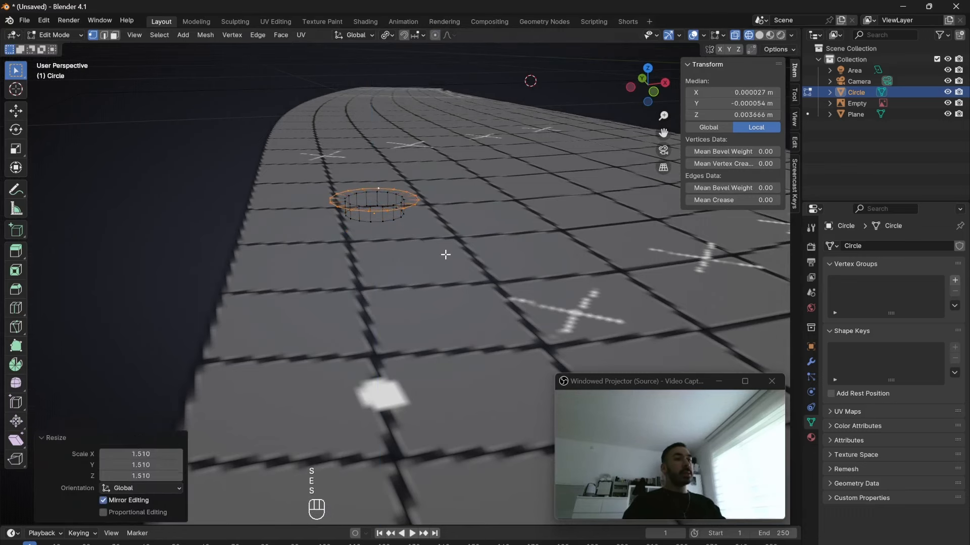
pyautogui.press('e')
pyautogui.rightClick(446, 255)
pyautogui.press('s')
pyautogui.click(462, 273)
pyautogui.moveTo(395, 233); pyautogui.dragTo(389, 236, button='middle')
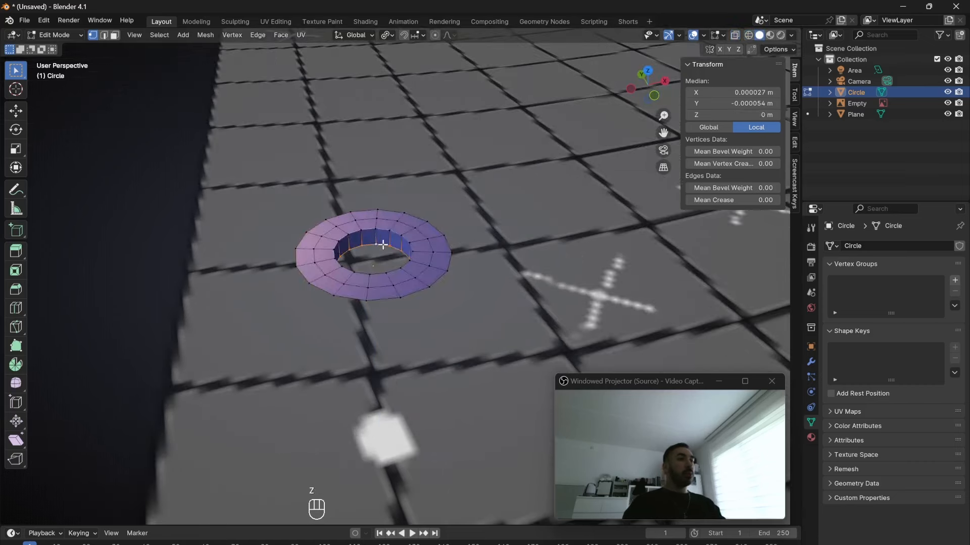
# Step: Fill the eyelet's bottom loop with a face and smooth the shape with a level 2 subdivision modifier
pyautogui.press('f')
pyautogui.press('Tab')
pyautogui.hotkey('ctrl', '1')
pyautogui.hotkey('ctrl', '2')
pyautogui.moveTo(405, 260)
pyautogui.mouseDown(button='middle')
pyautogui.moveTo(414, 263)
pyautogui.moveTo(393, 251)
pyautogui.mouseUp(button='middle')
pyautogui.scroll(2, 393, 251)
pyautogui.press('Tab')
pyautogui.press('3')
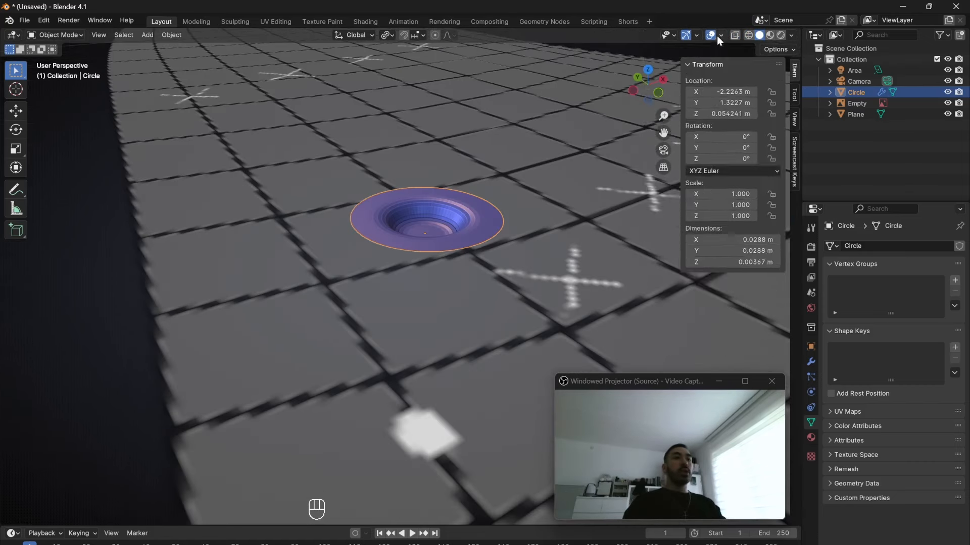
# Step: Turn on the face orientation overlay and recalculate the normals of all the eyelet's faces to point outside
pyautogui.click(720, 36)
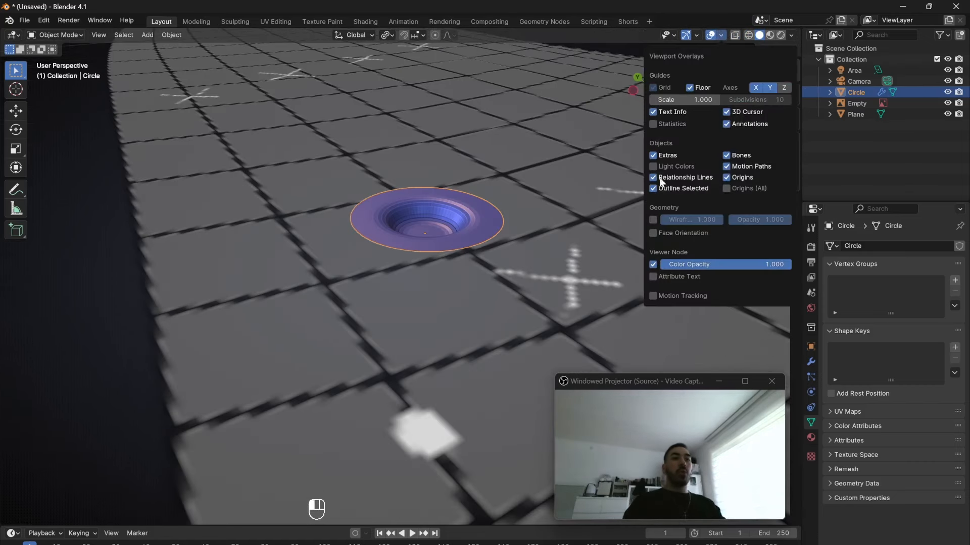
pyautogui.click(653, 234)
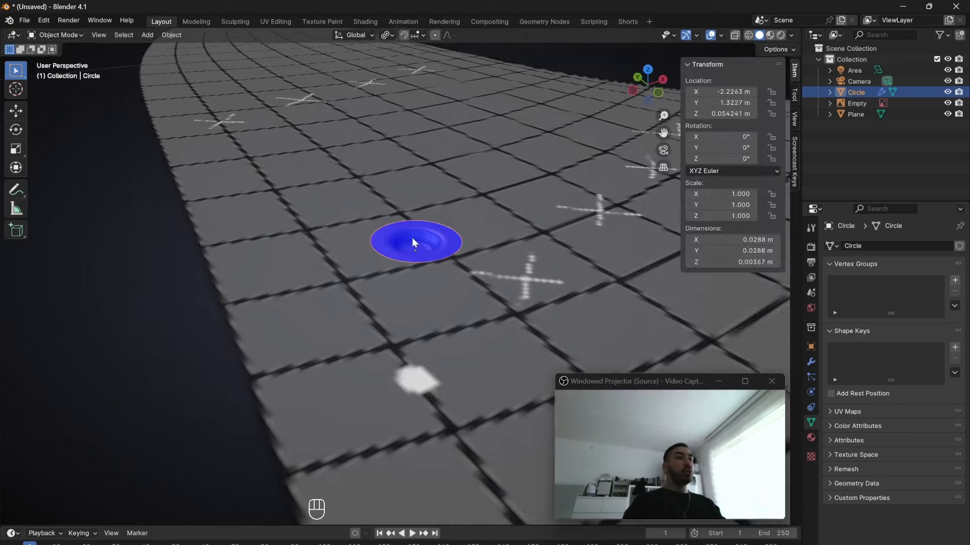
pyautogui.press('Tab')
pyautogui.scroll(1, 421, 243)
pyautogui.press('a')
pyautogui.press('a')
pyautogui.press('a')
pyautogui.press('a')
pyautogui.press('a')
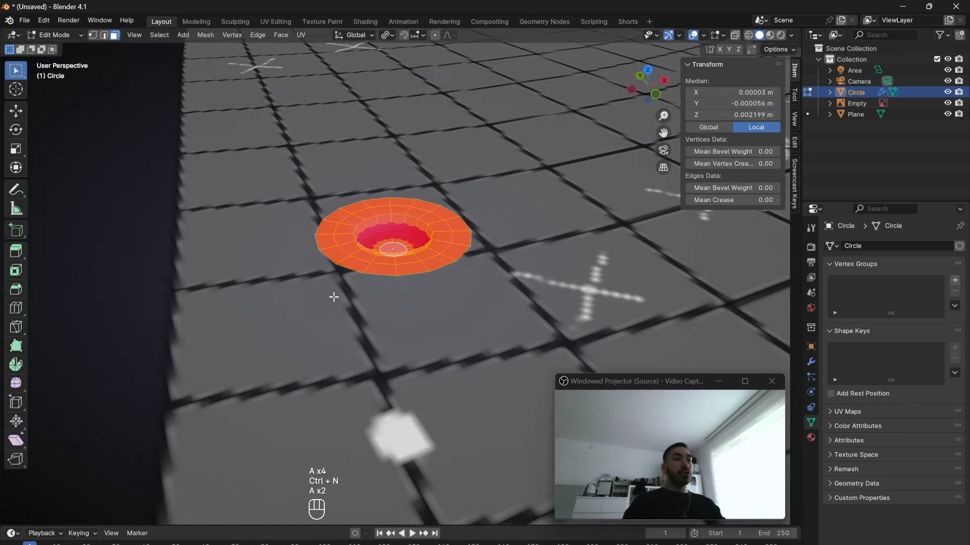
pyautogui.hotkey('ctrl', 'n')
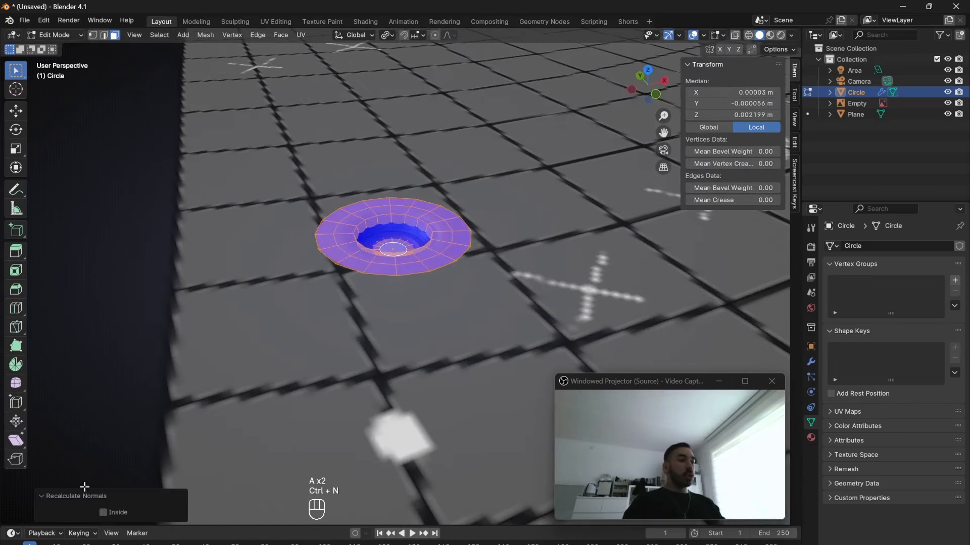
# Step: Check the face orientation of the eyelet and stitches, and turn the face orientation overlay off
pyautogui.scroll(-10, 340, 229)
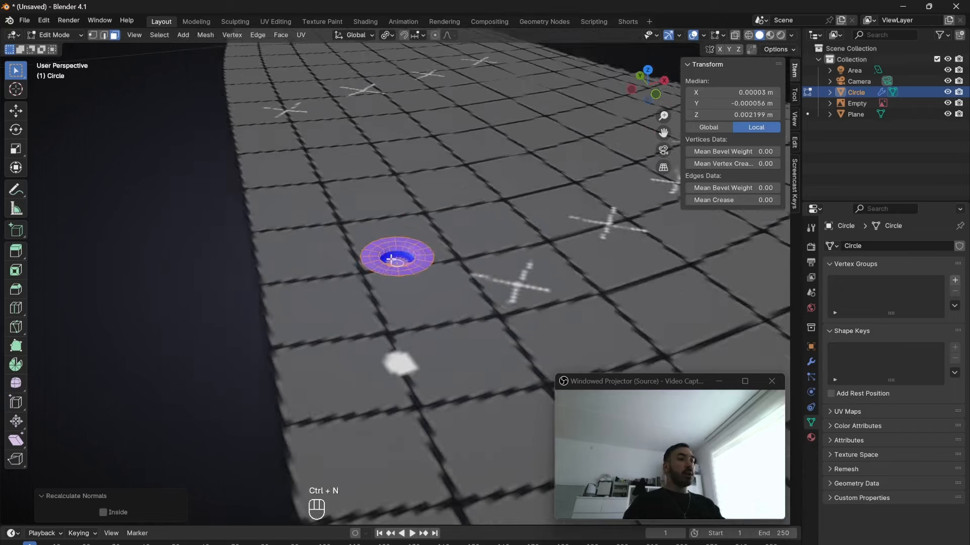
pyautogui.press('Tab')
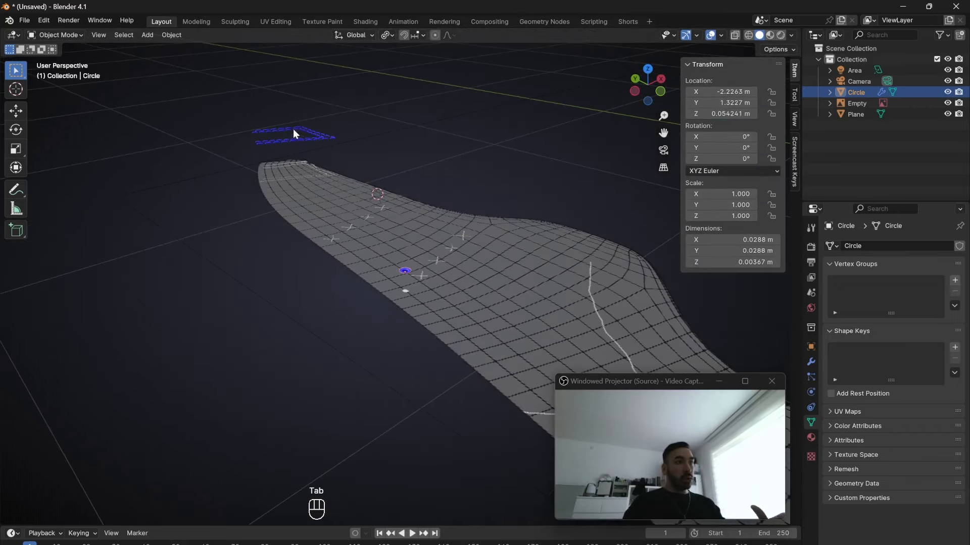
pyautogui.moveTo(293, 133); pyautogui.dragTo(303, 202, button='middle')
pyautogui.click(721, 35)
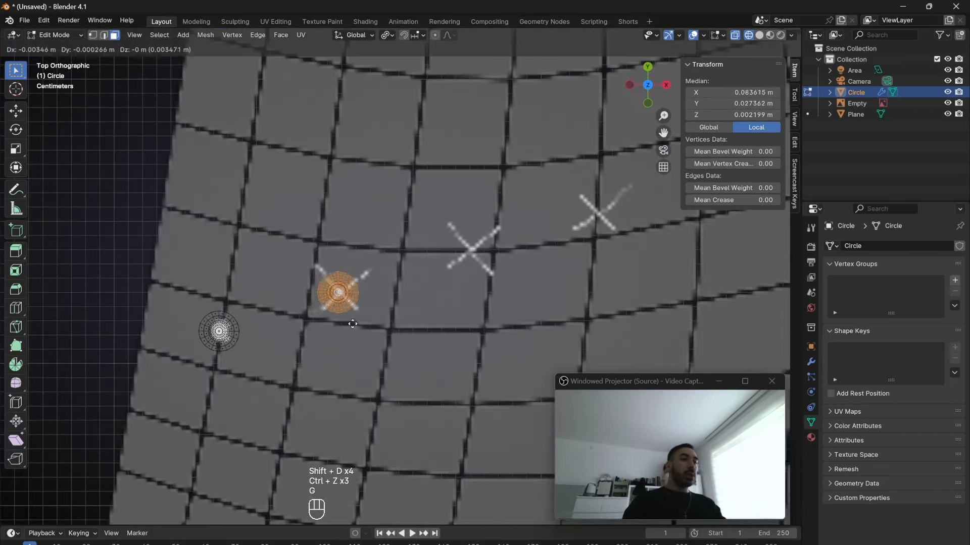
# Step: Position the eyelet copy on its cross mark and duplicate it onto the remaining crosses of the lower row
pyautogui.click(356, 322)
pyautogui.hotkey('shift', 'd')
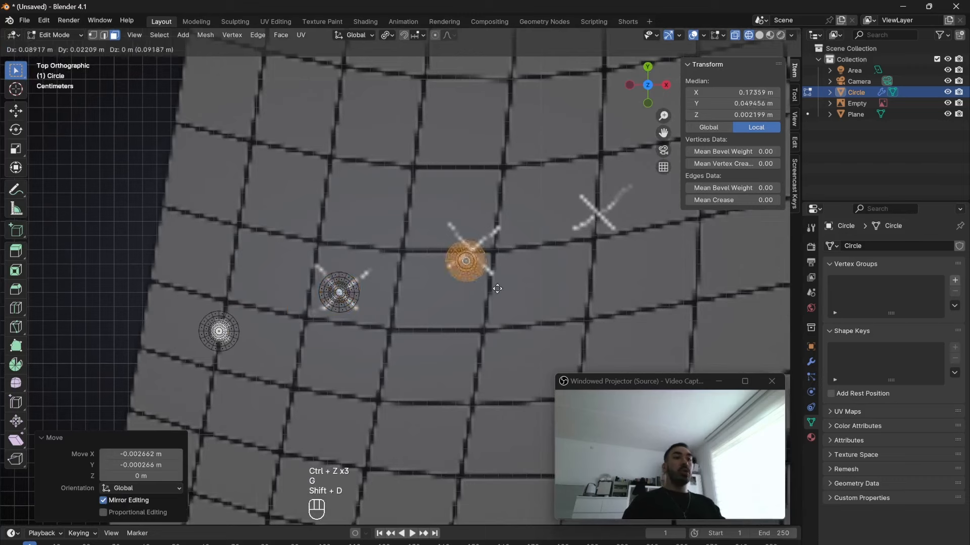
pyautogui.click(498, 280)
pyautogui.keyDown('shift'); pyautogui.moveTo(498, 280); pyautogui.dragTo(313, 318, button='middle'); pyautogui.keyUp('shift')
pyautogui.hotkey('shift', 'd')
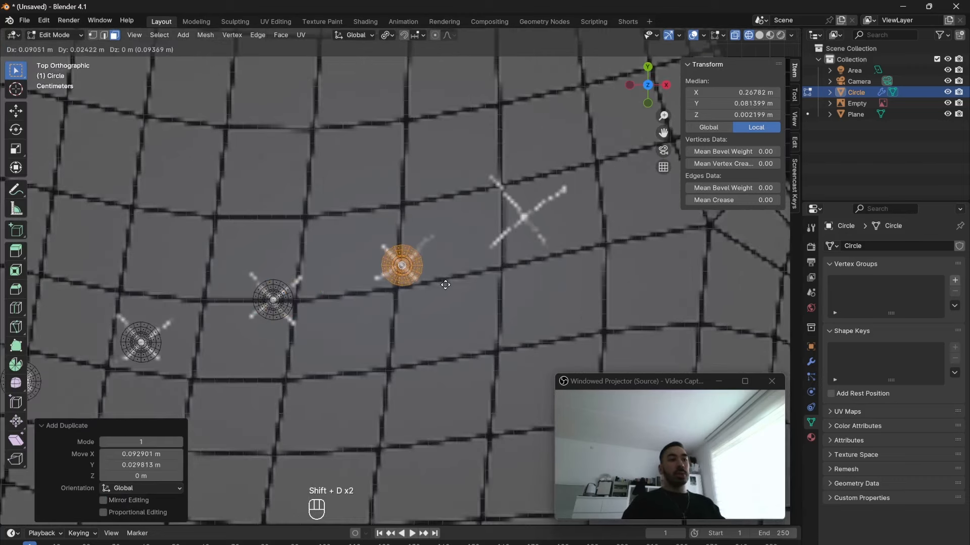
pyautogui.click(445, 284)
pyautogui.hotkey('shift', 'd')
# Step: Duplicate the eyelet onto each cross mark of the upper row on the UV layout
pyautogui.hotkey('shift', 'd')
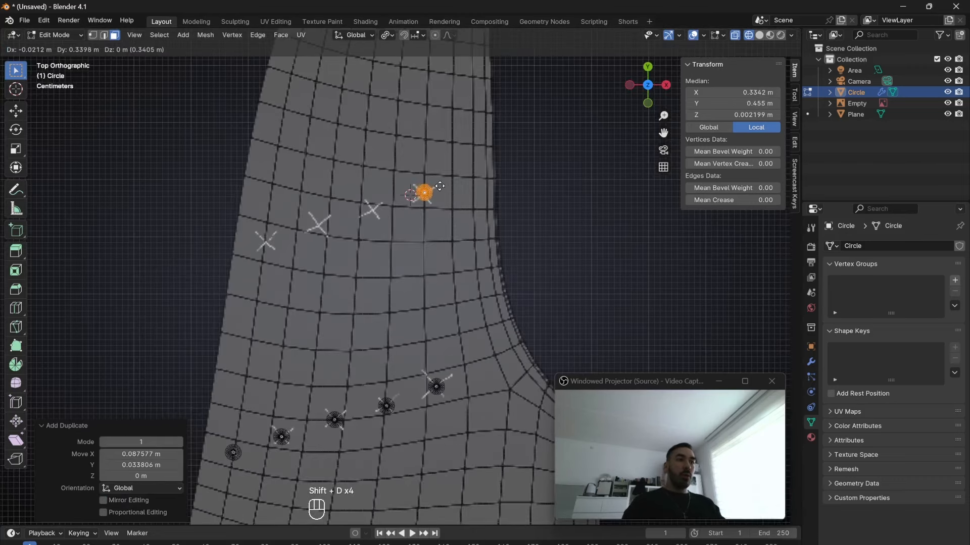
pyautogui.click(443, 189)
pyautogui.scroll(2, 443, 190)
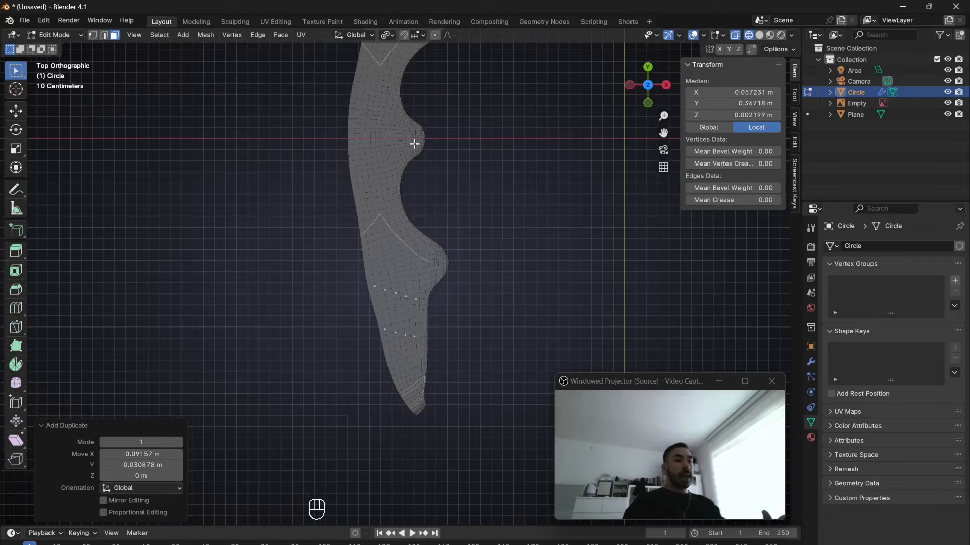
pyautogui.keyDown('shift'); pyautogui.moveTo(415, 144); pyautogui.dragTo(412, 277, button='middle'); pyautogui.keyUp('shift')
pyautogui.scroll(-1, 410, 278)
pyautogui.keyDown('shift'); pyautogui.moveTo(418, 162); pyautogui.dragTo(427, 308, button='middle'); pyautogui.keyUp('shift')
pyautogui.scroll(3, 428, 308)
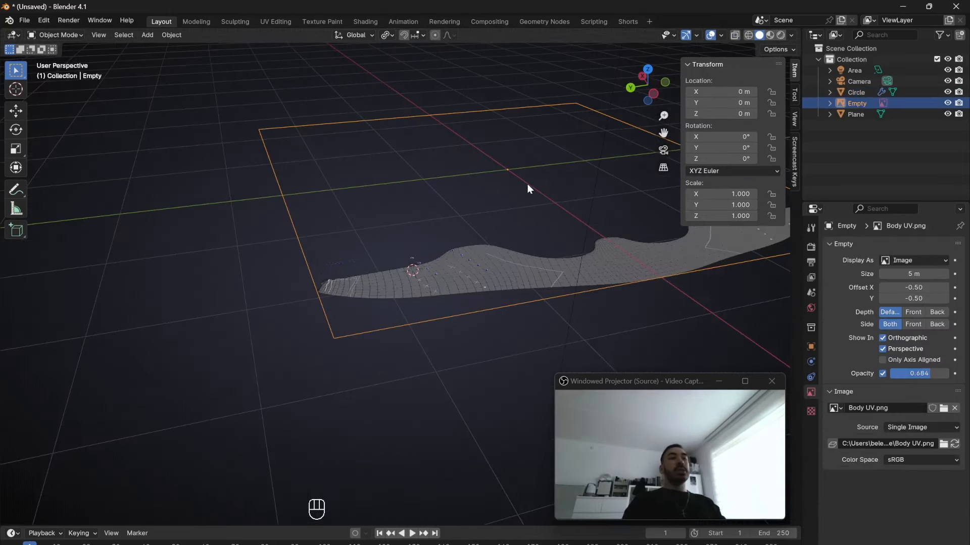
# Step: Reset the 3D cursor to the world origin and add a plane there, enlarged to 5 m by 5 m
pyautogui.hotkey('shift', 's')
pyautogui.click(553, 233)
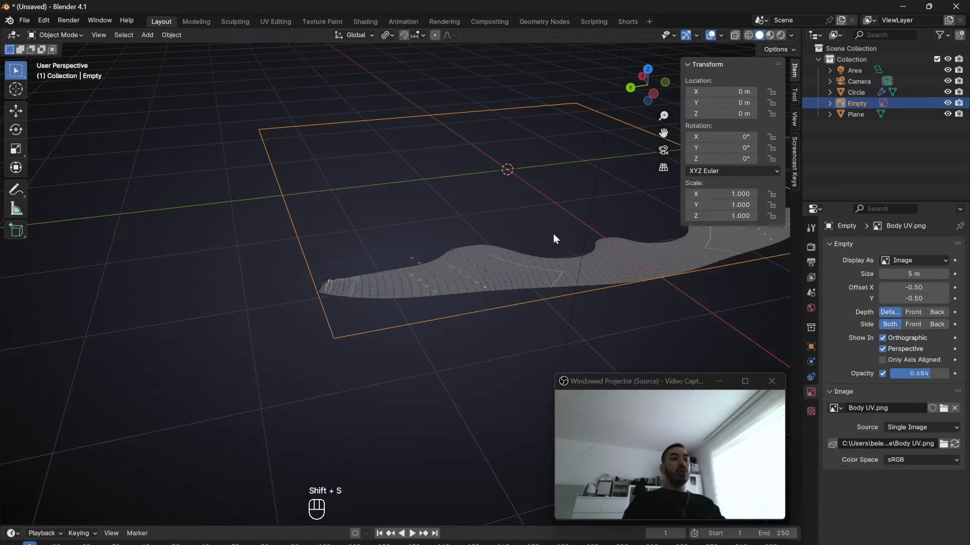
pyautogui.moveTo(553, 234); pyautogui.dragTo(469, 190, button='middle')
pyautogui.hotkey('shift', 'a')
pyautogui.moveTo(576, 208)
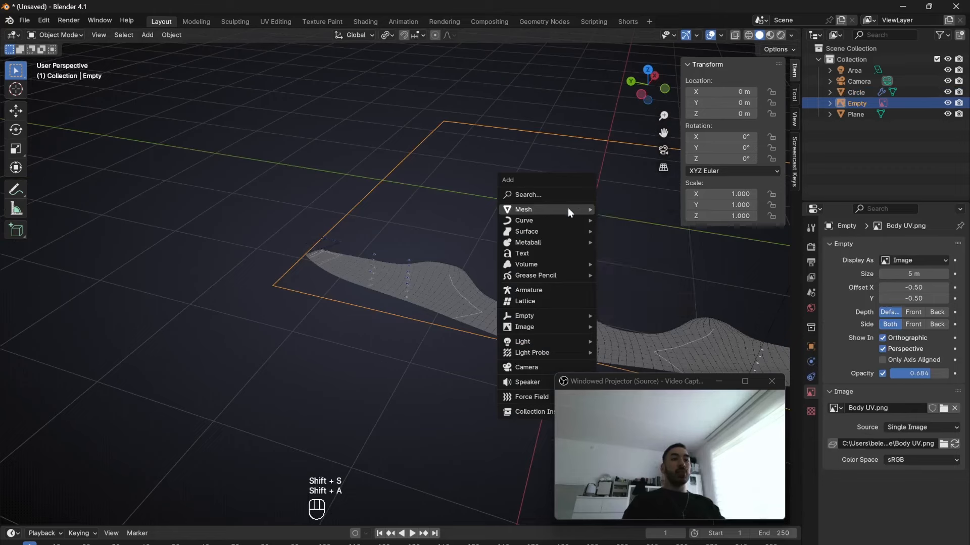
pyautogui.click(614, 208)
pyautogui.press('Tab')
pyautogui.press('s')
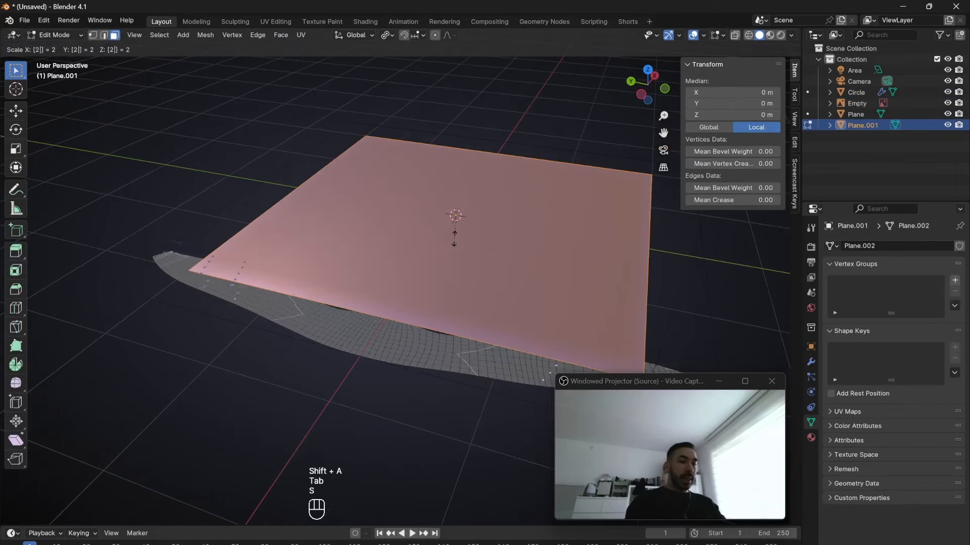
pyautogui.click(454, 239)
pyautogui.press('Tab')
# Step: Raise the new plane straight up to the level of the stitches and eyelets, about 0.153 m in Z
pyautogui.moveTo(453, 239); pyautogui.dragTo(370, 333, button='middle')
pyautogui.press('KP_3')
pyautogui.scroll(3, 370, 333)
pyautogui.press('g')
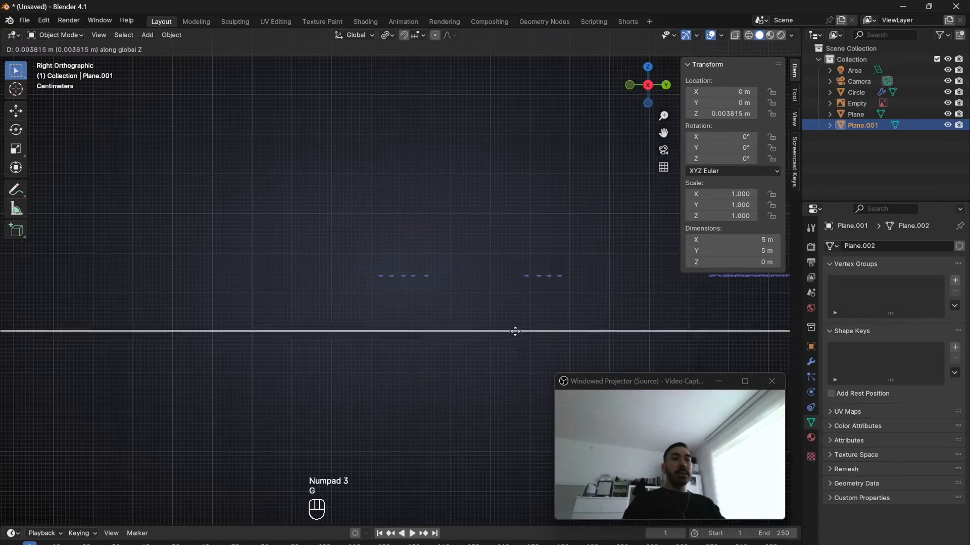
pyautogui.click(507, 281)
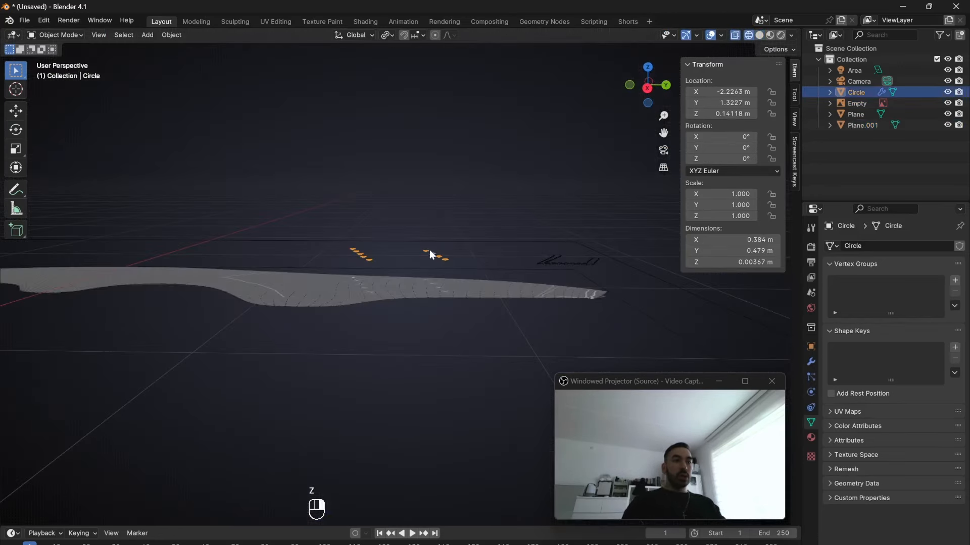
# Step: Join the eyelets with the stitches into one object and return the viewport to solid shading
pyautogui.keyDown('shift'); pyautogui.click(541, 268); pyautogui.keyUp('shift')
pyautogui.hotkey('ctrl', 'j')
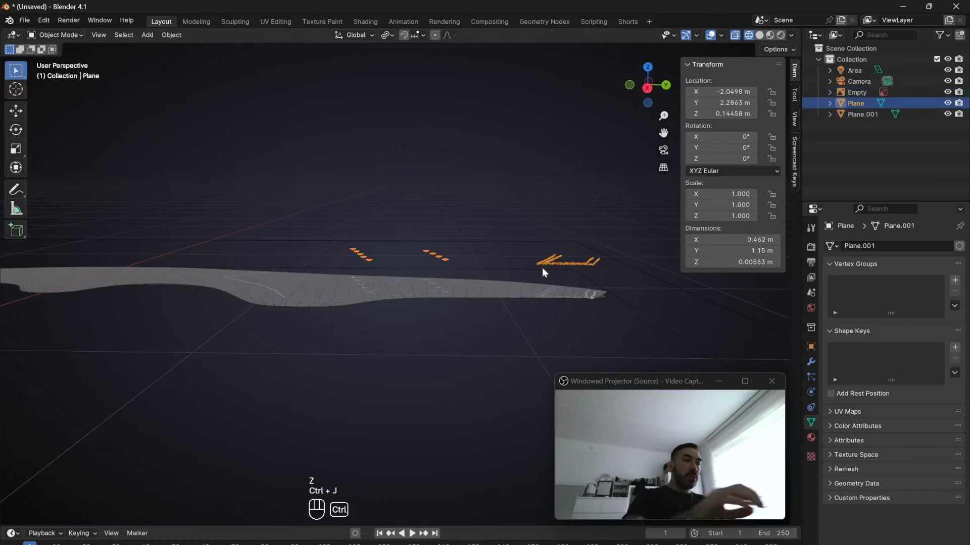
pyautogui.click(502, 240)
pyautogui.press('z')
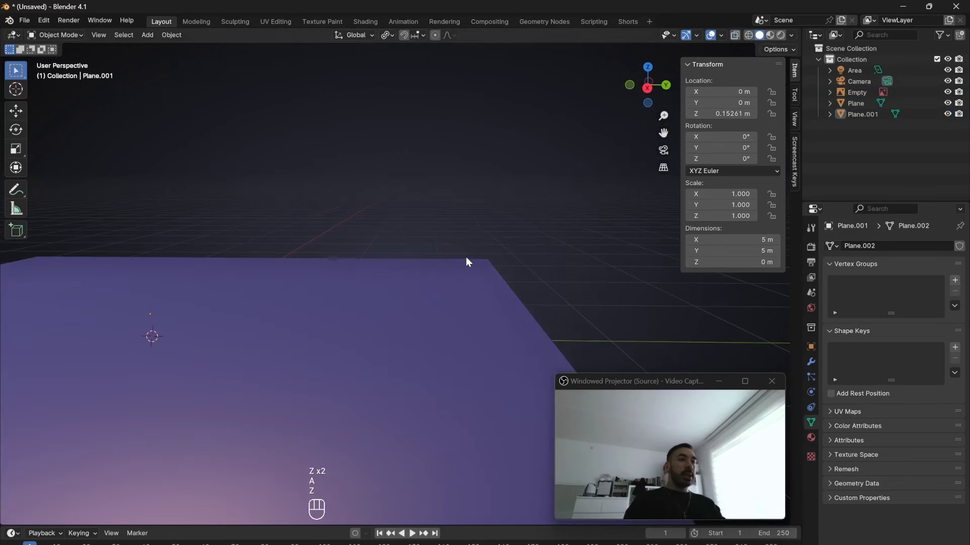
# Step: Create a new material for the 5 m plane in the Shading workspace and add an Image Texture node to it
pyautogui.click(465, 260)
pyautogui.click(366, 22)
pyautogui.click(254, 35)
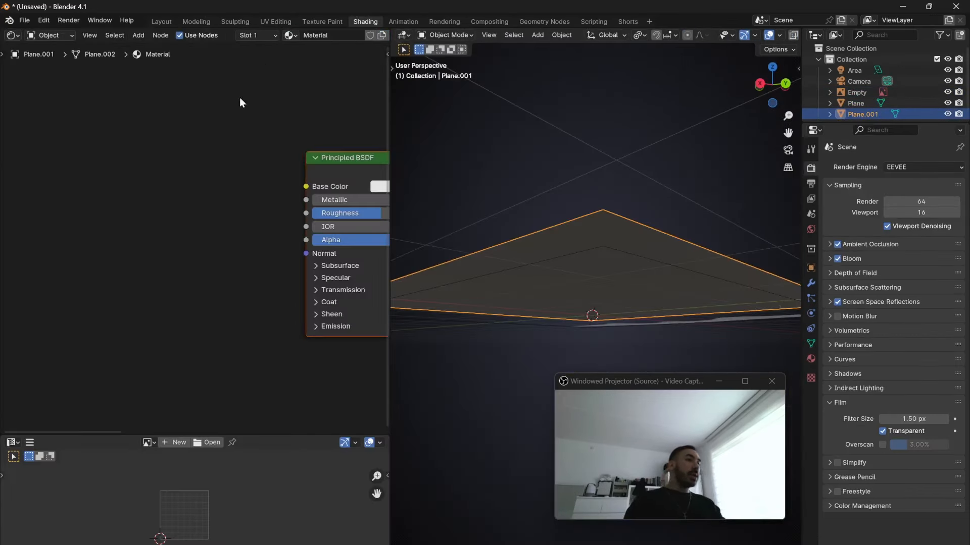
pyautogui.hotkey('shift', 'a')
pyautogui.click(198, 146)
pyautogui.click(245, 167)
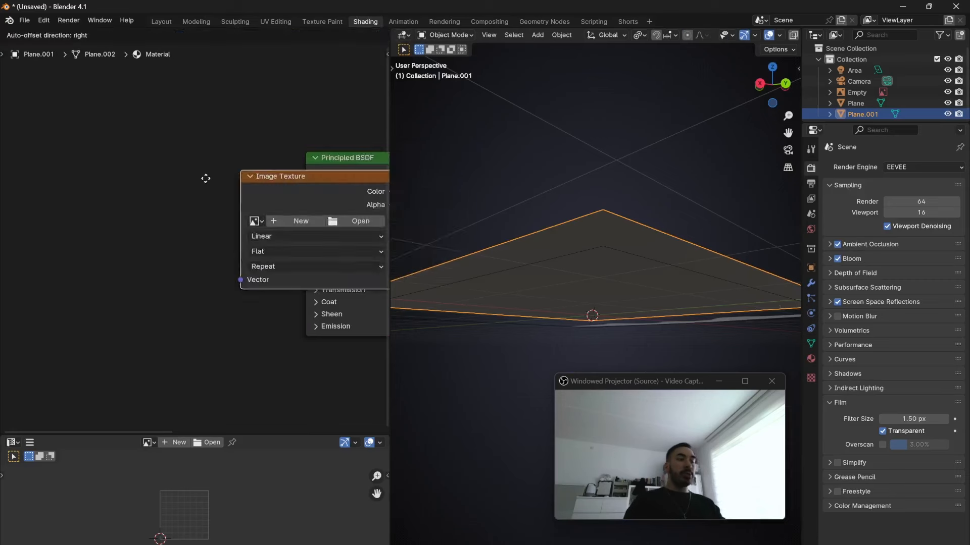
pyautogui.click(164, 221)
# Step: Create a blank 4096 by 4096 px 32-bit float image in the texture node and set its color space to Non-Color
pyautogui.click(192, 244)
pyautogui.click(292, 254)
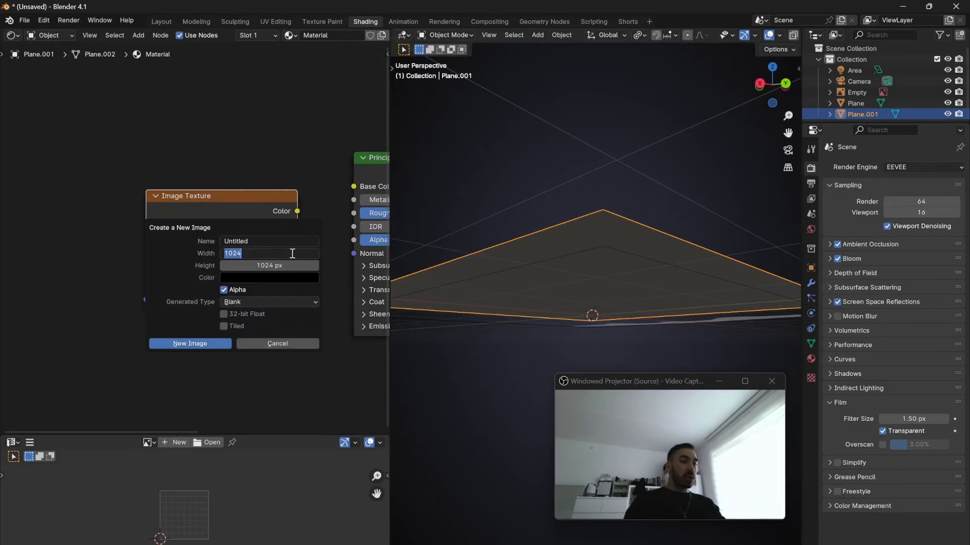
pyautogui.press('Tab')
pyautogui.write('4')
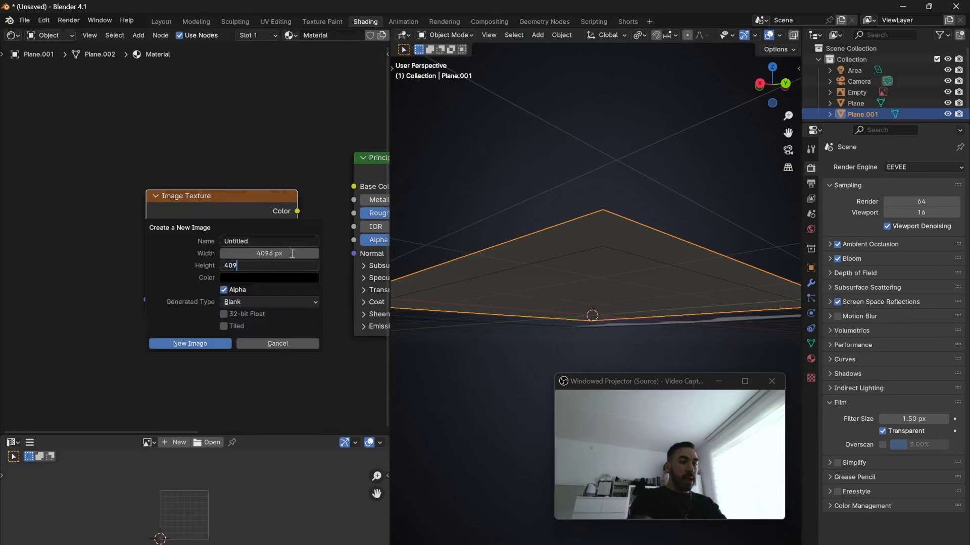
pyautogui.write('096')
pyautogui.press('Return')
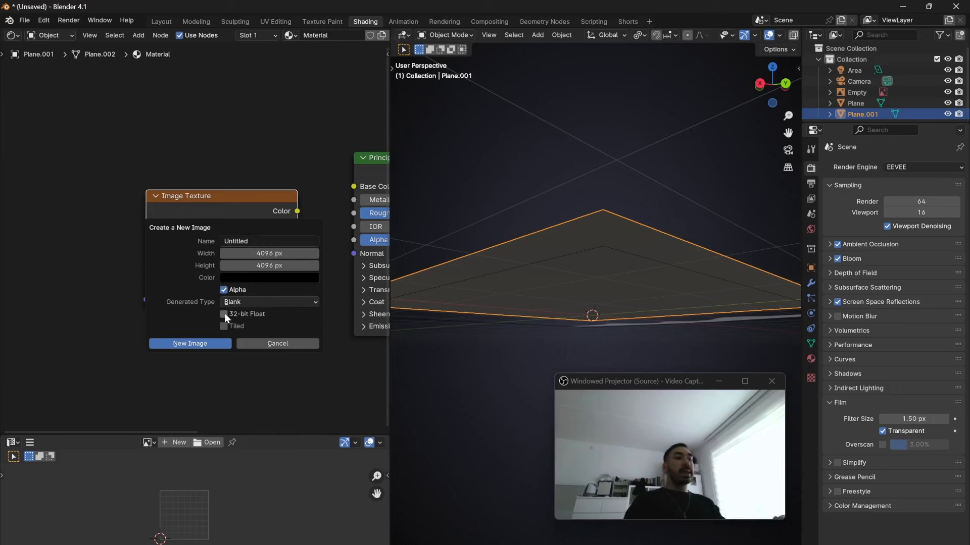
pyautogui.click(197, 344)
pyautogui.click(221, 318)
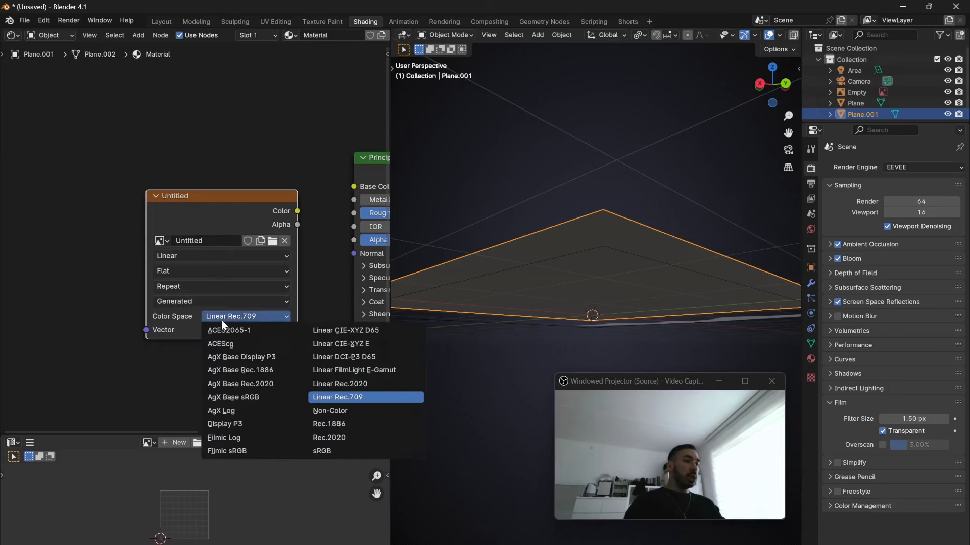
pyautogui.click(330, 411)
# Step: Select the joined stitches and eyelets plus the plane as active object, with its image texture node as the bake target
pyautogui.click(477, 220)
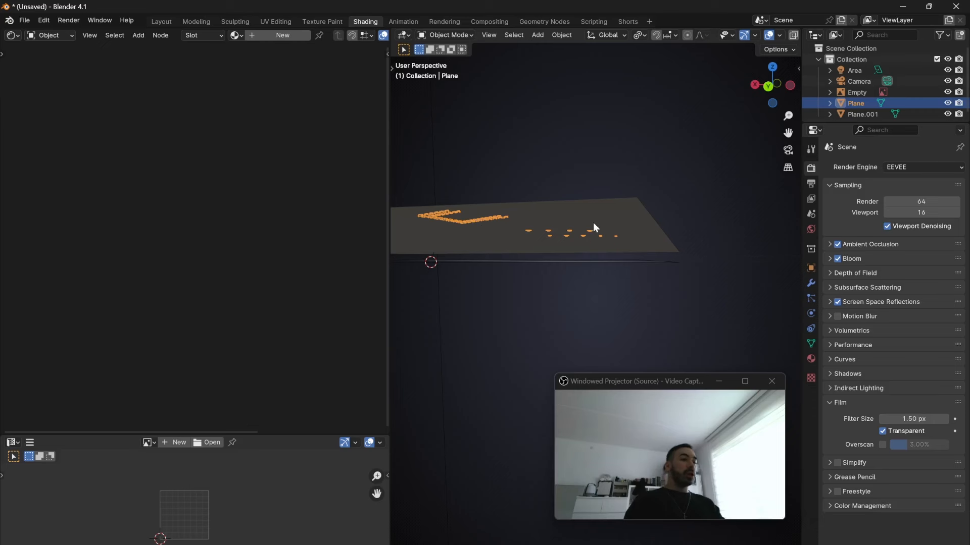
pyautogui.keyDown('shift'); pyautogui.click(614, 205); pyautogui.keyUp('shift')
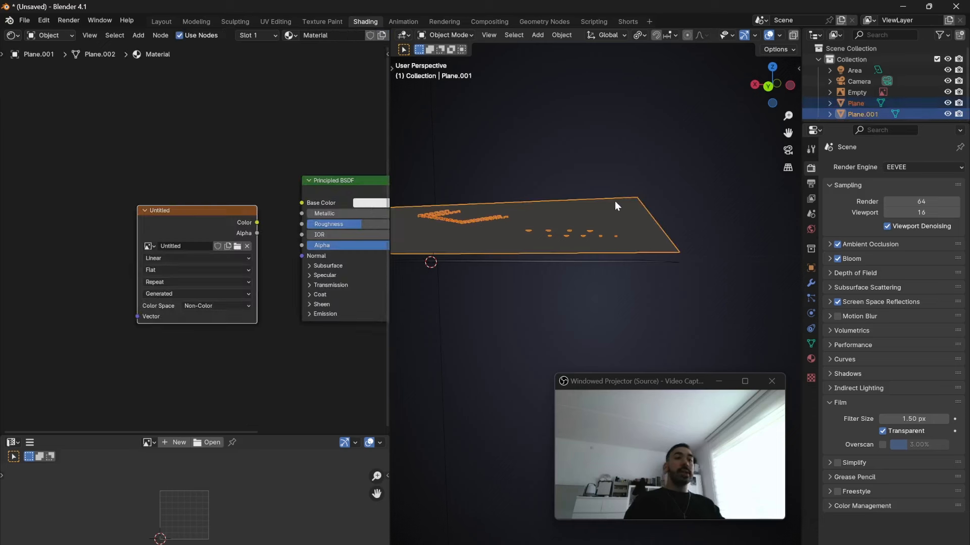
pyautogui.click(178, 208)
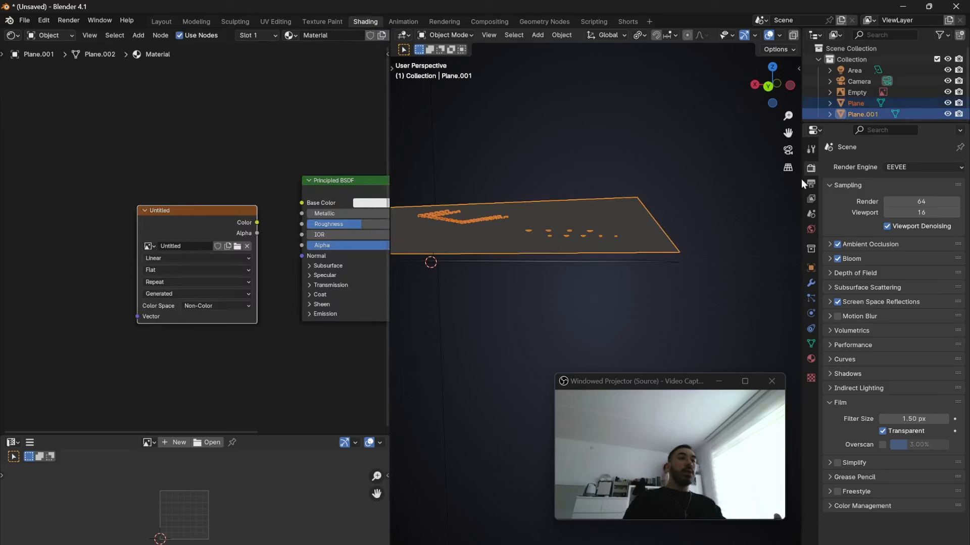
# Step: Switch the render engine to Cycles and set the maximum render samples to 1
pyautogui.click(899, 169)
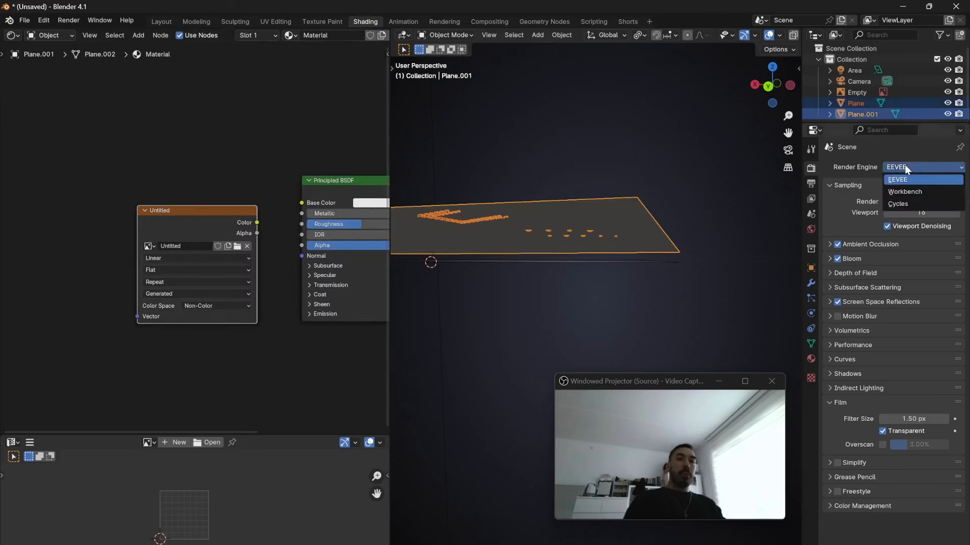
pyautogui.click(904, 199)
pyautogui.scroll(-1, 880, 328)
pyautogui.doubleClick(909, 321)
pyautogui.write('1')
pyautogui.press('Return')
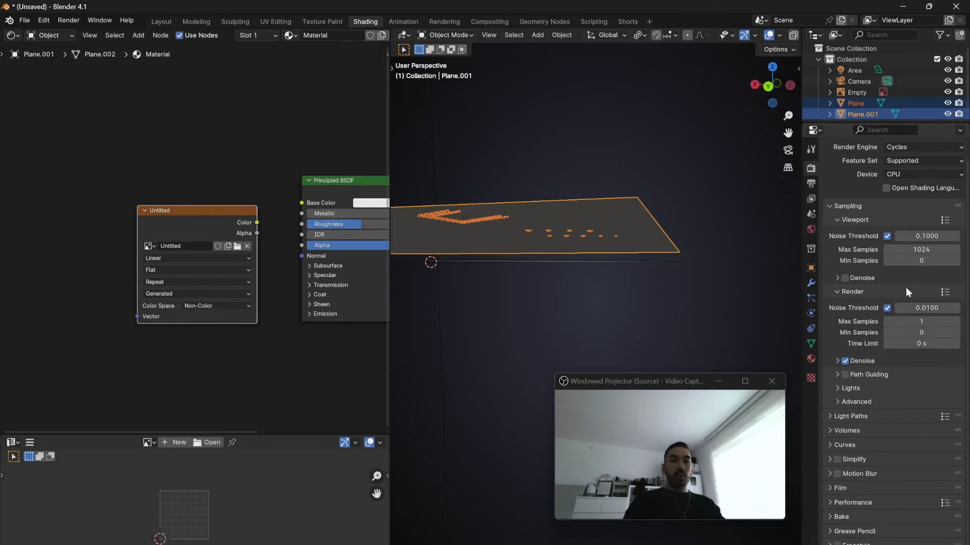
# Step: Bake a Normal map into the image using Selected to Active and a 2 px margin
pyautogui.click(839, 516)
pyautogui.scroll(-6, 869, 485)
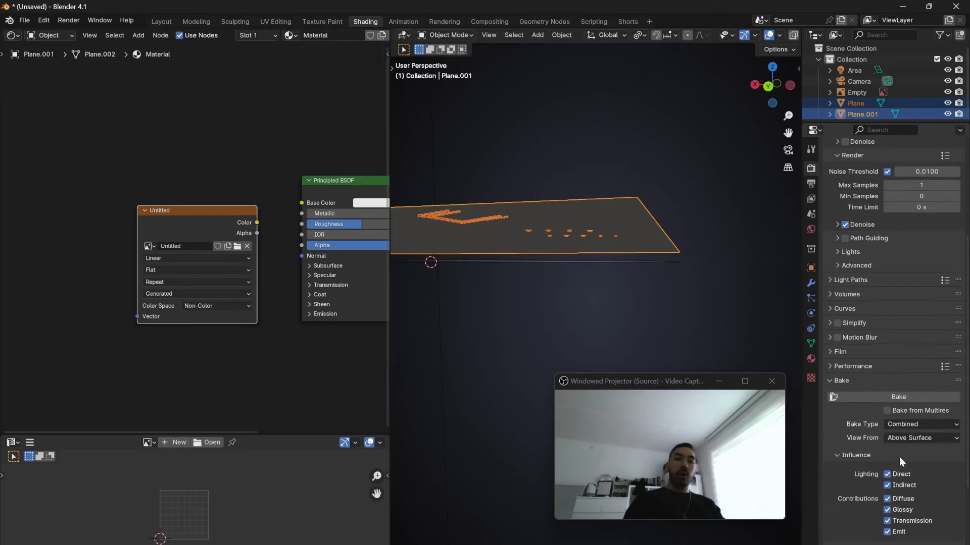
pyautogui.click(910, 424)
pyautogui.scroll(-2, 840, 462)
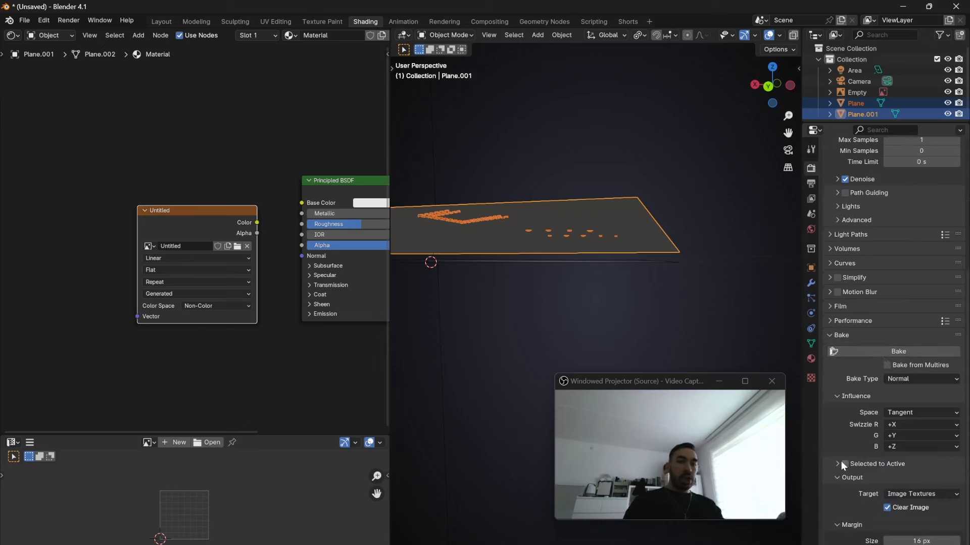
pyautogui.click(841, 461)
pyautogui.scroll(-4, 871, 458)
pyautogui.doubleClick(909, 513)
pyautogui.write('2')
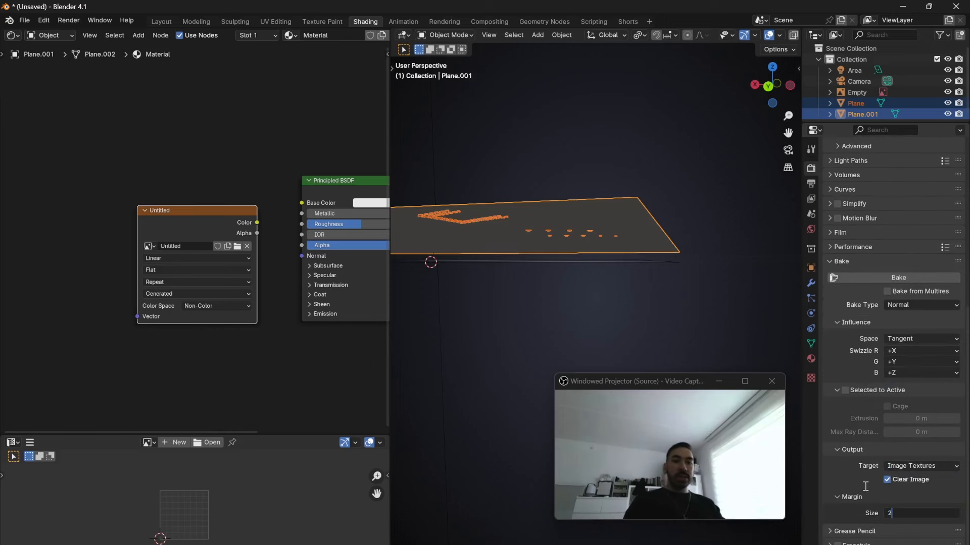
pyautogui.press('Return')
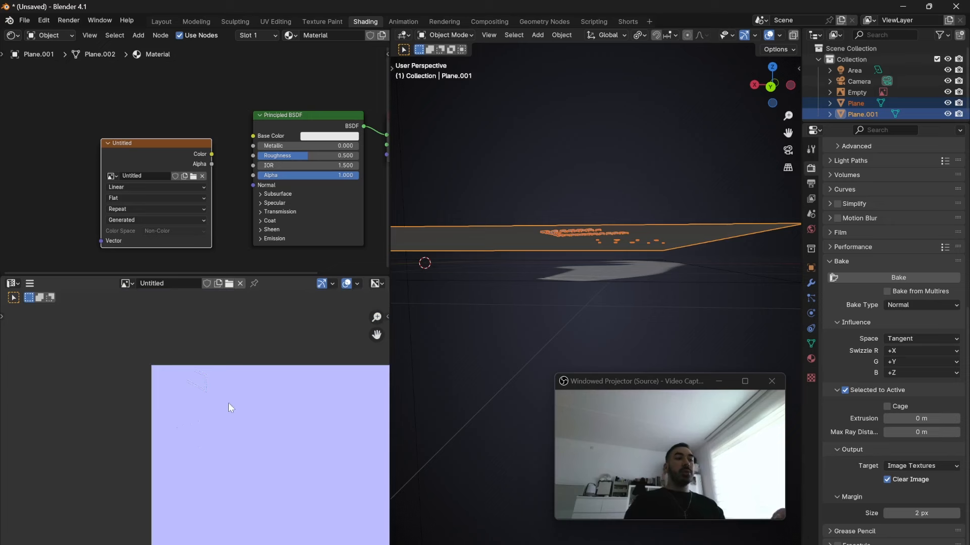
# Step: Examine the stitches and eyelets in the baked normal map and compare them with the geometry on the plane
pyautogui.moveTo(231, 408); pyautogui.dragTo(177, 387, button='middle')
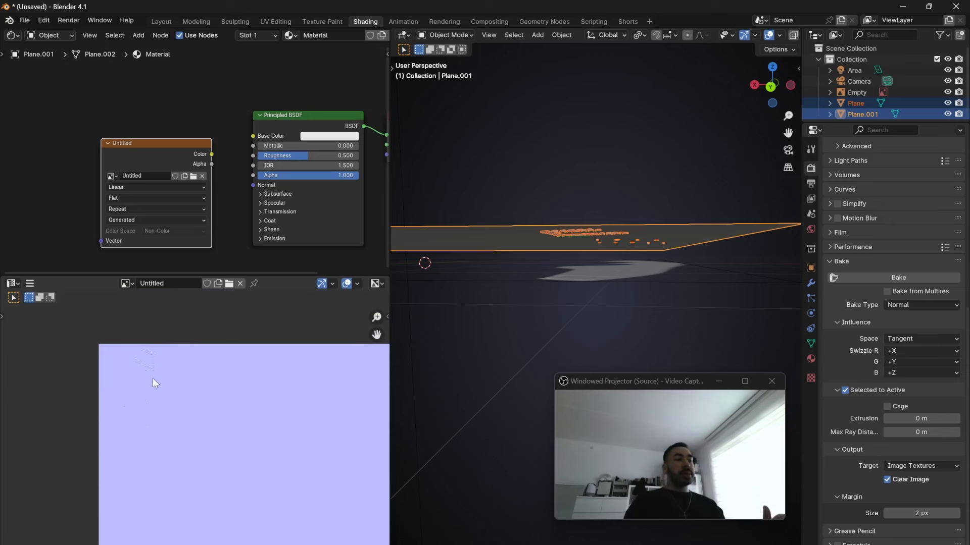
pyautogui.click(15, 283)
pyautogui.click(15, 283)
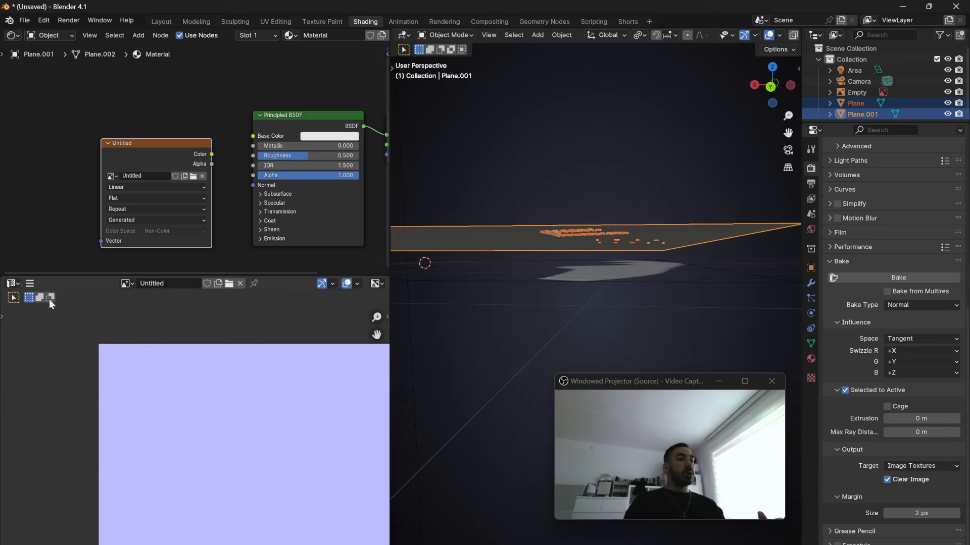
pyautogui.scroll(5, 172, 386)
pyautogui.moveTo(84, 354); pyautogui.dragTo(210, 334, button='middle')
pyautogui.scroll(1, 210, 366)
pyautogui.scroll(4, 211, 372)
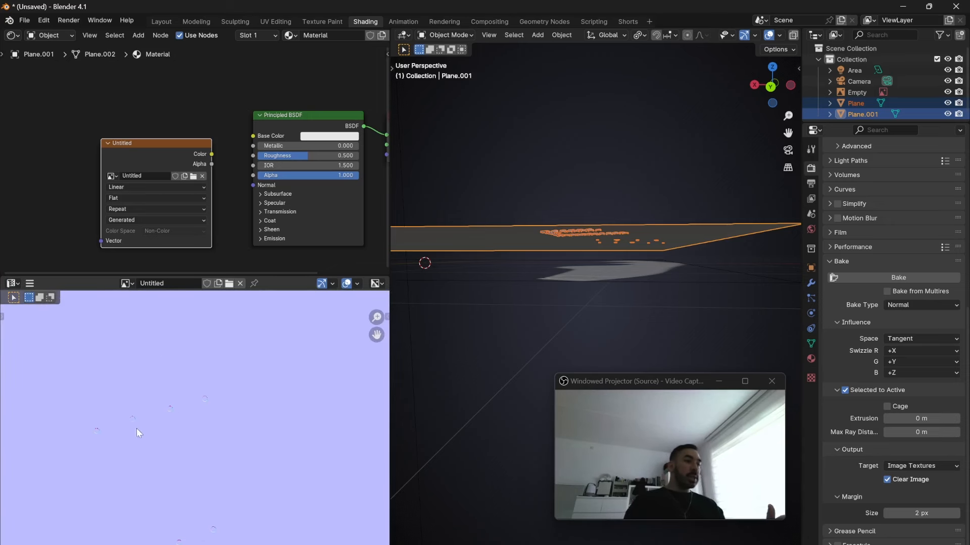
pyautogui.scroll(-3, 224, 384)
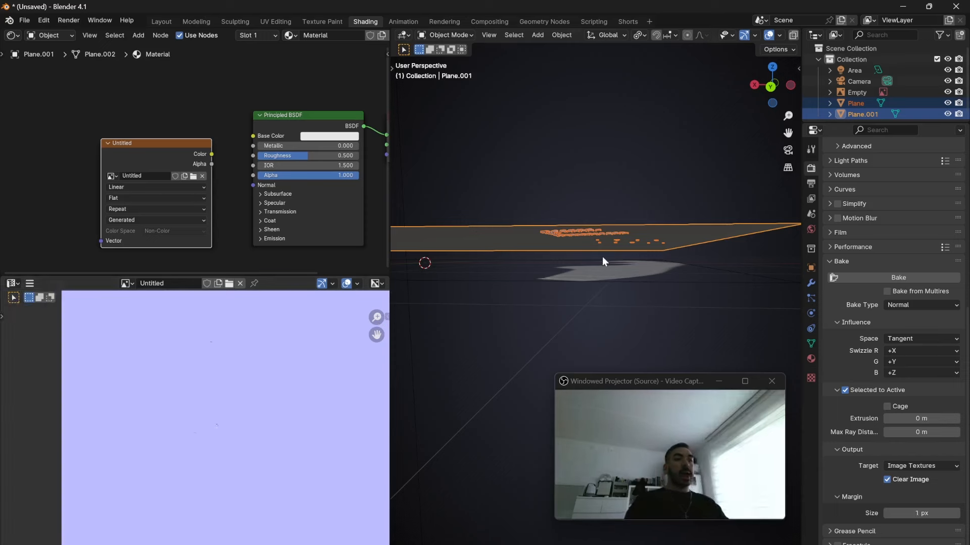
pyautogui.moveTo(602, 259)
pyautogui.mouseDown(button='middle')
pyautogui.moveTo(612, 276)
pyautogui.moveTo(598, 262)
pyautogui.mouseUp(button='middle')
pyautogui.click(501, 157)
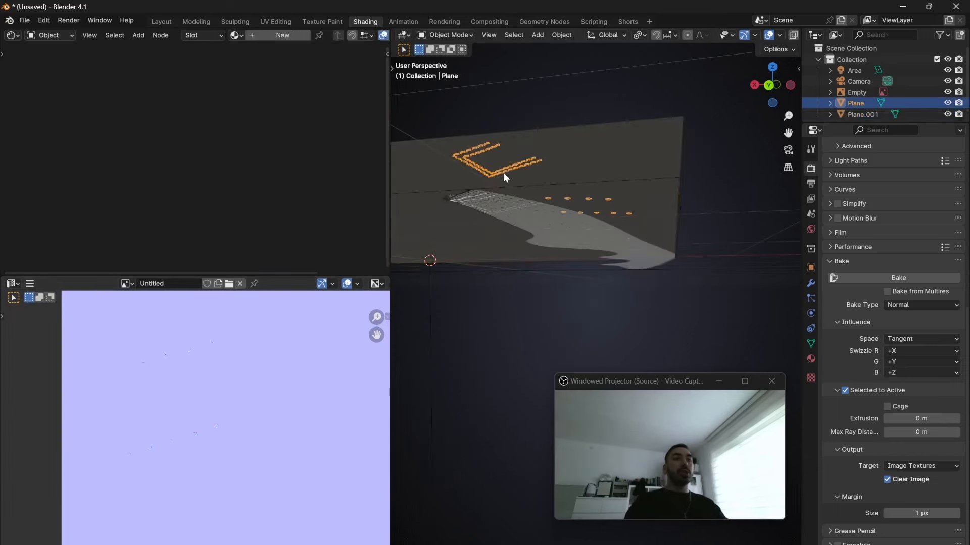
pyautogui.click(503, 172)
pyautogui.scroll(-1, 247, 335)
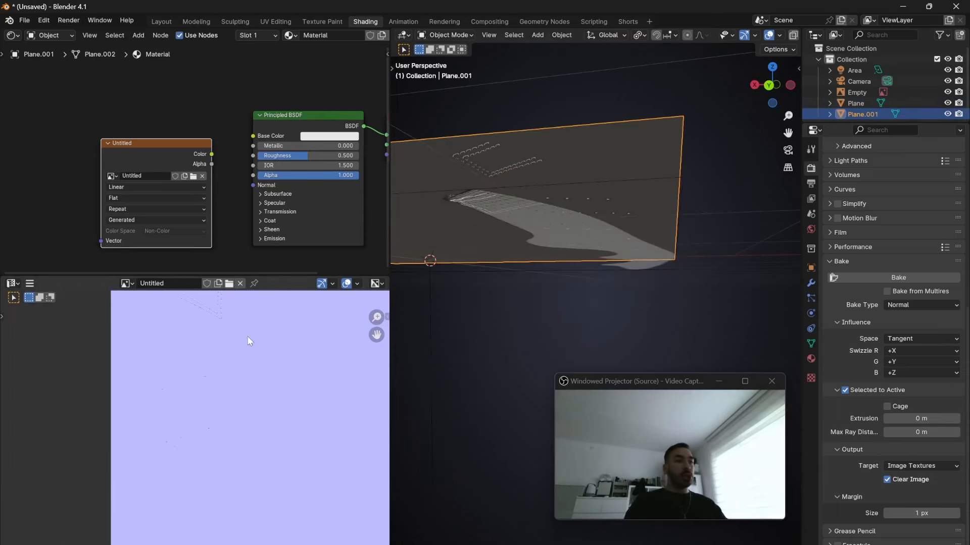
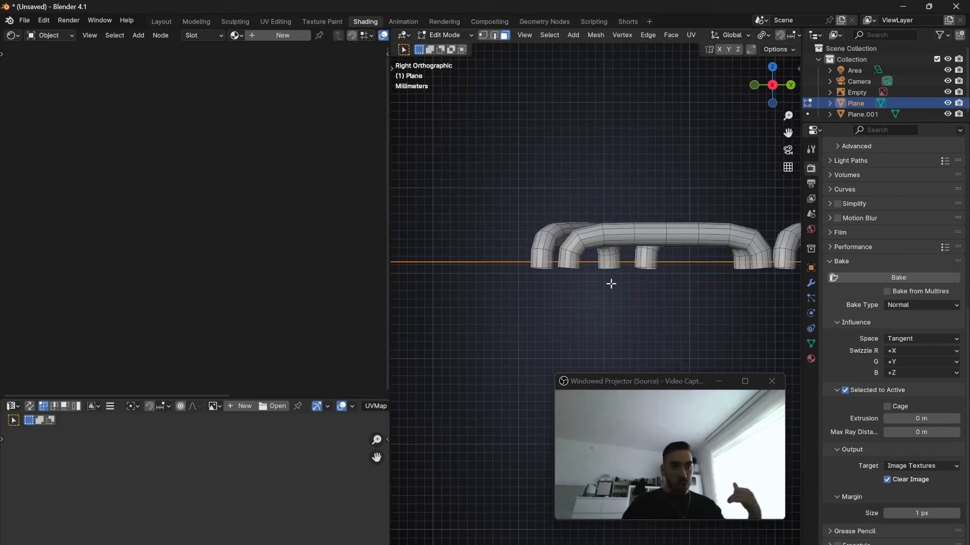
# Step: Leave mesh editing and add the other plane to the selection as active object, with its Shoe Body AO image node as bake target
pyautogui.moveTo(611, 284); pyautogui.dragTo(598, 302, button='middle')
pyautogui.press('Tab')
pyautogui.keyDown('shift'); pyautogui.click(588, 310); pyautogui.keyUp('shift')
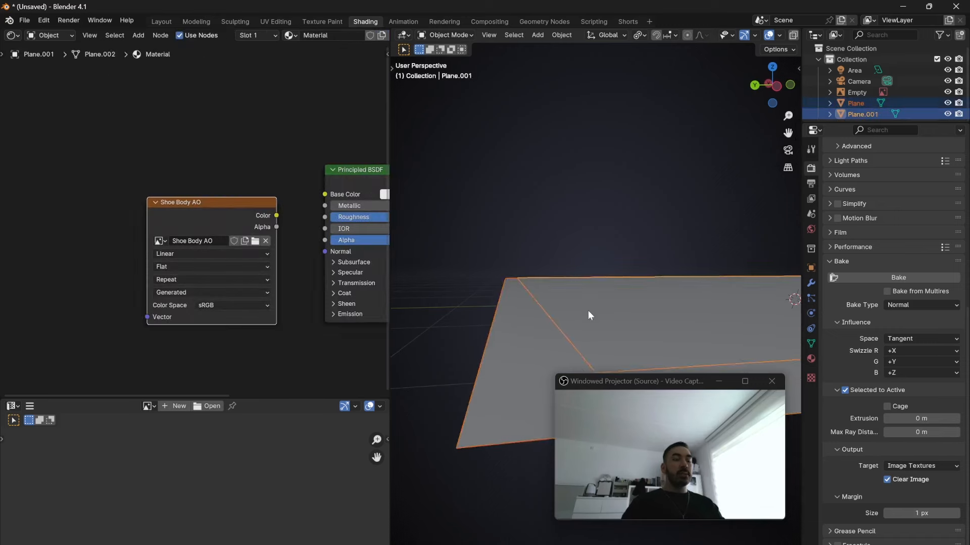
pyautogui.scroll(-4, 588, 311)
pyautogui.moveTo(204, 206); pyautogui.dragTo(195, 203)
pyautogui.scroll(-1, 212, 209)
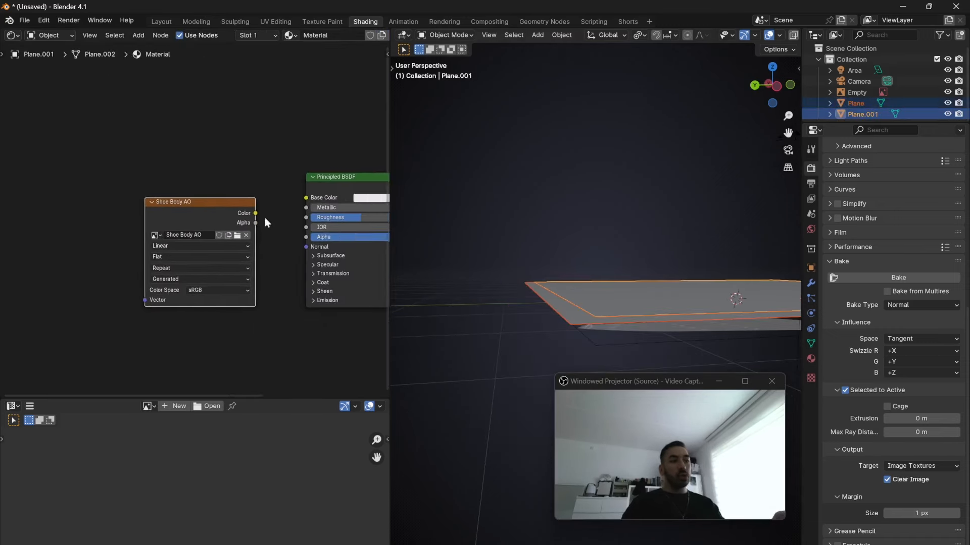
pyautogui.moveTo(265, 217); pyautogui.dragTo(202, 228, button='middle')
pyautogui.scroll(2, 229, 231)
# Step: Set the maximum render samples to 512
pyautogui.scroll(10, 856, 173)
pyautogui.scroll(-8, 861, 182)
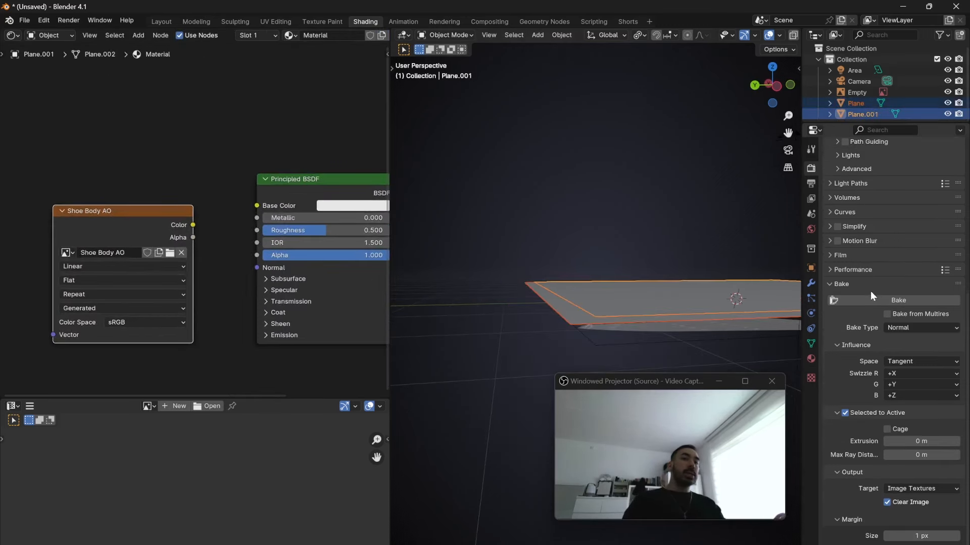
pyautogui.scroll(6, 871, 291)
pyautogui.click(915, 224)
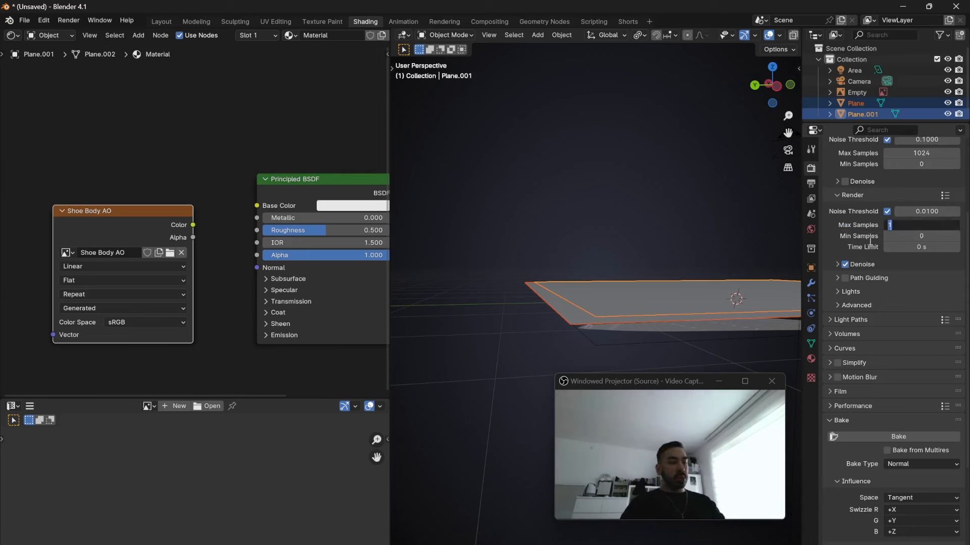
pyautogui.write('256')
pyautogui.hotkey('ctrl', 'a')
pyautogui.write('512')
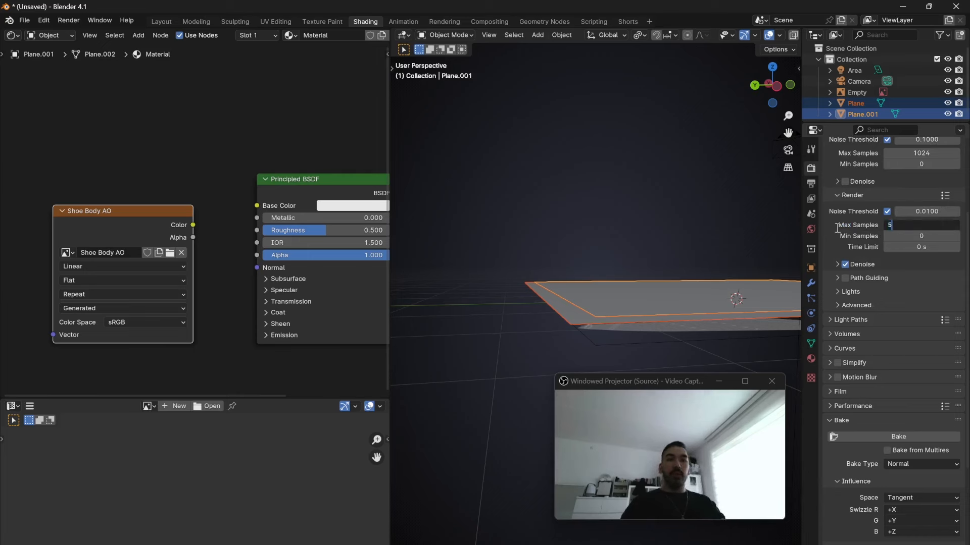
pyautogui.press('Return')
# Step: Bake an Ambient Occlusion map into the Shoe Body AO image using Selected to Active, and check the stitches in it
pyautogui.scroll(-3, 881, 386)
pyautogui.click(901, 396)
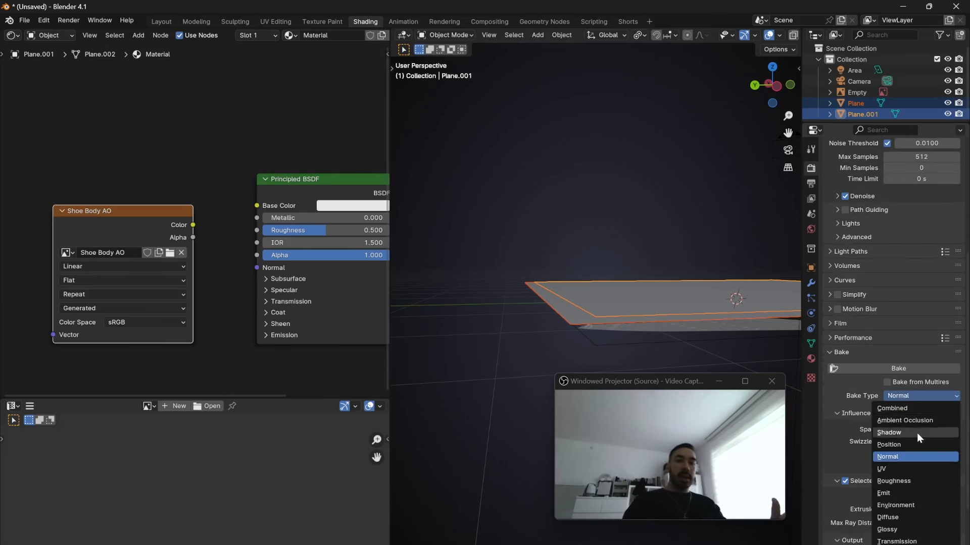
pyautogui.click(914, 419)
pyautogui.scroll(-2, 876, 329)
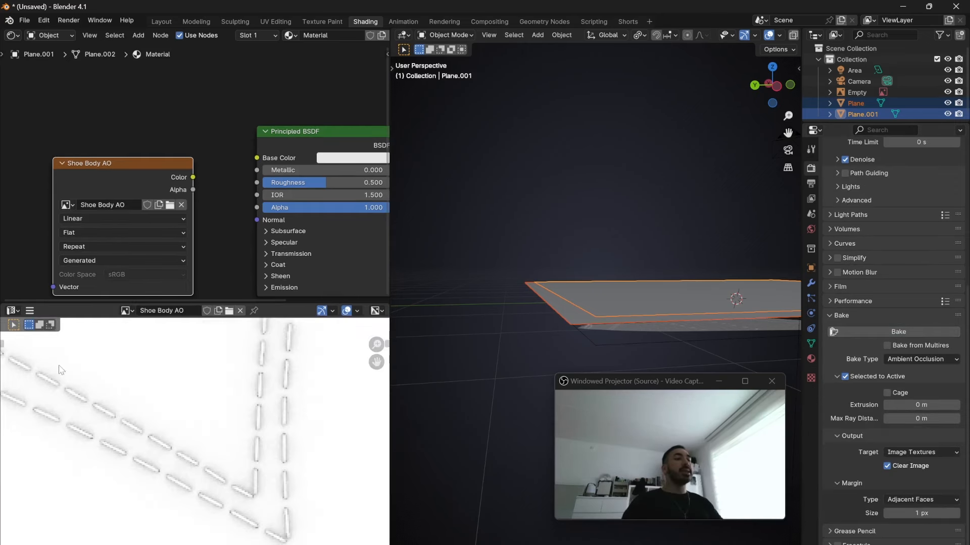
pyautogui.moveTo(59, 370); pyautogui.dragTo(145, 410, button='middle')
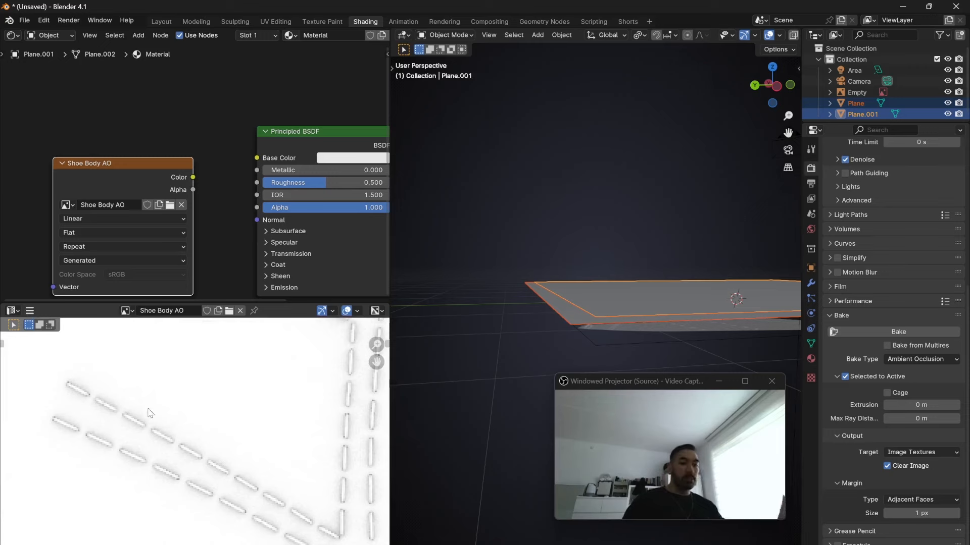
pyautogui.click(29, 311)
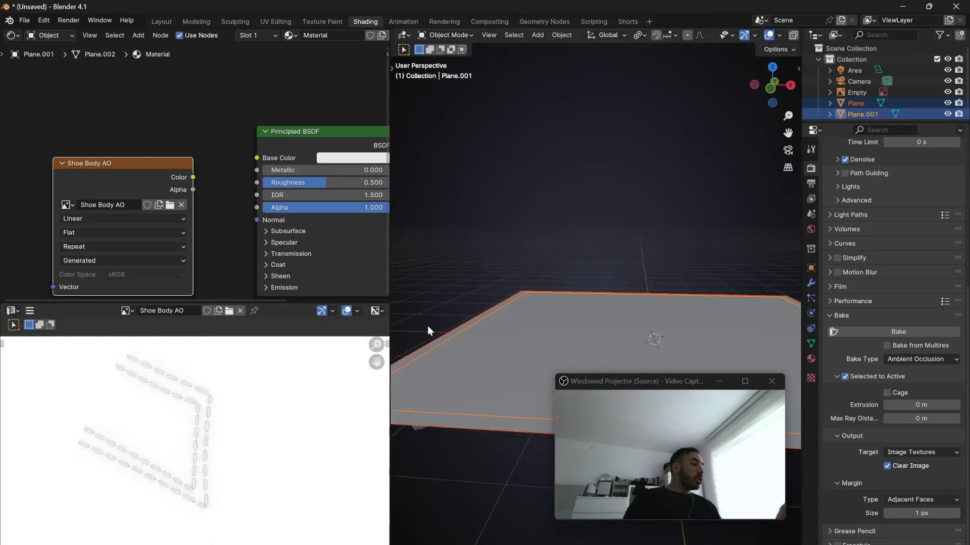
pyautogui.moveTo(427, 326); pyautogui.dragTo(370, 391, button='middle')
# Step: Switch to the browser and browse the fabric materials on ambientCG
pyautogui.click(131, 544)
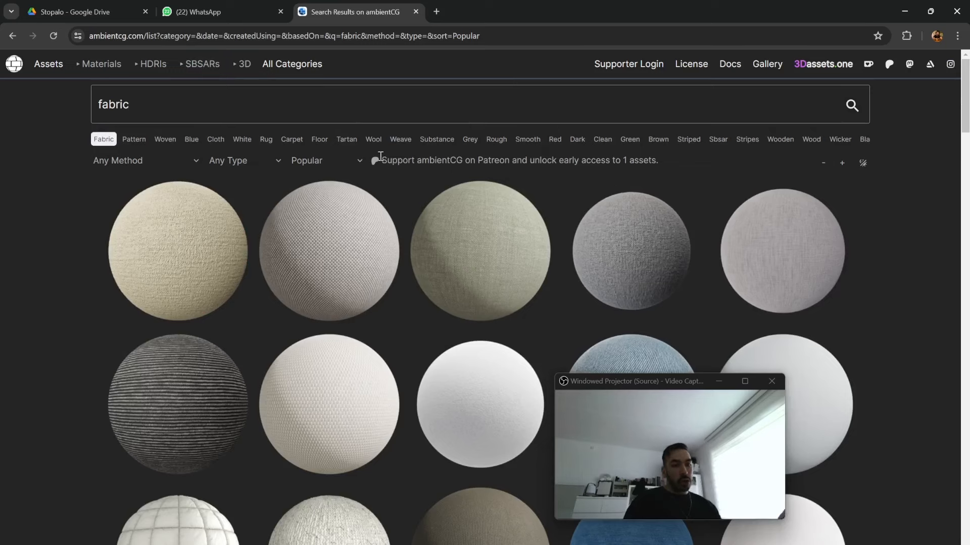
pyautogui.scroll(-5, 418, 195)
pyautogui.scroll(5, 242, 81)
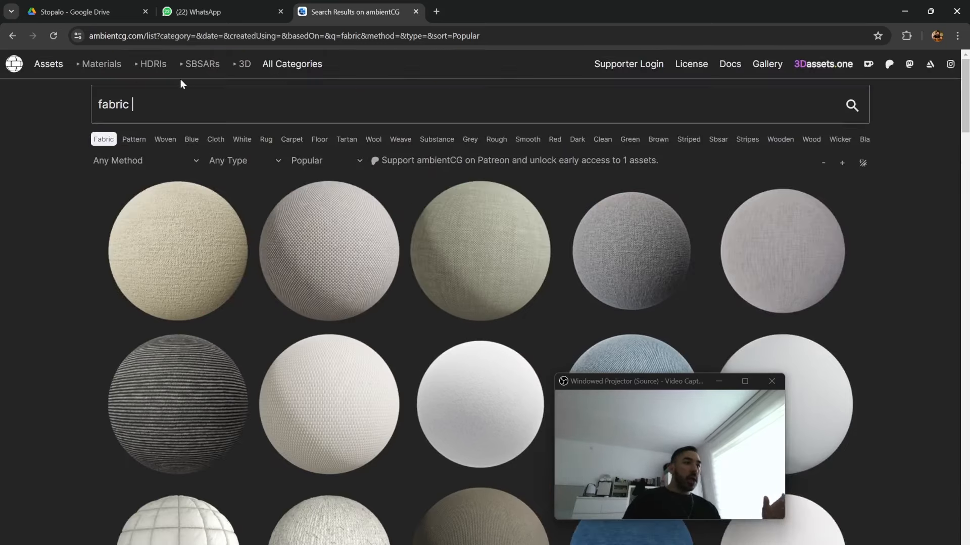
pyautogui.scroll(-2, 269, 171)
# Step: Review the color and normal map files in the Fabric 3 texture folder
pyautogui.click(265, 174)
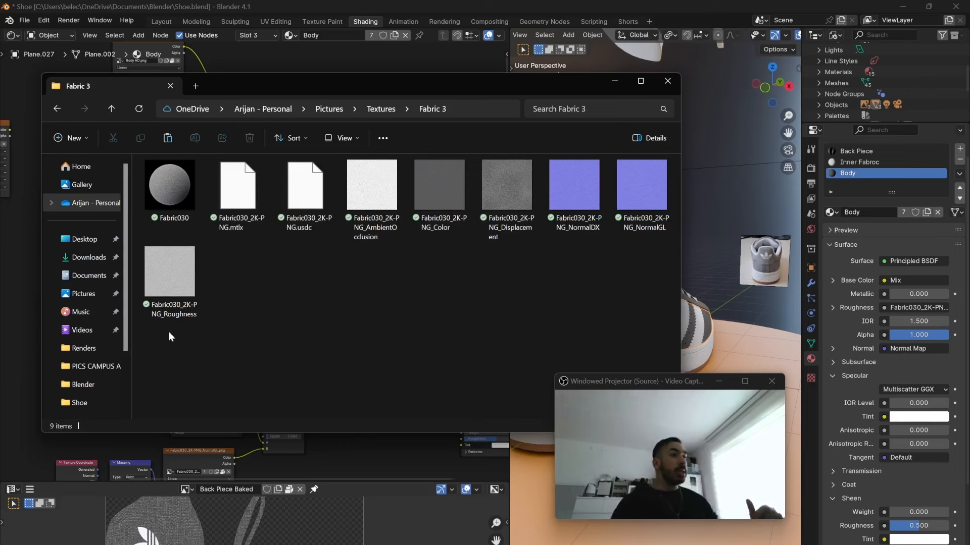
pyautogui.click(436, 184)
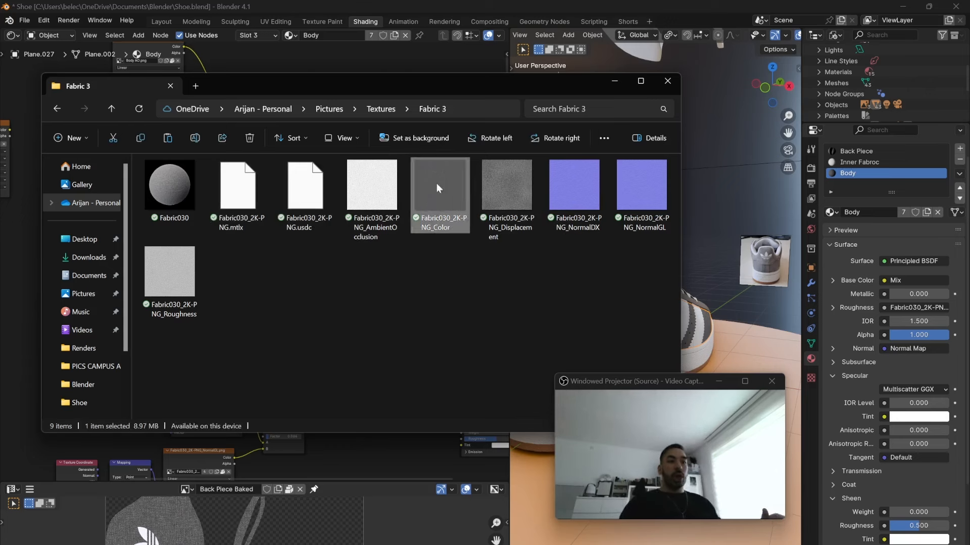
pyautogui.click(644, 202)
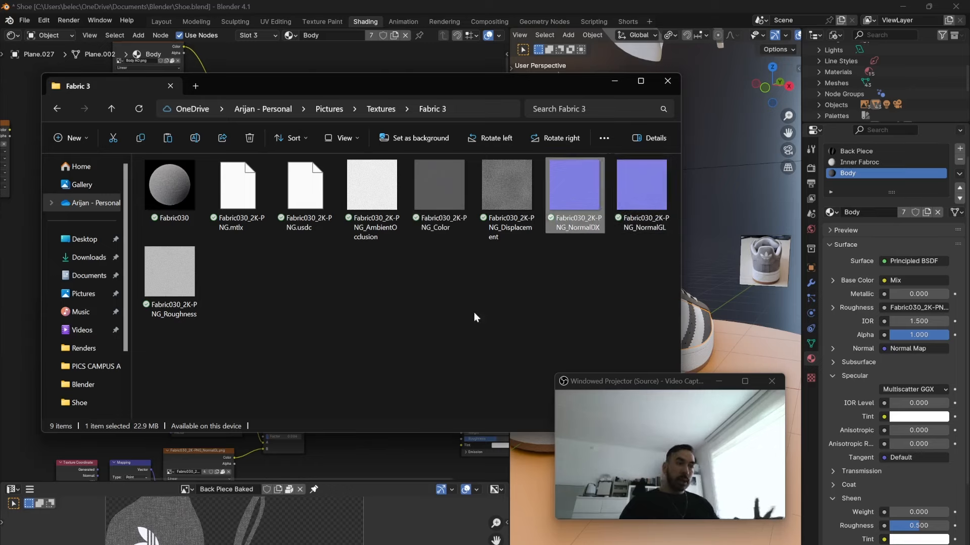
pyautogui.click(338, 286)
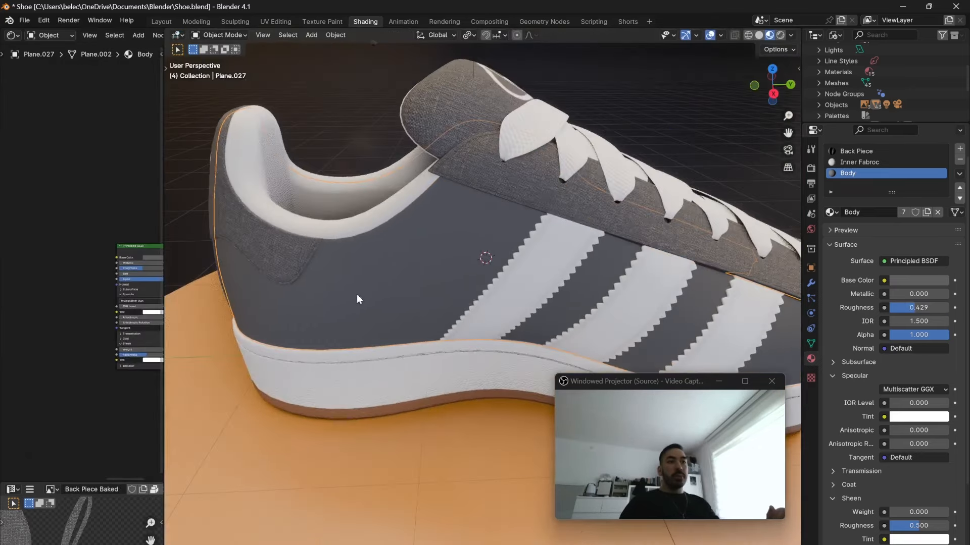
# Step: Compare the heel piece's fabric material with the plain side of the shoe body
pyautogui.moveTo(357, 294); pyautogui.dragTo(449, 291, button='middle')
pyautogui.click(356, 274)
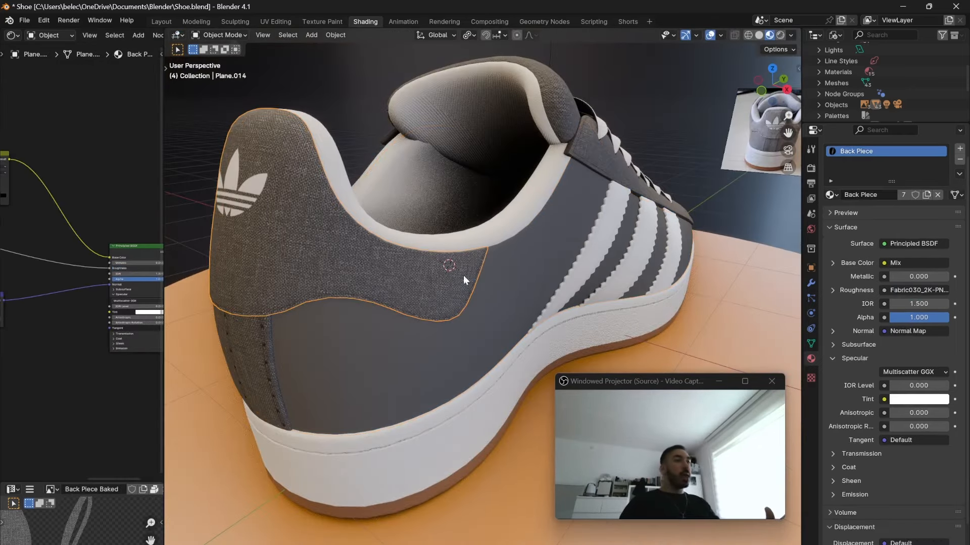
pyautogui.moveTo(525, 275); pyautogui.dragTo(448, 268, button='middle')
pyautogui.scroll(-3, 485, 255)
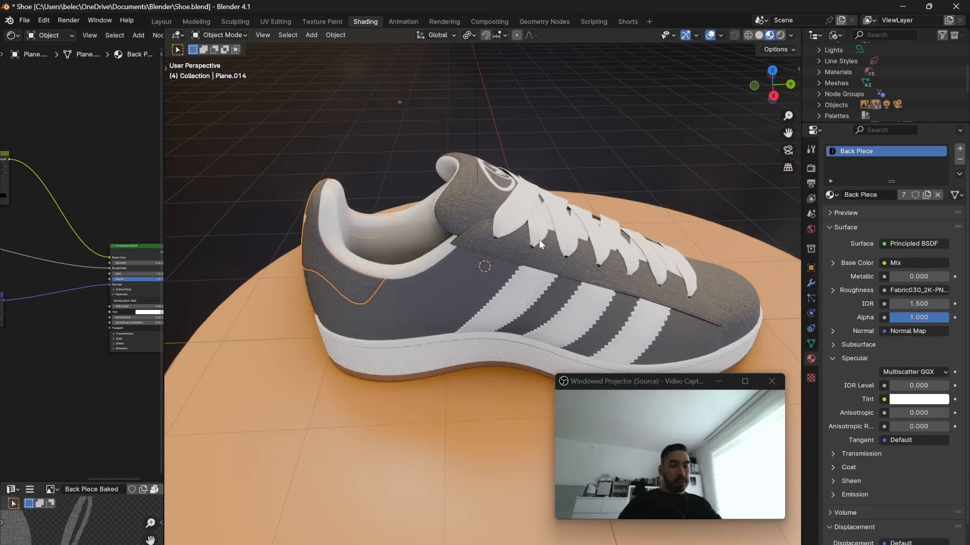
# Step: Select the shoe body and set its Body material's base color to dark red in a widened node editor
pyautogui.click(440, 292)
pyautogui.moveTo(485, 229); pyautogui.dragTo(478, 268, button='middle')
pyautogui.scroll(1, 157, 297)
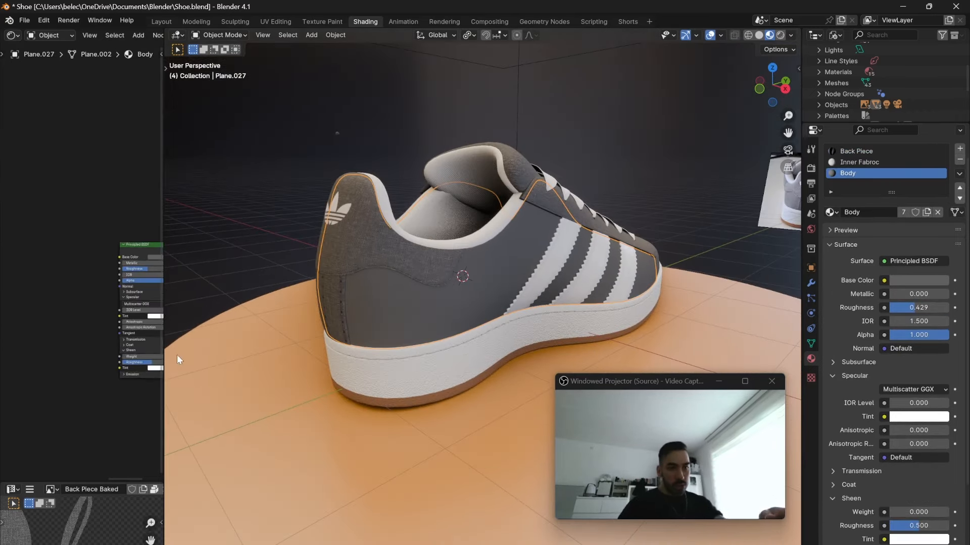
pyautogui.moveTo(164, 335); pyautogui.dragTo(412, 323)
pyautogui.scroll(4, 601, 236)
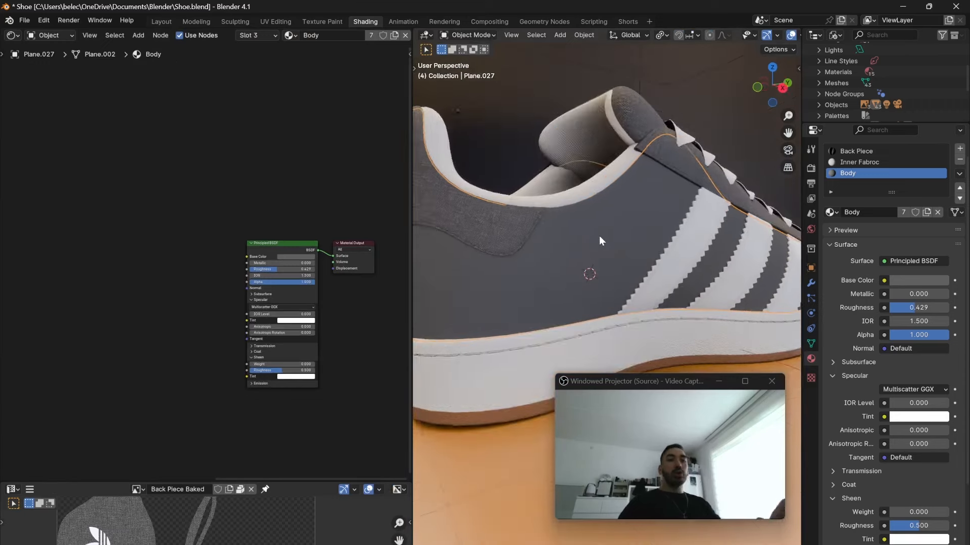
pyautogui.scroll(1, 258, 266)
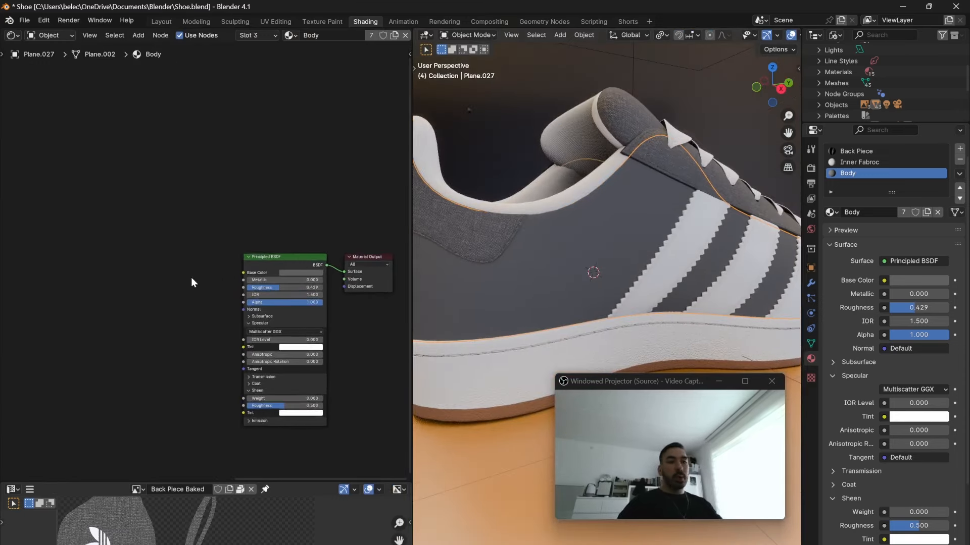
pyautogui.click(314, 274)
pyautogui.moveTo(314, 220); pyautogui.dragTo(329, 222)
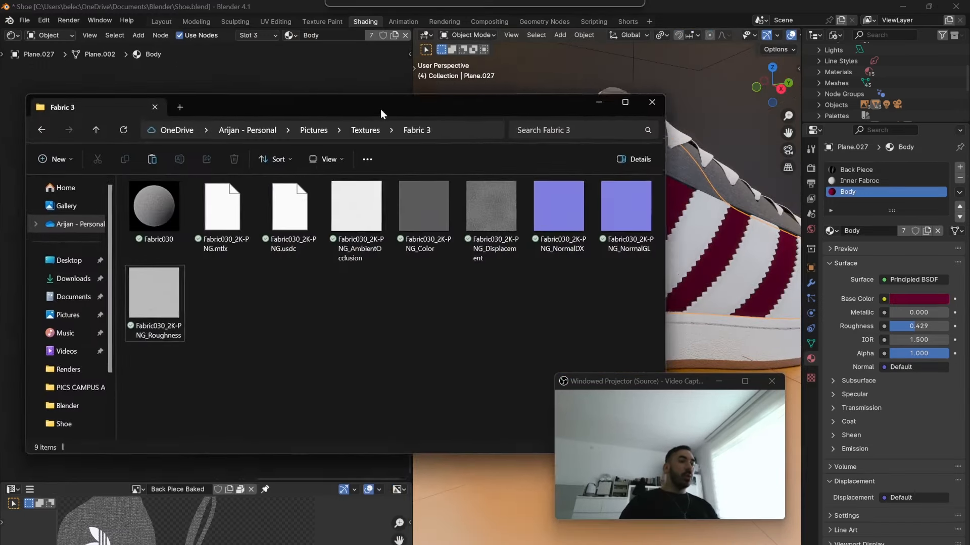
# Step: Import the Fabric030 Color, NormalGL and Roughness images from the Fabric 3 folder as texture nodes in the Body material
pyautogui.moveTo(380, 109); pyautogui.dragTo(448, 233)
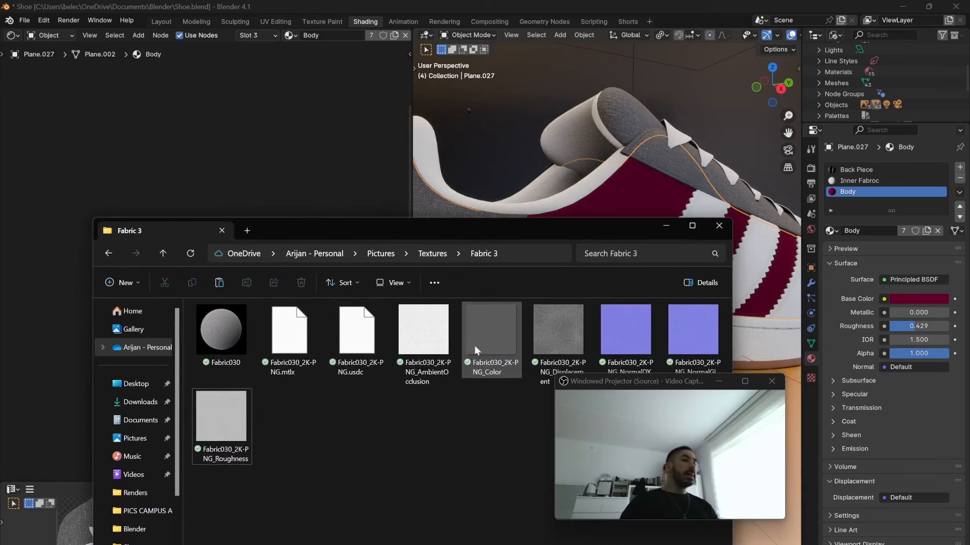
pyautogui.click(500, 362)
pyautogui.moveTo(159, 122); pyautogui.dragTo(132, 141)
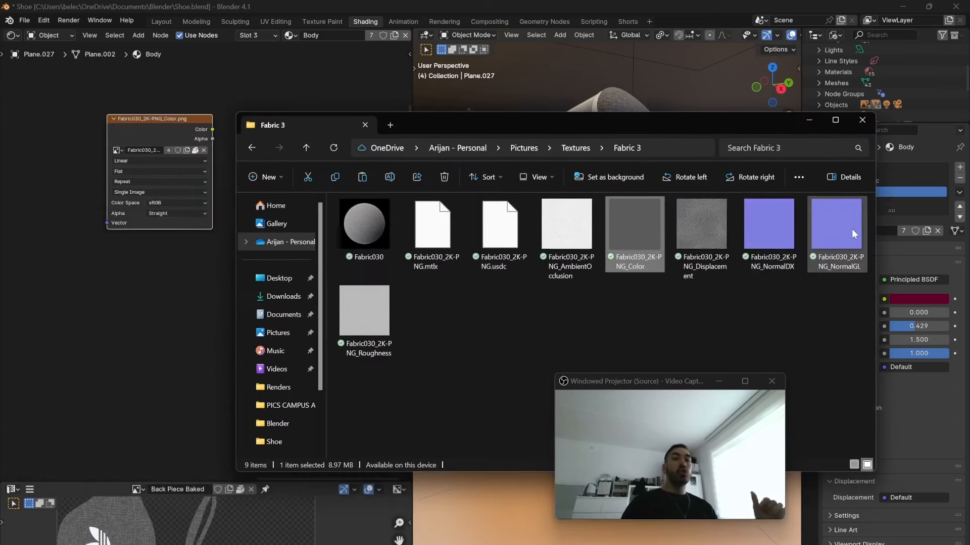
pyautogui.moveTo(853, 233); pyautogui.dragTo(95, 298)
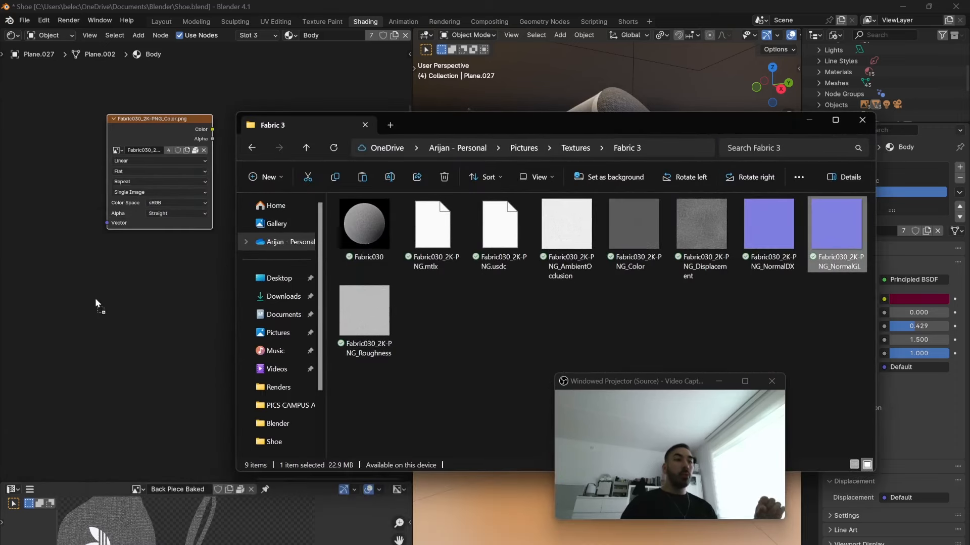
pyautogui.moveTo(361, 318); pyautogui.dragTo(318, 332)
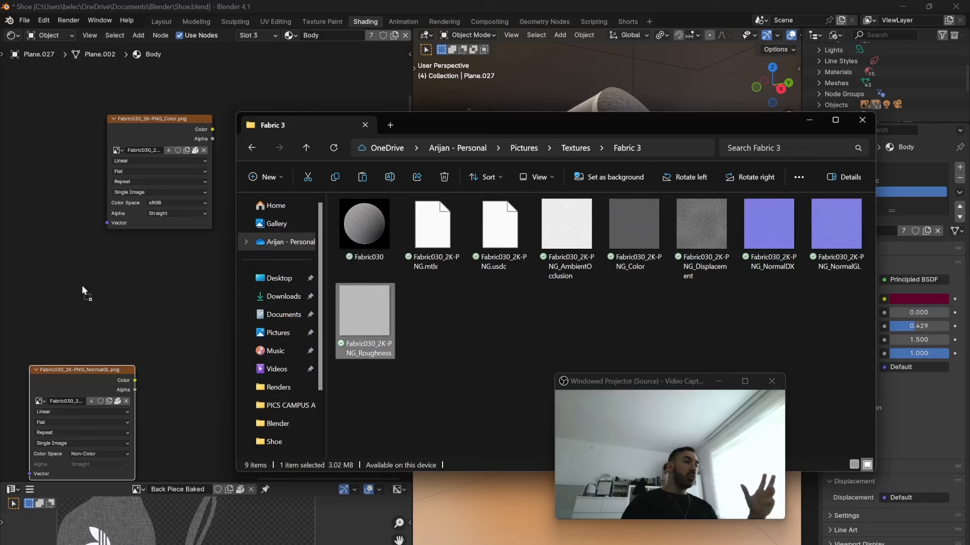
pyautogui.moveTo(82, 286); pyautogui.dragTo(80, 285)
pyautogui.click(204, 360)
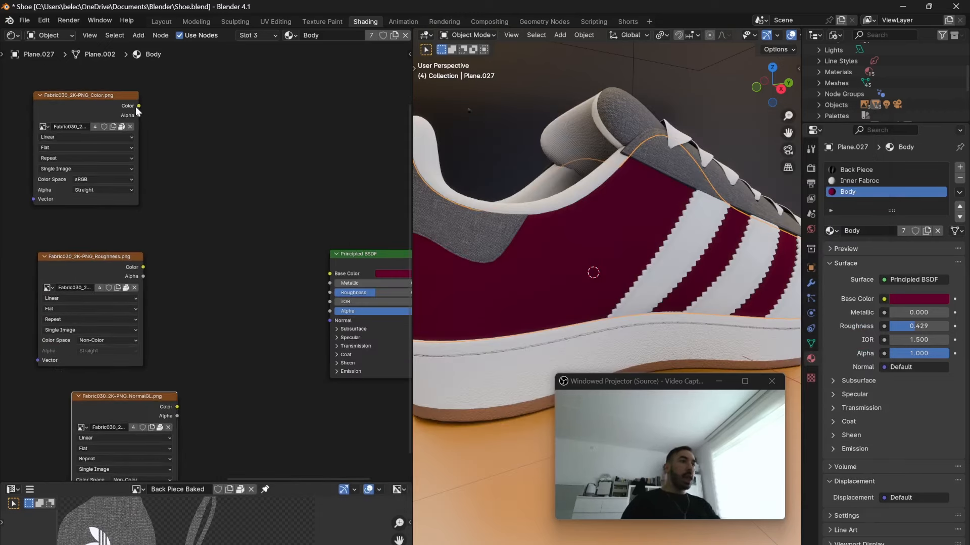
# Step: Connect the fabric color texture to the Principled BSDF's Base Color and add Texture Coordinate and Mapping nodes before it
pyautogui.moveTo(137, 106); pyautogui.dragTo(326, 275)
pyautogui.keyDown('shift'); pyautogui.moveTo(540, 248); pyautogui.dragTo(586, 254, button='middle'); pyautogui.keyUp('shift')
pyautogui.scroll(5, 587, 253)
pyautogui.moveTo(262, 211); pyautogui.dragTo(401, 266, button='middle')
pyautogui.scroll(-3, 219, 182)
pyautogui.scroll(3, 188, 167)
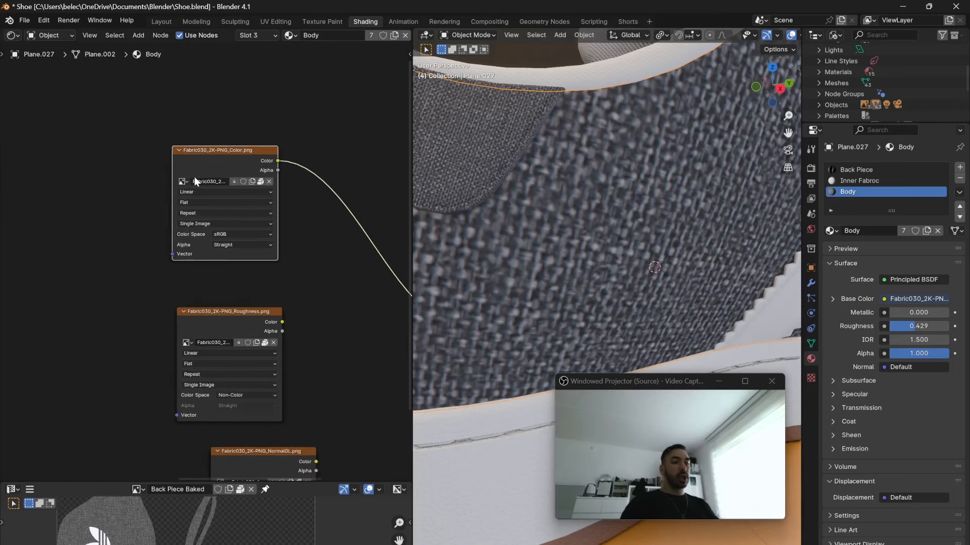
pyautogui.hotkey('ctrl', 't')
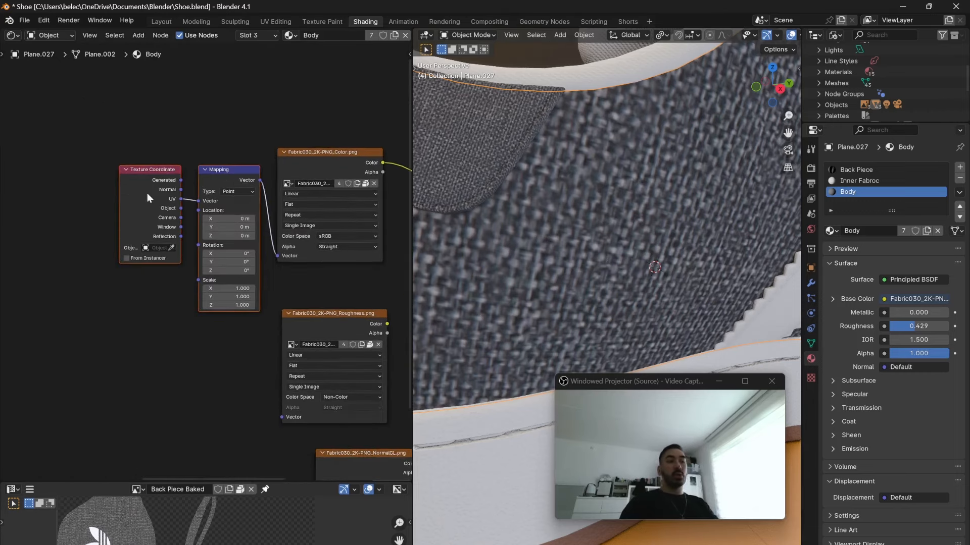
pyautogui.click(88, 214)
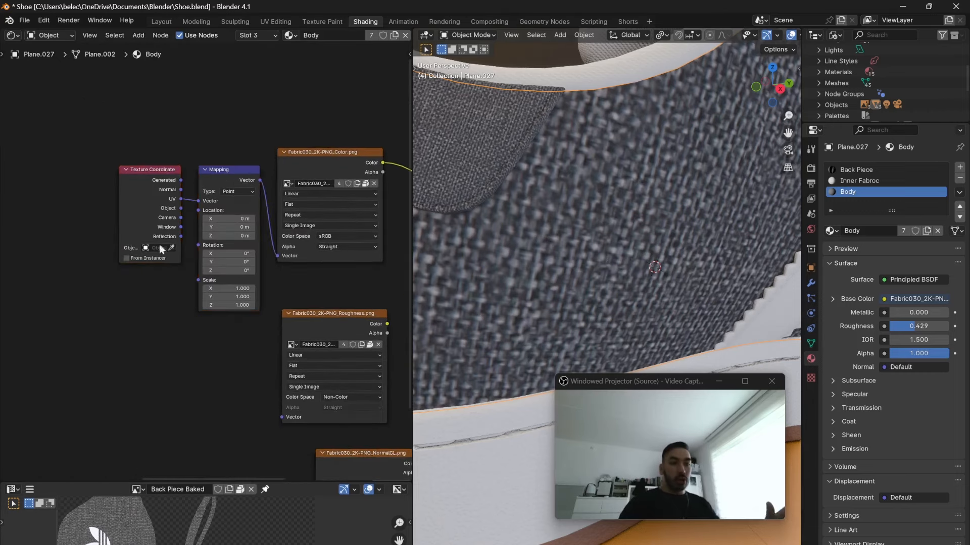
# Step: Look up the Node Wrangler add-on and its details in the Blender preferences
pyautogui.click(44, 20)
pyautogui.click(62, 162)
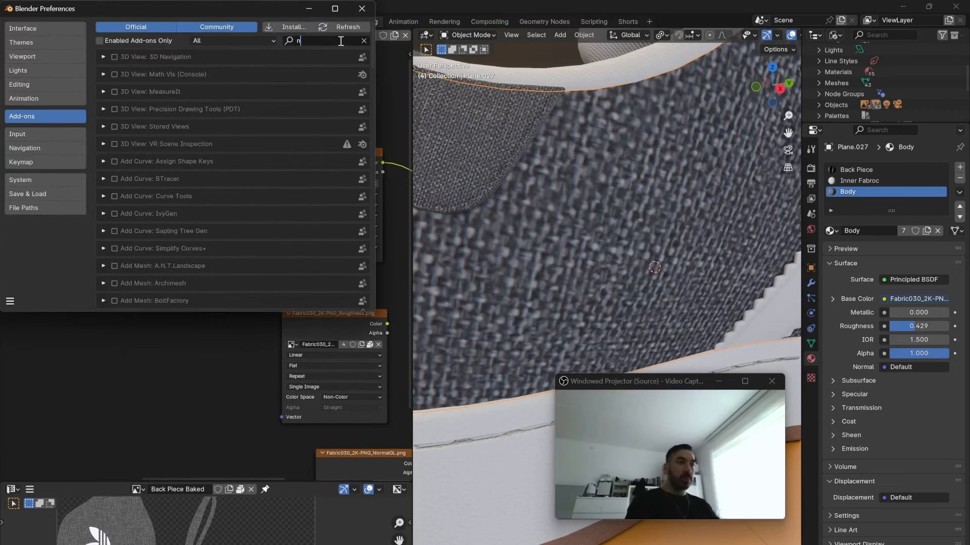
pyautogui.write('node')
pyautogui.click(103, 92)
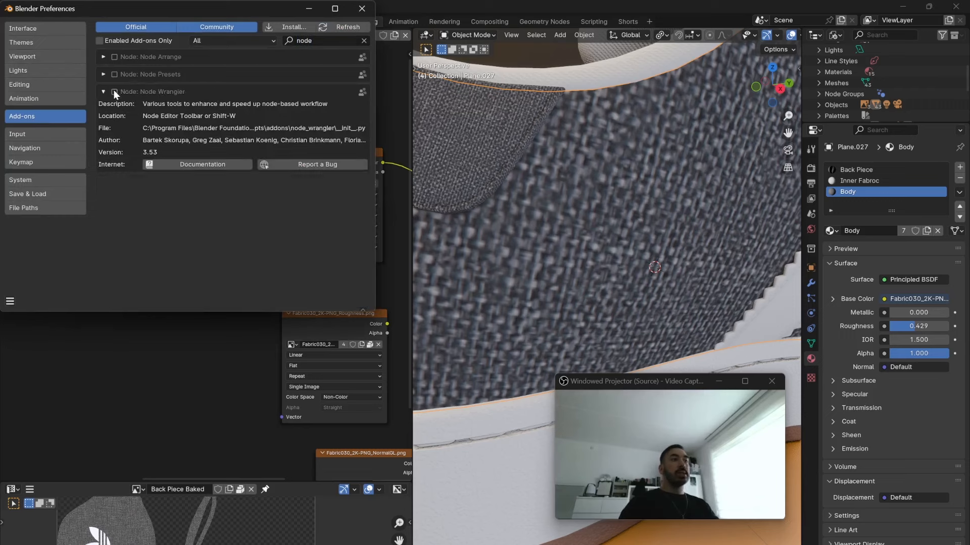
pyautogui.click(363, 9)
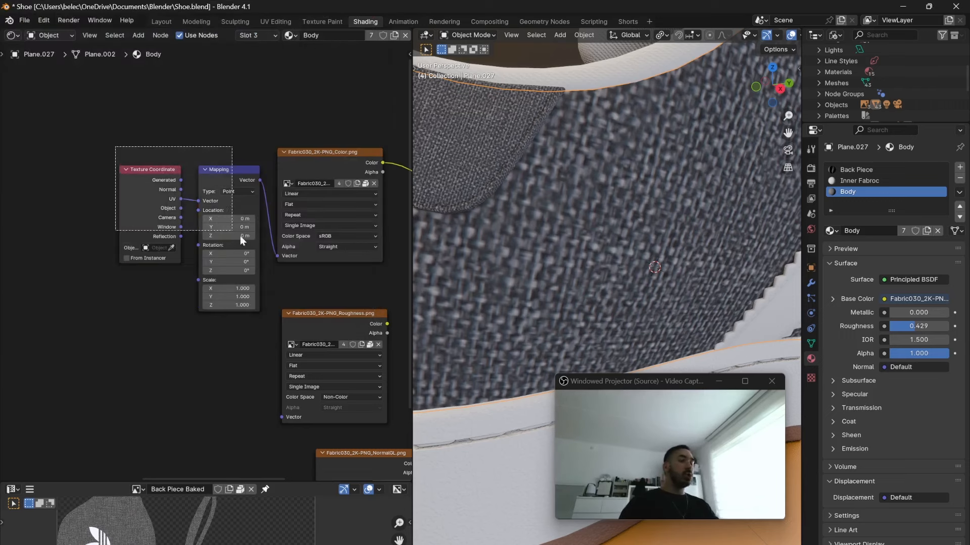
# Step: Set the Mapping node's scale to 3 on all axes and check the fabric weave on the shoe body
pyautogui.scroll(4, 240, 235)
pyautogui.scroll(1, 145, 215)
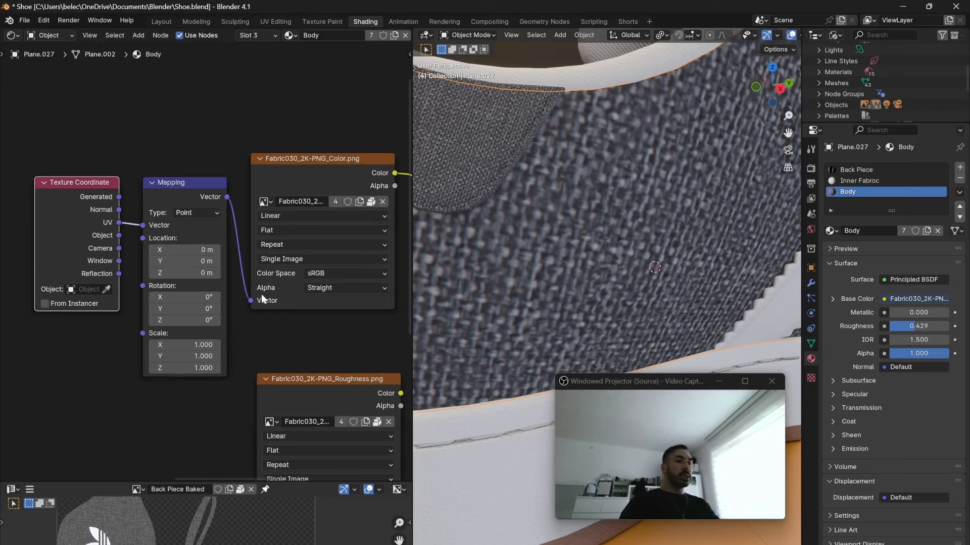
pyautogui.click(268, 224)
pyautogui.scroll(1, 220, 353)
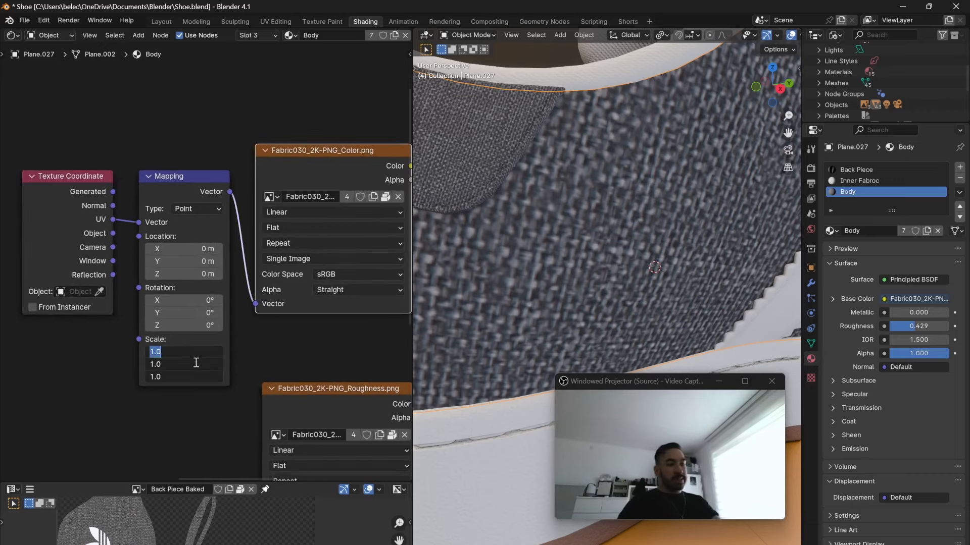
pyautogui.press('Return')
pyautogui.scroll(-4, 540, 238)
pyautogui.hotkey('alt', 'a')
pyautogui.scroll(2, 590, 246)
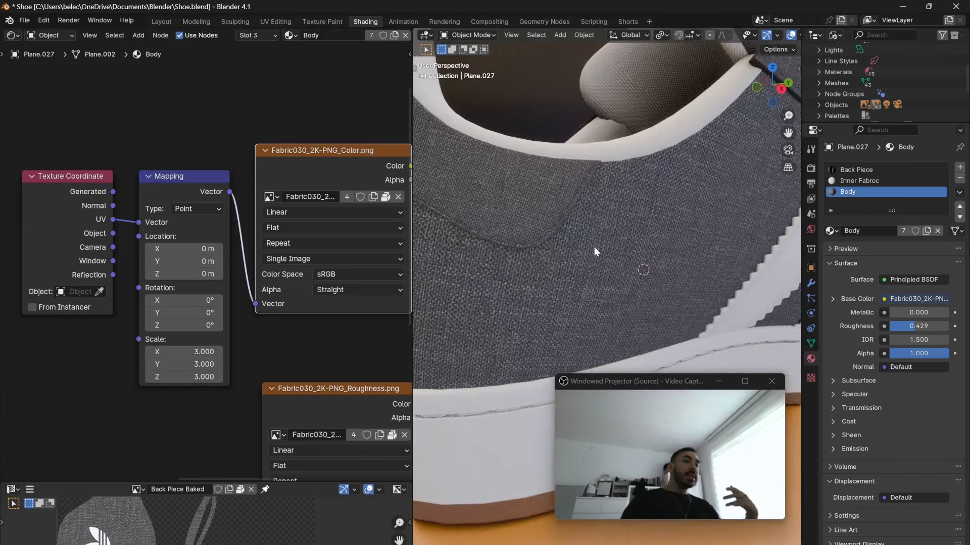
# Step: Add a Normal Map node beside the fabric NormalGL texture in the Body material
pyautogui.scroll(-5, 605, 249)
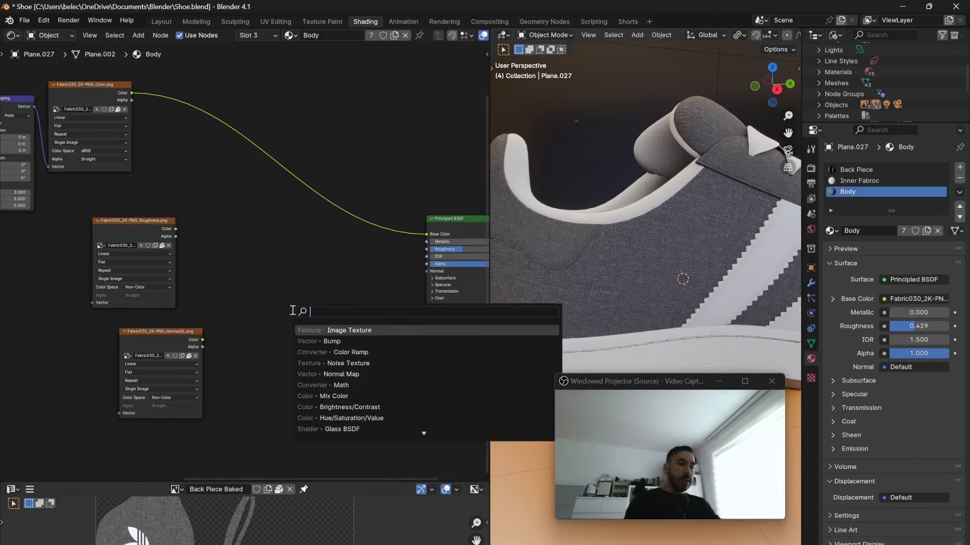
pyautogui.write('normal')
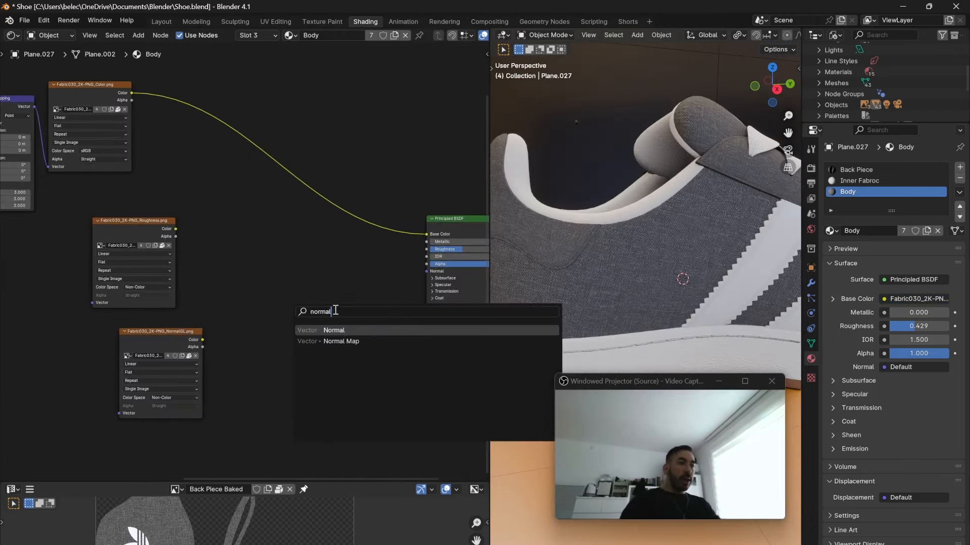
pyautogui.click(378, 344)
pyautogui.click(297, 342)
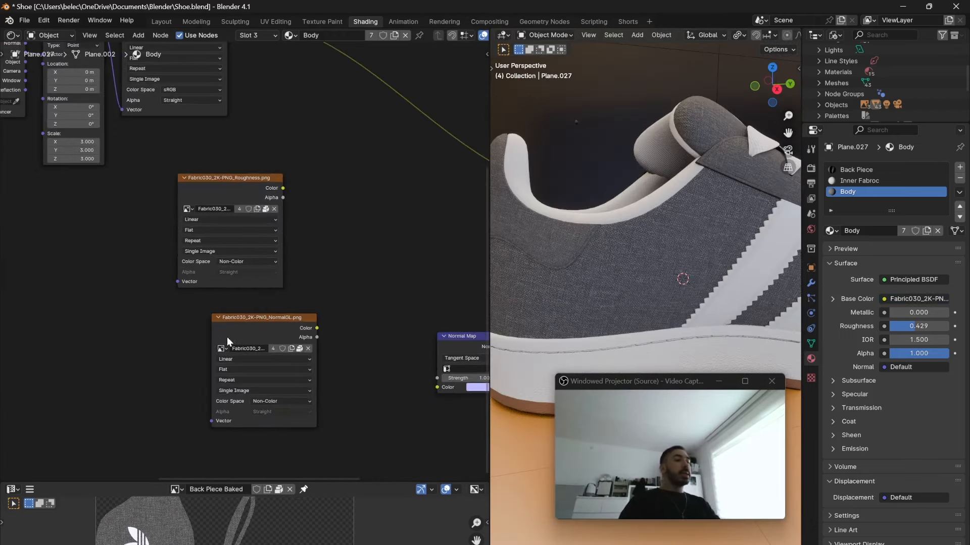
# Step: Add Texture Coordinate and Mapping nodes before the fabric NormalGL texture and set the mapping scale to 3 on all axes
pyautogui.moveTo(226, 338); pyautogui.dragTo(218, 347)
pyautogui.hotkey('ctrl', 't')
pyautogui.scroll(2, 271, 344)
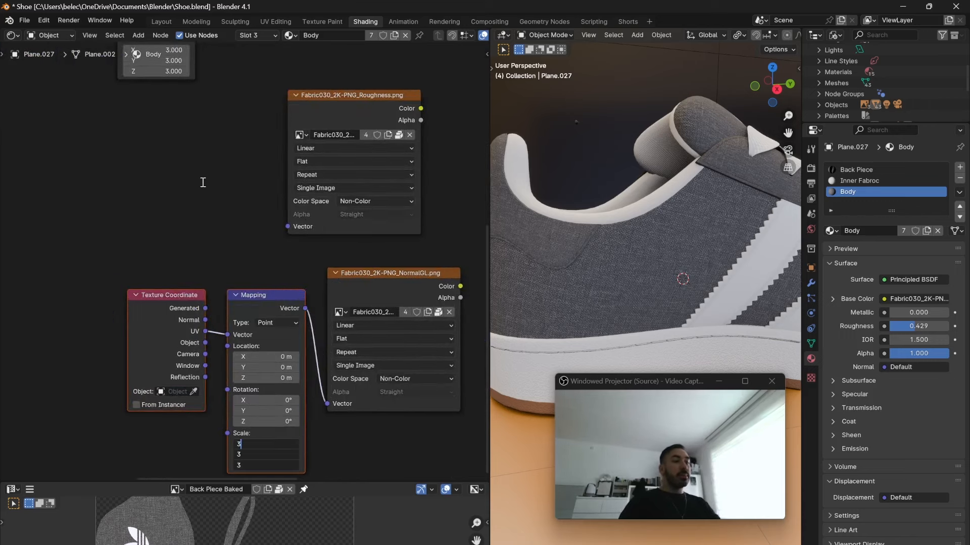
pyautogui.press('Return')
pyautogui.scroll(-1, 293, 418)
# Step: Connect the fabric NormalGL color through the Normal Map node to the Principled BSDF's Normal input and check the shoe body
pyautogui.moveTo(293, 418); pyautogui.dragTo(209, 384, button='middle')
pyautogui.moveTo(265, 370); pyautogui.dragTo(109, 375, button='middle')
pyautogui.moveTo(205, 266); pyautogui.dragTo(348, 335)
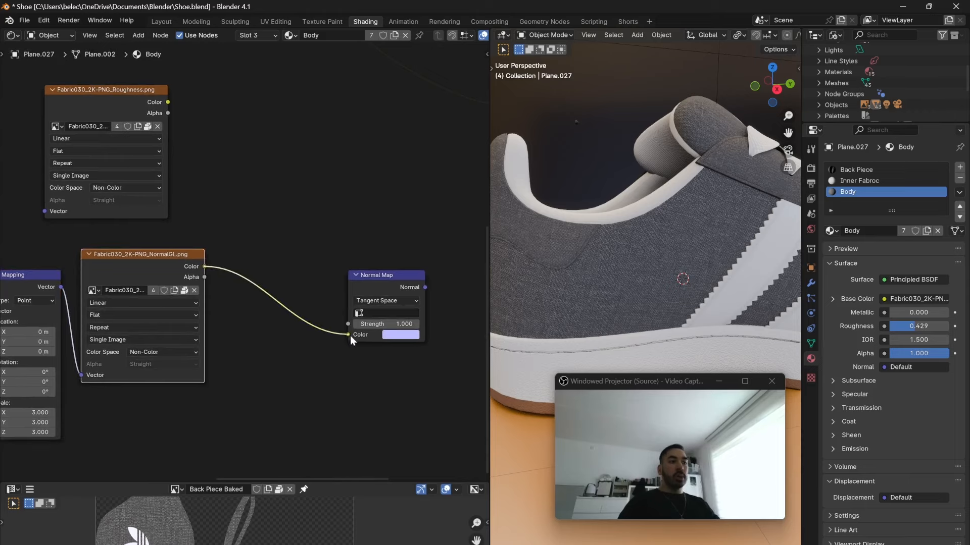
pyautogui.moveTo(350, 340); pyautogui.dragTo(114, 367, button='middle')
pyautogui.moveTo(189, 314); pyautogui.dragTo(247, 243)
pyautogui.moveTo(299, 192); pyautogui.dragTo(299, 192)
pyautogui.scroll(6, 671, 252)
pyautogui.moveTo(682, 250); pyautogui.dragTo(660, 265, button='middle')
pyautogui.scroll(-9, 659, 265)
pyautogui.scroll(-4, 391, 287)
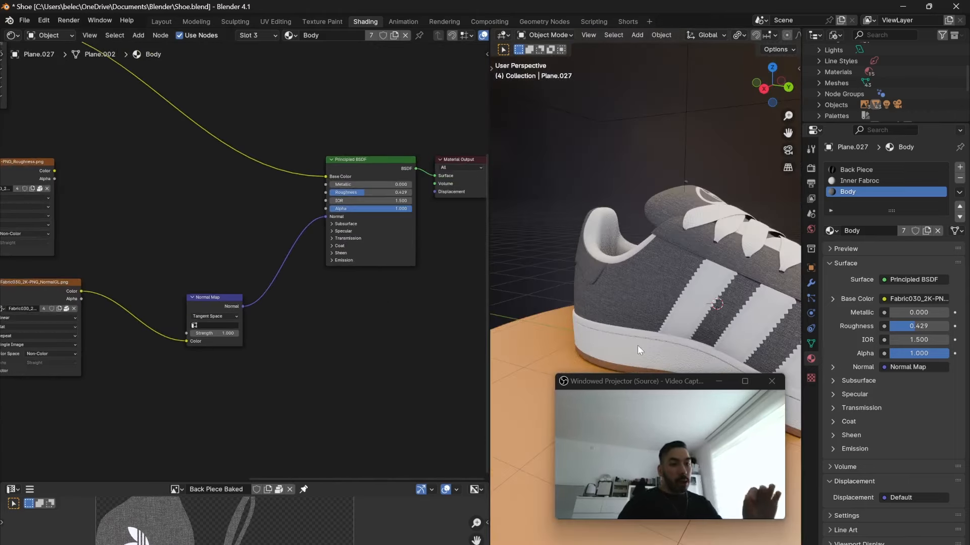
# Step: Import the Body Normal image from the Shoe textures folder as a Non-Color texture node above the fabric NormalGL node
pyautogui.moveTo(145, 316); pyautogui.dragTo(223, 318, button='middle')
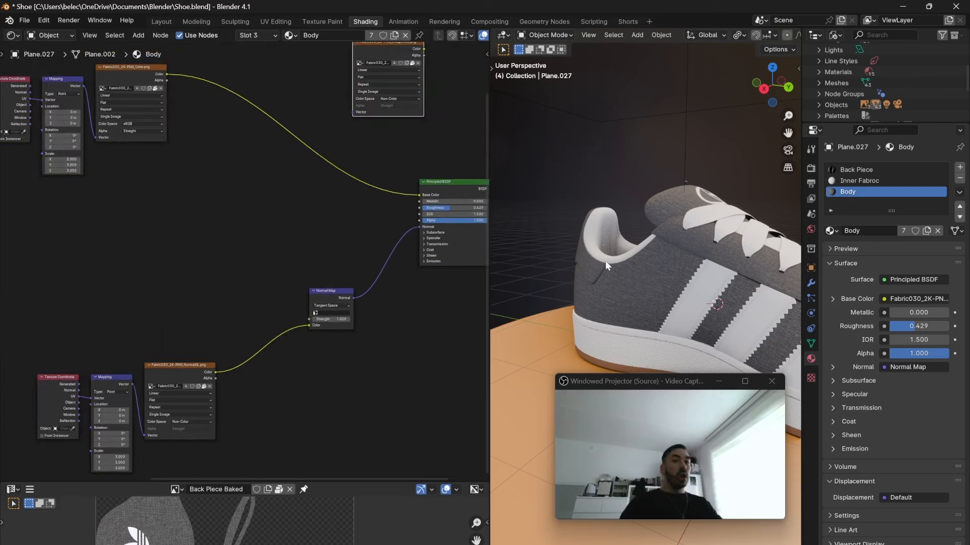
pyautogui.moveTo(636, 309)
pyautogui.mouseDown(button='middle')
pyautogui.moveTo(641, 290)
pyautogui.moveTo(647, 311)
pyautogui.mouseUp(button='middle')
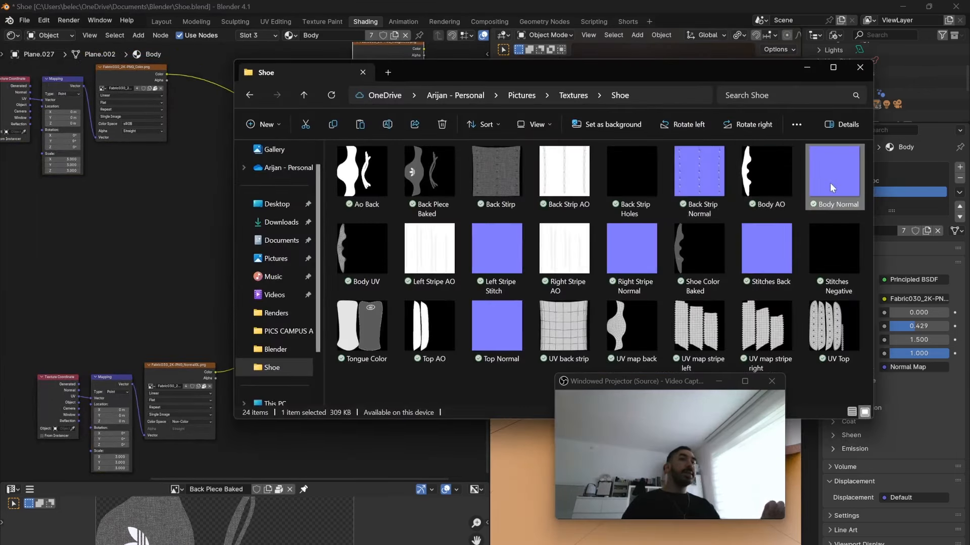
pyautogui.moveTo(833, 188); pyautogui.dragTo(118, 273)
pyautogui.scroll(2, 190, 284)
pyautogui.moveTo(652, 284); pyautogui.dragTo(684, 289, button='middle')
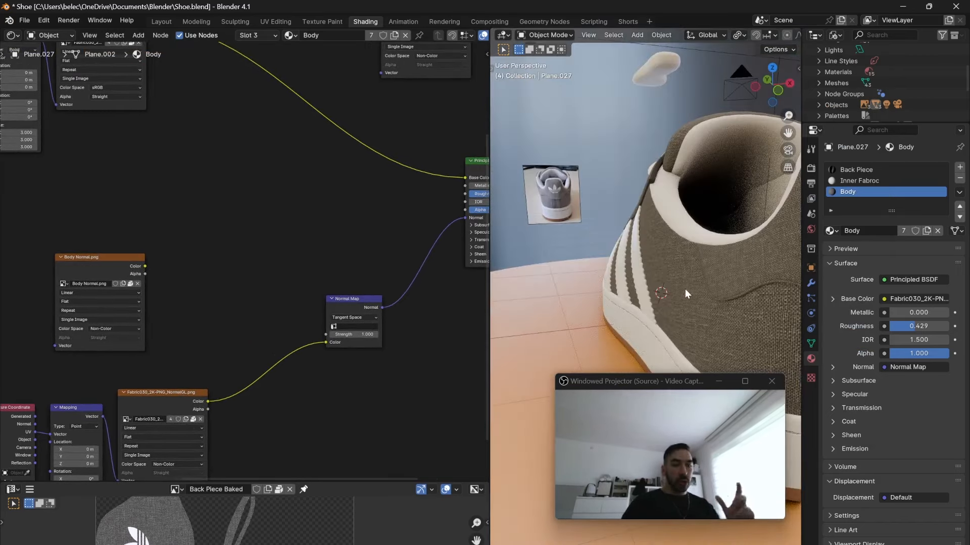
pyautogui.moveTo(115, 275); pyautogui.dragTo(160, 279)
pyautogui.scroll(1, 167, 288)
pyautogui.moveTo(168, 413); pyautogui.dragTo(207, 354, button='middle')
pyautogui.moveTo(263, 279); pyautogui.dragTo(219, 280, button='middle')
pyautogui.scroll(2, 225, 263)
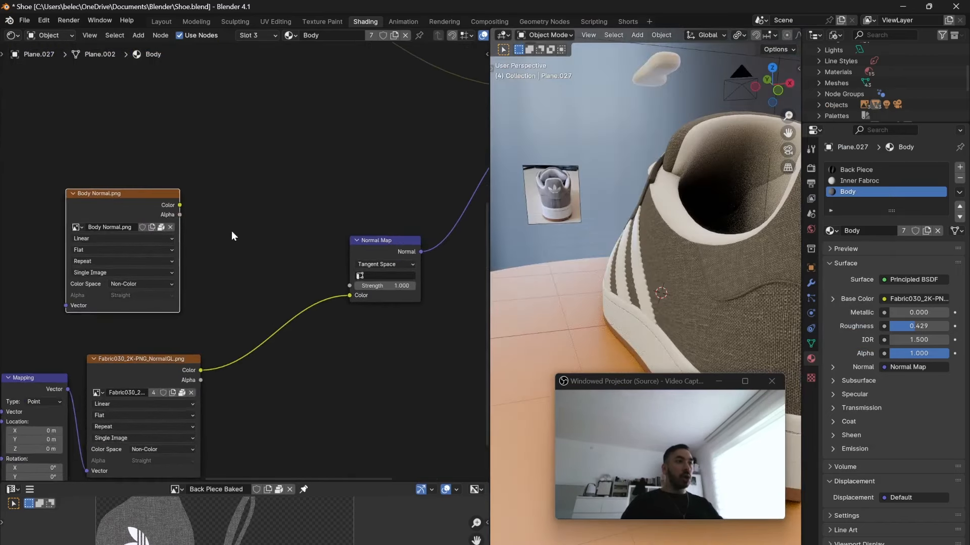
pyautogui.moveTo(232, 231); pyautogui.dragTo(262, 238, button='middle')
pyautogui.scroll(-1, 303, 223)
# Step: Add a Mix Color node combining Body Normal in A and fabric NormalGL in B, and feed its result to the Normal Map's Color
pyautogui.hotkey('shift', 'a')
pyautogui.click(337, 214)
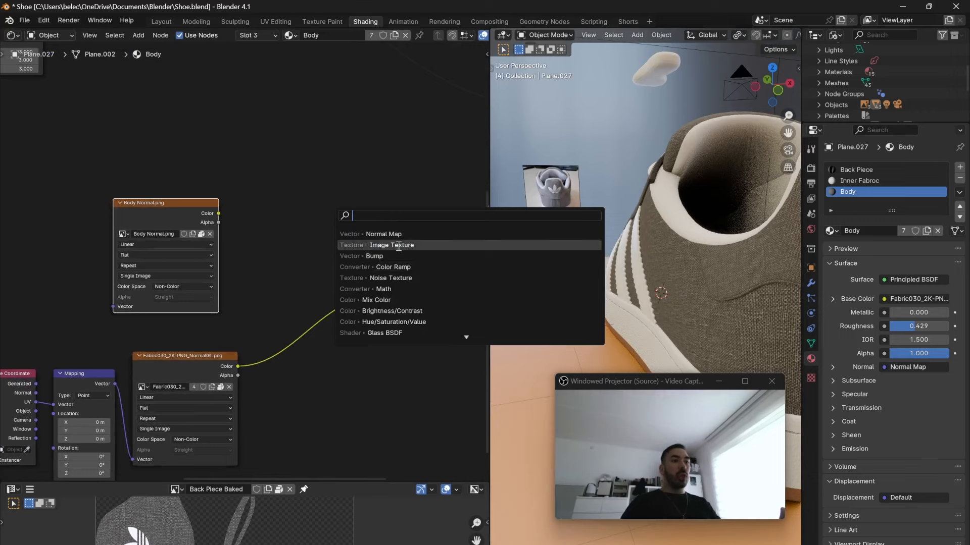
pyautogui.click(399, 300)
pyautogui.click(353, 291)
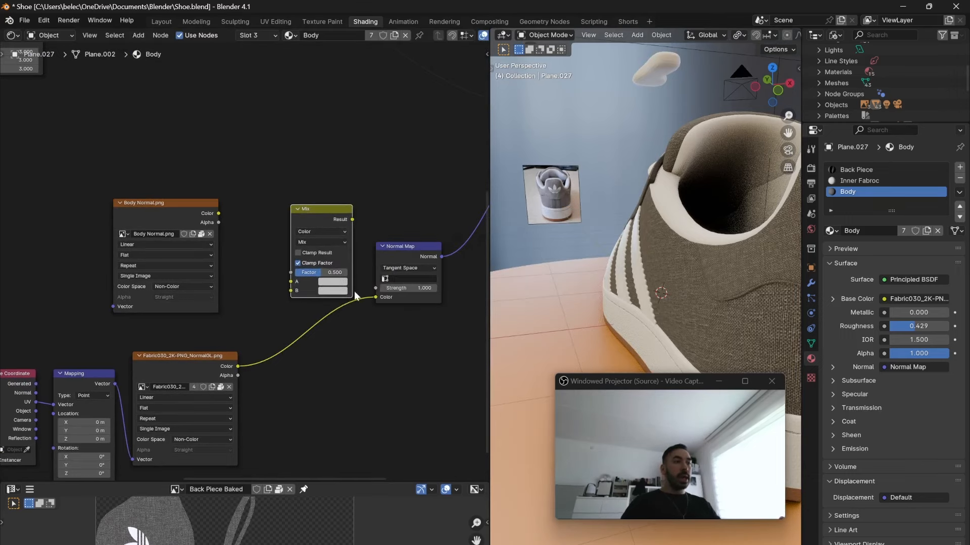
pyautogui.moveTo(375, 297); pyautogui.dragTo(290, 291)
pyautogui.moveTo(222, 214); pyautogui.dragTo(290, 281)
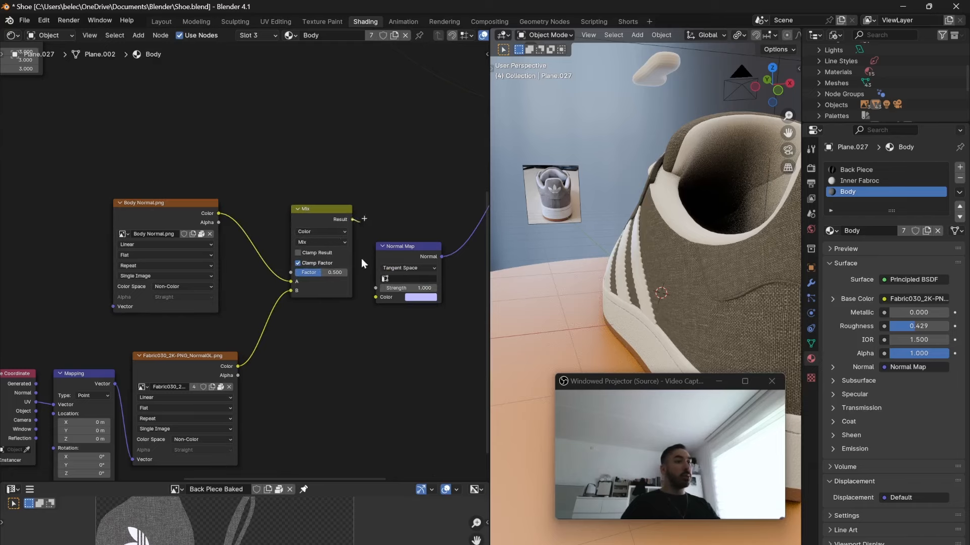
pyautogui.moveTo(556, 250); pyautogui.dragTo(695, 249, button='middle')
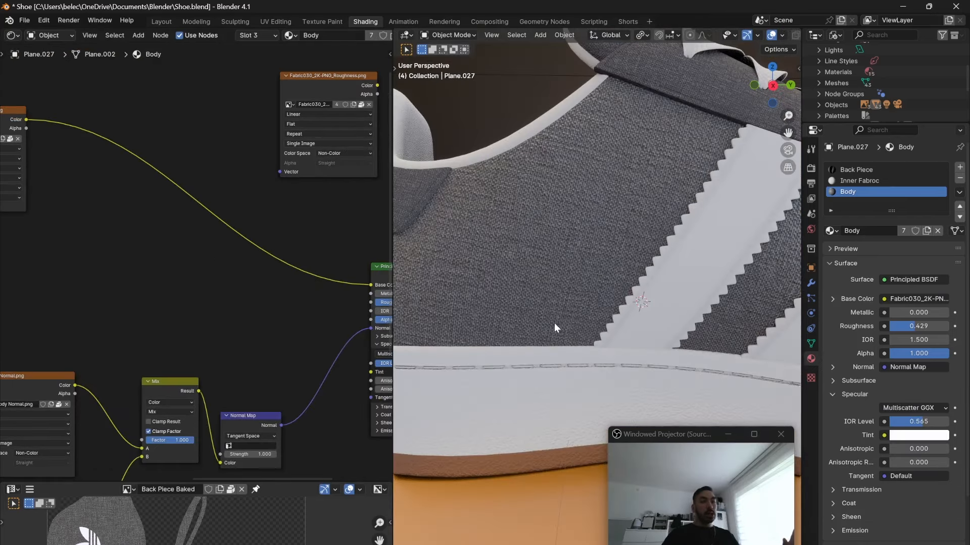
# Step: Disconnect the fabric color texture from the Principled BSDF's Base Color to inspect the normal detail on a plain color
pyautogui.moveTo(217, 242); pyautogui.dragTo(120, 221, button='middle')
pyautogui.scroll(-2, 286, 261)
pyautogui.moveTo(233, 257); pyautogui.dragTo(265, 266, button='middle')
pyautogui.scroll(1, 265, 267)
pyautogui.moveTo(271, 266); pyautogui.dragTo(212, 303)
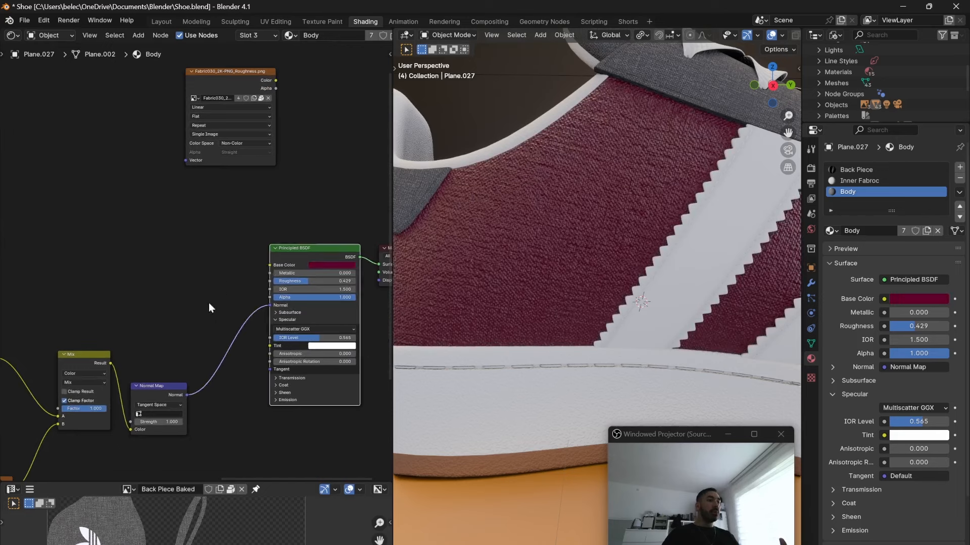
pyautogui.moveTo(210, 308); pyautogui.dragTo(260, 236, button='middle')
pyautogui.moveTo(432, 257); pyautogui.dragTo(457, 252, button='middle')
# Step: Lower the normal Mix node's factor to about 0.315 to blend in the Body Normal details
pyautogui.moveTo(132, 301); pyautogui.dragTo(175, 267, button='middle')
pyautogui.click(175, 266)
pyautogui.scroll(7, 175, 266)
pyautogui.scroll(1, 179, 333)
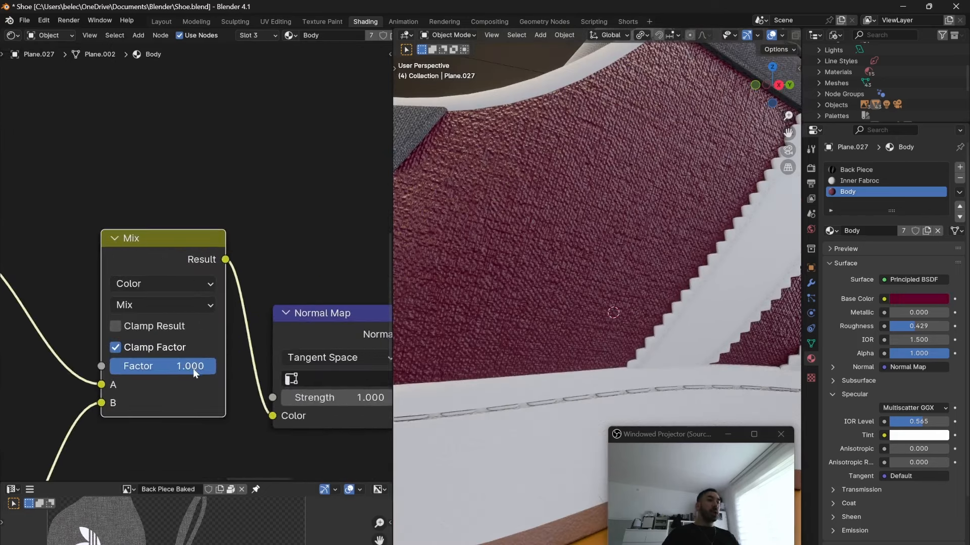
pyautogui.moveTo(194, 369); pyautogui.dragTo(143, 368)
pyautogui.moveTo(116, 385); pyautogui.dragTo(406, 379, button='middle')
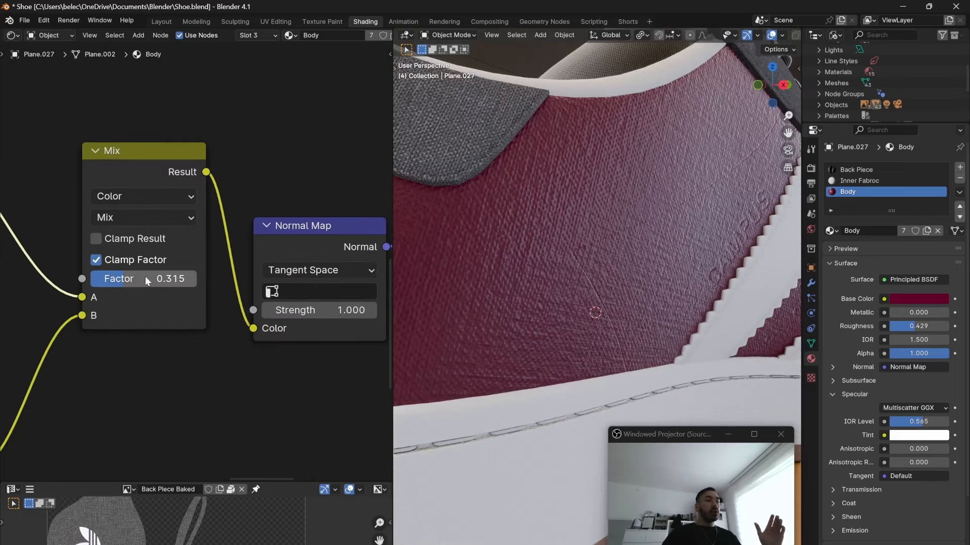
# Step: Compare the normal blend by raising the Mix factor to 1 and lowering it to about 0.276
pyautogui.moveTo(147, 281); pyautogui.dragTo(192, 282)
pyautogui.moveTo(5, 369); pyautogui.dragTo(183, 320, button='middle')
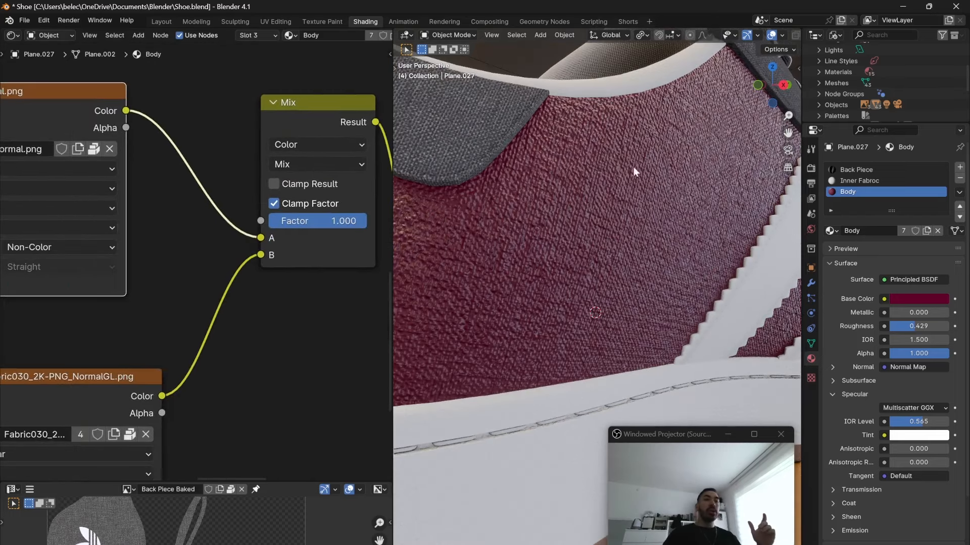
pyautogui.scroll(2, 334, 258)
pyautogui.moveTo(334, 259); pyautogui.dragTo(250, 328, button='middle')
pyautogui.moveTo(266, 284); pyautogui.dragTo(184, 284)
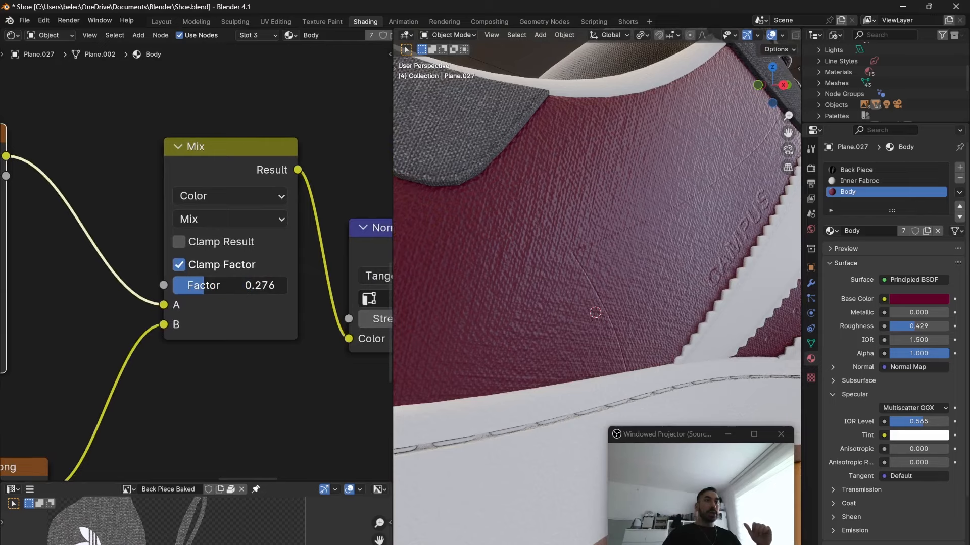
pyautogui.moveTo(454, 273); pyautogui.dragTo(589, 267, button='middle')
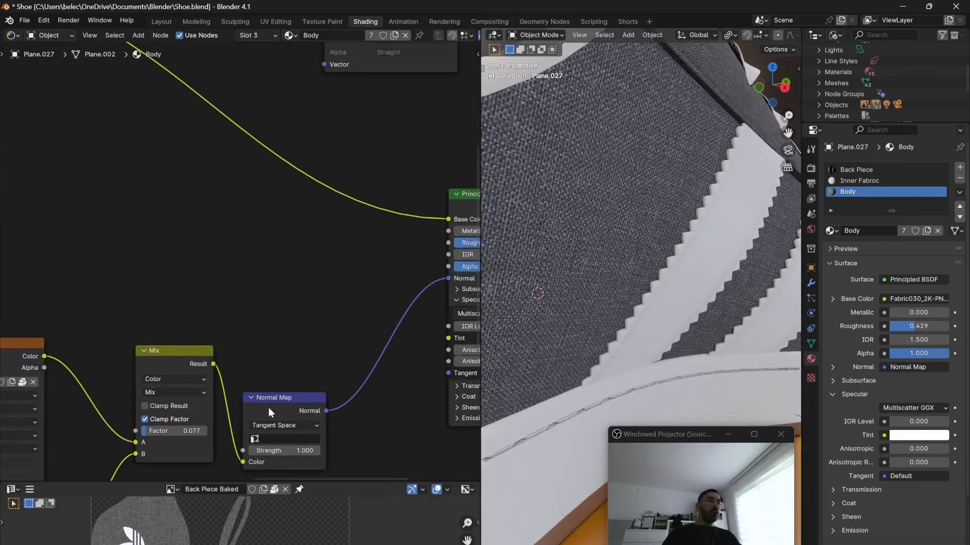
# Step: Set the Normal Map strength to 5, raise it to 12, and check the Campus lettering beside the stripe
pyautogui.moveTo(268, 407); pyautogui.dragTo(275, 300, button='middle')
pyautogui.click(266, 313)
pyautogui.write('5')
pyautogui.press('Return')
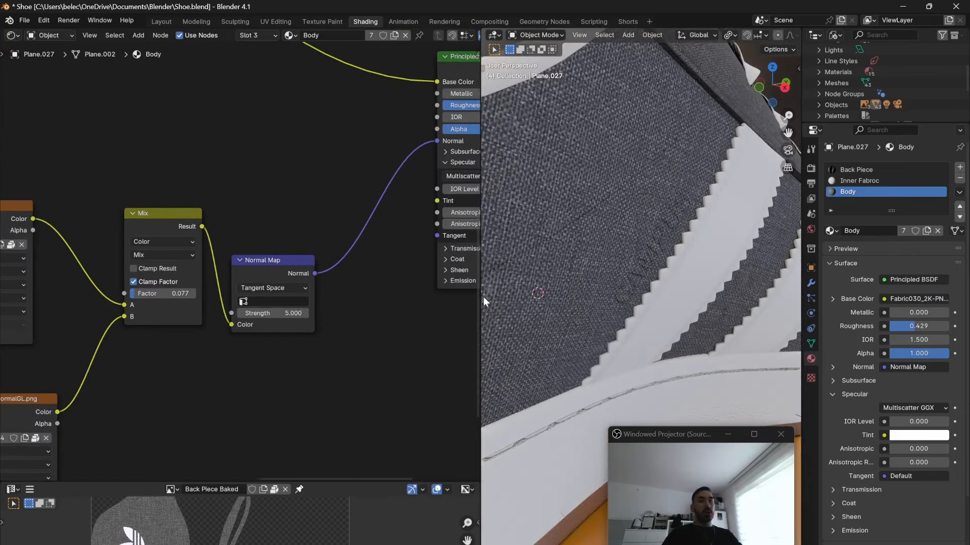
pyautogui.moveTo(484, 297); pyautogui.dragTo(664, 279, button='middle')
pyautogui.scroll(-4, 590, 222)
pyautogui.scroll(5, 664, 275)
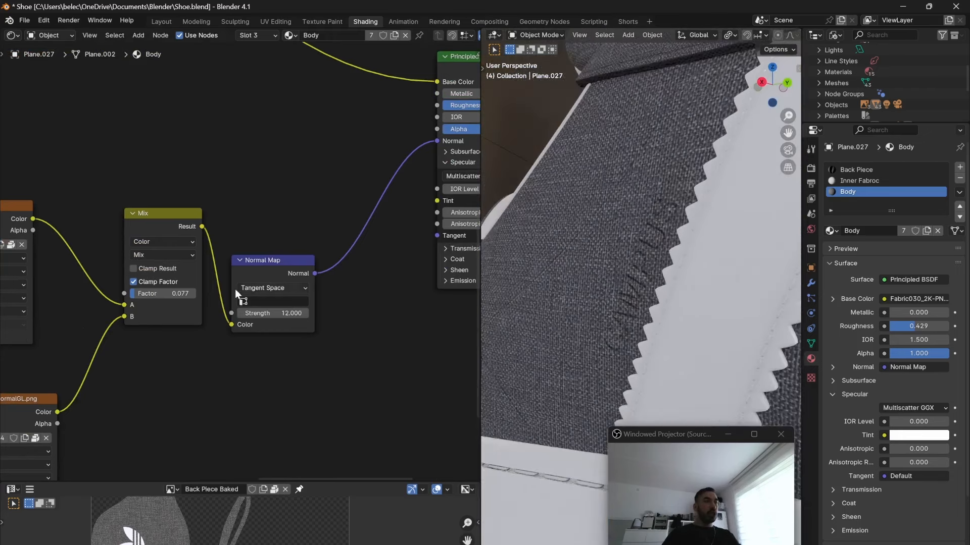
# Step: Examine the Body Normal texture node and the surface detail along the shoe's side, stripes and toe
pyautogui.scroll(3, 237, 283)
pyautogui.moveTo(107, 304); pyautogui.dragTo(404, 305, button='middle')
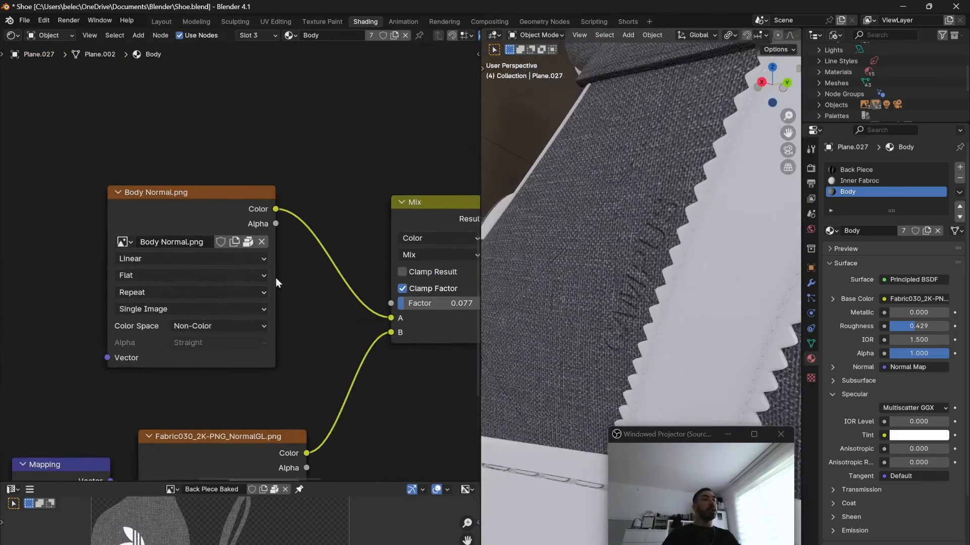
pyautogui.scroll(-5, 602, 241)
pyautogui.moveTo(697, 298); pyautogui.dragTo(656, 265, button='middle')
pyautogui.scroll(3, 657, 265)
pyautogui.scroll(-2, 657, 264)
pyautogui.scroll(-4, 635, 283)
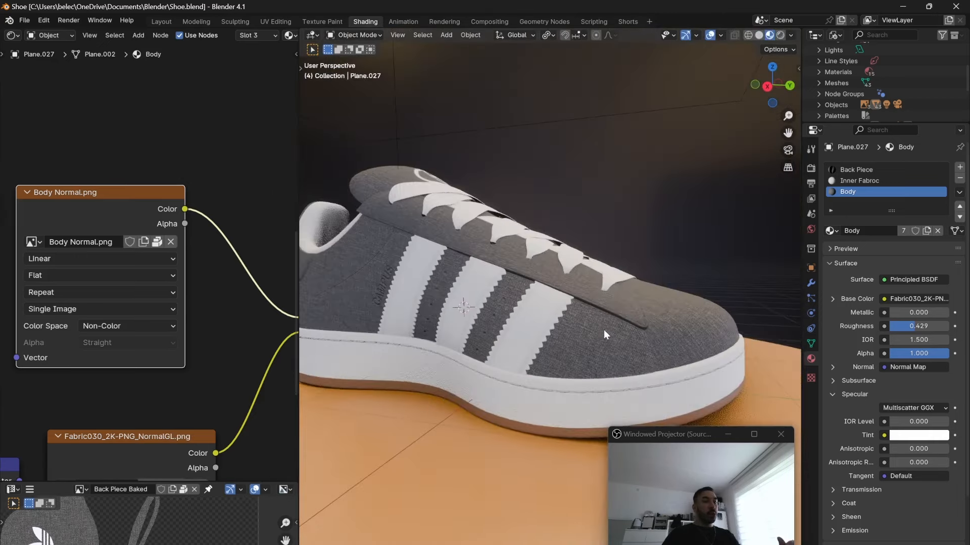
pyautogui.scroll(-3, 604, 329)
pyautogui.scroll(8, 603, 331)
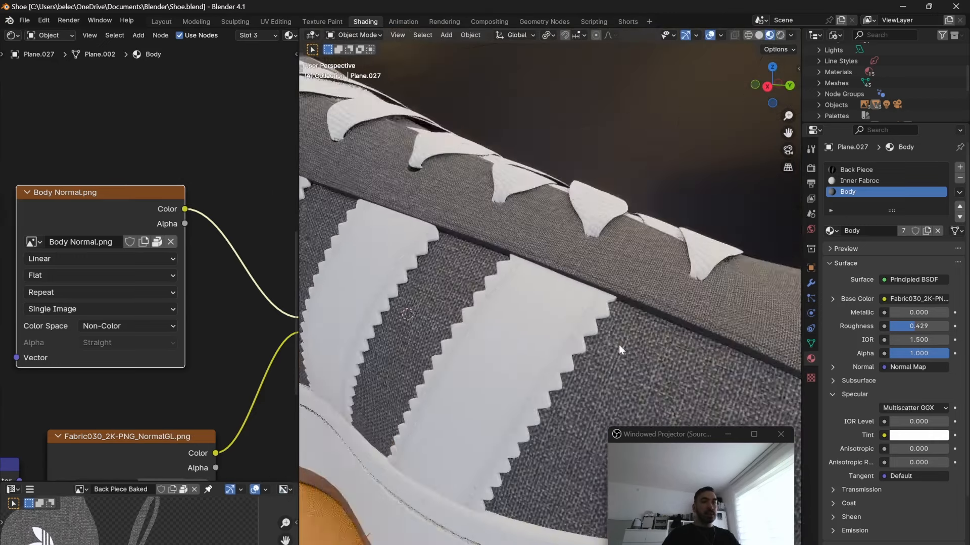
pyautogui.keyDown('shift'); pyautogui.moveTo(613, 340); pyautogui.dragTo(523, 269, button='middle'); pyautogui.keyUp('shift')
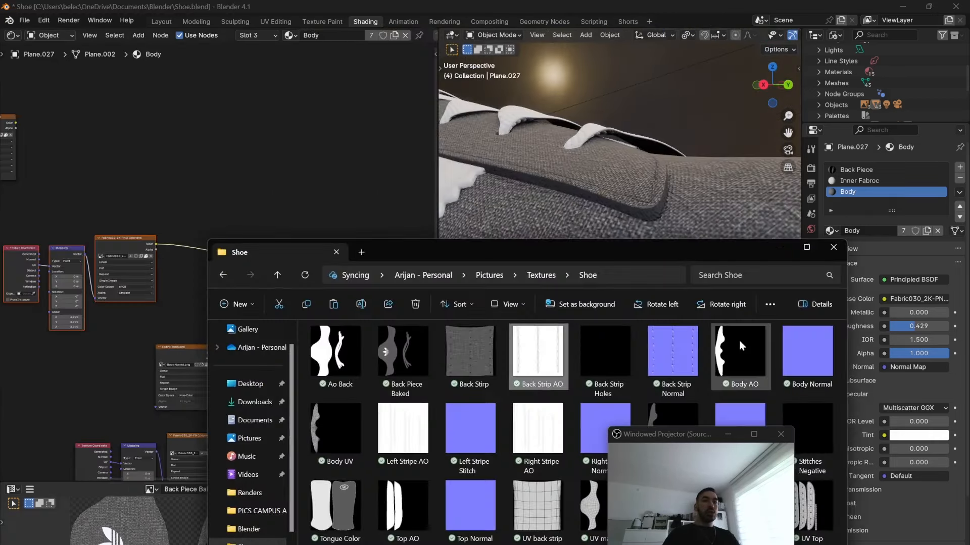
# Step: Import the Body AO image from the Shoe textures folder and place its node above the fabric color texture
pyautogui.moveTo(741, 356); pyautogui.dragTo(244, 129)
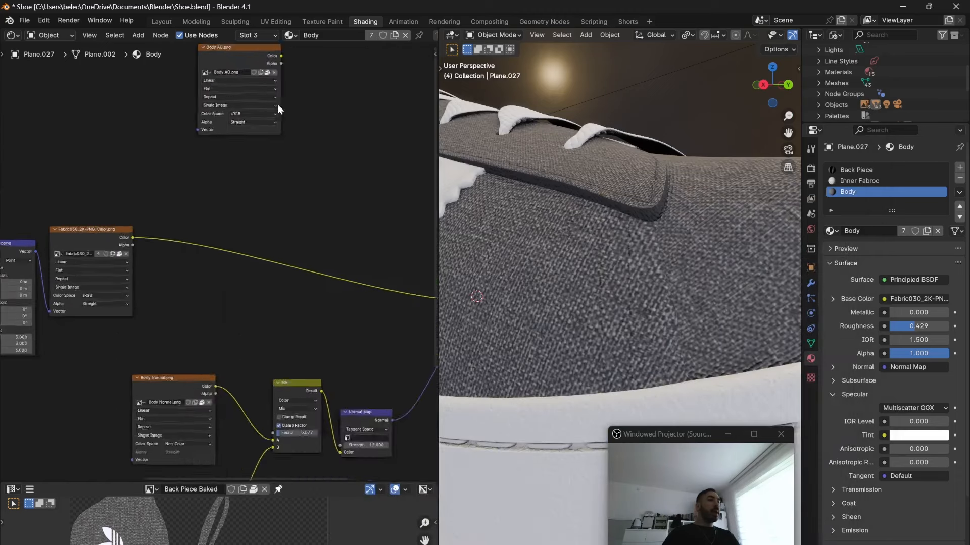
pyautogui.scroll(1, 278, 104)
pyautogui.scroll(-2, 277, 117)
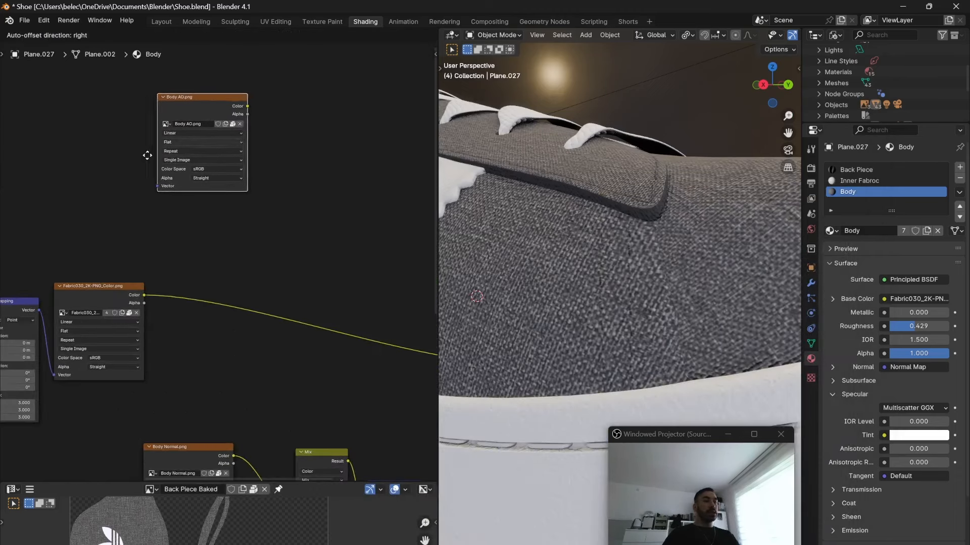
pyautogui.scroll(-1, 295, 260)
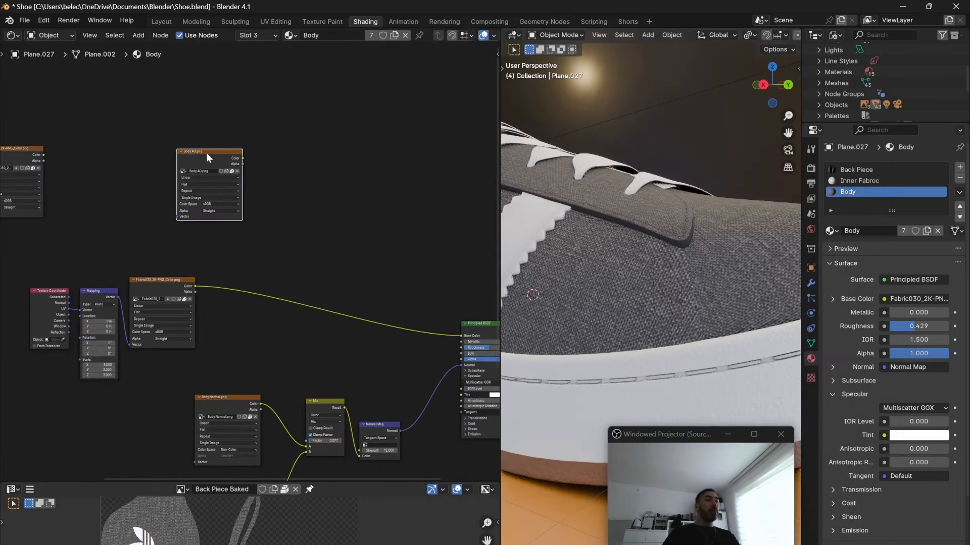
pyautogui.moveTo(206, 152); pyautogui.dragTo(174, 172)
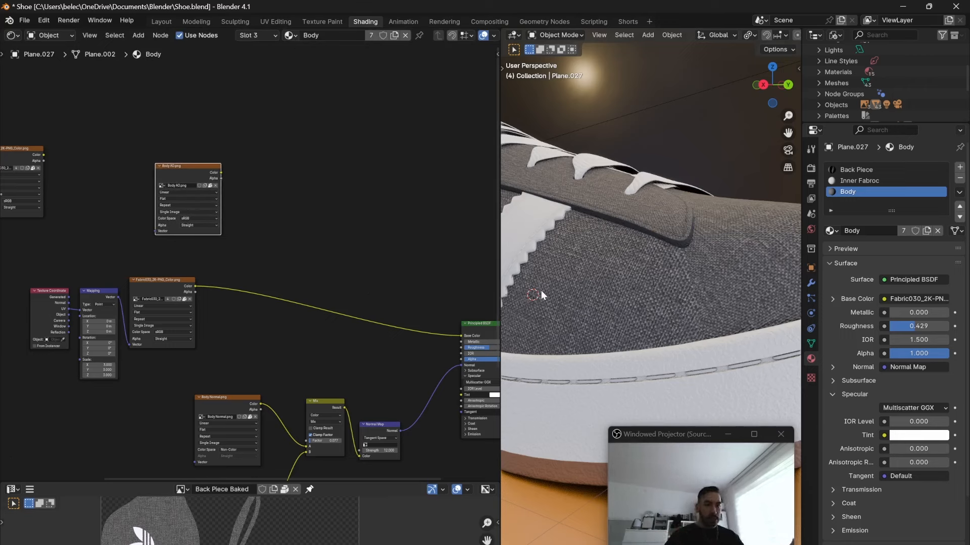
# Step: Add a Mix Color node after the fabric color texture and route the fabric color into its B input
pyautogui.hotkey('shift', 'a')
pyautogui.click(293, 222)
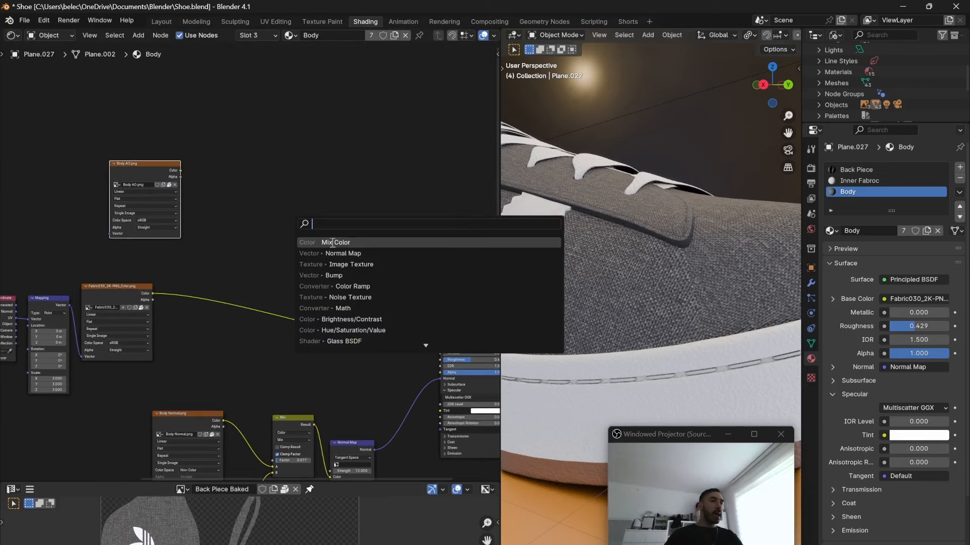
pyautogui.click(333, 243)
pyautogui.click(270, 233)
pyautogui.scroll(1, 247, 300)
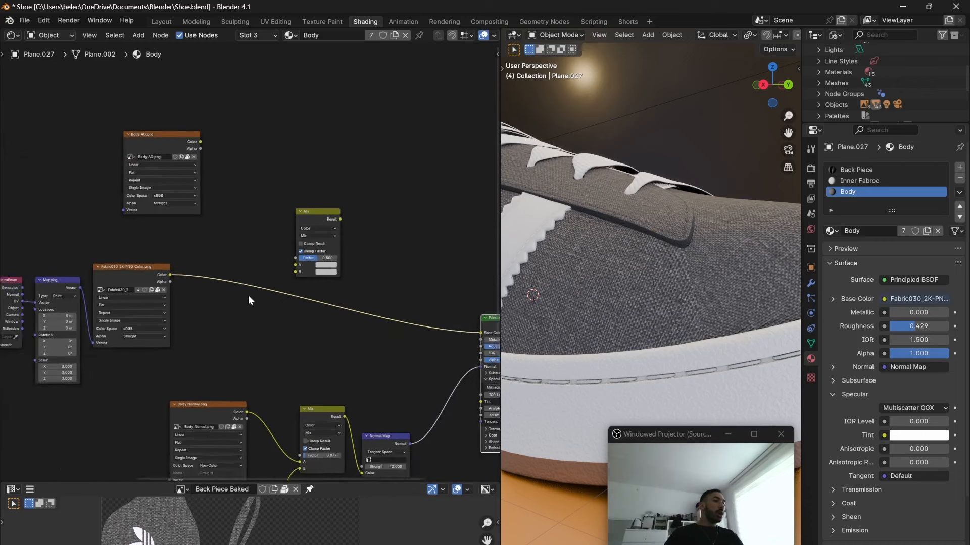
pyautogui.keyDown('ctrl'); pyautogui.hscroll(2, 247, 295); pyautogui.keyUp('ctrl')
pyautogui.moveTo(252, 288); pyautogui.dragTo(249, 269)
pyautogui.scroll(5, 297, 264)
pyautogui.scroll(-3, 262, 227)
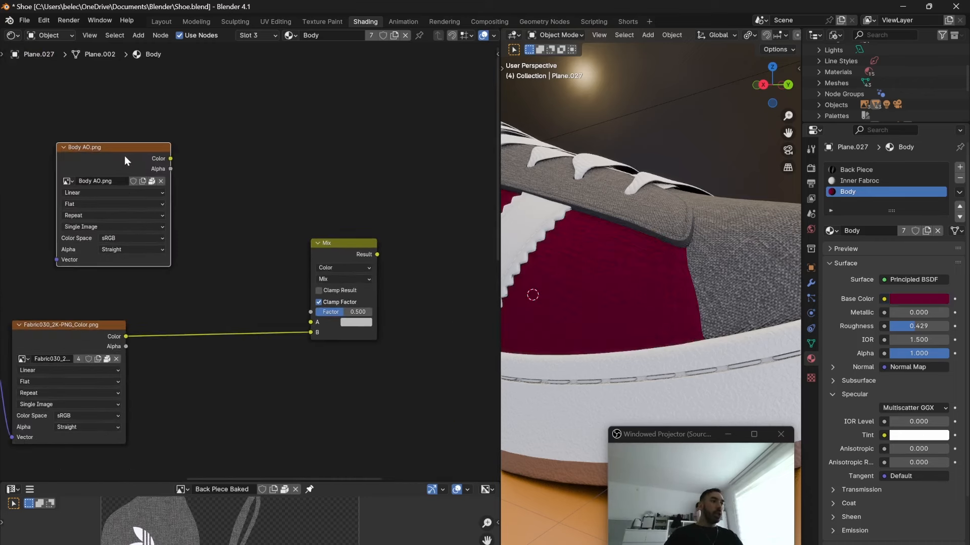
# Step: Connect the Body AO color to the new Mix node's Factor and its result to the Principled BSDF's Base Color
pyautogui.moveTo(171, 159); pyautogui.dragTo(230, 212)
pyautogui.moveTo(259, 266); pyautogui.dragTo(310, 311)
pyautogui.moveTo(403, 275); pyautogui.dragTo(232, 219, button='middle')
pyautogui.moveTo(207, 199); pyautogui.dragTo(414, 368)
pyautogui.scroll(2, 279, 304)
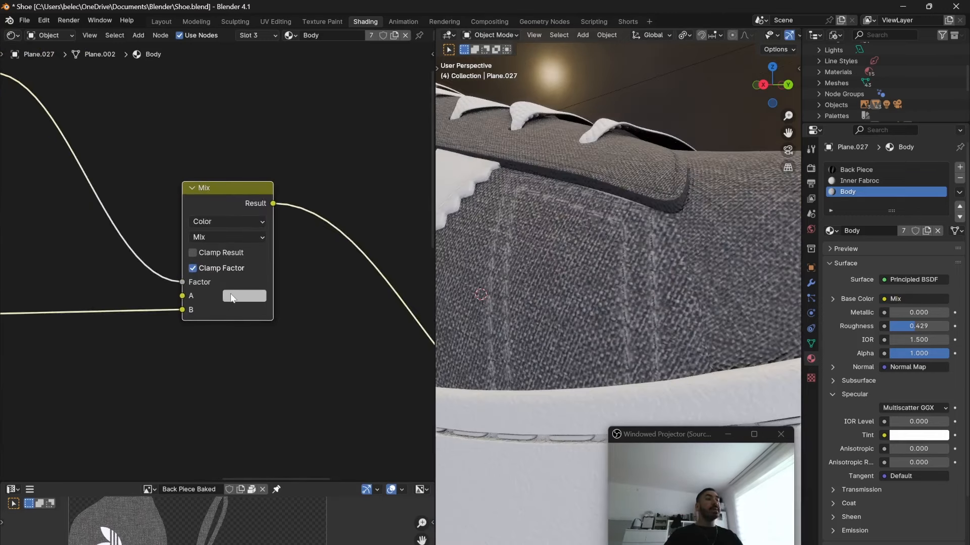
# Step: Set the A color of the AO-driven Mix node to black for dark stitch shading
pyautogui.scroll(-2, 188, 241)
pyautogui.moveTo(118, 229); pyautogui.dragTo(180, 231, button='middle')
pyautogui.click(32, 96)
pyautogui.click(303, 291)
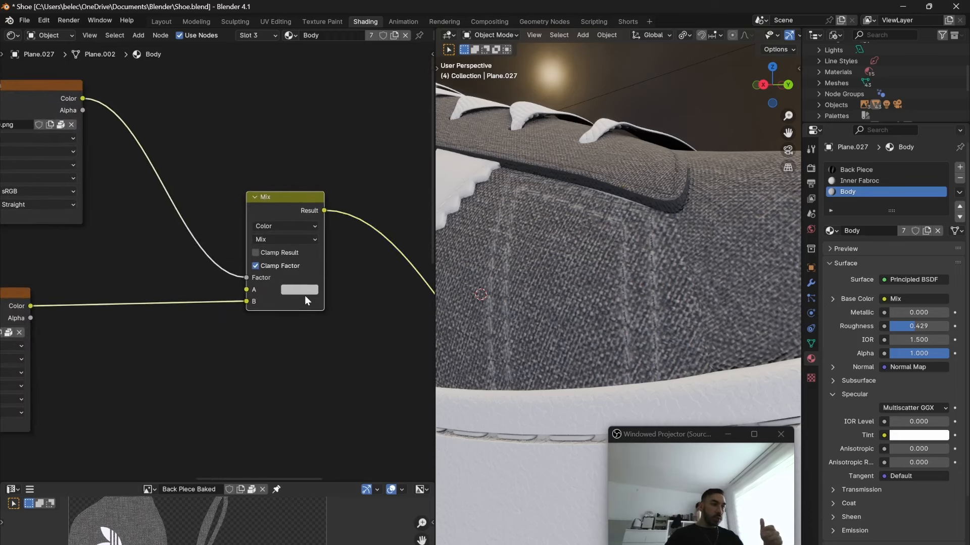
pyautogui.moveTo(393, 158); pyautogui.dragTo(392, 223)
pyautogui.moveTo(571, 263)
pyautogui.mouseDown(button='middle')
pyautogui.moveTo(656, 260)
pyautogui.moveTo(568, 265)
pyautogui.mouseUp(button='middle')
pyautogui.scroll(-3, 621, 241)
pyautogui.scroll(3, 614, 255)
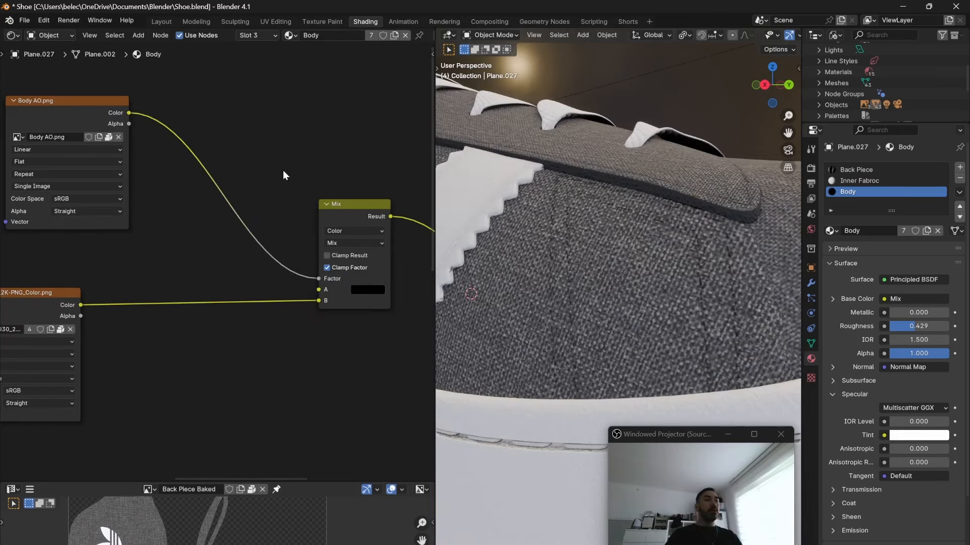
# Step: Insert a Math node between the Body AO color and the Mix Factor, set to Power with an exponent of 2.000
pyautogui.hotkey('shift', 'a')
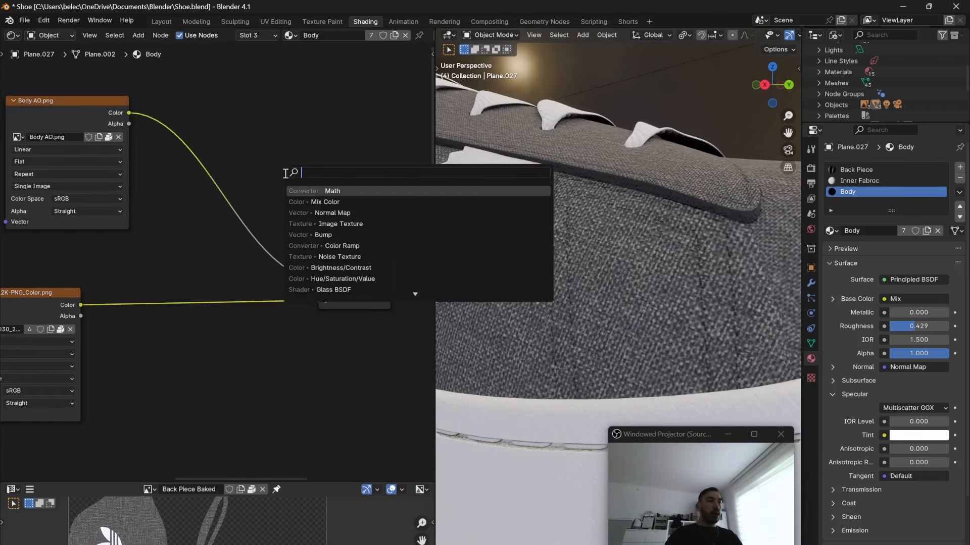
pyautogui.press('Return')
pyautogui.click(235, 199)
pyautogui.click(235, 206)
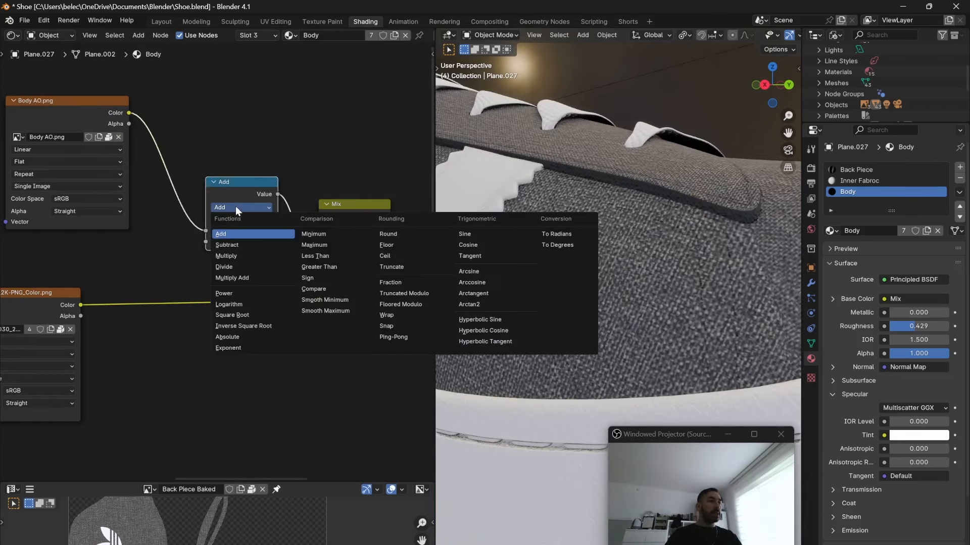
pyautogui.click(234, 294)
pyautogui.scroll(1, 234, 295)
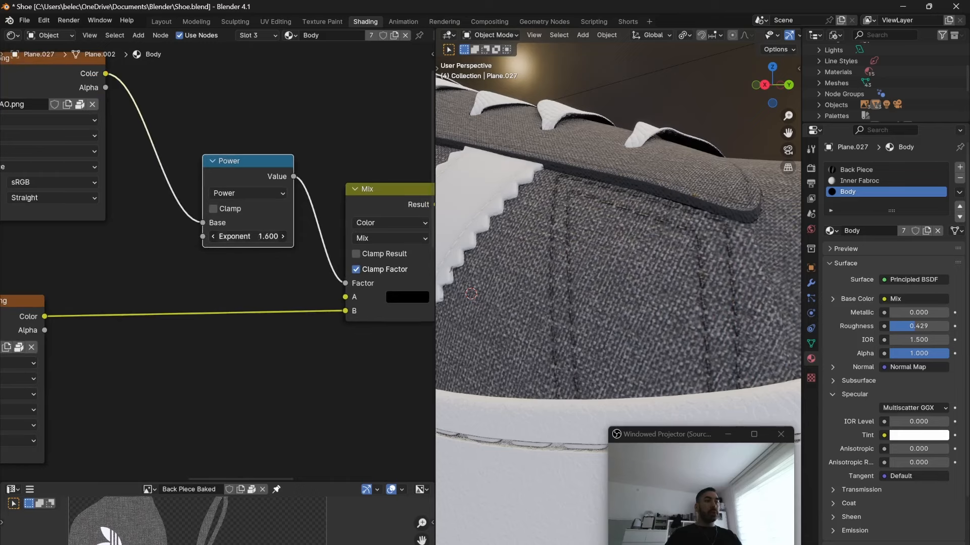
pyautogui.moveTo(253, 236); pyautogui.dragTo(265, 236)
pyautogui.scroll(-3, 611, 288)
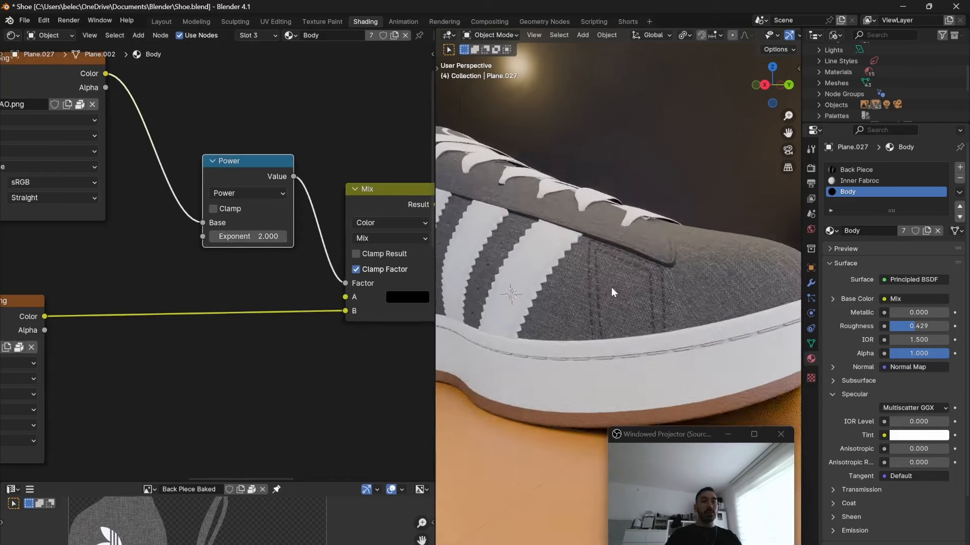
pyautogui.scroll(-2, 612, 290)
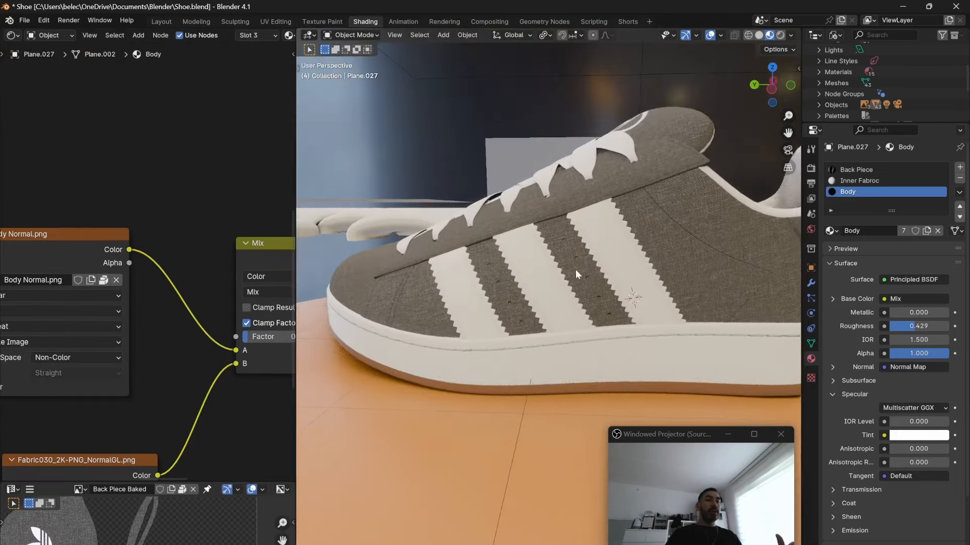
pyautogui.scroll(4, 576, 273)
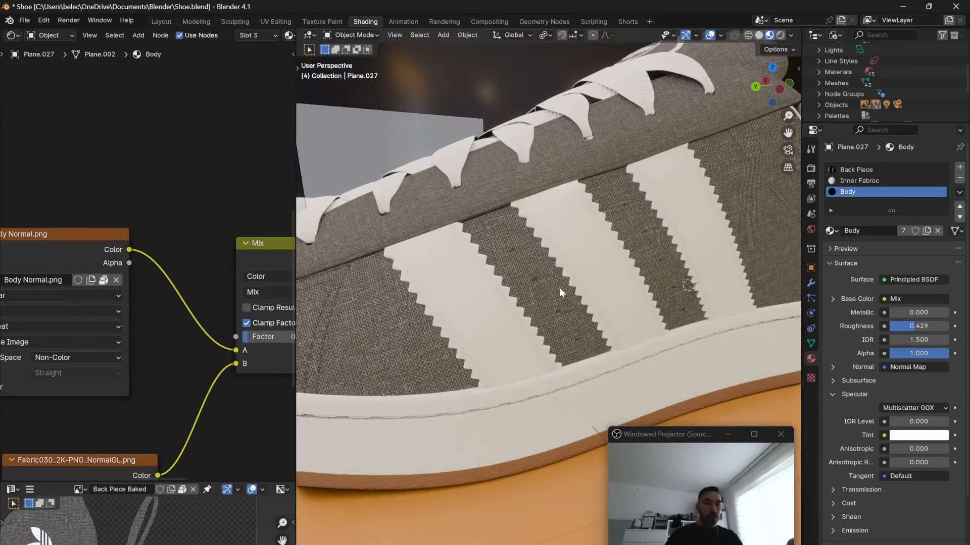
pyautogui.scroll(-5, 559, 287)
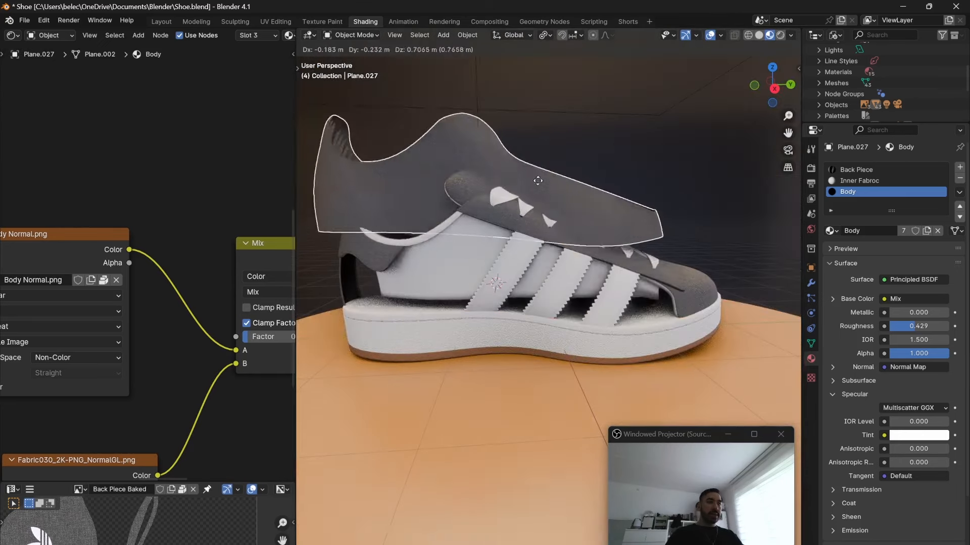
pyautogui.rightClick(533, 177)
# Step: Add an unconnected Image Texture node above the Body Normal texture and its Mix node
pyautogui.scroll(-4, 227, 212)
pyautogui.moveTo(185, 186); pyautogui.dragTo(147, 234, button='middle')
pyautogui.hotkey('shift', 'a')
pyautogui.write('image')
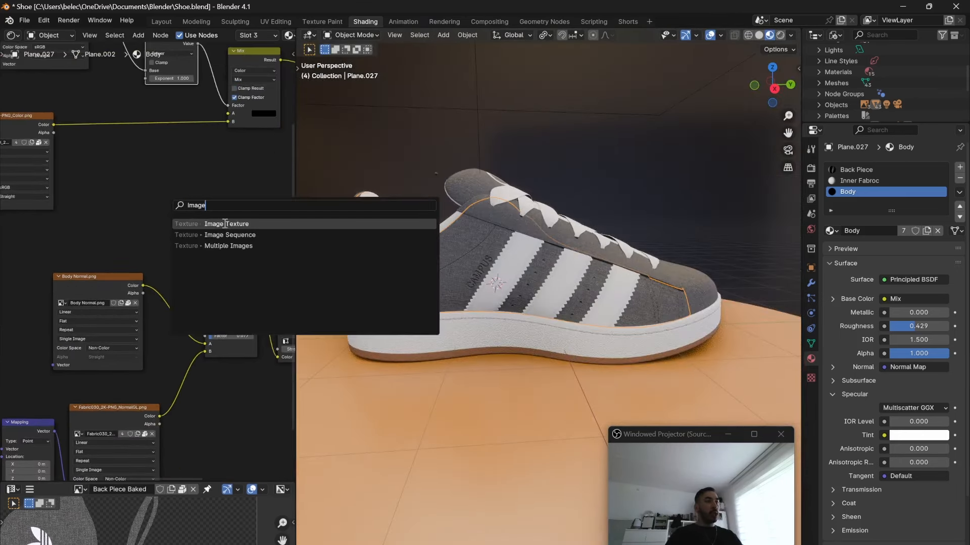
pyautogui.click(224, 224)
pyautogui.click(162, 179)
# Step: Create a new 4096 × 4096 px image named Shoe Color Baked in the new Image Texture node
pyautogui.click(194, 205)
pyautogui.click(239, 217)
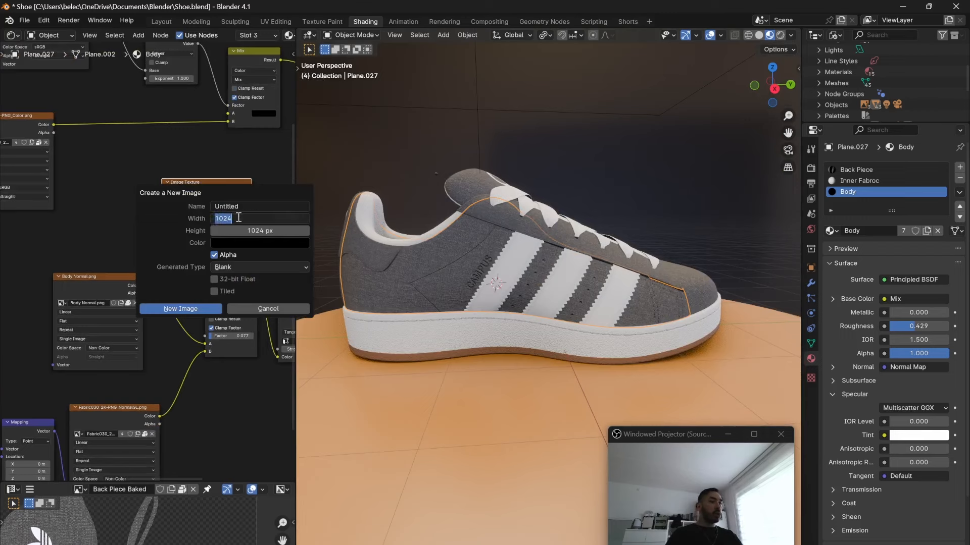
pyautogui.write('4096')
pyautogui.press('Tab')
pyautogui.write('40')
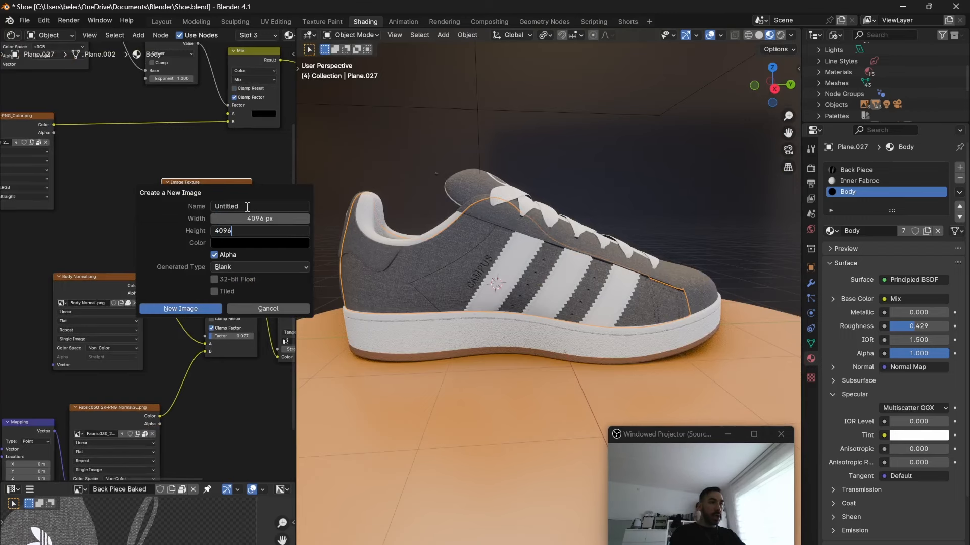
pyautogui.write('96')
pyautogui.hotkey('shift', 'Tab')
pyautogui.hotkey('shift', 'Tab')
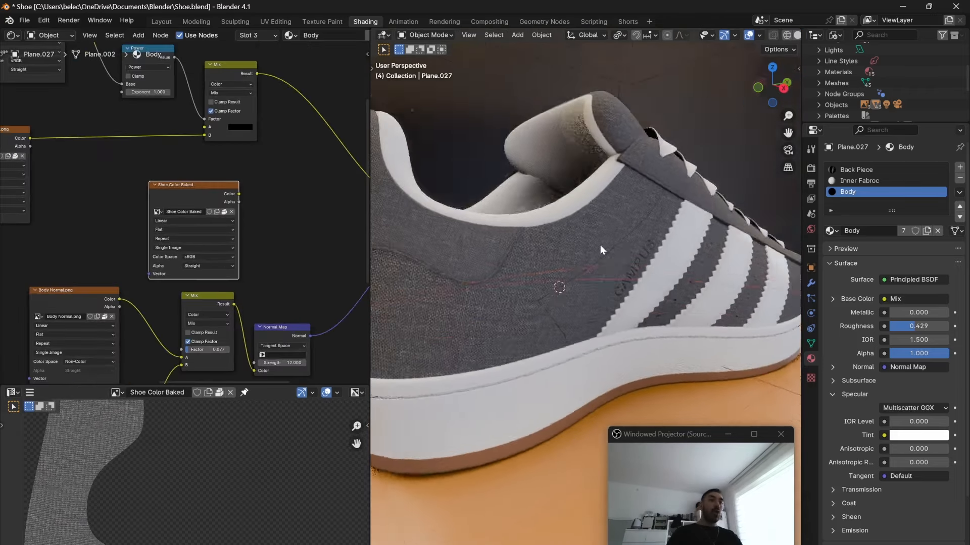
# Step: Set the render bake type to Diffuse and check the contribution and output settings for baking the shoe color
pyautogui.moveTo(599, 244); pyautogui.dragTo(535, 259, button='middle')
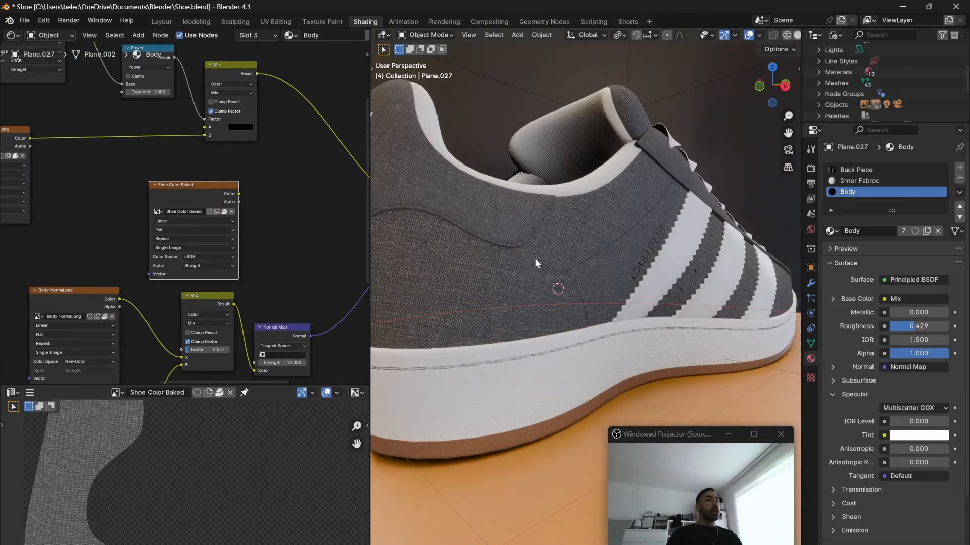
pyautogui.scroll(-4, 105, 161)
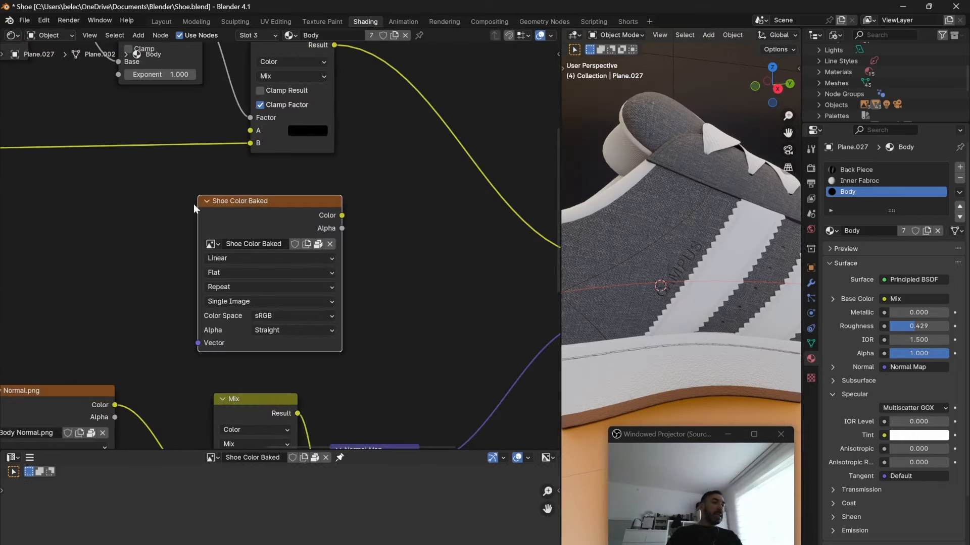
pyautogui.scroll(-4, 193, 204)
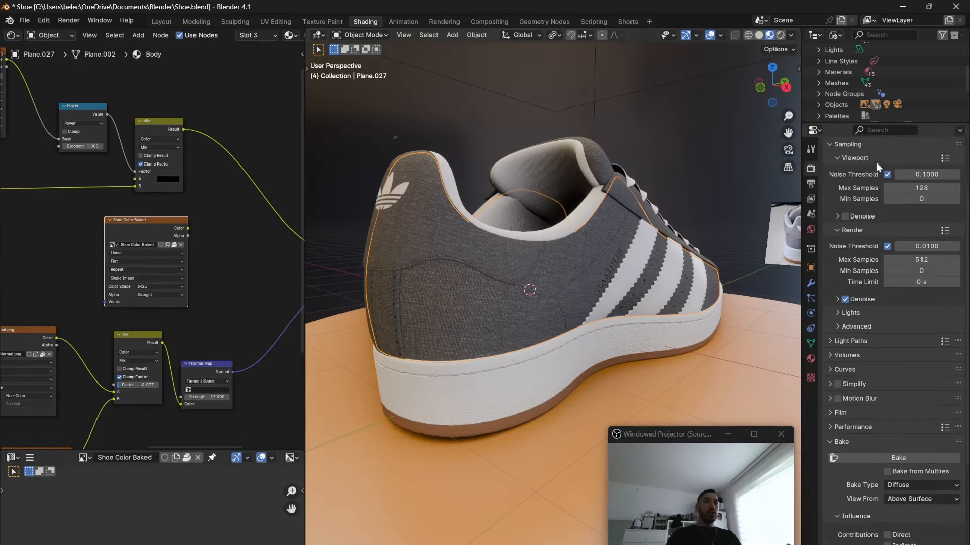
pyautogui.scroll(-1, 887, 198)
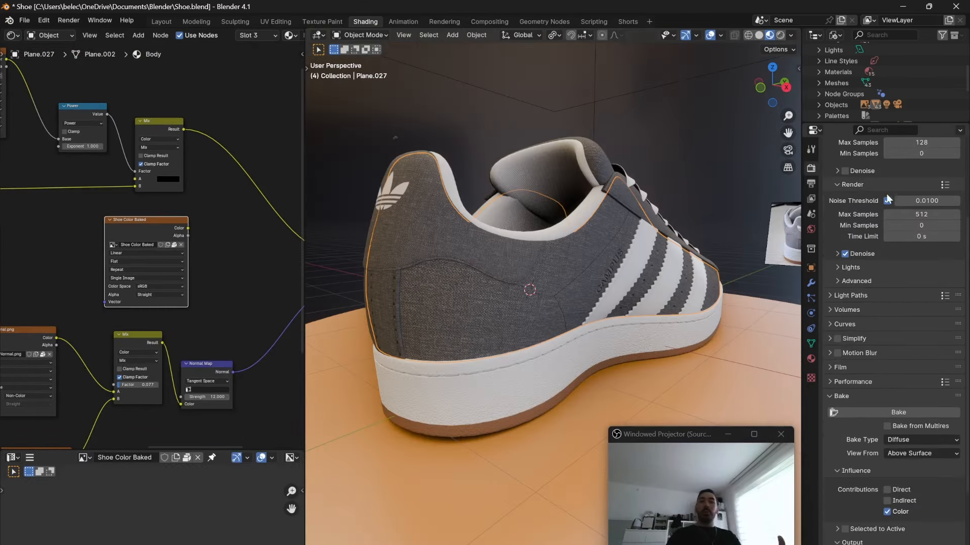
pyautogui.click(908, 443)
pyautogui.click(901, 403)
pyautogui.scroll(-4, 883, 411)
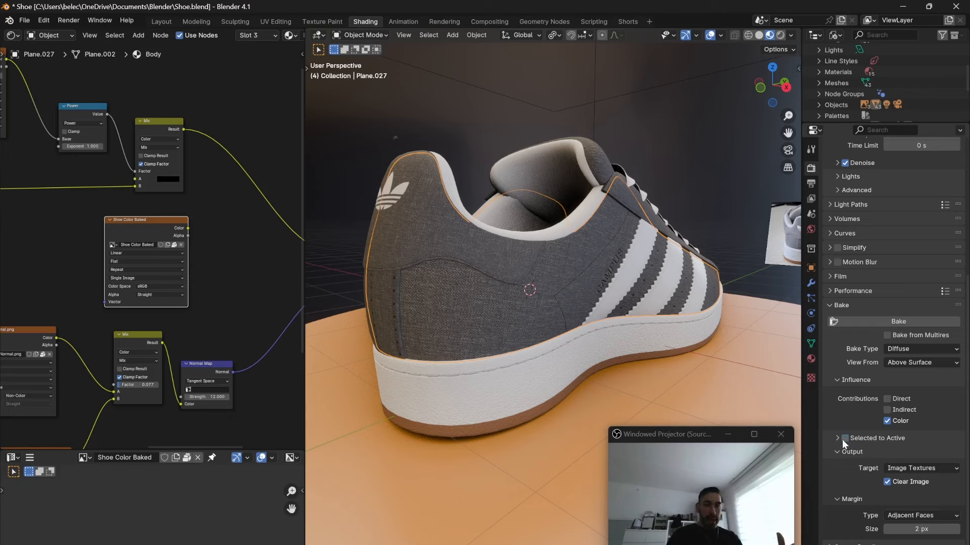
pyautogui.scroll(-1, 897, 323)
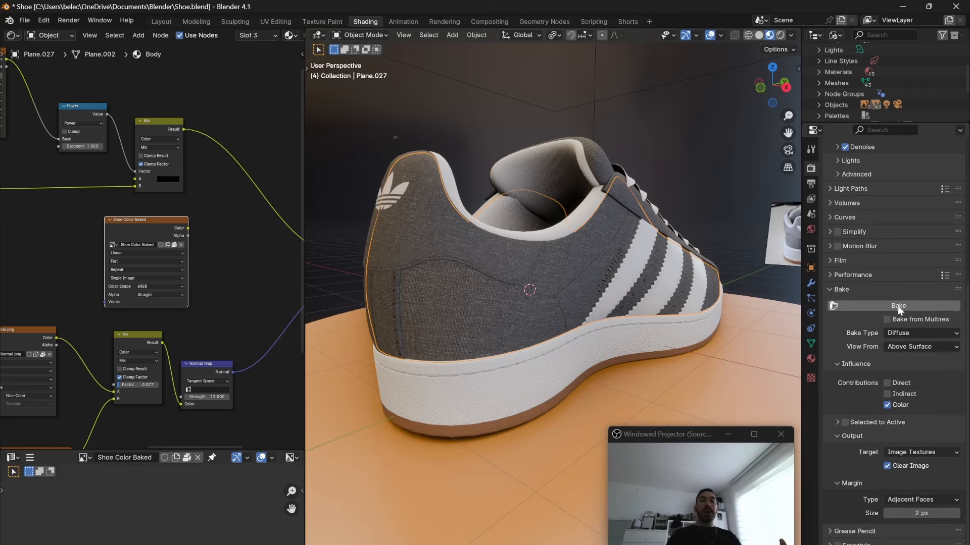
# Step: Connect the Shoe Color Baked texture's color to the Principled BSDF's Base Color
pyautogui.moveTo(305, 303); pyautogui.dragTo(369, 303)
pyautogui.scroll(1, 249, 257)
pyautogui.moveTo(248, 256); pyautogui.dragTo(216, 275, button='middle')
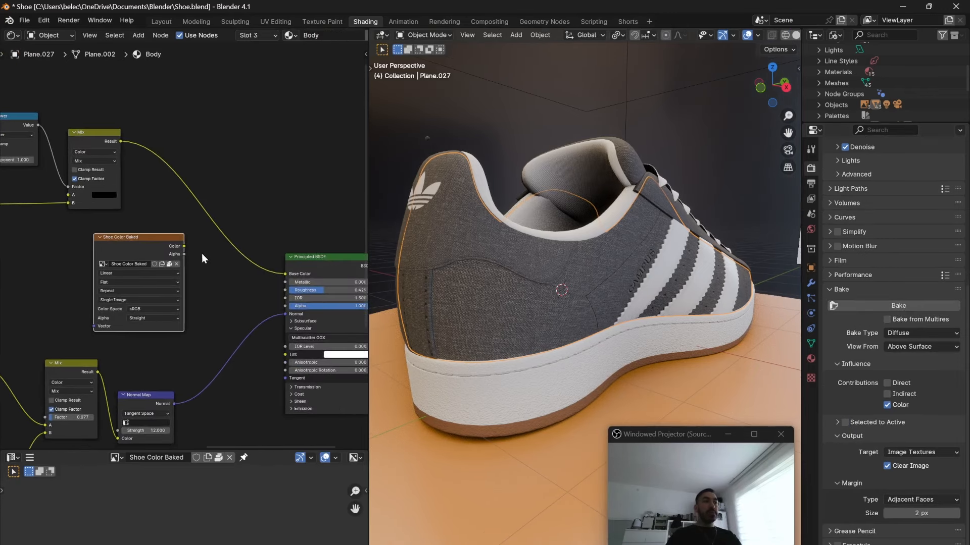
pyautogui.moveTo(235, 268); pyautogui.dragTo(289, 277)
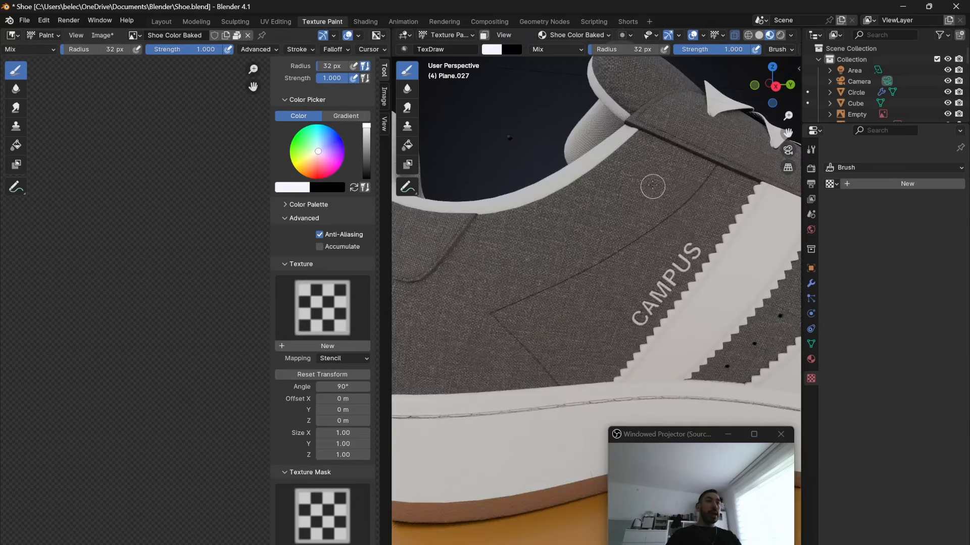
# Step: Try a white brush stroke on the body's side panel above the CAMPUS lettering, and undo it
pyautogui.moveTo(650, 184)
pyautogui.mouseDown()
pyautogui.moveTo(528, 287)
pyautogui.moveTo(629, 237)
pyautogui.mouseUp()
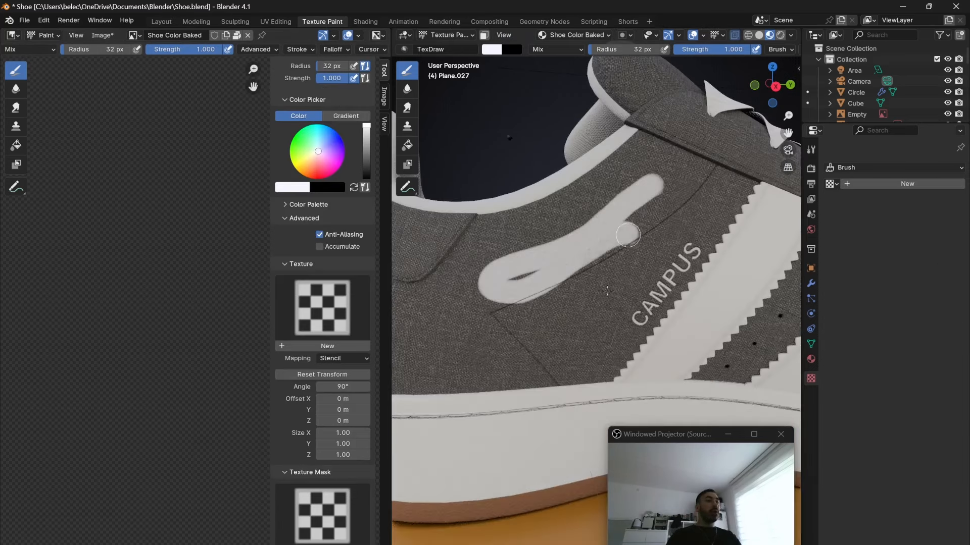
pyautogui.scroll(-2, 631, 237)
pyautogui.moveTo(632, 237); pyautogui.dragTo(592, 241, button='middle')
pyautogui.hotkey('ctrl', 'z')
# Step: Set the paint brush to black with a 9 px radius and paint a small dot beside the perforations between two stripes
pyautogui.click(103, 50)
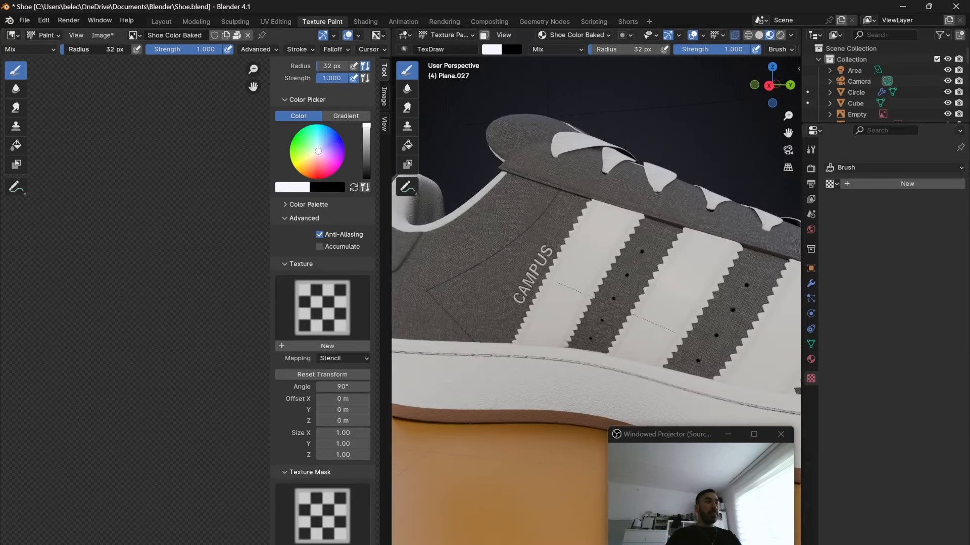
pyautogui.press('Return')
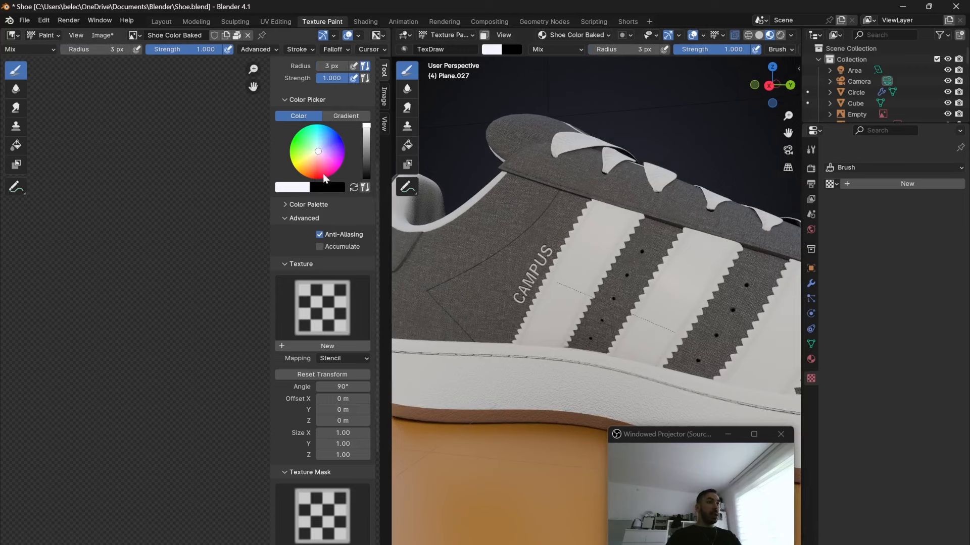
pyautogui.click(302, 188)
pyautogui.moveTo(389, 103); pyautogui.dragTo(390, 124)
pyautogui.scroll(6, 563, 275)
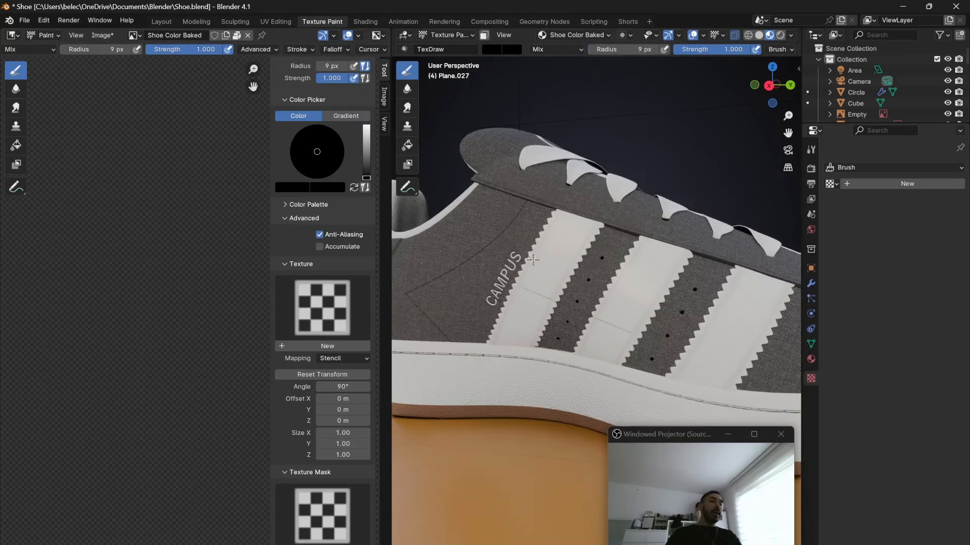
pyautogui.click(547, 282)
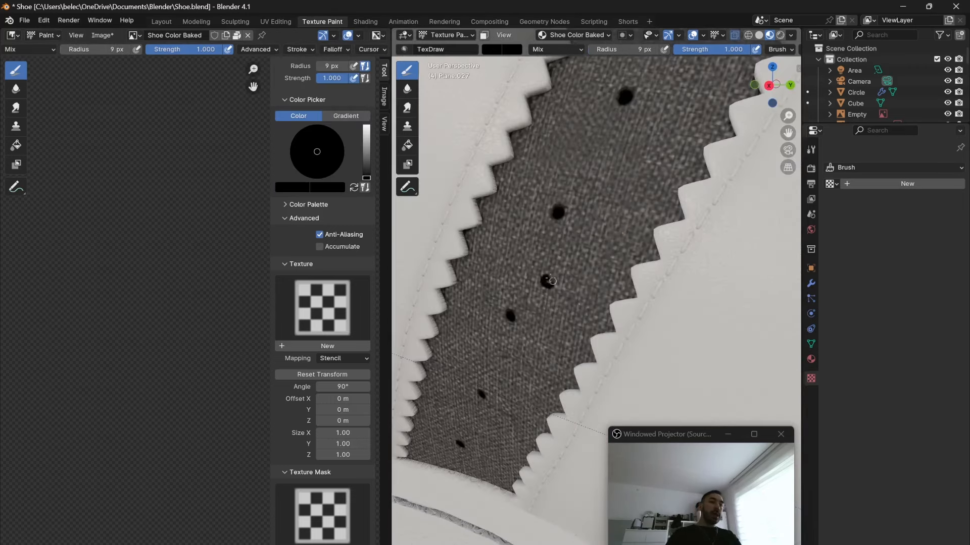
# Step: Examine the textured shoe's laces, tongue logo, stripes and side lettering from several angles
pyautogui.scroll(-5, 565, 288)
pyautogui.scroll(-5, 583, 295)
pyautogui.moveTo(583, 295); pyautogui.dragTo(657, 329, button='middle')
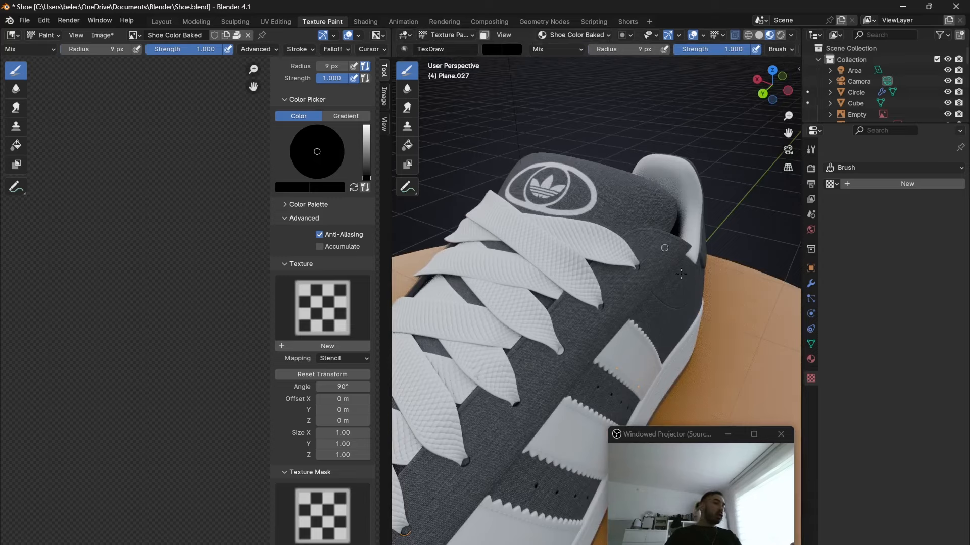
pyautogui.scroll(-4, 665, 248)
pyautogui.moveTo(664, 247); pyautogui.dragTo(595, 257, button='middle')
pyautogui.scroll(3, 594, 256)
pyautogui.scroll(-3, 668, 308)
pyautogui.moveTo(667, 308); pyautogui.dragTo(506, 307, button='middle')
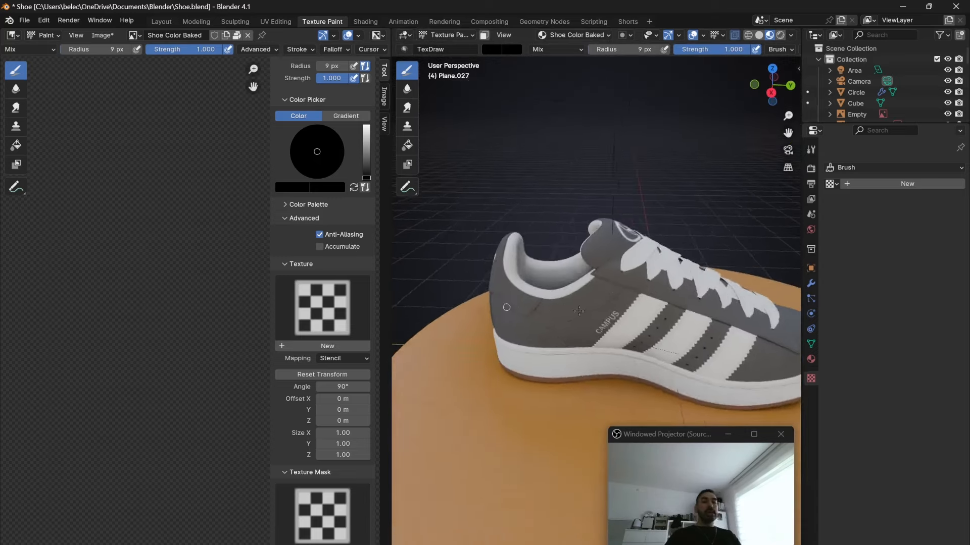
pyautogui.scroll(4, 591, 310)
pyautogui.moveTo(591, 311); pyautogui.dragTo(544, 313, button='middle')
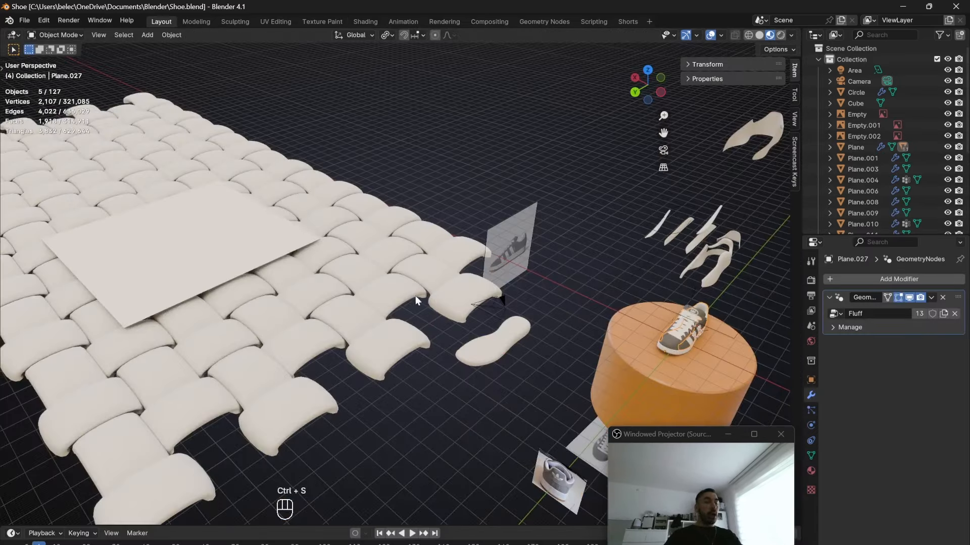
# Step: Select the large woven strip mesh beside the shoe scene and look over its weave pattern
pyautogui.moveTo(387, 286); pyautogui.dragTo(418, 280, button='middle')
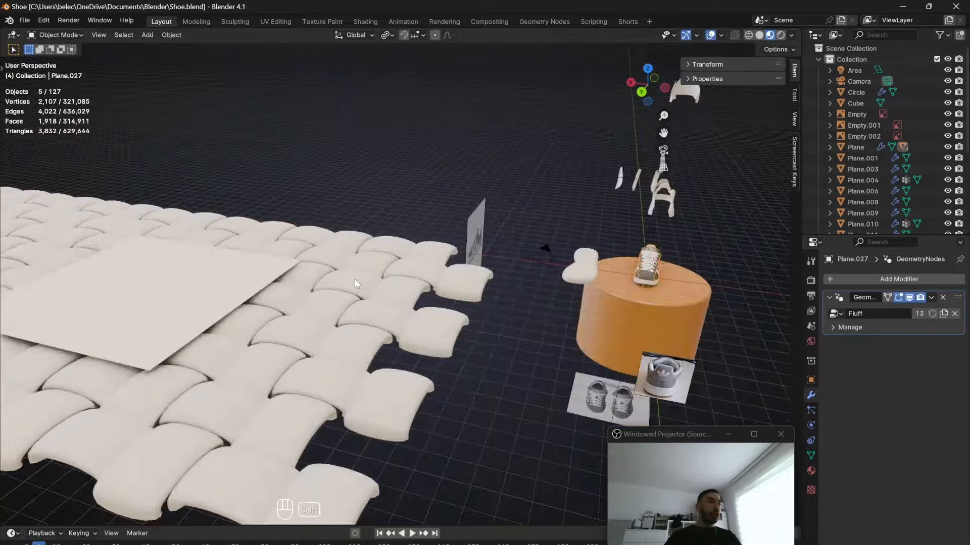
pyautogui.keyDown('shift'); pyautogui.moveTo(354, 278); pyautogui.dragTo(431, 286, button='middle'); pyautogui.keyUp('shift')
pyautogui.click(432, 286)
pyautogui.scroll(-2, 616, 270)
pyautogui.scroll(3, 382, 254)
pyautogui.moveTo(383, 253); pyautogui.dragTo(474, 260, button='middle')
pyautogui.scroll(-4, 475, 260)
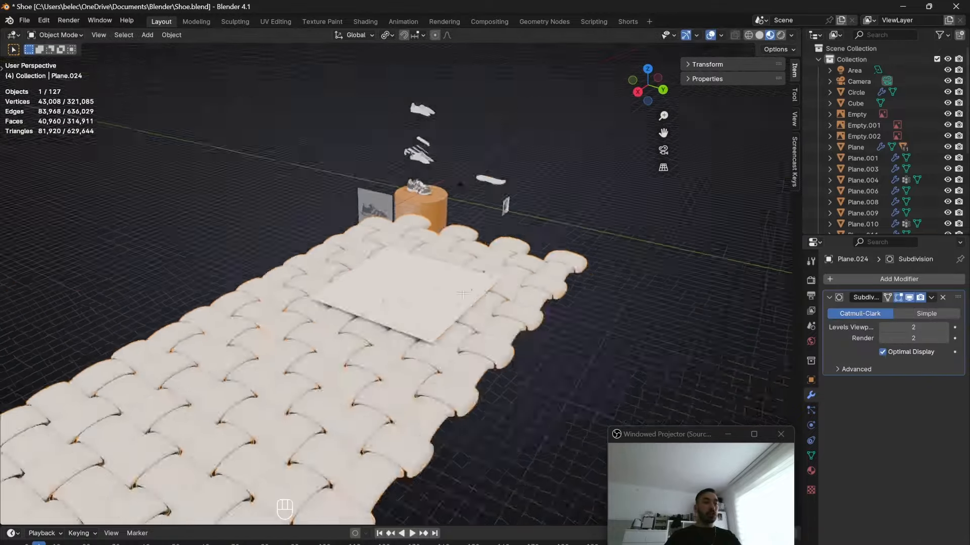
# Step: Inspect all edges of the woven mesh in Edit Mode, and select the flat plane above it
pyautogui.scroll(3, 455, 273)
pyautogui.press('Tab')
pyautogui.press('2')
pyautogui.press('a')
pyautogui.moveTo(394, 303); pyautogui.dragTo(404, 255, button='middle')
pyautogui.press('Tab')
pyautogui.scroll(3, 442, 290)
pyautogui.click(438, 269)
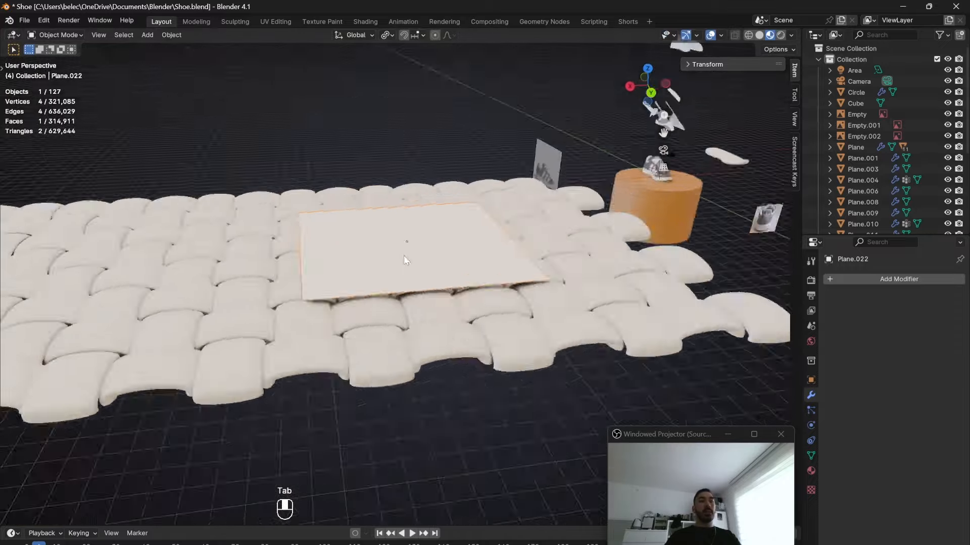
# Step: Select the shoelaces on the shoe and examine their woven surface detail up close
pyautogui.scroll(3, 455, 262)
pyautogui.keyDown('shift'); pyautogui.moveTo(606, 272); pyautogui.dragTo(323, 232, button='middle'); pyautogui.keyUp('shift')
pyautogui.click(447, 274)
pyautogui.scroll(3, 448, 274)
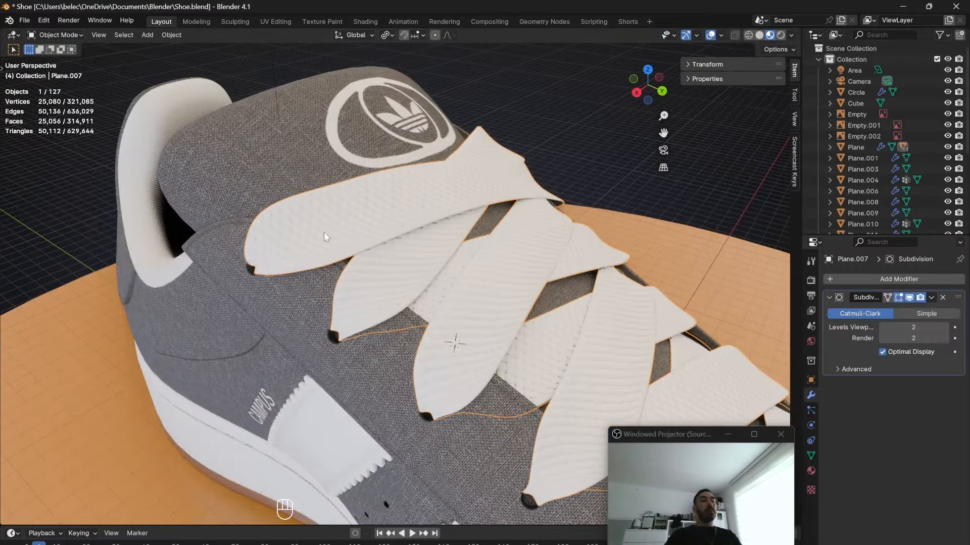
pyautogui.scroll(-2, 449, 258)
pyautogui.scroll(4, 462, 268)
pyautogui.scroll(-4, 478, 268)
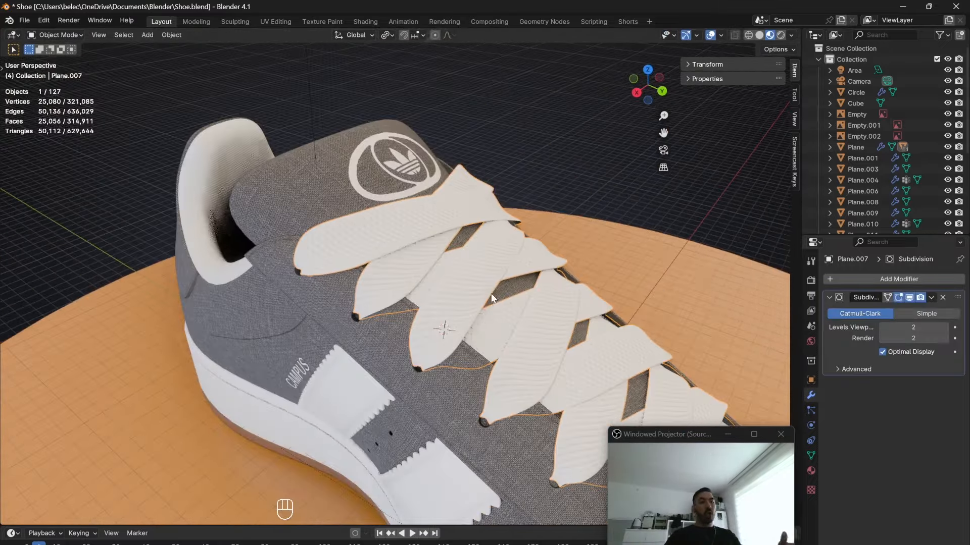
# Step: Inspect the heel piece's mesh in Edit Mode and its trefoil logo and fabric texture from behind
pyautogui.moveTo(490, 293); pyautogui.dragTo(480, 229, button='middle')
pyautogui.scroll(4, 441, 284)
pyautogui.scroll(-4, 442, 286)
pyautogui.click(479, 229)
pyautogui.press('Tab')
pyautogui.scroll(4, 520, 251)
pyautogui.press('Tab')
pyautogui.scroll(-4, 521, 251)
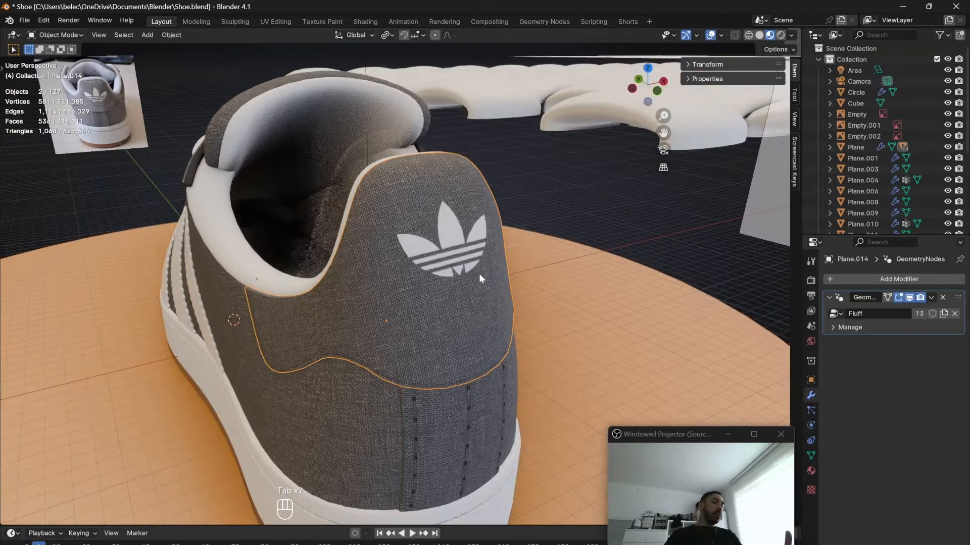
pyautogui.scroll(1, 477, 307)
pyautogui.scroll(-4, 490, 305)
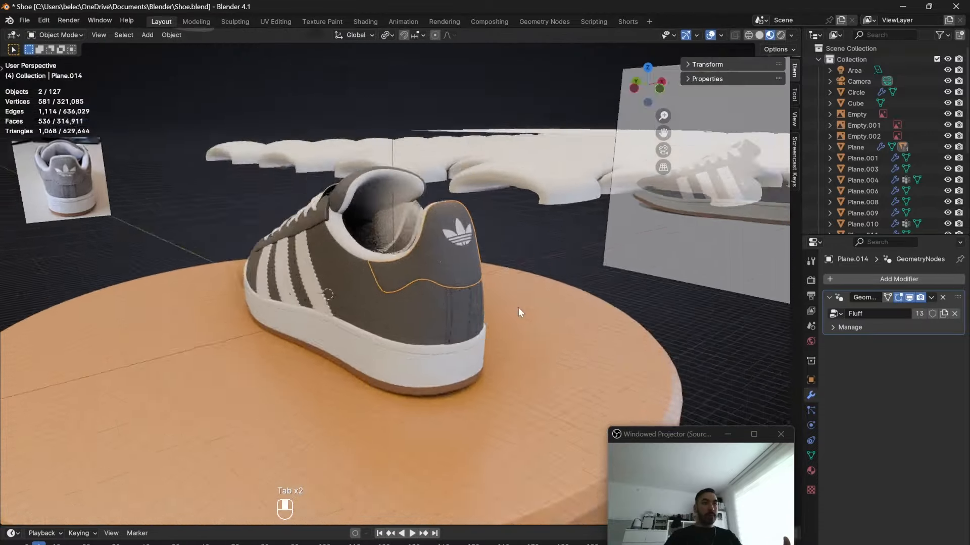
# Step: Examine the finished shoe's overall look from the heel, side and toe
pyautogui.moveTo(519, 308); pyautogui.dragTo(429, 240, button='middle')
pyautogui.scroll(4, 374, 268)
pyautogui.scroll(-4, 374, 267)
pyautogui.moveTo(374, 268); pyautogui.dragTo(370, 265, button='middle')
pyautogui.scroll(3, 370, 265)
pyautogui.scroll(-3, 371, 265)
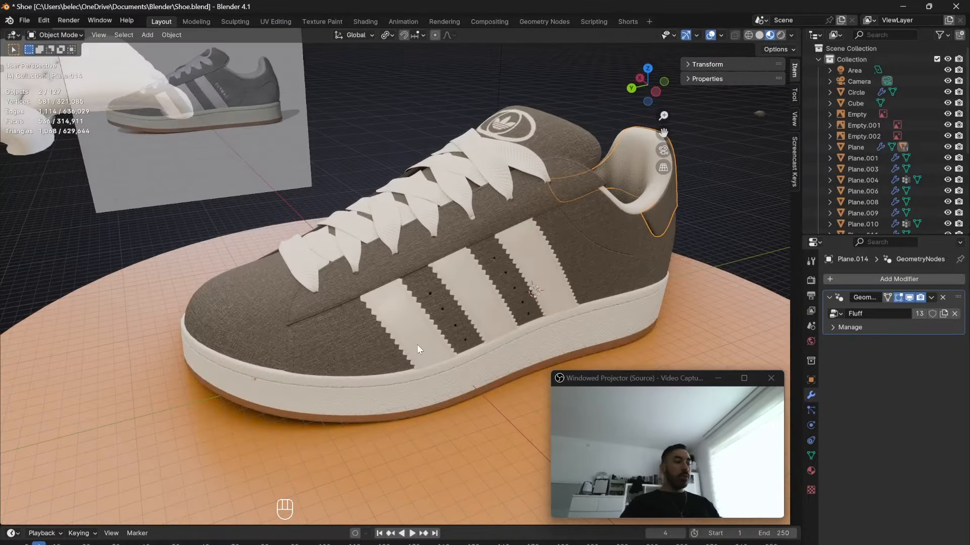
pyautogui.moveTo(412, 298); pyautogui.dragTo(317, 151, button='middle')
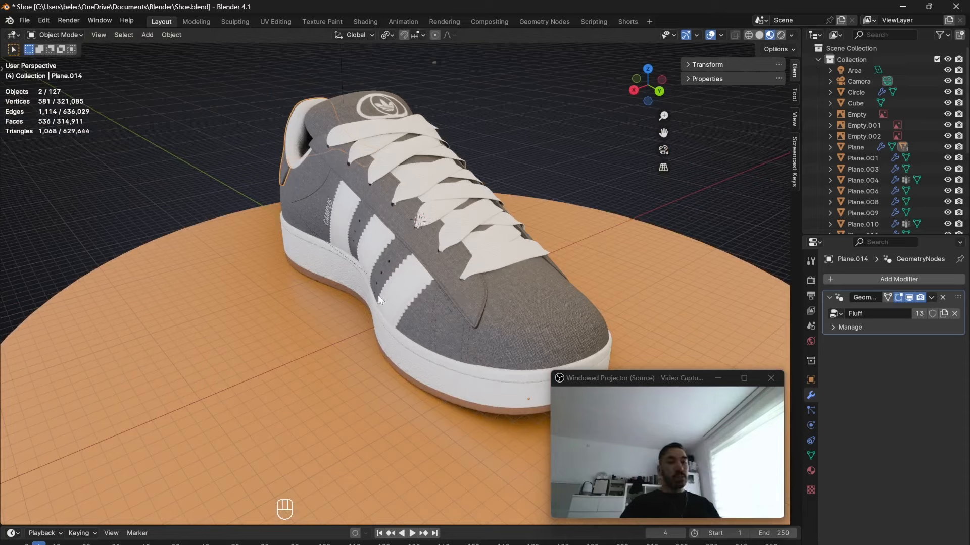
pyautogui.moveTo(320, 313); pyautogui.dragTo(445, 305, button='middle')
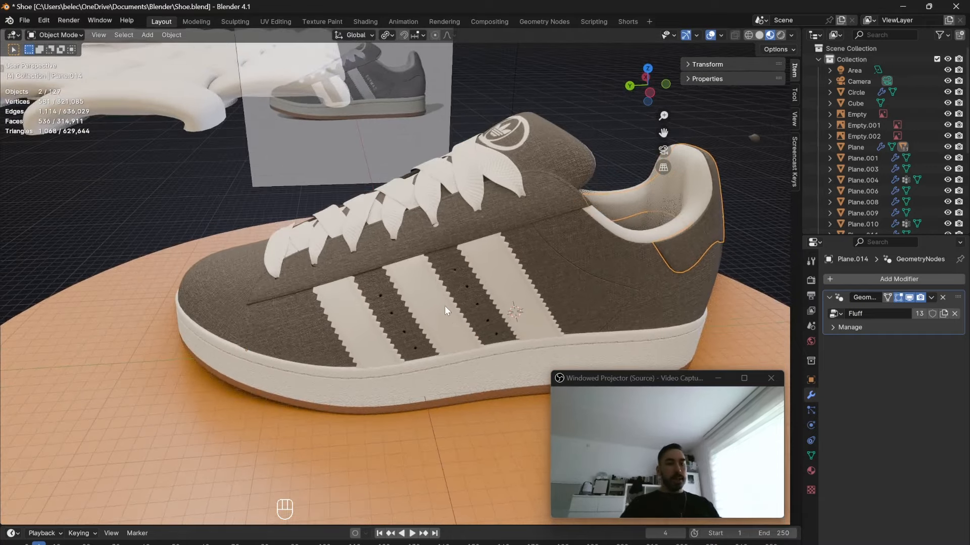